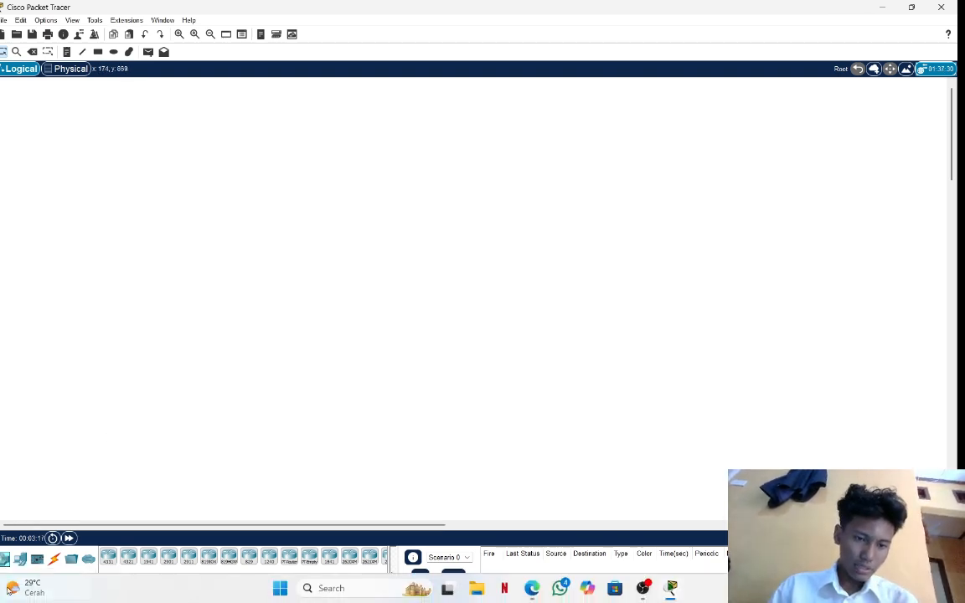
Place two 2811 routers side by side in the empty logical workspace.
scroll(298, 567, down, 4)
scroll(299, 567, down, 2)
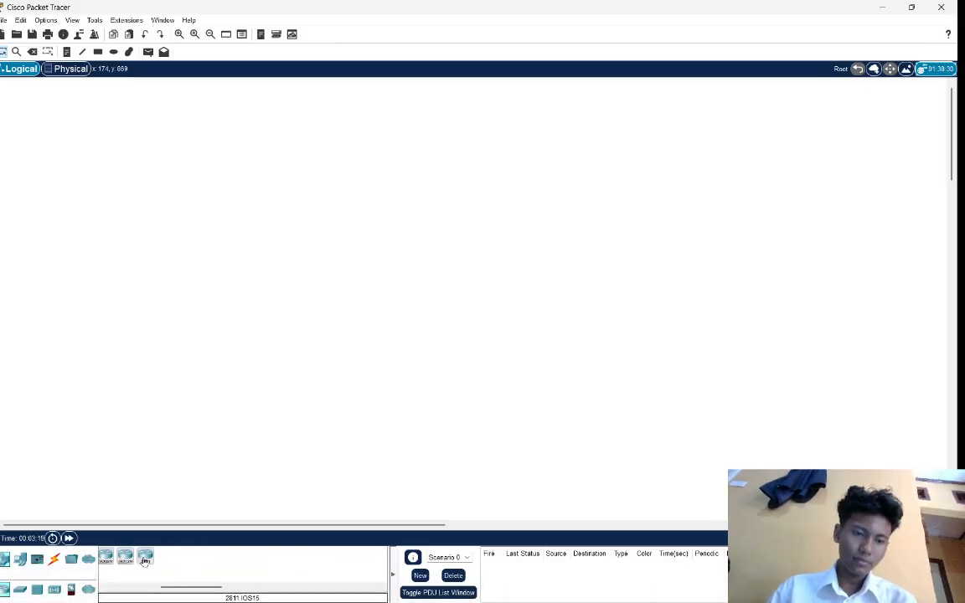
click(146, 563)
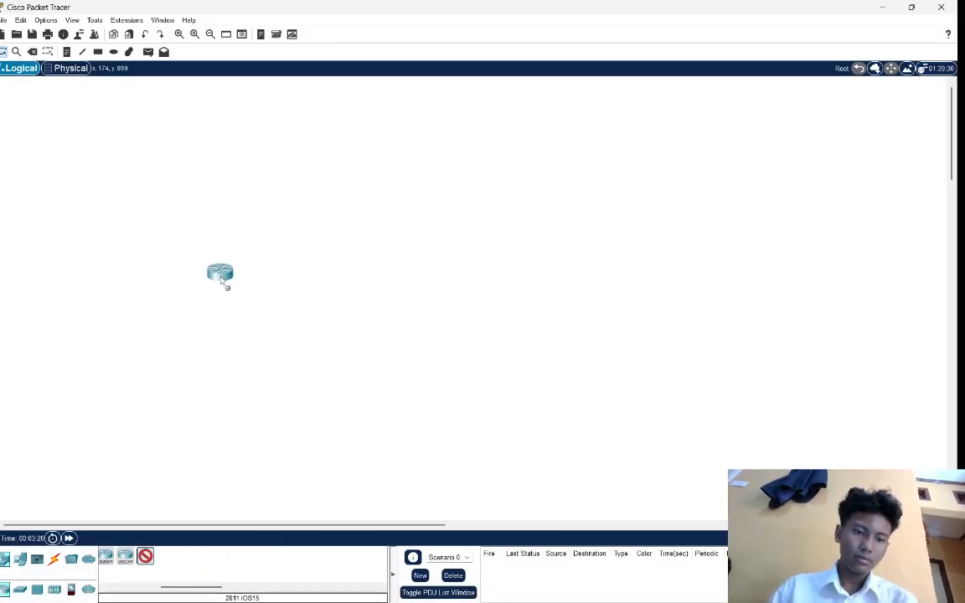
click(220, 279)
click(146, 557)
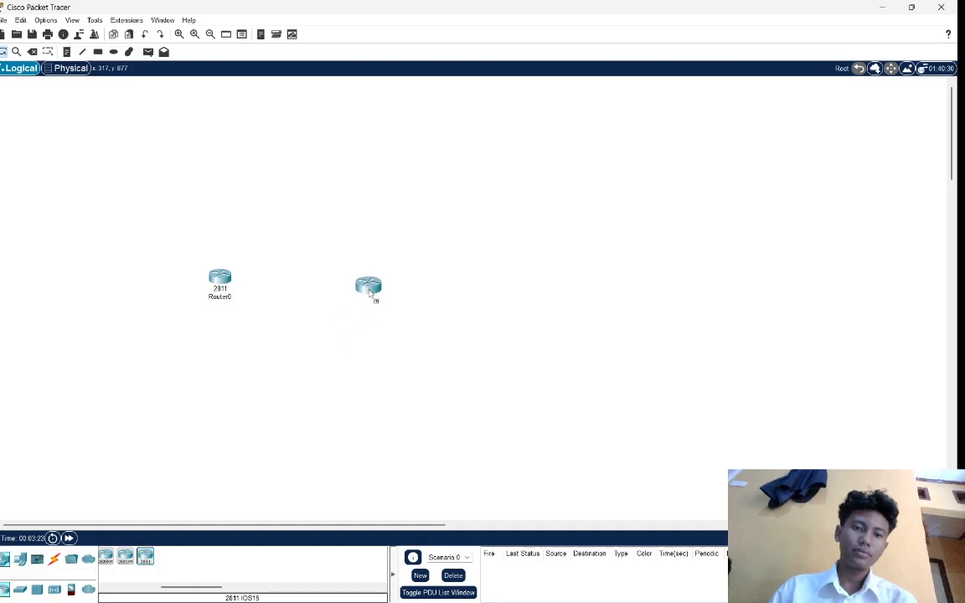
click(366, 283)
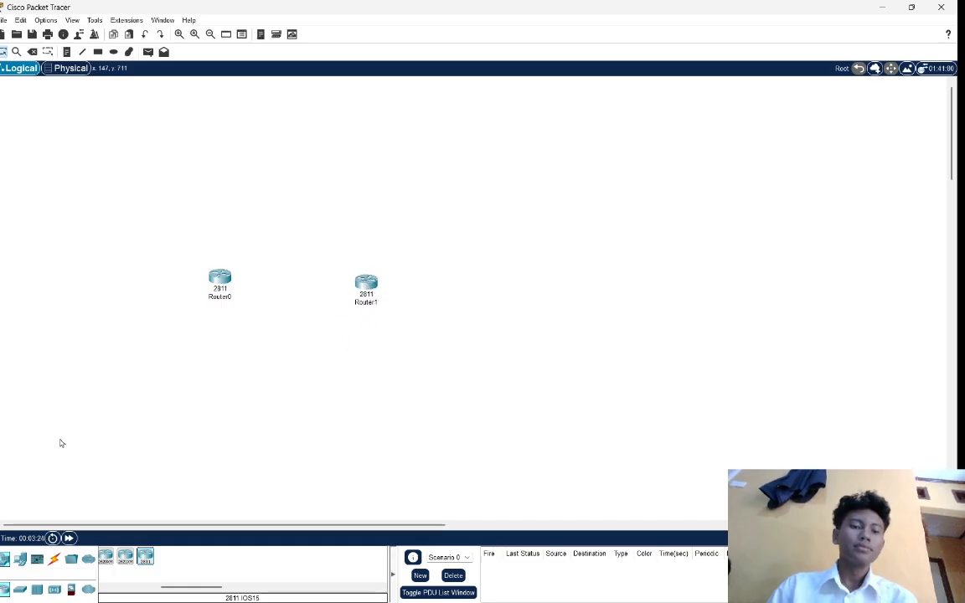
Add two PC-PT end devices, one below each router.
click(22, 559)
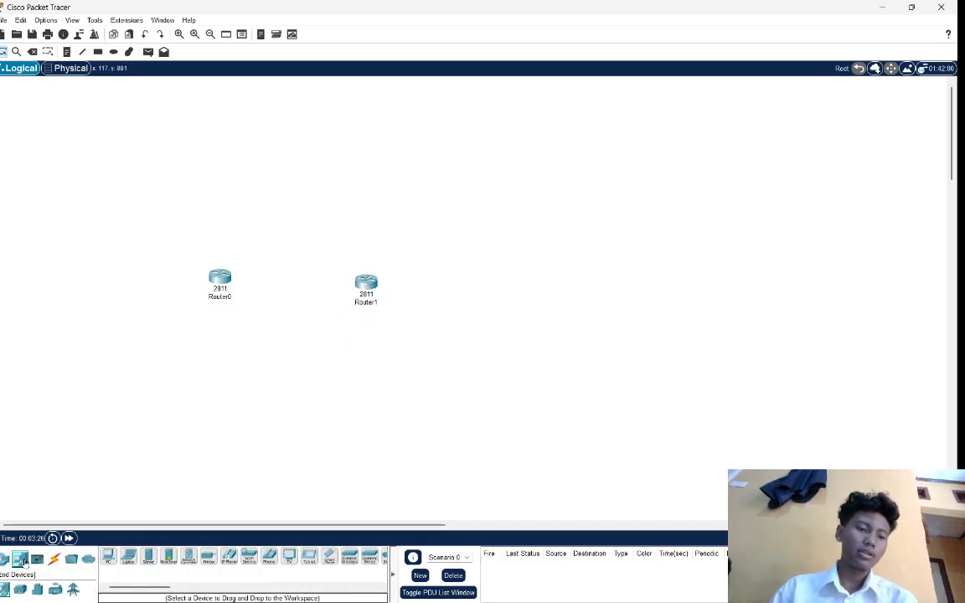
click(108, 557)
click(204, 374)
click(108, 557)
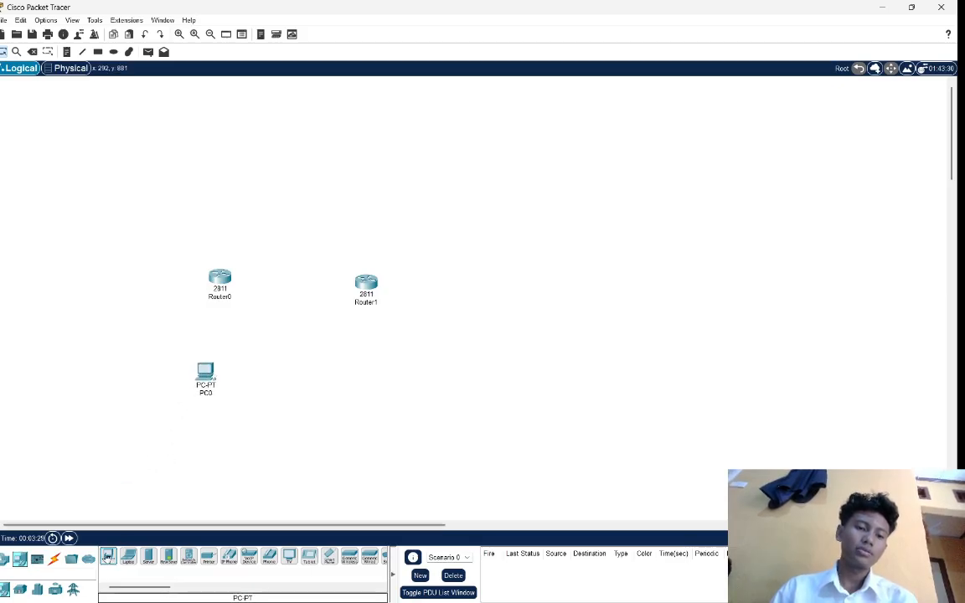
click(377, 387)
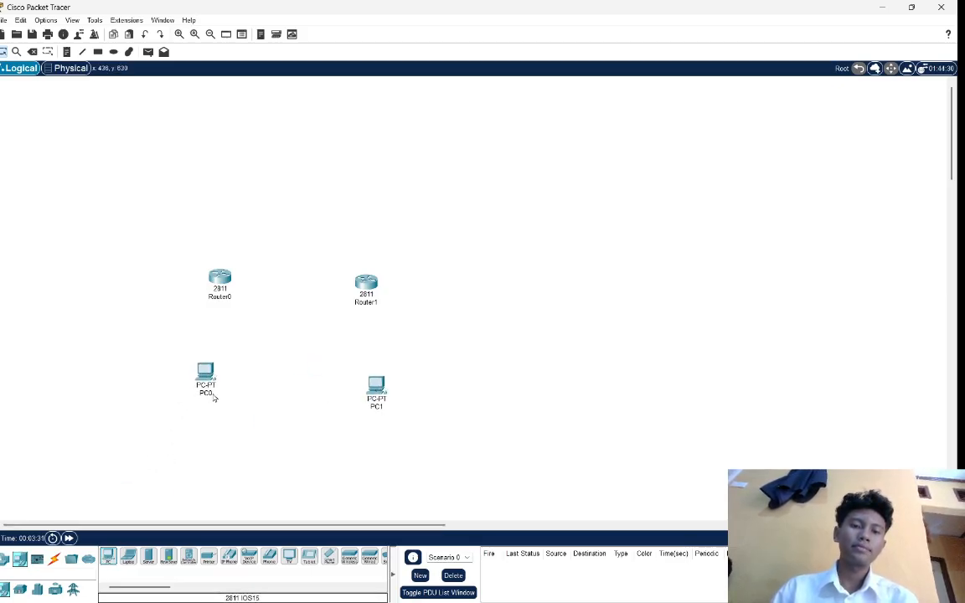
Rename the left router R1 and the right router R2.
click(226, 297)
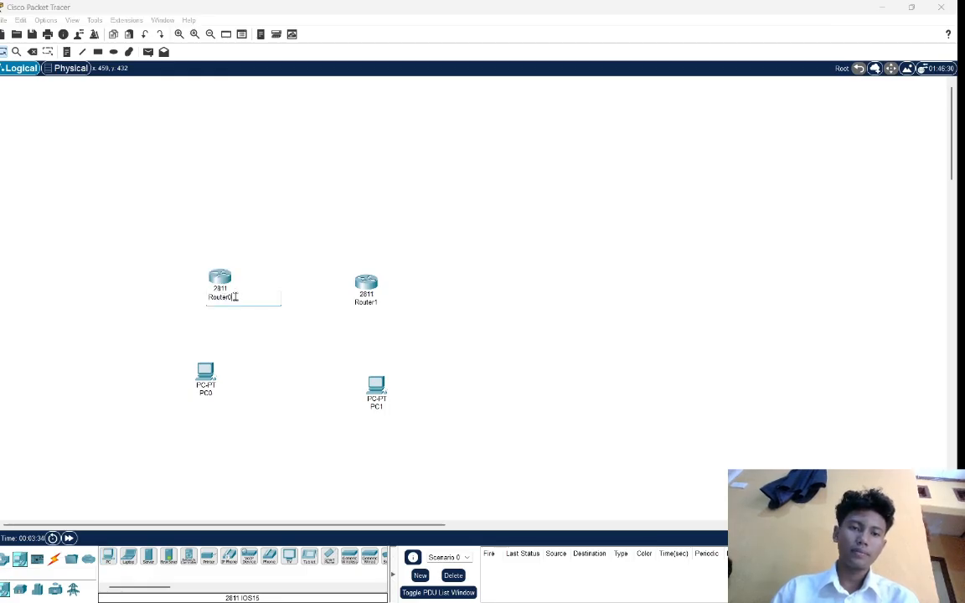
double_click(235, 296)
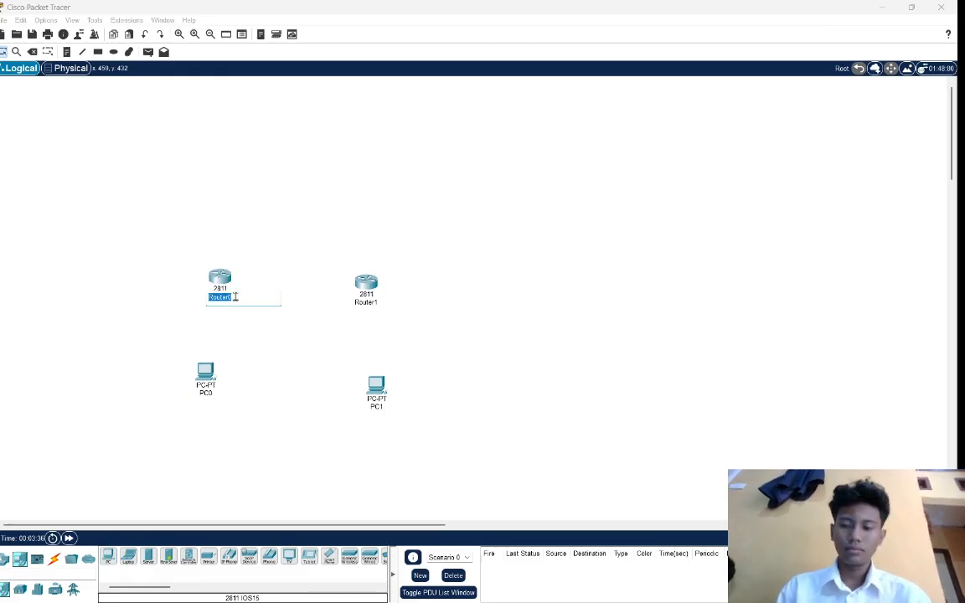
key(BackSpace)
key(Caps_Lock)
text(R1)
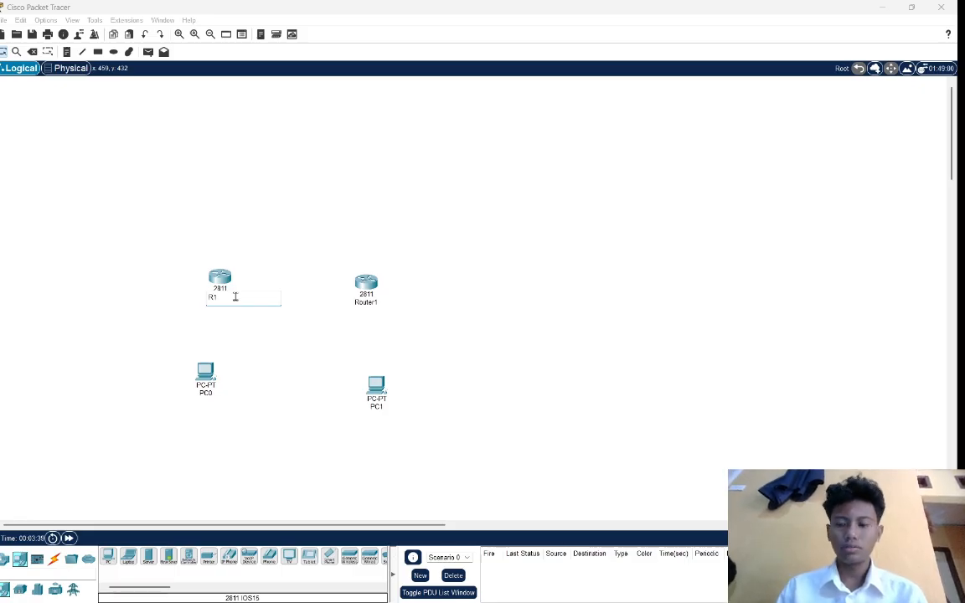
key(Return)
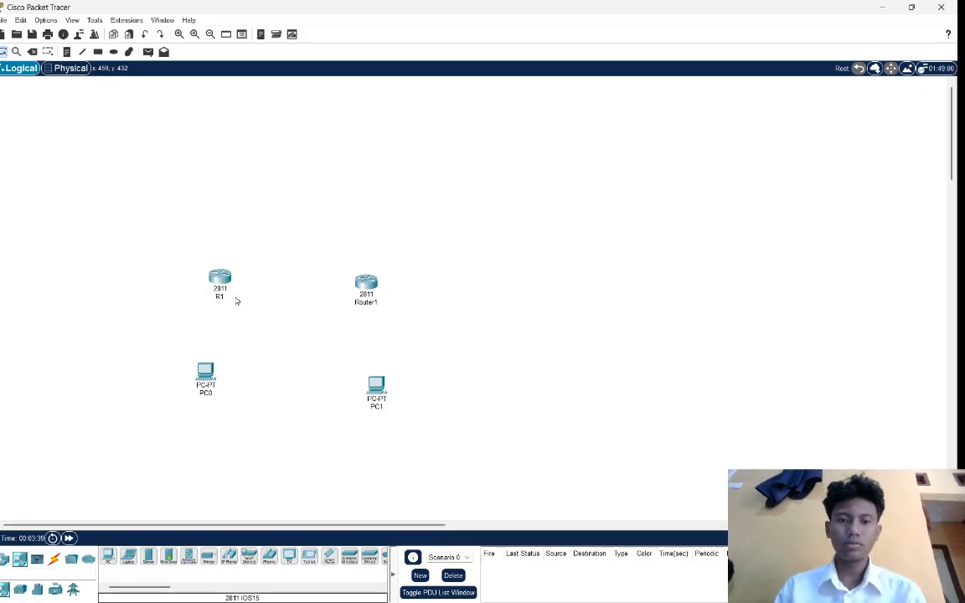
double_click(372, 303)
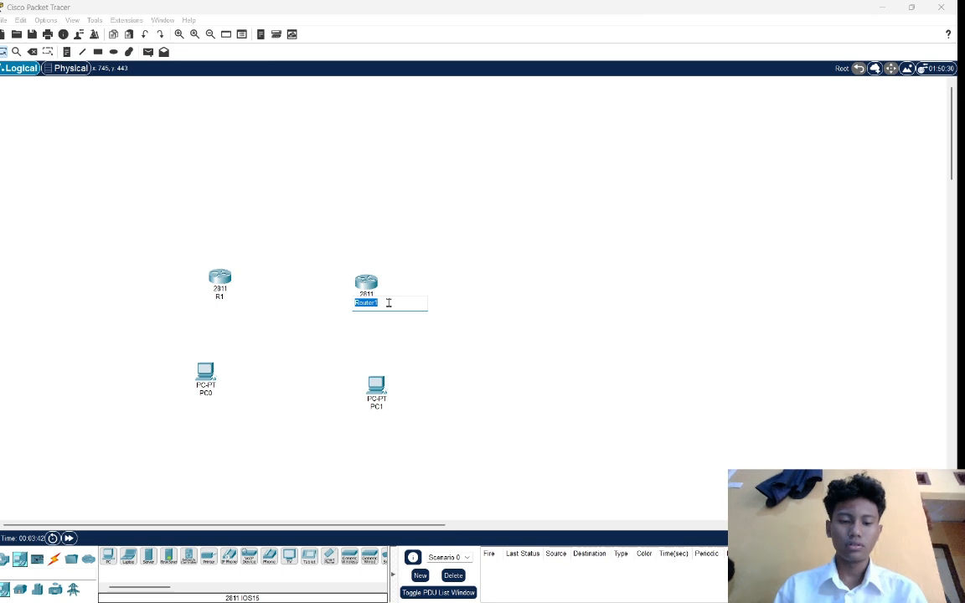
text(R2)
key(Return)
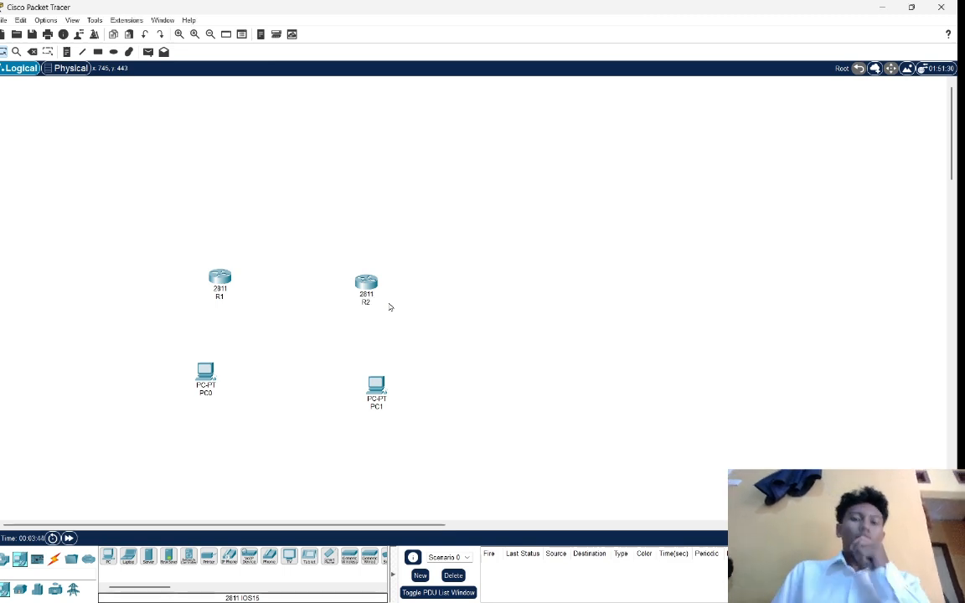
Rename the PC below R2 as PC2 and the PC below R1 as PC1.
double_click(213, 395)
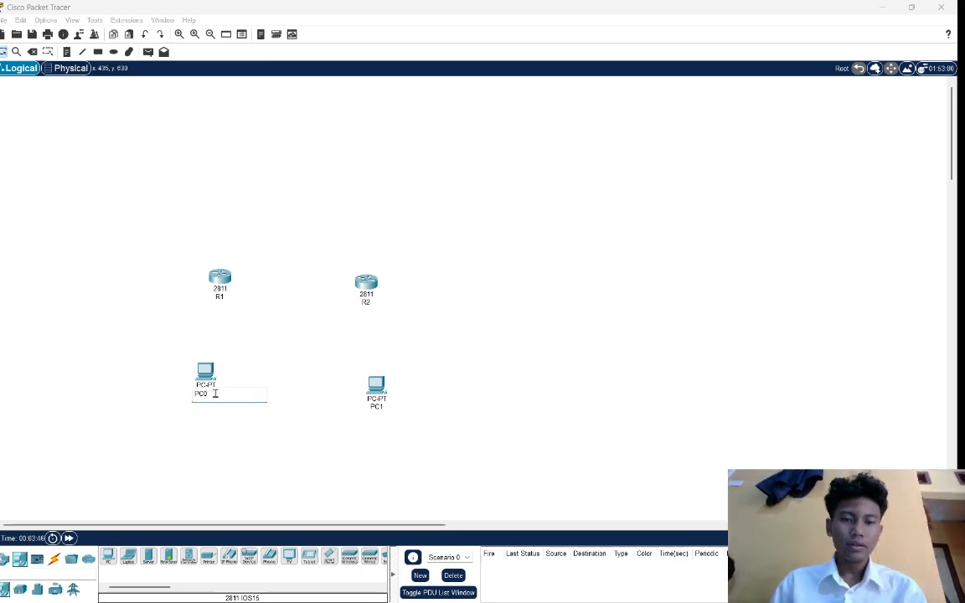
double_click(381, 408)
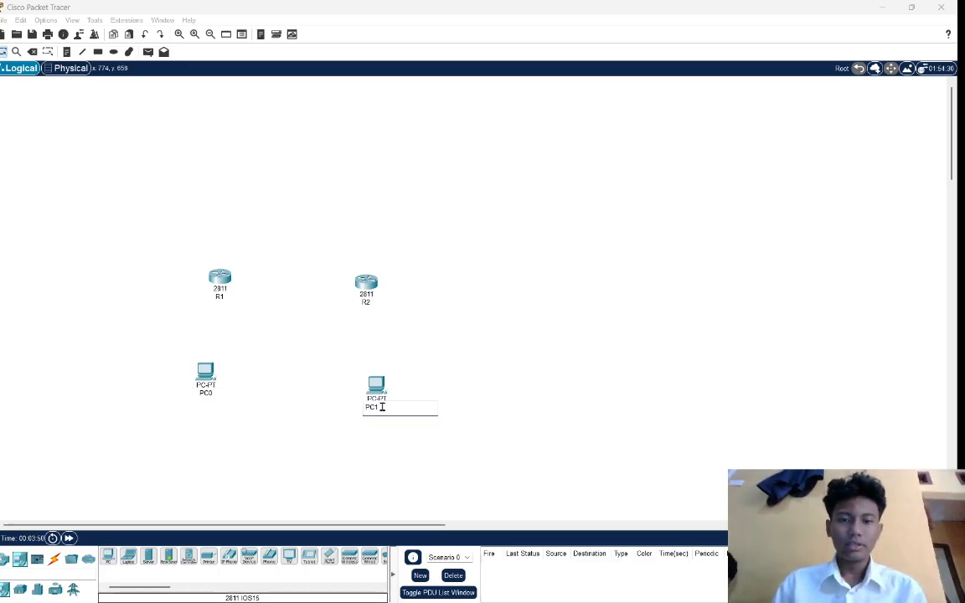
key(BackSpace)
text(2)
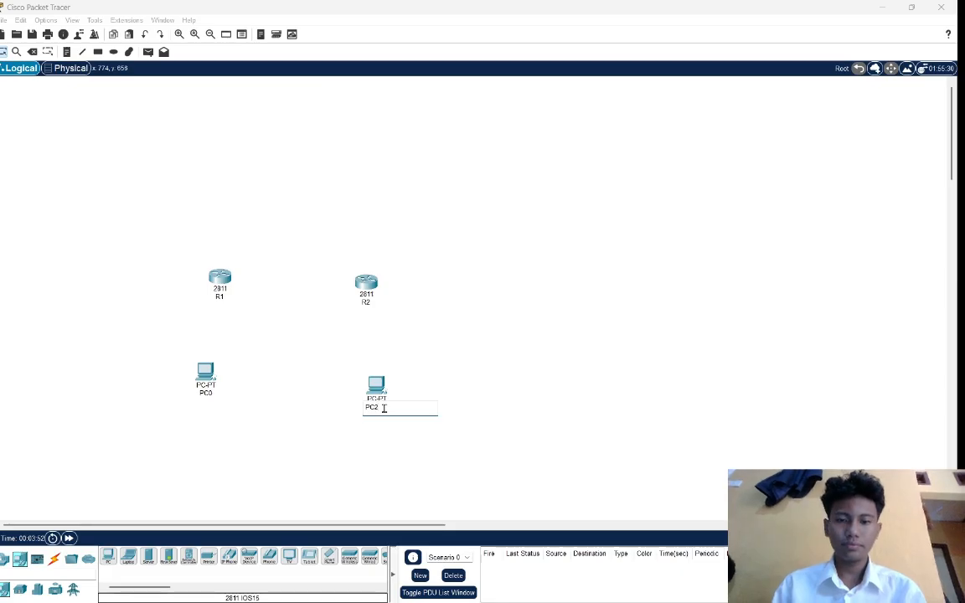
key(Return)
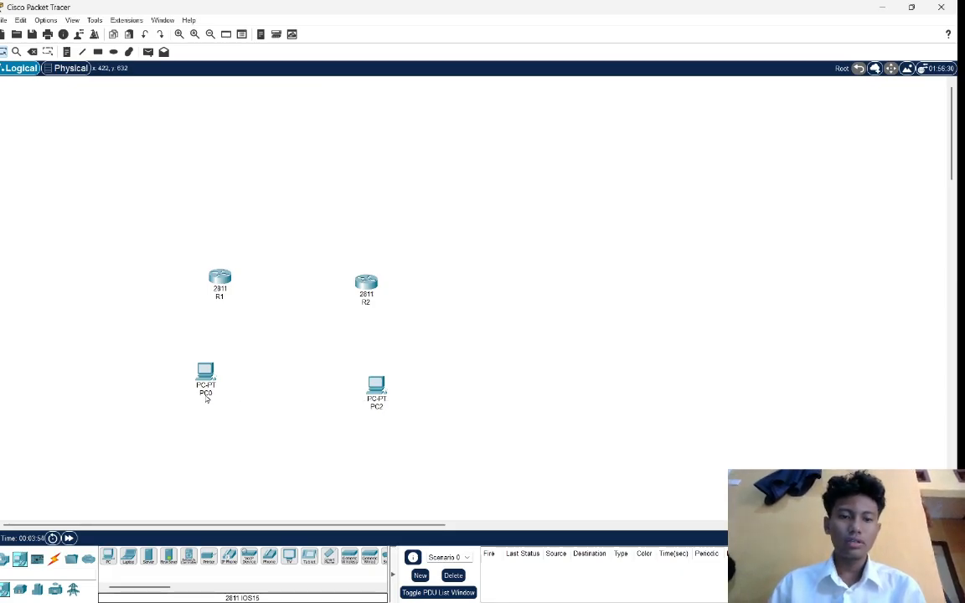
double_click(205, 394)
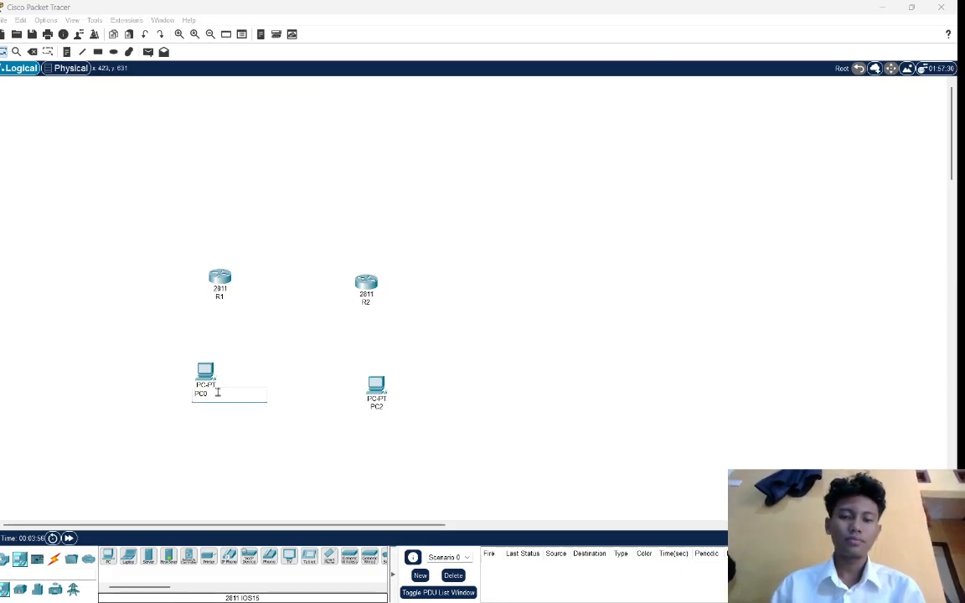
key(BackSpace)
text(1)
key(Return)
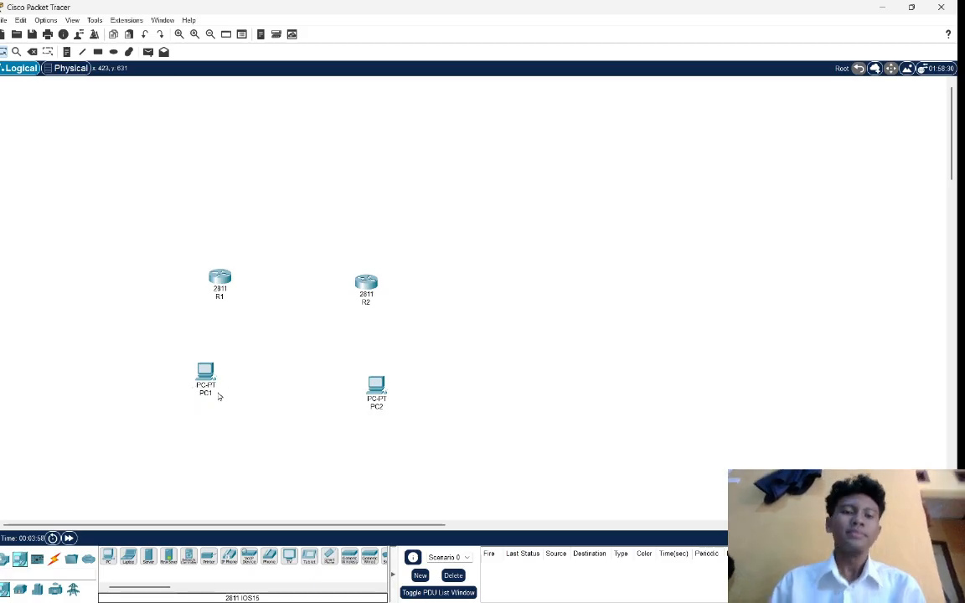
Move PC2 slightly up so it sits roughly level with PC1.
click(377, 389)
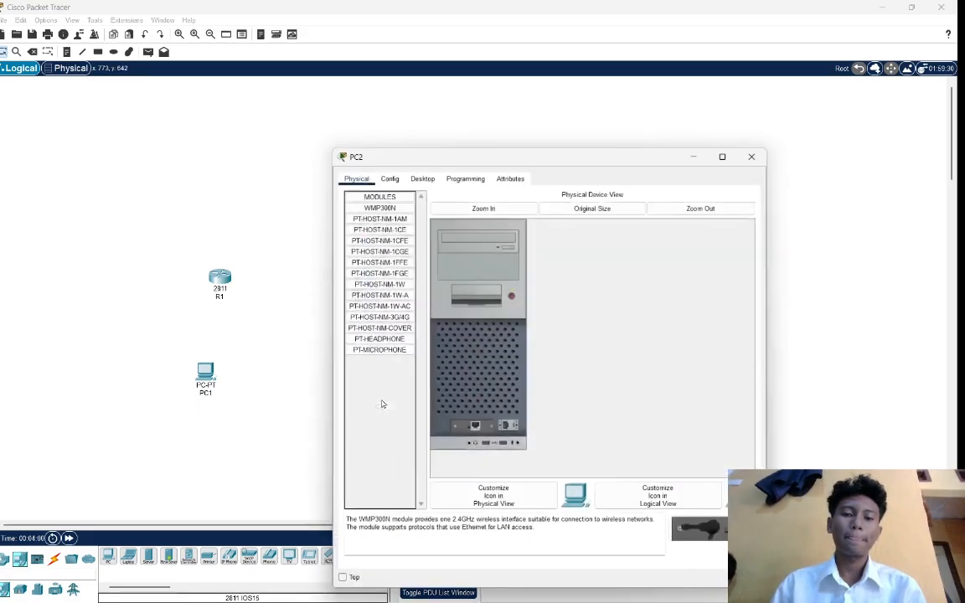
click(754, 156)
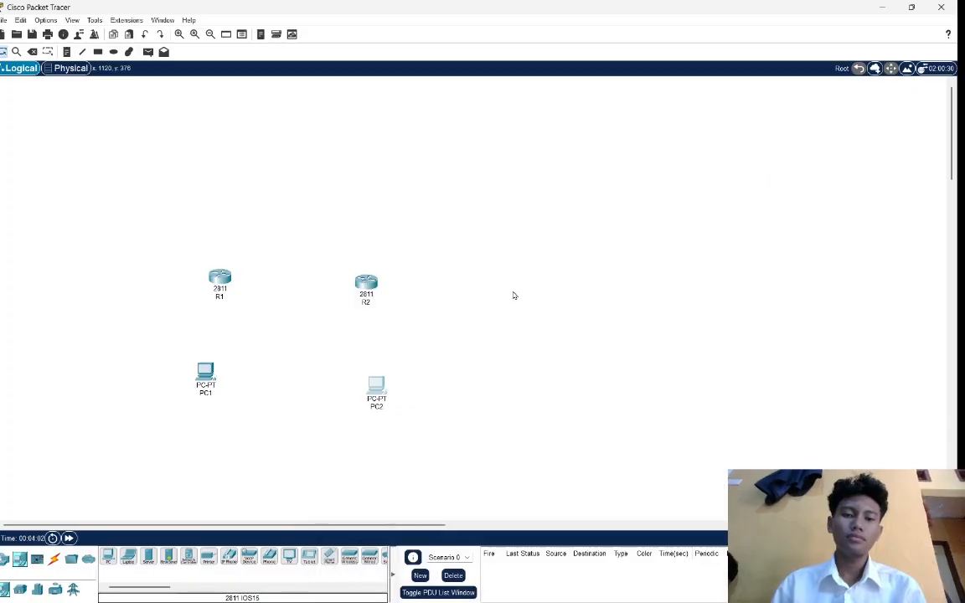
drag(382, 389, 378, 372)
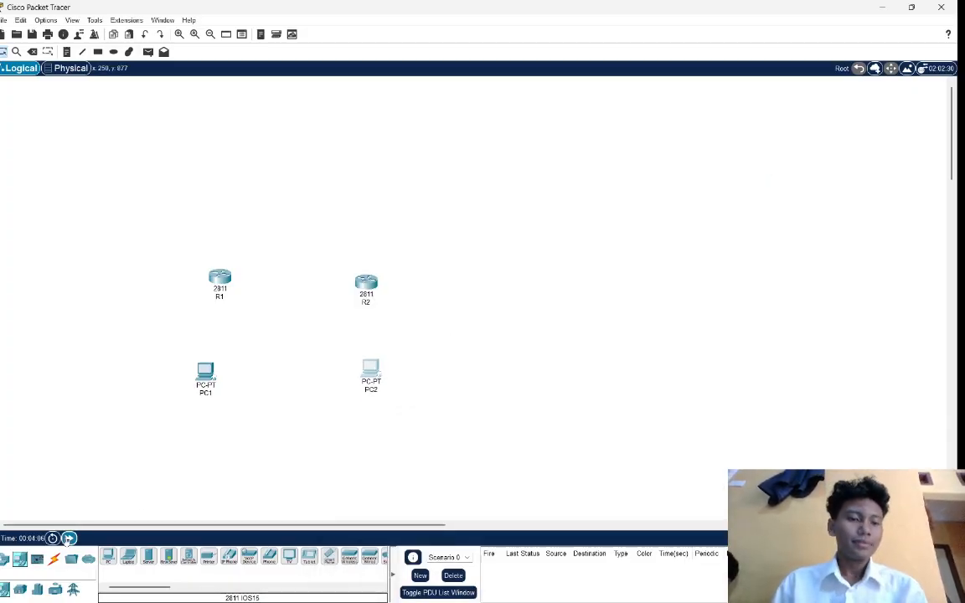
Cable PC1 to R1 and PC2 to R2 using the automatically chosen connection type.
click(53, 559)
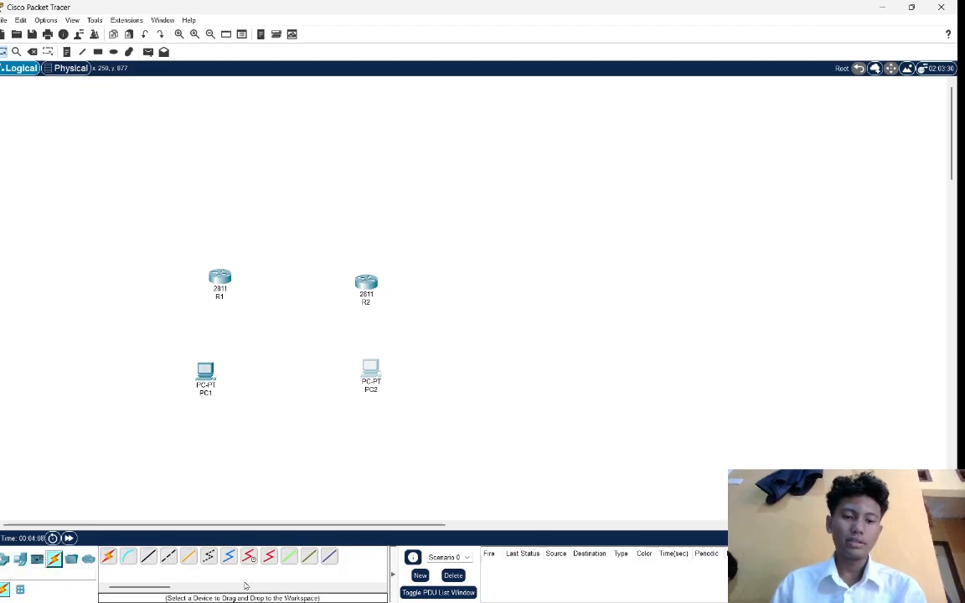
click(108, 557)
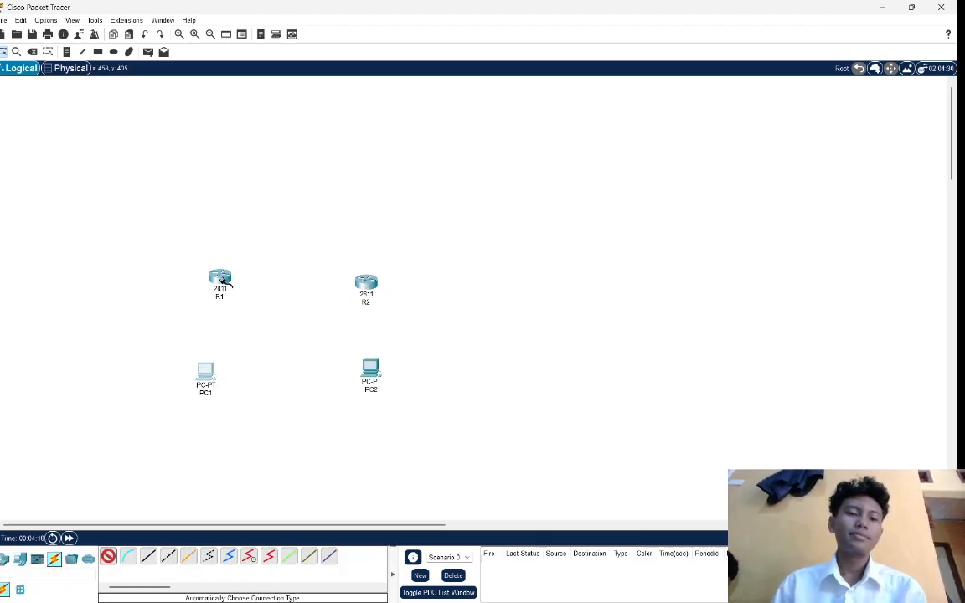
click(208, 369)
click(221, 277)
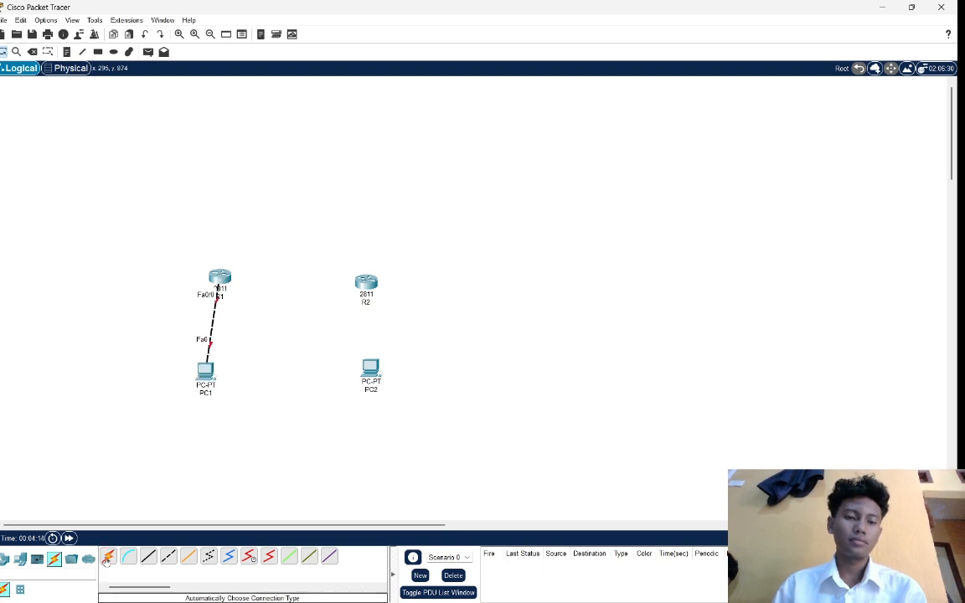
click(108, 557)
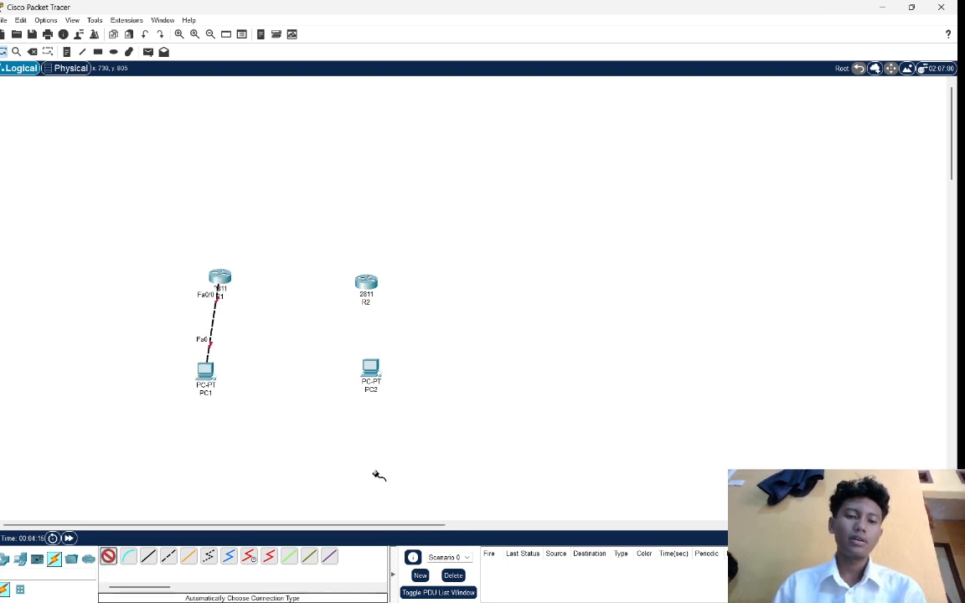
click(370, 374)
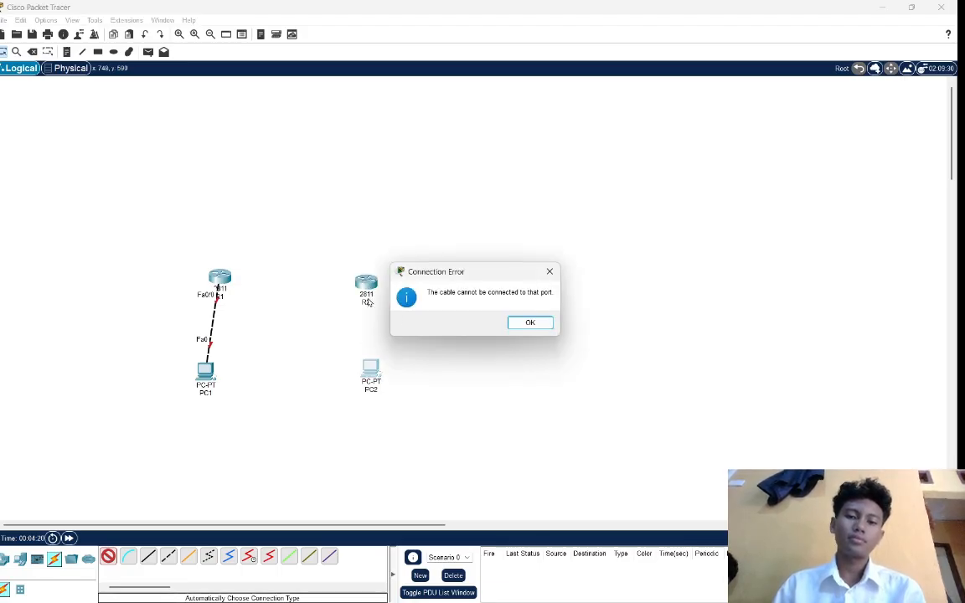
click(522, 324)
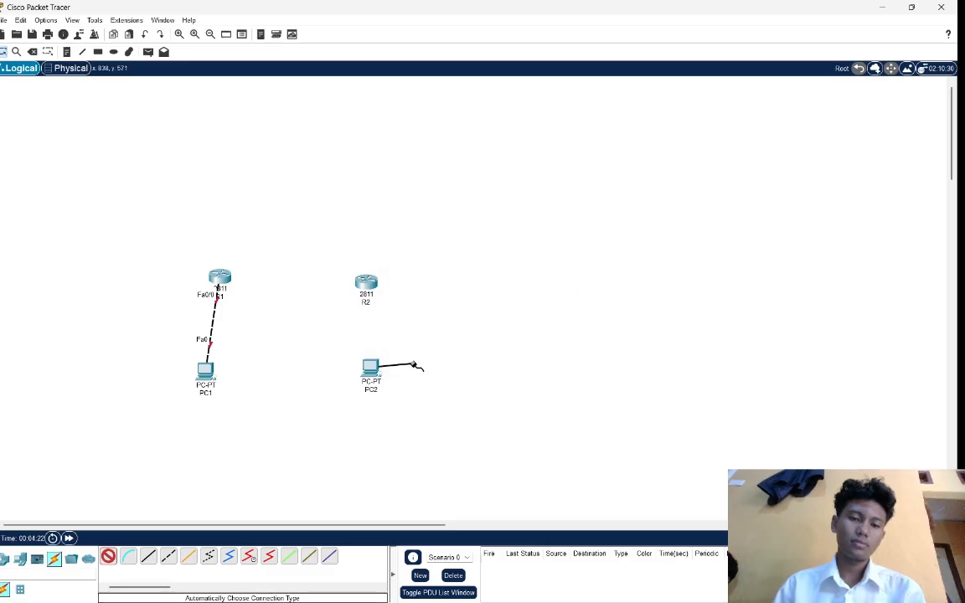
click(371, 285)
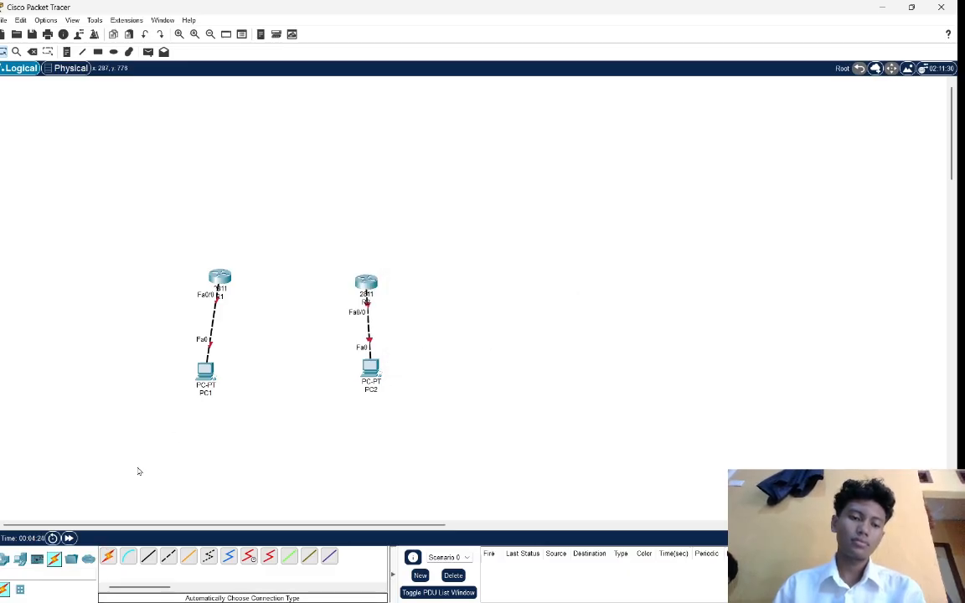
Link R2 to R1 using the automatically chosen connection type.
click(108, 556)
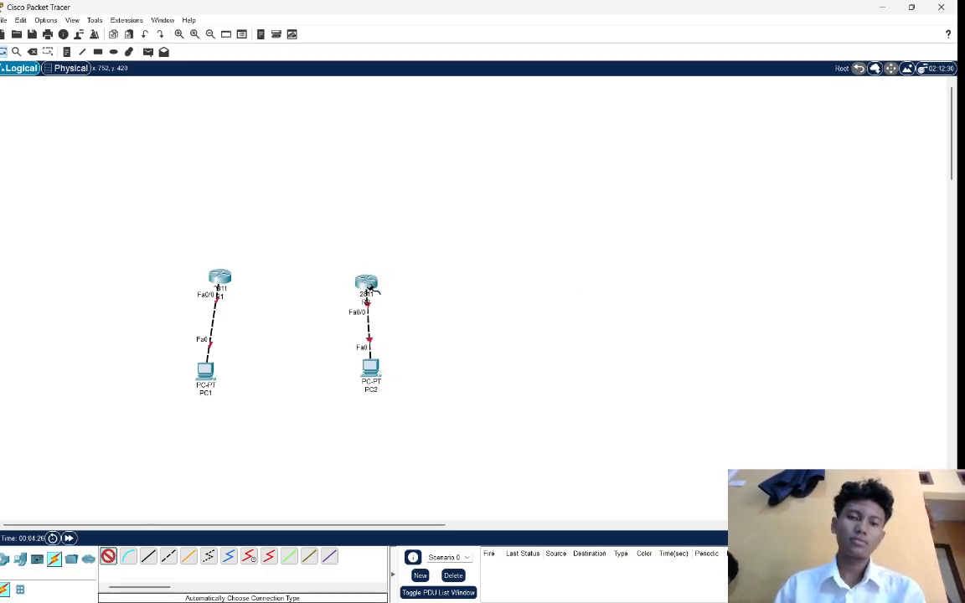
click(368, 283)
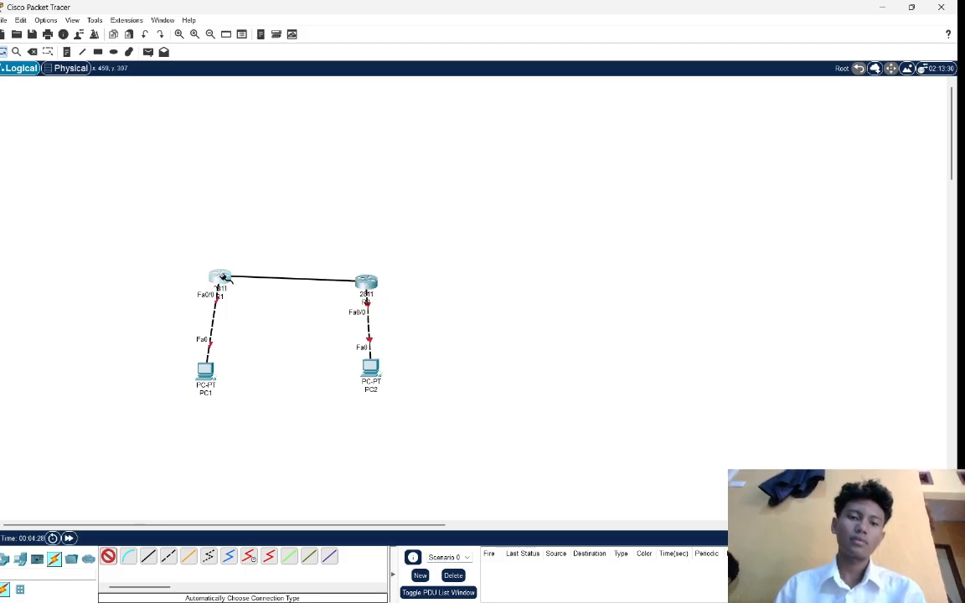
click(222, 276)
Rearrange the topology so R1 and R2 are level and further apart, with PC1 and PC2 below and outward of their routers.
drag(366, 285, 392, 266)
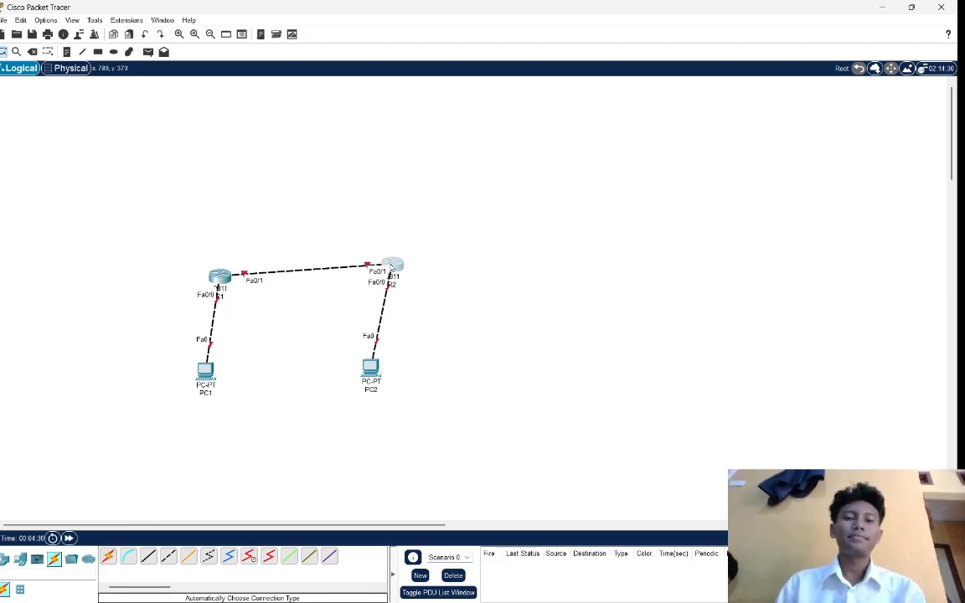
drag(227, 279, 228, 264)
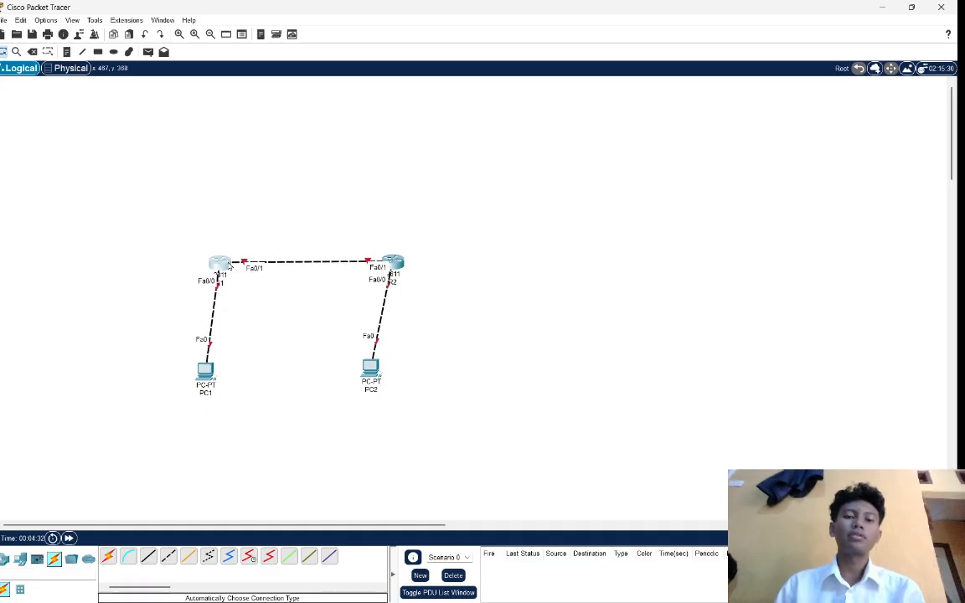
drag(371, 369, 429, 342)
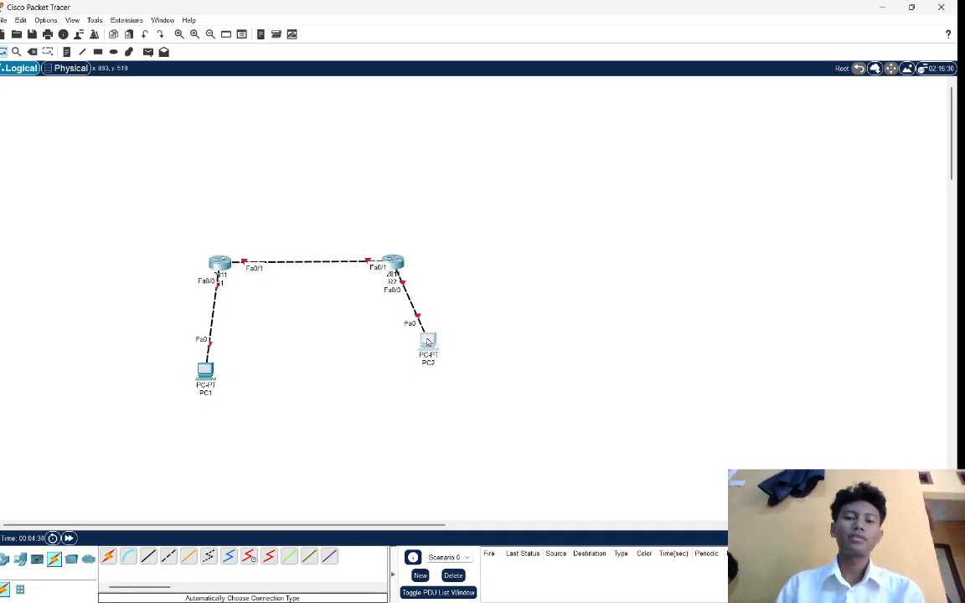
drag(205, 373, 200, 349)
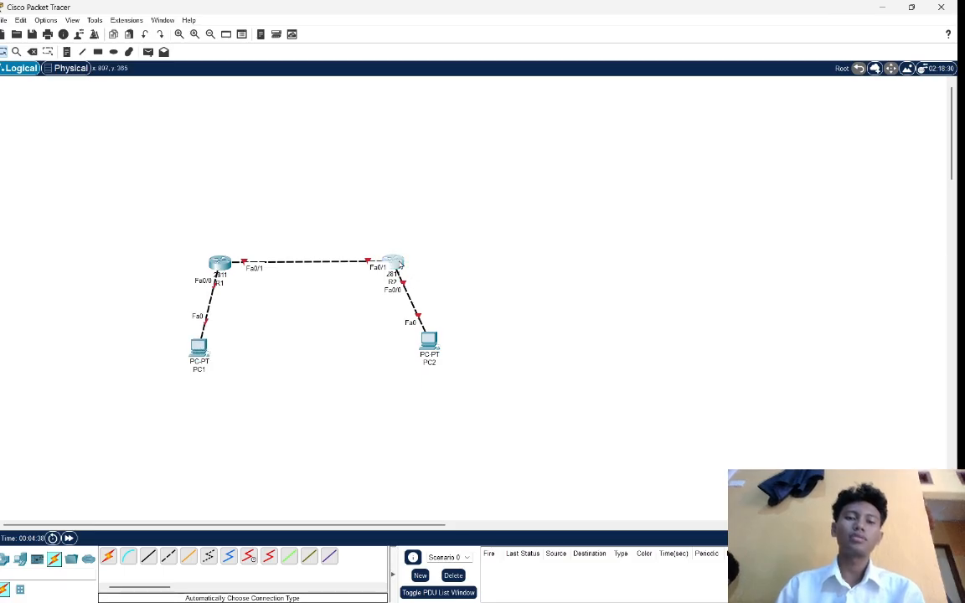
Move PC2 slightly inward and down so it sits level with PC1.
click(390, 264)
click(316, 327)
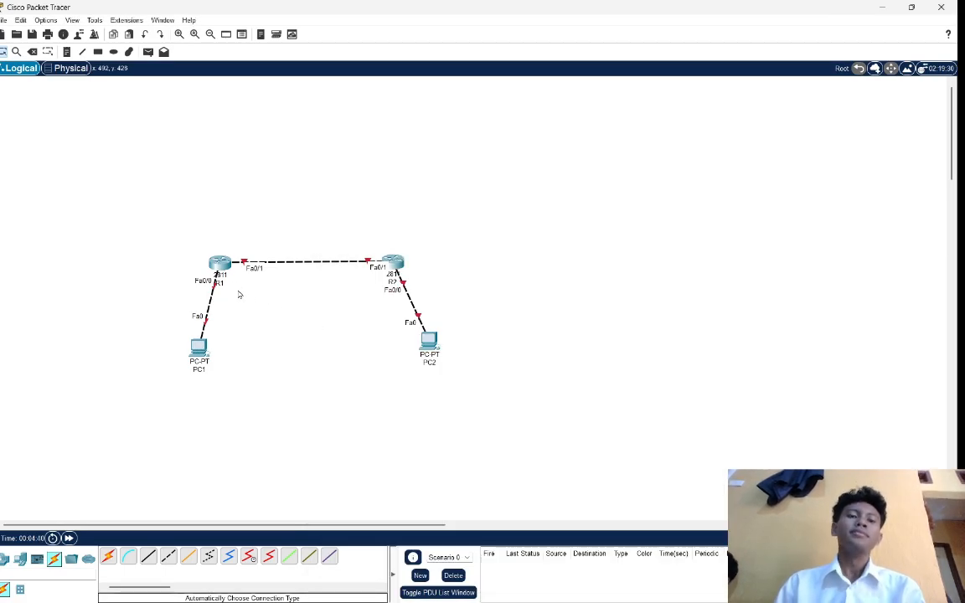
mouse_move(430, 347)
mouse_down()
mouse_move(395, 354)
mouse_move(417, 352)
mouse_up()
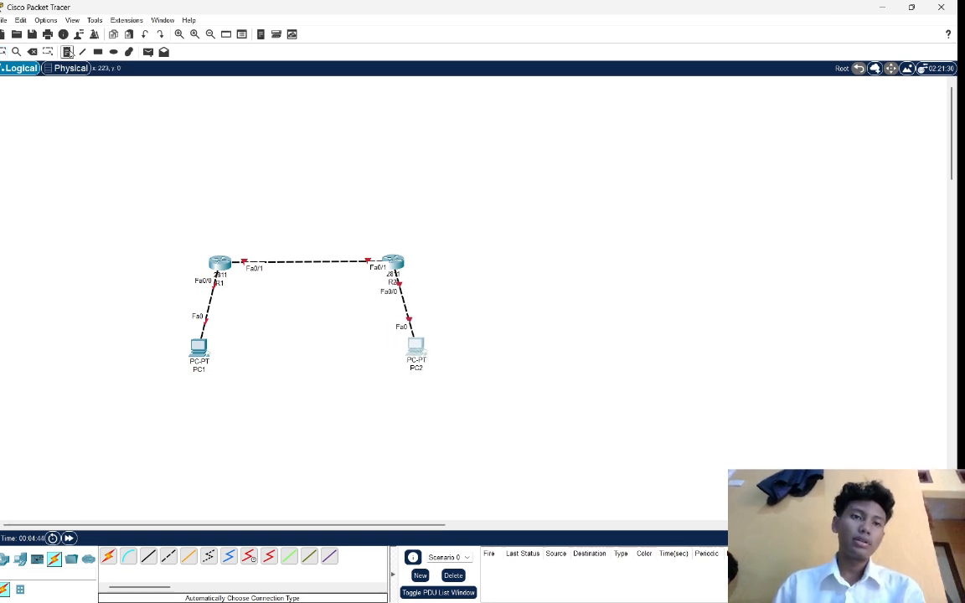
Place a text note reading 10.10.10.1 just above router R1.
click(68, 51)
click(204, 232)
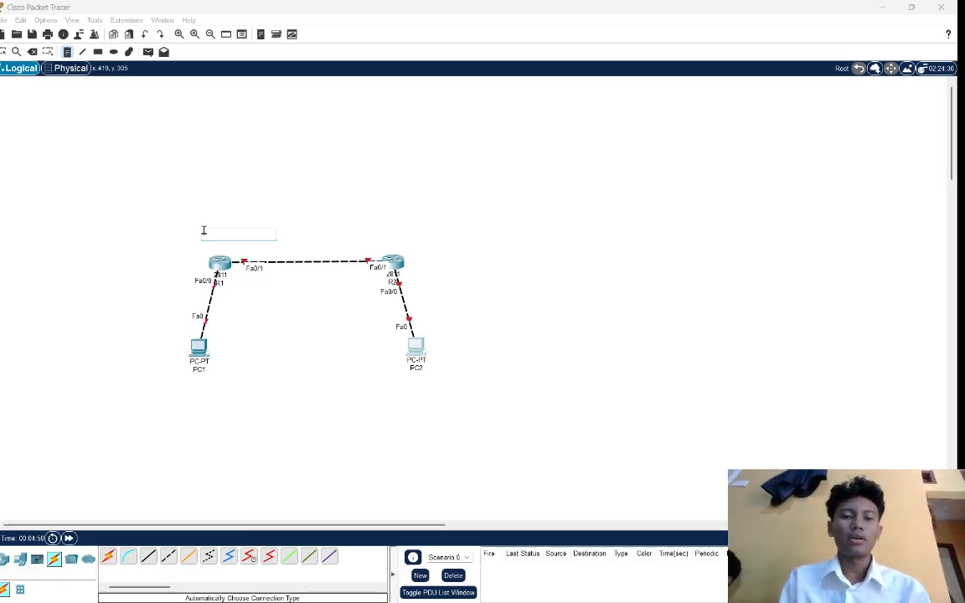
text(10)
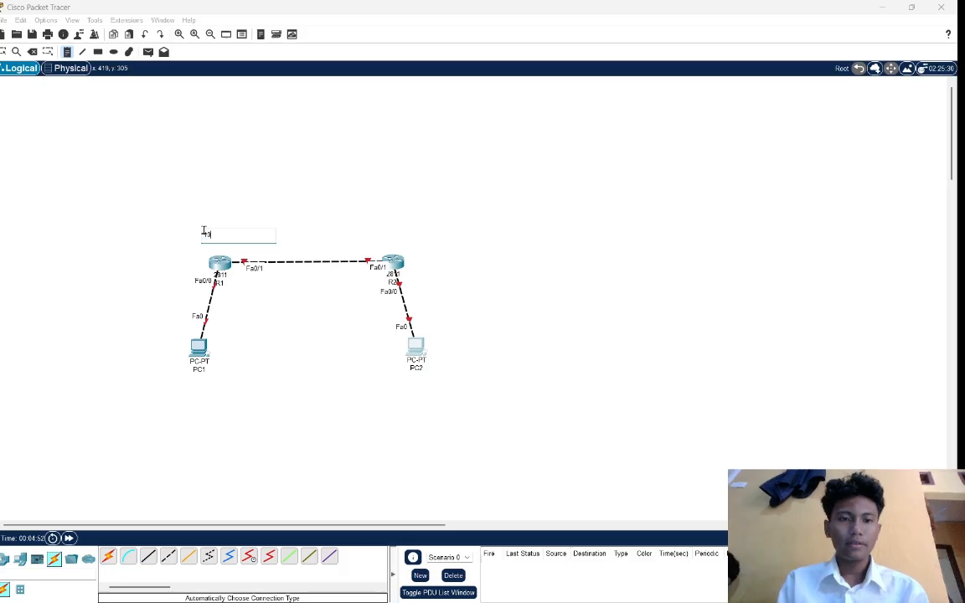
text(.10.10)
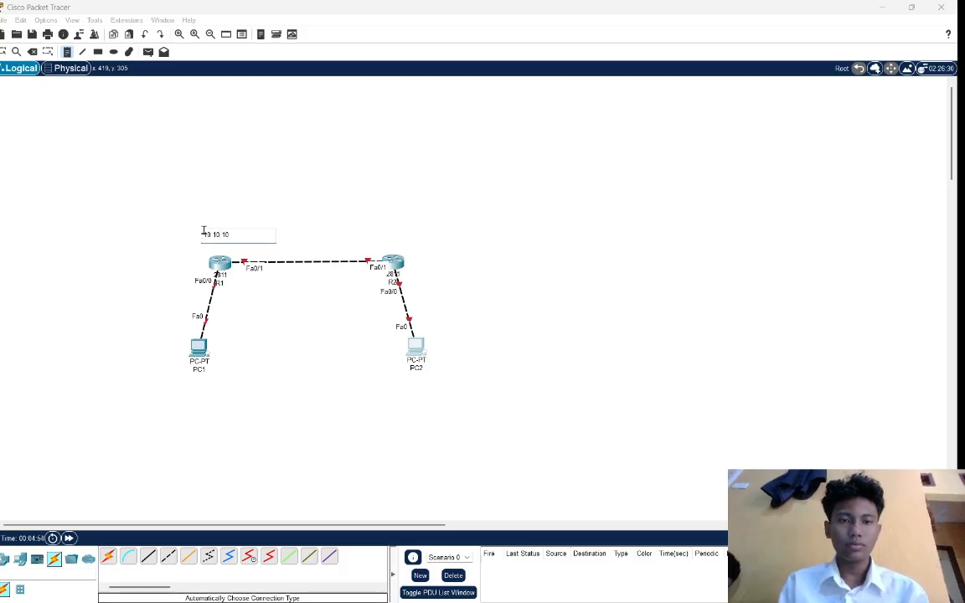
text(.1)
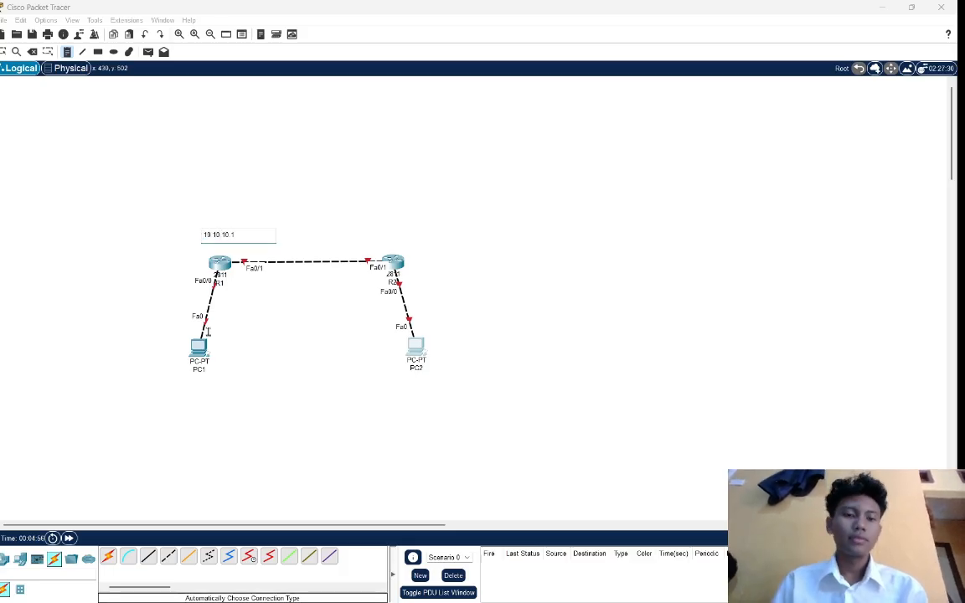
Place a text note reading 192.168.1.1 beside the PC1–R1 link, just above PC1.
click(148, 324)
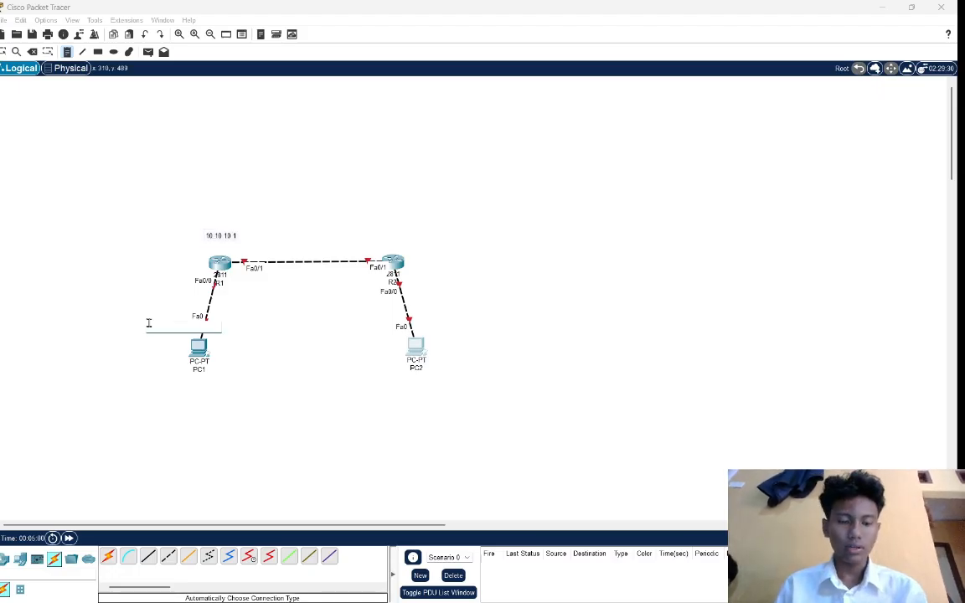
text(192.1)
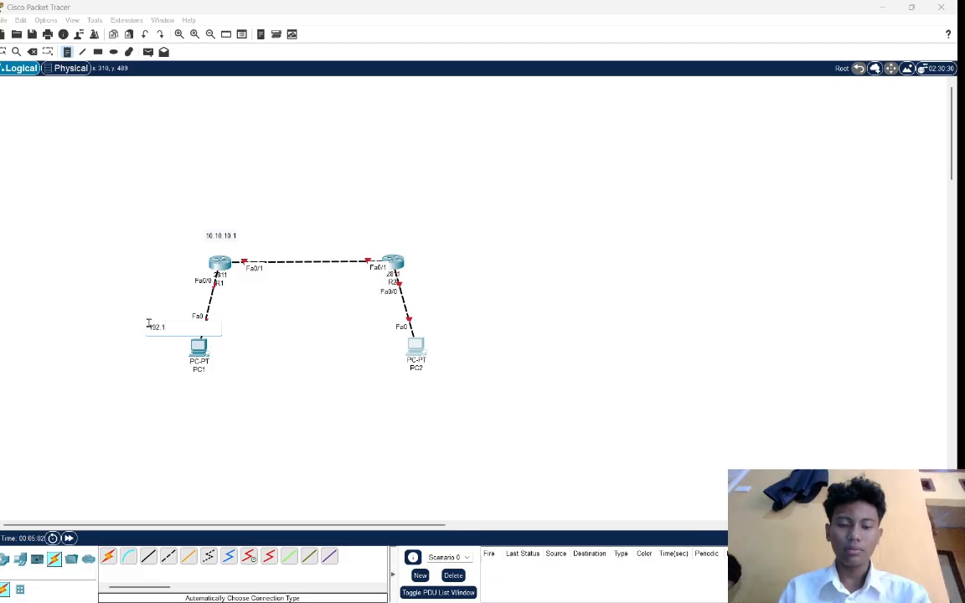
text(68.1)
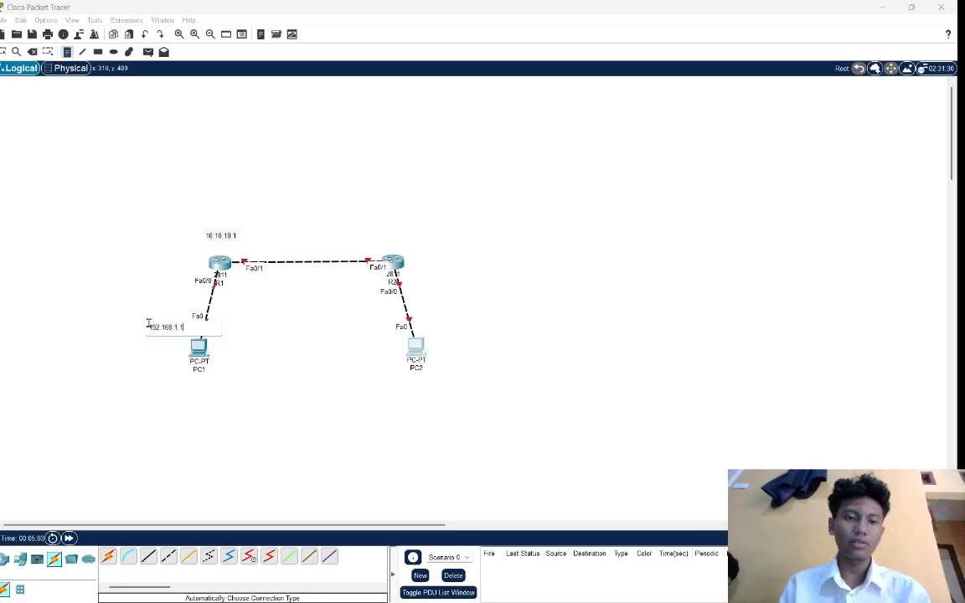
text(.1)
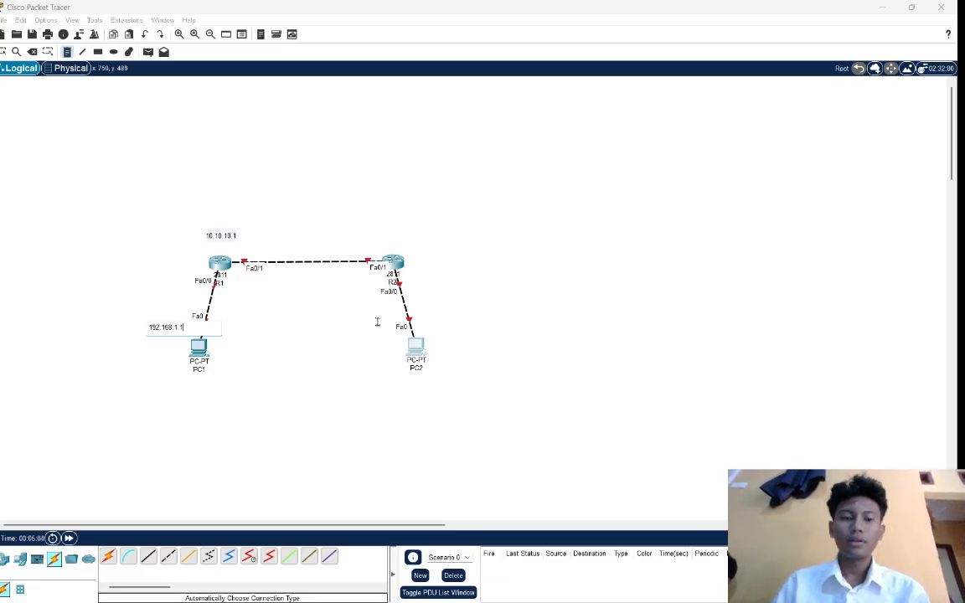
Add a text note 10.10.10.2 above R2 and another reading 192.168.2.1 beside the PC2–R2 link.
click(394, 240)
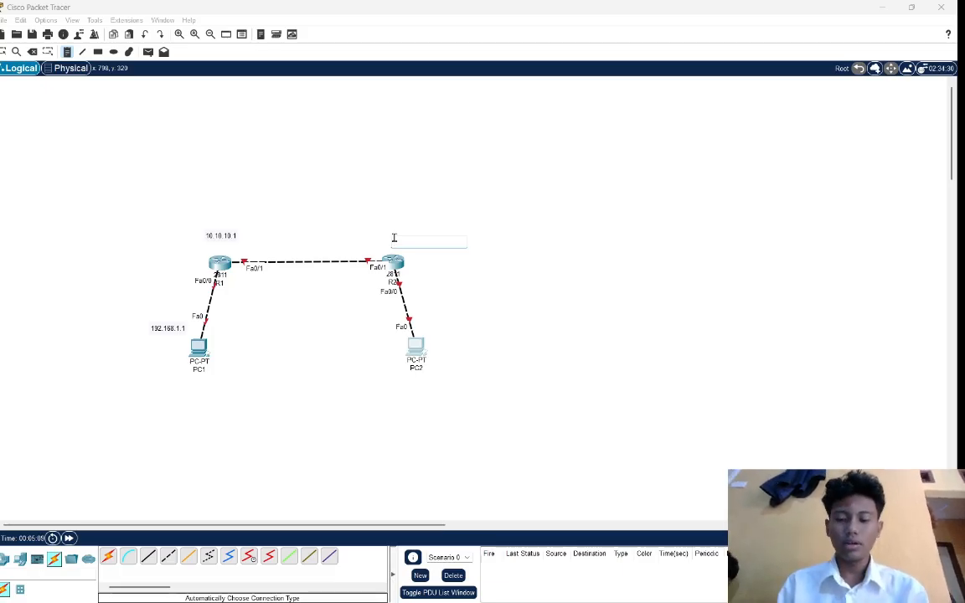
text(10.10.10)
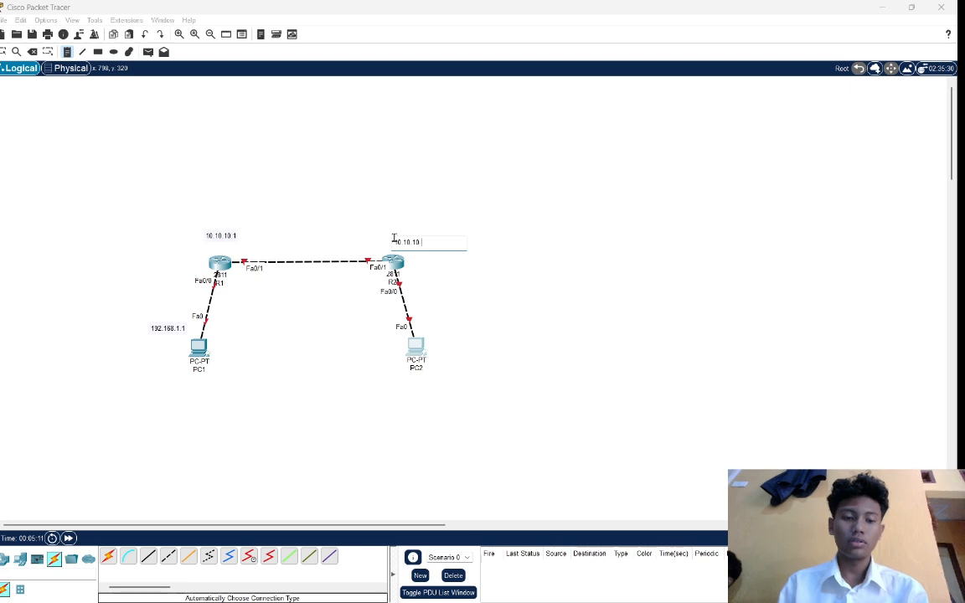
text(.2)
click(433, 314)
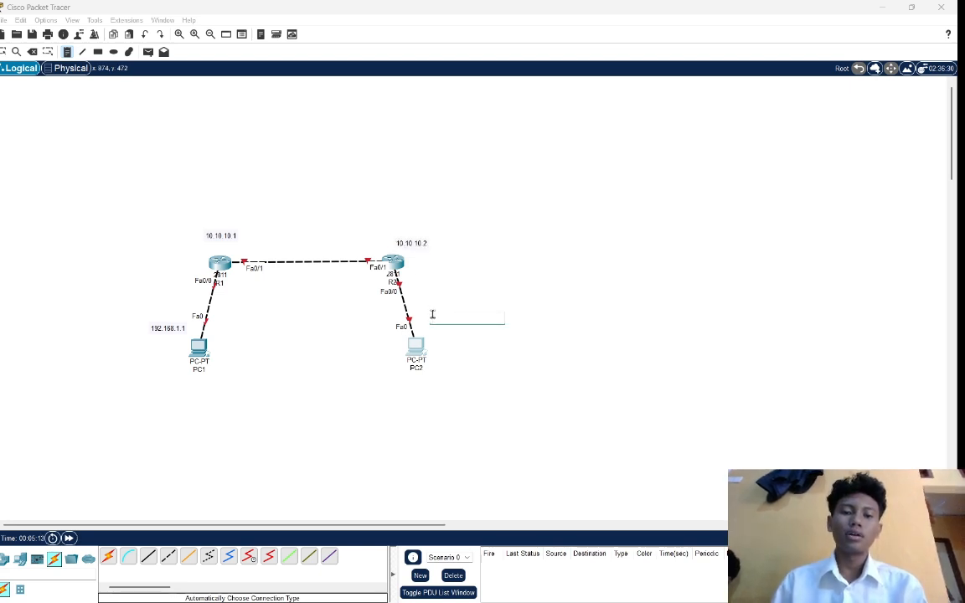
text(192)
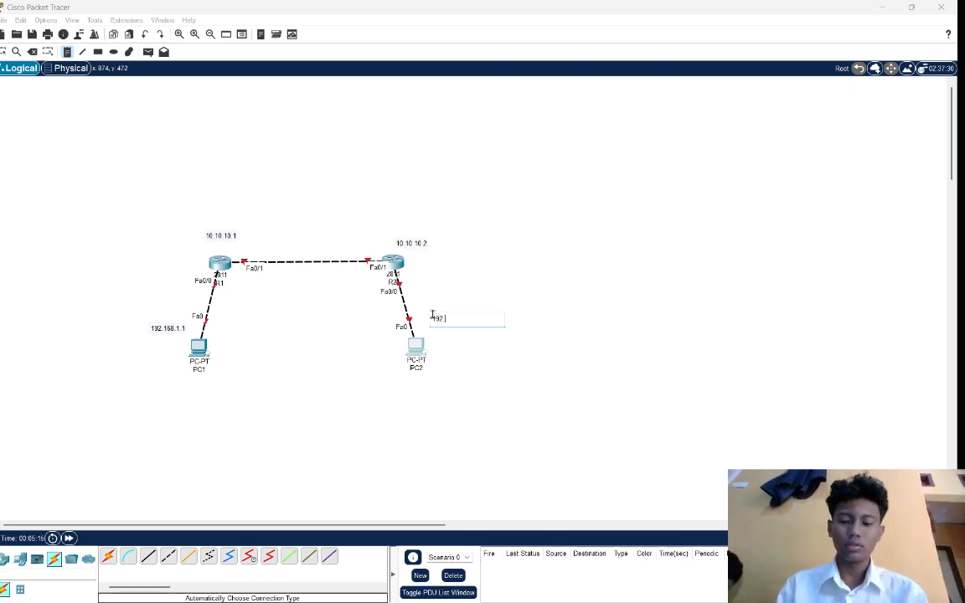
text(.168.2.1)
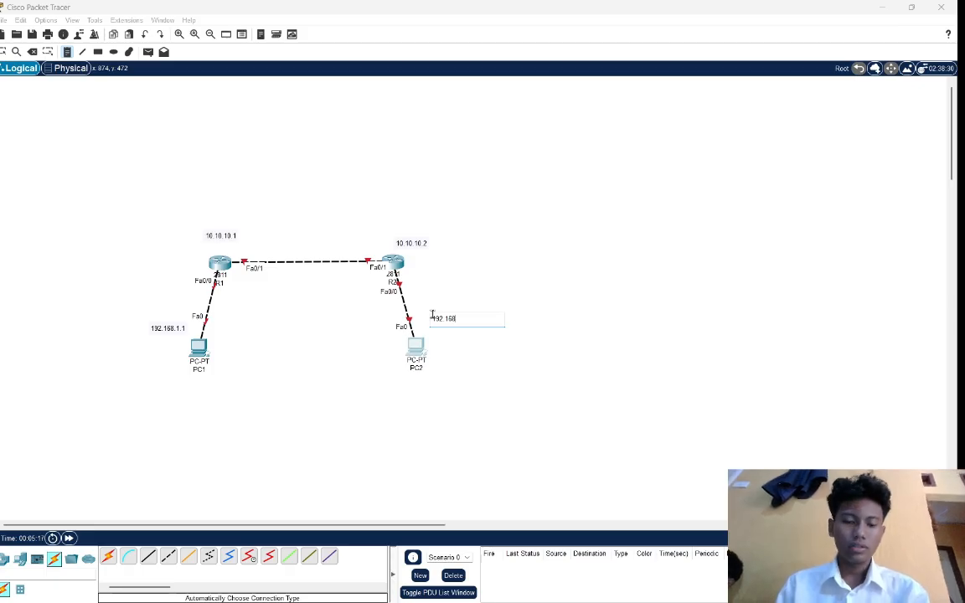
Add the text notes 192.168.1.10 below PC1 and 192.168.2.10 below PC2, and return to selection mode.
click(189, 397)
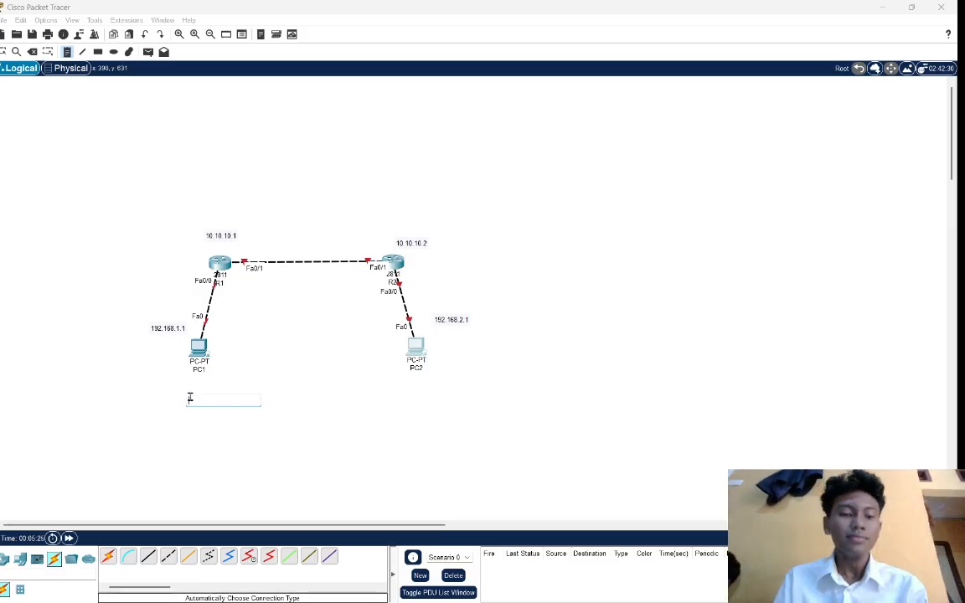
text(192.168)
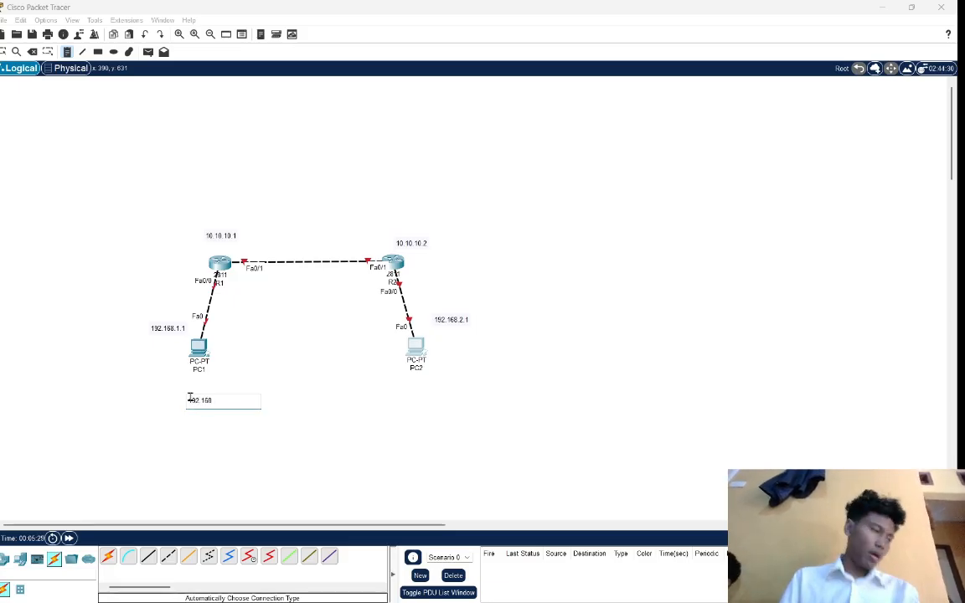
text(.1.10)
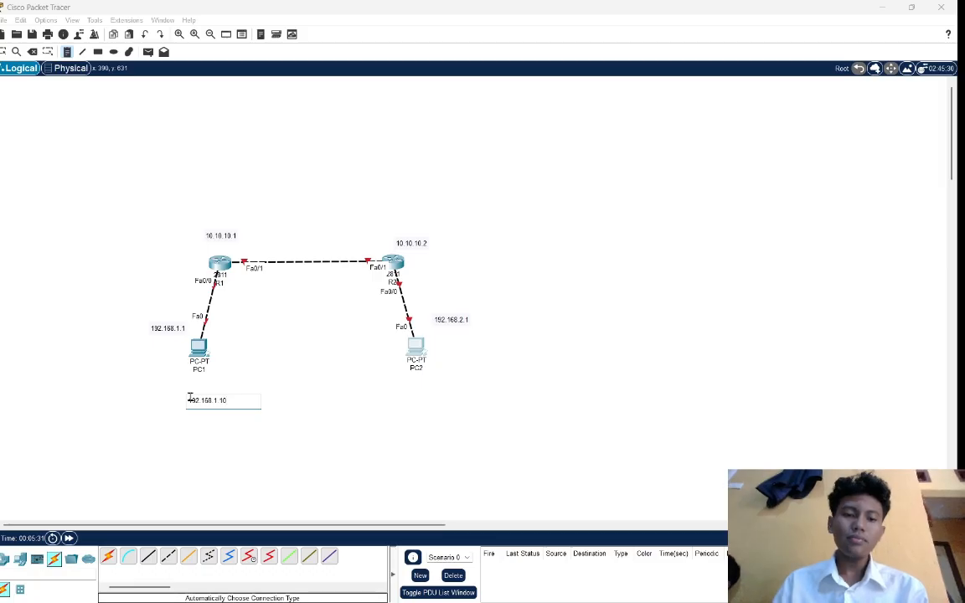
click(418, 386)
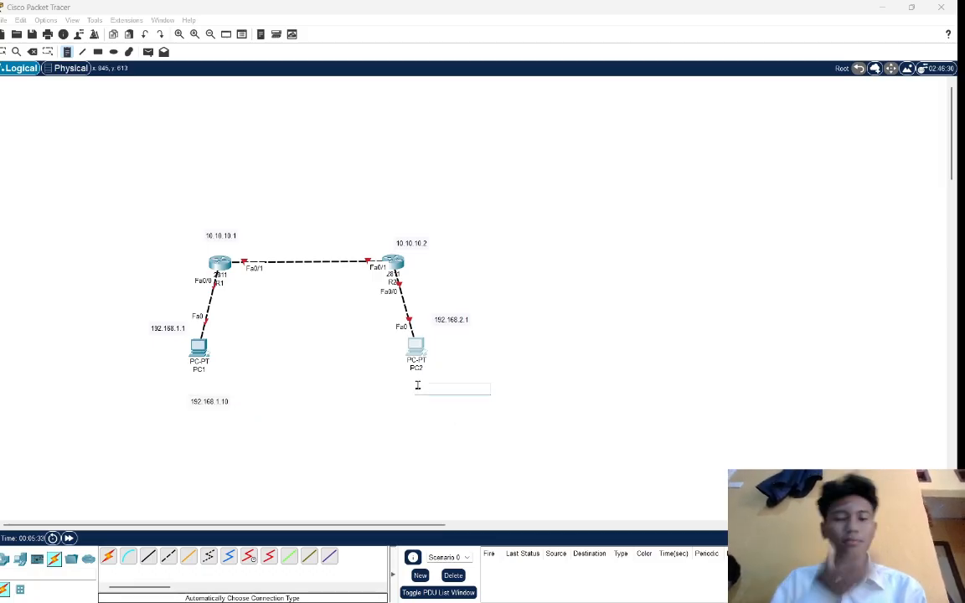
text(192.168.2.10)
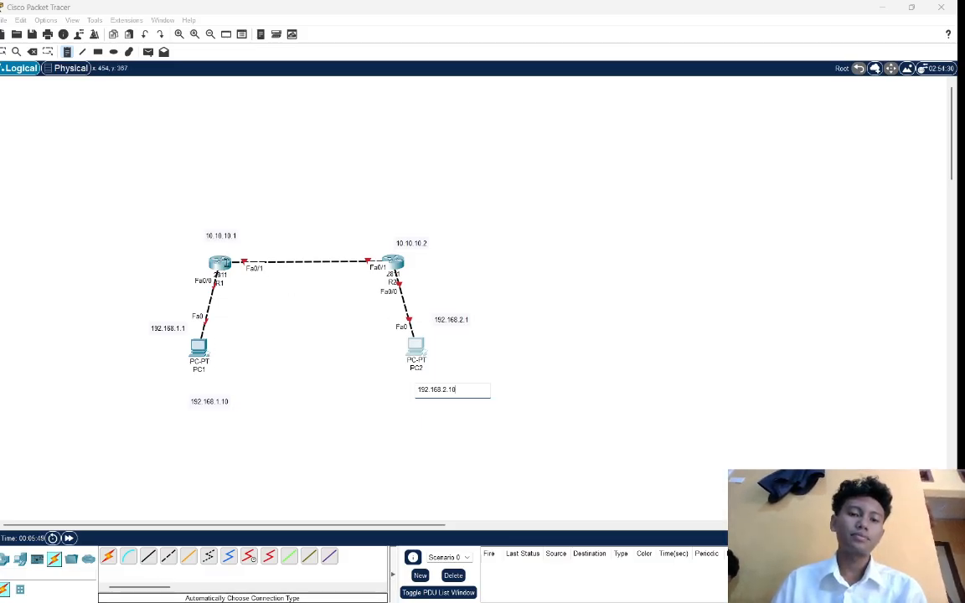
click(303, 319)
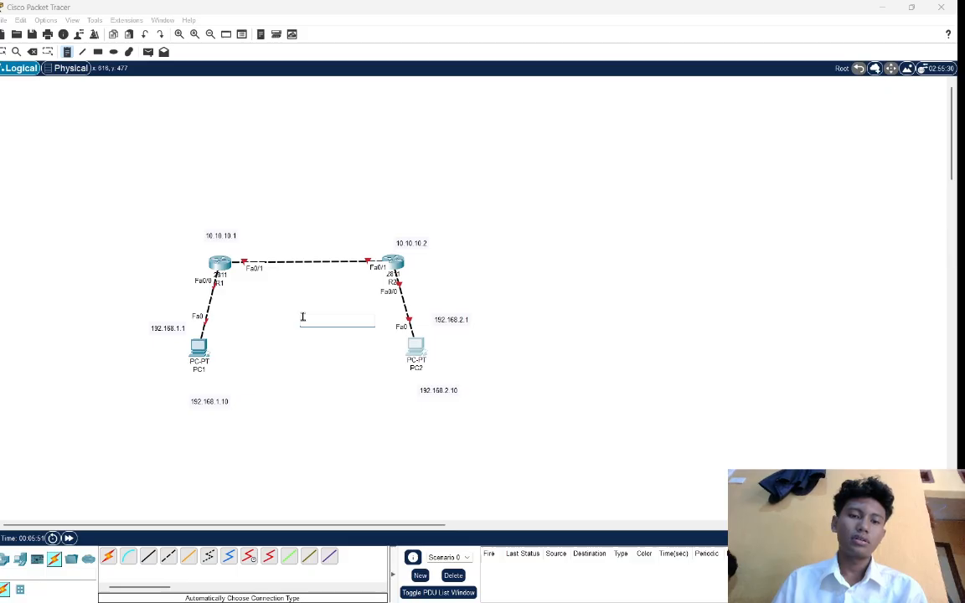
click(4, 51)
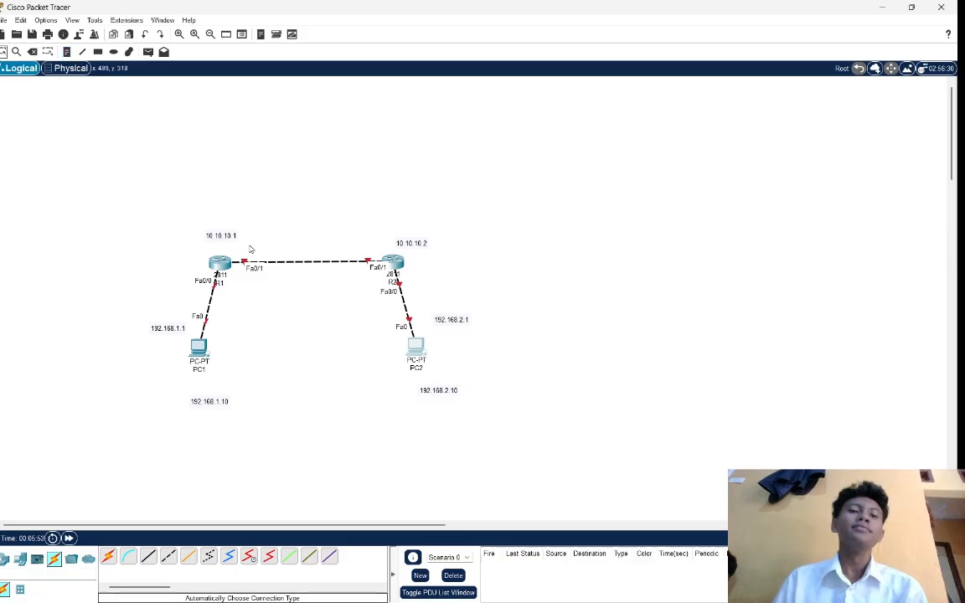
Open R1's command line and answer no to the initial configuration dialog to reach the Router> prompt.
click(219, 263)
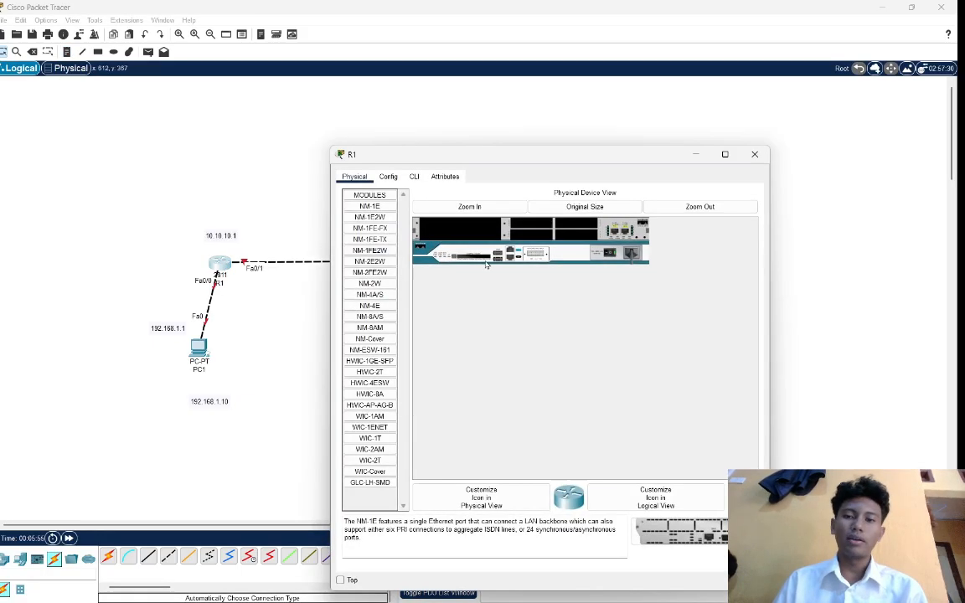
click(414, 177)
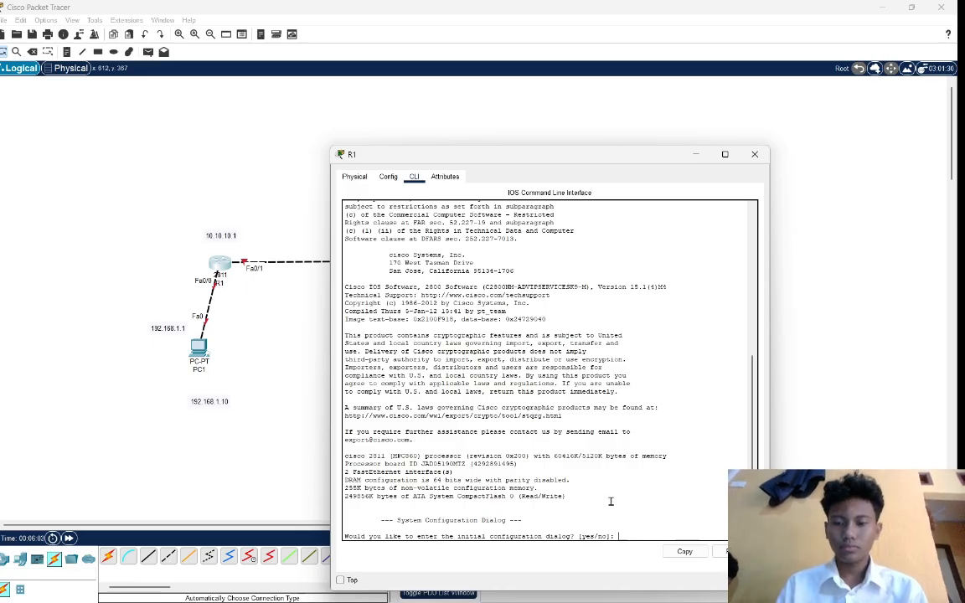
key(Caps_Lock)
text(n)
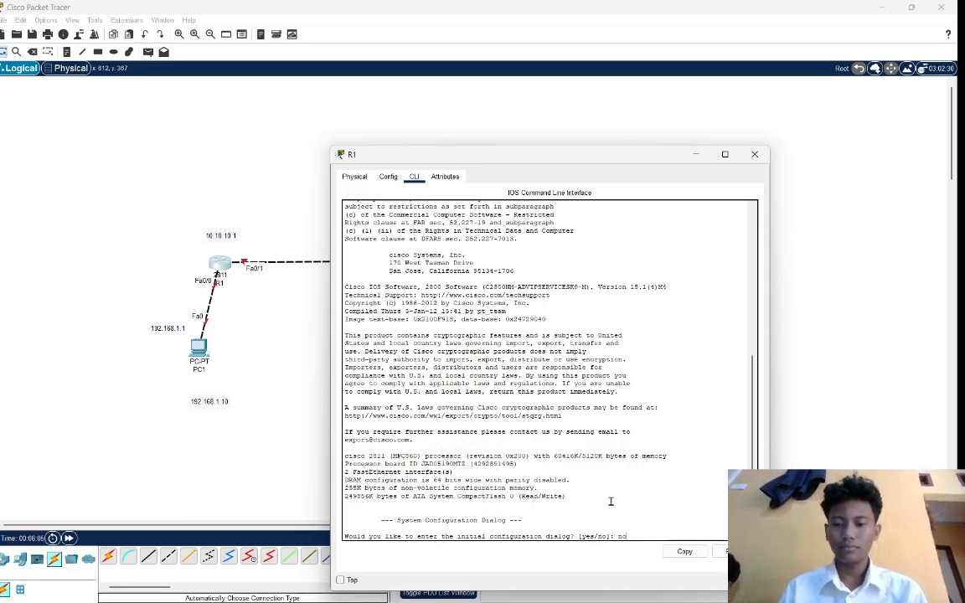
text(o)
key(Return)
key(Return)
key(Return)
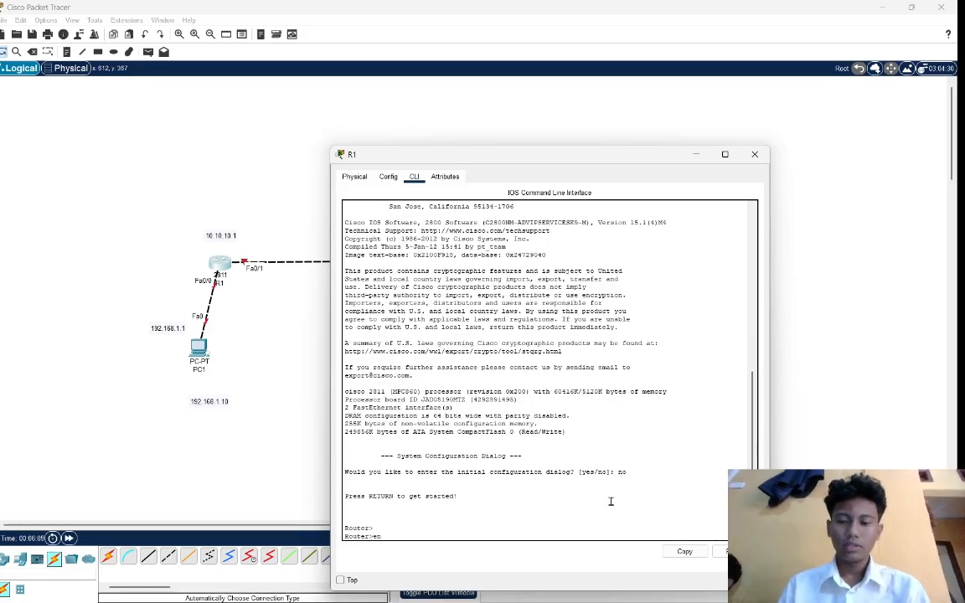
Enter privileged mode on R1 with en and global configuration mode with conf t.
key(Return)
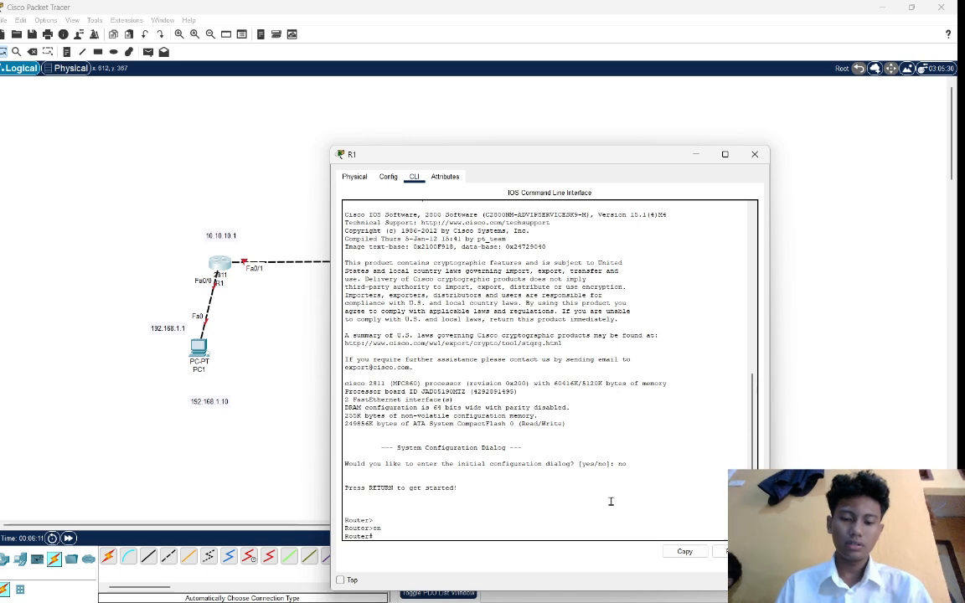
text(conf )
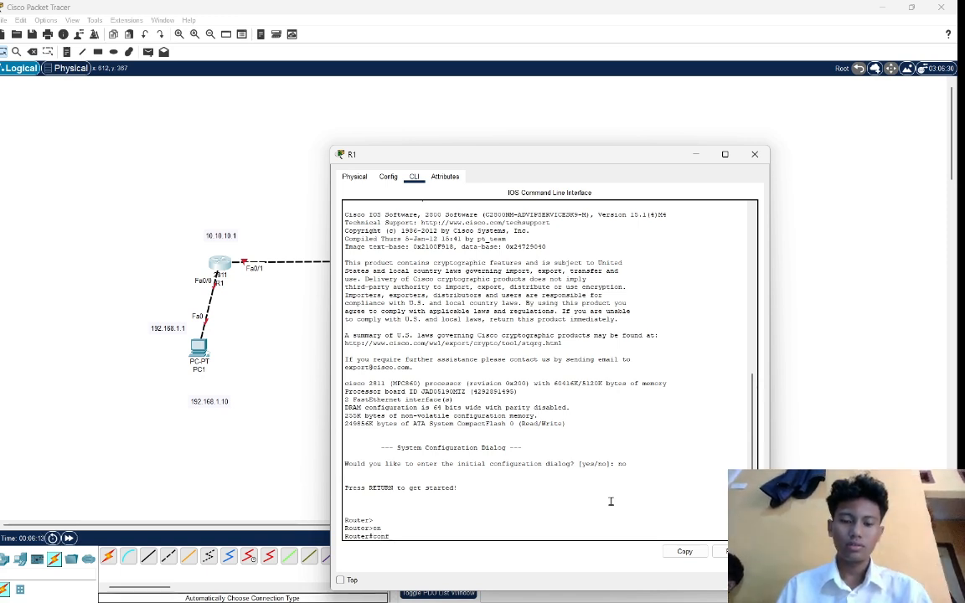
text(t)
key(Return)
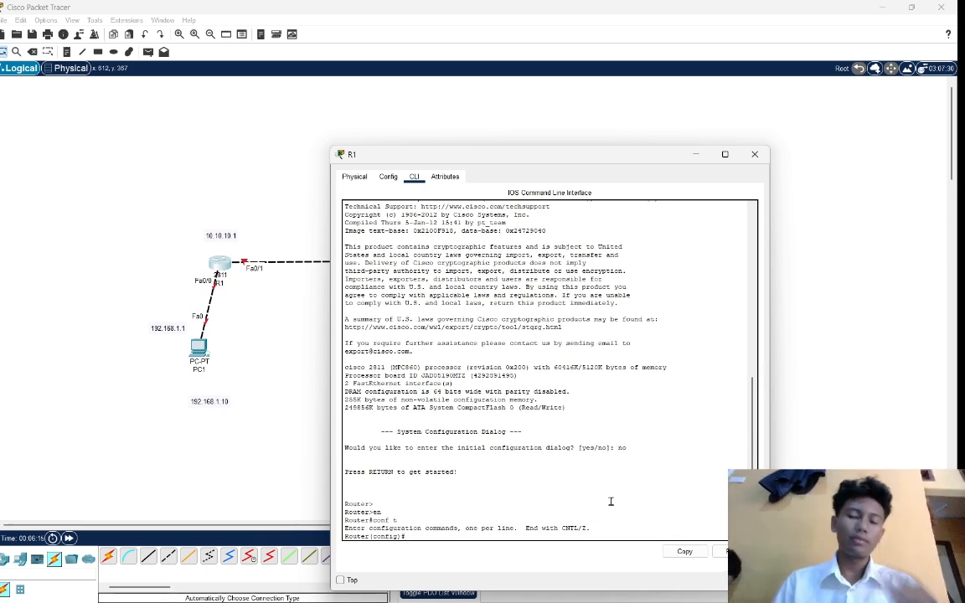
text(ip)
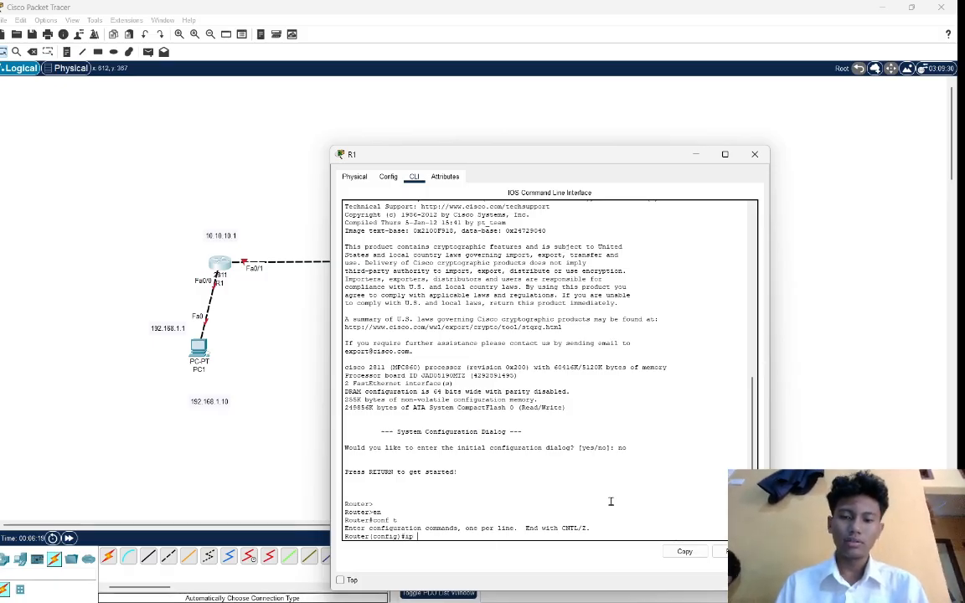
key(BackSpace)
key(BackSpace)
key(BackSpace)
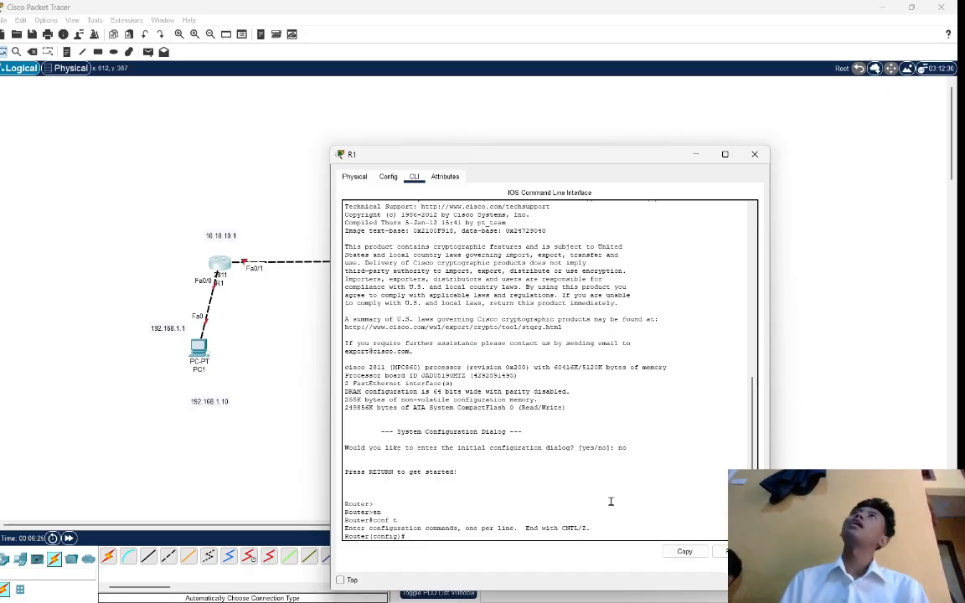
Enter interface configuration for fa0/1 on R1 and enable it with no shutdown.
text(int )
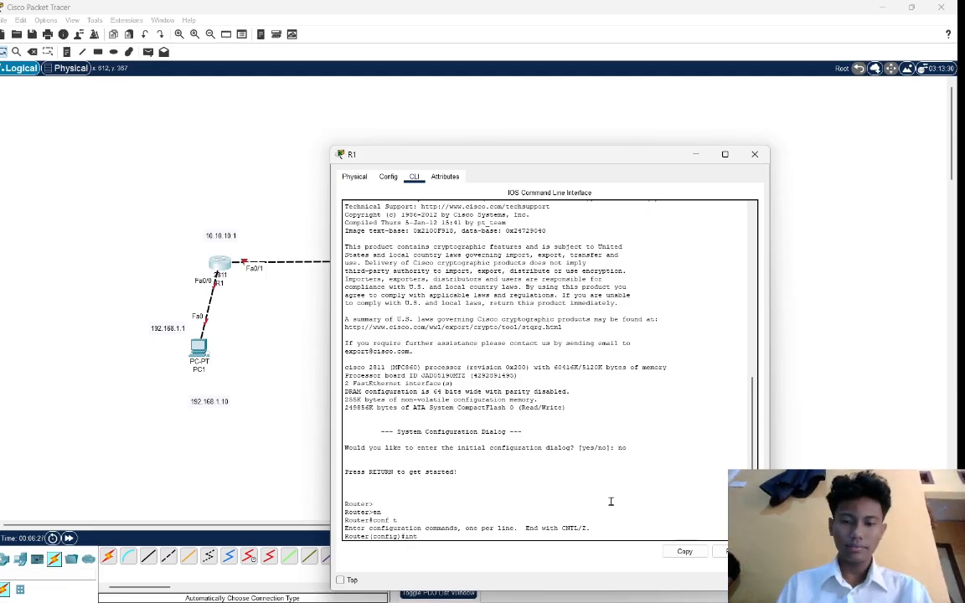
text(fa)
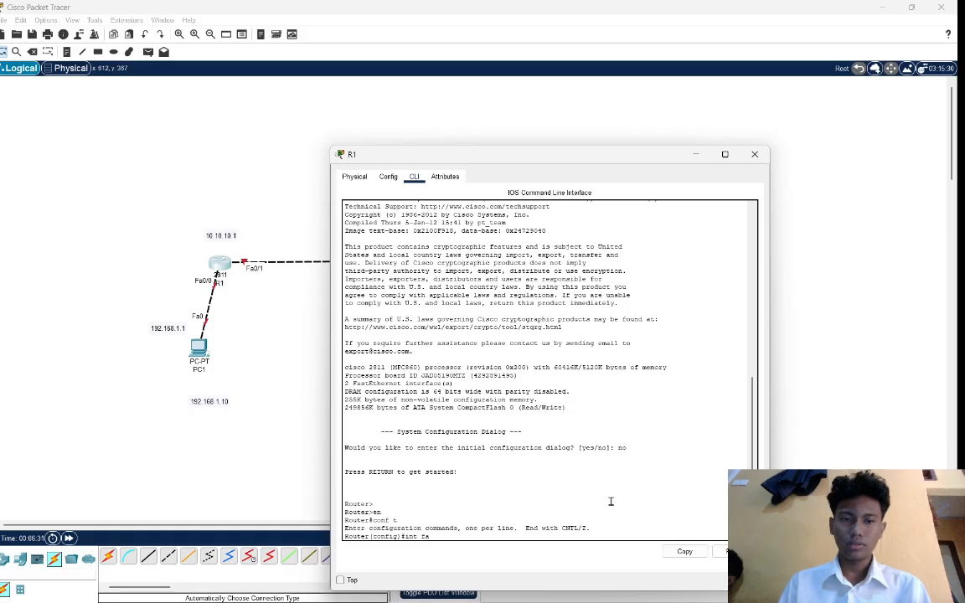
text(0/)
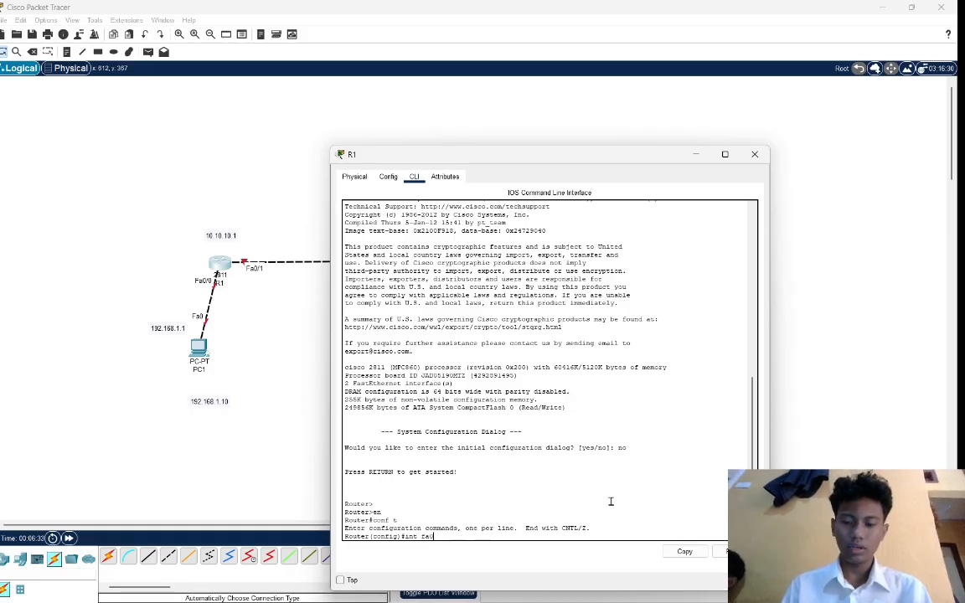
text(1)
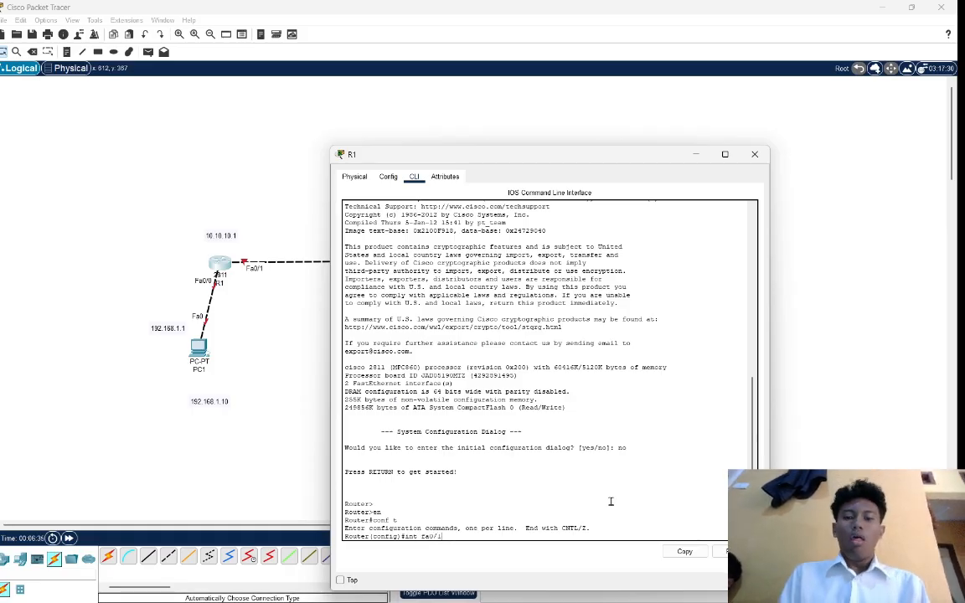
key(Return)
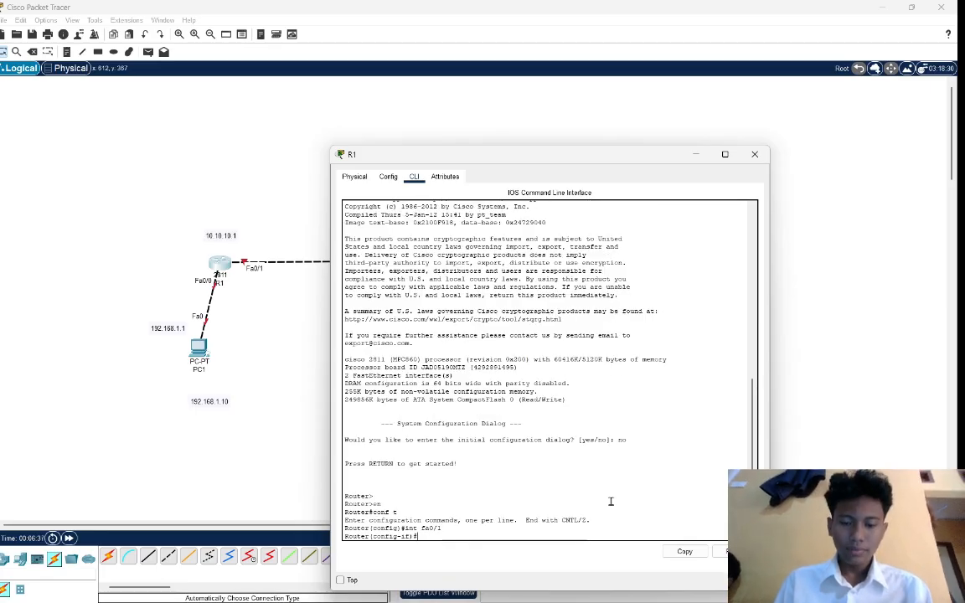
text(no shut)
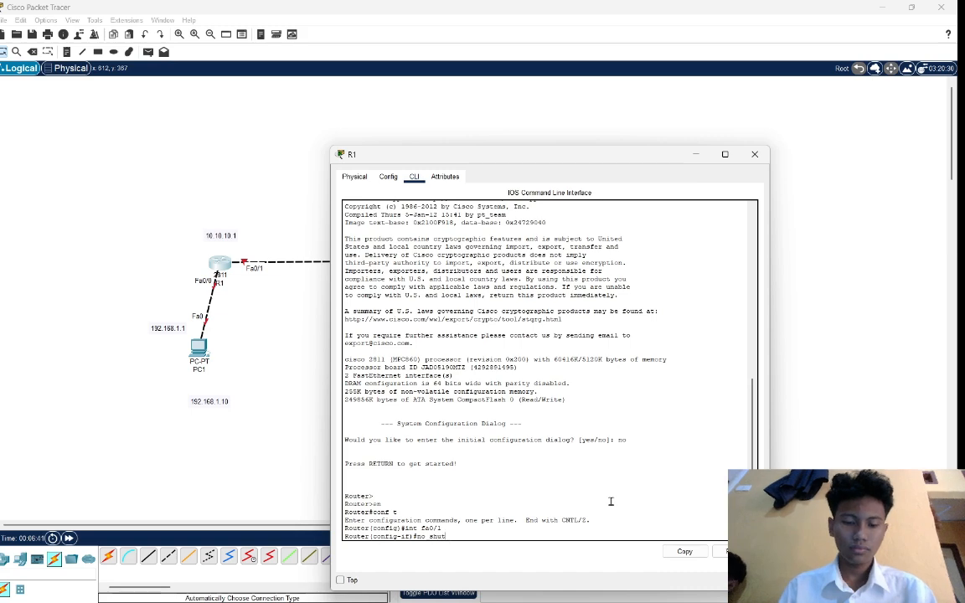
key(Tab)
key(Return)
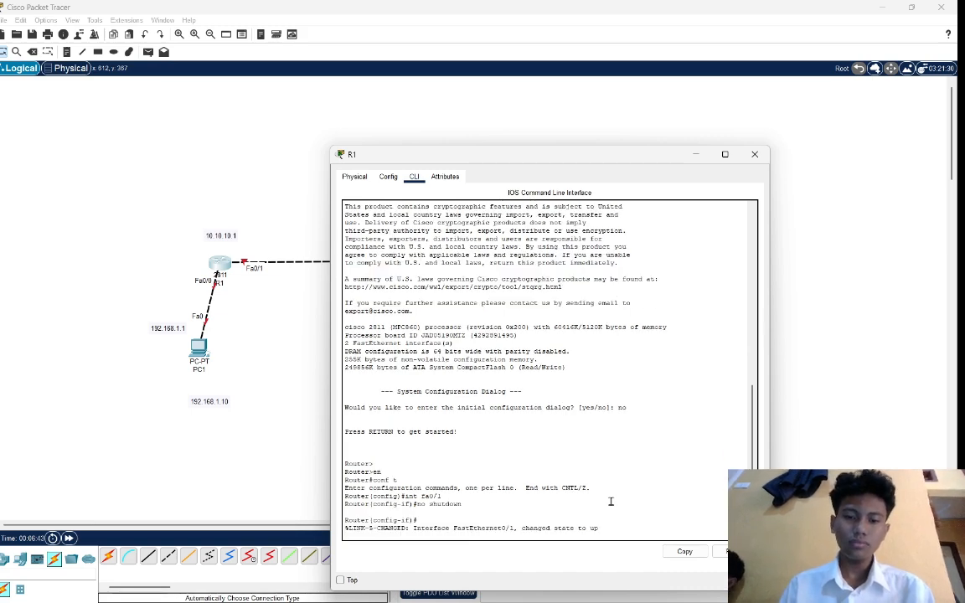
key(Return)
key(Return)
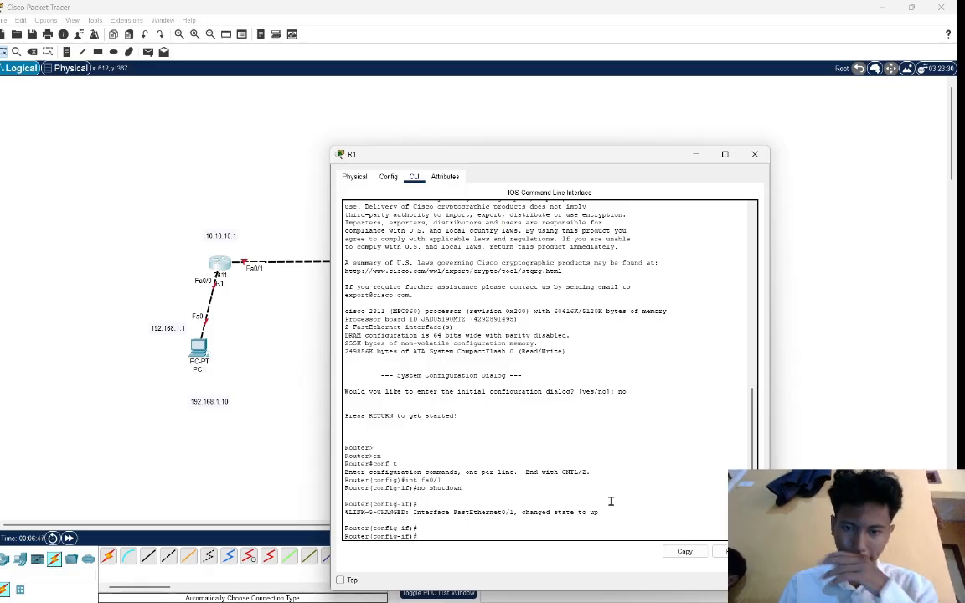
Assign IP address 10.10.10.1 with subnet mask 255.255.255.0 to R1's fa0/1 interface.
text(ip address)
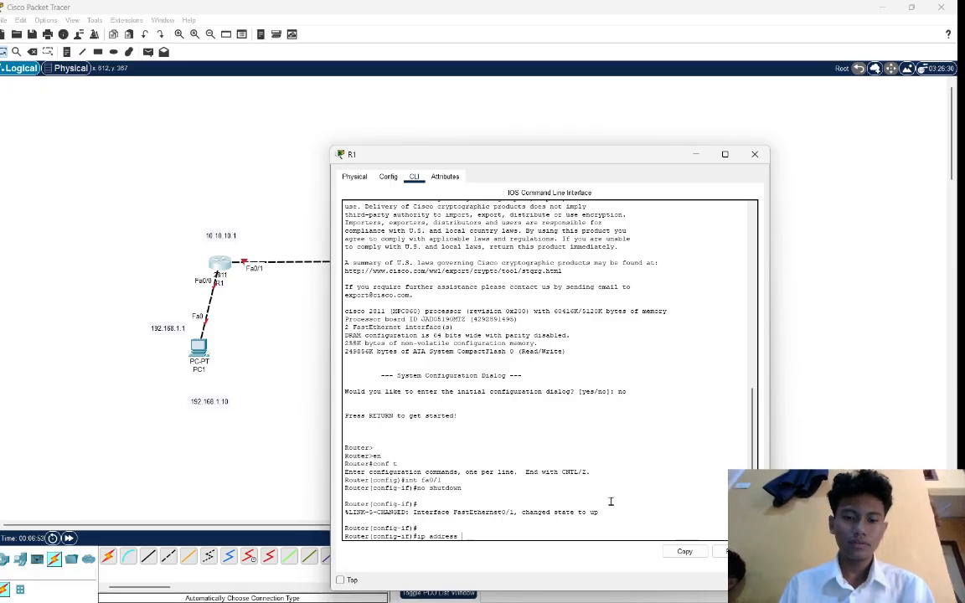
text(1)
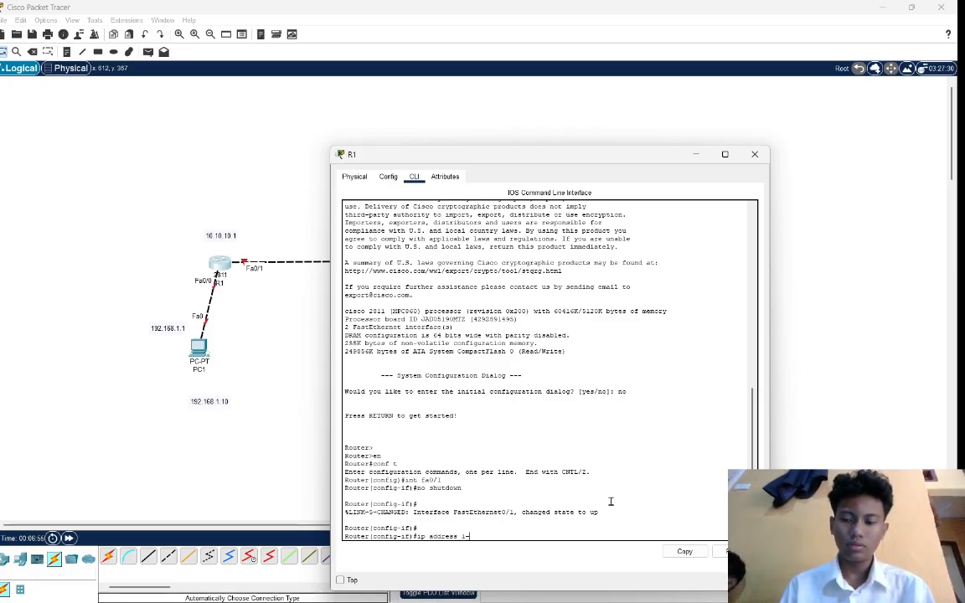
text(0.10.10)
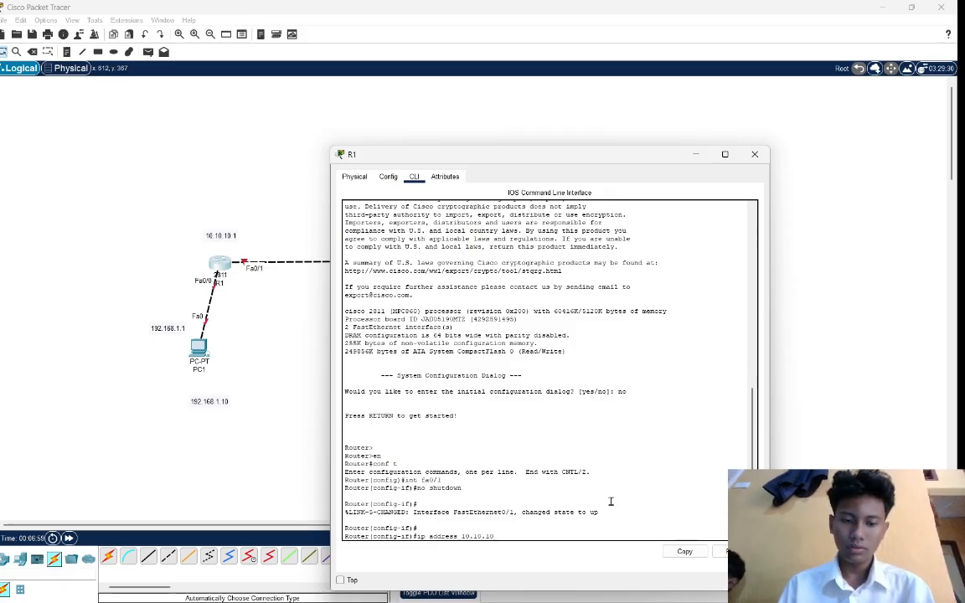
text(.1)
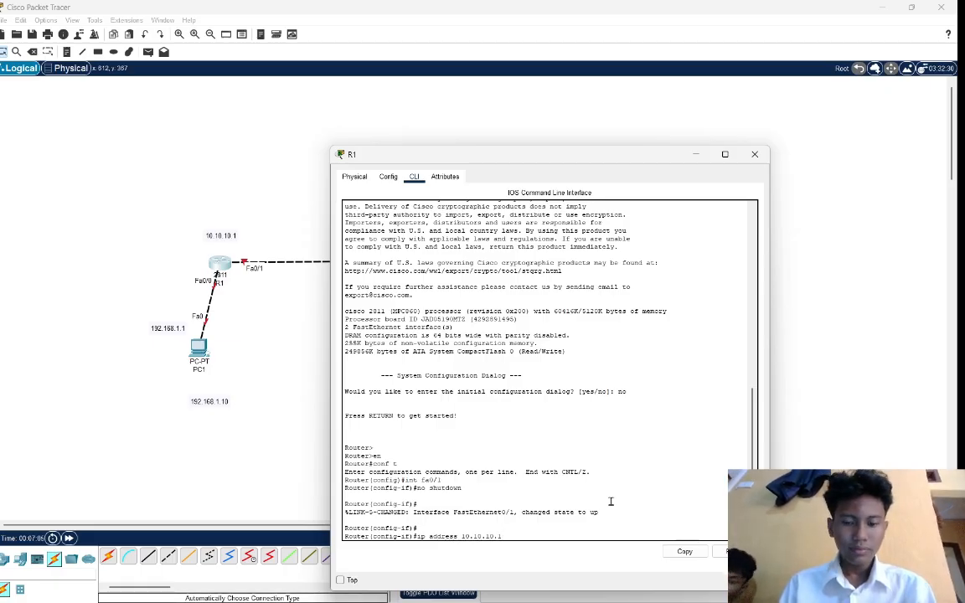
text(255)
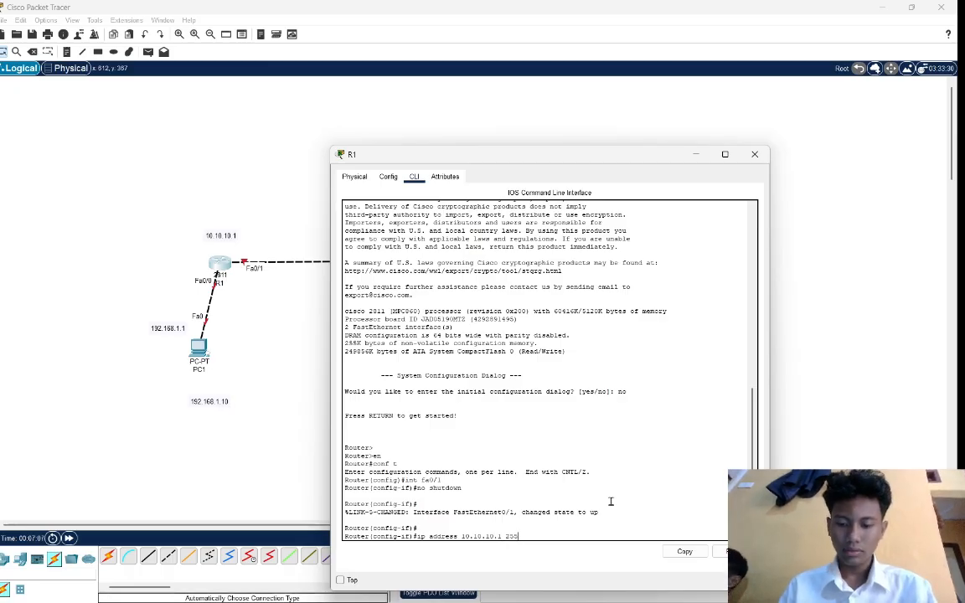
text(.255.255)
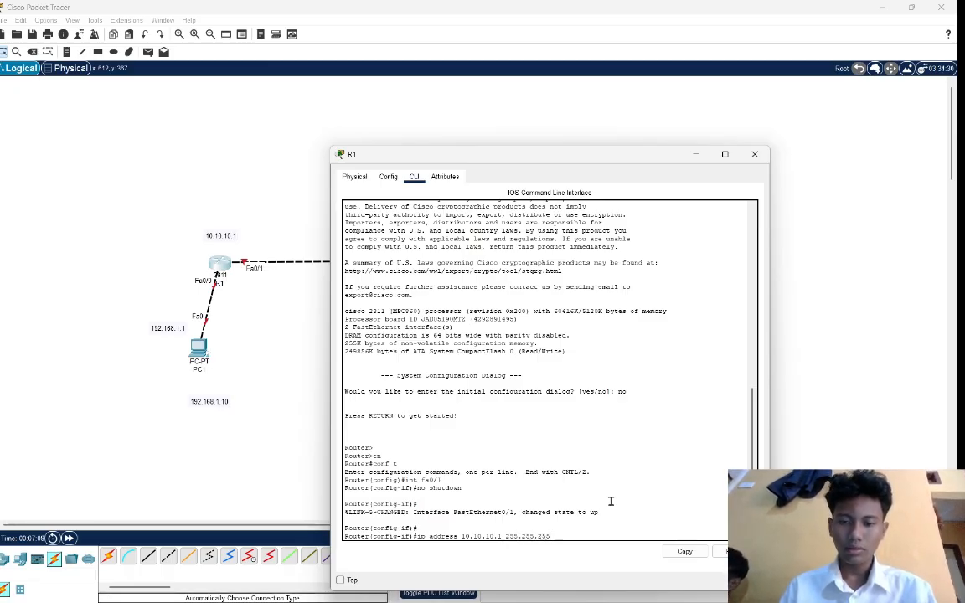
text(.0)
key(Return)
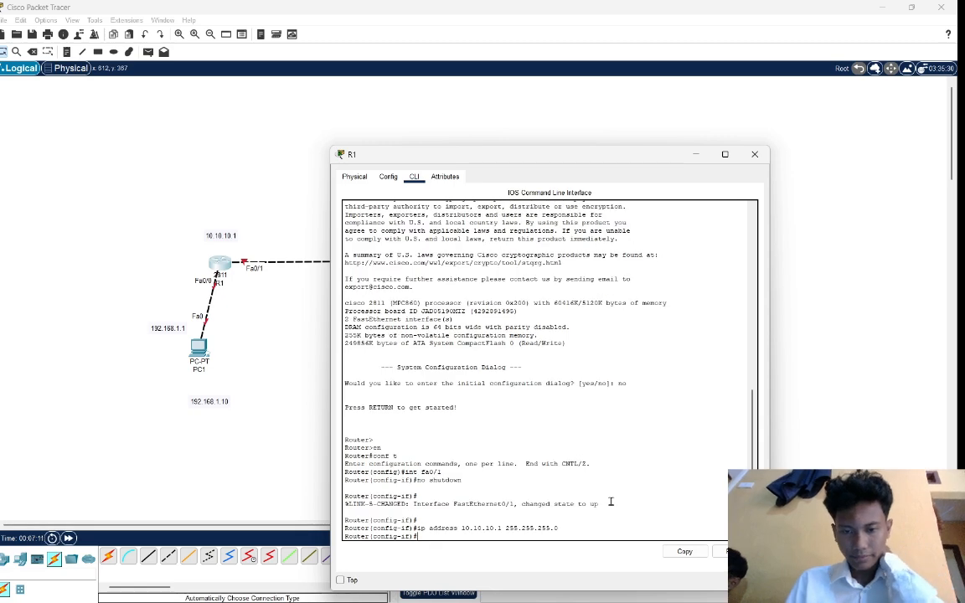
key(Return)
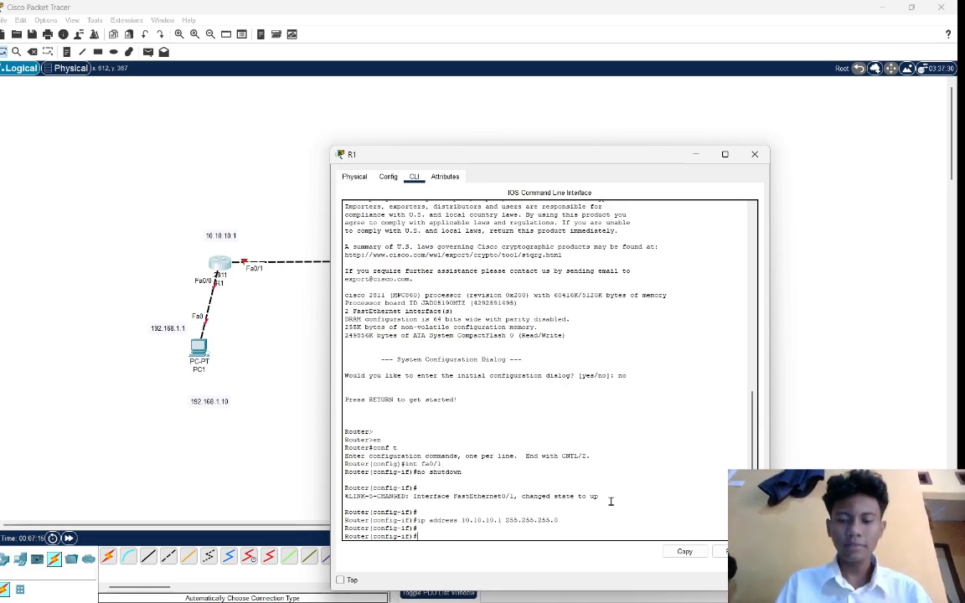
Switch to interface fa0/0 on R1 and enable it with no shutdown.
text(in)
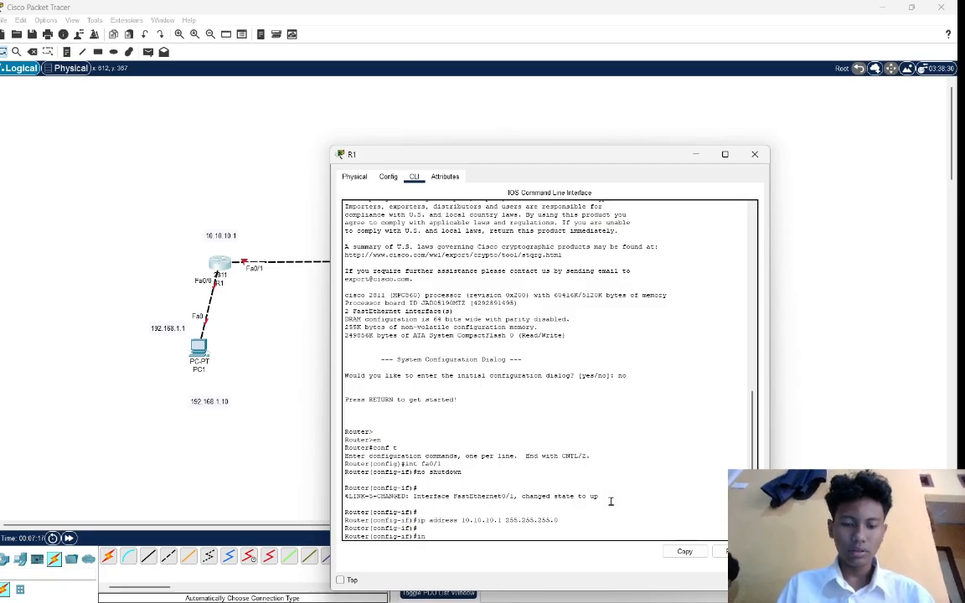
text(t fa)
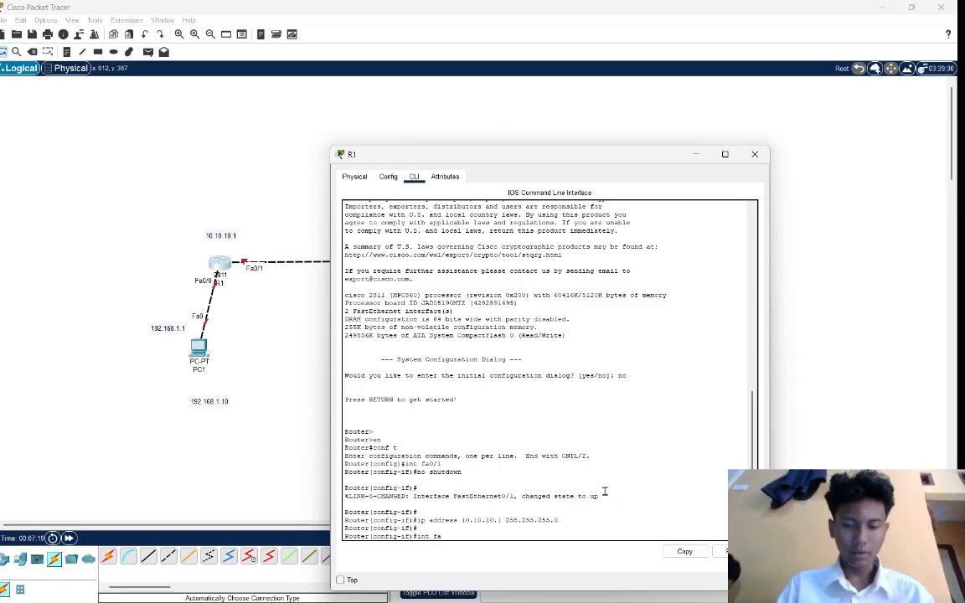
text(0)
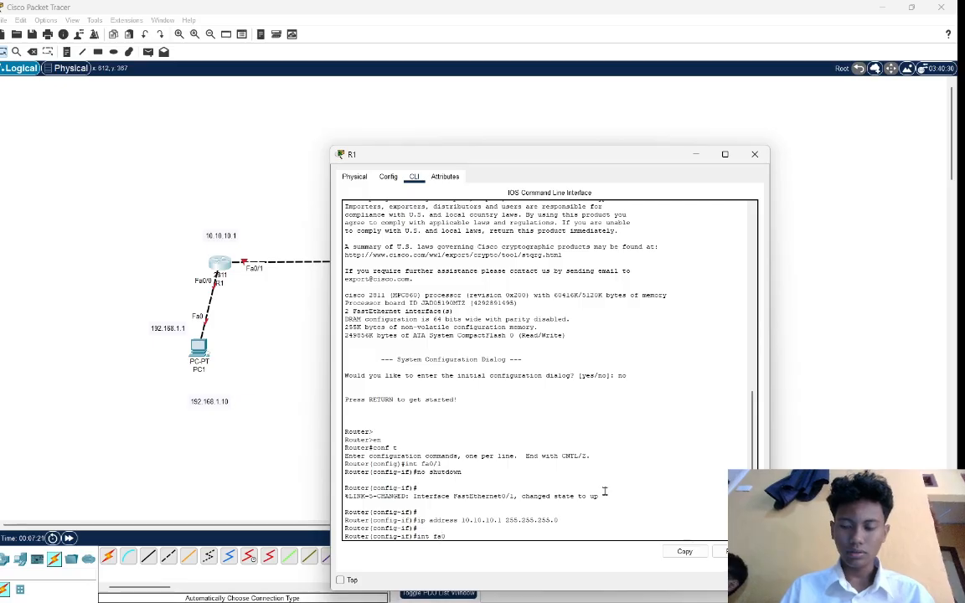
text(/0)
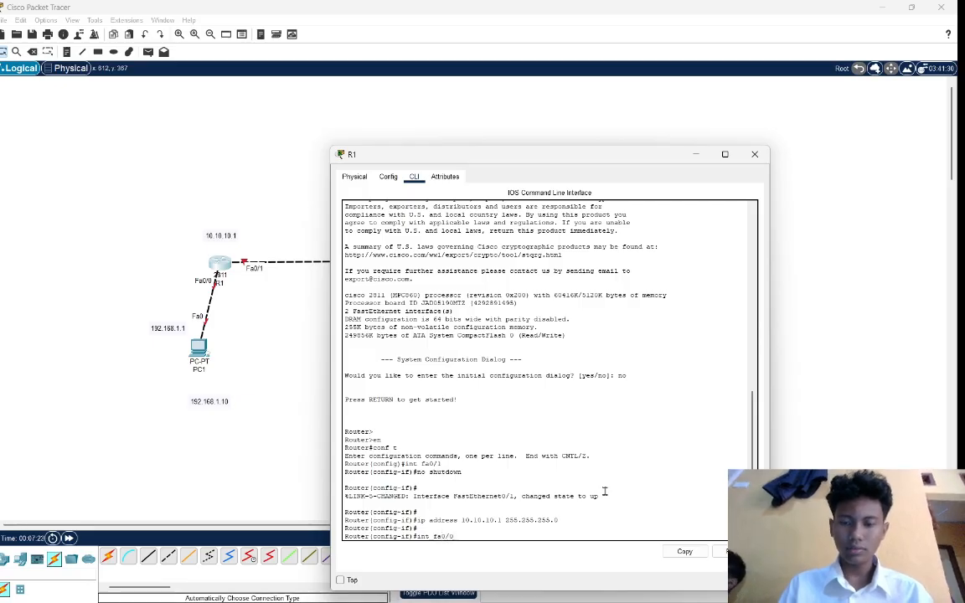
key(Return)
text(no)
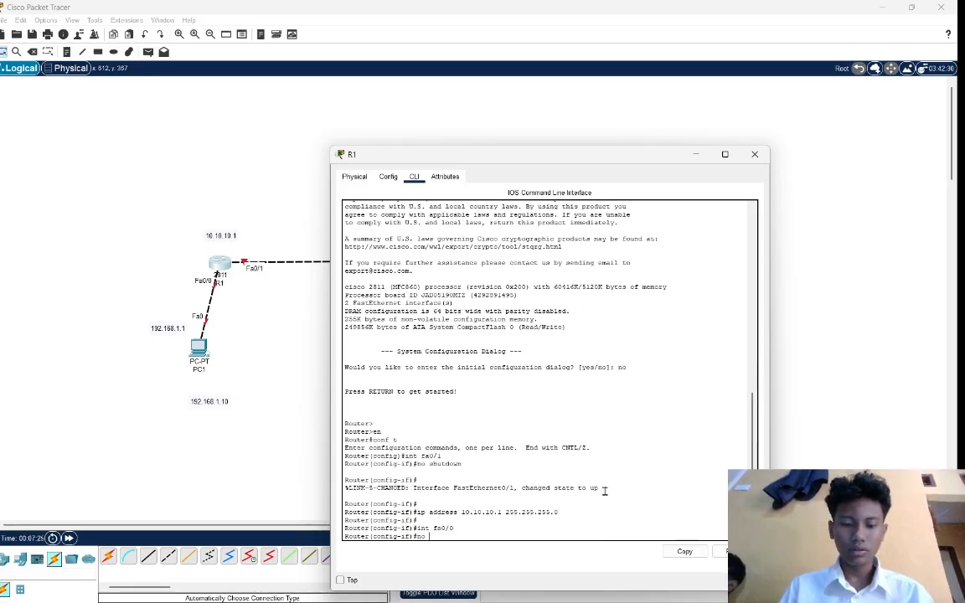
text( shutdo)
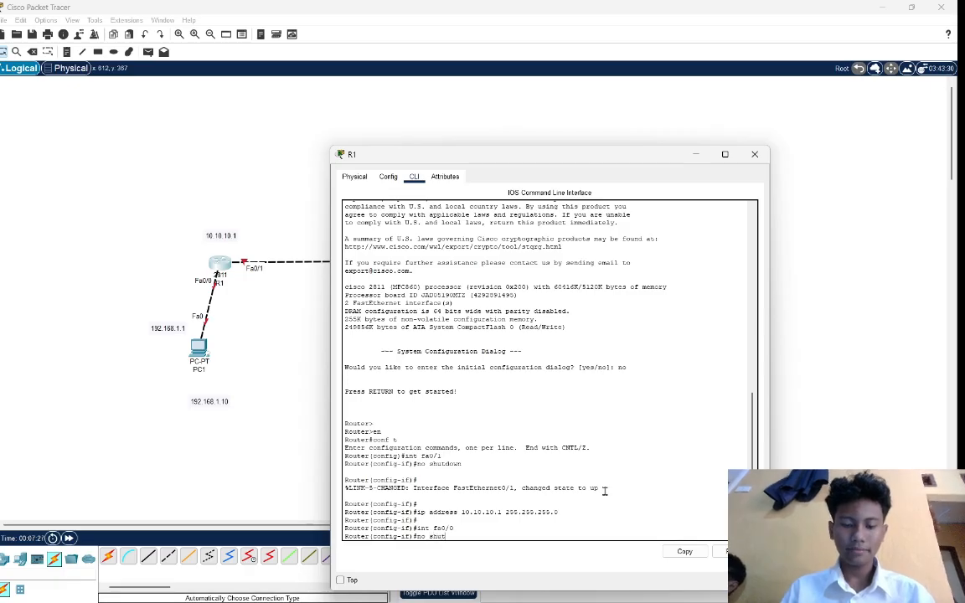
text(wn)
key(Return)
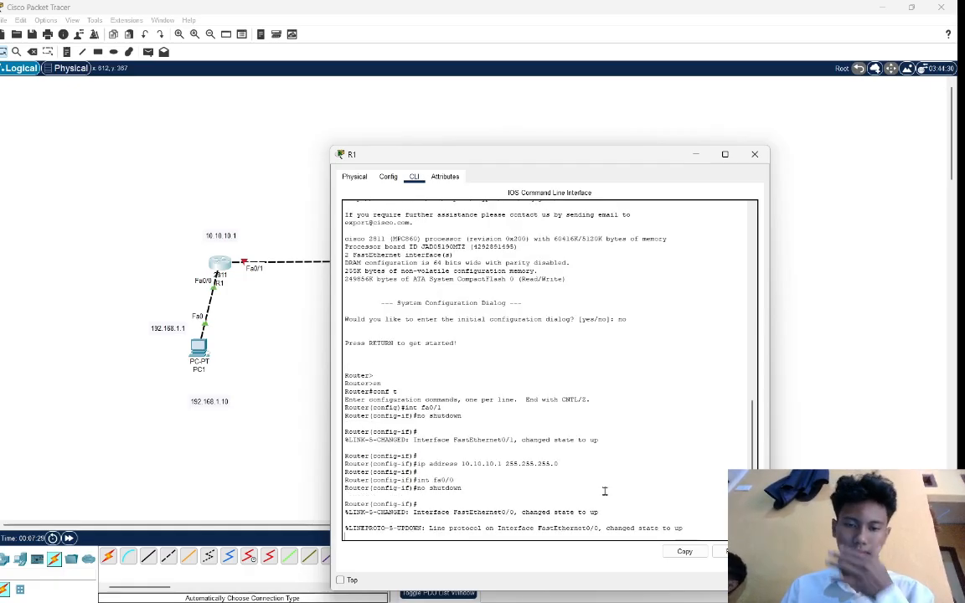
key(Return)
Assign IP address 192.168.1.1 with subnet mask 255.255.255.0 to R1's fa0/0 interface and return to the topology workspace.
text(ip)
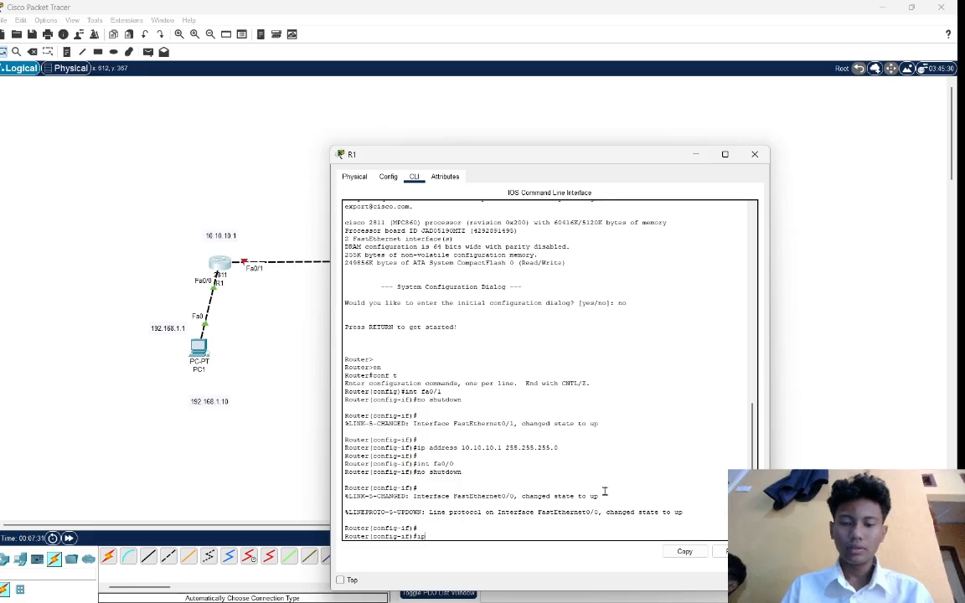
text( address )
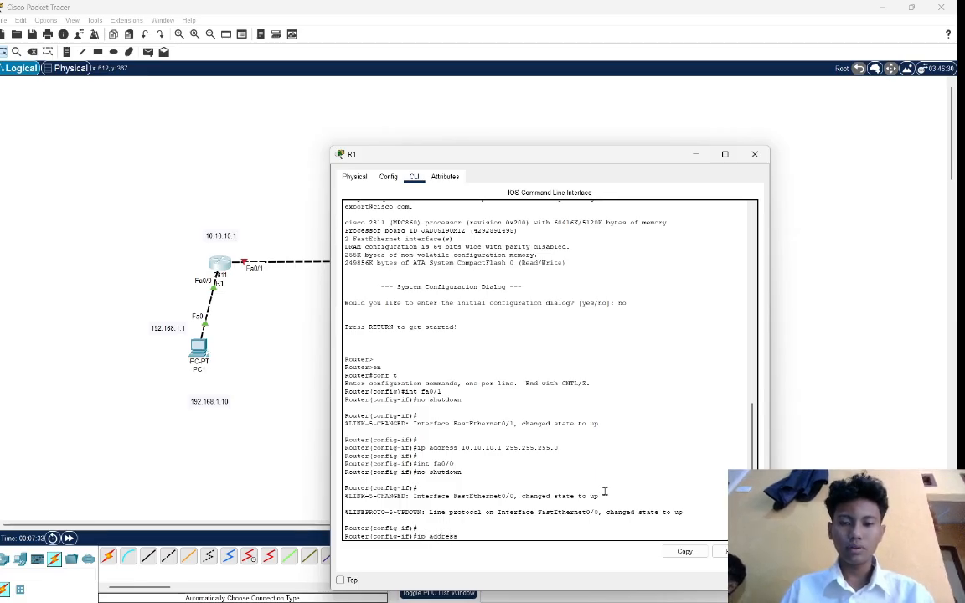
text(19)
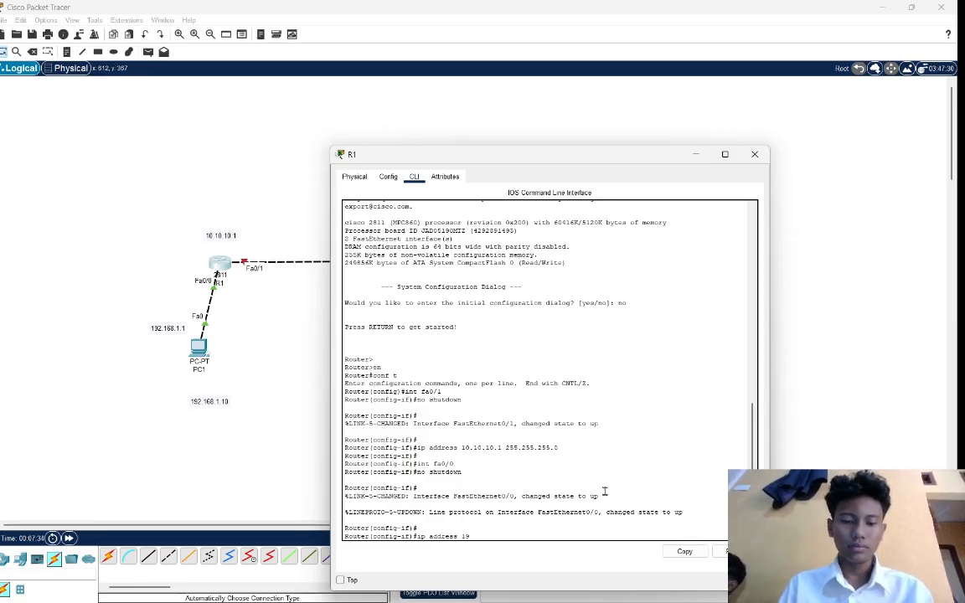
text(2.168.1.1)
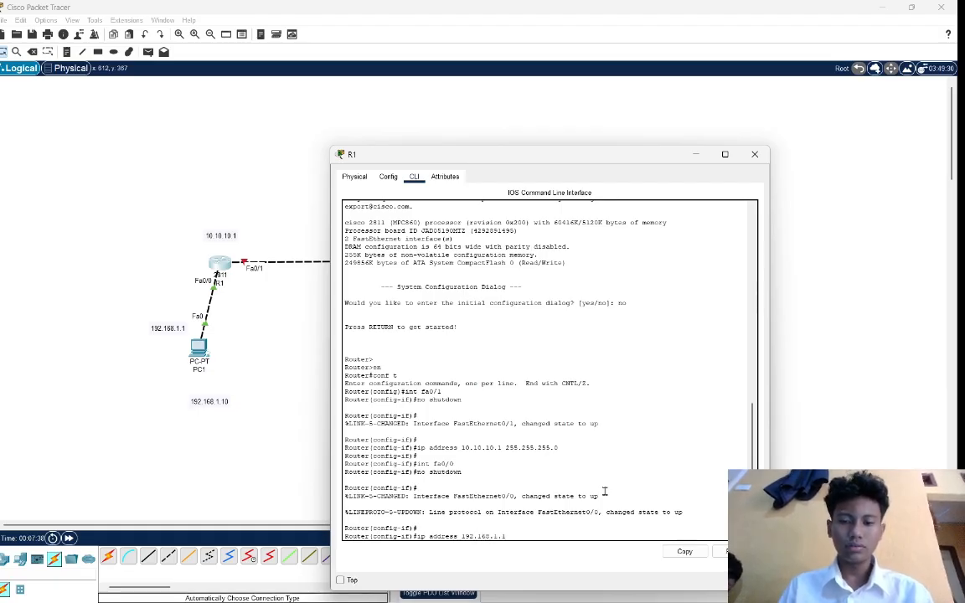
text( 255.2)
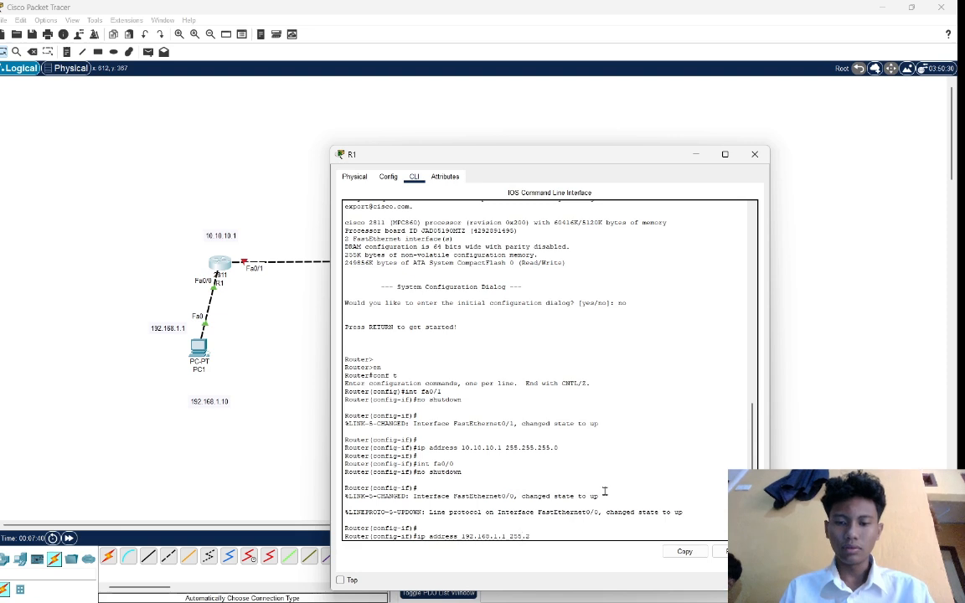
text(55.255.0)
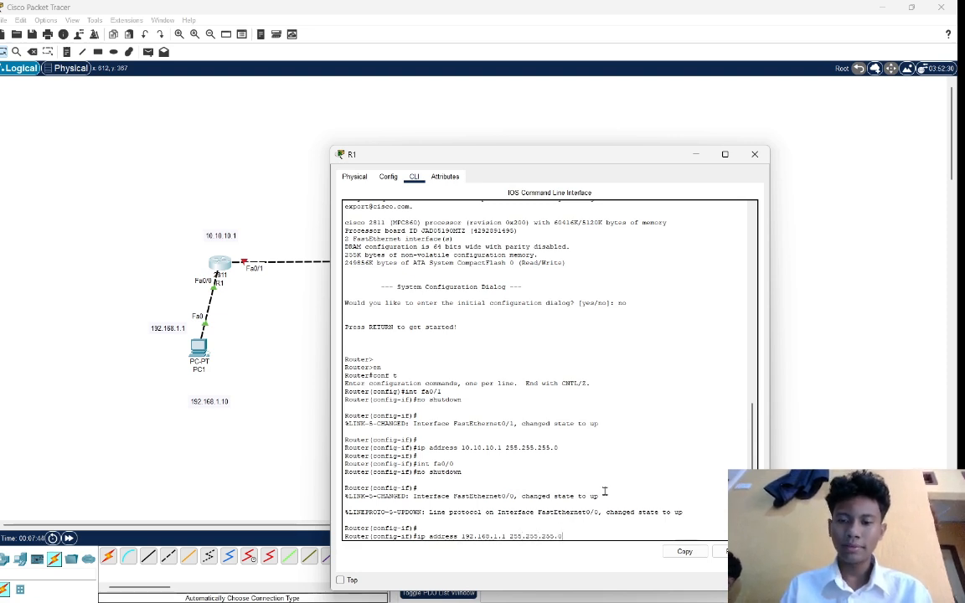
key(Return)
key(Return)
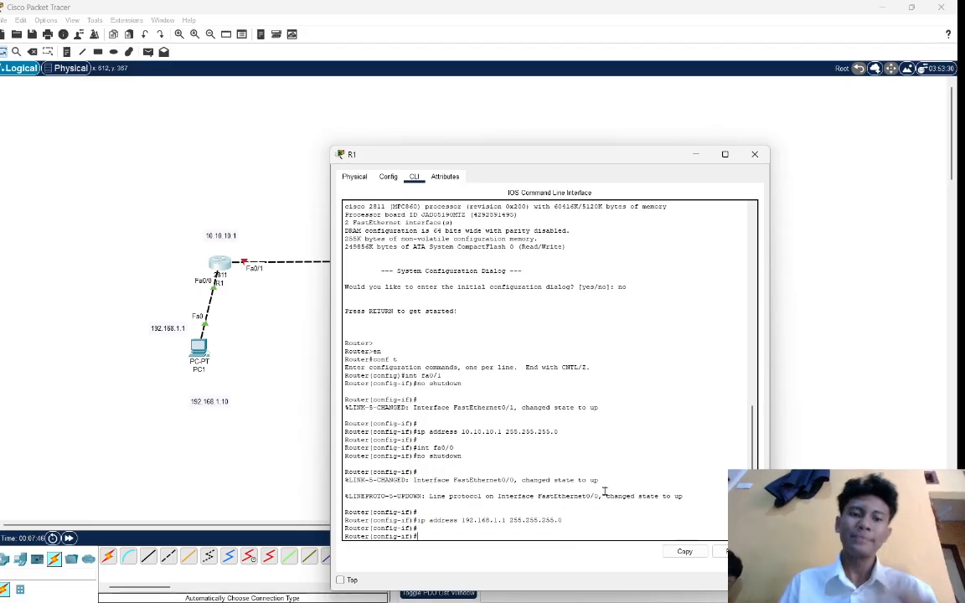
click(273, 323)
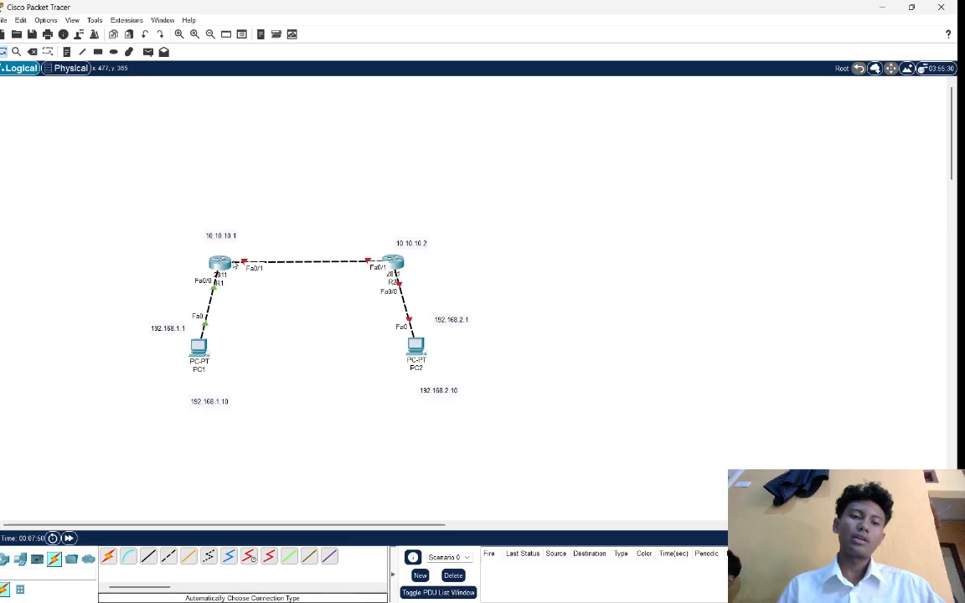
drag(185, 245, 278, 304)
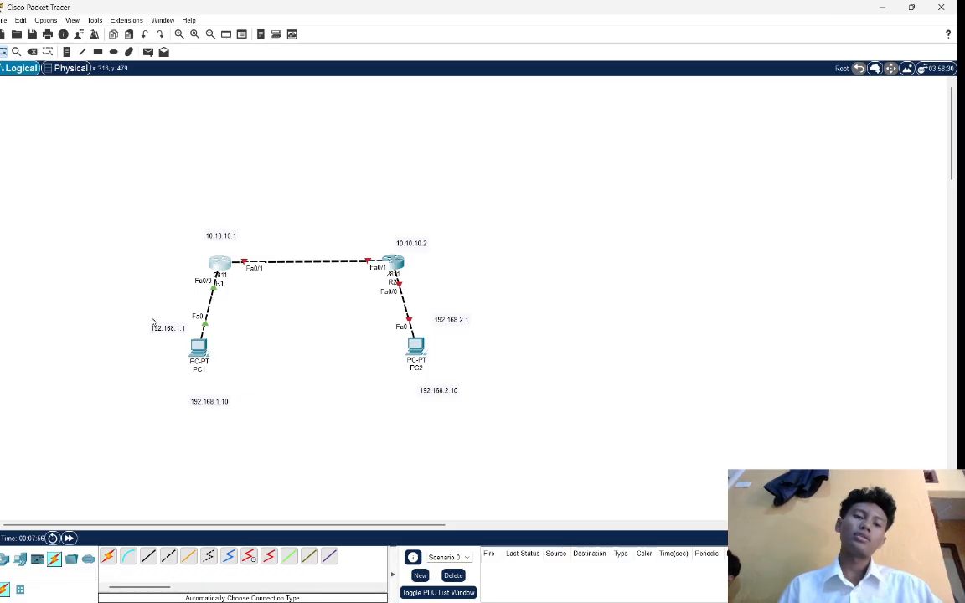
drag(152, 317, 257, 412)
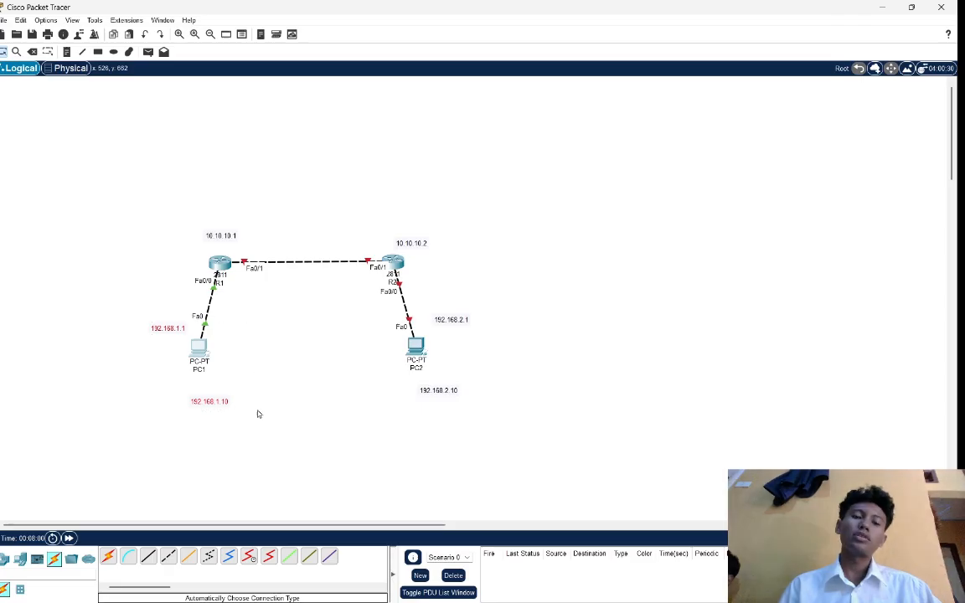
drag(259, 235, 389, 323)
drag(365, 220, 437, 293)
drag(306, 210, 244, 219)
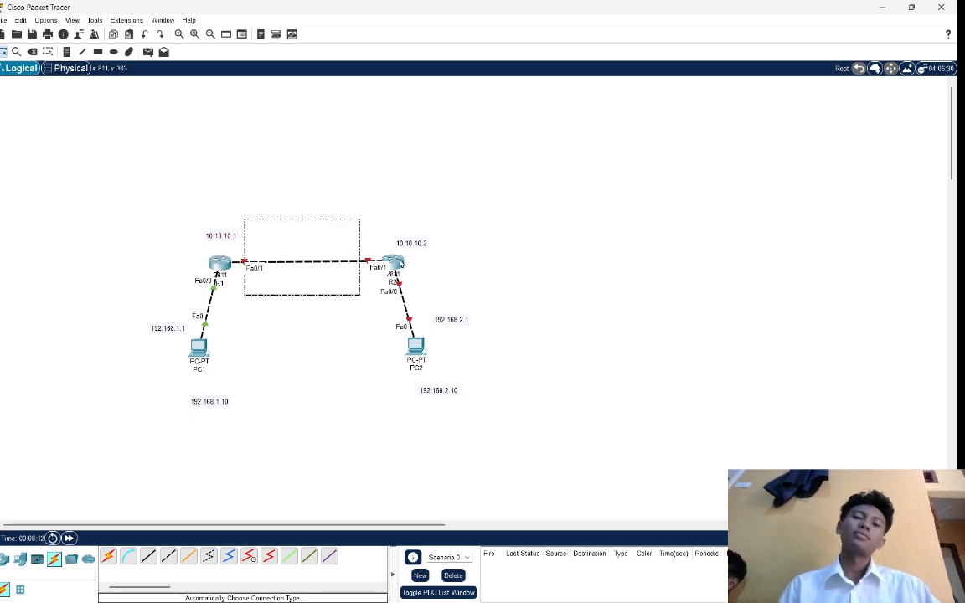
Open R2's command line and answer no to the initial configuration dialog.
click(395, 263)
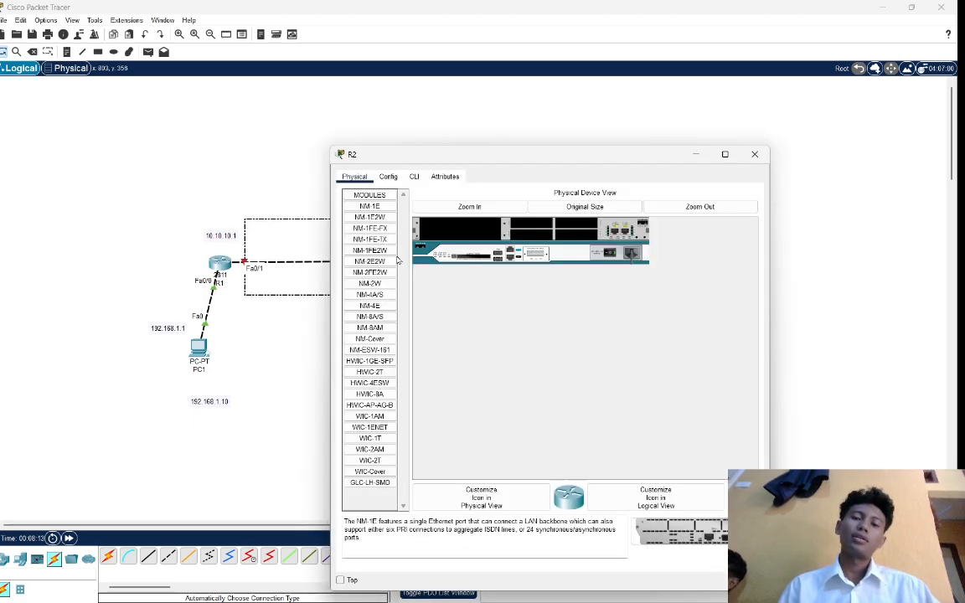
click(414, 175)
drag(500, 158, 646, 56)
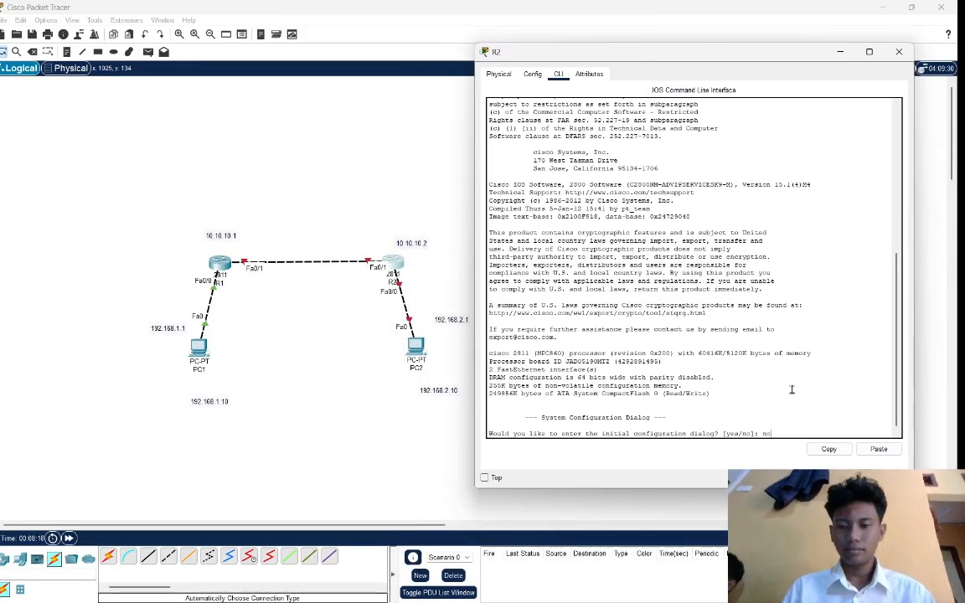
key(Return)
Enter privileged mode and then global configuration mode on R2 with en and conf t.
key(Return)
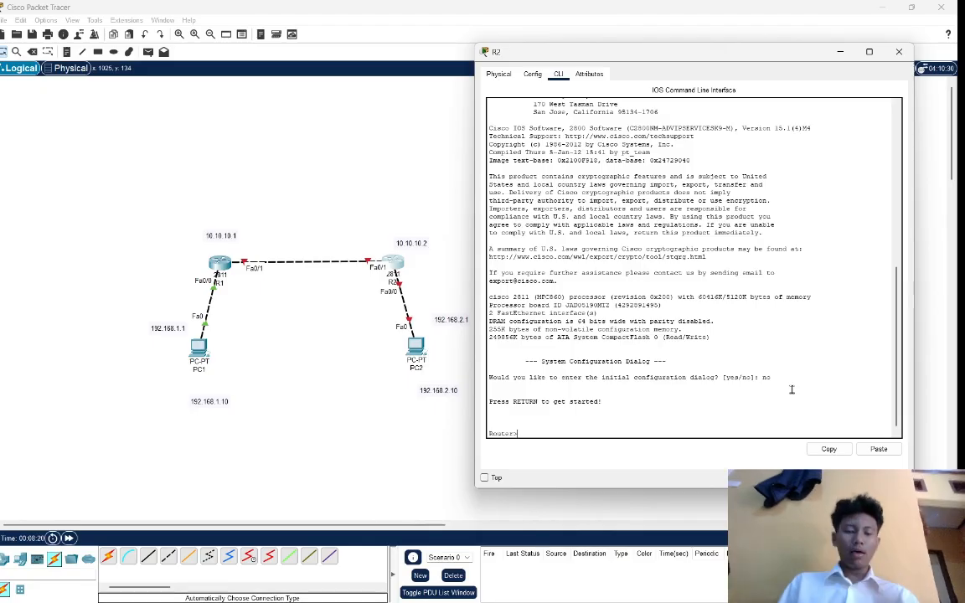
text(en)
key(Return)
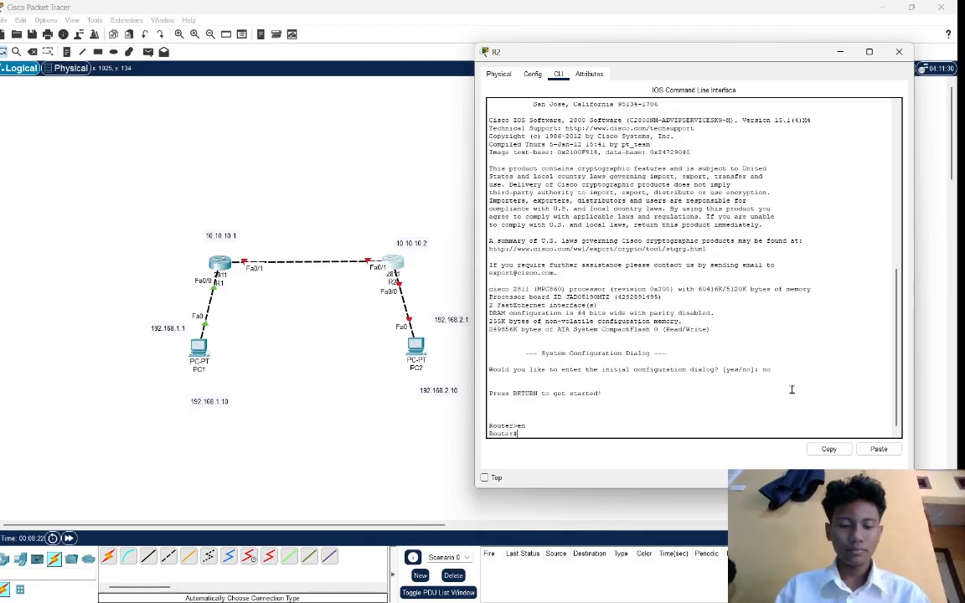
text(conf)
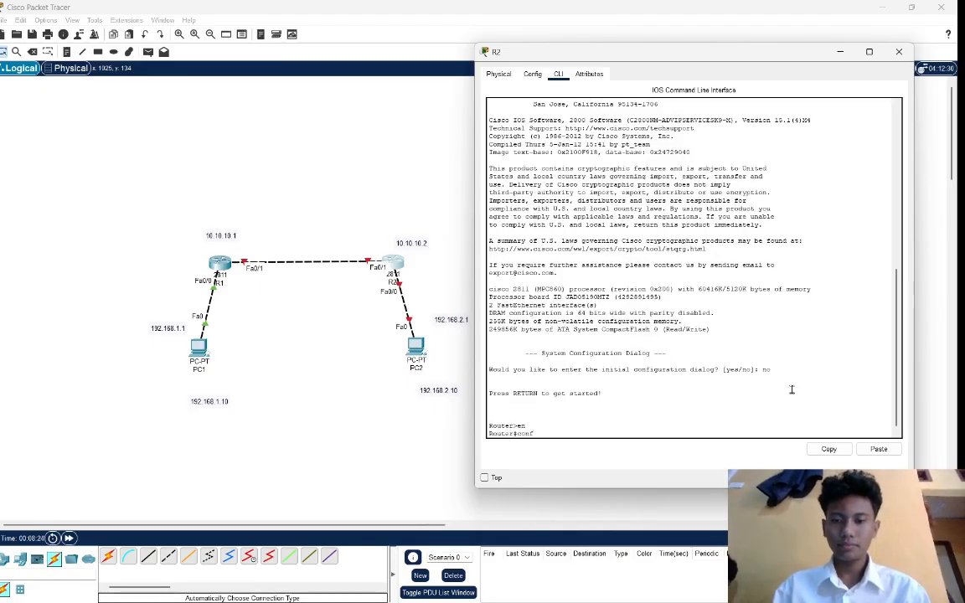
text( t)
key(Return)
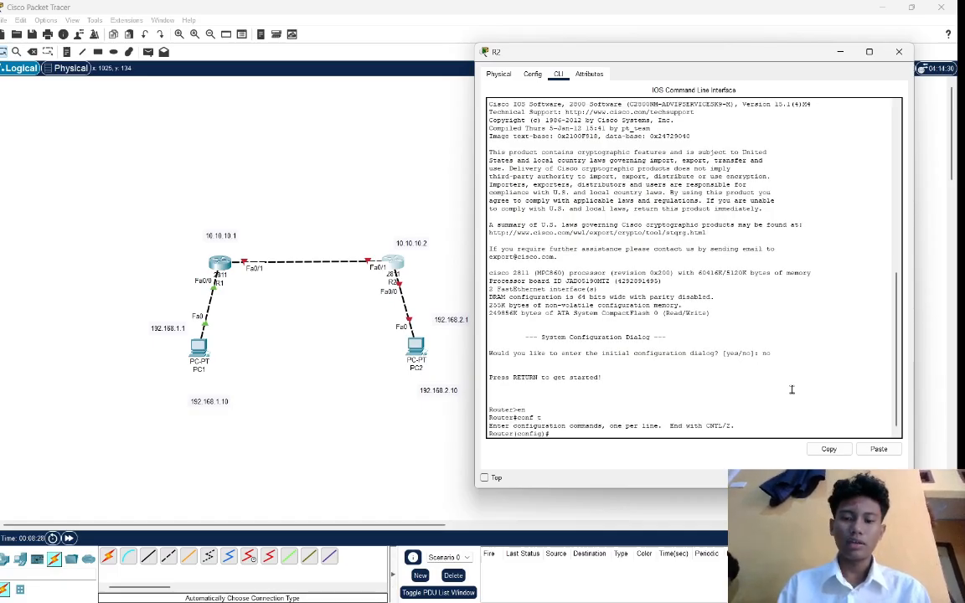
Enter interface configuration for fa0/1 on R2 and enable it with no shutdown.
text(in)
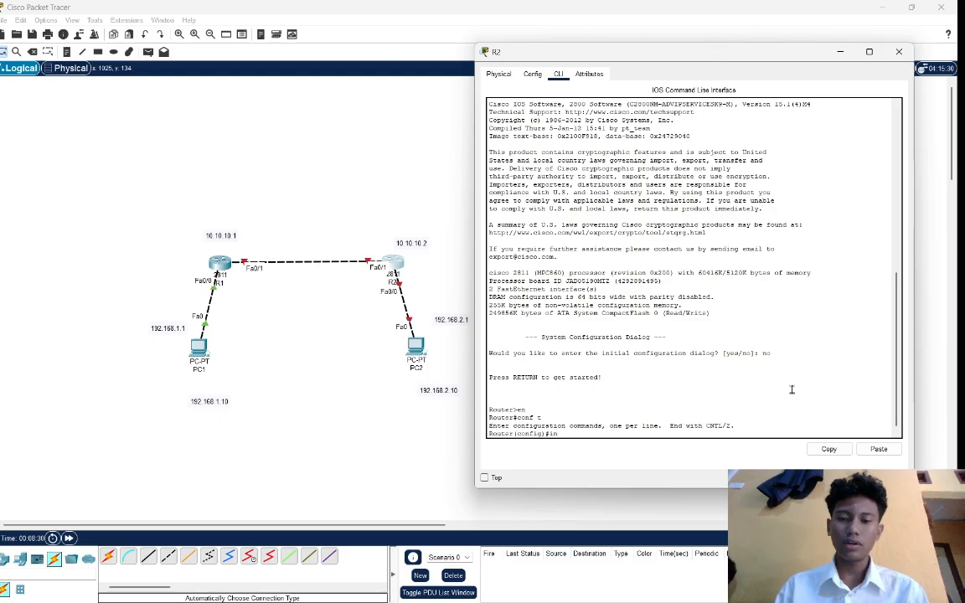
text(c fa)
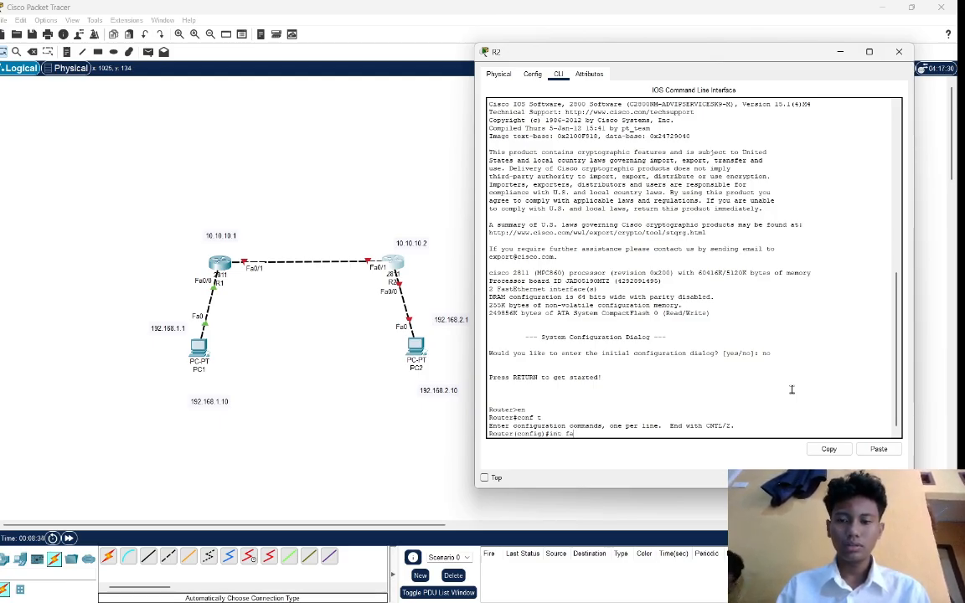
text(0)
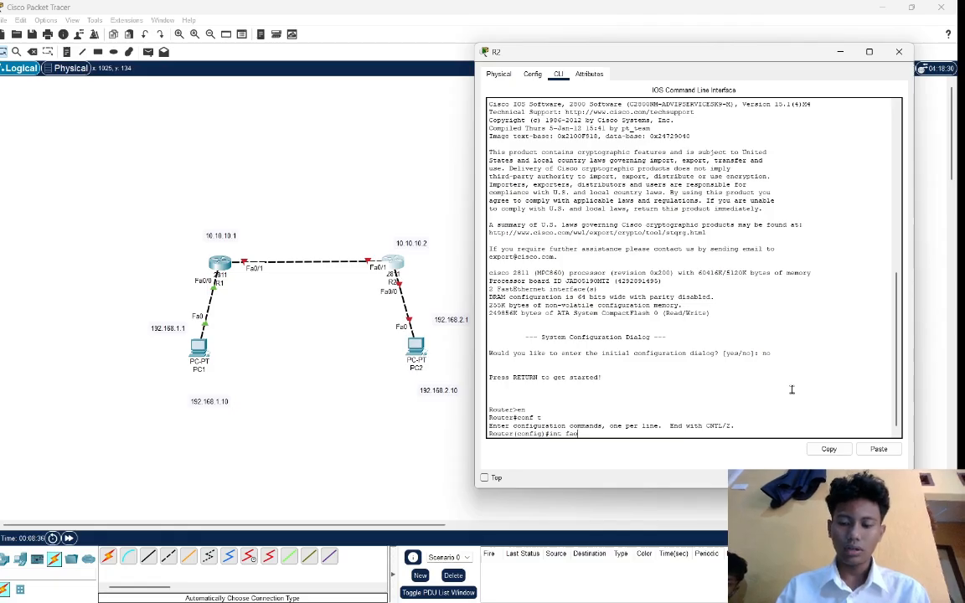
text(/)
key(BackSpace)
key(BackSpace)
key(BackSpace)
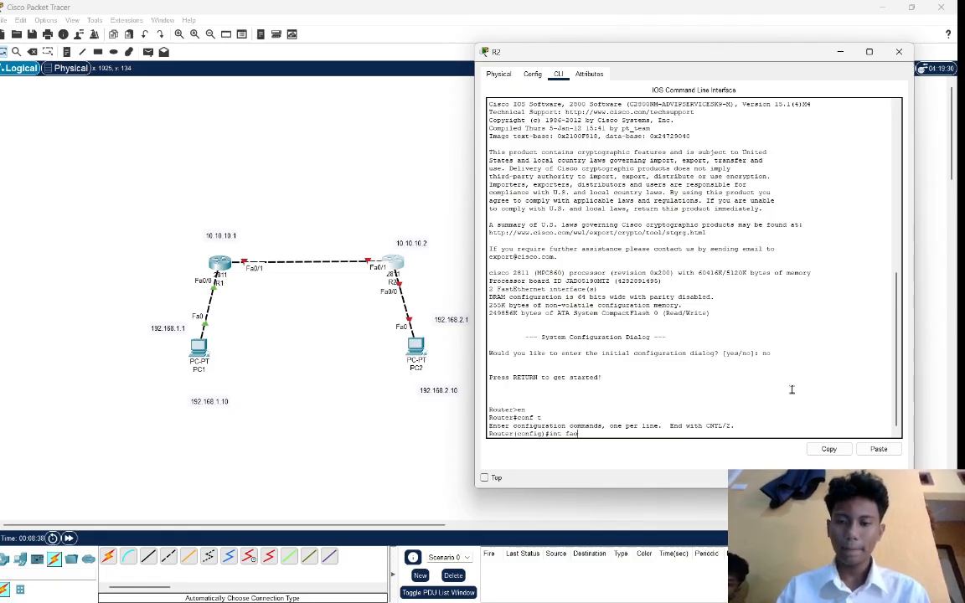
text(0/1)
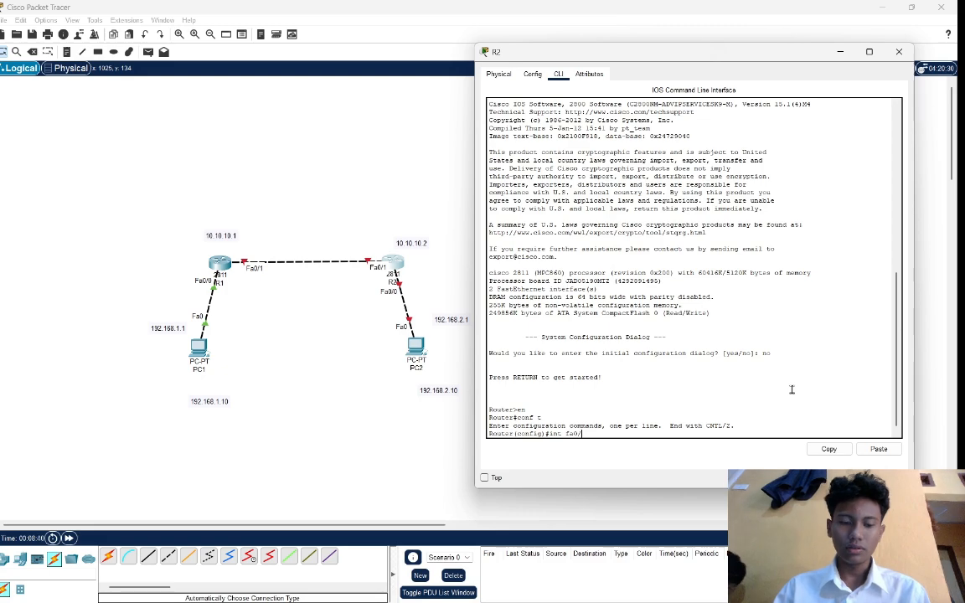
key(Return)
key(Return)
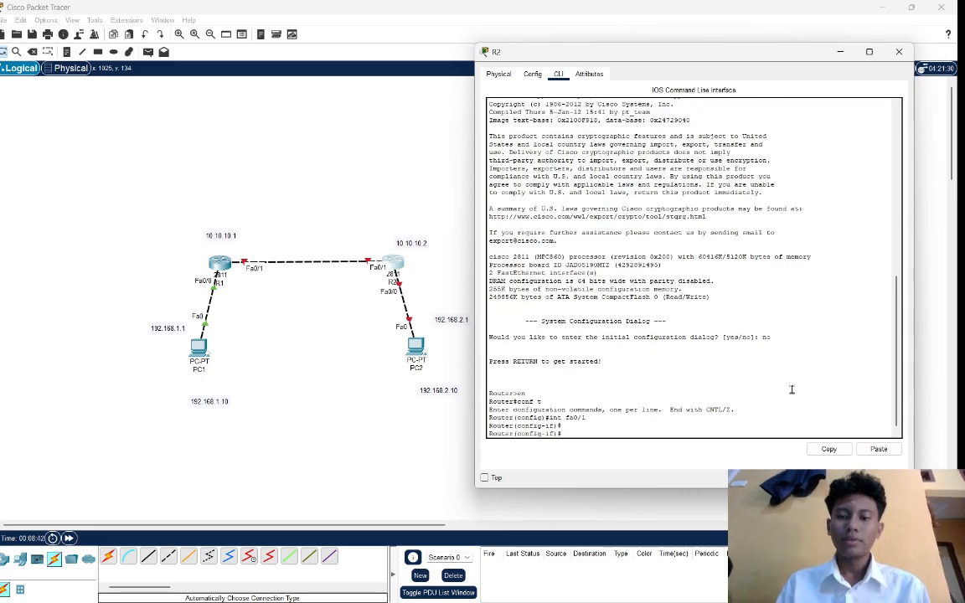
text(no )
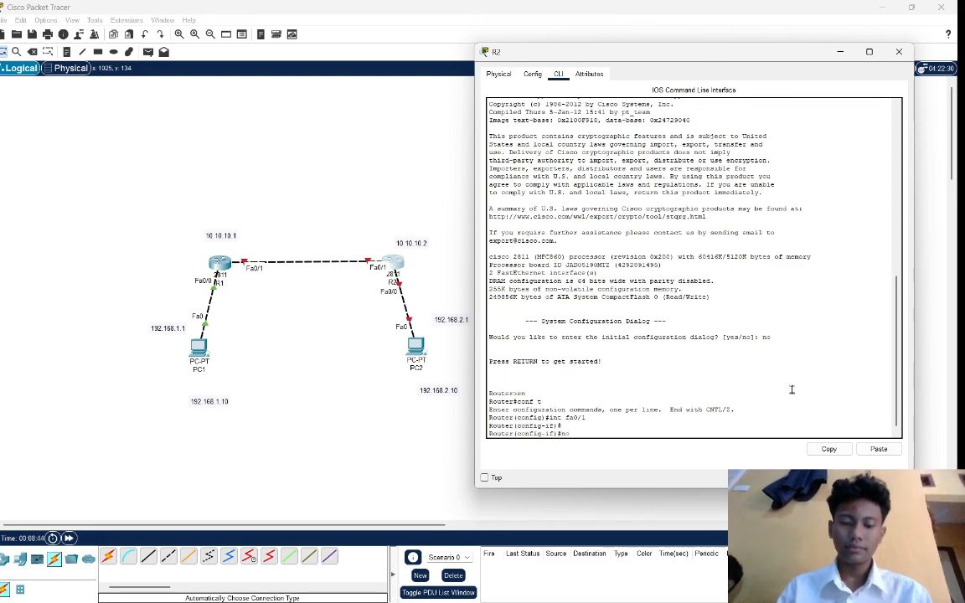
text(shut)
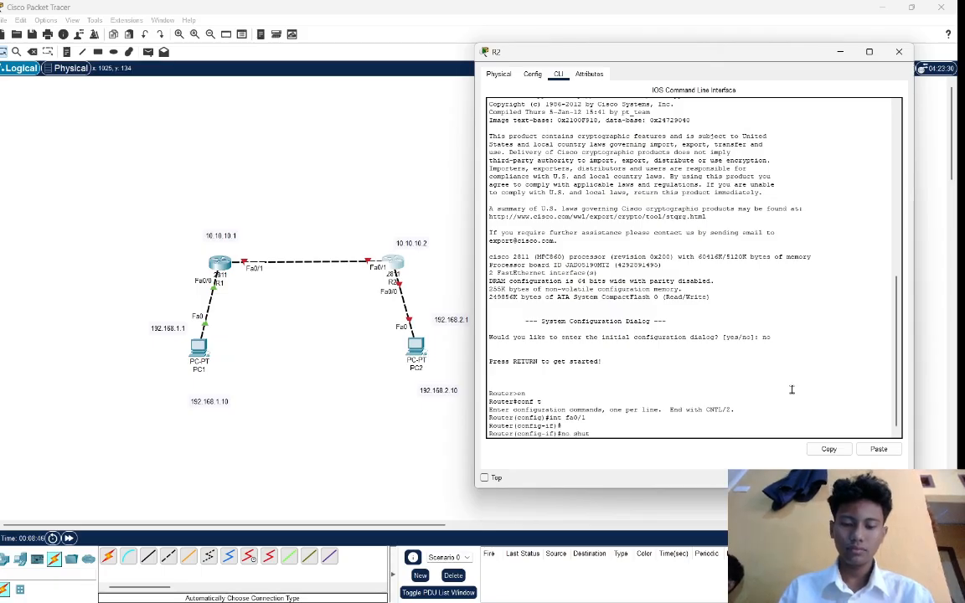
text(down)
key(Return)
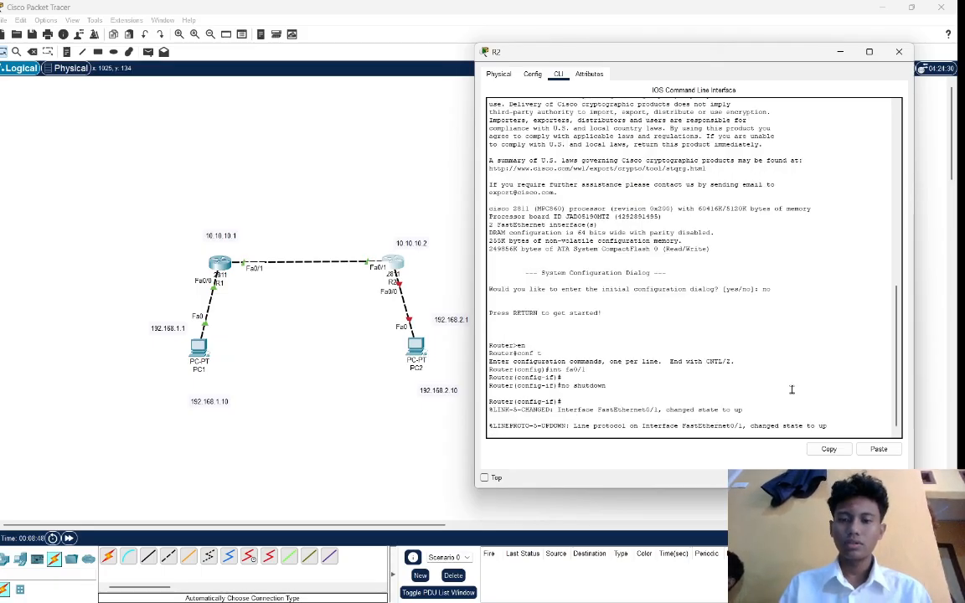
Assign IP address 10.10.10.2 with subnet mask 255.255.255.0 to R2's fa0/1 interface.
text(ip )
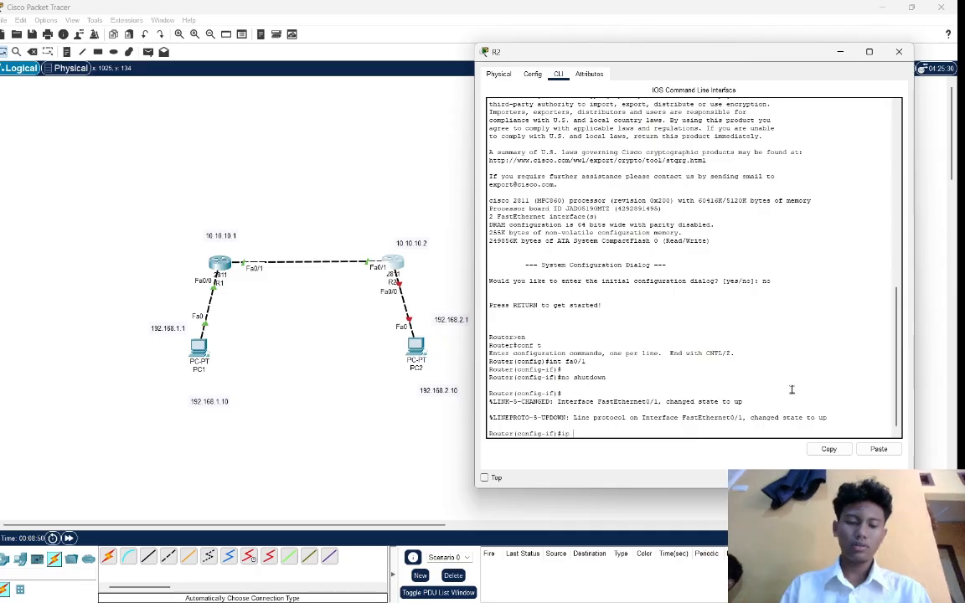
text(address )
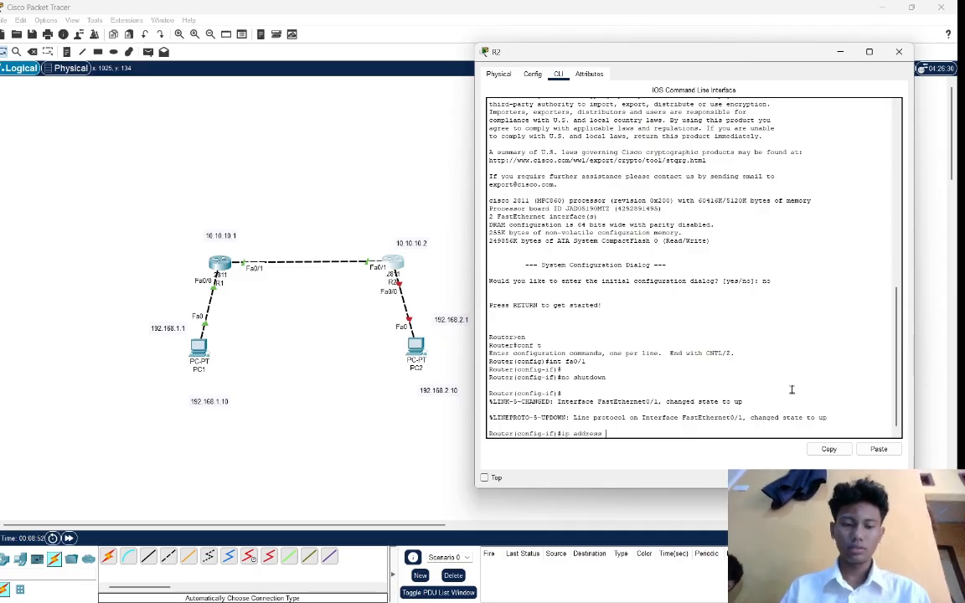
text(10.10.10)
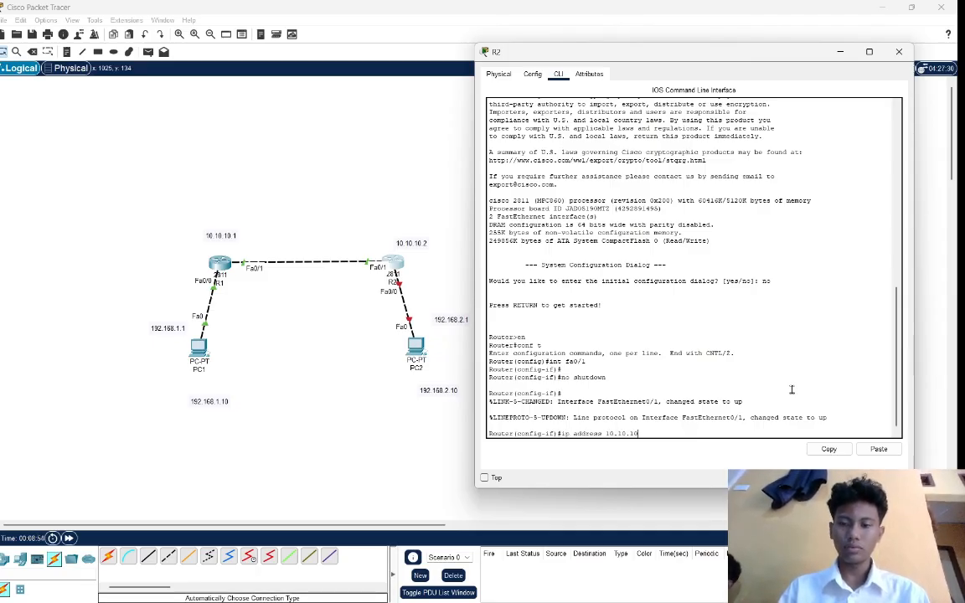
text(.2)
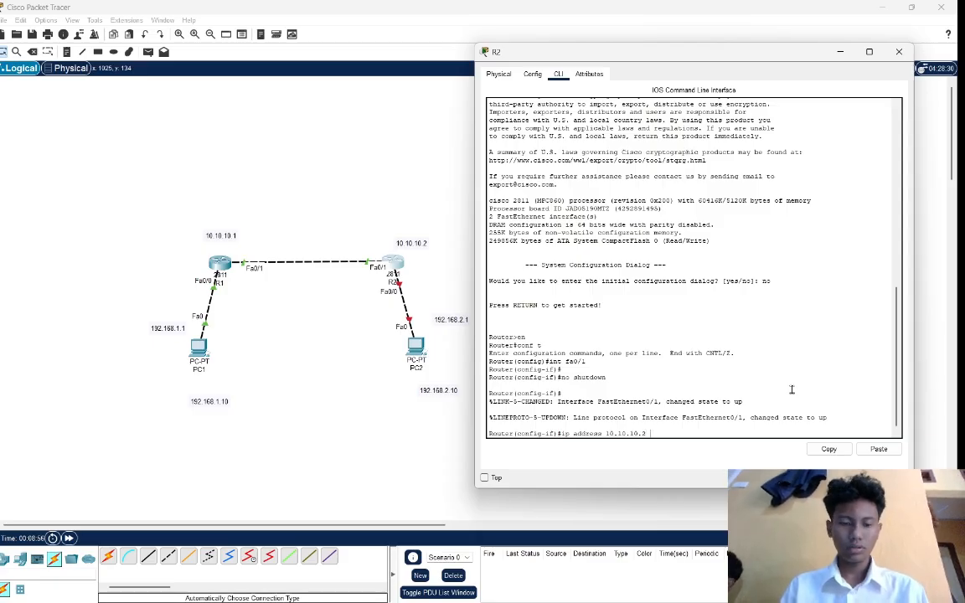
text( 255)
key(Return)
text(255)
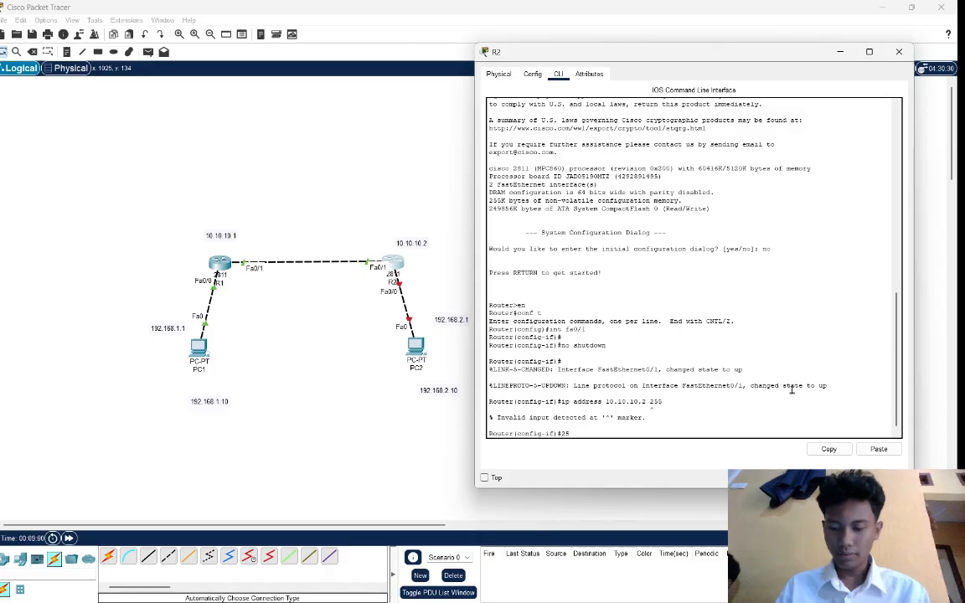
key(Up)
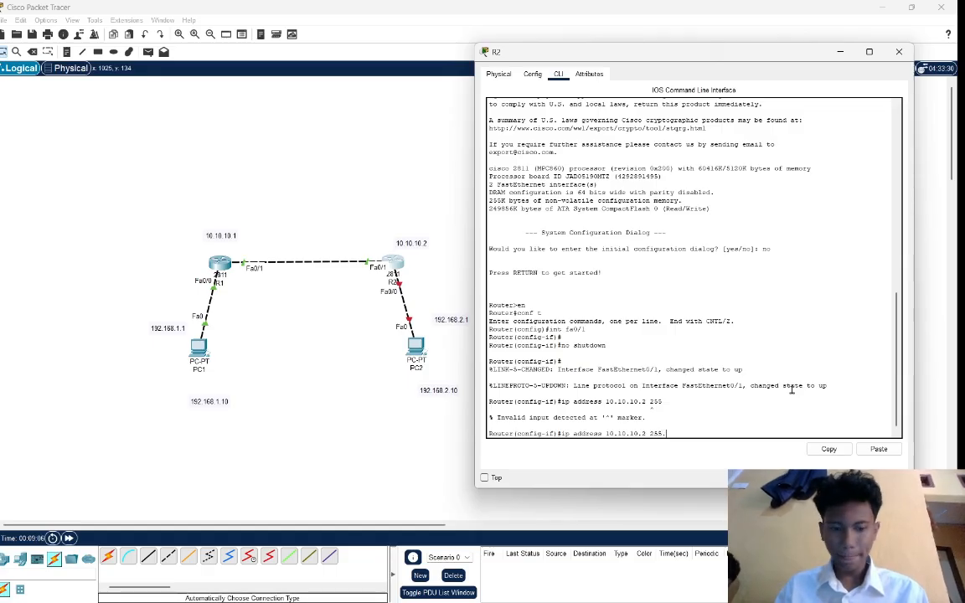
text(.255.255)
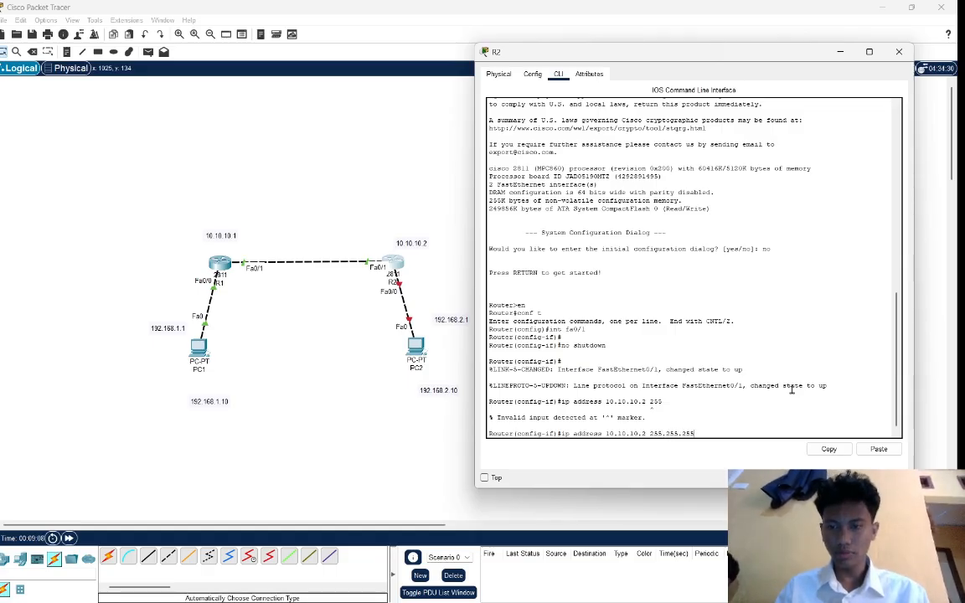
text(.)
text(0)
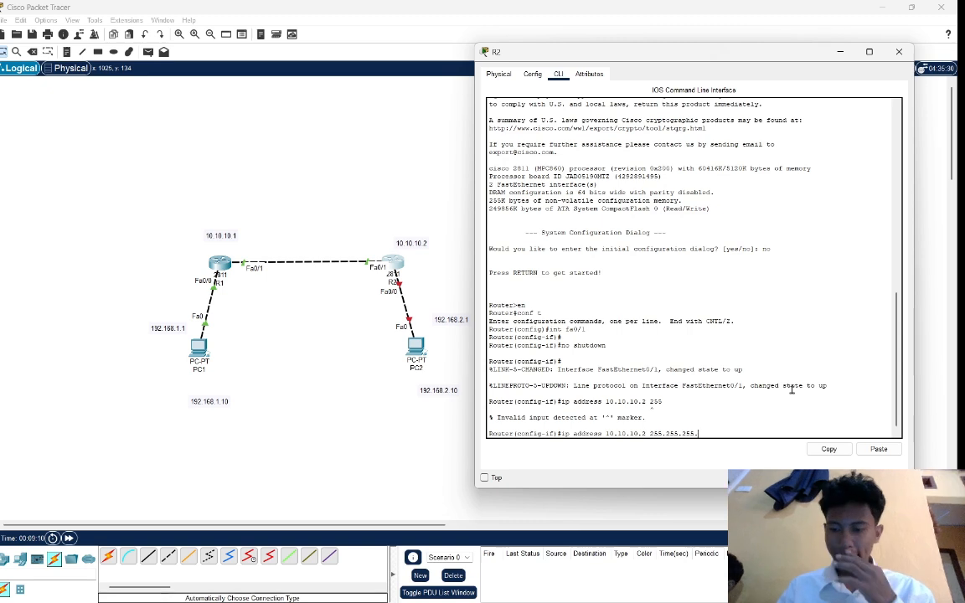
key(Return)
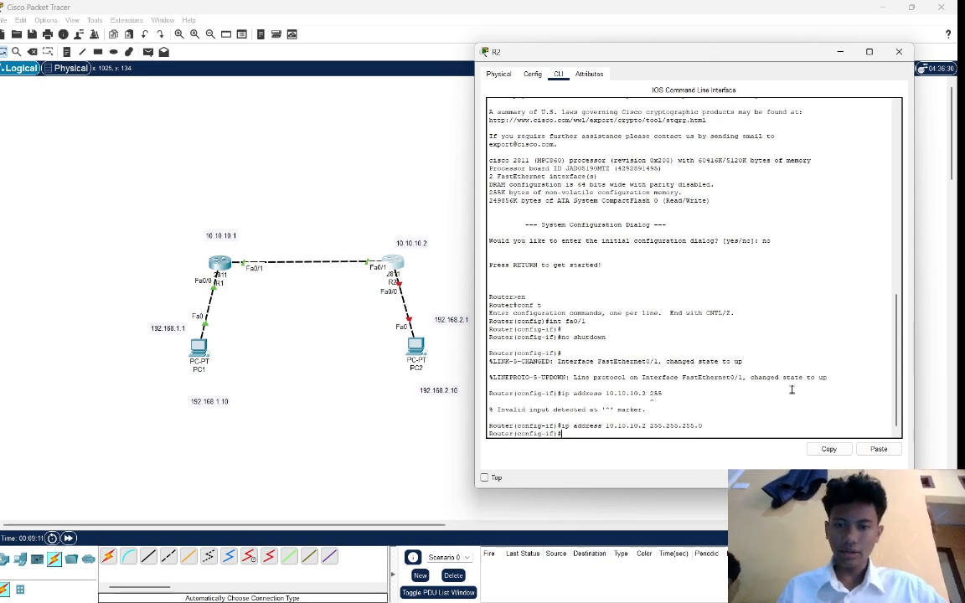
key(Return)
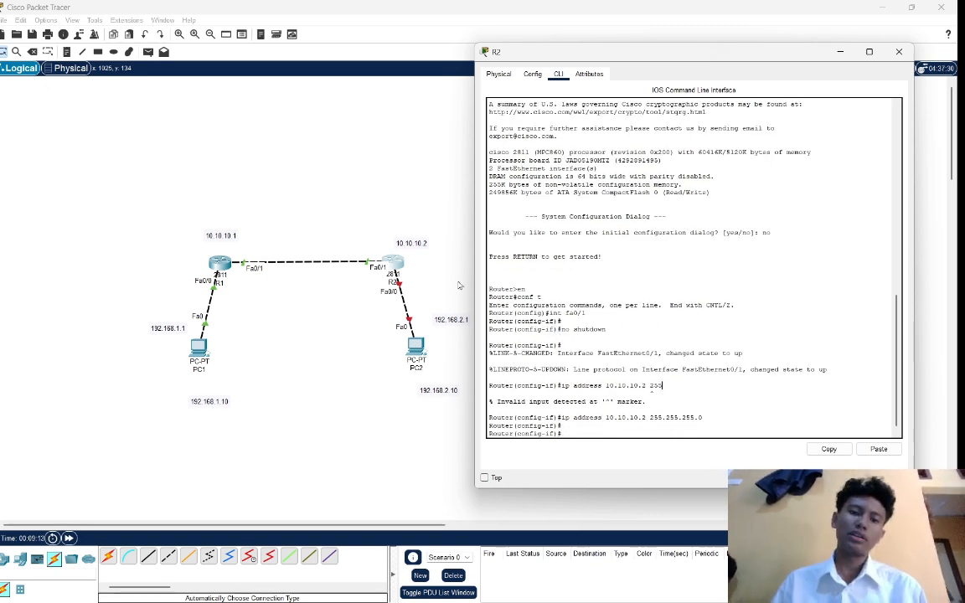
drag(237, 215, 377, 333)
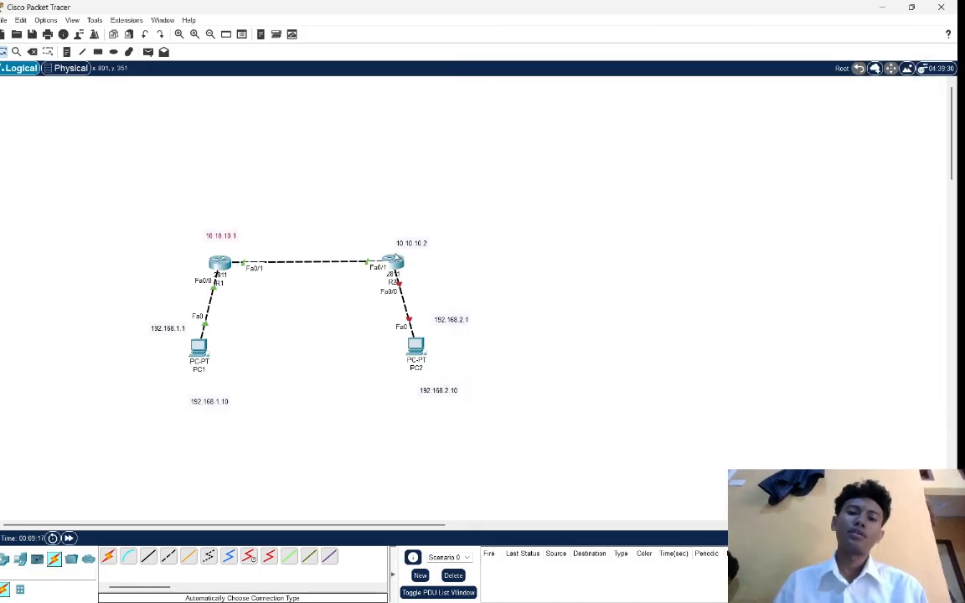
drag(355, 233, 478, 401)
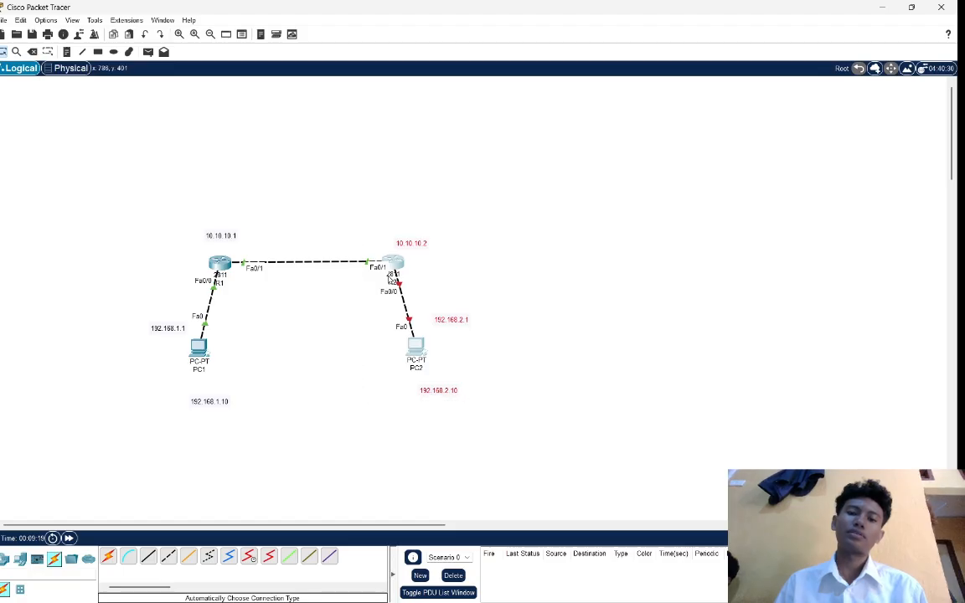
Return to R2's command line, switch to interface fa0/0 and enable it with no shutdown.
click(393, 263)
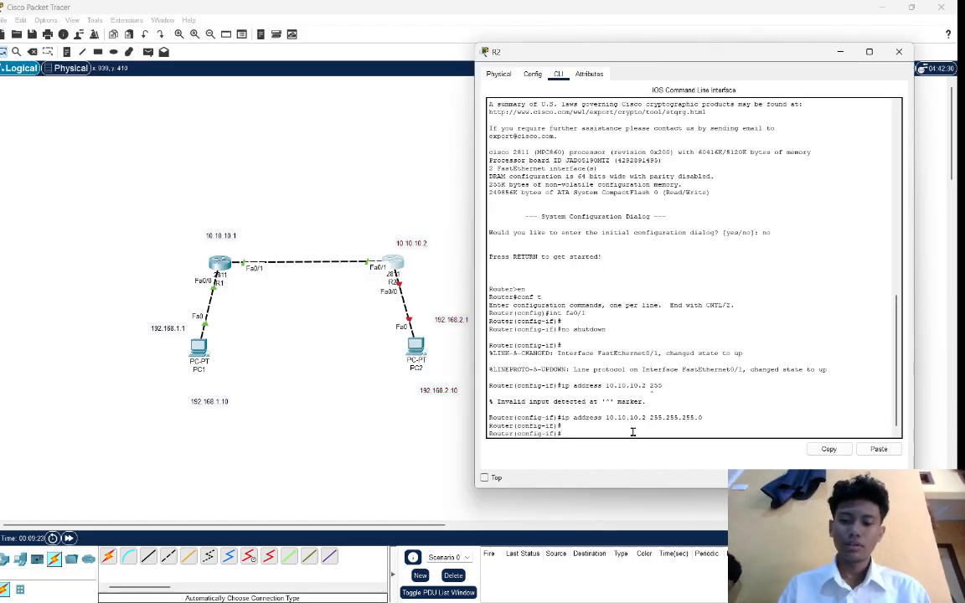
text(int fa)
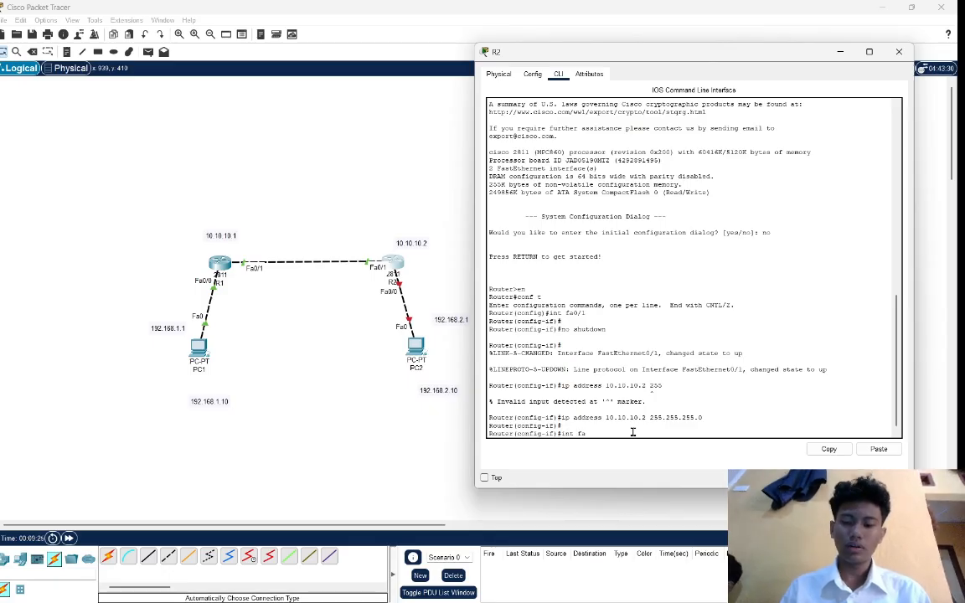
text(0/)
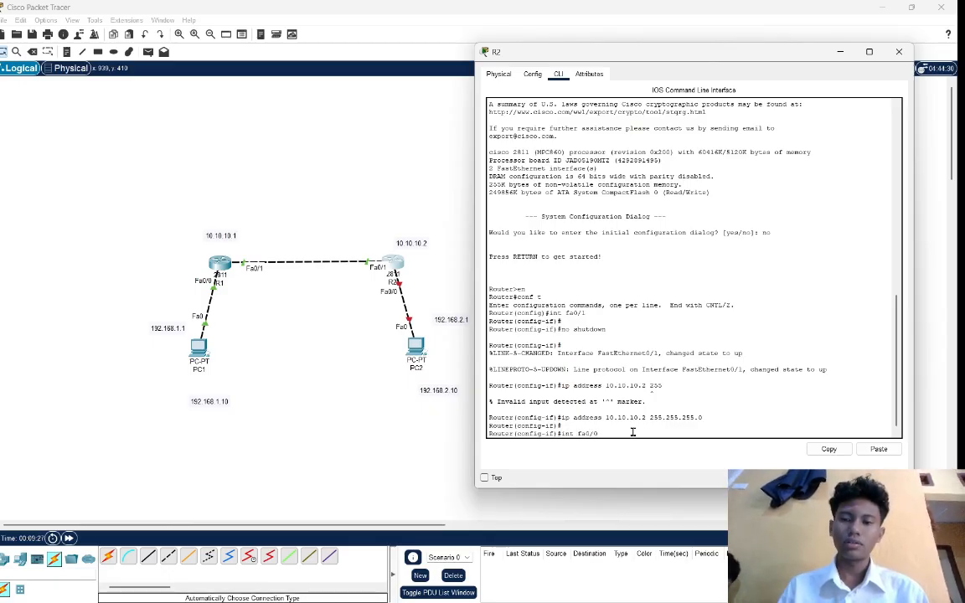
text(0)
key(Return)
text(sg)
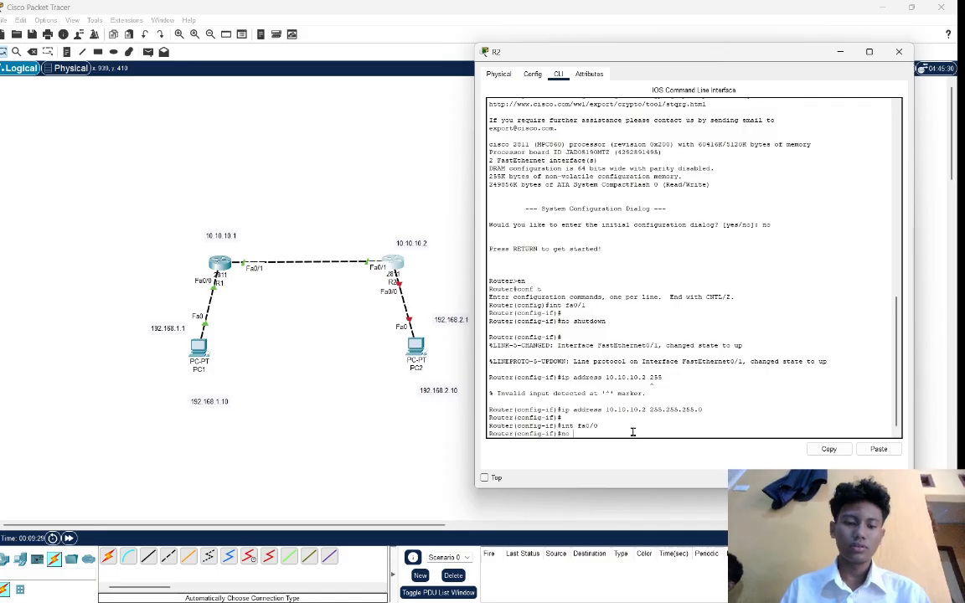
key(BackSpace)
text(ht)
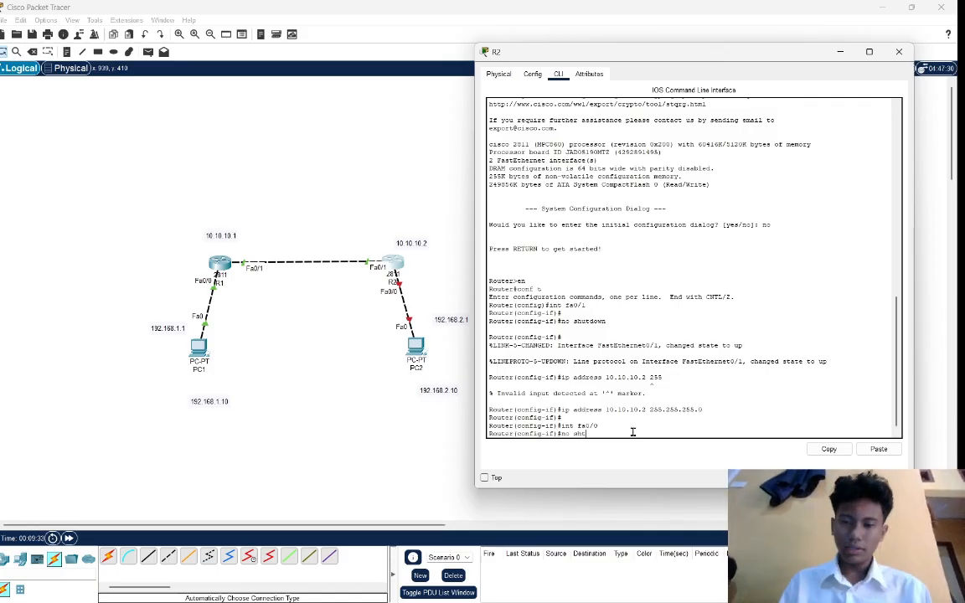
key(BackSpace)
text(utdo)
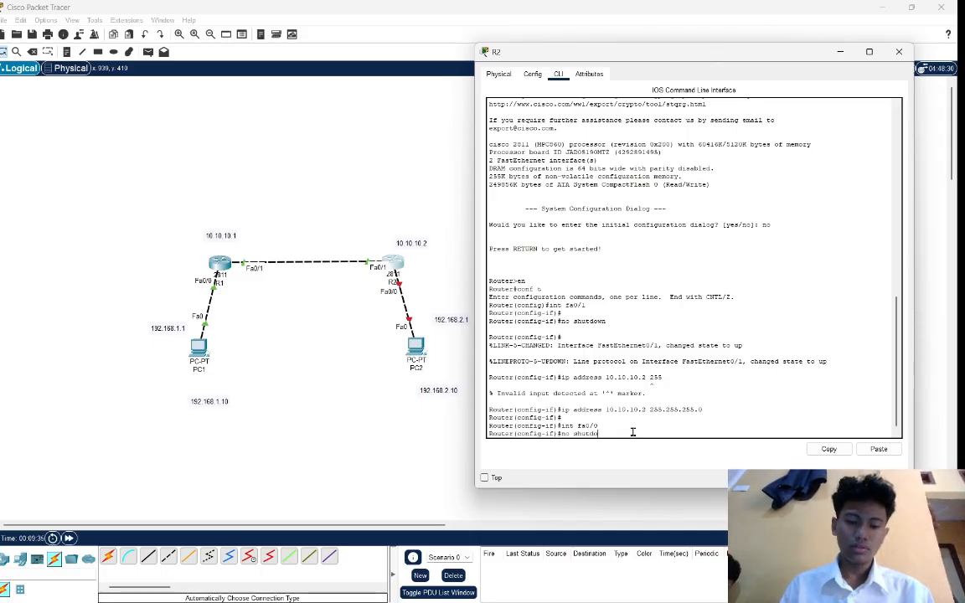
text(wn)
key(Return)
key(Return)
key(Return)
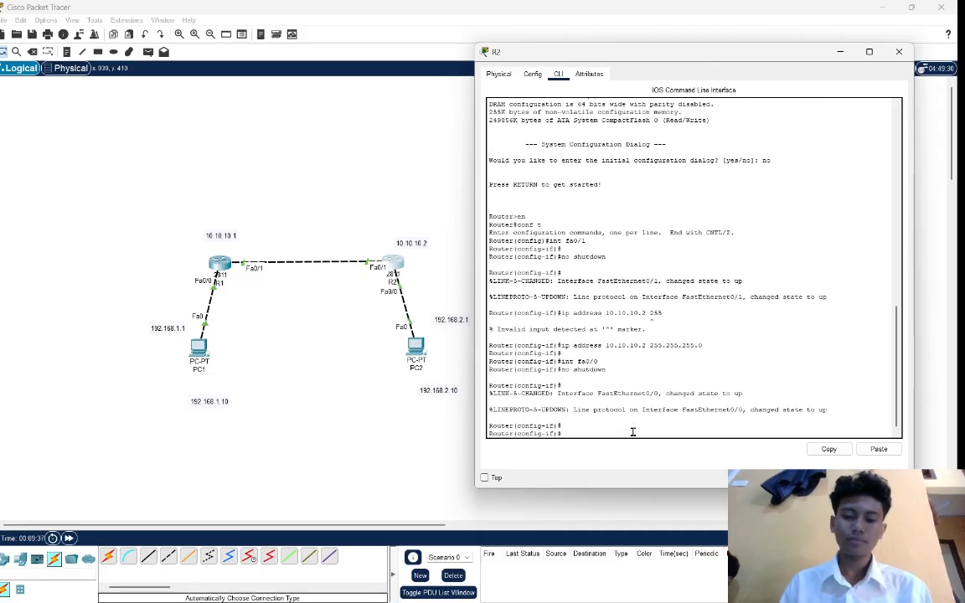
Try to assign IP address 192.168.2.1 with 255 as the mask to R2's fa0/0 interface.
text(ip addr)
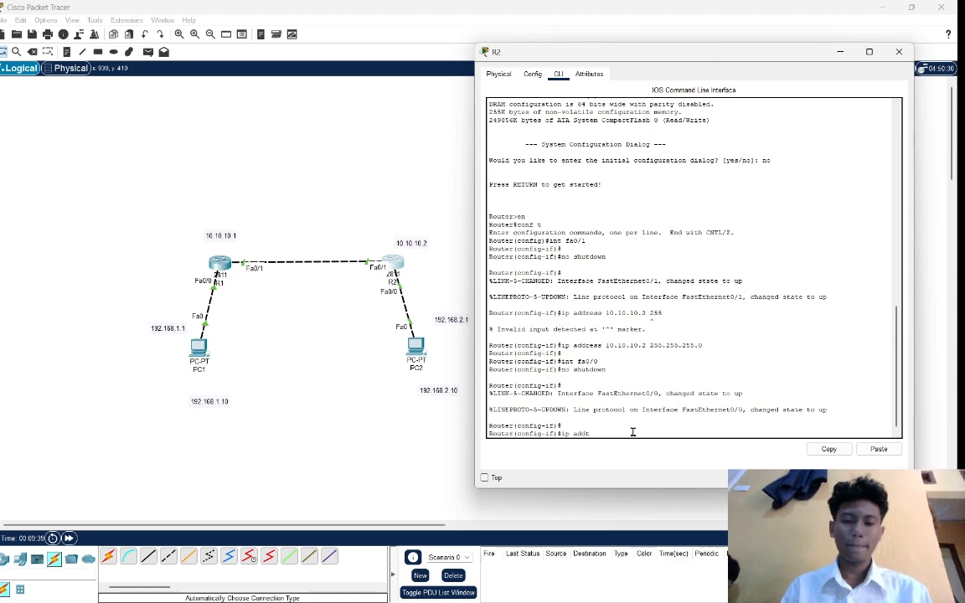
key(BackSpace)
text(ress )
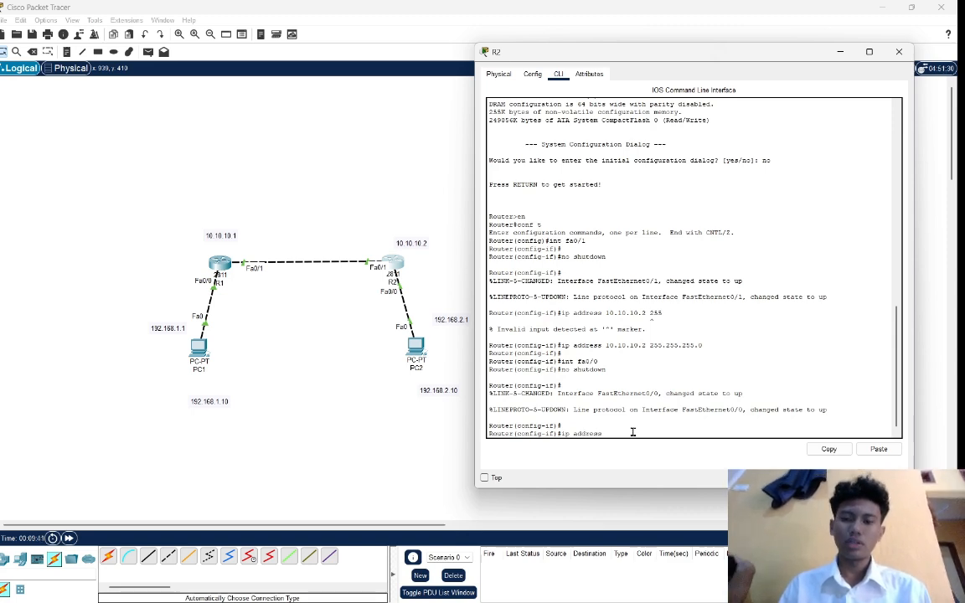
text(19)
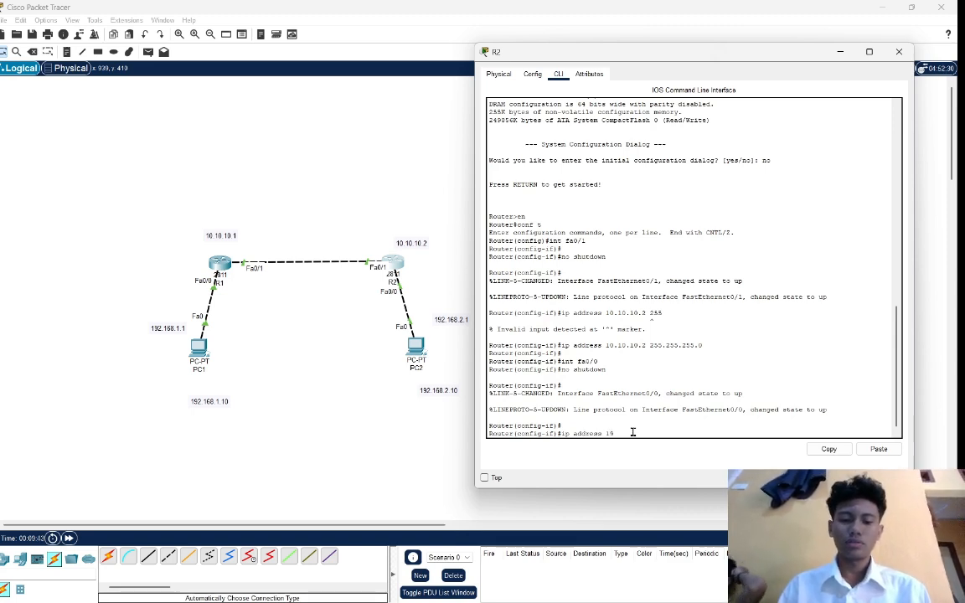
text(2.16)
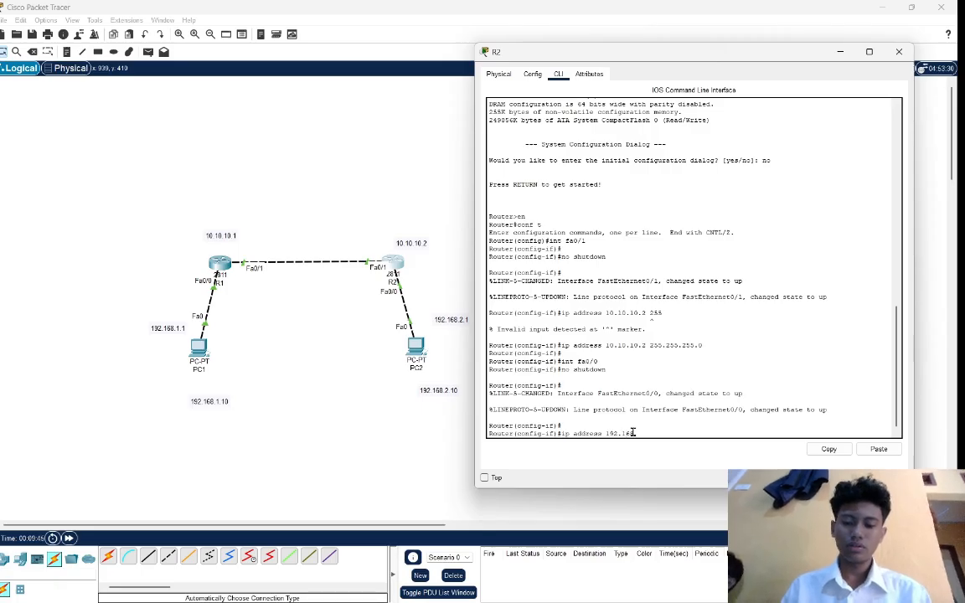
text(8.2.1)
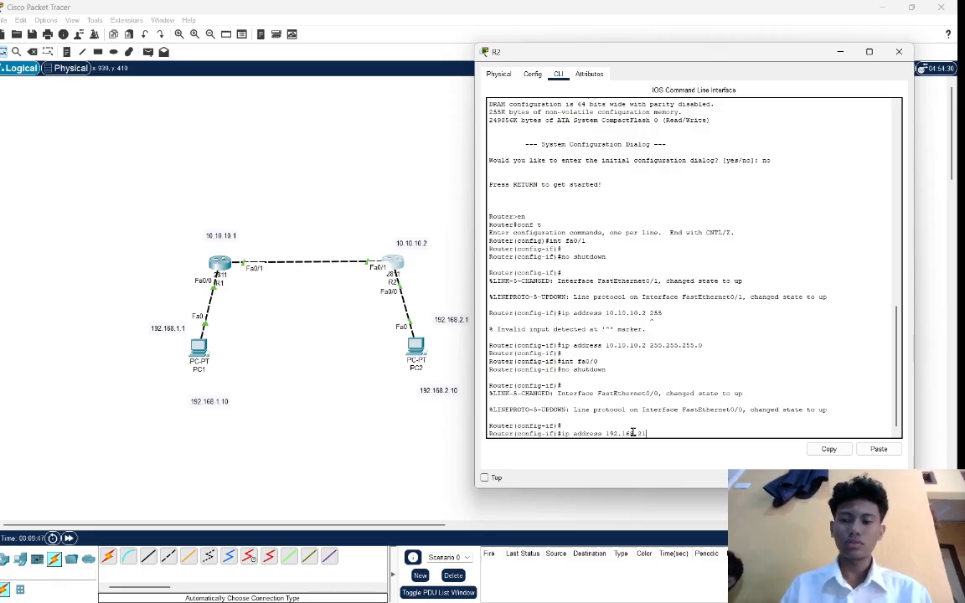
text( 2)
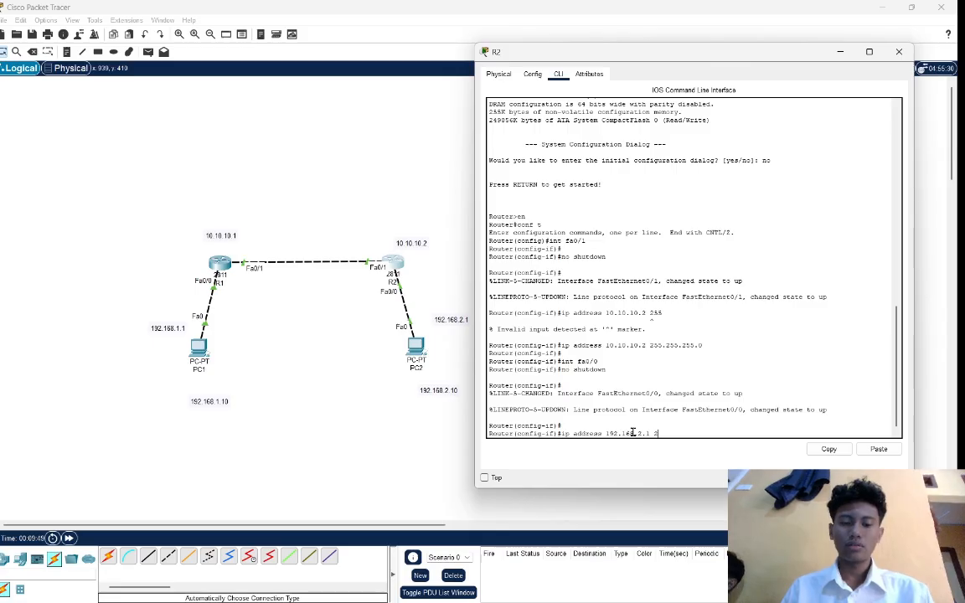
text(55)
key(Return)
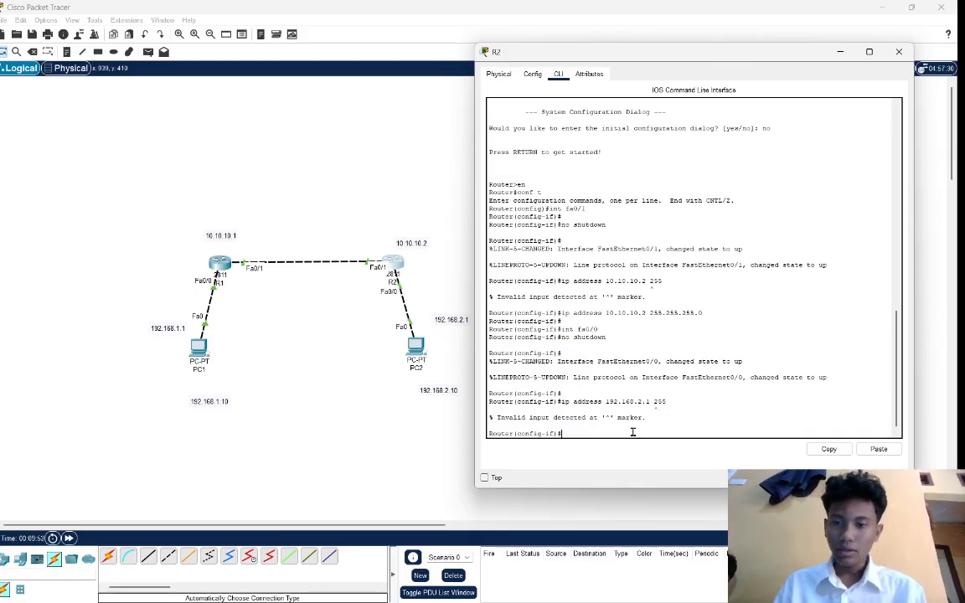
Recall the address command for R2's fa0/0, complete it as 192.168.2.1 255.255.255.0, run it and return to the topology.
key(Up)
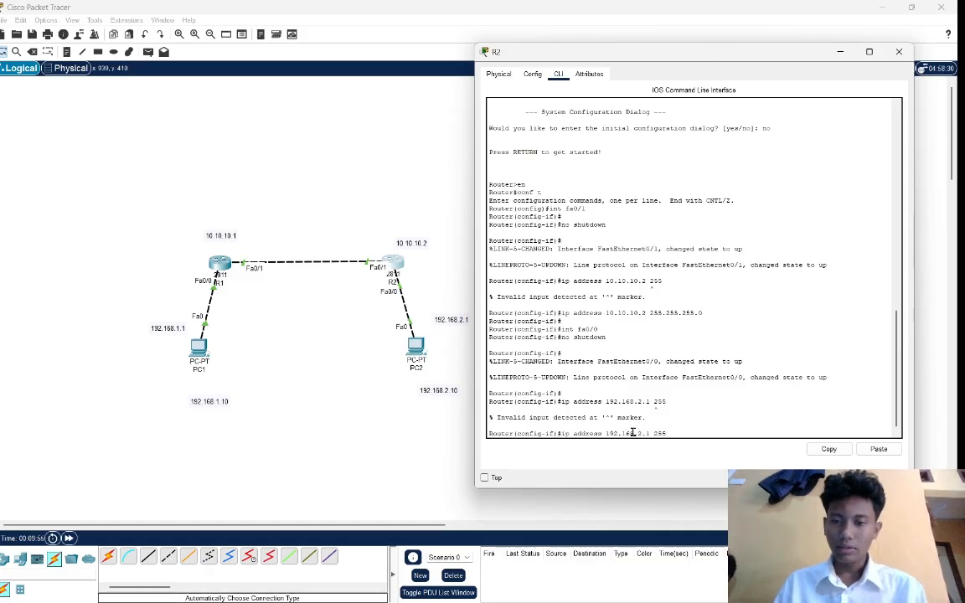
text(.)
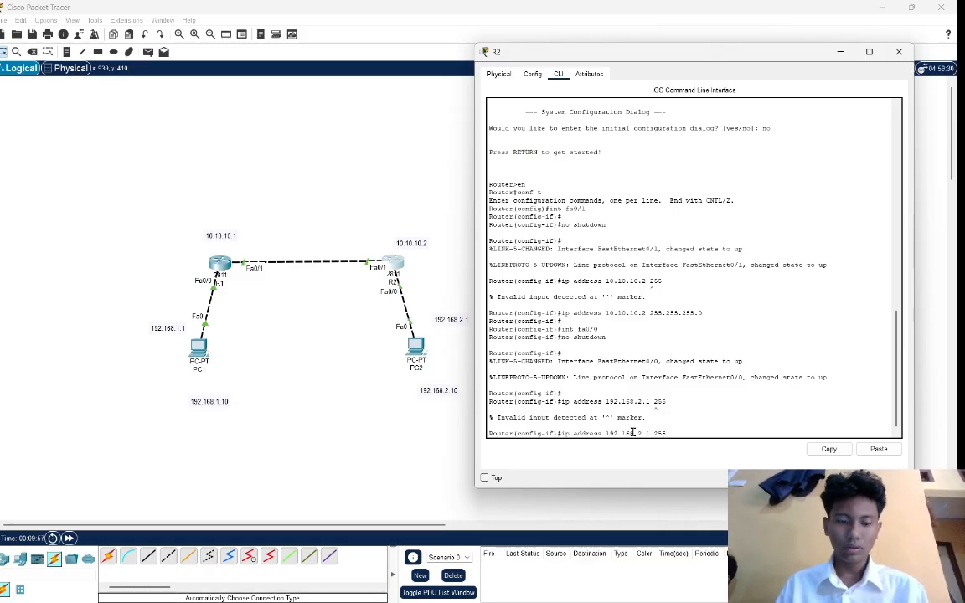
text(244.244)
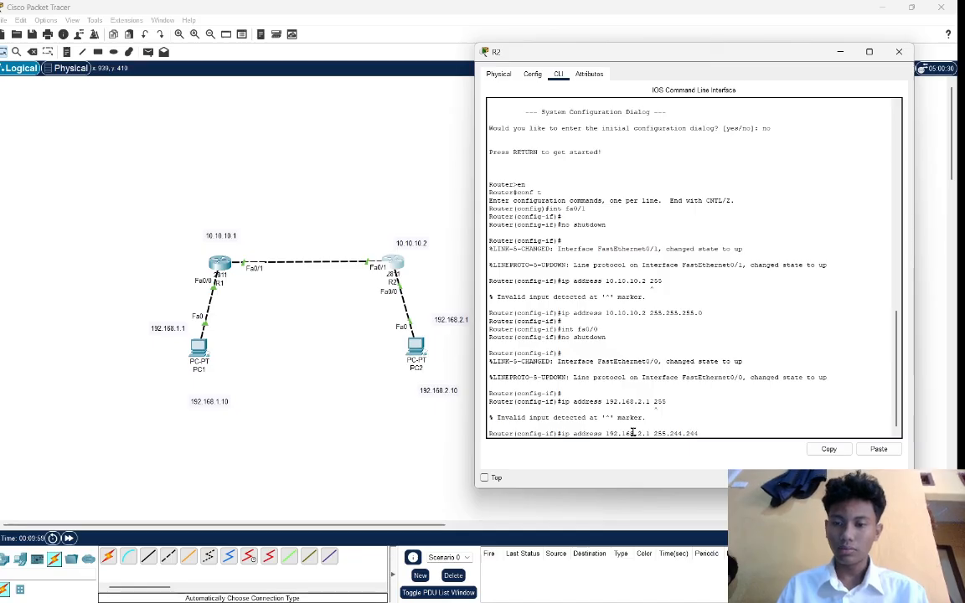
key(BackSpace)
key(BackSpace)
key(BackSpace)
key(BackSpace)
key(BackSpace)
key(BackSpace)
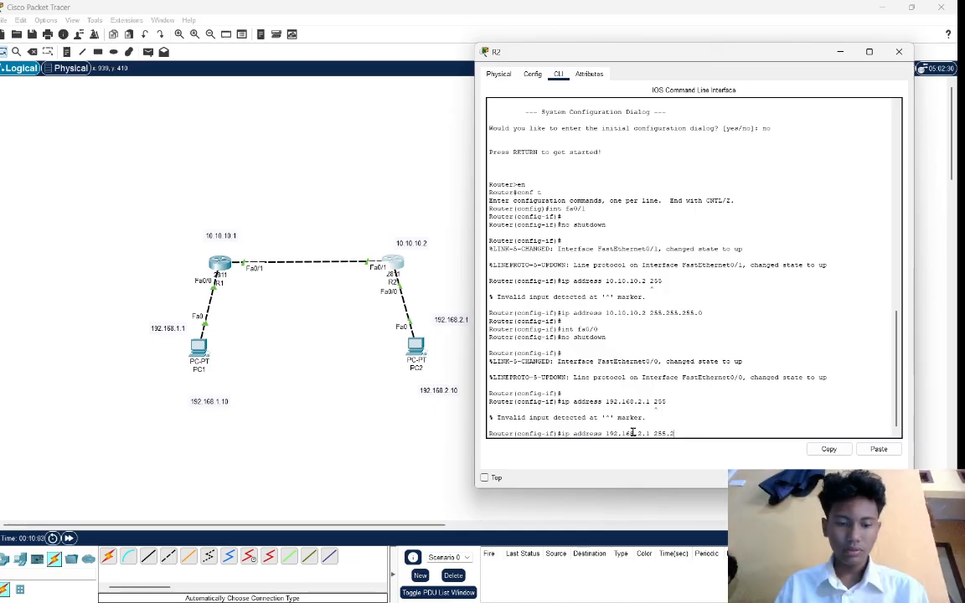
text(55.255)
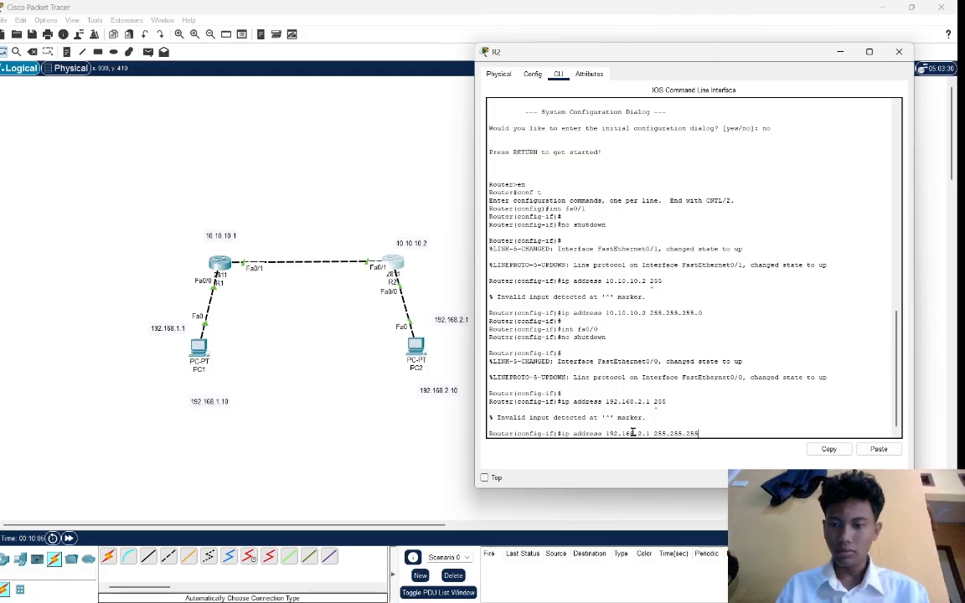
text(.0)
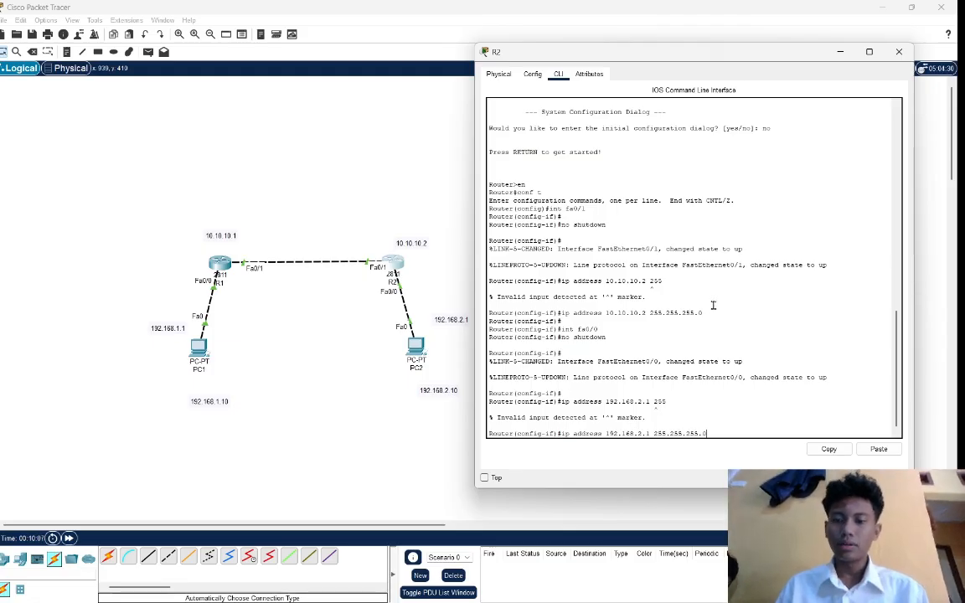
key(Return)
key(Return)
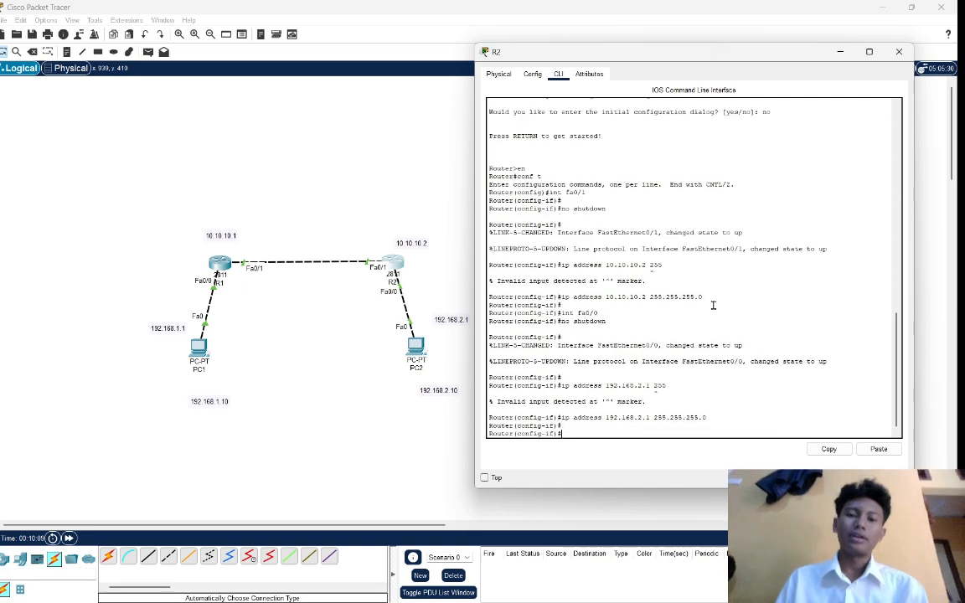
click(361, 233)
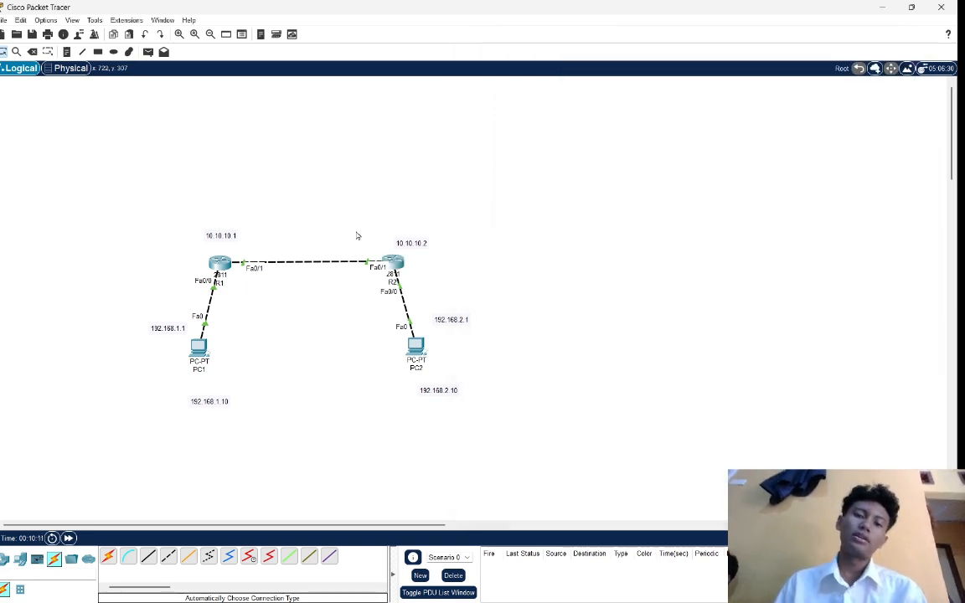
drag(355, 231, 459, 399)
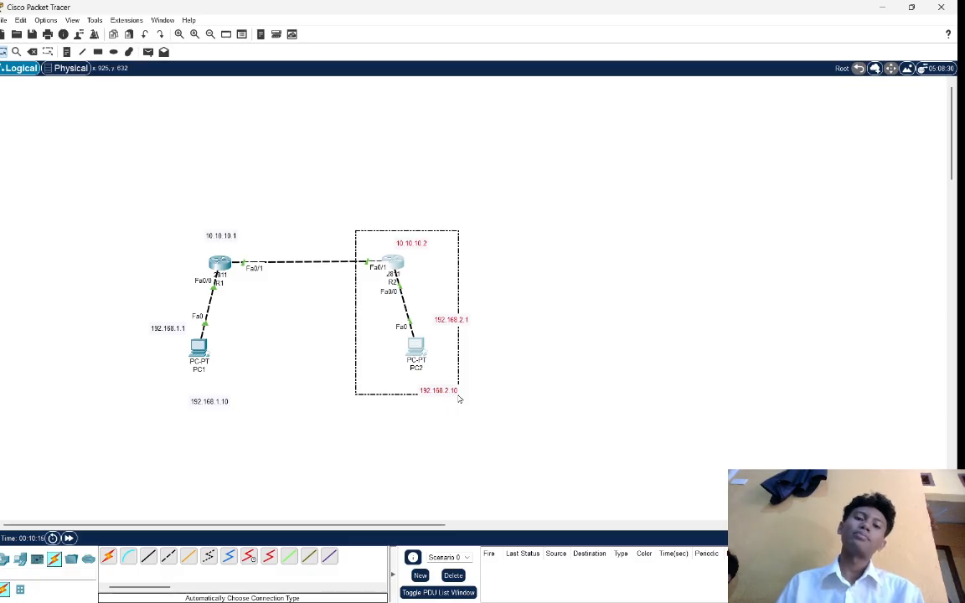
click(459, 399)
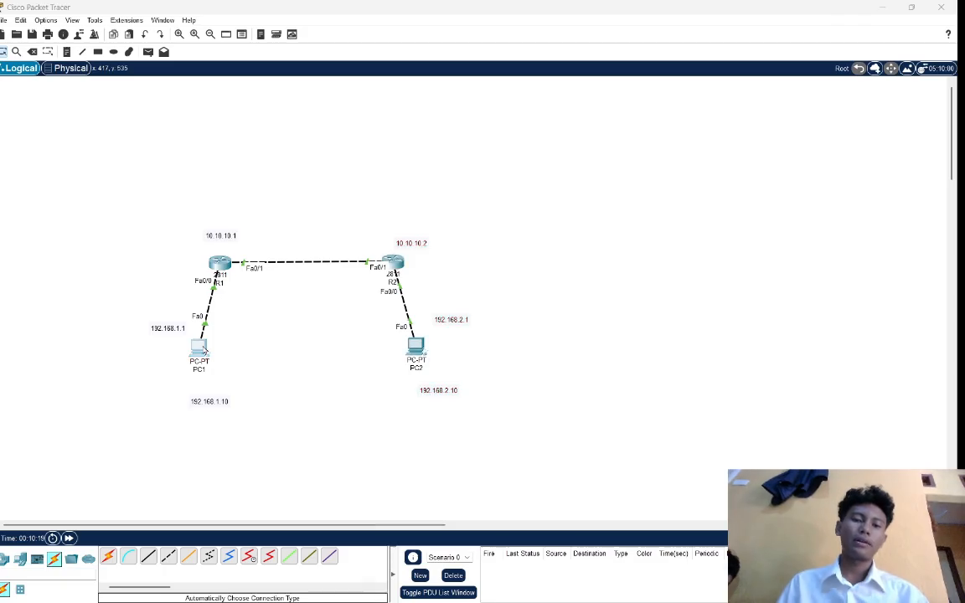
Open PC1's IP configuration and assign the static IPv4 address 192.168.1.10 with subnet mask 255.255.255.0.
click(199, 346)
click(422, 176)
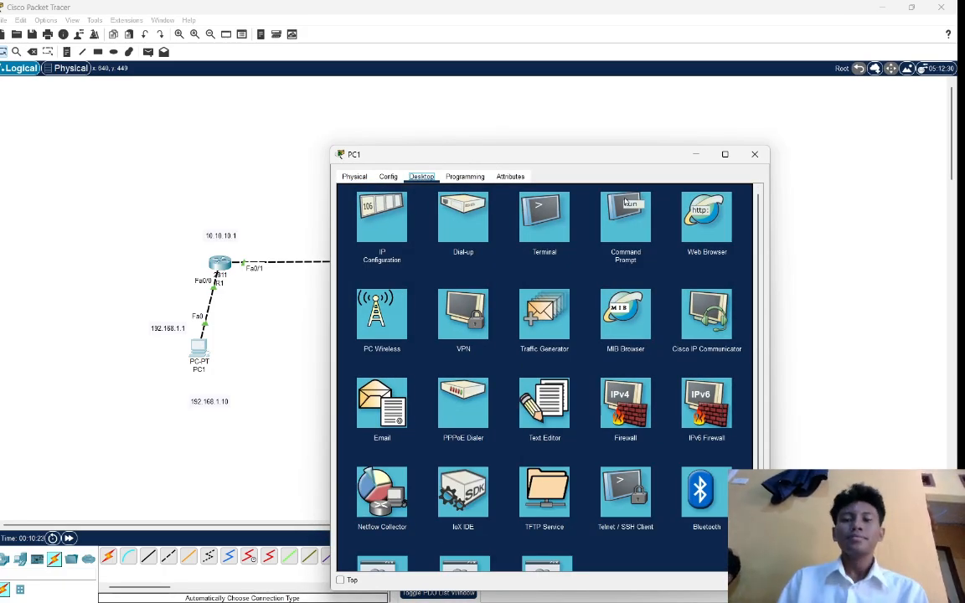
click(378, 217)
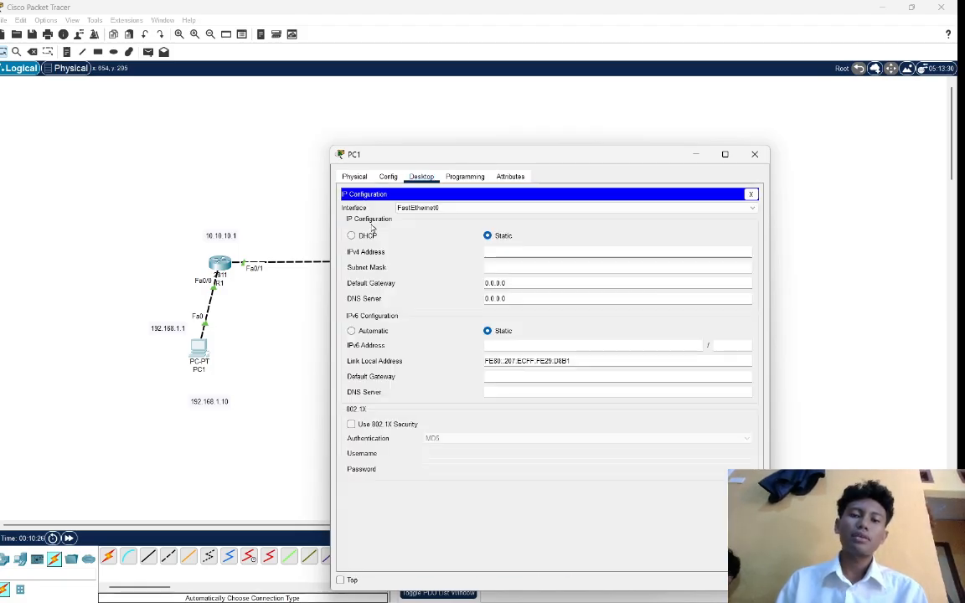
click(528, 255)
text(192.1)
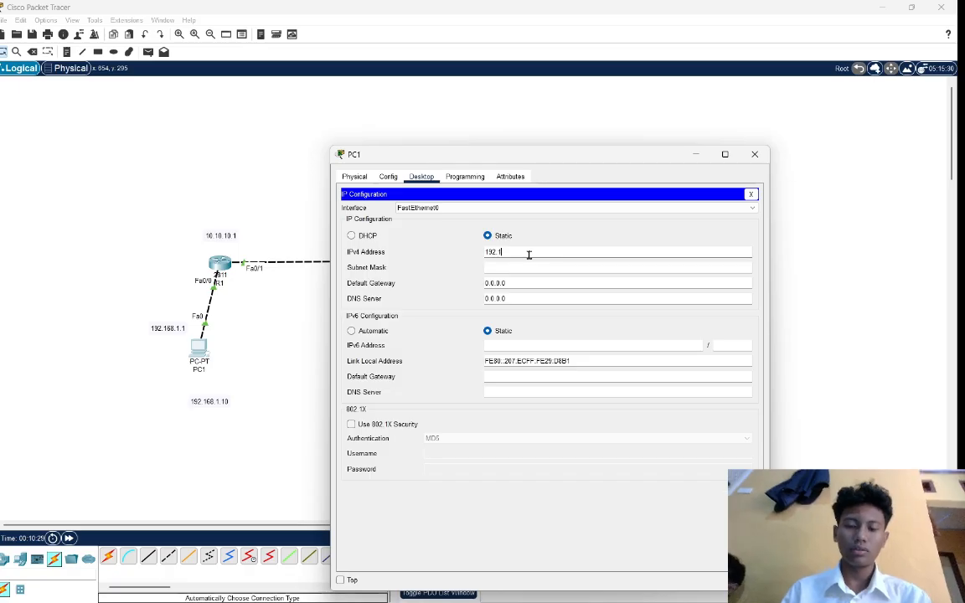
text(68.1)
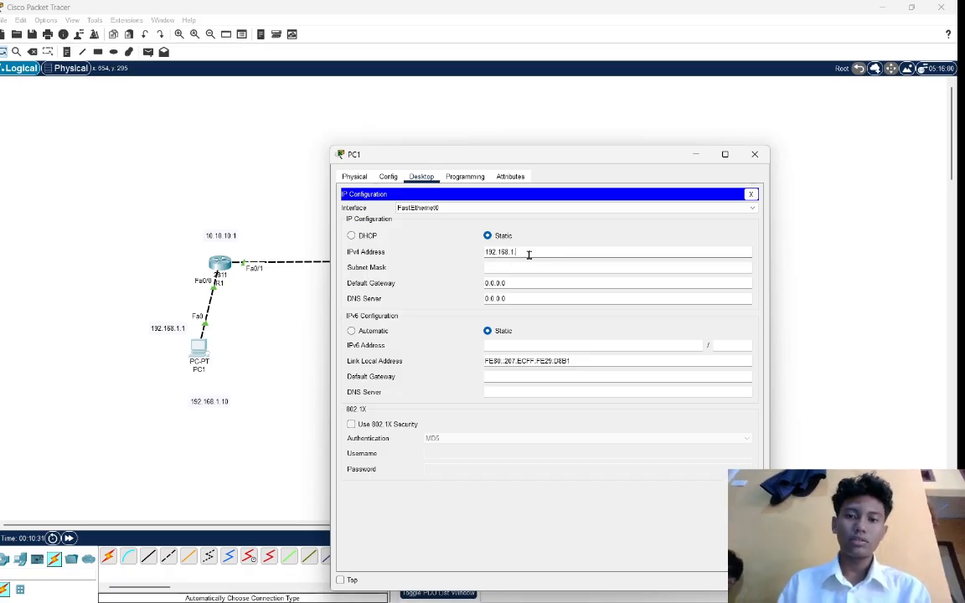
text(.10)
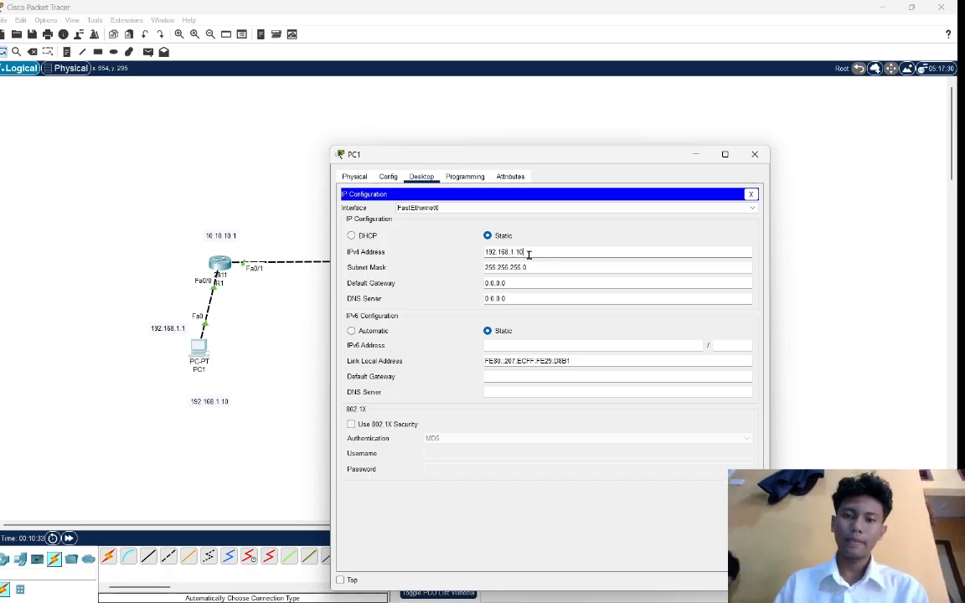
Set PC1's IPv4 default gateway to 192.168.1.1 and return to the topology.
click(518, 283)
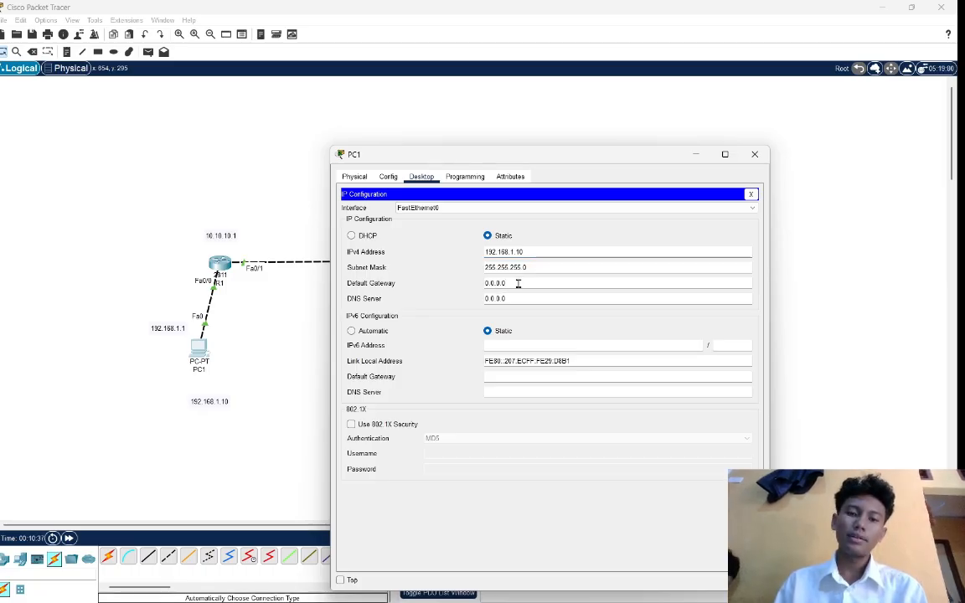
key(BackSpace)
key(BackSpace)
key(BackSpace)
key(BackSpace)
key(BackSpace)
key(BackSpace)
key(BackSpace)
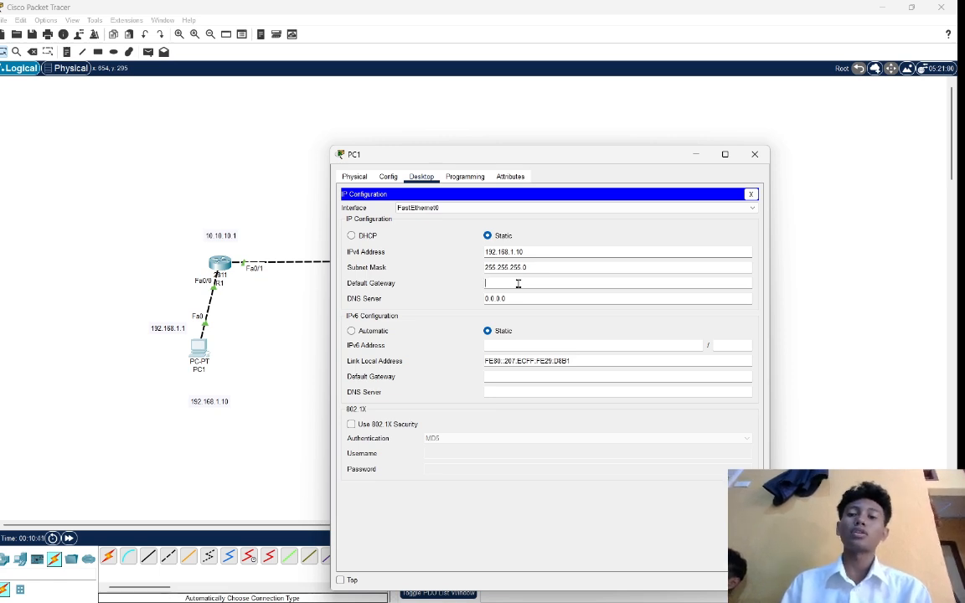
text(192.)
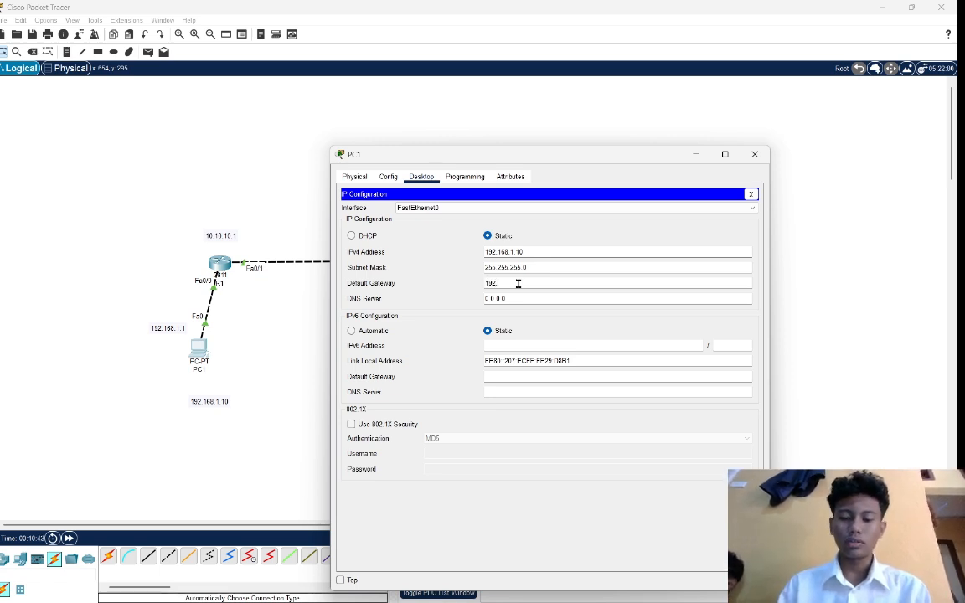
text(168.)
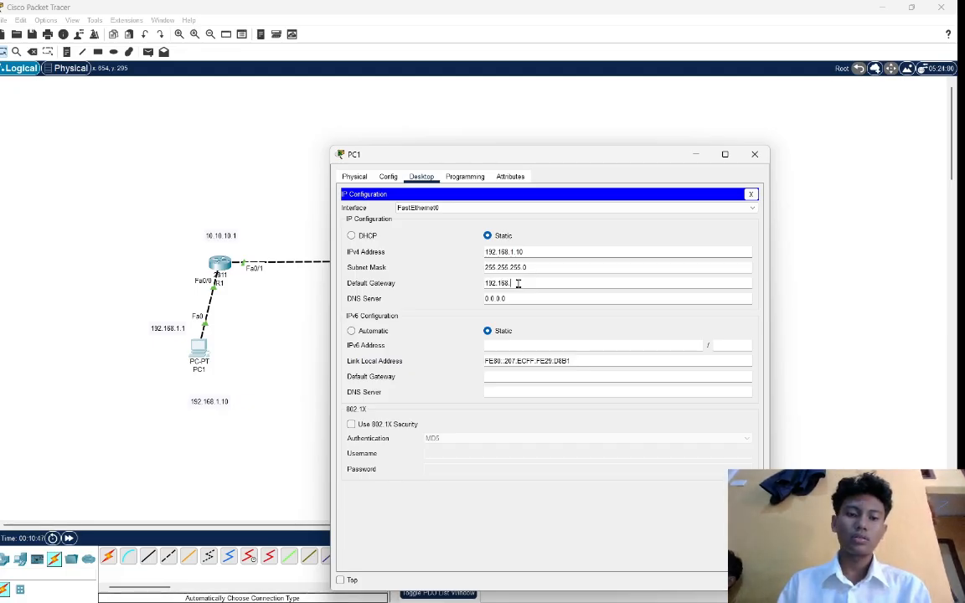
text(1.)
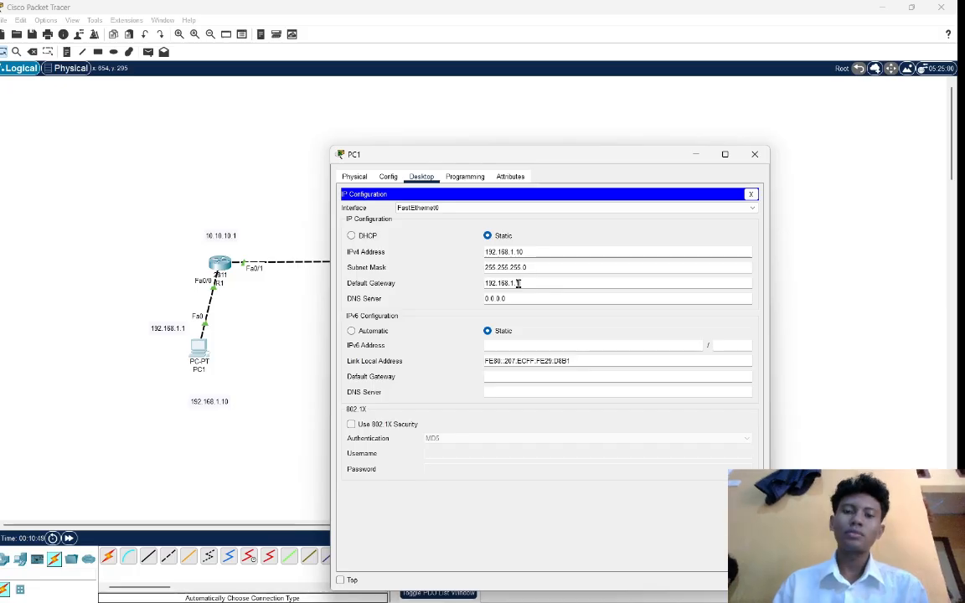
text(1)
click(286, 288)
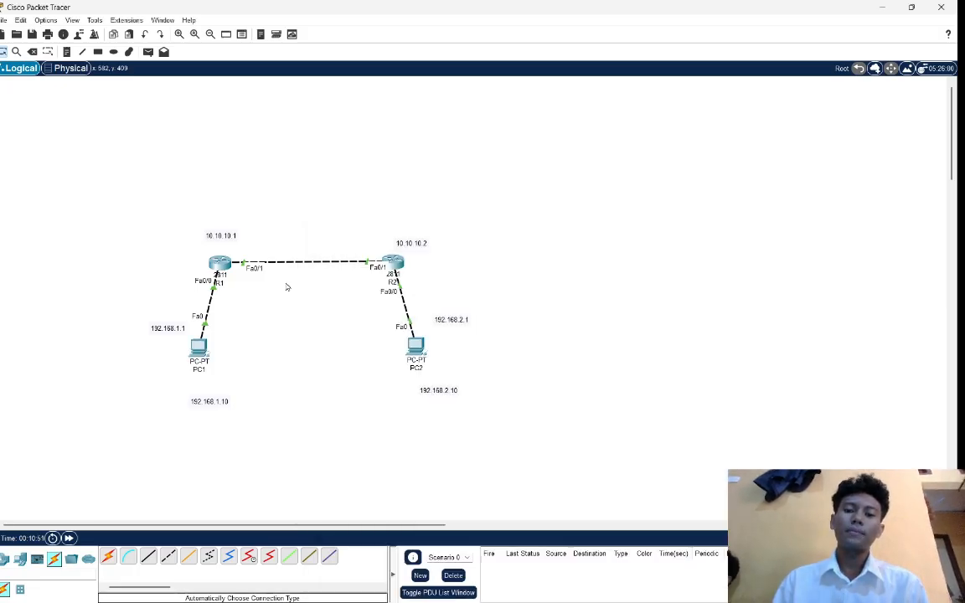
Open PC2's IP configuration and assign the static IPv4 address 192.168.2.10 with subnet mask 255.255.255.0.
click(416, 350)
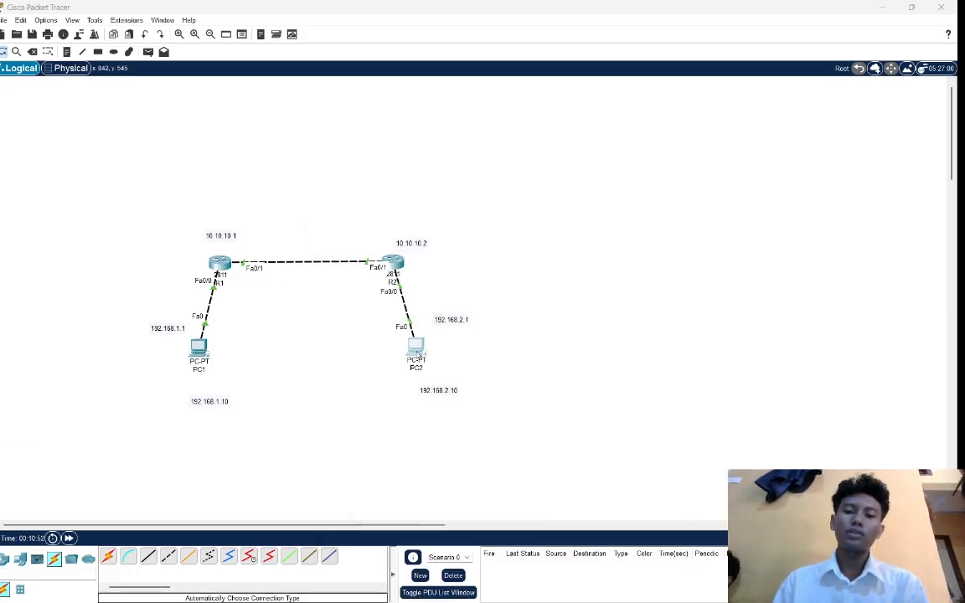
click(388, 177)
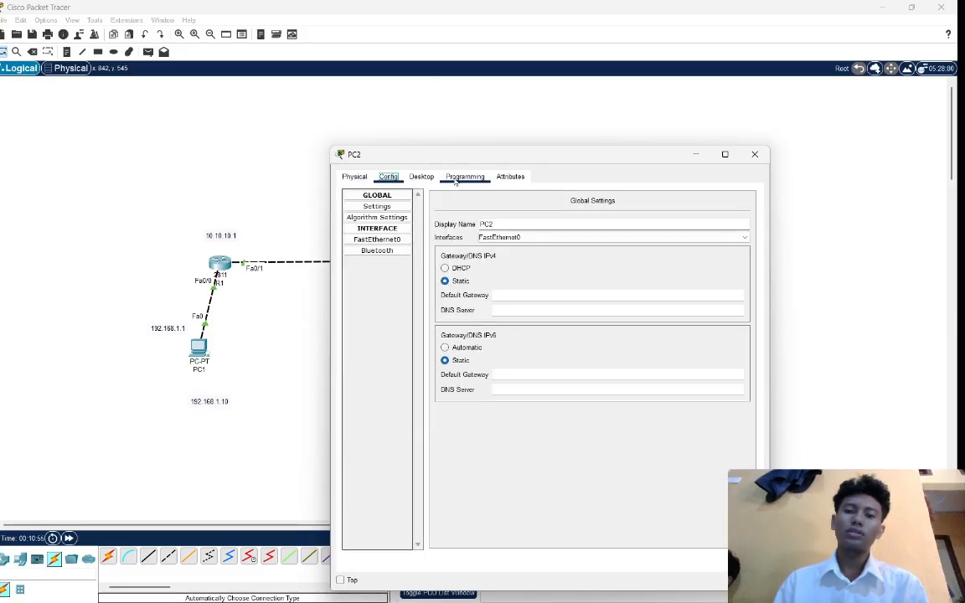
click(422, 177)
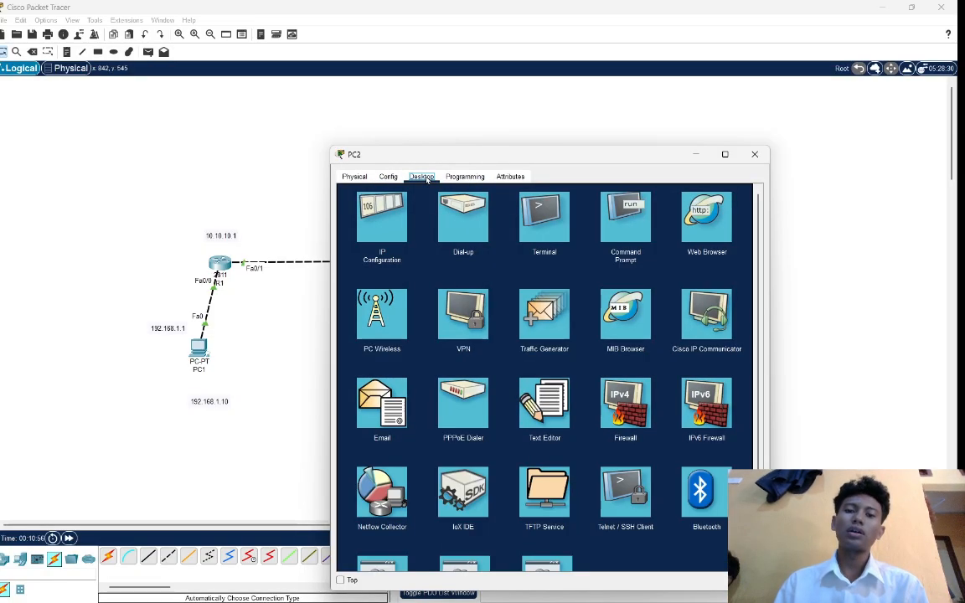
click(384, 219)
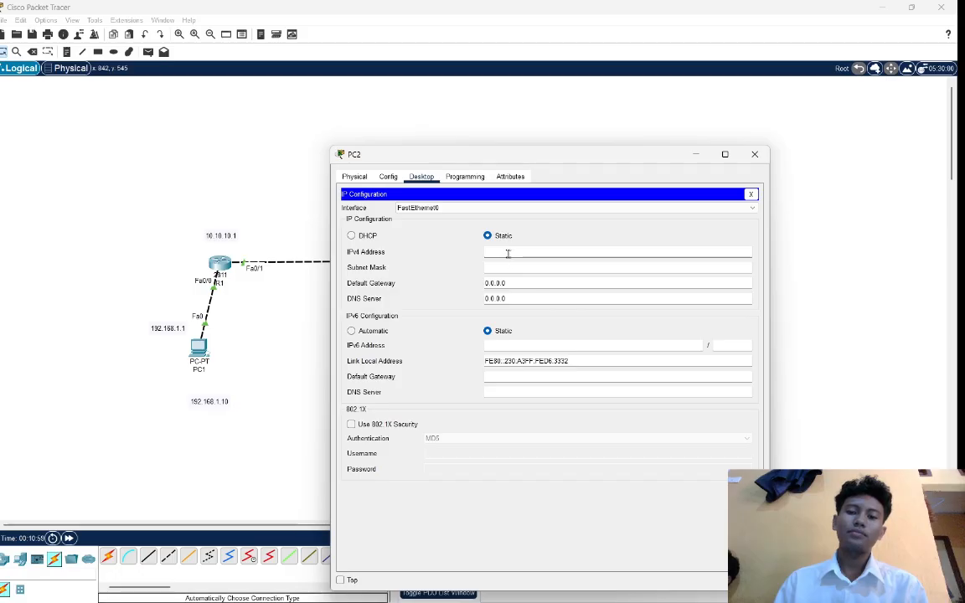
text(192.1)
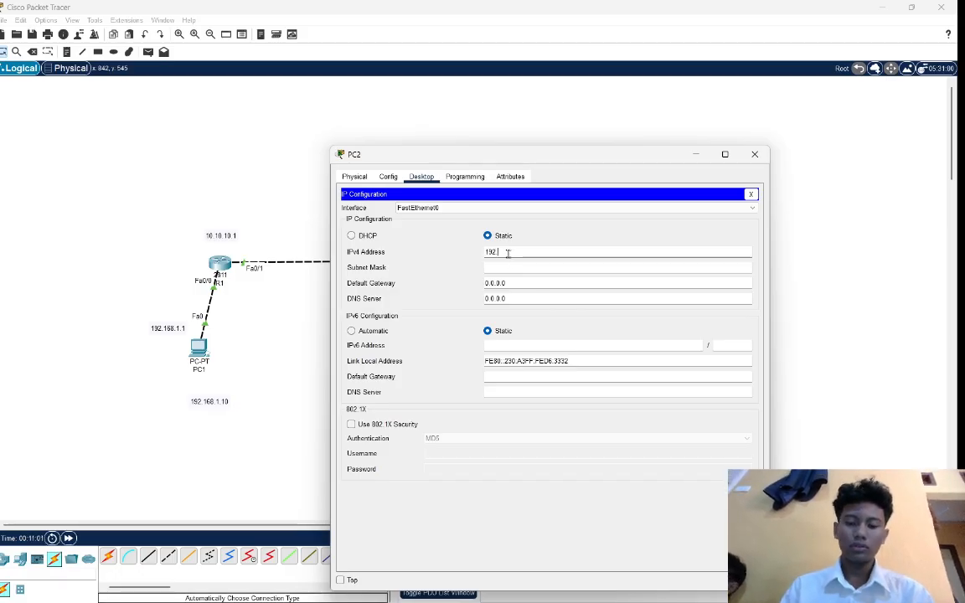
text(68)
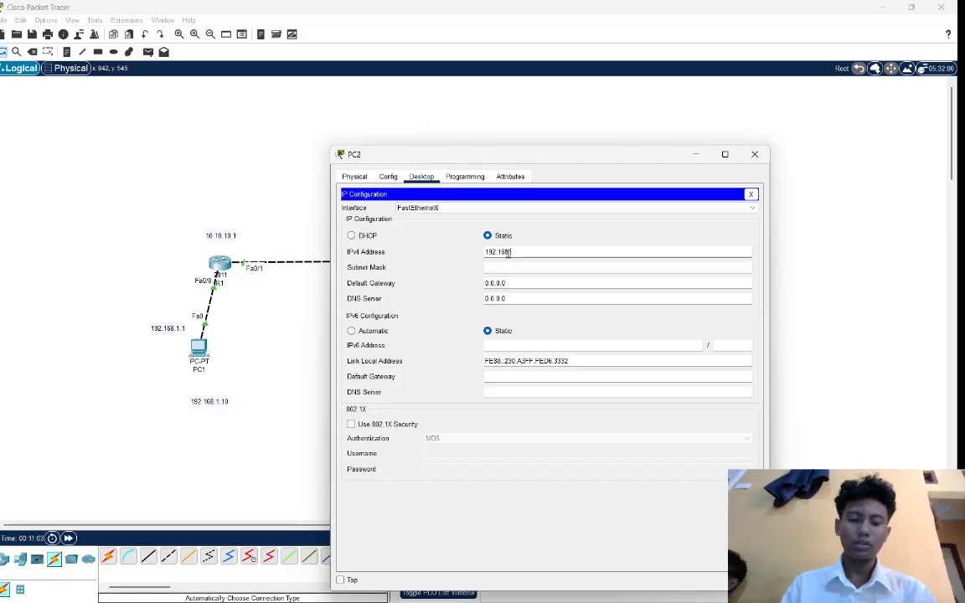
text(.2.10)
click(512, 265)
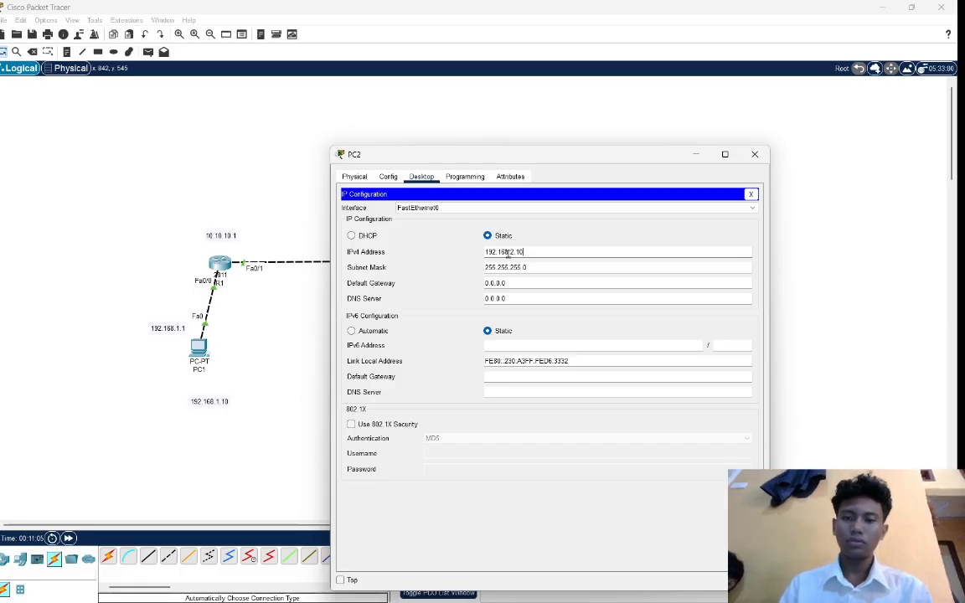
Set PC2's IPv4 default gateway to 192.168.2.1 and return to the topology.
key(Tab)
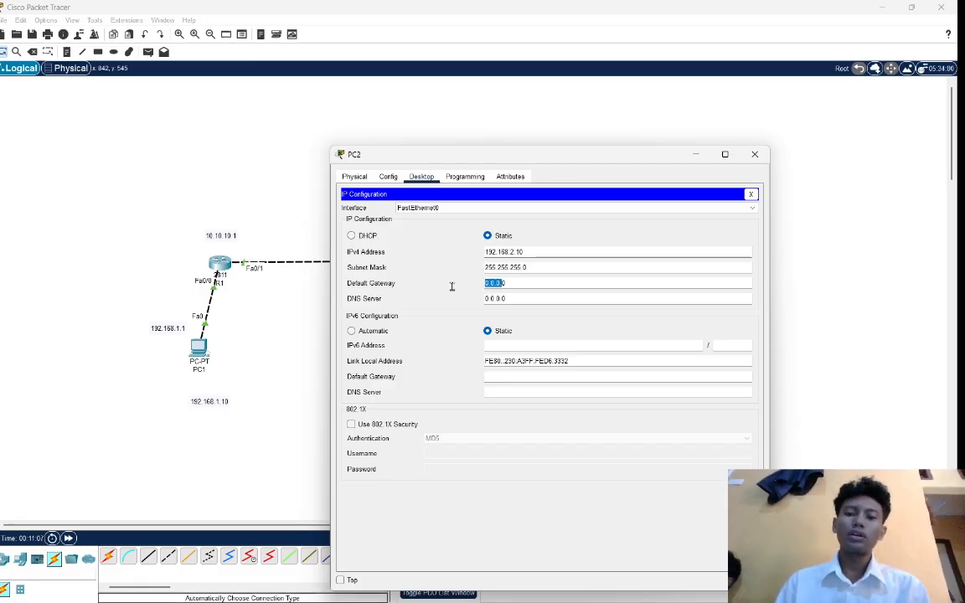
key(BackSpace)
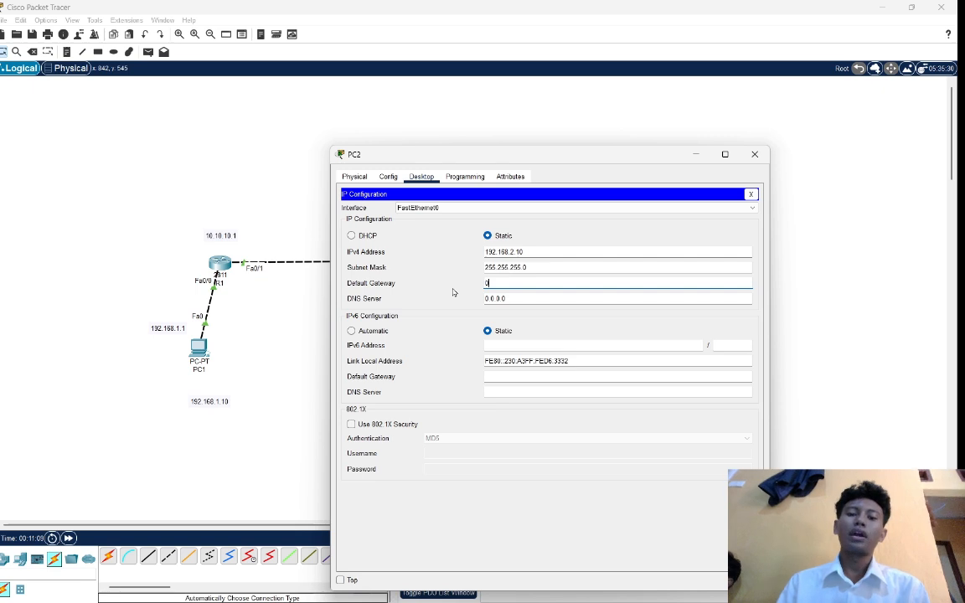
text(192)
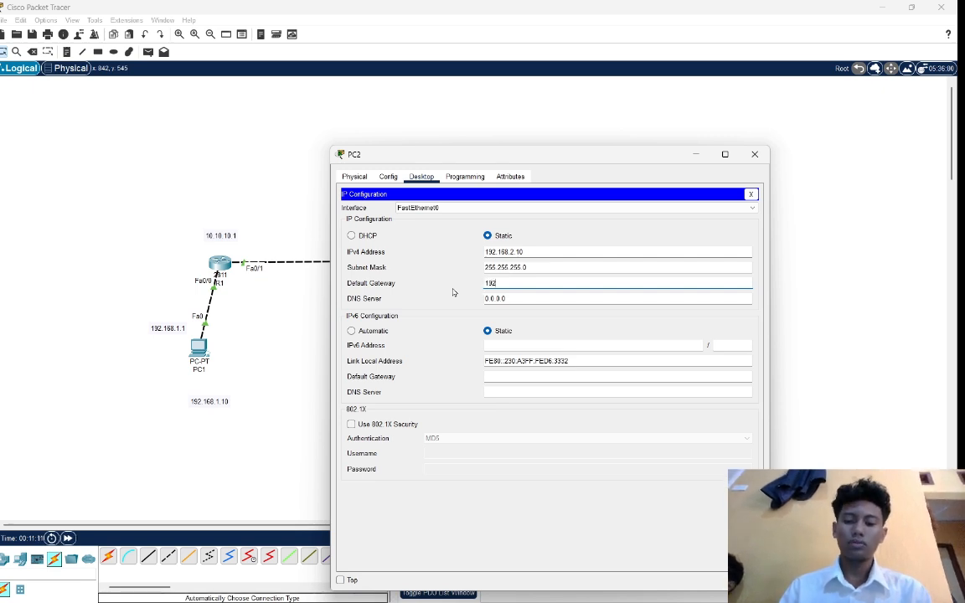
text(.1)
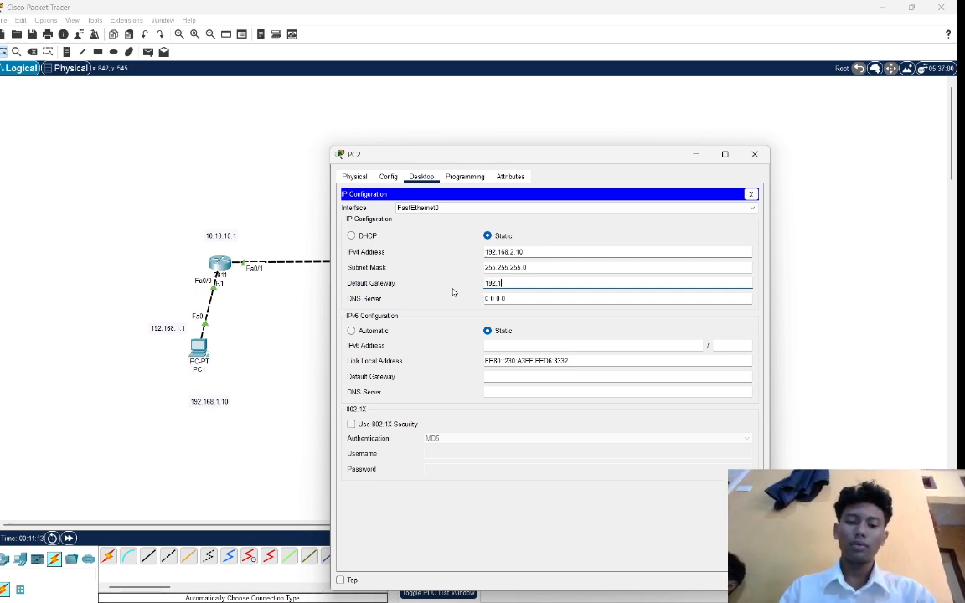
text(68.2.1)
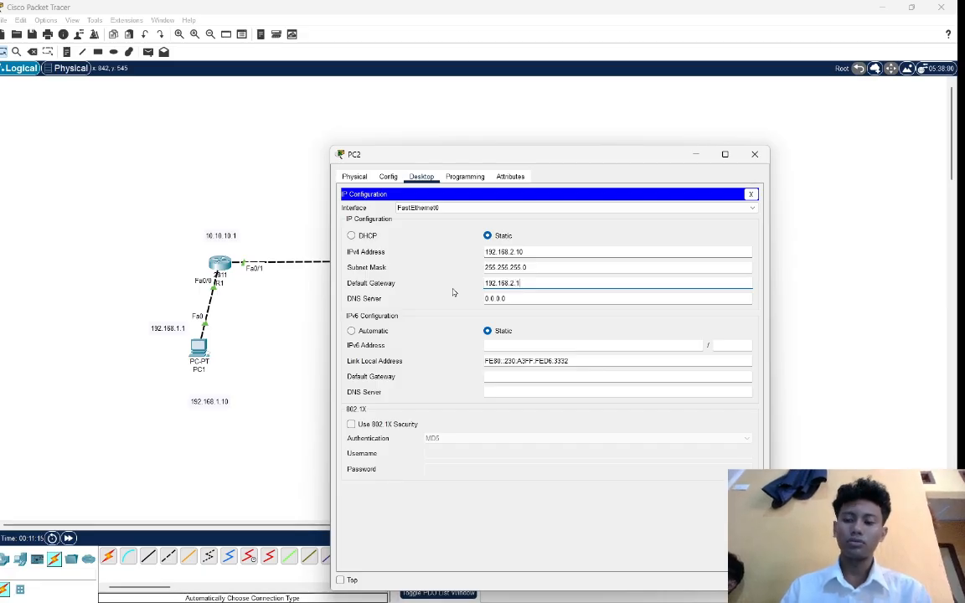
click(287, 277)
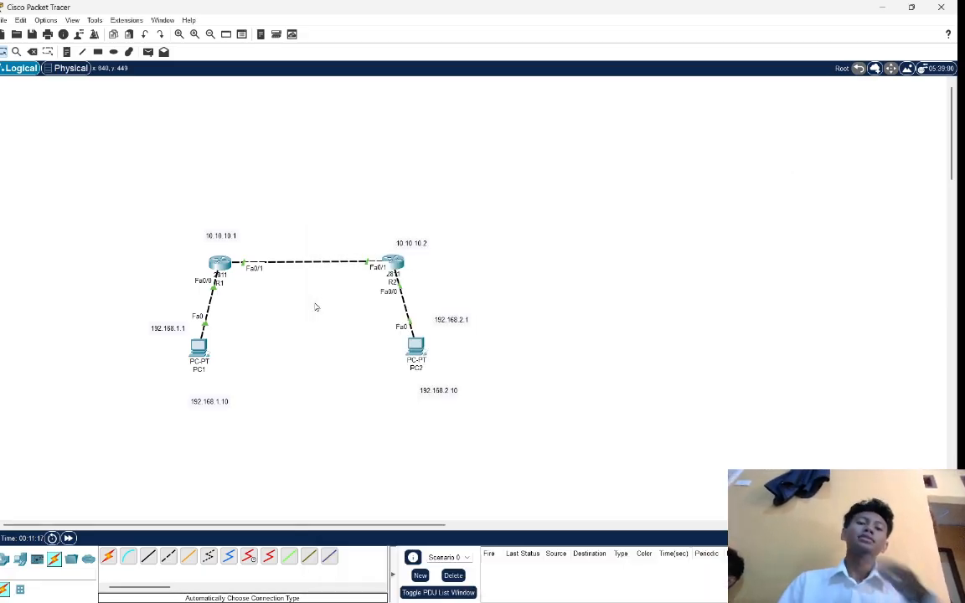
Test connectivity by sending a simple PDU from PC2 to PC1.
click(148, 51)
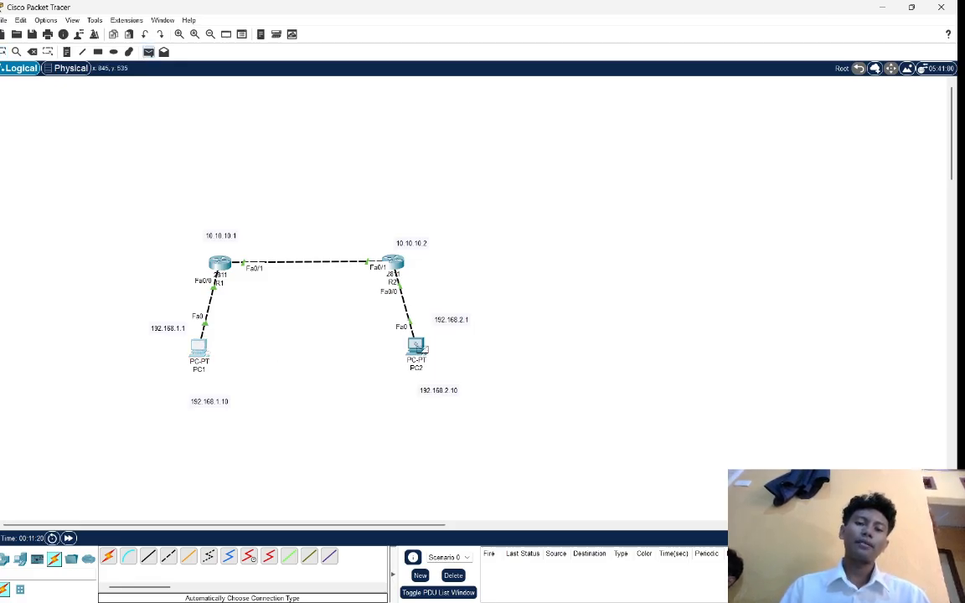
click(418, 346)
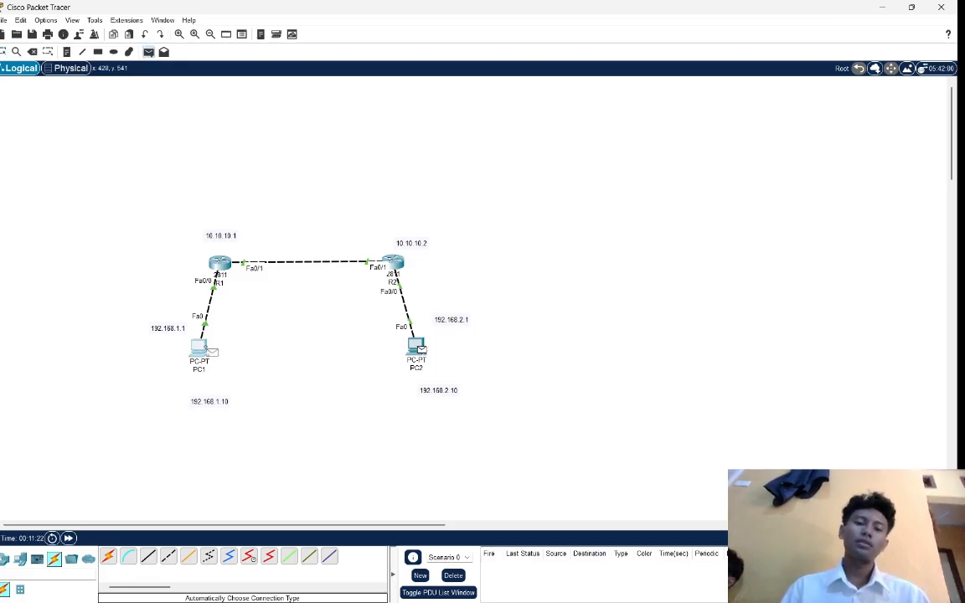
click(201, 346)
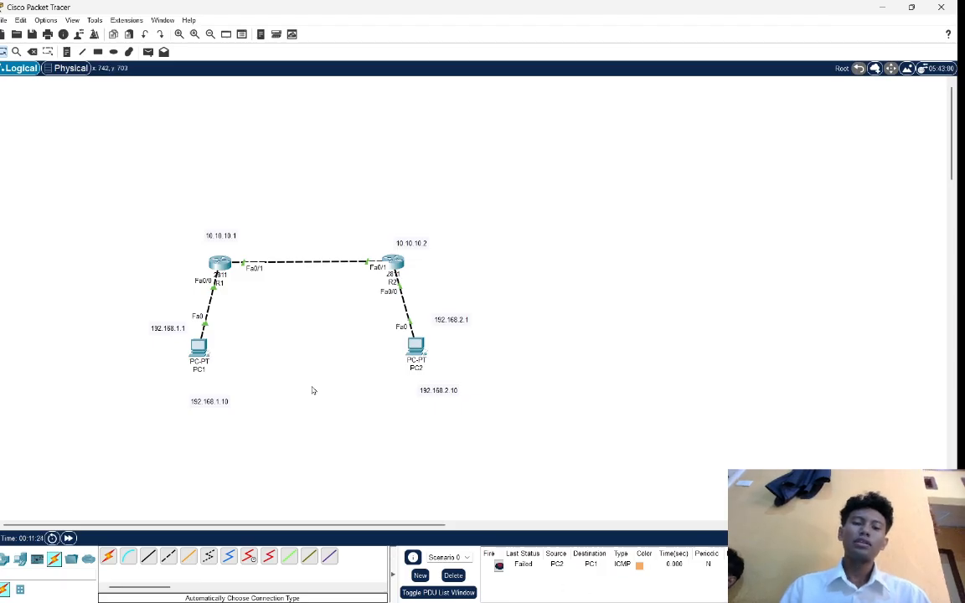
Send two simple PDUs from PC1 to PC2, and delete the scenario's PDU list.
click(148, 51)
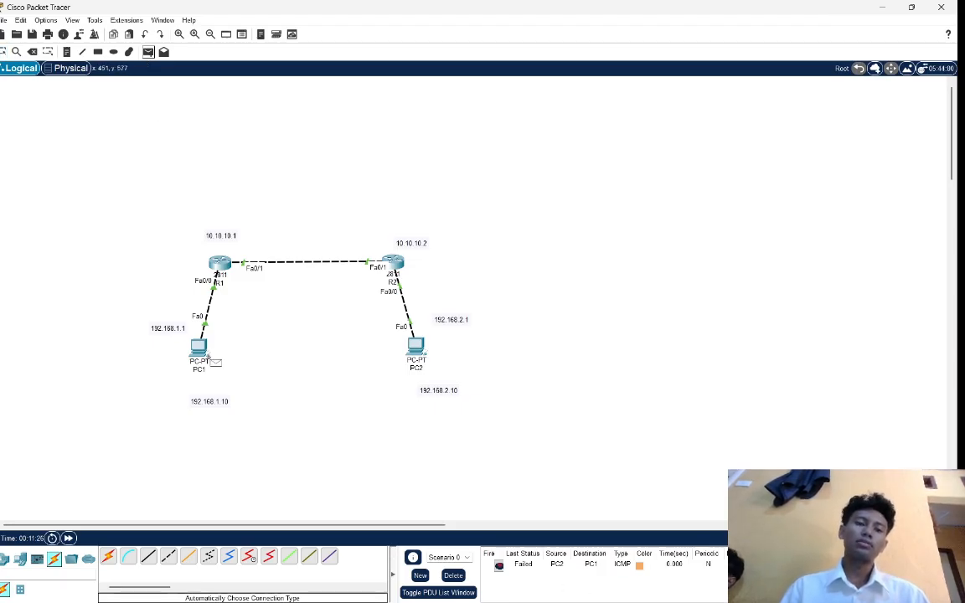
click(201, 350)
click(416, 345)
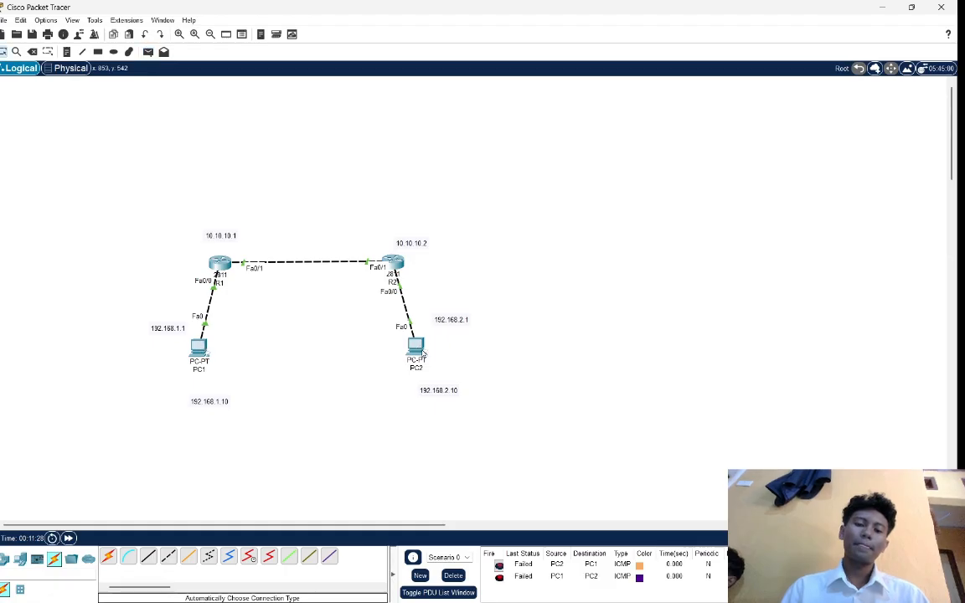
click(148, 52)
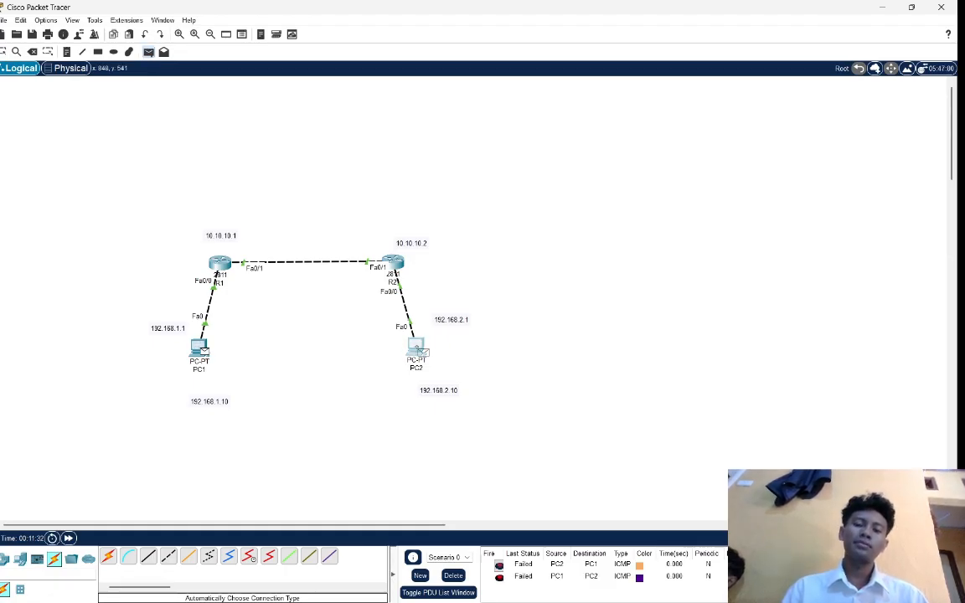
click(417, 346)
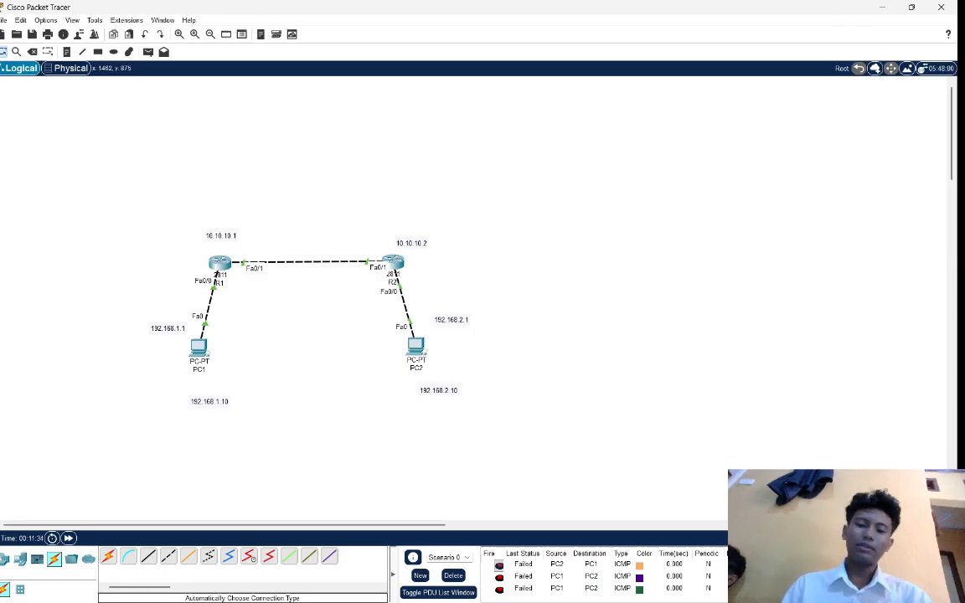
click(460, 577)
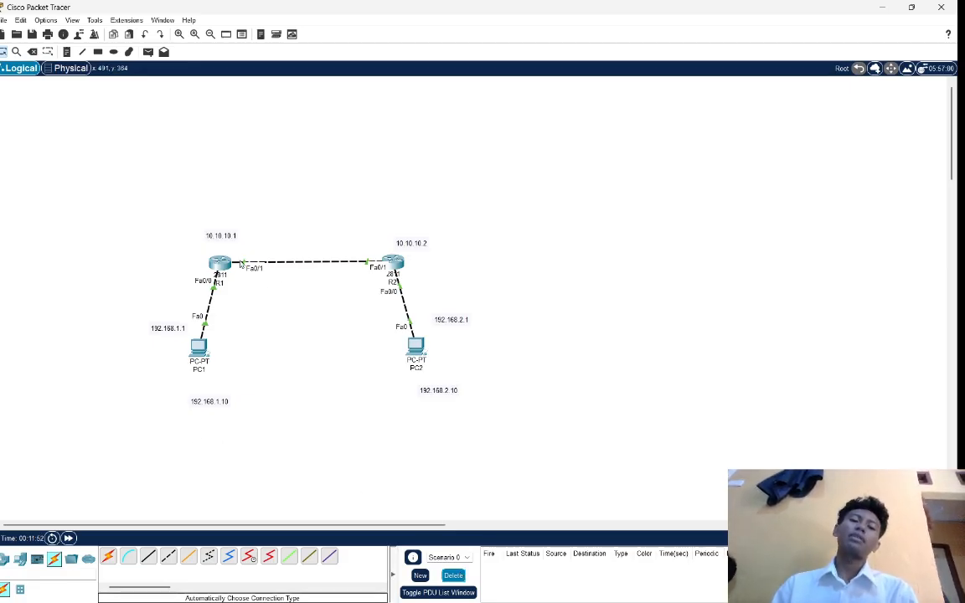
Open R1's command line and leave interface configuration mode with the ex command.
click(223, 265)
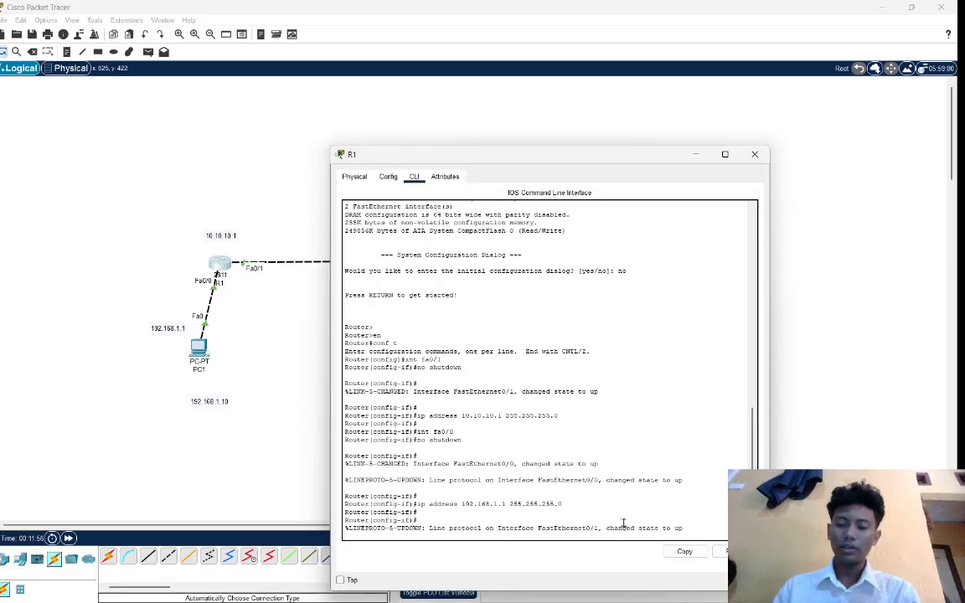
key(Return)
key(Return)
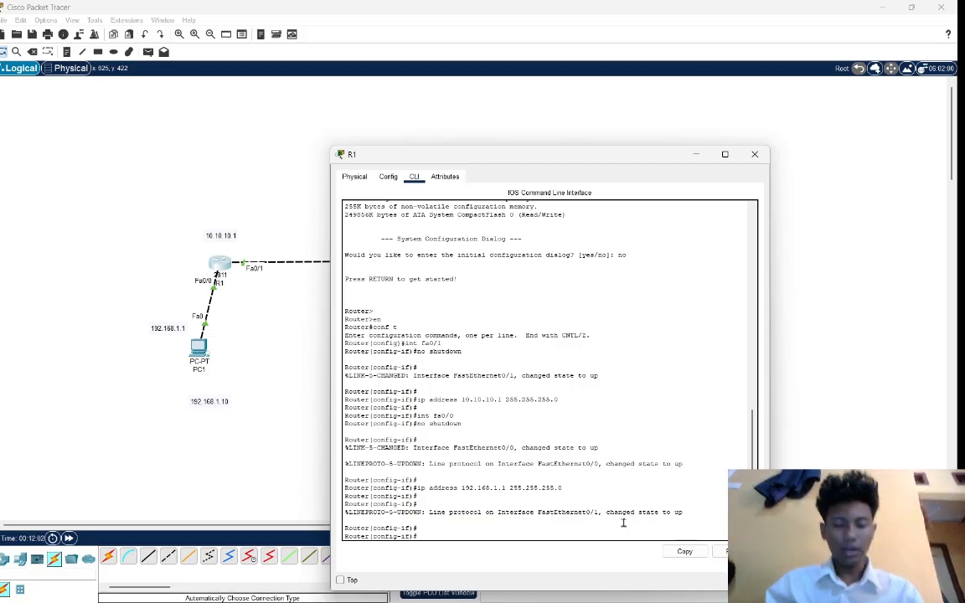
text(ex)
key(Return)
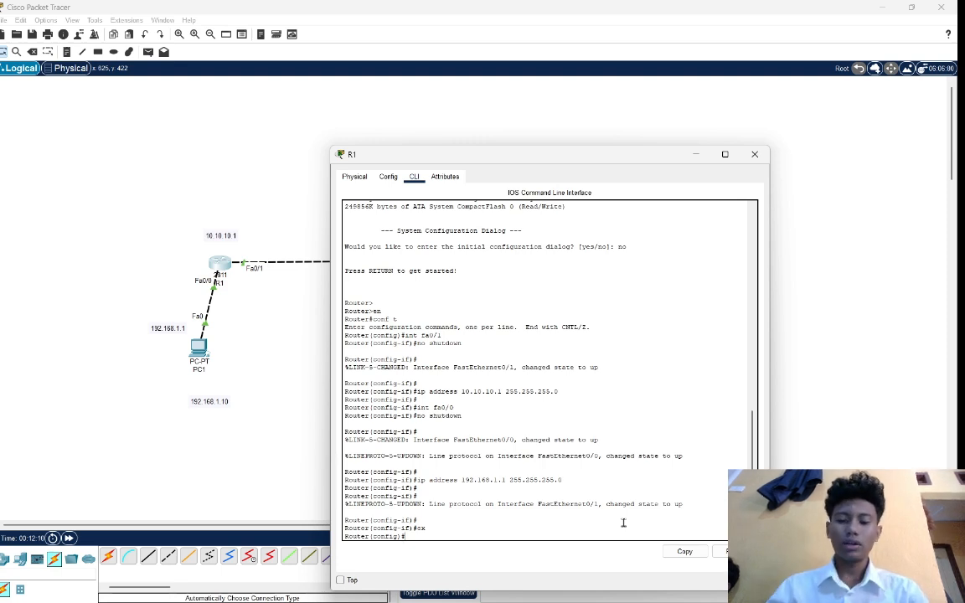
Enable EIGRP routing on R1 with autonomous system number 10, using router eigrp 10.
text(rou)
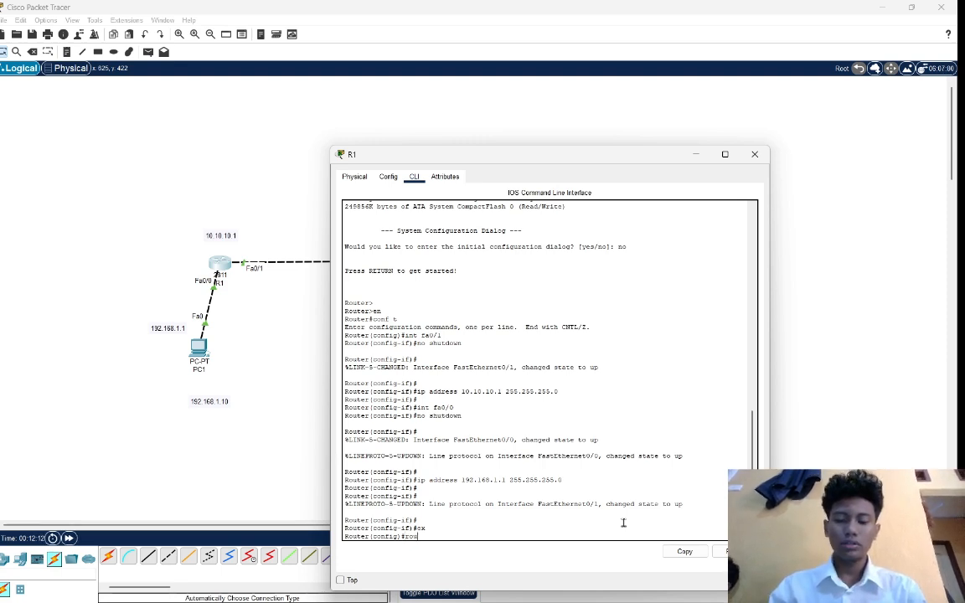
text(ter e)
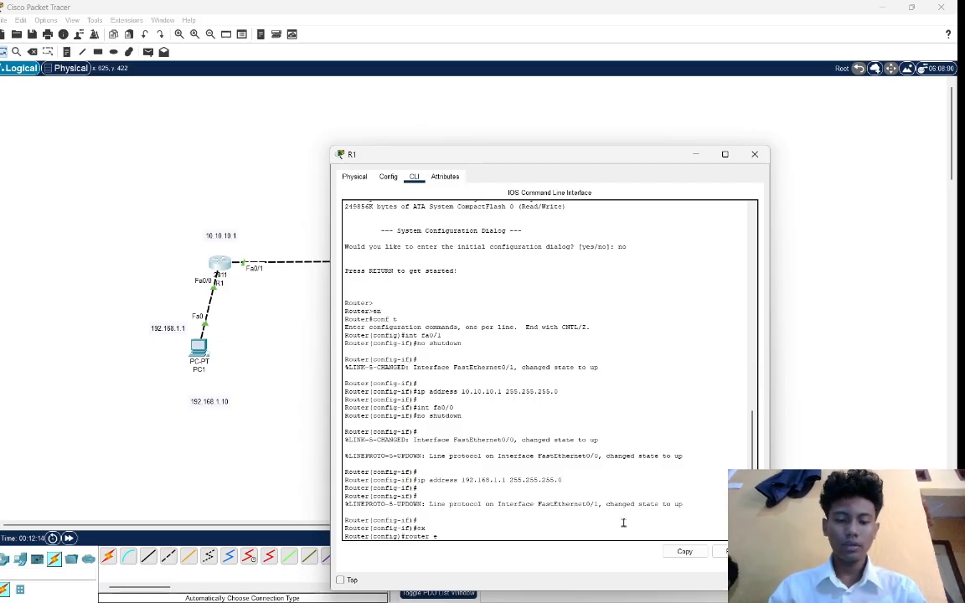
text(i)
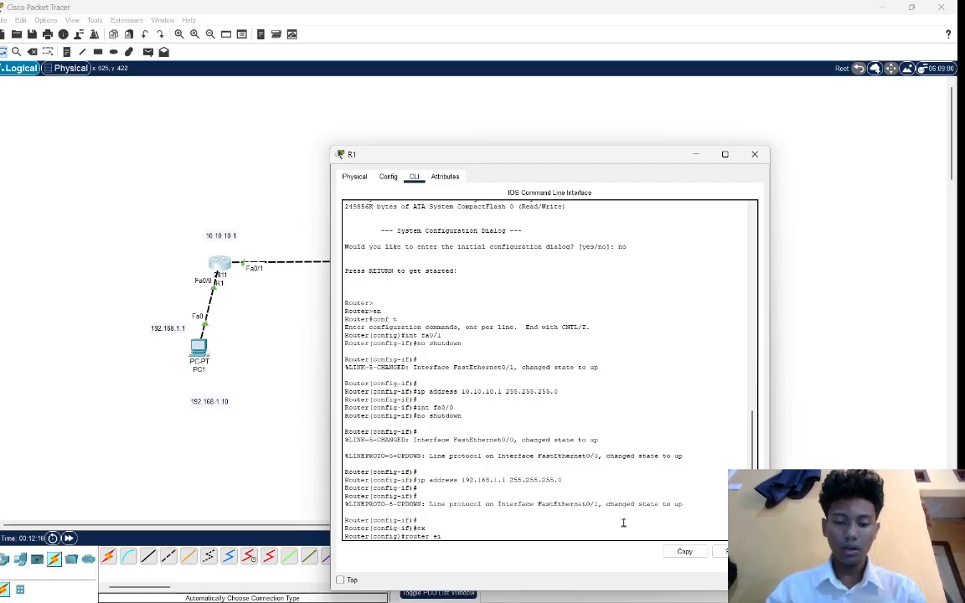
text(g)
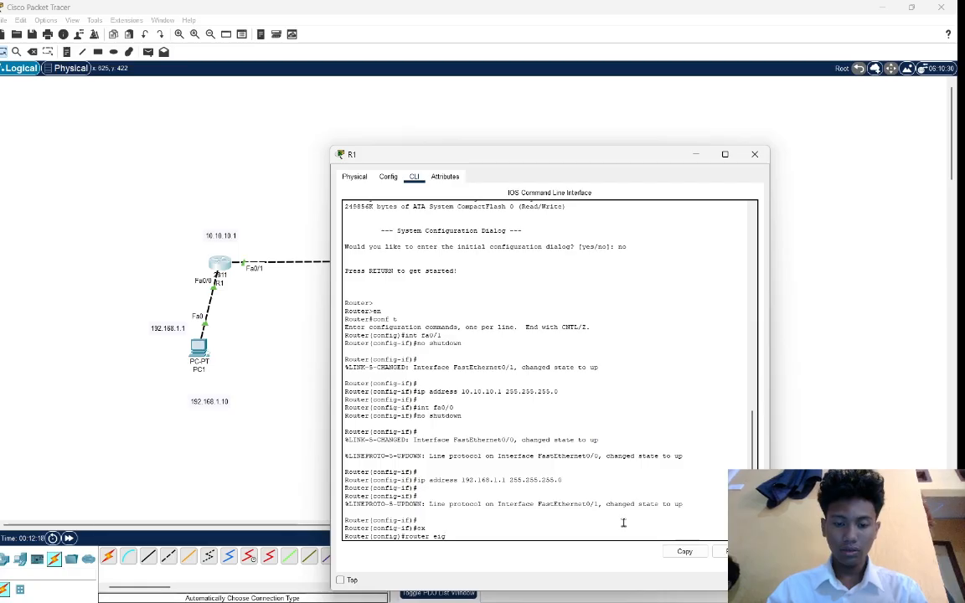
text(rp)
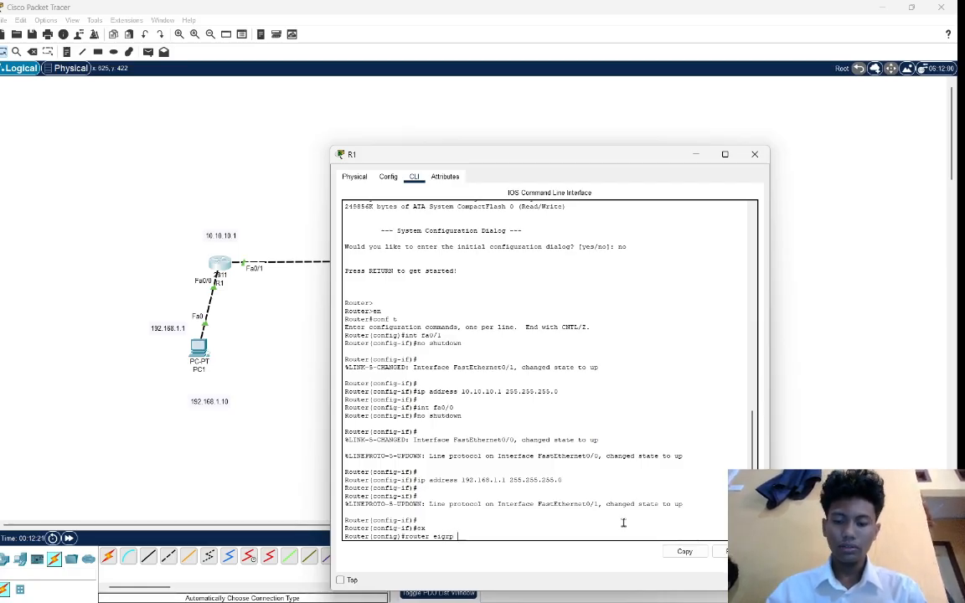
text( 10.10)
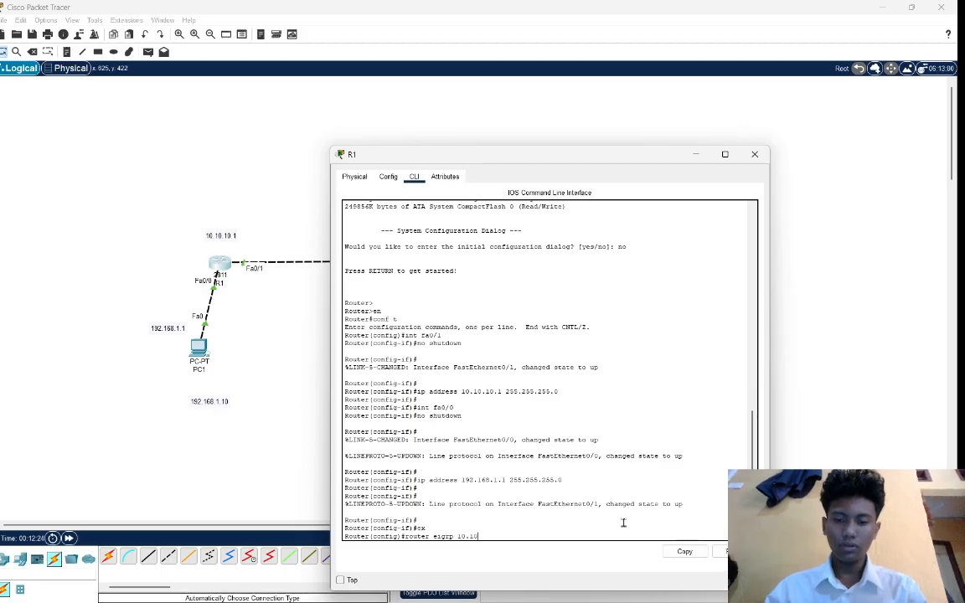
key(BackSpace)
key(BackSpace)
key(BackSpace)
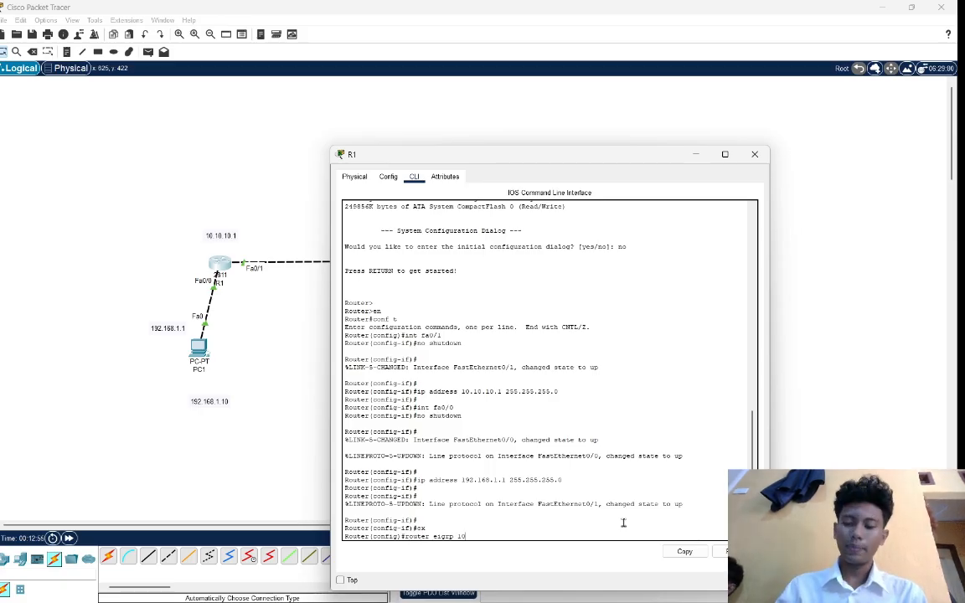
key(Return)
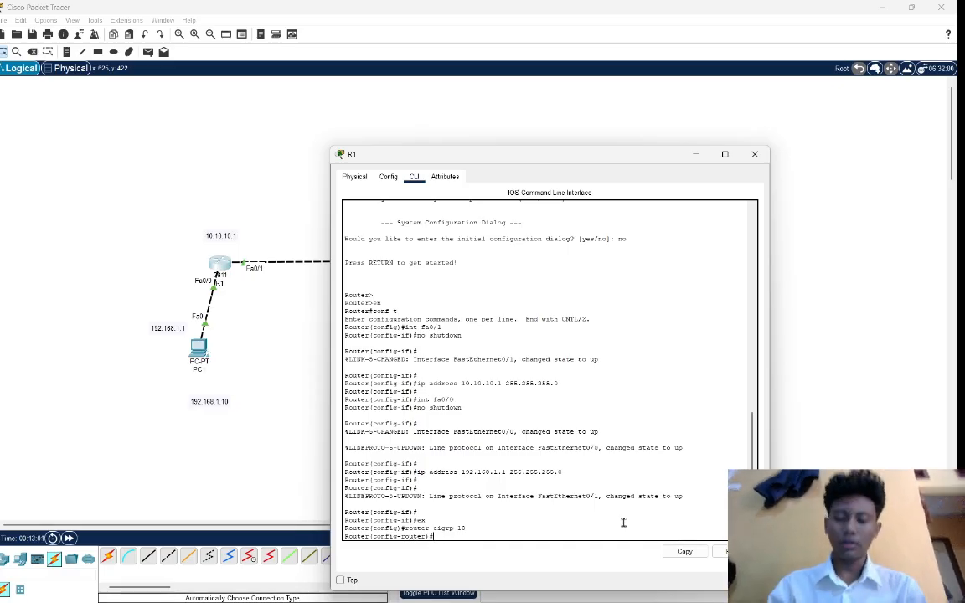
Advertise the router-to-router network 10.10.10.0 in R1's EIGRP process.
text(no)
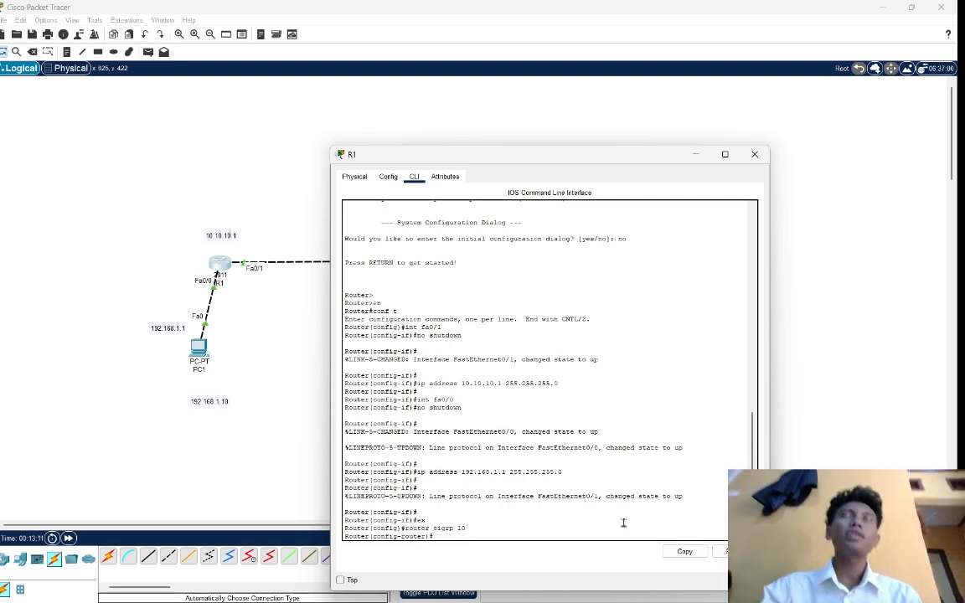
text(w)
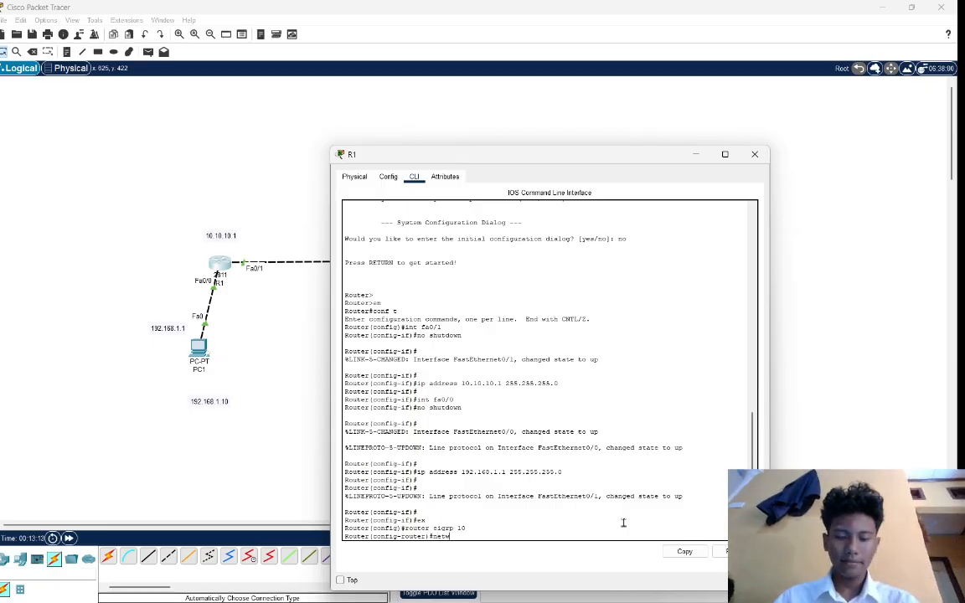
text(ork)
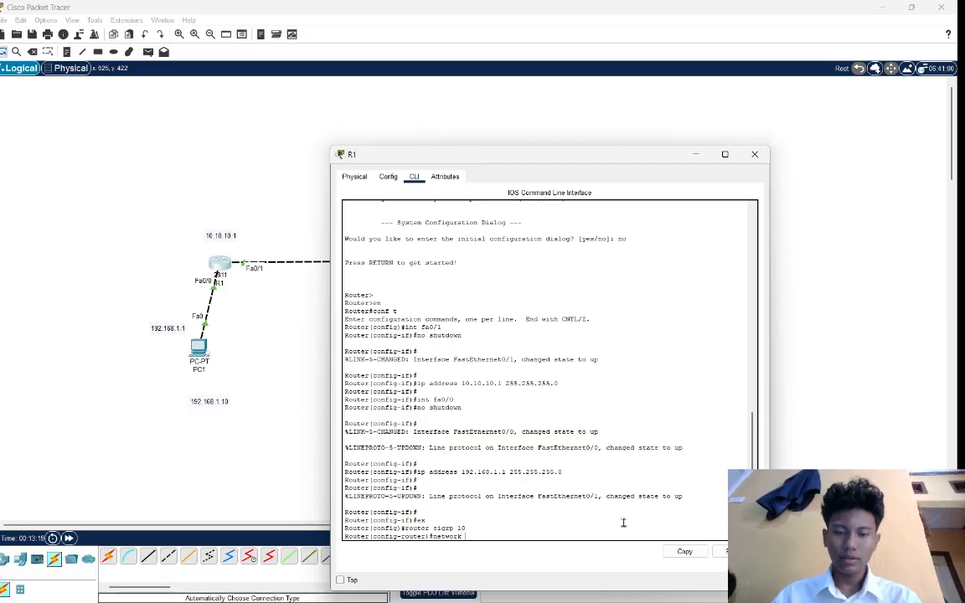
text( 10.10.10)
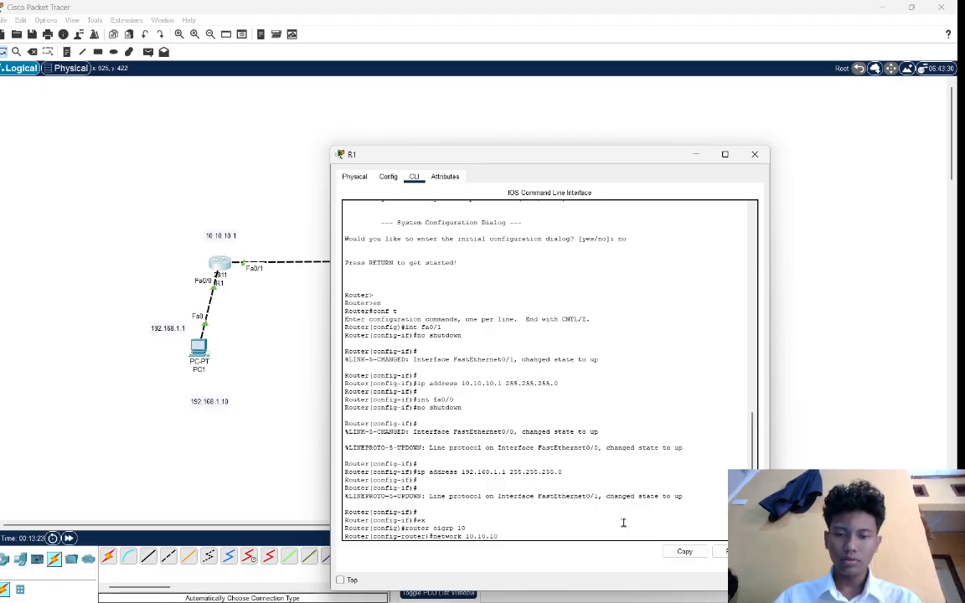
text(.)
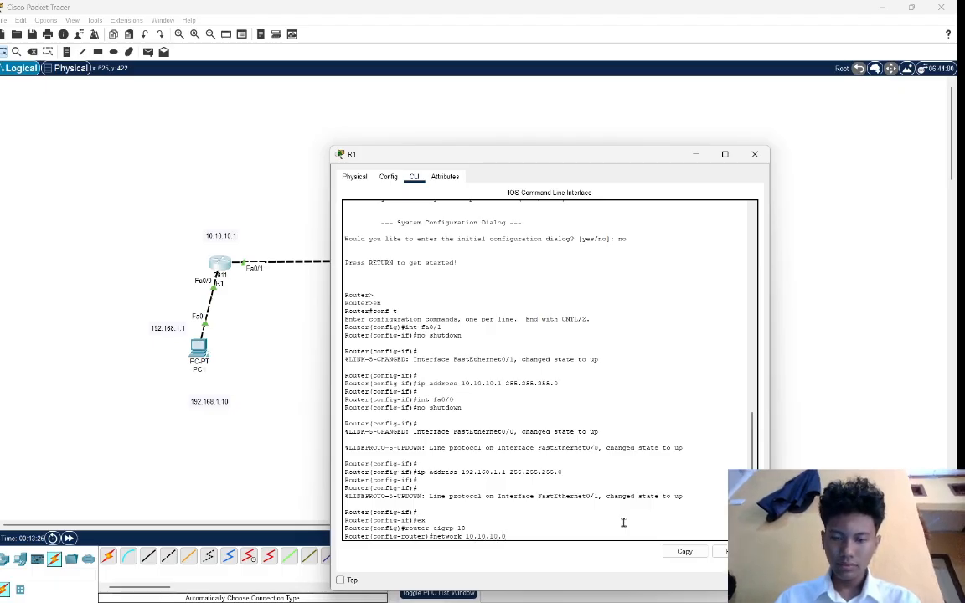
text(0)
key(Return)
Advertise PC1's network 192.168.1.0 in R1's EIGRP process and return to the topology.
text(network)
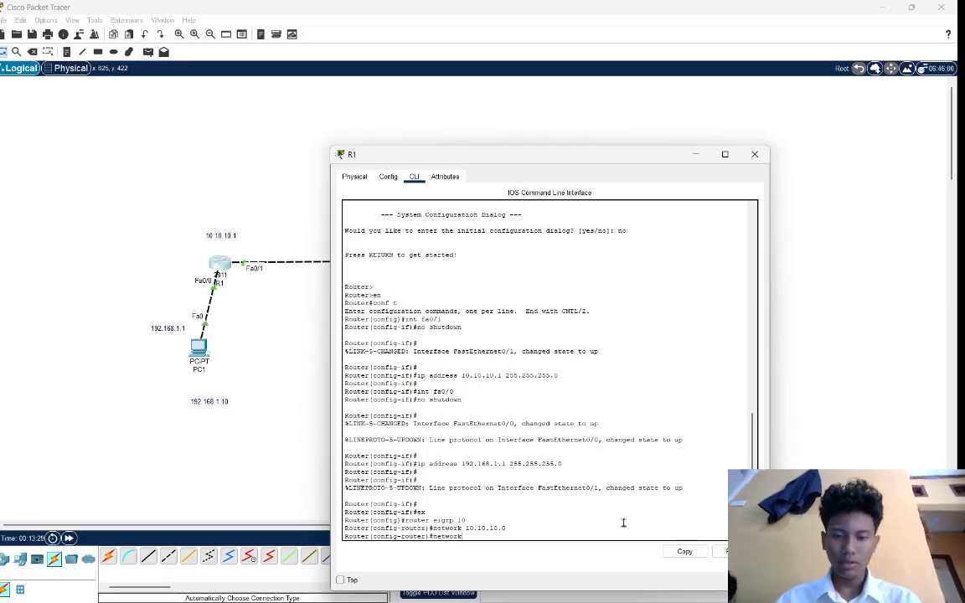
text( 192.168)
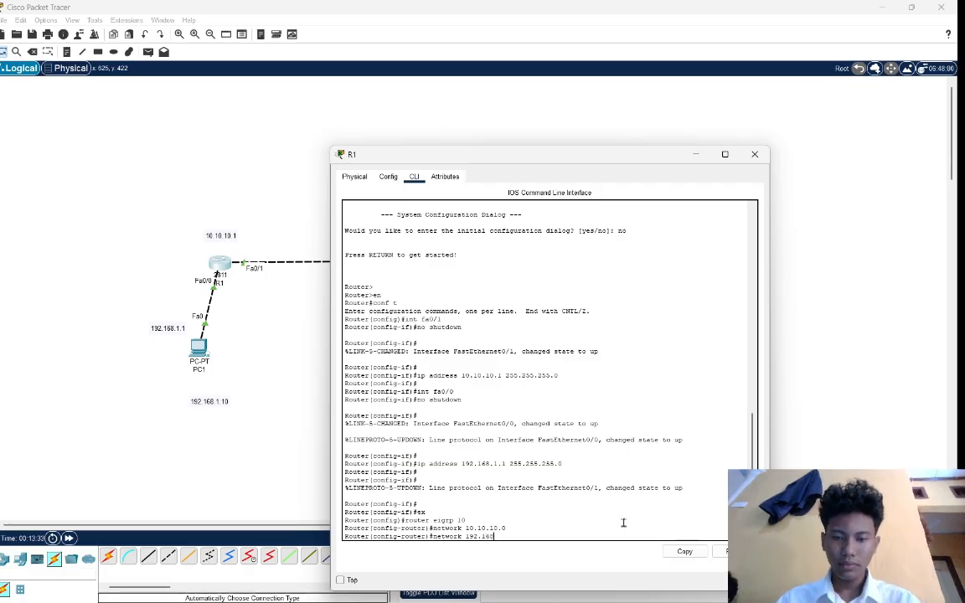
text(.1.)
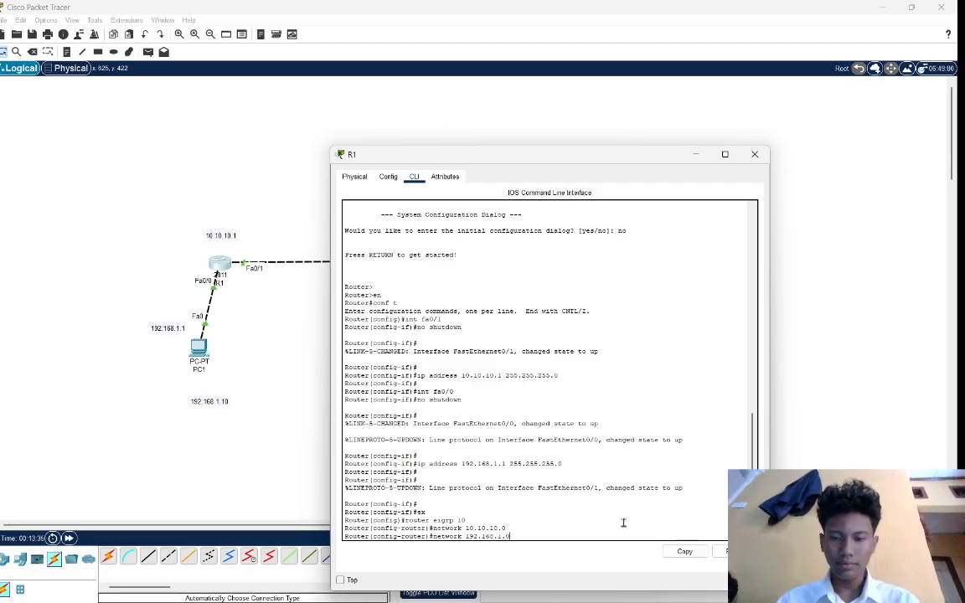
text(0)
key(Return)
key(Return)
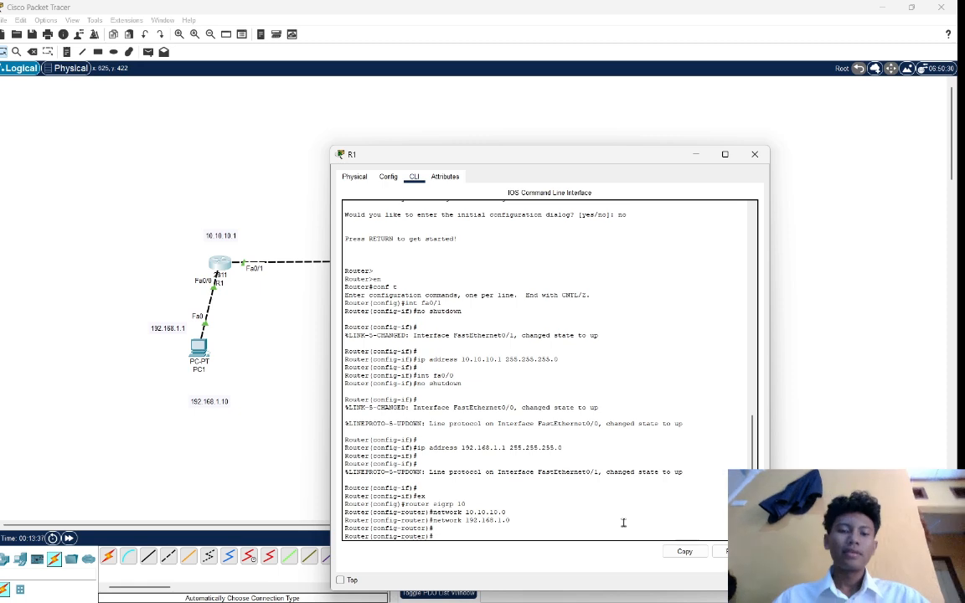
click(269, 308)
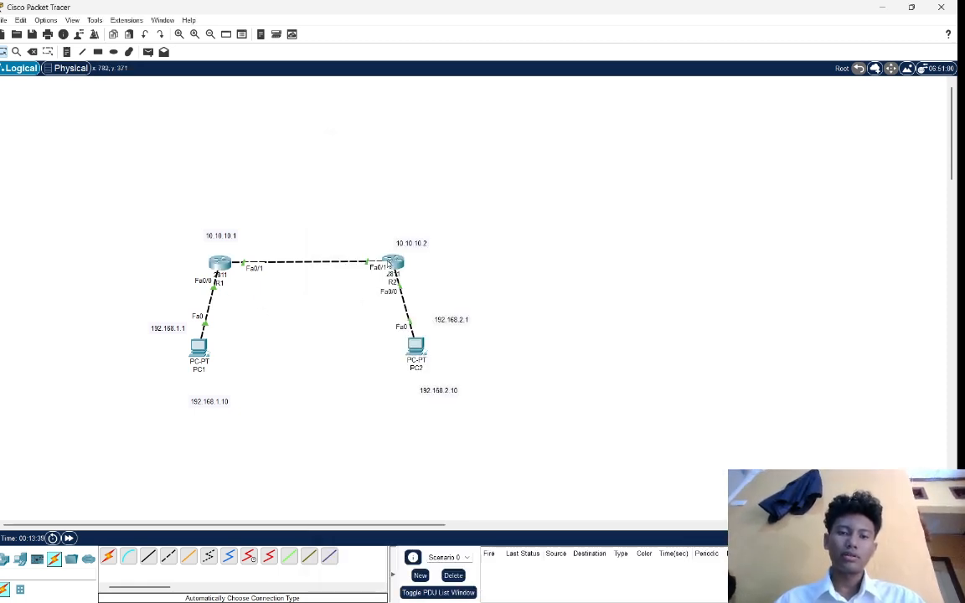
Leave interface configuration mode on R2 with ex and enable EIGRP routing with autonomous system number 10, using router eigrp 10.
click(392, 264)
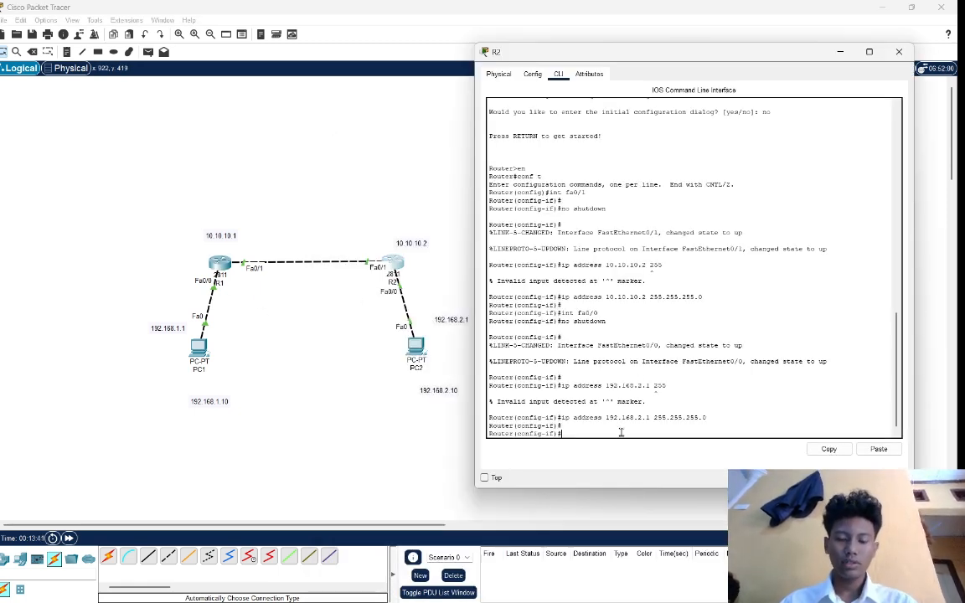
text(ex)
key(Return)
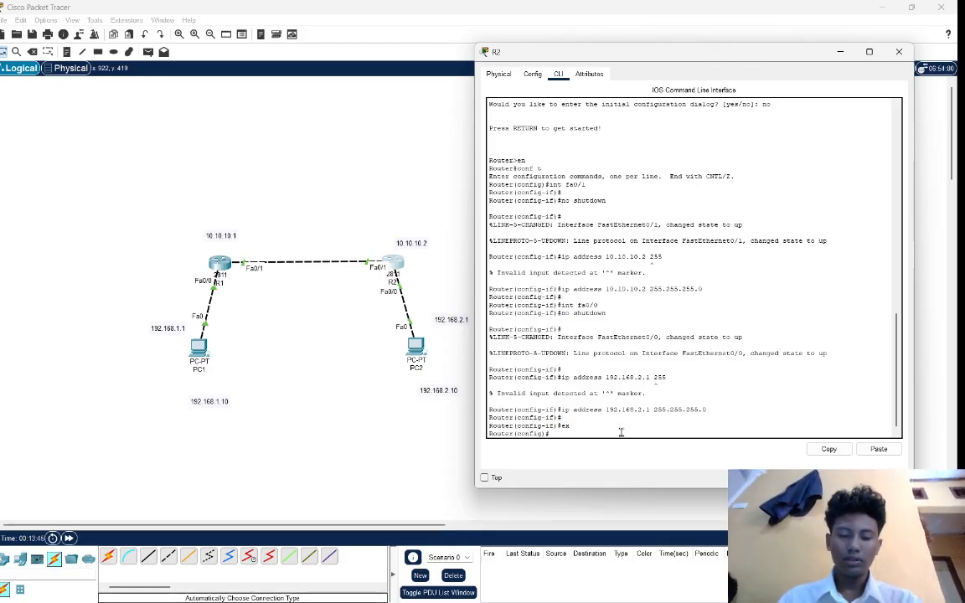
text(router )
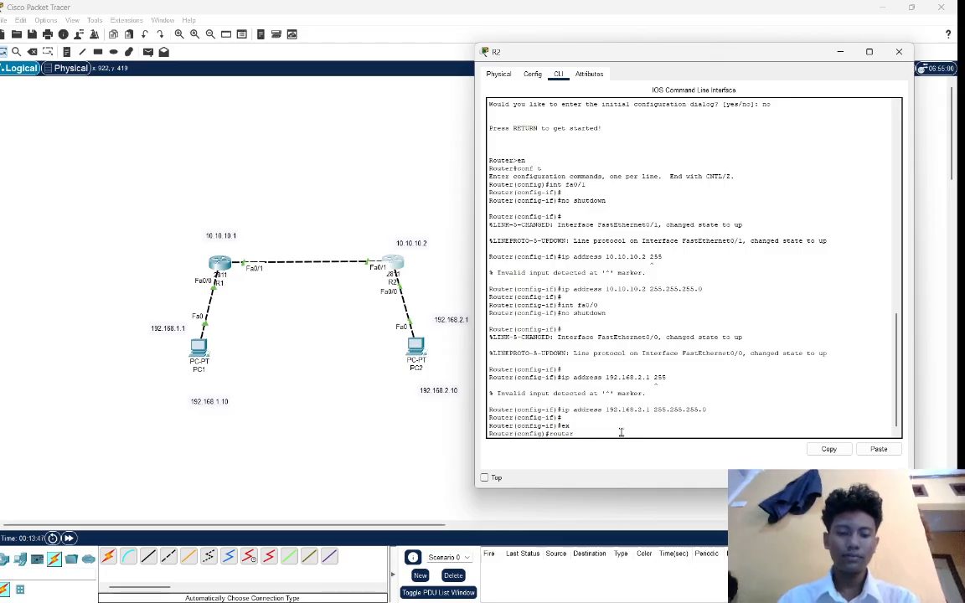
text(eig)
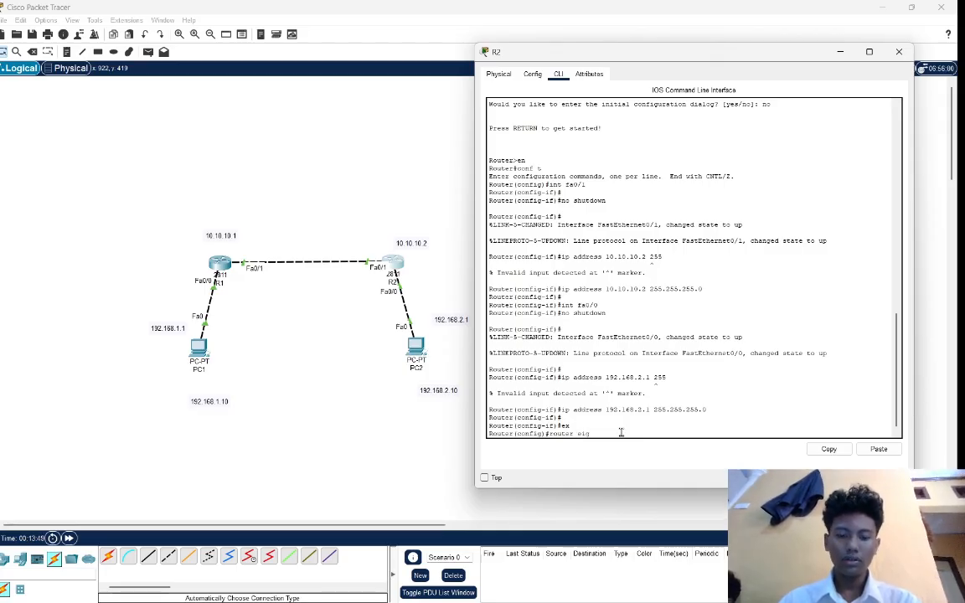
text(rp 1)
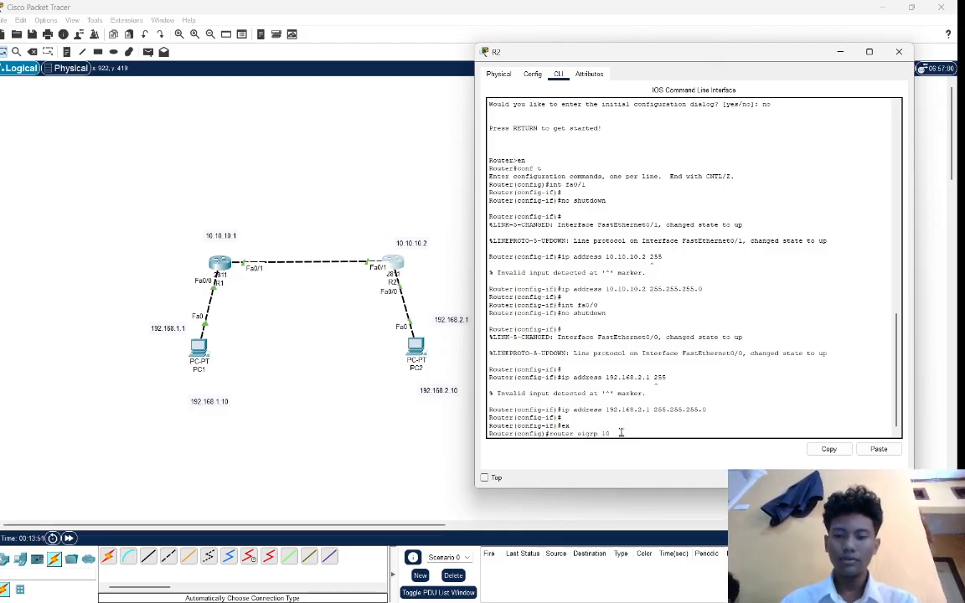
text(0)
key(Return)
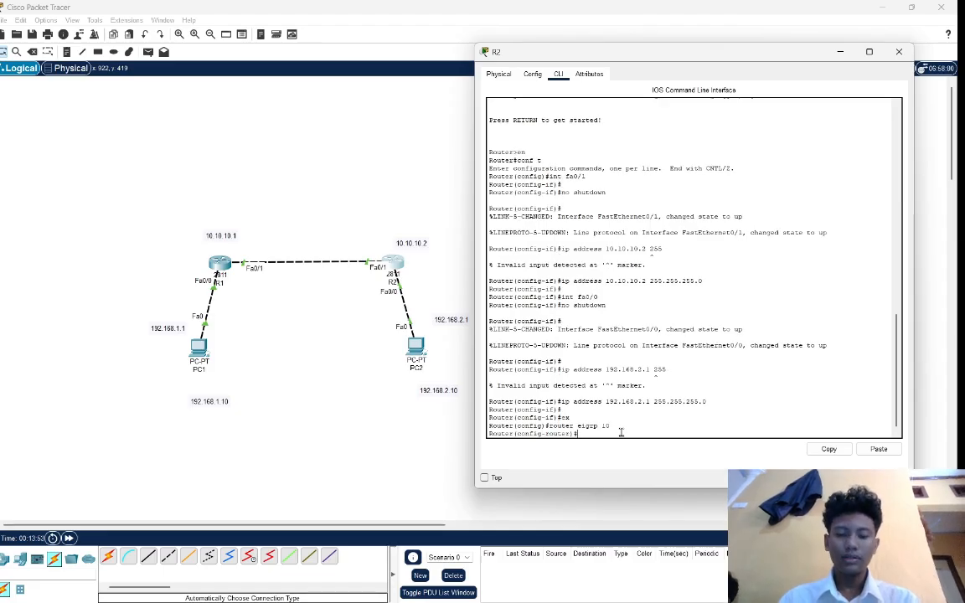
Advertise the router-to-router network 10.10.10.0 in R2's EIGRP process.
text(netwo)
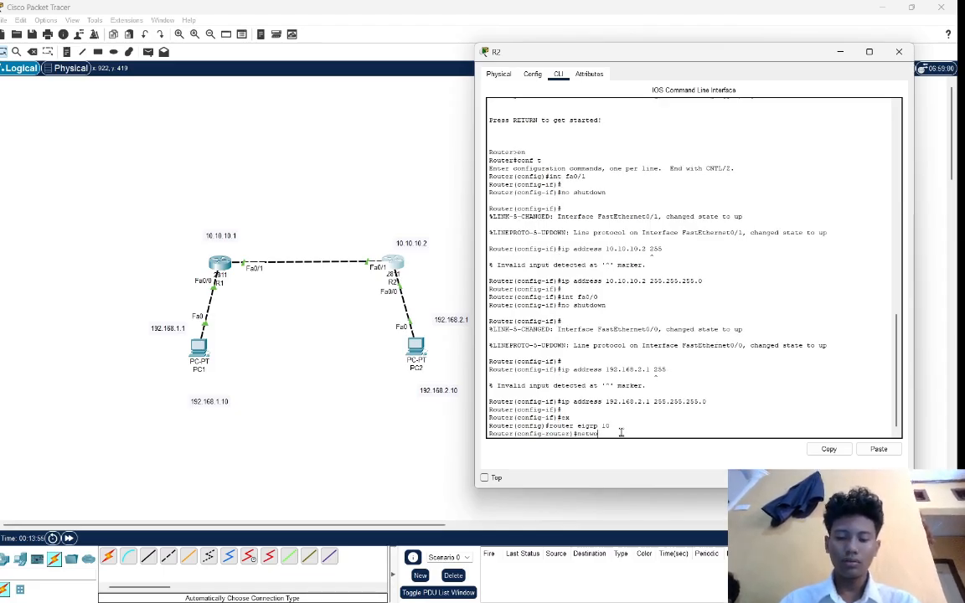
text(rk 10)
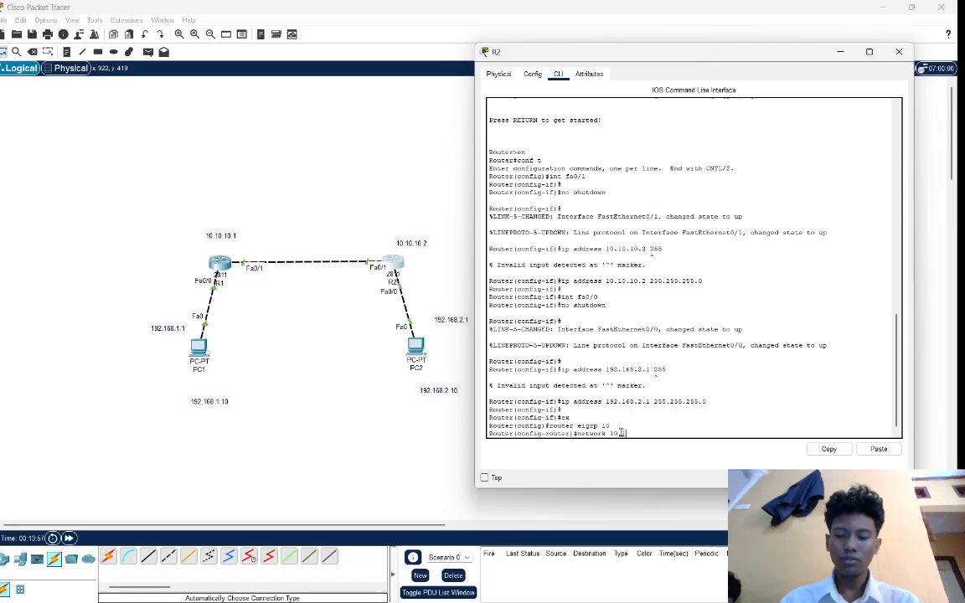
text(.10.10.0)
key(Return)
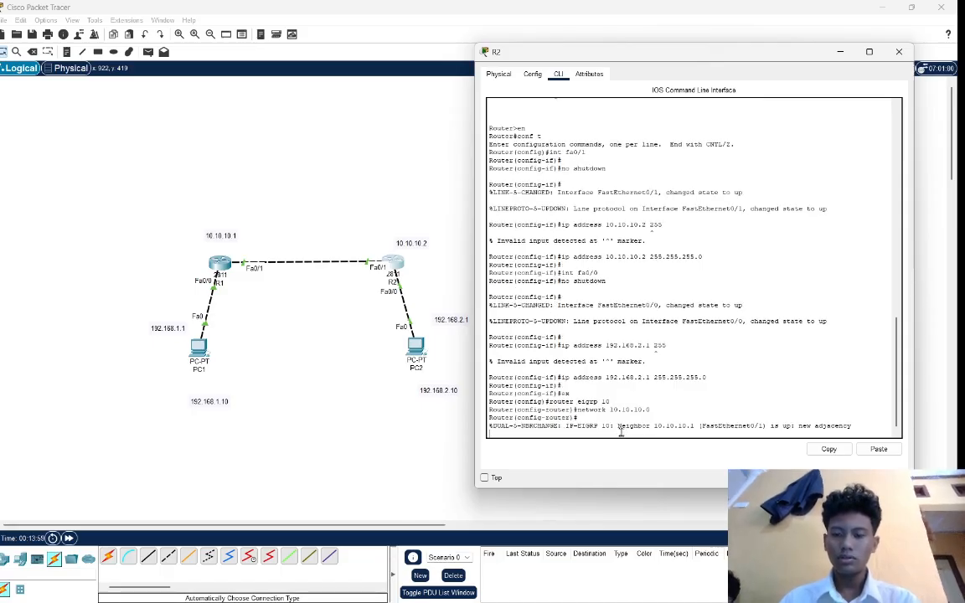
key(Return)
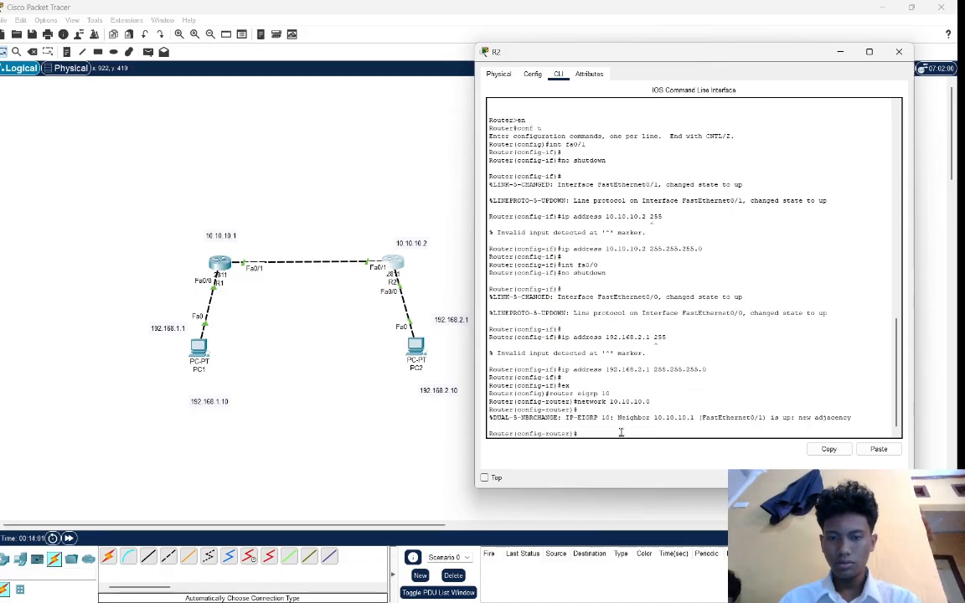
Advertise PC2's network 192.168.2.0 in R2's EIGRP process and return to the topology.
text(er)#network)
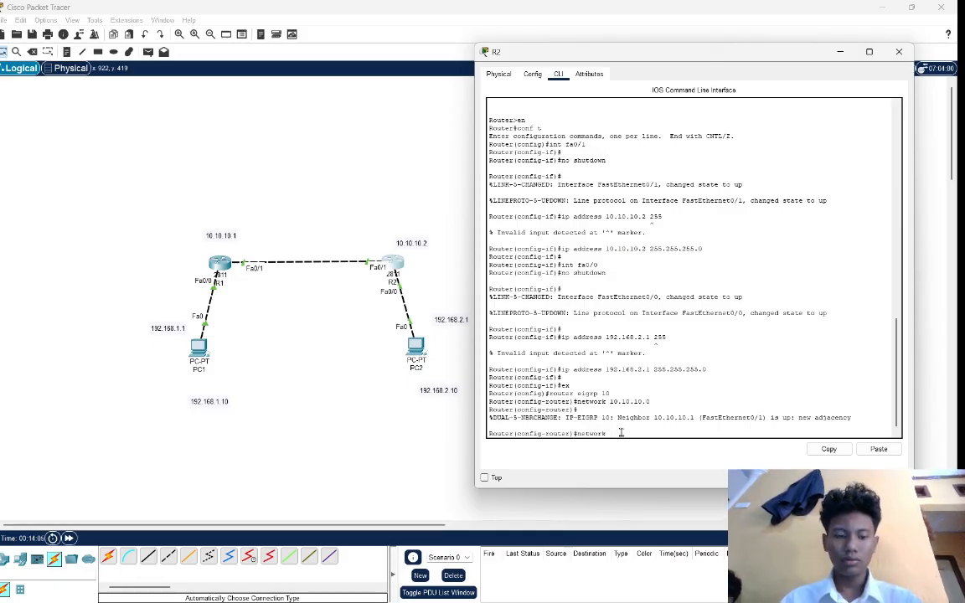
text( 192.1)
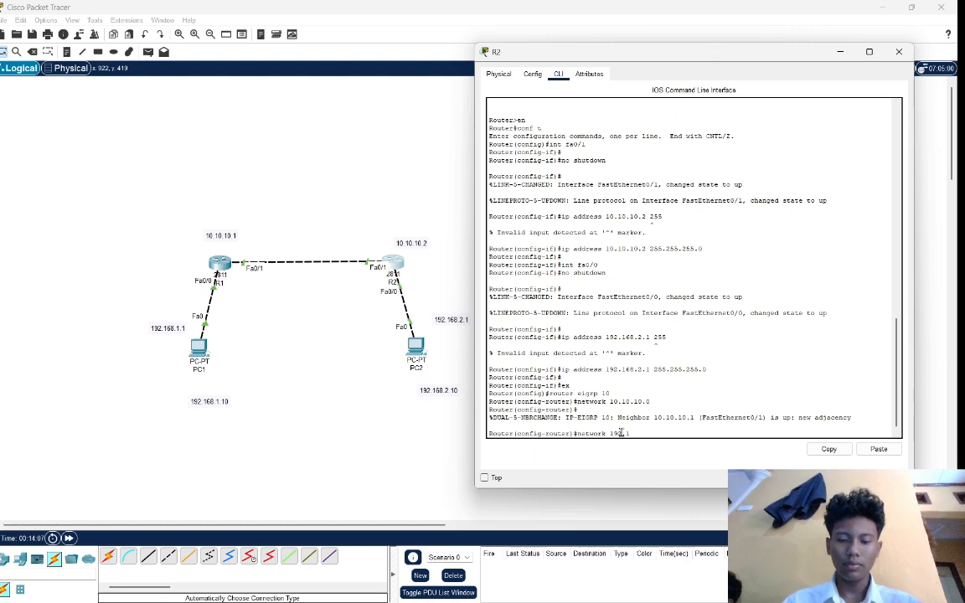
text(68)
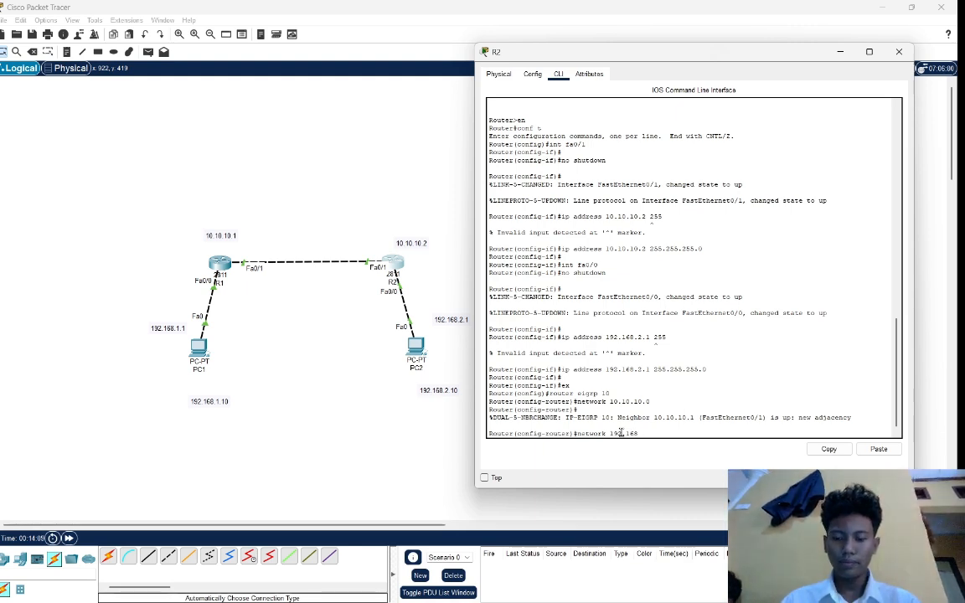
text(.2.0)
key(Return)
key(Return)
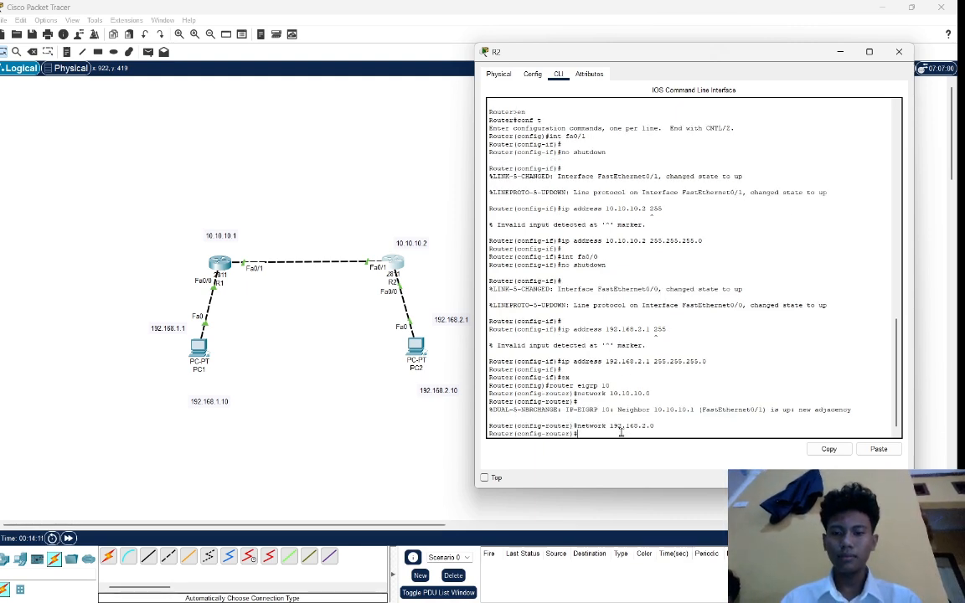
click(373, 401)
Test connectivity from PC1's Command Prompt by pinging PC2 at 192.168.2.10, and return to the topology.
click(201, 349)
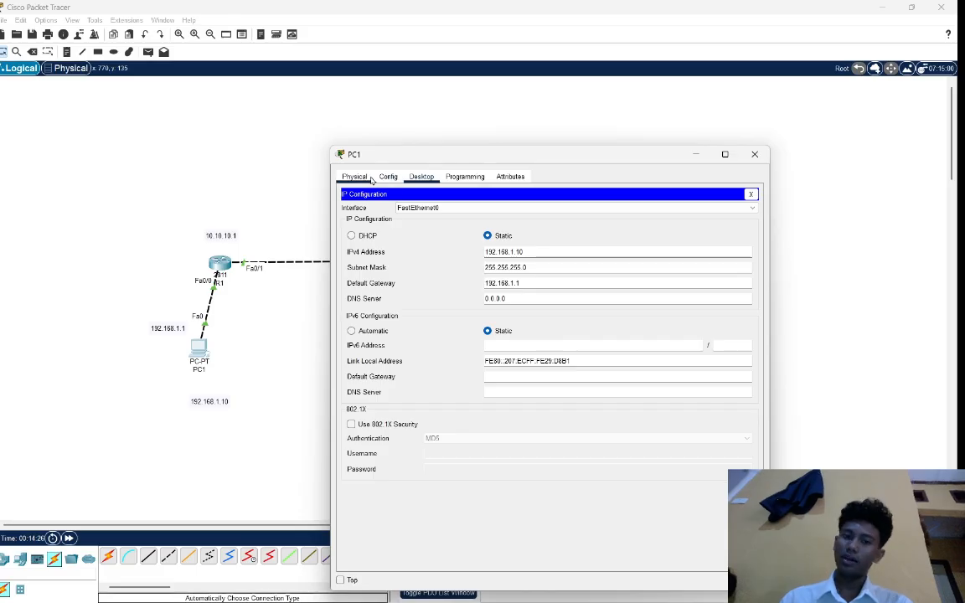
click(357, 177)
click(421, 177)
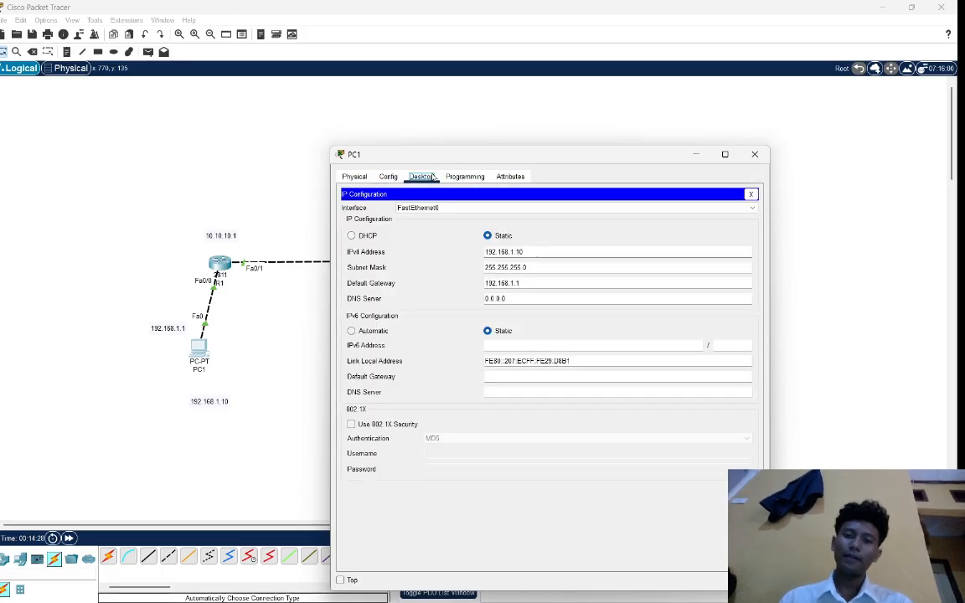
click(751, 194)
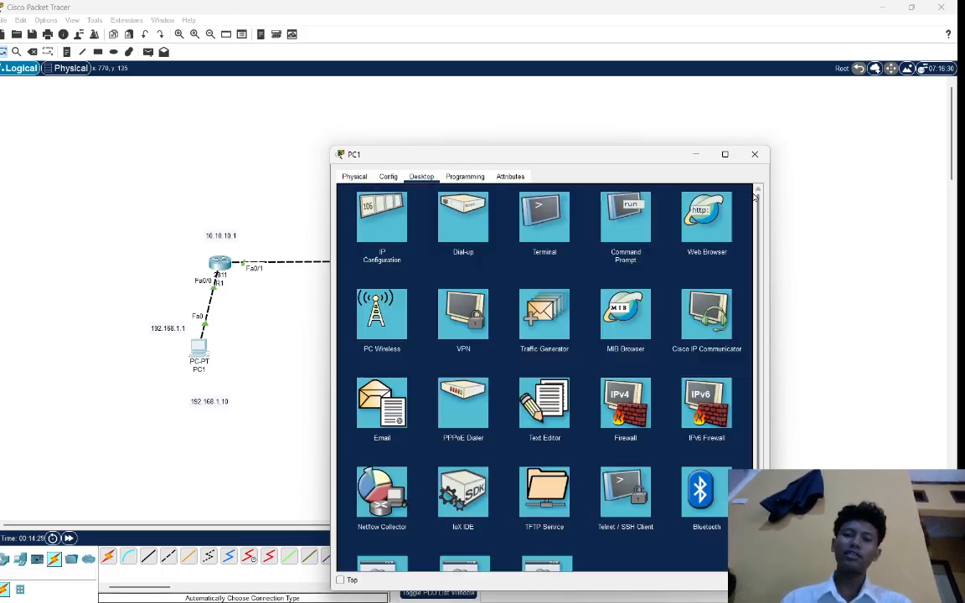
click(635, 218)
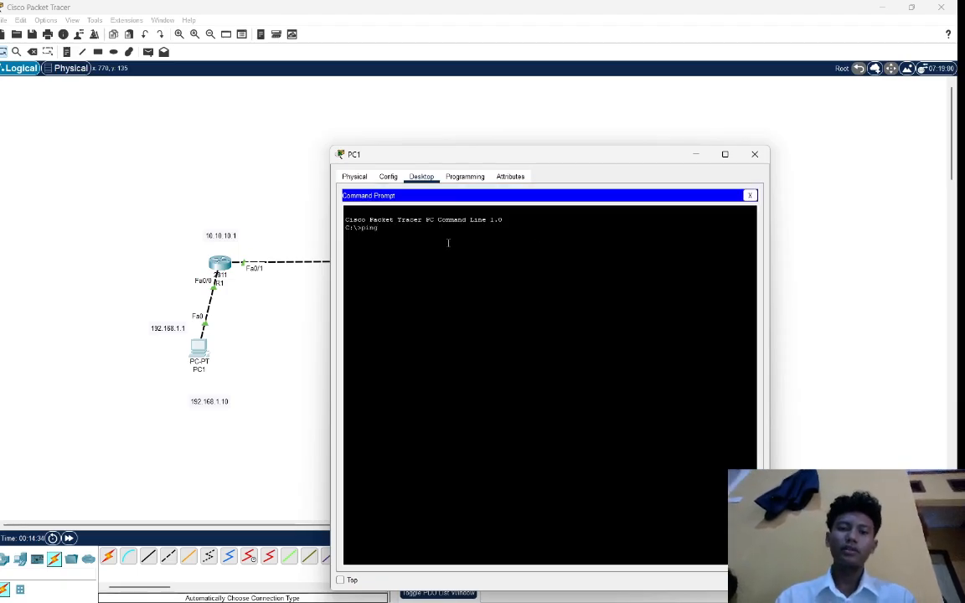
text(ping 192.1)
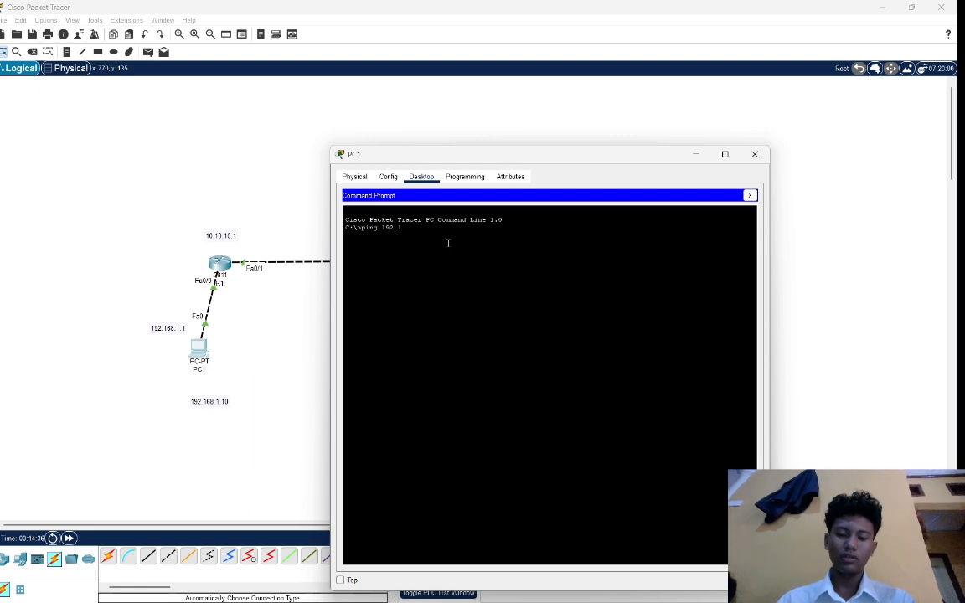
text(68.2.)
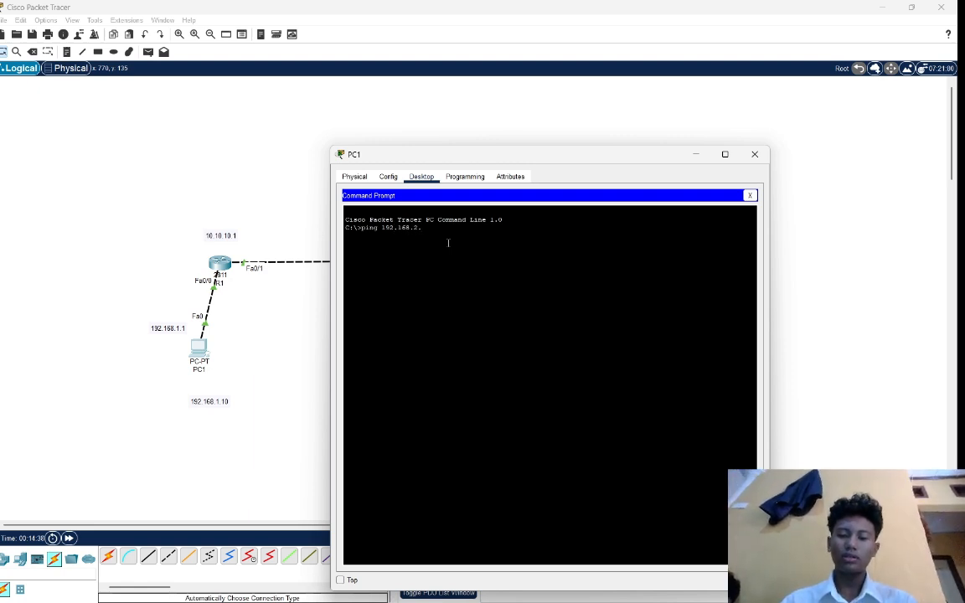
text(10)
key(Return)
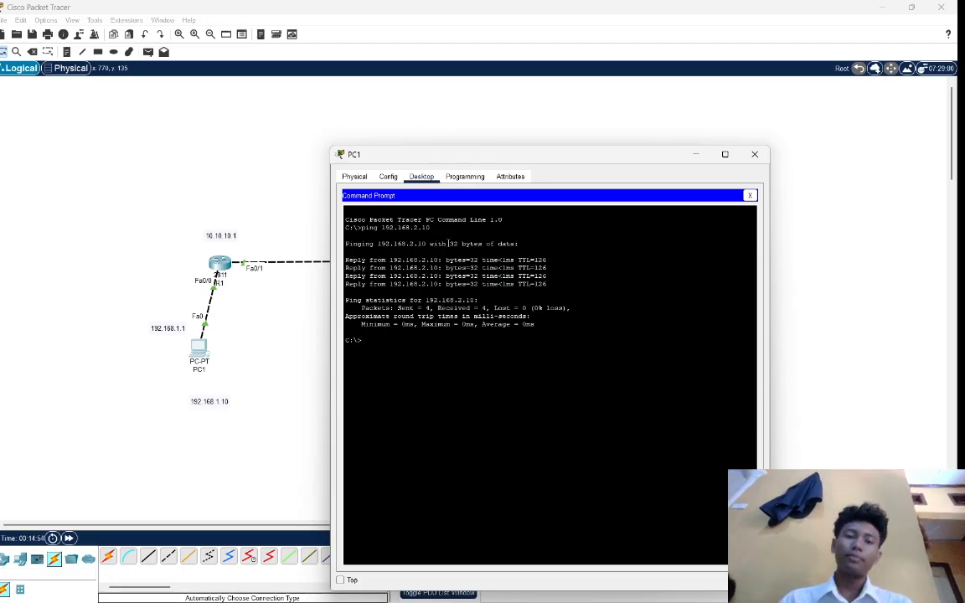
click(221, 152)
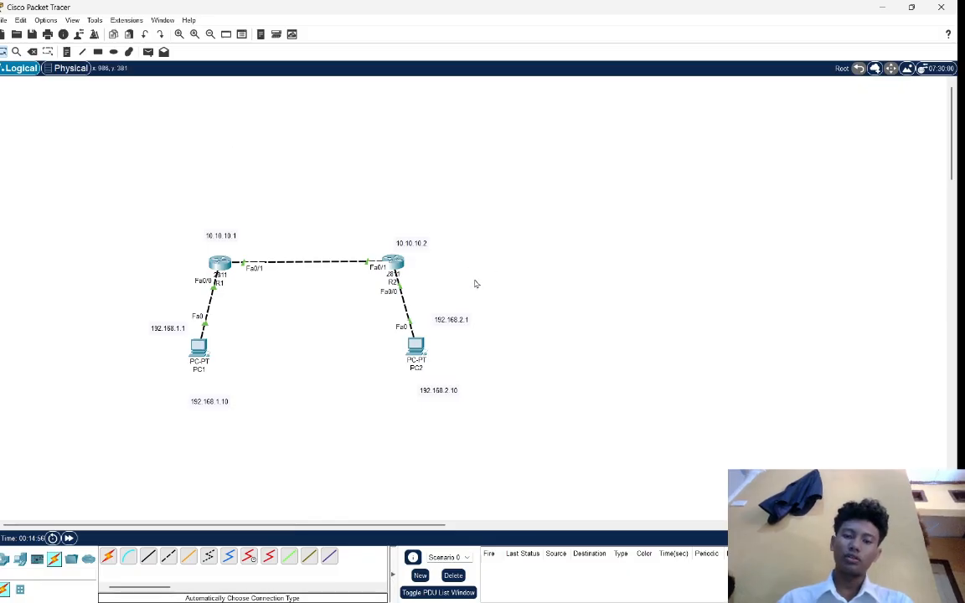
Test connectivity from PC2's Command Prompt by pinging PC1 at 192.168.1.10, and return to the topology.
click(415, 344)
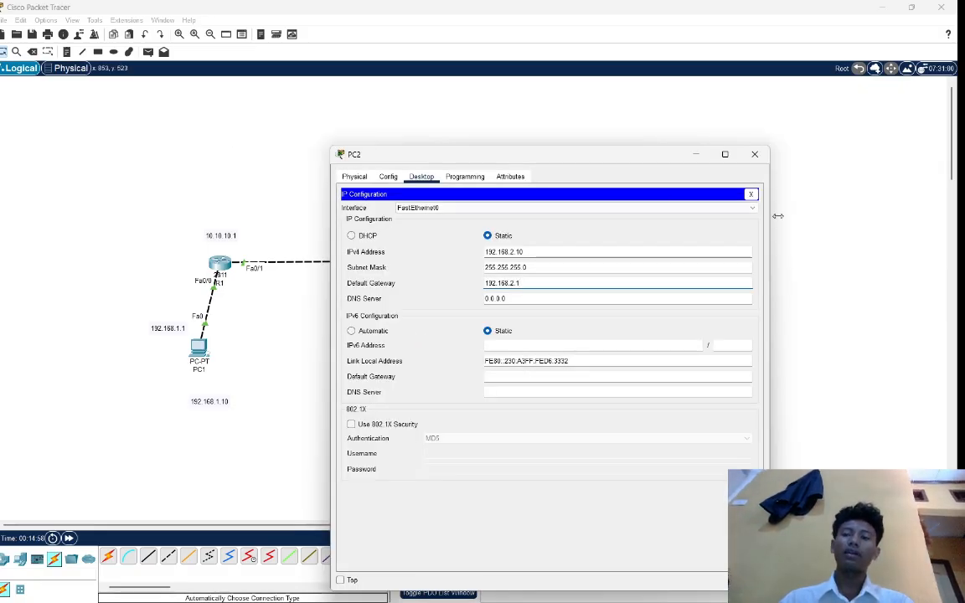
click(750, 194)
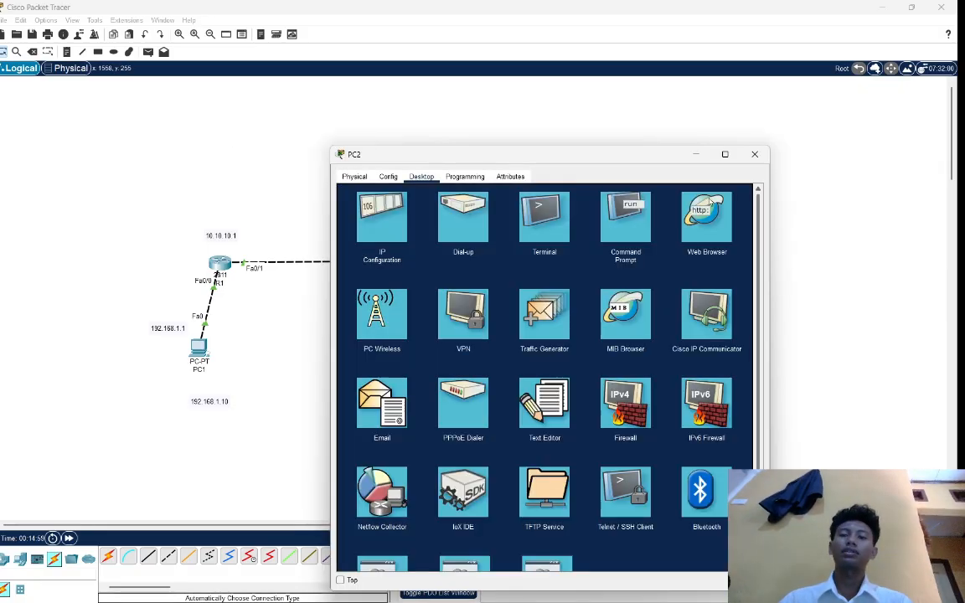
click(628, 211)
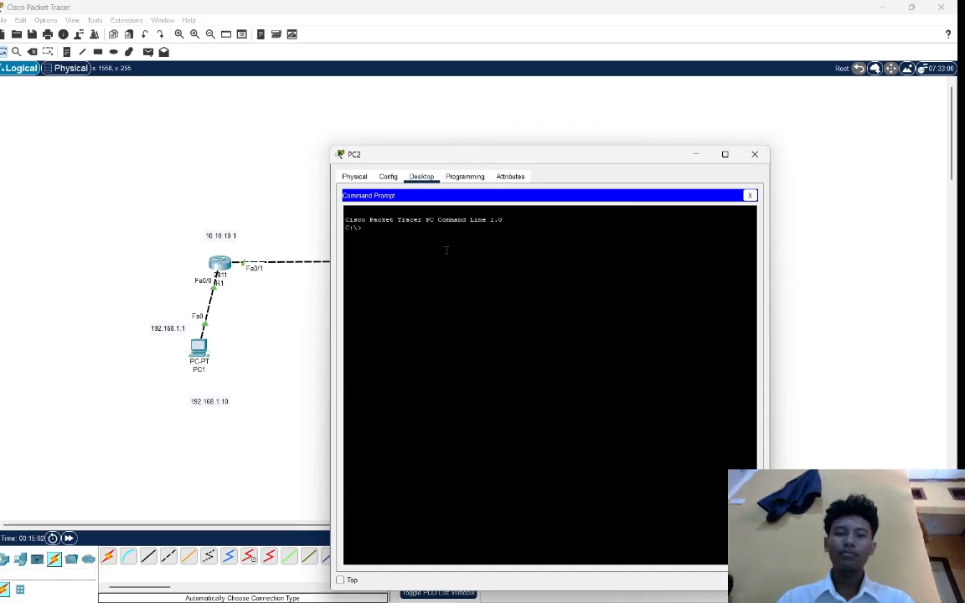
text(ping )
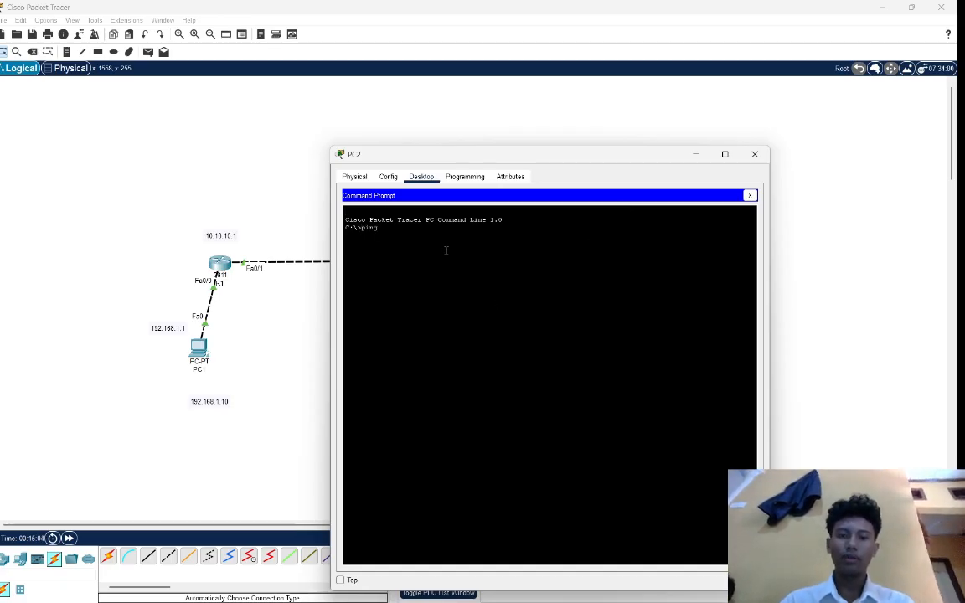
text(192.1)
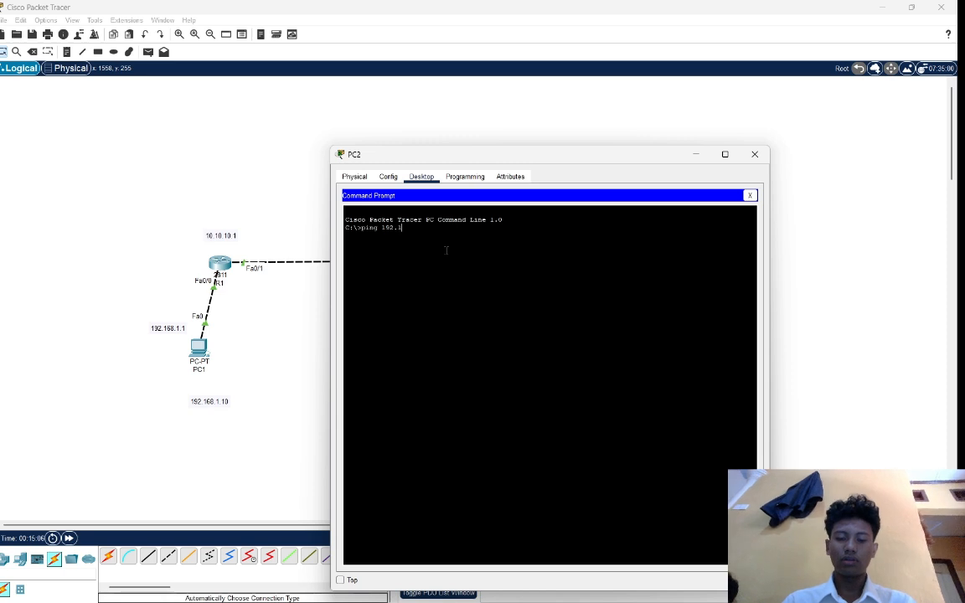
text(68.)
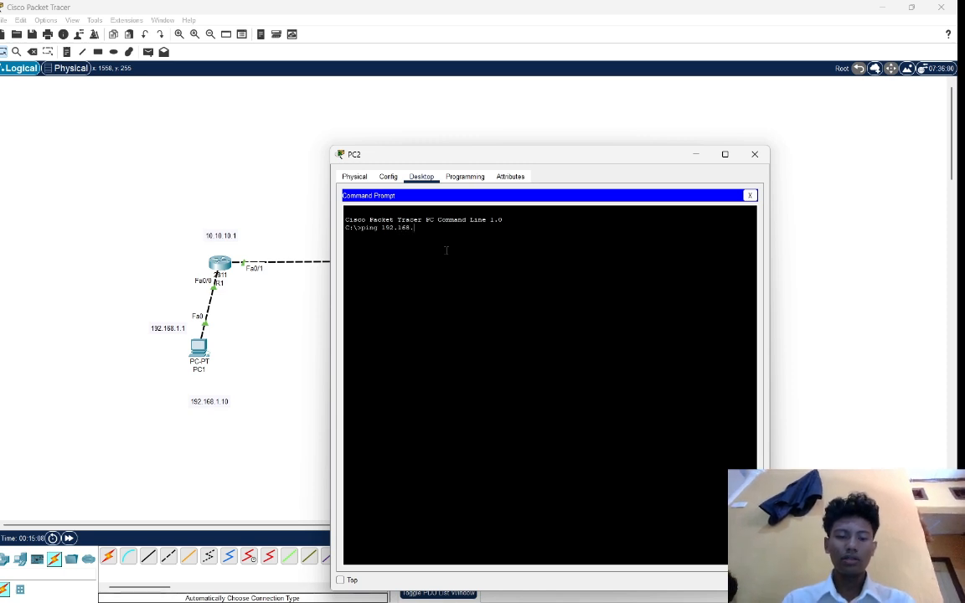
text(1.10)
key(Return)
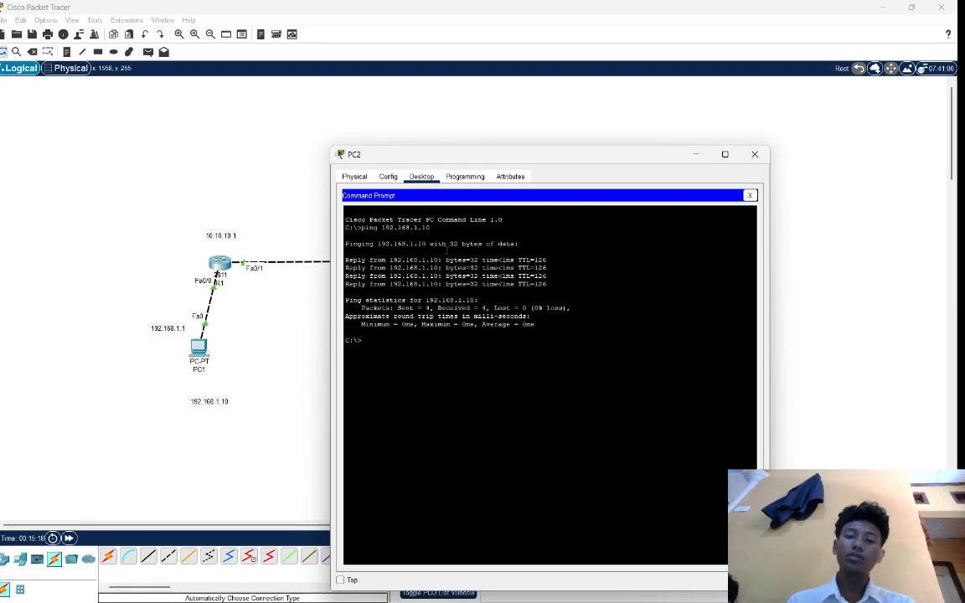
click(196, 163)
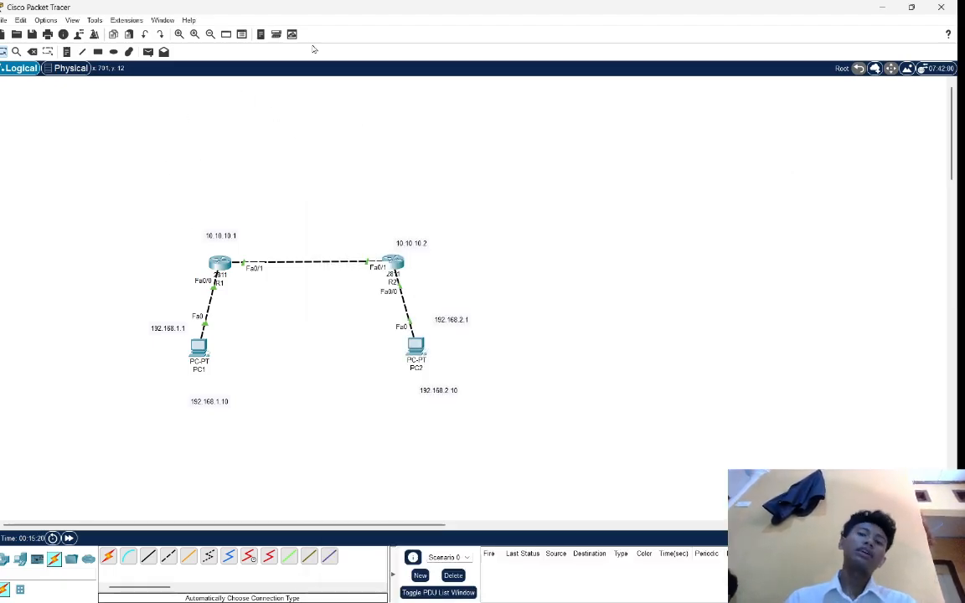
Review the finished topology, highlighting PC1, PC2, R1 and R2 in turn together with their IP address labels.
drag(145, 289, 264, 433)
drag(364, 315, 524, 419)
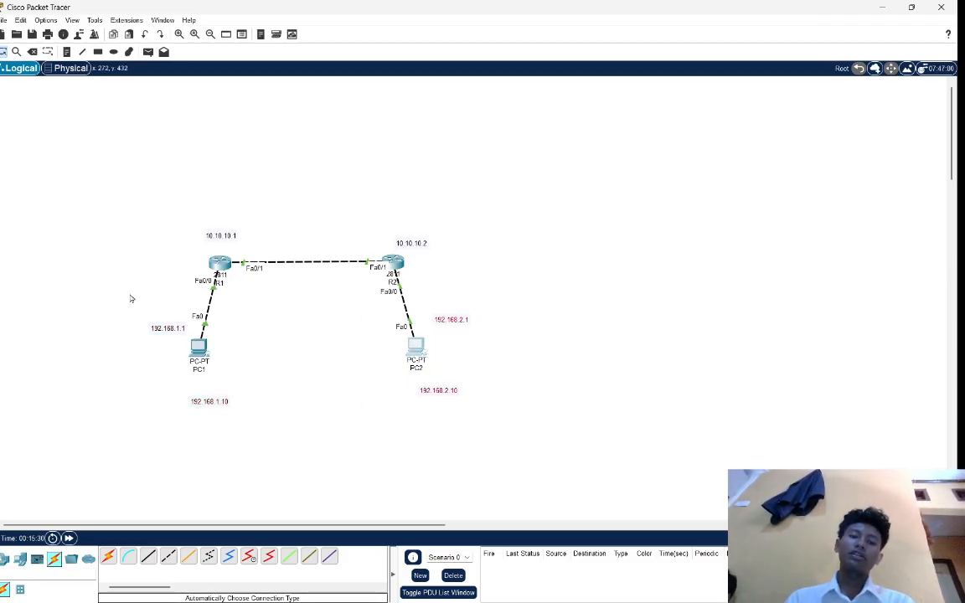
drag(129, 293, 296, 426)
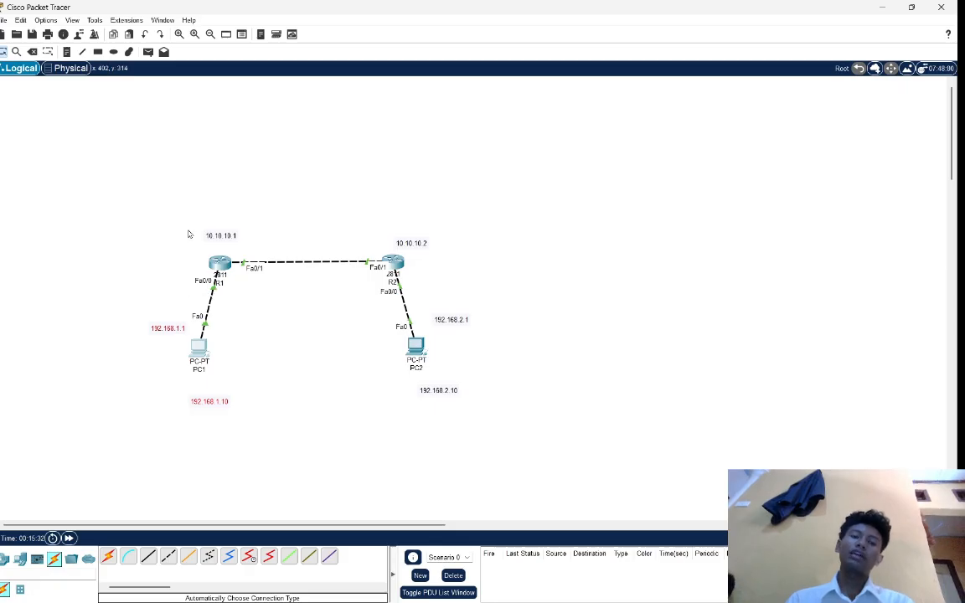
drag(164, 206, 247, 277)
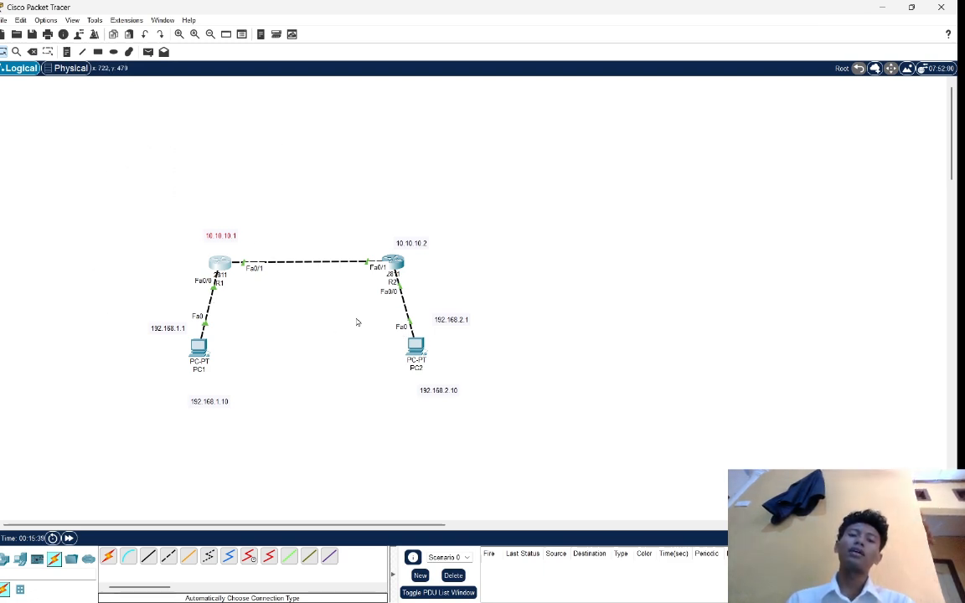
drag(358, 321, 591, 390)
drag(157, 197, 285, 314)
drag(154, 311, 261, 413)
drag(177, 222, 270, 306)
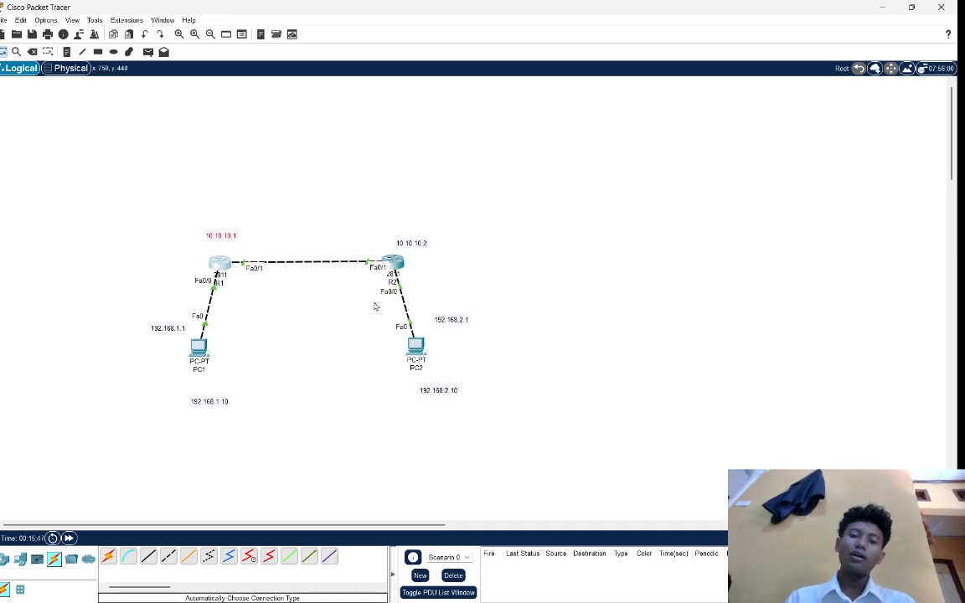
drag(373, 302, 529, 396)
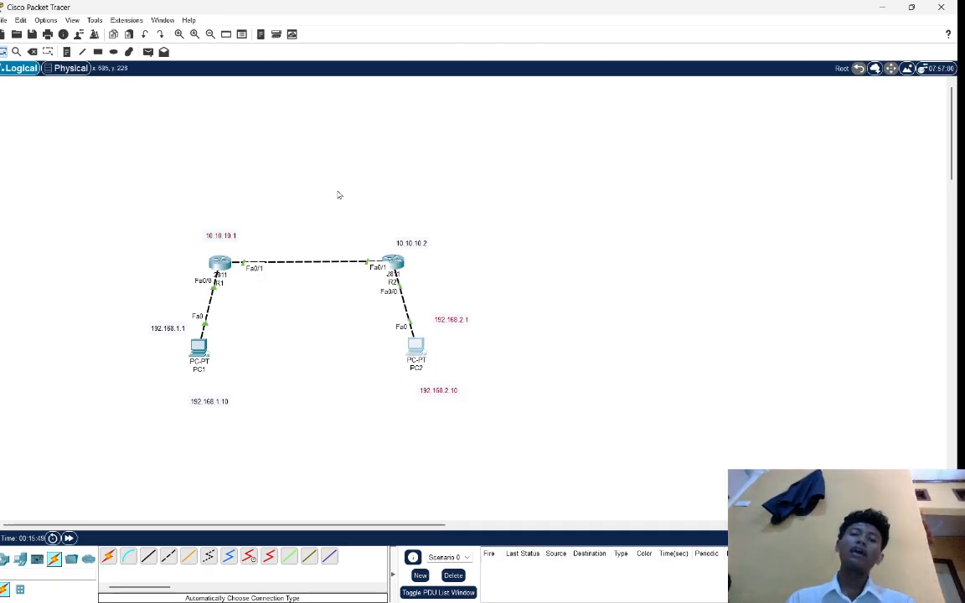
drag(350, 203, 453, 299)
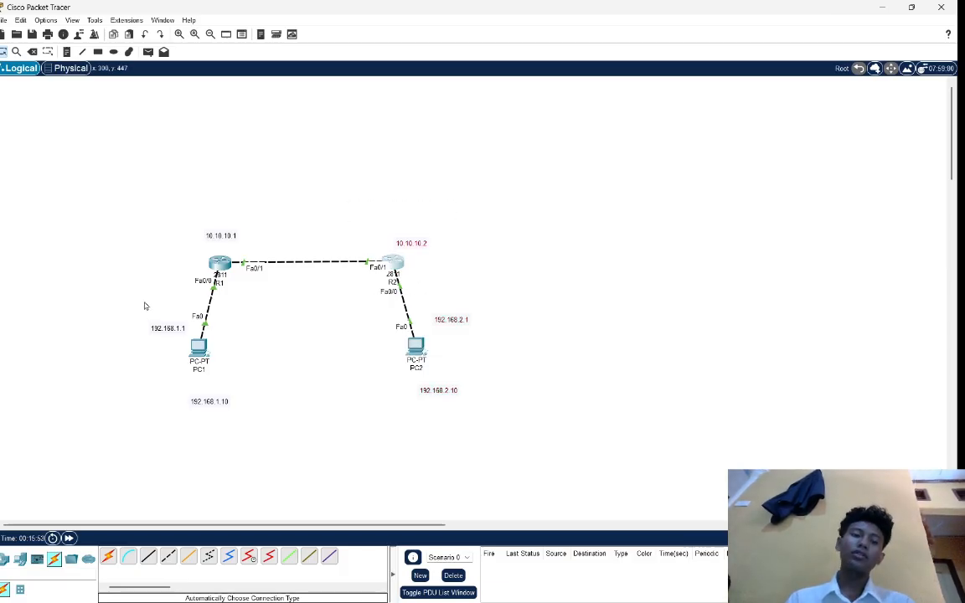
drag(132, 275, 267, 373)
drag(162, 210, 272, 303)
drag(146, 185, 321, 397)
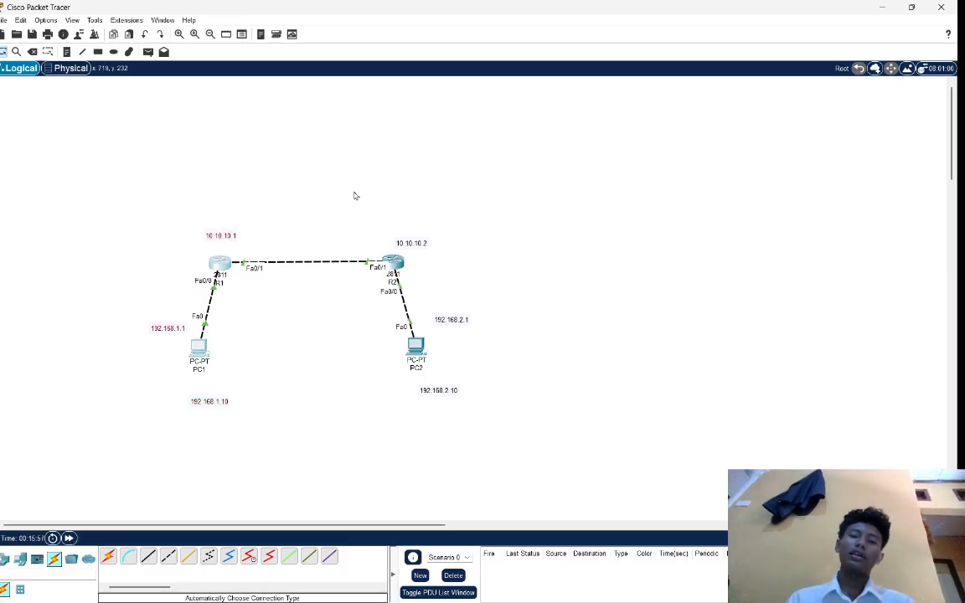
drag(180, 221, 253, 290)
drag(354, 216, 459, 294)
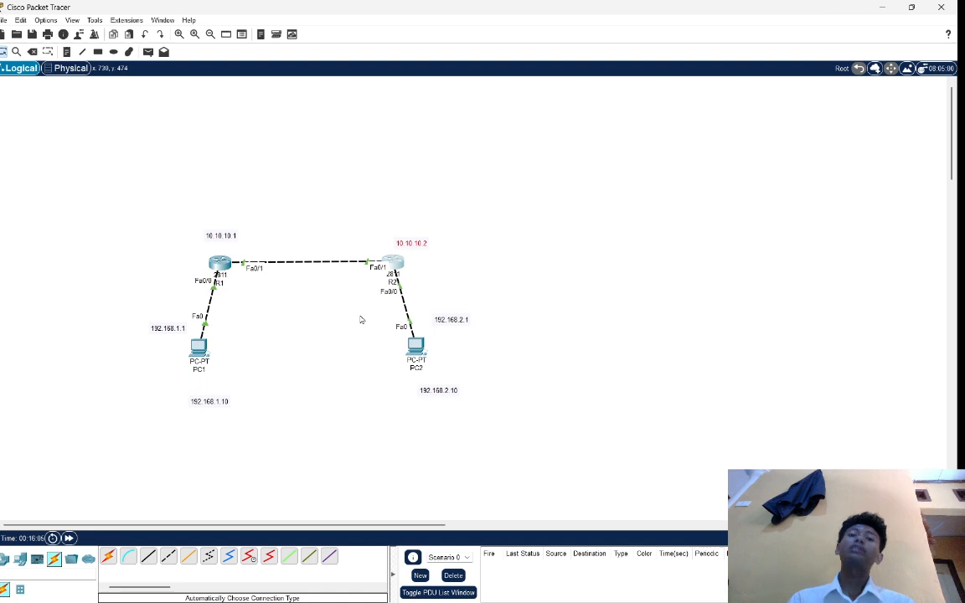
drag(359, 315, 500, 406)
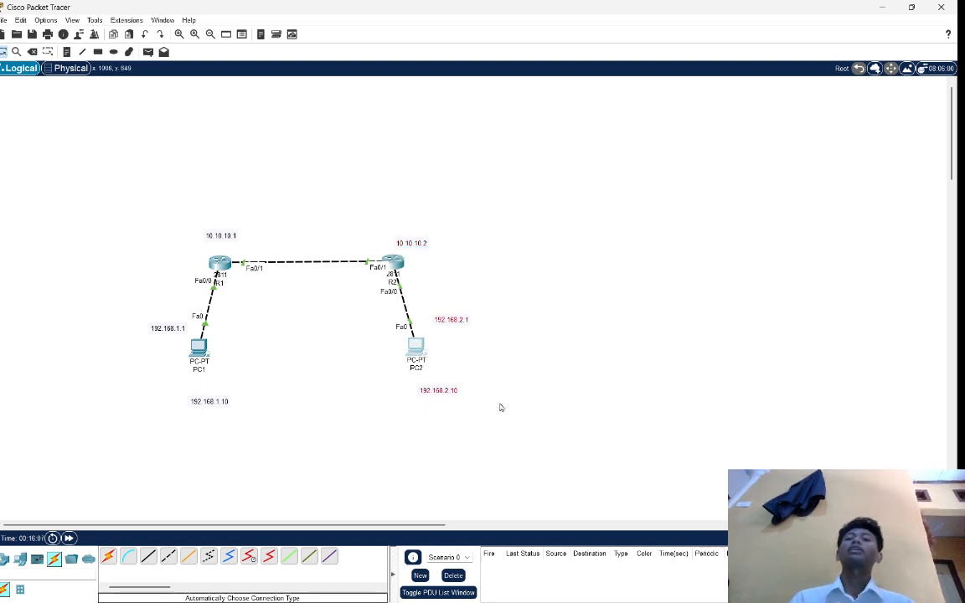
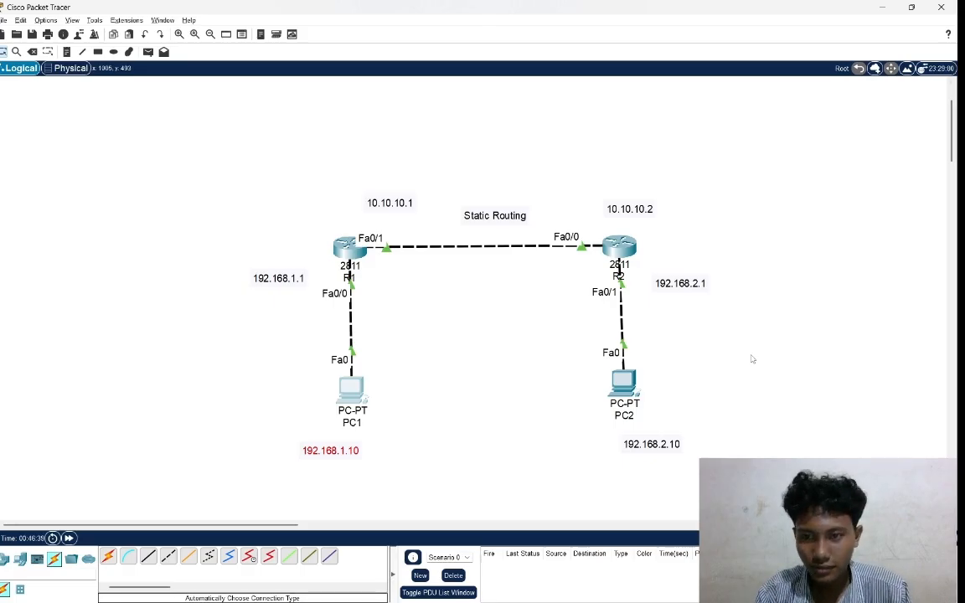
Add a third 2811 router to the topology, in the empty space to the right of R2.
scroll(751, 359, right, 6)
scroll(751, 360, left, 5)
scroll(751, 359, right, 3)
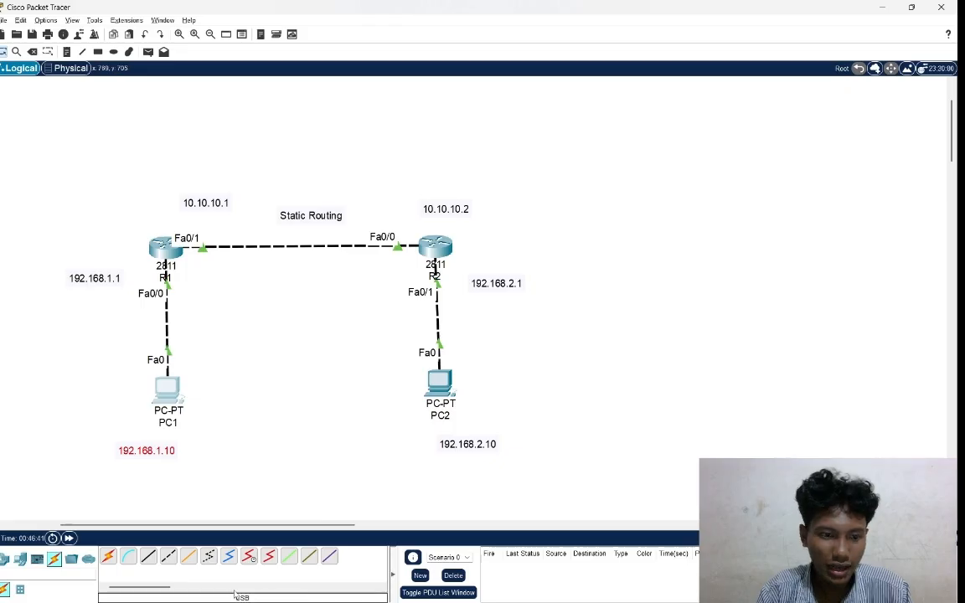
click(7, 559)
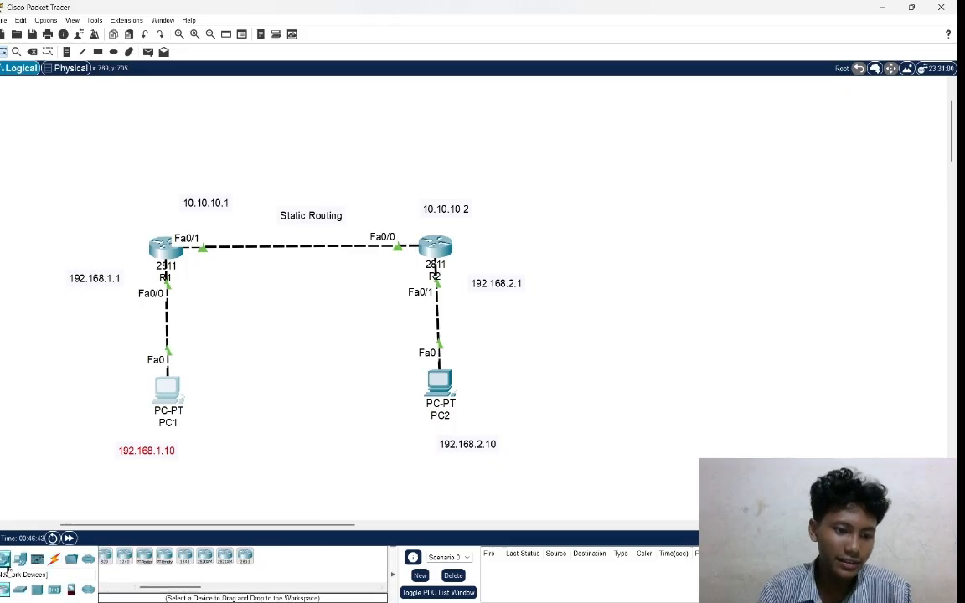
click(244, 555)
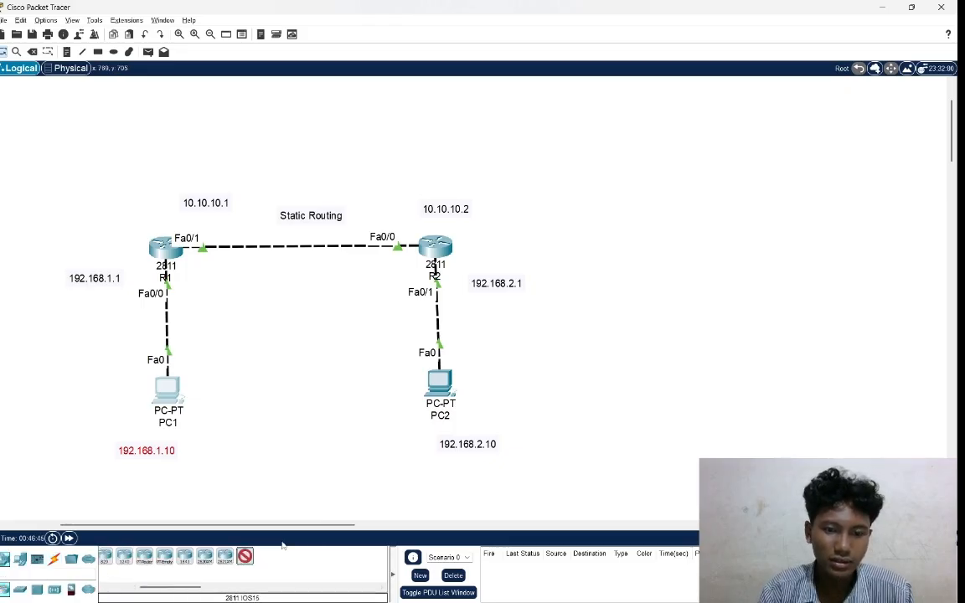
click(664, 241)
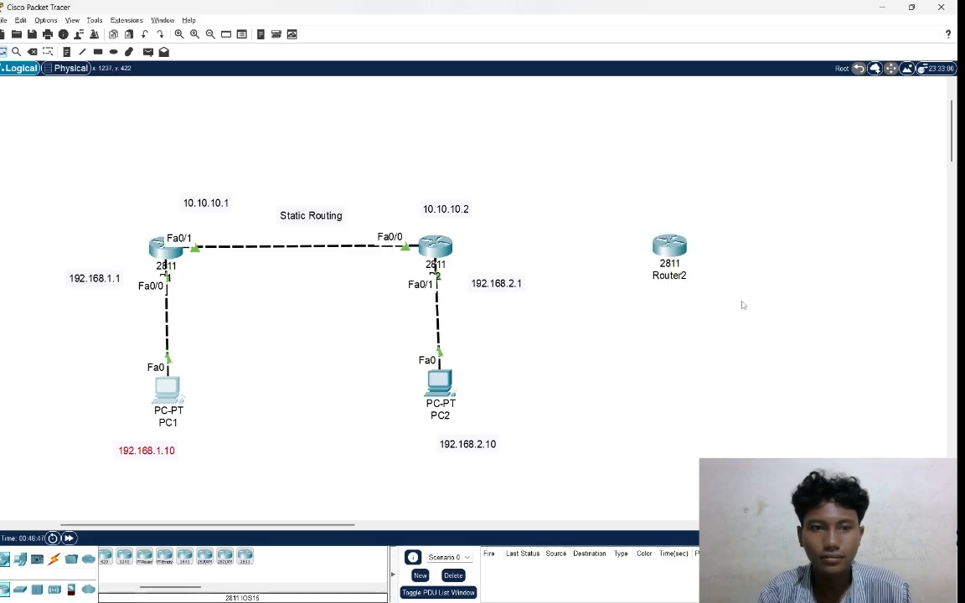
Rename the newly added 2811 router as R3.
scroll(742, 304, right, 3)
scroll(742, 305, left, 1)
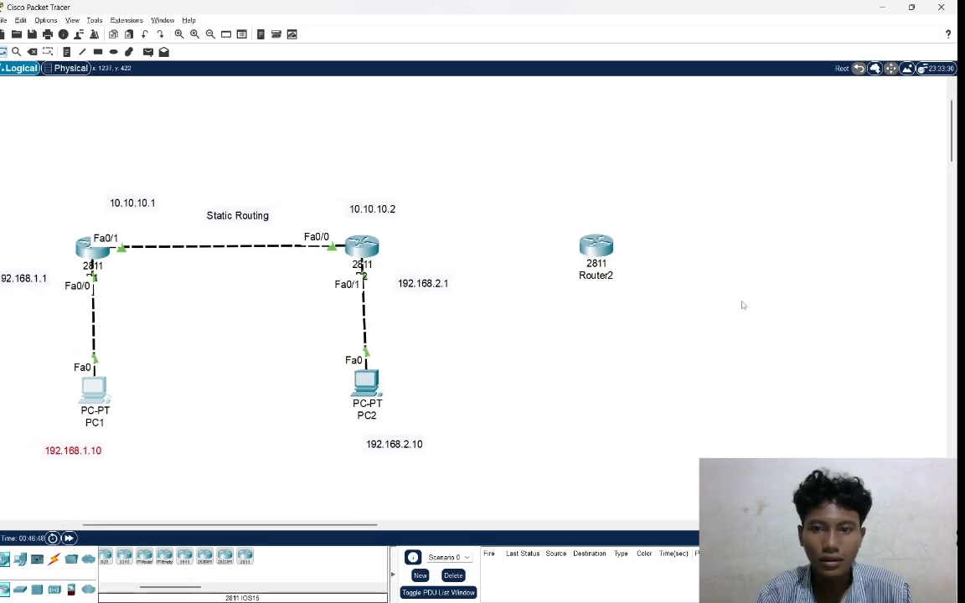
click(611, 274)
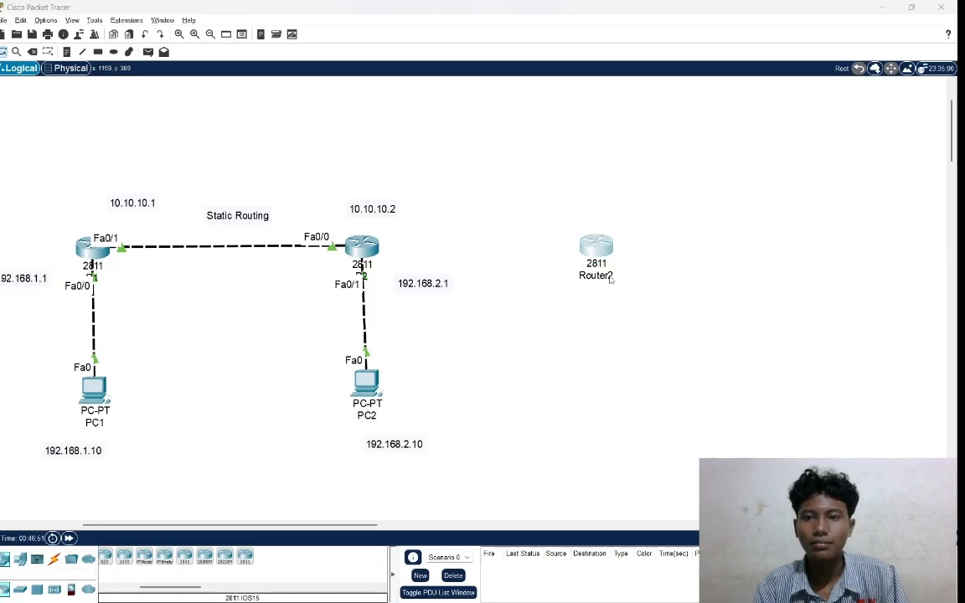
key(BackSpace)
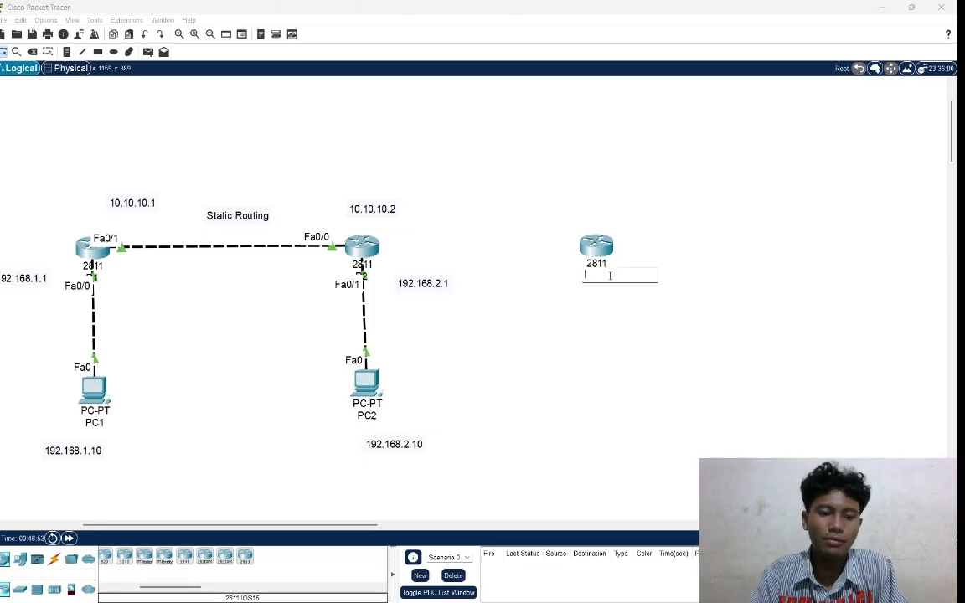
key(Caps_Lock)
text(R3)
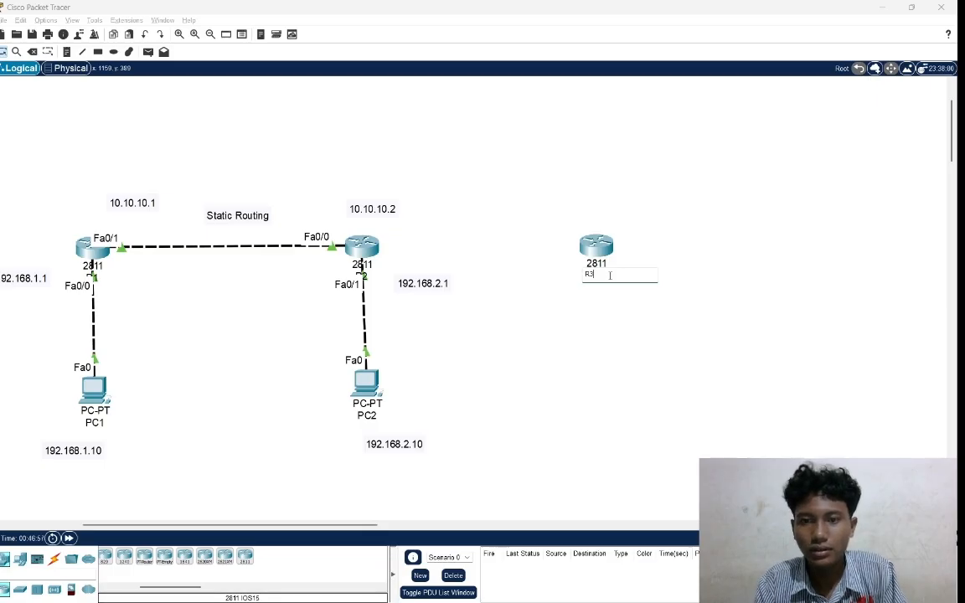
key(Return)
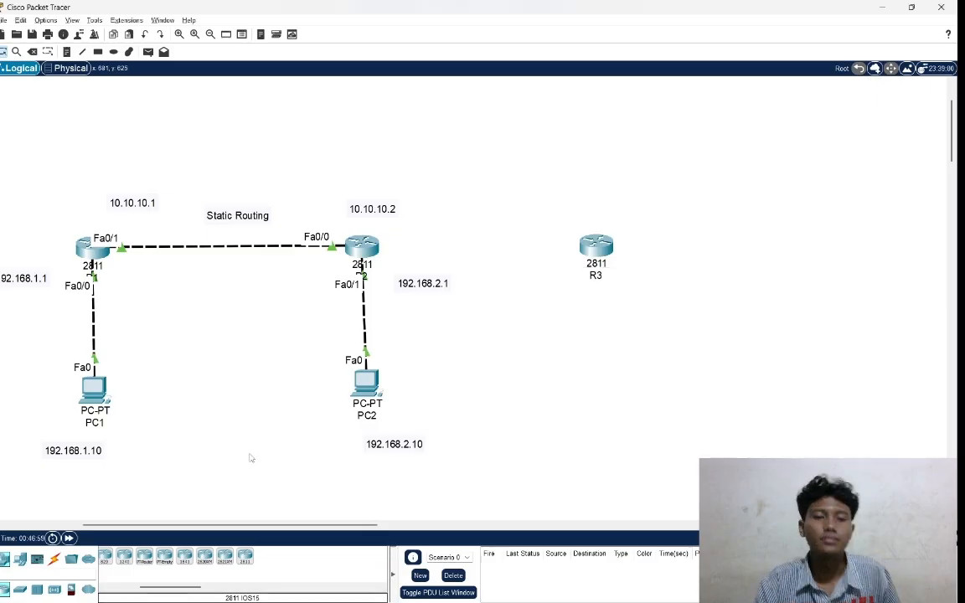
Try to connect R2 to R3 with an automatically chosen cable, and cancel the cabling.
click(54, 558)
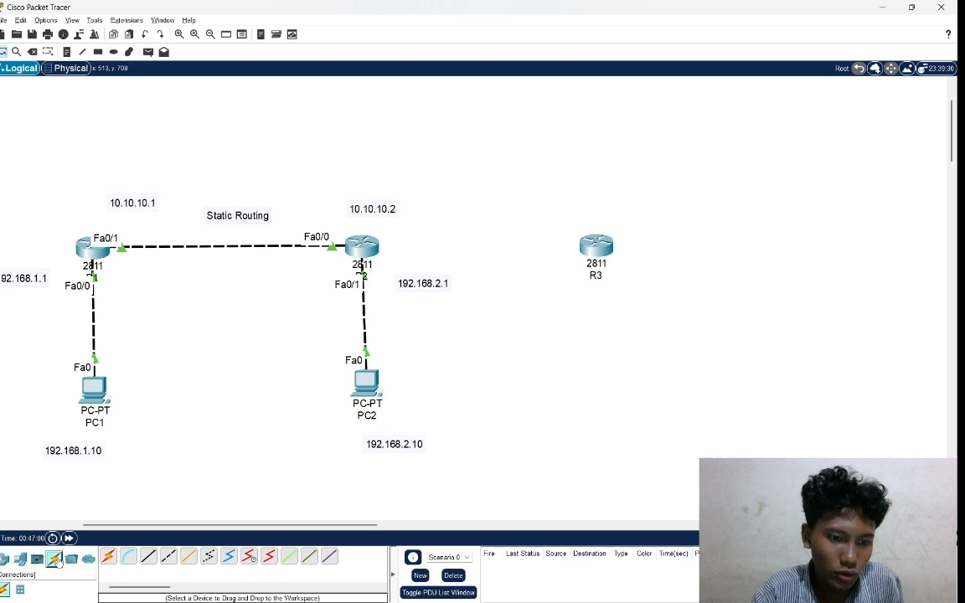
click(108, 557)
click(364, 246)
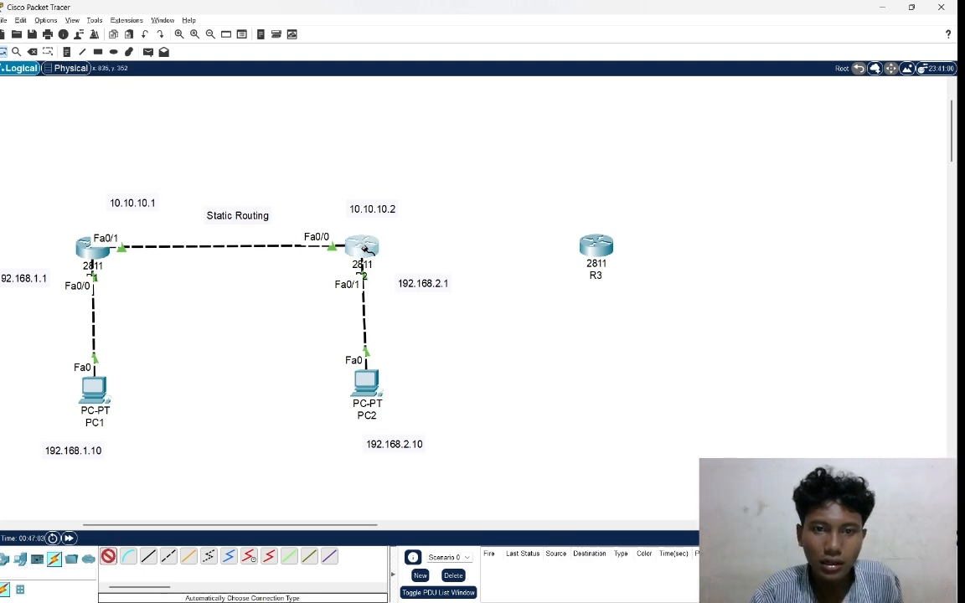
click(596, 245)
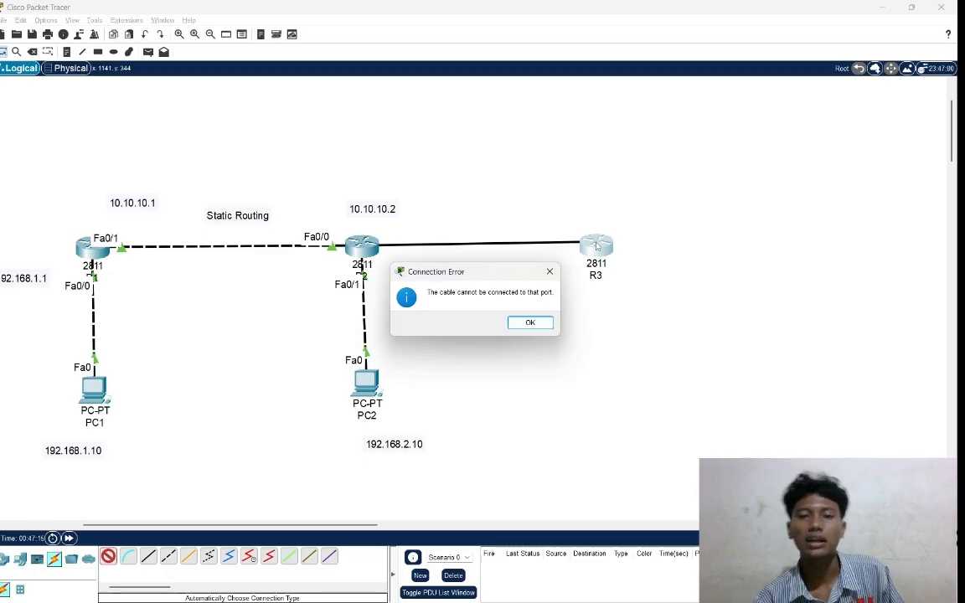
click(532, 323)
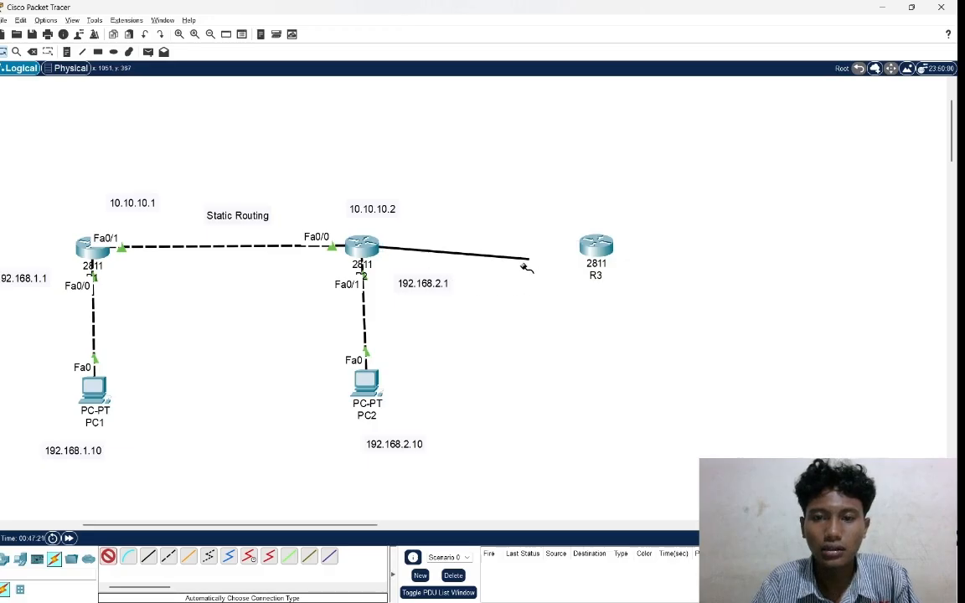
click(377, 255)
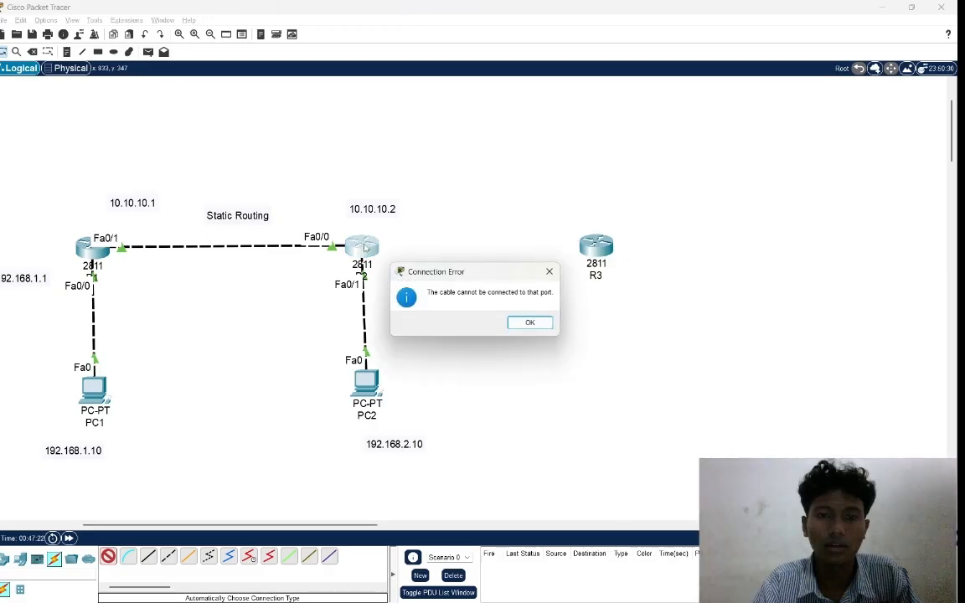
click(548, 272)
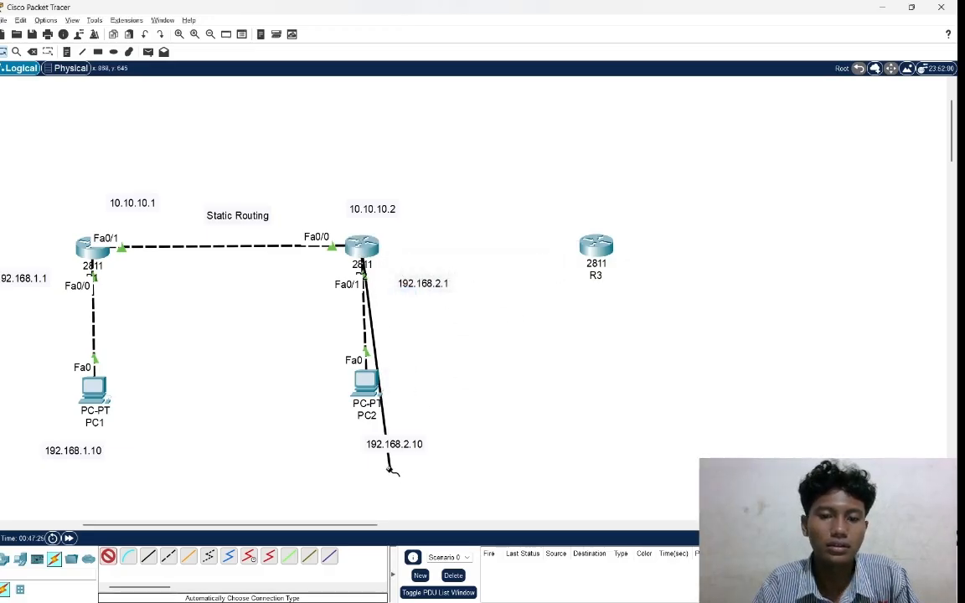
click(108, 556)
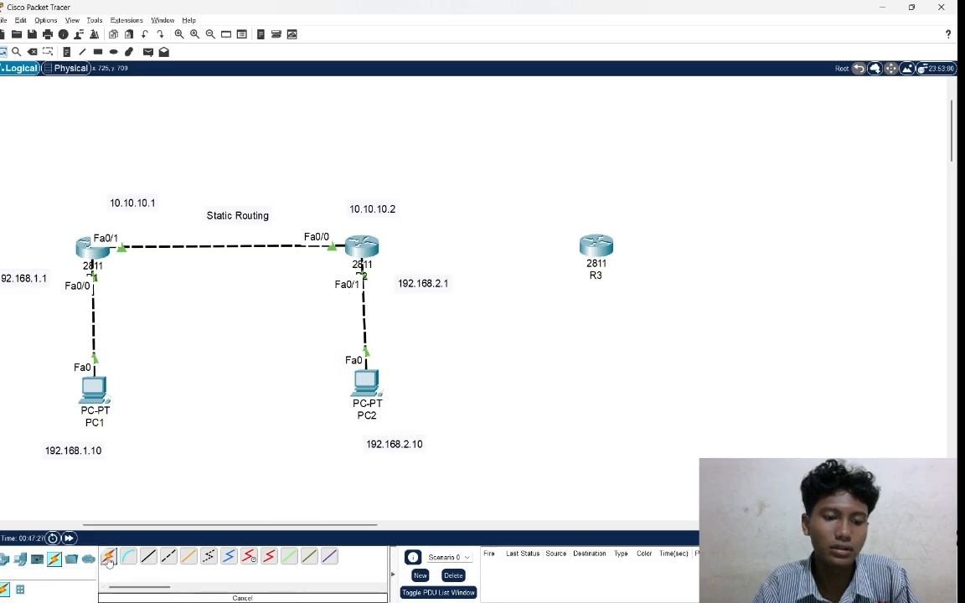
click(54, 558)
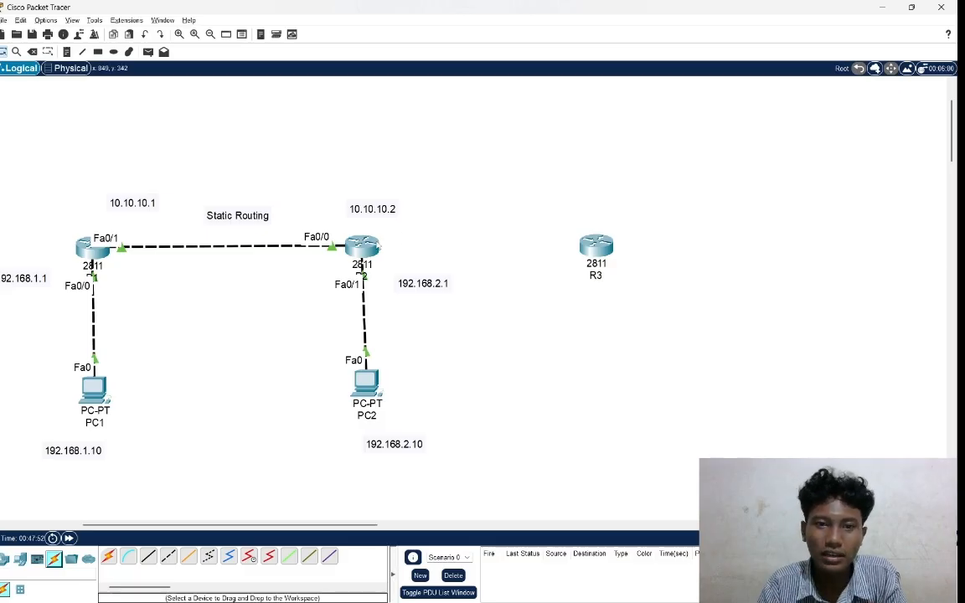
Open R2's command line and enter global configuration mode with en and conf t.
click(360, 245)
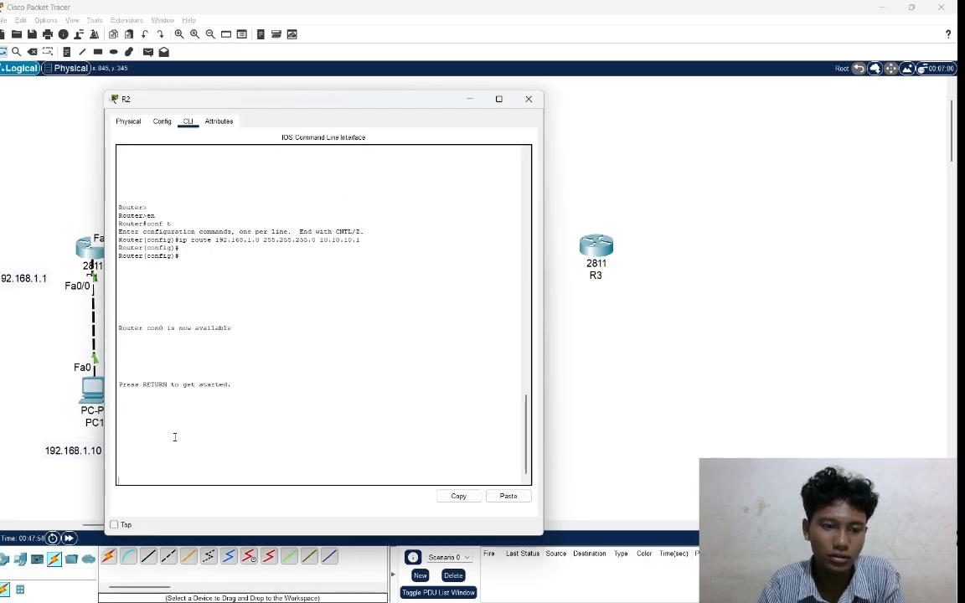
key(Return)
key(Return)
key(Return)
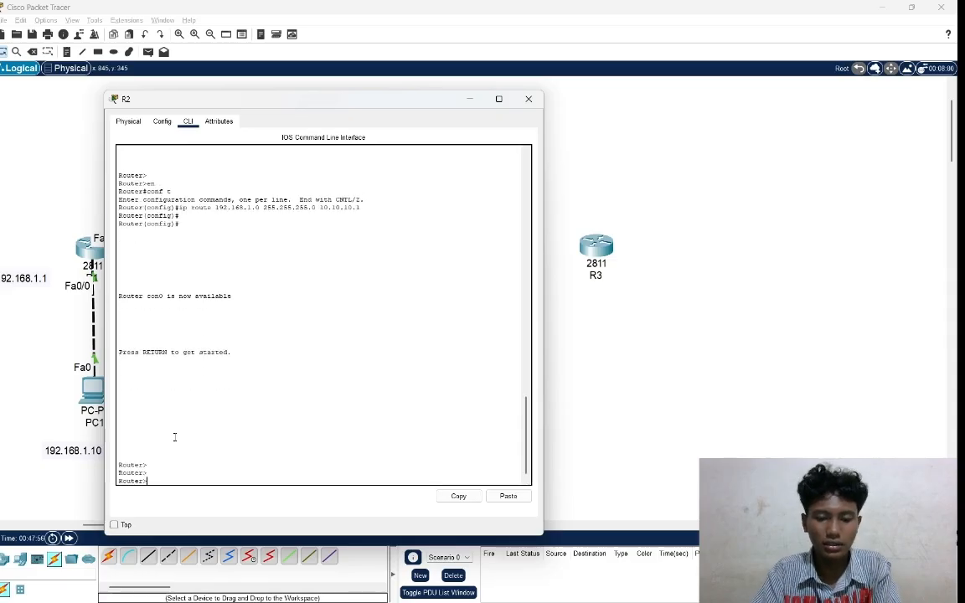
text(en)
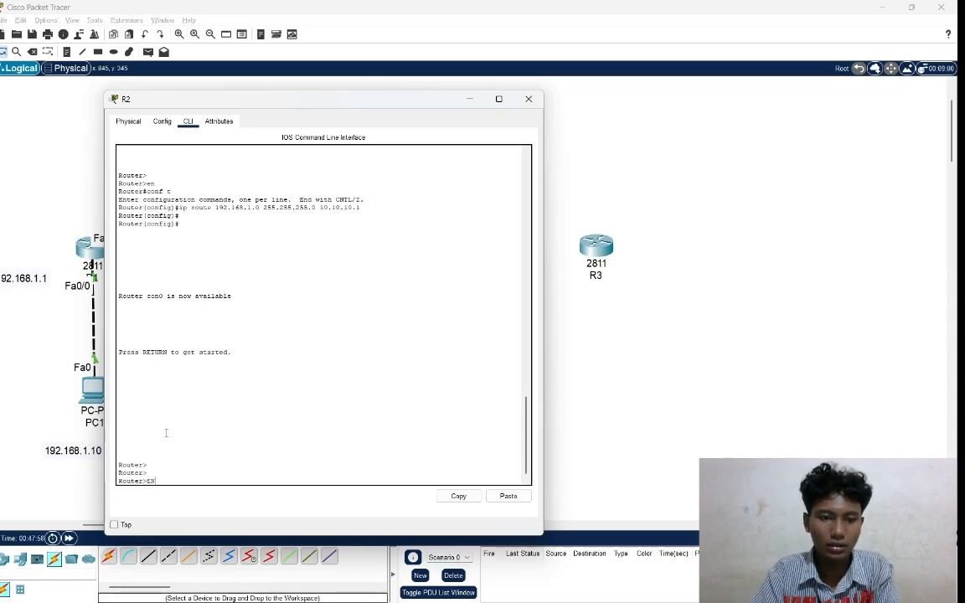
key(Caps_Lock)
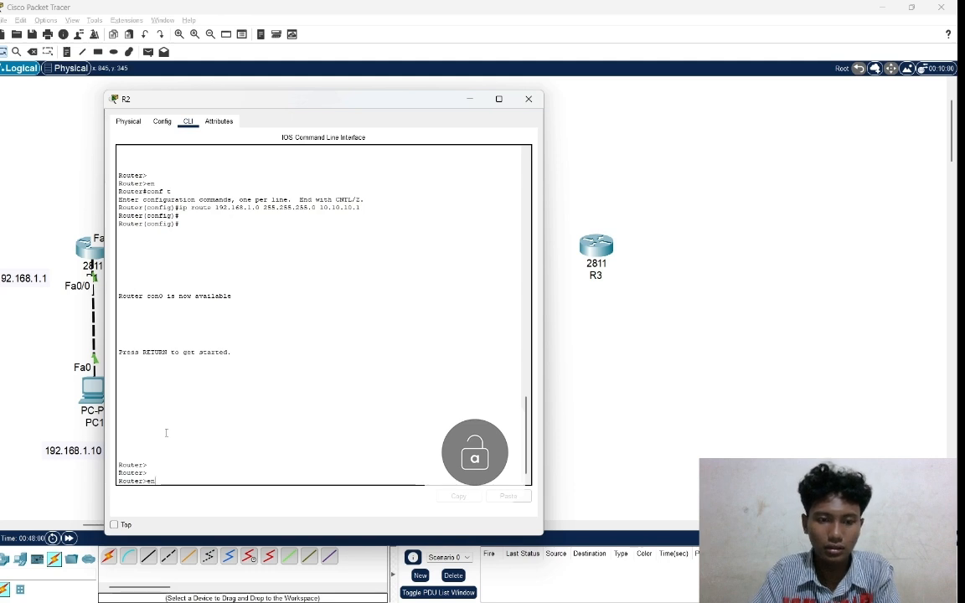
key(Return)
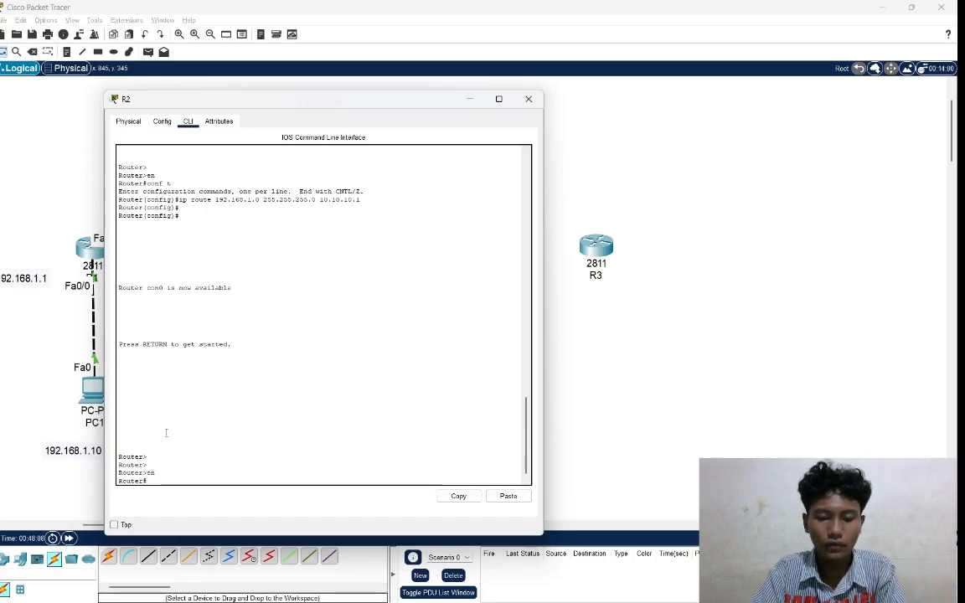
text(con)
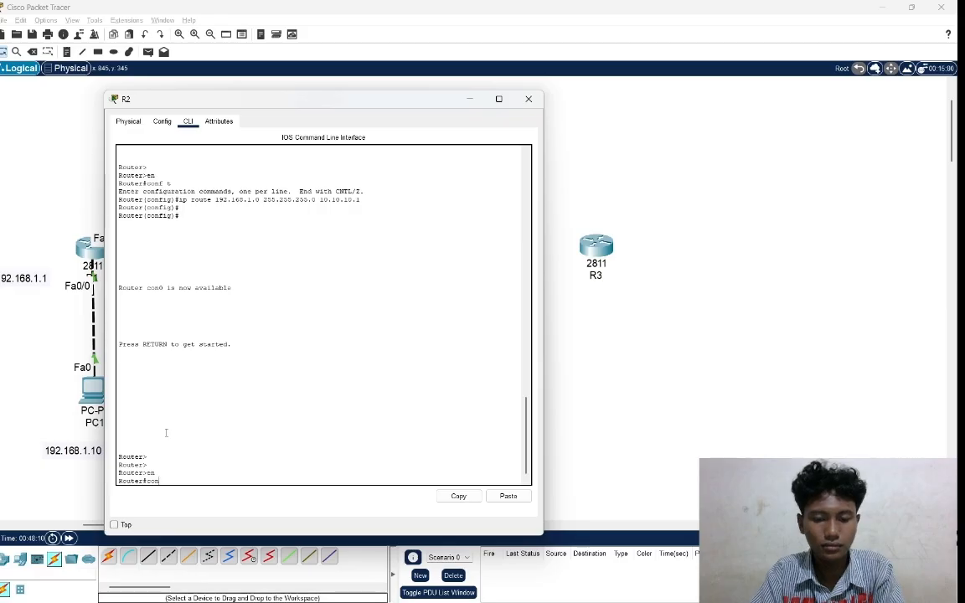
text(f t)
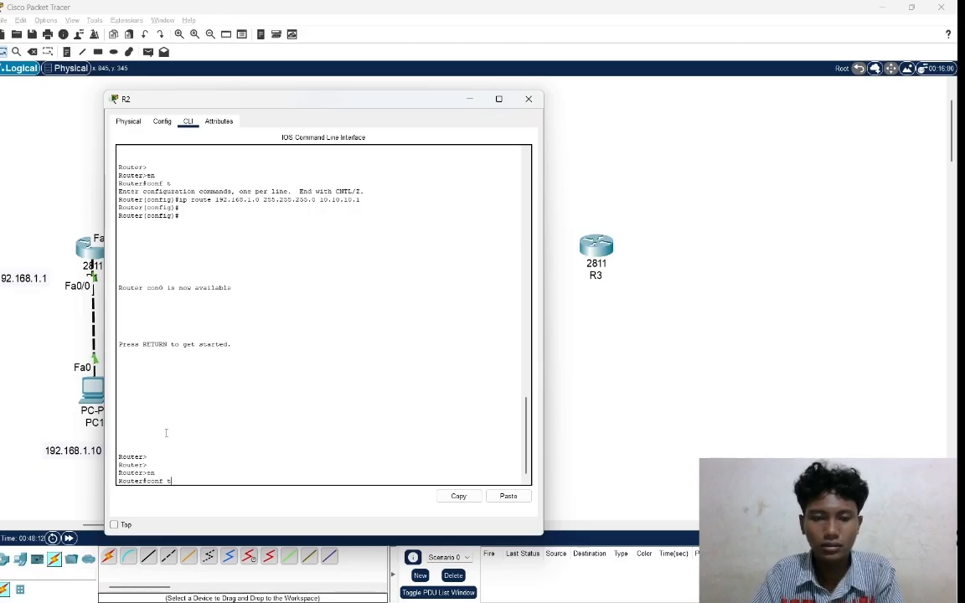
key(Return)
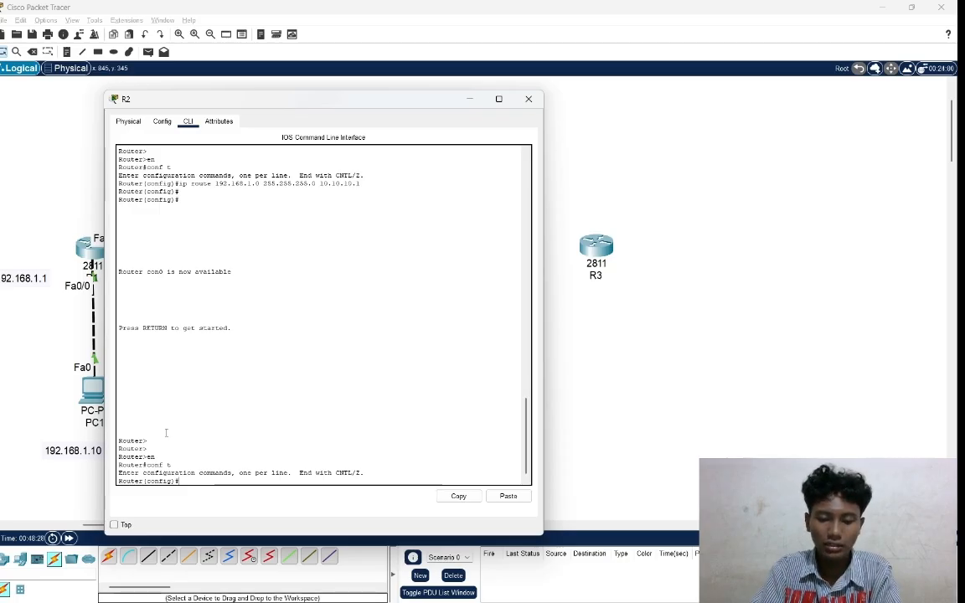
Save R2's running configuration with the do write command.
text(do w)
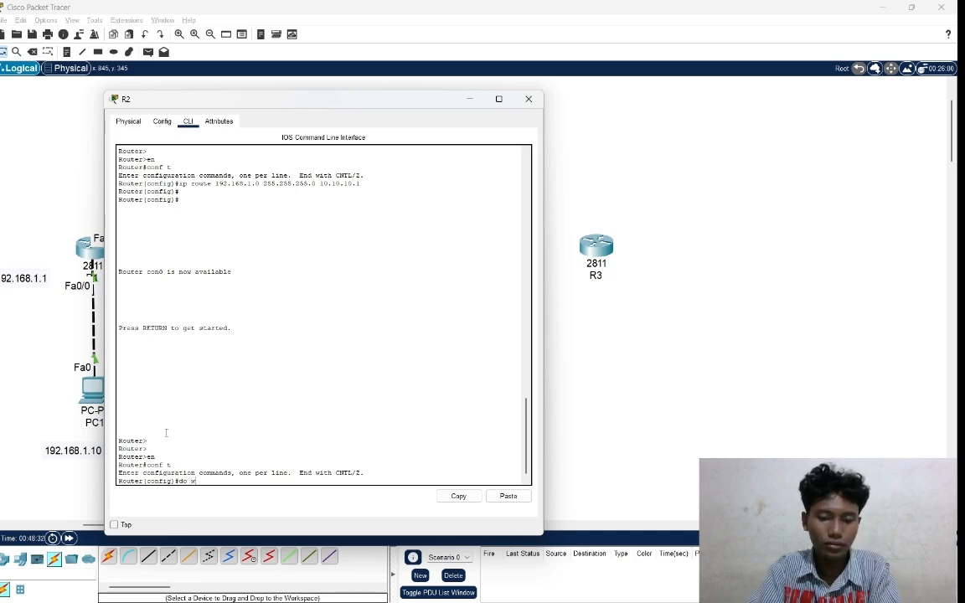
text(rite)
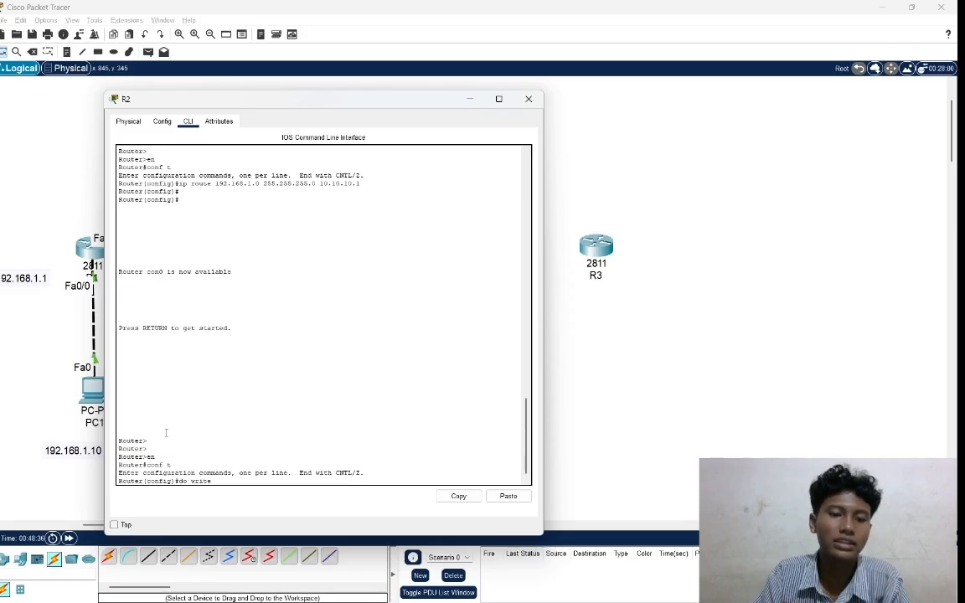
key(Return)
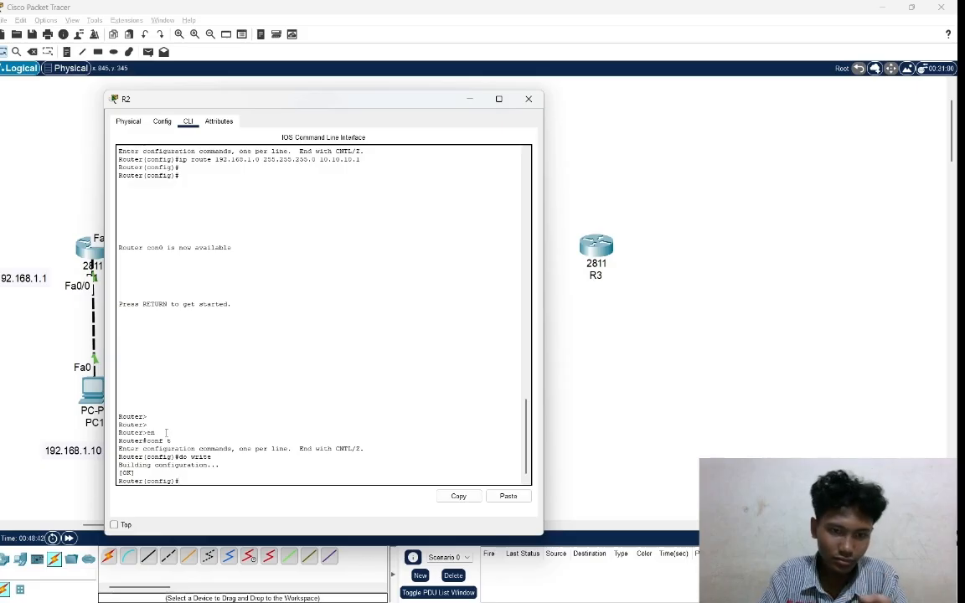
key(Return)
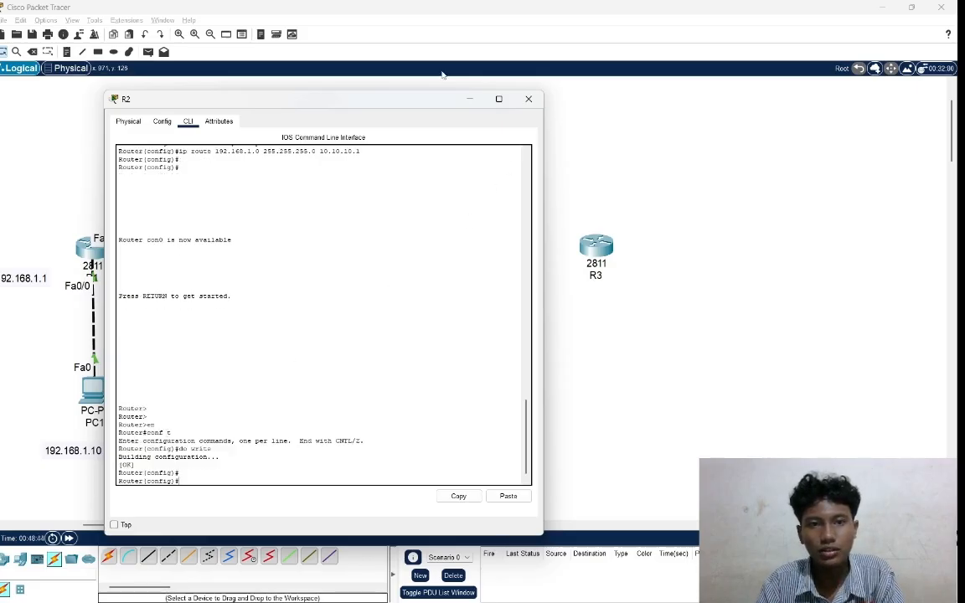
Show R2's physical device view enlarged and switch the router's power off.
click(127, 121)
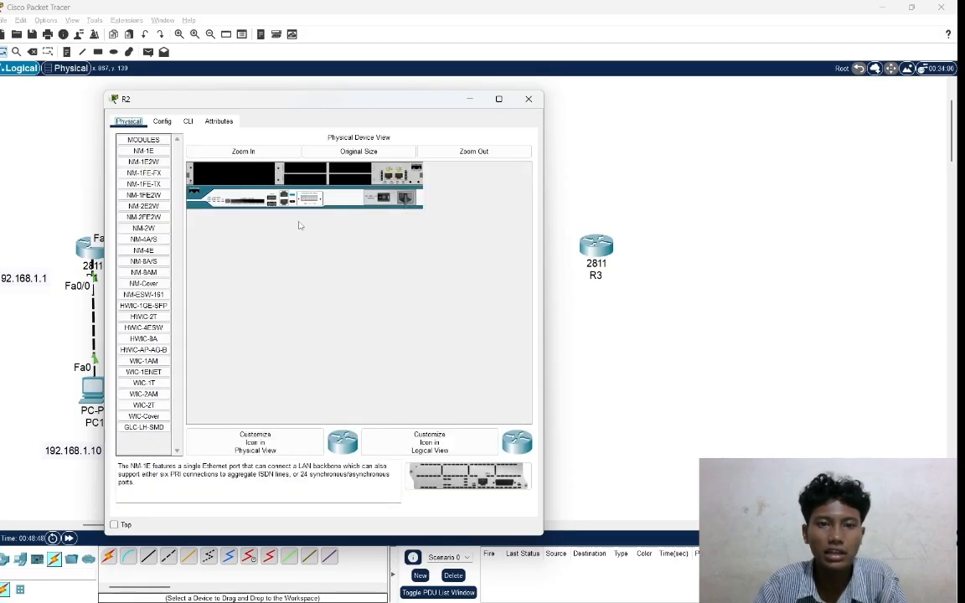
click(243, 151)
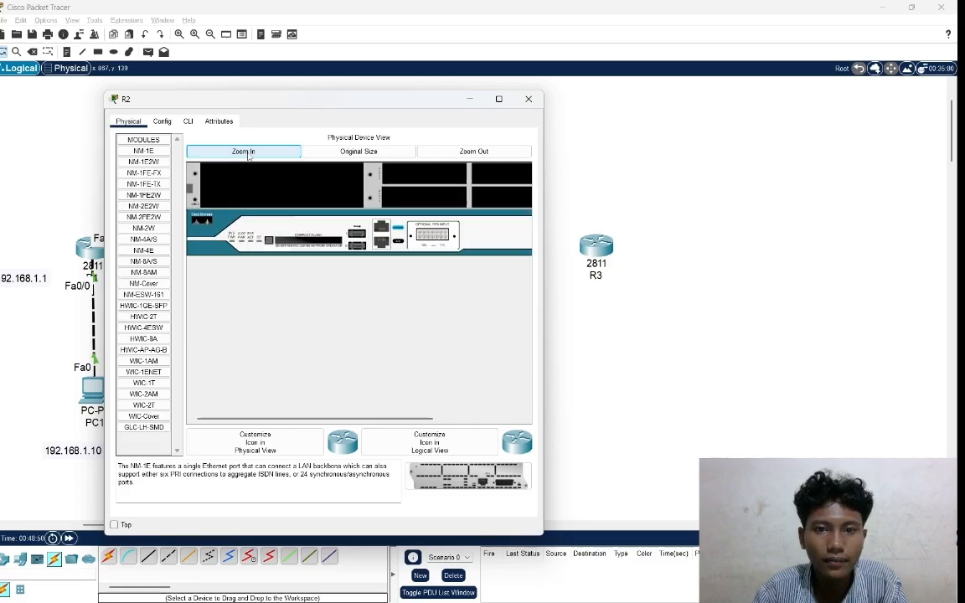
scroll(386, 255, right, 5)
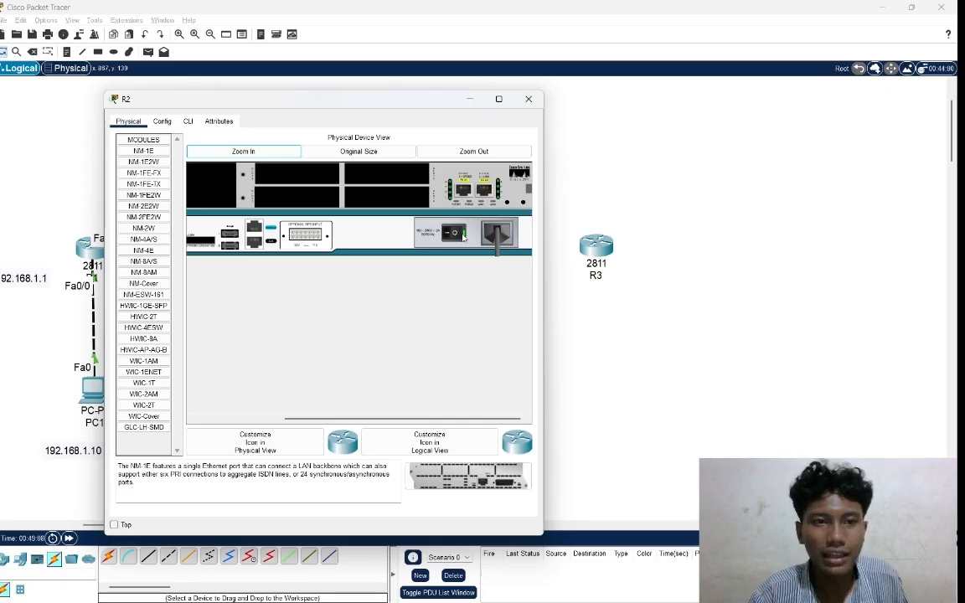
click(463, 237)
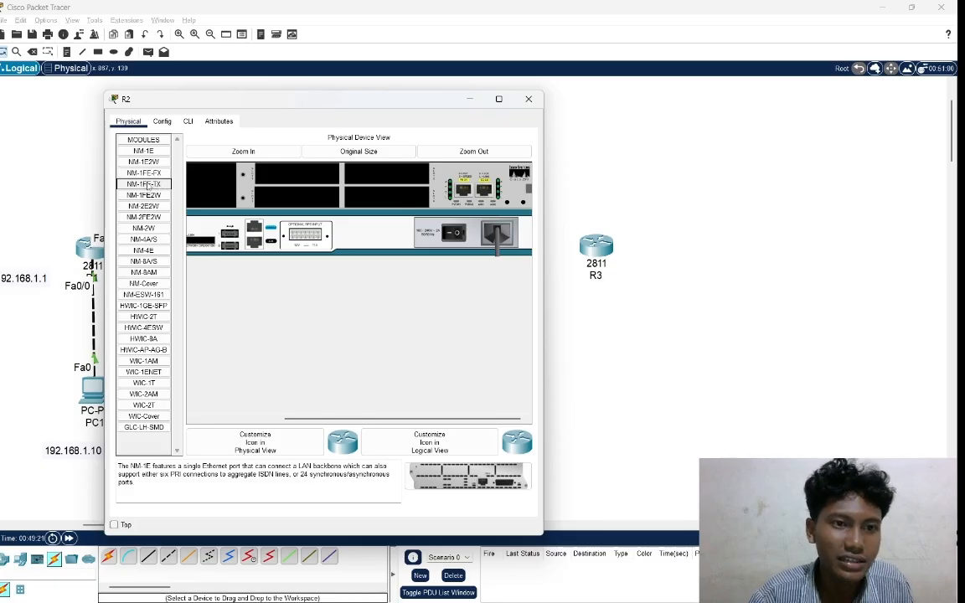
Install an NM-1FE-TX module in R2's large empty network module slot.
drag(136, 171, 252, 198)
scroll(252, 198, left, 5)
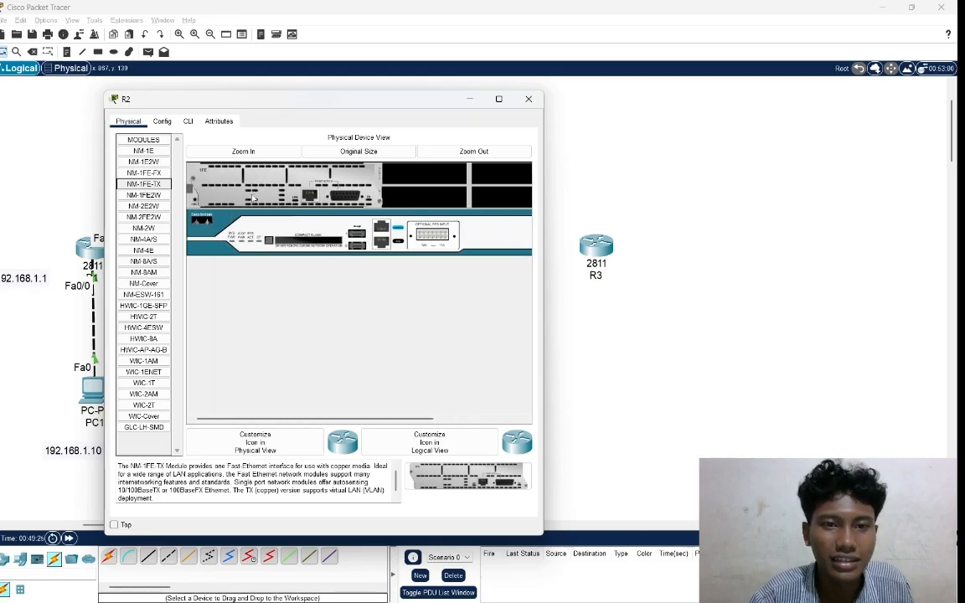
scroll(252, 198, right, 3)
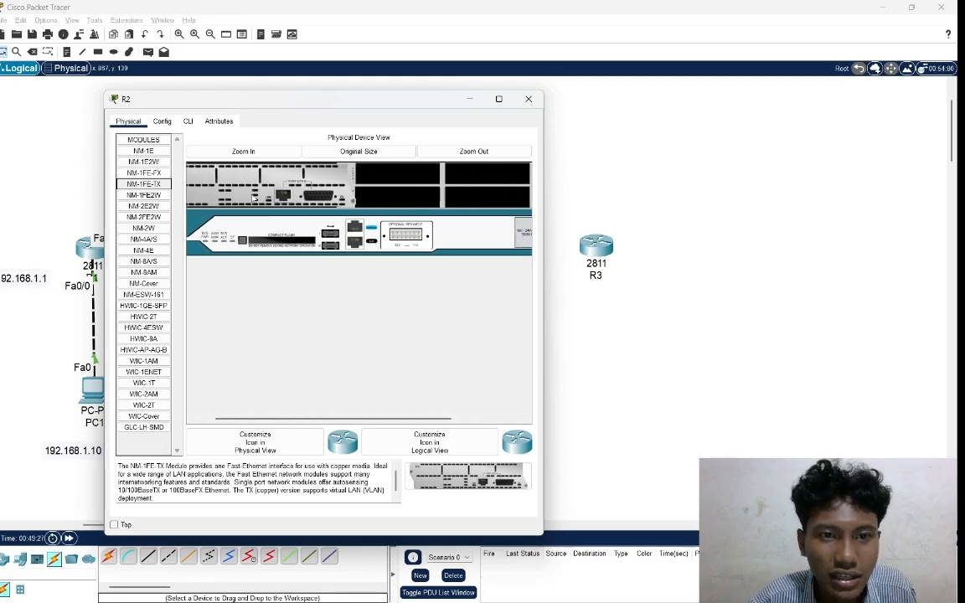
Switch R2's power back on and show its command line while the router reboots.
scroll(252, 197, left, 2)
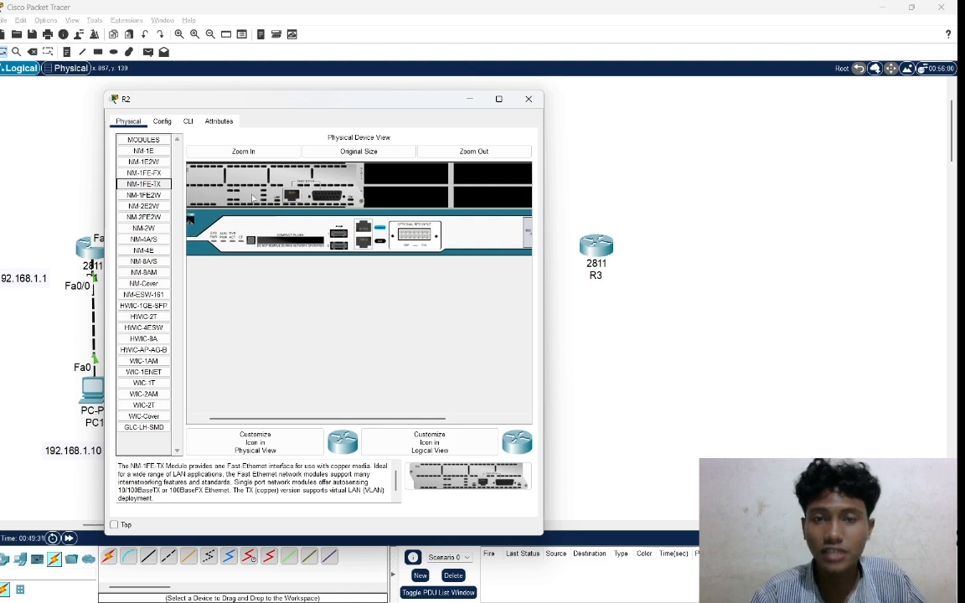
scroll(252, 197, right, 4)
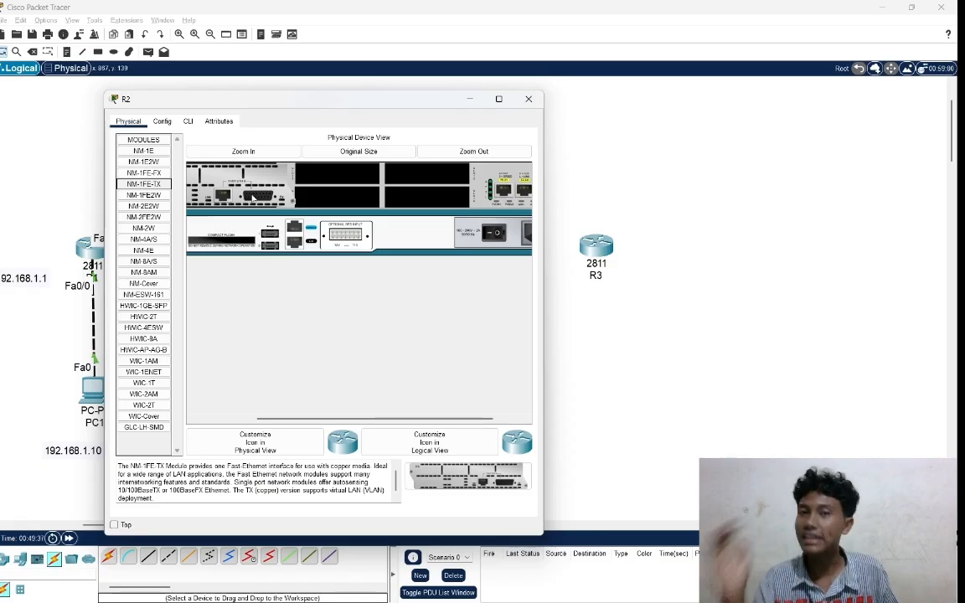
scroll(254, 197, right, 1)
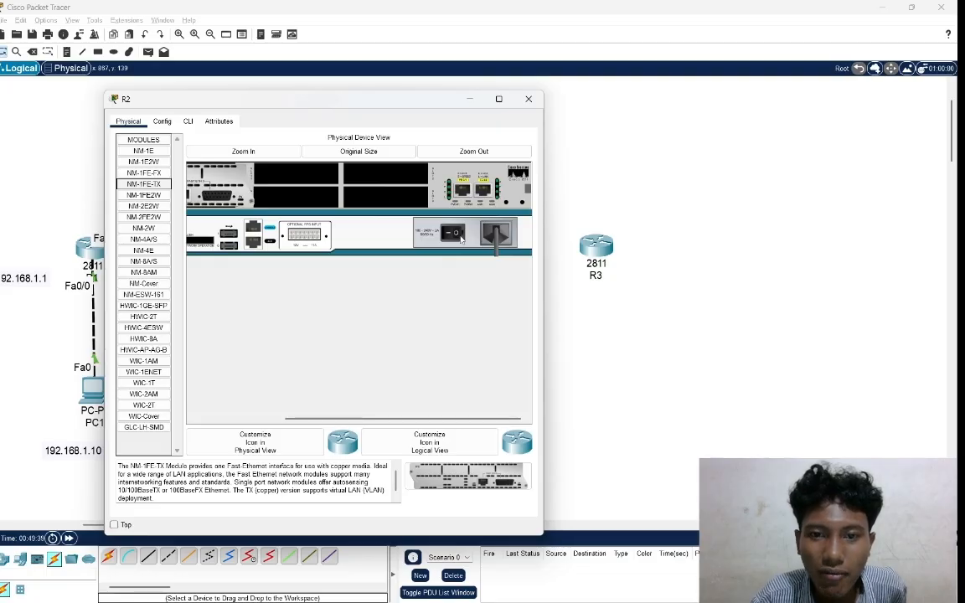
click(456, 237)
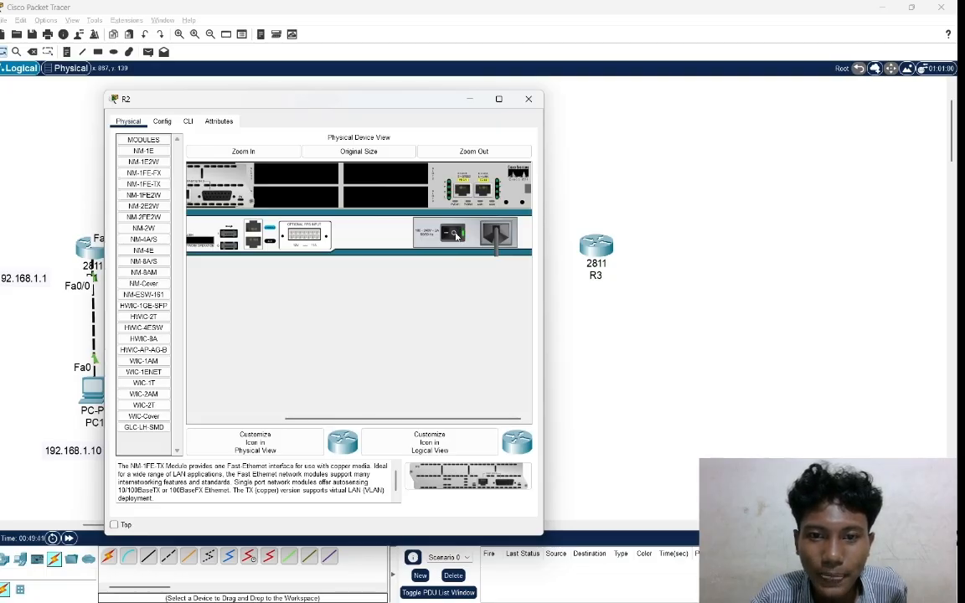
click(188, 121)
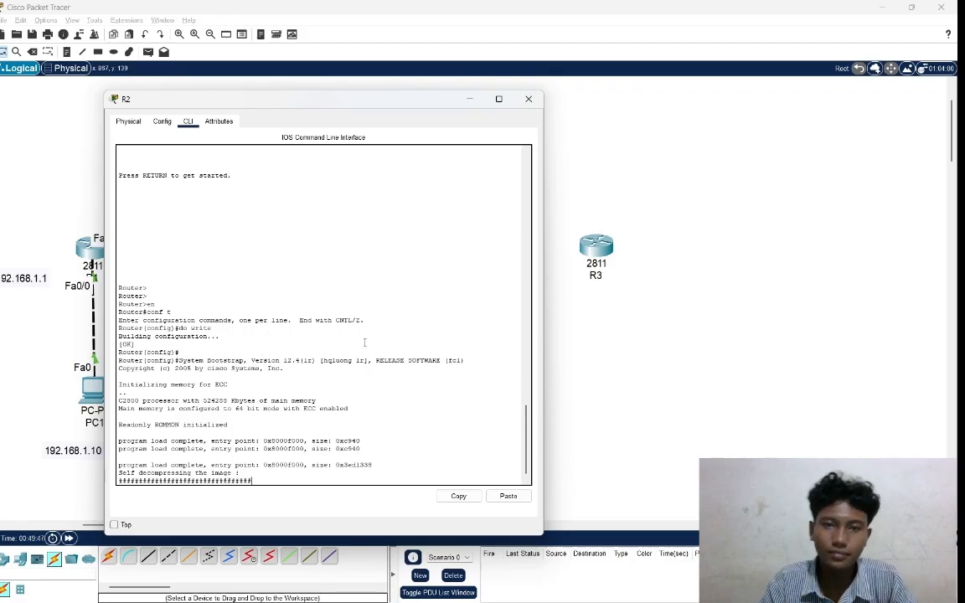
click(590, 353)
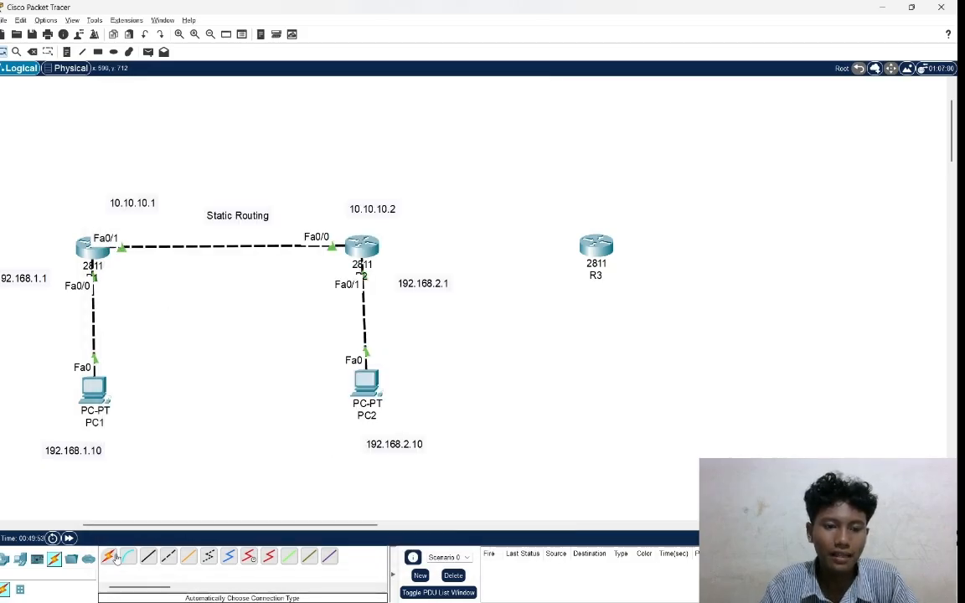
Connect R2 to R3 with an automatically chosen connection type.
click(109, 558)
click(375, 253)
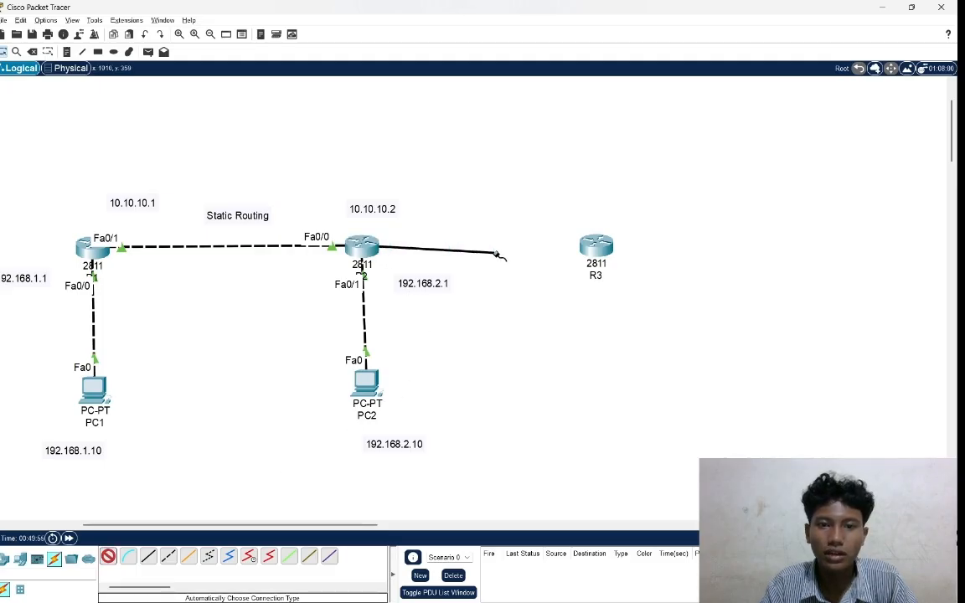
click(598, 246)
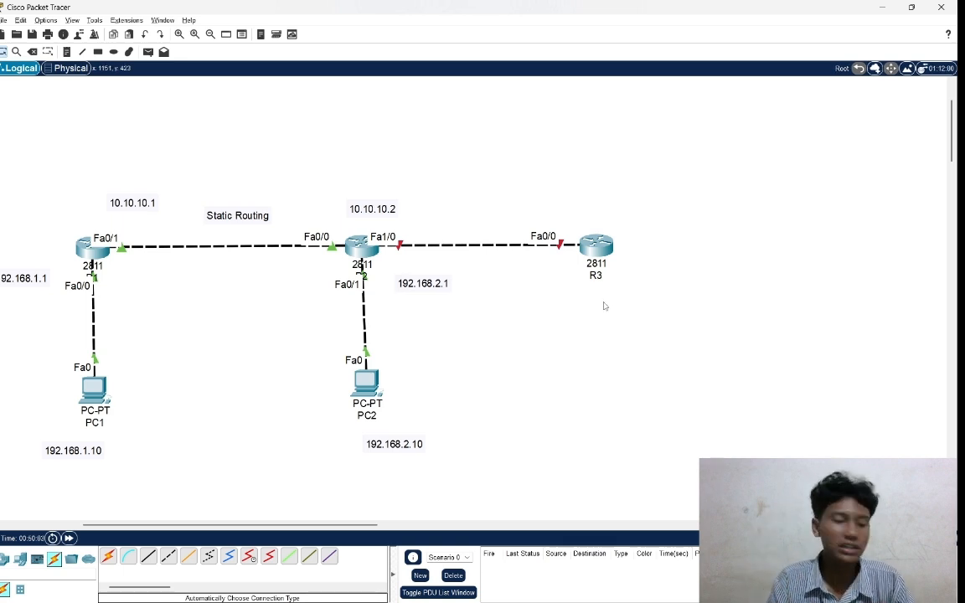
Add a PC-PT end device to the workspace below router R3.
click(20, 559)
click(128, 557)
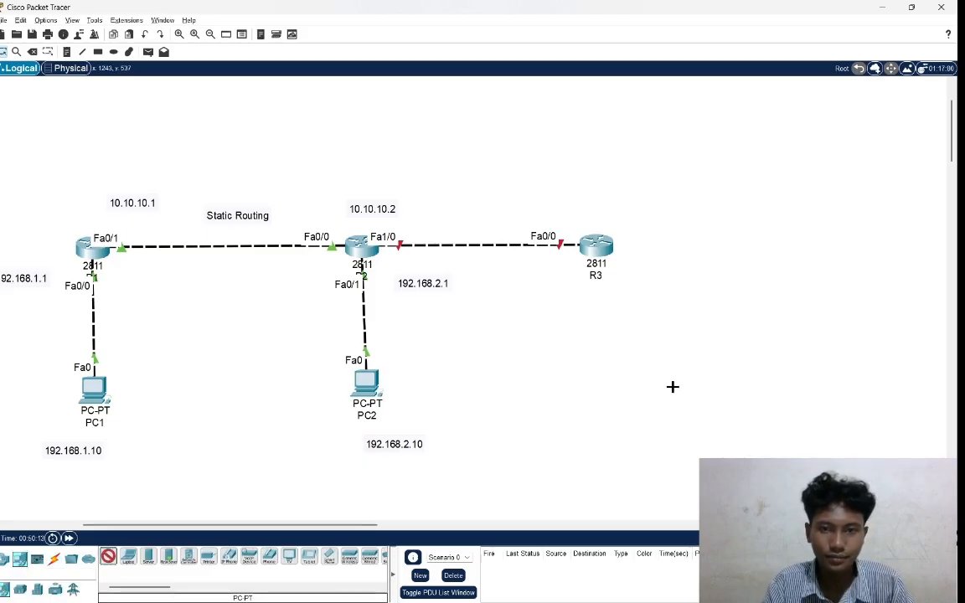
click(587, 377)
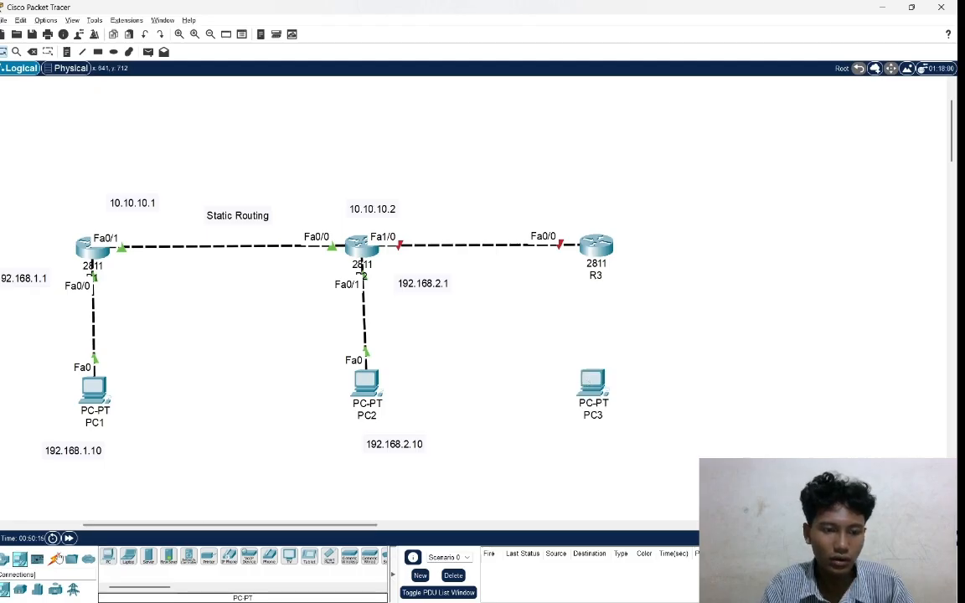
Connect PC3 to R3 with an automatically chosen connection and align PC3 directly beneath the router.
click(55, 558)
click(109, 556)
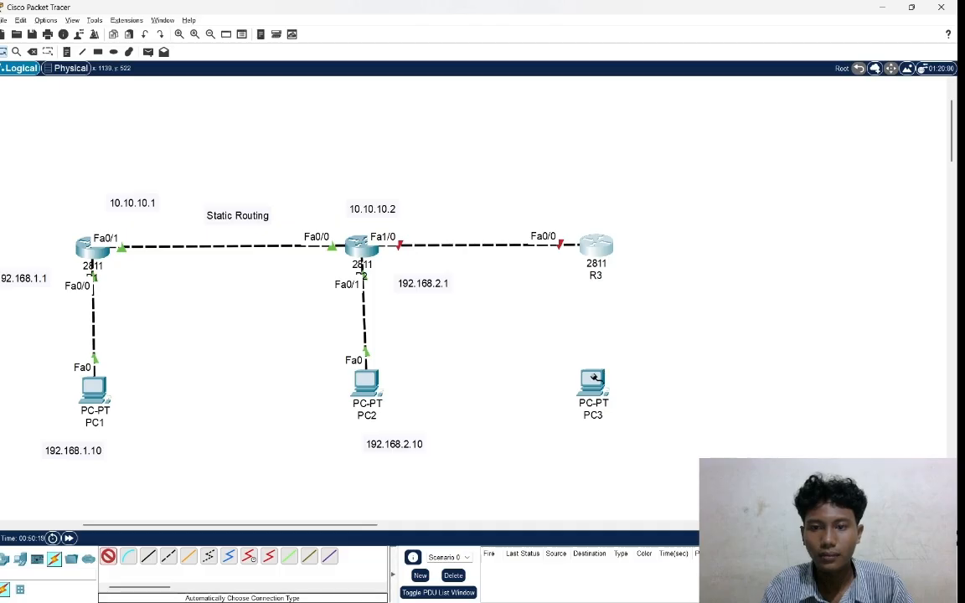
click(592, 378)
click(595, 249)
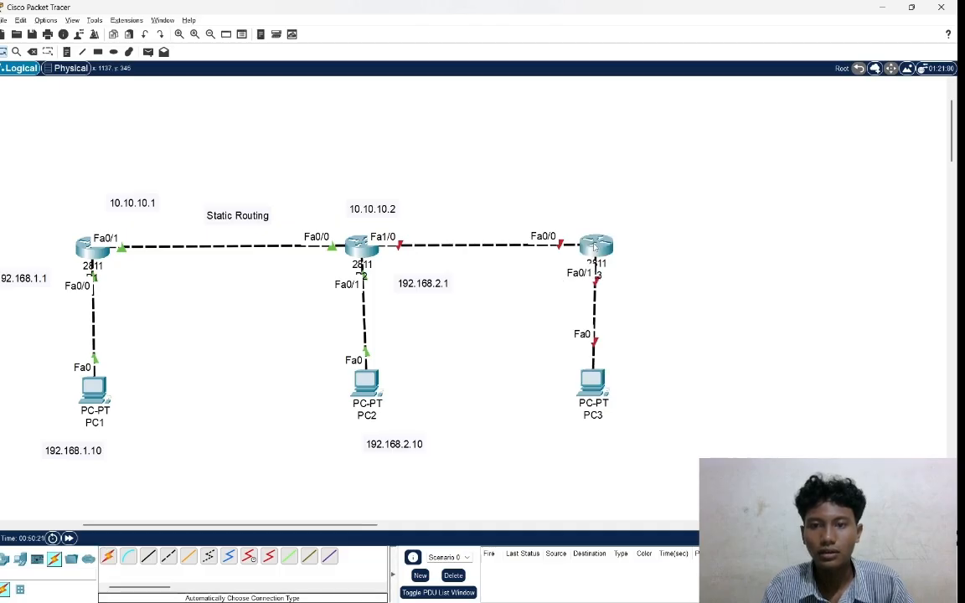
drag(588, 377, 593, 381)
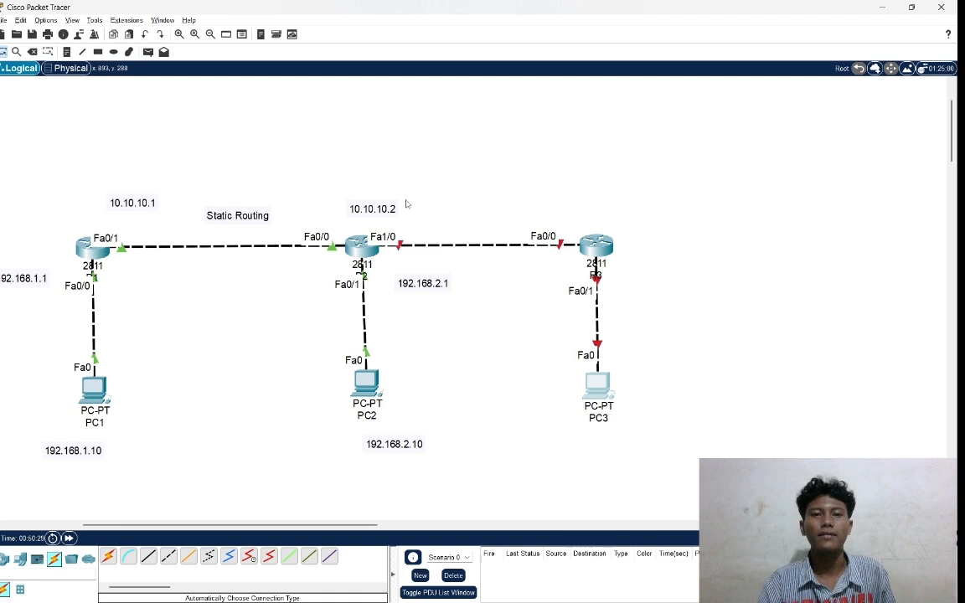
Shift the 10.10.10.2 and 10.10.10.1 labels slightly left and add a 10.20.20.1 note above R2's Fa1/0 port.
drag(387, 213, 350, 210)
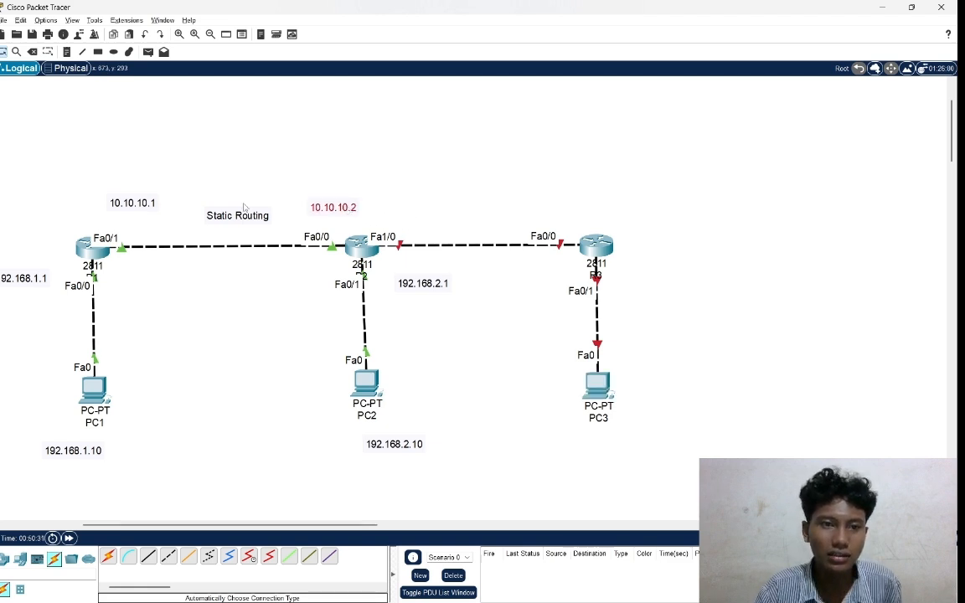
drag(122, 207, 105, 215)
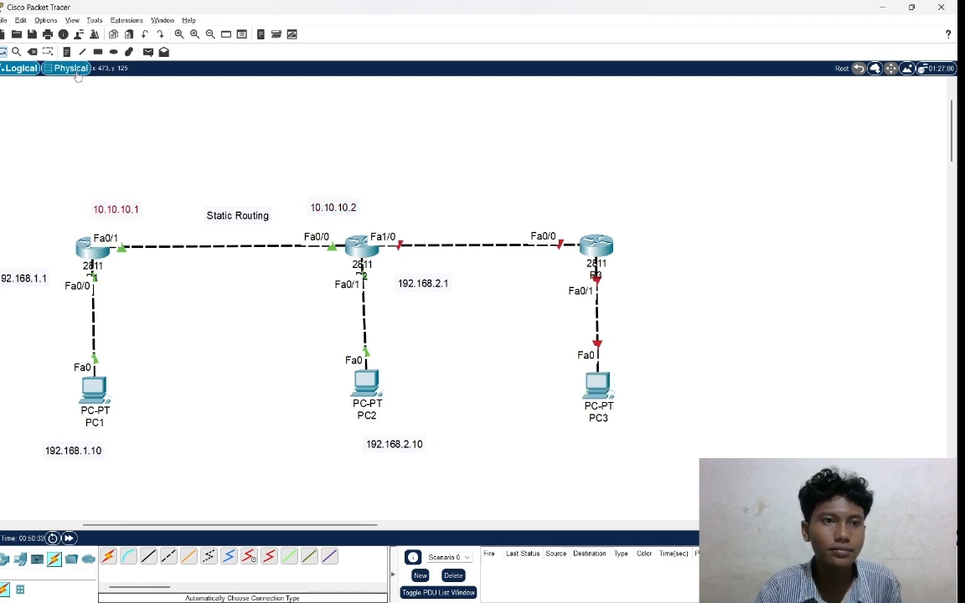
click(67, 51)
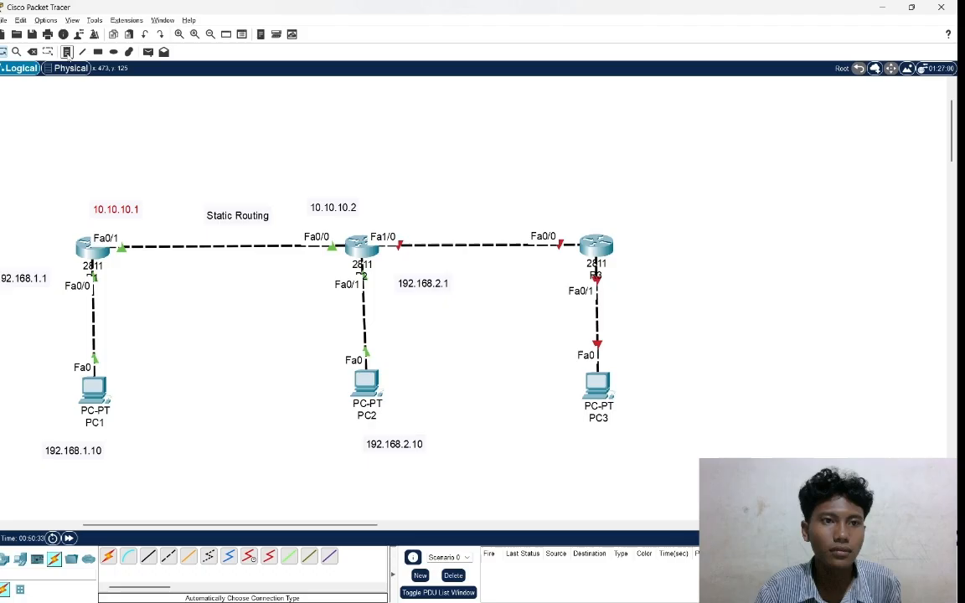
click(407, 207)
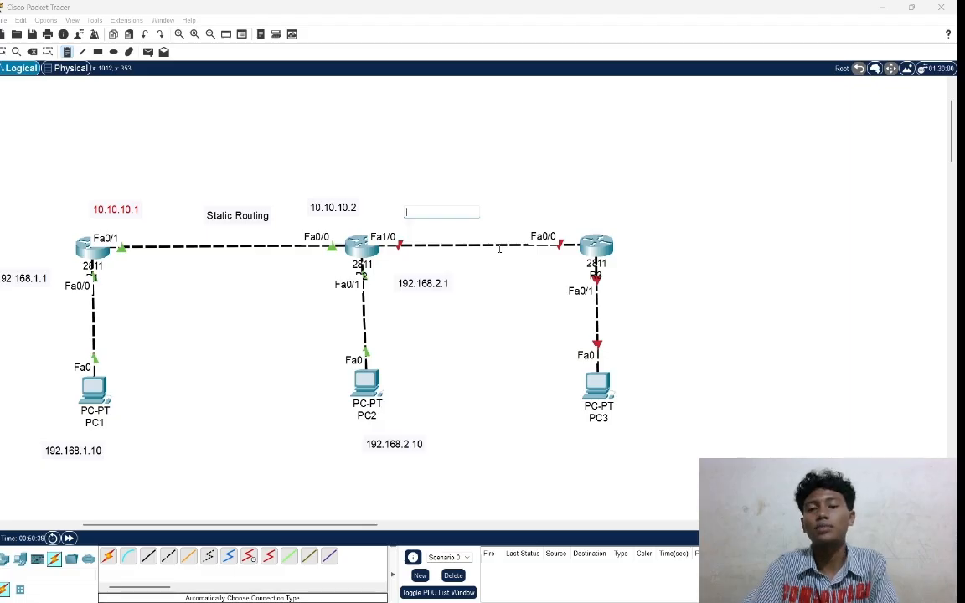
text(10)
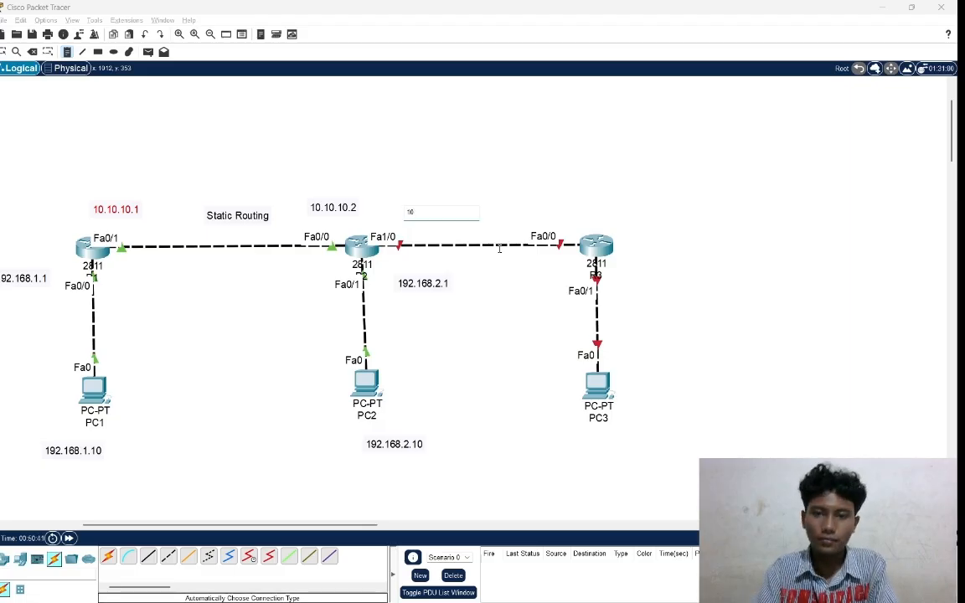
text(.20)
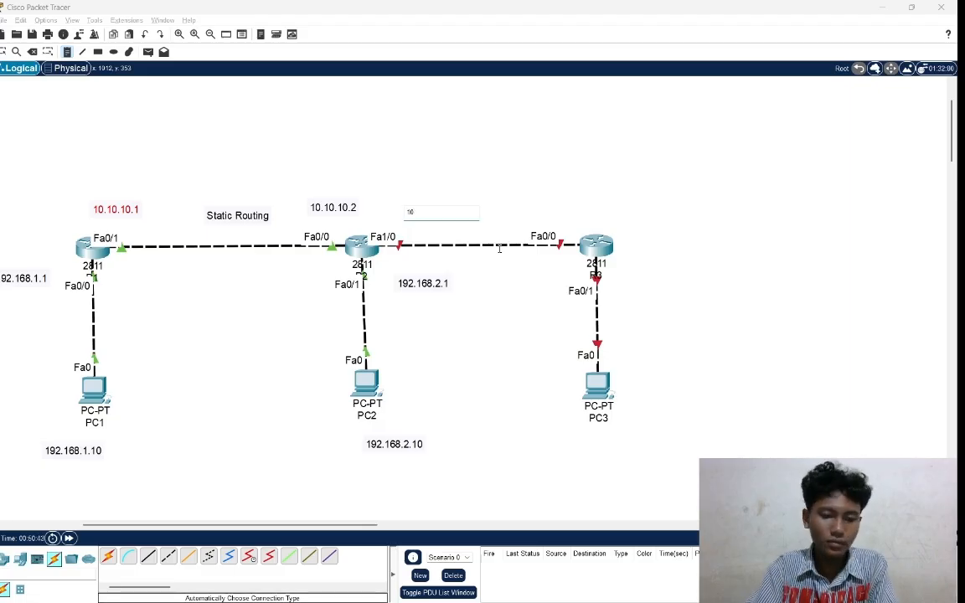
text(.20)
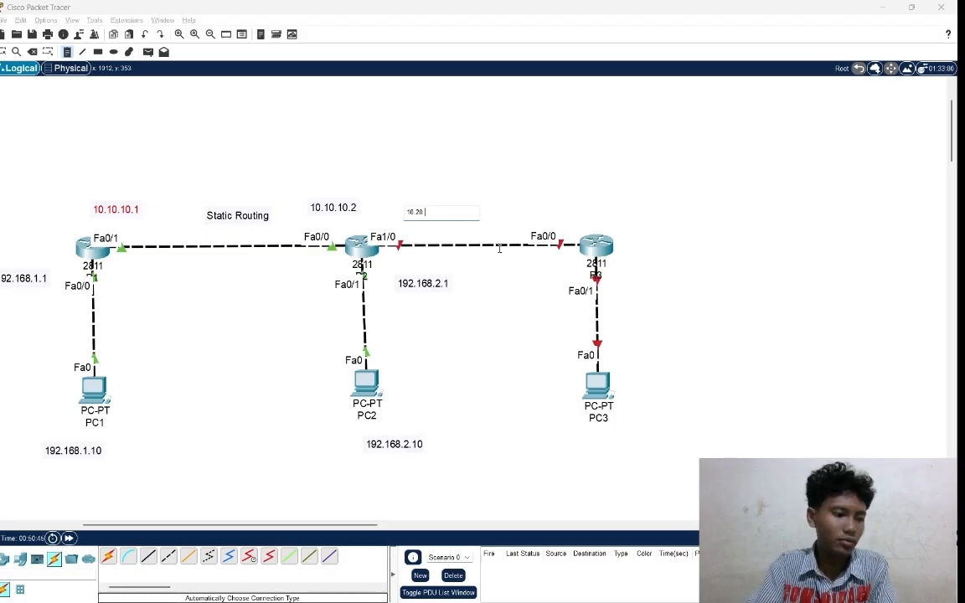
text(.1)
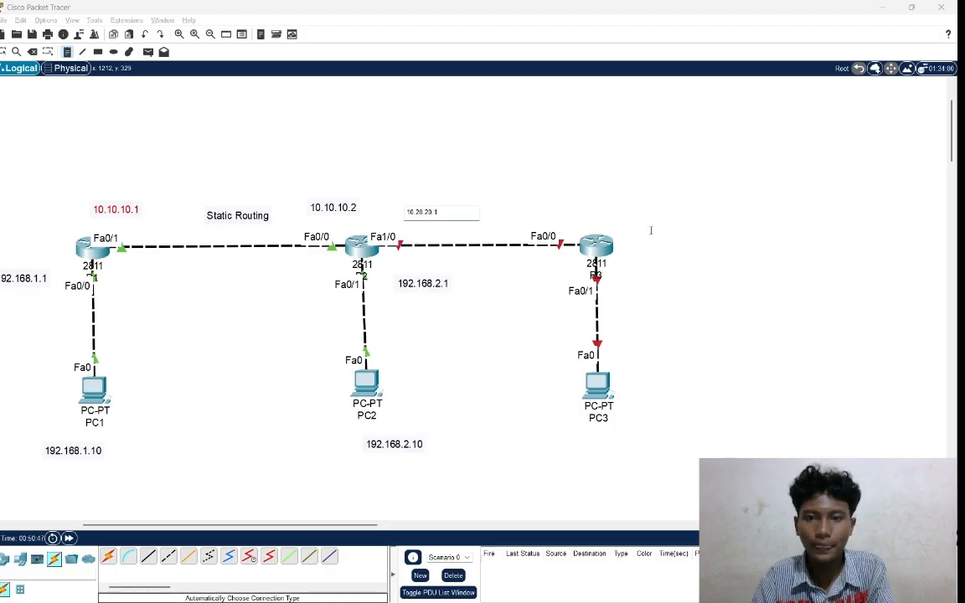
Add a text note reading 10.20.20.2 above router R3.
click(607, 208)
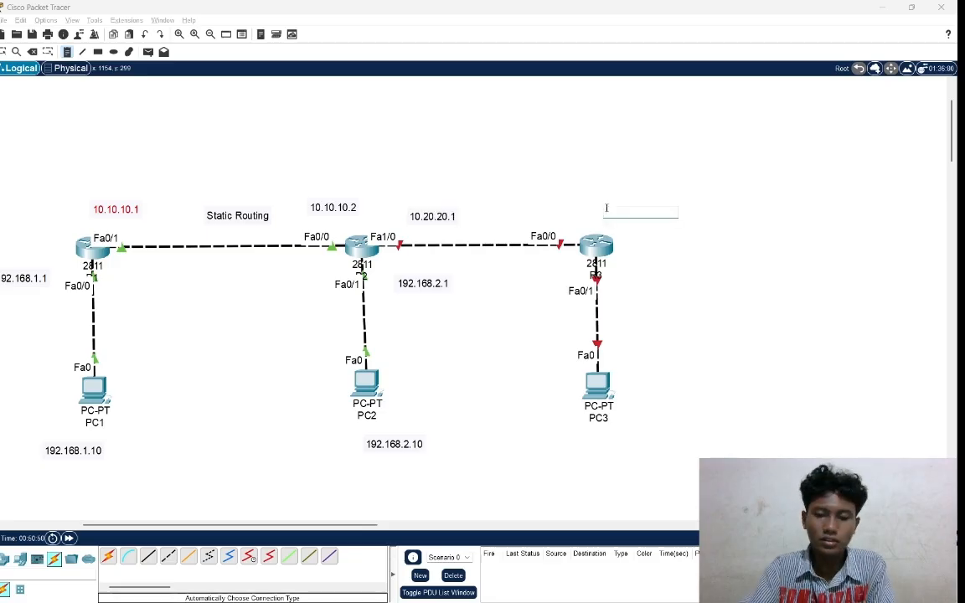
text(10.20)
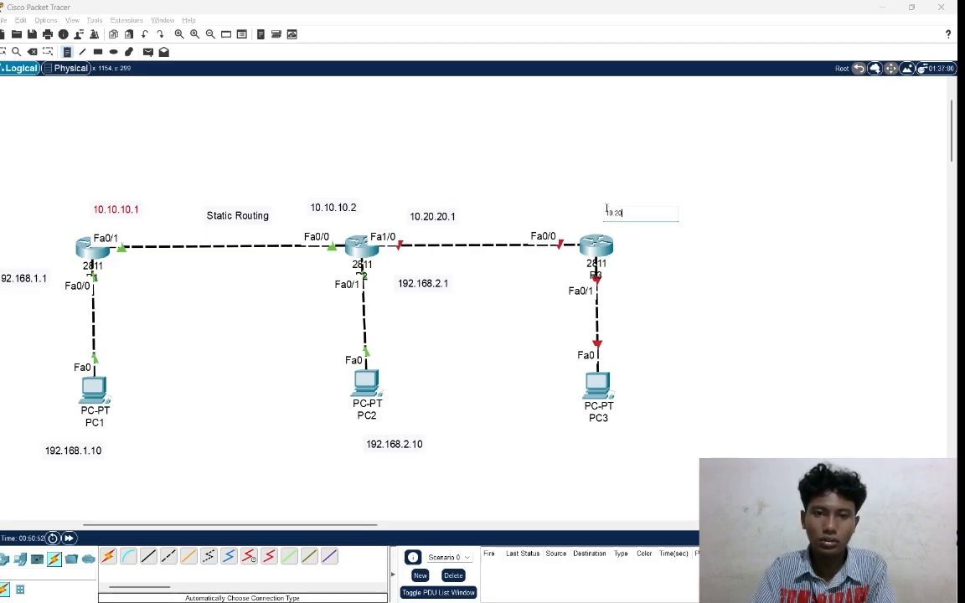
text(.20)
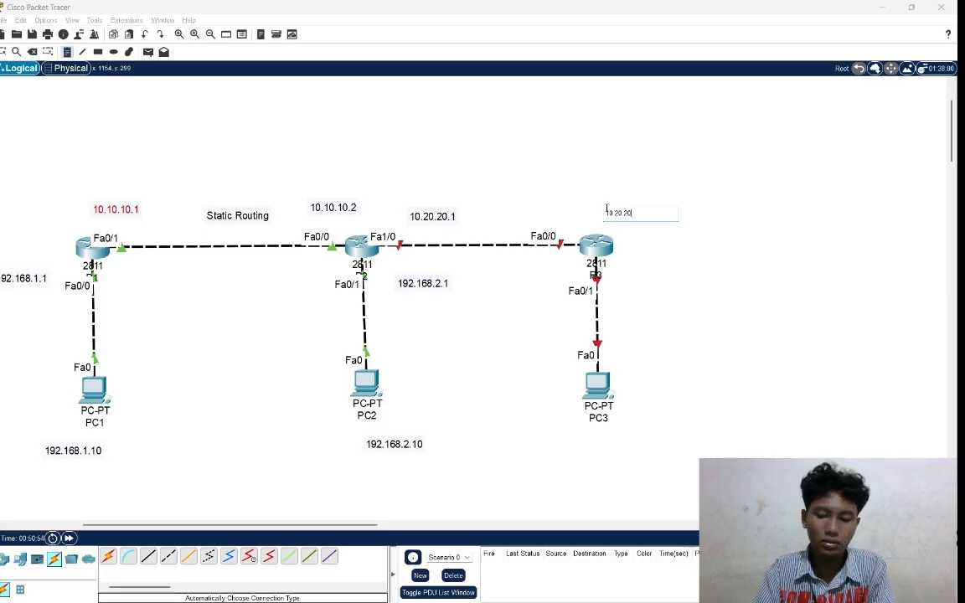
text(.2)
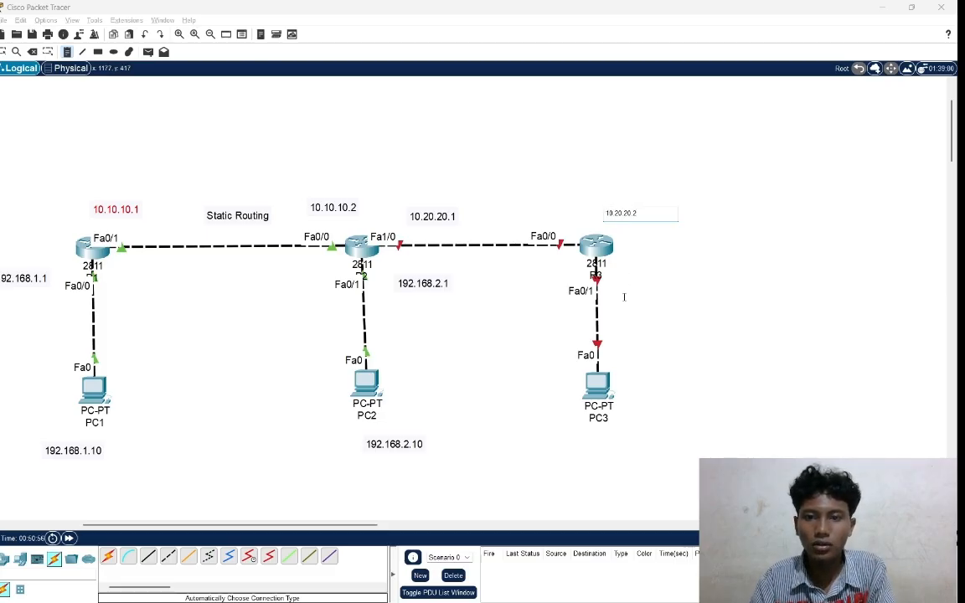
Add a text note reading 192.168.3.1 beside R3's Fa0/1 port.
click(624, 297)
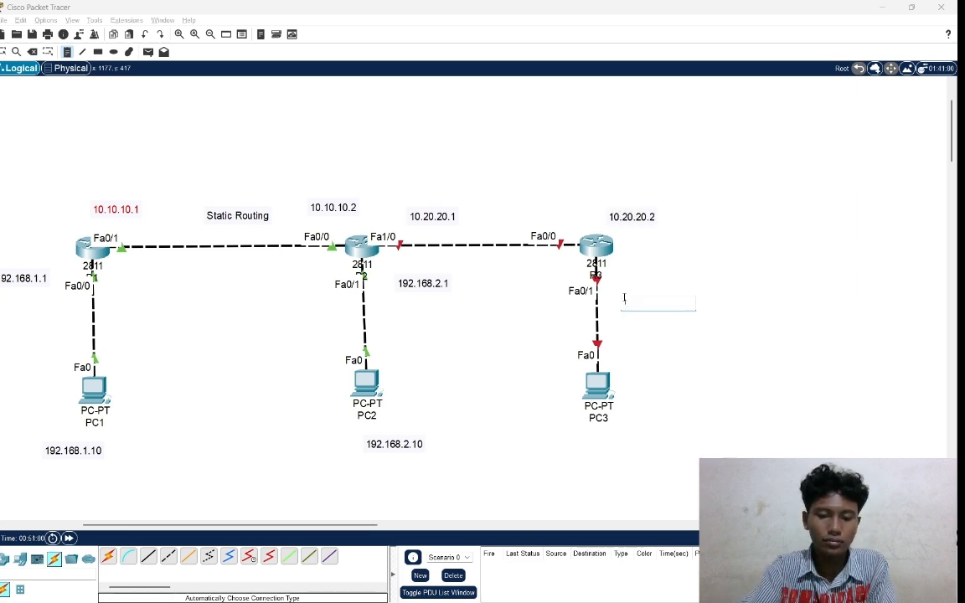
text(192)
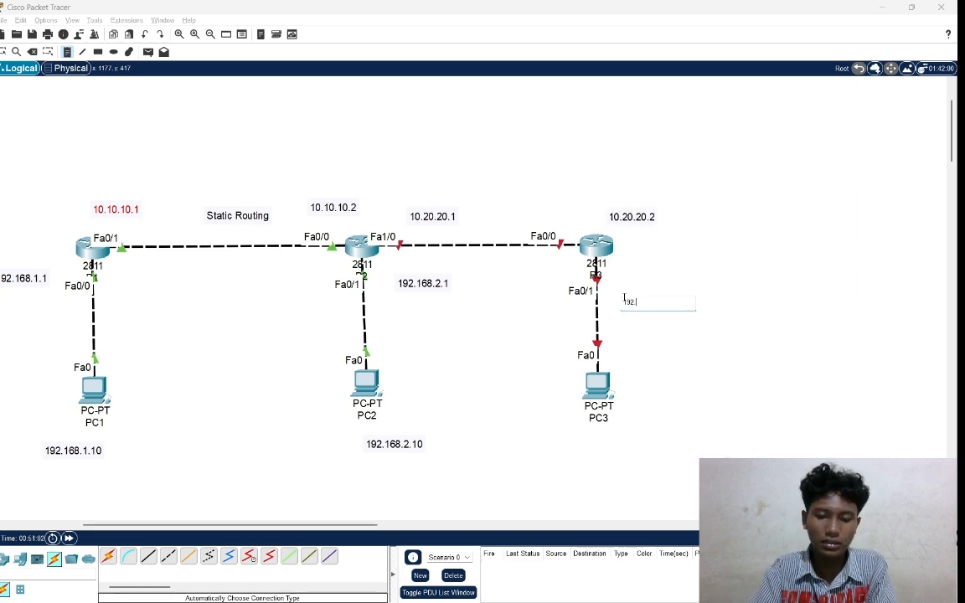
text(.168)
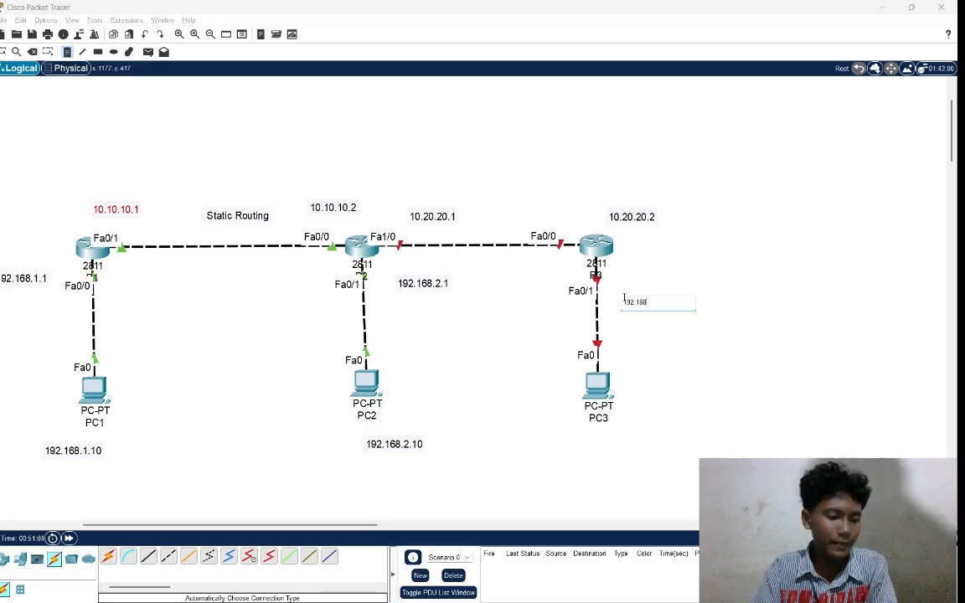
text(.3.1)
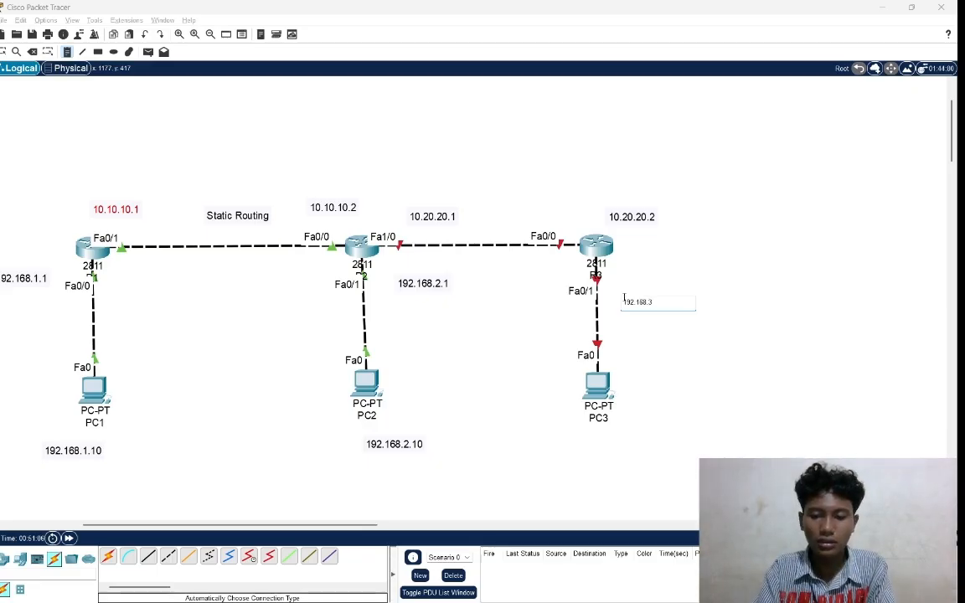
Add a text note reading 192.168.3.10 beside PC3.
click(639, 392)
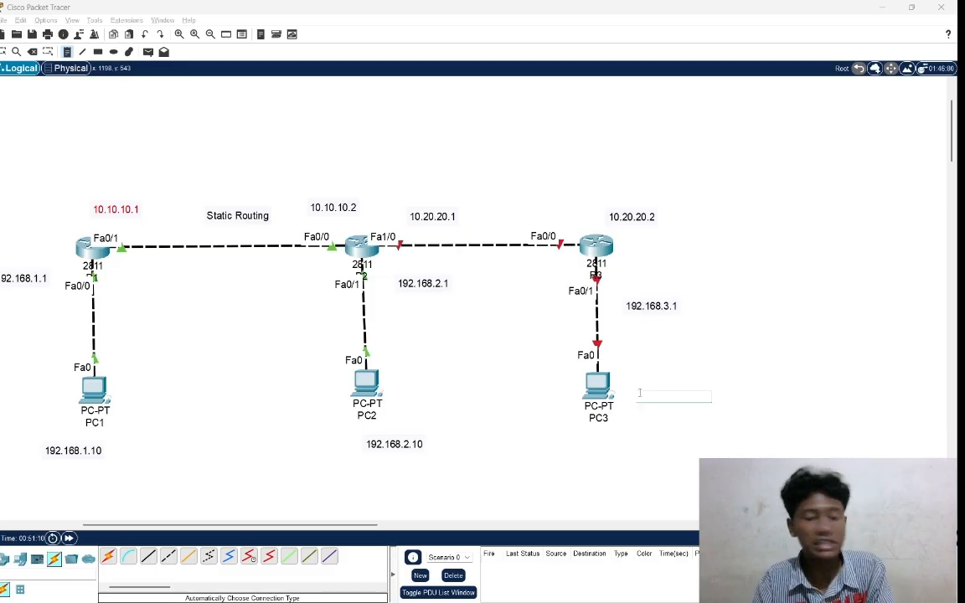
text(192.168)
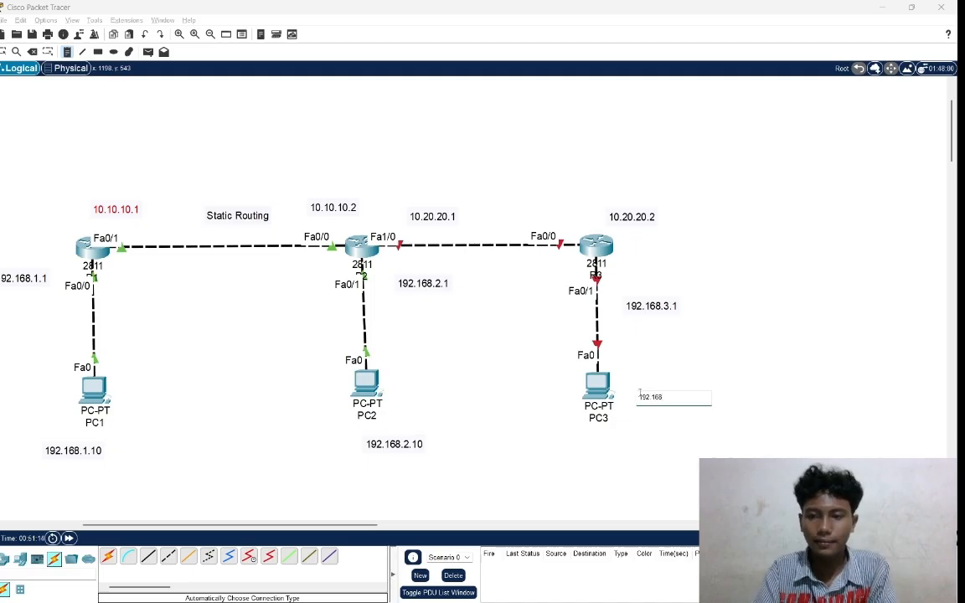
text(.3.10)
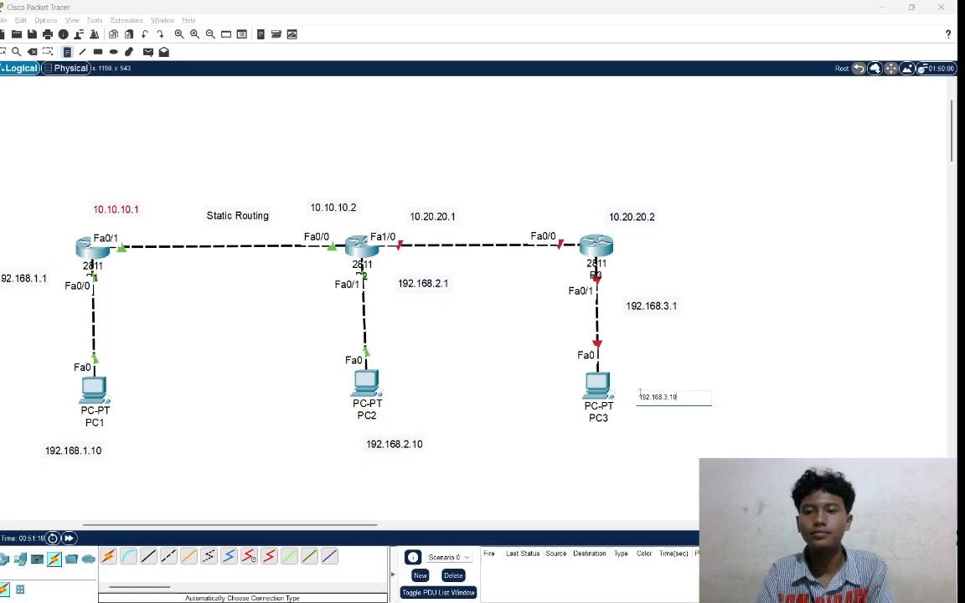
click(688, 374)
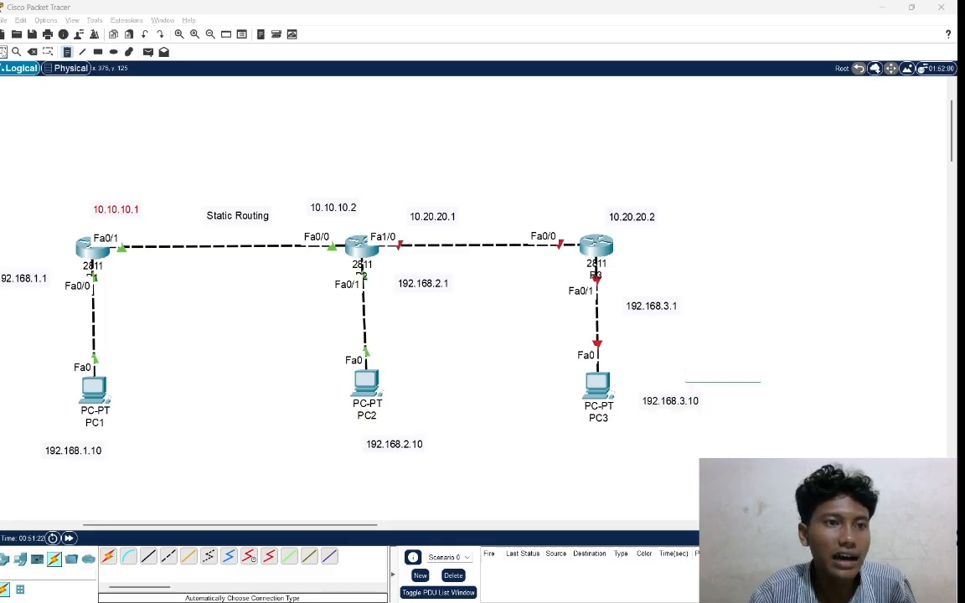
Reposition the new notes: 192.168.3.10 under PC3, 192.168.3.1 closer to R3's Fa0/1 link, and 10.20.20.2 centred above R3.
click(3, 52)
drag(673, 408, 622, 447)
drag(652, 306, 640, 302)
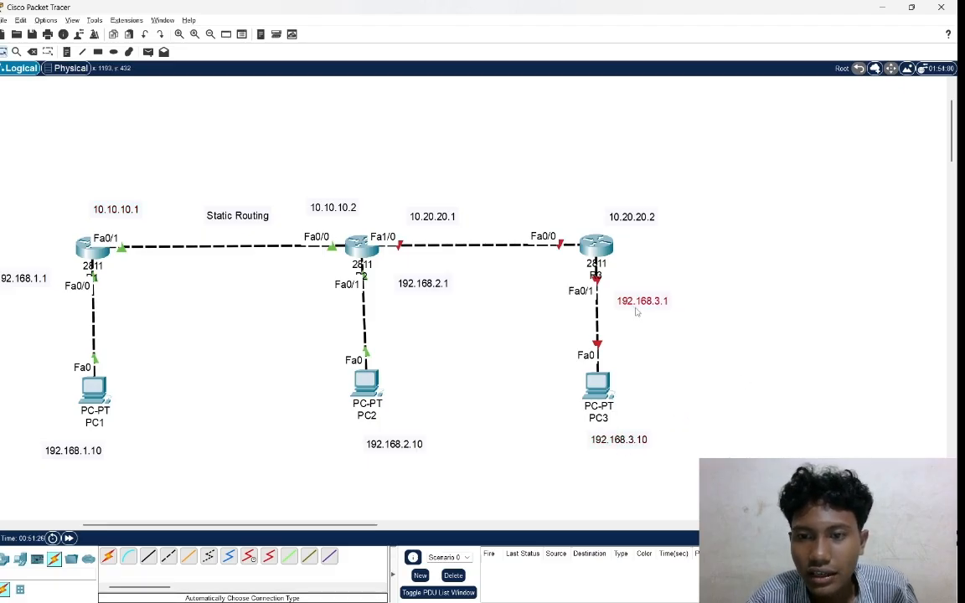
drag(632, 216, 608, 213)
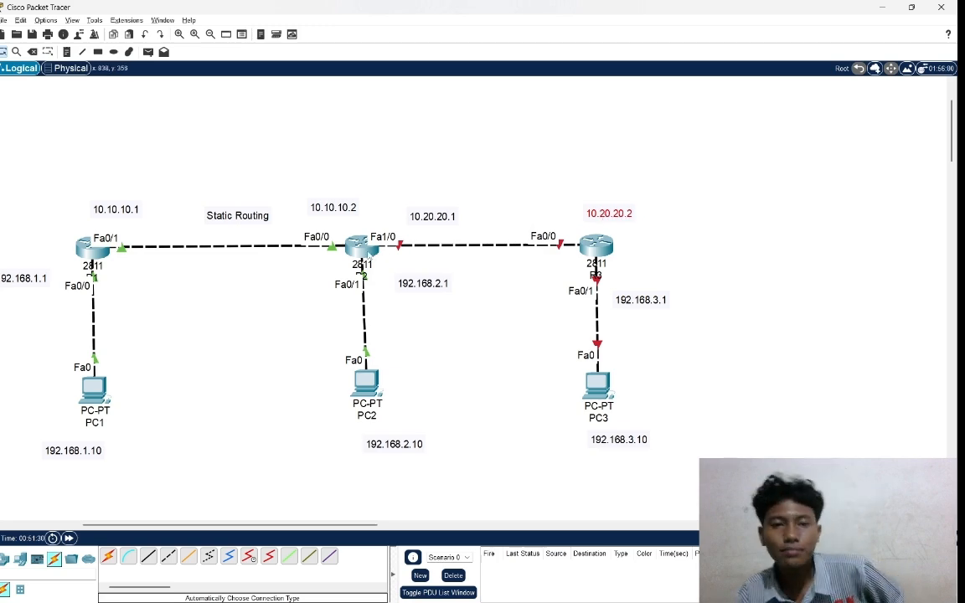
Open router R2's command line and enter global configuration mode with en and conf t.
click(360, 247)
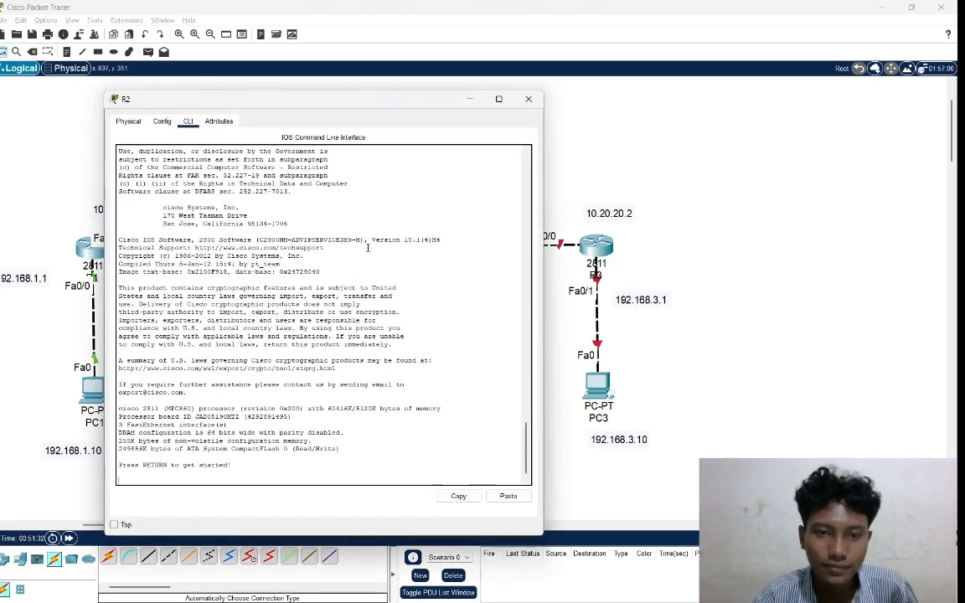
key(Return)
key(Return)
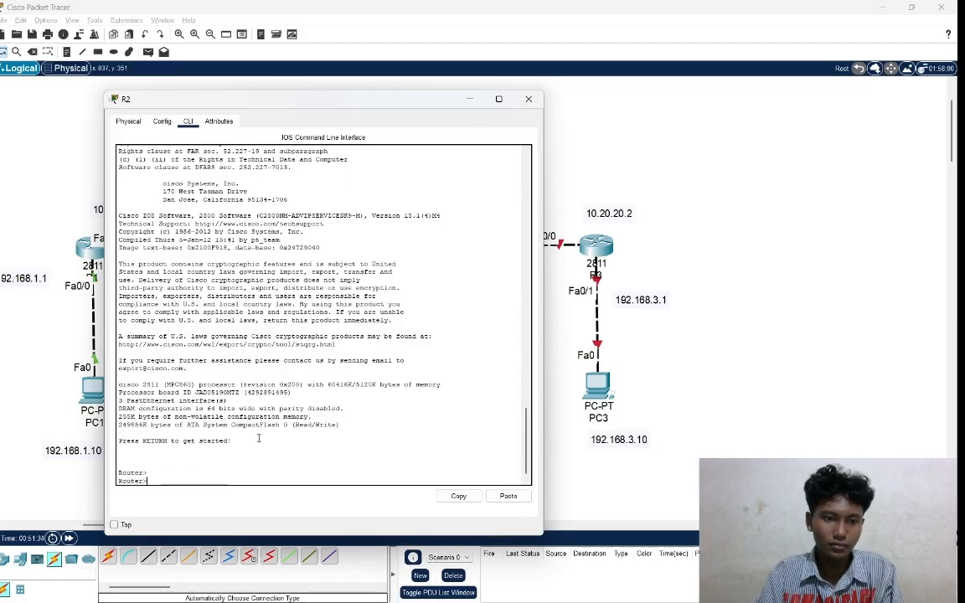
text(en)
key(Return)
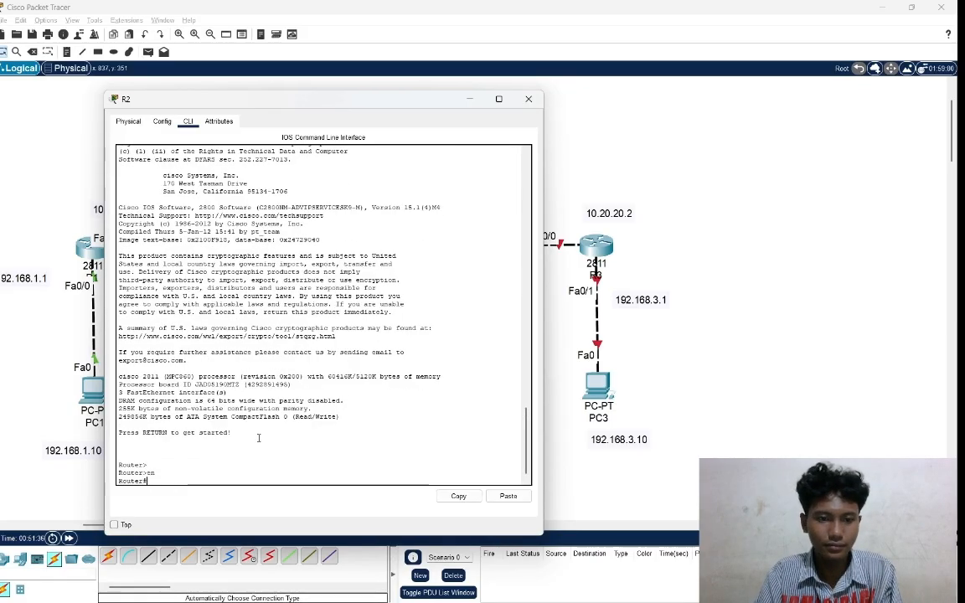
text(conf)
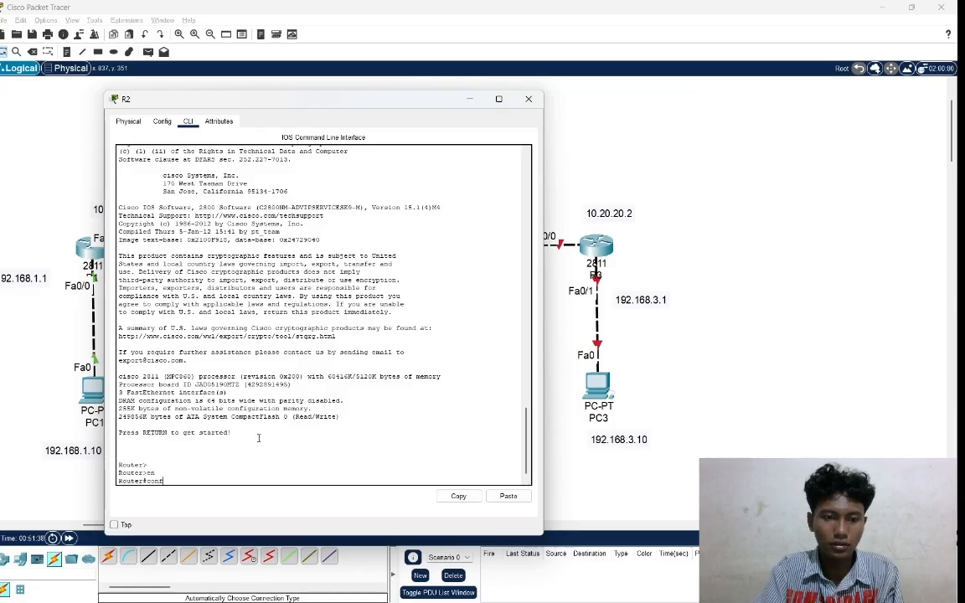
text( t)
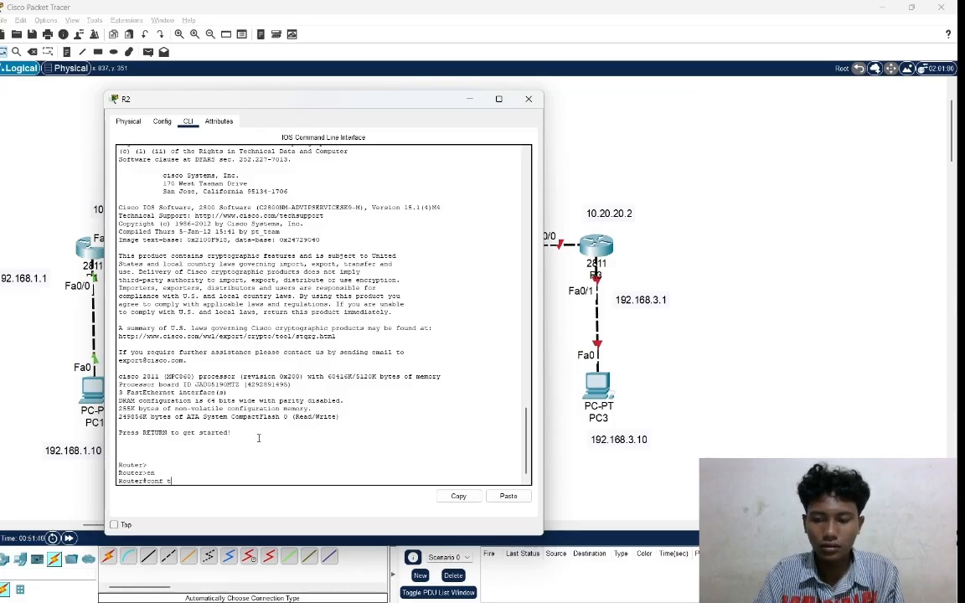
key(Return)
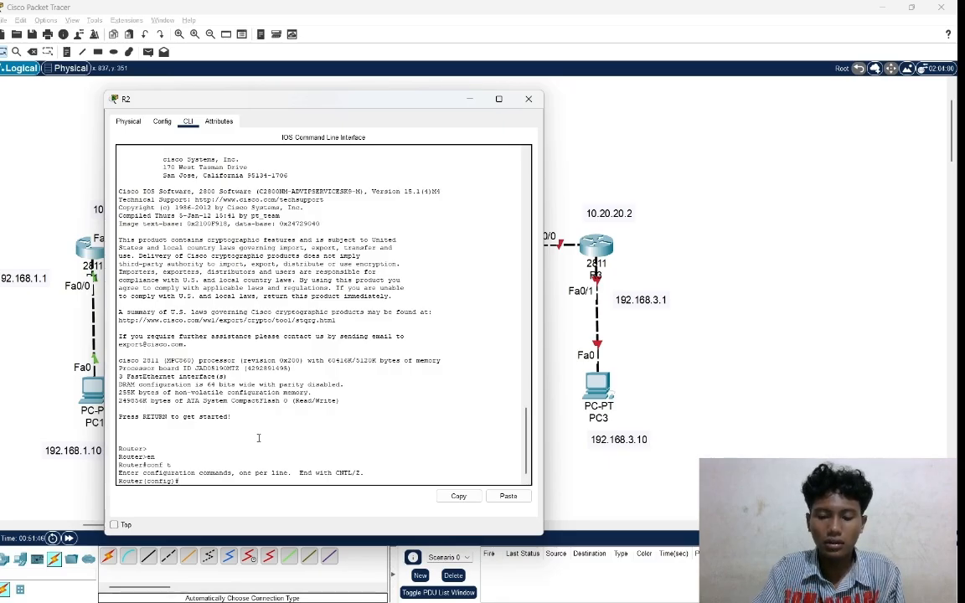
Review the earlier interface configuration commands in R2's command-line history.
text(nfig)#do )
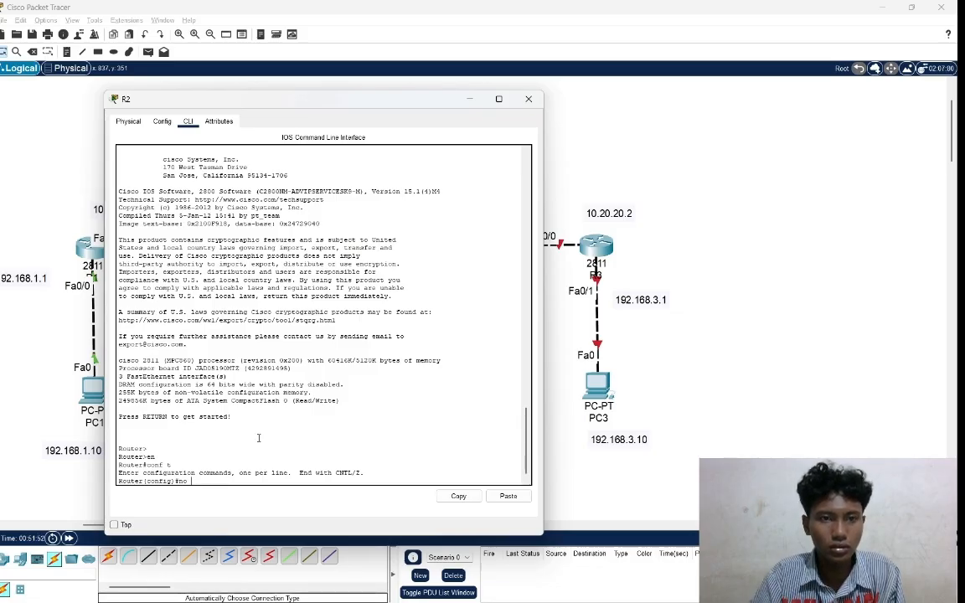
text(write)
key(Return)
scroll(258, 437, up, 10)
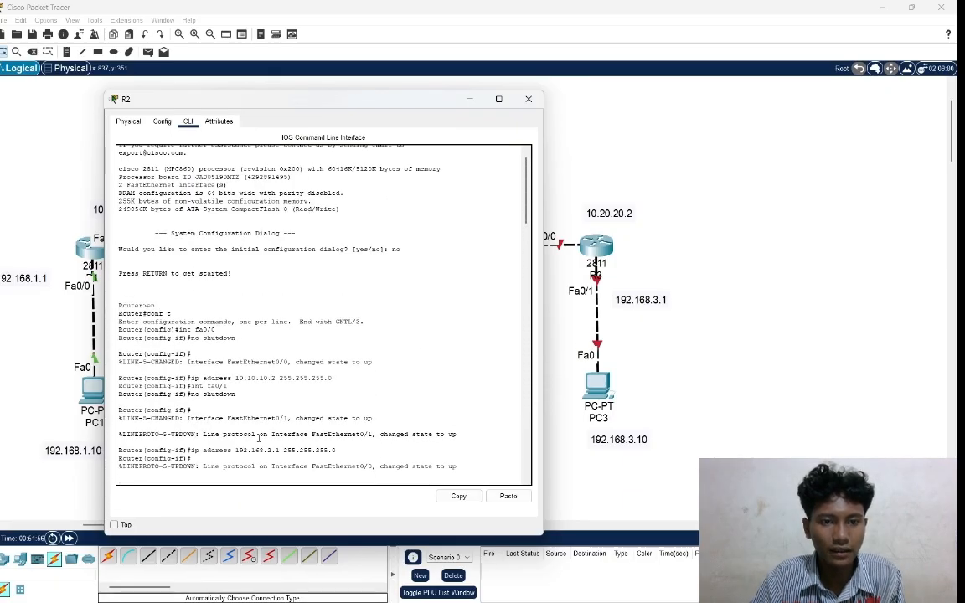
scroll(258, 437, up, 1)
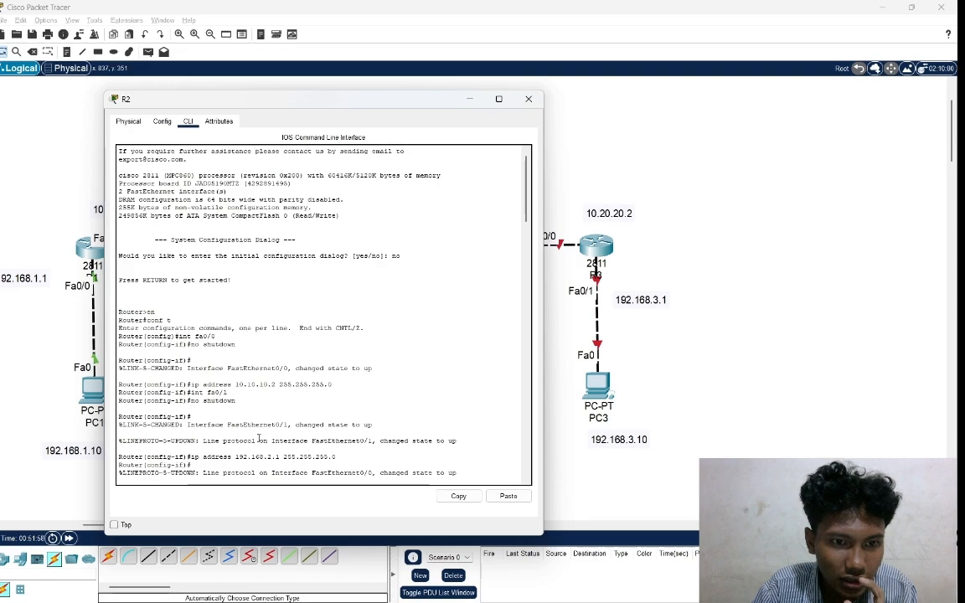
scroll(259, 437, down, 10)
scroll(259, 437, down, 8)
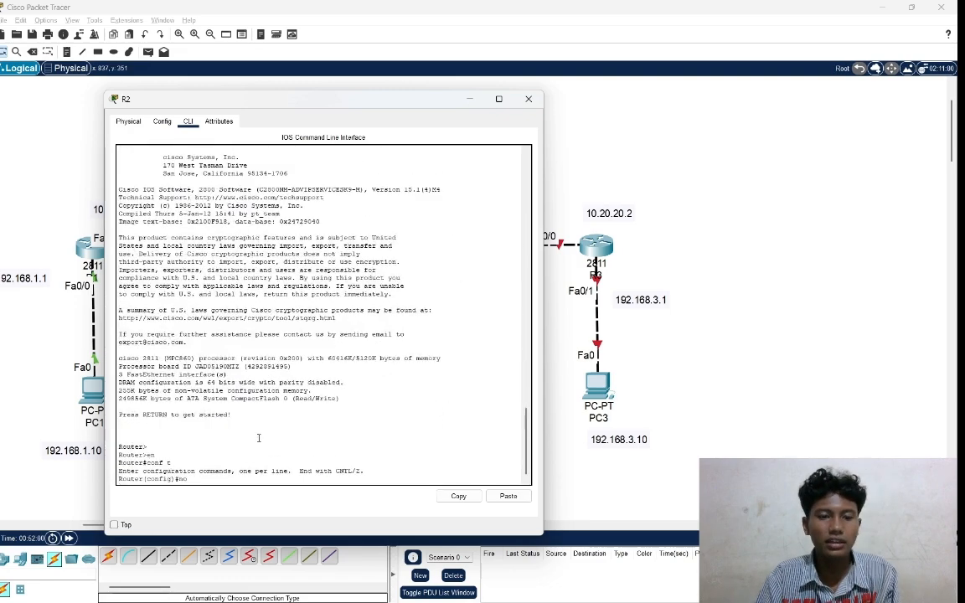
Enter configuration of R2's interface fa1/0, the port facing R3, and enable it with no shutdown.
text(t)
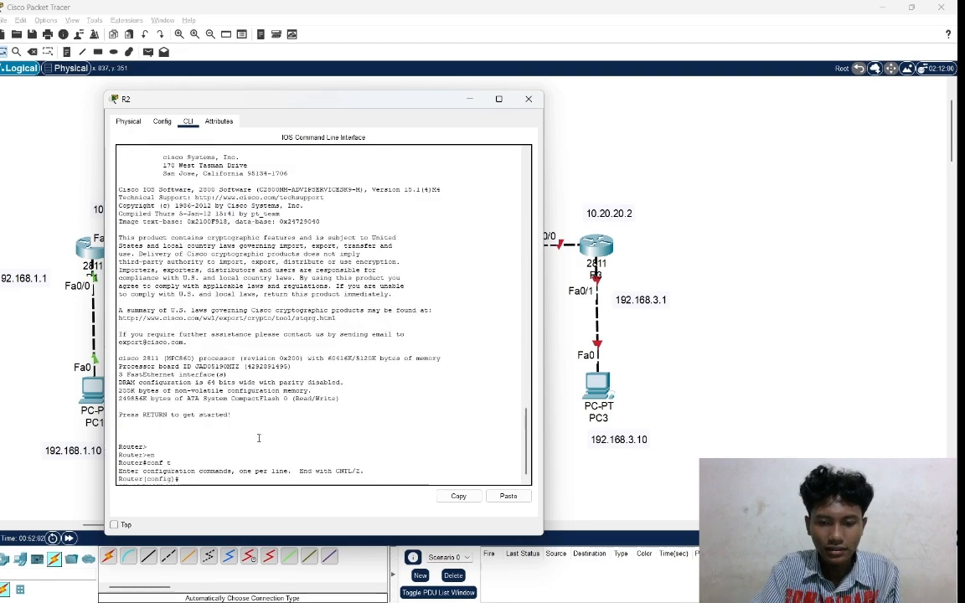
text( 0/1)
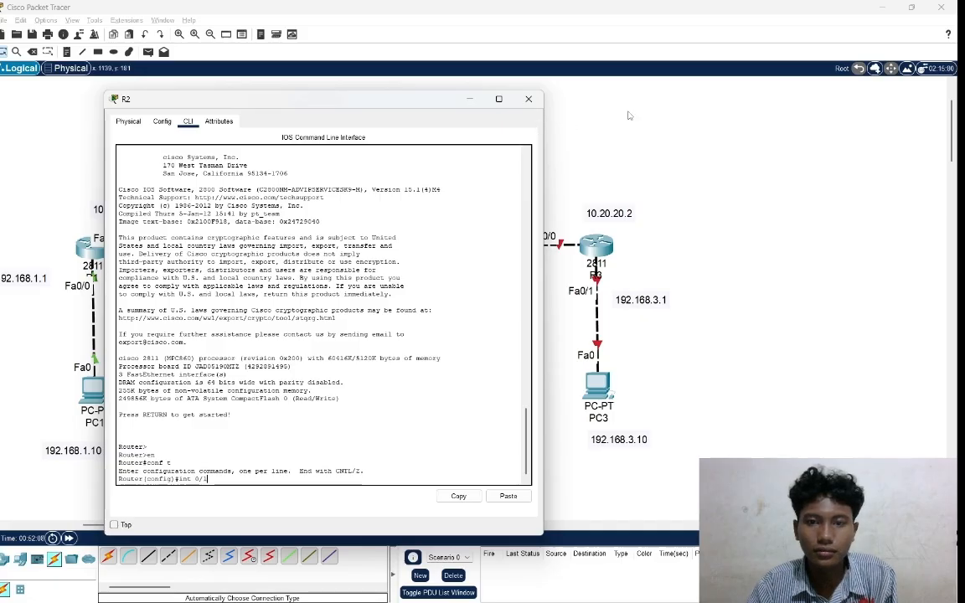
click(720, 136)
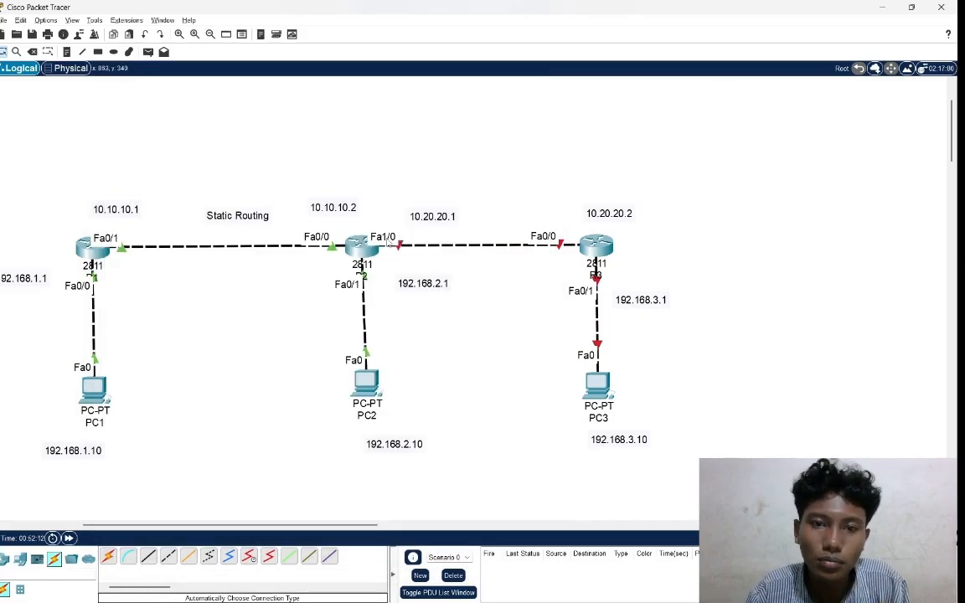
key(alt+Tab)
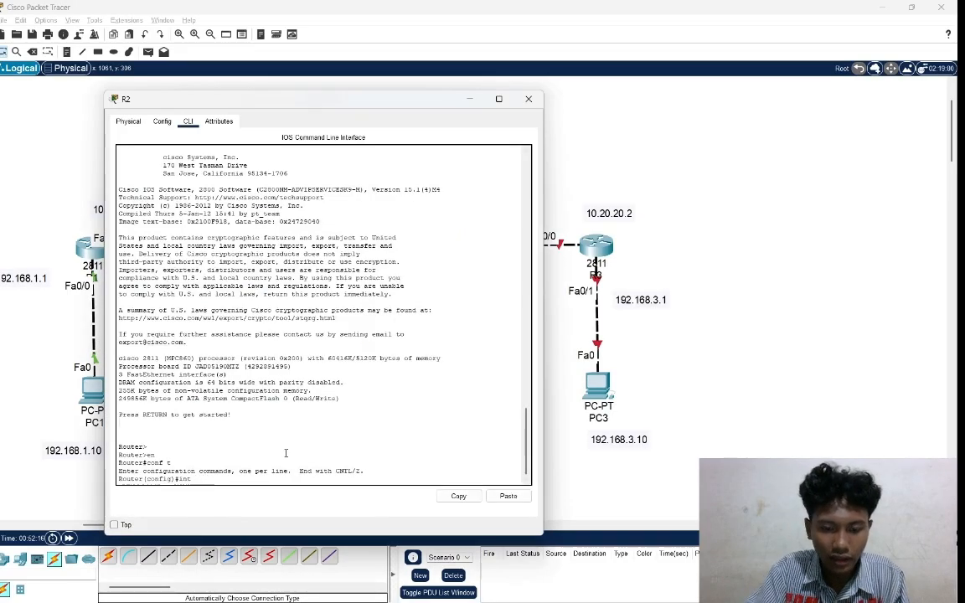
text(int fa)
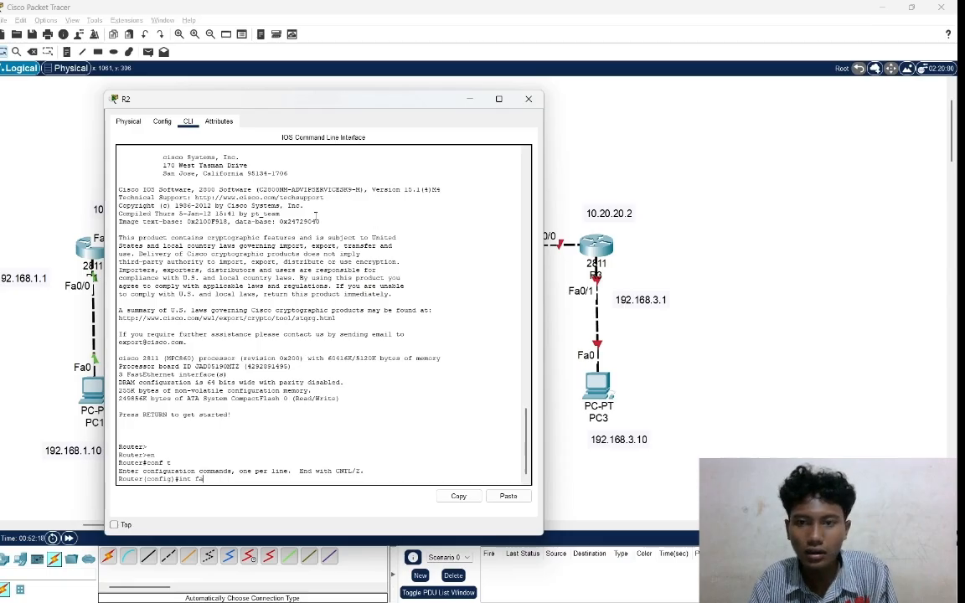
click(587, 153)
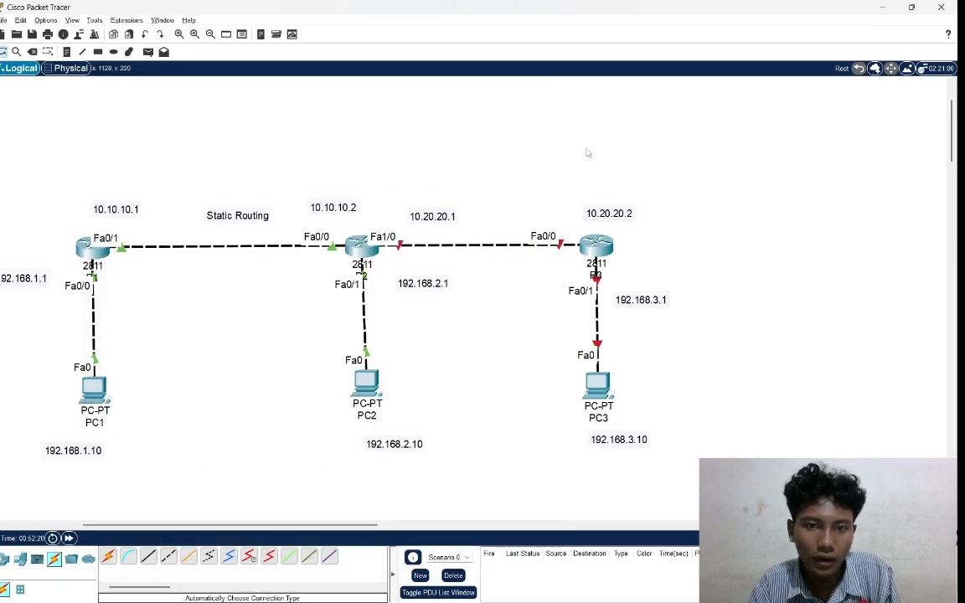
key(alt+Tab)
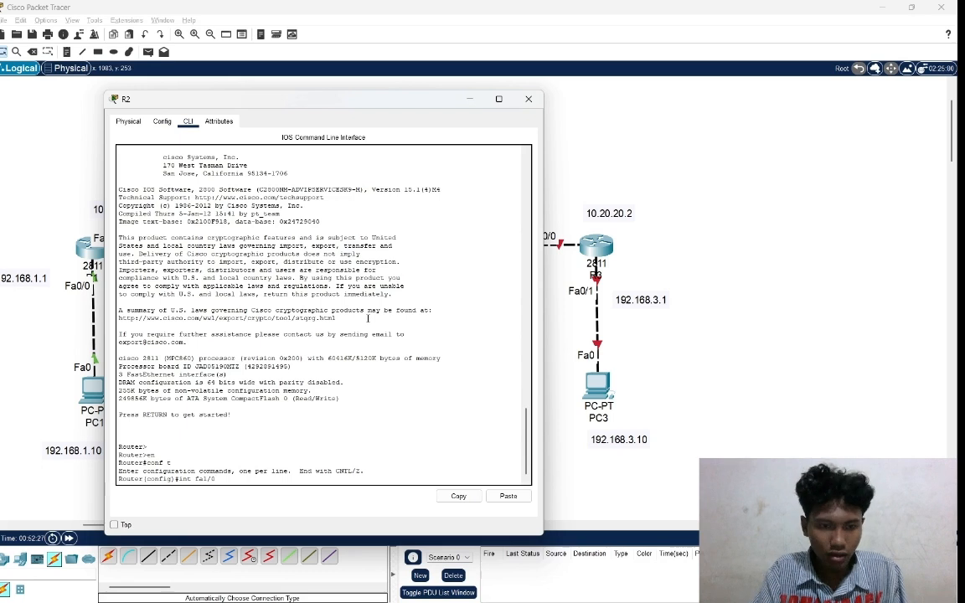
key(Return)
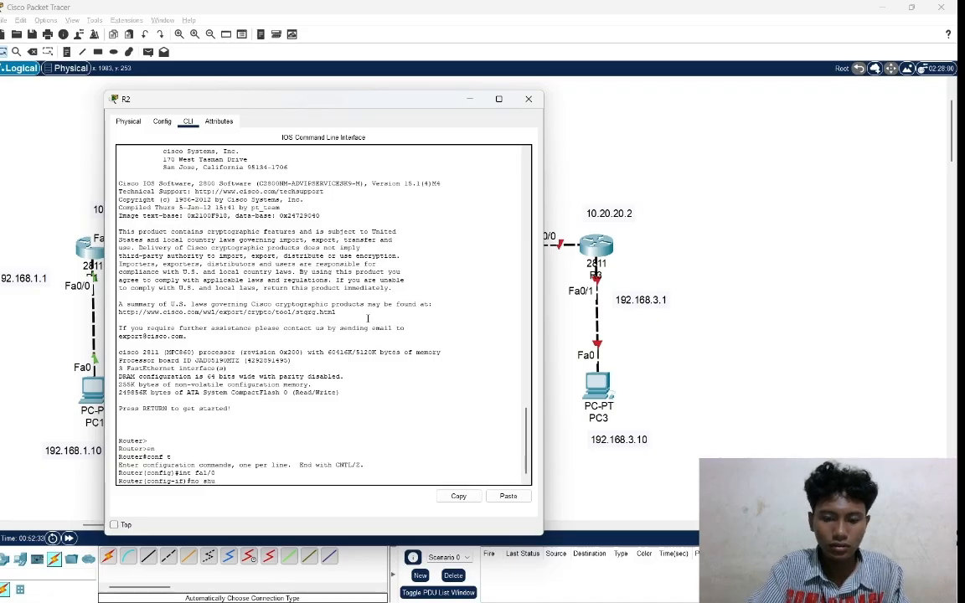
text(no shutdown)
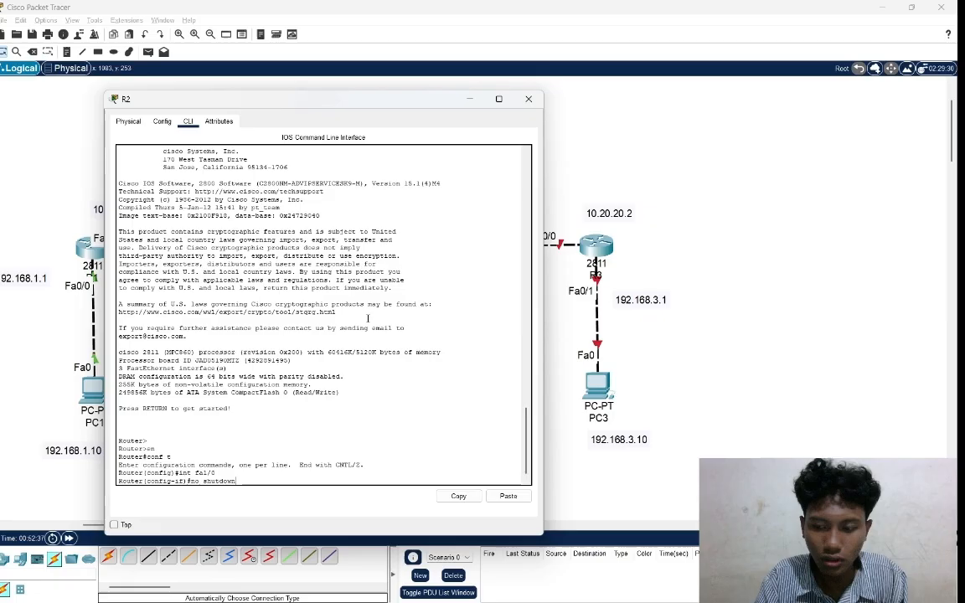
key(Return)
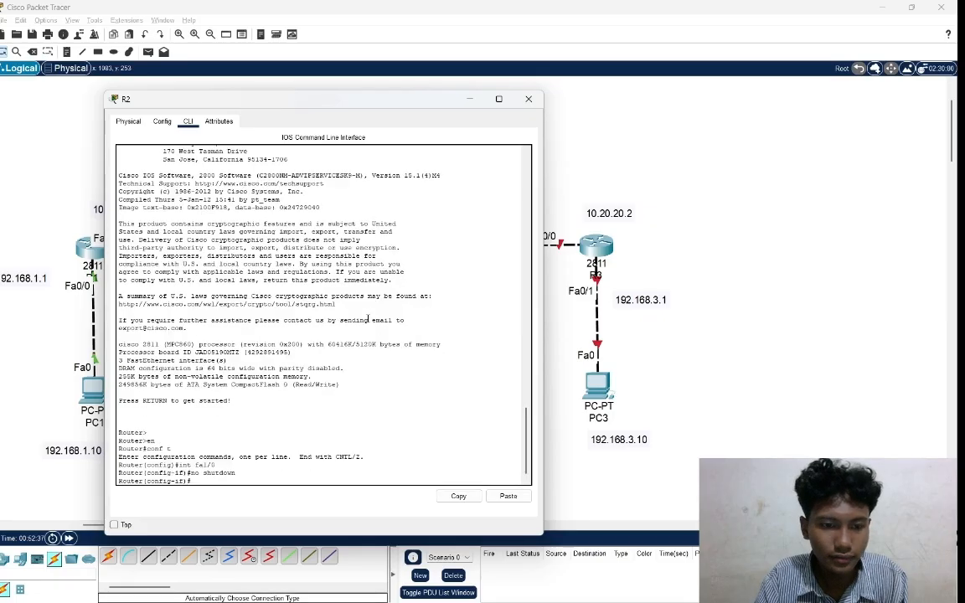
Assign IP address 10.20.20.1 with mask 255.255.255.0 to R2's fa1/0, and move the 10.20.20.1 note closer to that port.
text(ip)
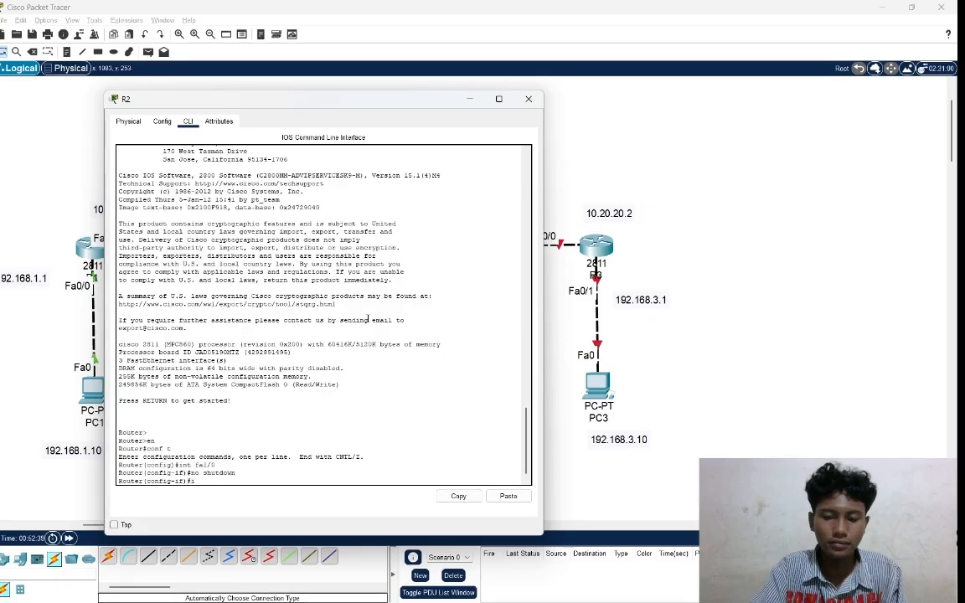
text( address)
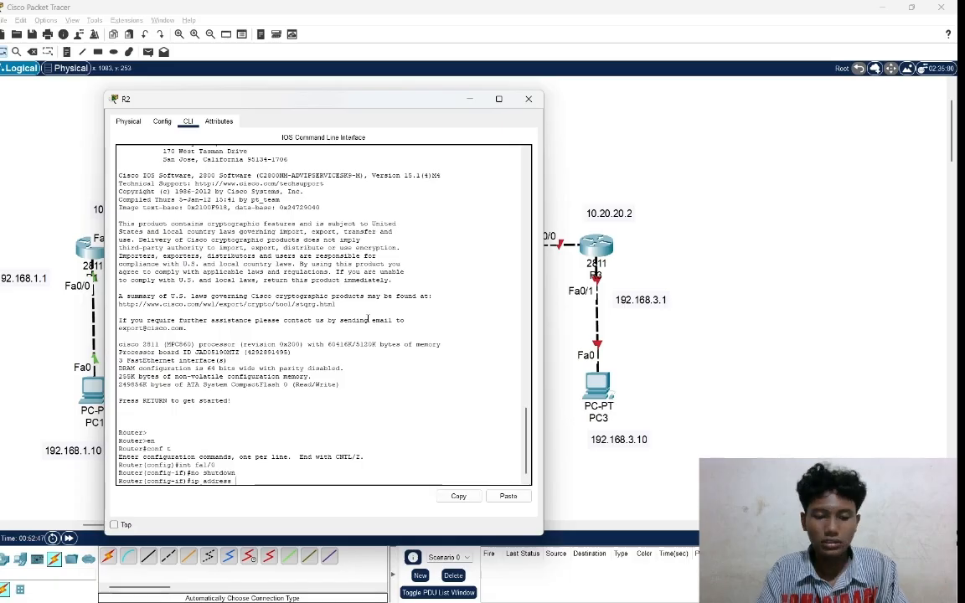
text( 10)
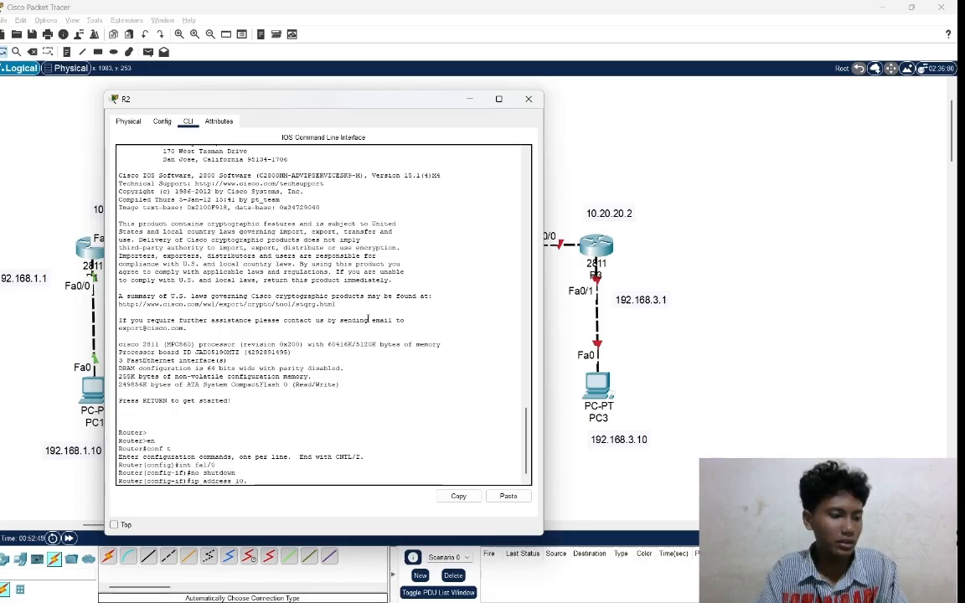
text(.20.20)
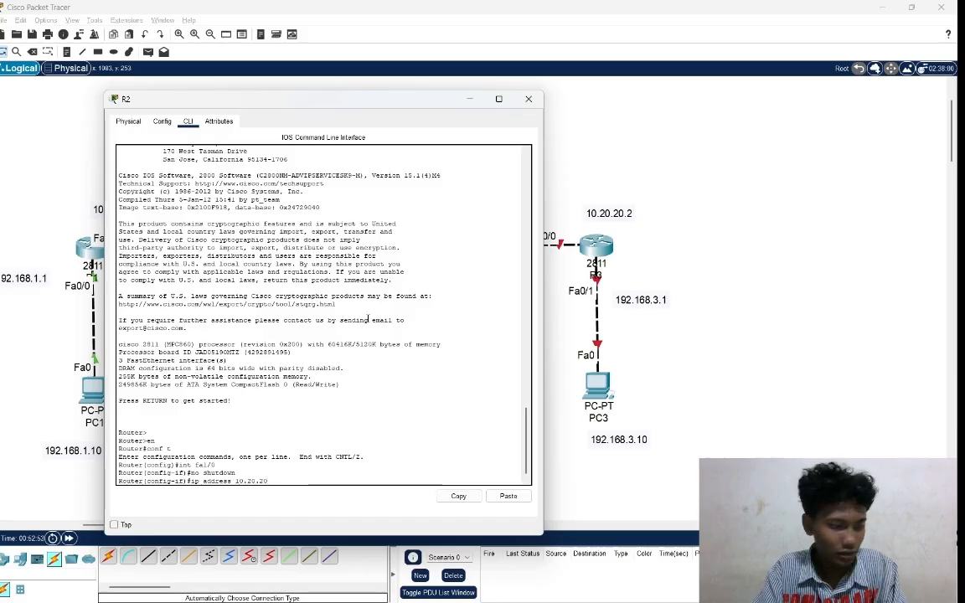
text(.1)
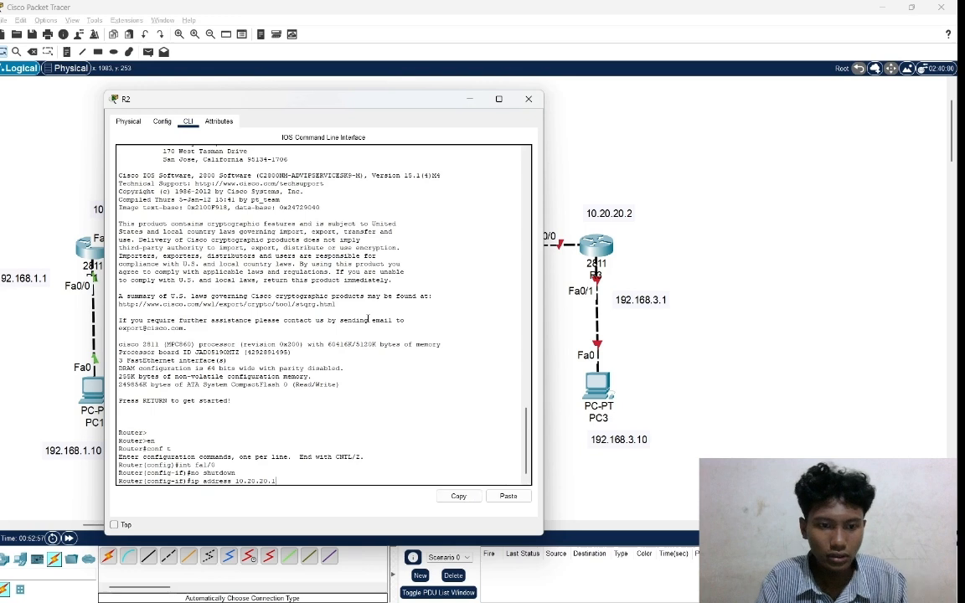
text( 2)
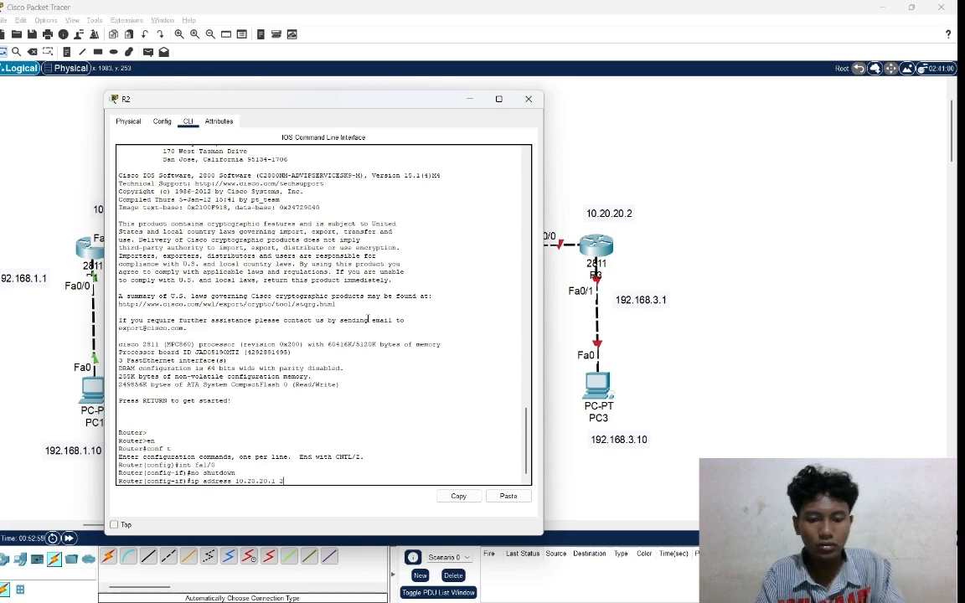
text(55.)
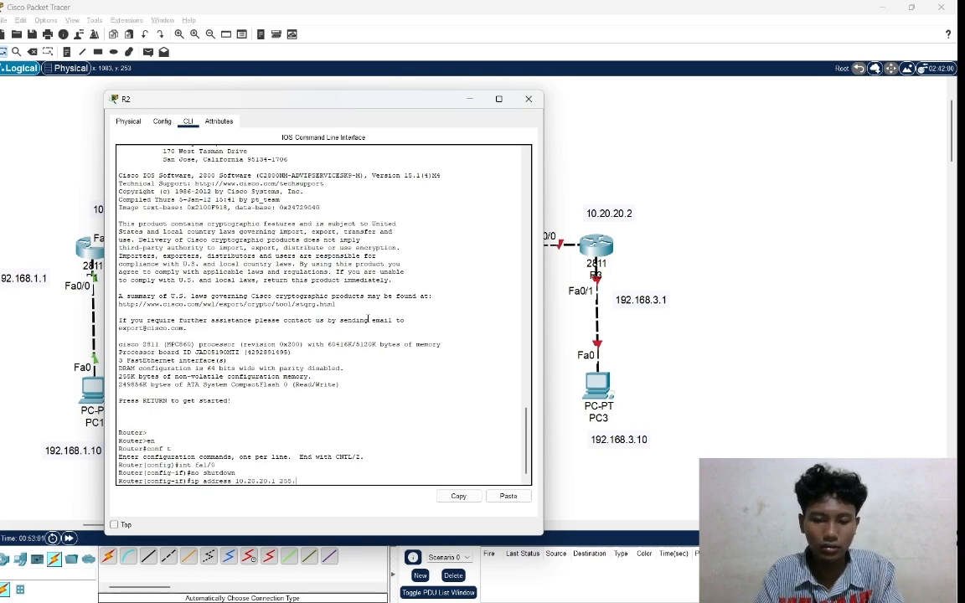
text(255.255.)
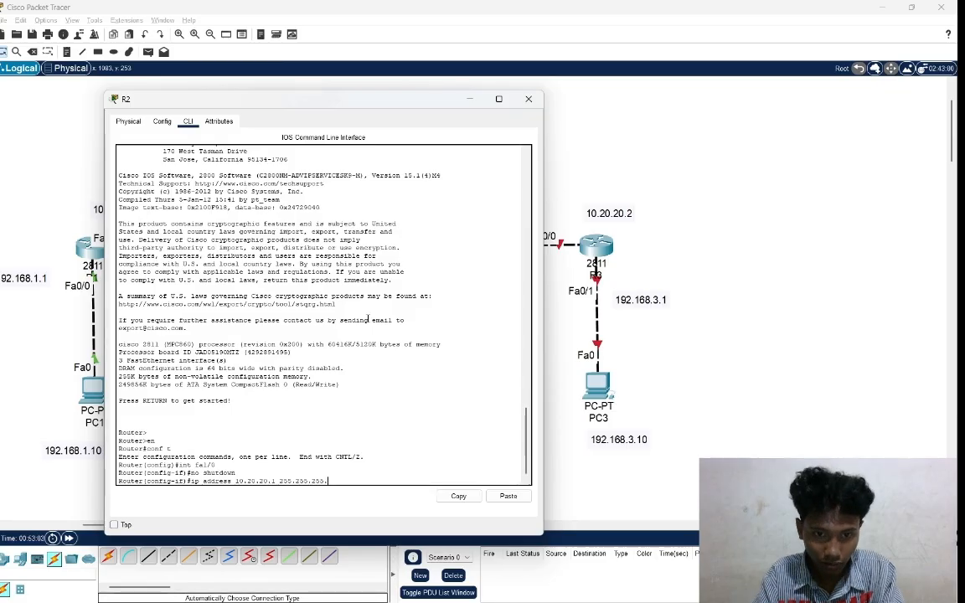
text(0)
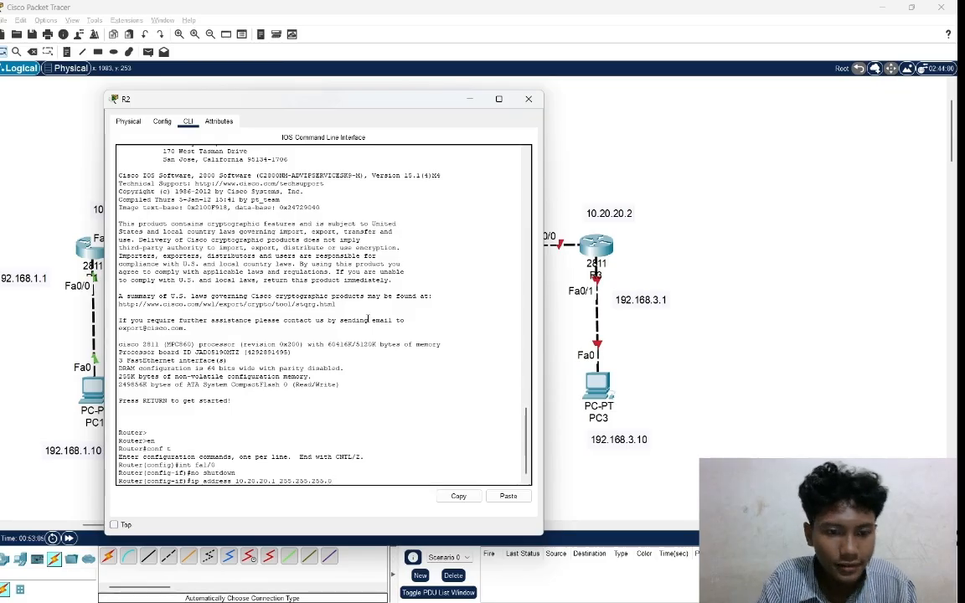
key(Return)
key(alt+F4)
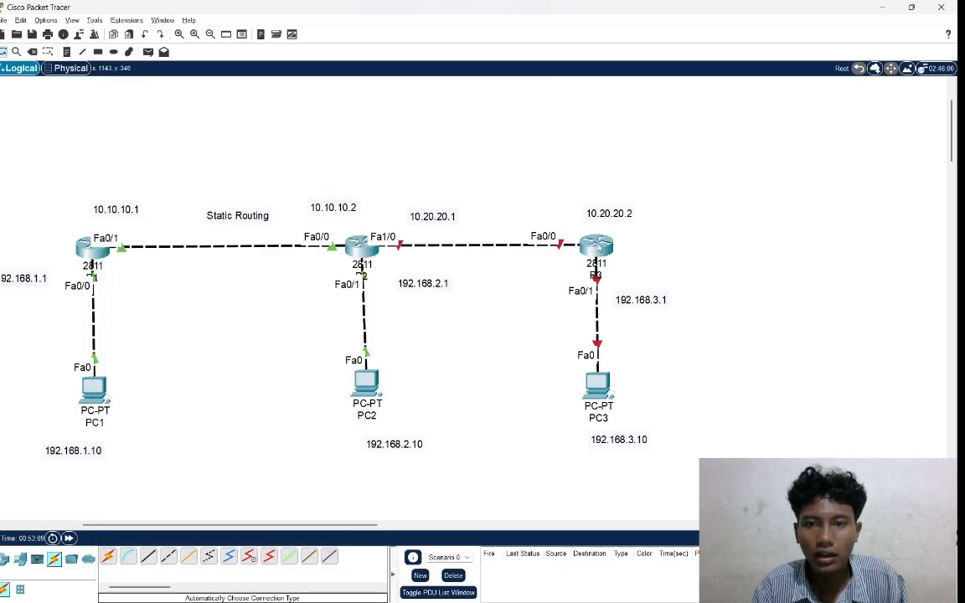
drag(423, 216, 402, 212)
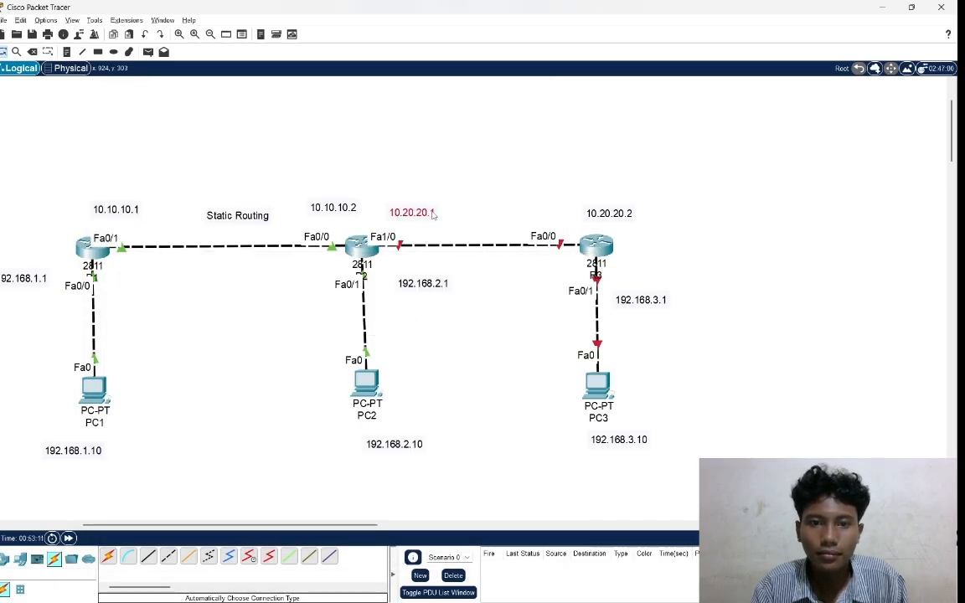
Open router R3's command line and answer no to the initial configuration dialog.
click(597, 244)
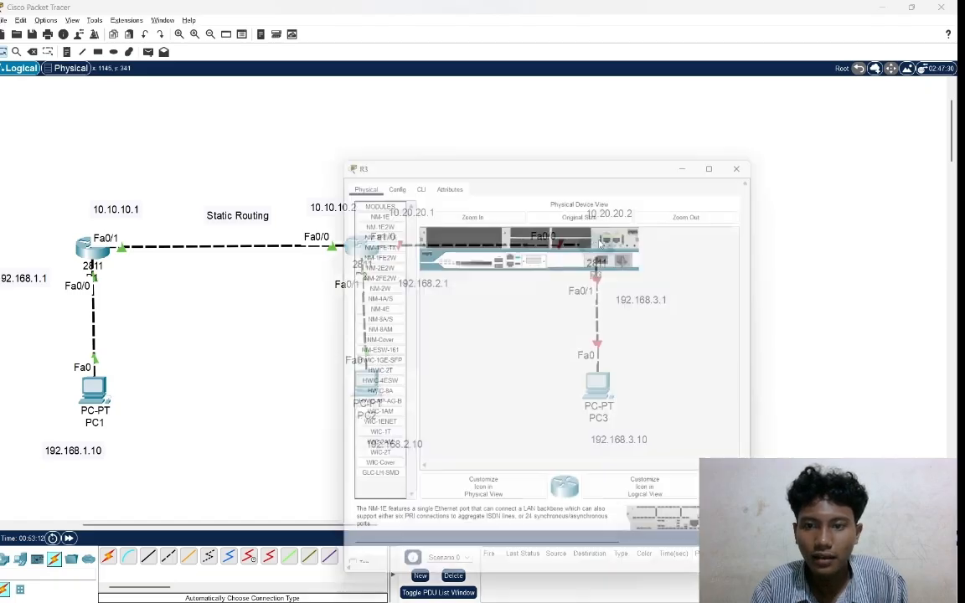
click(414, 177)
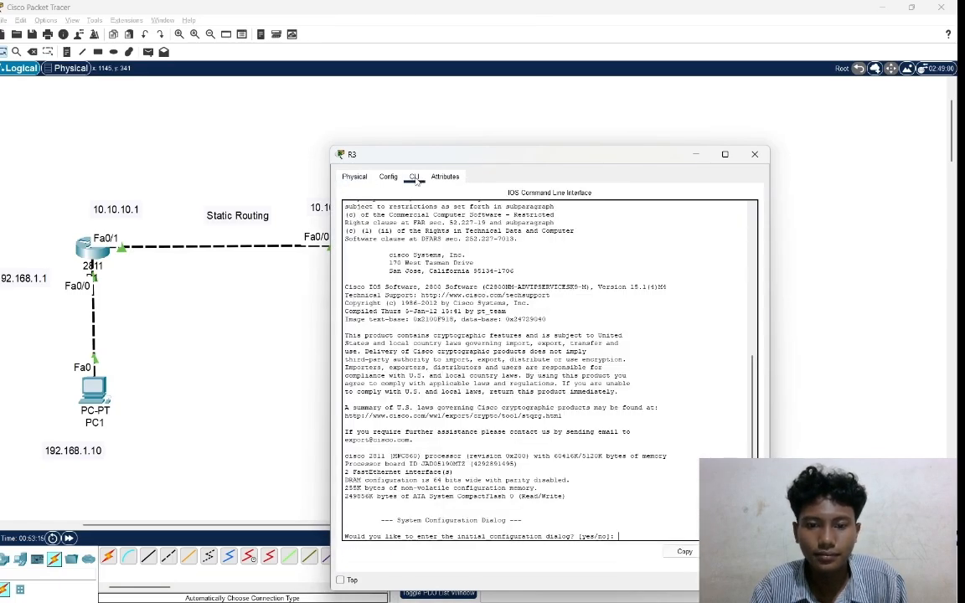
text(no)
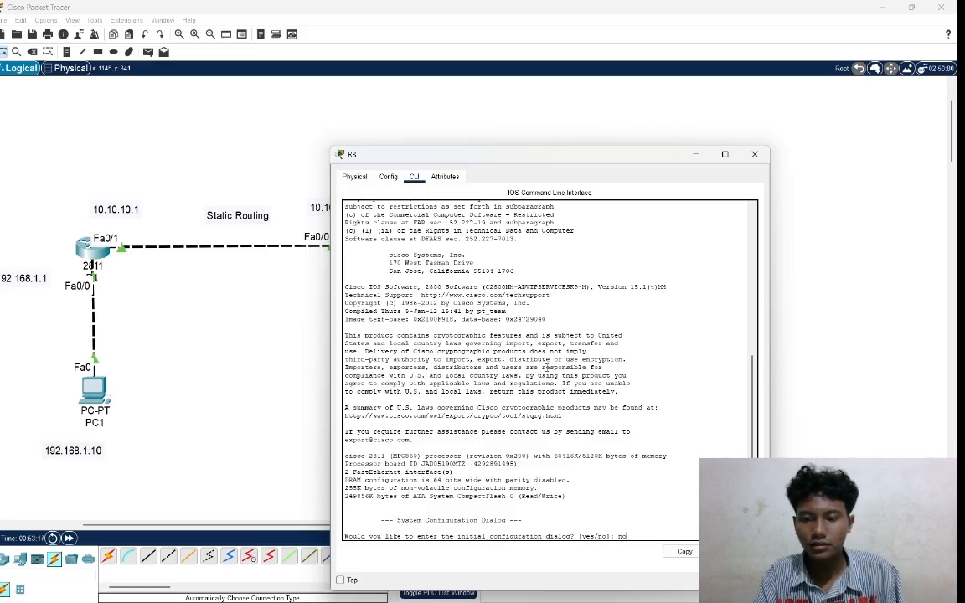
key(Return)
Enter privileged mode on router R3 with en, and open global configuration with conf t.
key(Return)
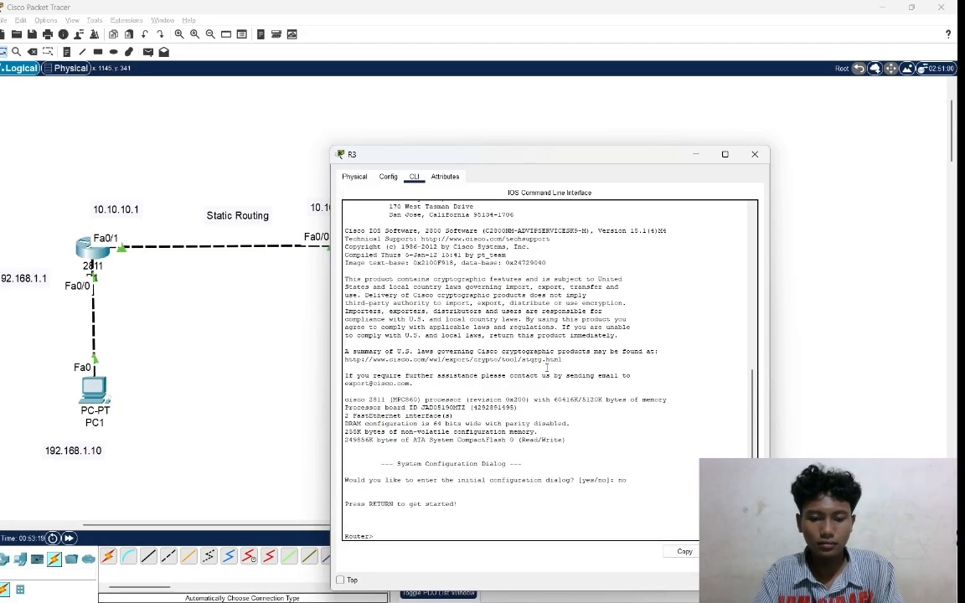
text(en)
key(Return)
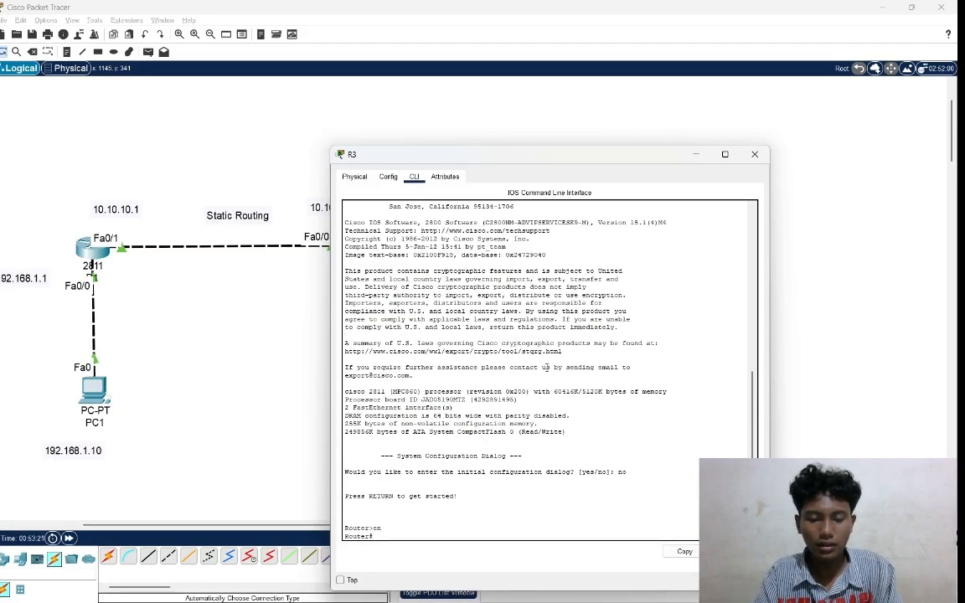
text(con)
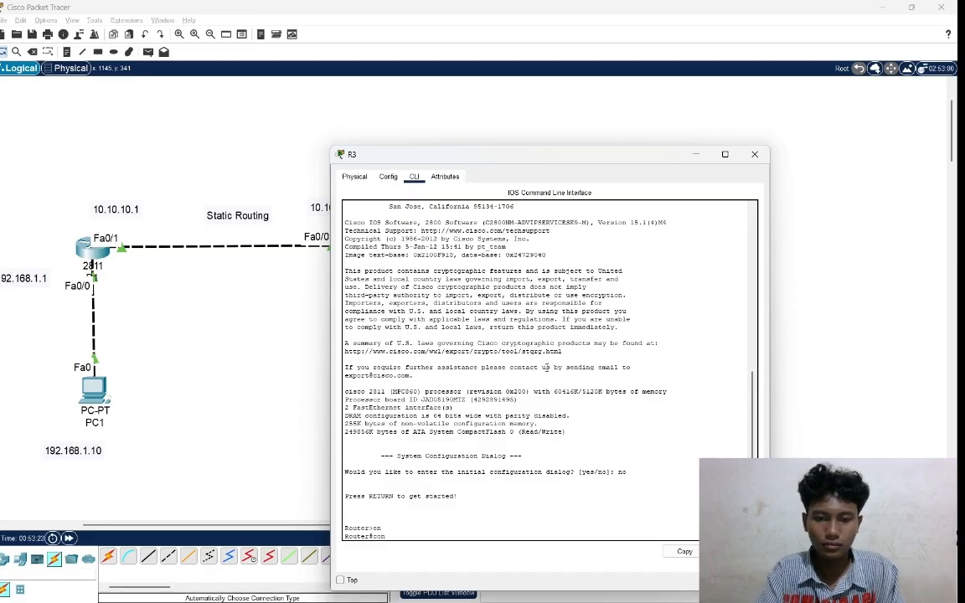
text(f t)
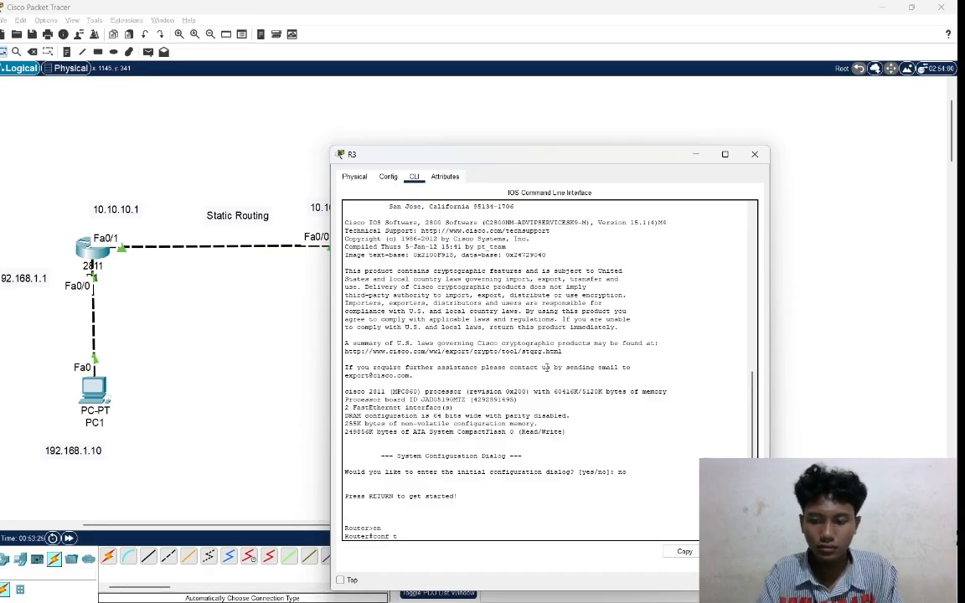
key(Return)
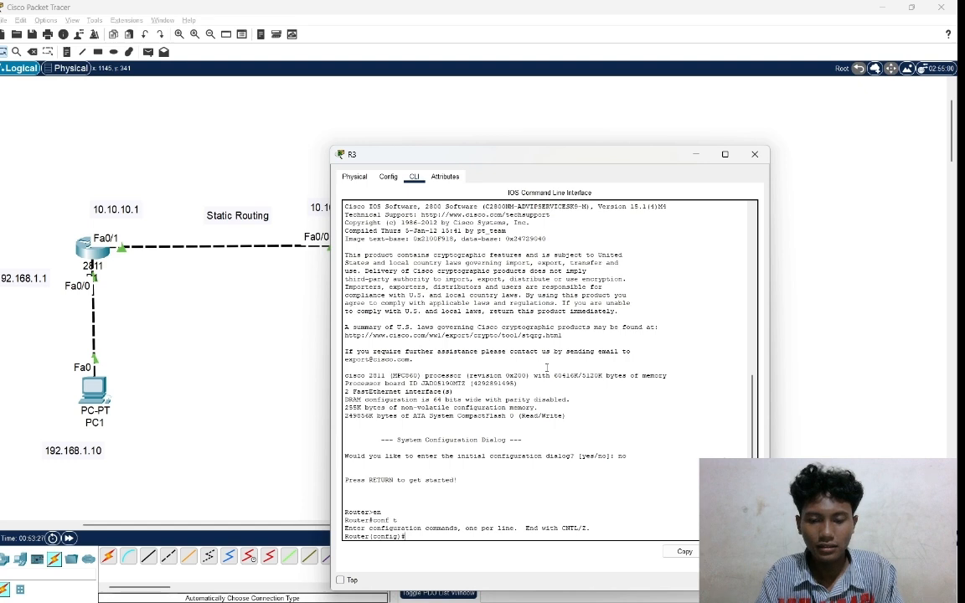
Enter configuration of R3's interface fa0/0, the port facing R2, and enable it with no shutdown.
text(int)
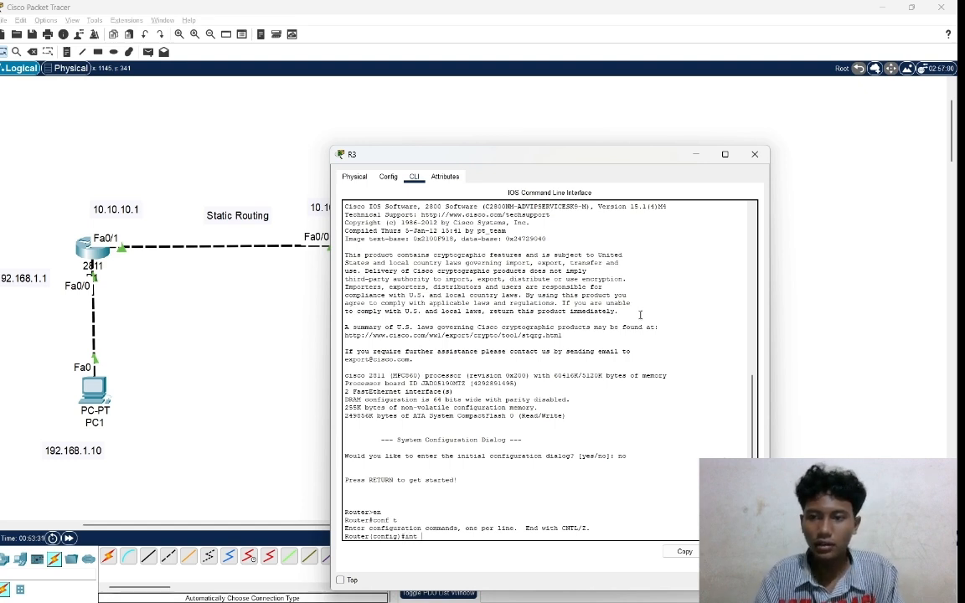
click(800, 225)
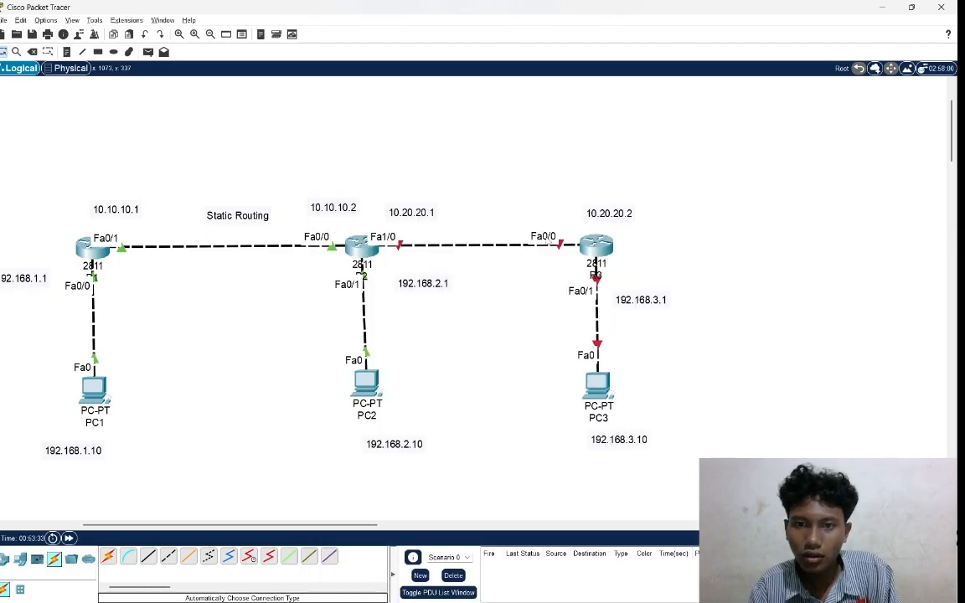
click(593, 247)
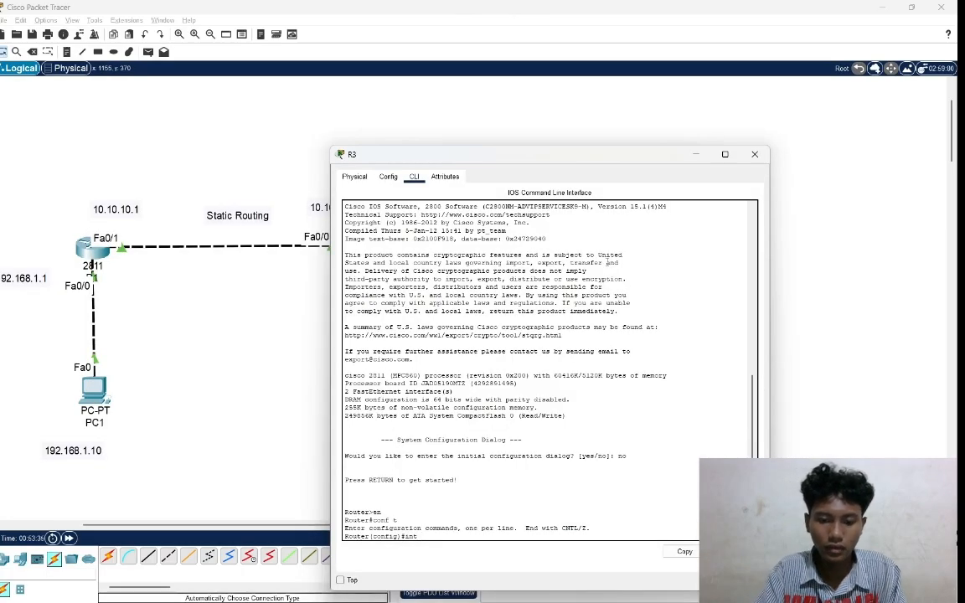
text(fa0/0)
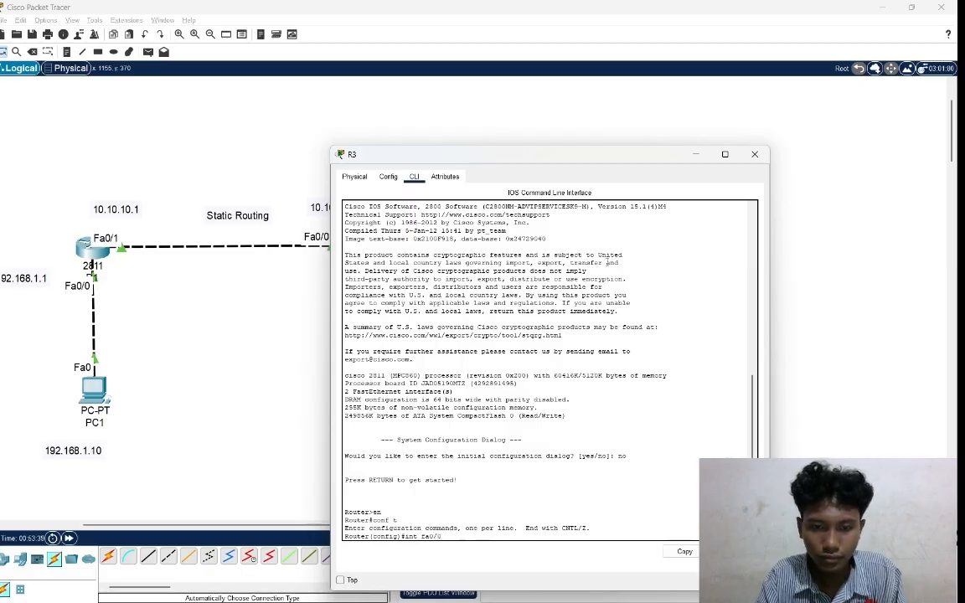
key(Return)
text(no )
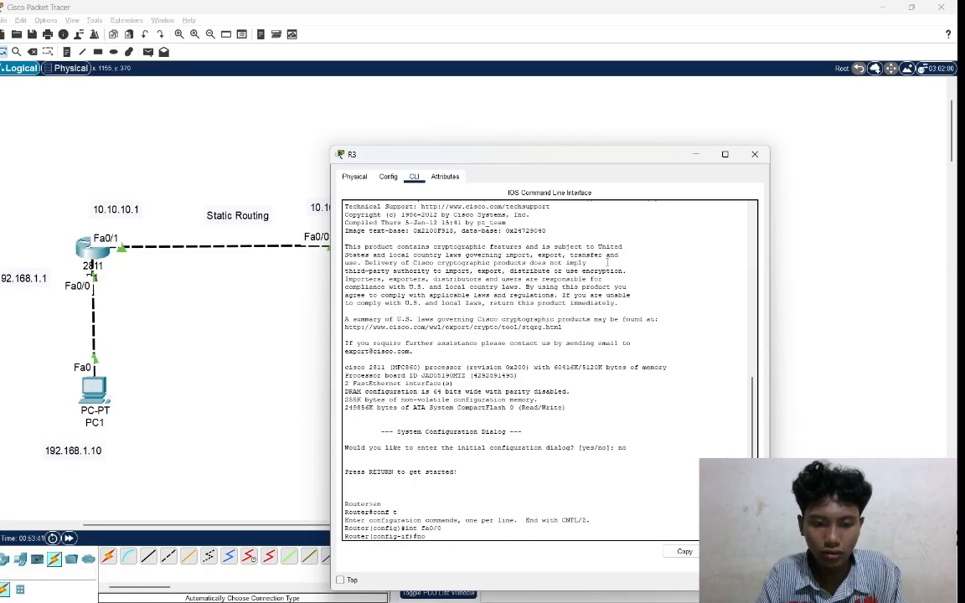
text(shutdown)
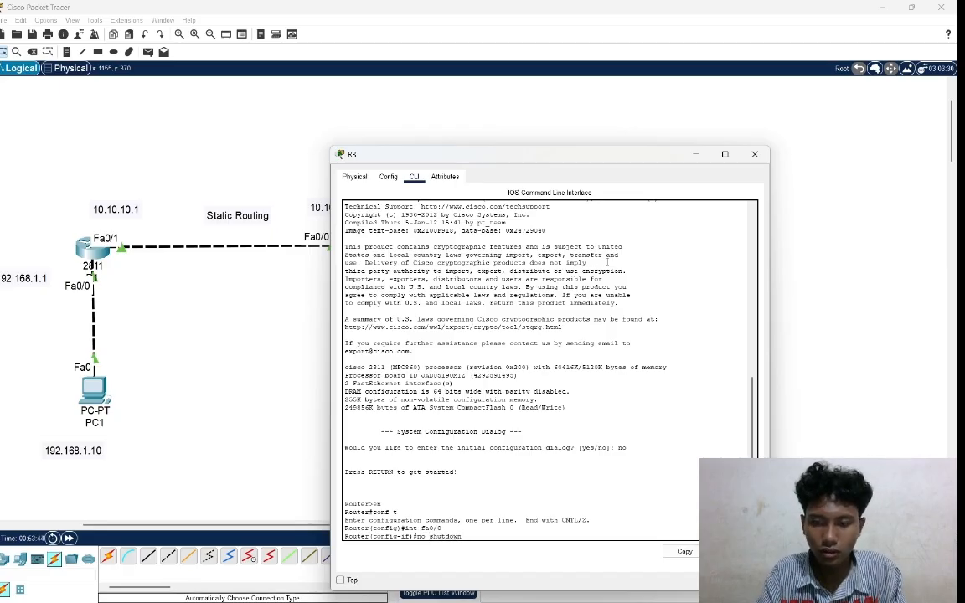
key(Return)
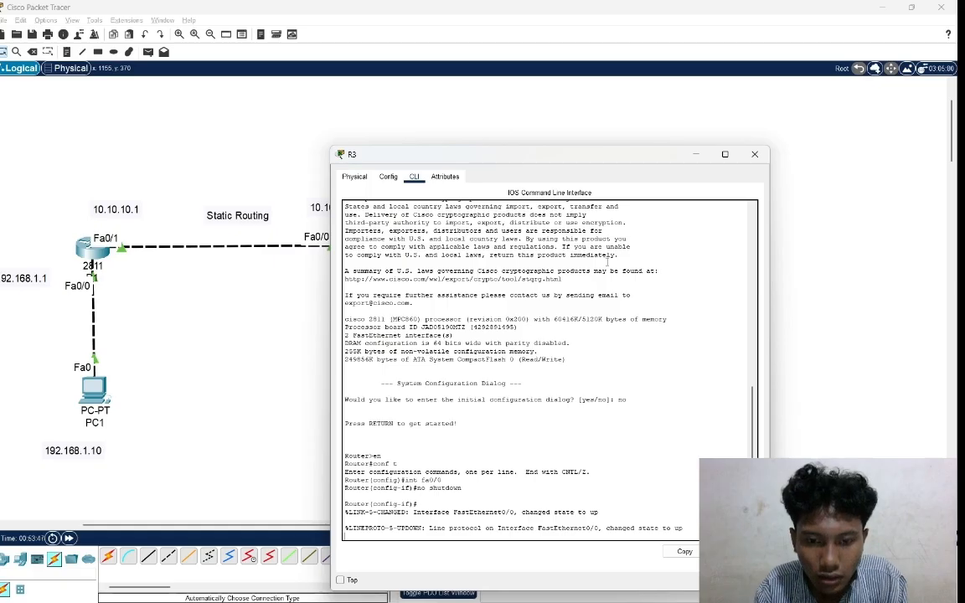
key(Return)
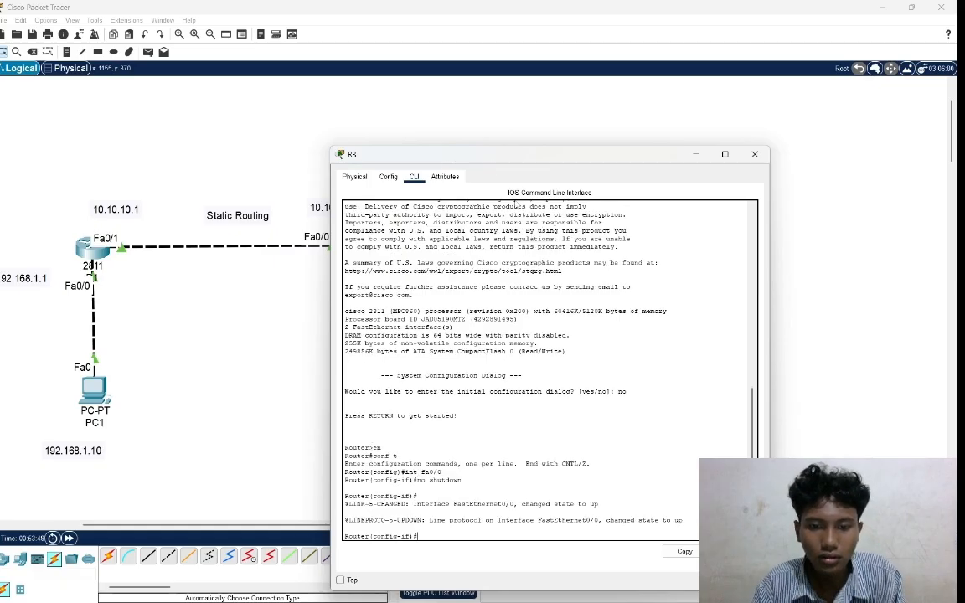
text(ip)
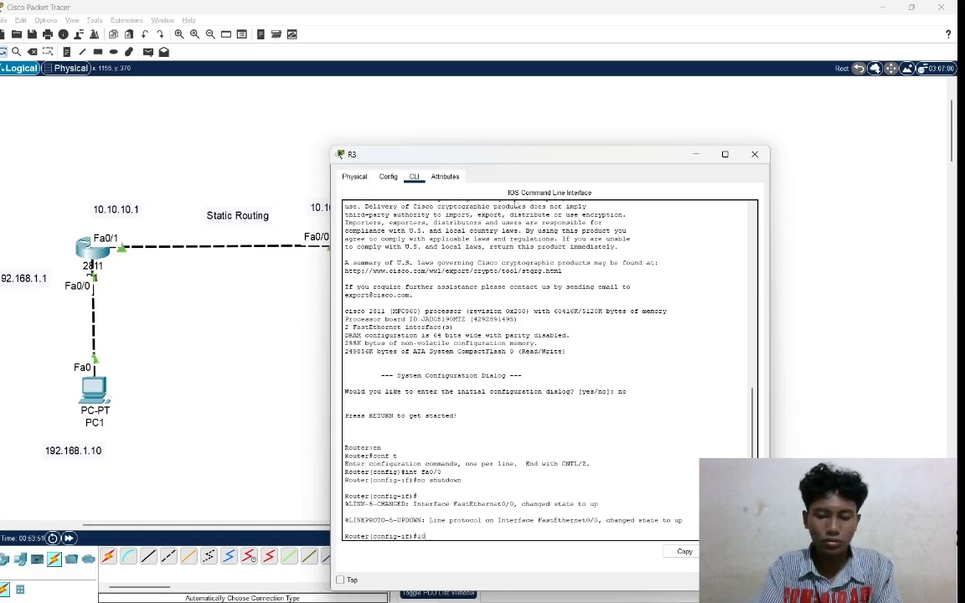
text(.20)
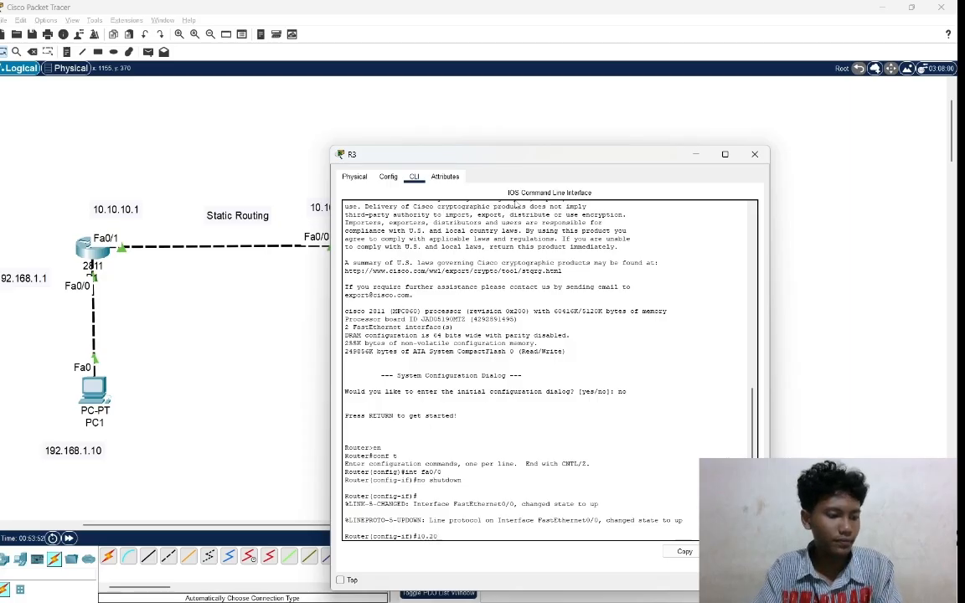
text(.)
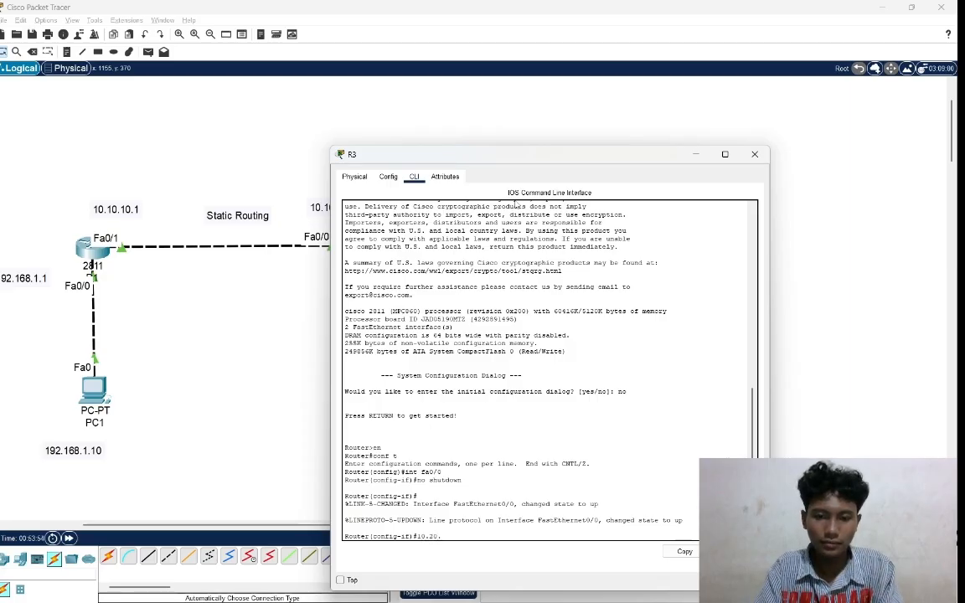
text(10)
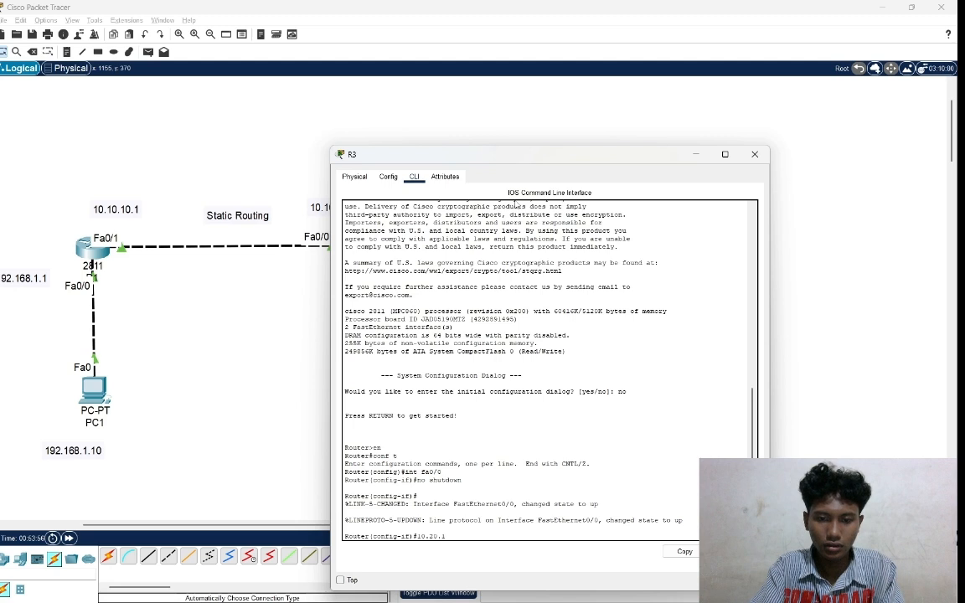
key(BackSpace)
key(BackSpace)
key(BackSpace)
key(BackSpace)
key(BackSpace)
key(BackSpace)
key(BackSpace)
key(BackSpace)
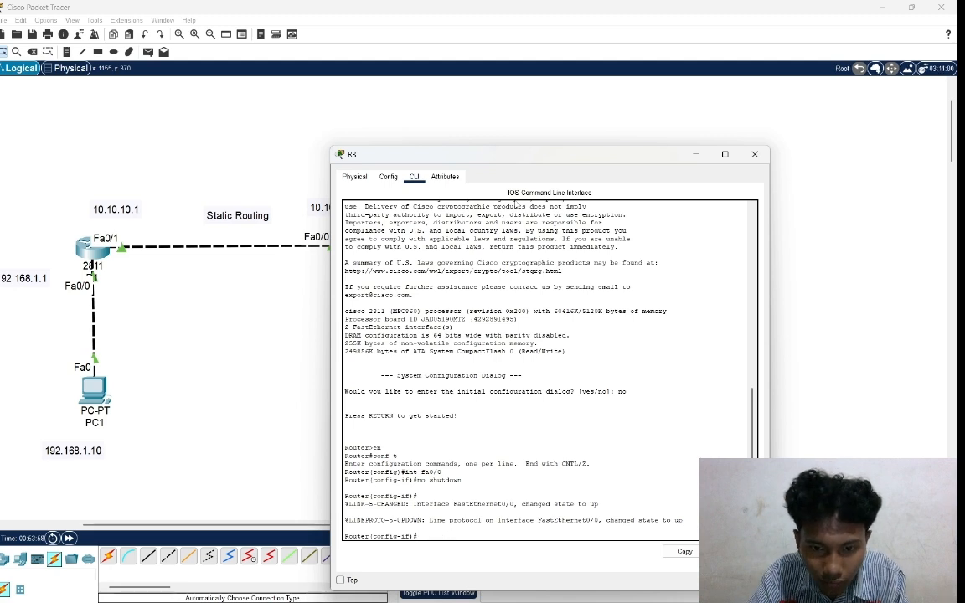
Assign IP address 10.20.20.2 with mask 255.255.255.0 to R3's interface fa0/0.
text(ip a)
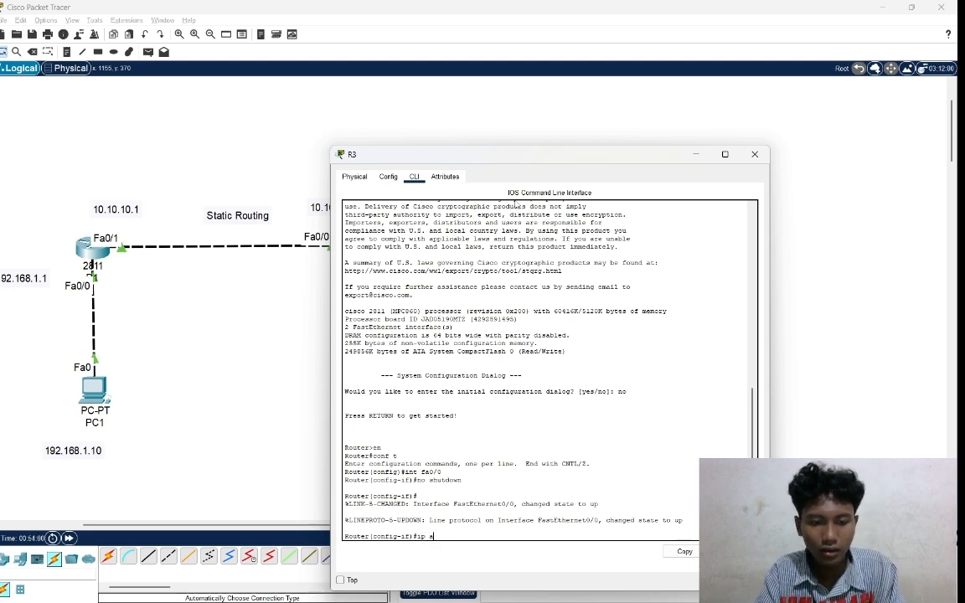
text(ddress)
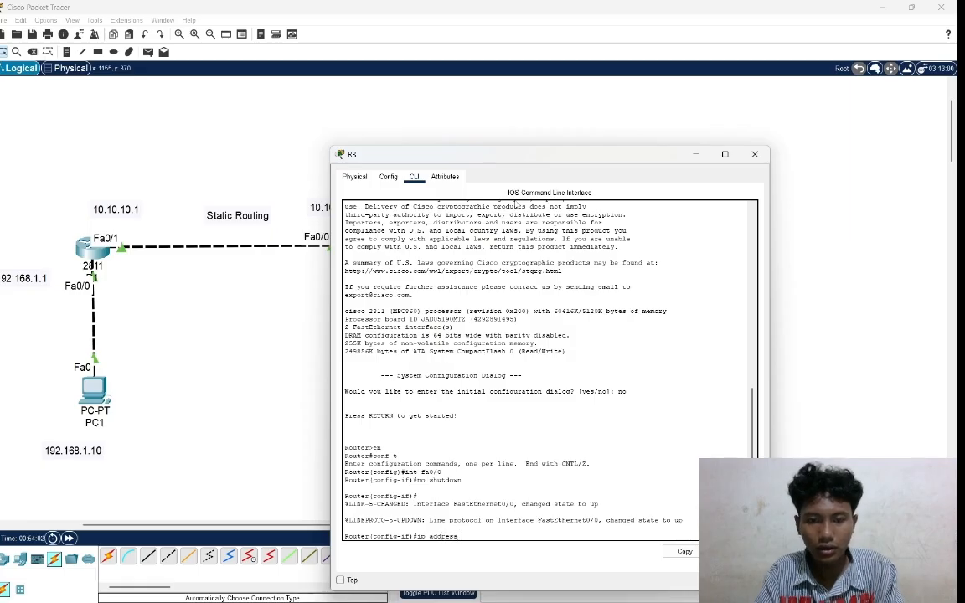
text( 10.)
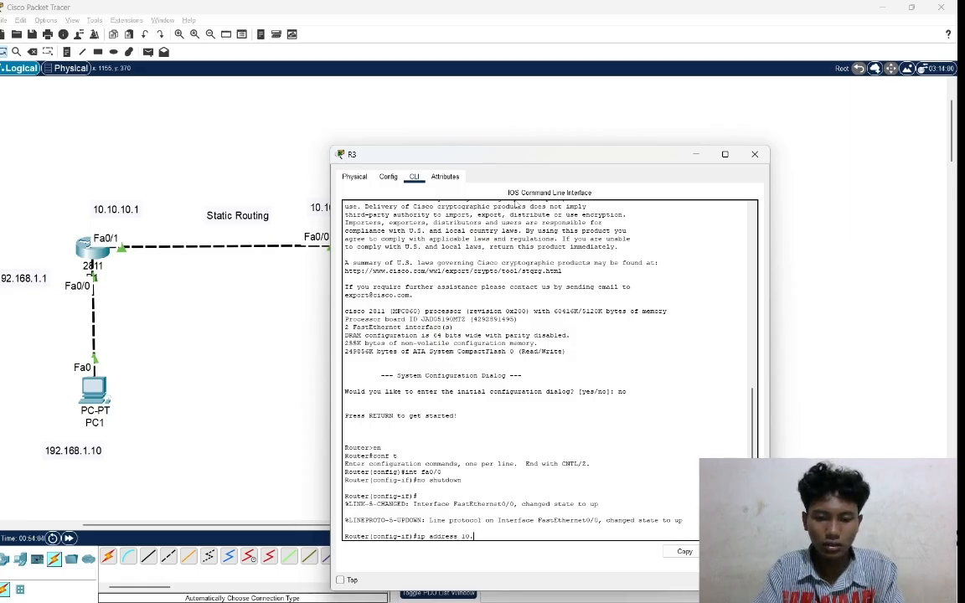
text(20.20)
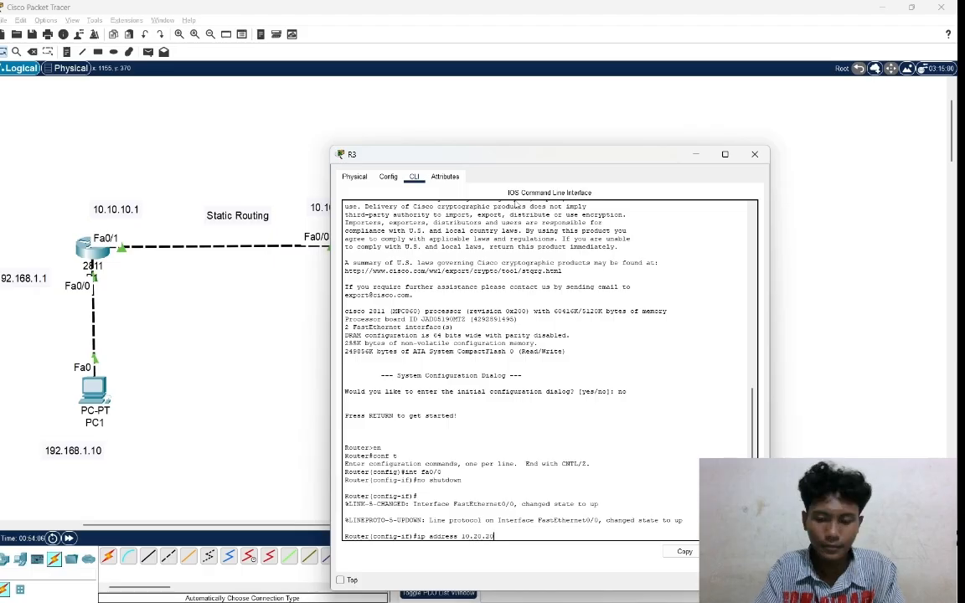
text(.2 2)
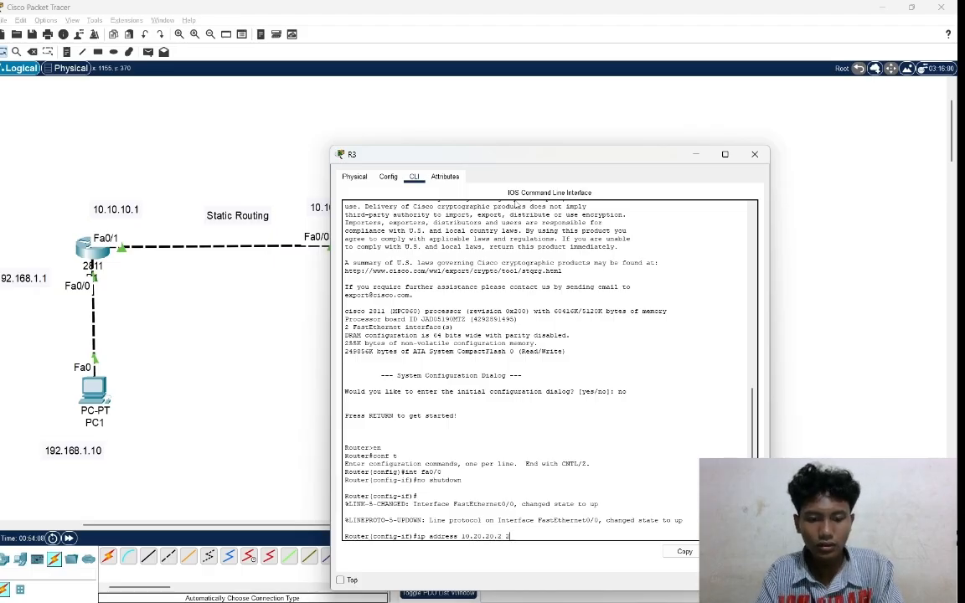
text(55)
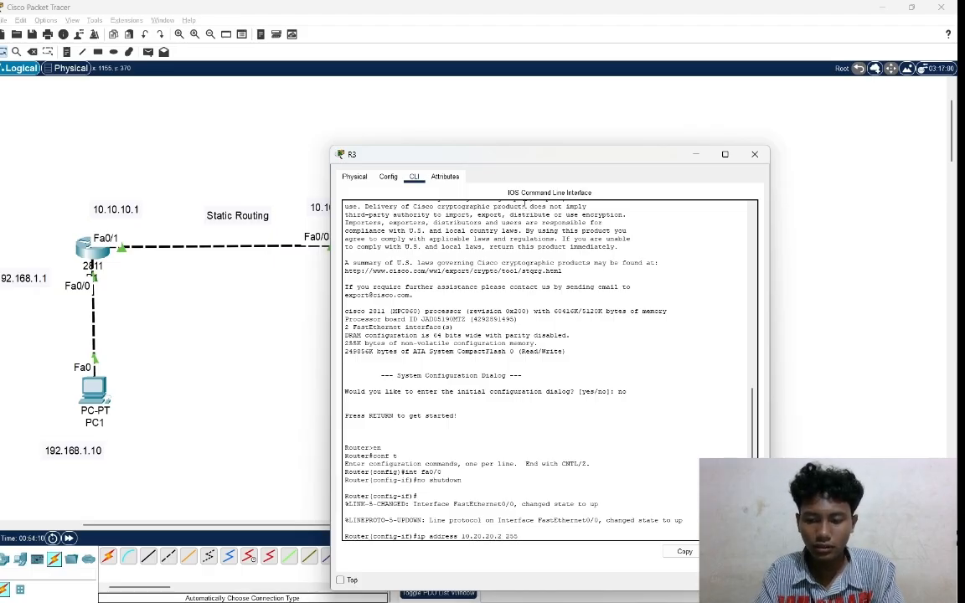
text(.255)
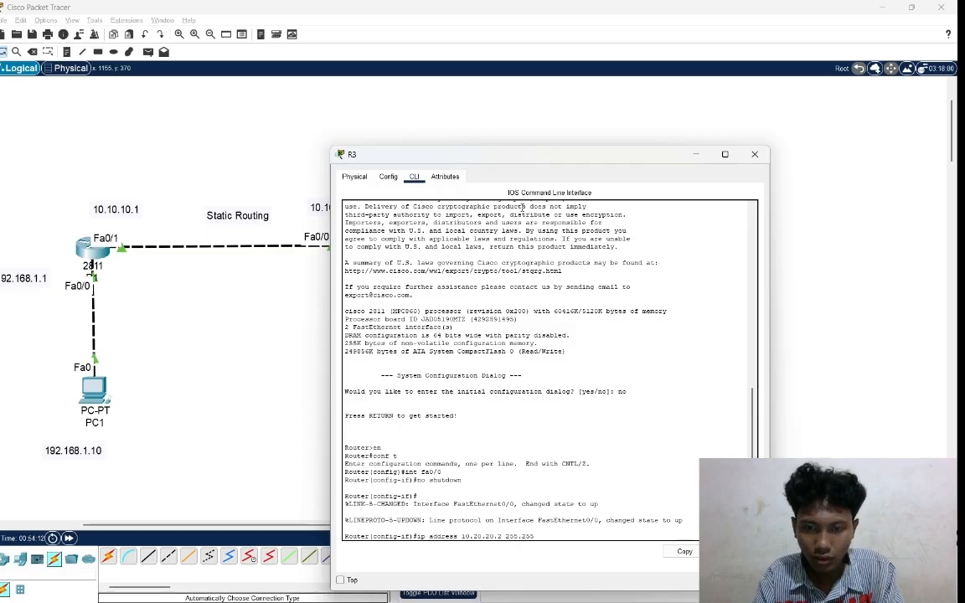
text(.255)
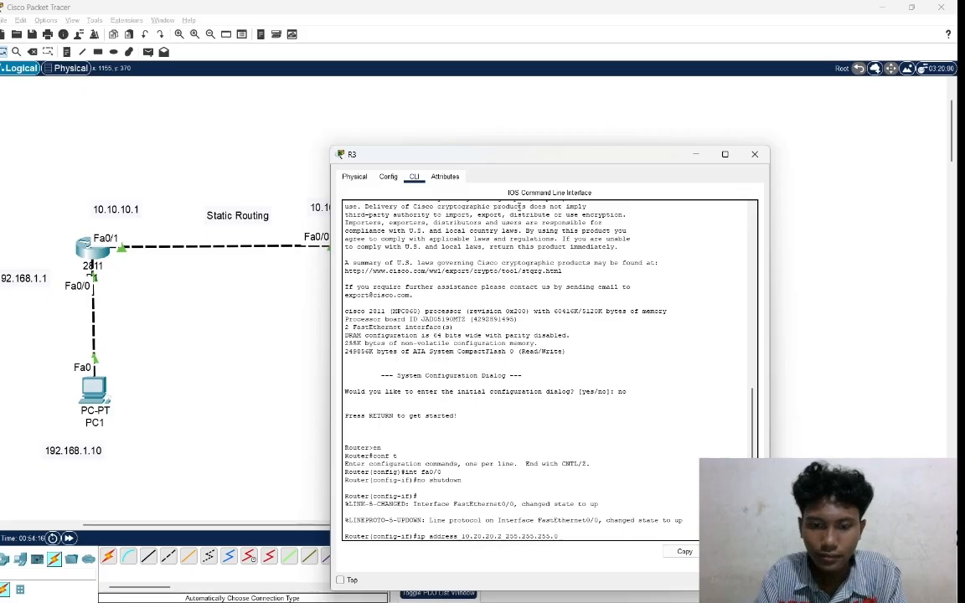
text(.0)
key(Return)
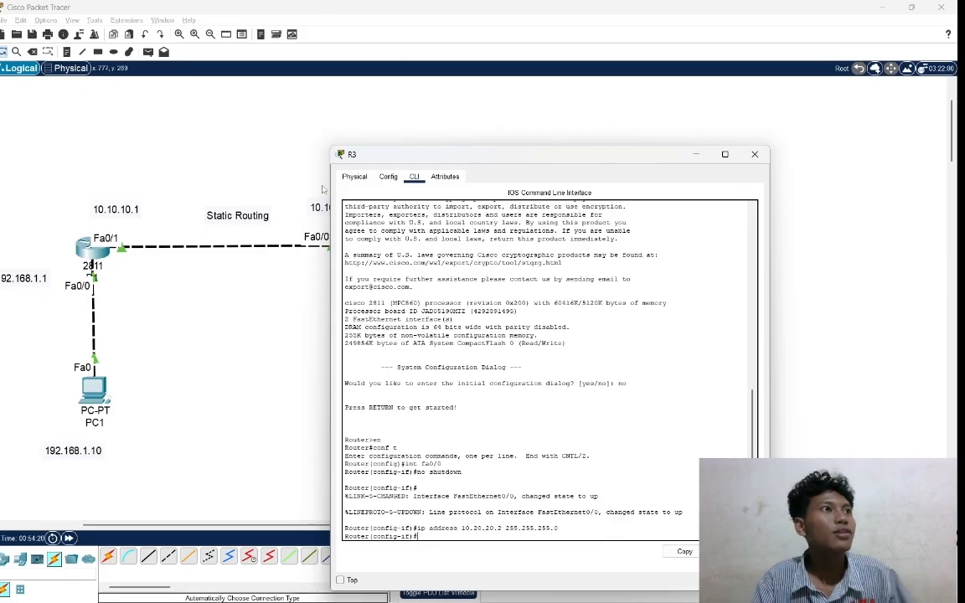
Check the R2–R3 link in the topology and the fa1/0 commands in R2's command line.
click(275, 189)
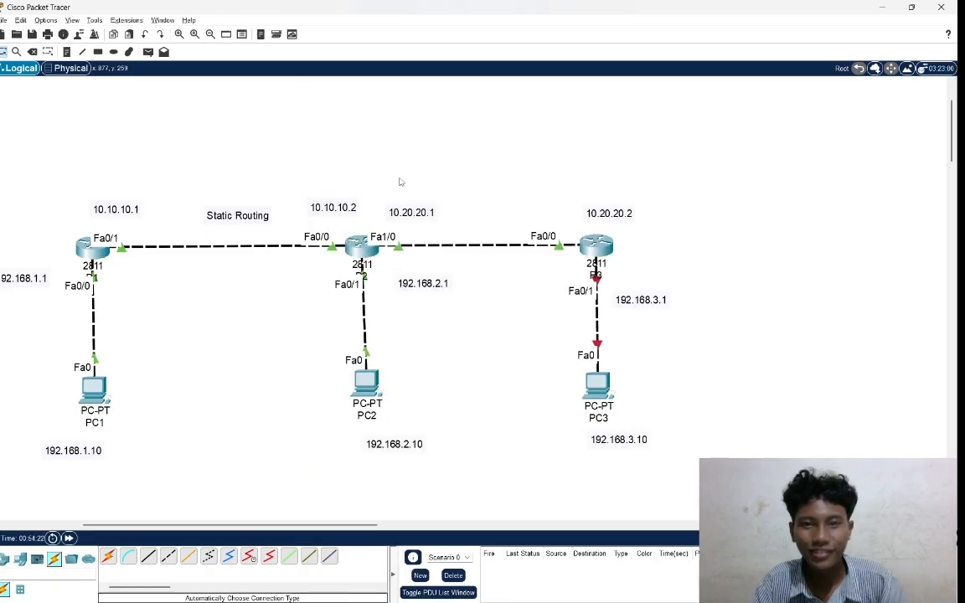
click(362, 247)
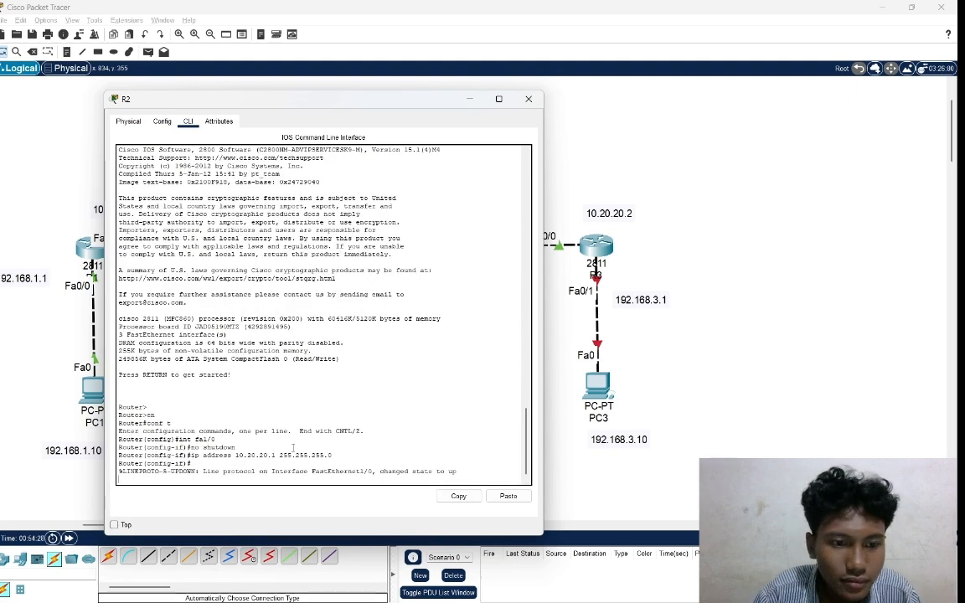
click(743, 96)
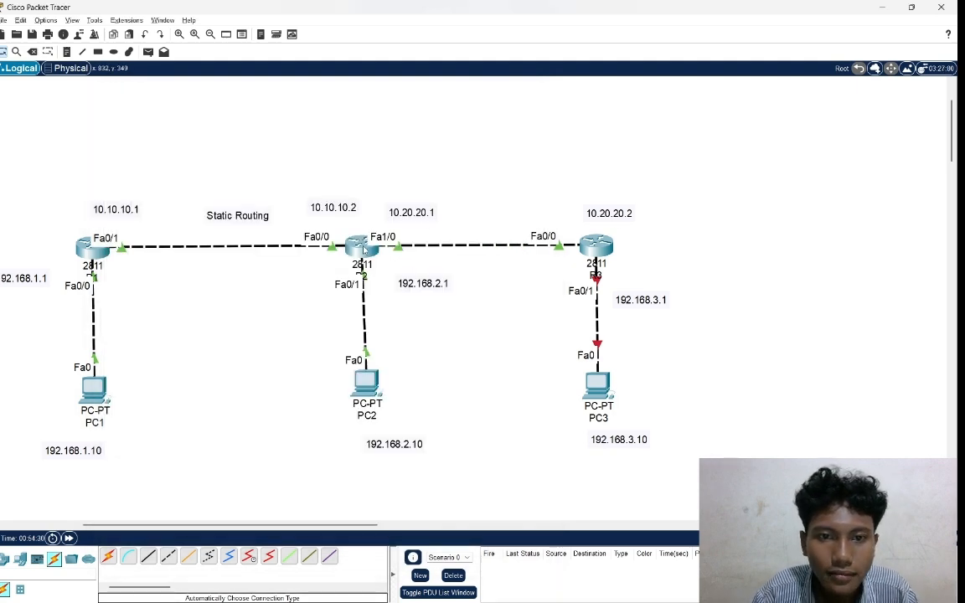
Assign IP address 10.20.20.1 with mask 255.255.255.0 to R2's interface fa1/0 again and close R2's window.
click(362, 248)
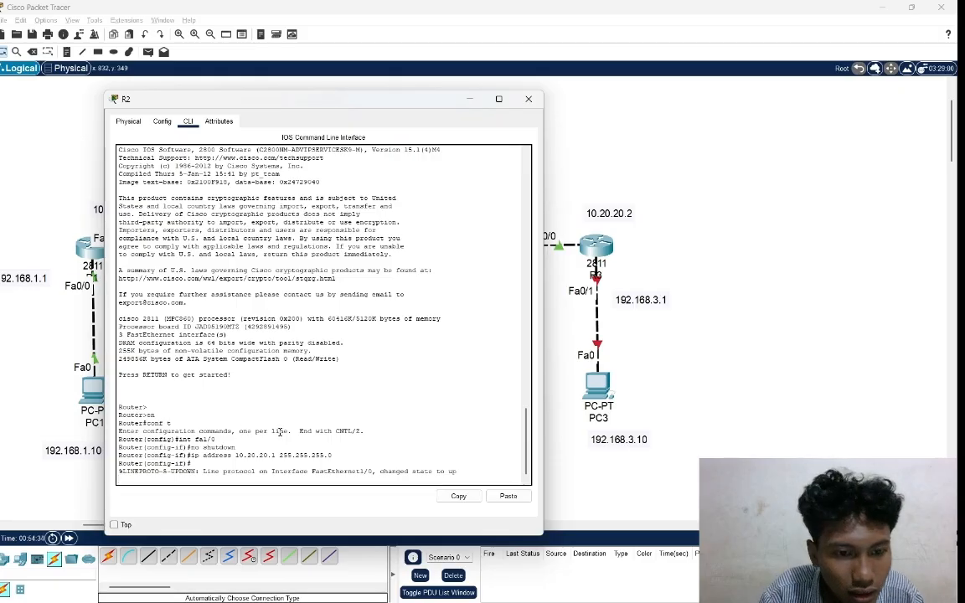
key(Return)
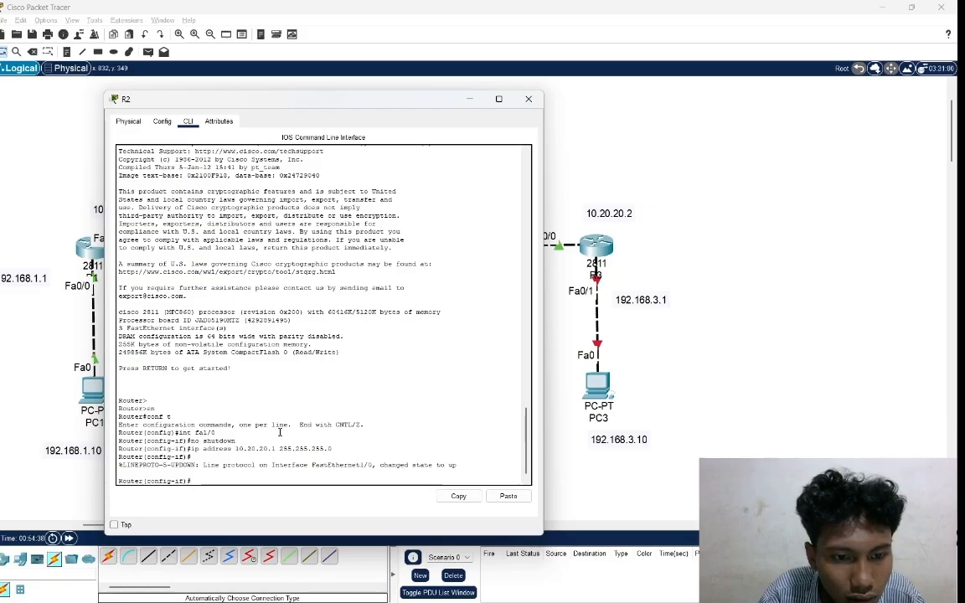
text(ip a)
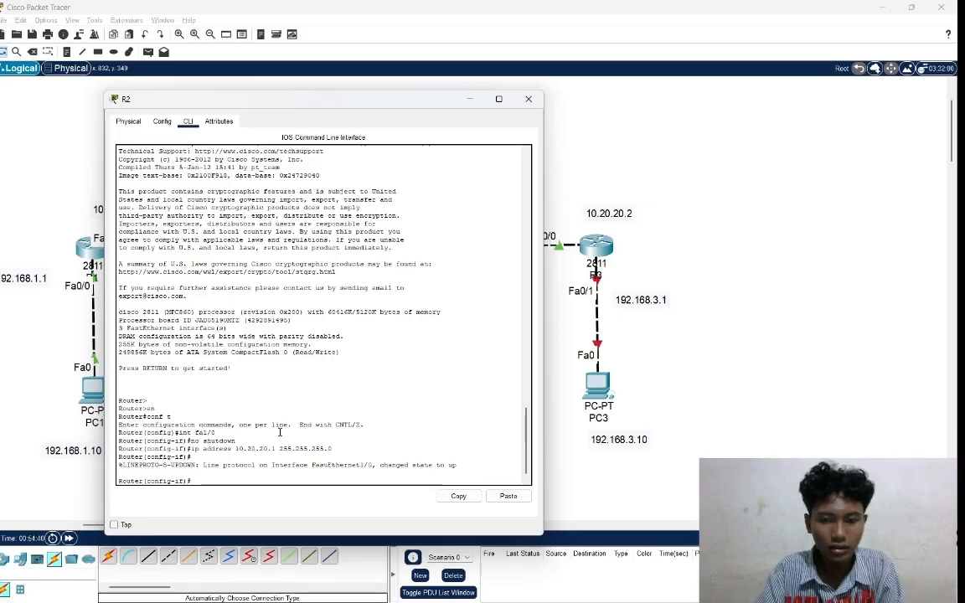
text(ddress)
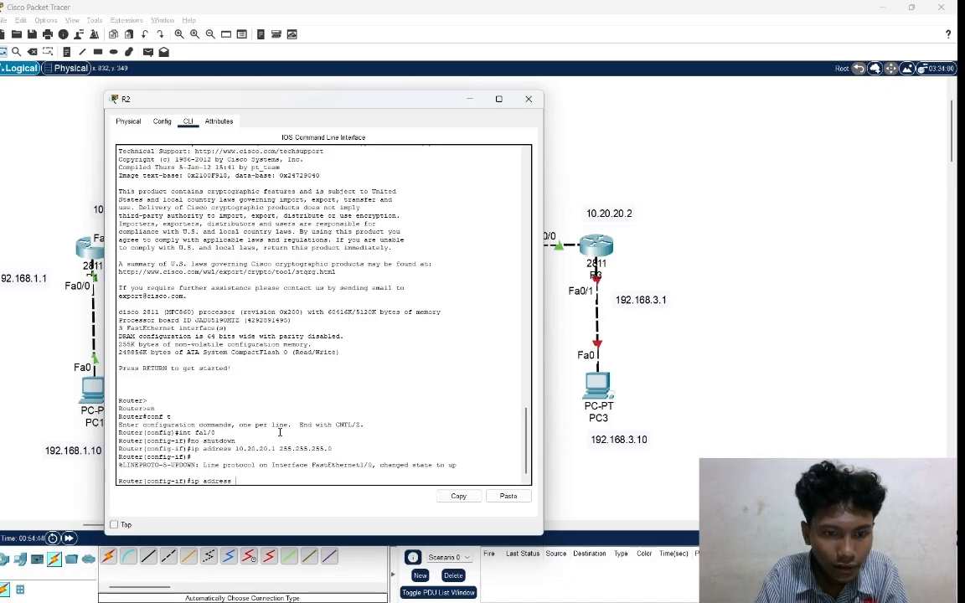
text( 10)
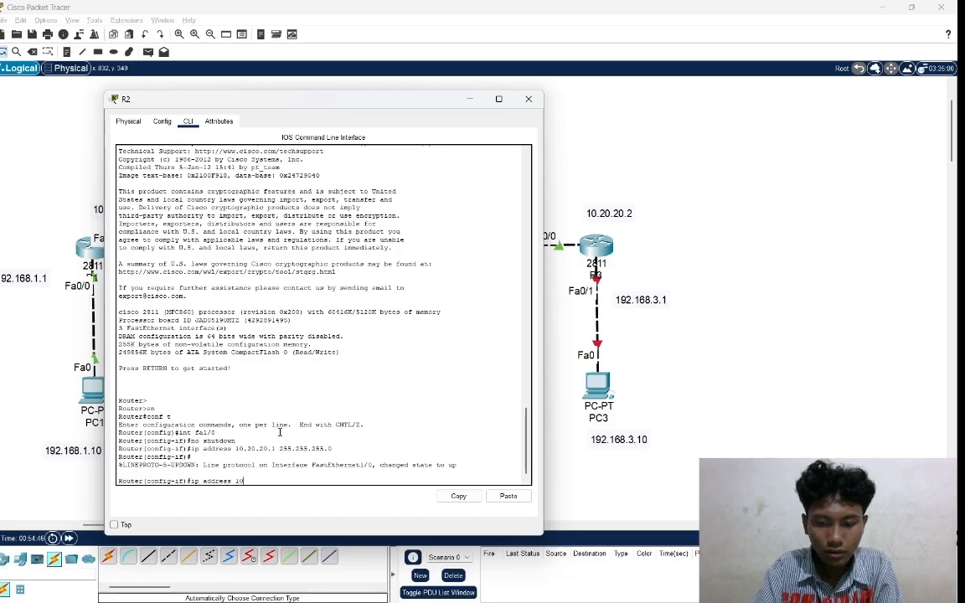
text(.20.20)
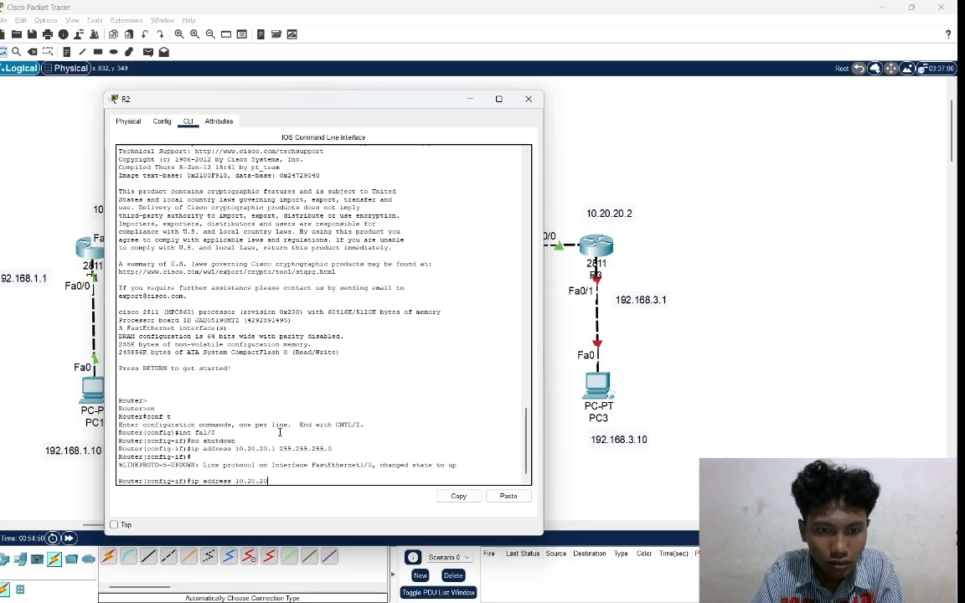
text(.1 )
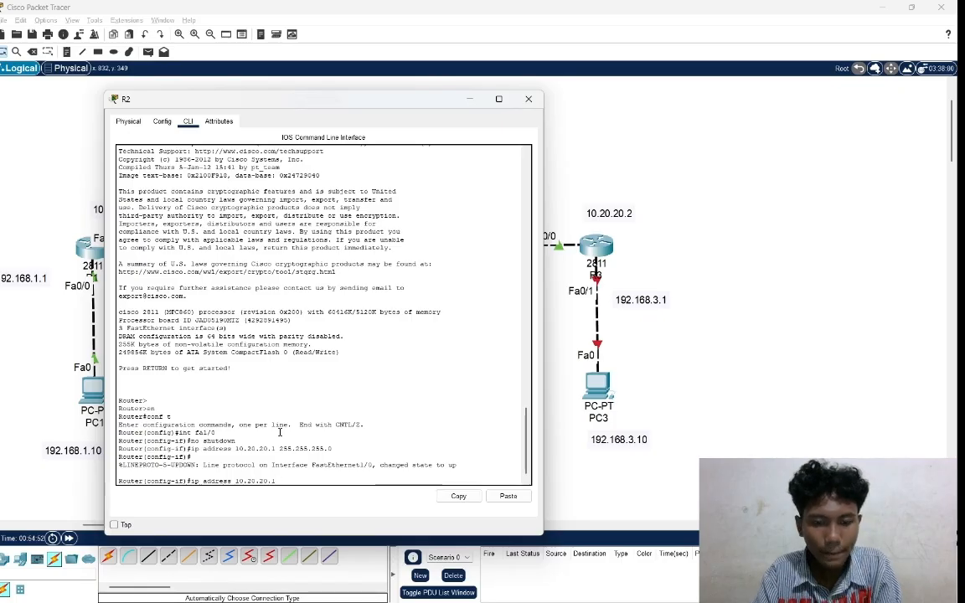
text(255.)
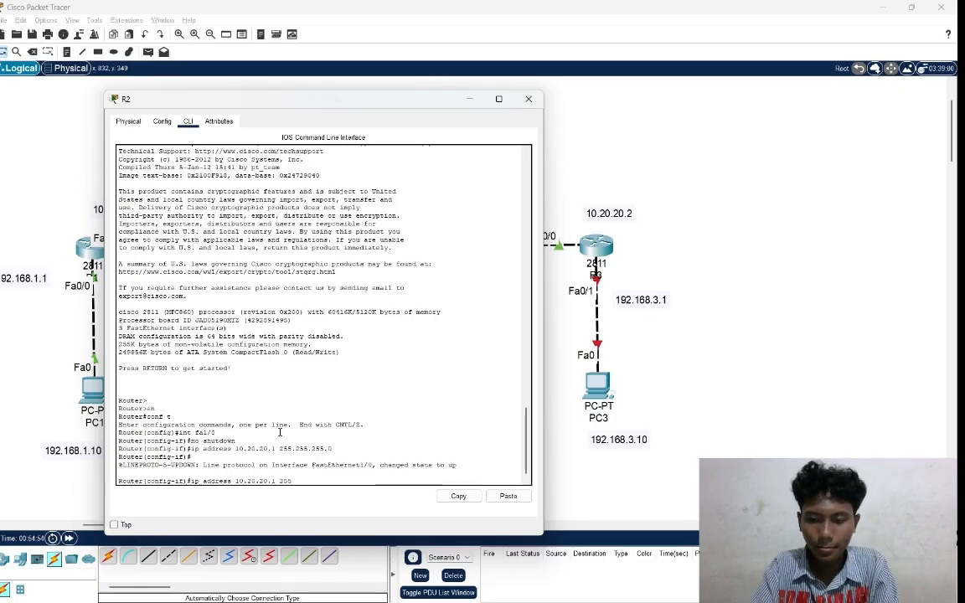
text(255.255.)
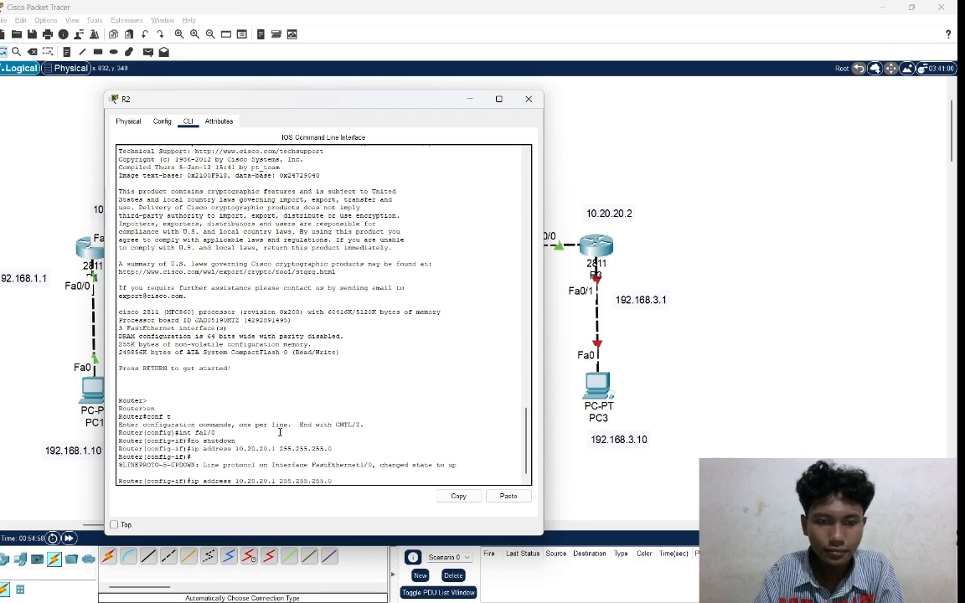
text(0)
key(Return)
key(Return)
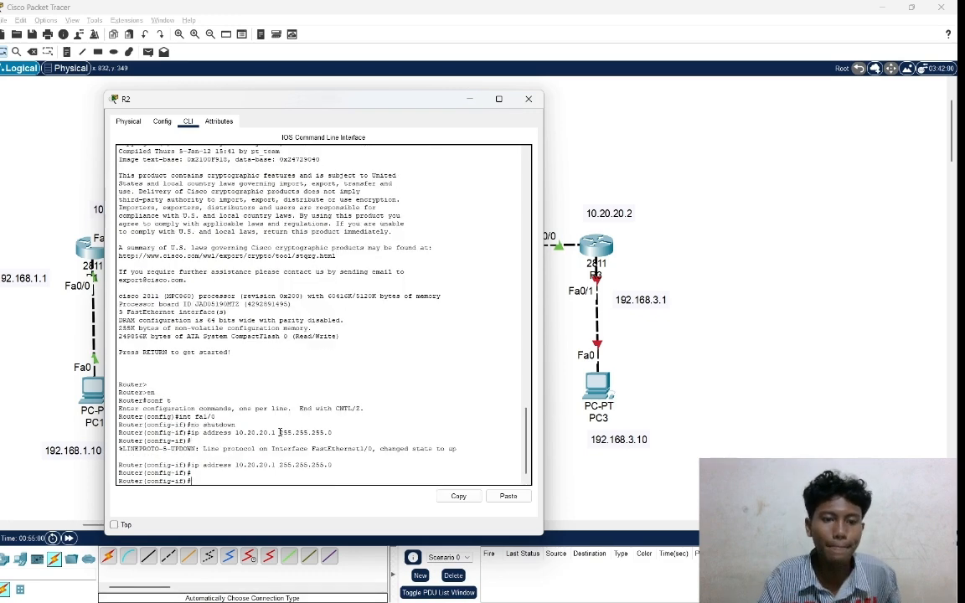
click(528, 99)
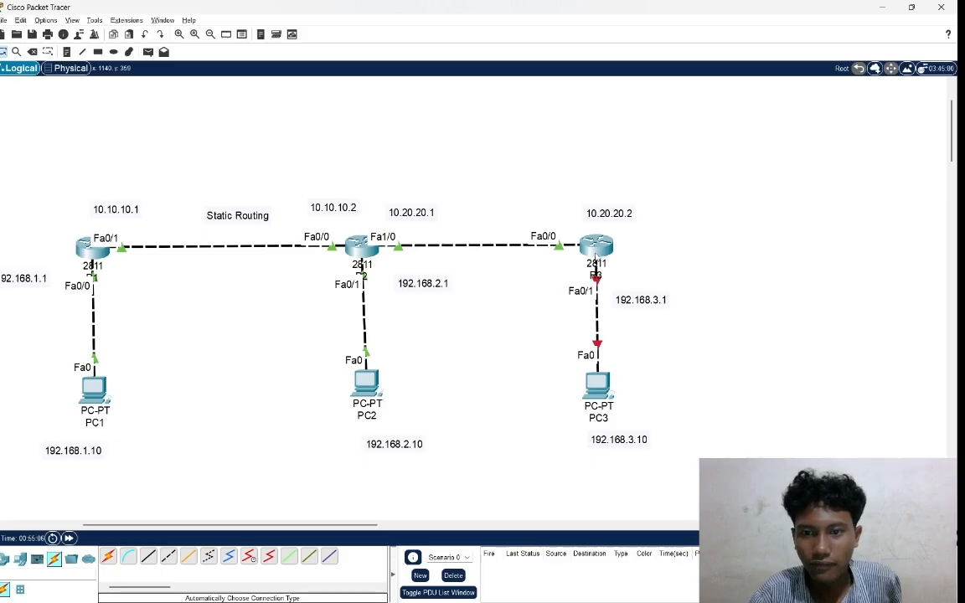
Enter configuration of R3's interface fa0/1, the port facing PC3, and enable it with no shutdown.
click(595, 255)
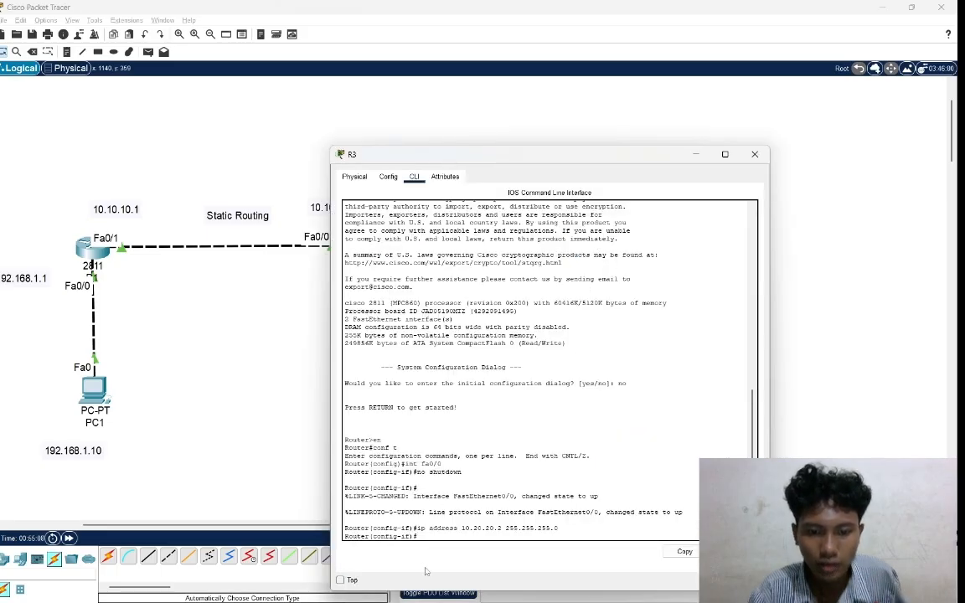
click(855, 380)
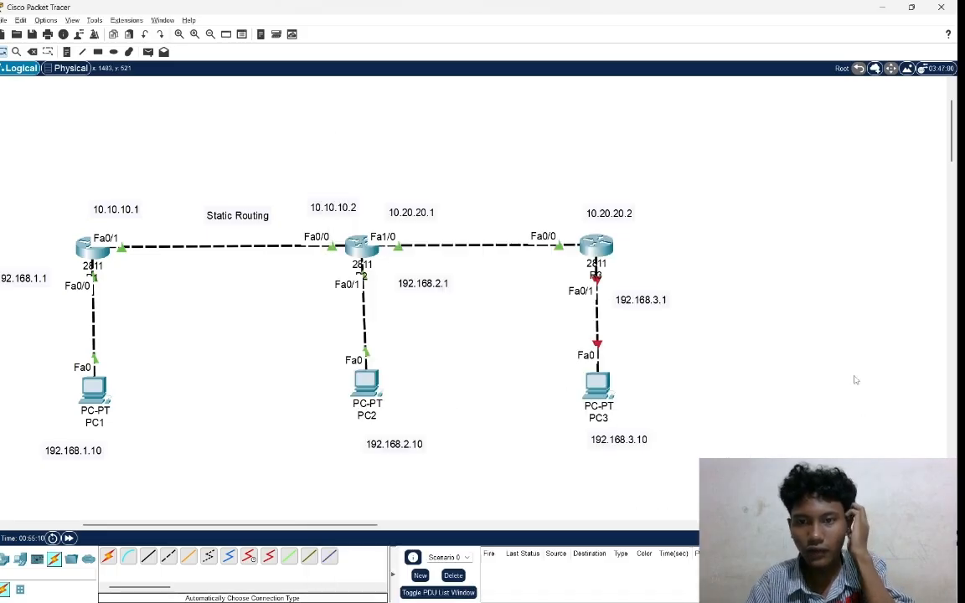
click(597, 246)
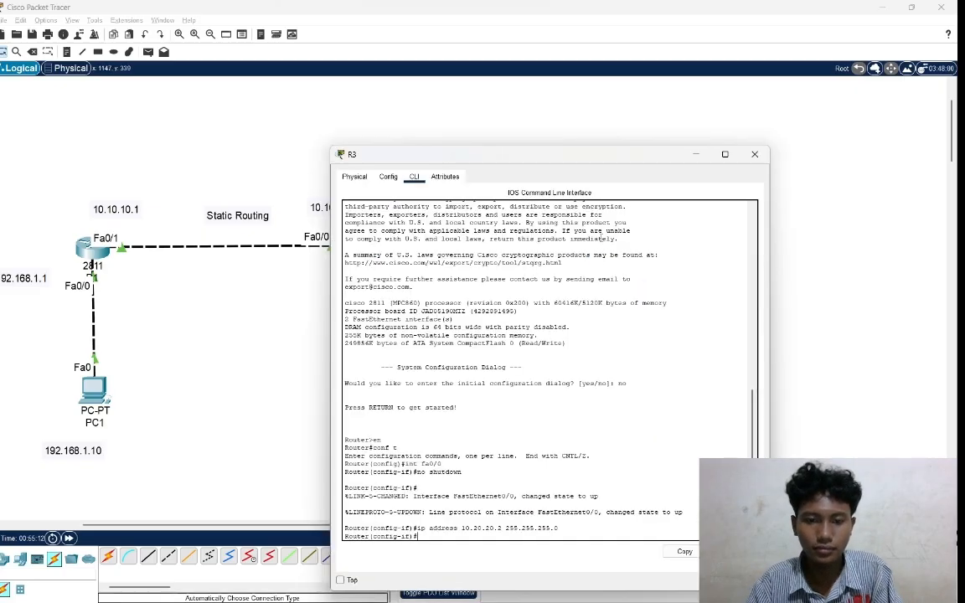
text(int)
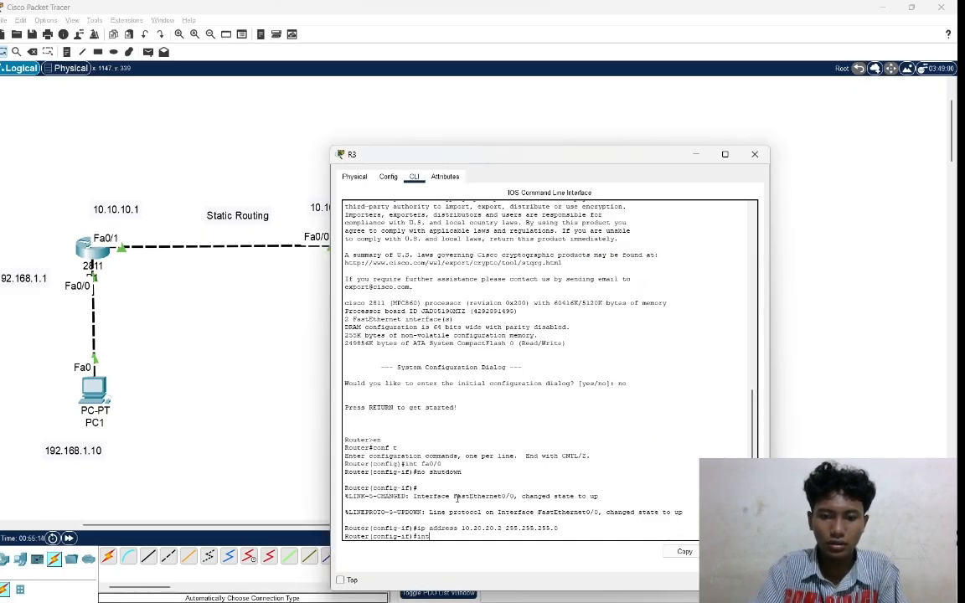
text( fa)
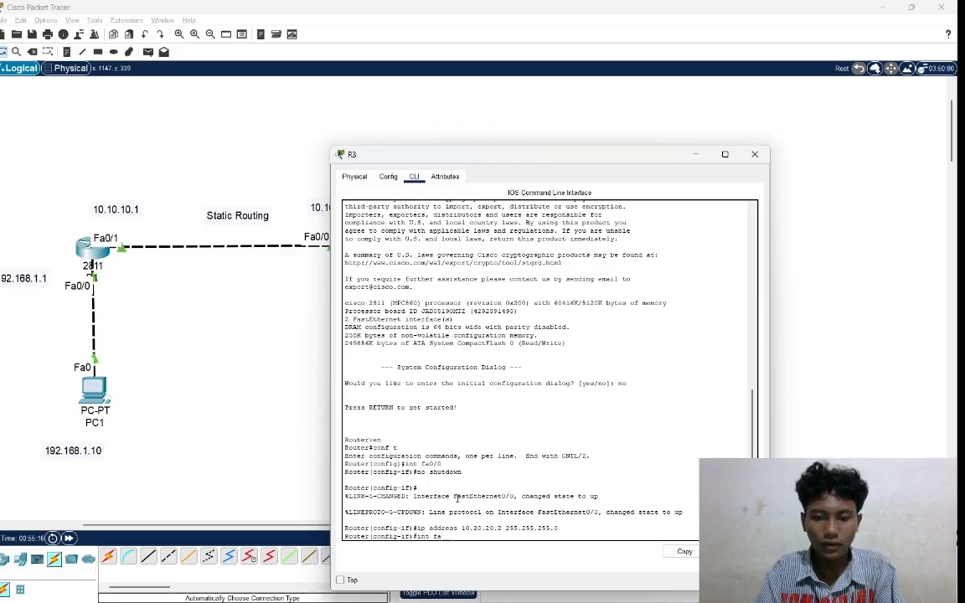
text(0/1)
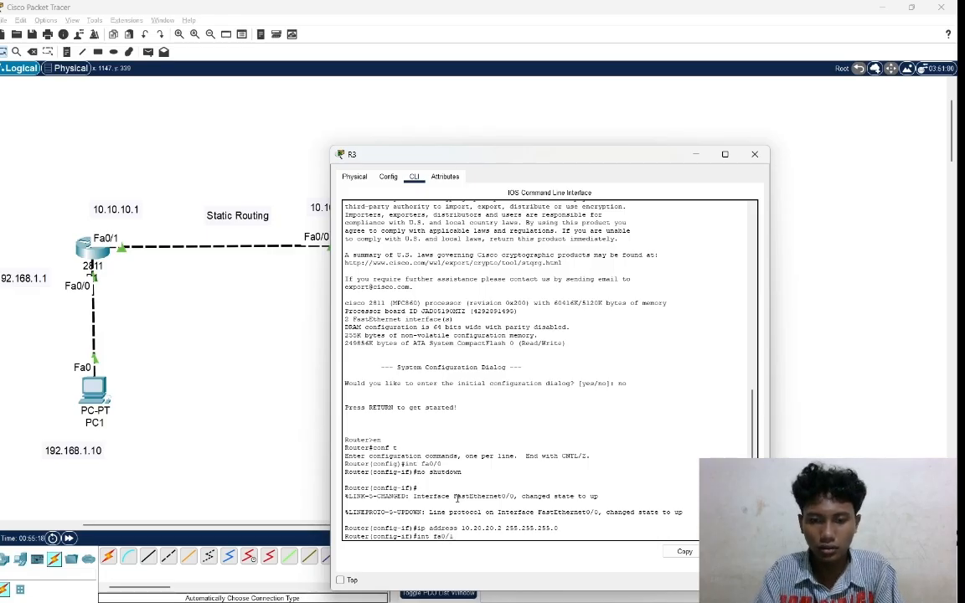
key(Return)
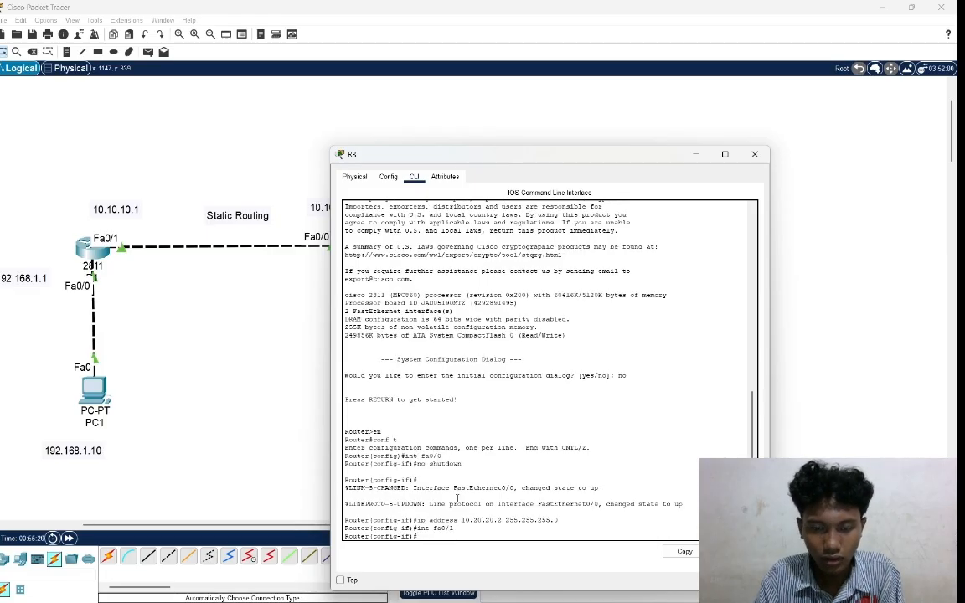
text(no)
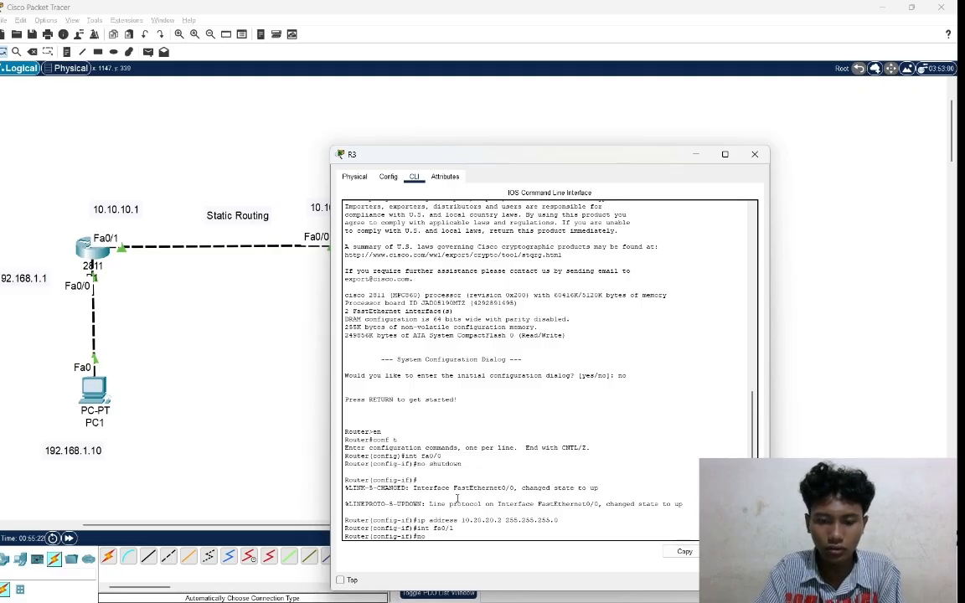
text( shutd)
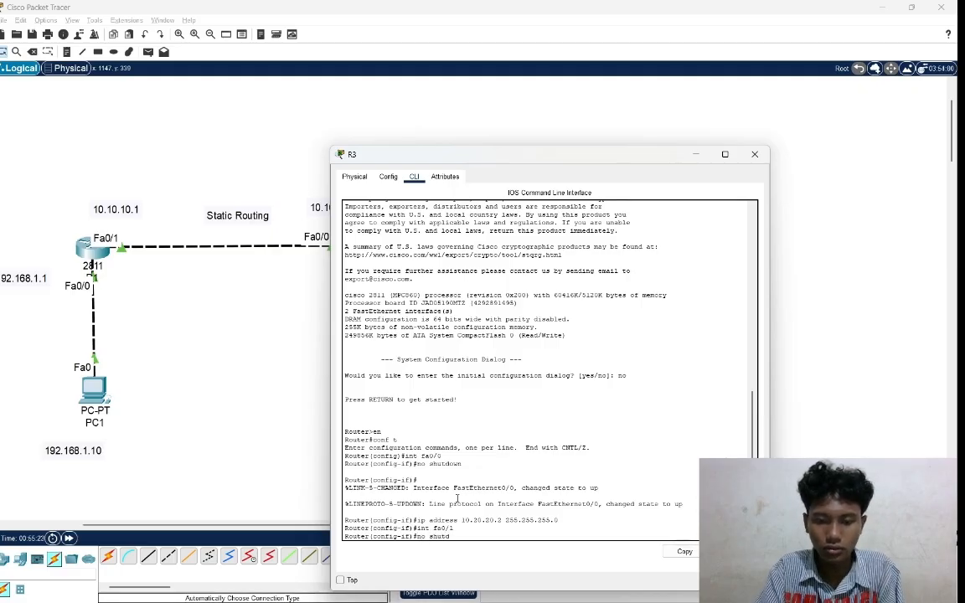
text(own)
key(Return)
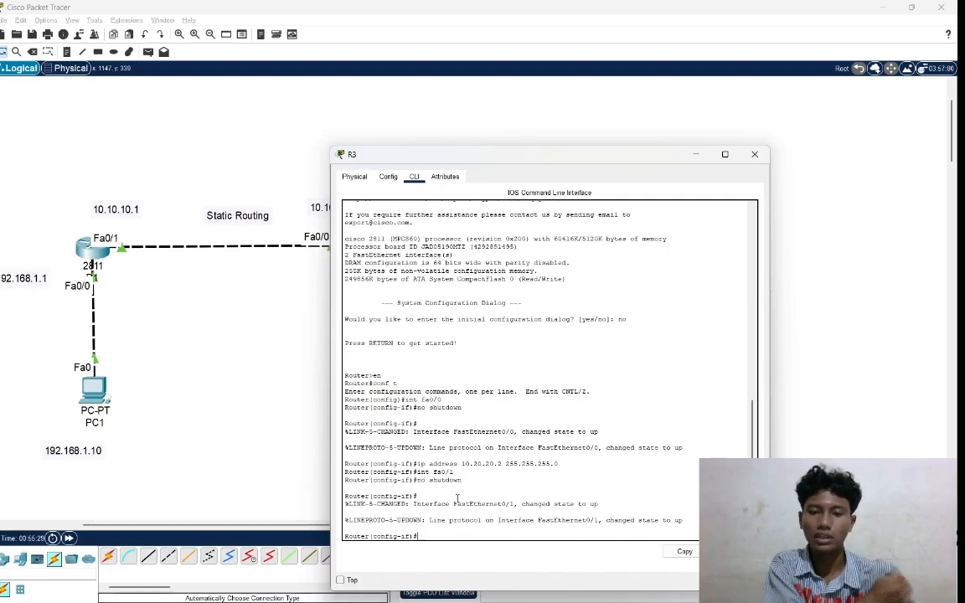
Assign IP address 192.168.3.10 with mask 255.255.255.0 to R3's interface fa0/1 and return to the topology.
text(ip a)
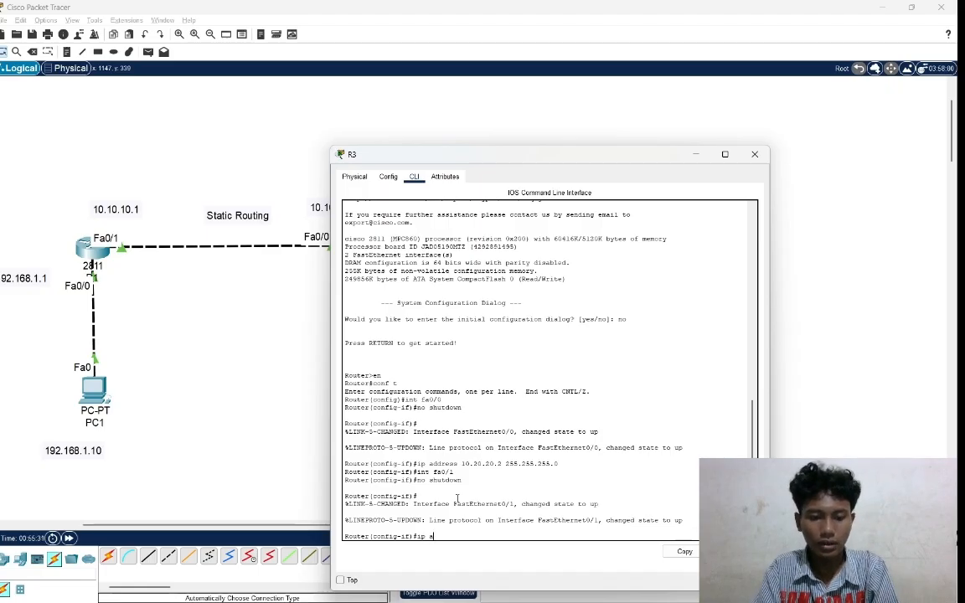
text(ddress)
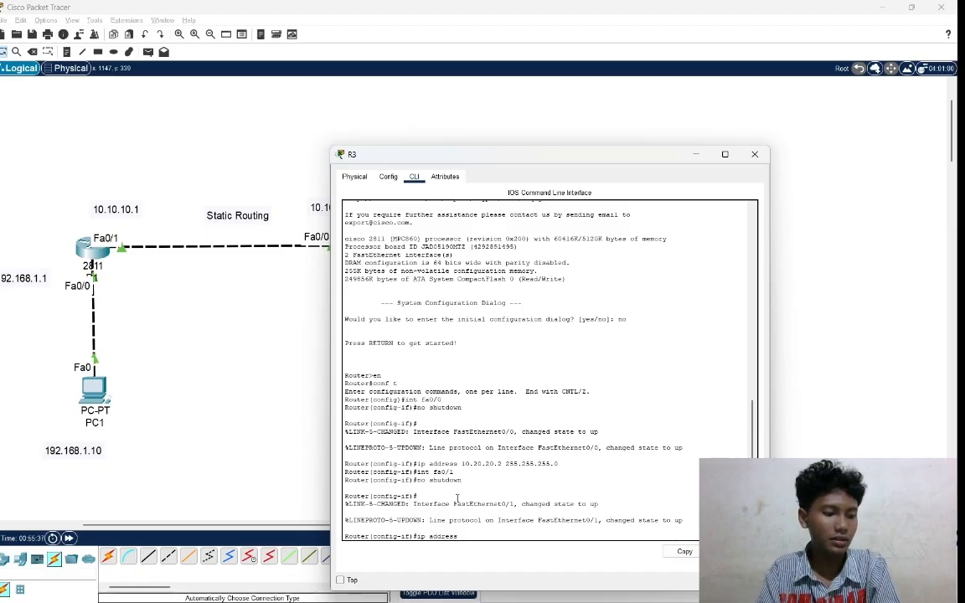
text( 192)
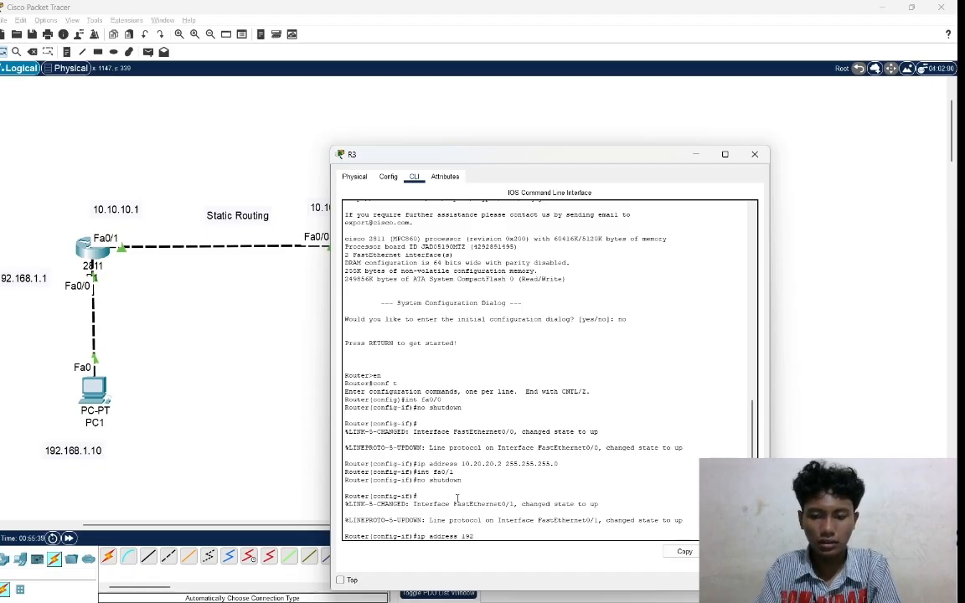
text(.1)
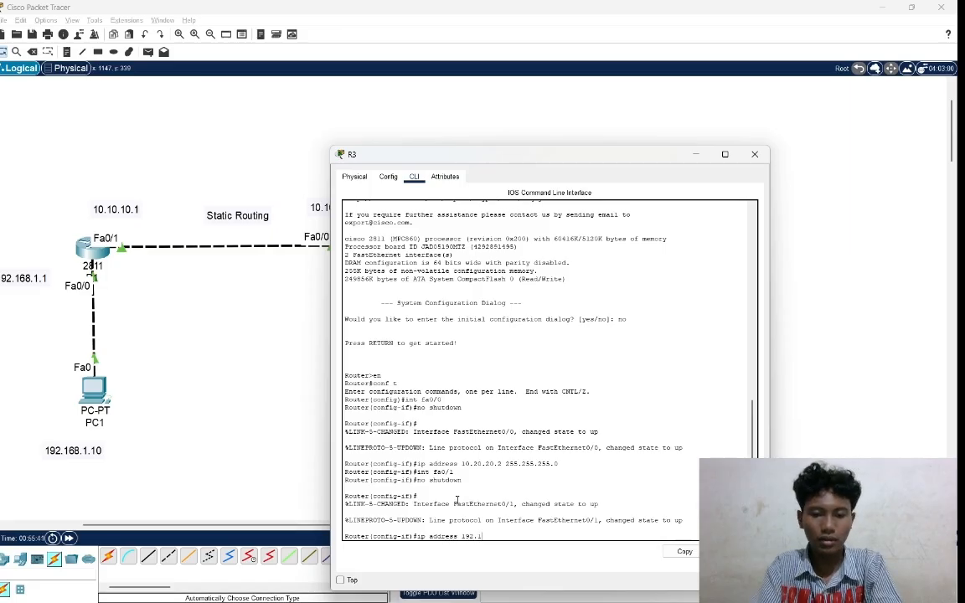
text(68.3.)
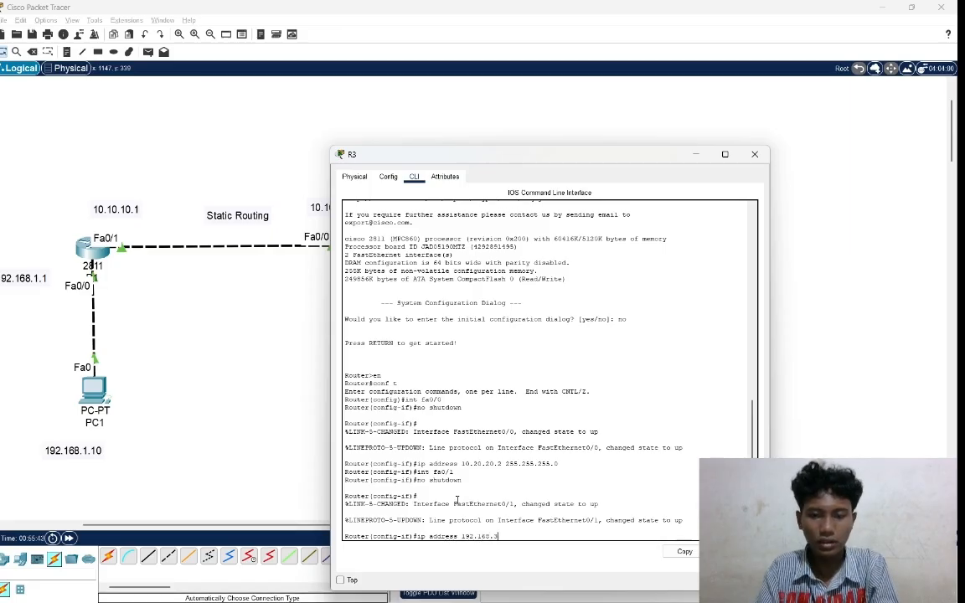
text(10)
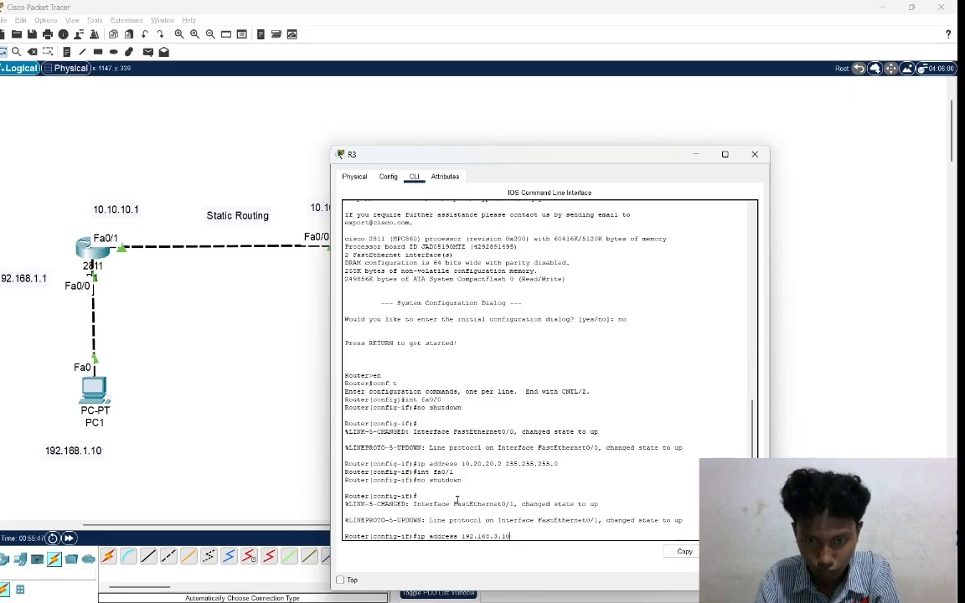
text( 25)
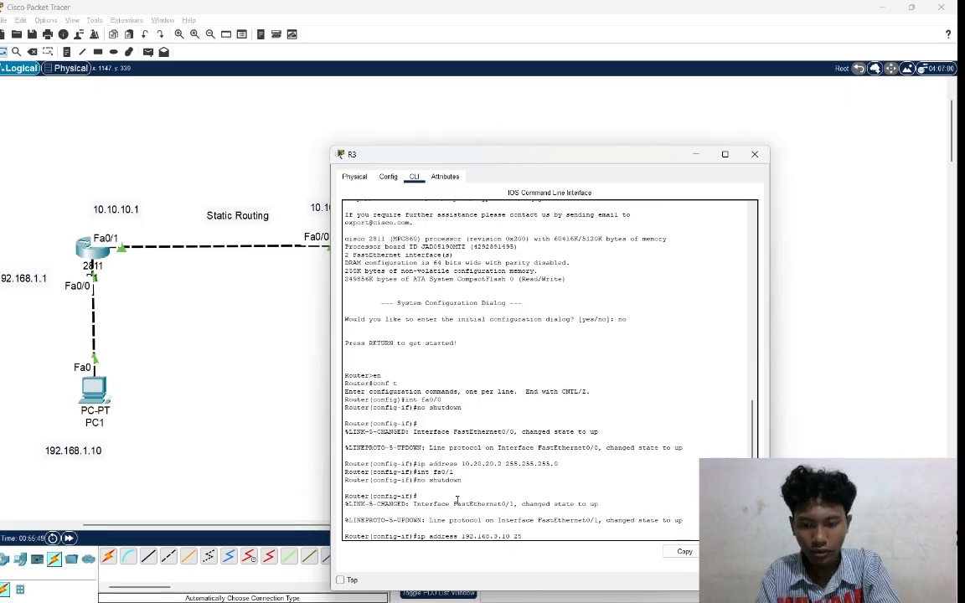
text(5.255.255.)
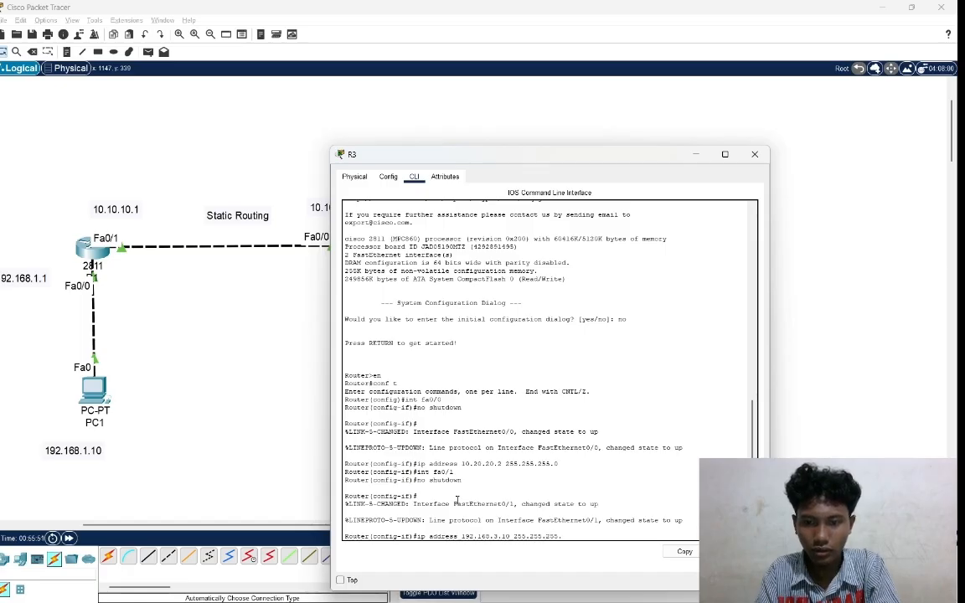
text(0)
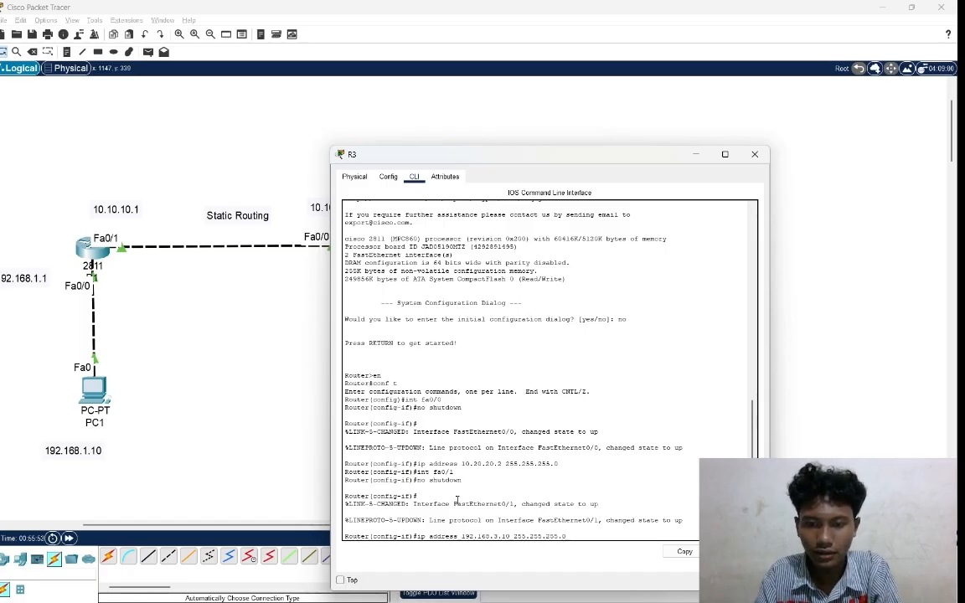
key(Return)
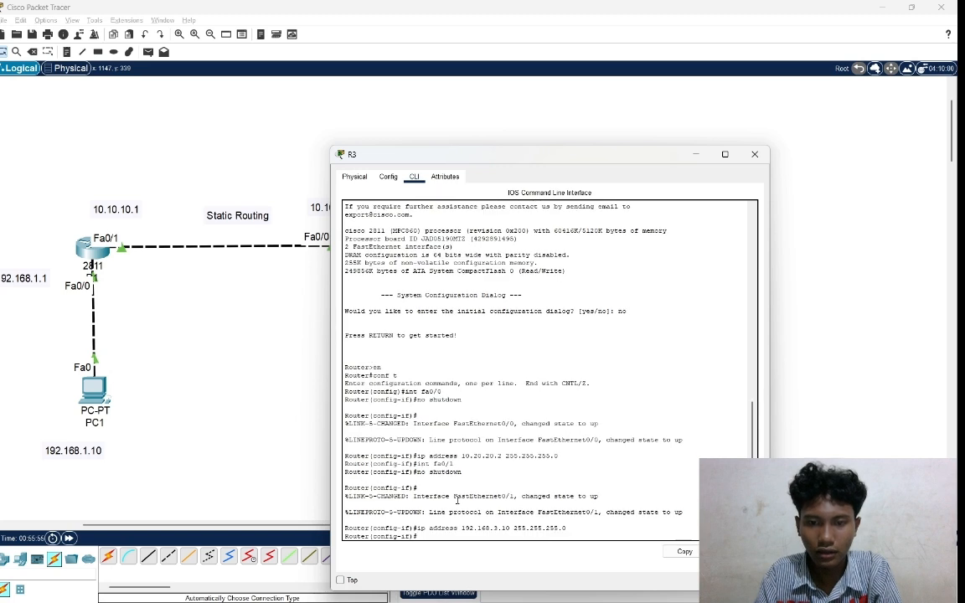
click(838, 290)
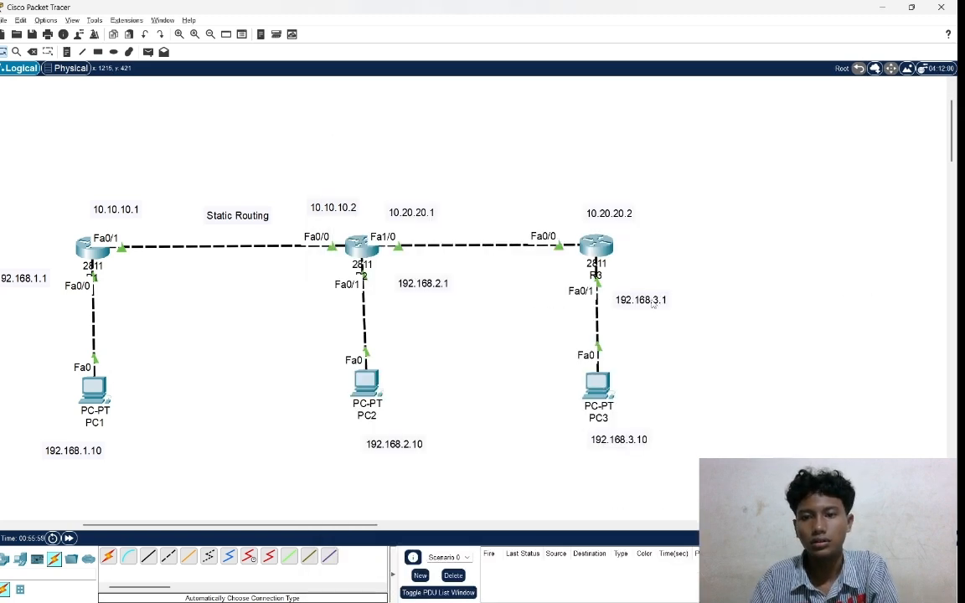
Move the 192.168.3.1 label slightly up, closer to R3, and review the fa0/1 commands in R3's command line.
drag(651, 303, 656, 291)
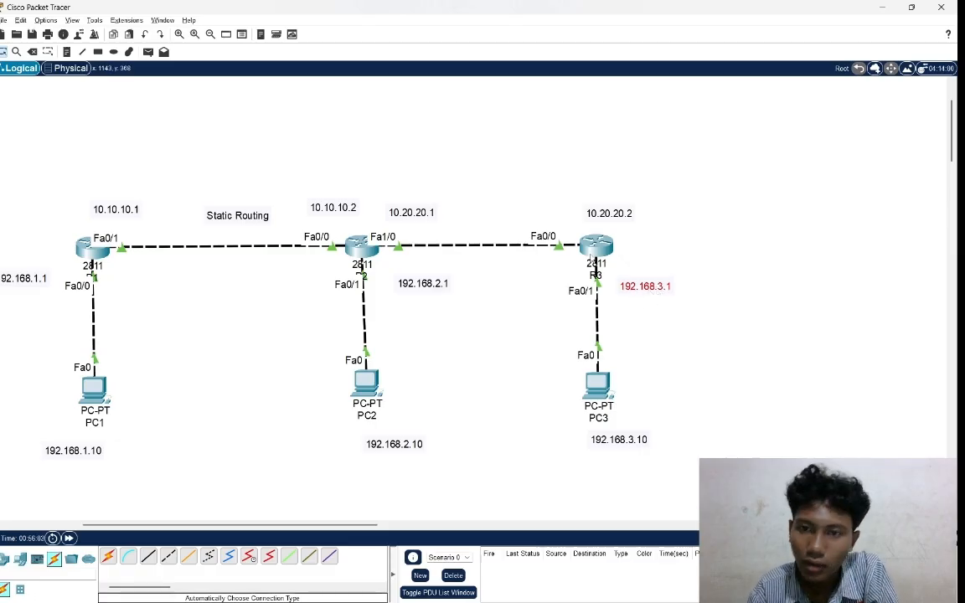
click(596, 246)
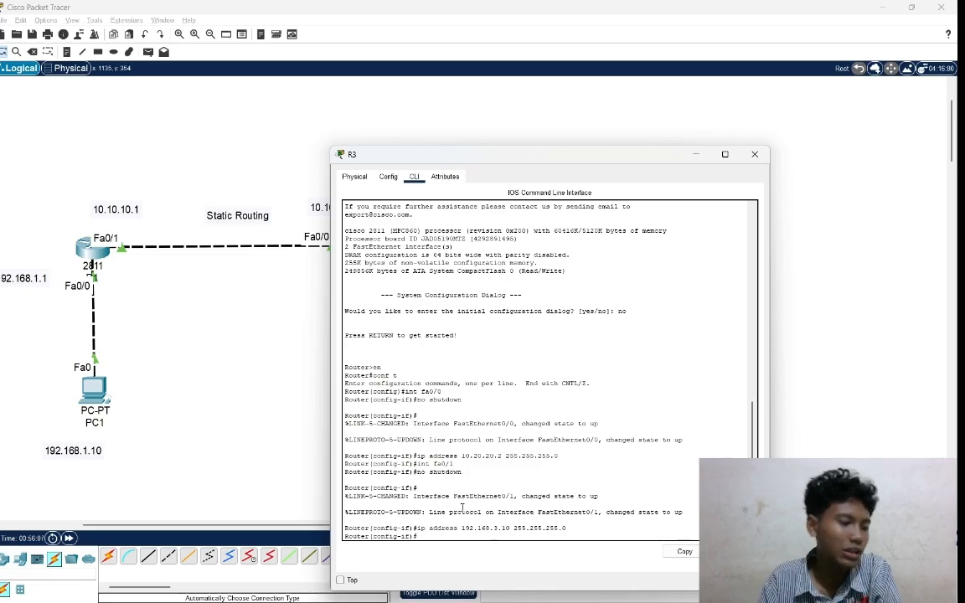
click(883, 379)
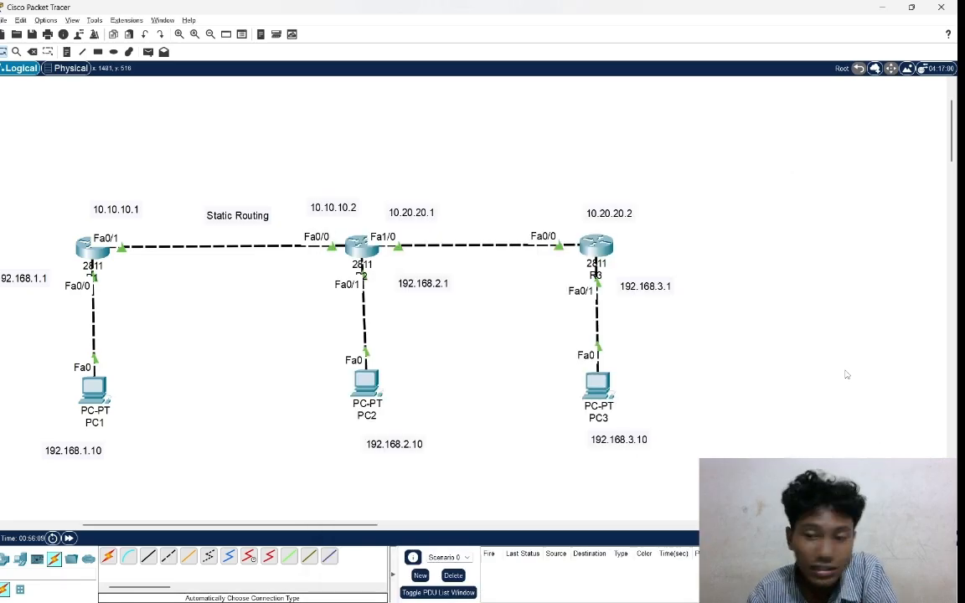
Open R3's command line and enter configuration of interface fa0/1, the port facing PC3.
click(590, 246)
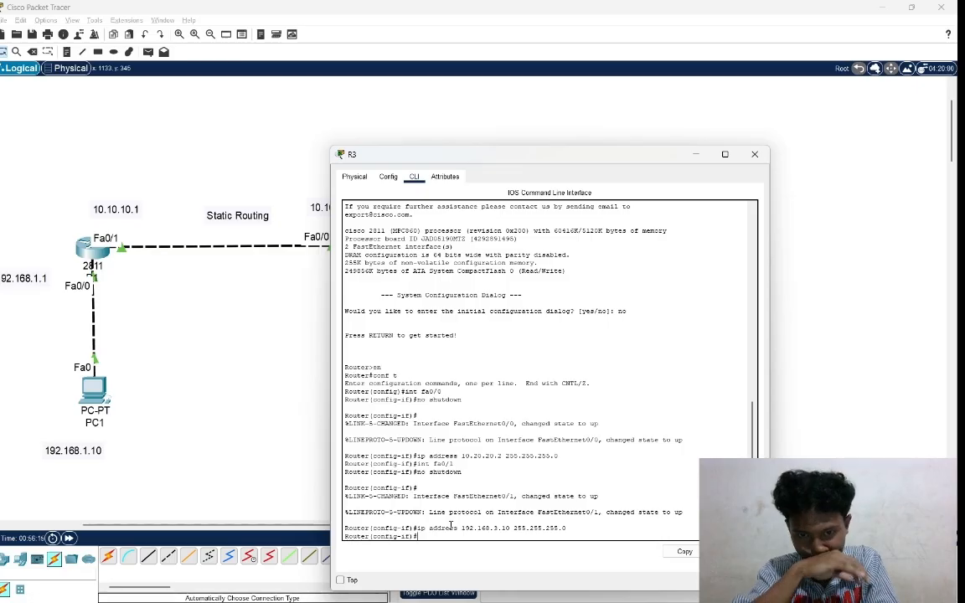
text(int)
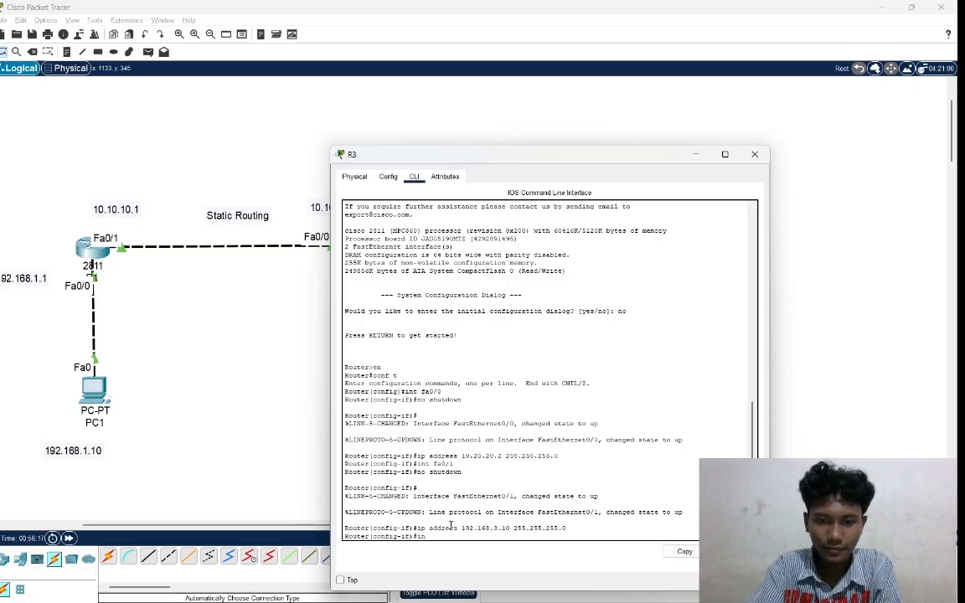
text( fa)
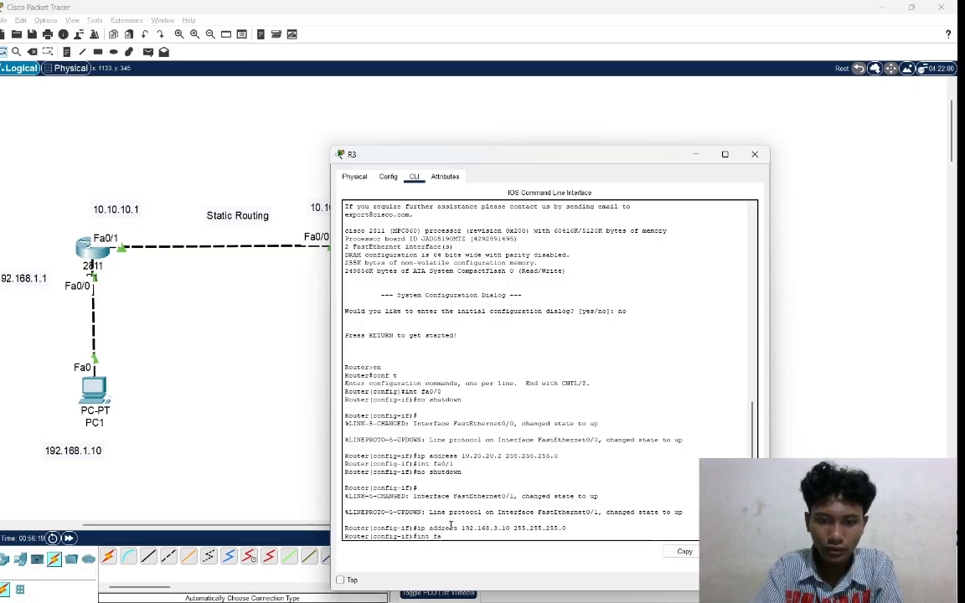
text(0)
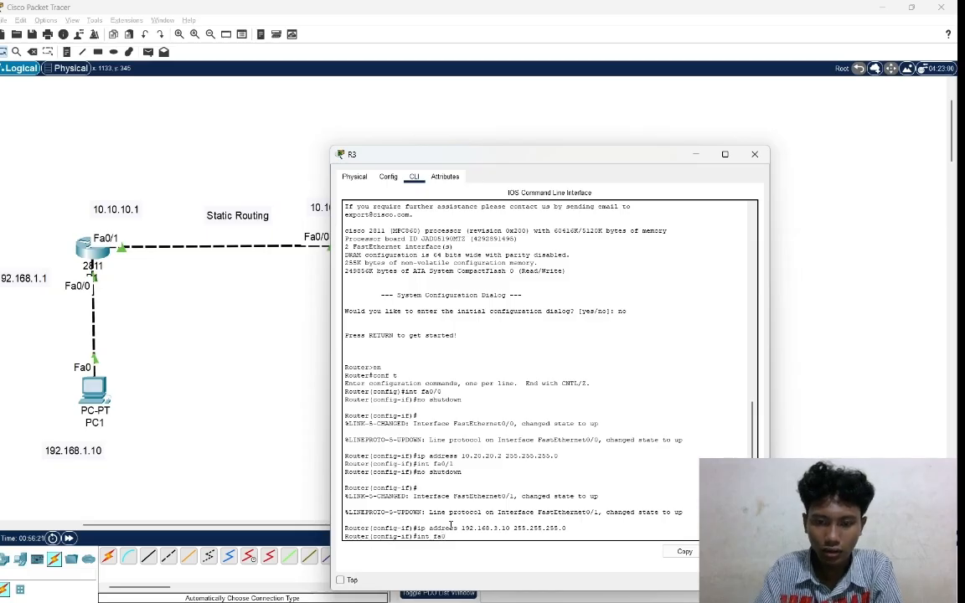
text(/)
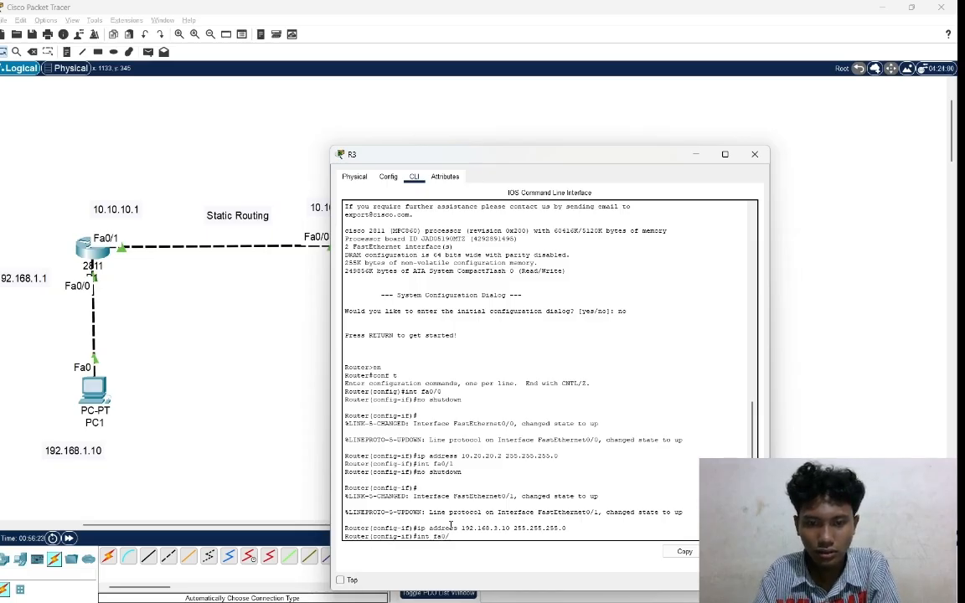
text(1)
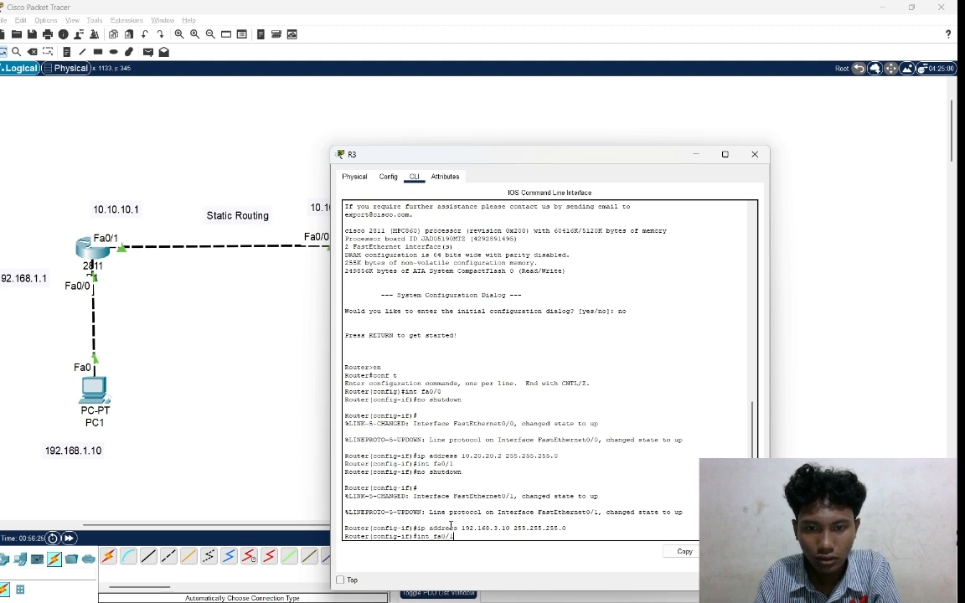
key(Return)
Try to assign IP address 192.168.3.1 with mask 255.255.255.0 to R3's interface fa0/1.
text(ip)
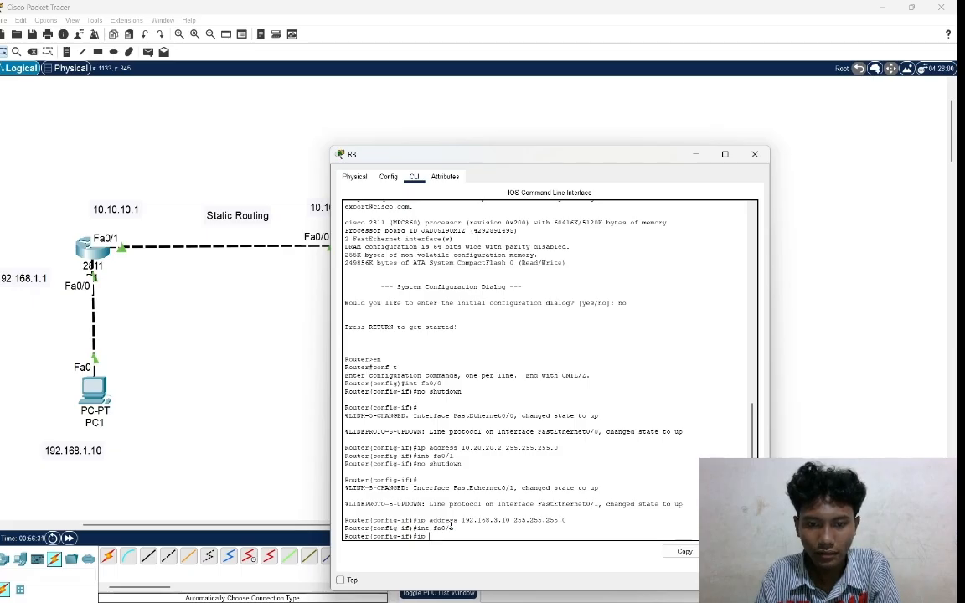
text( address)
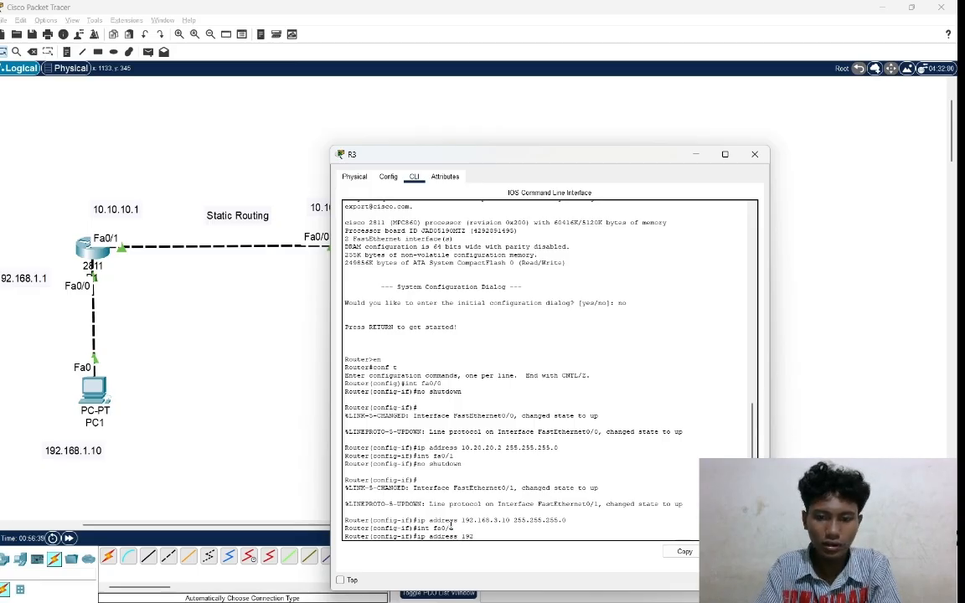
text(192.168)
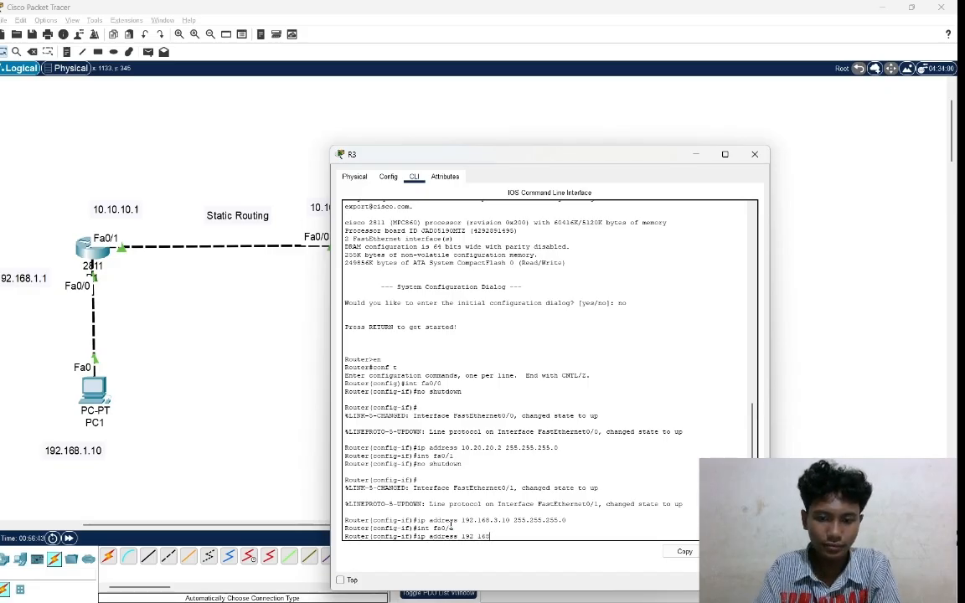
text(.3.1 )
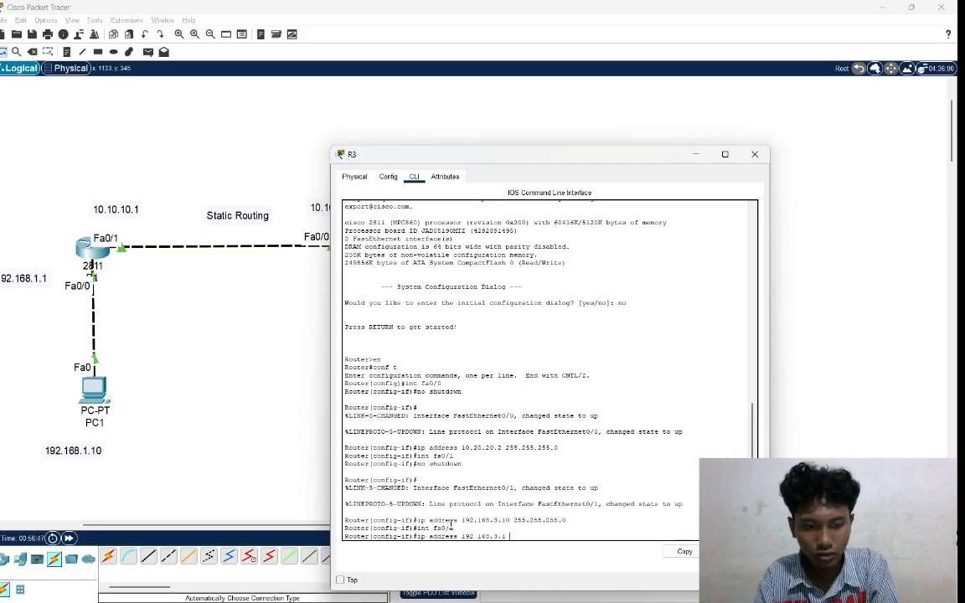
text(255)
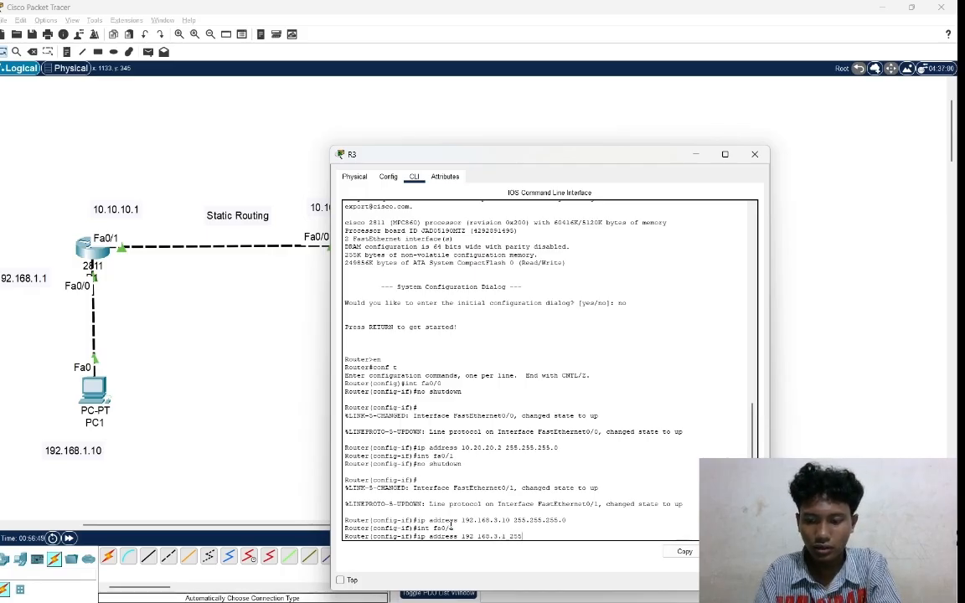
text(.255.255.0)
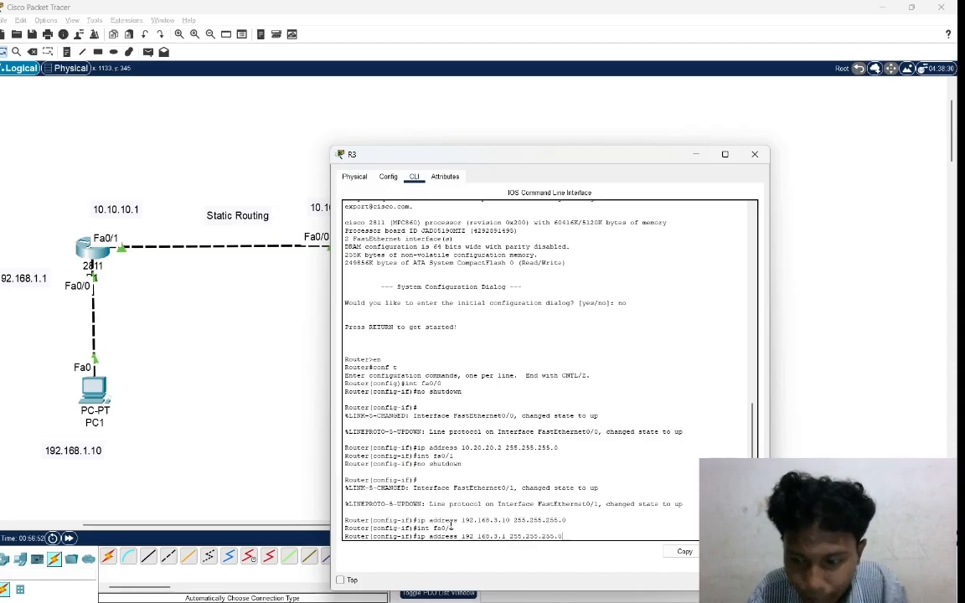
key(Return)
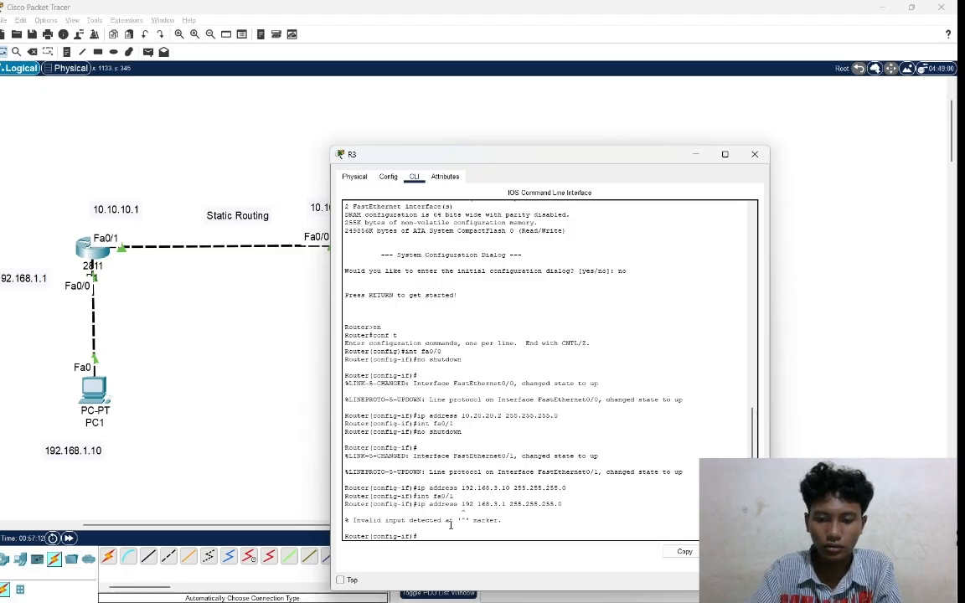
Enter configuration of R3's interface fa0/1 again and enable it with no shutdown.
text(int)
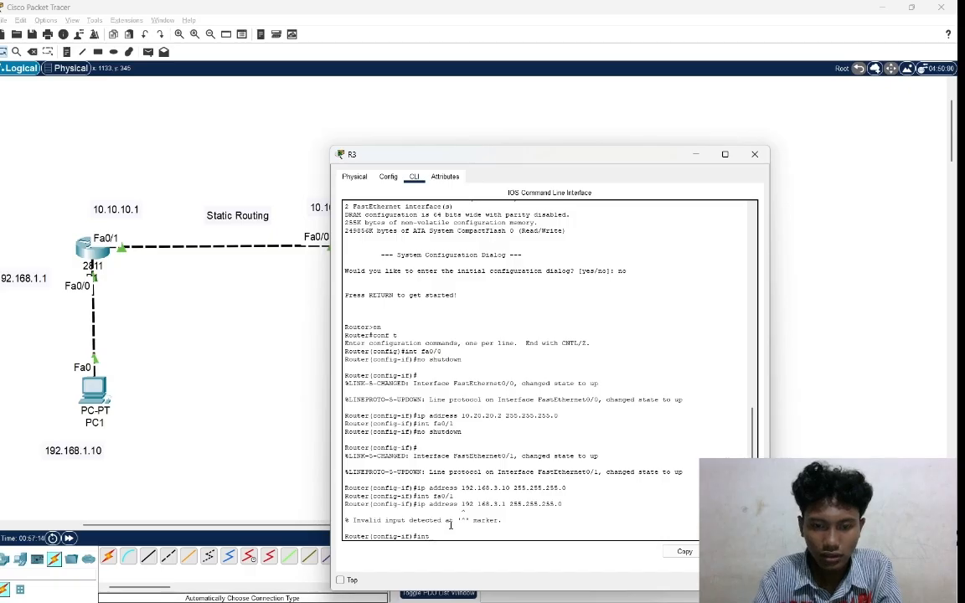
text( fa)
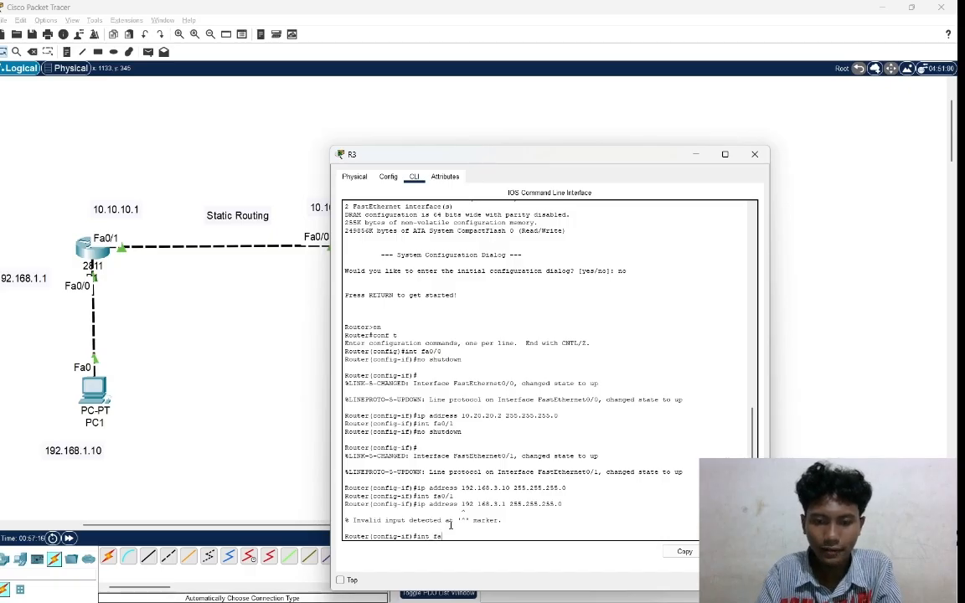
text(0)
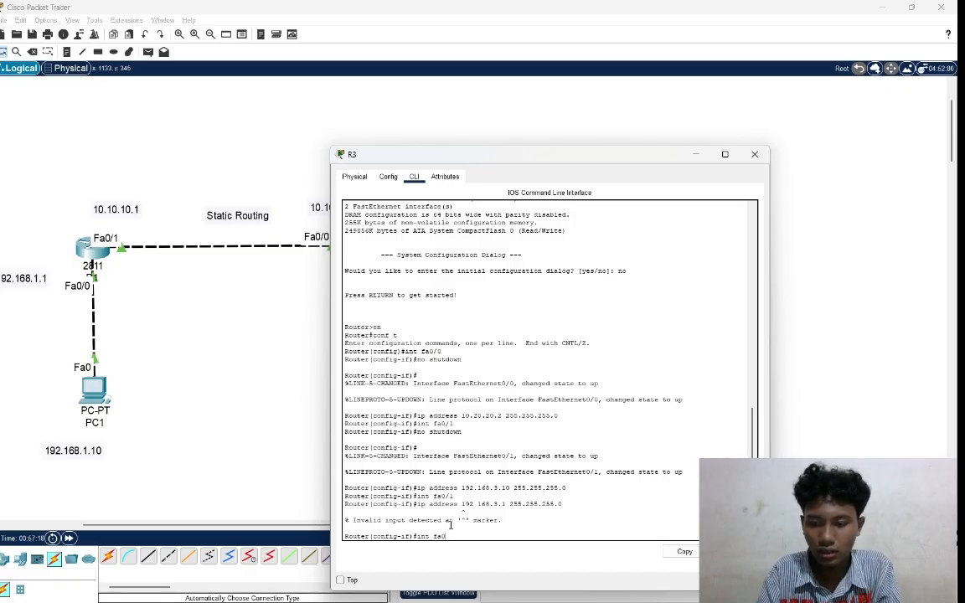
text(/)
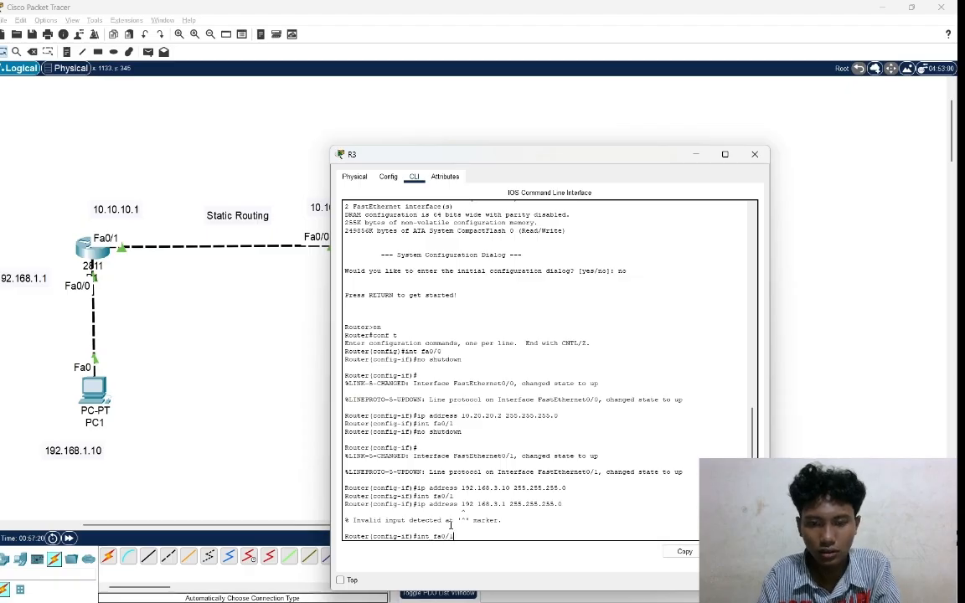
text(1)
key(Return)
text(no)
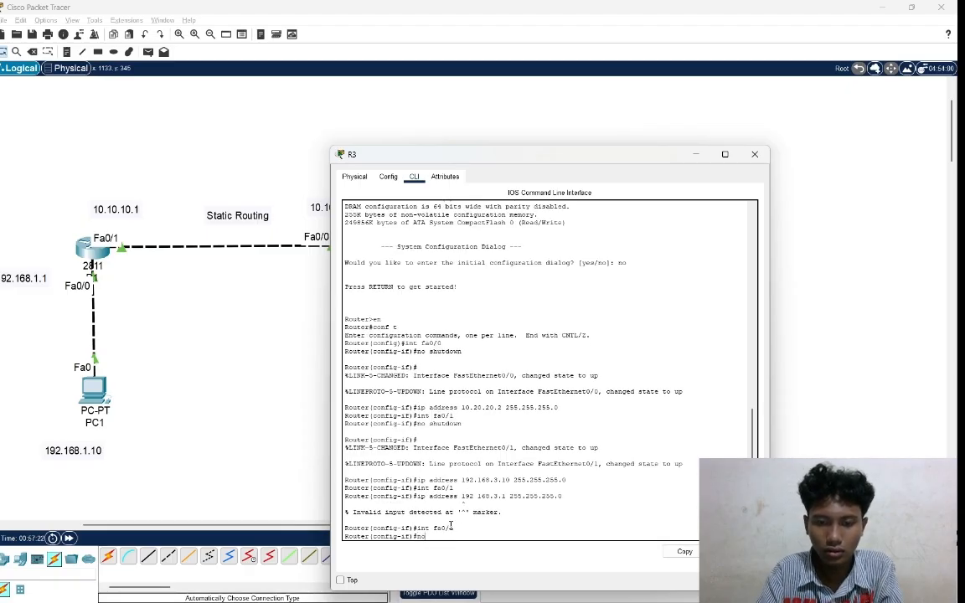
text( shut)
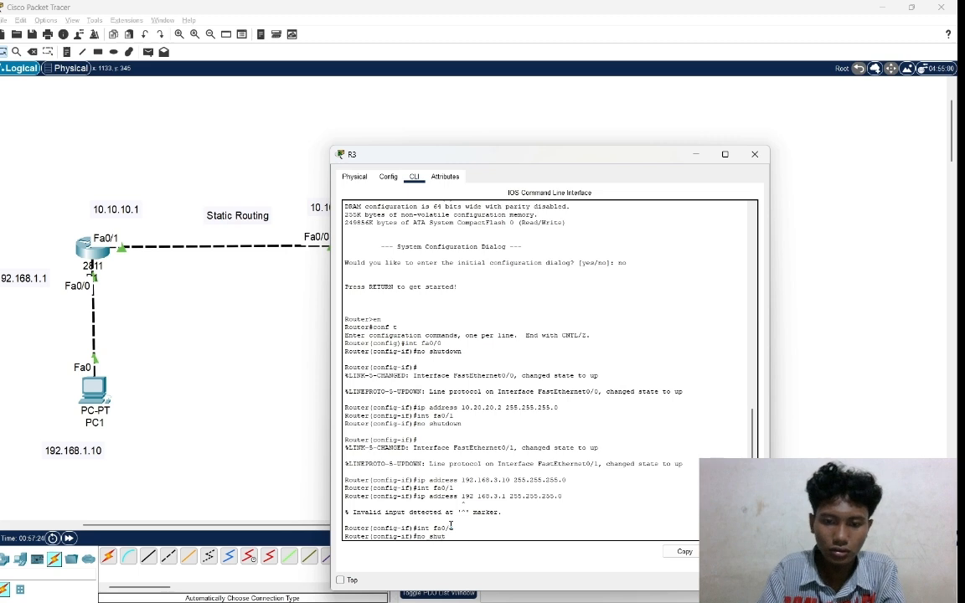
text(down)
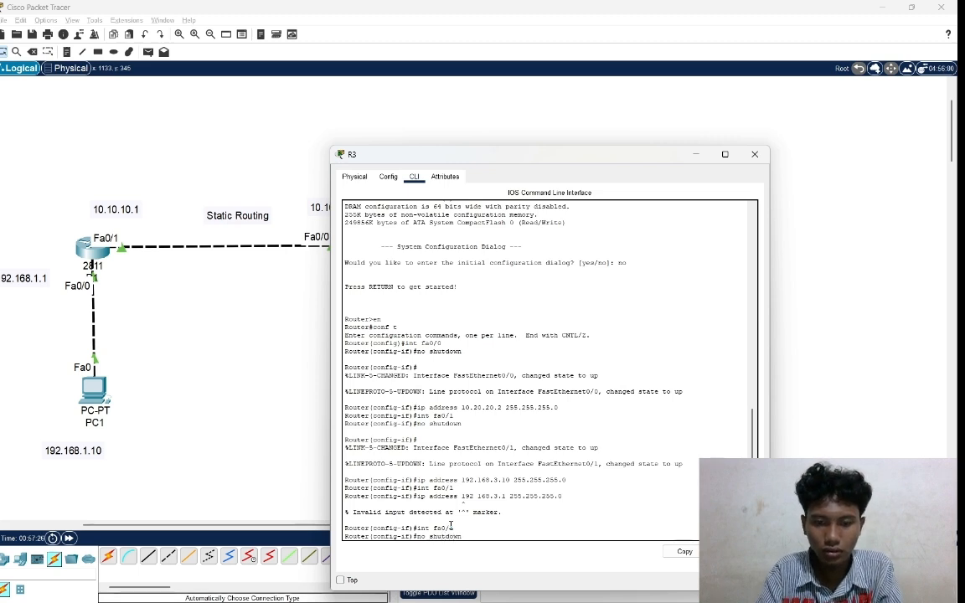
key(Return)
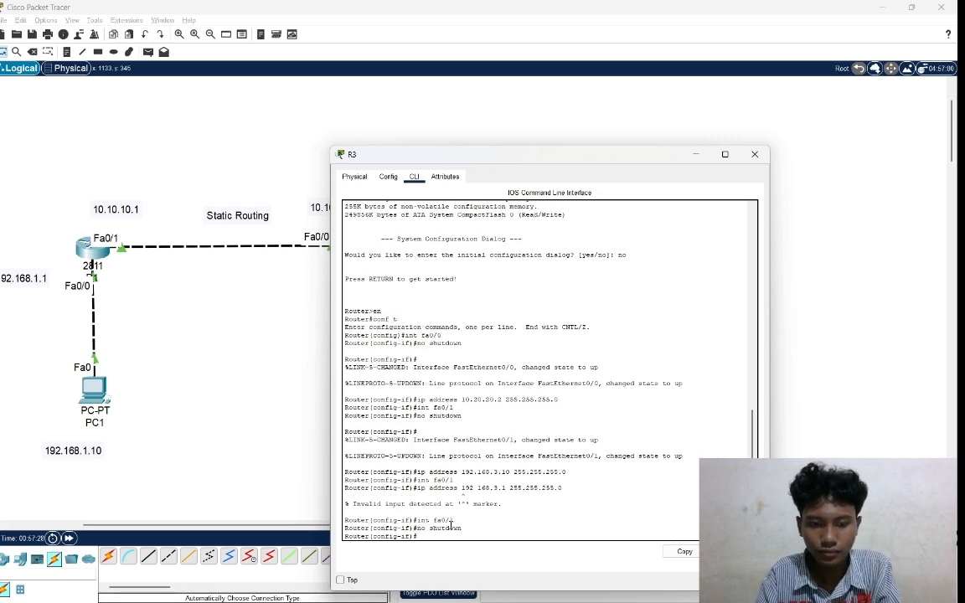
Assign IP address 192.168.3.1 with mask 255.255.255.0 to R3's interface fa0/1 and return to the topology.
text(ip add)
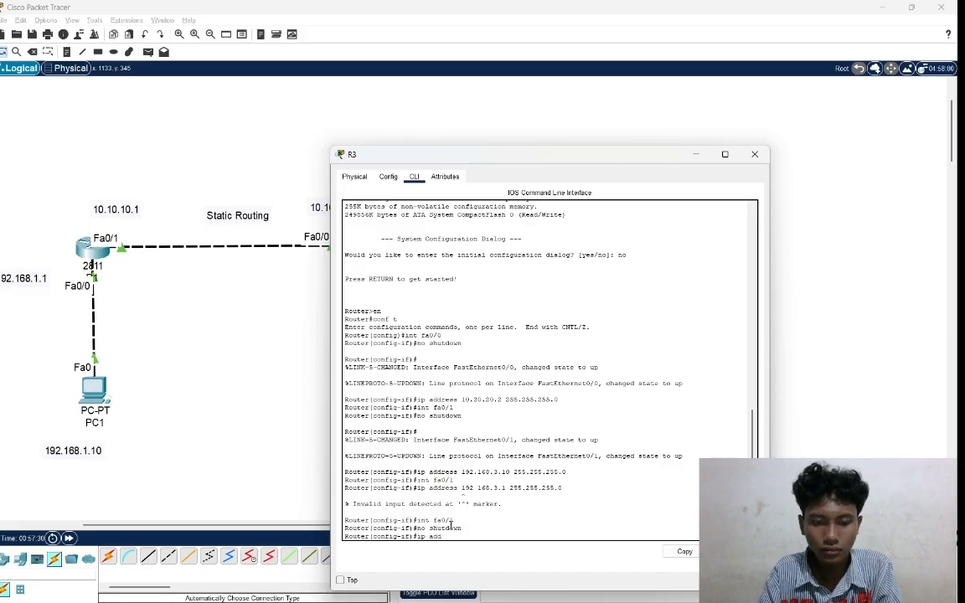
text(ress)
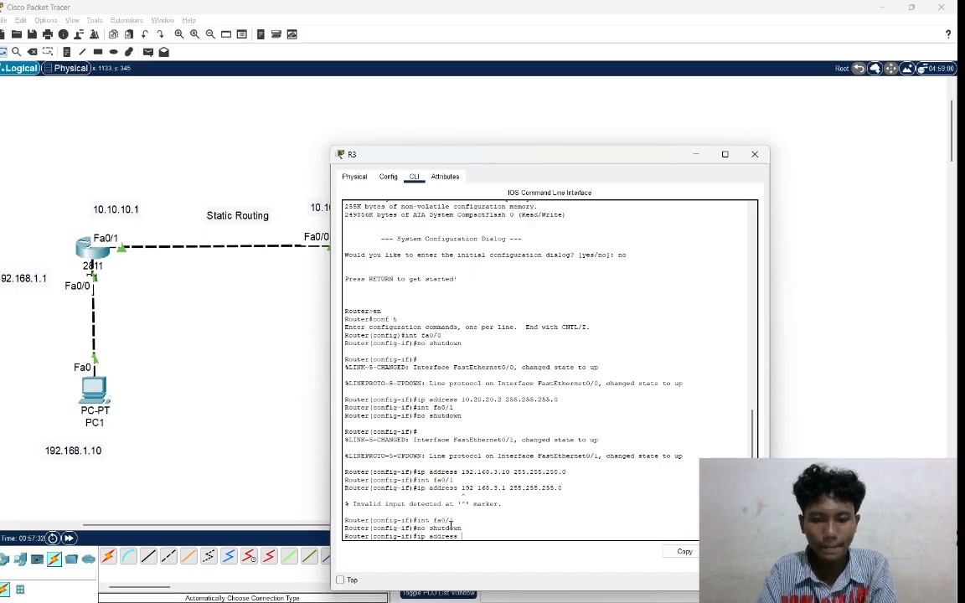
text( 192.)
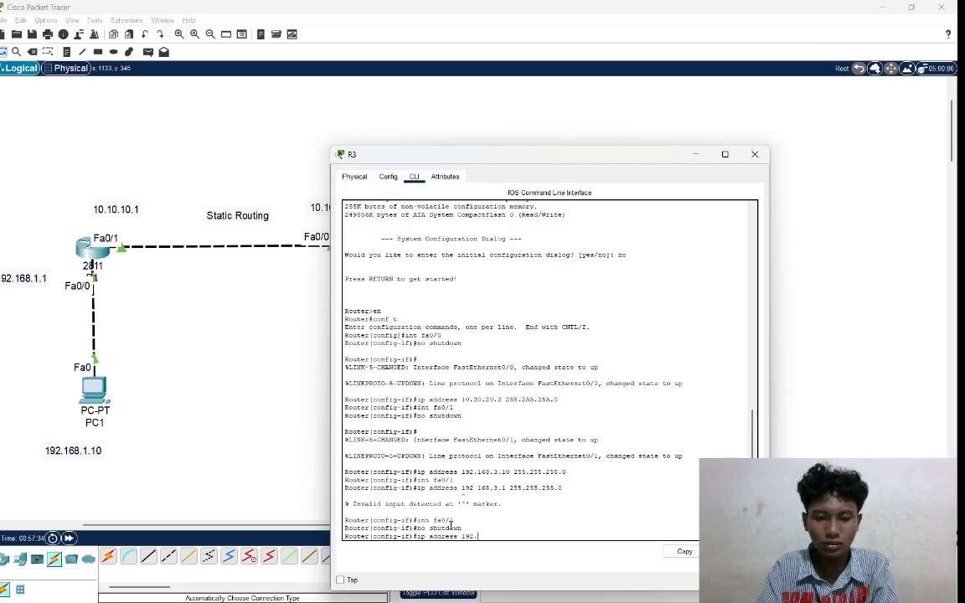
text(168)
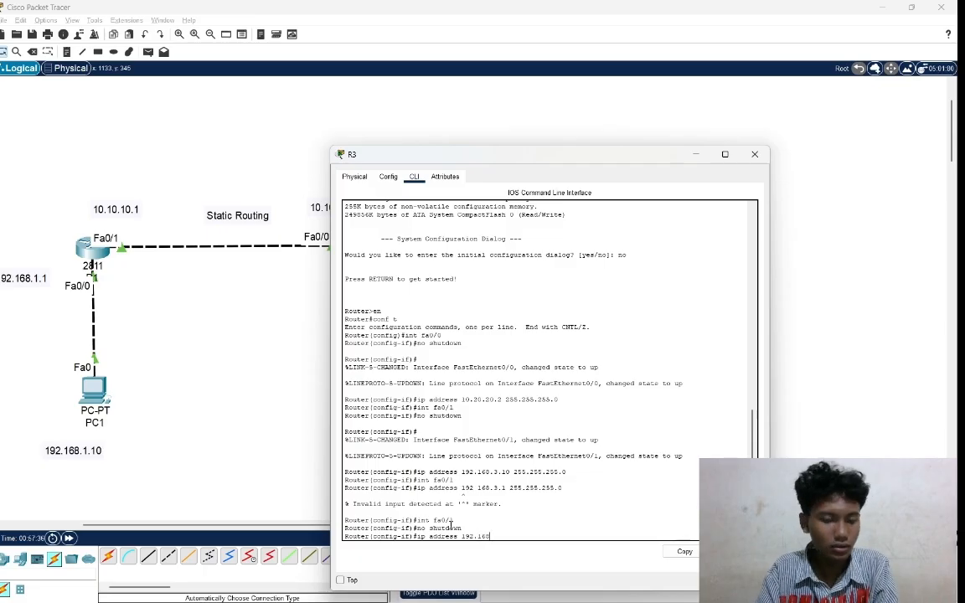
text(.3.1 255)
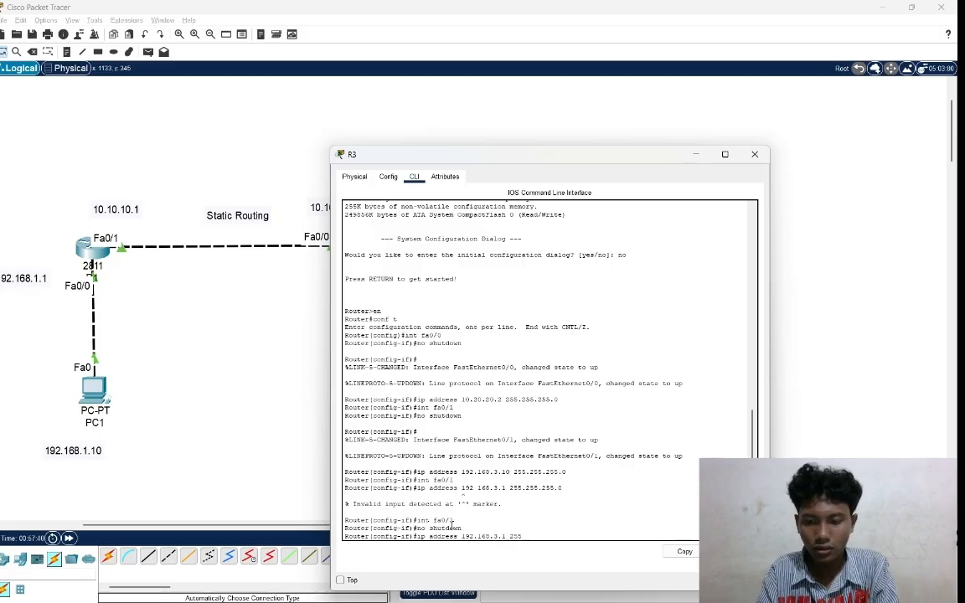
text(.255.255.0)
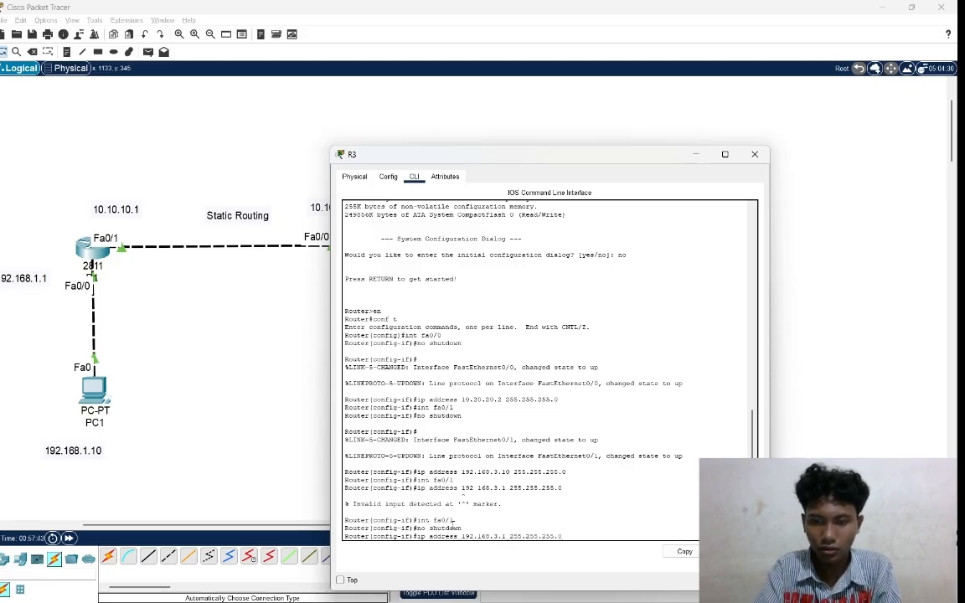
key(Return)
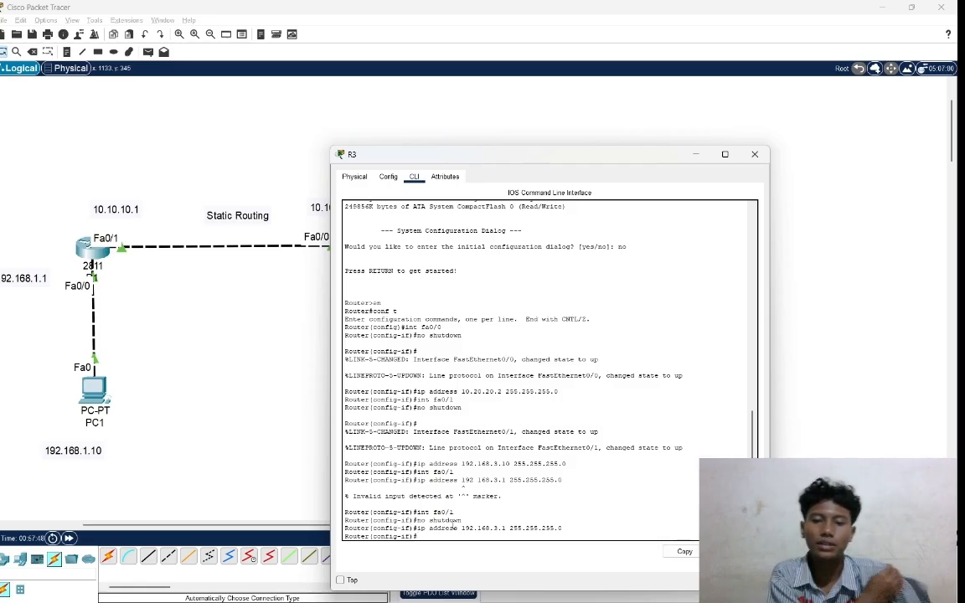
click(775, 329)
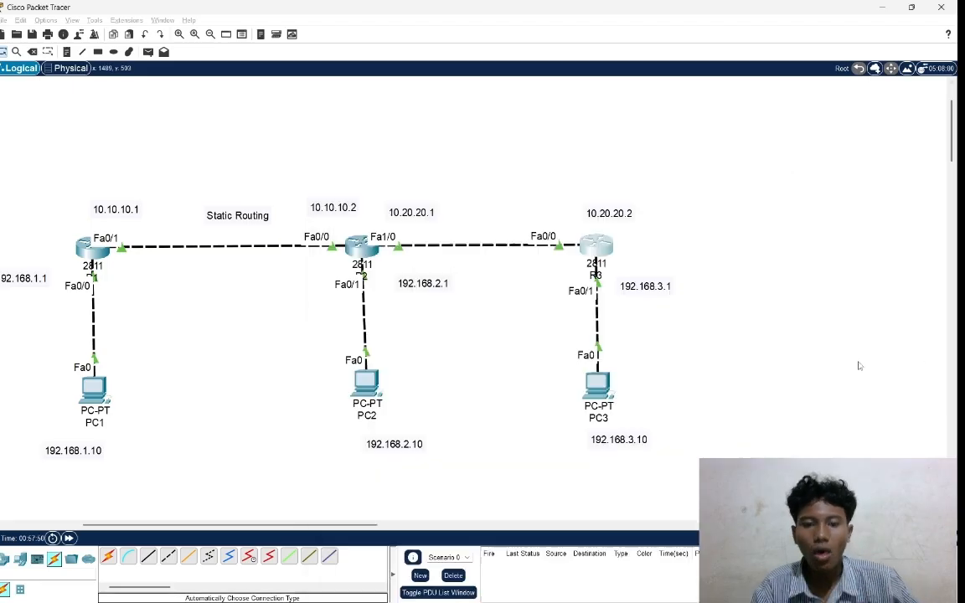
Open PC3's IP configuration and assign it static address 192.168.3.10 with subnet mask 255.255.255.0.
click(605, 383)
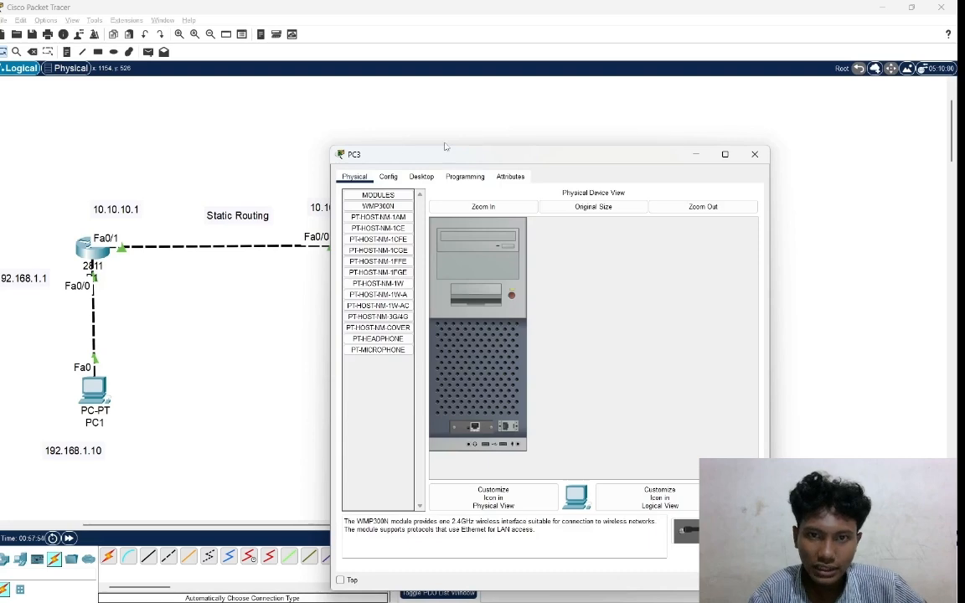
click(464, 176)
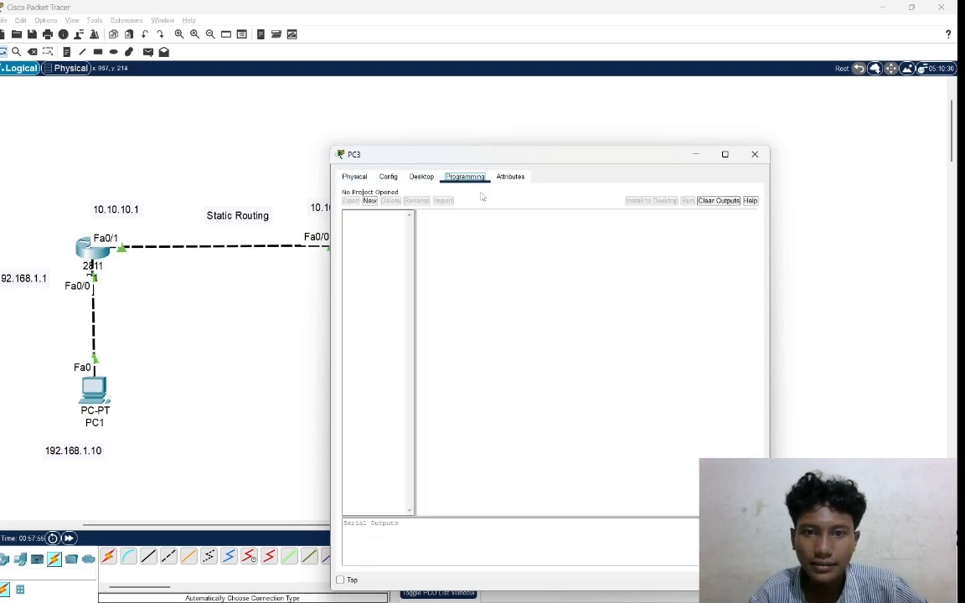
click(421, 177)
click(383, 226)
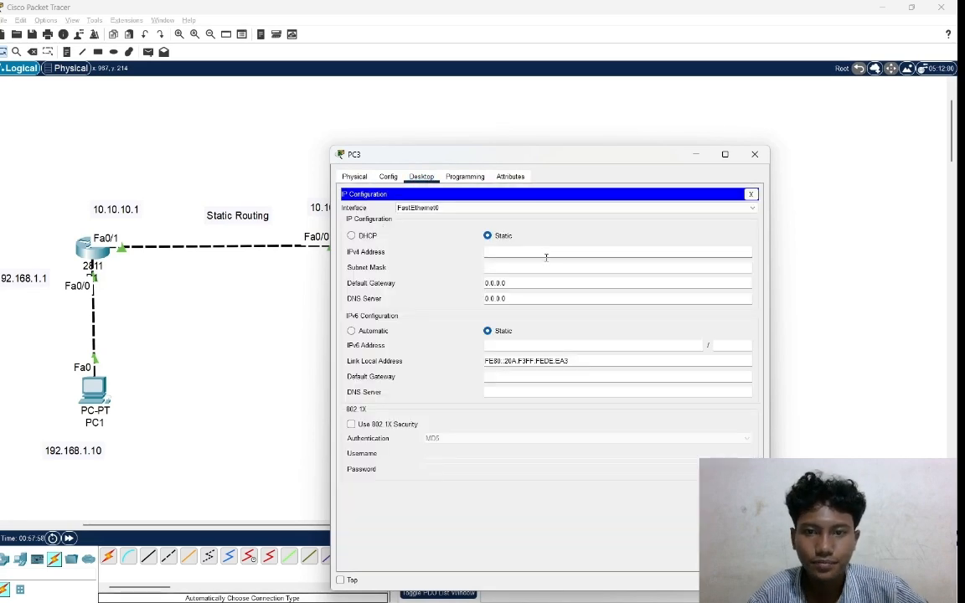
text(1)
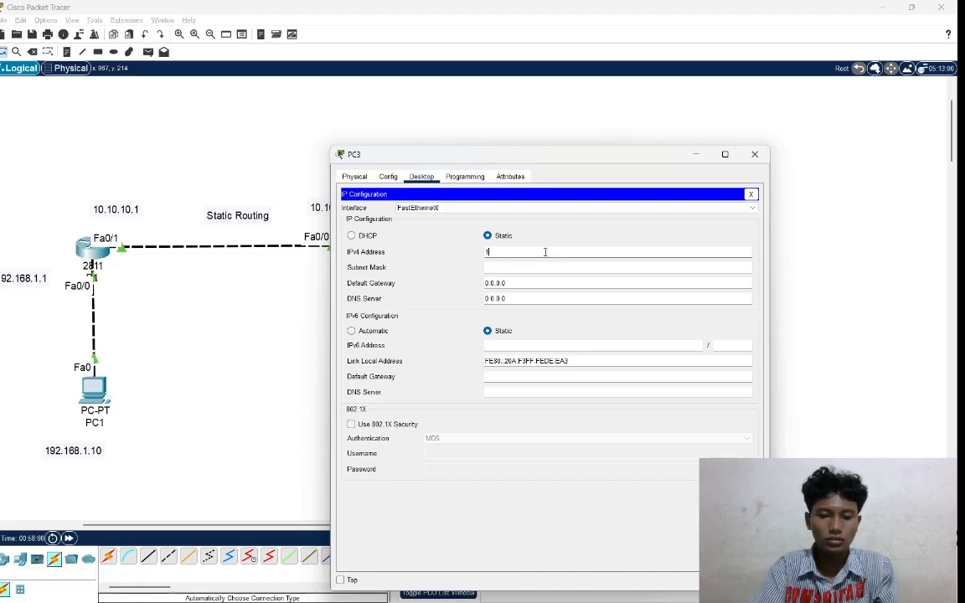
text(92.168)
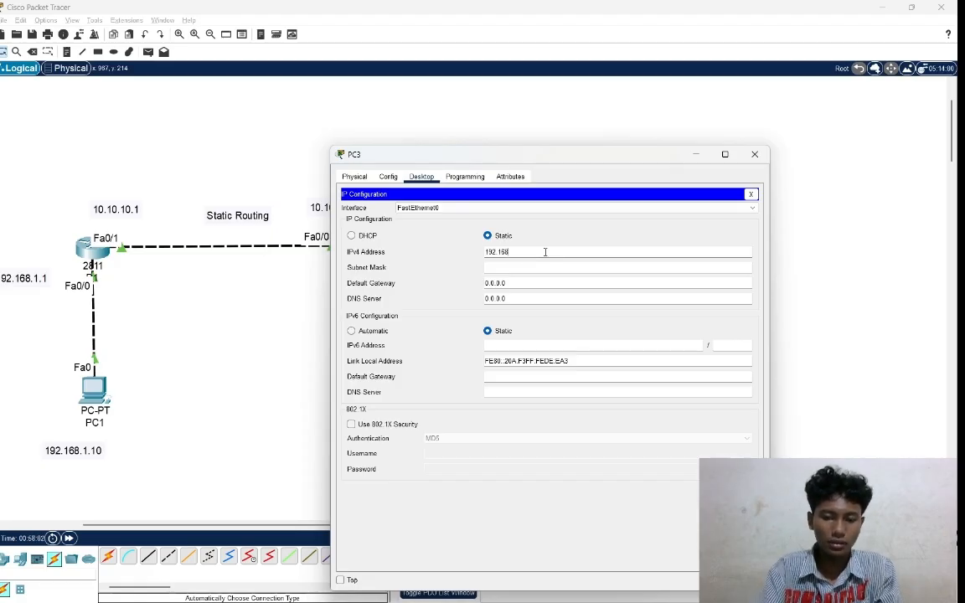
text(.)
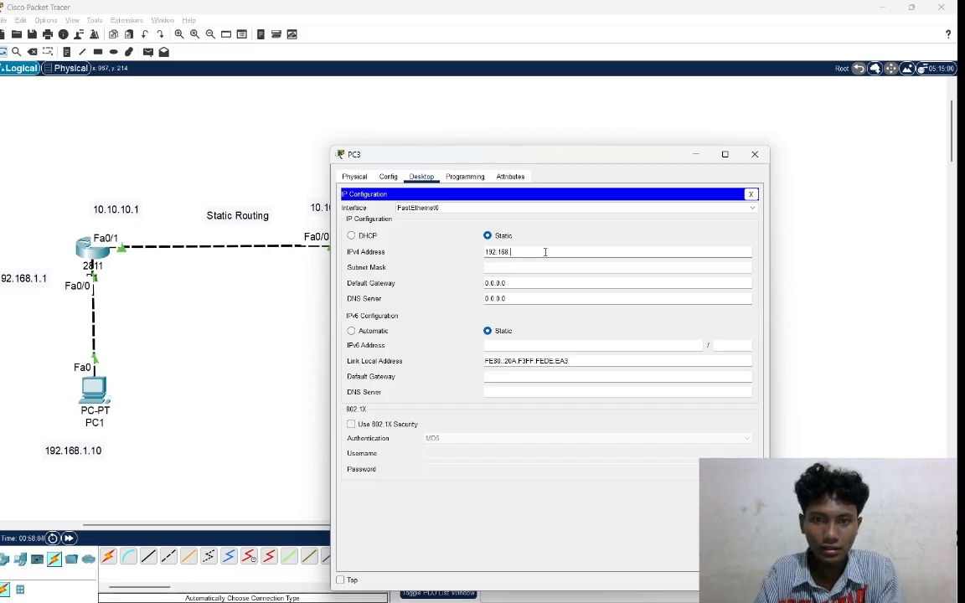
text(3.10)
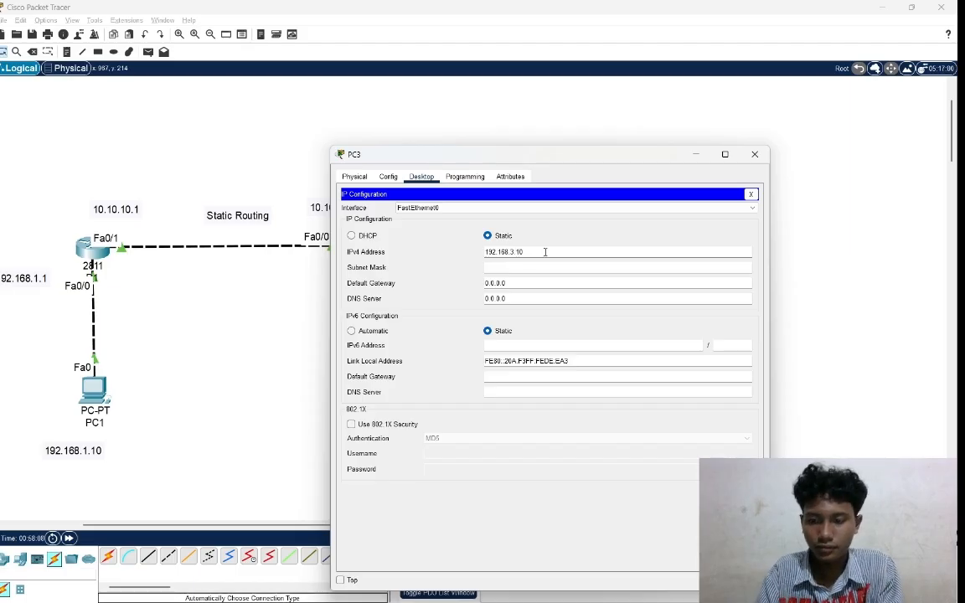
key(Tab)
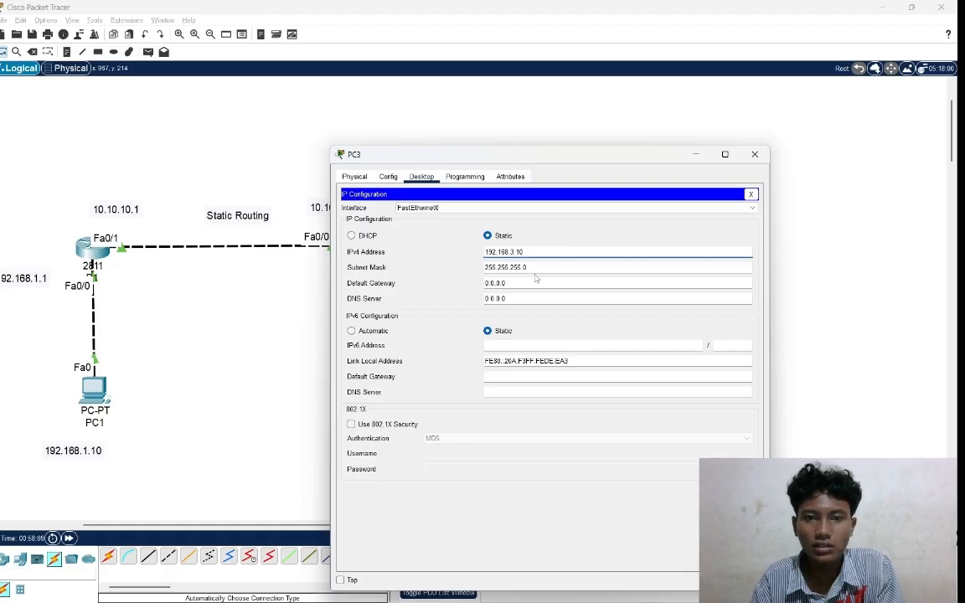
Set PC3's default gateway to 192.168.3.1 and return to the topology.
right_click(524, 286)
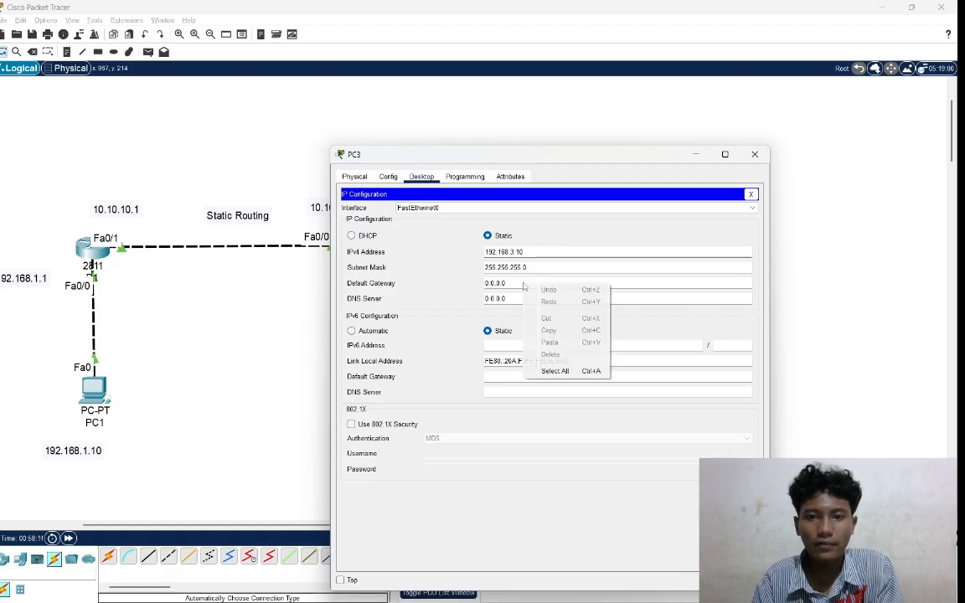
click(516, 282)
key(BackSpace)
key(BackSpace)
key(BackSpace)
key(BackSpace)
key(BackSpace)
key(BackSpace)
key(BackSpace)
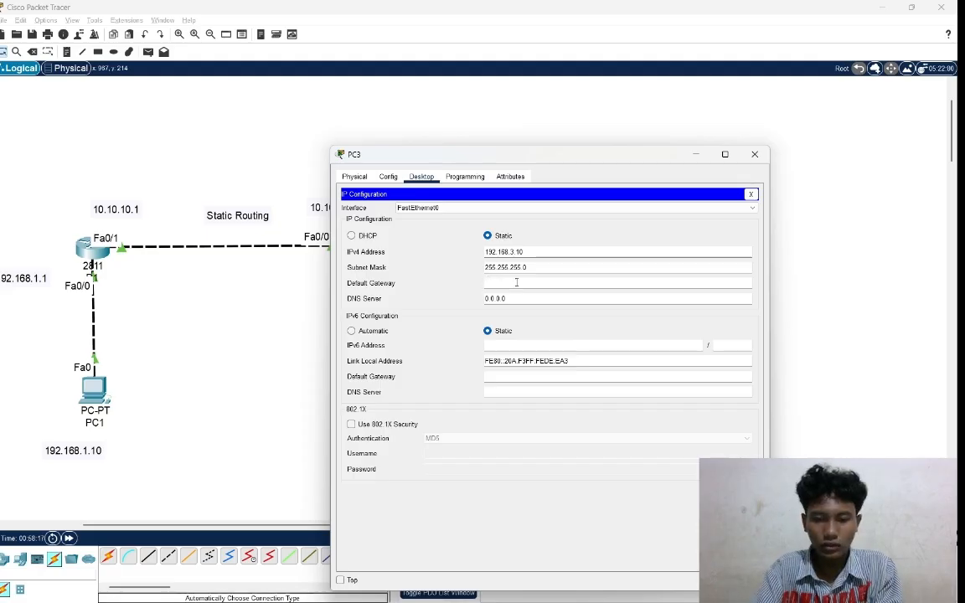
text(192)
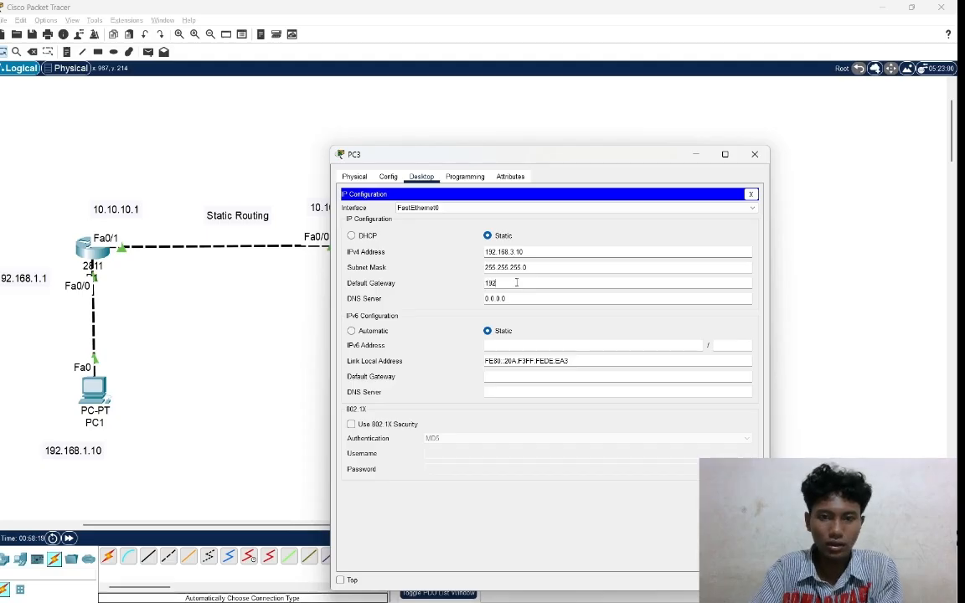
text(.1)
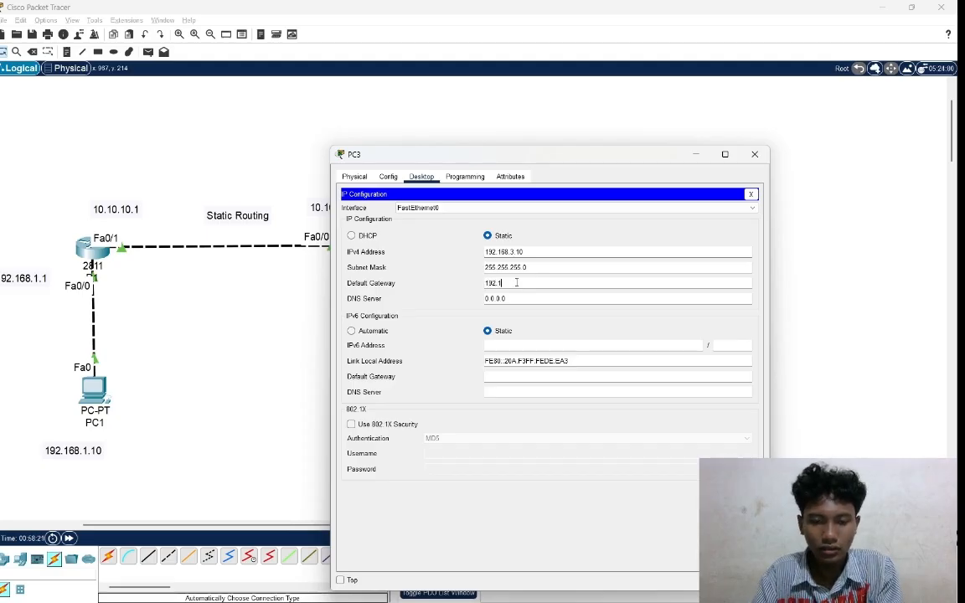
text(68)
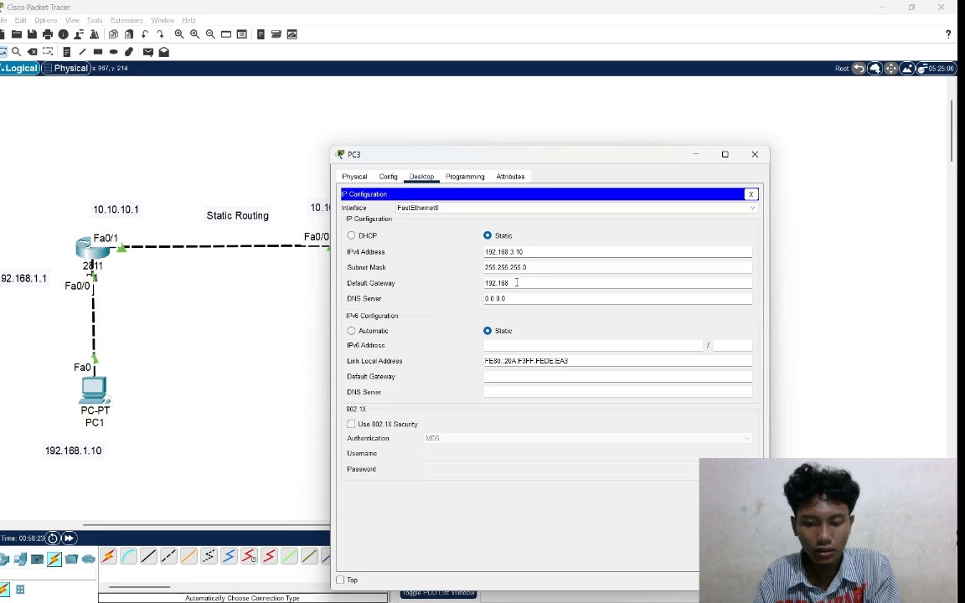
text(.3)
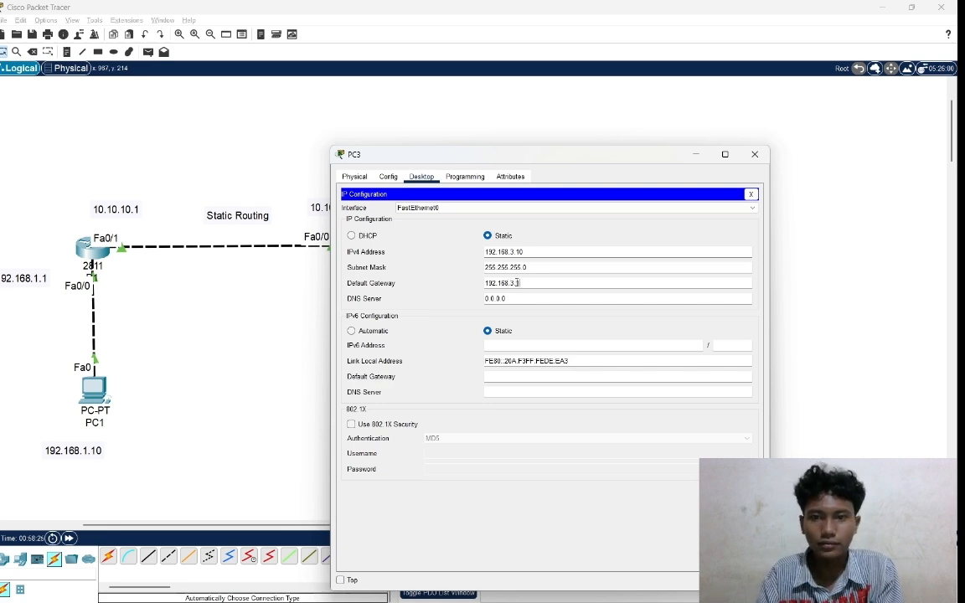
text(.1)
click(837, 319)
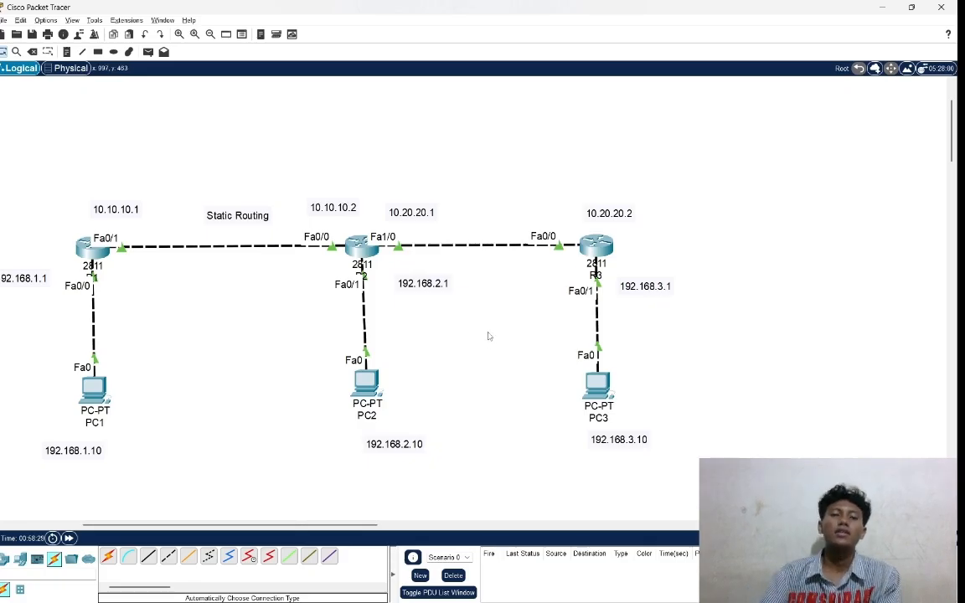
Examine the three router and PC groups across the topology, along with their interface addresses and the links between them.
scroll(489, 336, left, 5)
scroll(489, 336, right, 2)
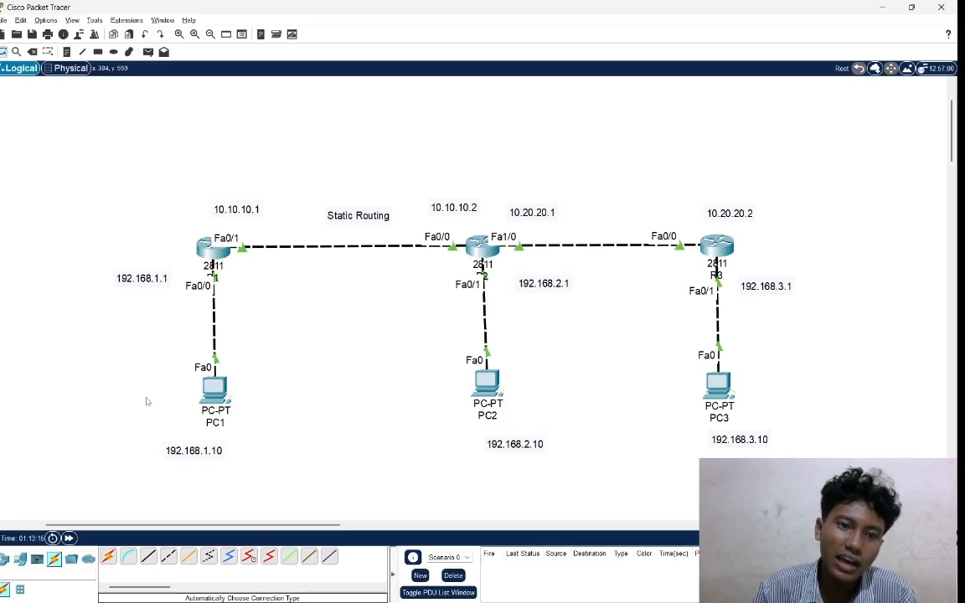
drag(144, 397, 328, 155)
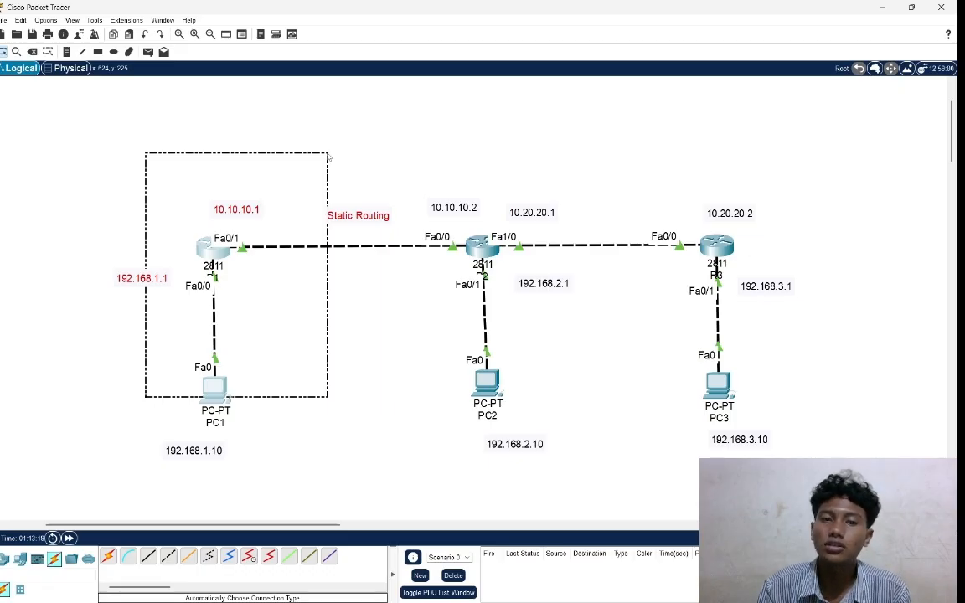
drag(327, 156, 328, 154)
drag(440, 431, 576, 174)
click(619, 343)
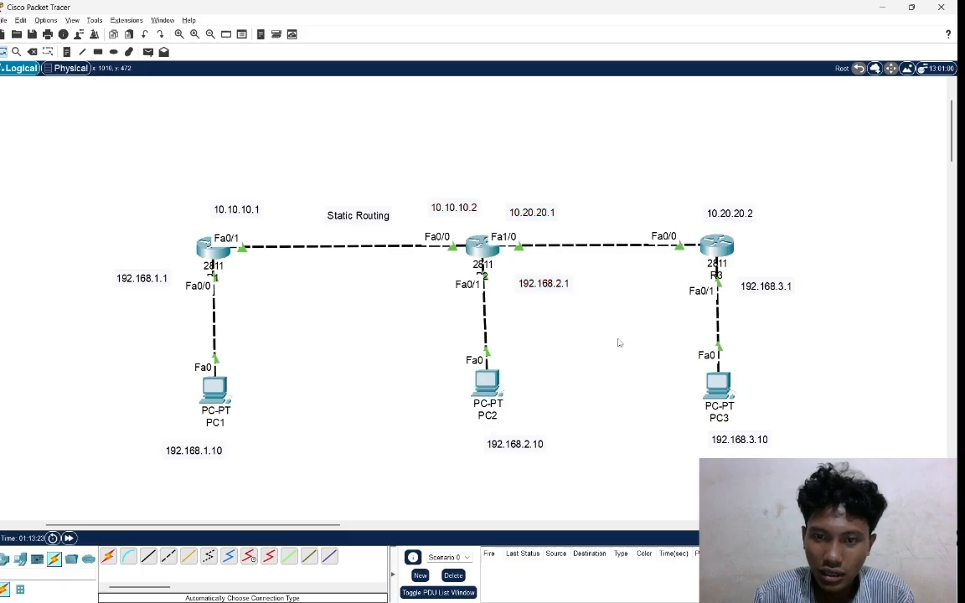
drag(673, 425, 840, 160)
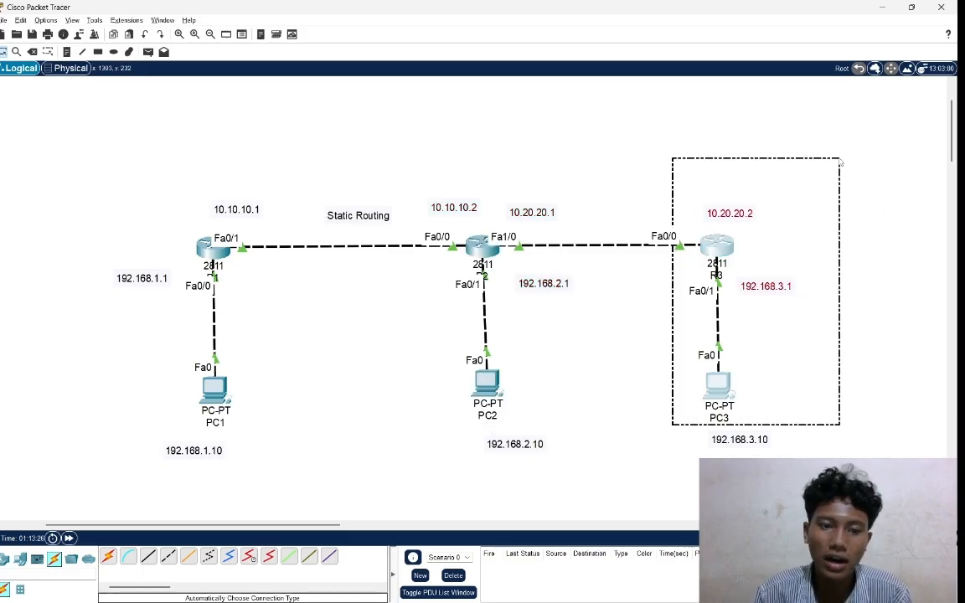
click(550, 346)
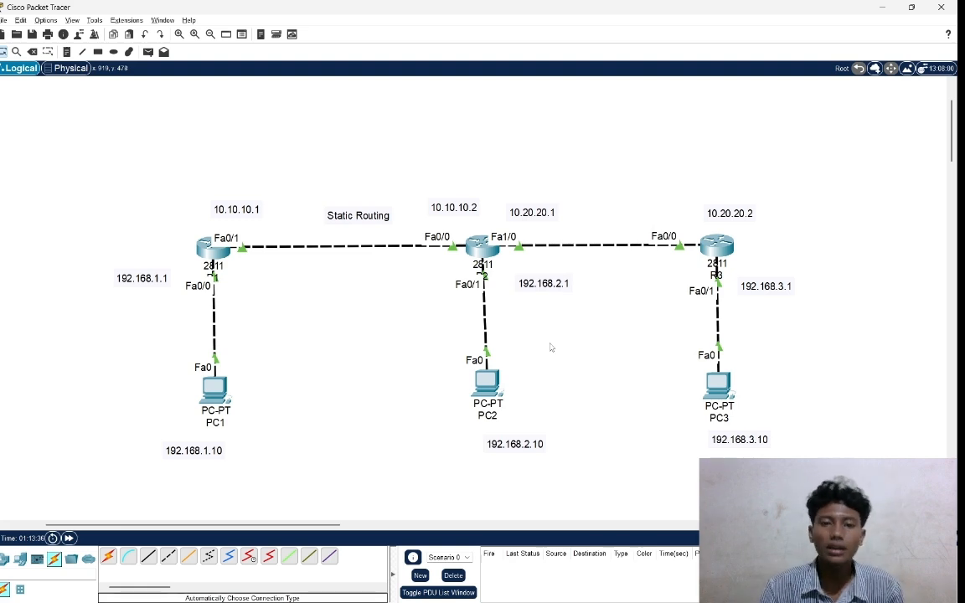
drag(121, 397, 310, 153)
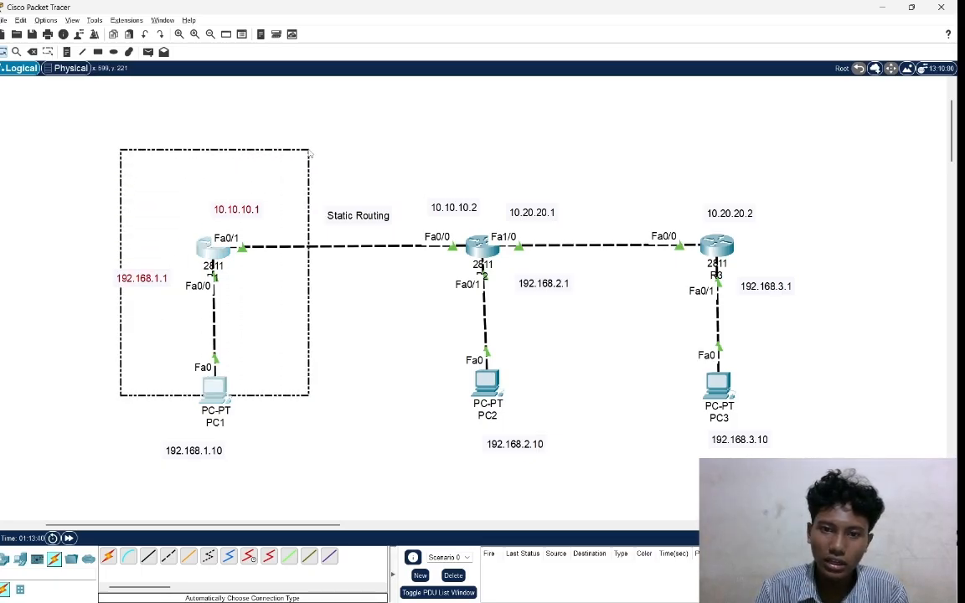
click(388, 387)
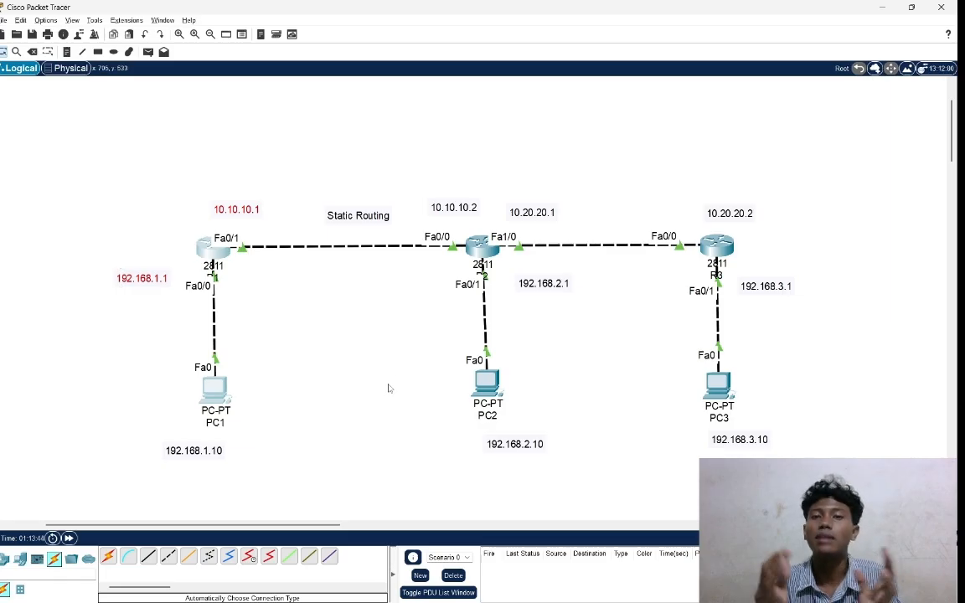
drag(388, 384, 601, 114)
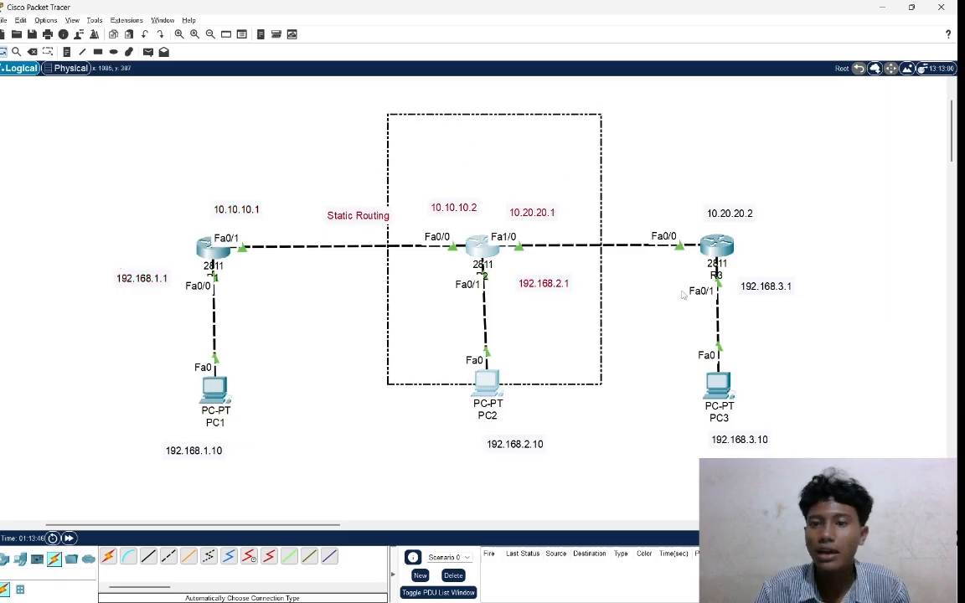
drag(648, 355, 829, 126)
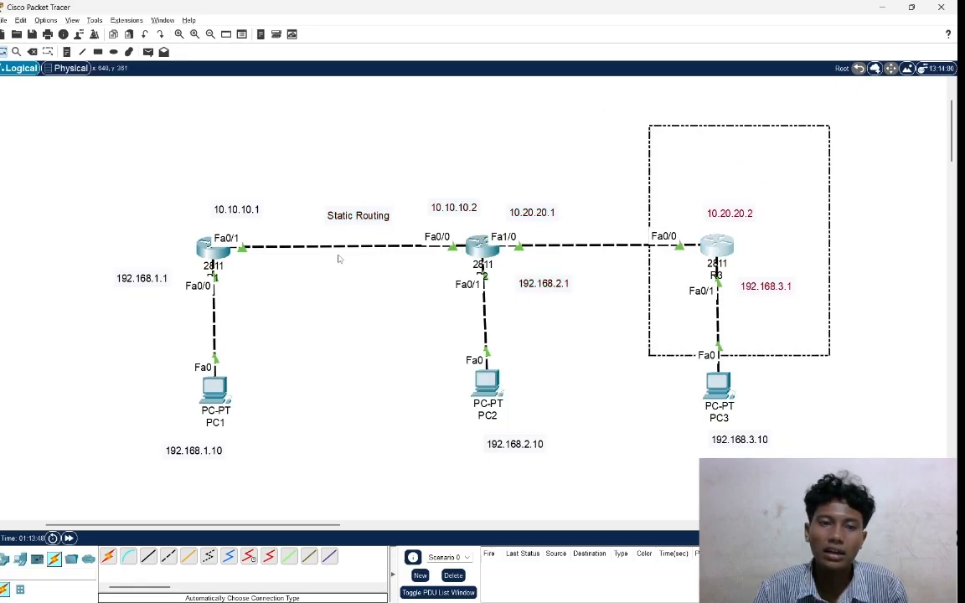
drag(170, 234, 323, 328)
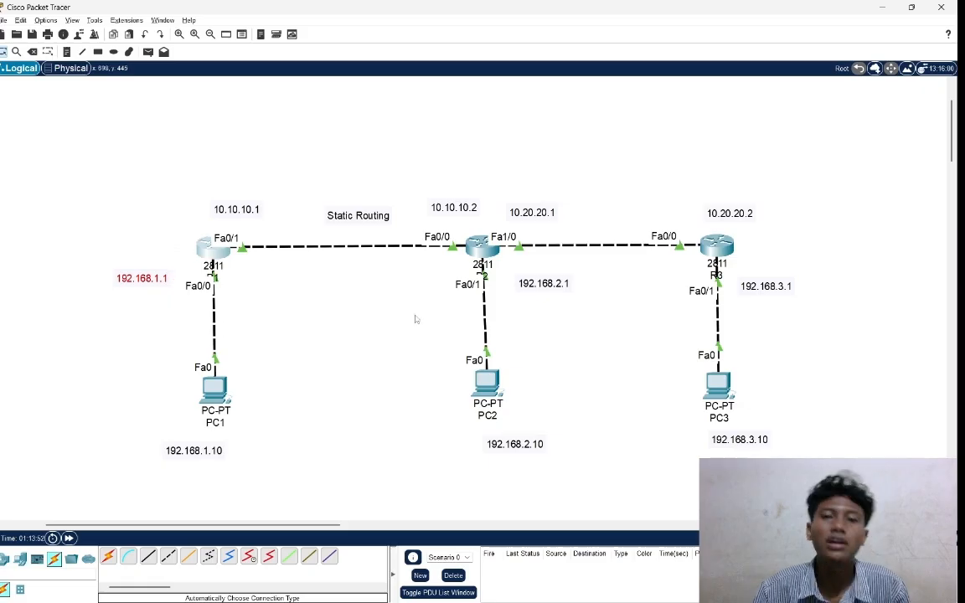
drag(405, 212, 593, 354)
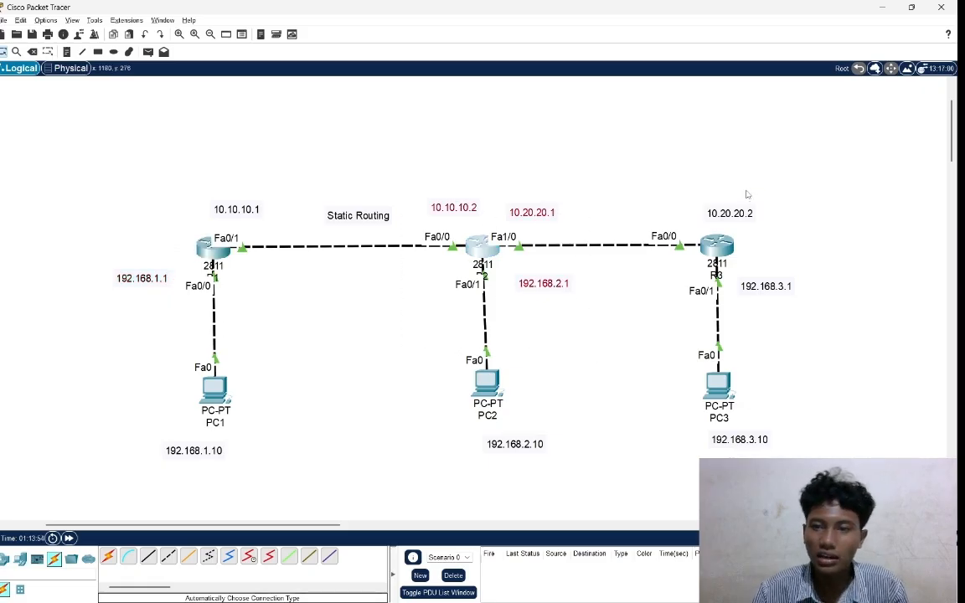
drag(689, 190, 750, 336)
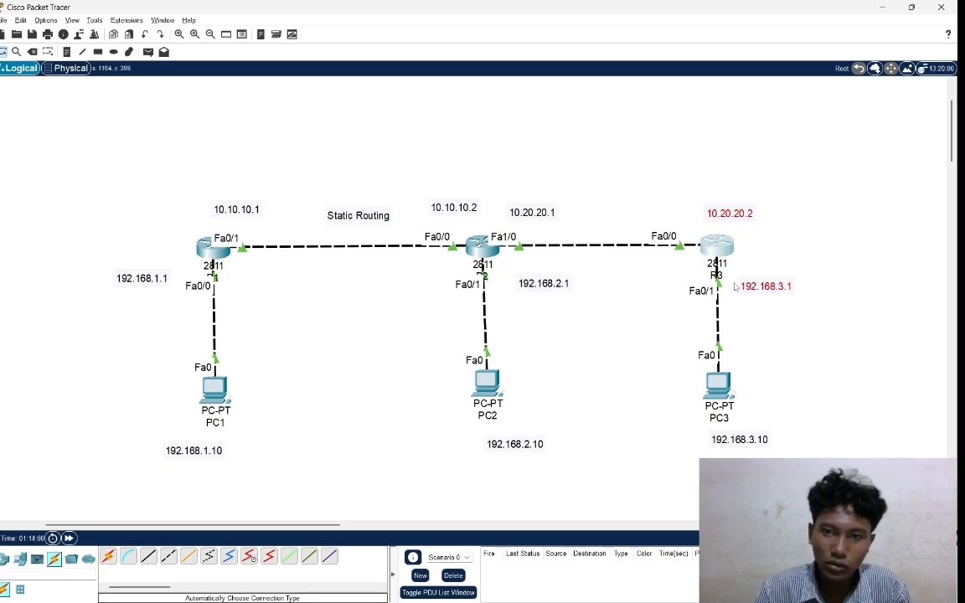
click(341, 325)
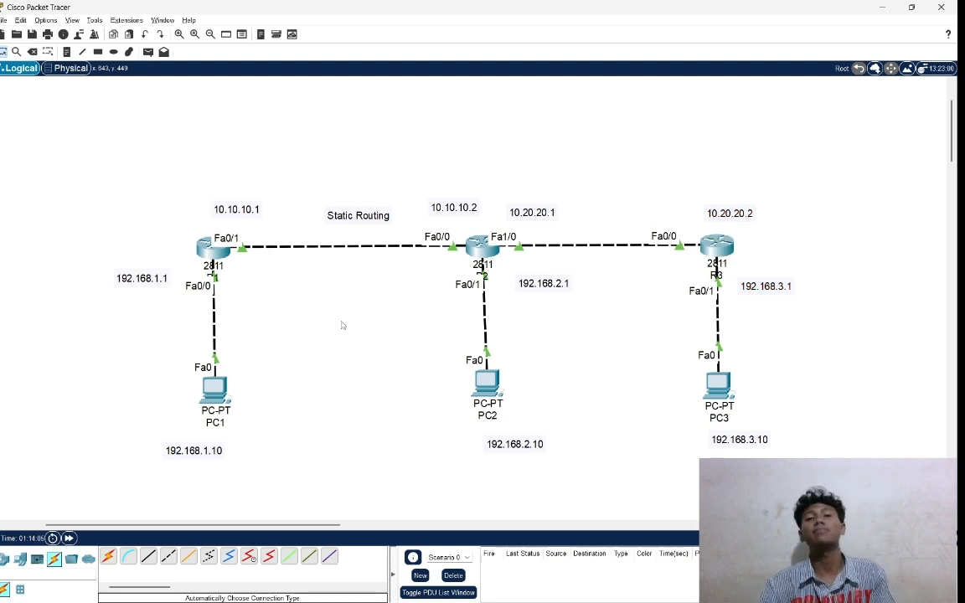
Open router R1's command line interface and bring up the user prompt.
click(208, 252)
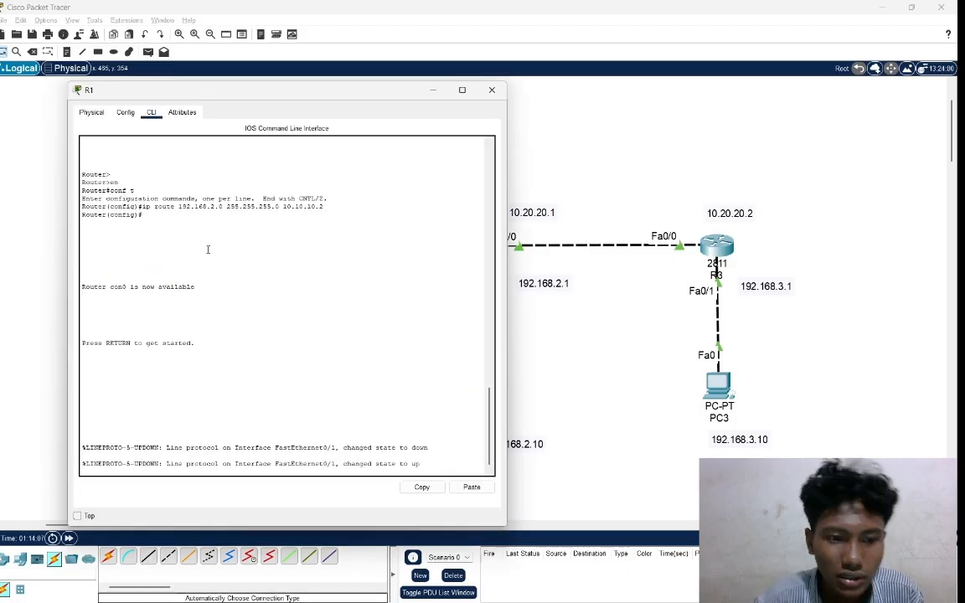
key(Return)
key(Return)
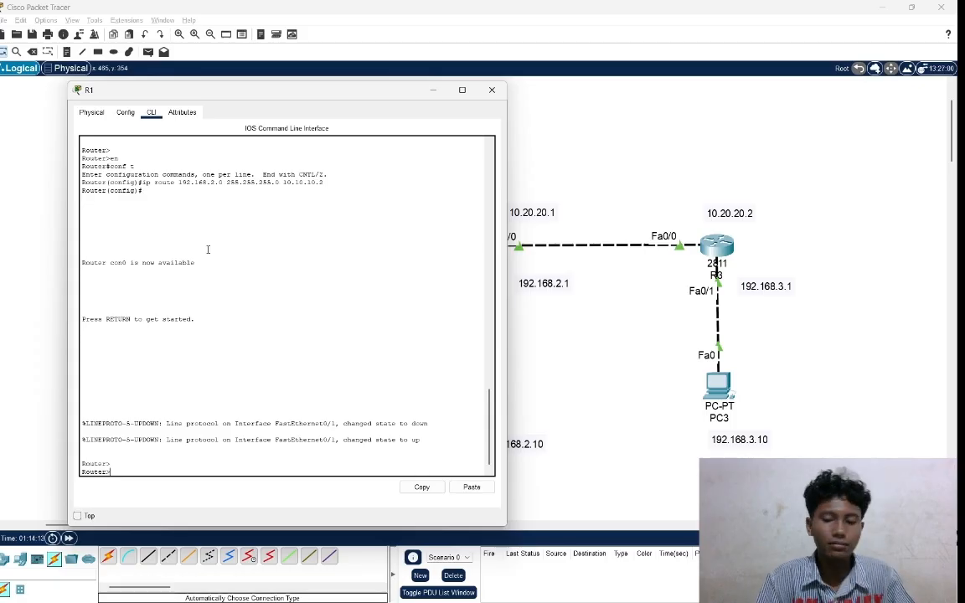
Try to add a static route to 10.20.20.0 with mask 255.255.255.0 via 10.10.10.2 from R1's user prompt.
text(ip)
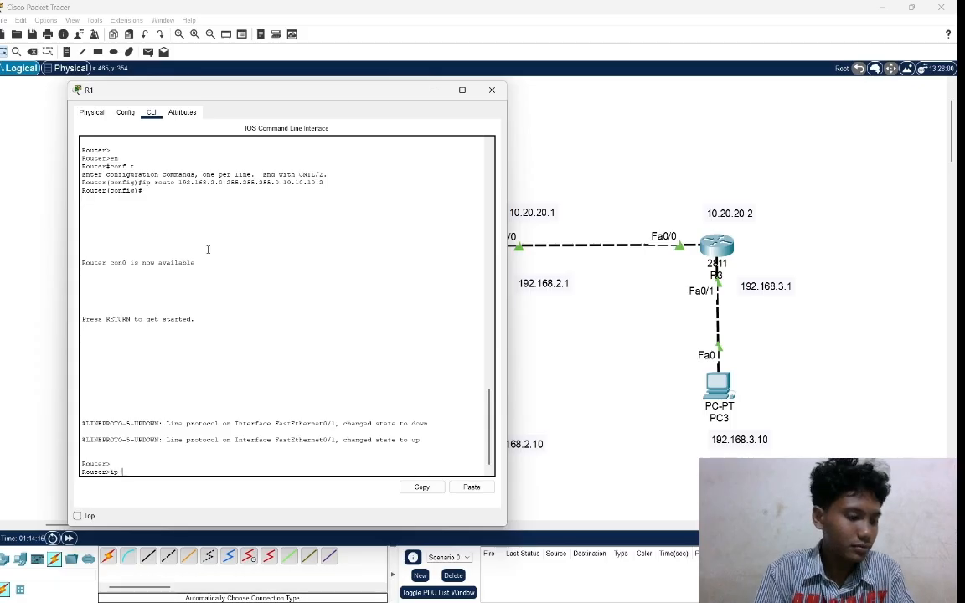
text( rou)
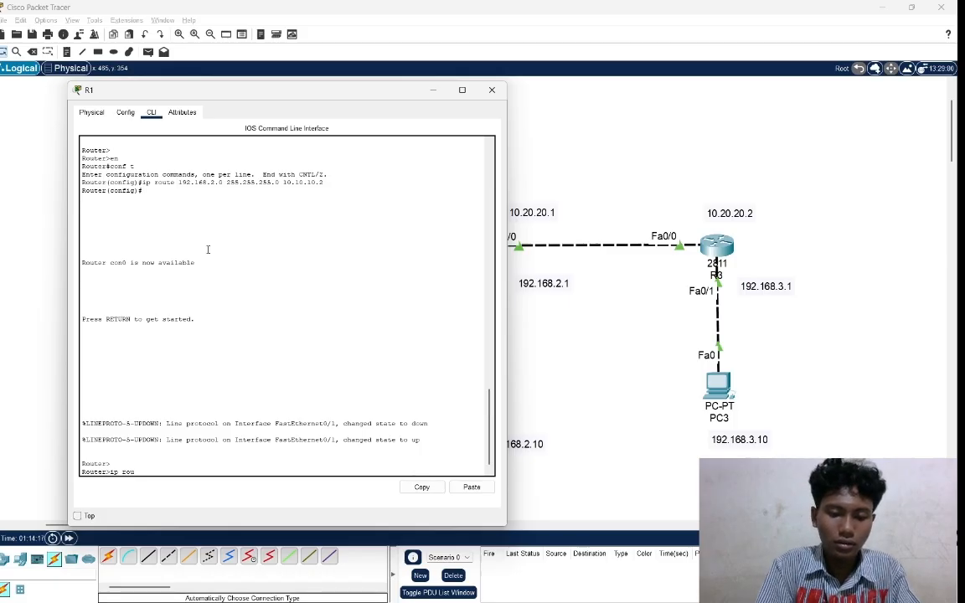
text(te)
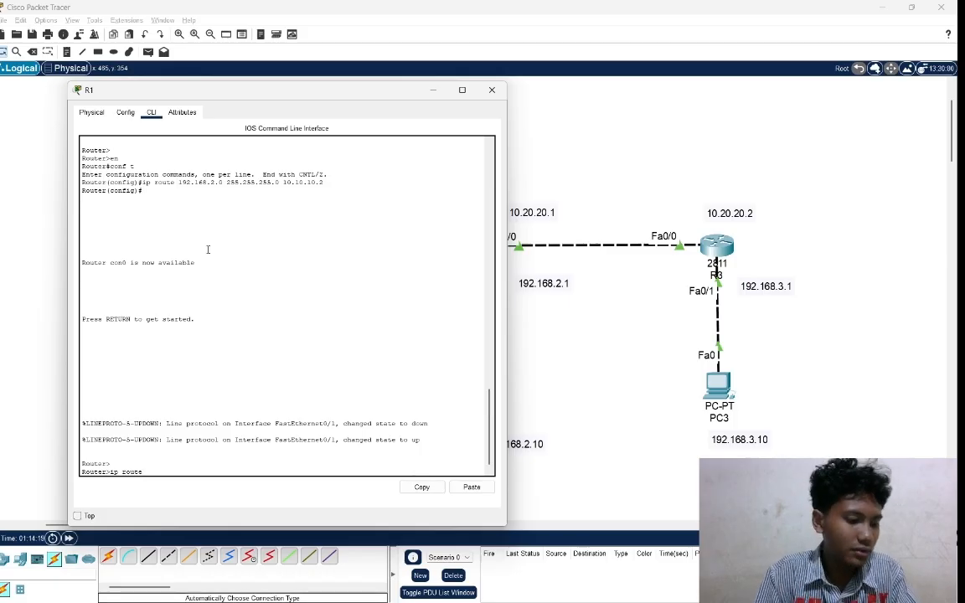
text( 10)
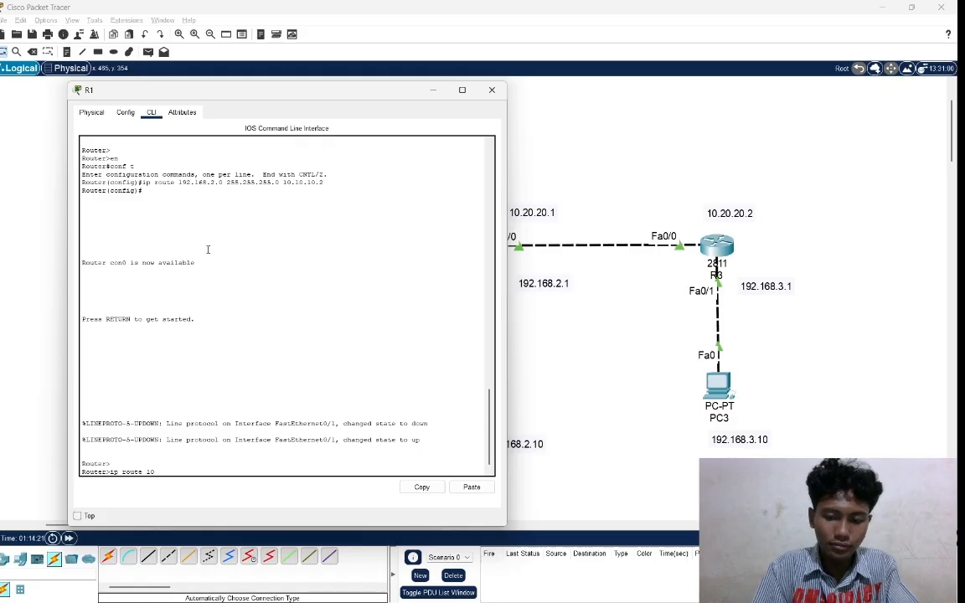
text(.2)
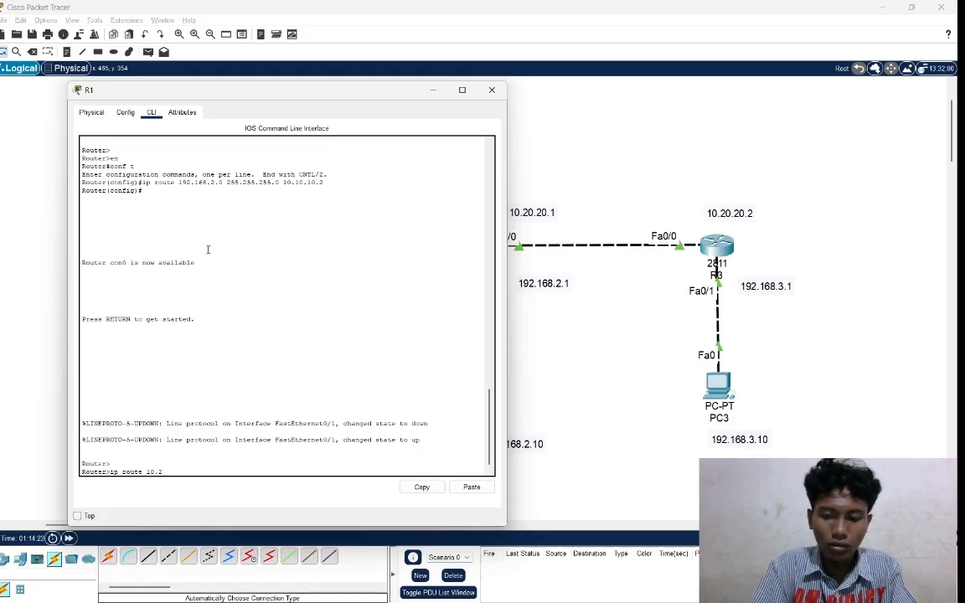
text(0.20.0)
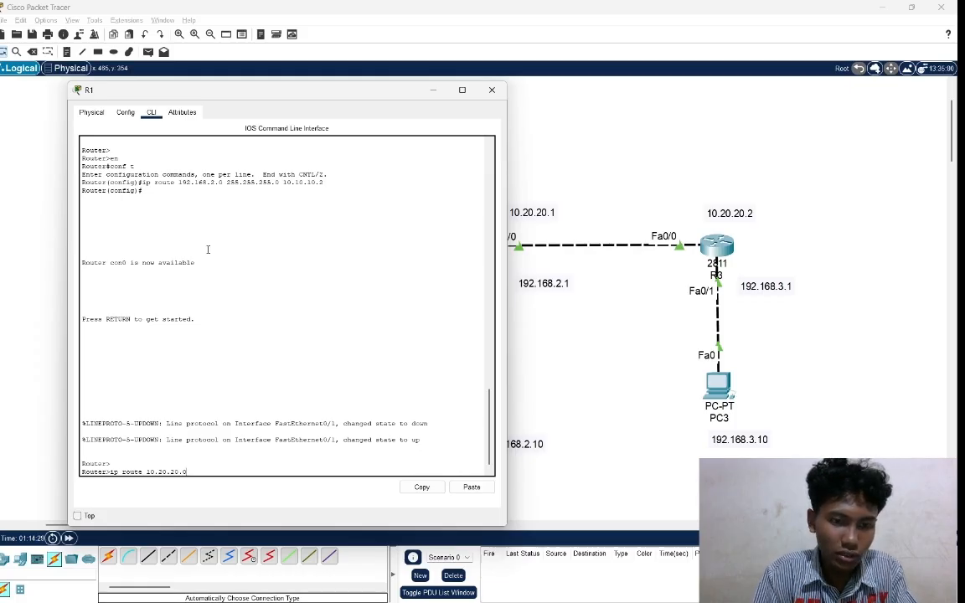
text(2)
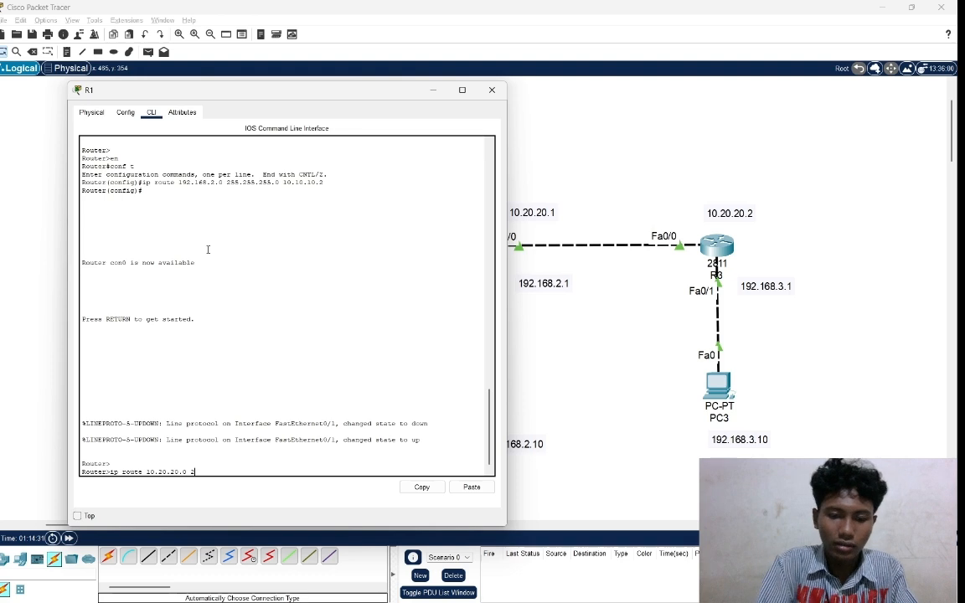
text(55.255)
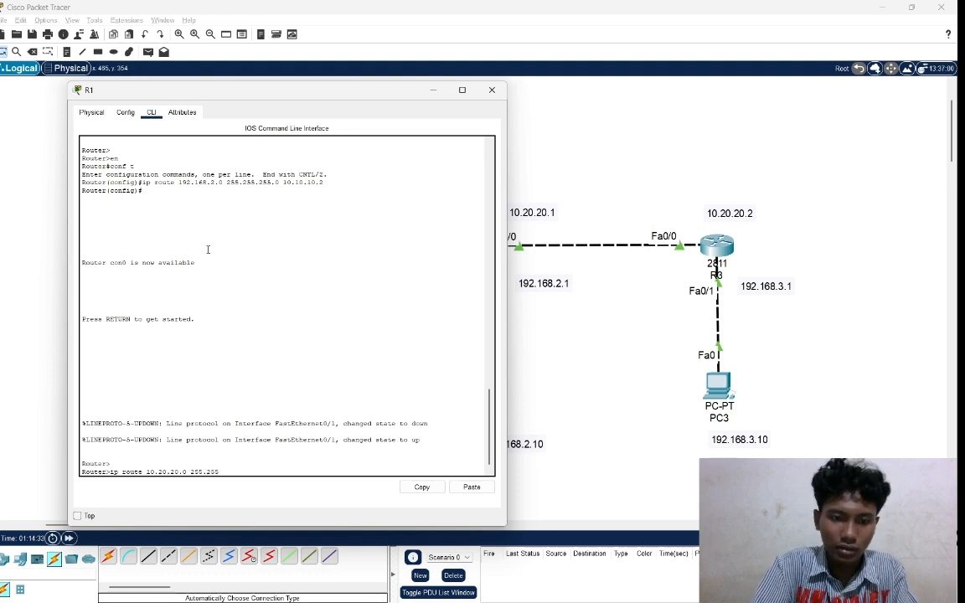
text(.255)
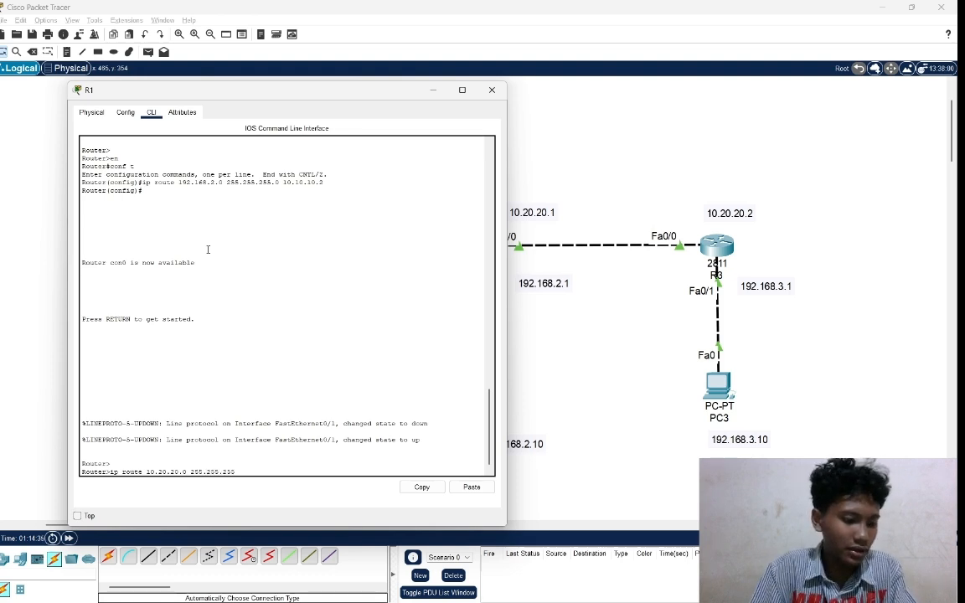
text(.0)
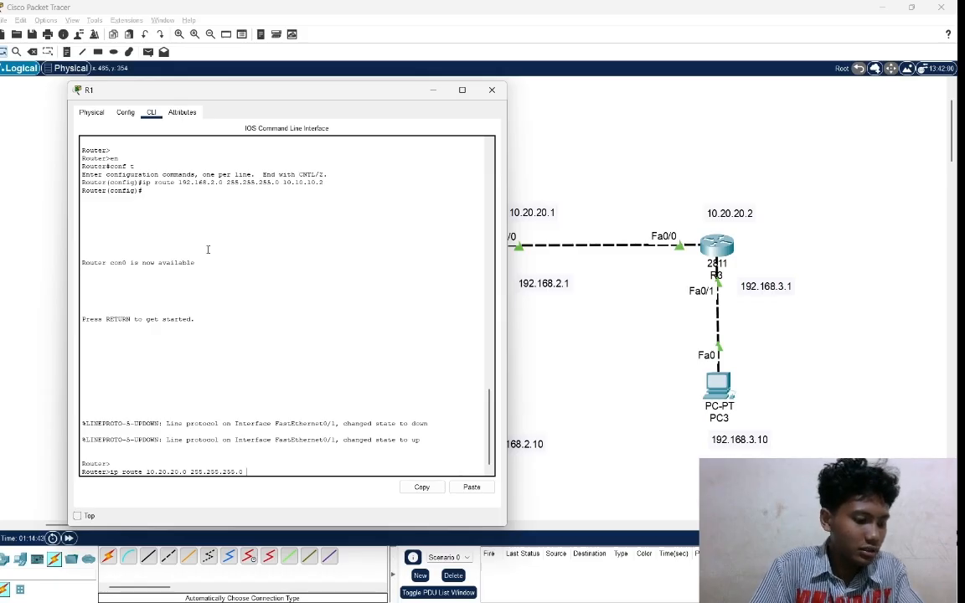
text( 10.10)
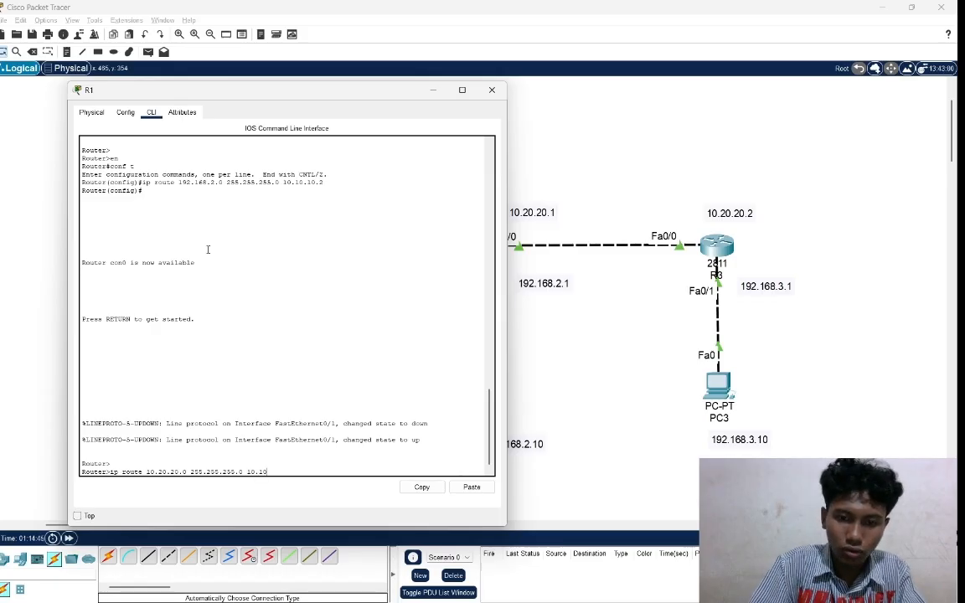
text(.)
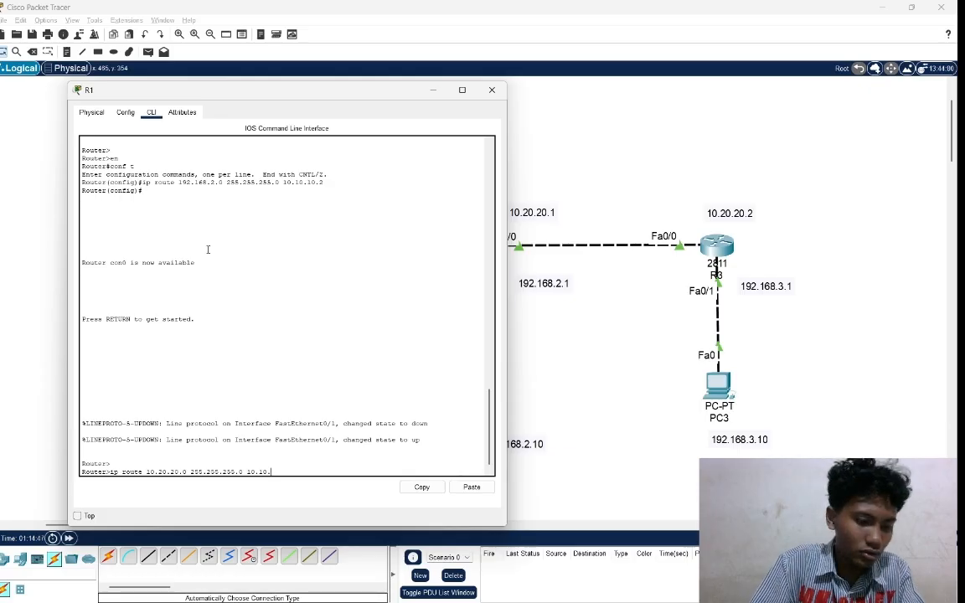
text(10.2)
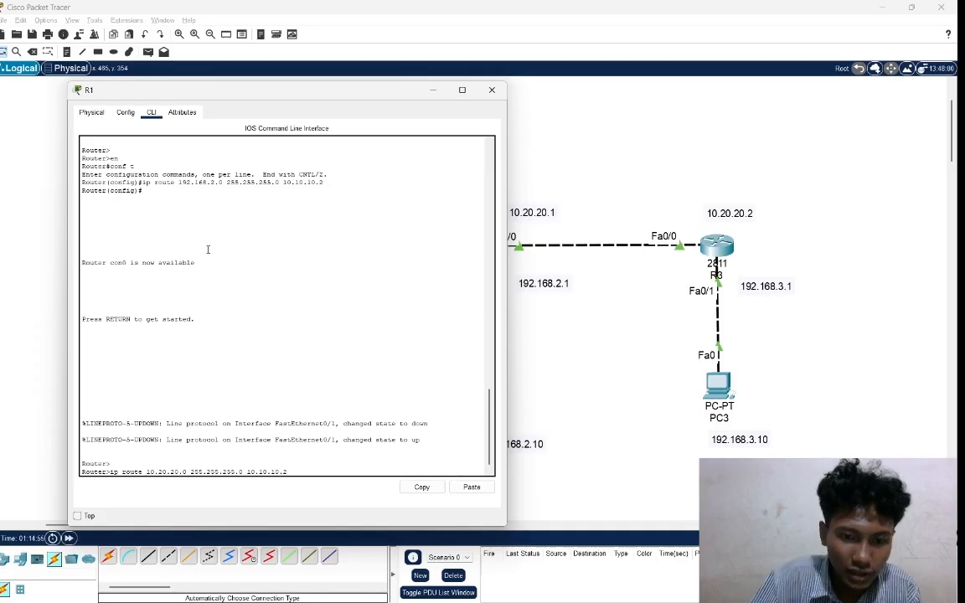
drag(289, 471, 110, 470)
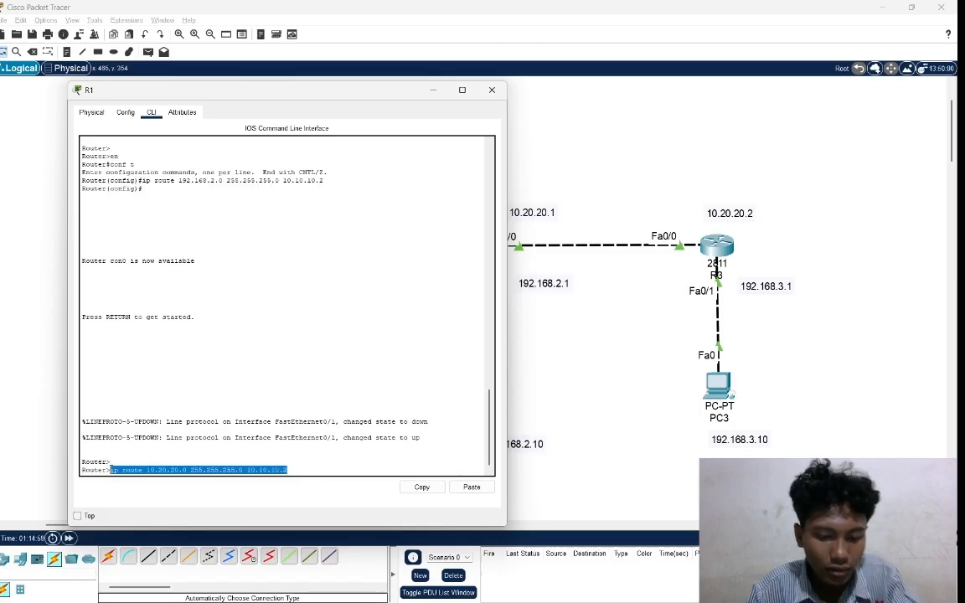
key(Return)
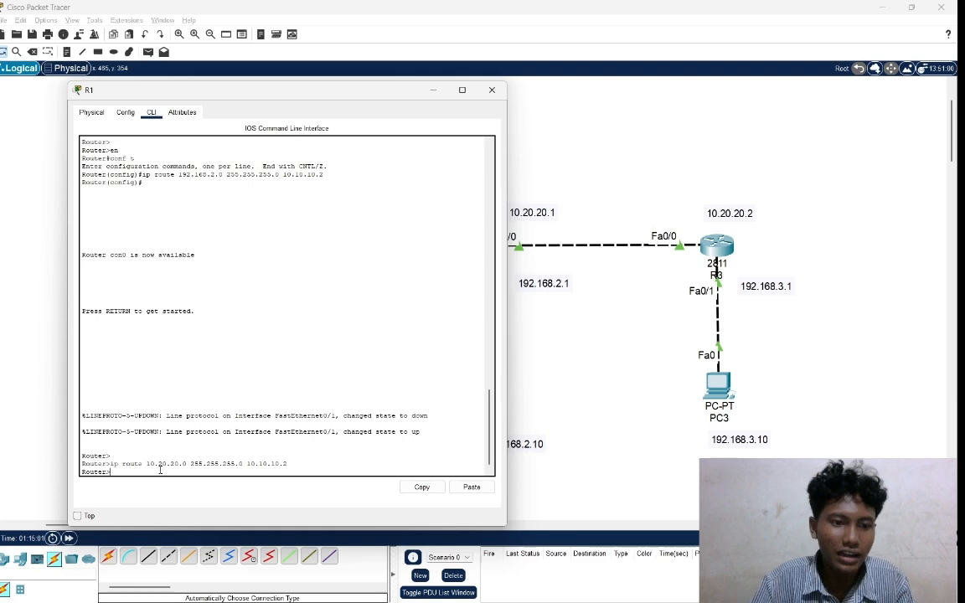
Enter privileged mode on R1 and switch to global configuration mode with conf t.
text(en)
key(Return)
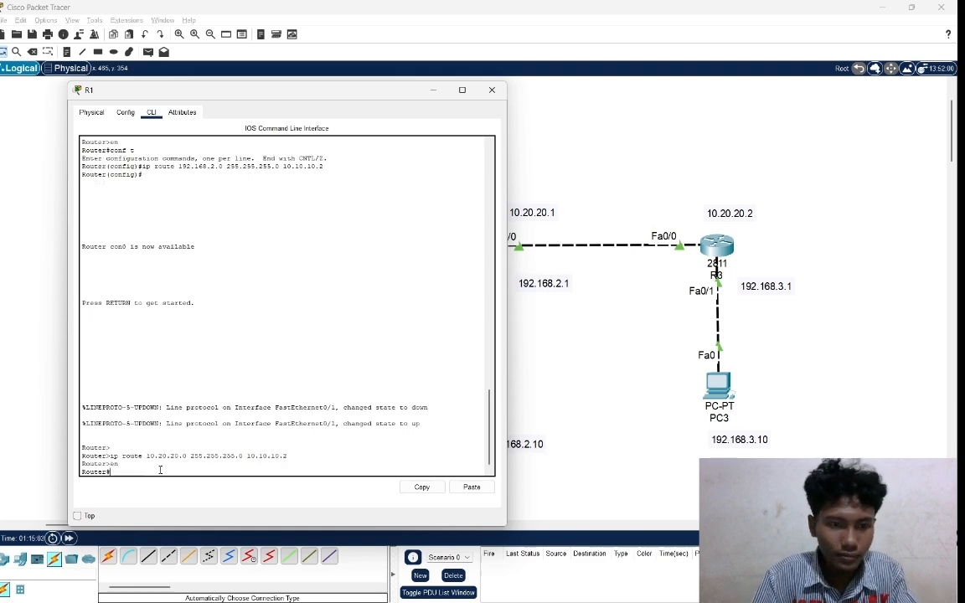
text(conf)
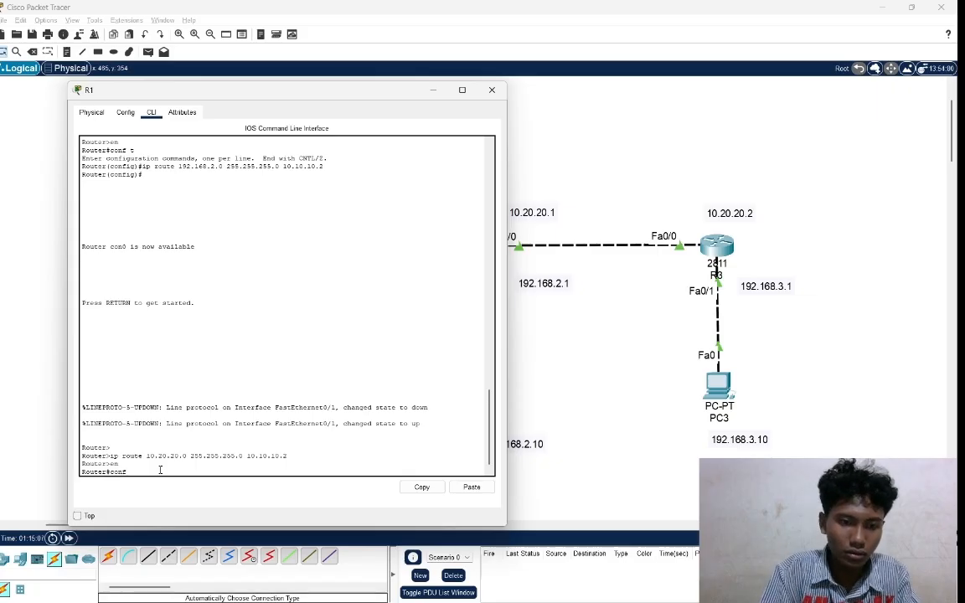
text( t)
key(Return)
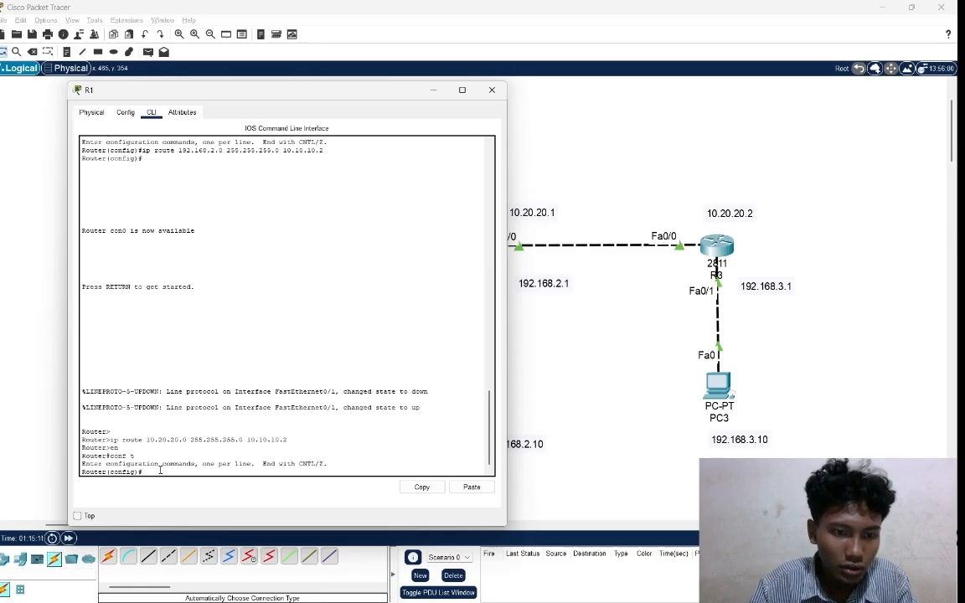
Add a static route on R1 to network 10.20.20.0 with mask 255.255.255.0 via next hop 10.10.10.2.
text(ip)
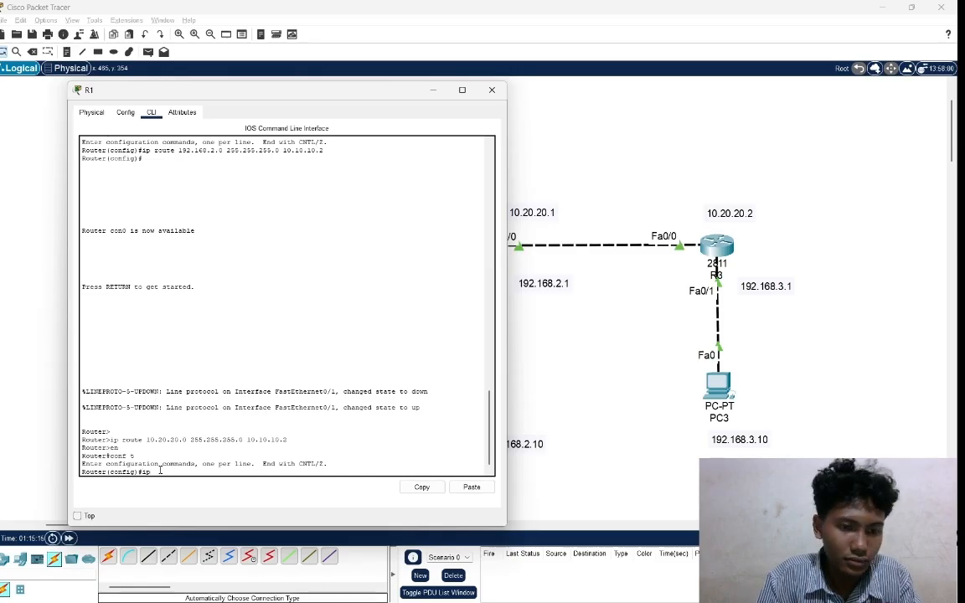
text( rou)
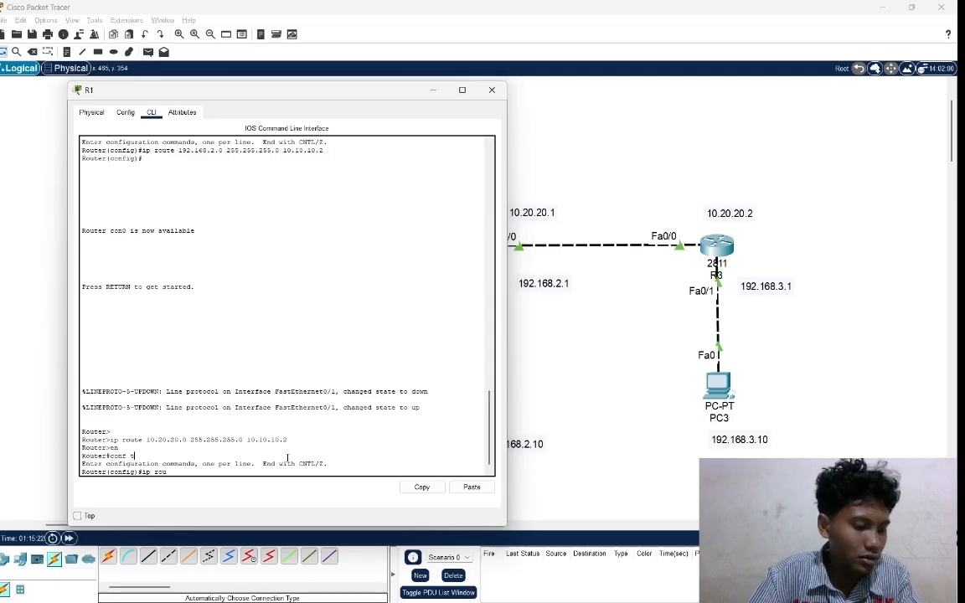
text(te)
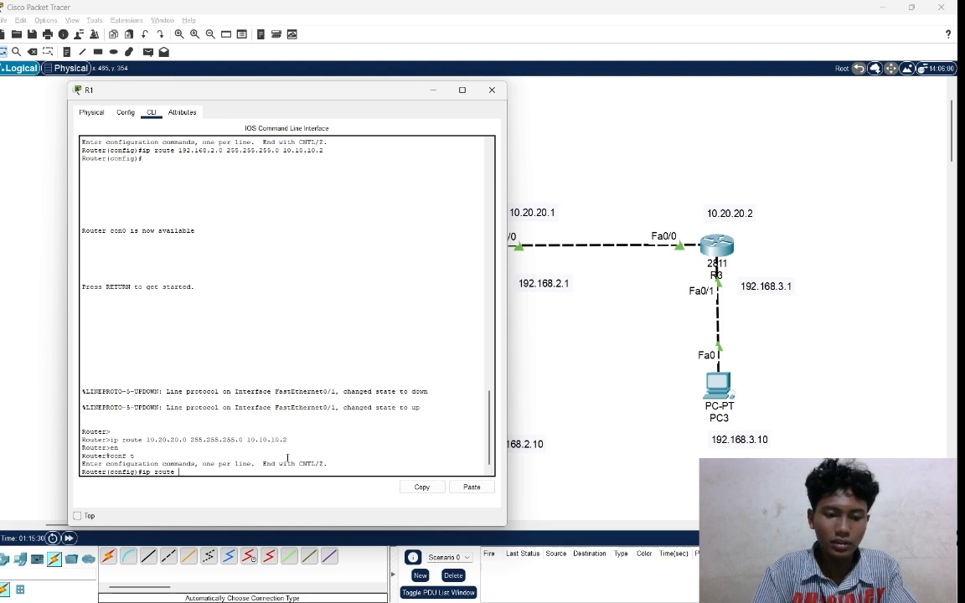
text(10.2)
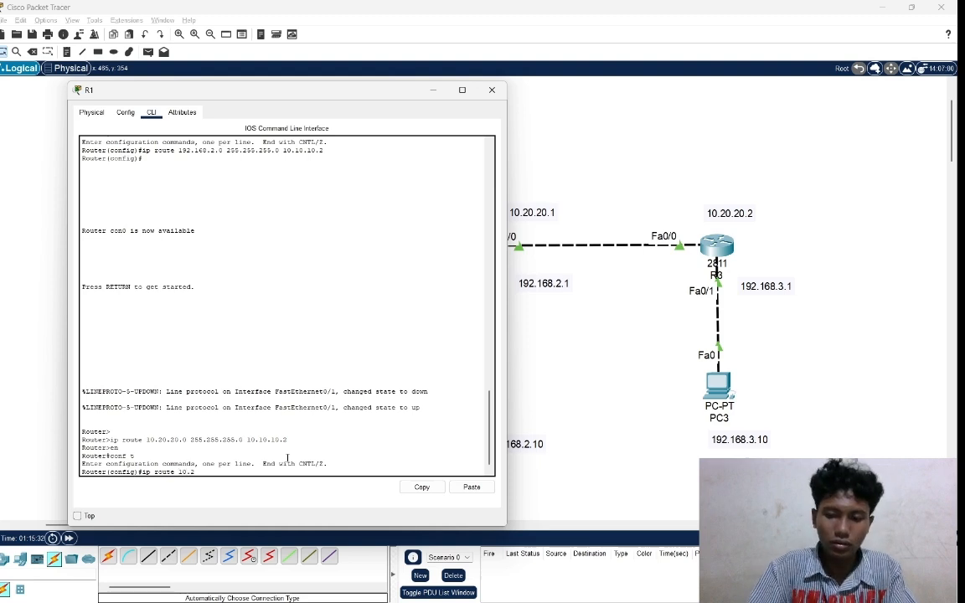
text(0.2)
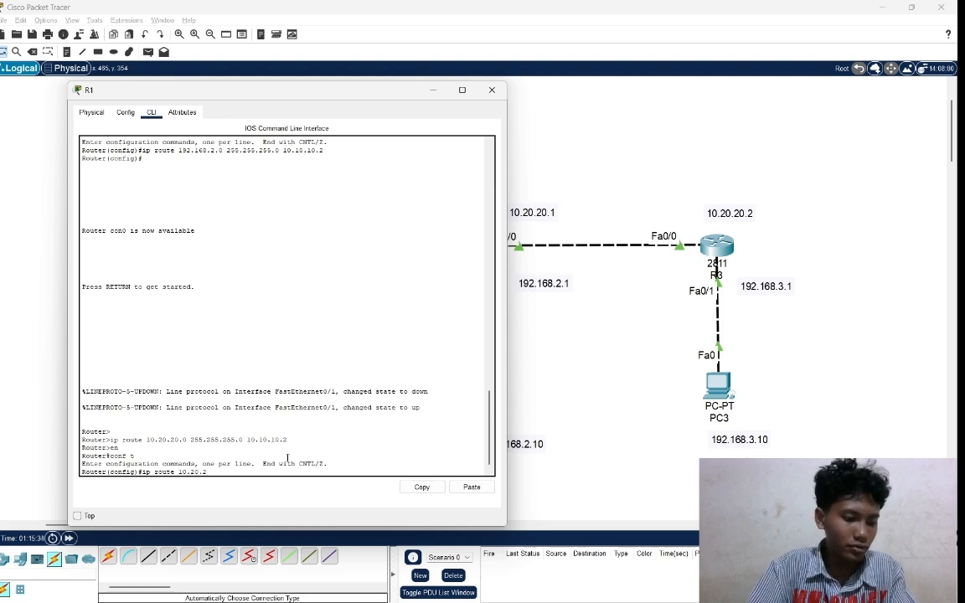
text(0.0)
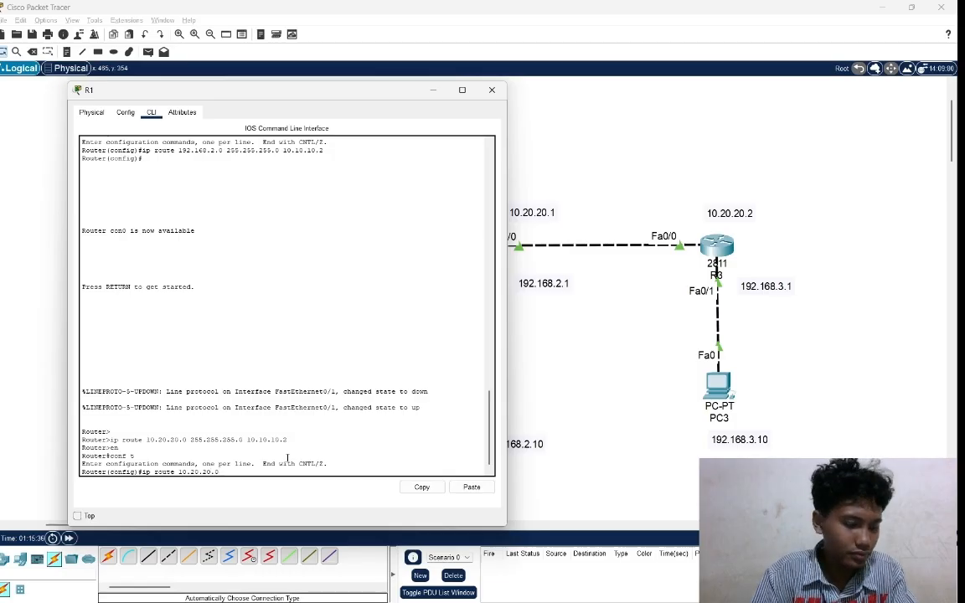
text( 255)
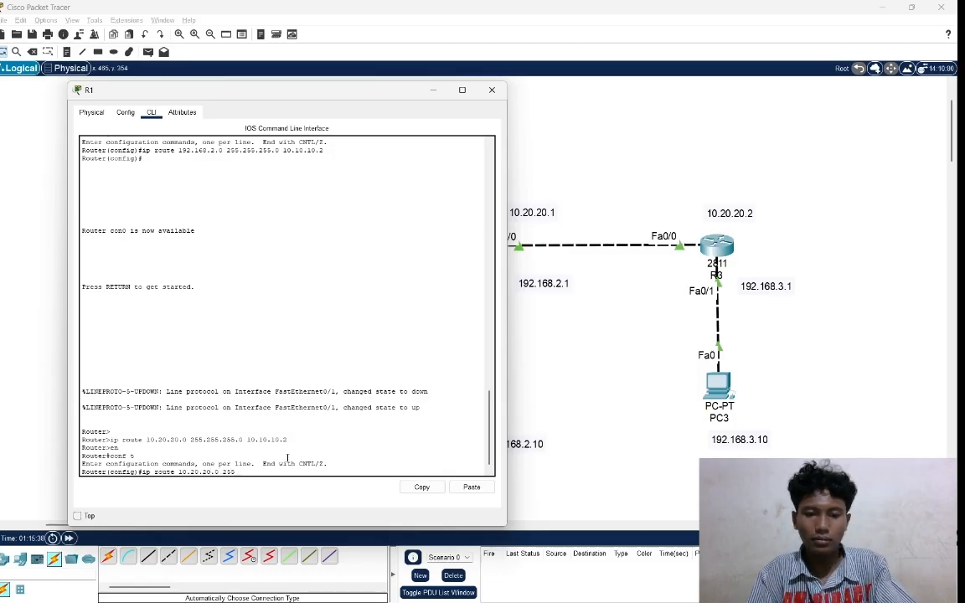
text(.255.255.0 )
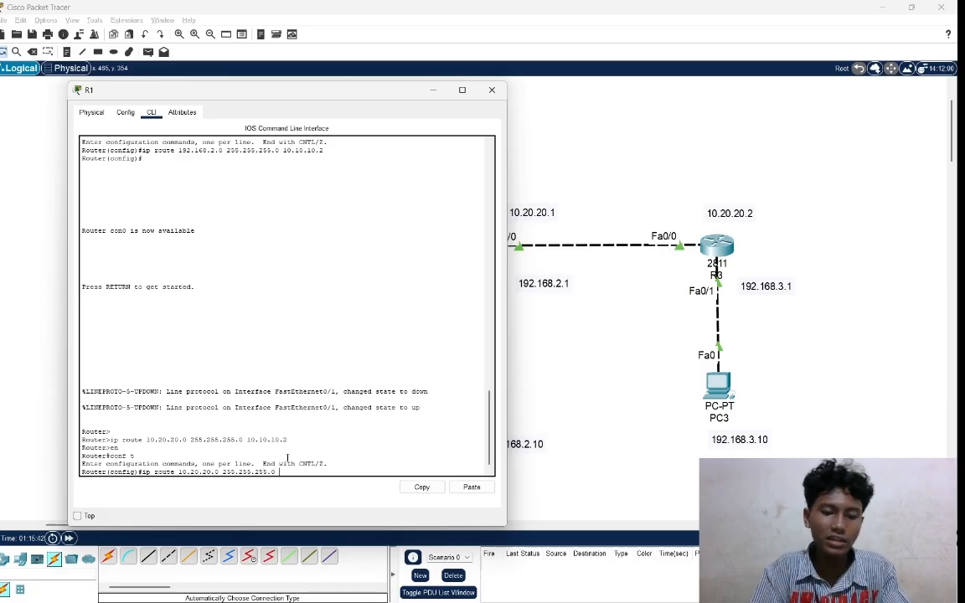
text(10.)
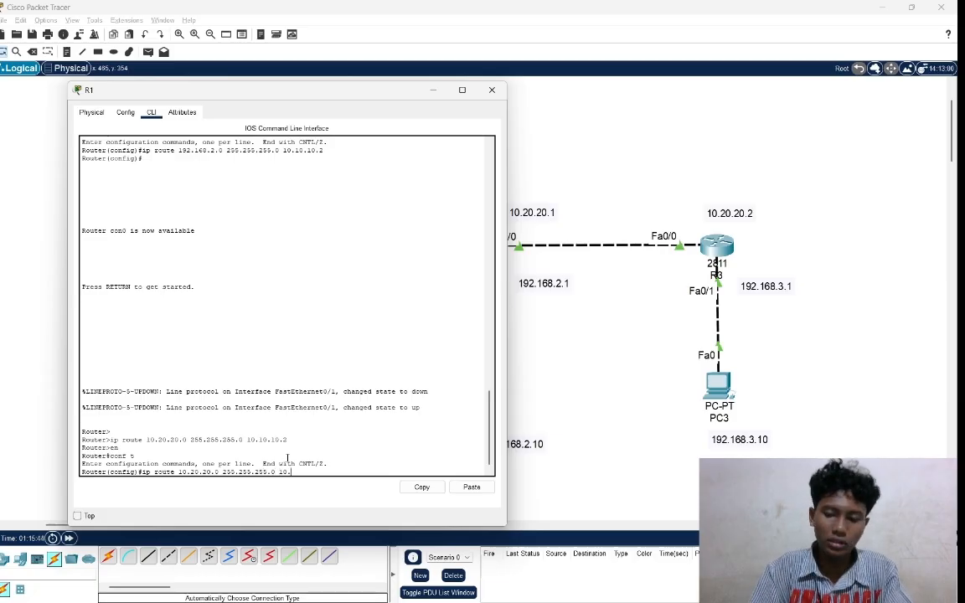
text(10.10.2)
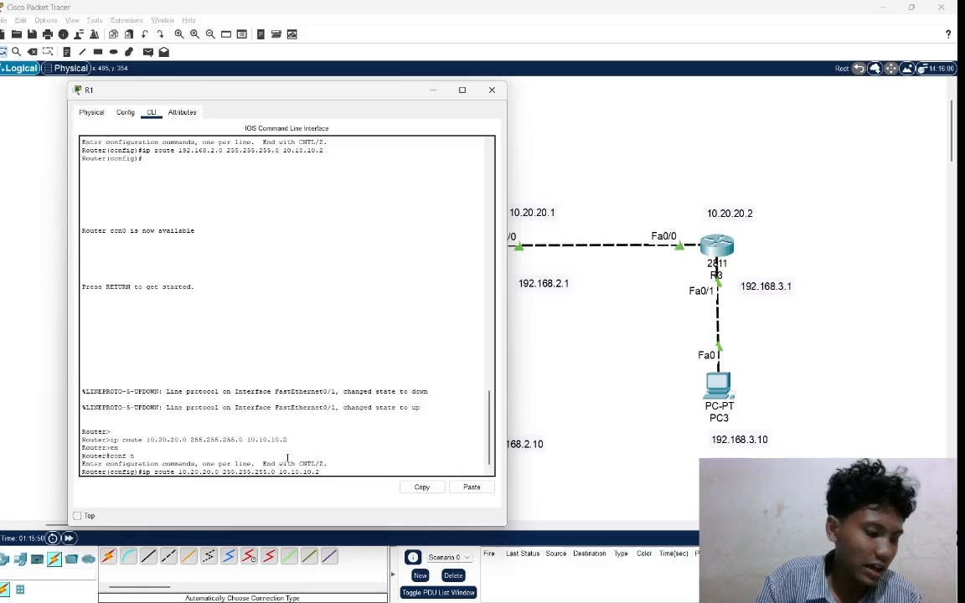
key(Return)
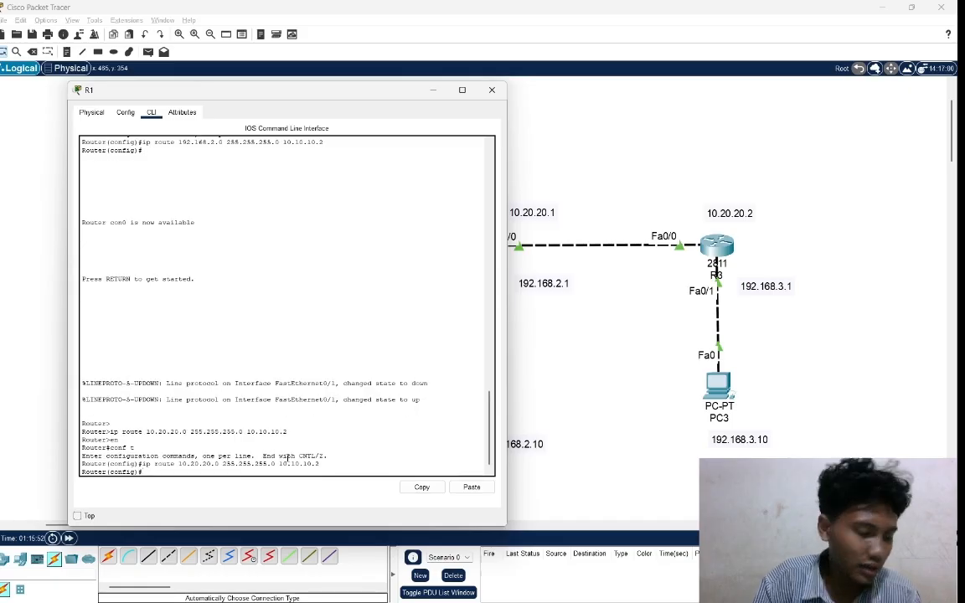
Add a static route on R1 to network 192.168.3.0 with mask 255.255.255.0 via next hop 10.10.10.2.
text(ip)
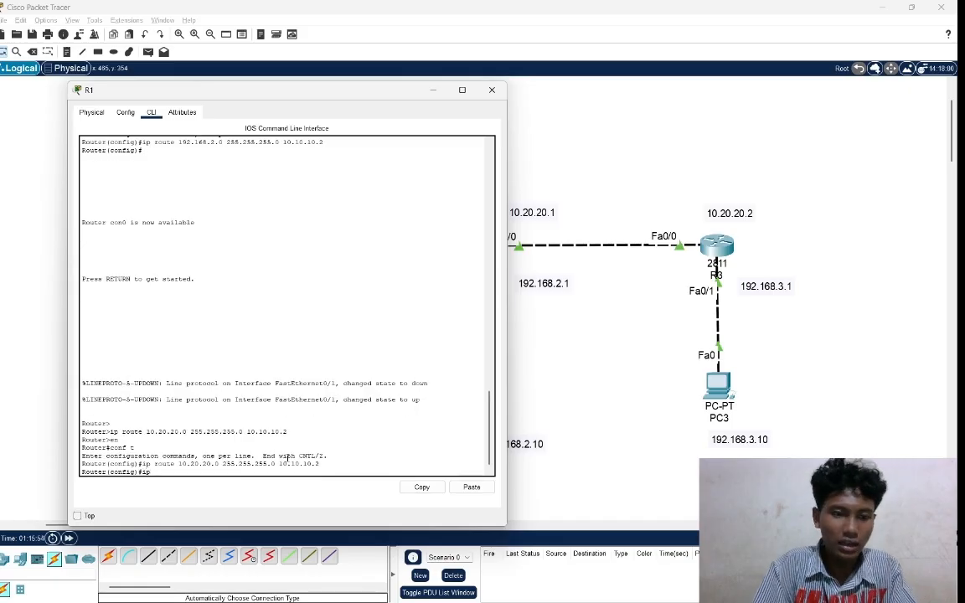
text( route)
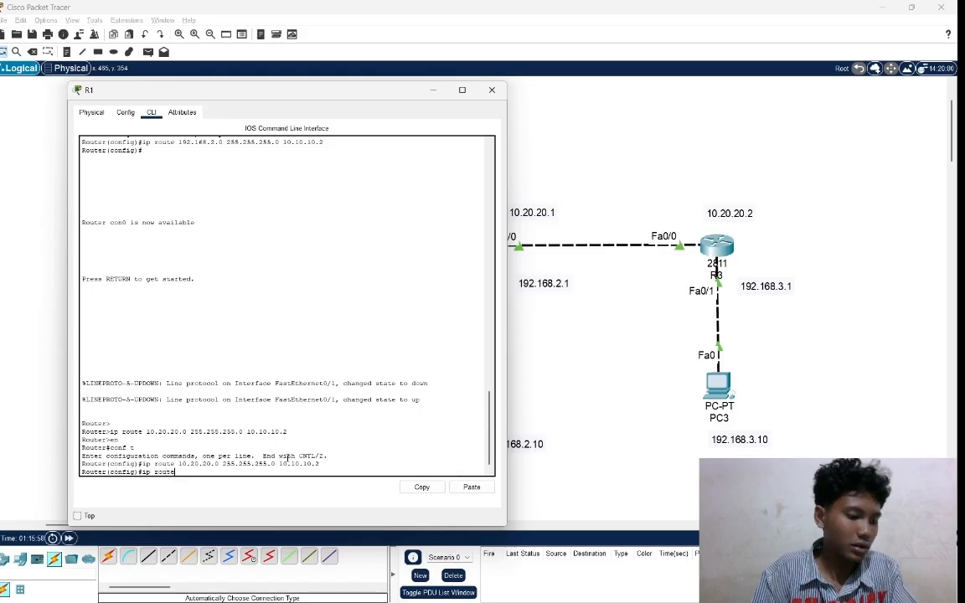
text( 1)
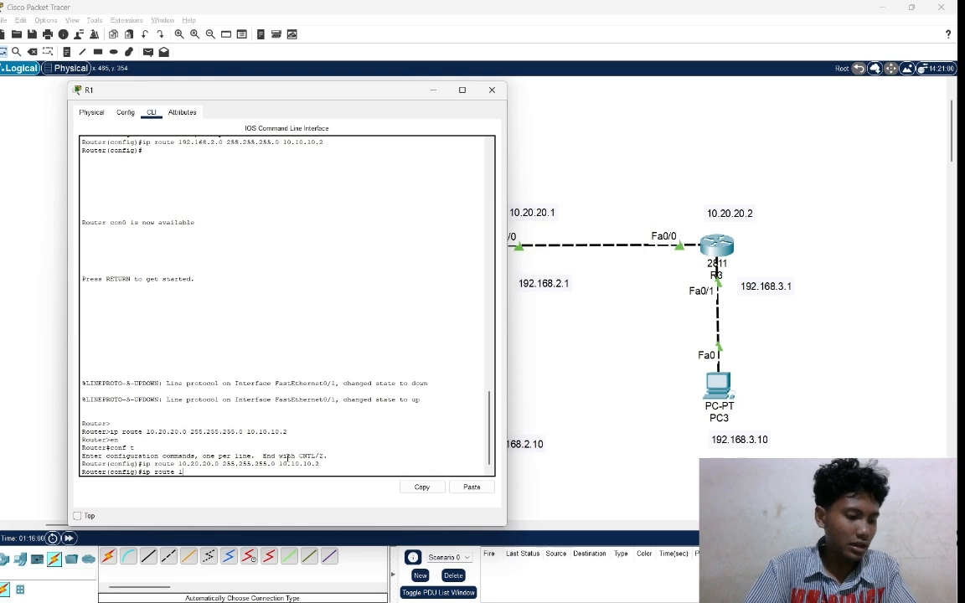
text(92.)
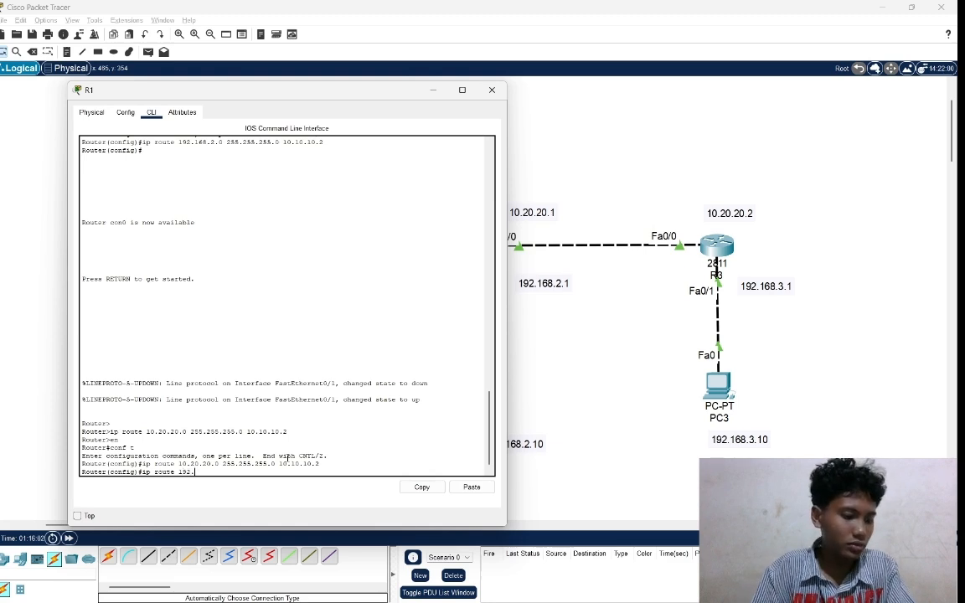
text(168)
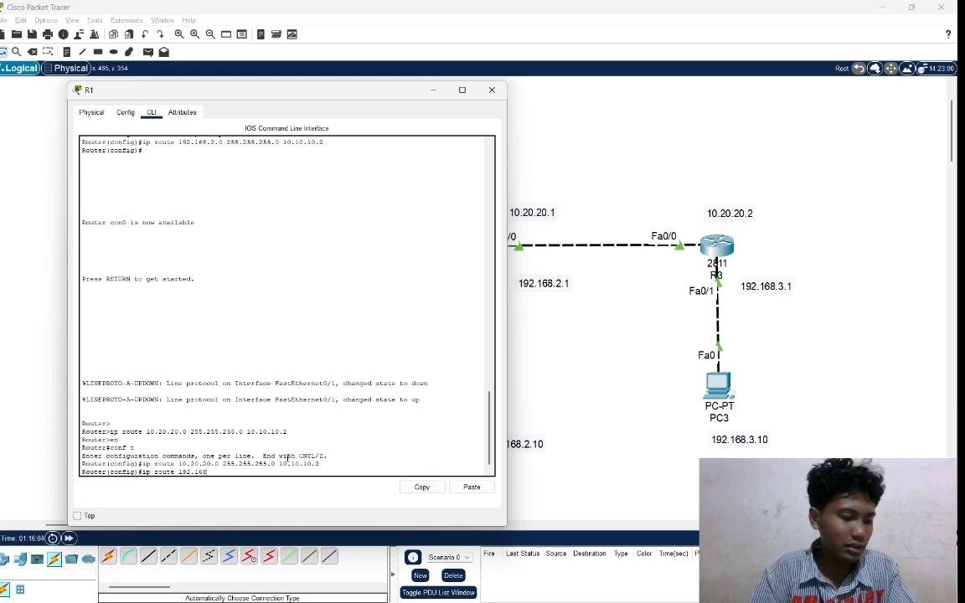
text(.3.)
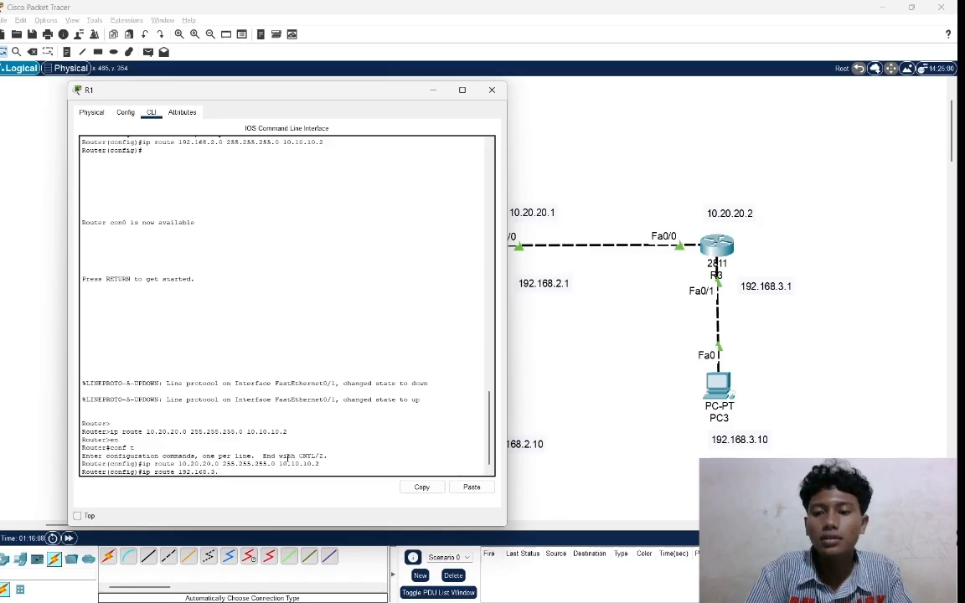
text(0)
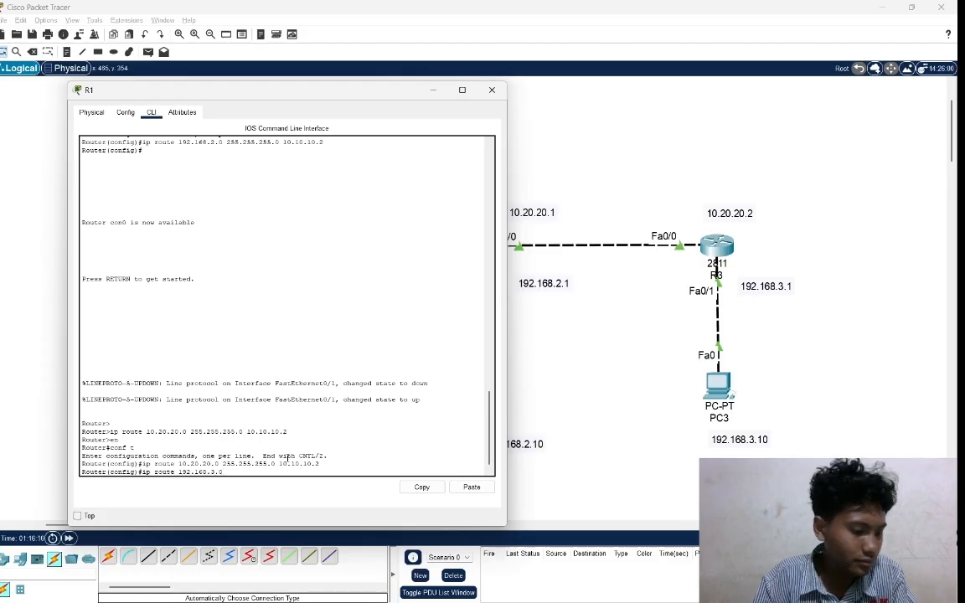
text( 2)
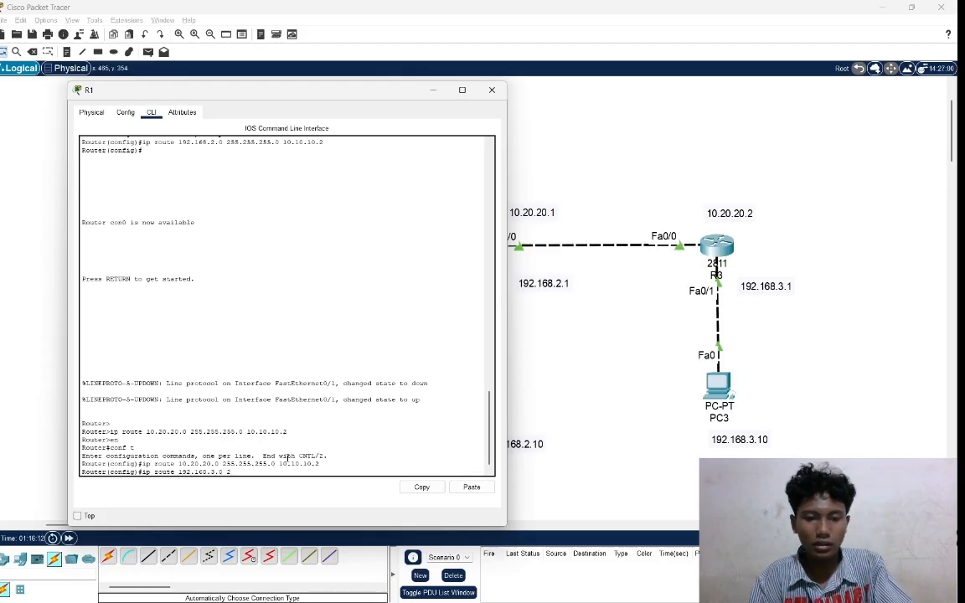
text(55.255.)
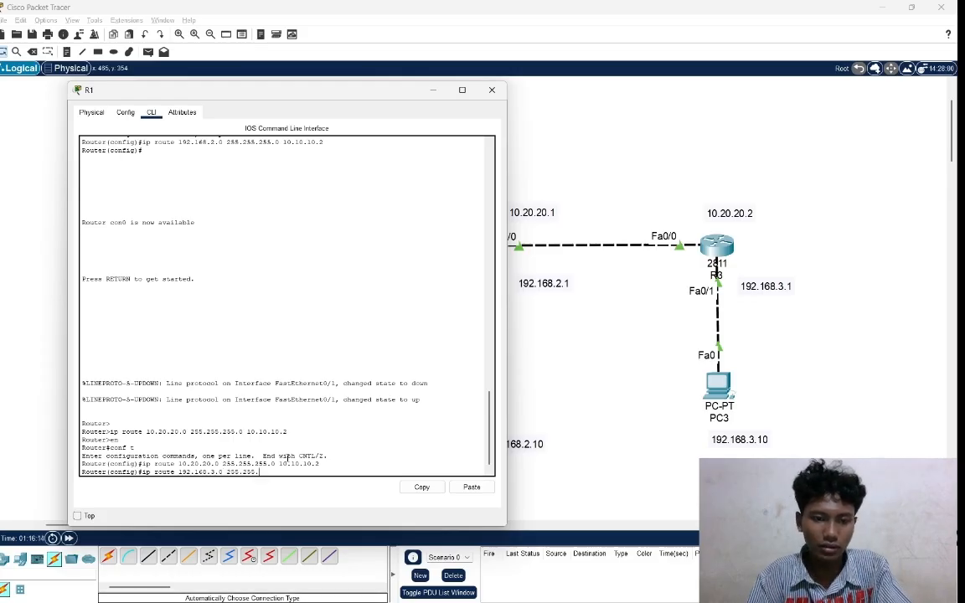
text(255.0)
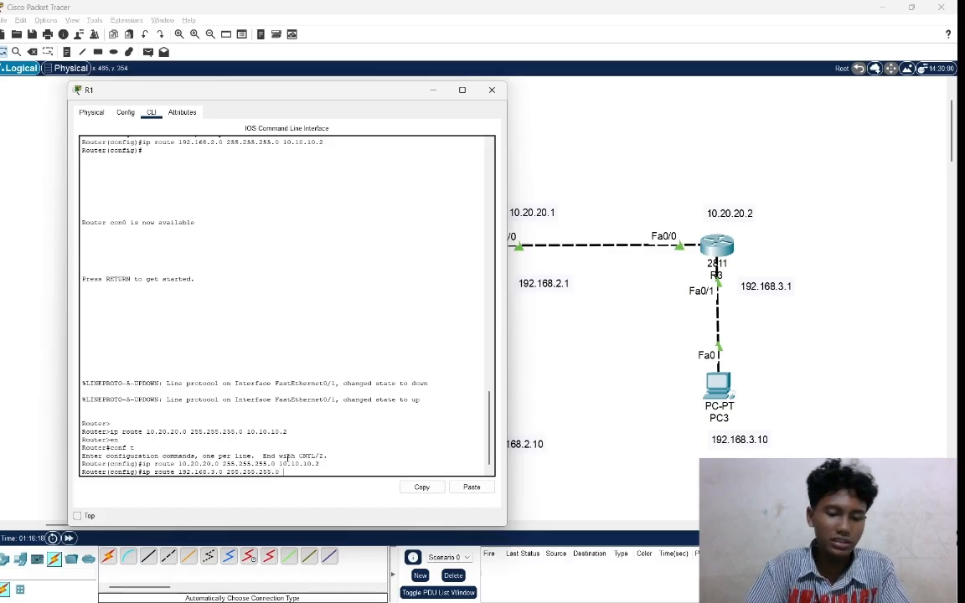
text( 10.)
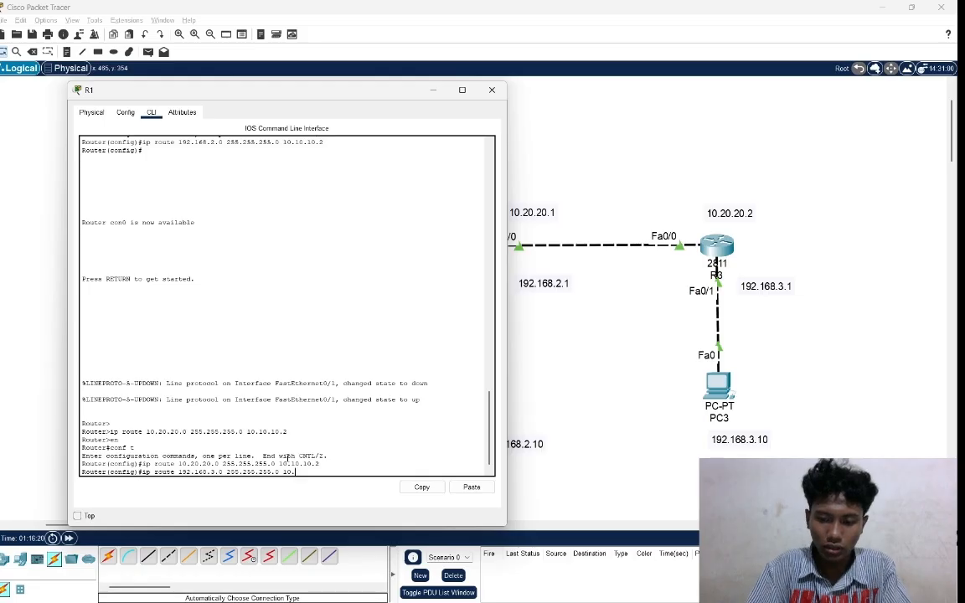
text(10.10)
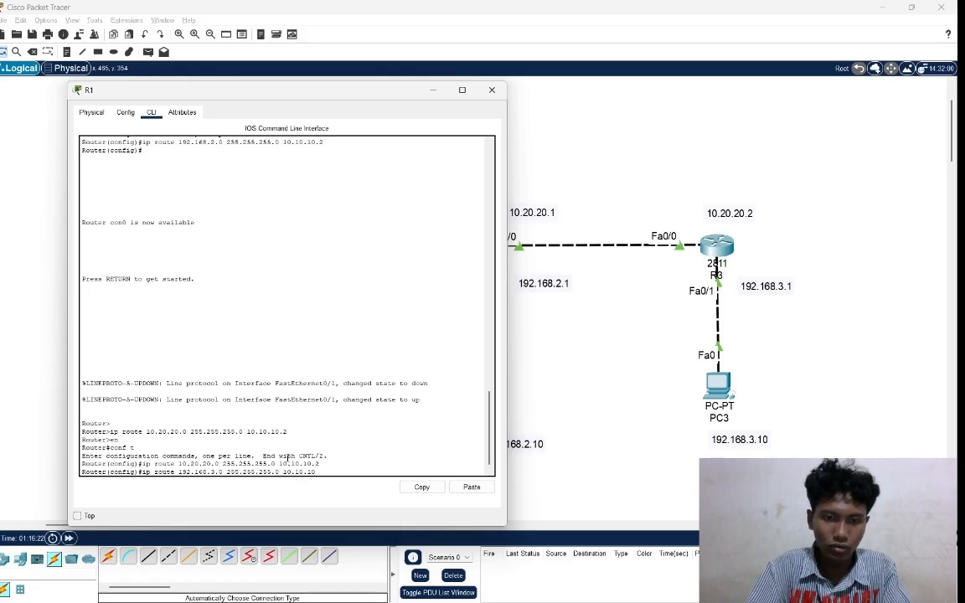
text(.2)
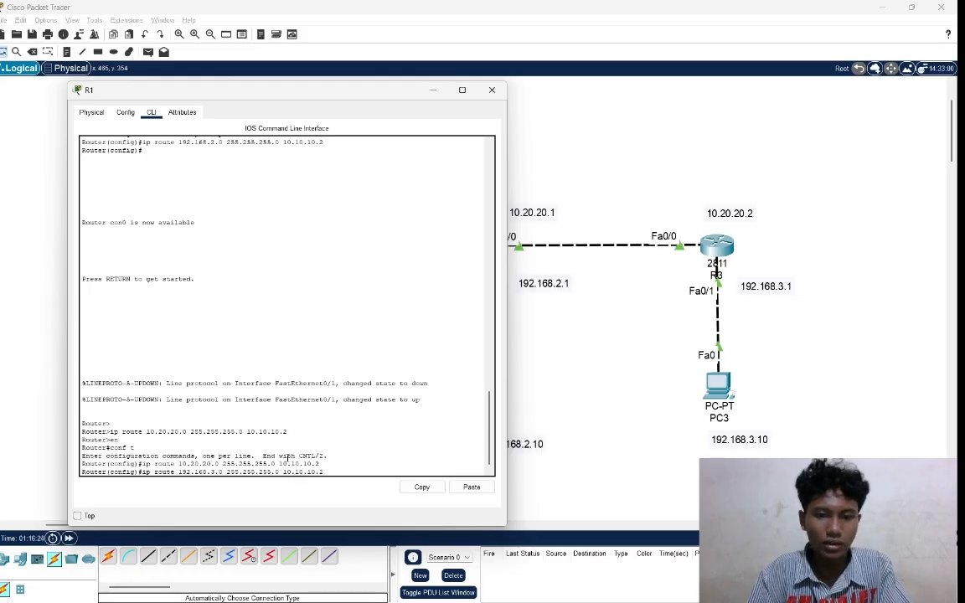
key(Return)
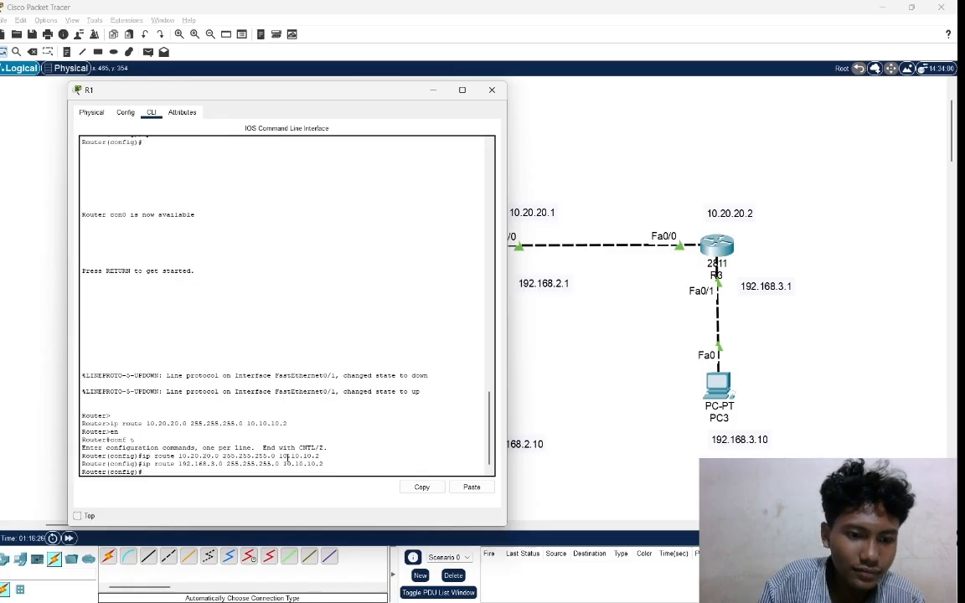
Leave R1, open router R2's command line interface and bring up the user prompt.
click(566, 455)
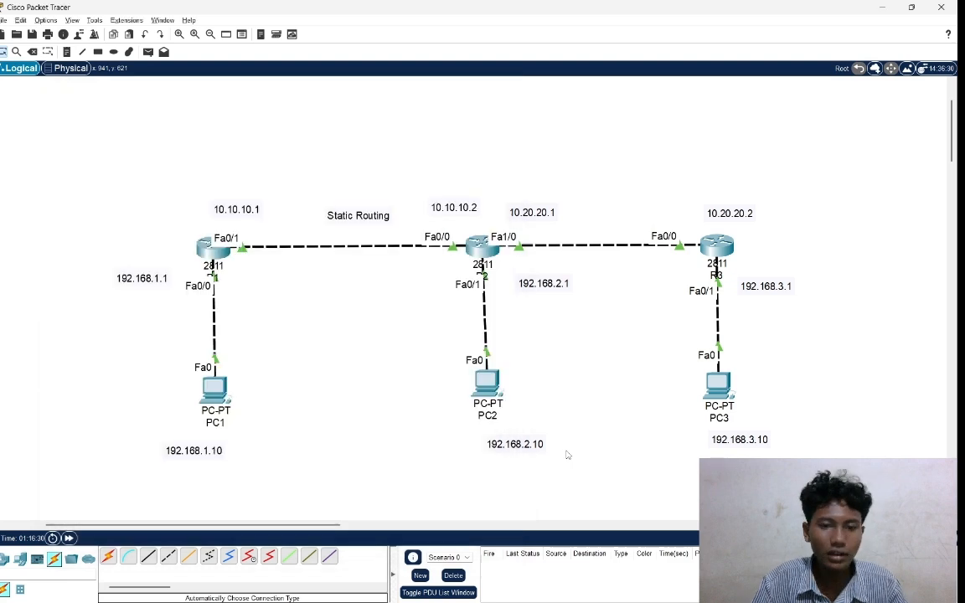
click(478, 243)
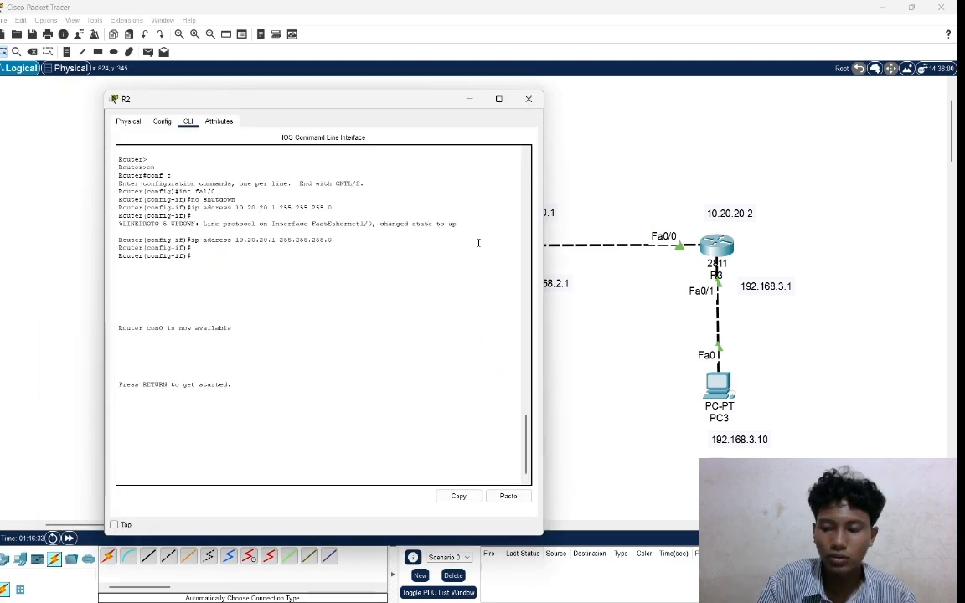
key(Return)
key(Return)
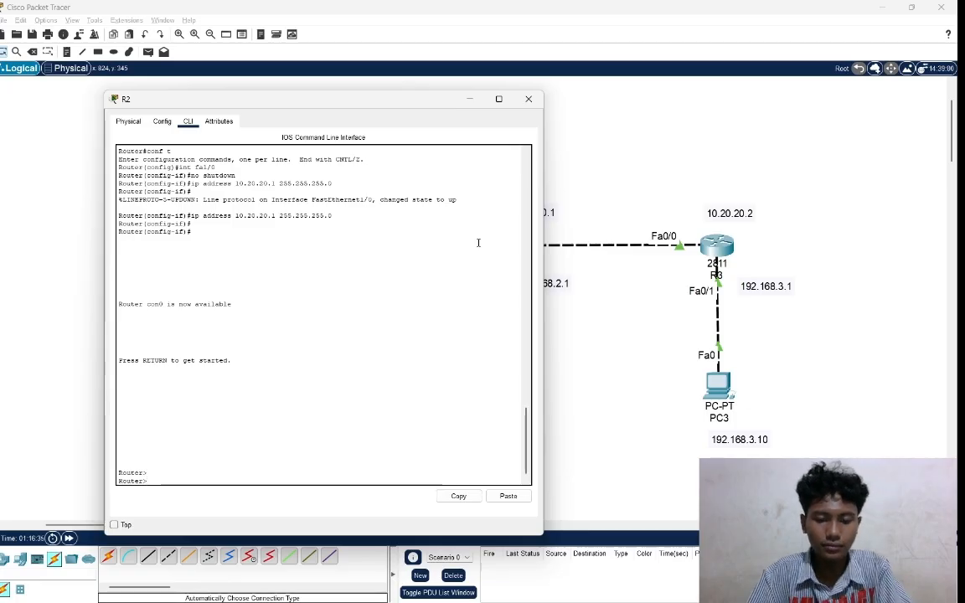
Enter privileged mode on R2 and switch to global configuration mode with conf t.
text(en)
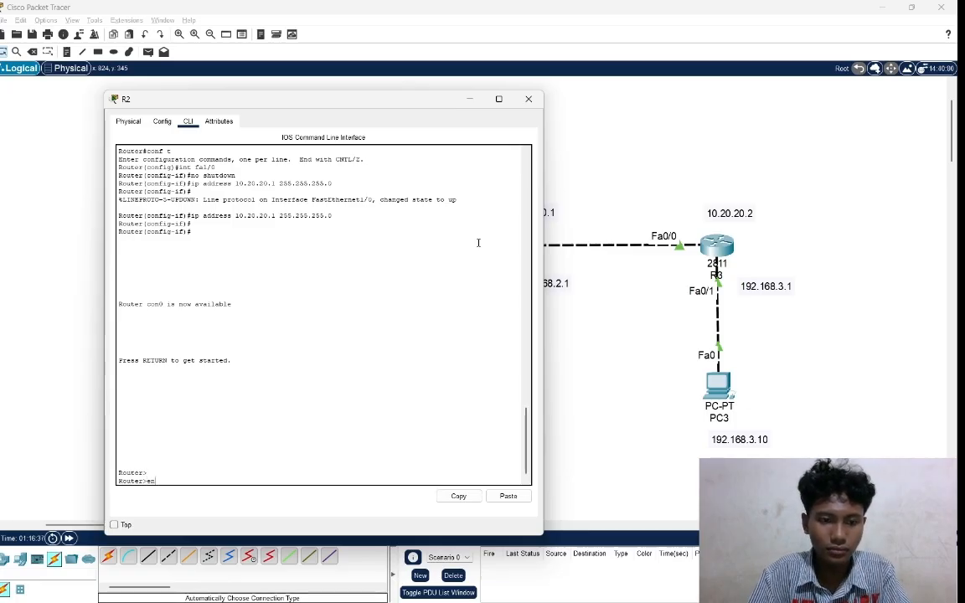
key(Return)
text(c)
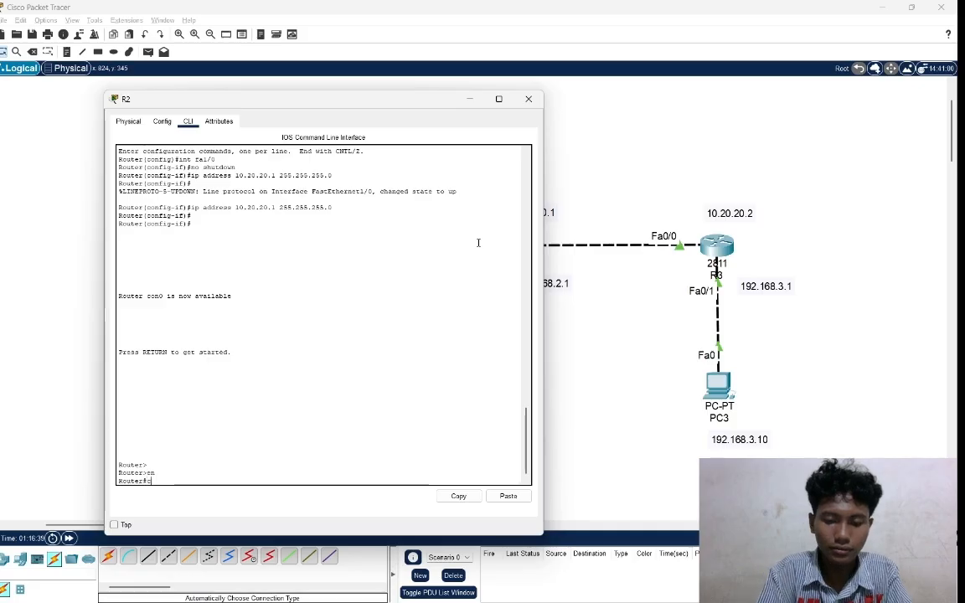
text(onf)
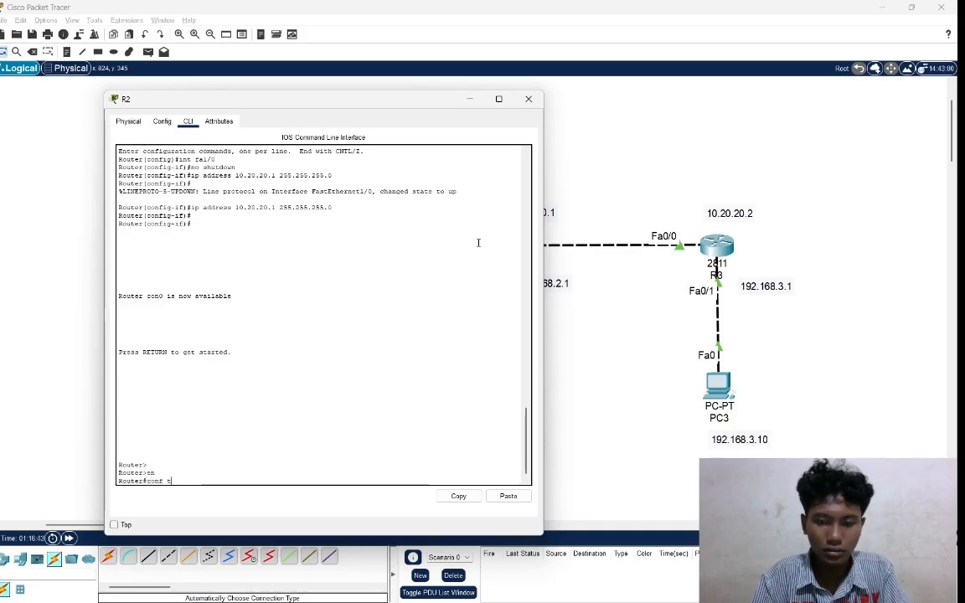
text( t)
key(Return)
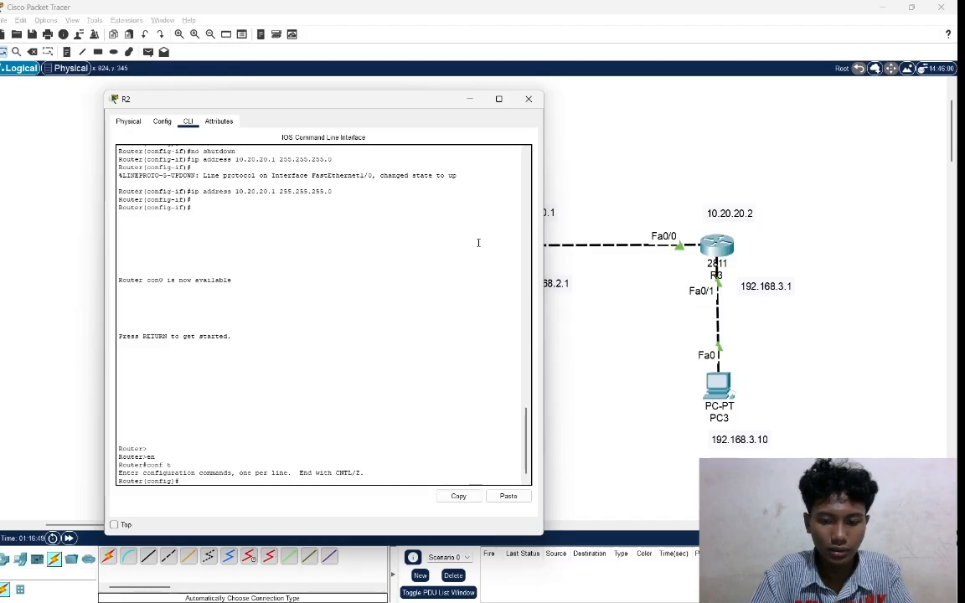
Enter interface configuration mode for fa1/0 on R2.
text(in)
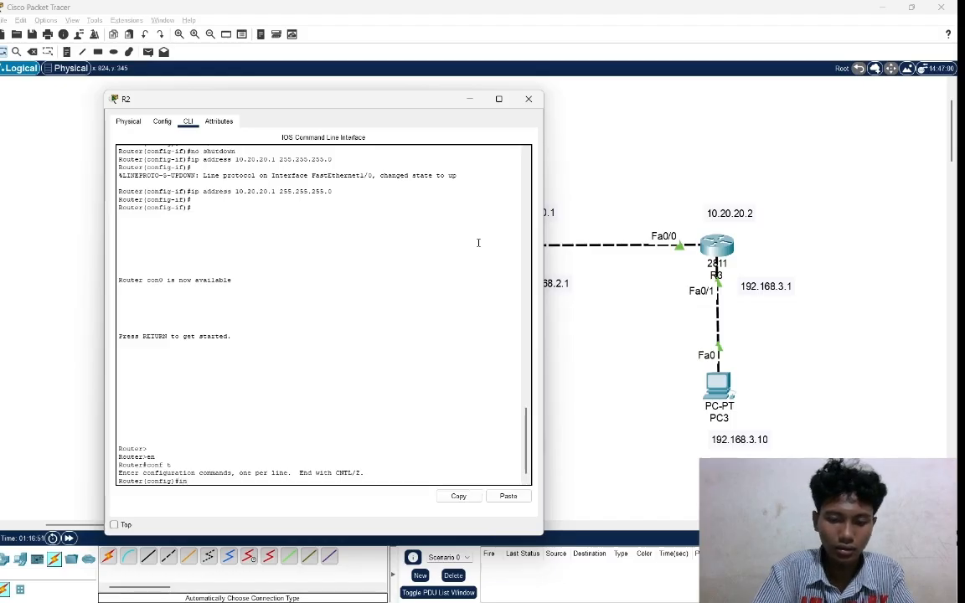
text(t)
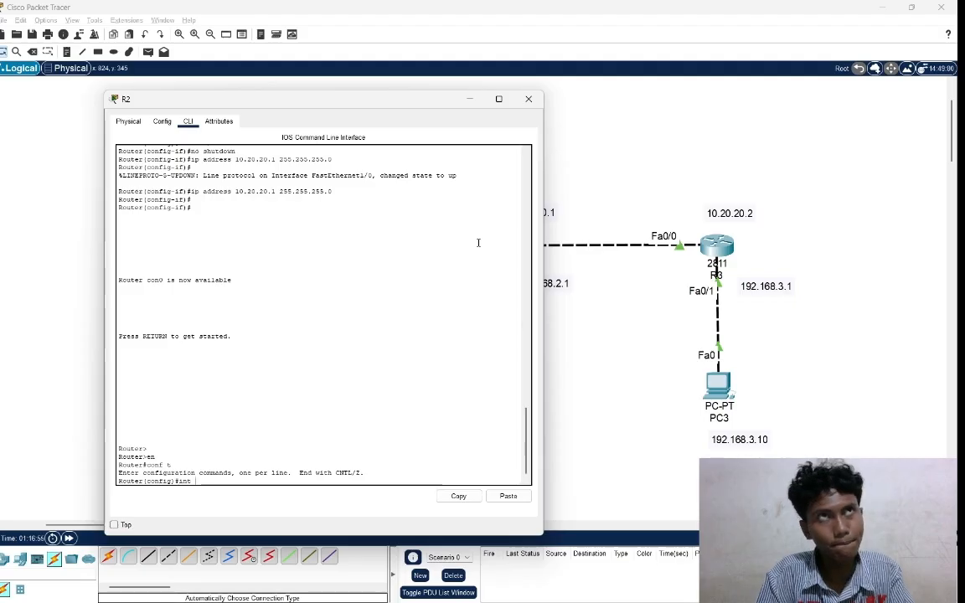
text( fa)
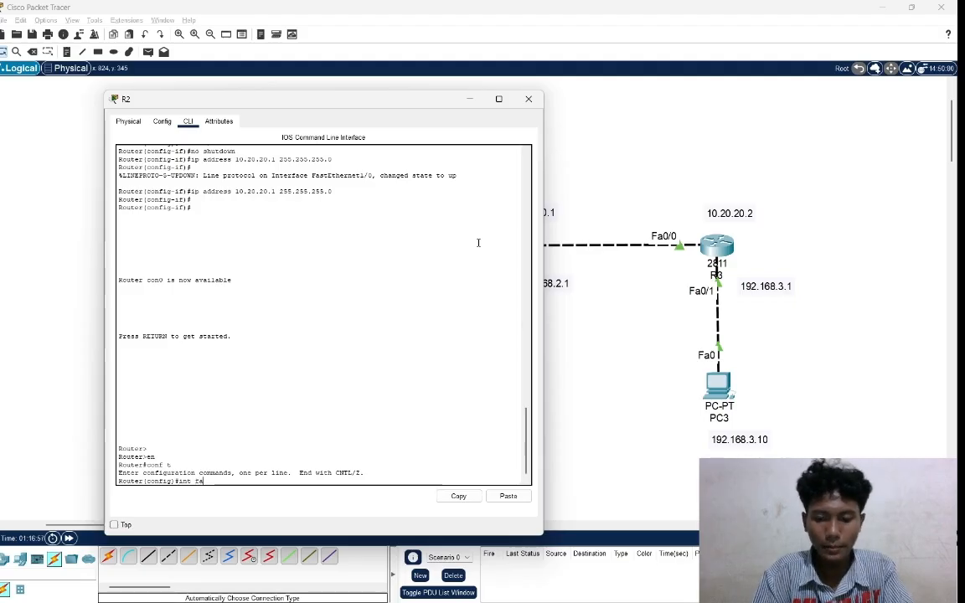
text(1/0)
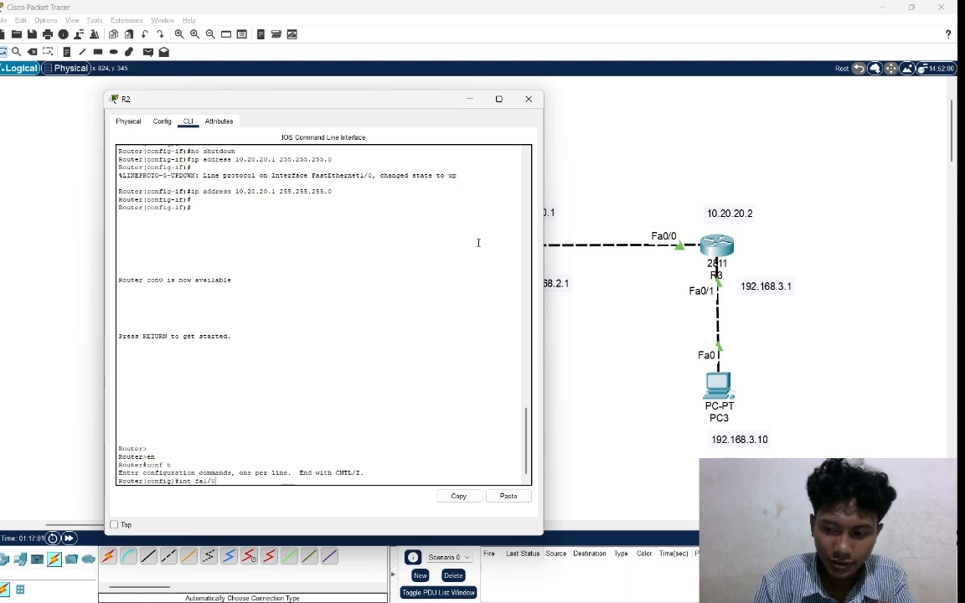
key(Return)
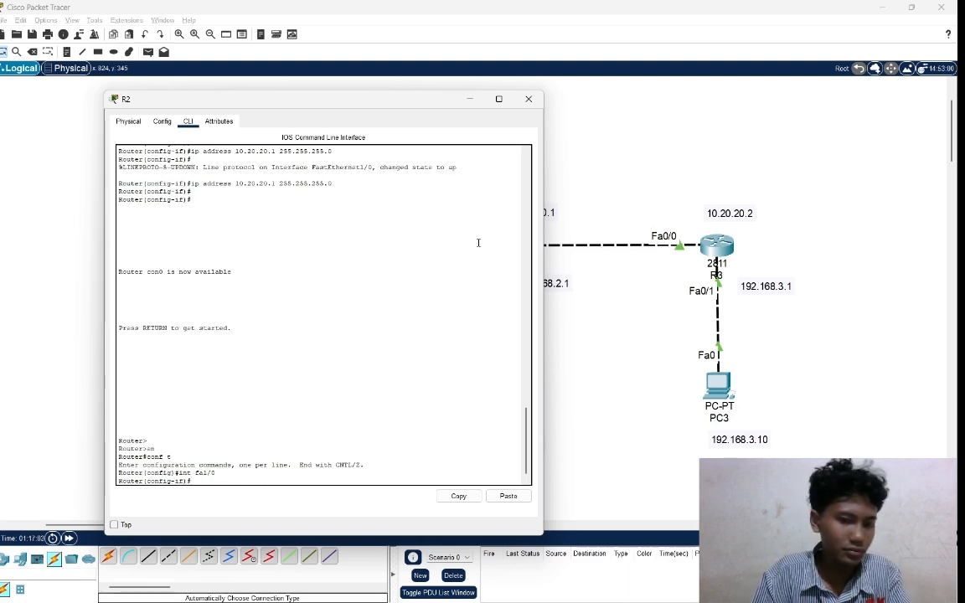
Add a static route on R2 to network 192.168.3.0 with mask 255.255.255.0 via next hop 10.20.20.2.
text(i)
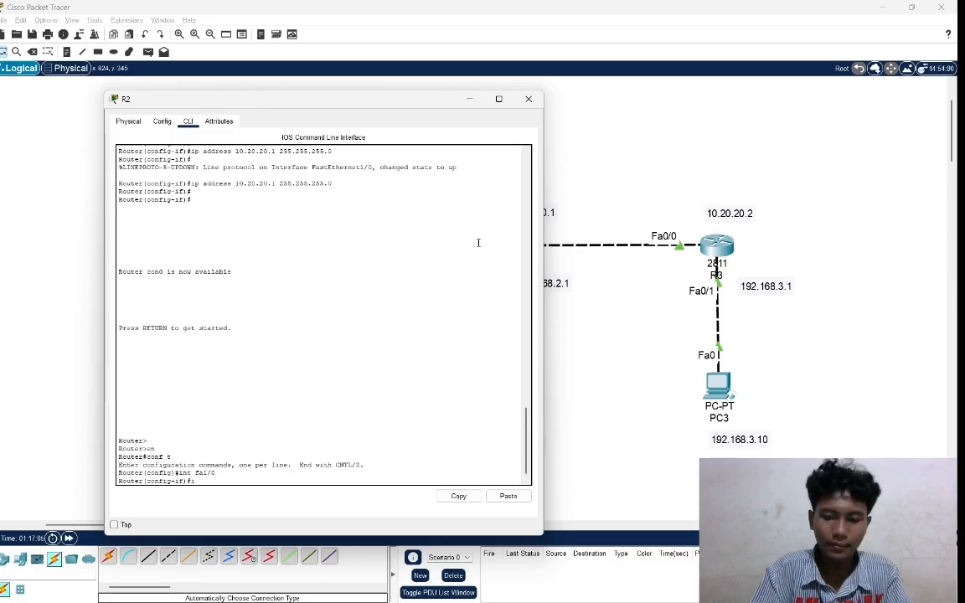
text(p)
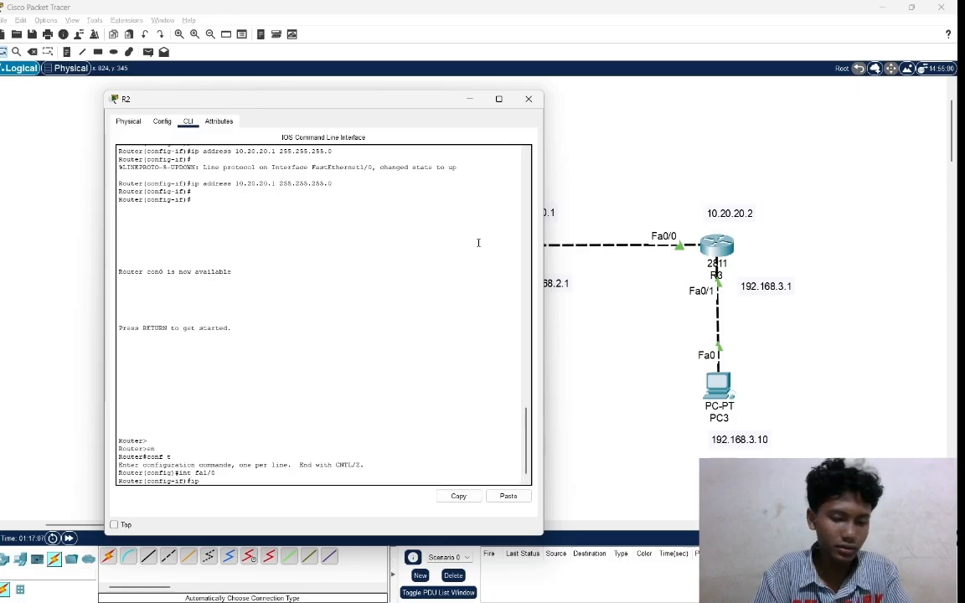
text( rou)
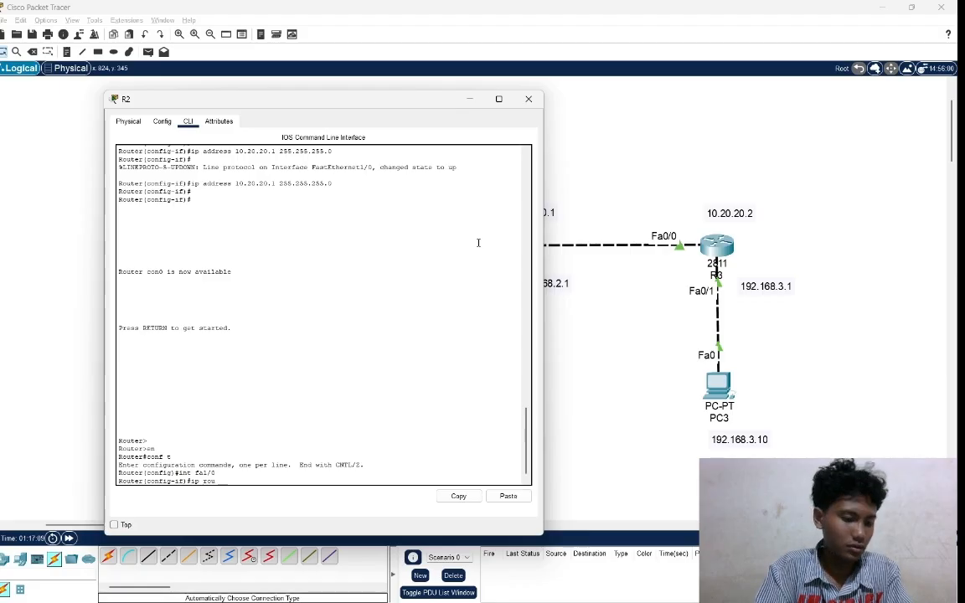
text(te)
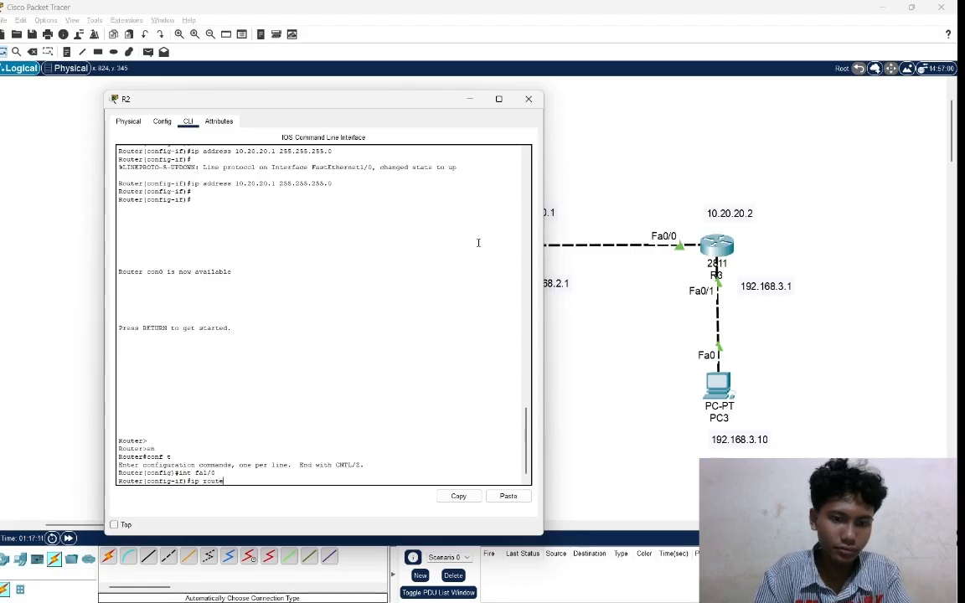
text( 1)
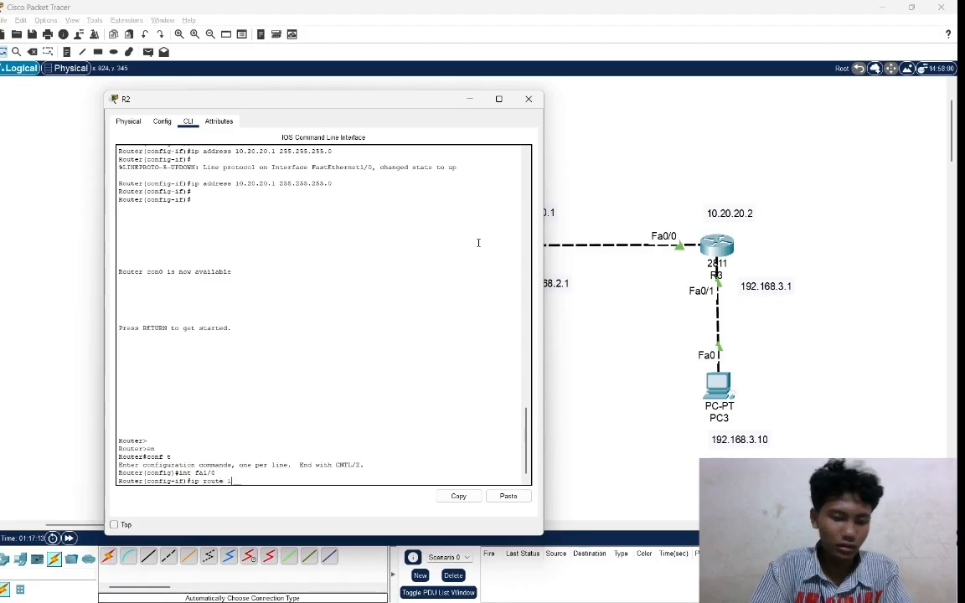
text(92.1)
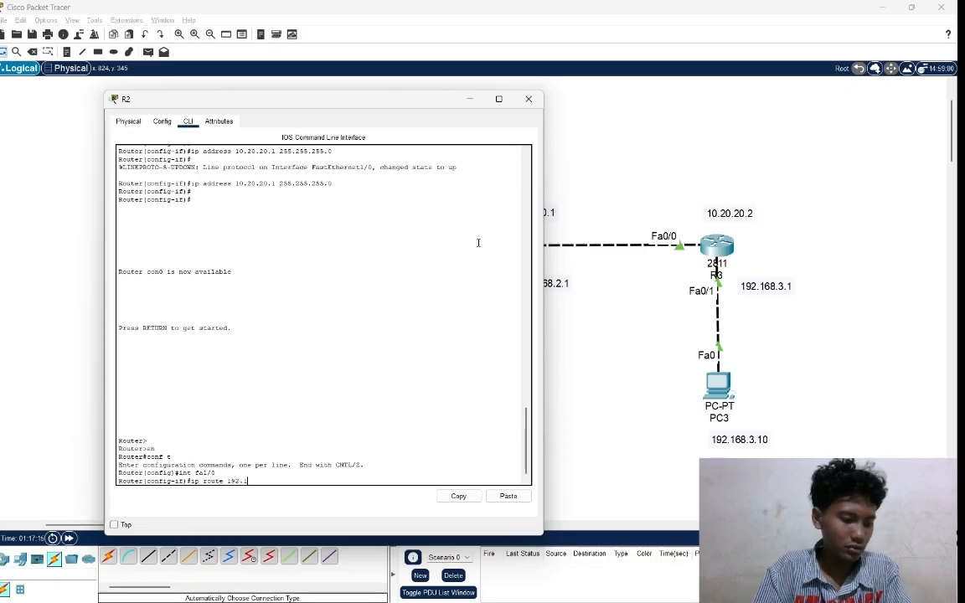
text(68)
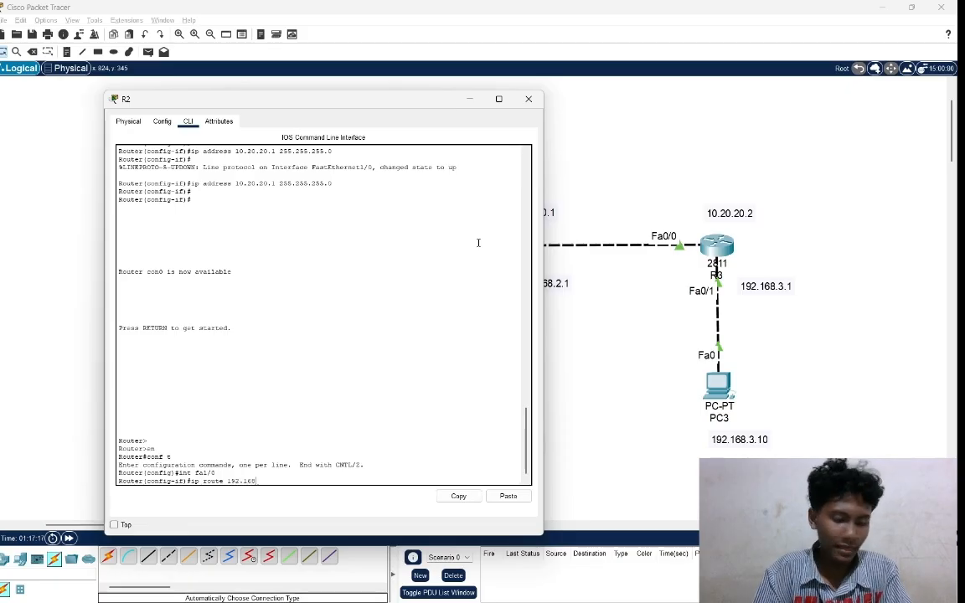
text(.3)
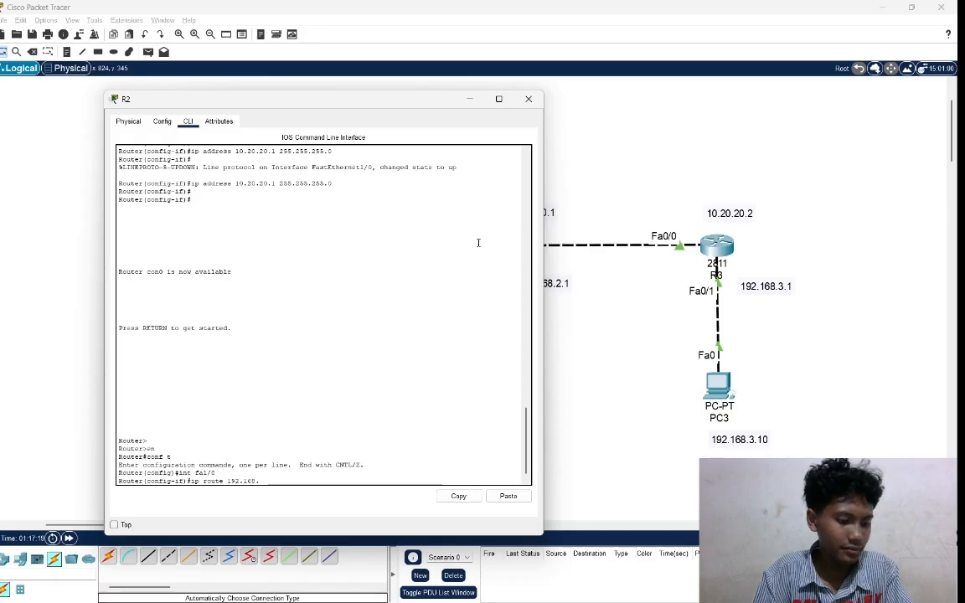
text(.0)
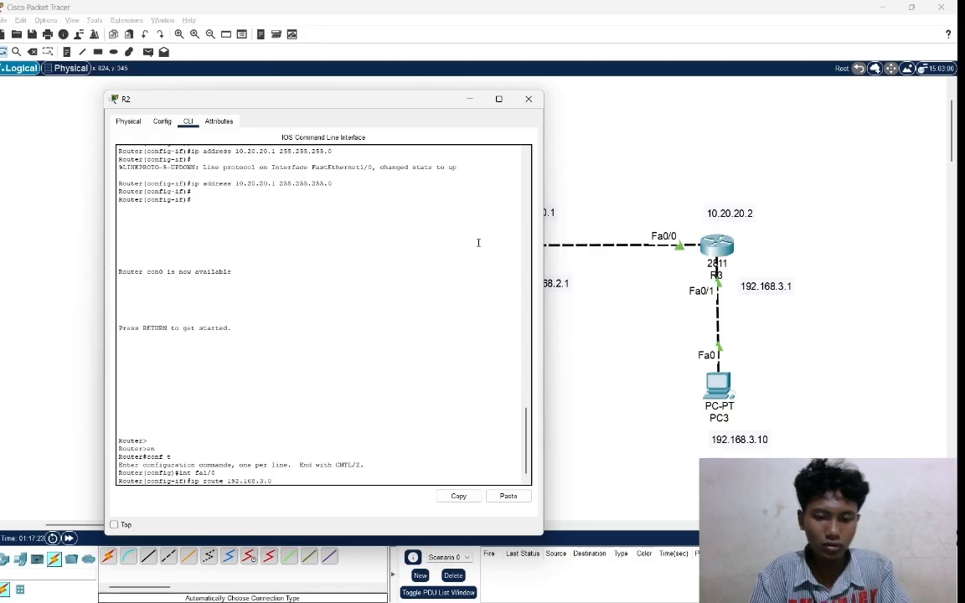
text( 255.25)
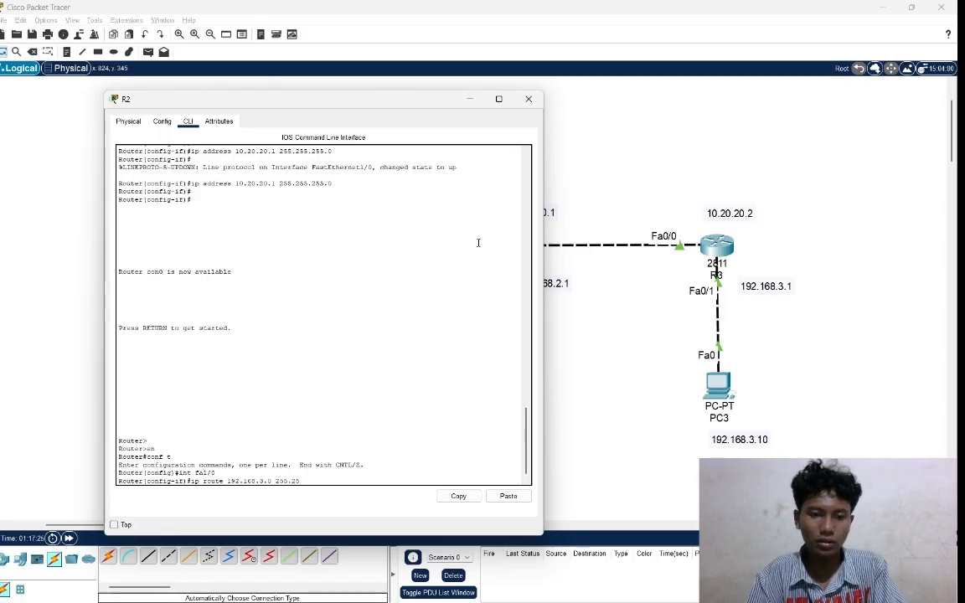
text(5.255)
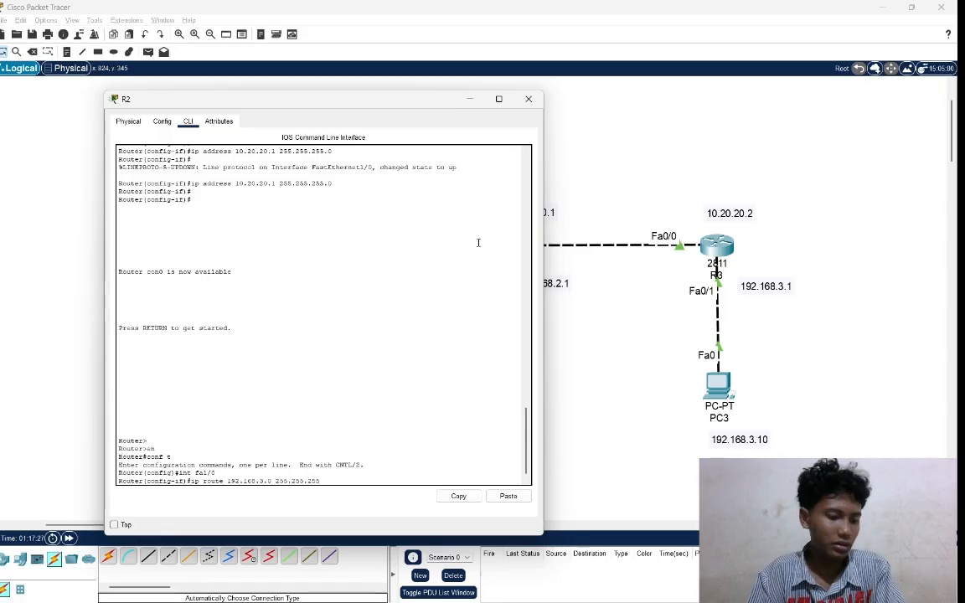
text(.0)
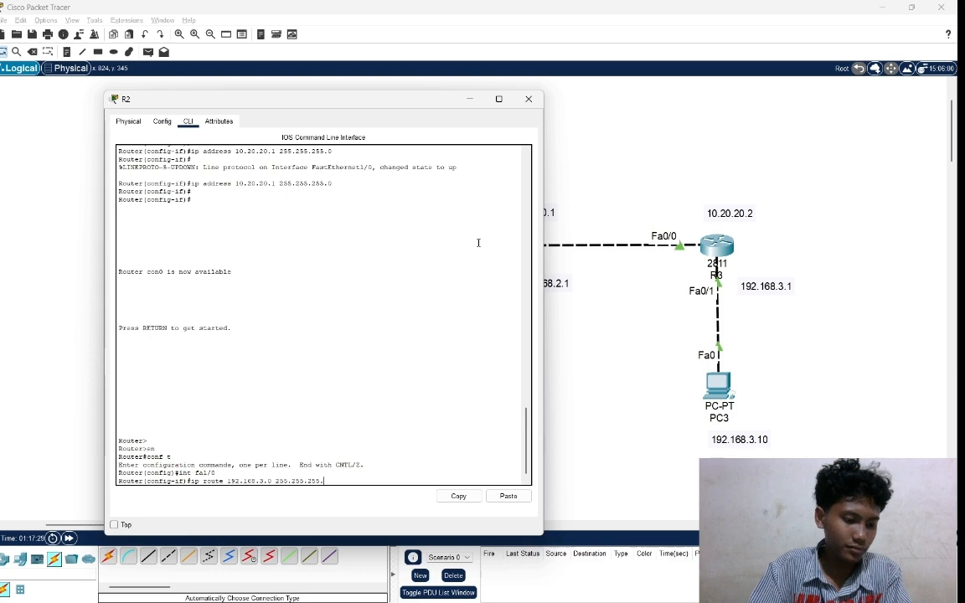
text( 10)
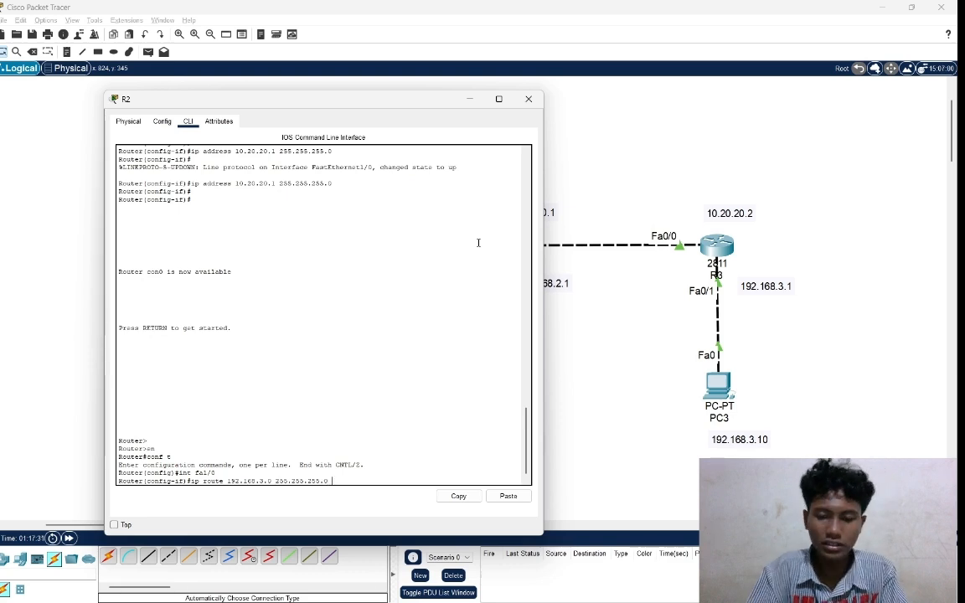
text(.)
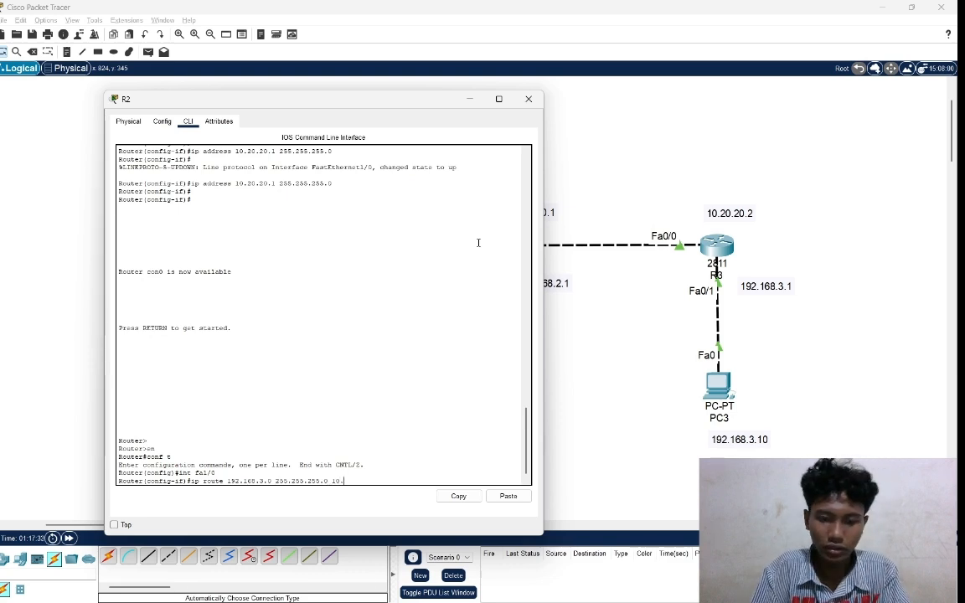
text(20.20.2)
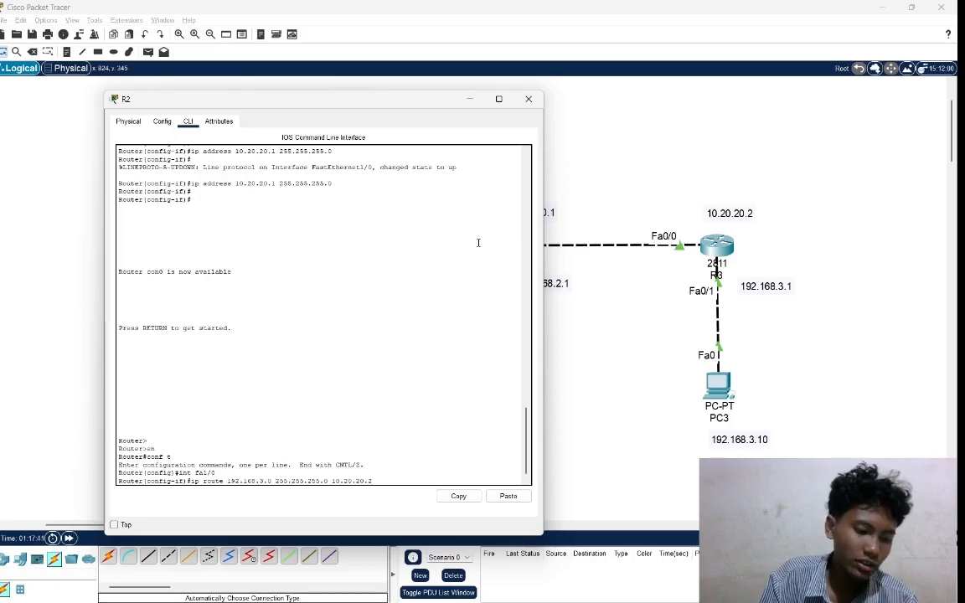
key(Return)
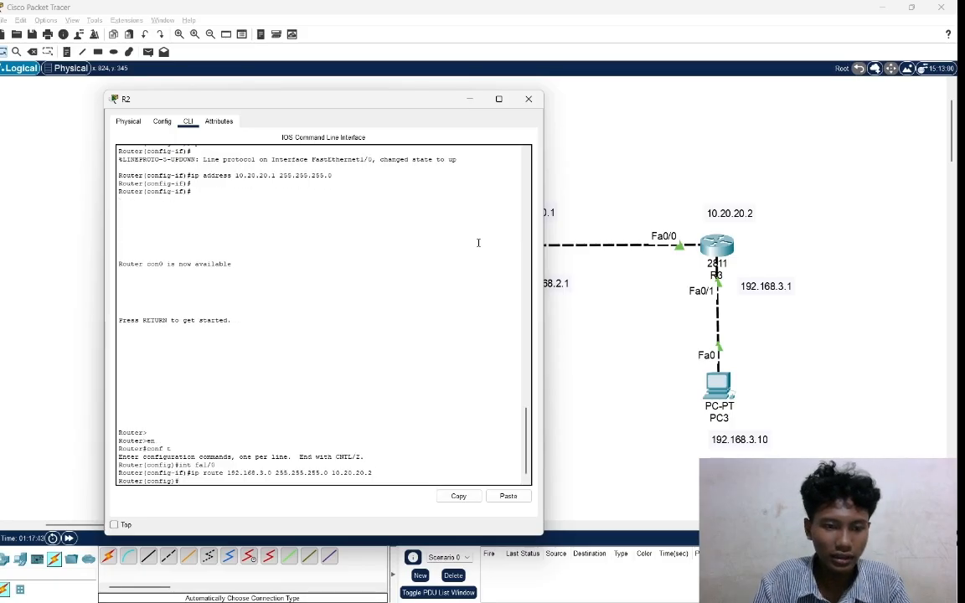
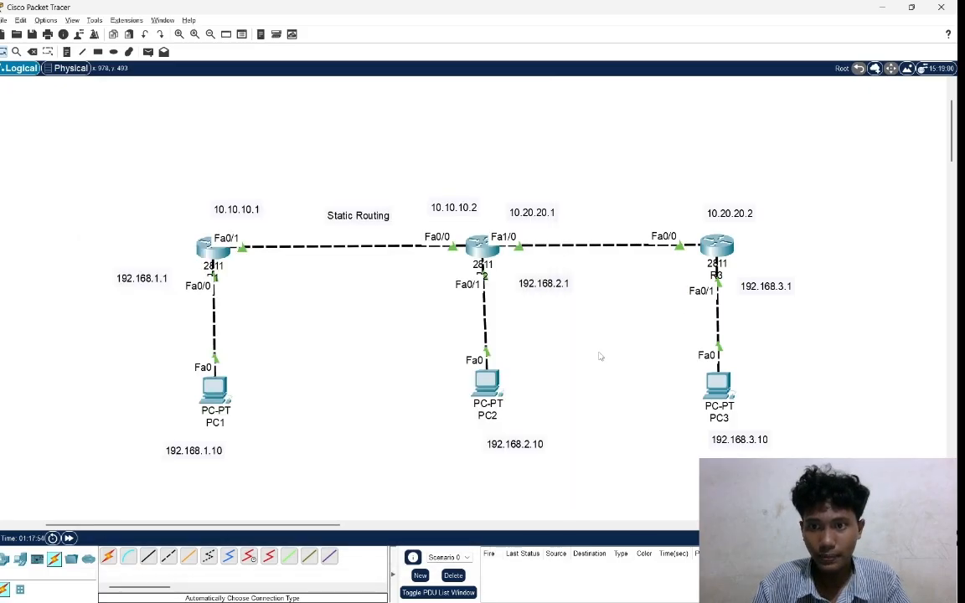
Open router R3's command line interface and enter privileged mode with en.
click(722, 247)
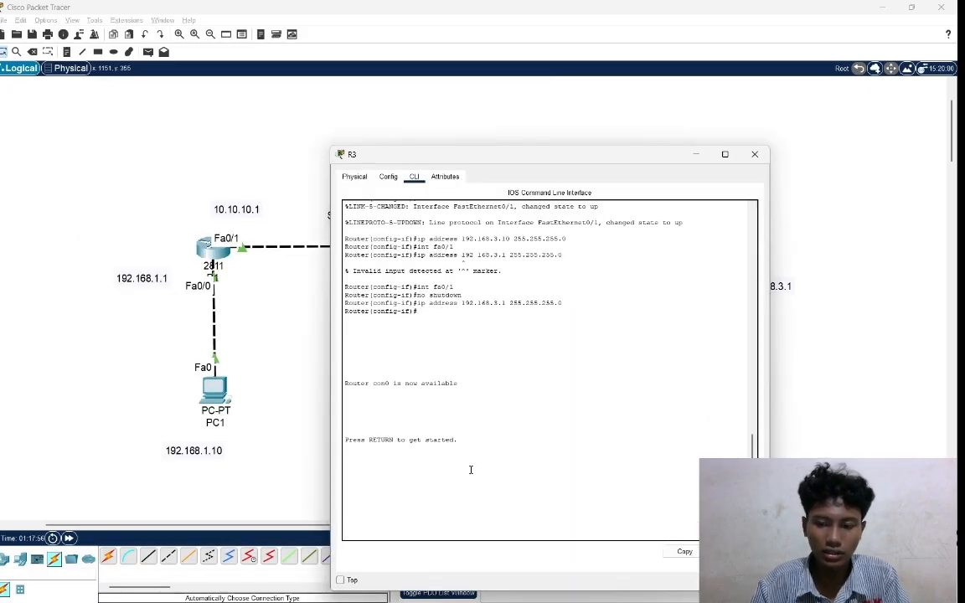
key(Return)
key(Return)
text(en)
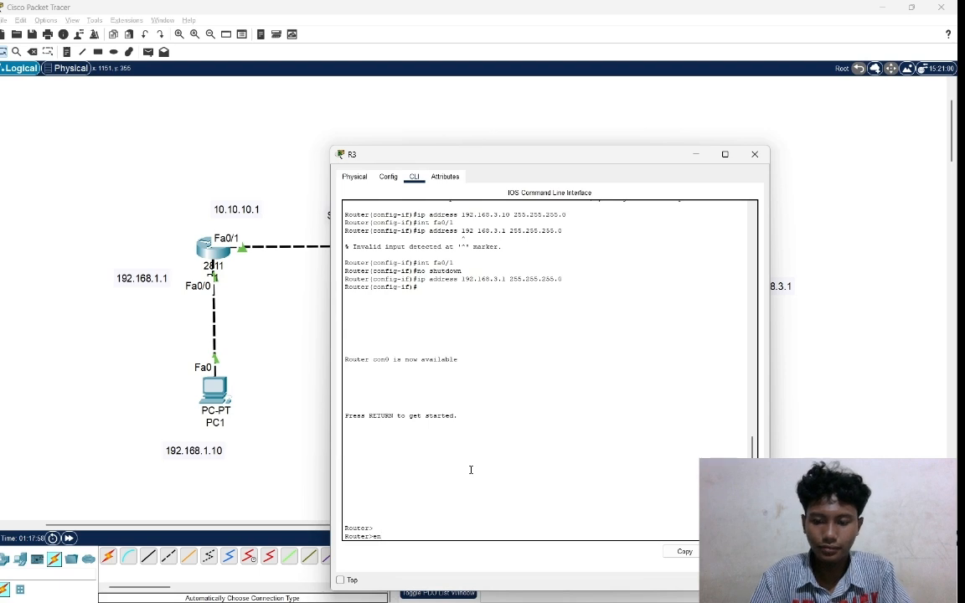
key(Return)
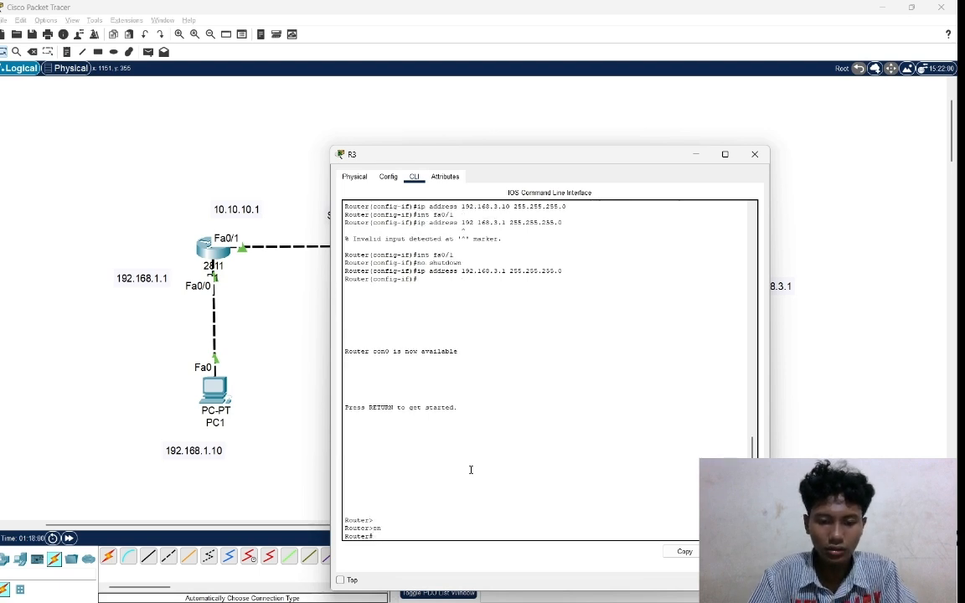
Switch R3 to global configuration mode with conf t.
text(co)
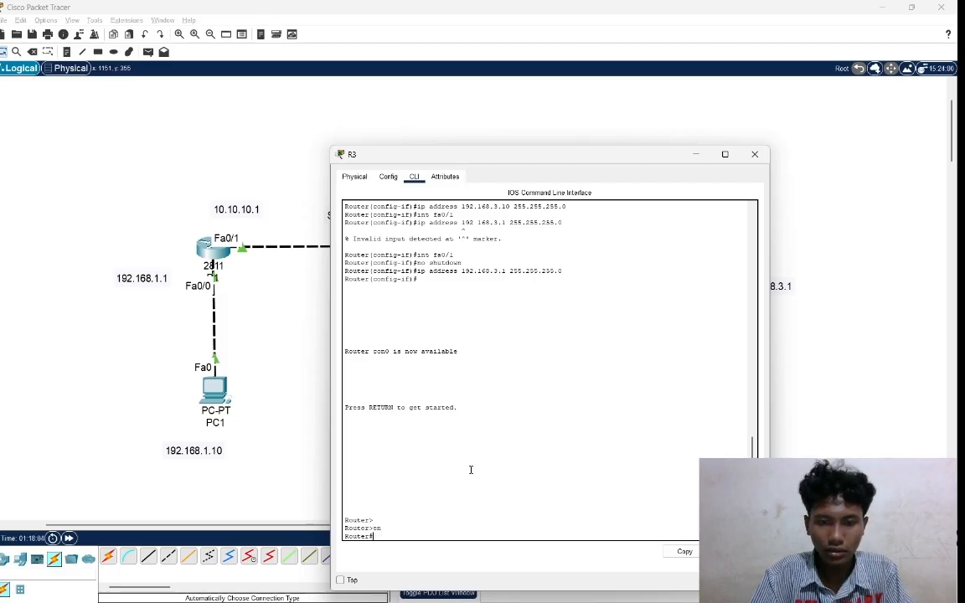
text(nf t)
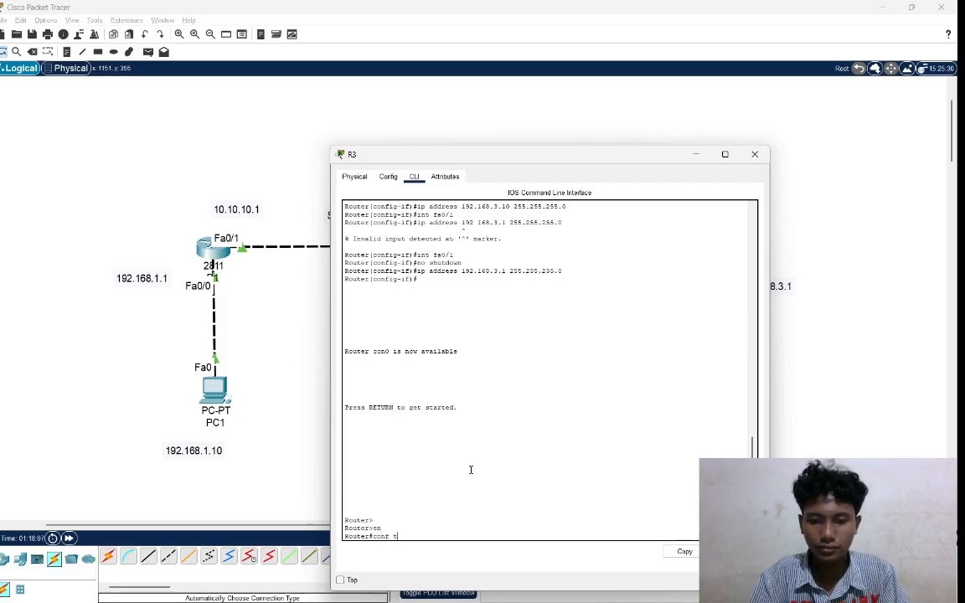
key(Return)
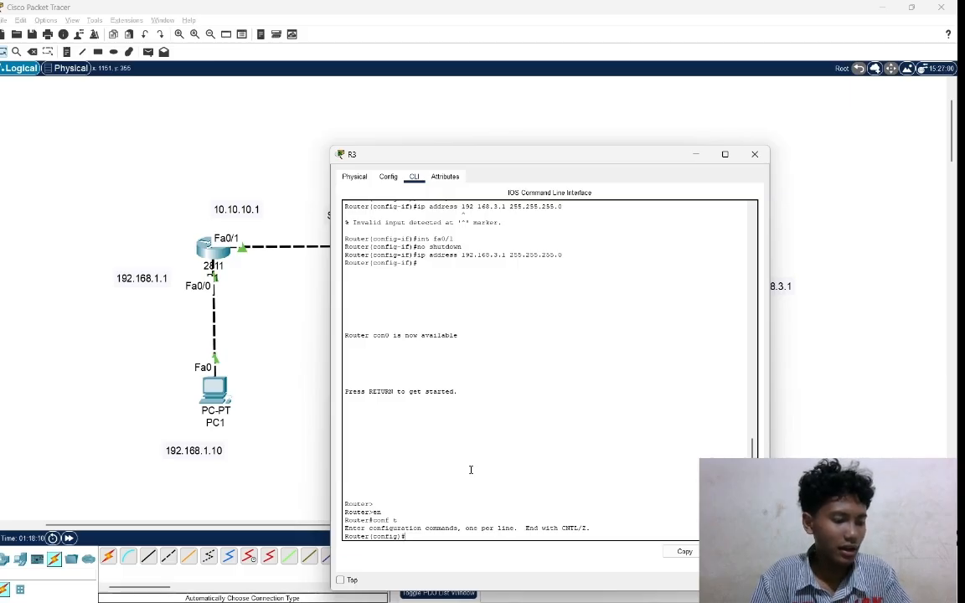
Try to add a static route on R3 with ip rote 192.168.2.0 255.255.255.0 10.20.20.1.
text(ip)
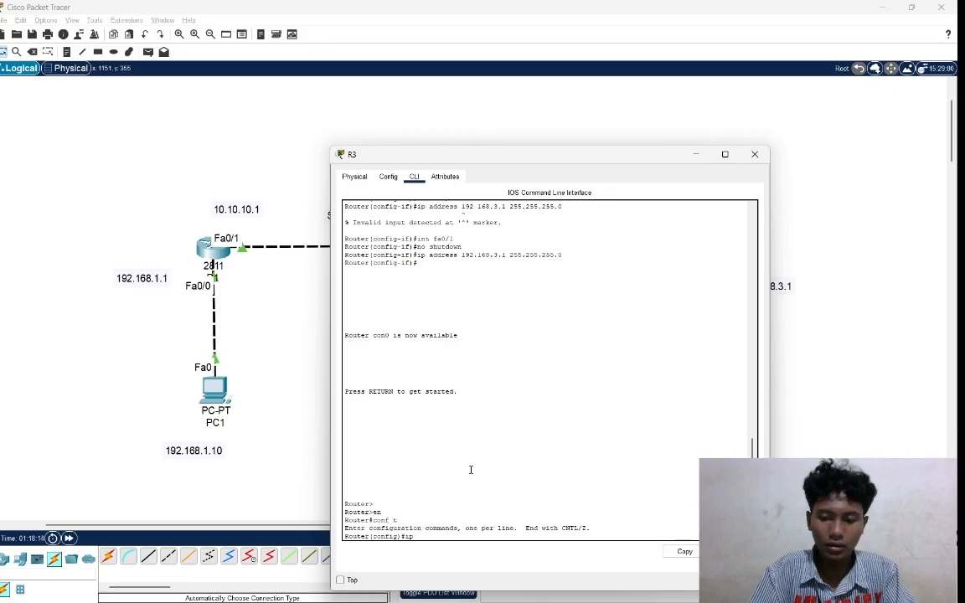
text( rout)
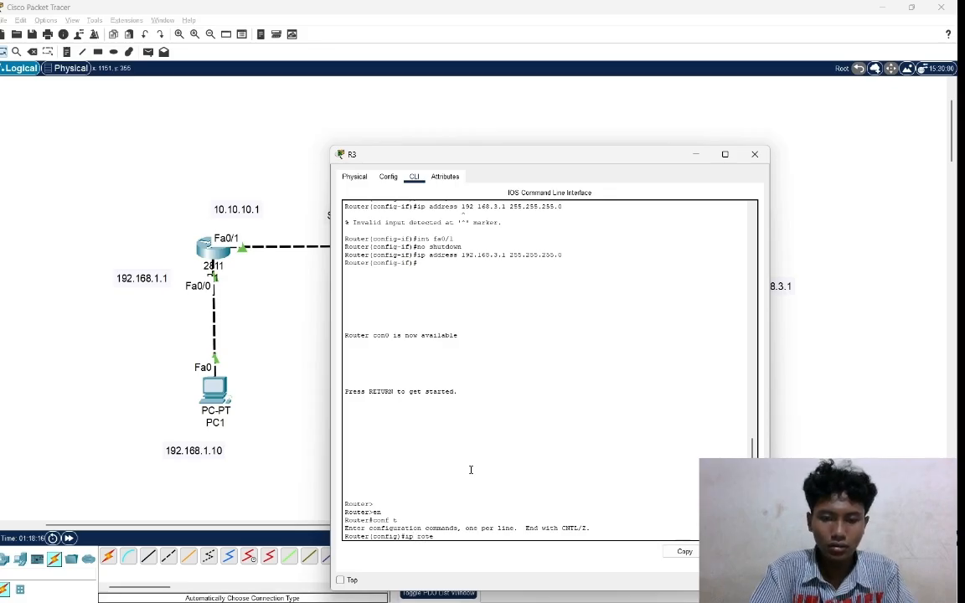
text(e )
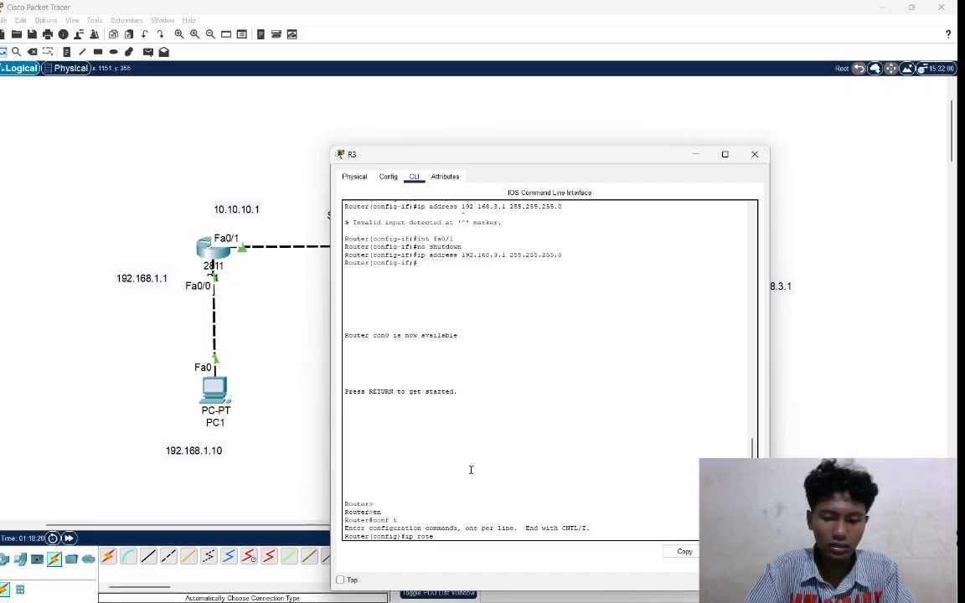
text(192.)
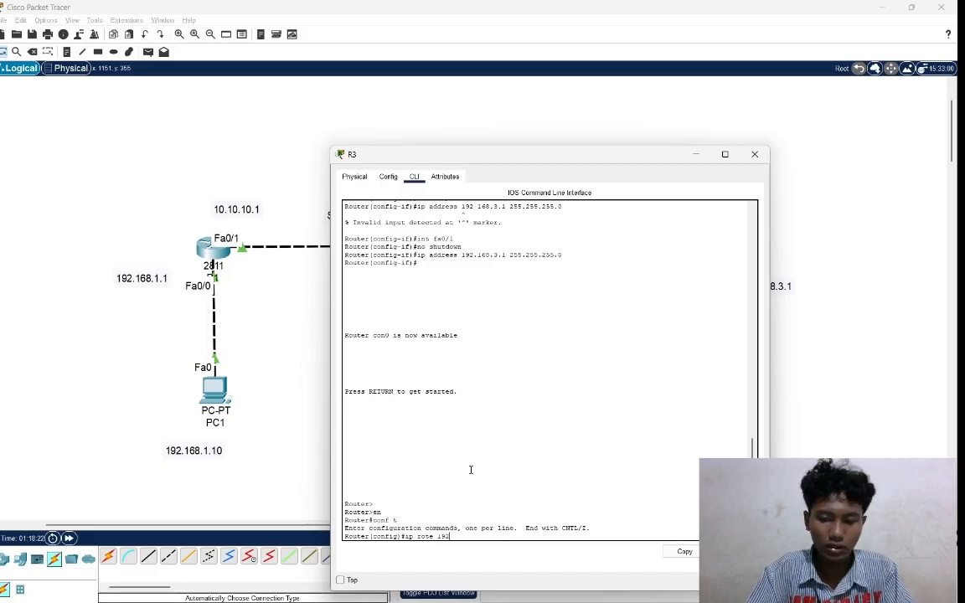
text(168)
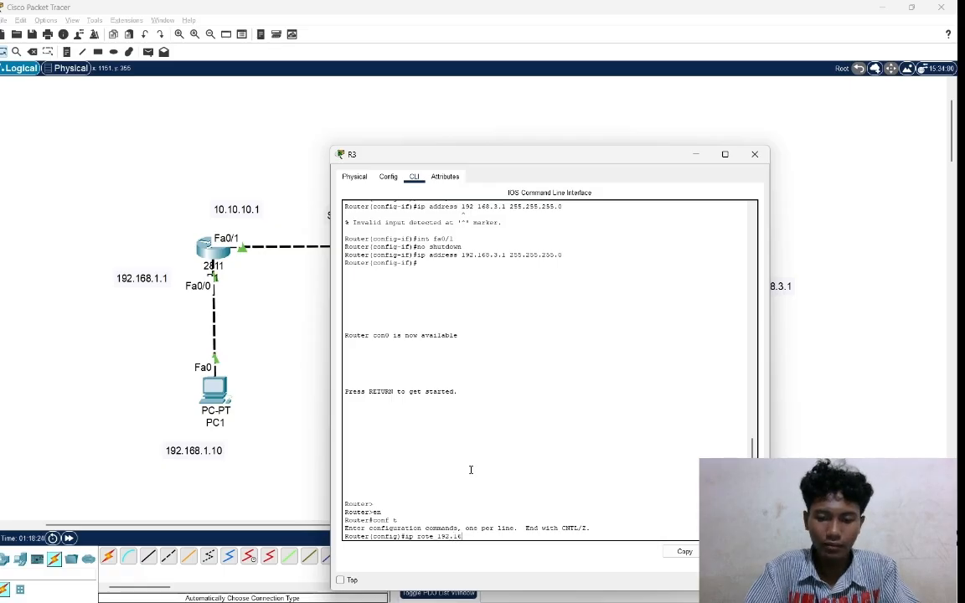
text(.)
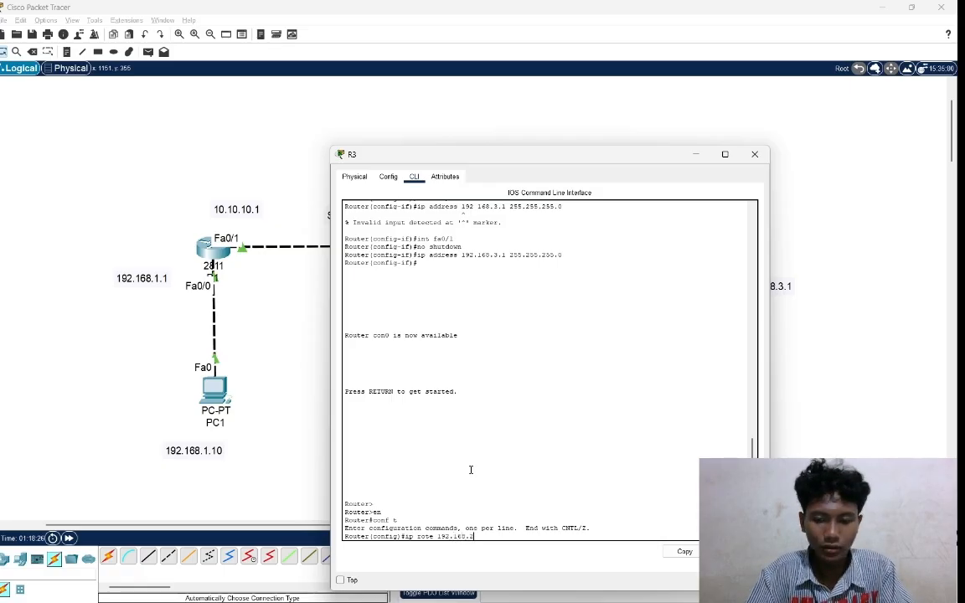
text(2.0)
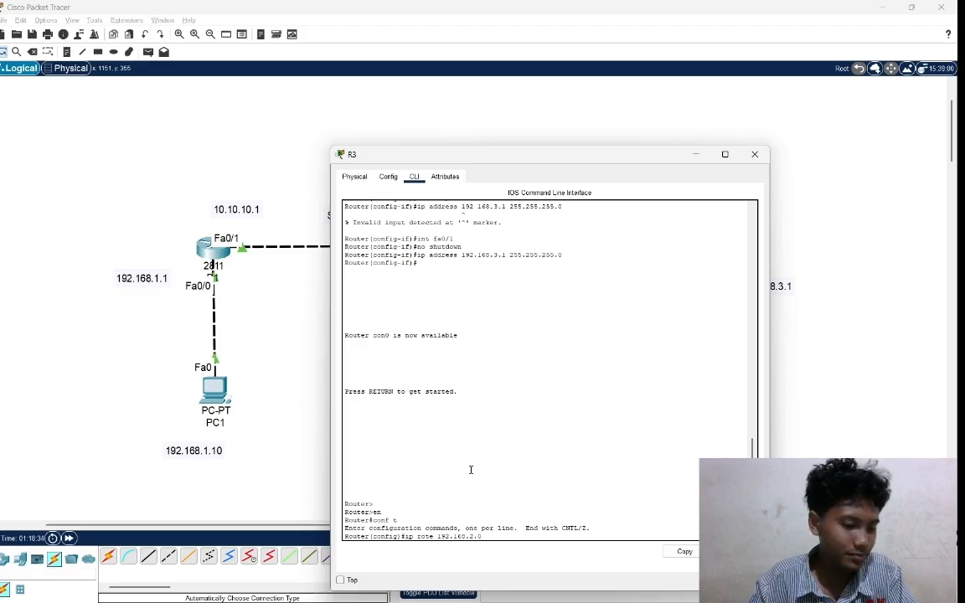
text(255.)
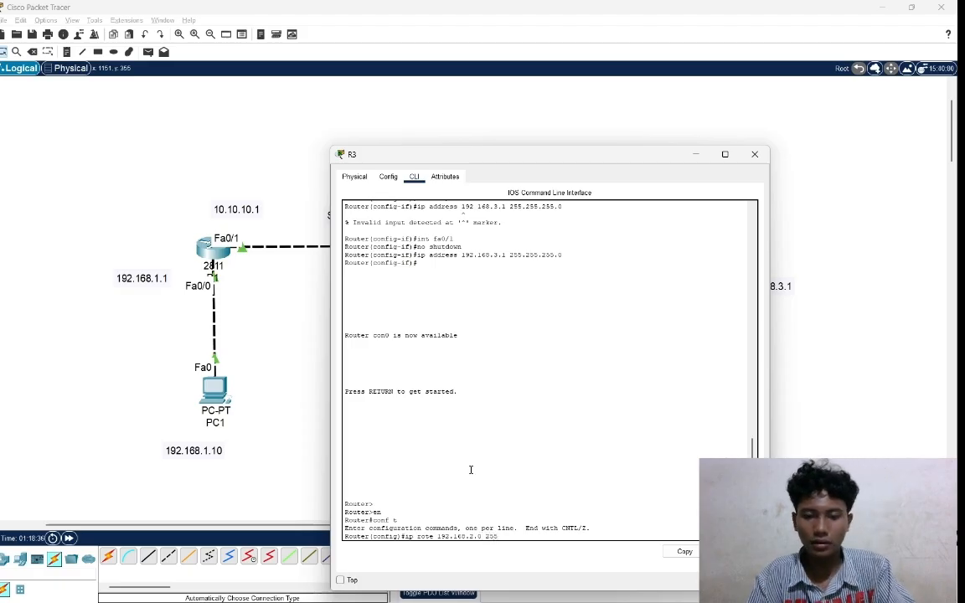
text(255.255)
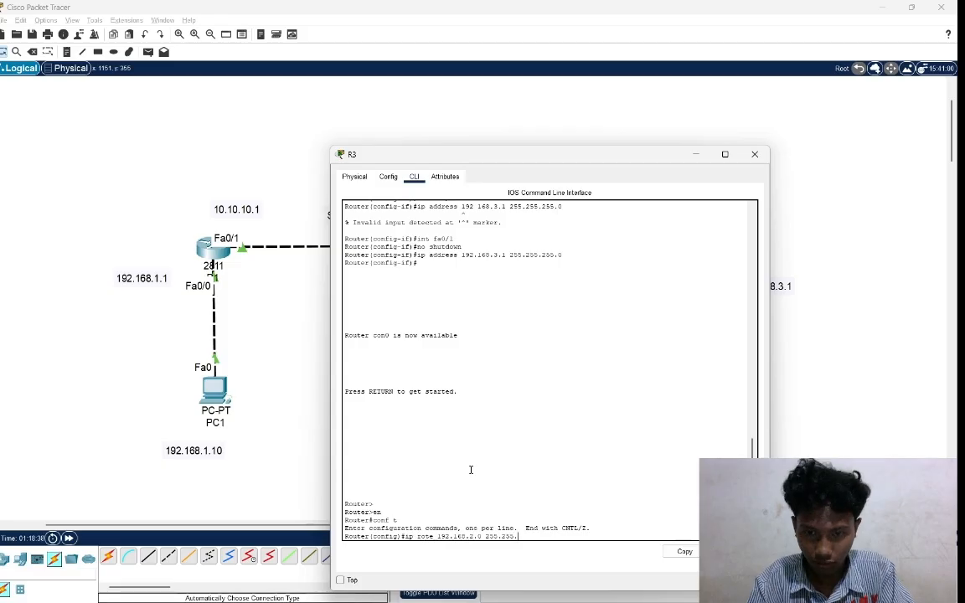
text(.0)
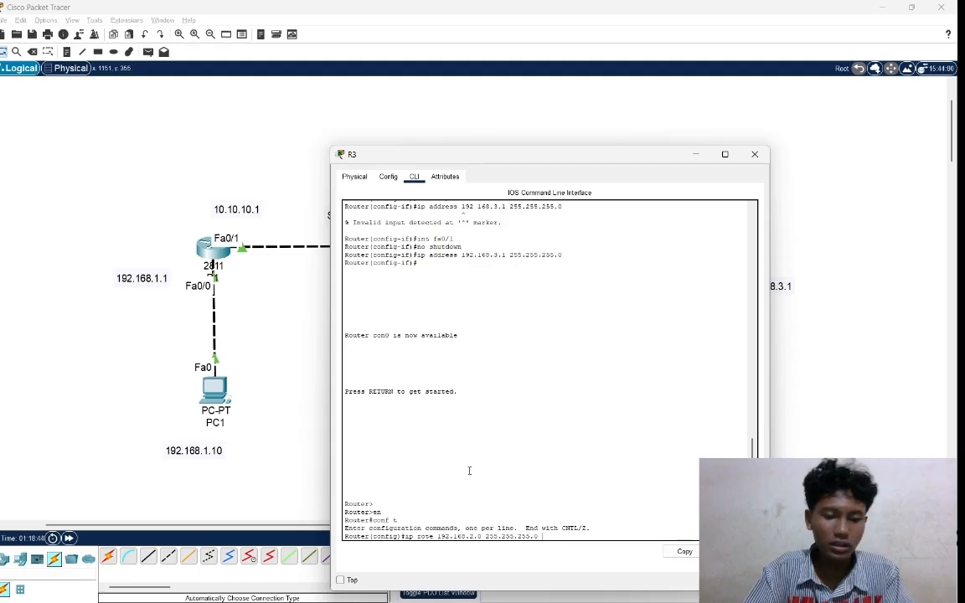
text( 10.20.)
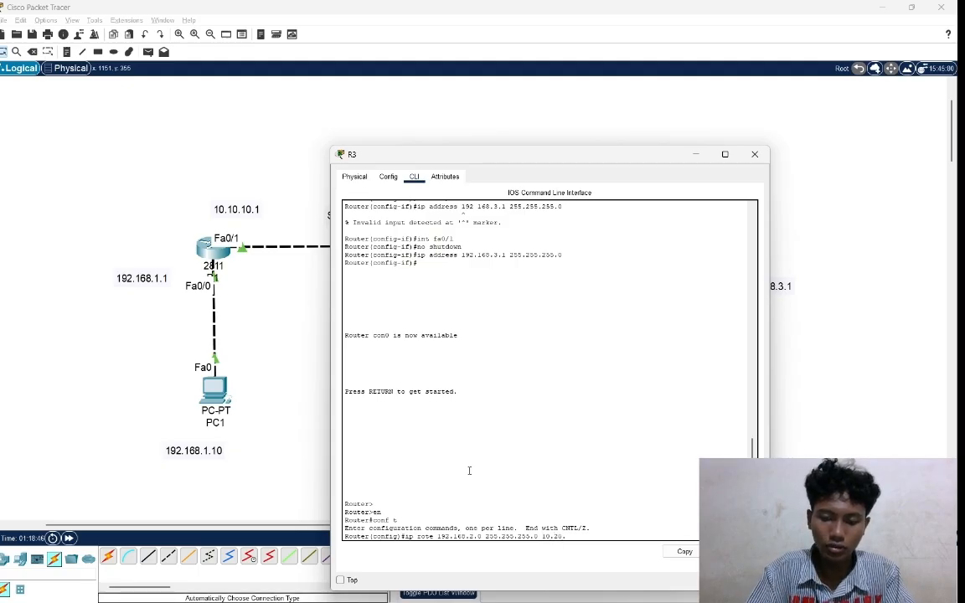
text(20.1)
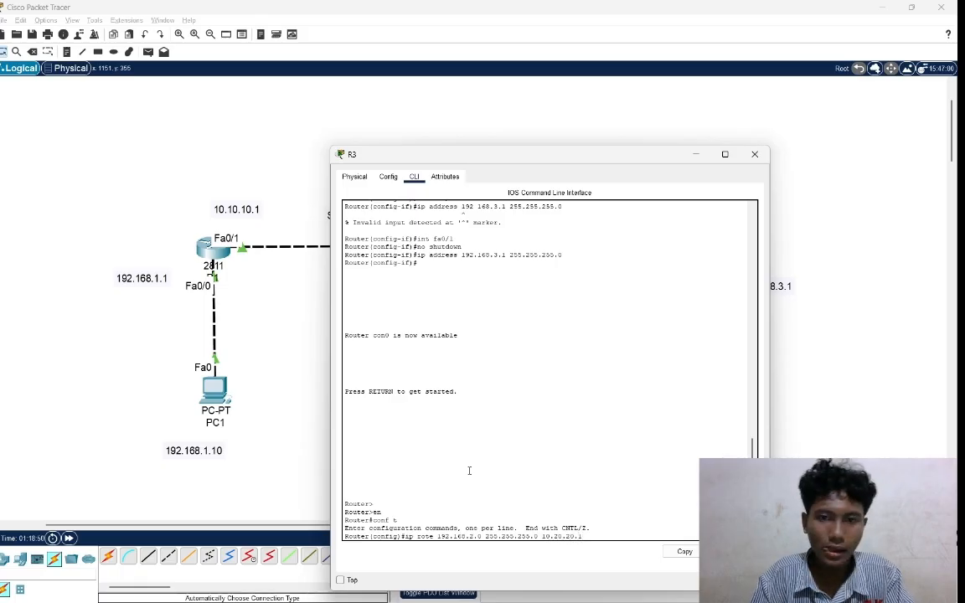
key(Return)
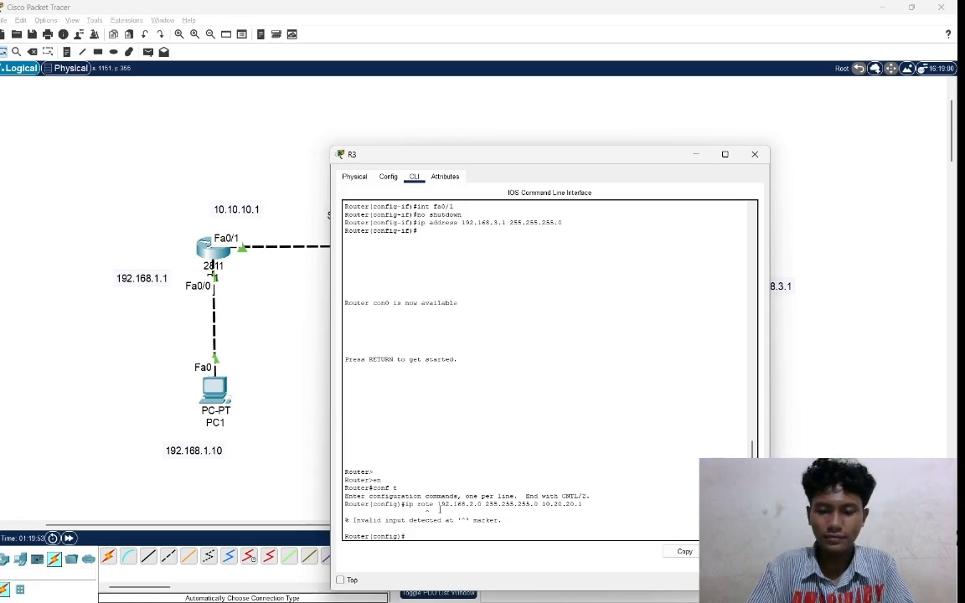
Add a static route on R3 to network 192.168.2.0 with mask 255.255.255.0 via next hop 10.20.20.1.
text(ip)
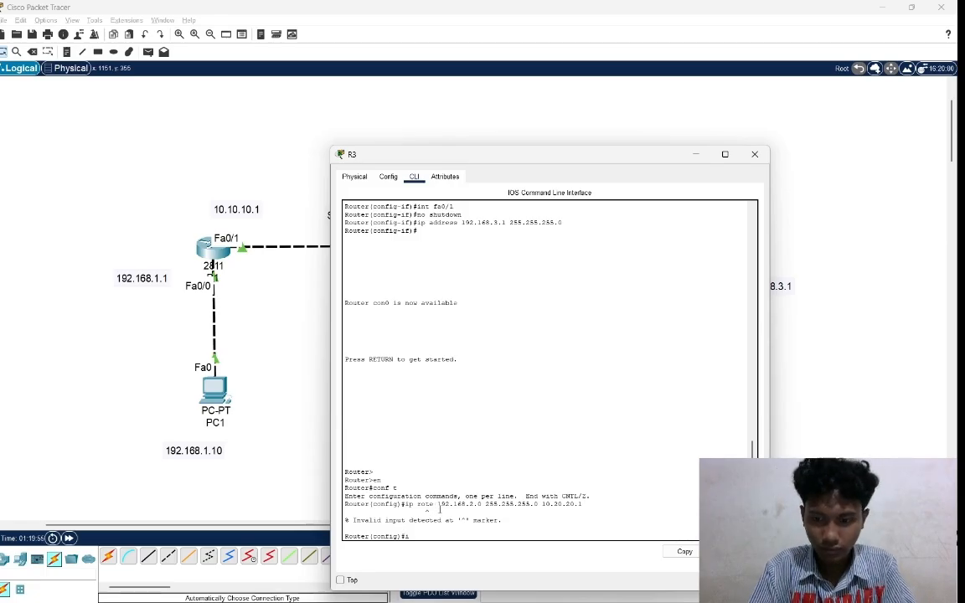
text(ou)
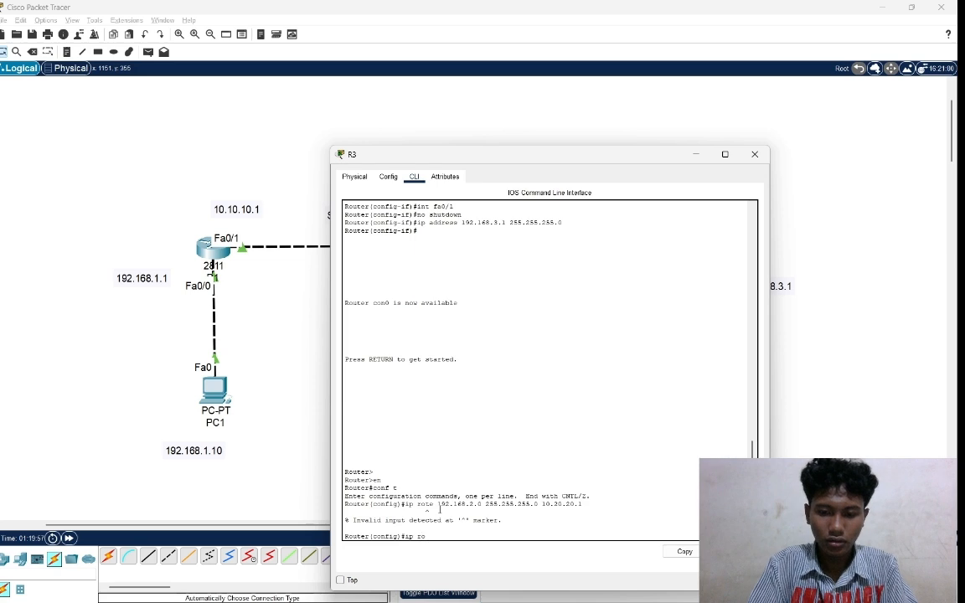
text(te )
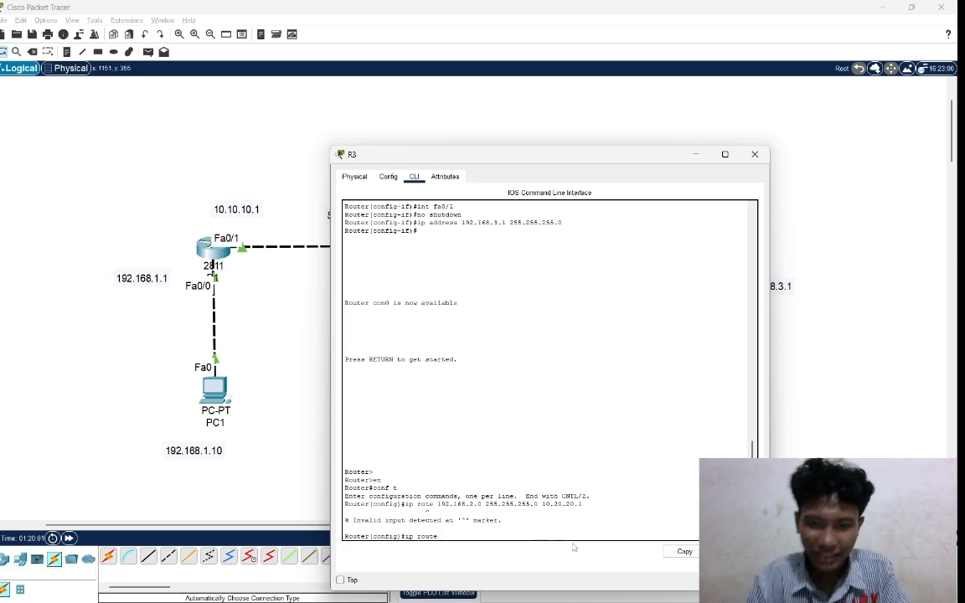
text(1)
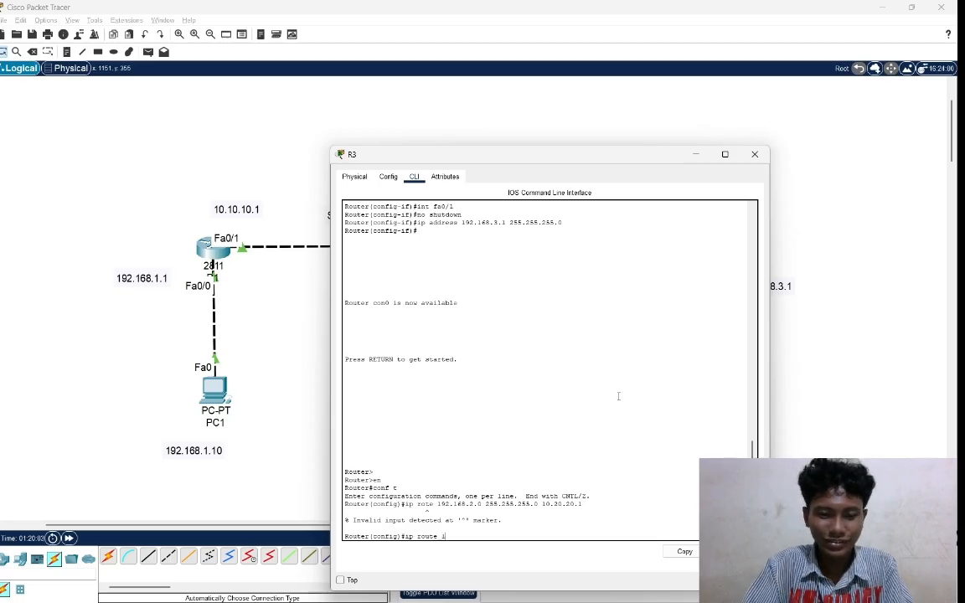
text(92.1)
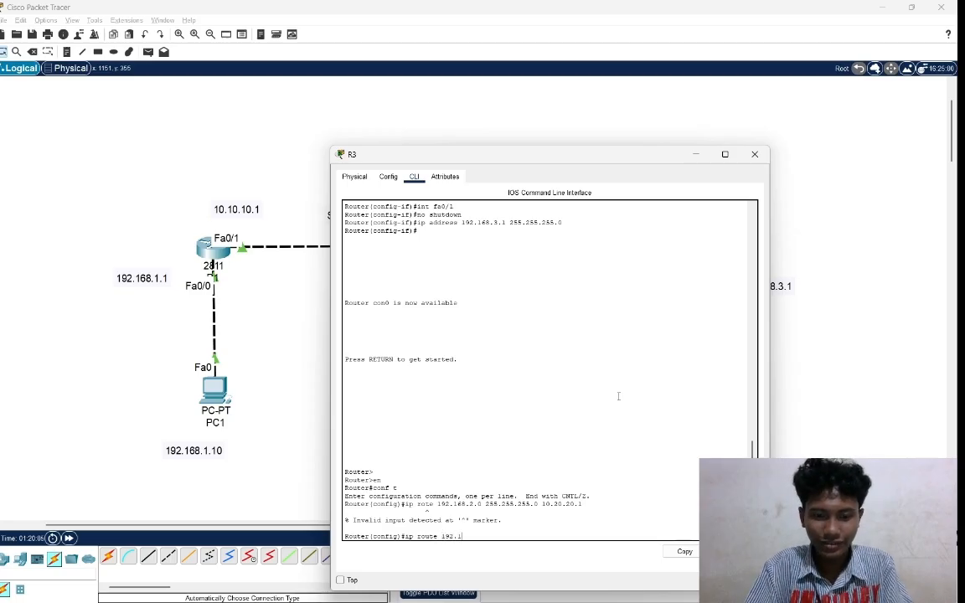
text(68)
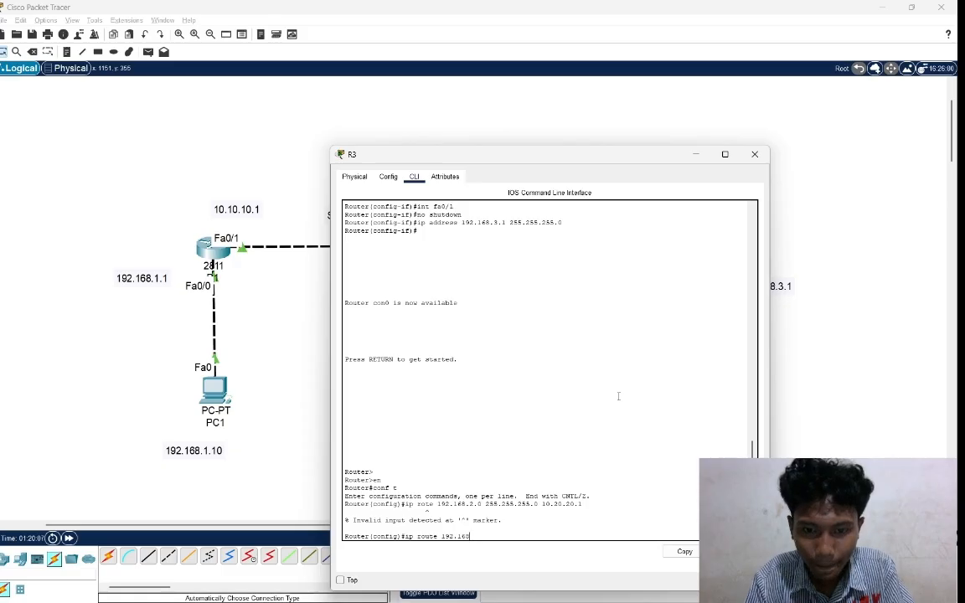
text(.2.0)
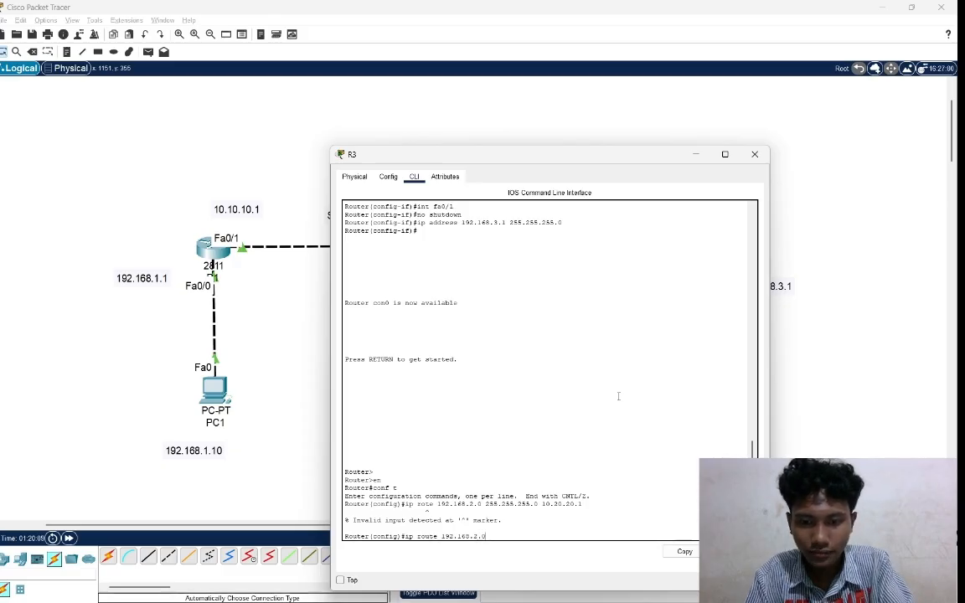
text( 25)
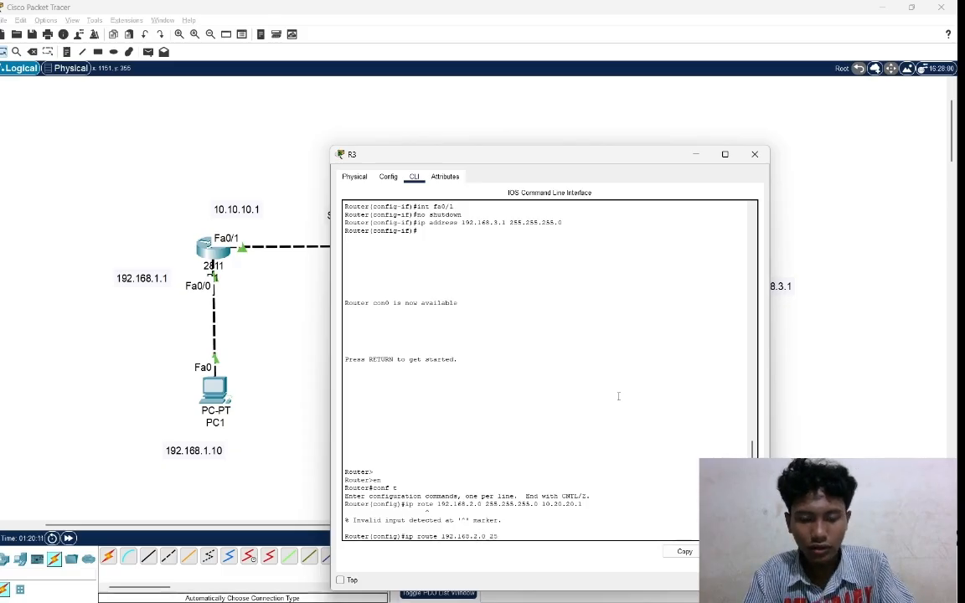
text(5.255.255.25)
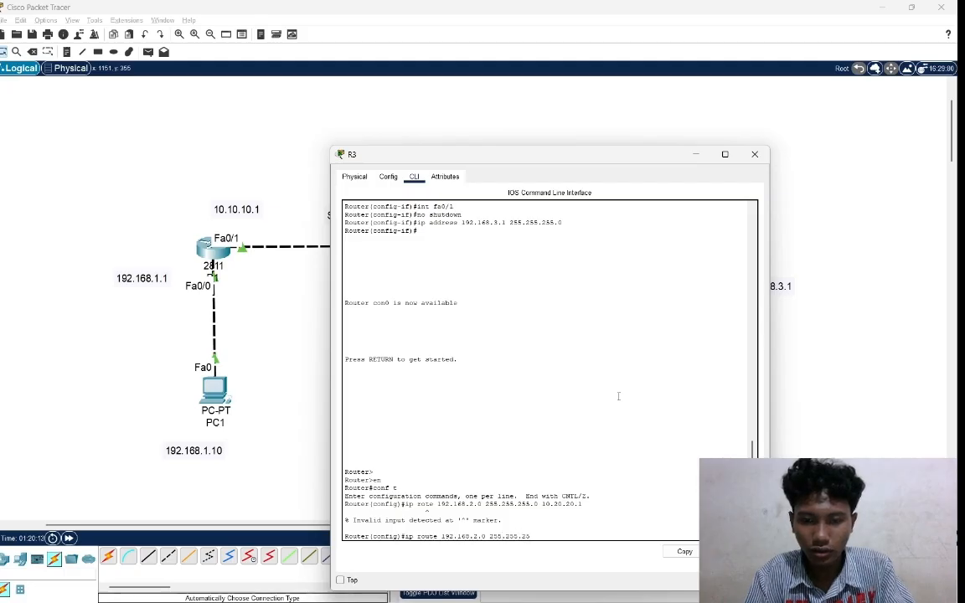
text(5.0)
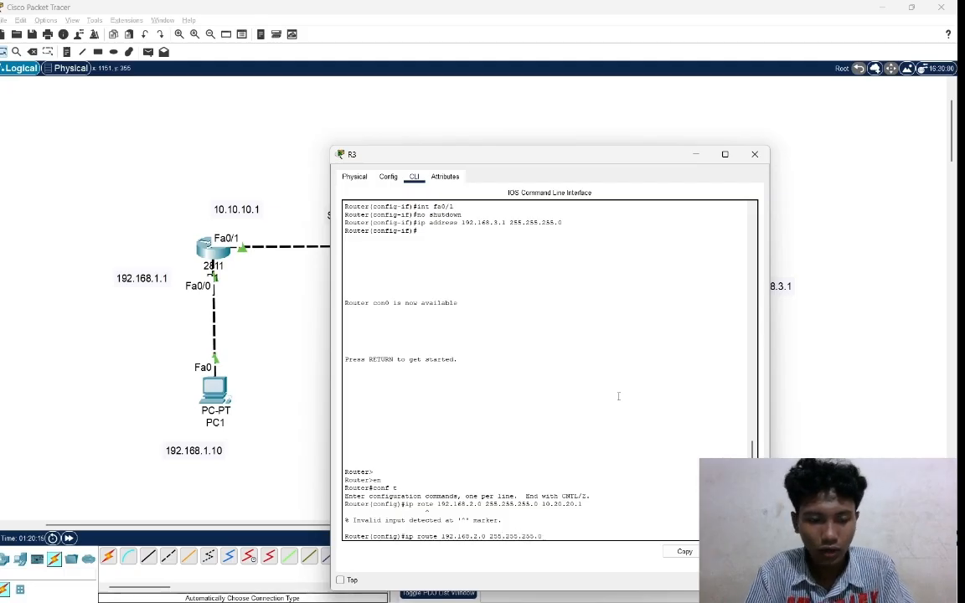
text( 10.20.20)
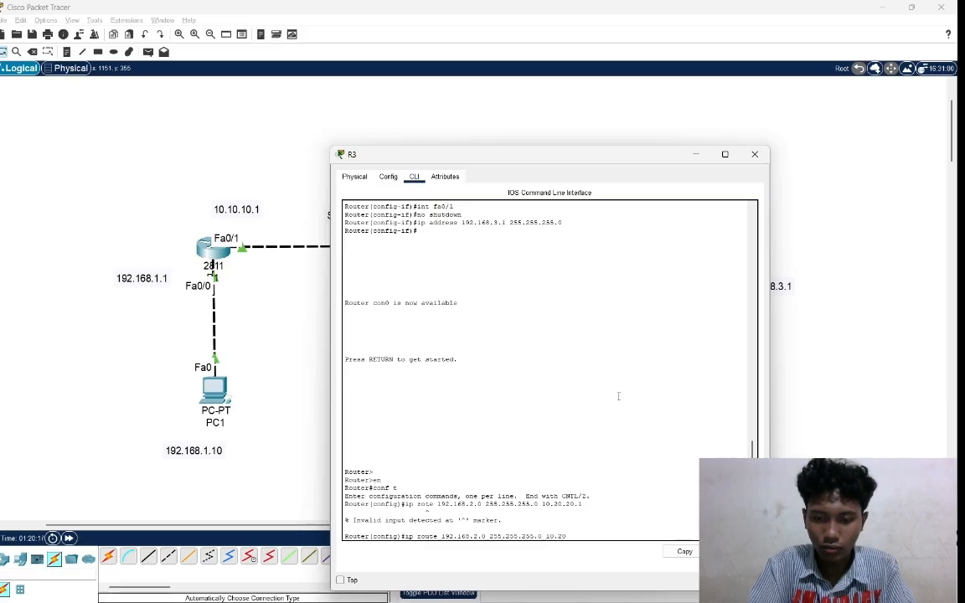
text(.1)
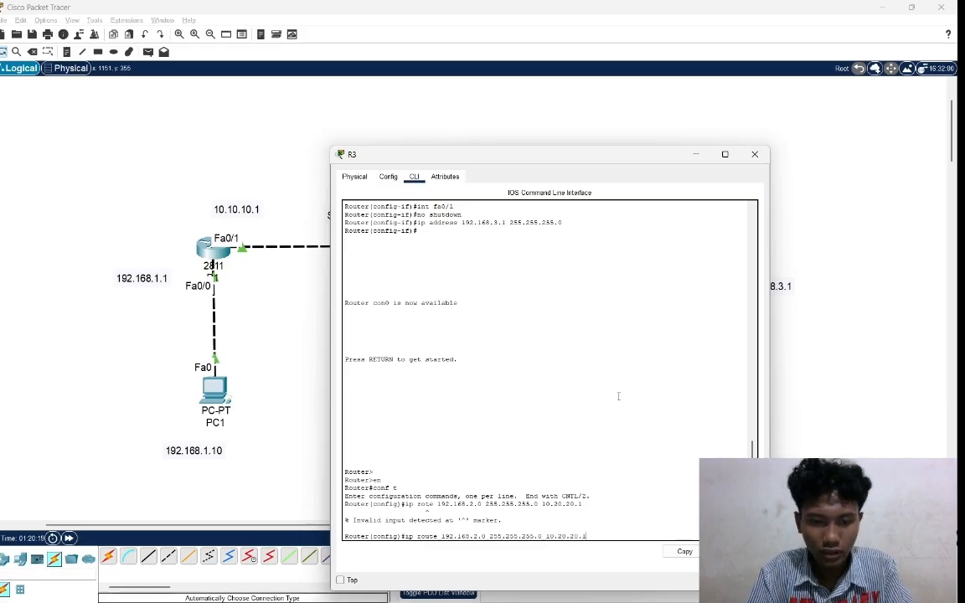
key(Return)
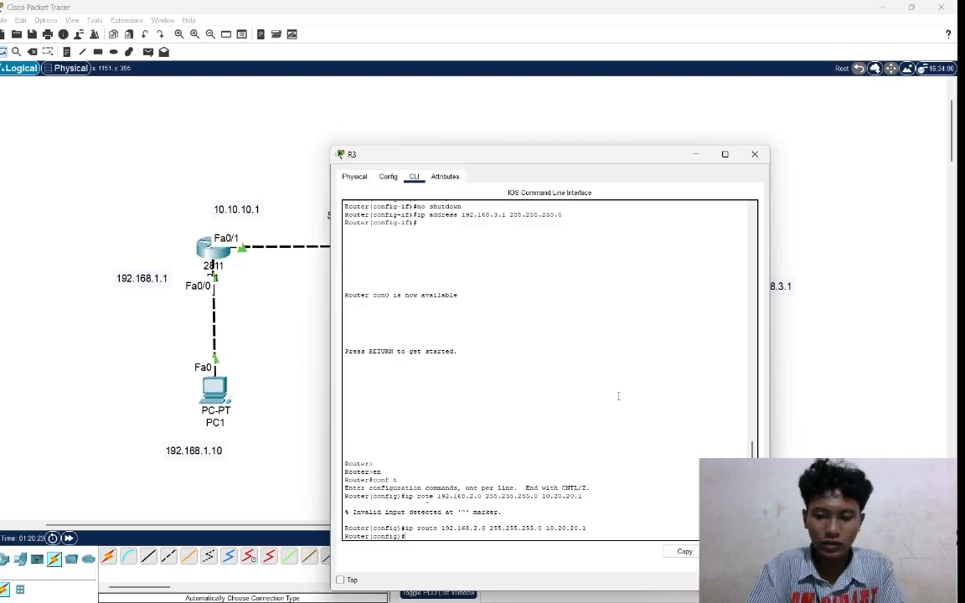
Add a static route on R3 to network 10.10.10.0 with mask 255.255.255.0 via next hop 10.20.20.1.
text(ip )
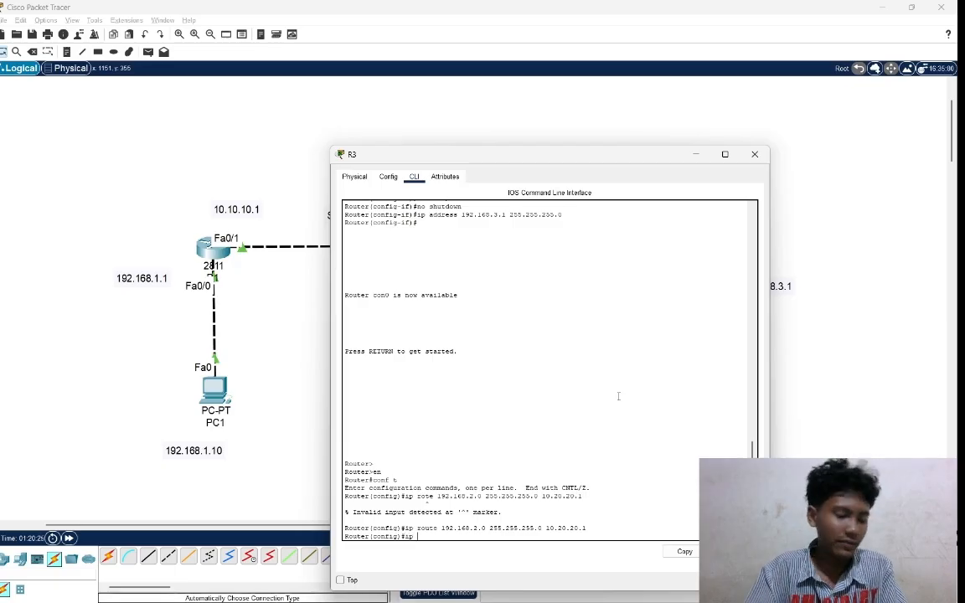
text(ro)
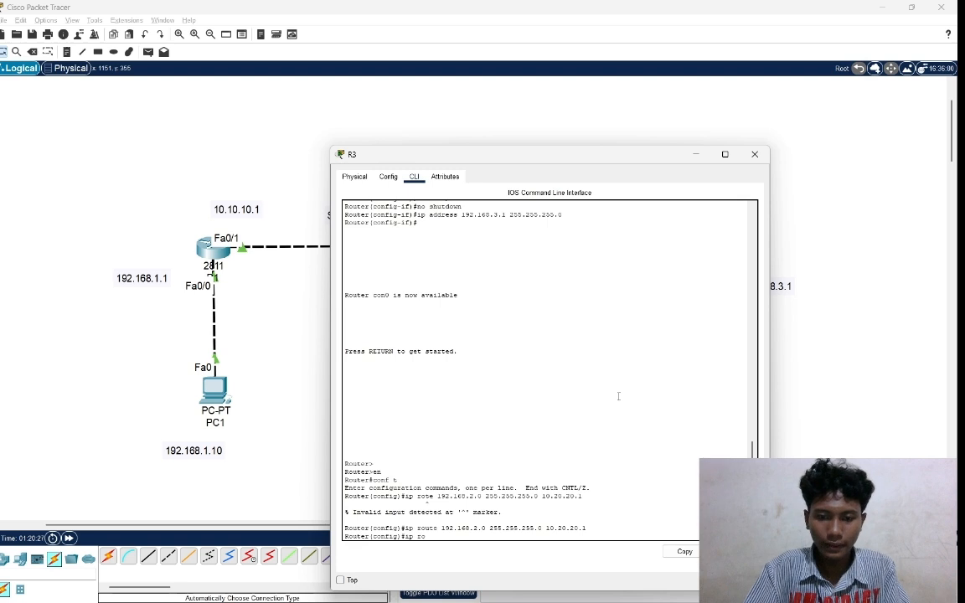
text(u)
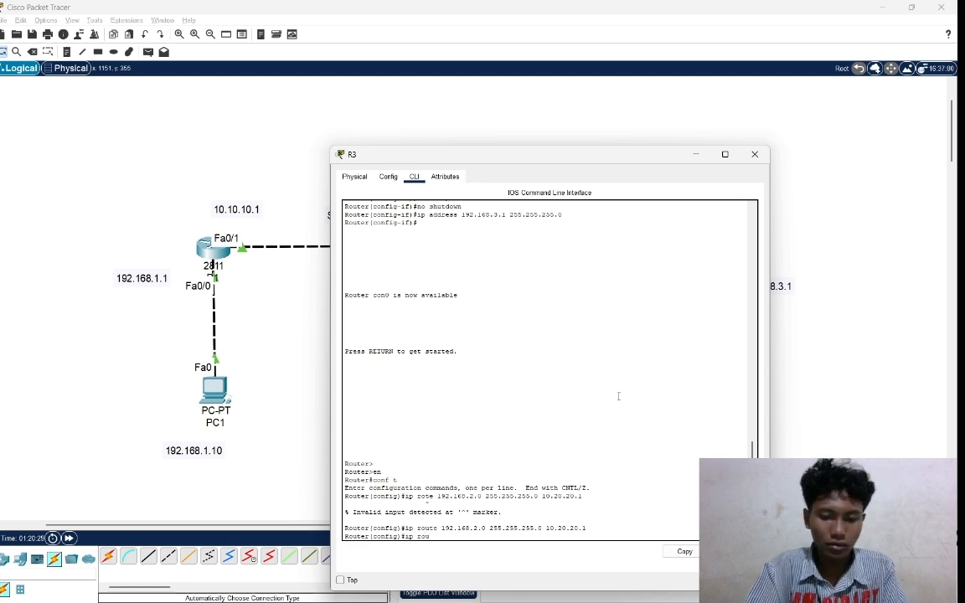
text(te )
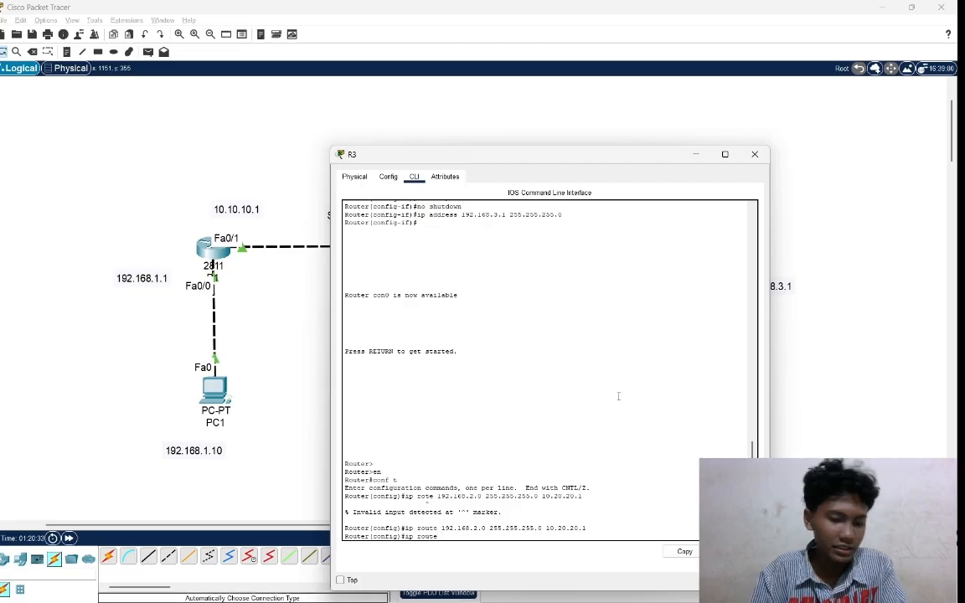
text(10.10)
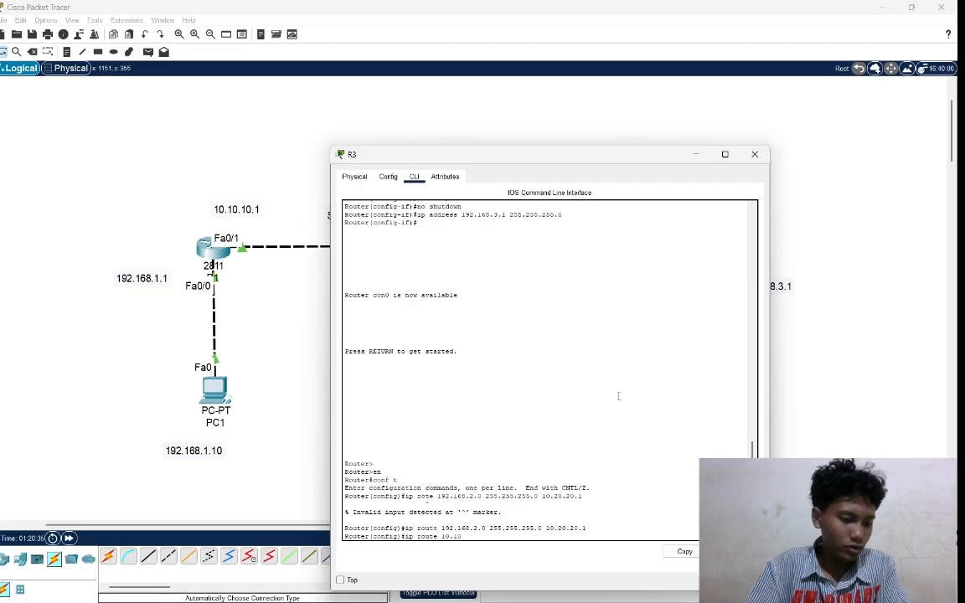
text(.10.0)
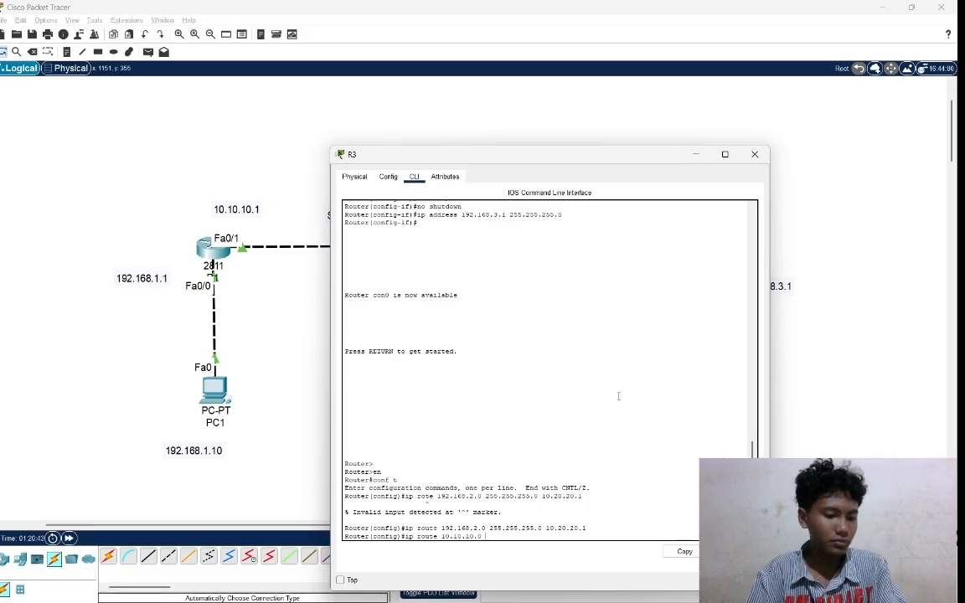
text(55)
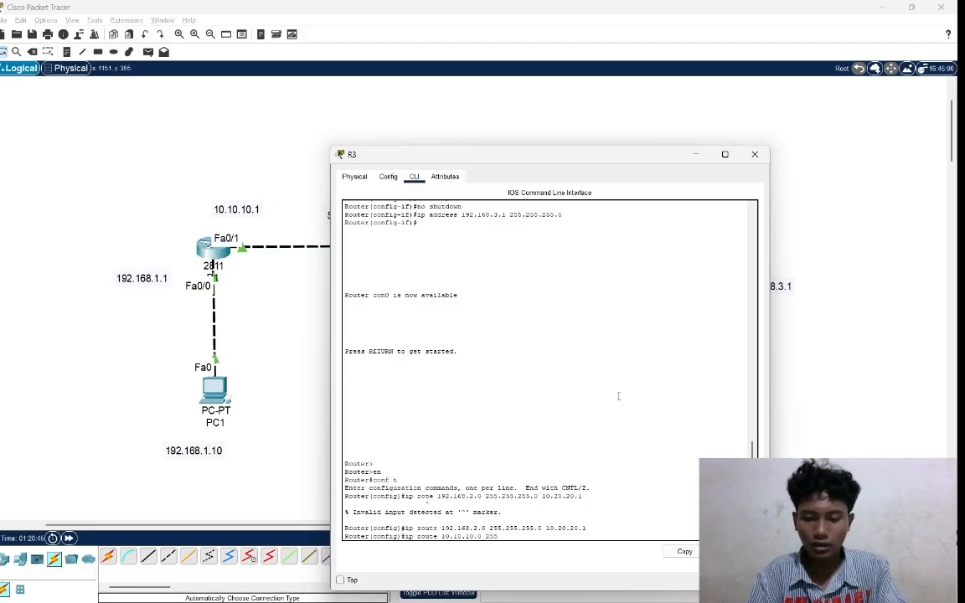
text(.255.255.0)
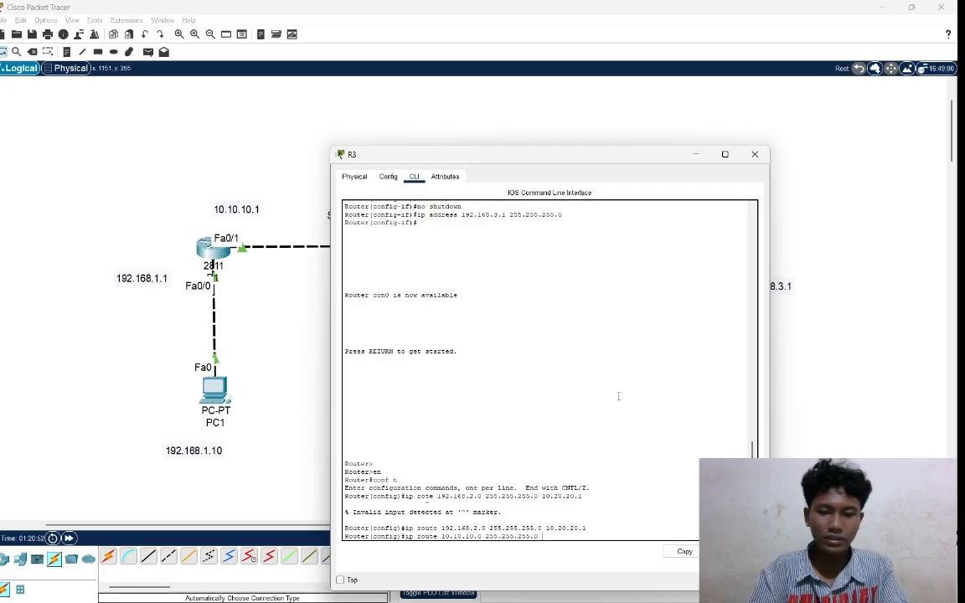
text(10)
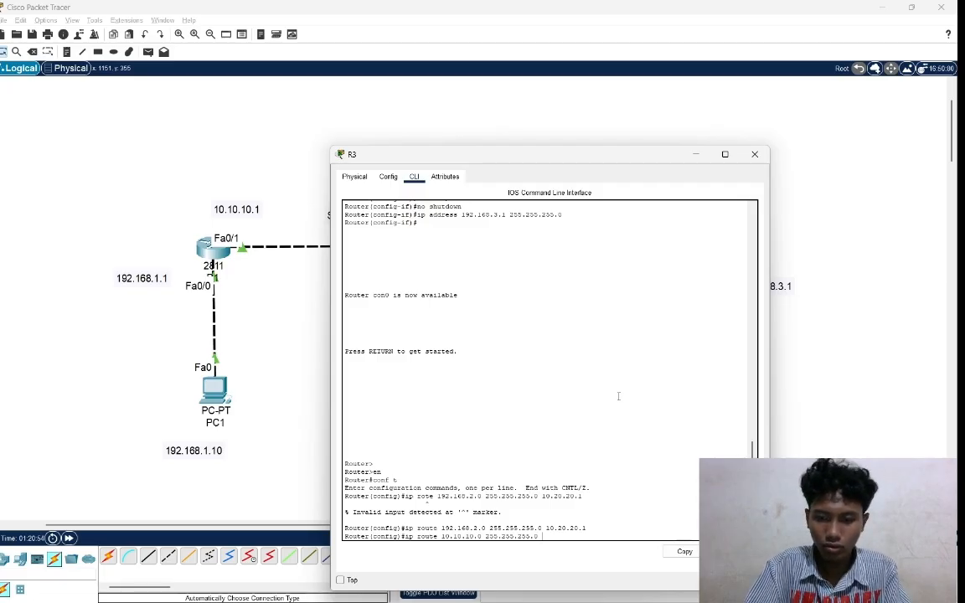
text(.20)
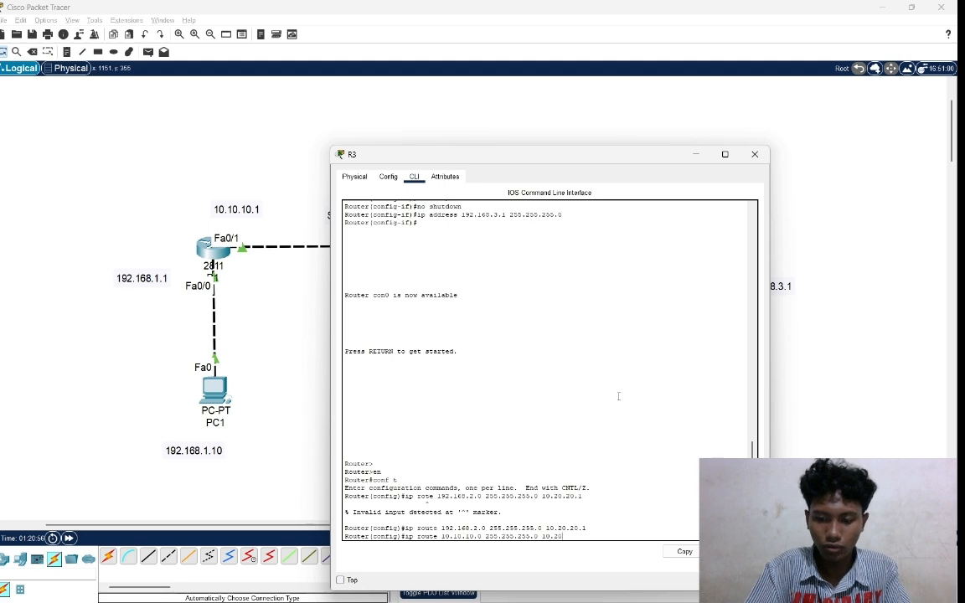
text(.20.20)
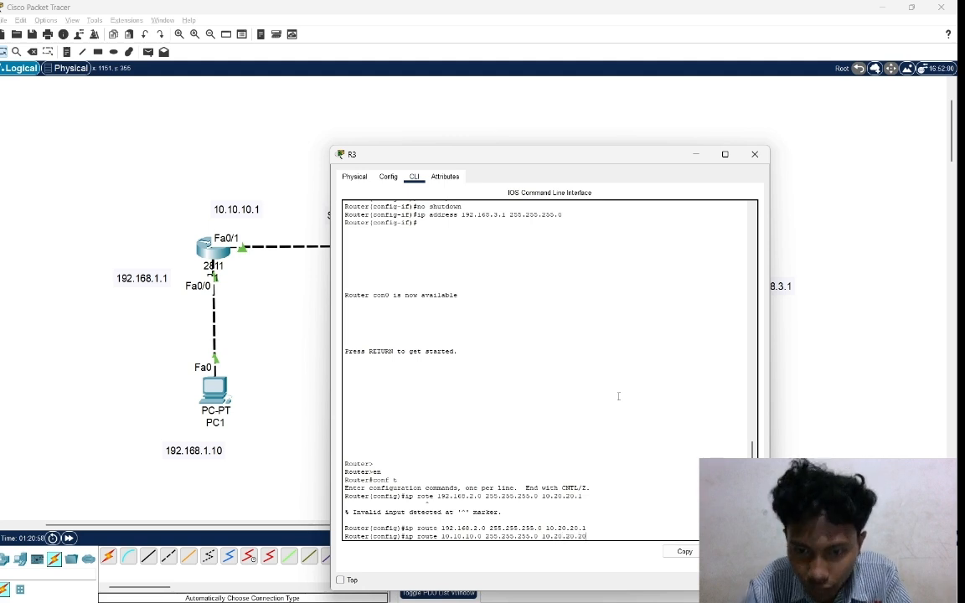
key(BackSpace)
key(BackSpace)
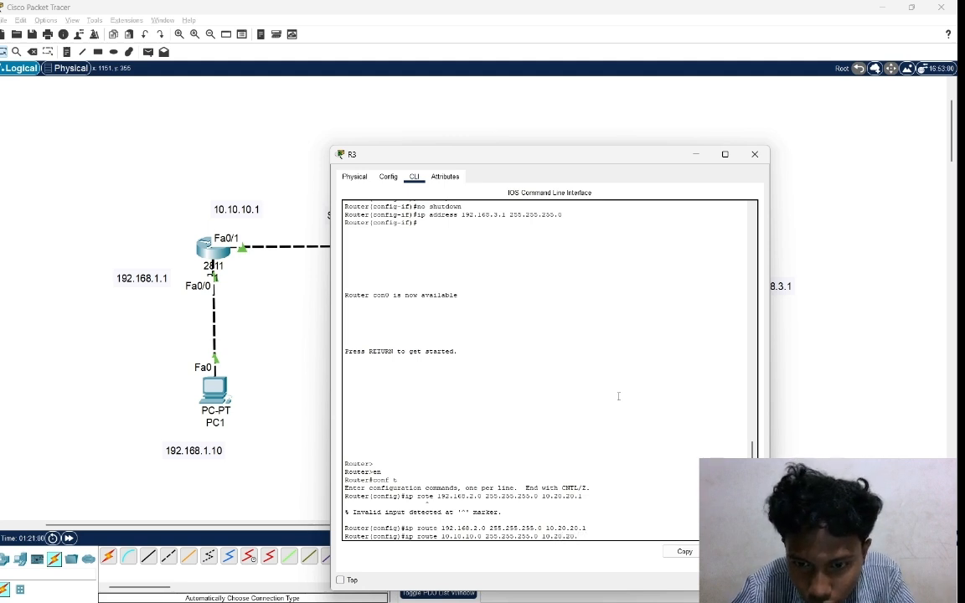
text(1)
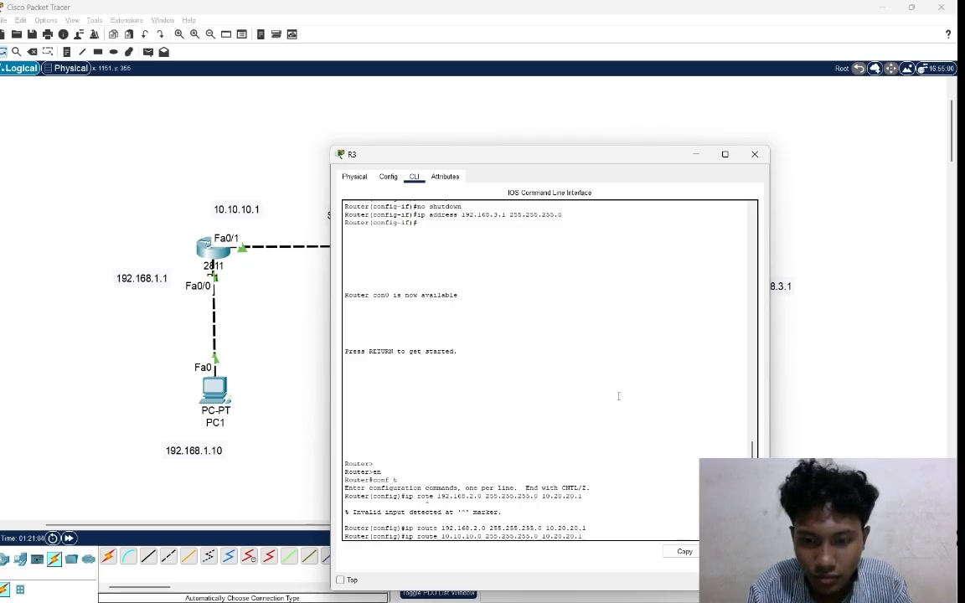
key(Return)
Add a static route on R3 to network 192.168.1.0 with mask 255.255.255.0 via next hop 10.20.20.1.
text(ig)#i)
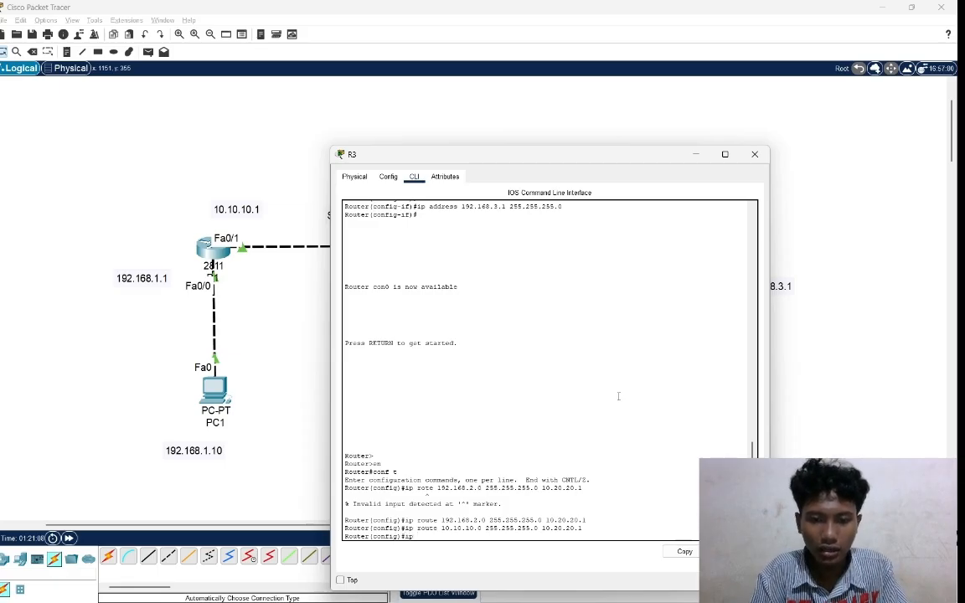
text(p route )
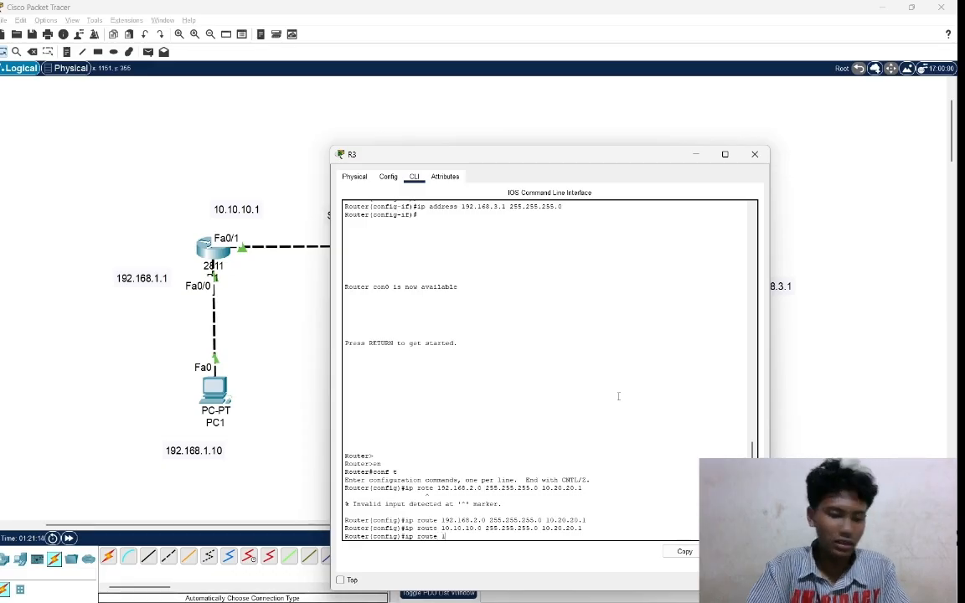
text(192)
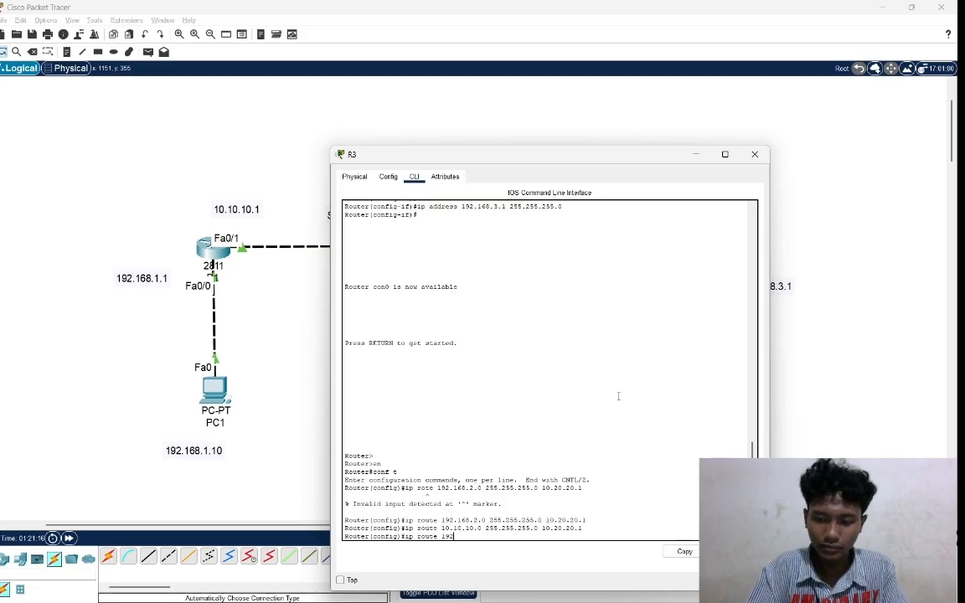
text(.1)
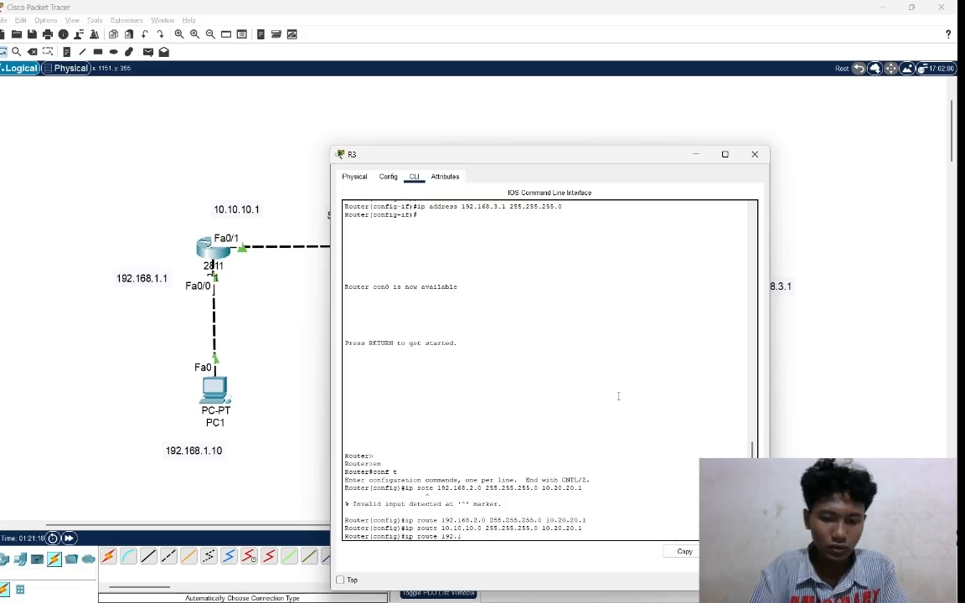
text(68.)
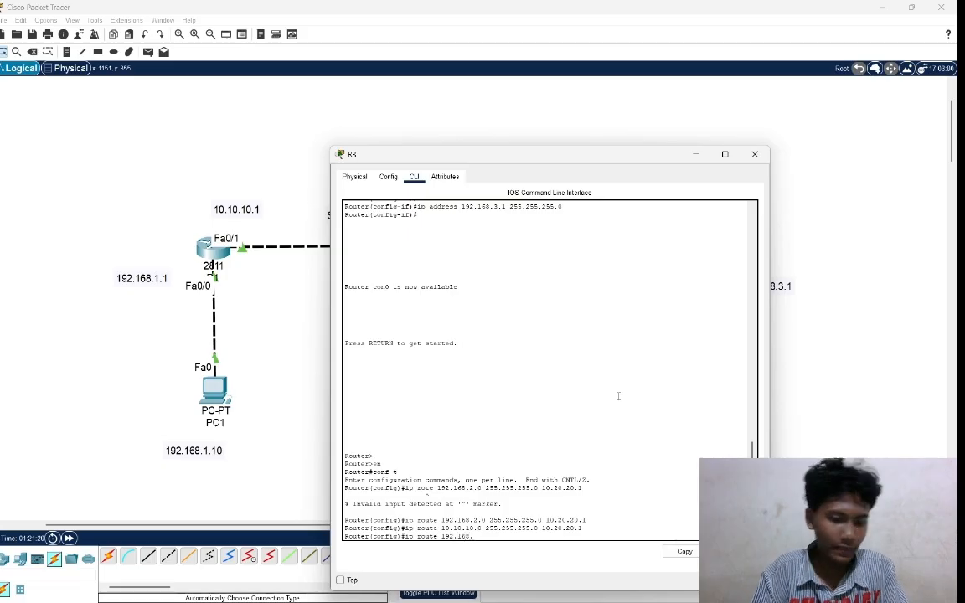
text(1.0)
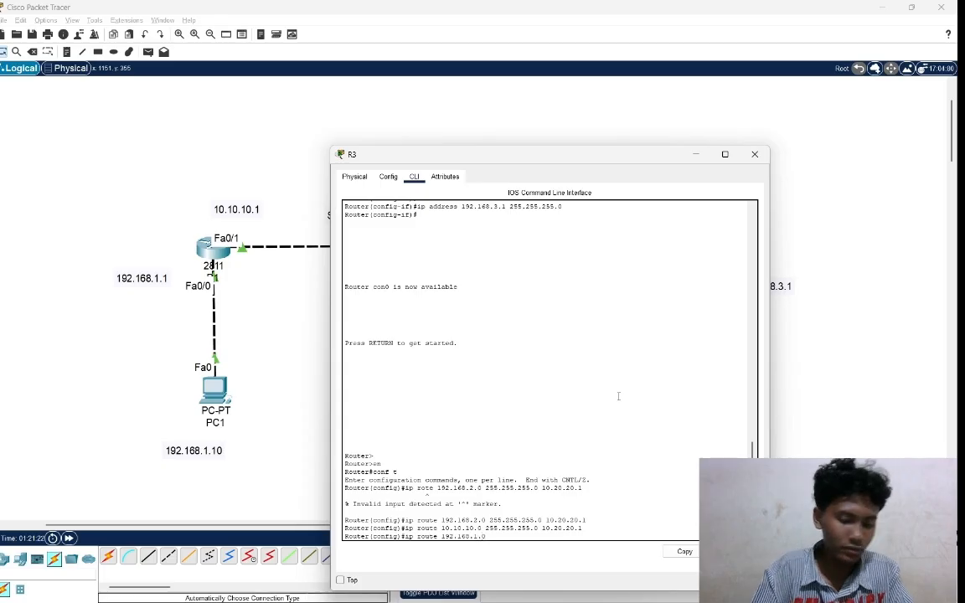
text( 255)
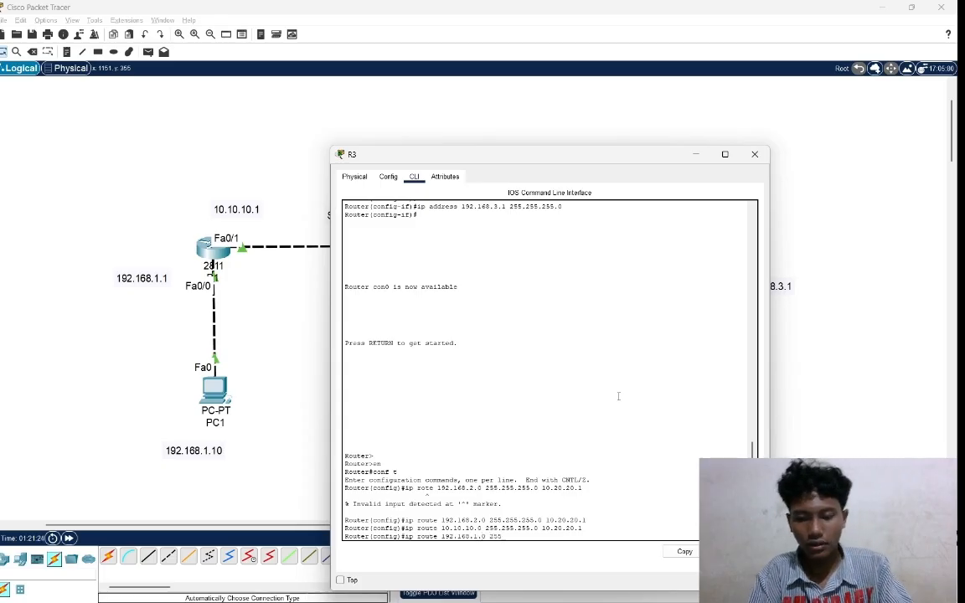
text(.255.2)
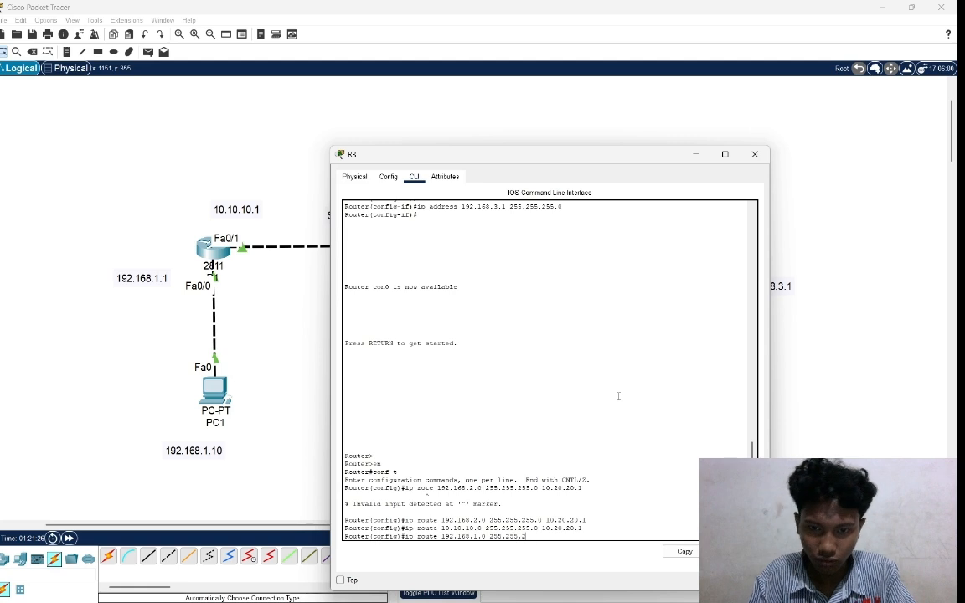
text(55.0)
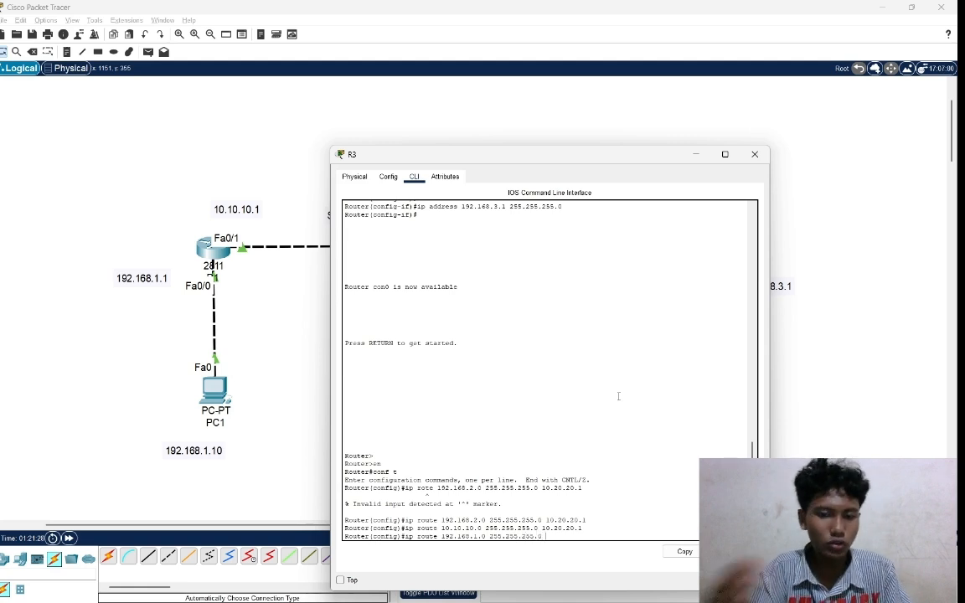
text( 10.20.20)
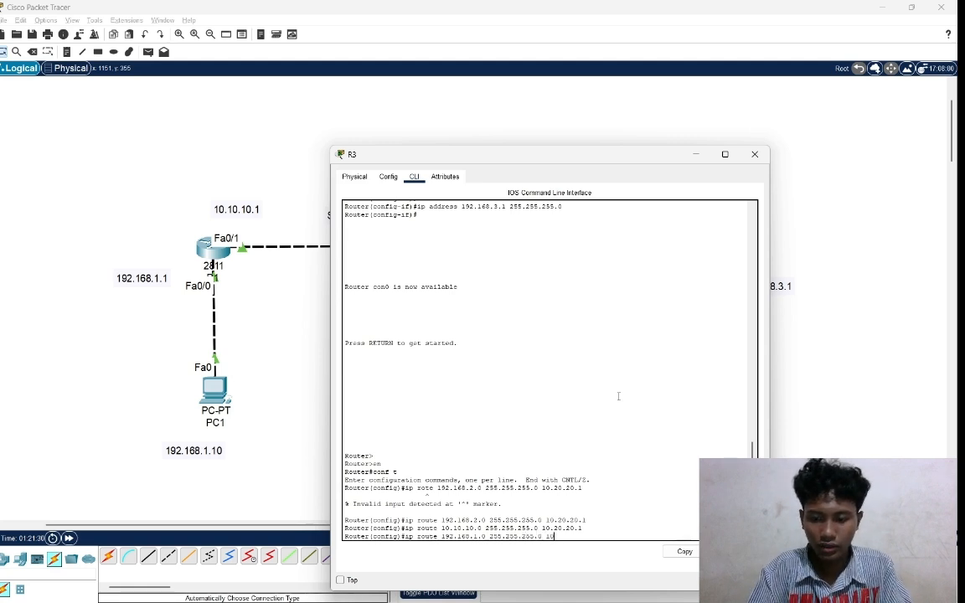
text(.1)
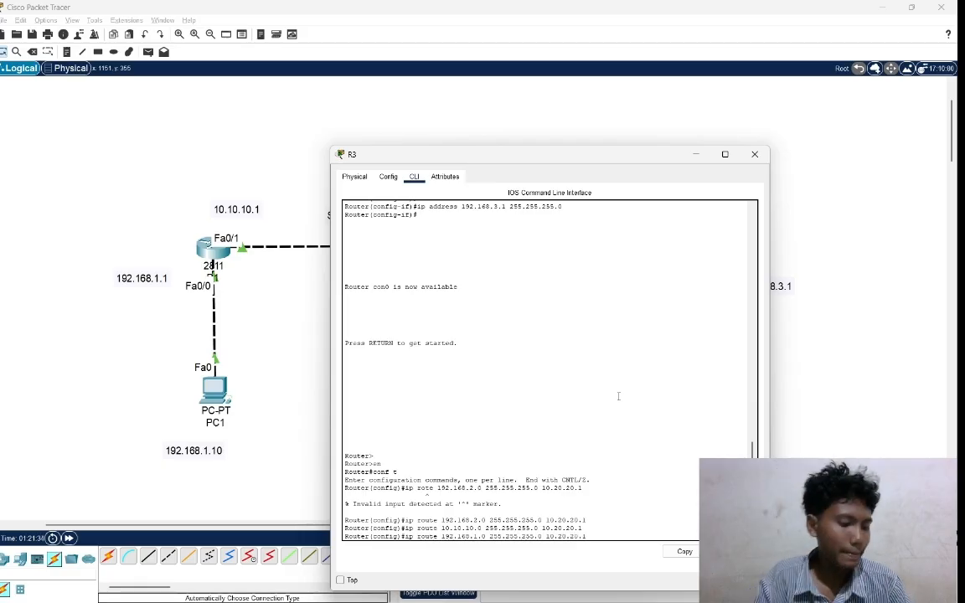
key(Return)
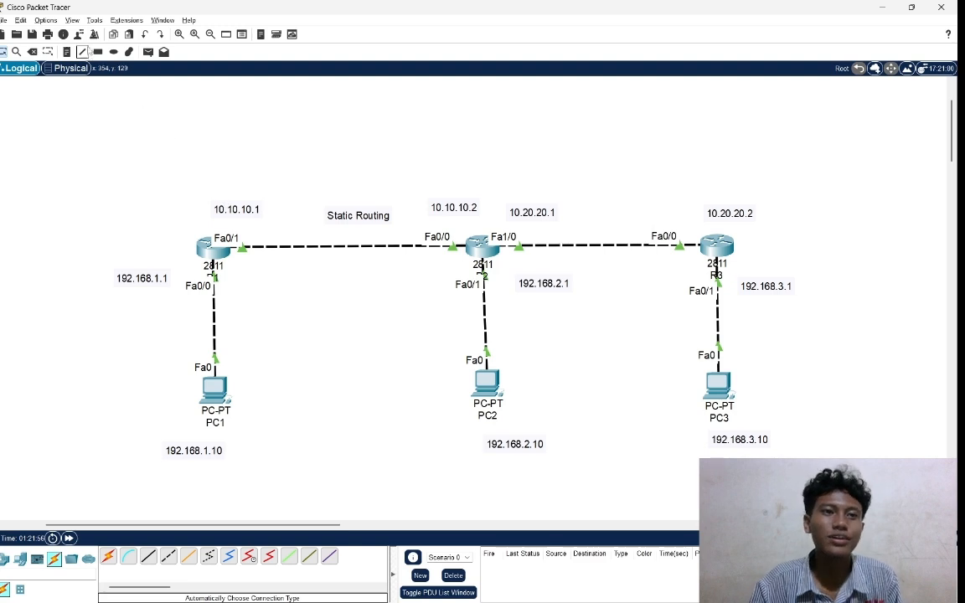
Close PC2's IP configuration and open its command prompt.
click(486, 390)
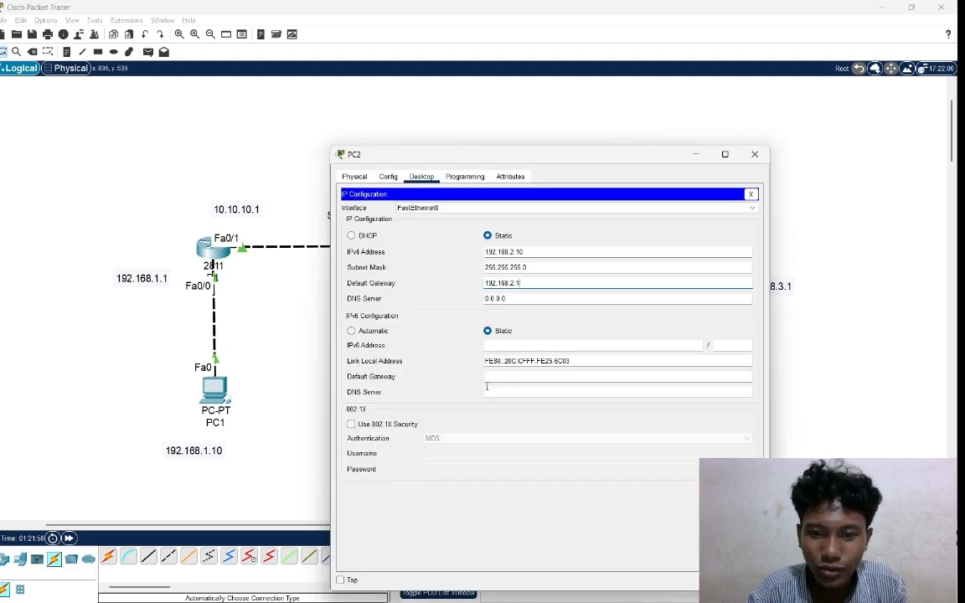
click(465, 176)
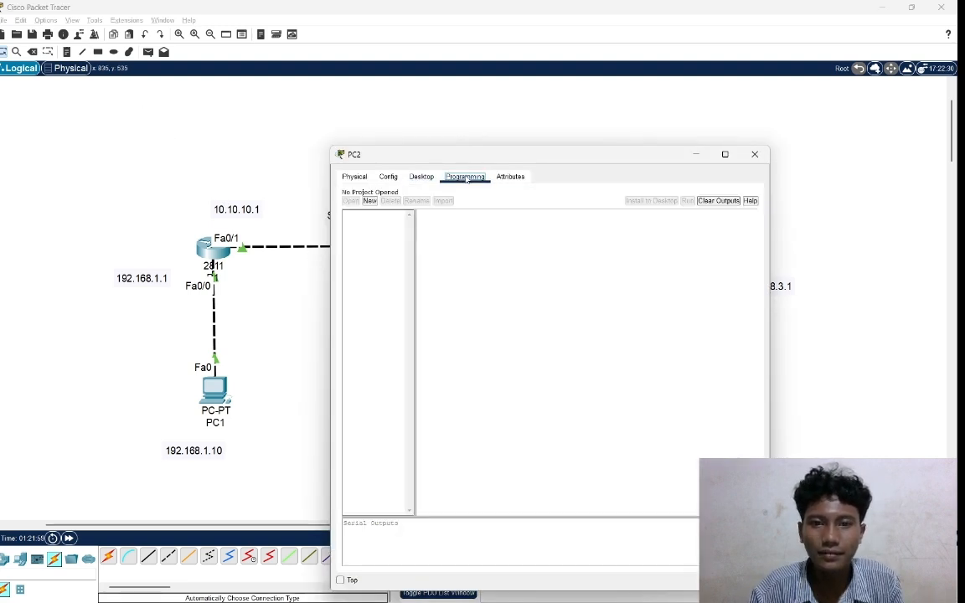
click(421, 177)
click(751, 194)
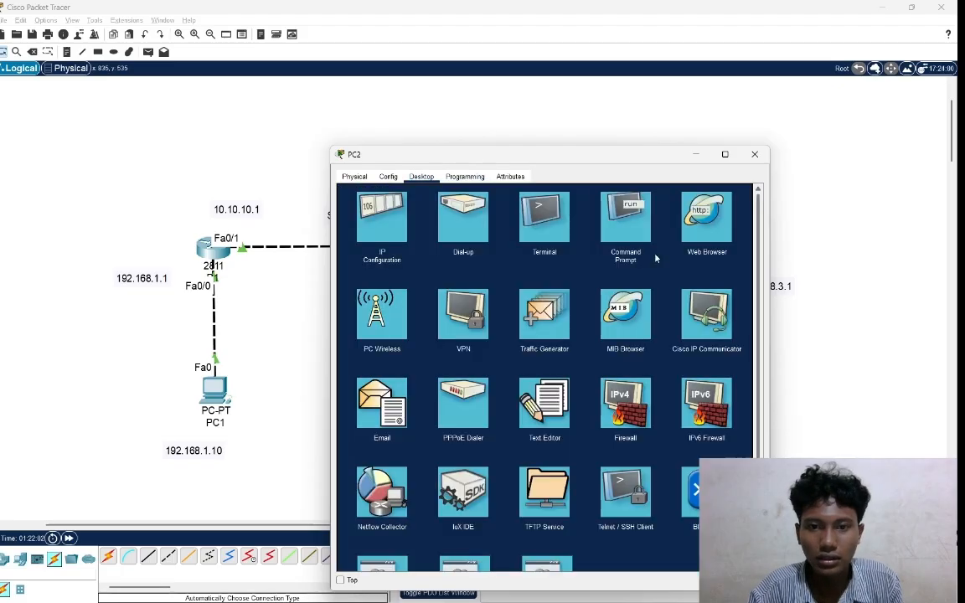
click(630, 219)
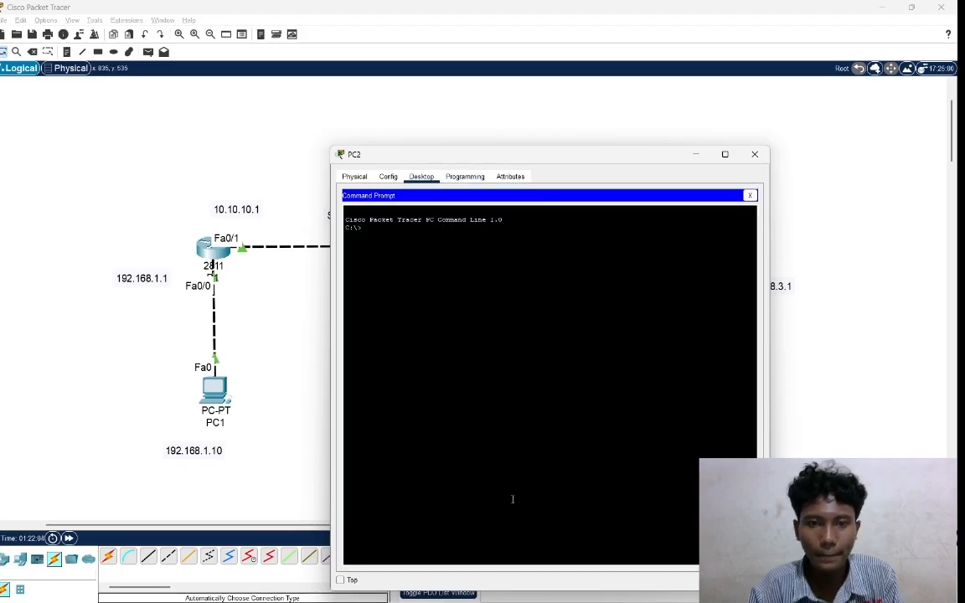
Ping PC3 at 192.168.3.10 from PC2's command prompt.
text(ping )
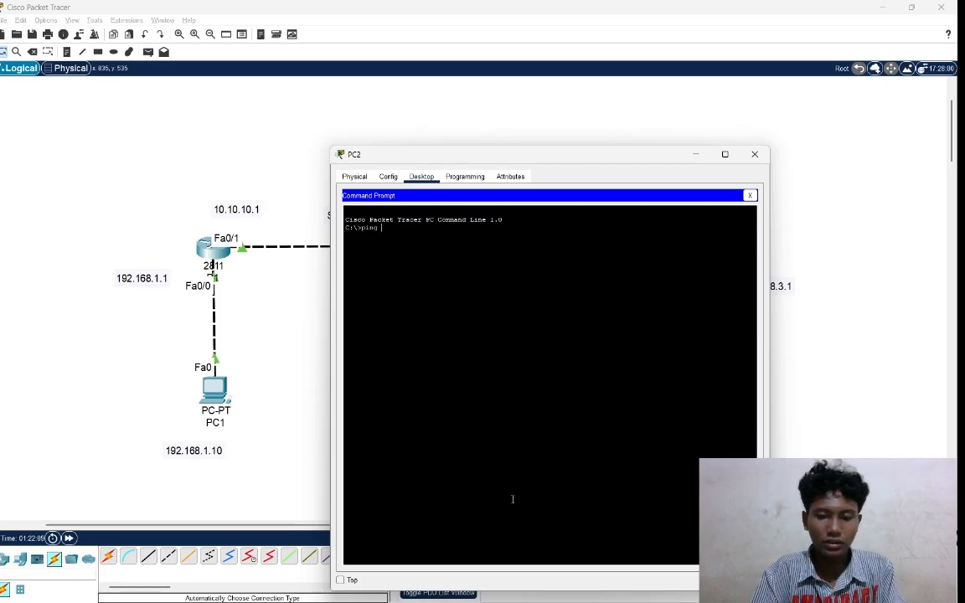
text(192.)
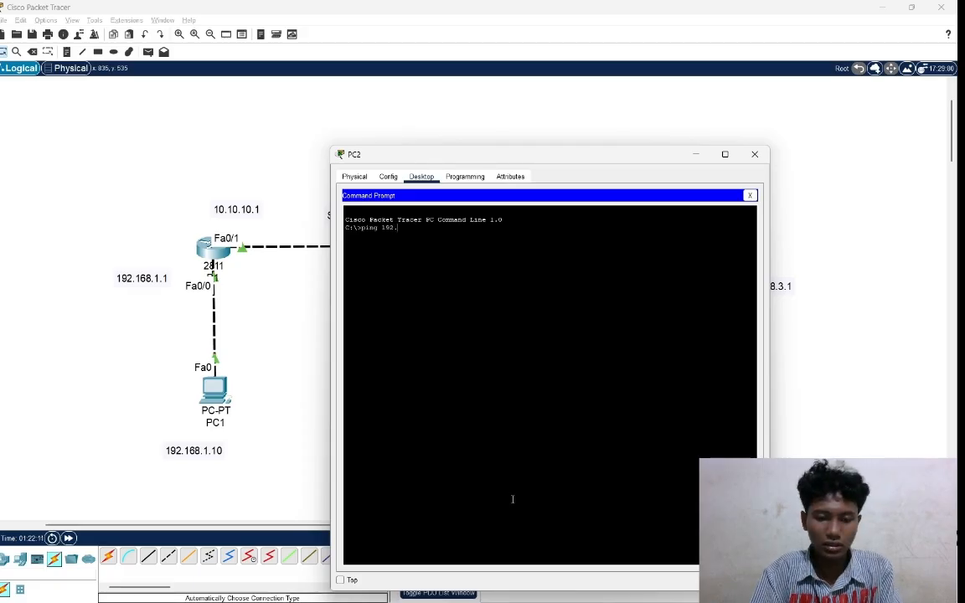
text(168)
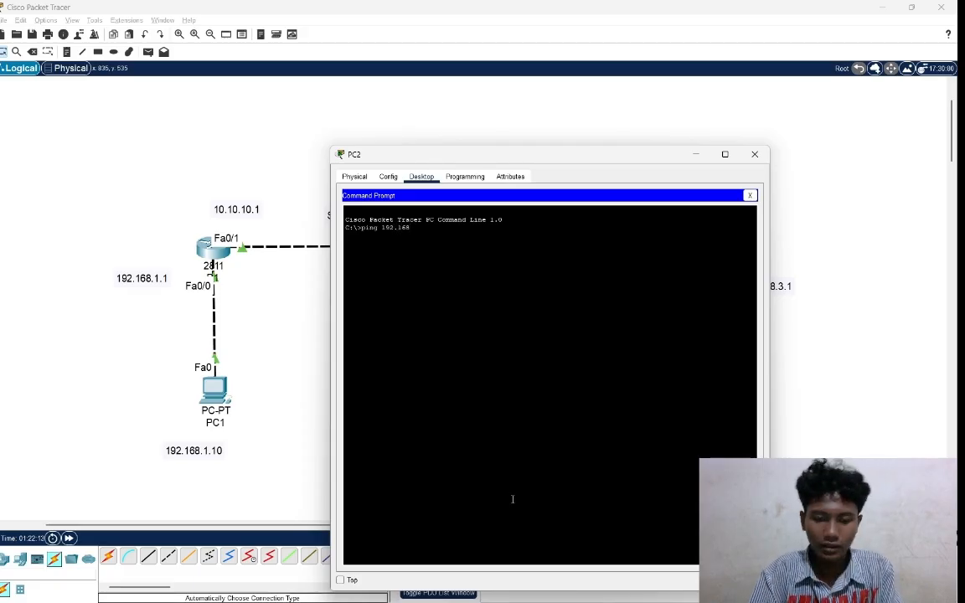
text(.3.)
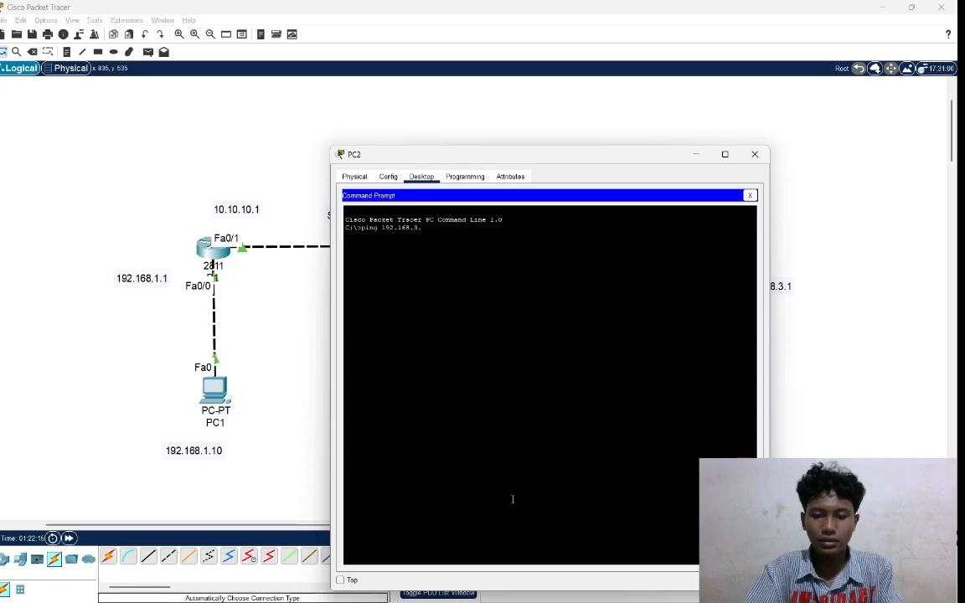
text(10)
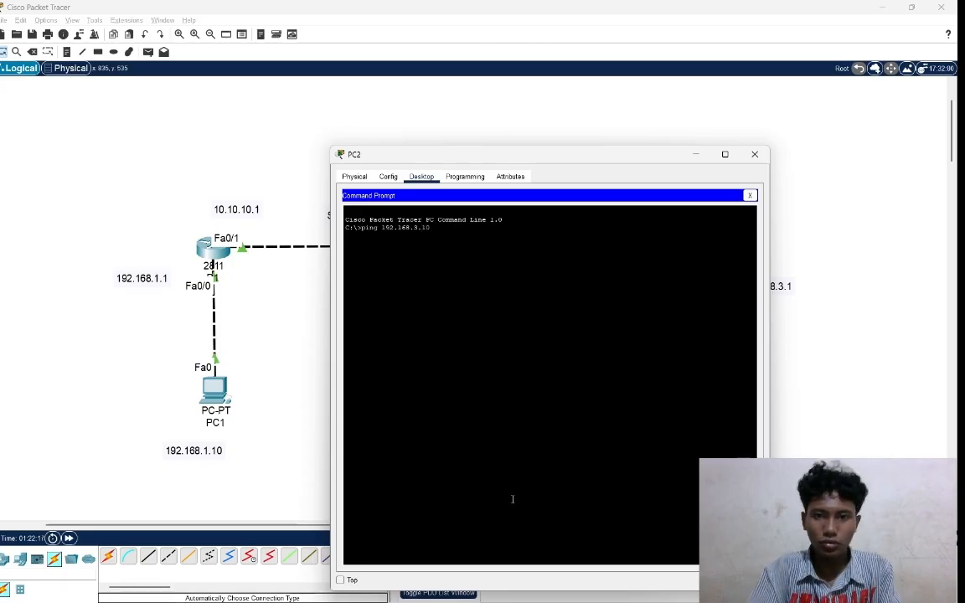
key(Return)
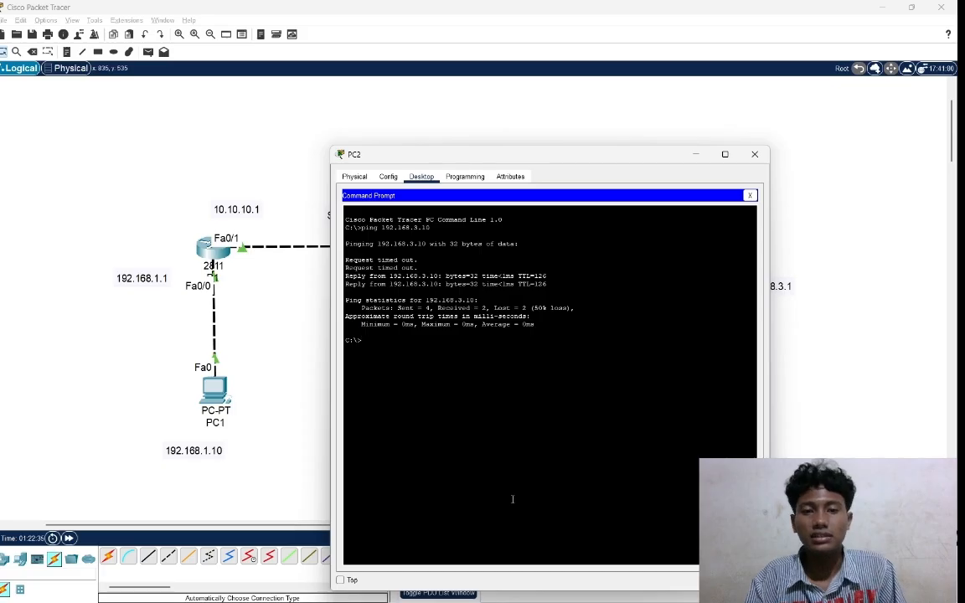
Repeat the ping to PC3 at 192.168.3.10 from PC2's command prompt.
text(pi)
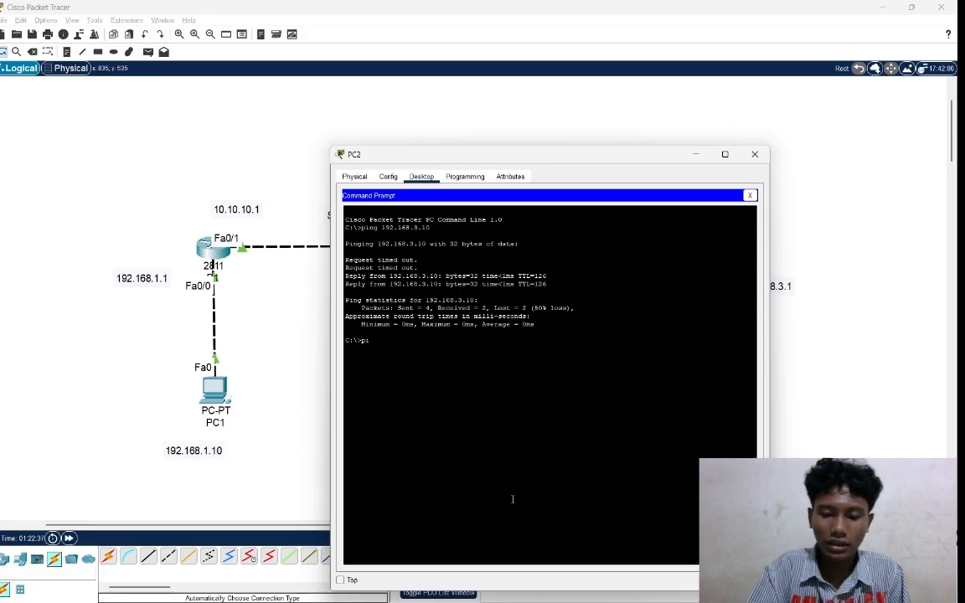
text(ng )
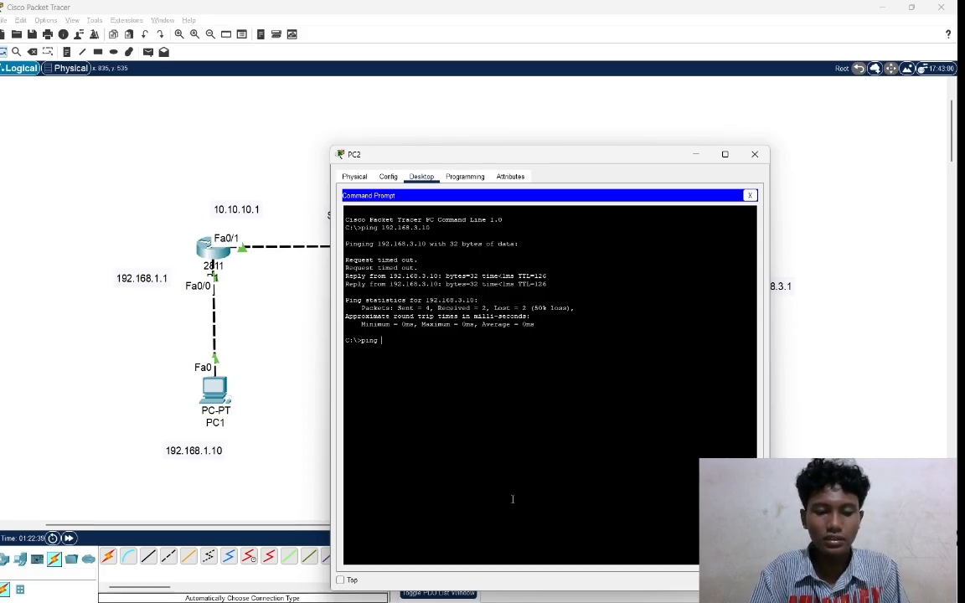
text(192.)
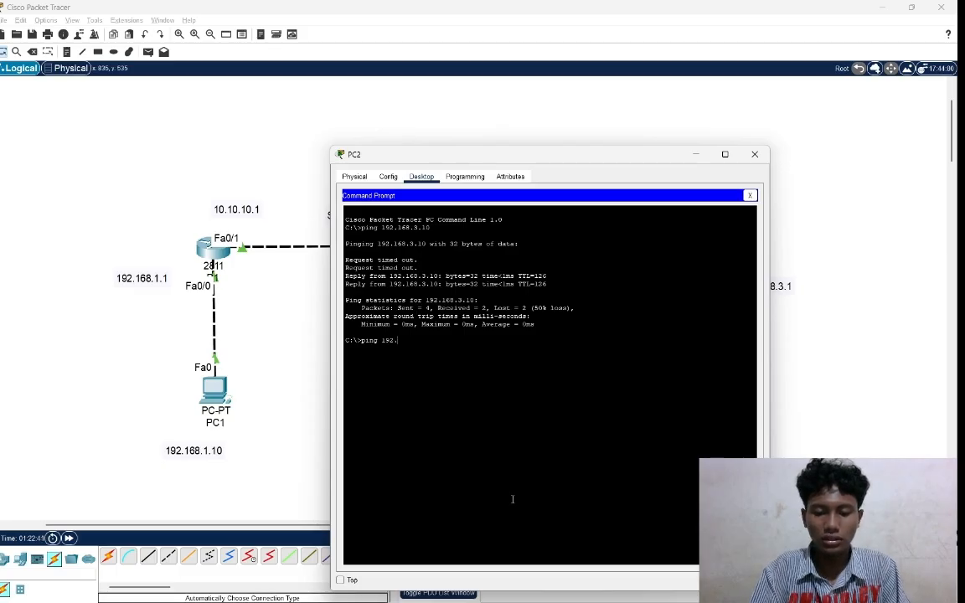
text(1)
text(68)
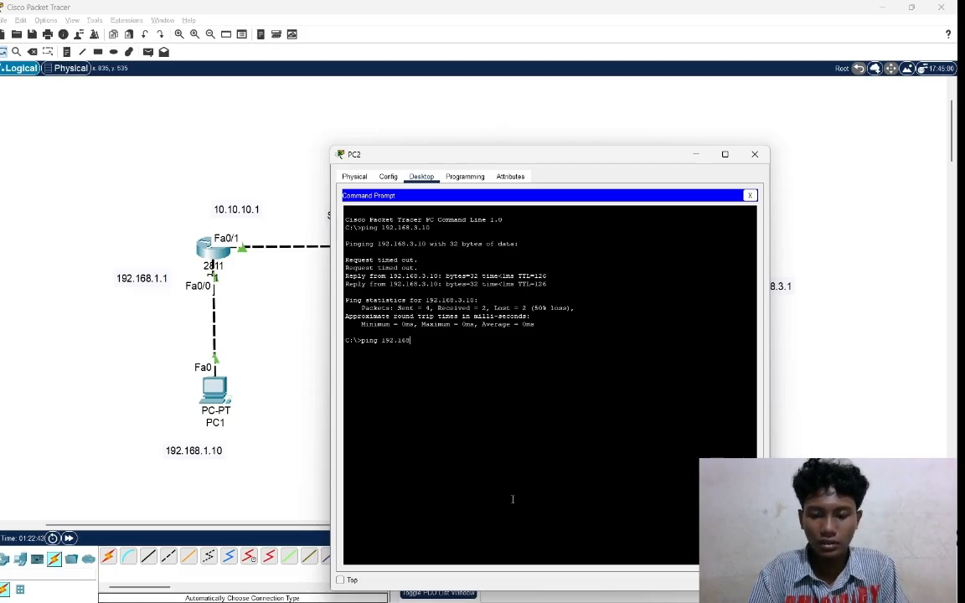
text(.3.10)
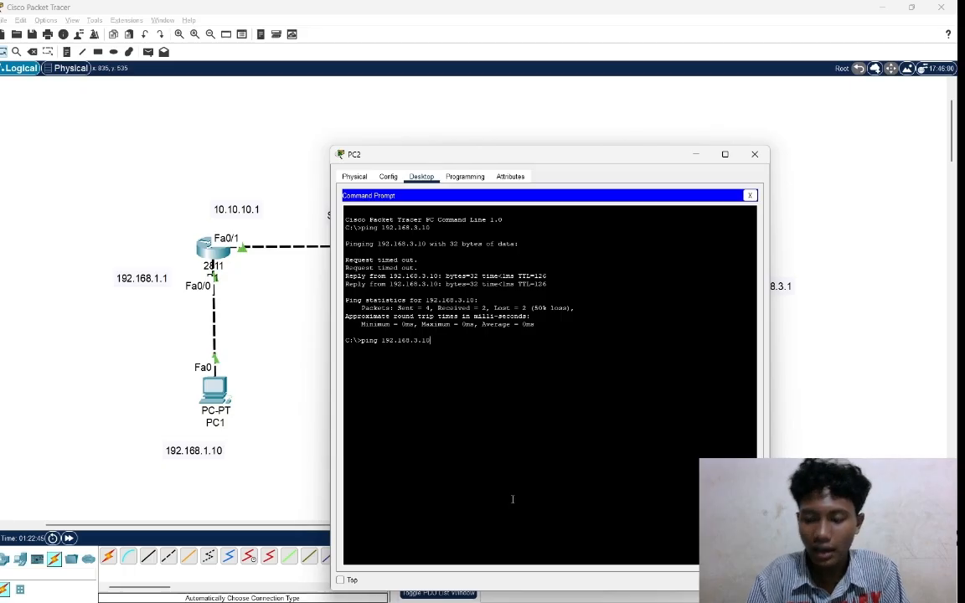
key(Return)
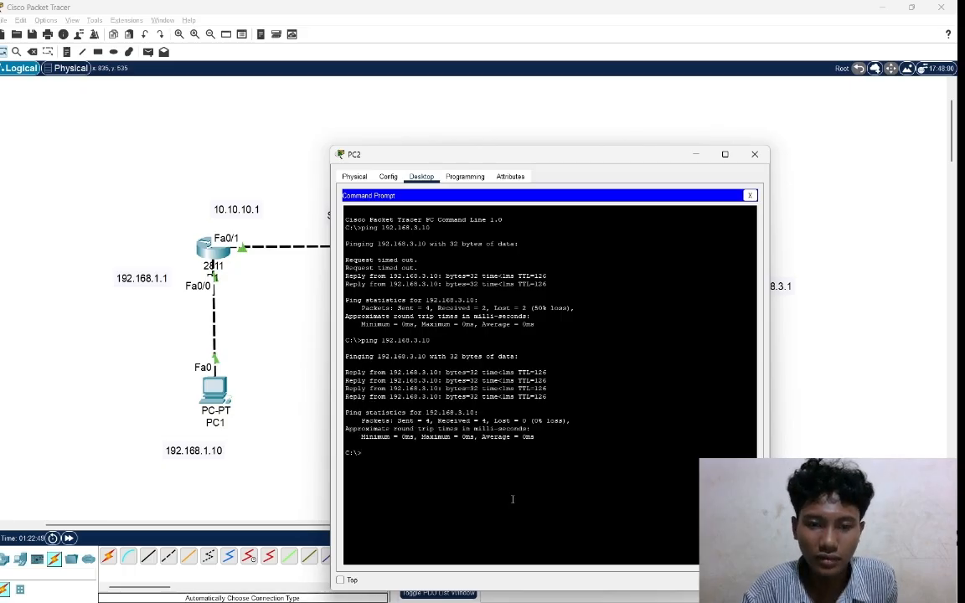
Ping PC3 at 192.168.3.10 from PC1's command prompt, and return to the topology.
click(216, 394)
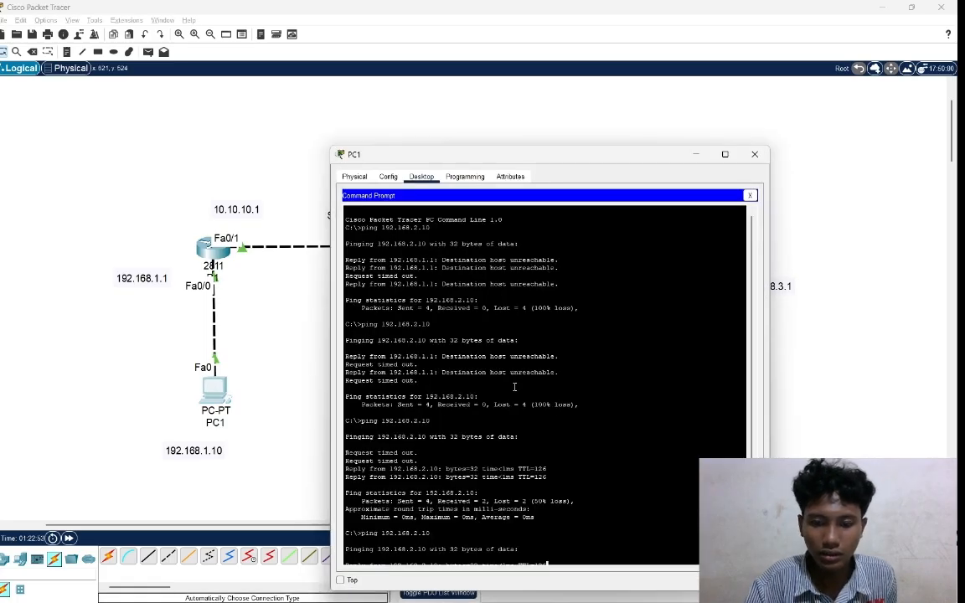
click(378, 559)
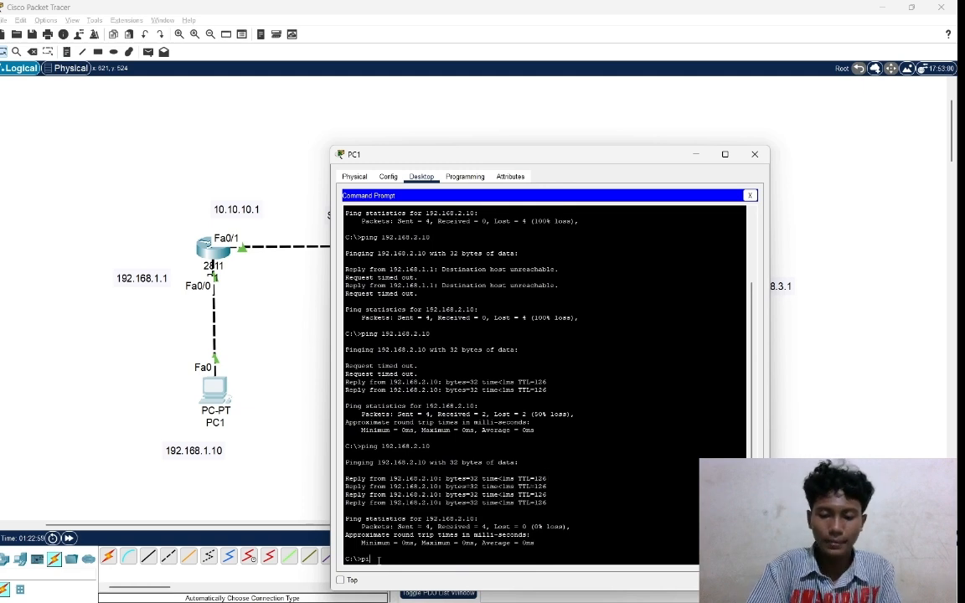
text(ping 1)
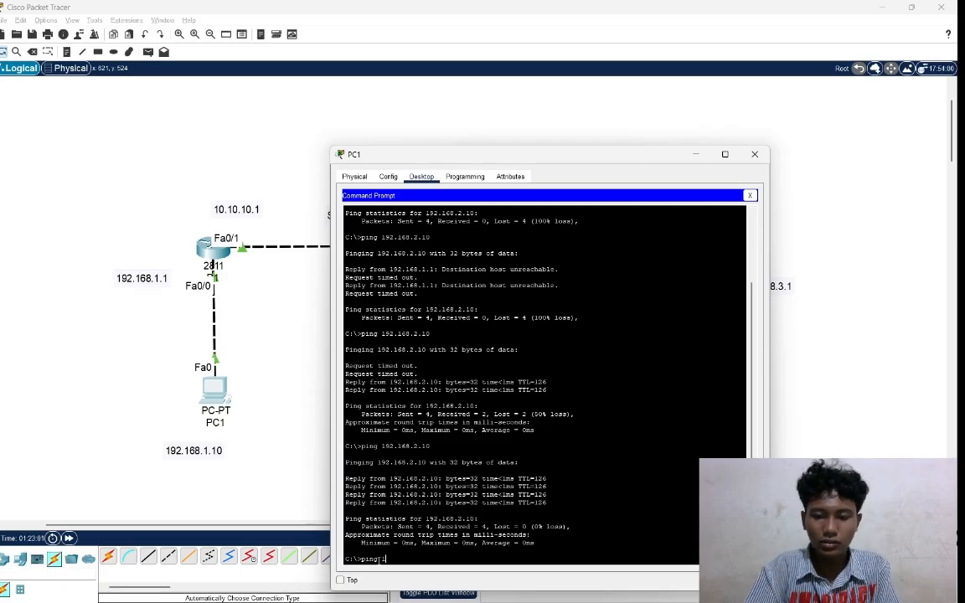
text(92.16)
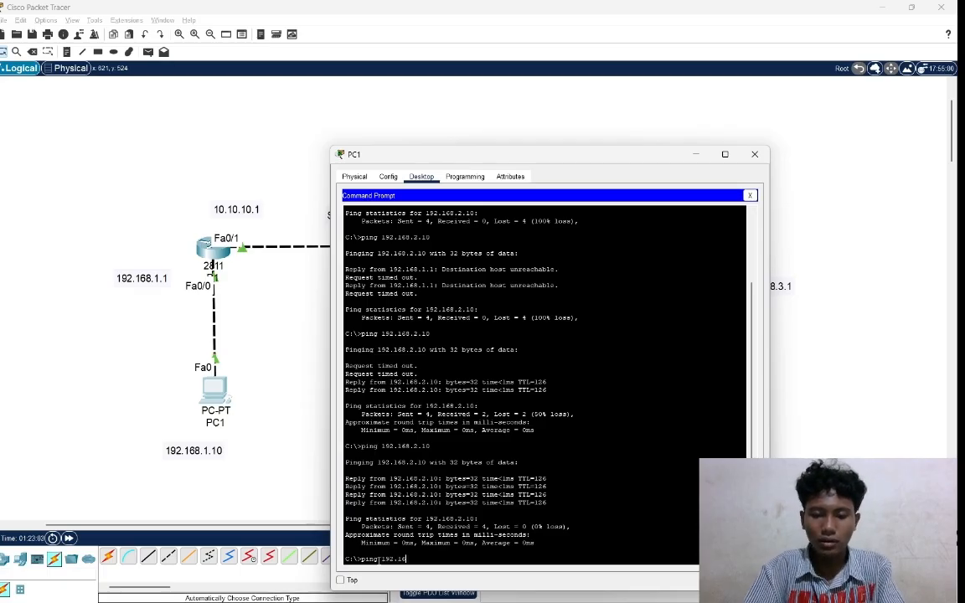
text(8.3.)
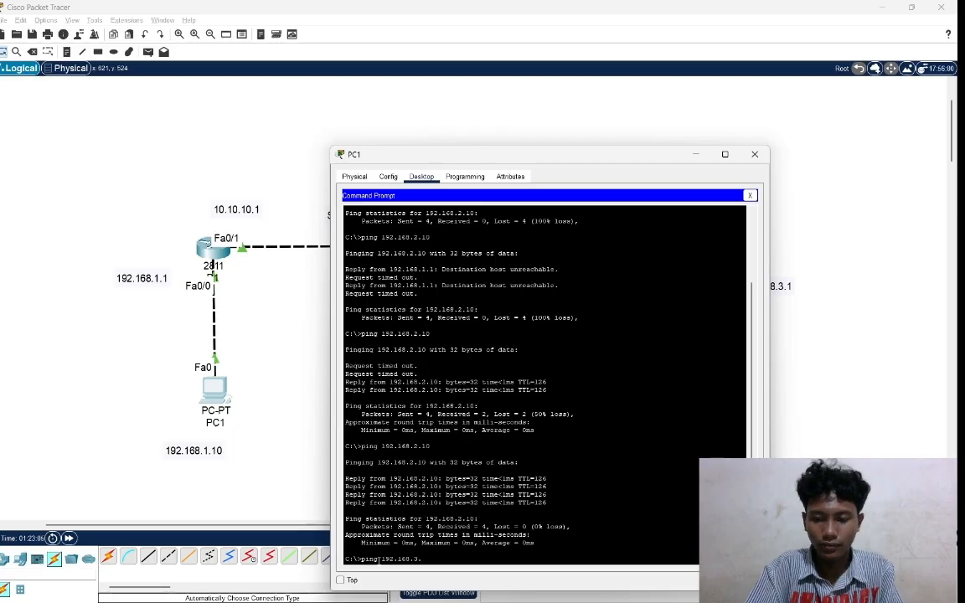
text(10)
key(Return)
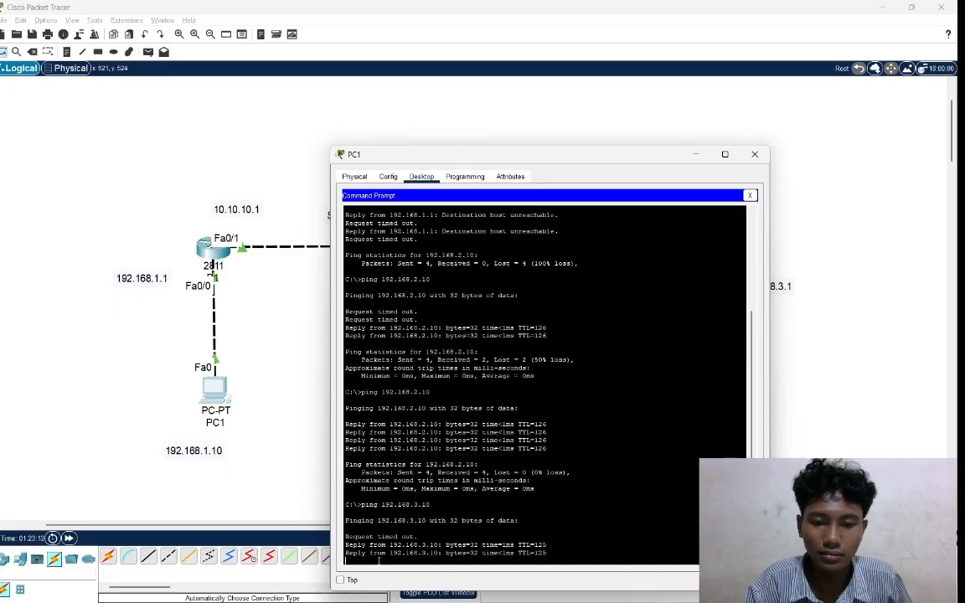
click(301, 323)
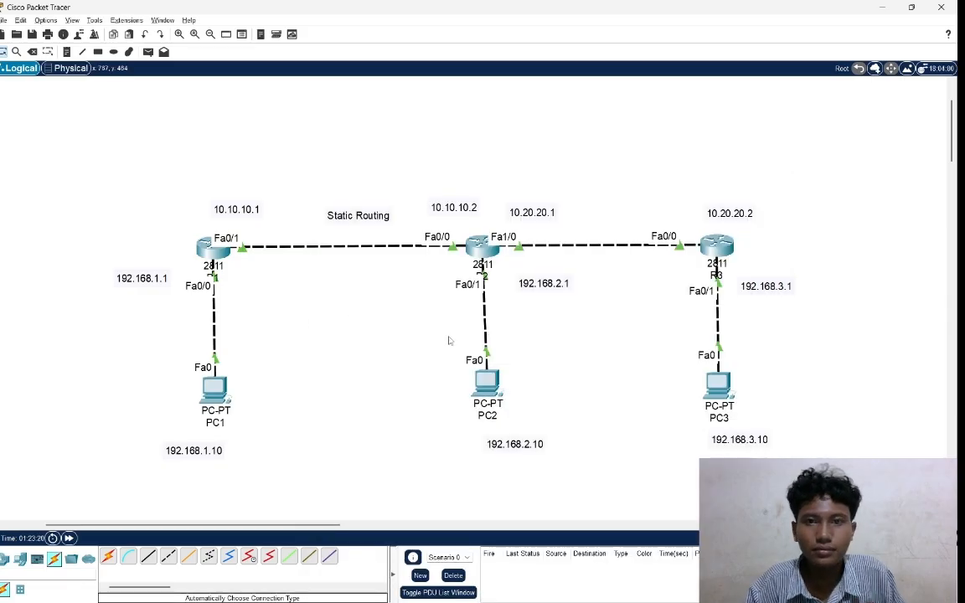
Shift PC2 and its 192.168.2.10 label slightly so they line up beneath R2.
drag(481, 382, 480, 382)
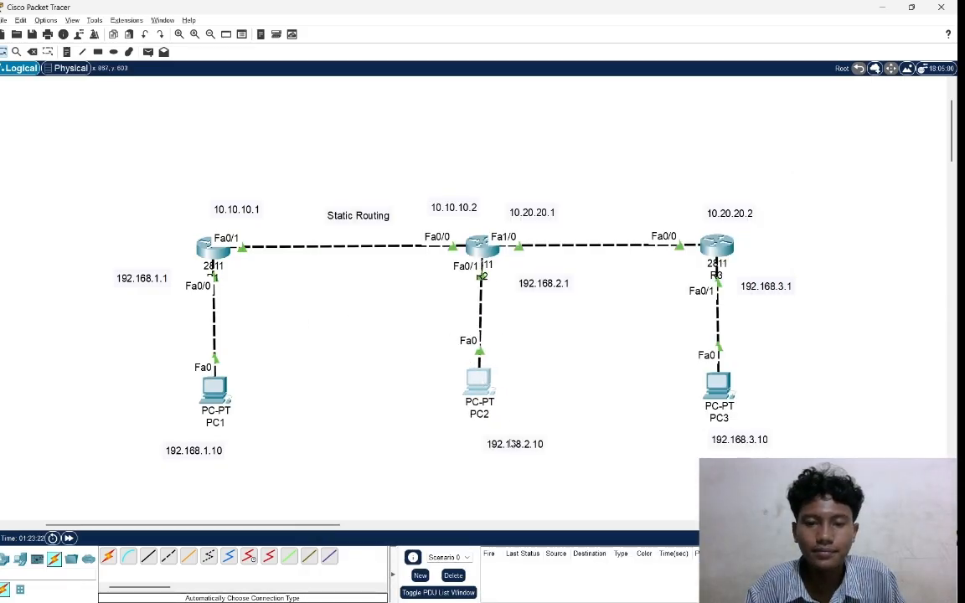
drag(514, 444, 505, 443)
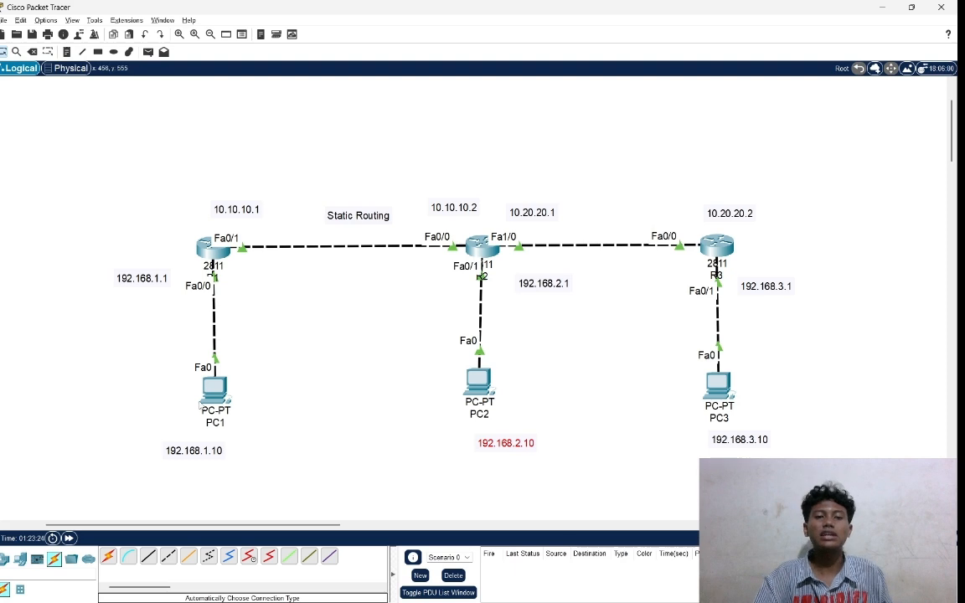
drag(182, 396, 294, 425)
drag(453, 368, 559, 395)
drag(690, 381, 854, 428)
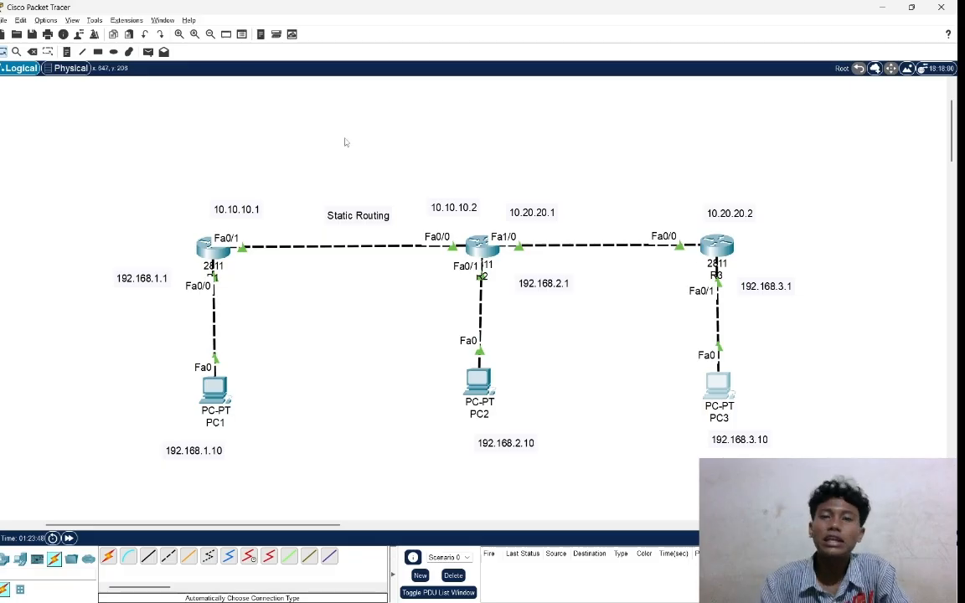
drag(145, 372, 299, 433)
drag(659, 372, 883, 431)
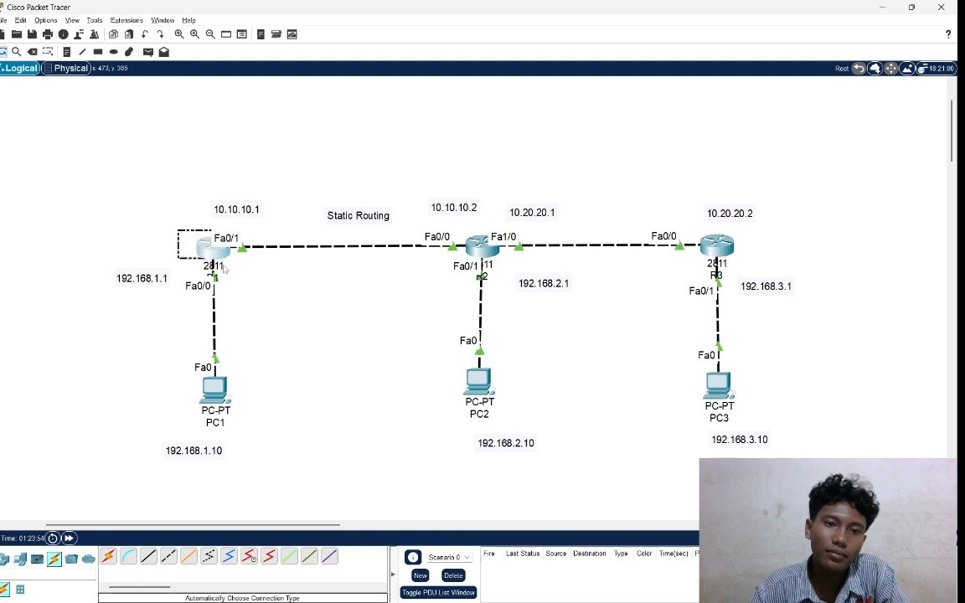
drag(178, 230, 252, 290)
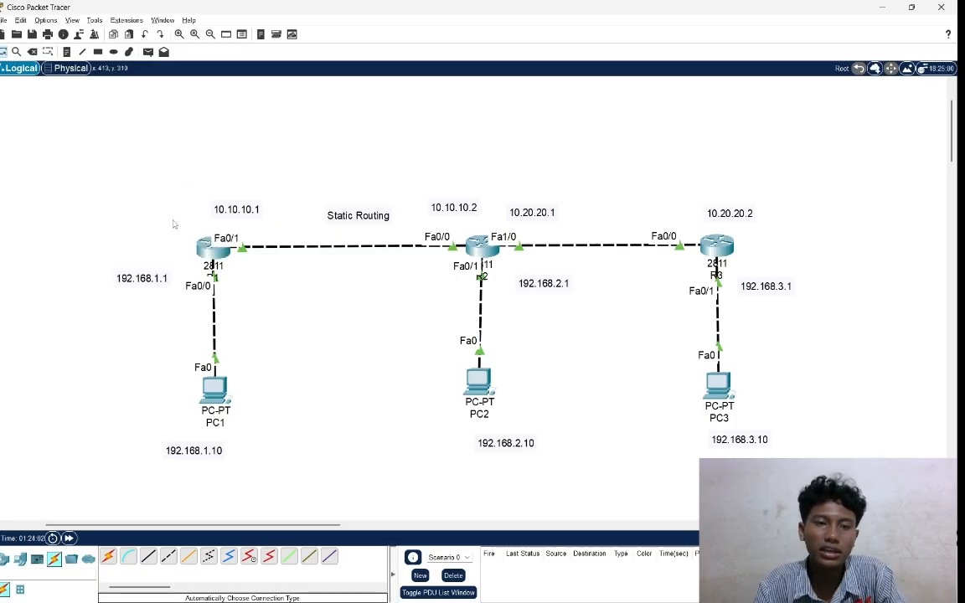
drag(151, 195, 286, 307)
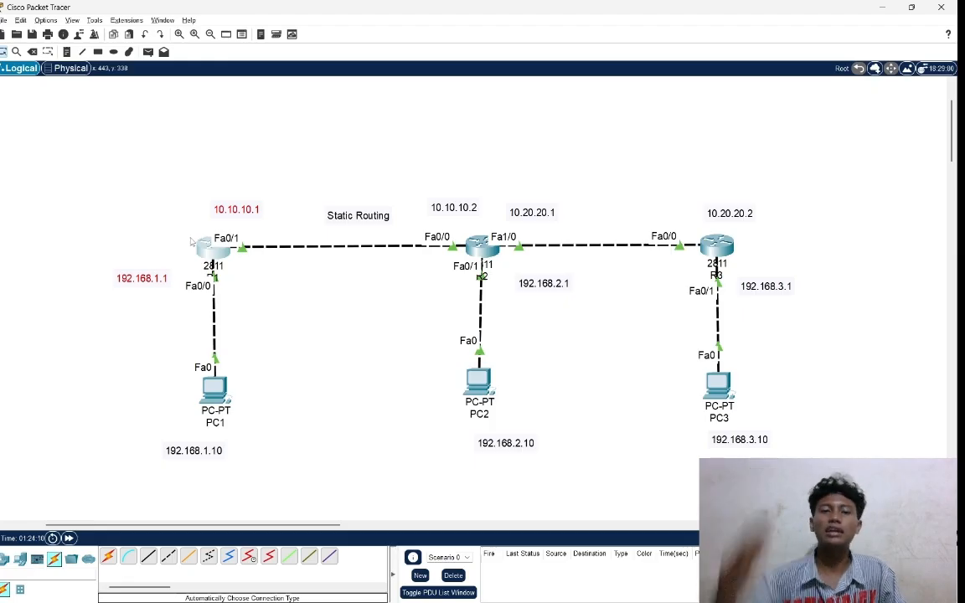
click(768, 356)
drag(657, 350, 837, 431)
drag(672, 216, 796, 352)
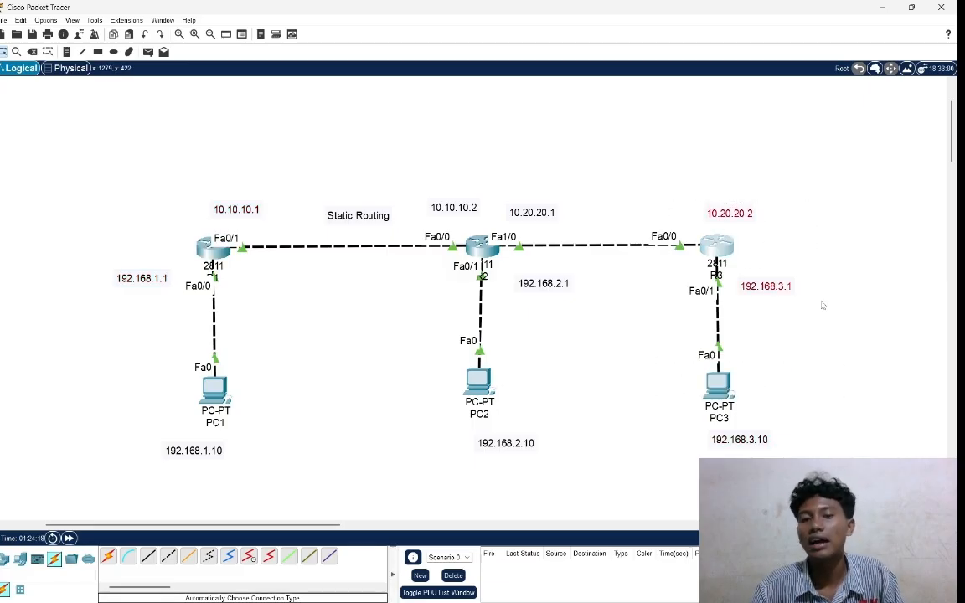
drag(186, 233, 252, 261)
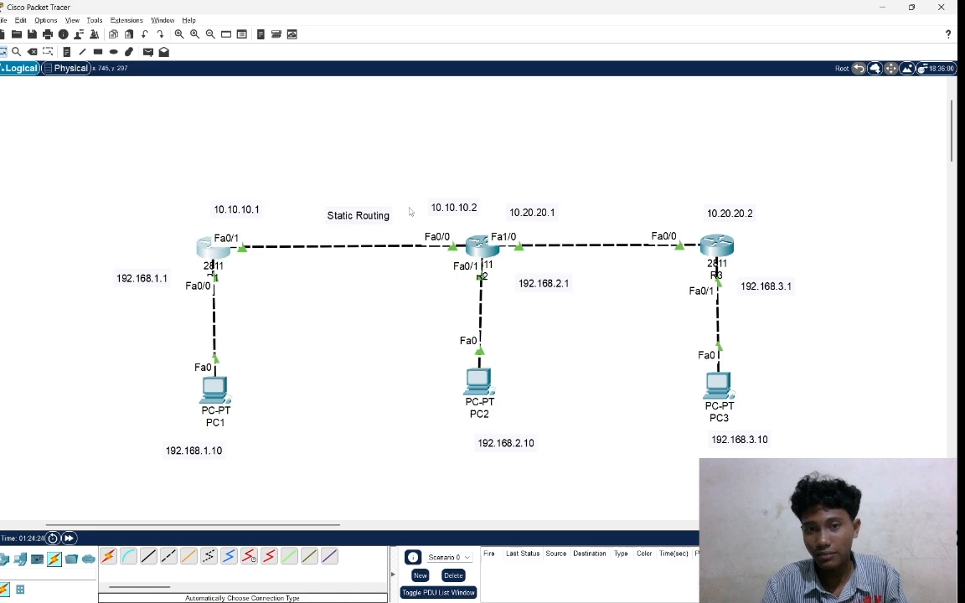
drag(398, 186, 561, 311)
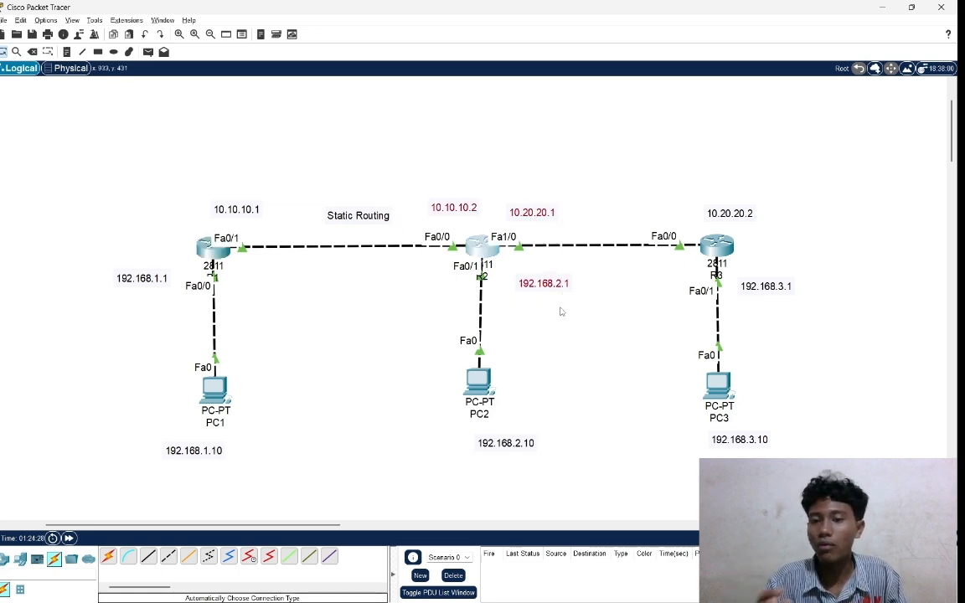
drag(689, 386, 764, 418)
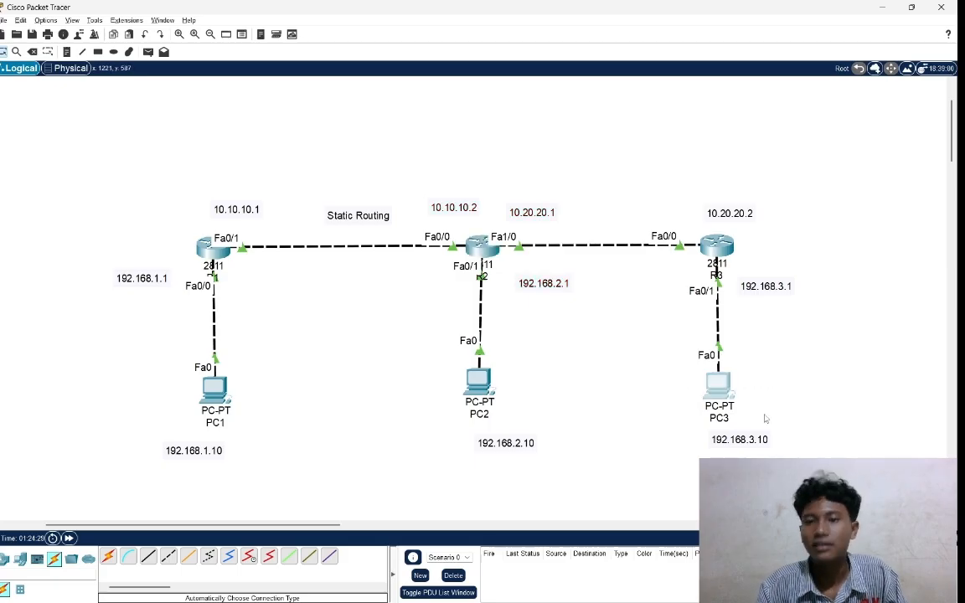
drag(666, 203, 785, 300)
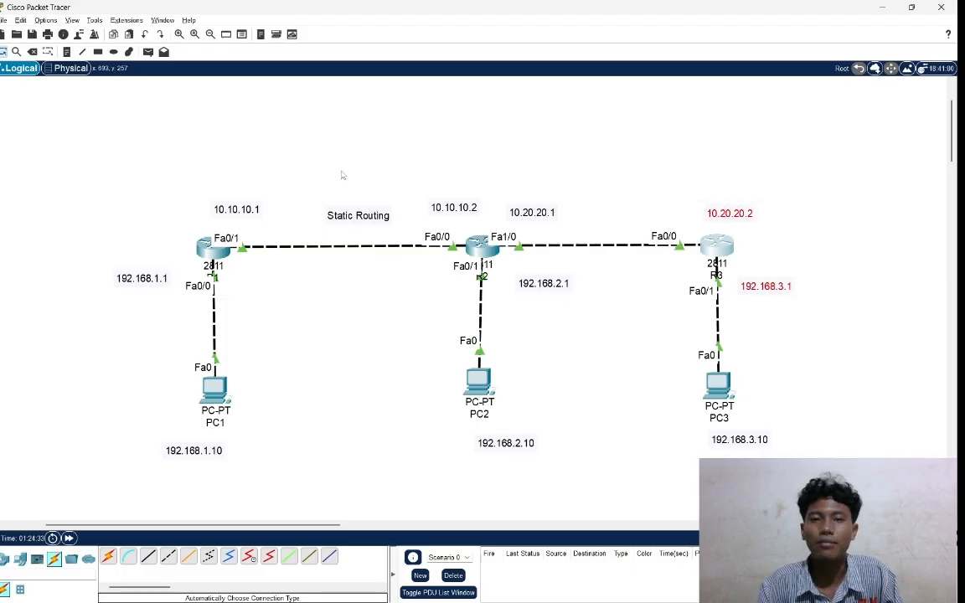
drag(669, 190, 819, 365)
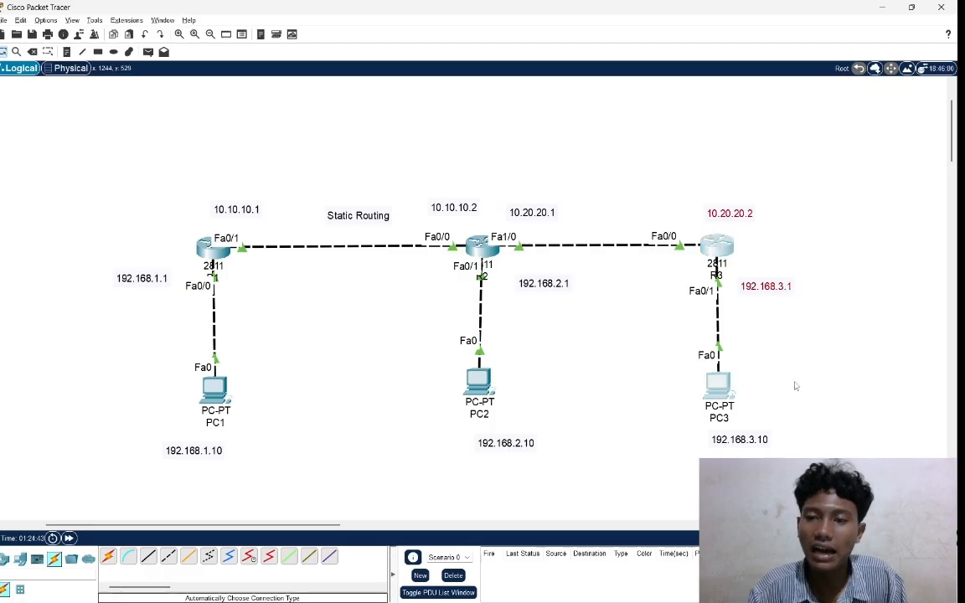
drag(149, 358, 304, 462)
drag(647, 343, 872, 452)
drag(647, 355, 906, 481)
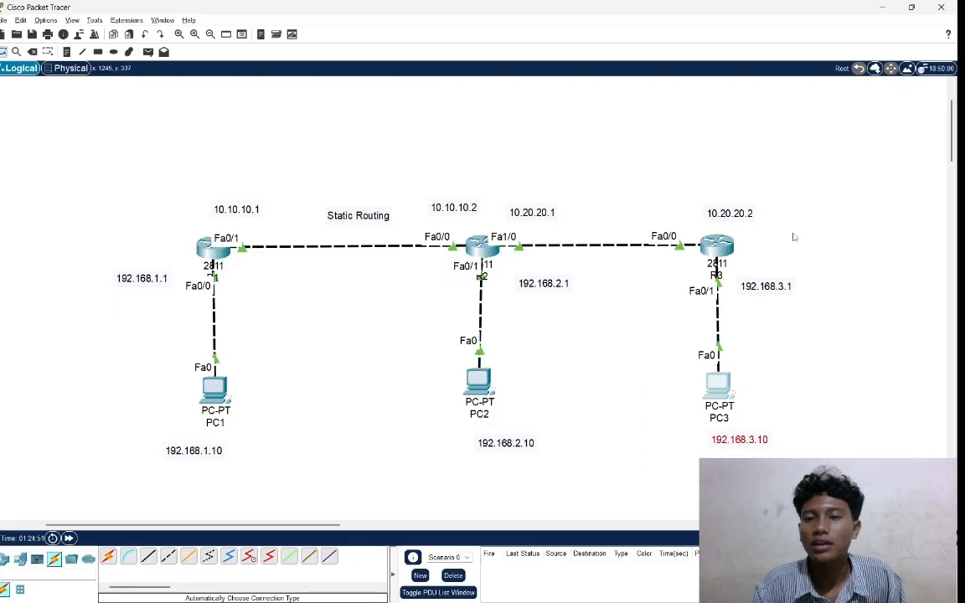
drag(605, 178, 823, 310)
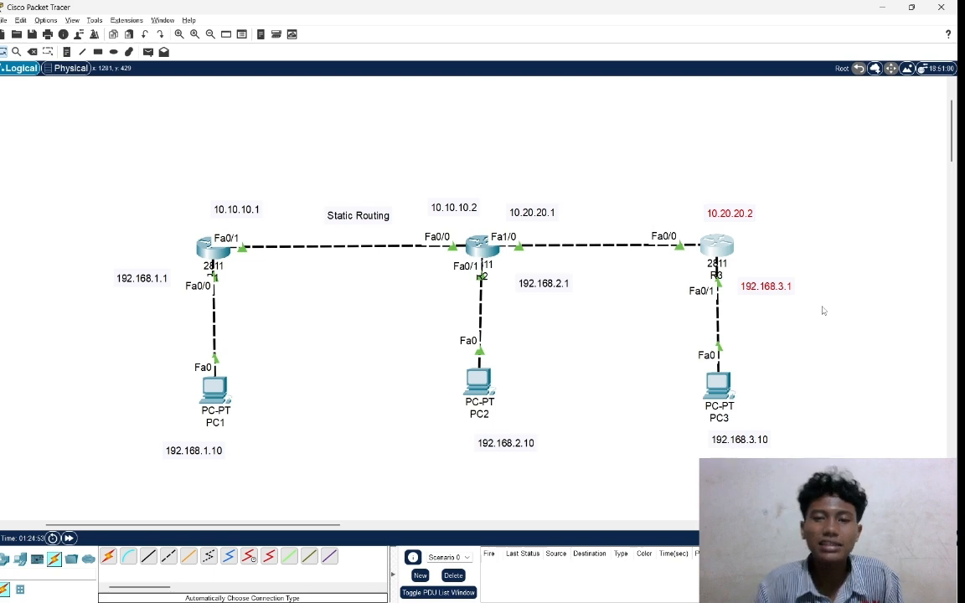
drag(147, 344, 326, 484)
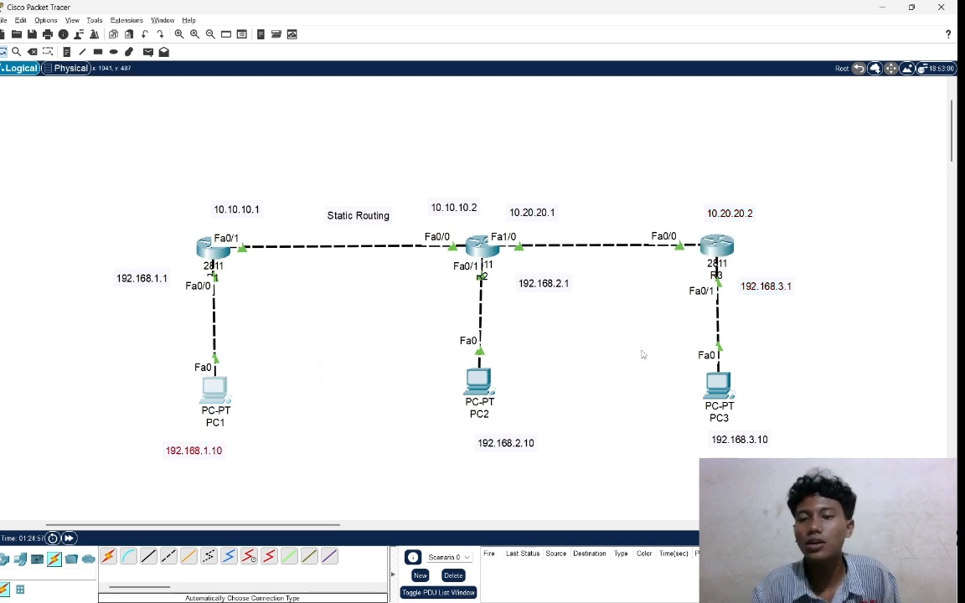
drag(660, 191, 784, 318)
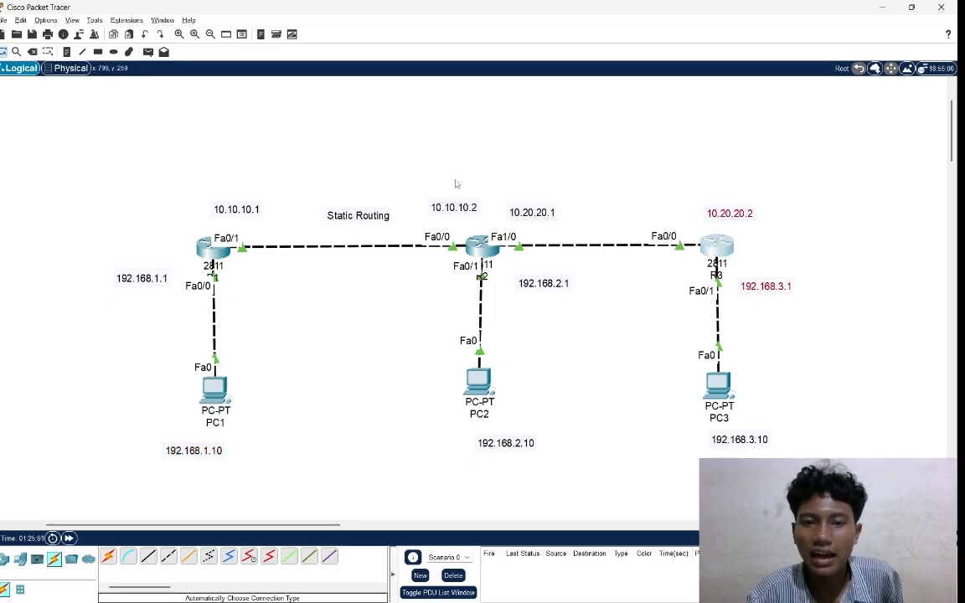
drag(419, 214, 566, 317)
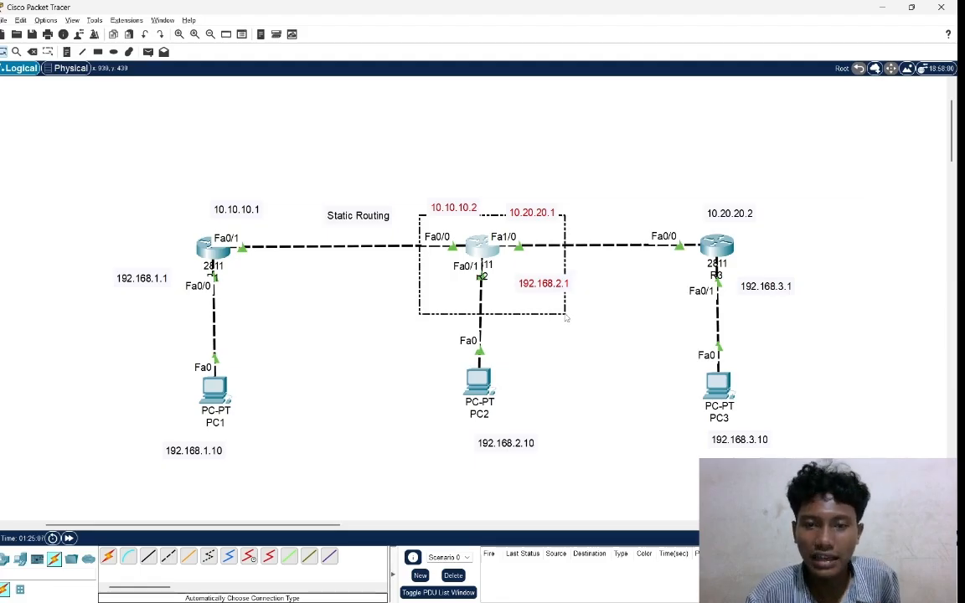
drag(567, 316, 565, 317)
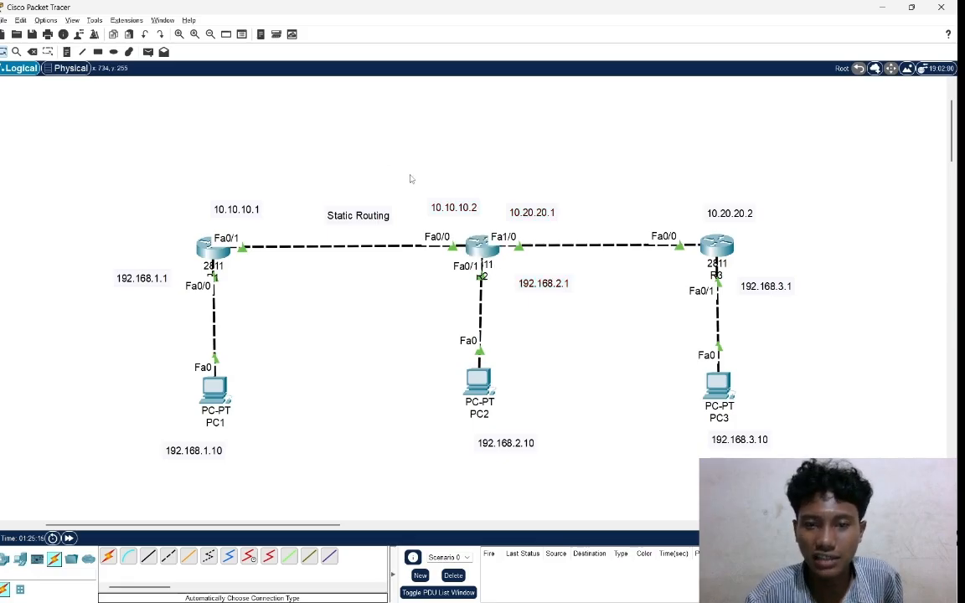
drag(409, 174, 571, 335)
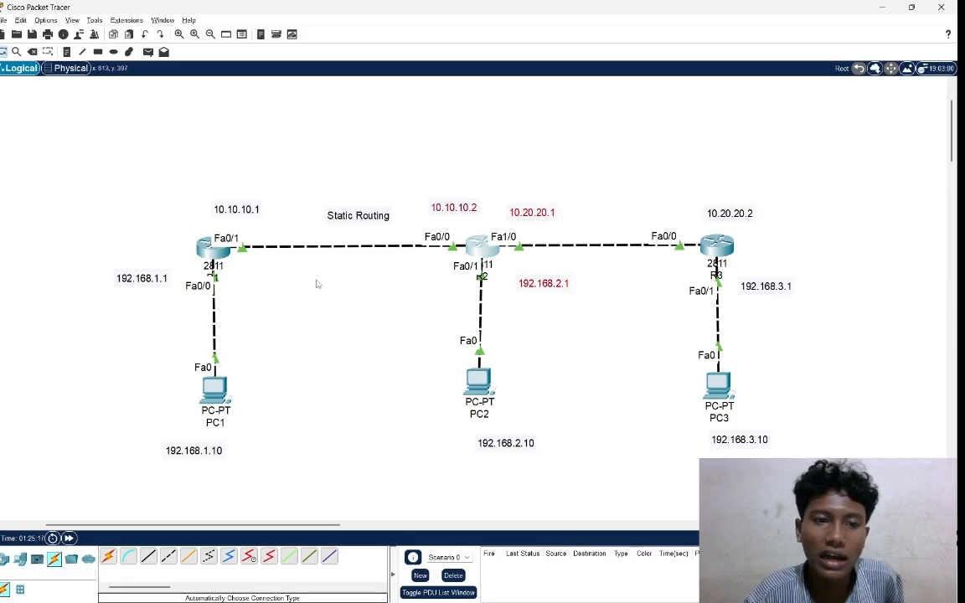
drag(122, 197, 300, 322)
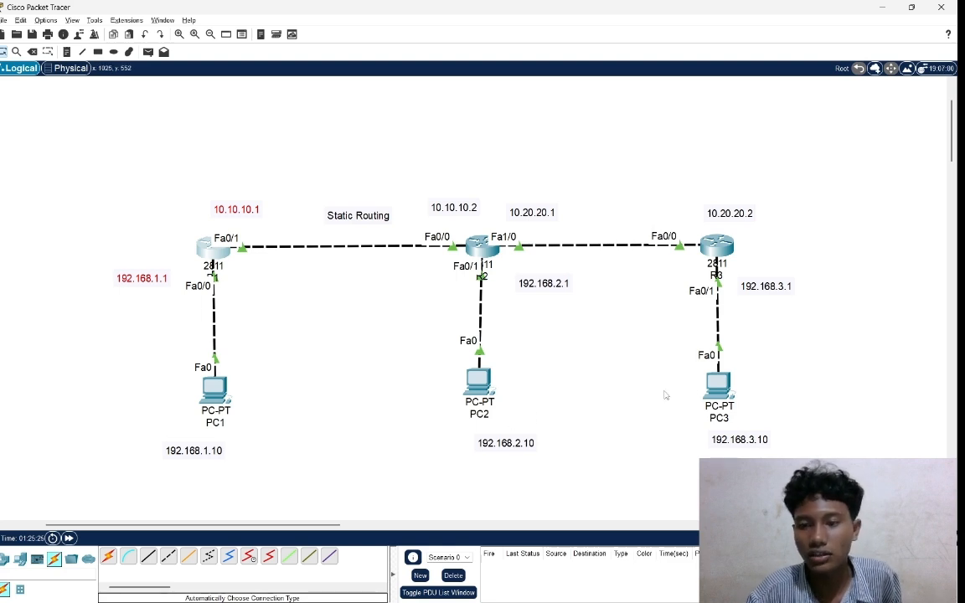
drag(682, 345, 862, 457)
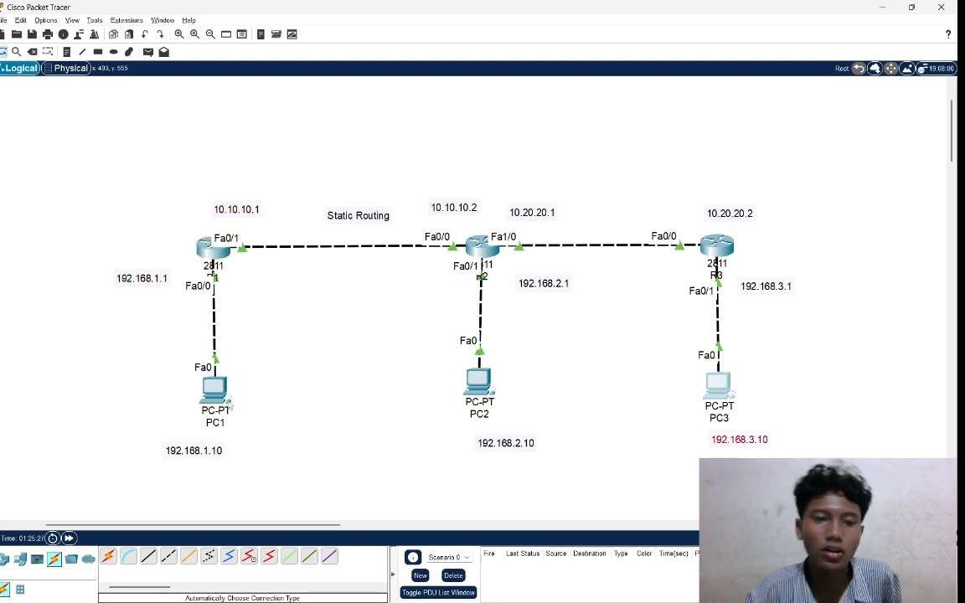
drag(145, 359, 298, 443)
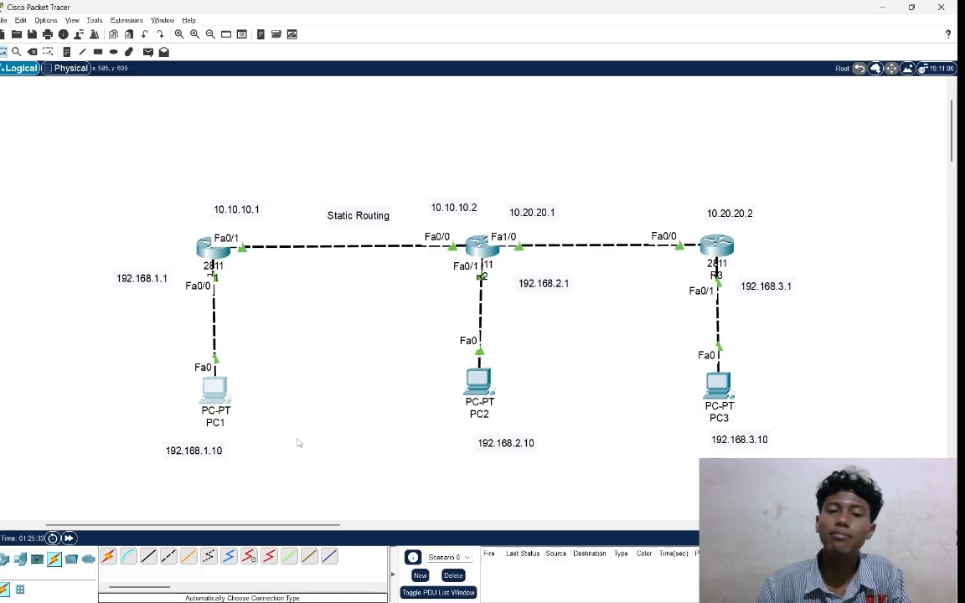
drag(141, 203, 241, 255)
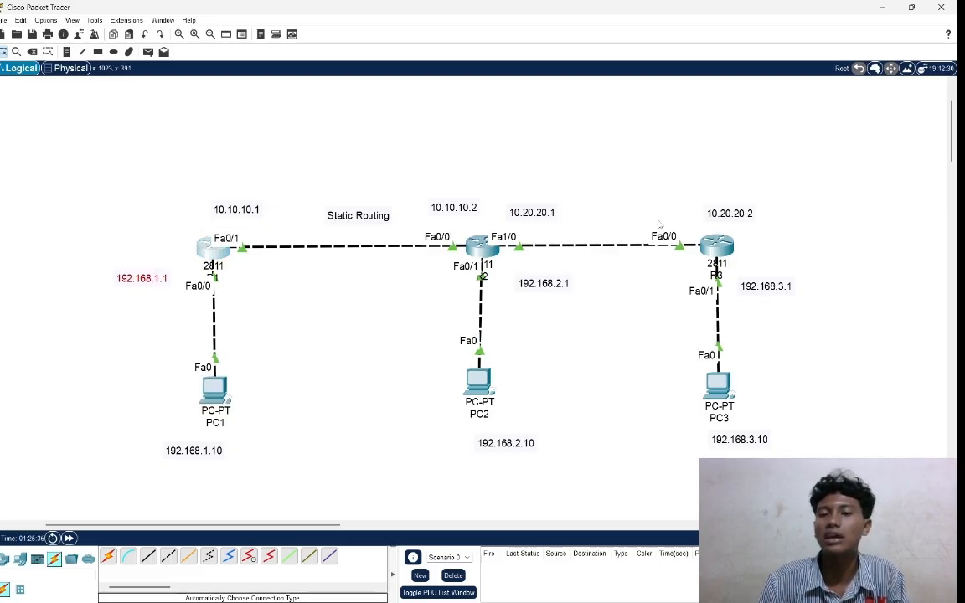
drag(680, 199, 810, 312)
click(810, 311)
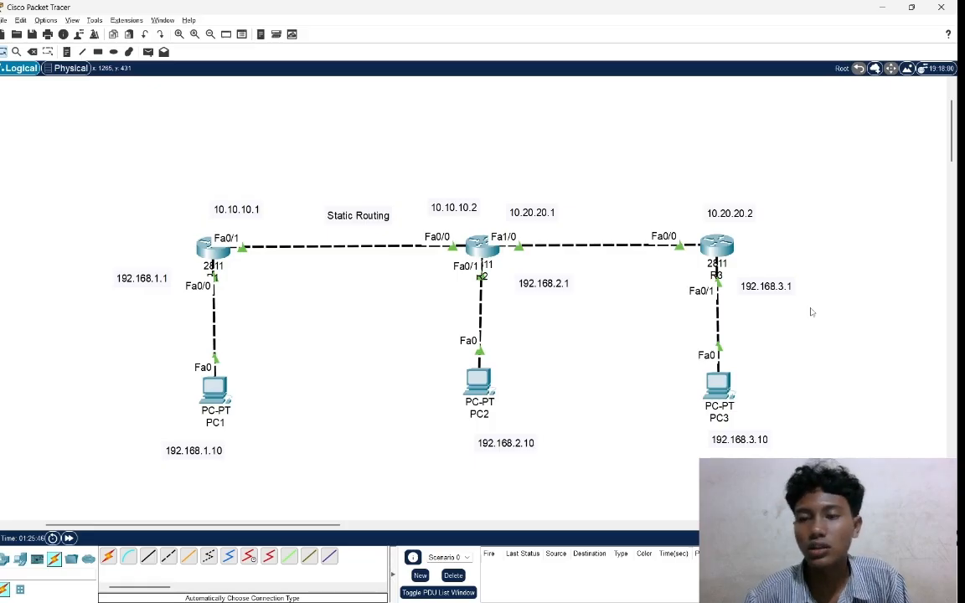
drag(672, 201, 768, 307)
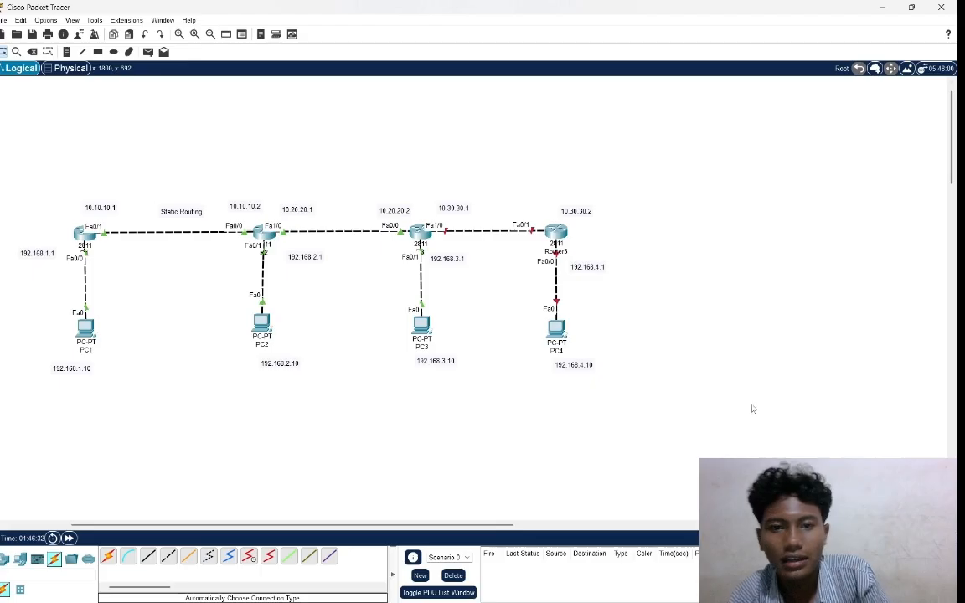
Decline the initial configuration dialog in Router3's command line and start its console session.
click(420, 241)
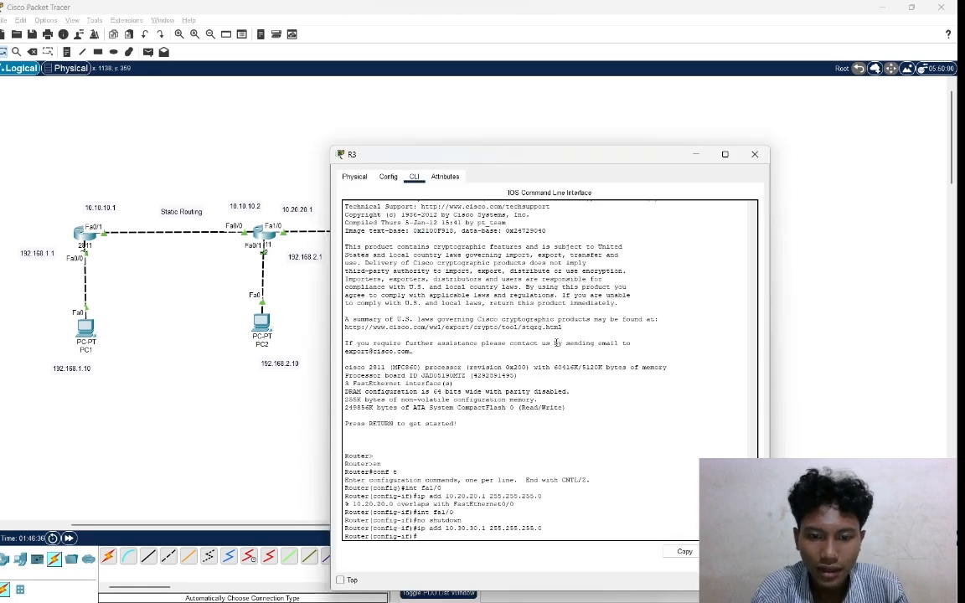
click(755, 154)
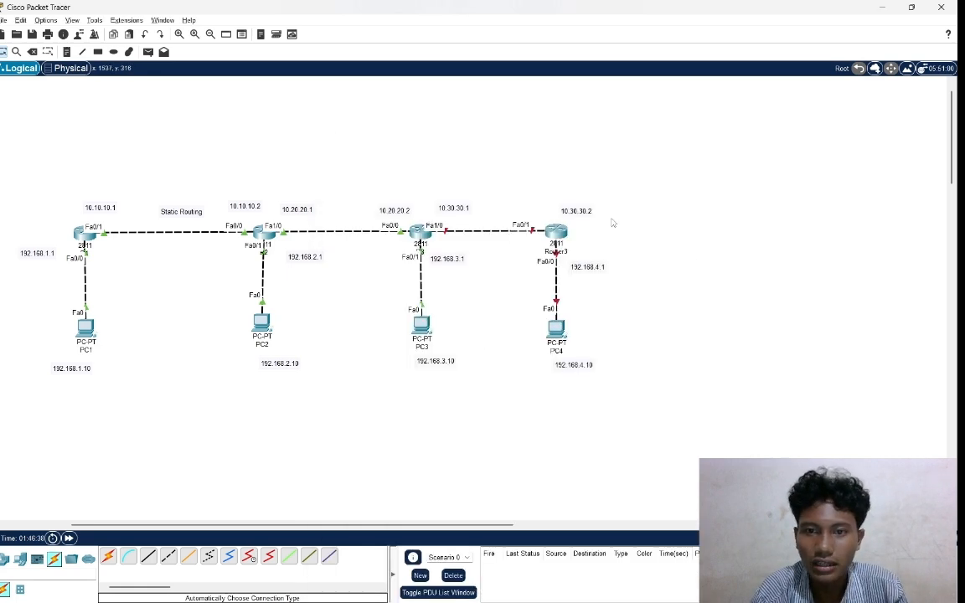
click(564, 231)
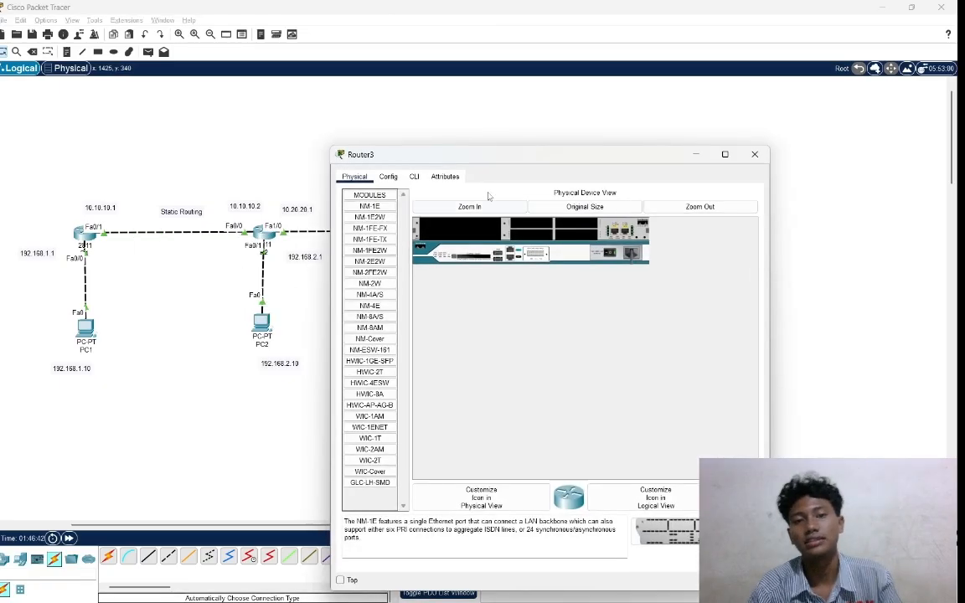
click(414, 177)
text(no)
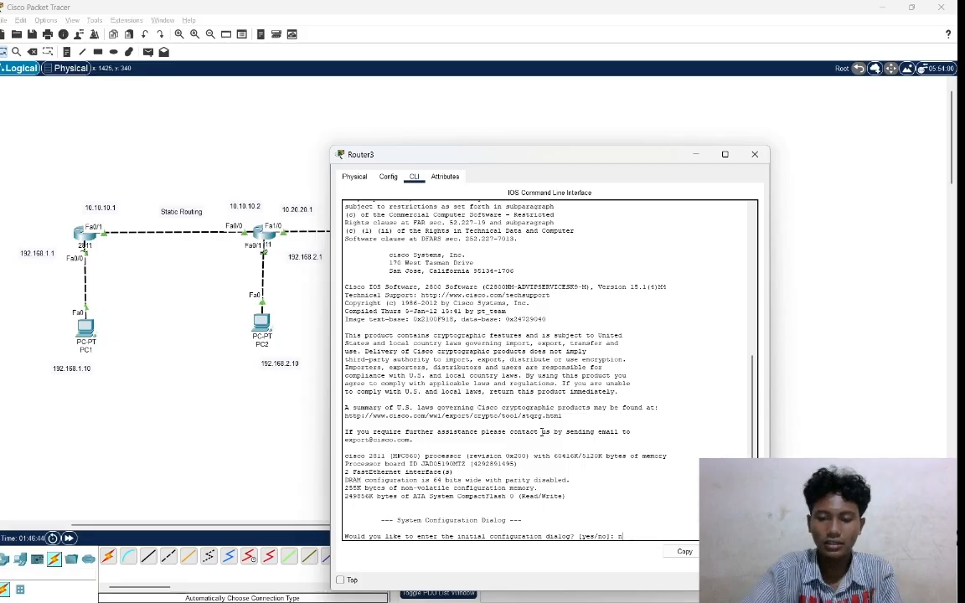
key(Return)
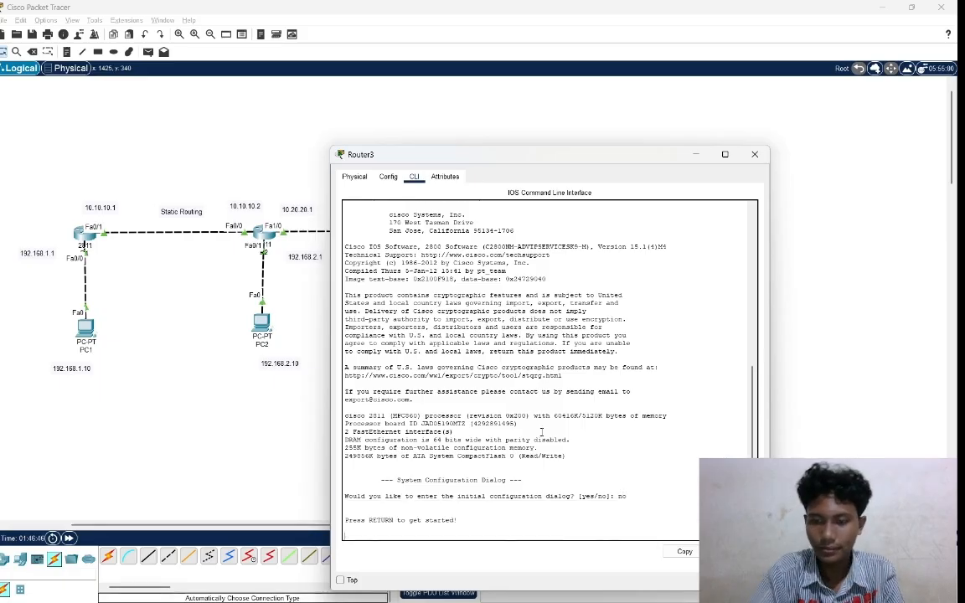
key(Return)
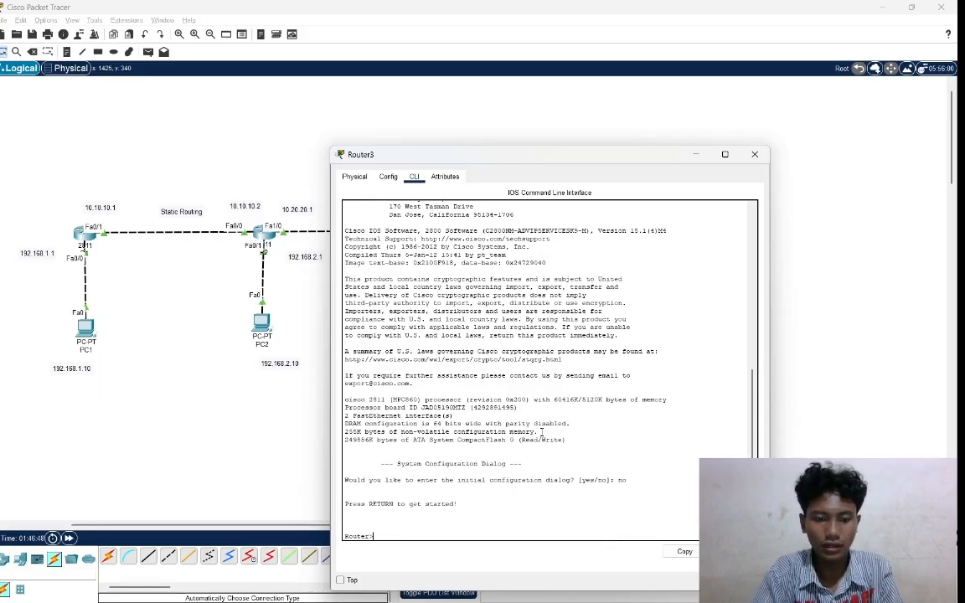
Enter privileged mode and then global configuration mode on Router3 with en and conf t.
text(en)
key(Return)
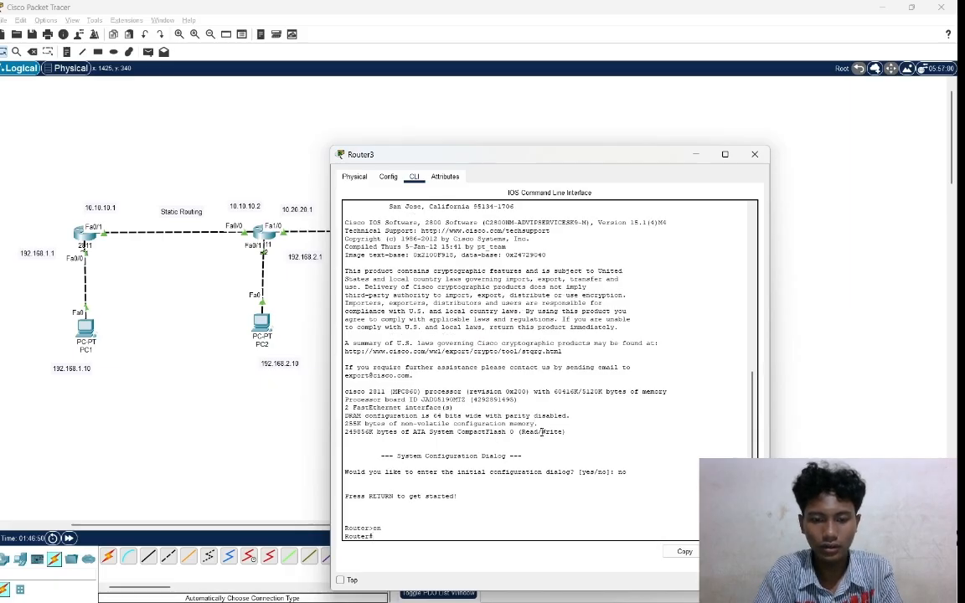
text(con)
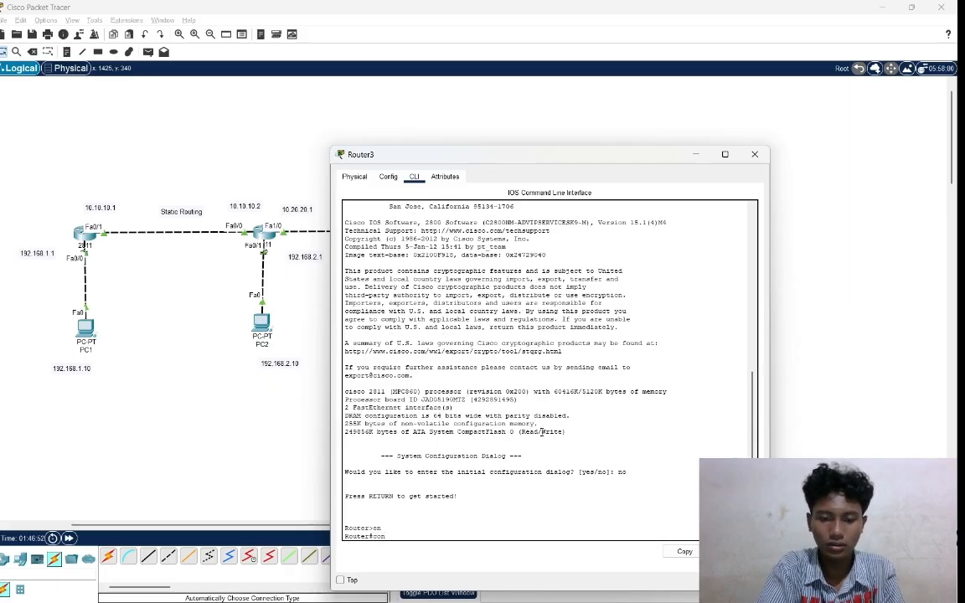
text(f t)
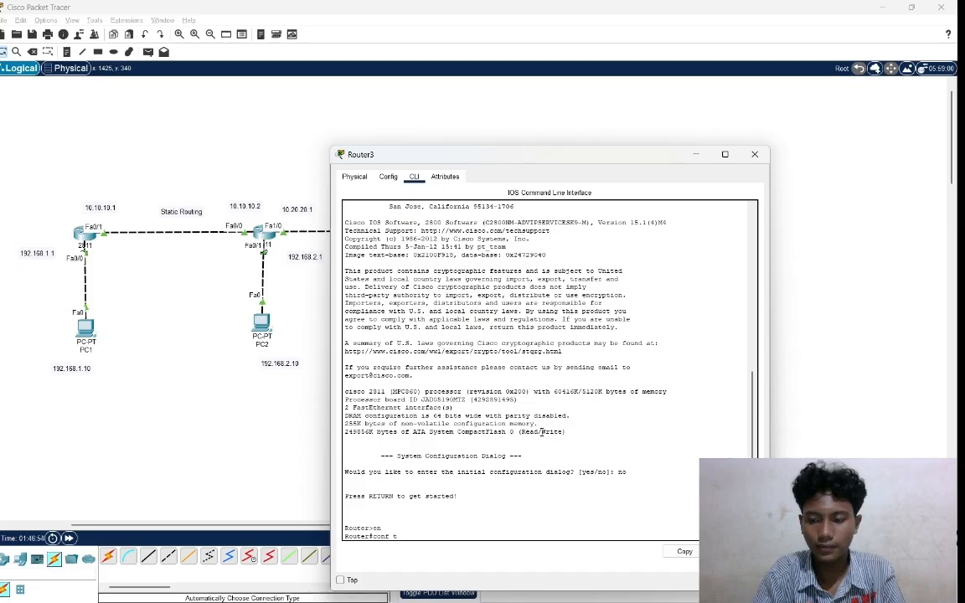
key(Return)
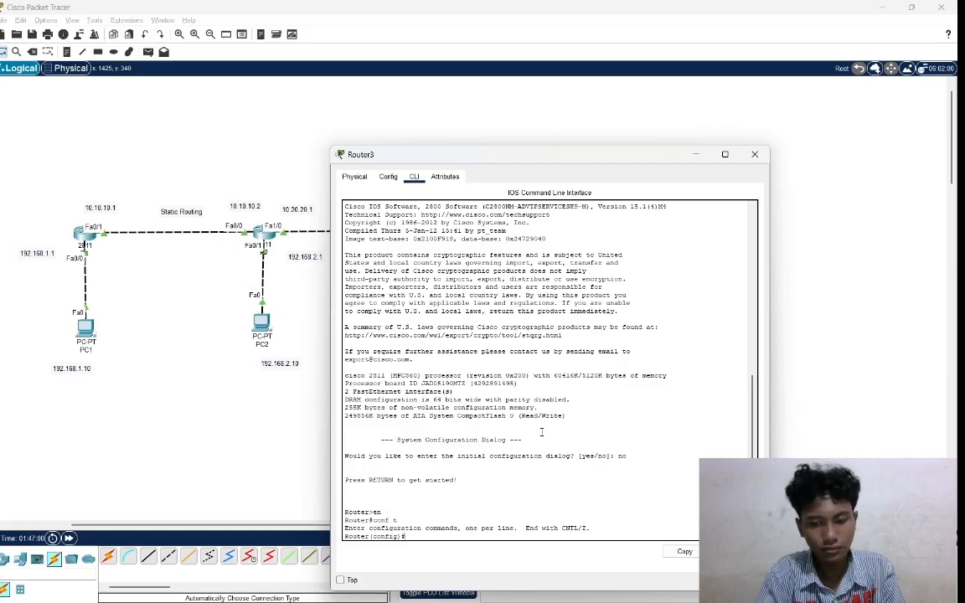
Check the commands already entered on R3, and enter interface configuration for fa0/1 on Router3.
text(int)
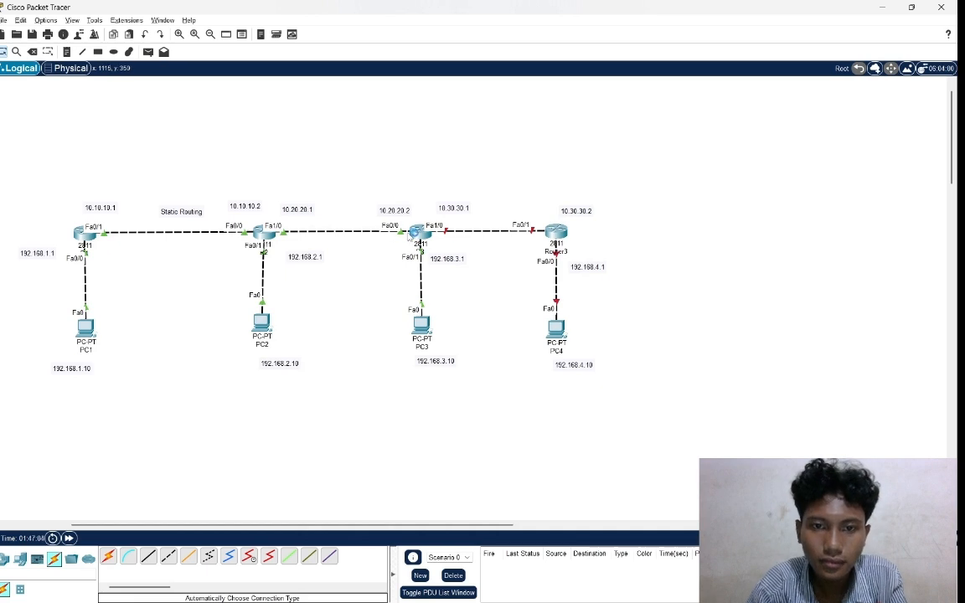
click(410, 237)
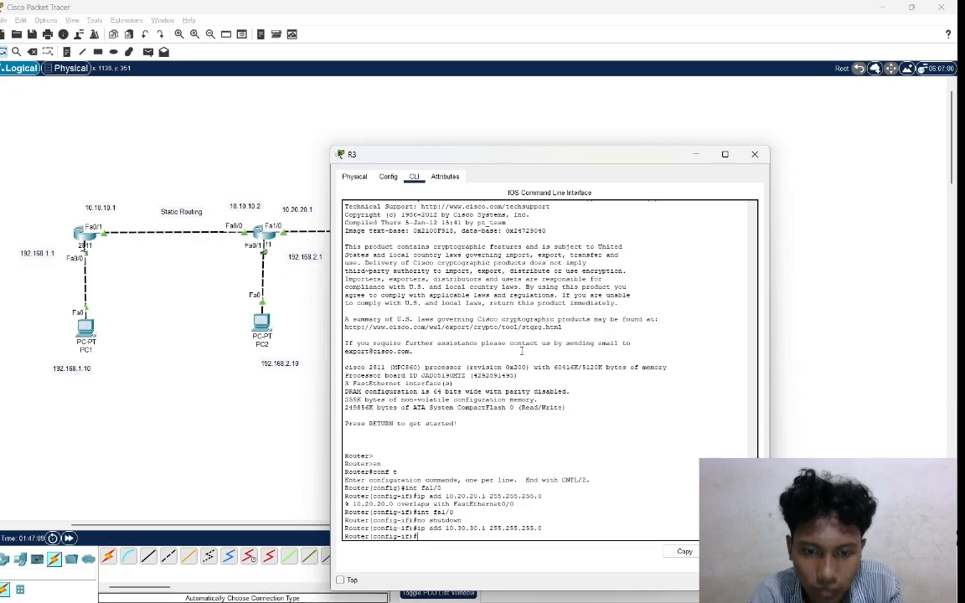
click(810, 366)
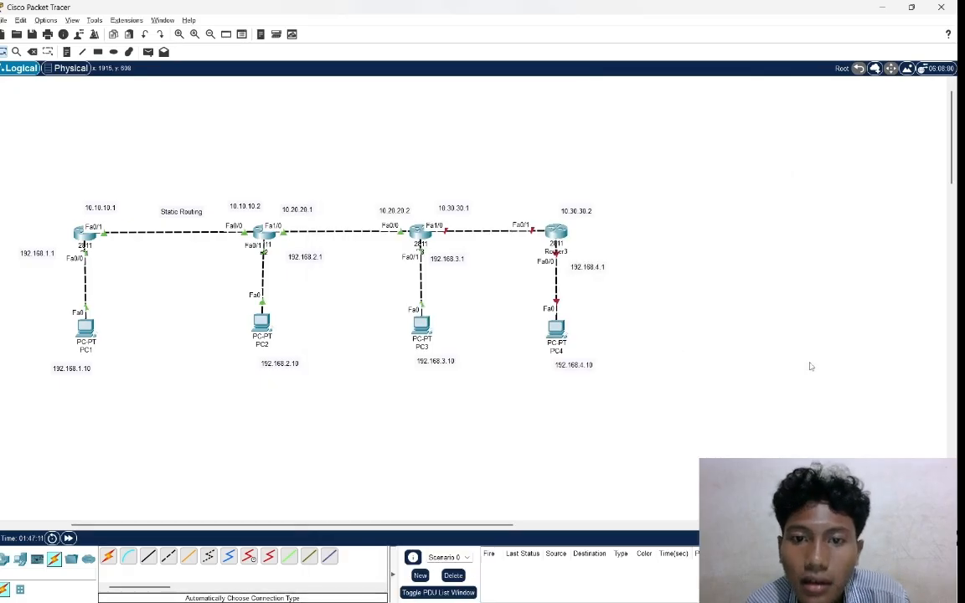
key(alt+Tab)
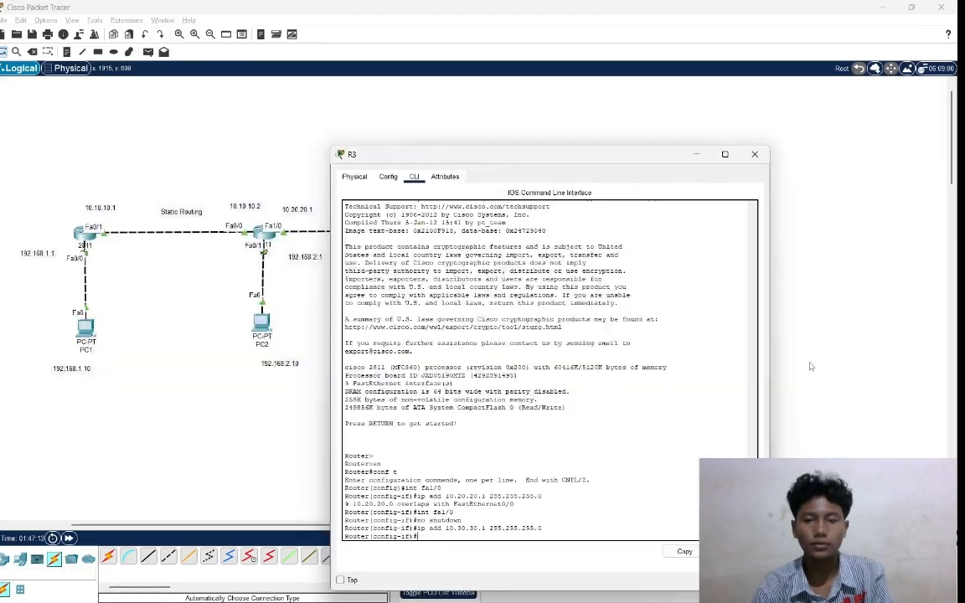
click(884, 200)
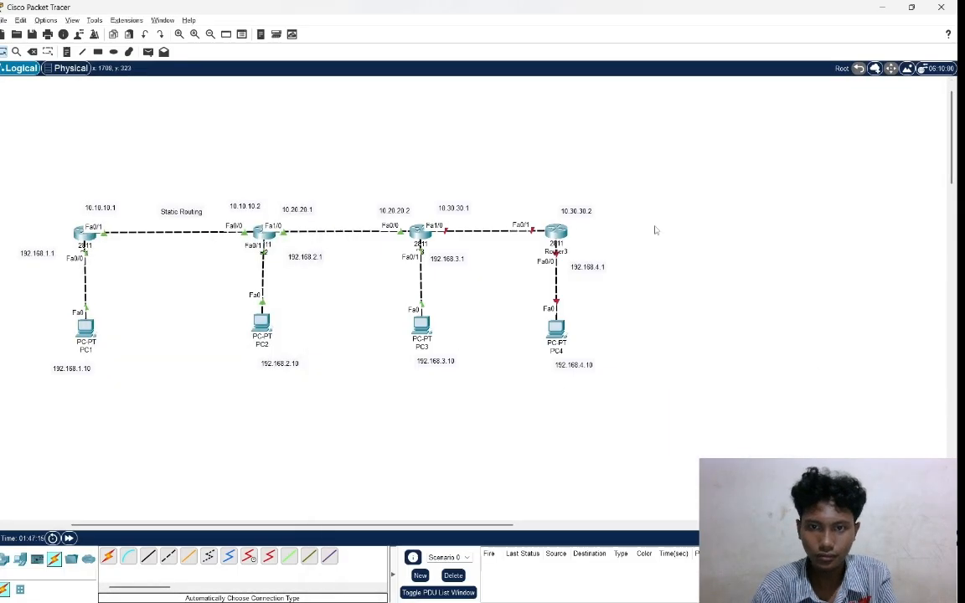
click(557, 234)
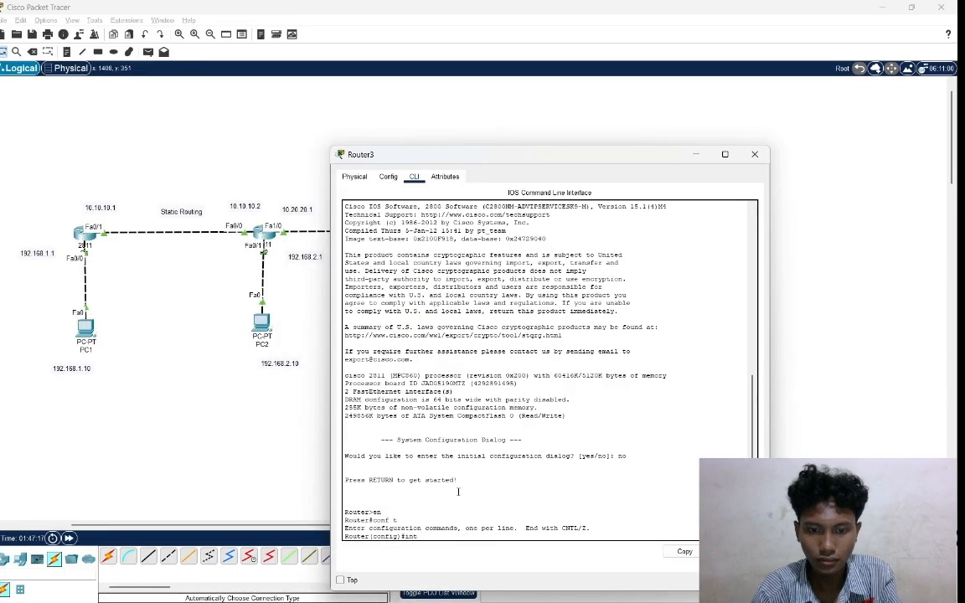
text(fa)
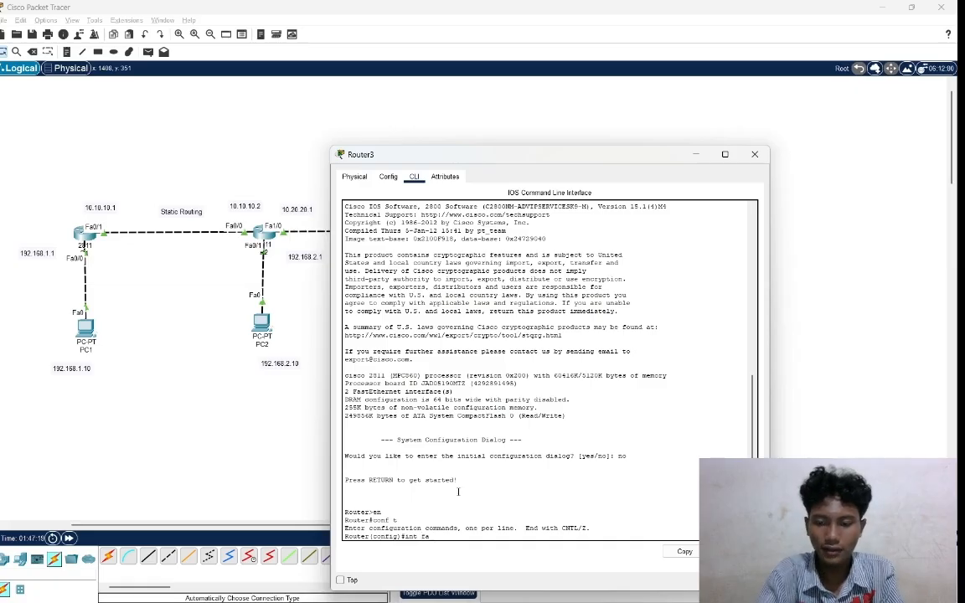
text(0)
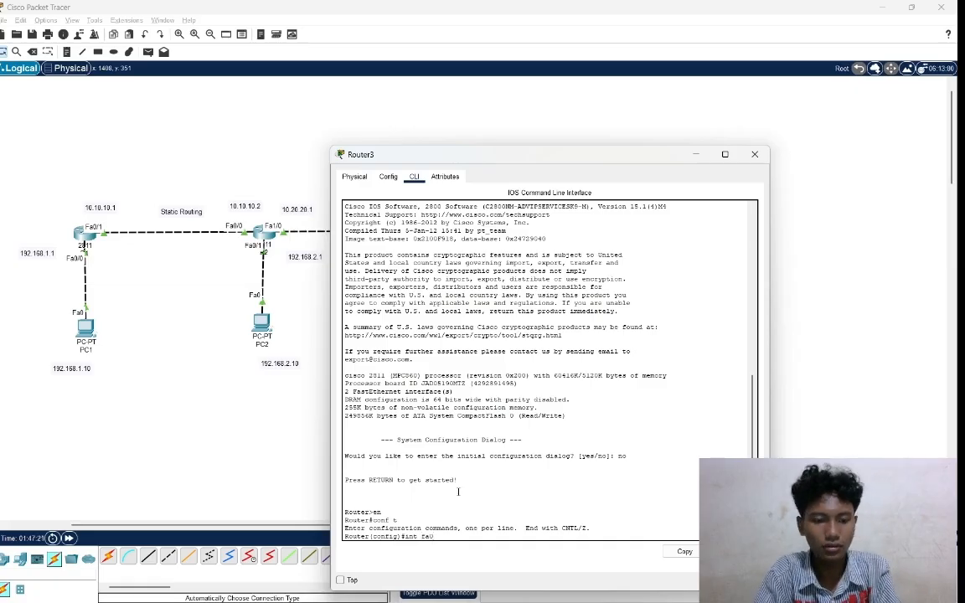
text(/1)
key(Return)
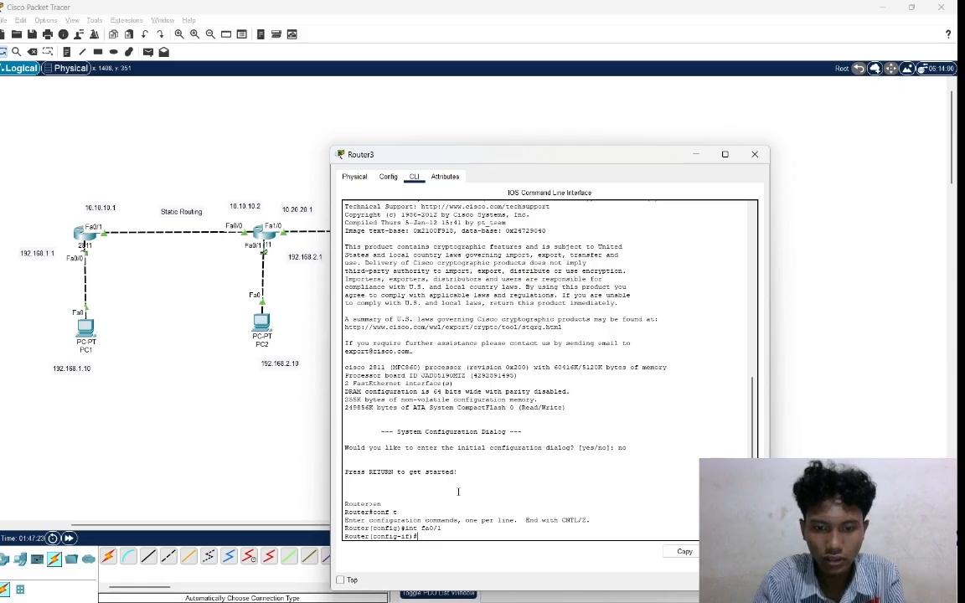
Enable Router3's fa0/1 interface with no shutdown, and return to the topology.
text(no)
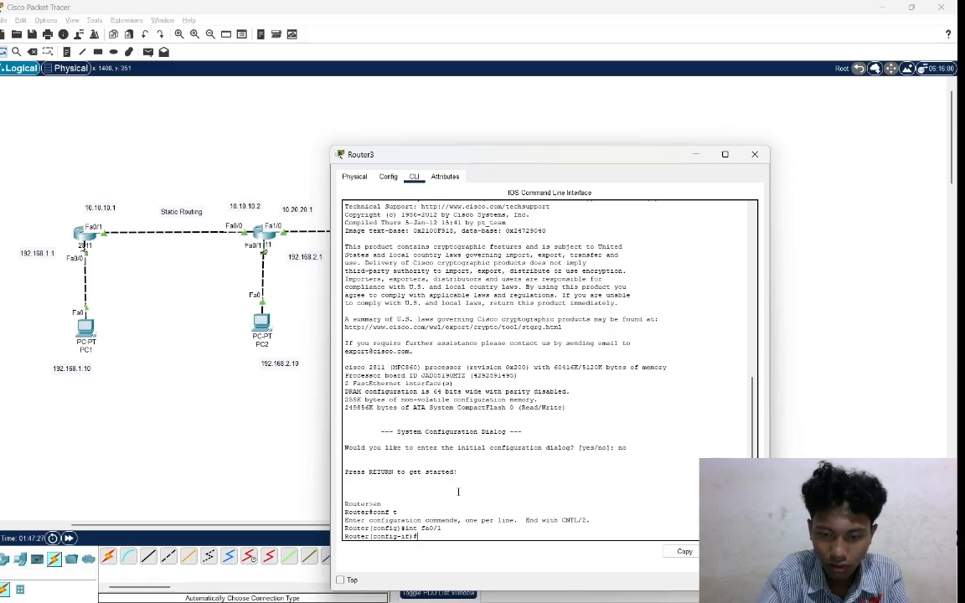
text( sh)
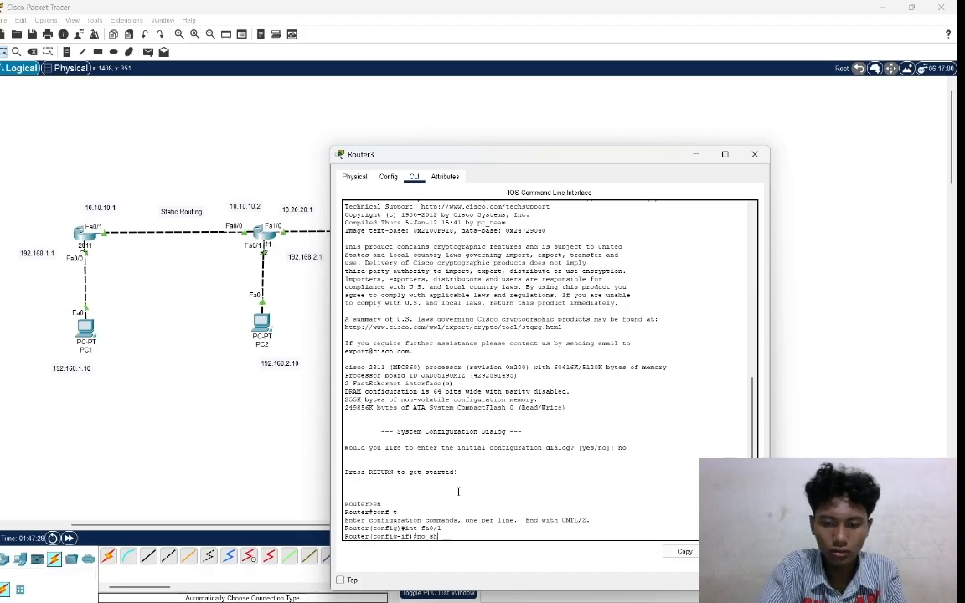
text(utdown)
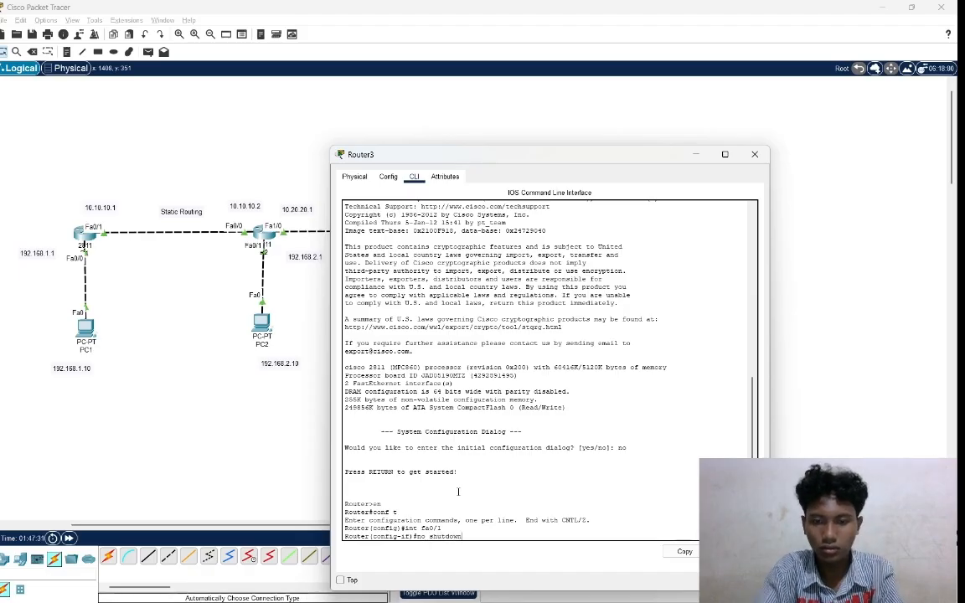
key(Return)
key(Return)
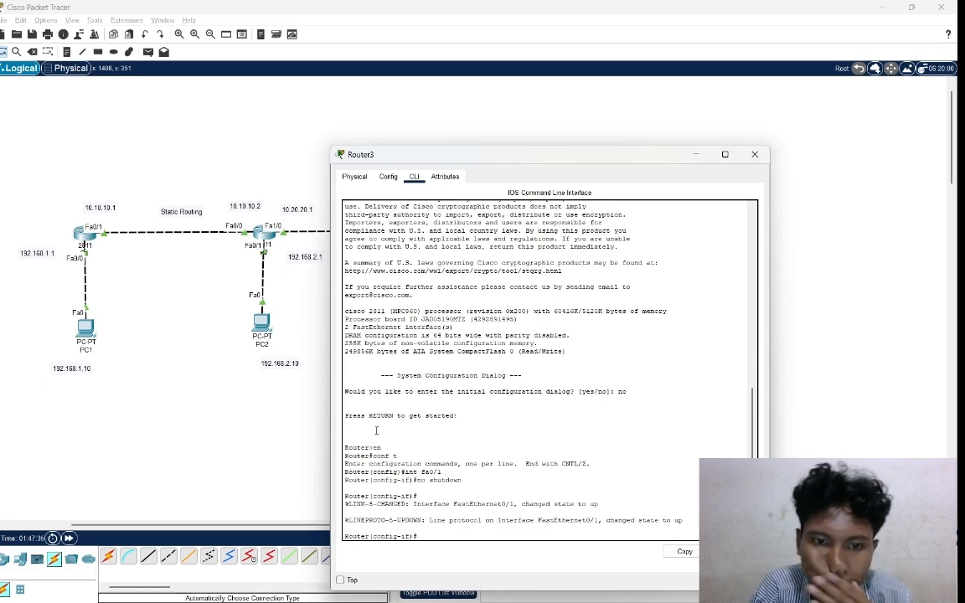
click(290, 399)
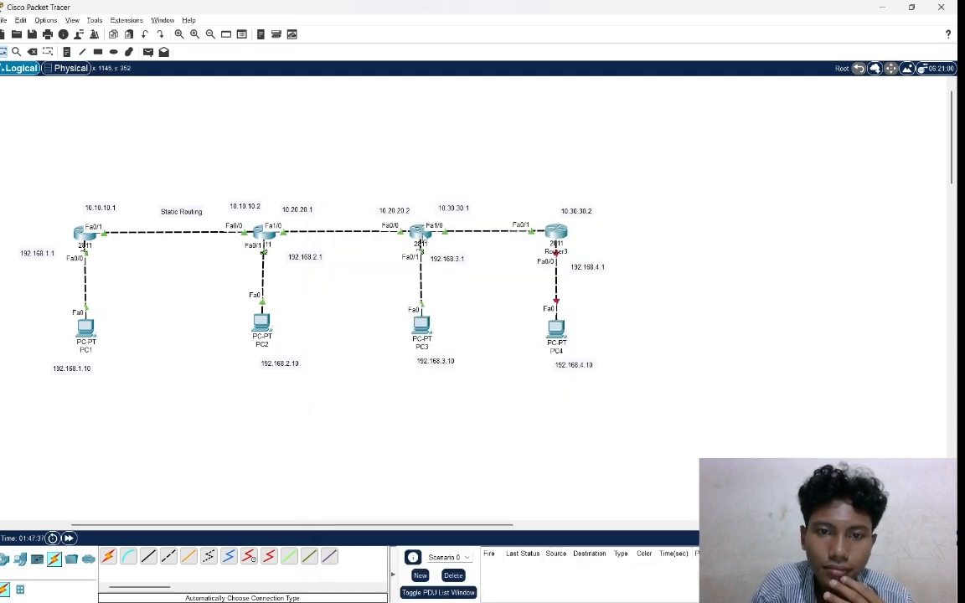
Assign IP address 10.30.30.1 with mask 255.255.255.0 to R3's fa1/0 interface, and return to the topology.
click(420, 233)
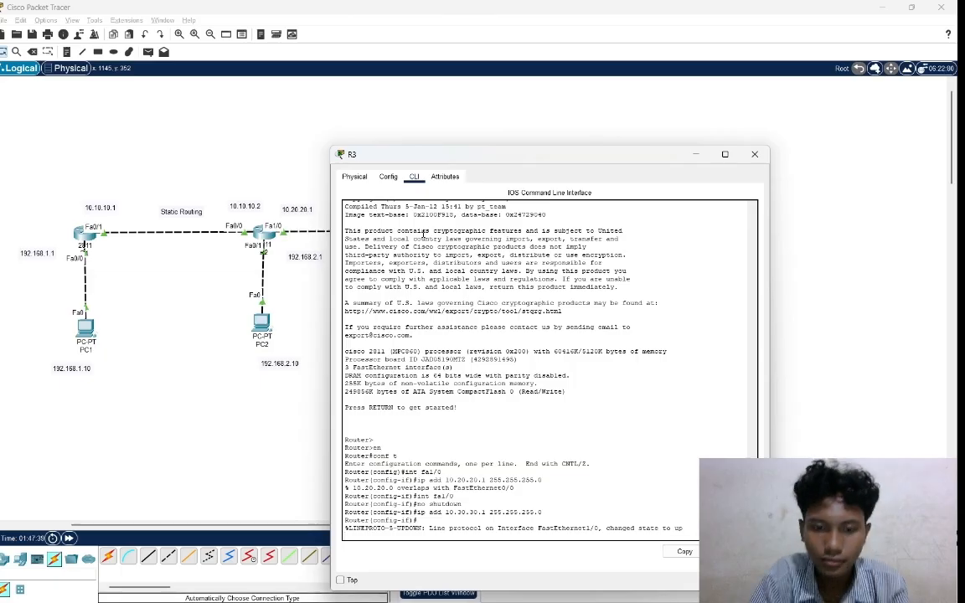
key(Return)
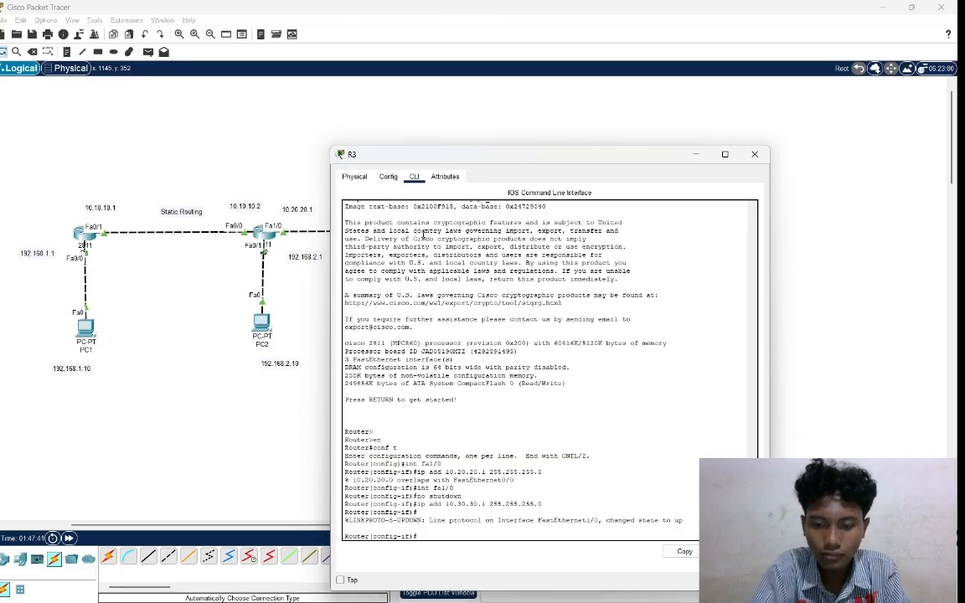
text(ip add )
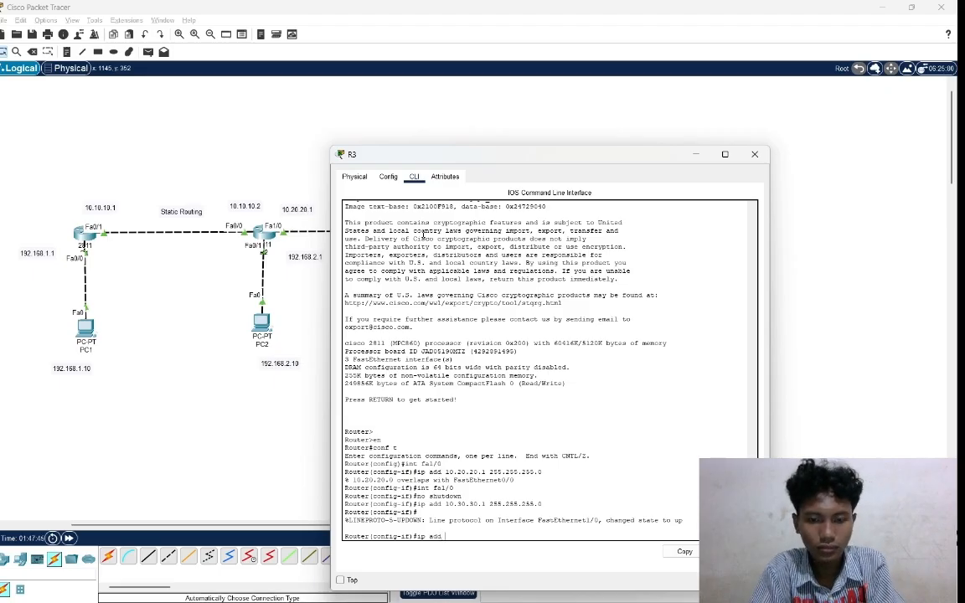
text(10.)
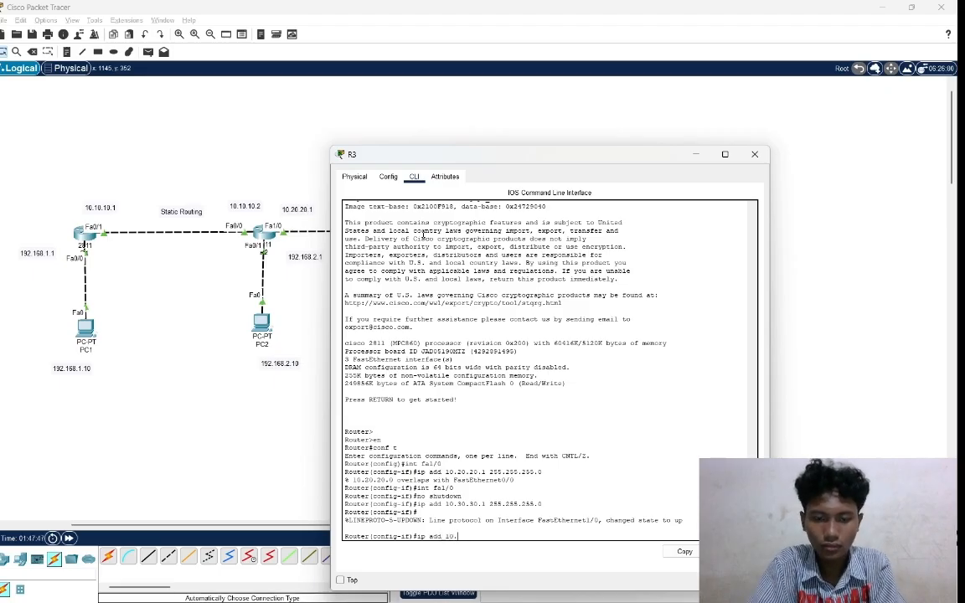
text(30.30)
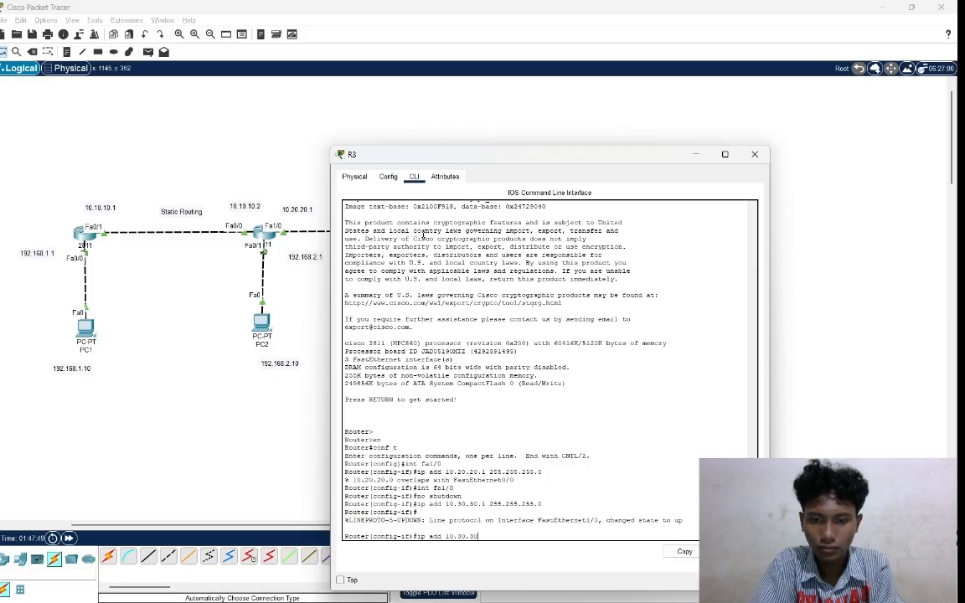
text(.1)
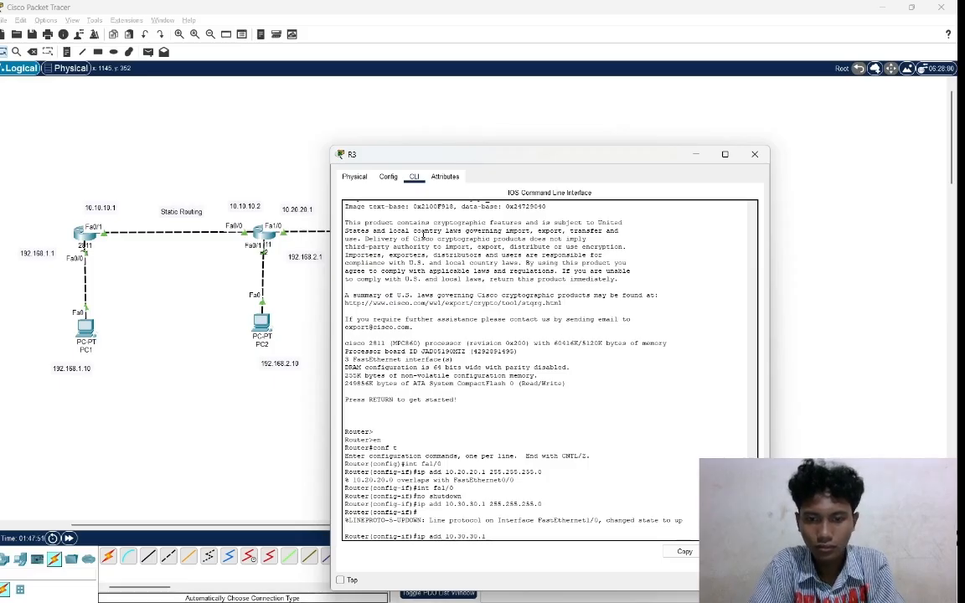
text( 255)
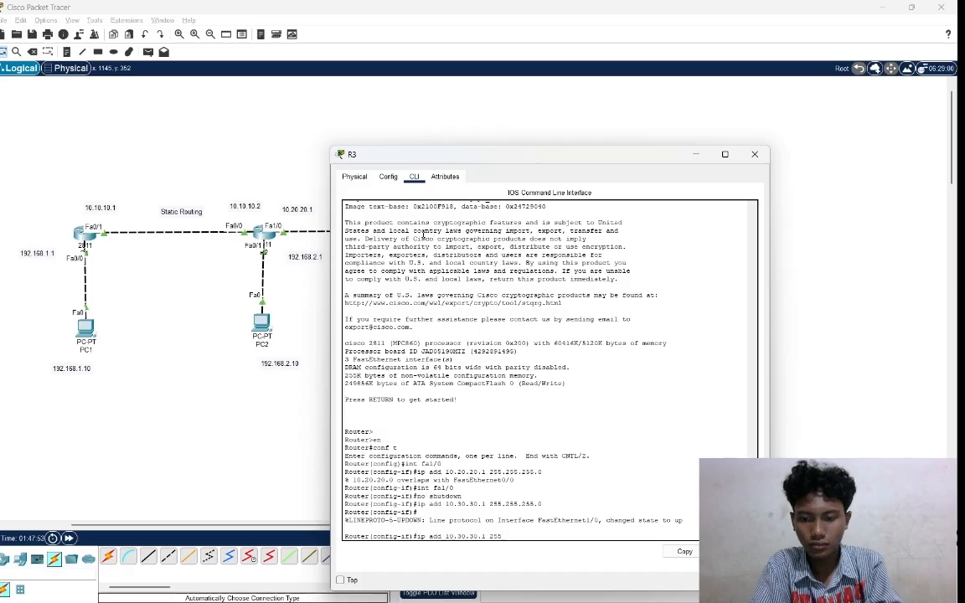
text(.255.255.)
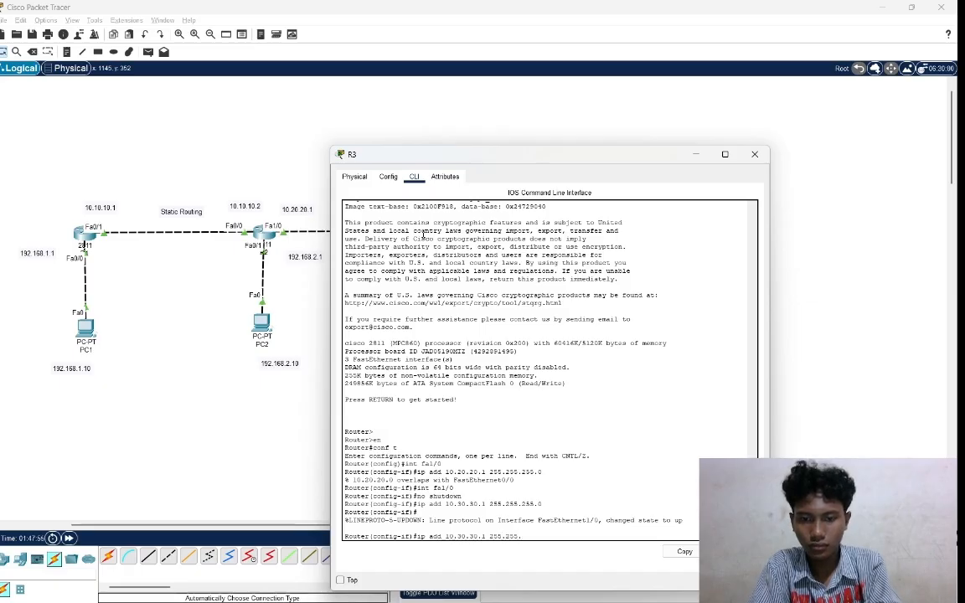
text(0)
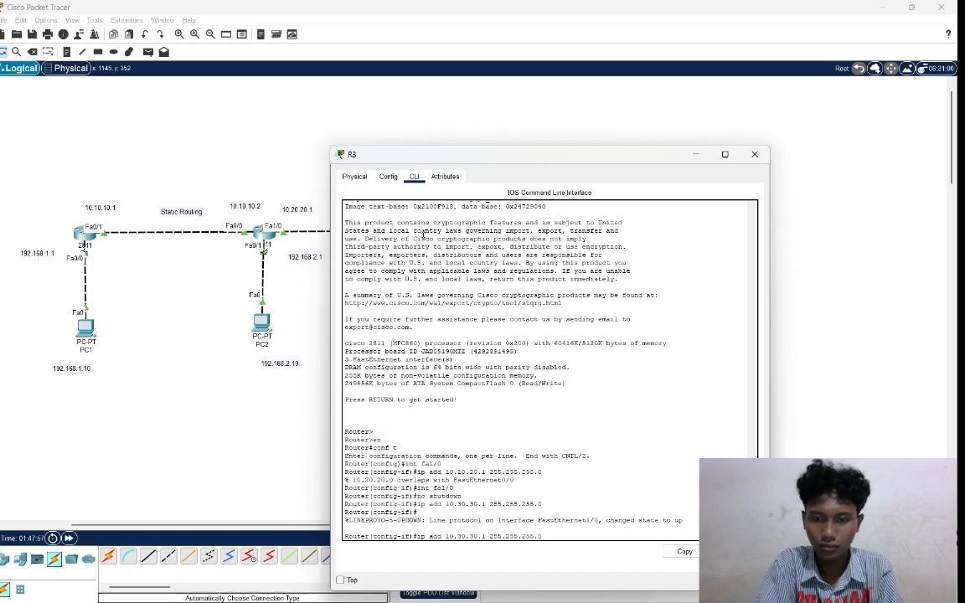
key(Return)
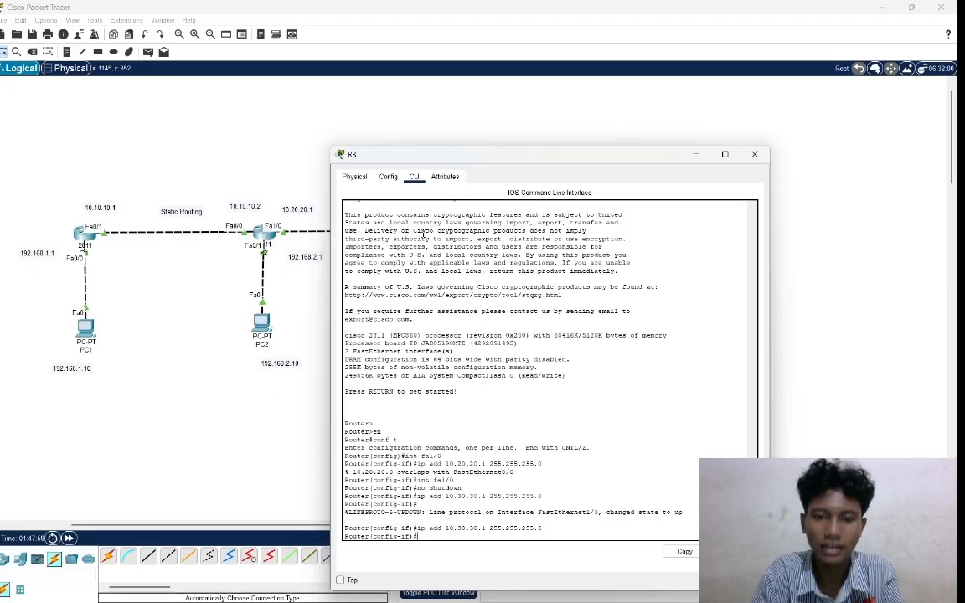
click(817, 233)
Assign IP address 10.30.30.2 with mask 255.255.255.0 to Router3's fa0/1 interface.
click(555, 236)
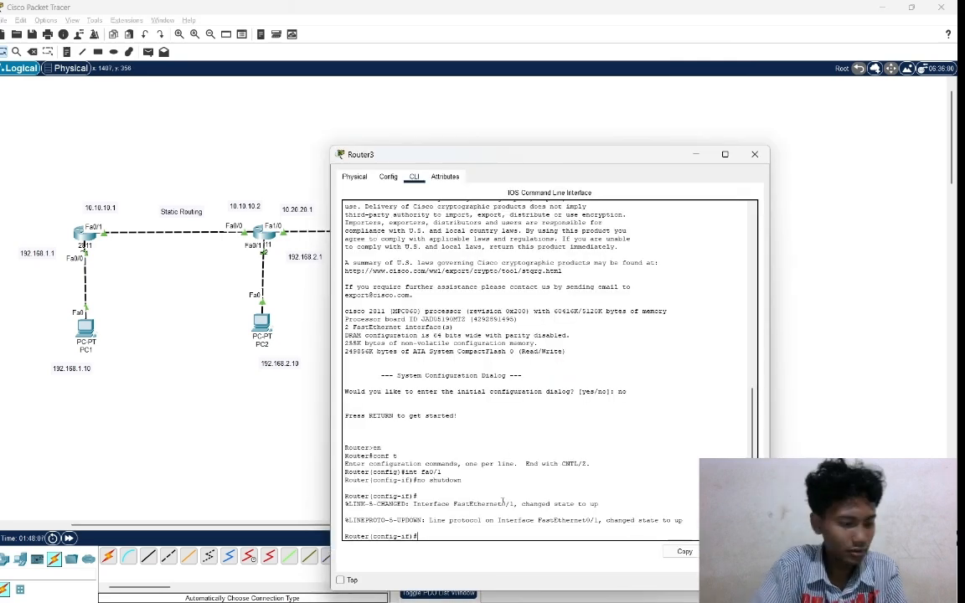
text(ip addre)
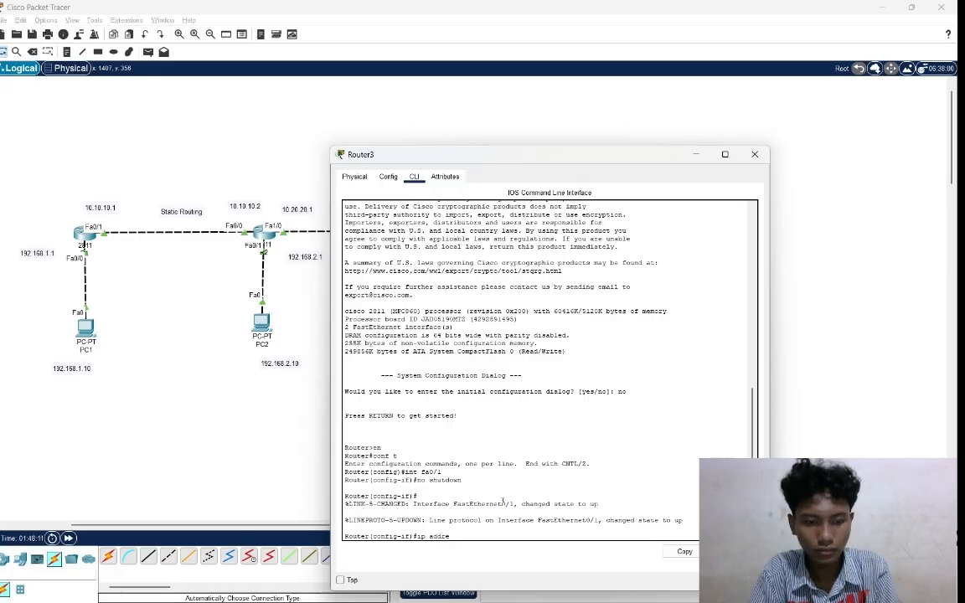
text(ss)
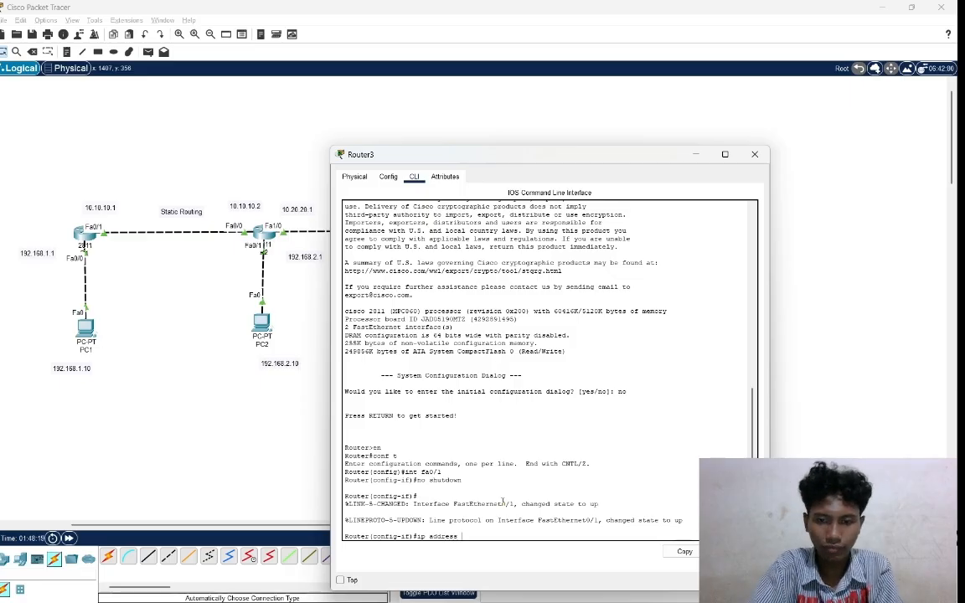
click(839, 395)
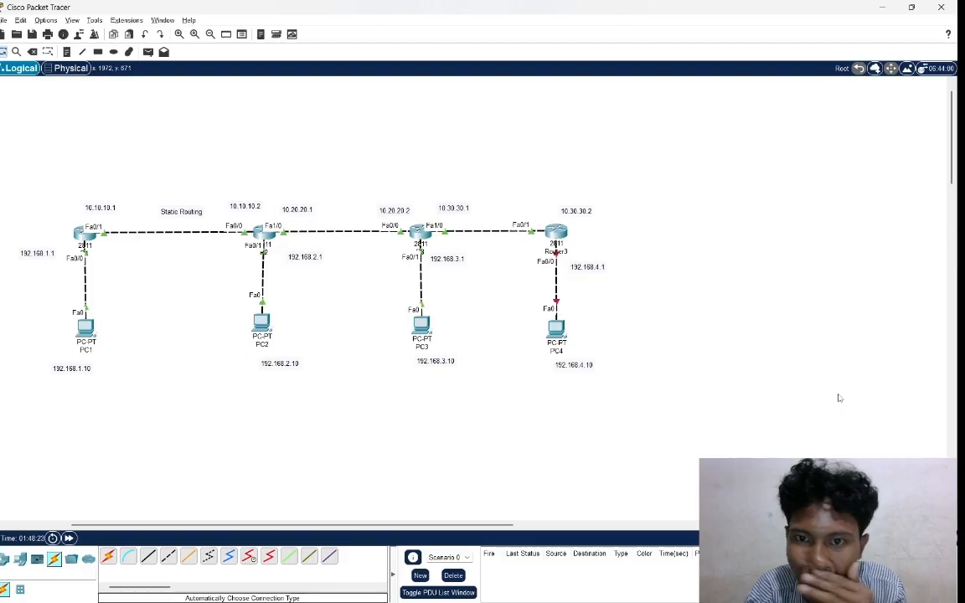
key(alt+Tab)
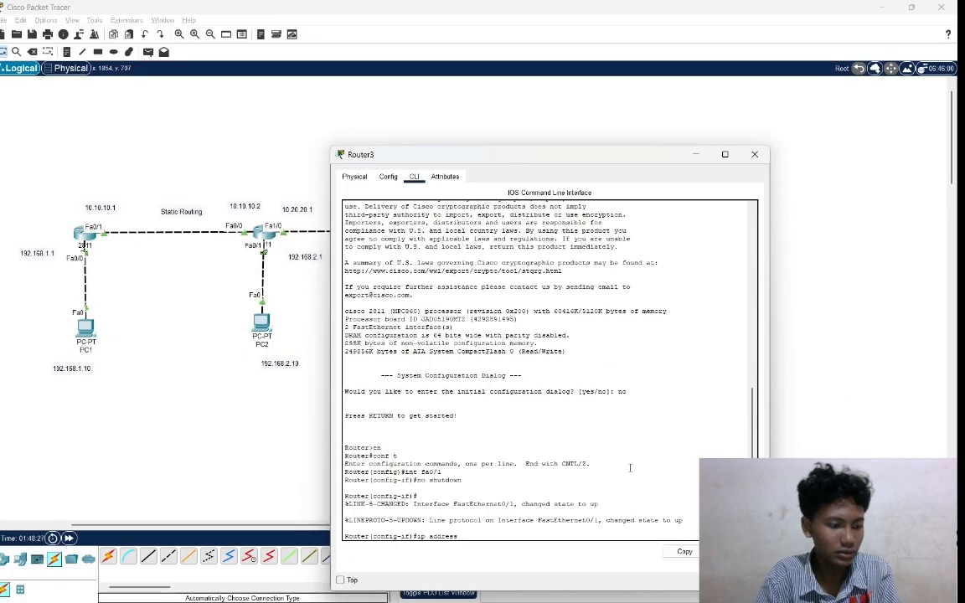
text(10)
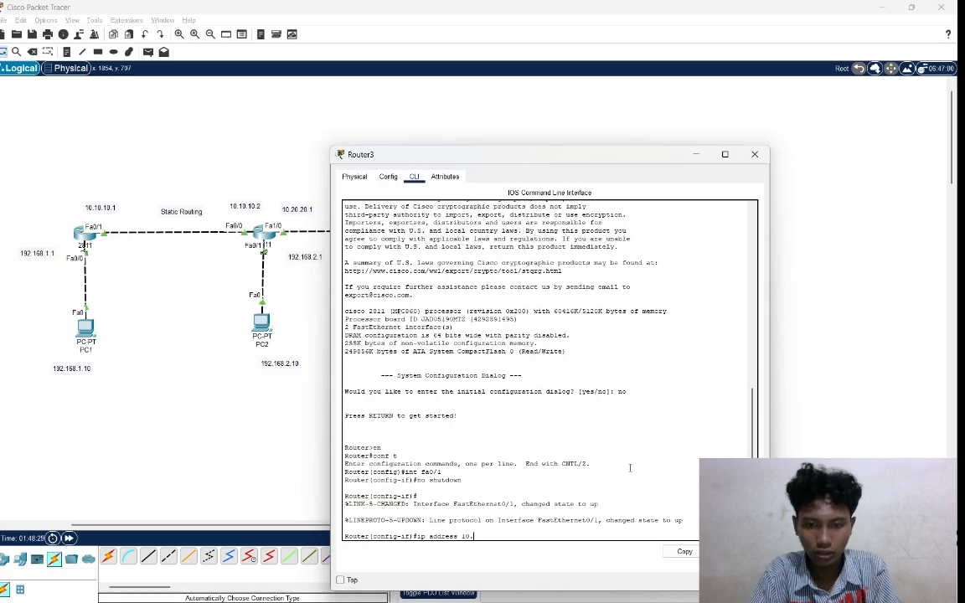
text(.30)
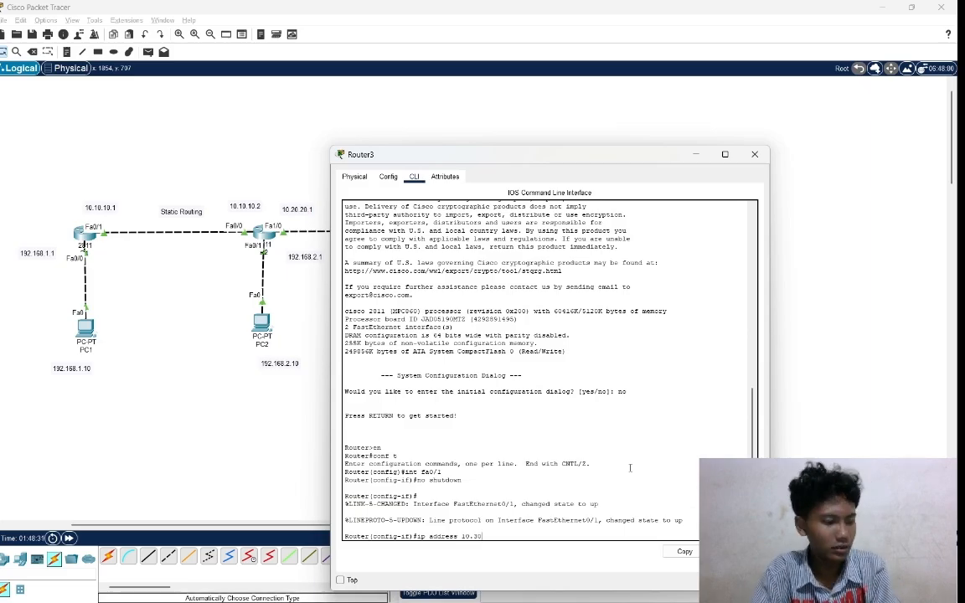
text(.30.)
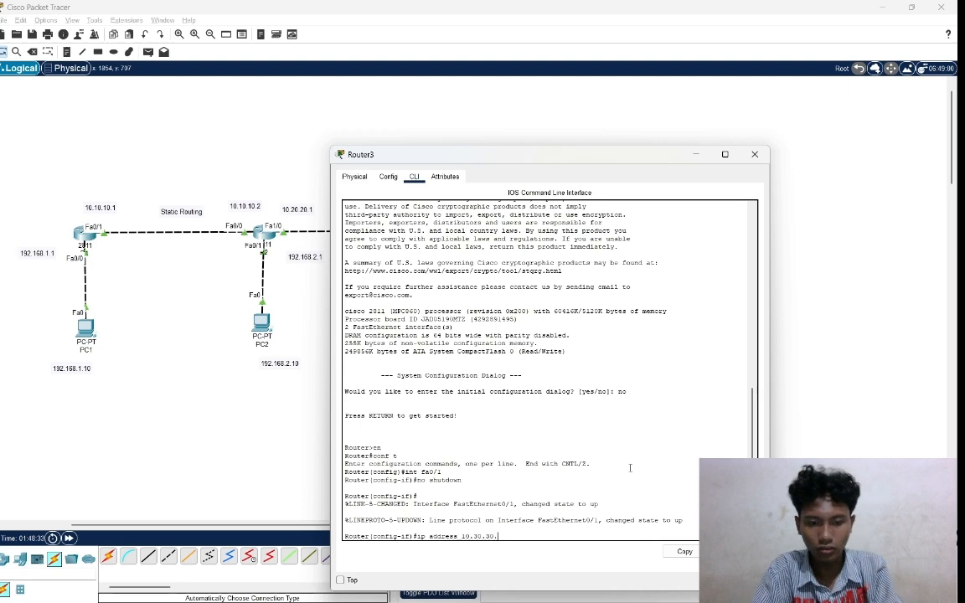
text(2)
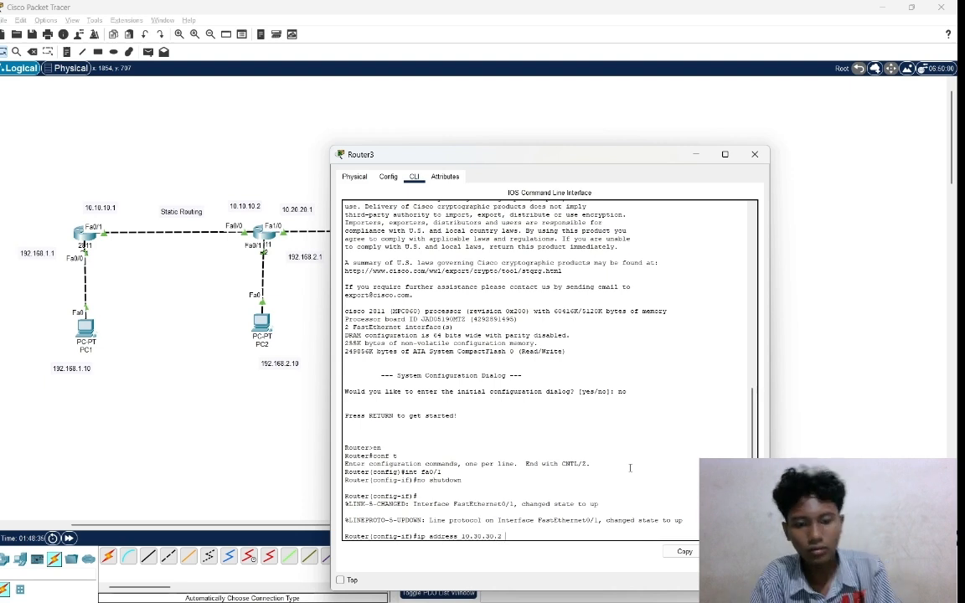
text( 255.2)
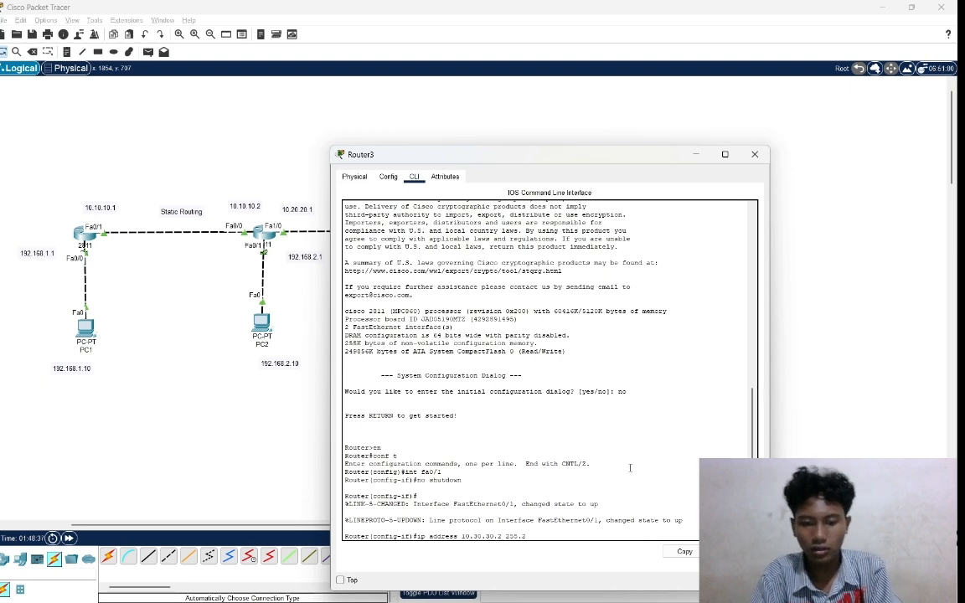
text(55.255.)
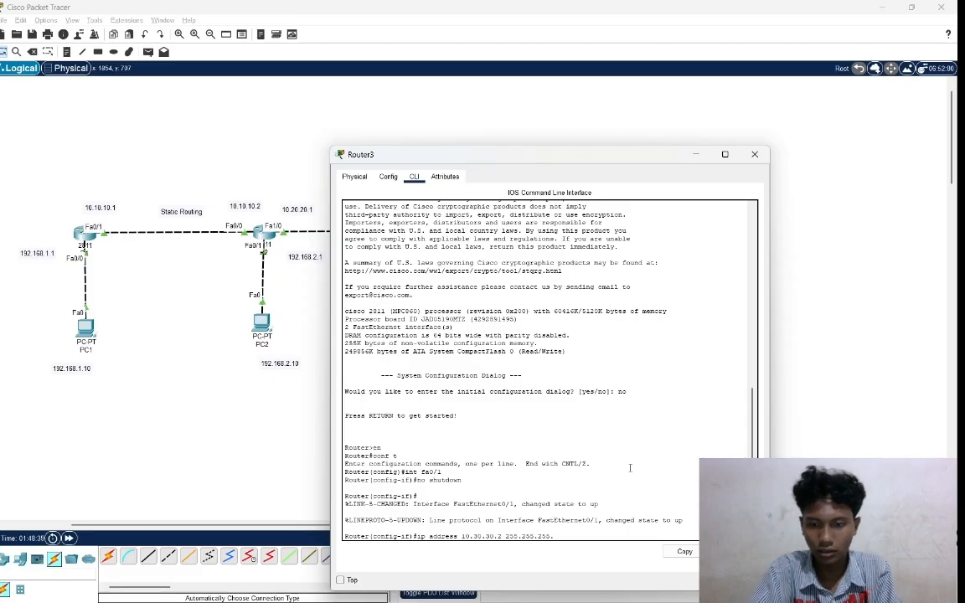
text(0)
key(Return)
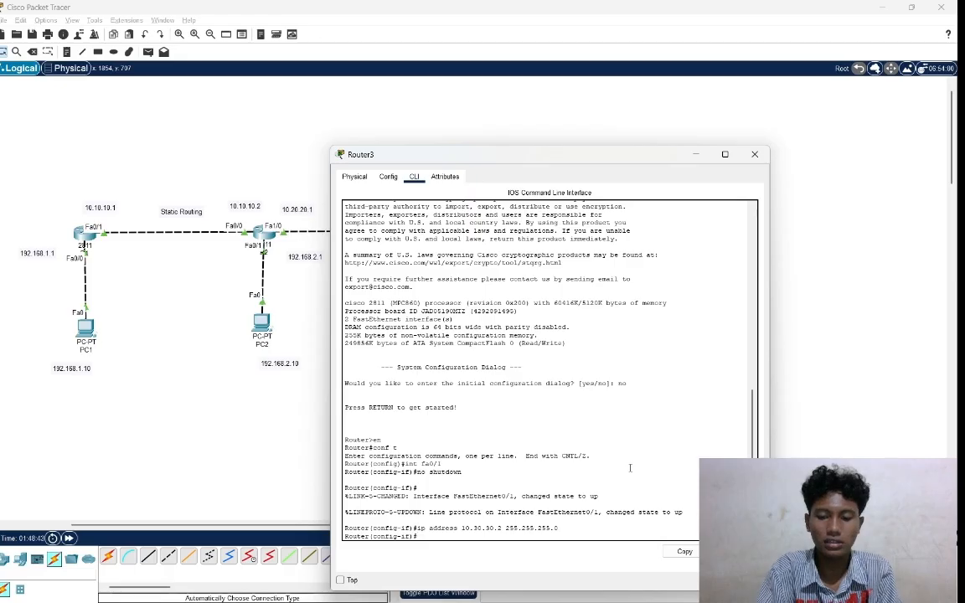
Enter interface configuration for fa0/0 on Router3 and enable it with no shutdown.
text(int)
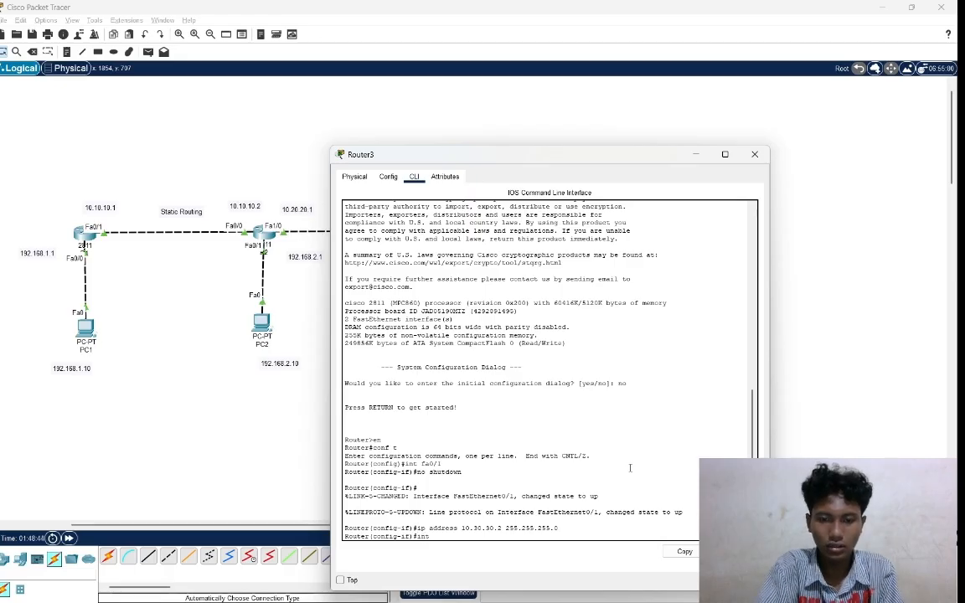
text( fa)
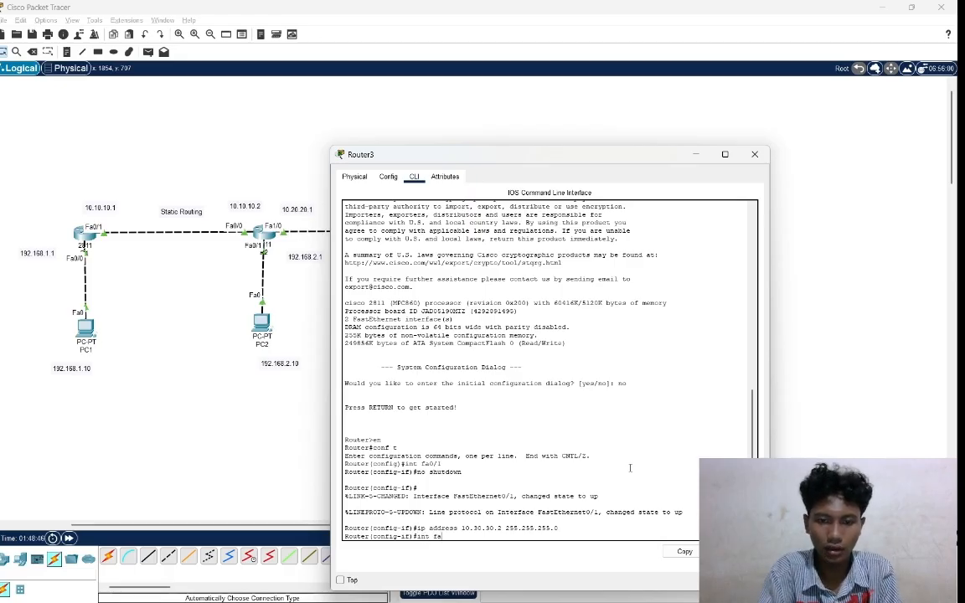
text(0)
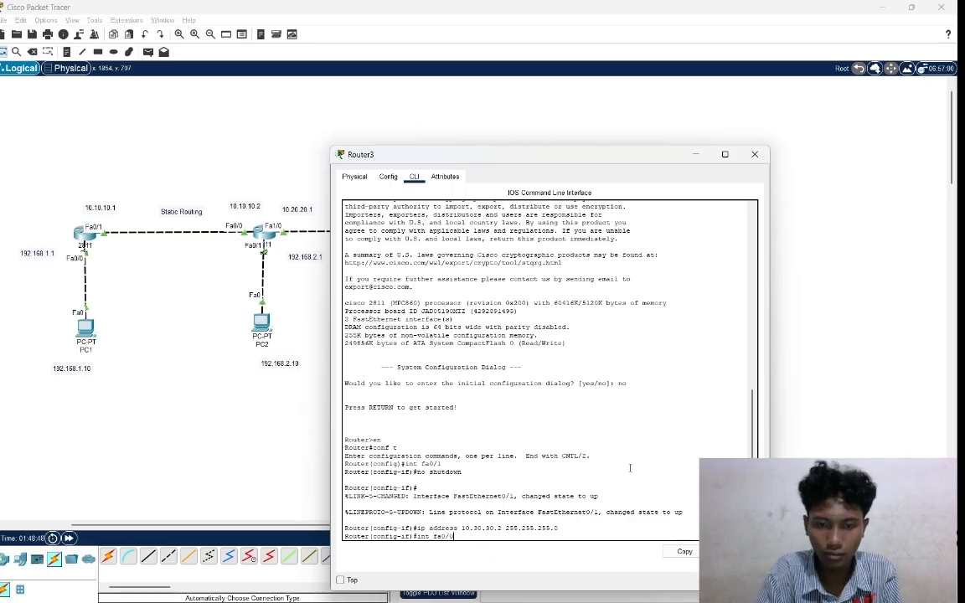
text(/0)
key(Return)
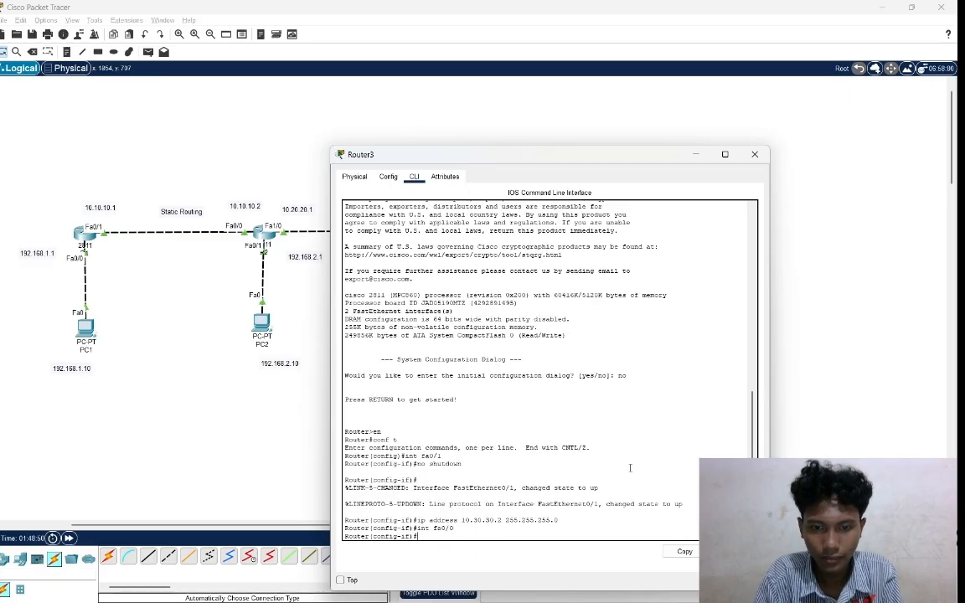
text(no s)
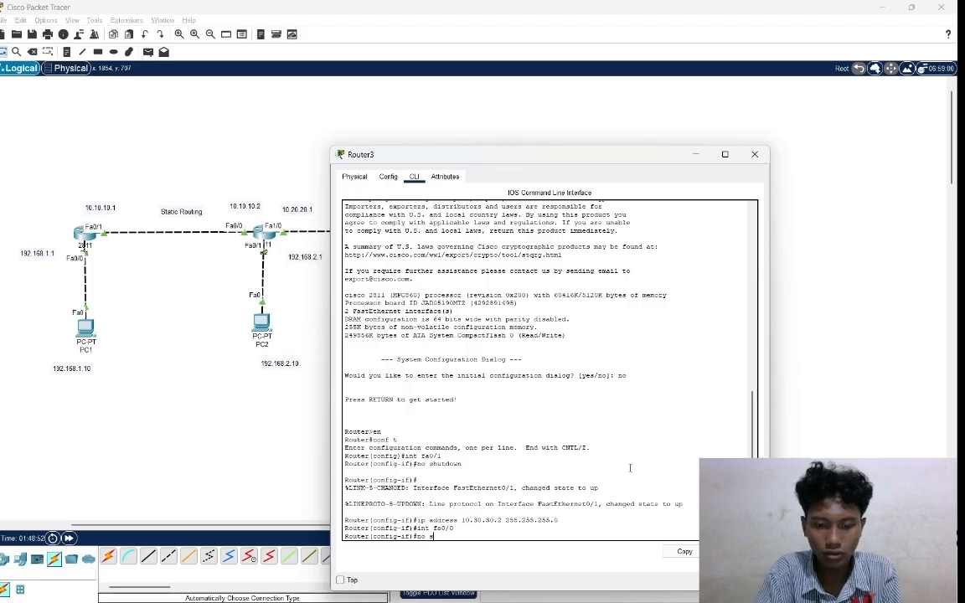
text(hutdown)
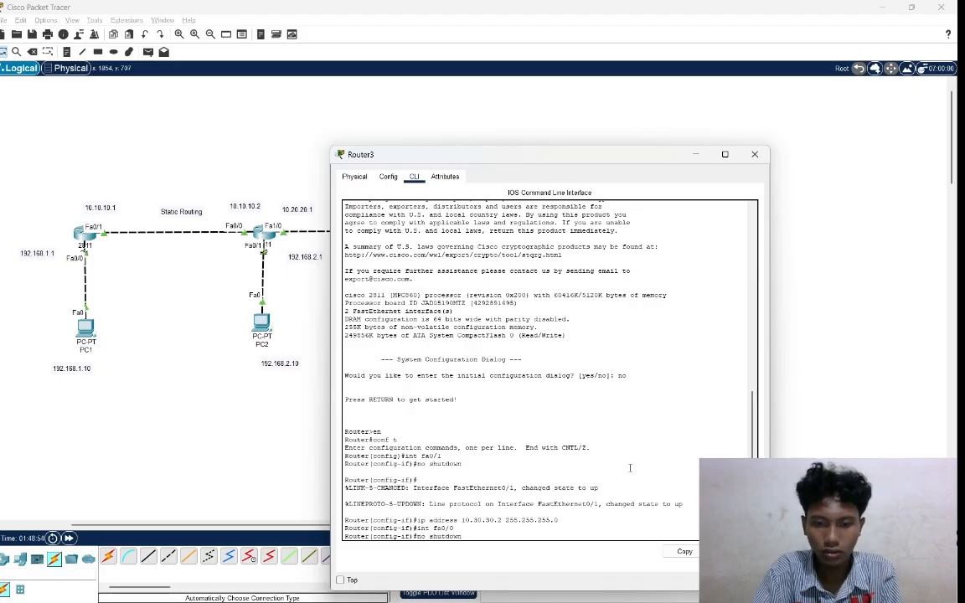
key(Return)
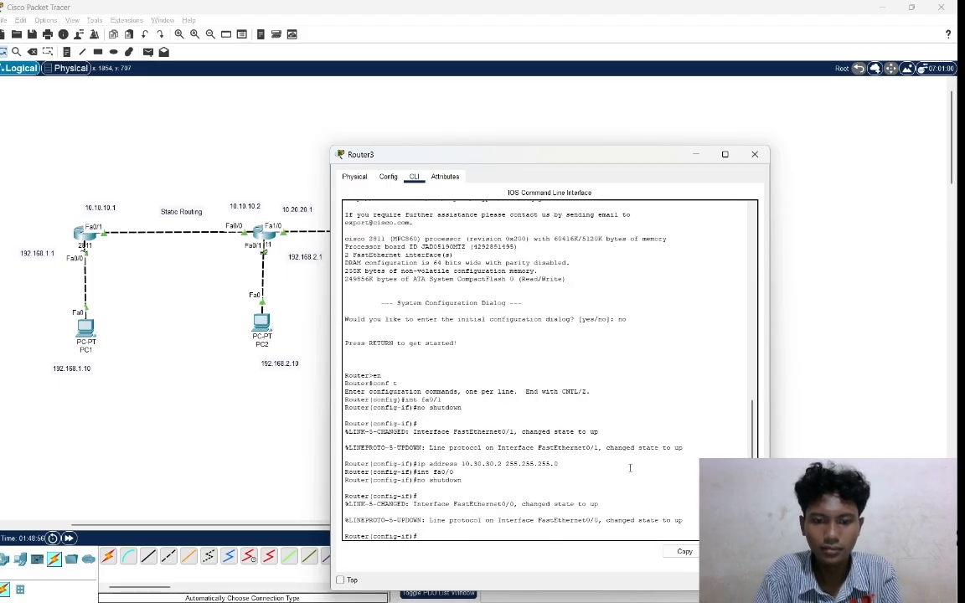
Assign IP address 192.168.4.1 with mask 255.255.255.0 to Router3's fa0/0 interface, and return to the topology.
text(ip)
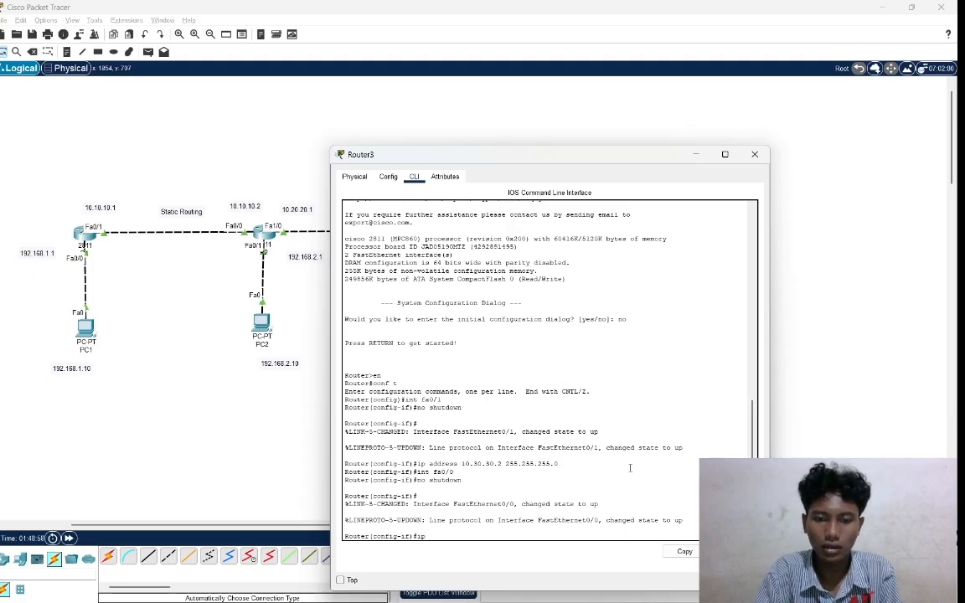
text( add)
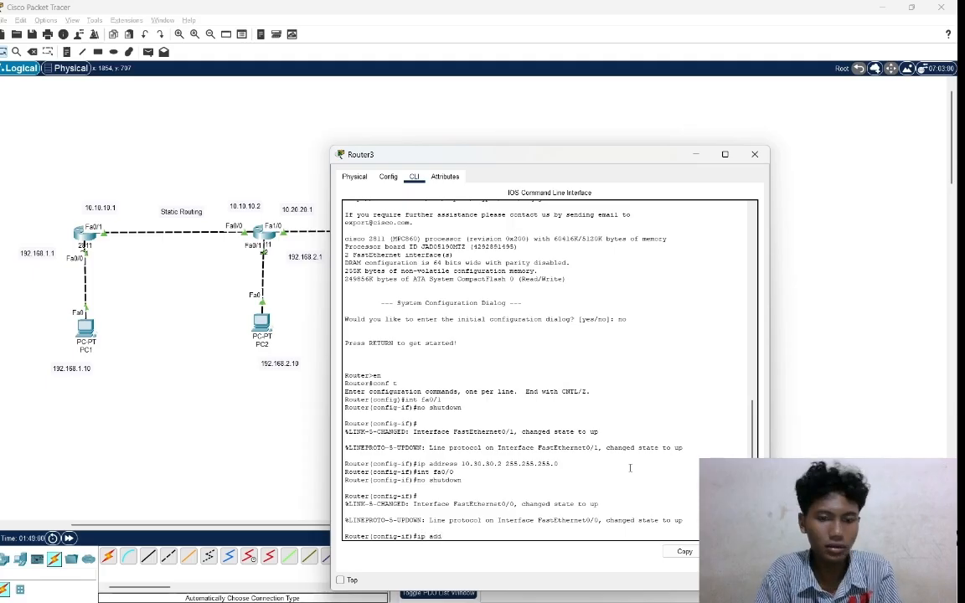
text(re)
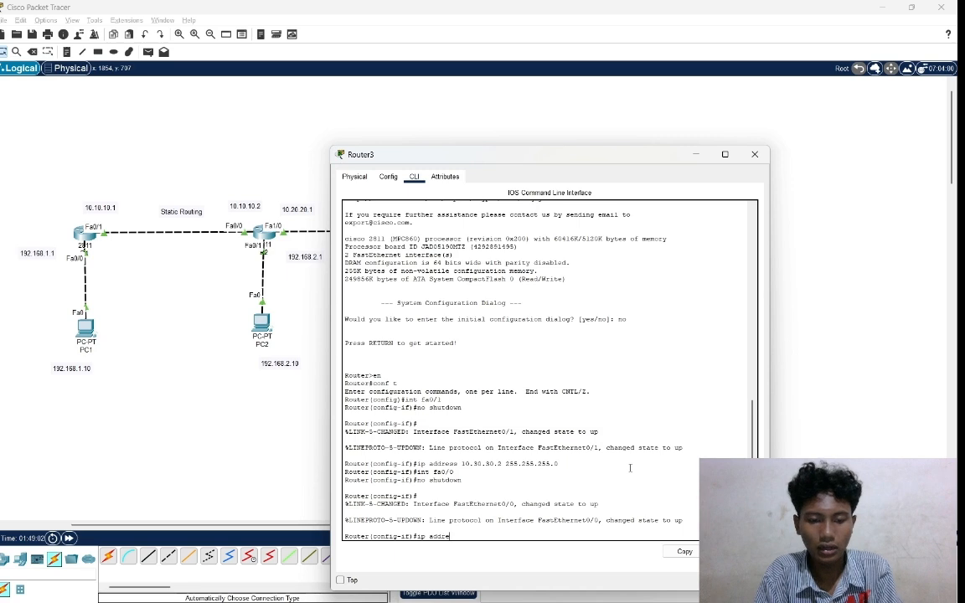
text(ss)
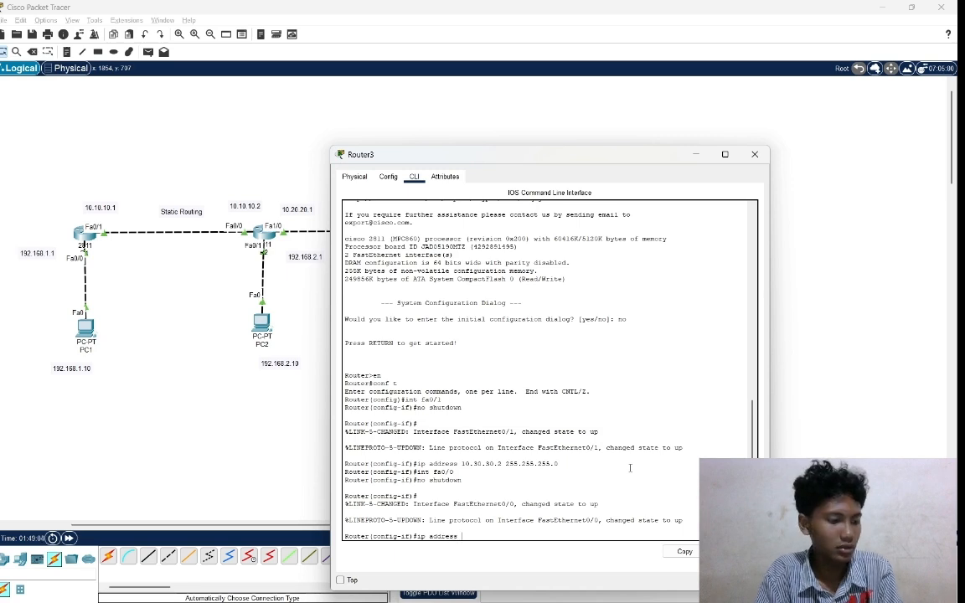
text( 19)
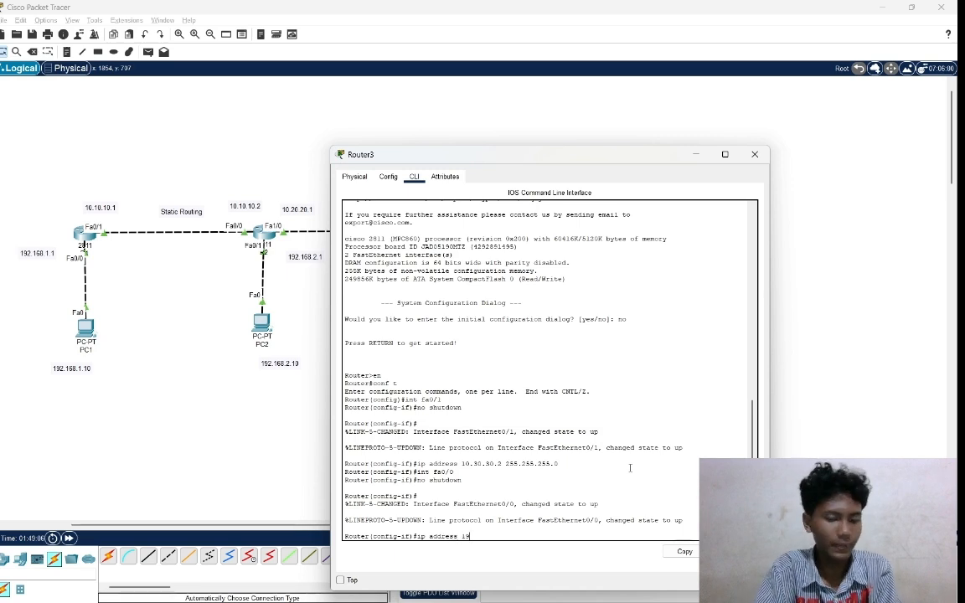
text(2)
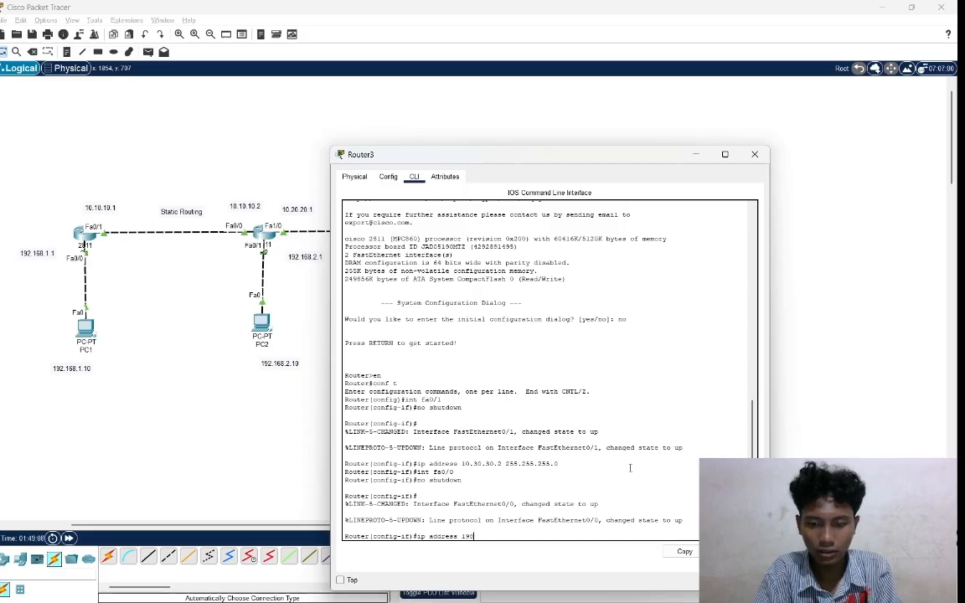
text(.1)
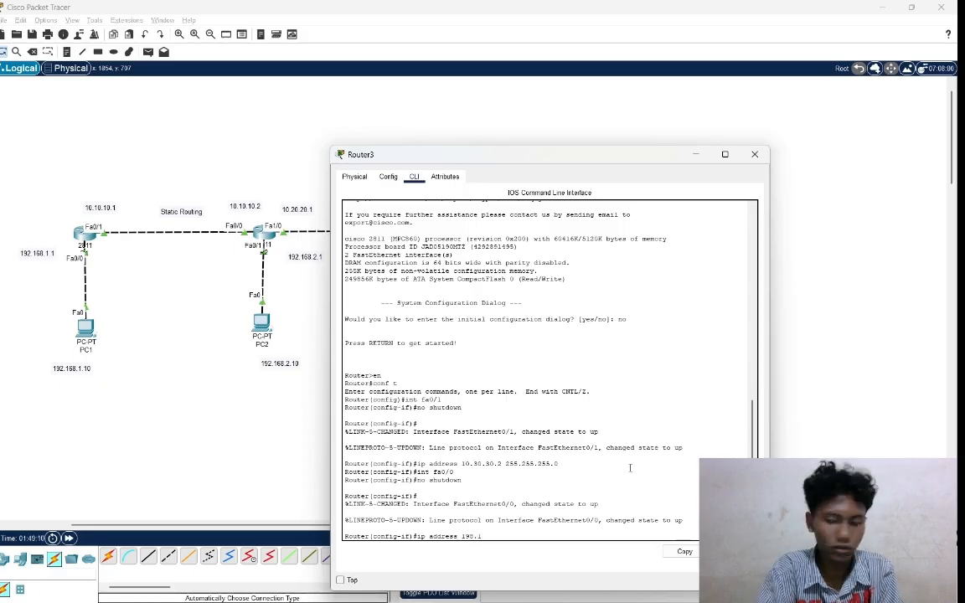
key(BackSpace)
key(BackSpace)
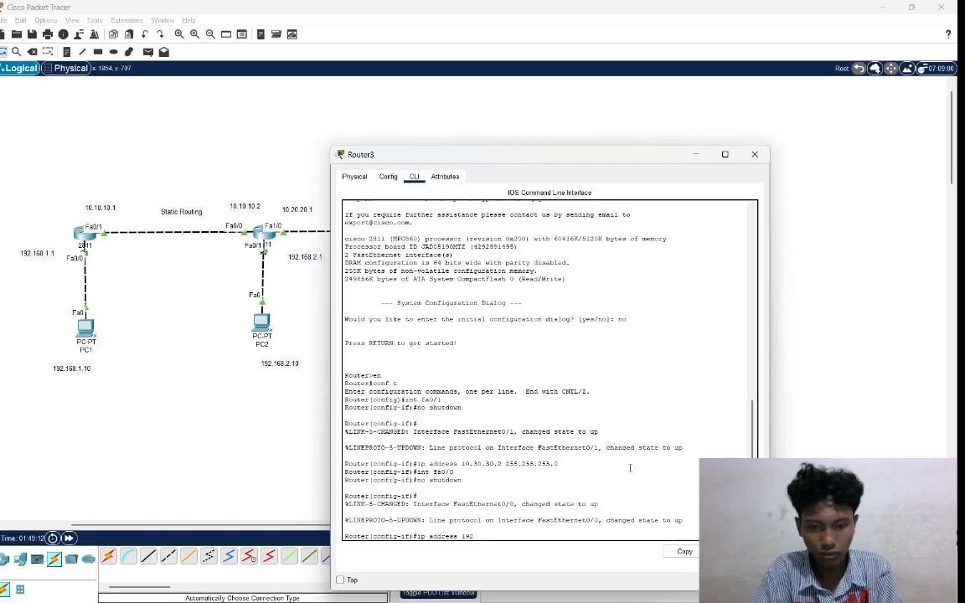
text(.168)
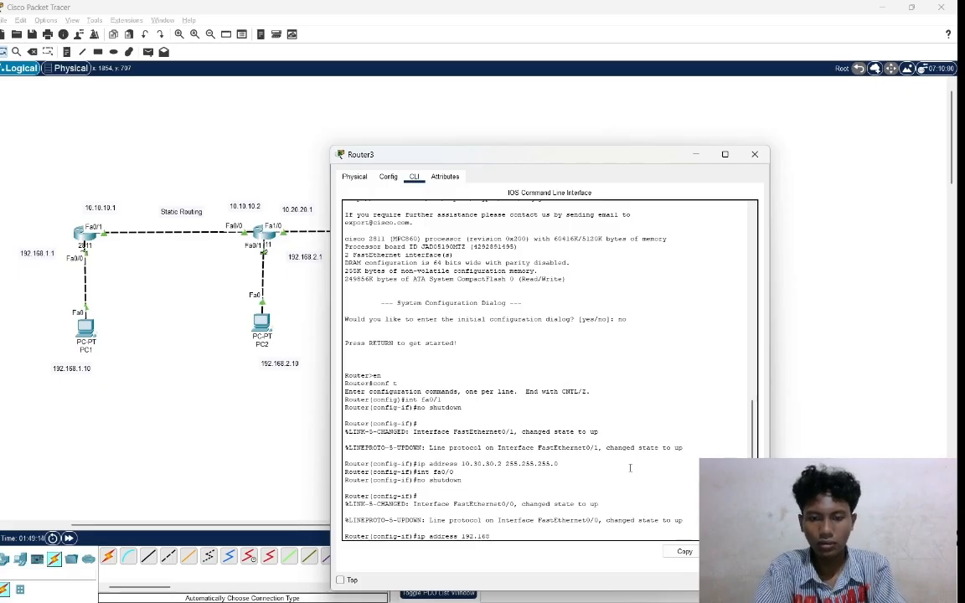
text(.4)
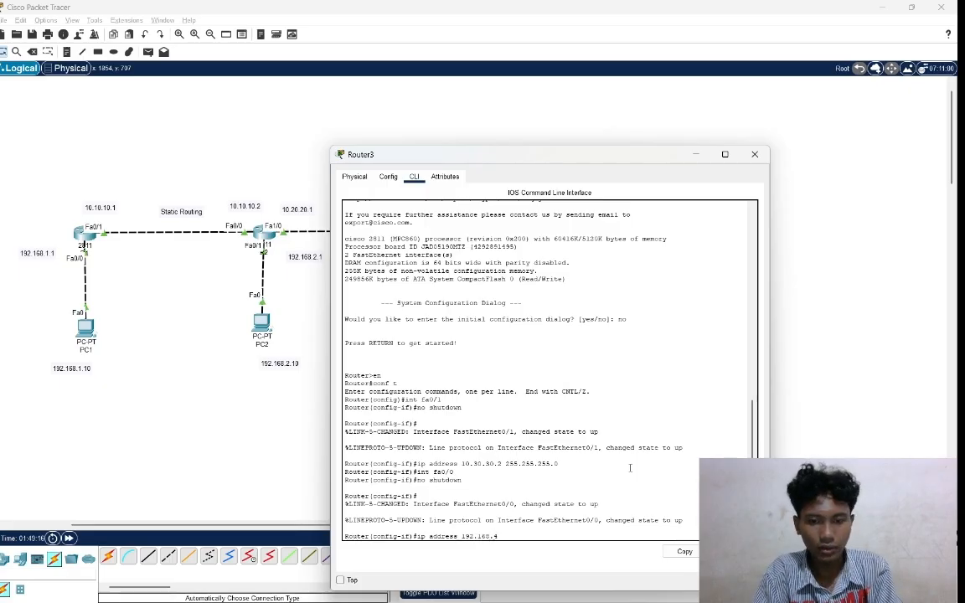
text(.10)
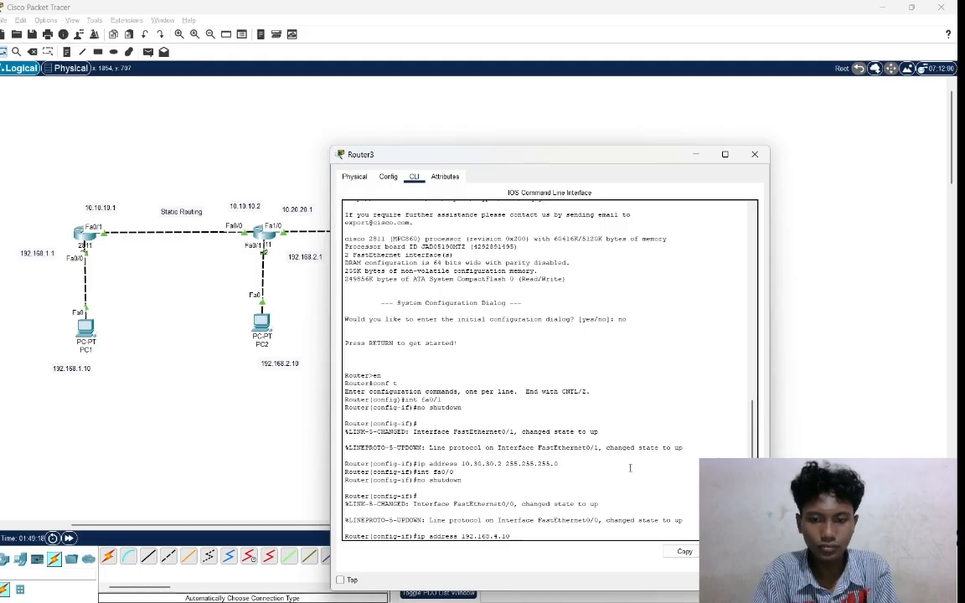
text( 255)
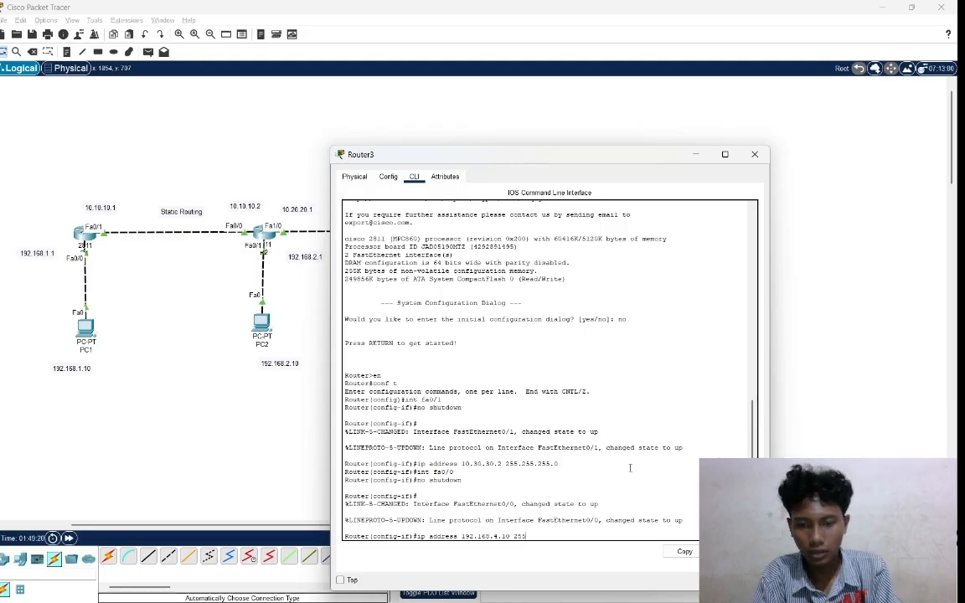
text(.255.255)
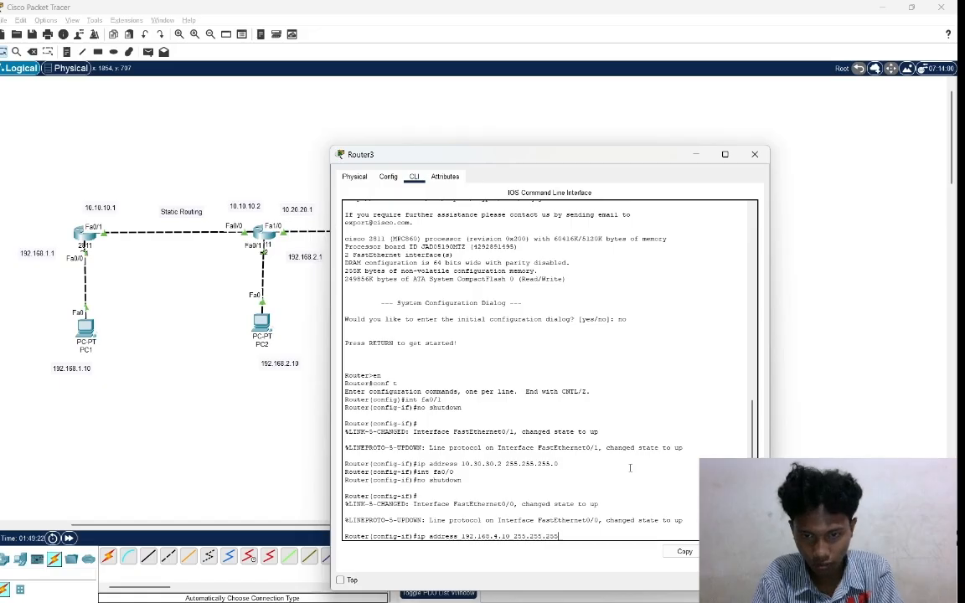
text(.0)
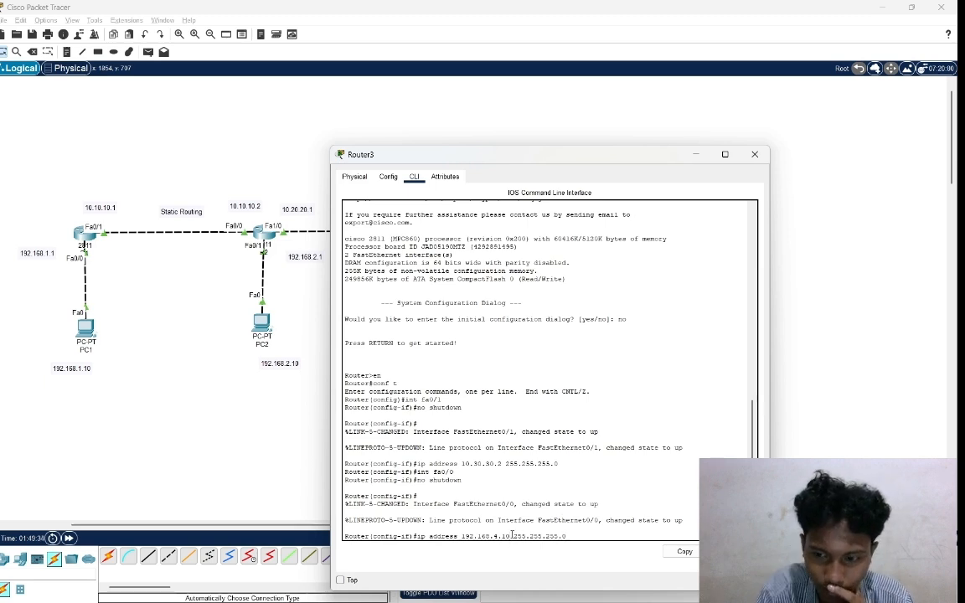
key(BackSpace)
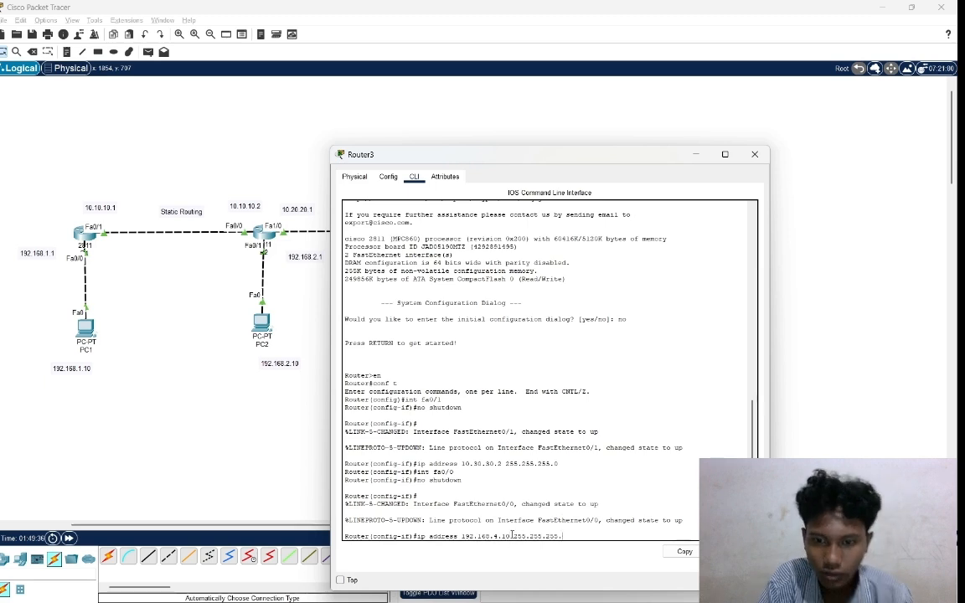
text(0)
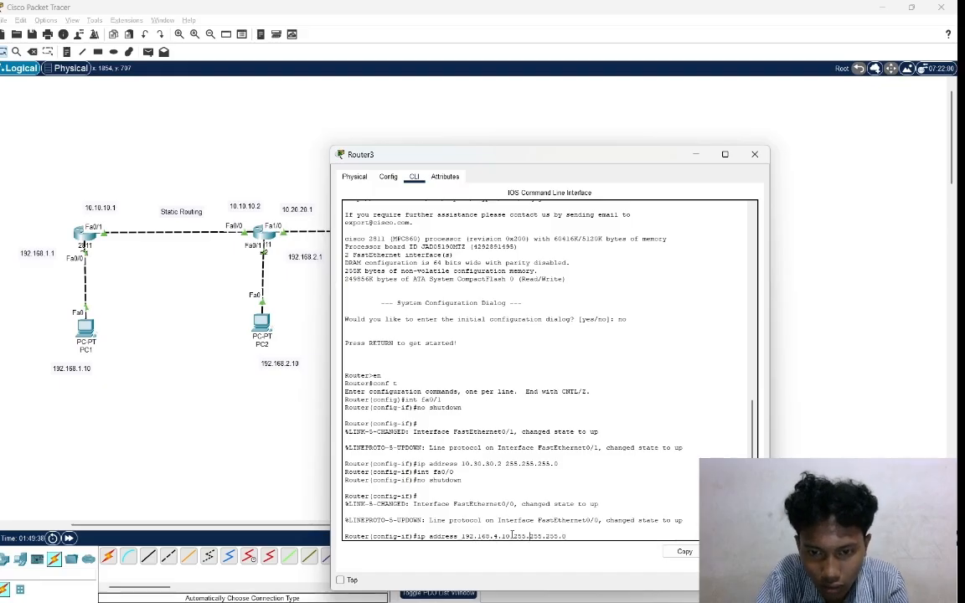
key(BackSpace)
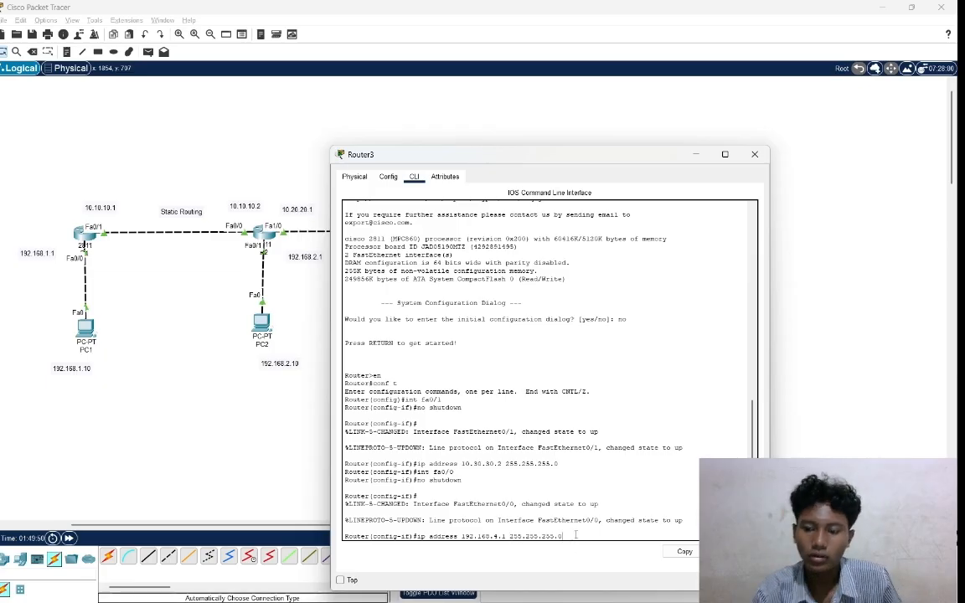
key(Return)
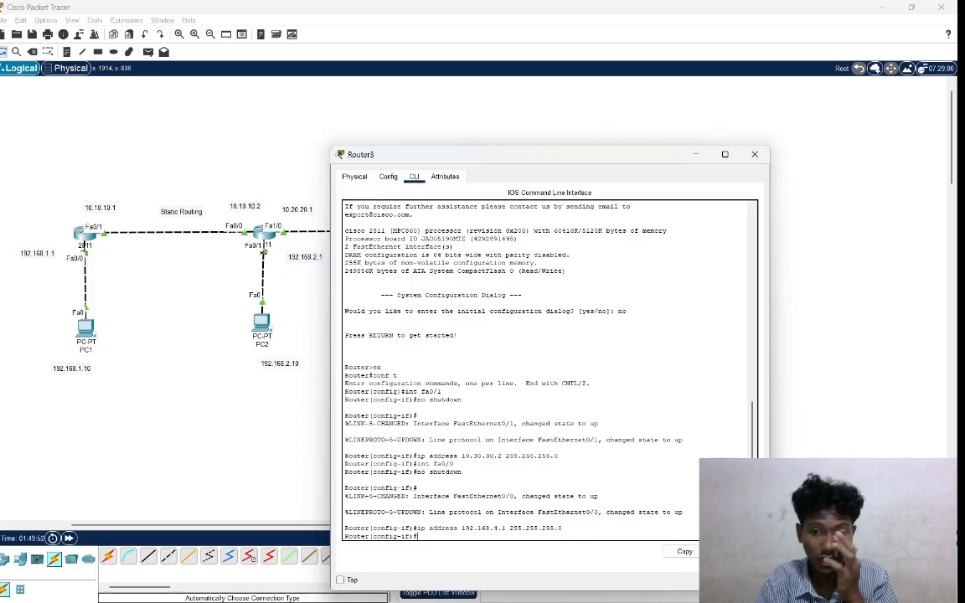
click(826, 483)
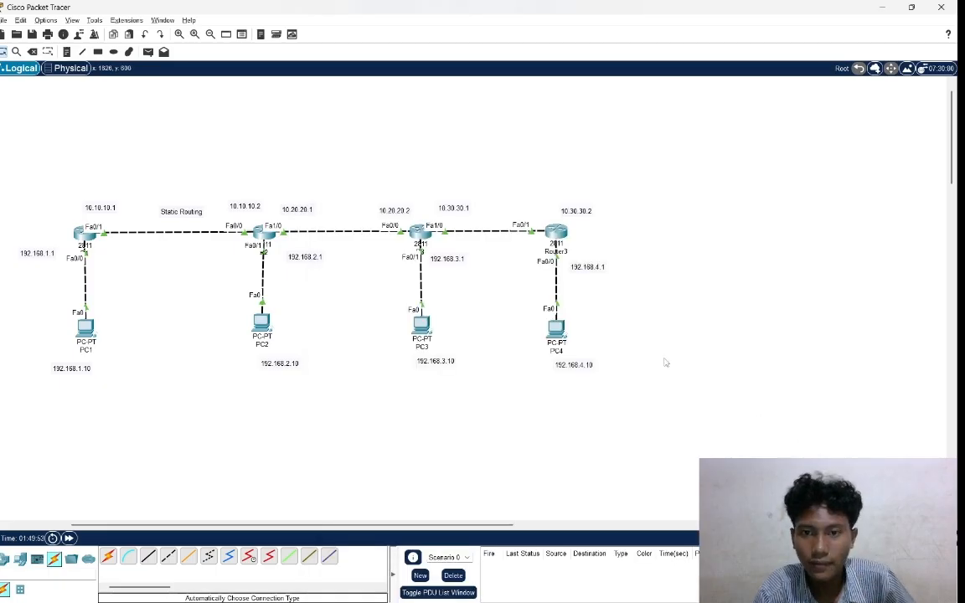
Set PC4's static IPv4 address to 192.168.4.10 with subnet mask 255.255.255.0 in its IP configuration.
click(557, 335)
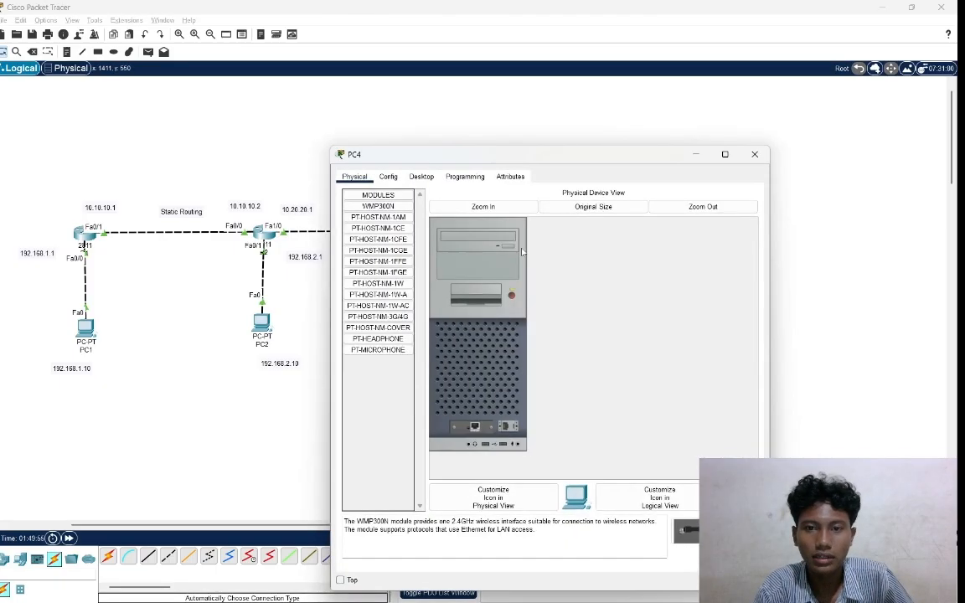
click(423, 176)
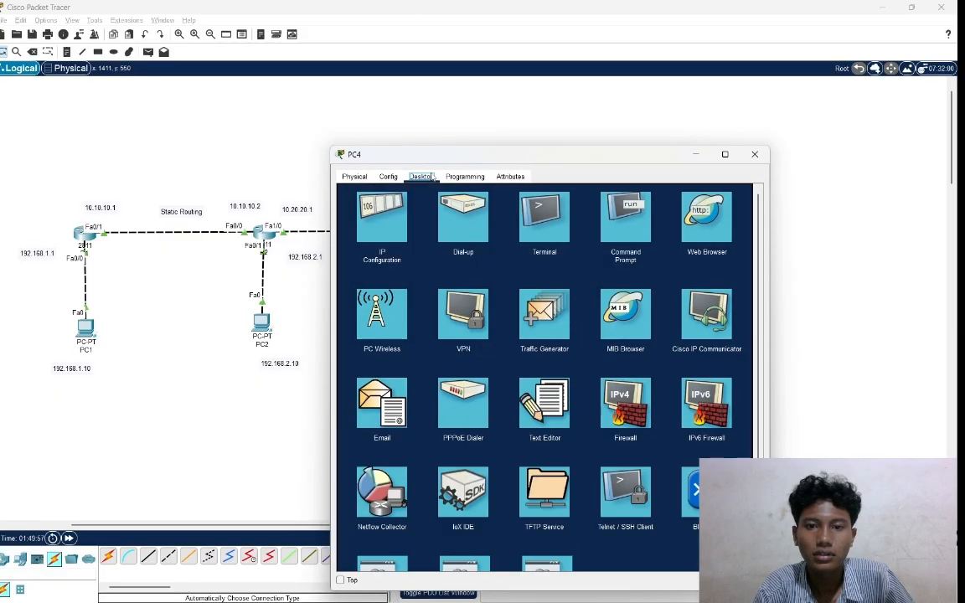
click(399, 221)
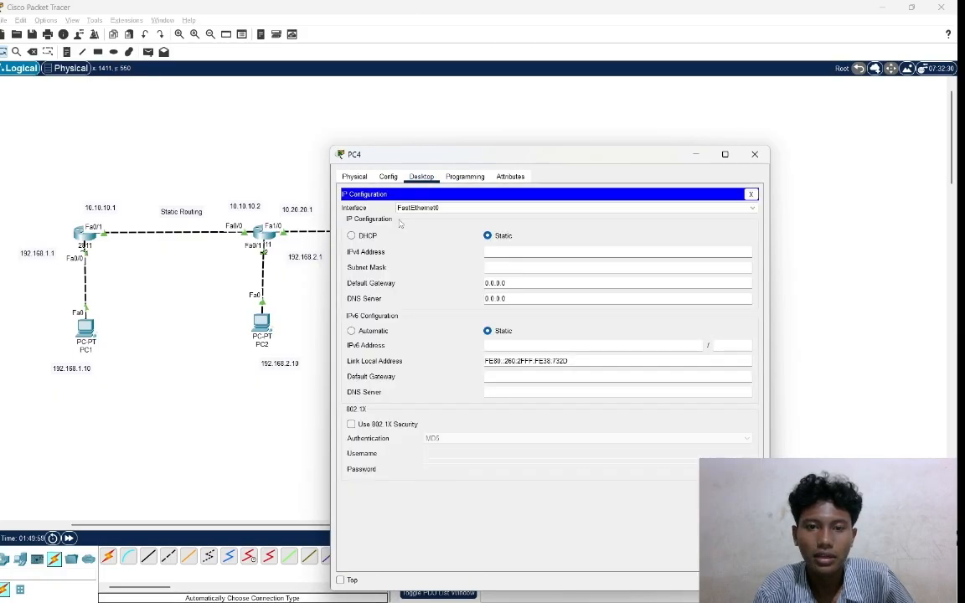
click(556, 252)
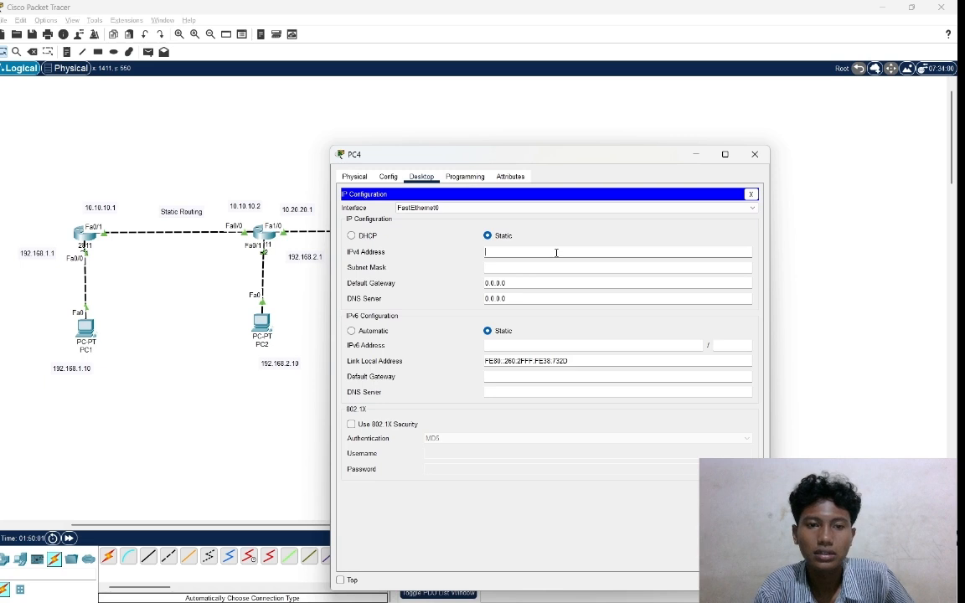
click(556, 252)
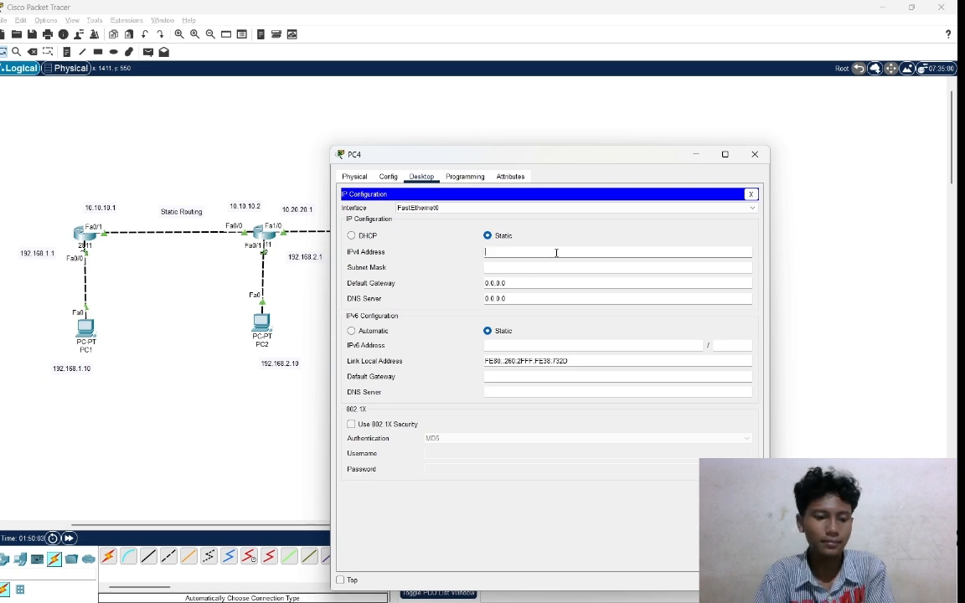
text(192)
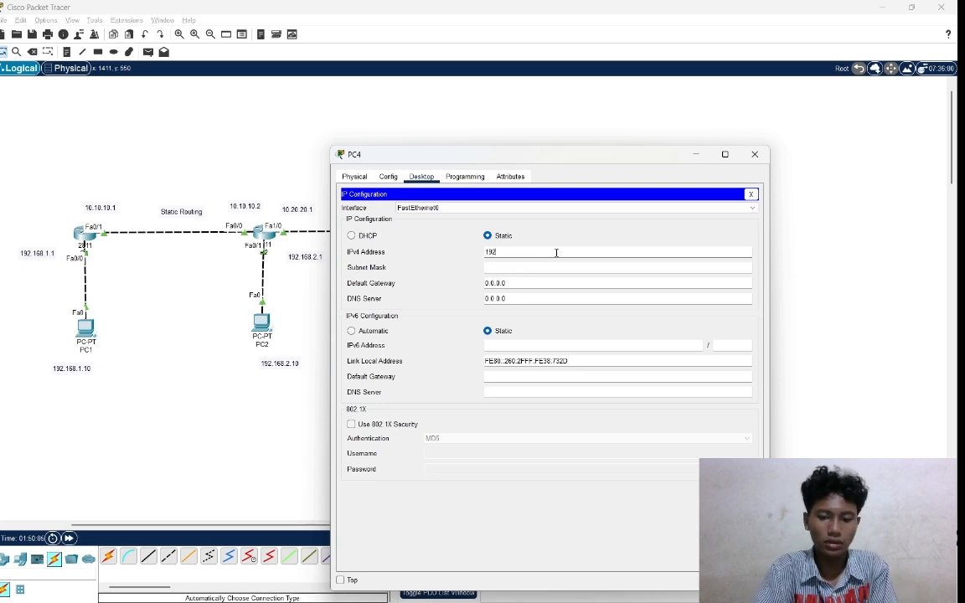
text(.168)
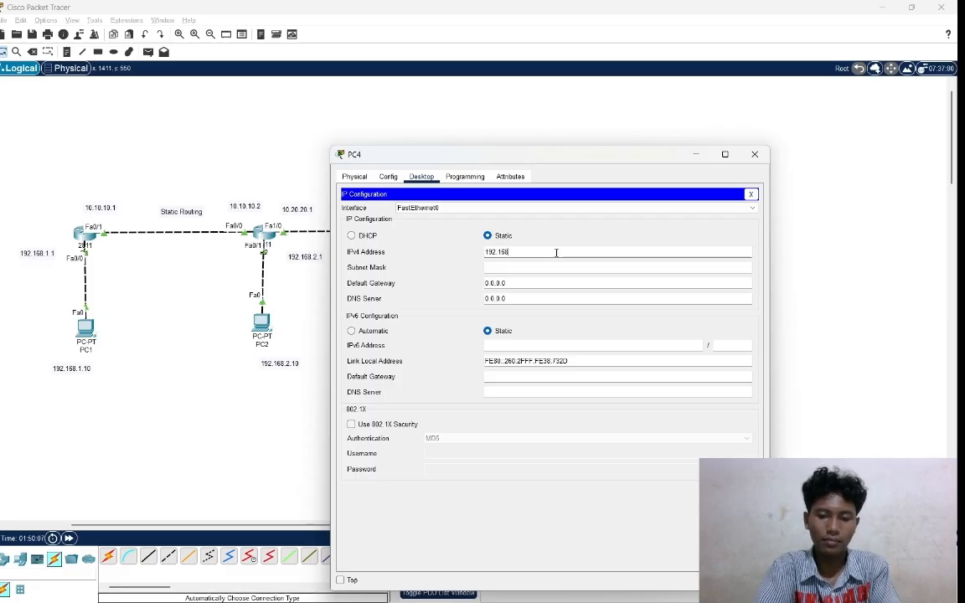
text(.4)
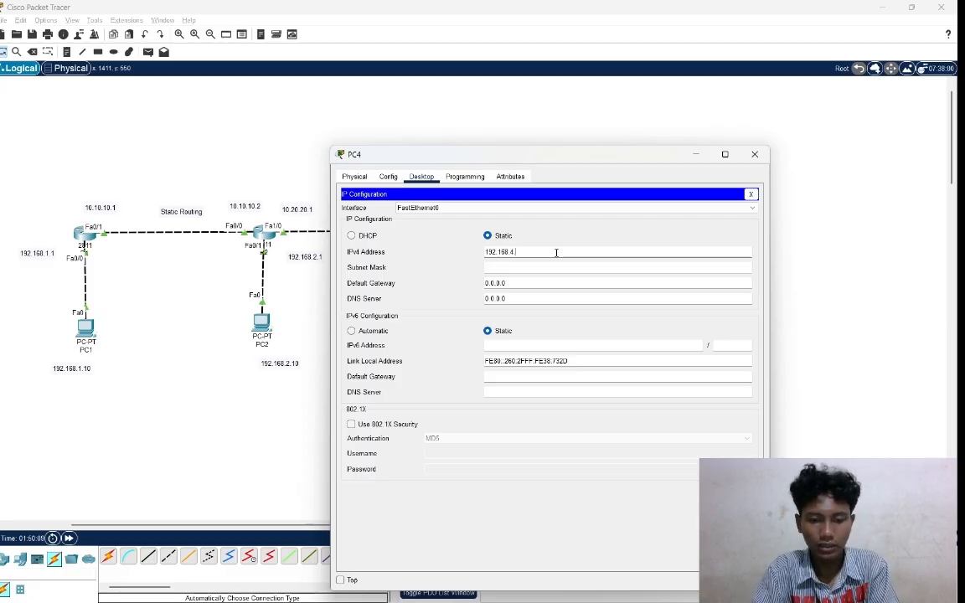
text(.10)
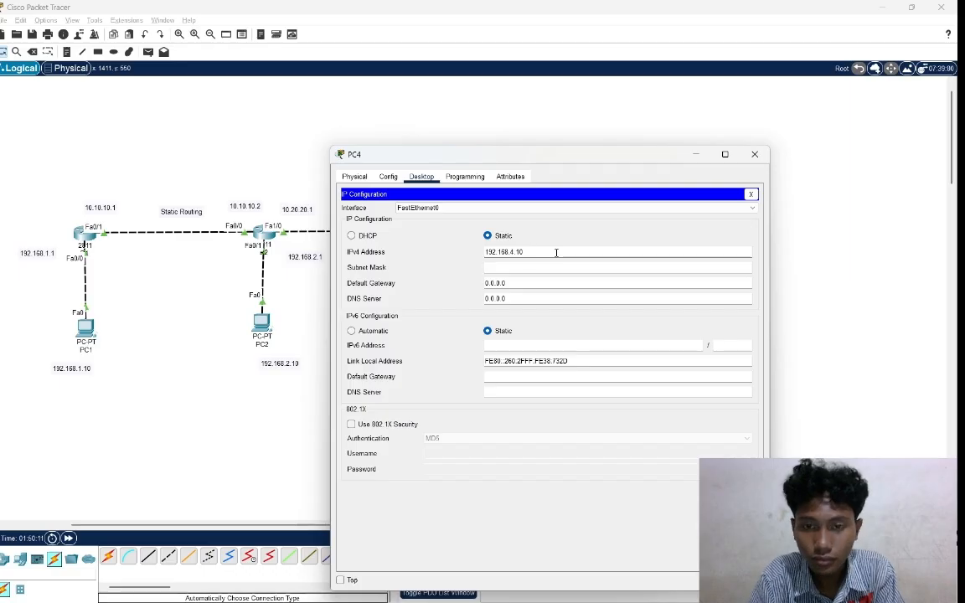
key(Tab)
Set PC4's IPv4 default gateway to 192.168.4.1 in its IP configuration.
double_click(520, 283)
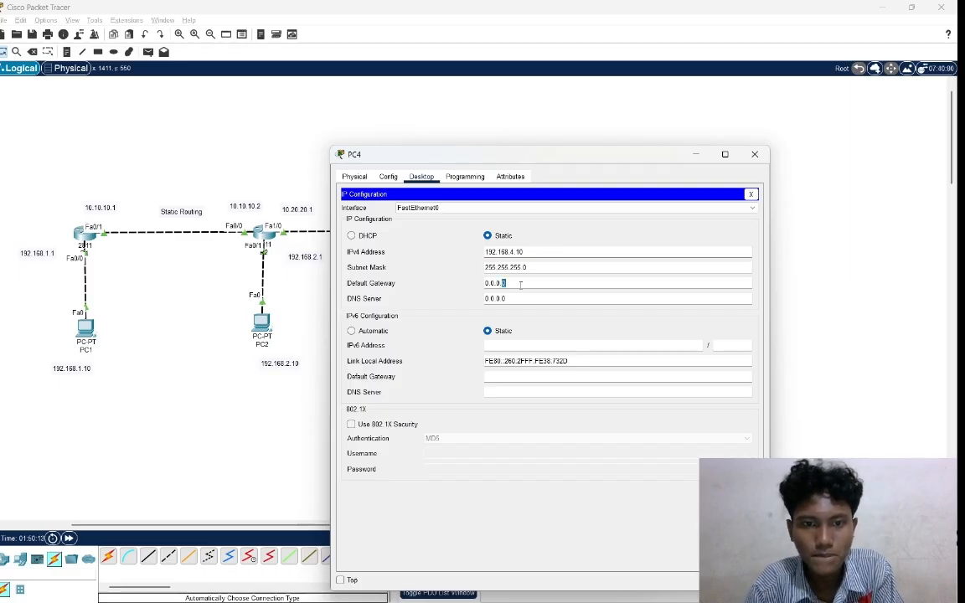
key(BackSpace)
key(BackSpace)
key(BackSpace)
key(BackSpace)
key(BackSpace)
key(BackSpace)
key(BackSpace)
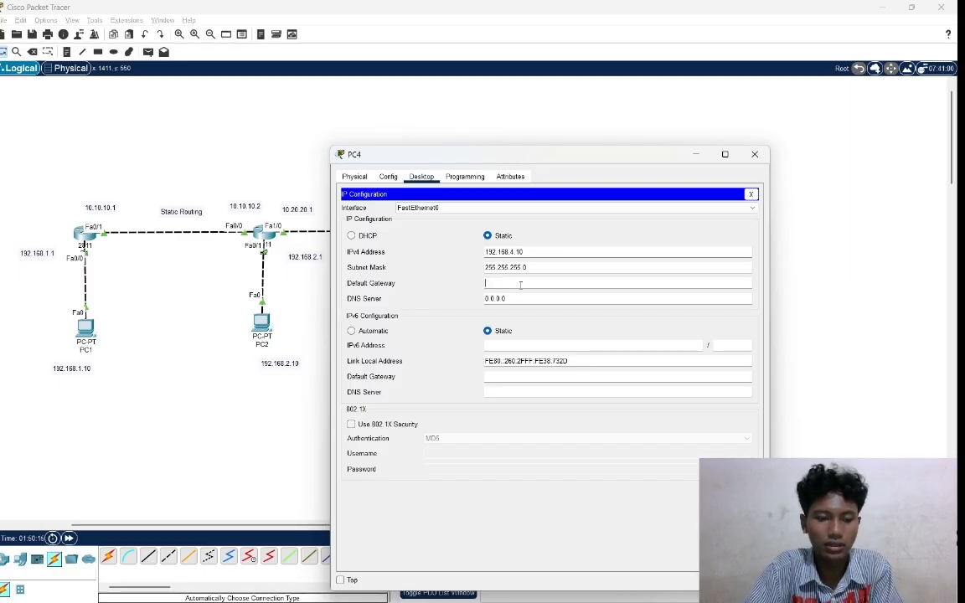
text(19)
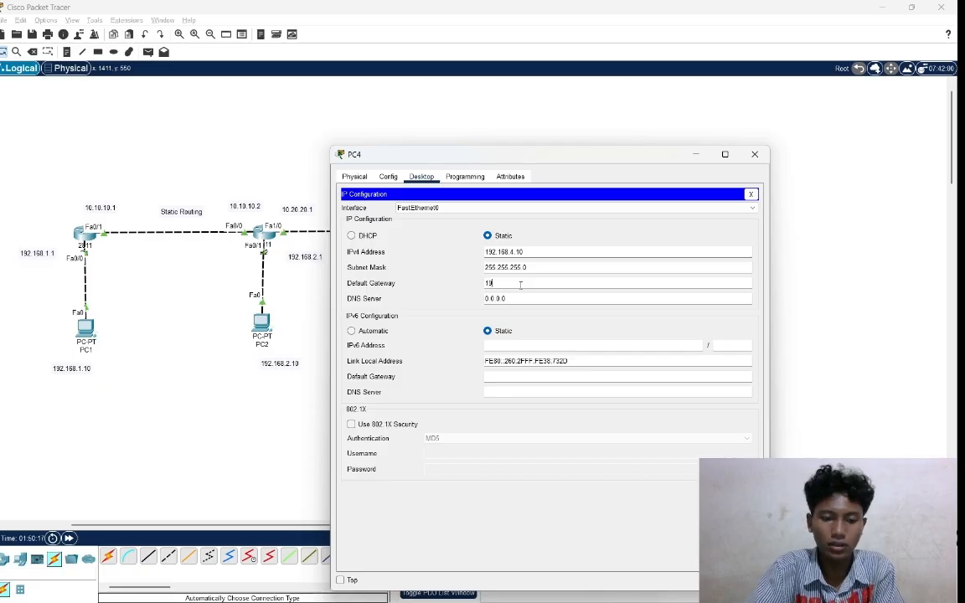
text(2.1)
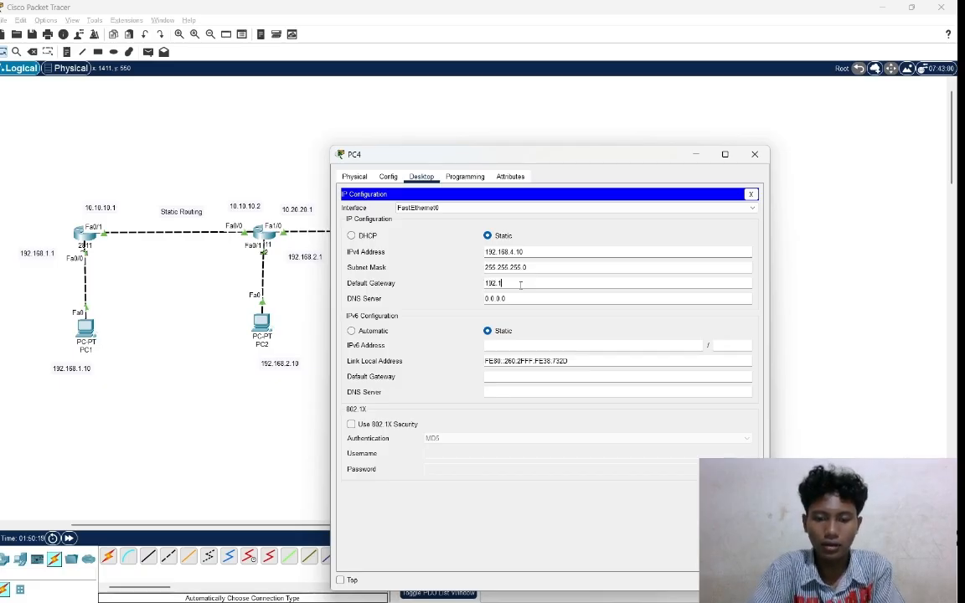
text(6)
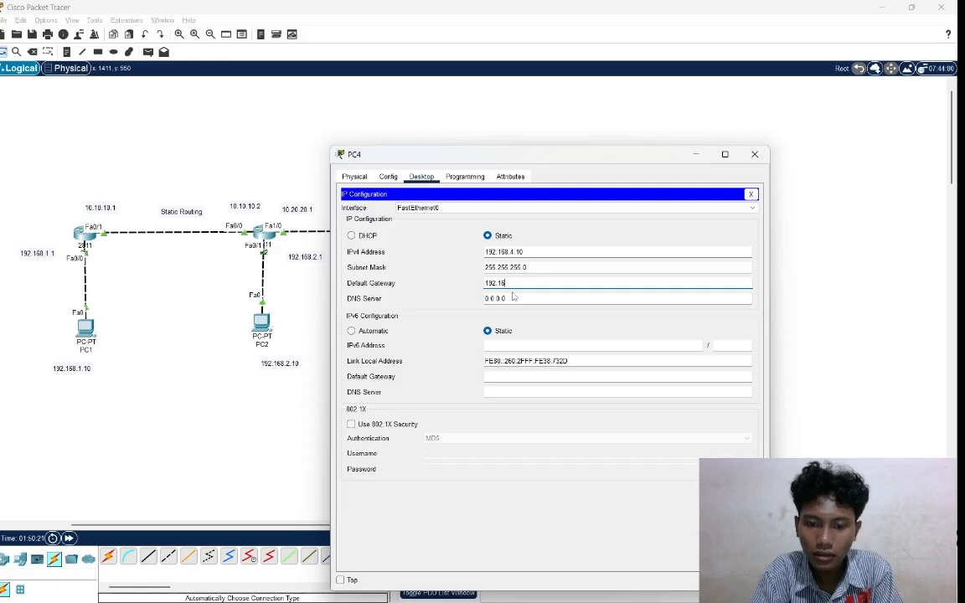
text(8)
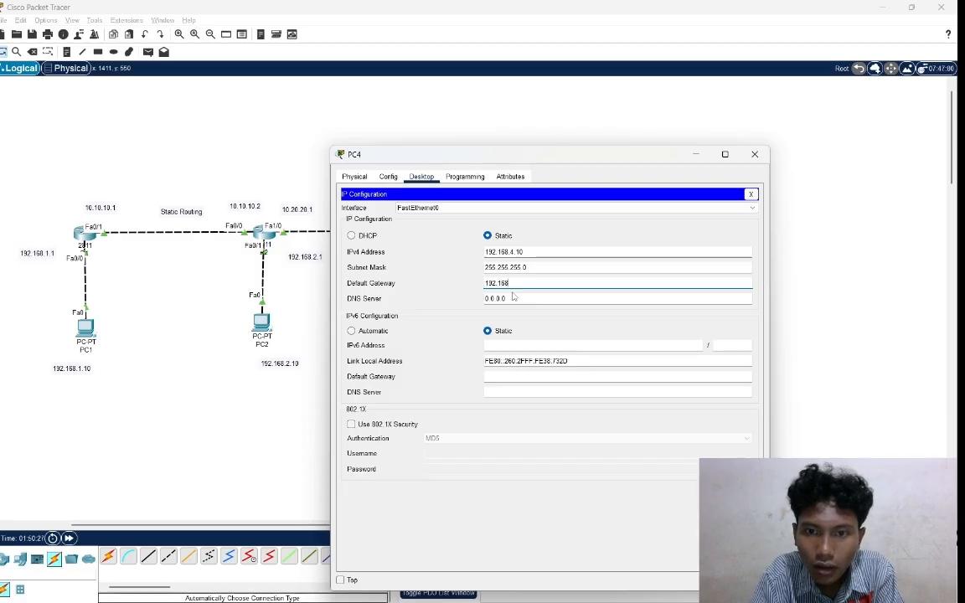
text(.)
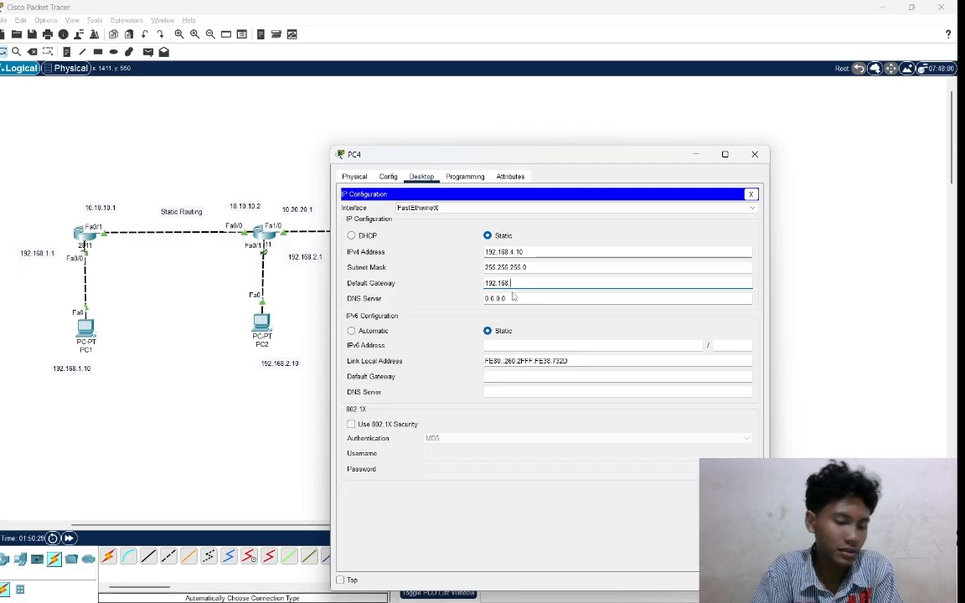
text(4.1)
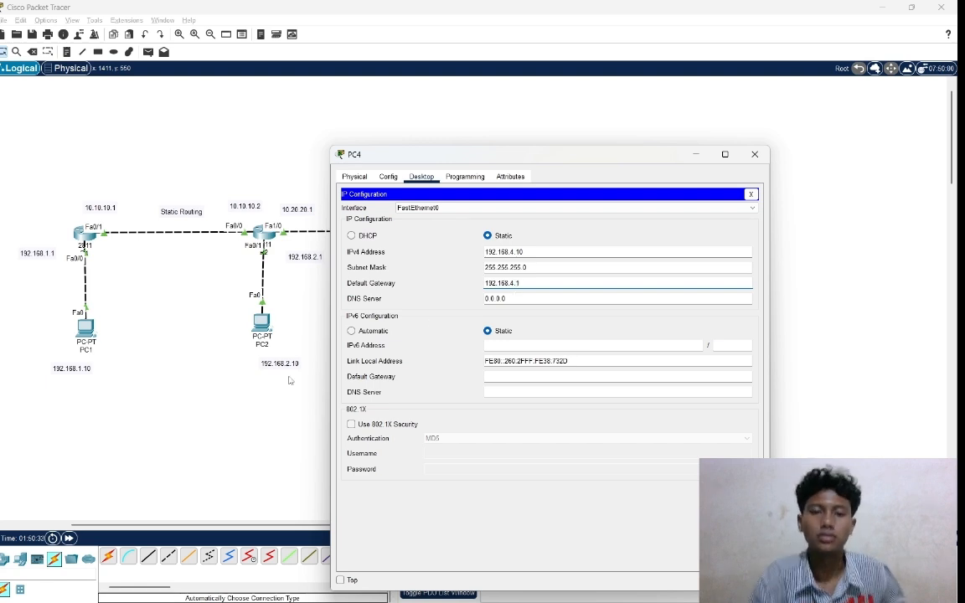
Return to the topology and move the 192.168.2.10 and 192.168.1.10 labels slightly closer beneath PC2 and PC1.
click(200, 370)
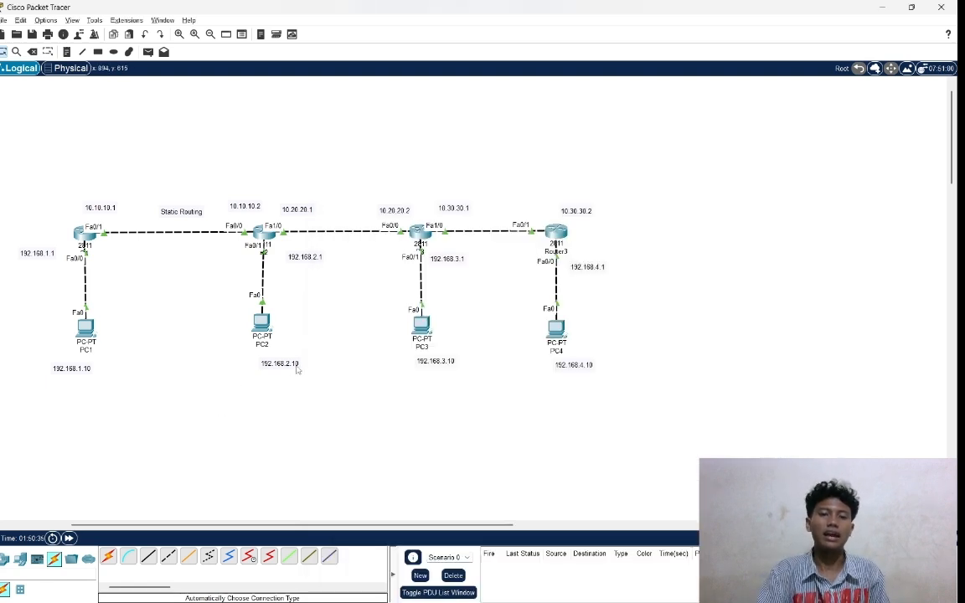
drag(289, 364, 283, 360)
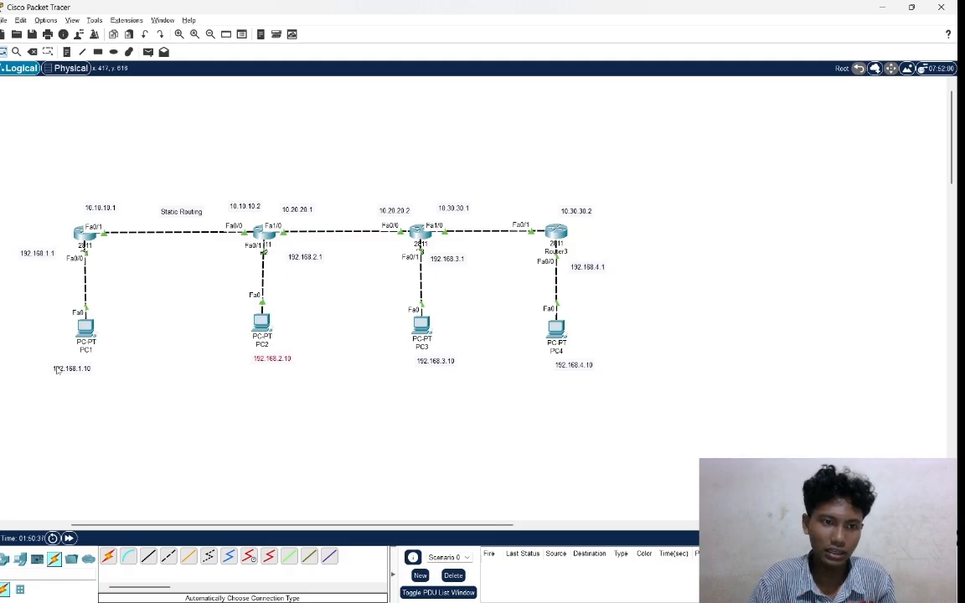
drag(56, 370, 60, 368)
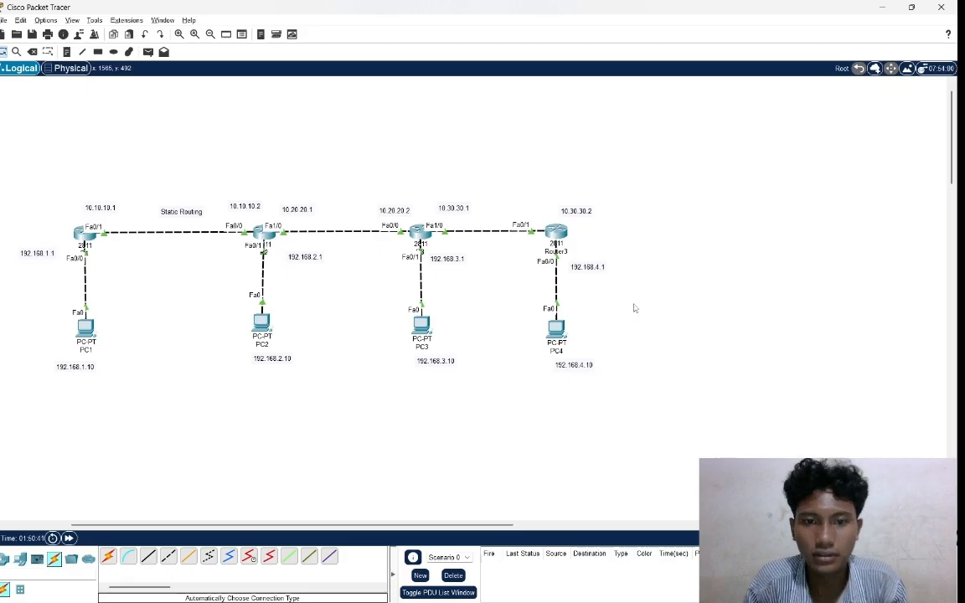
Rename Router3 in the topology as R4.
click(568, 253)
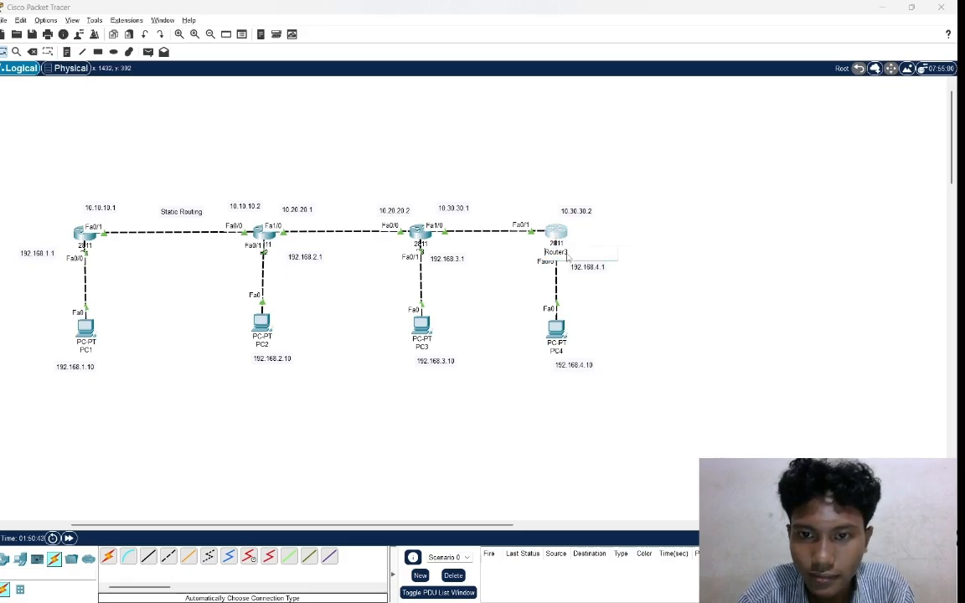
key(Caps_Lock)
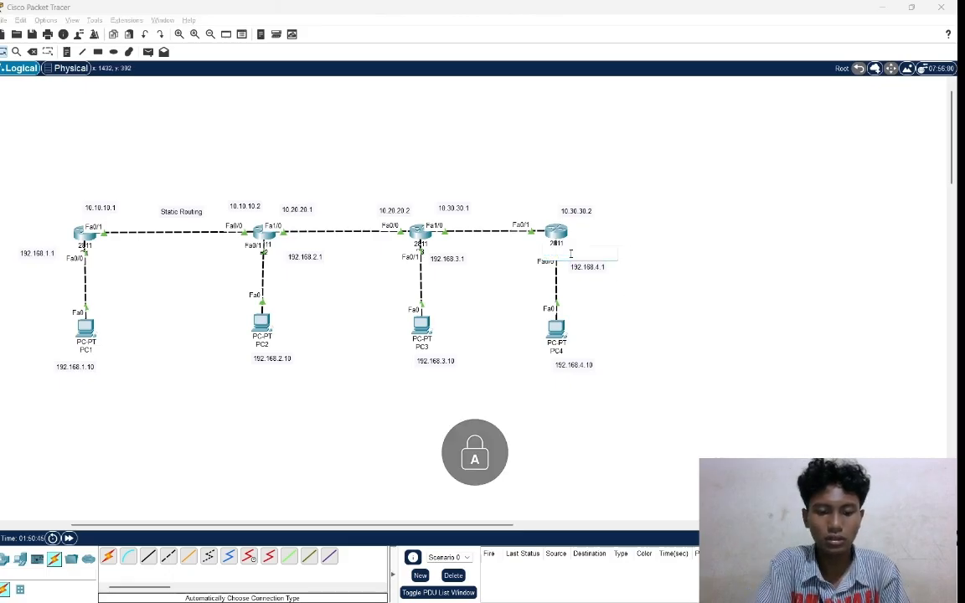
text(R4)
key(Return)
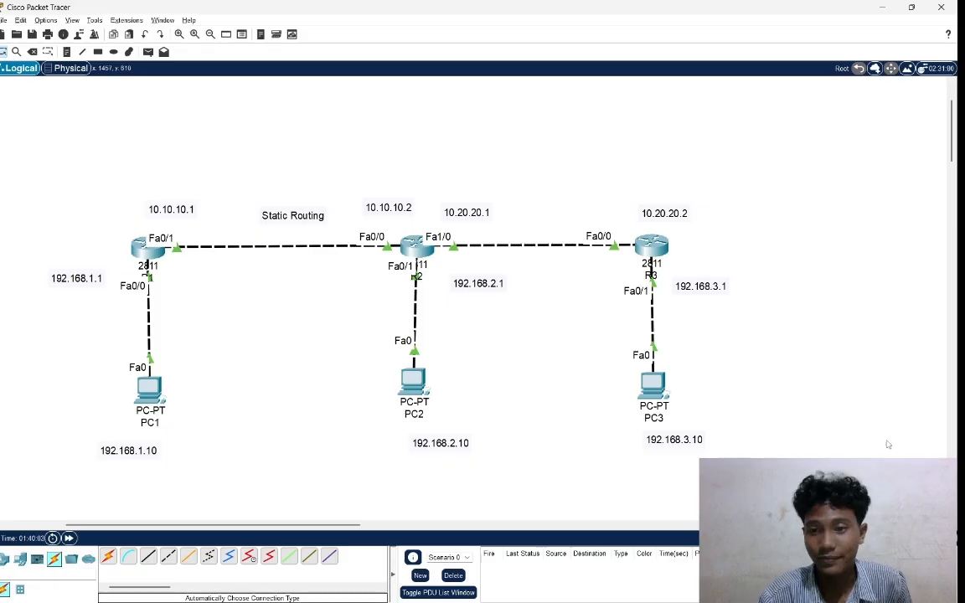
Add a 2811 router to the topology, to the right of R3 and level with the other routers.
scroll(791, 402, down, 2)
scroll(790, 402, up, 1)
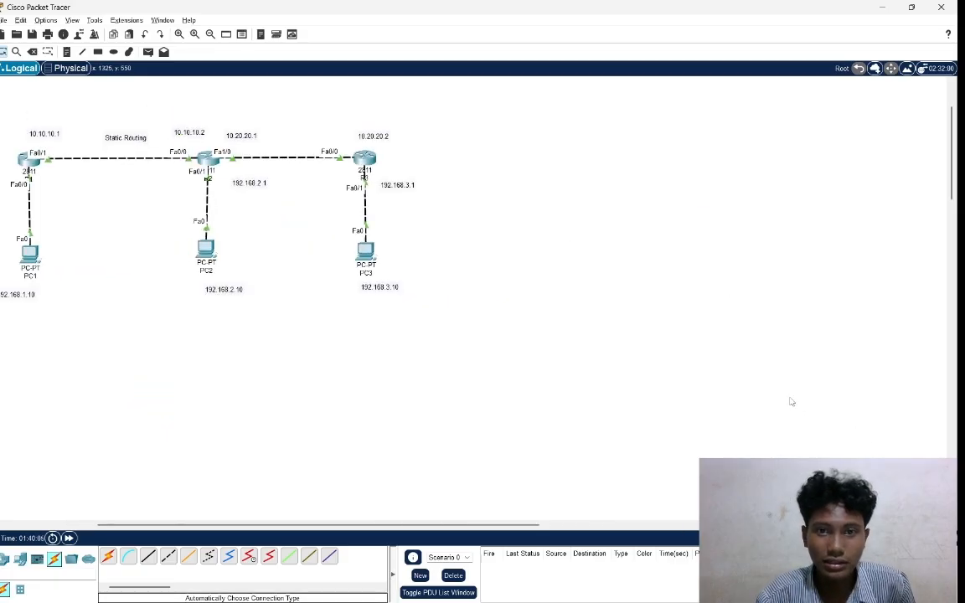
scroll(791, 402, up, 1)
scroll(791, 402, left, 2)
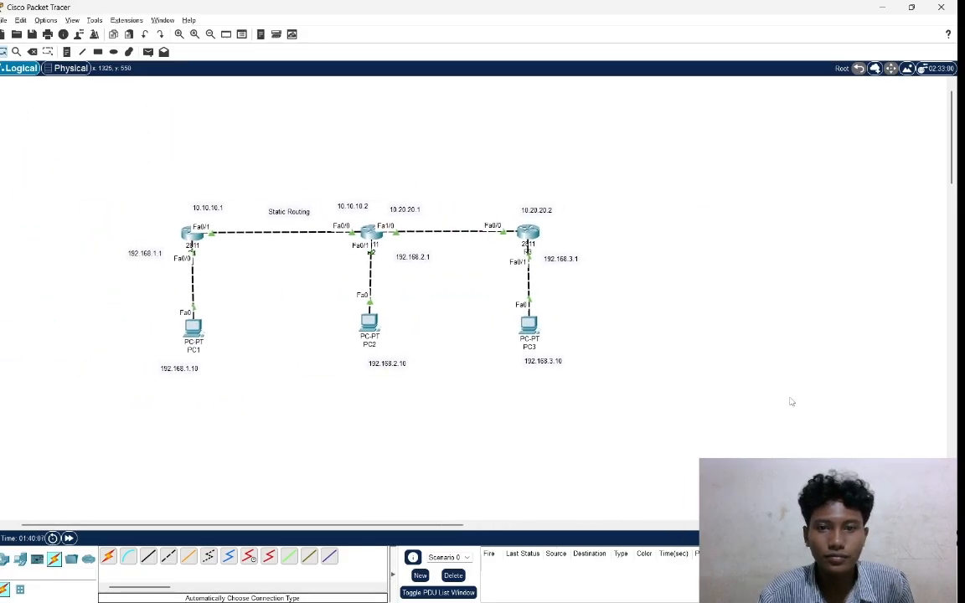
scroll(791, 402, right, 2)
scroll(790, 402, left, 1)
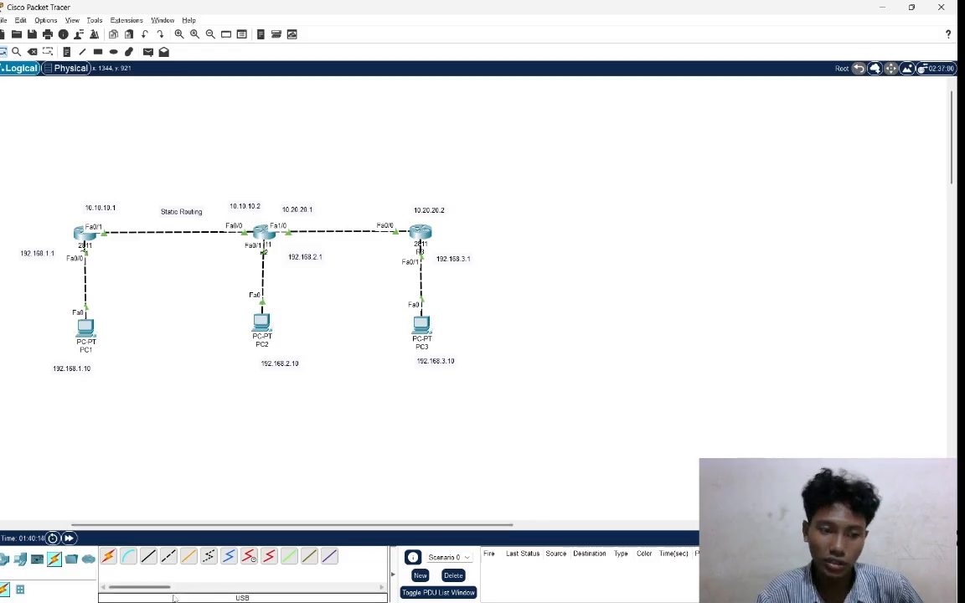
click(5, 559)
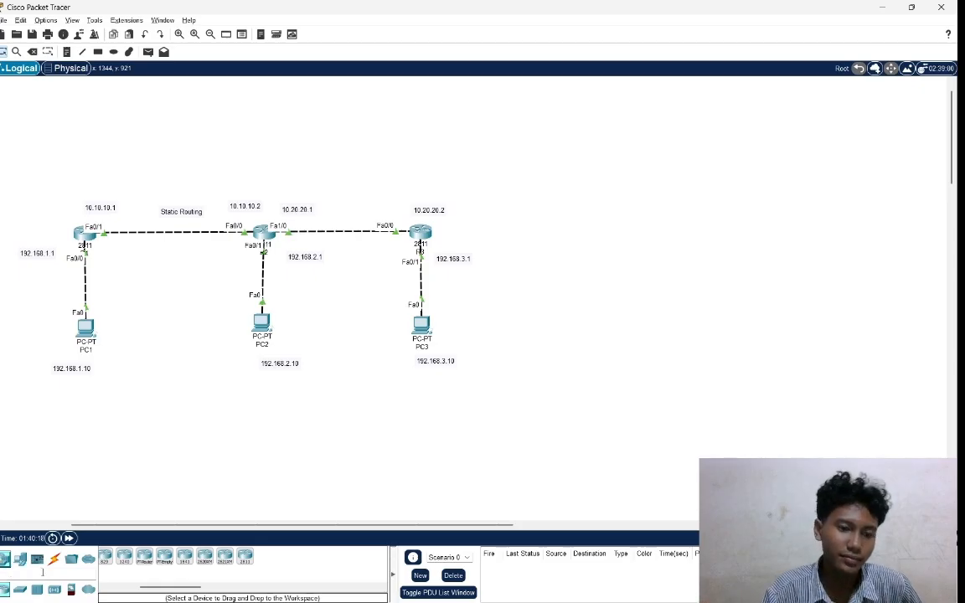
click(244, 560)
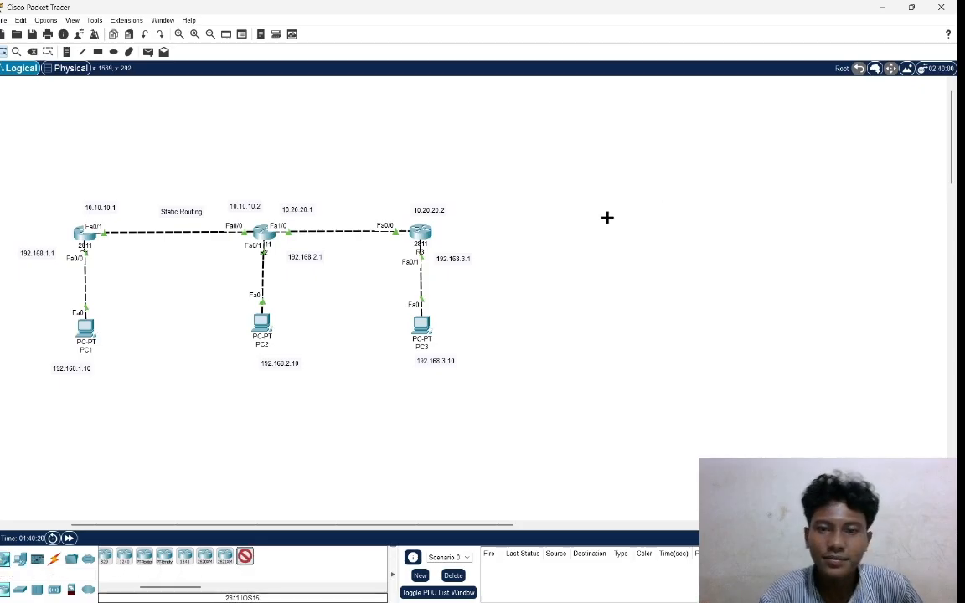
click(555, 231)
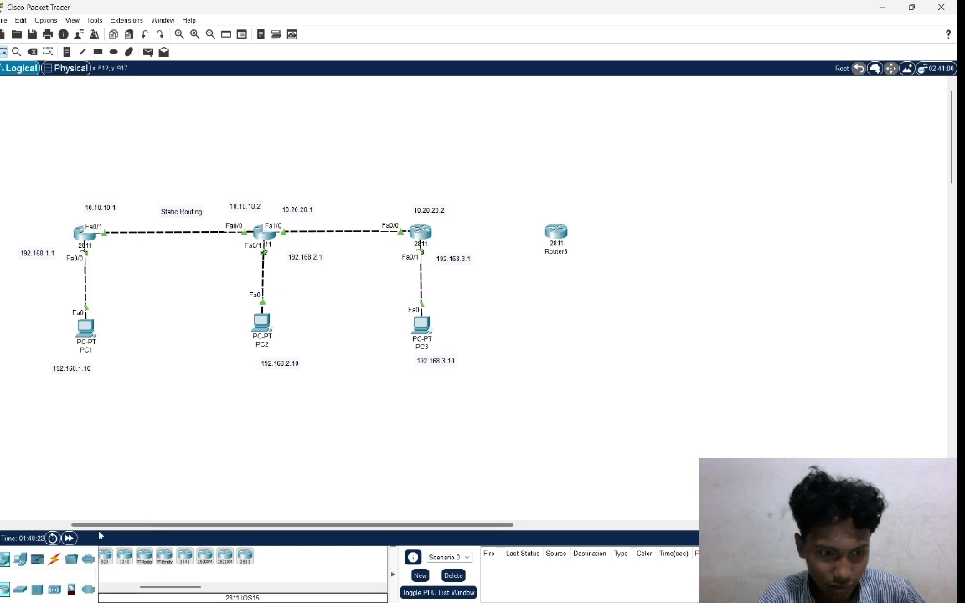
Add a PC to the topology below the new 2811 router, in line with the other PCs.
click(23, 560)
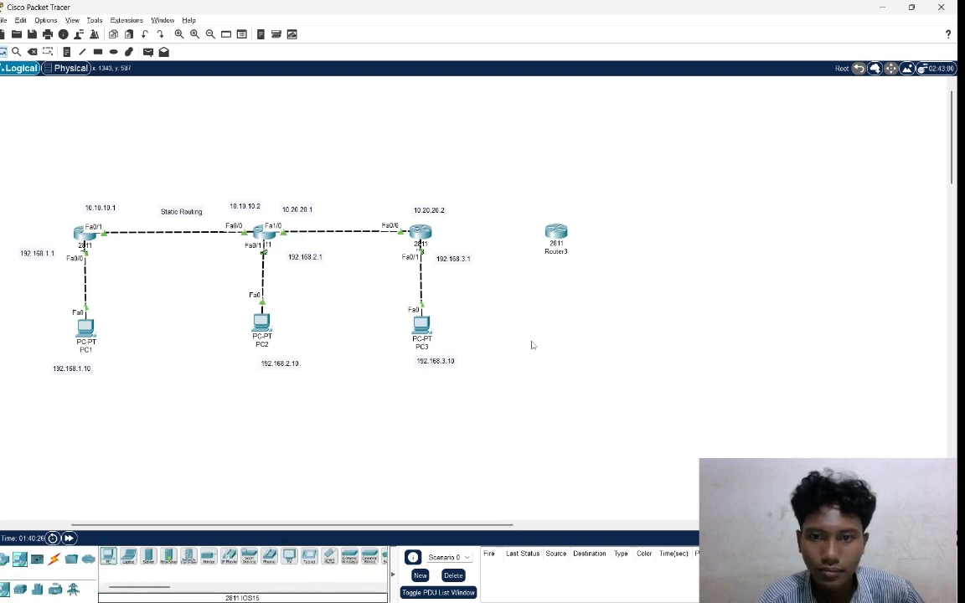
click(108, 557)
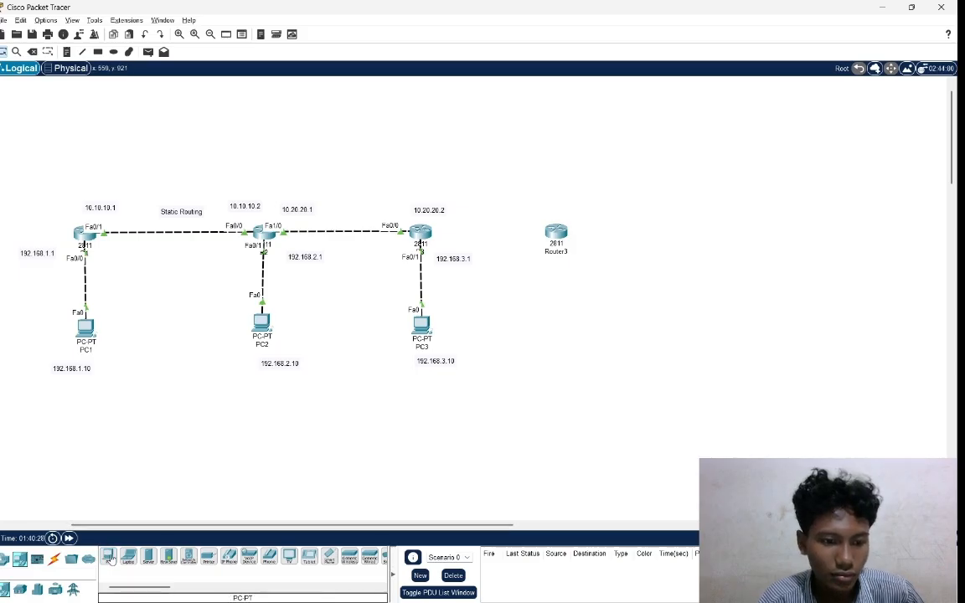
click(564, 339)
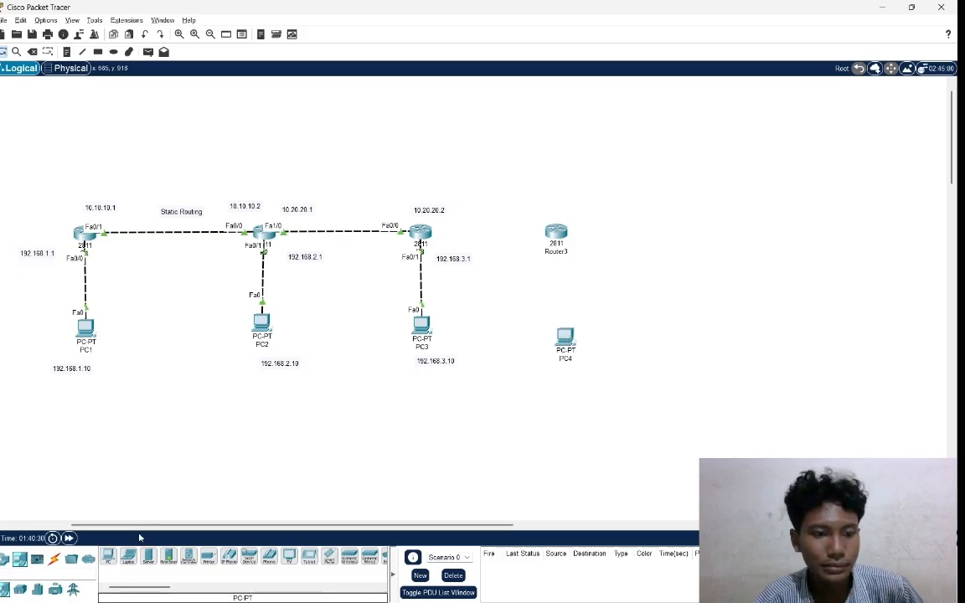
Connect PC4 to Router3 with an automatically chosen cable.
click(53, 559)
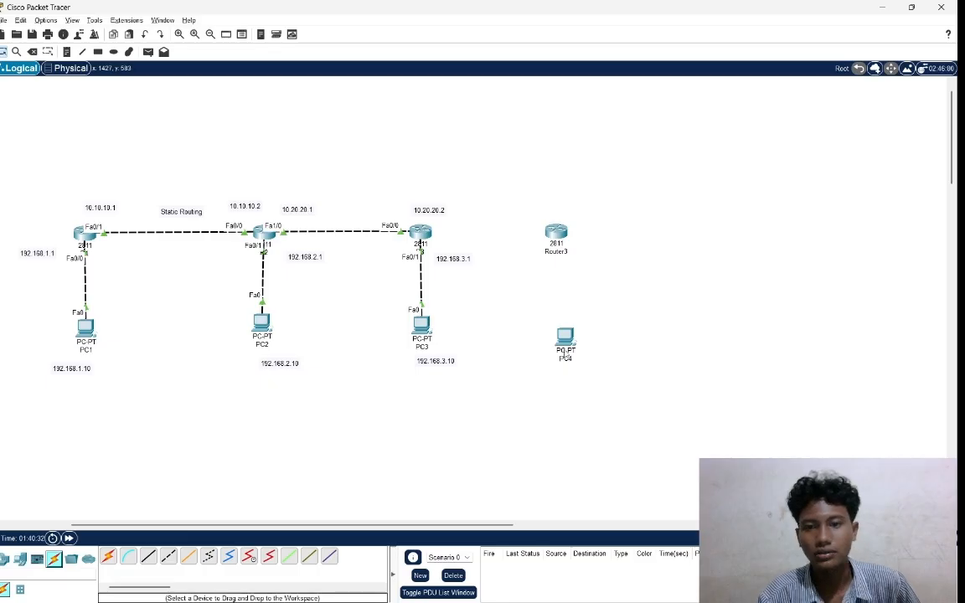
click(108, 557)
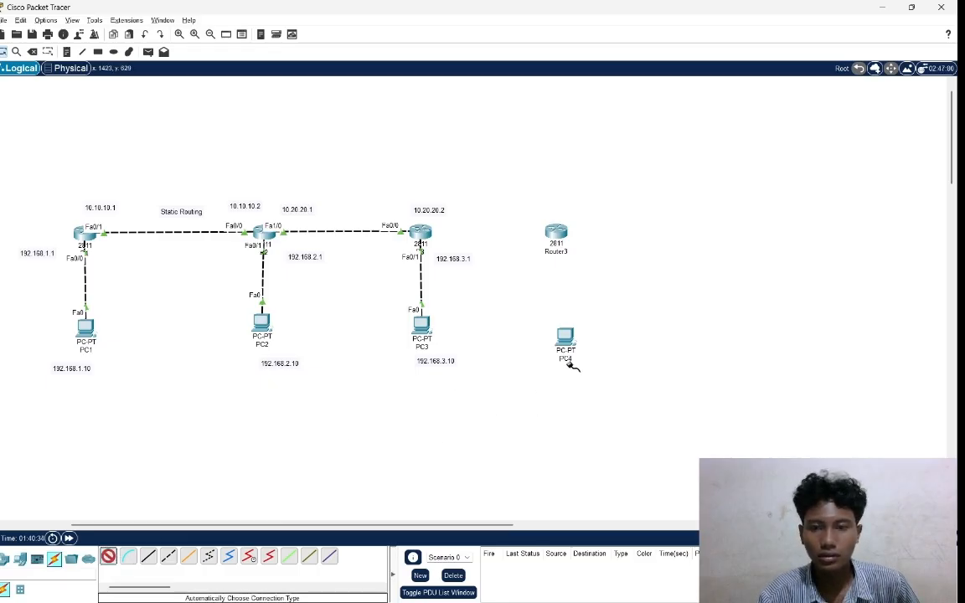
click(565, 335)
click(557, 235)
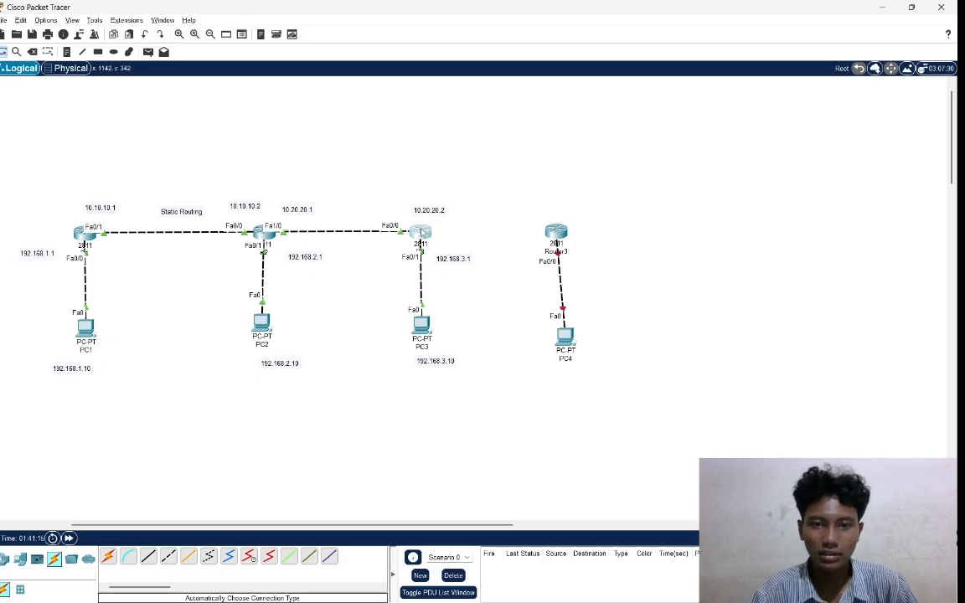
Open R3's command line and enter privileged mode with en.
click(421, 232)
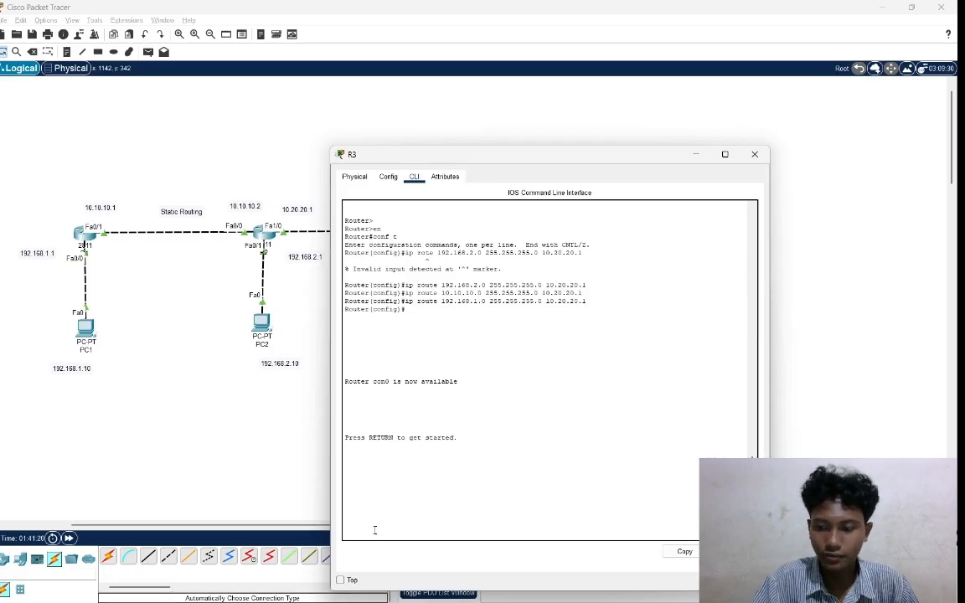
key(Return)
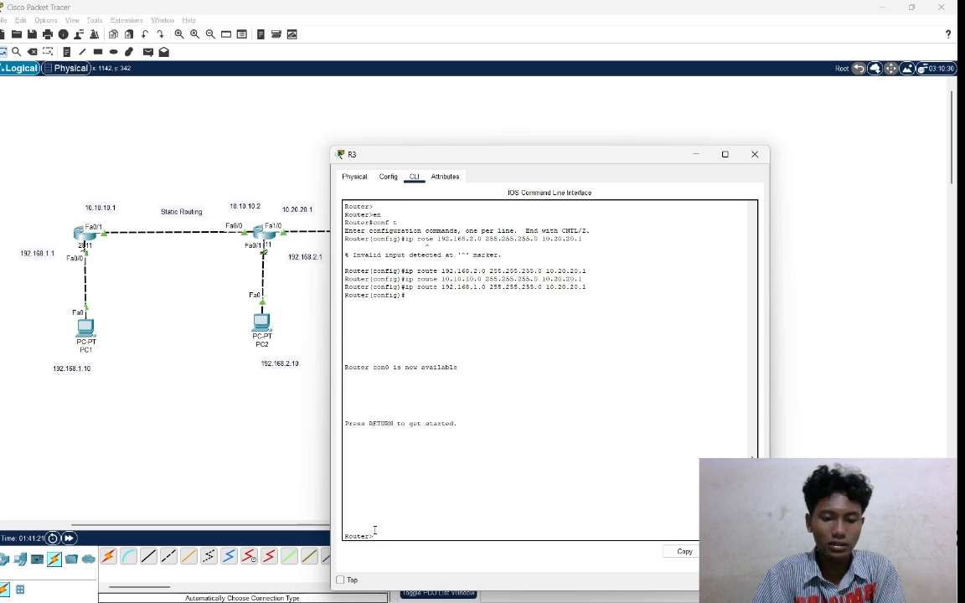
text(en)
key(Return)
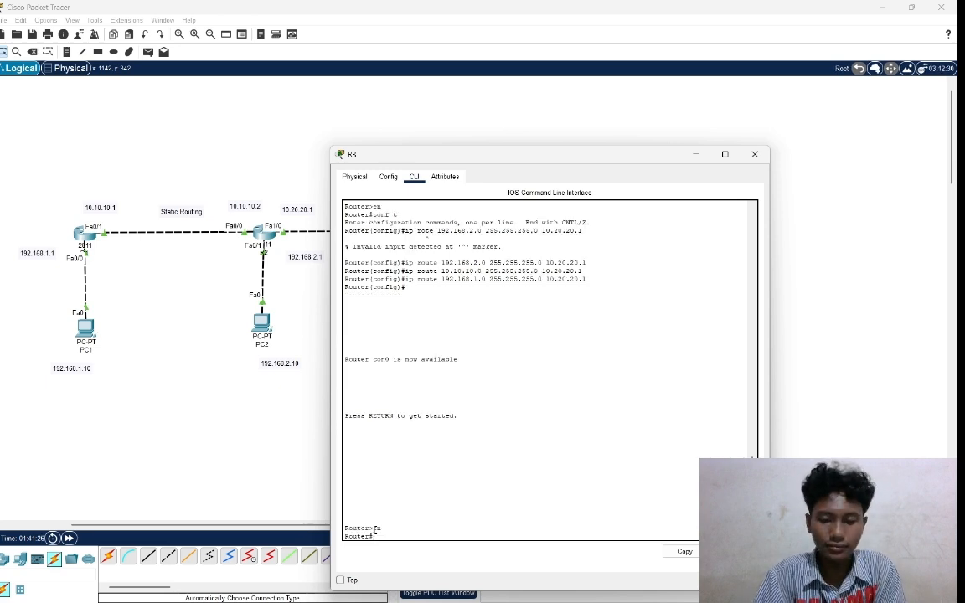
text(conf)
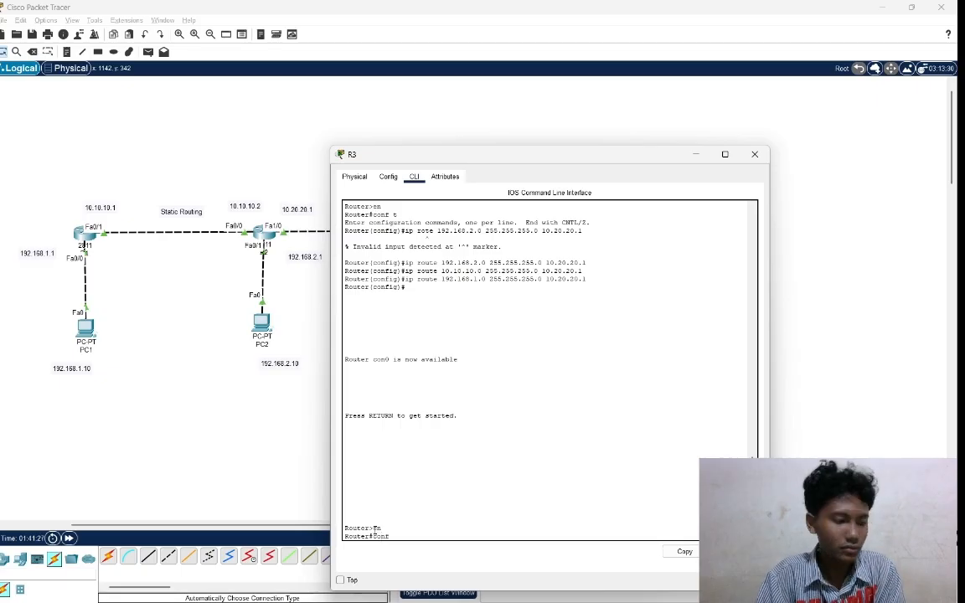
text( t)
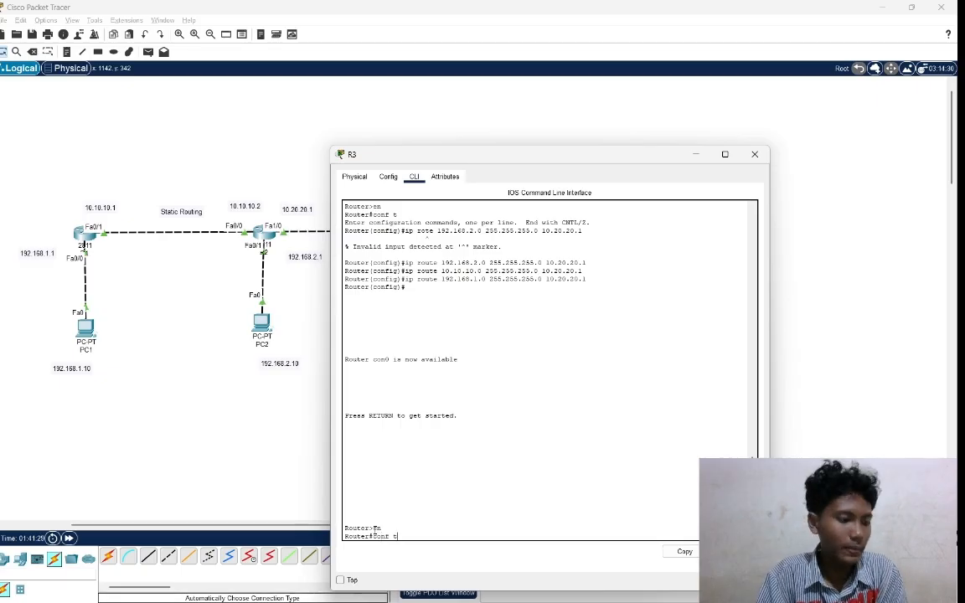
key(Return)
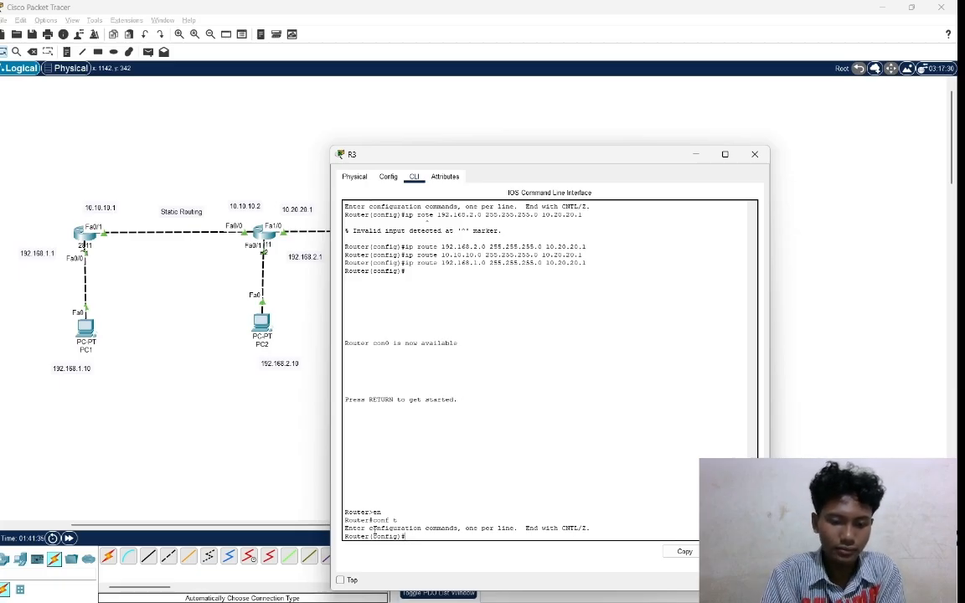
text(exit)
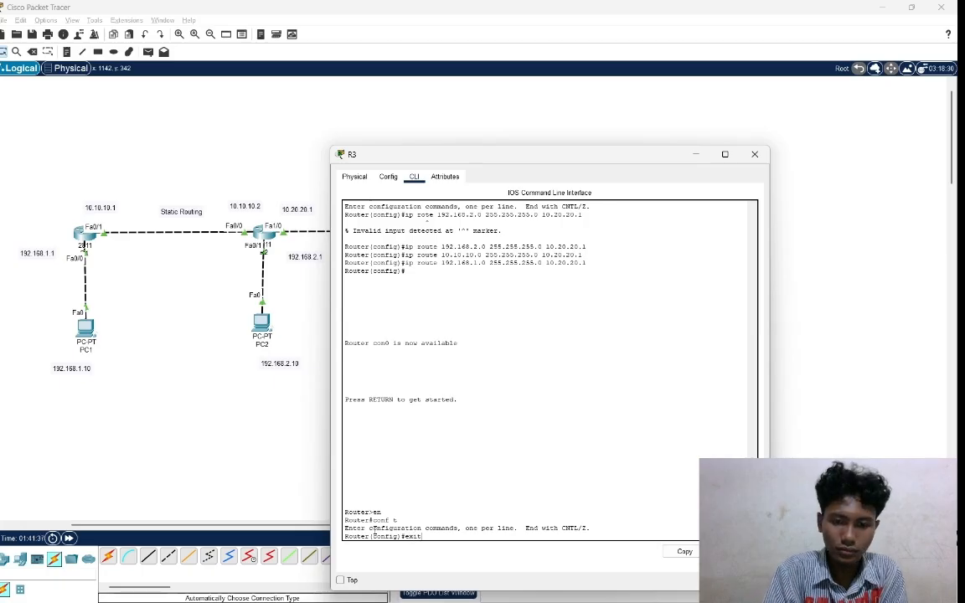
key(Return)
key(Return)
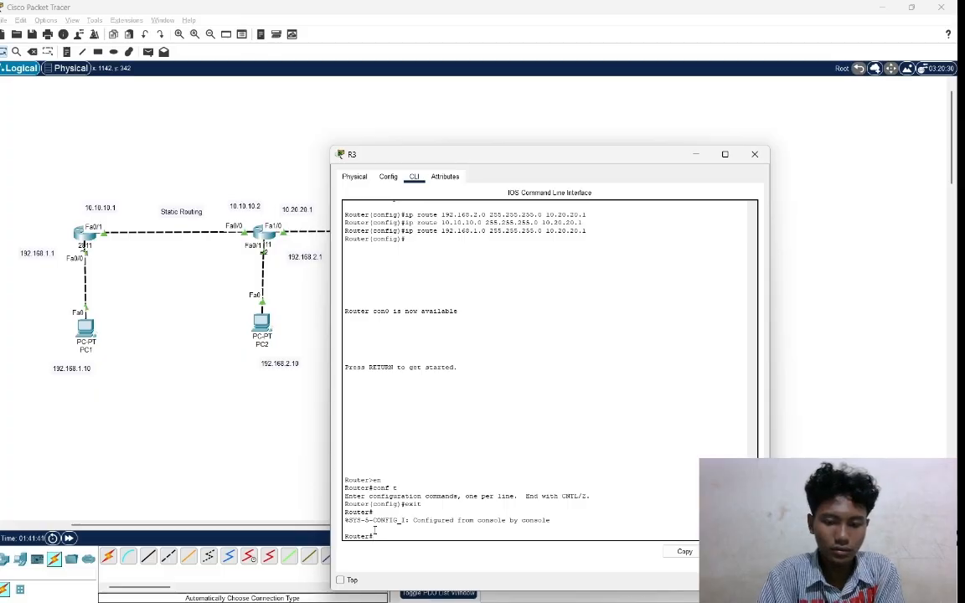
Save R3's running configuration with the write command.
text(wri)
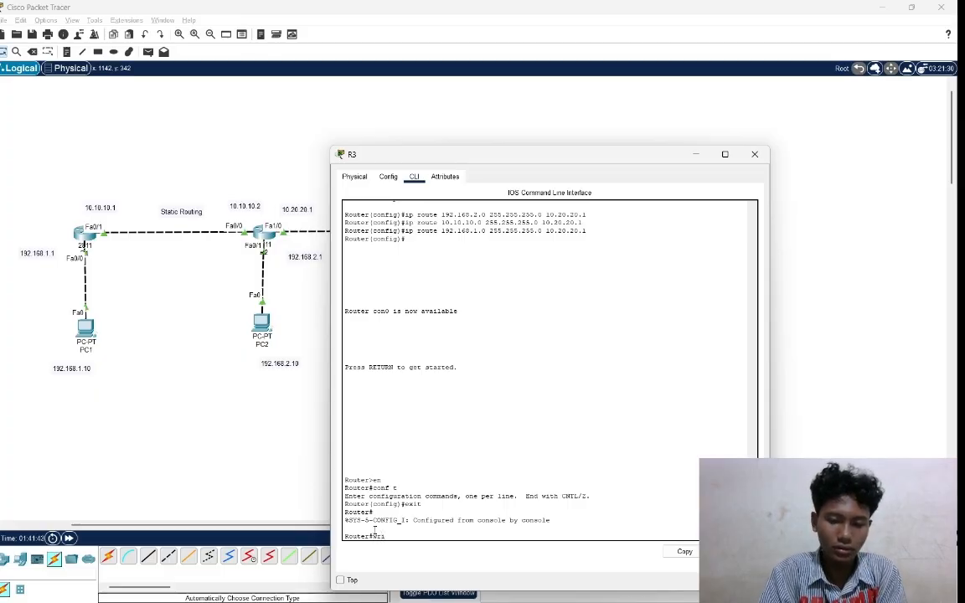
text(te)
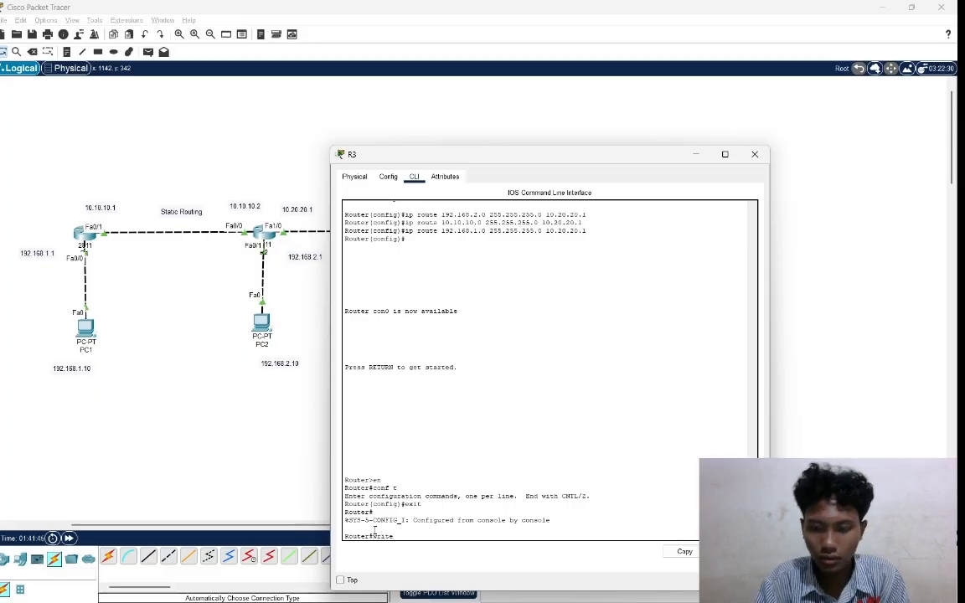
key(Return)
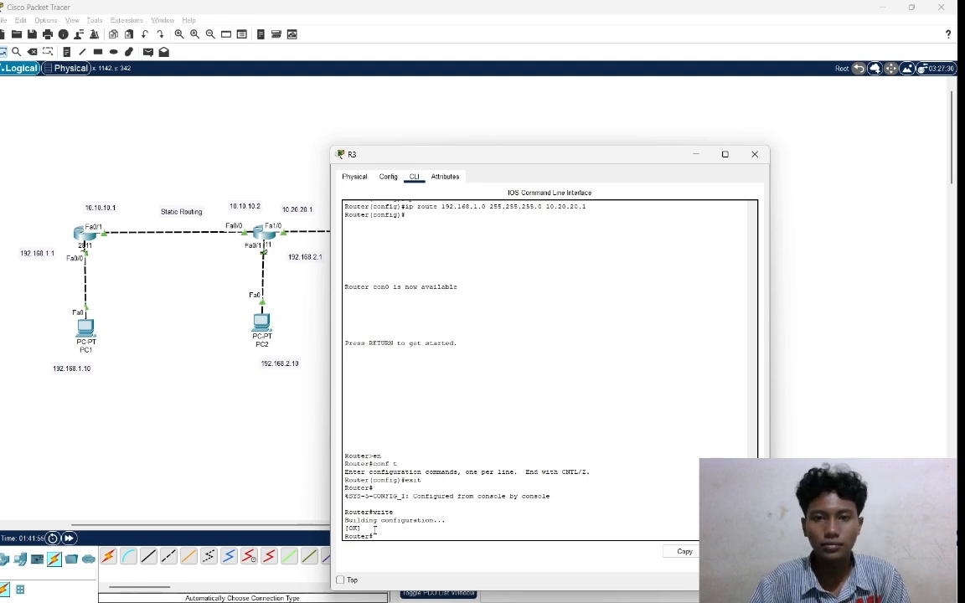
Install an NM-1FE-TX module in R3's empty network module slot with the router powered off, then restart it and check its console.
click(355, 178)
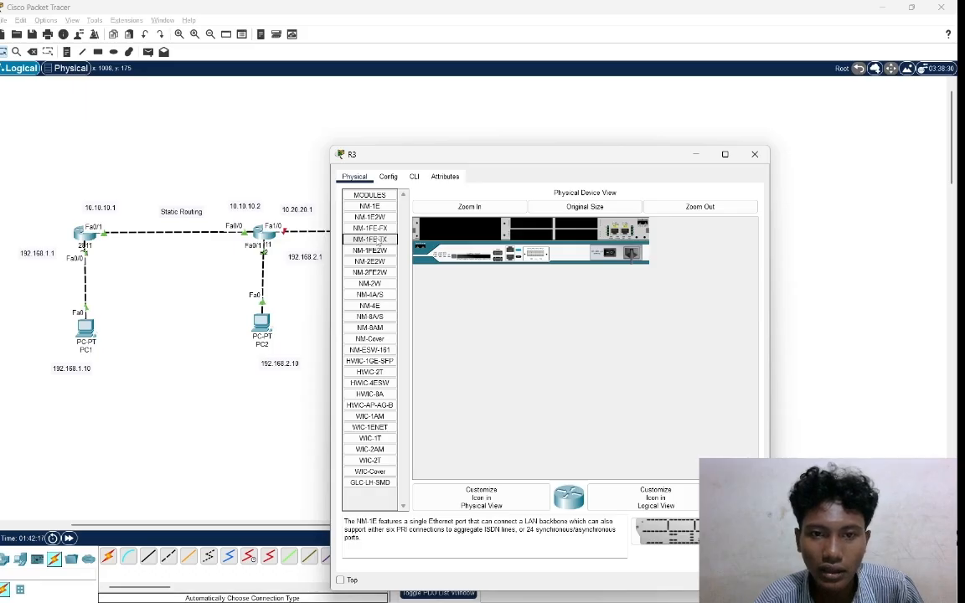
click(379, 242)
drag(383, 240, 458, 228)
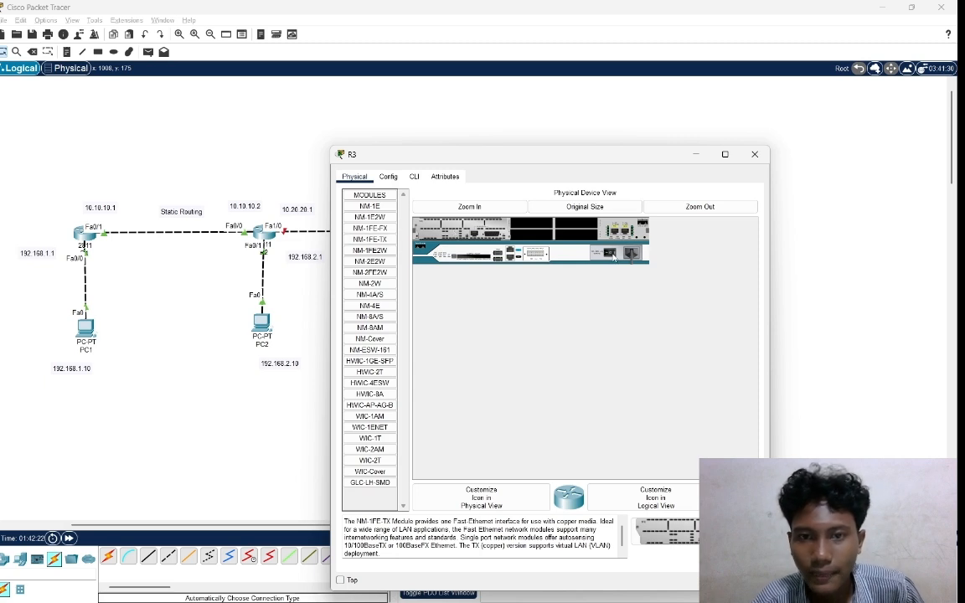
click(414, 176)
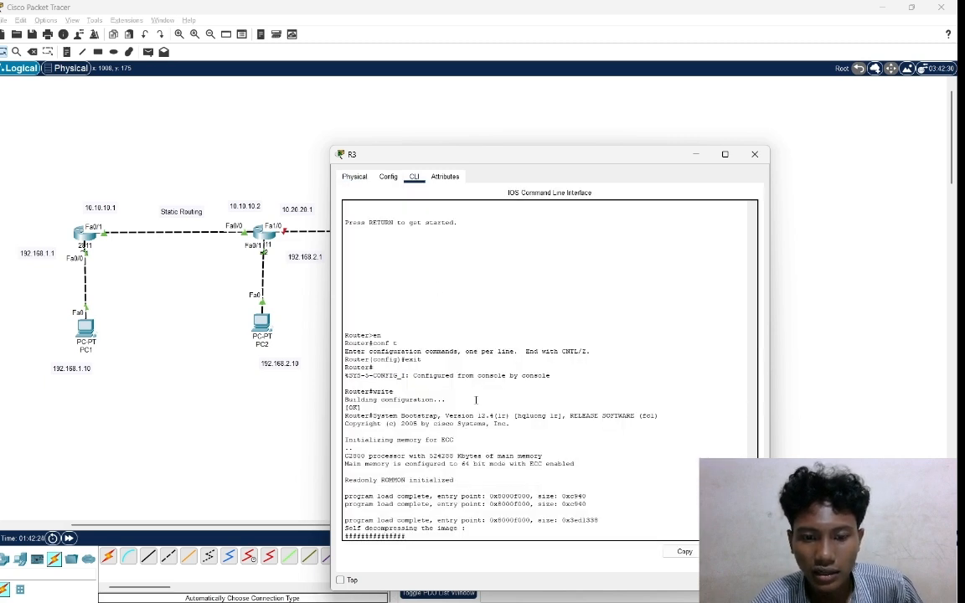
Connect R3 to Router3 with an automatically chosen cable.
click(811, 455)
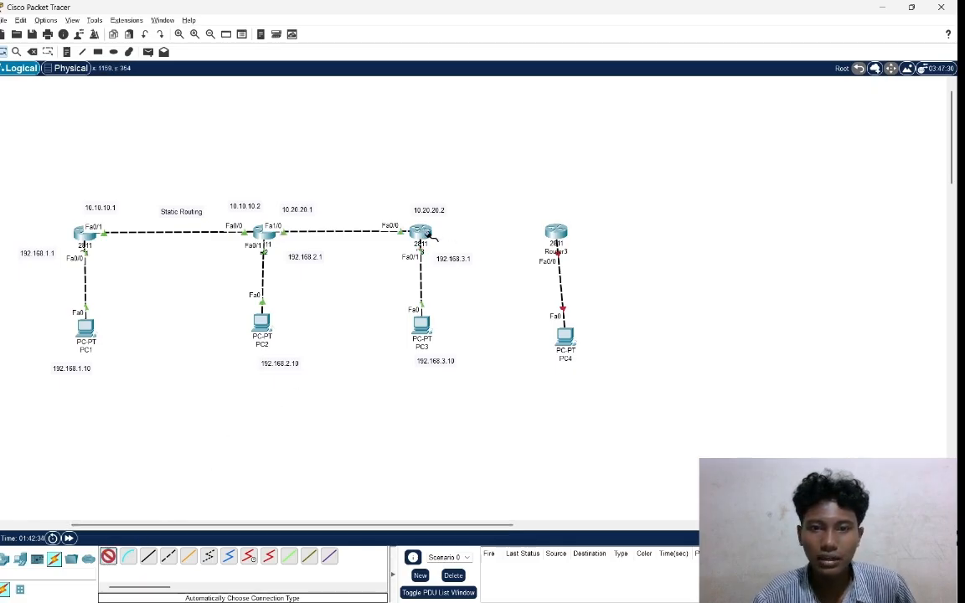
click(419, 233)
click(558, 242)
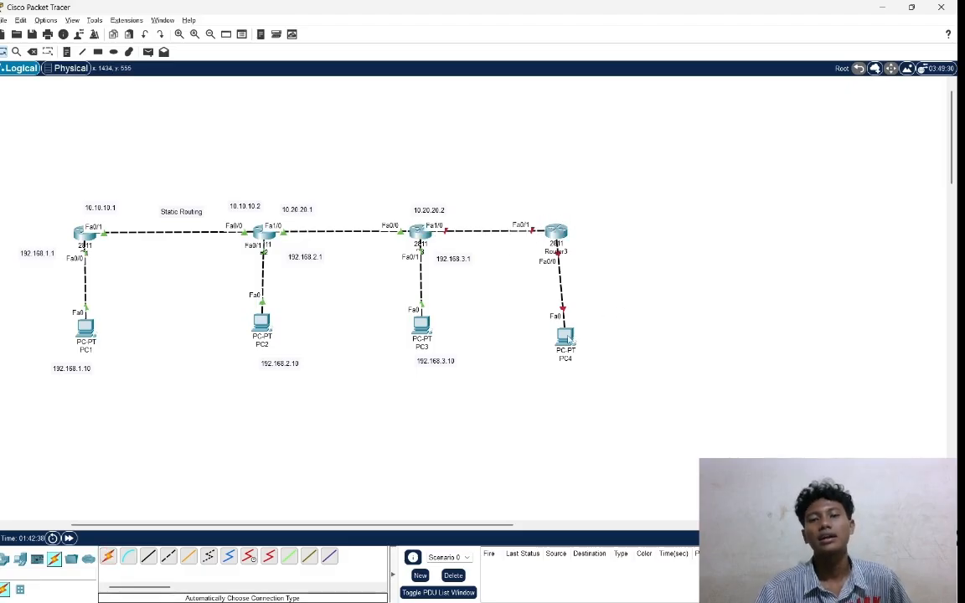
Align PC4 directly below Router3, and shift R3's 192.168.3.1 and 10.20.20.2 labels to the left.
drag(566, 339, 556, 331)
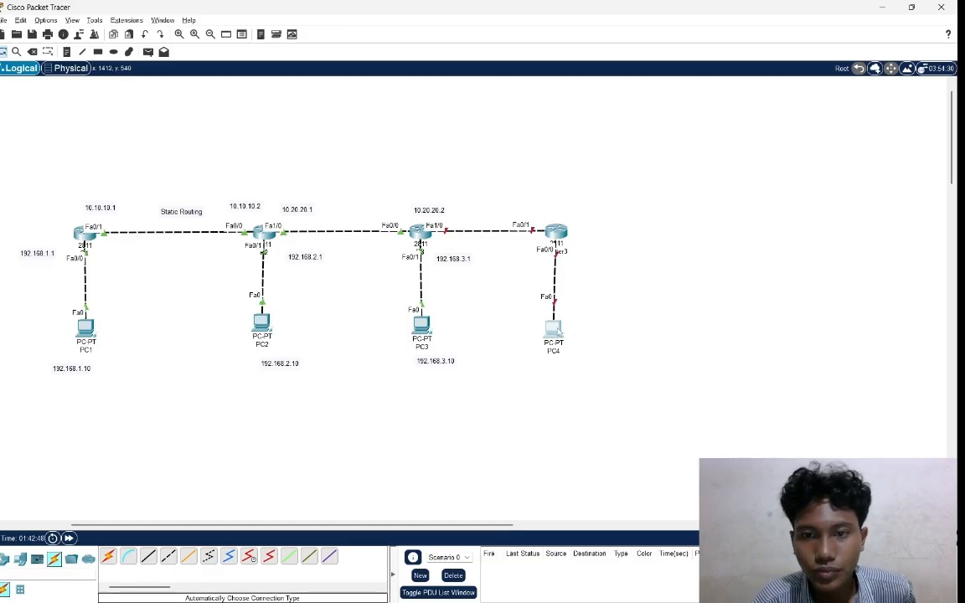
drag(557, 327, 560, 328)
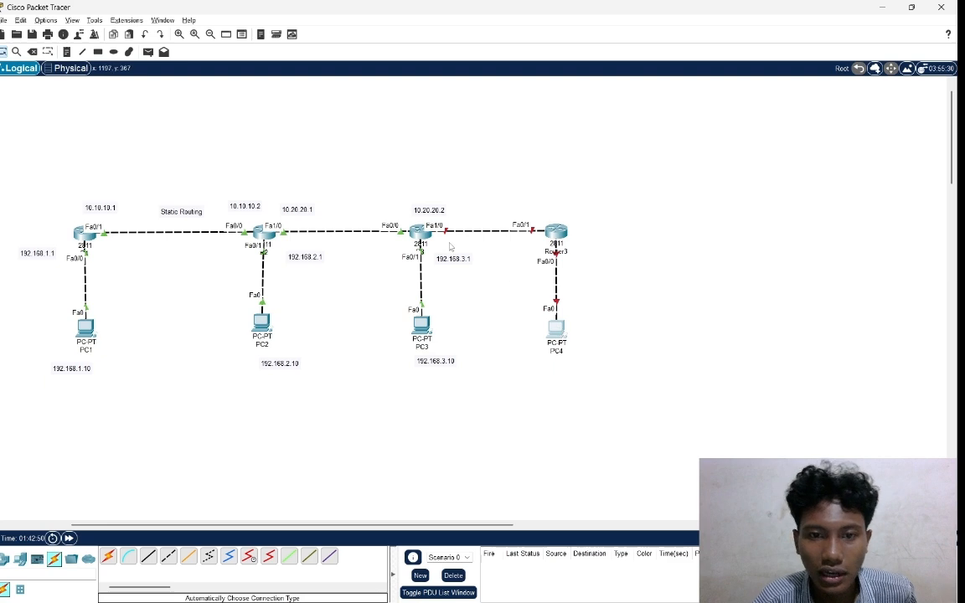
drag(452, 259, 444, 259)
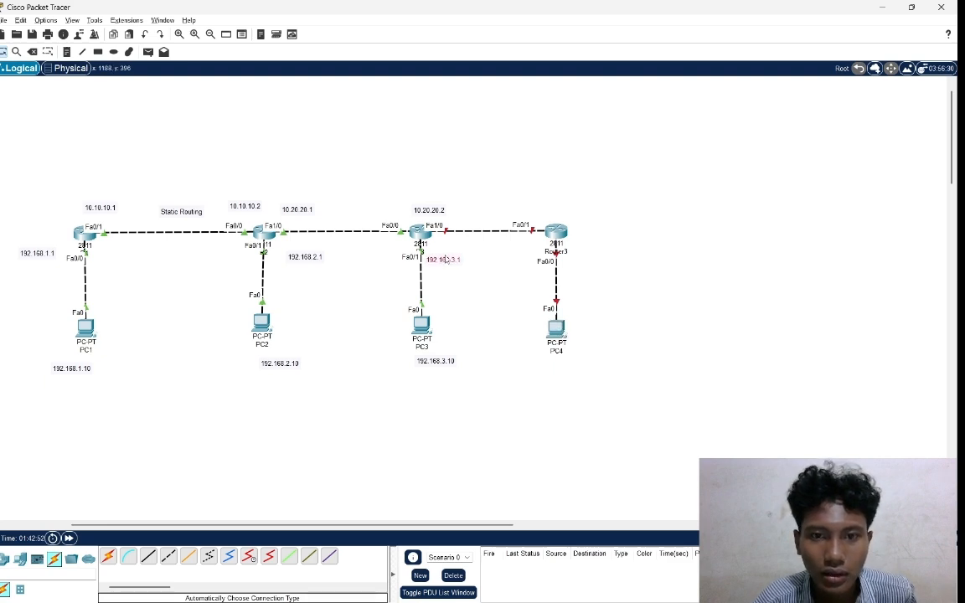
drag(433, 212, 397, 214)
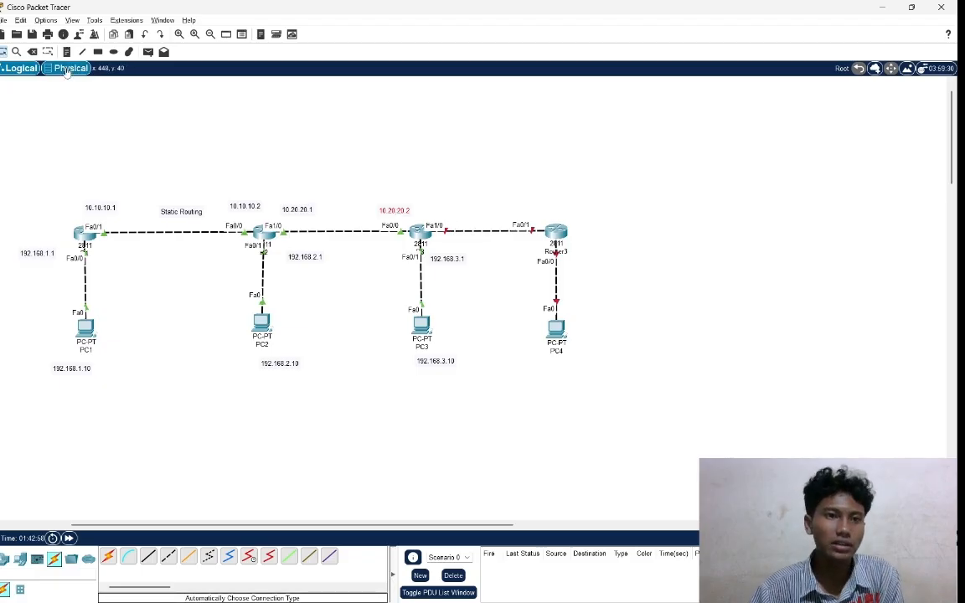
Add a 10.30.30.1 label above R3's end of the link to Router3.
click(445, 205)
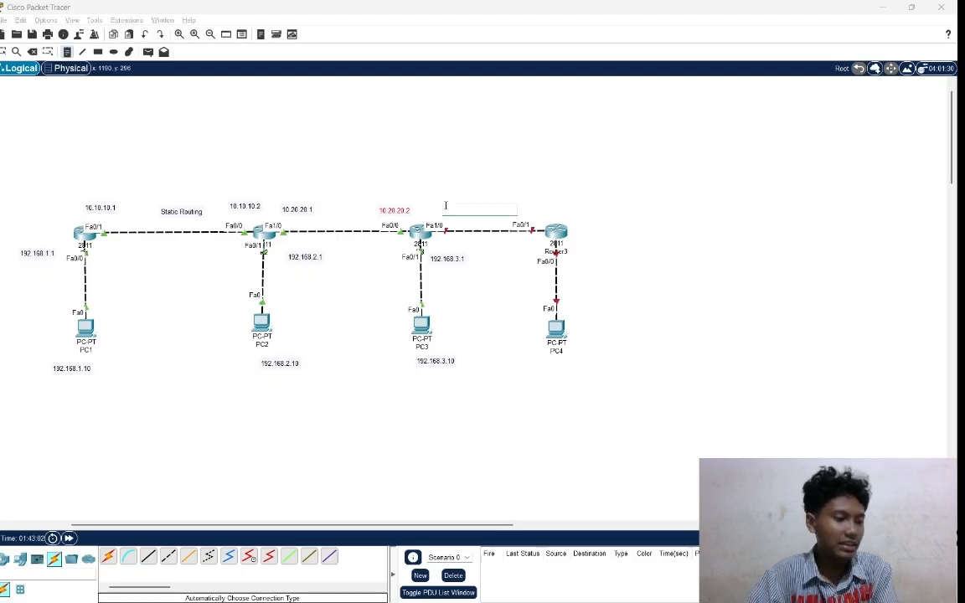
text(10)
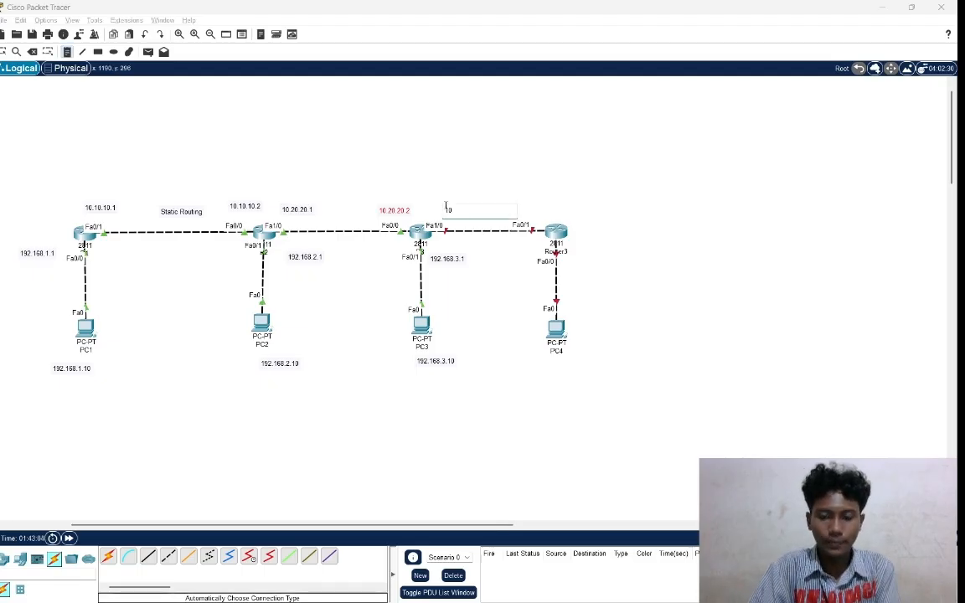
text(.)
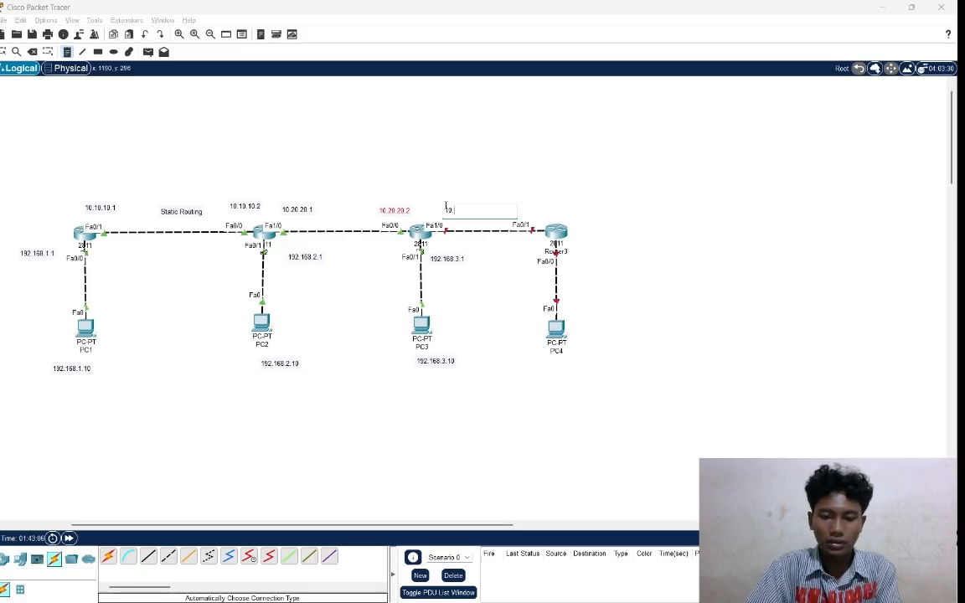
text(30.30)
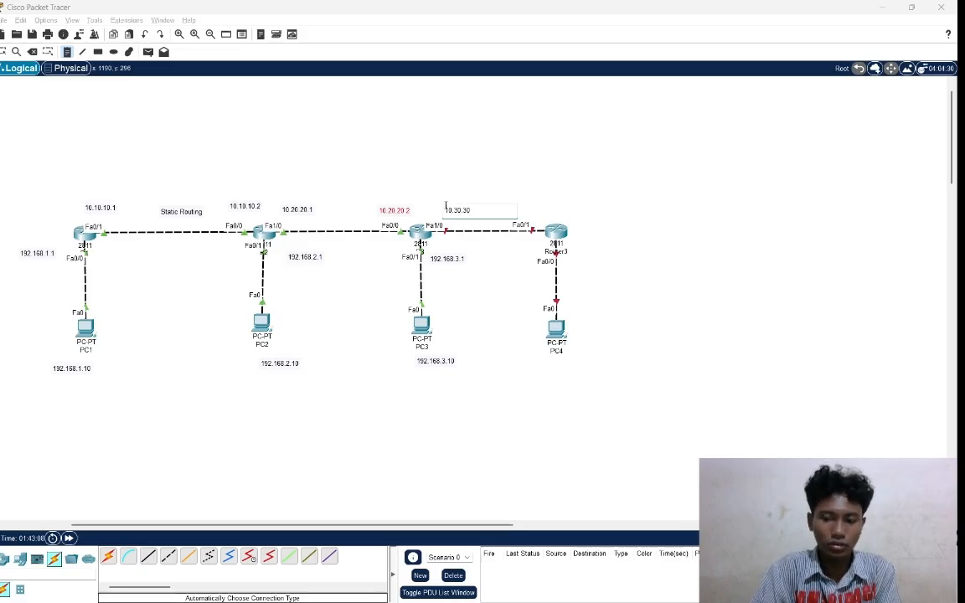
text(.1)
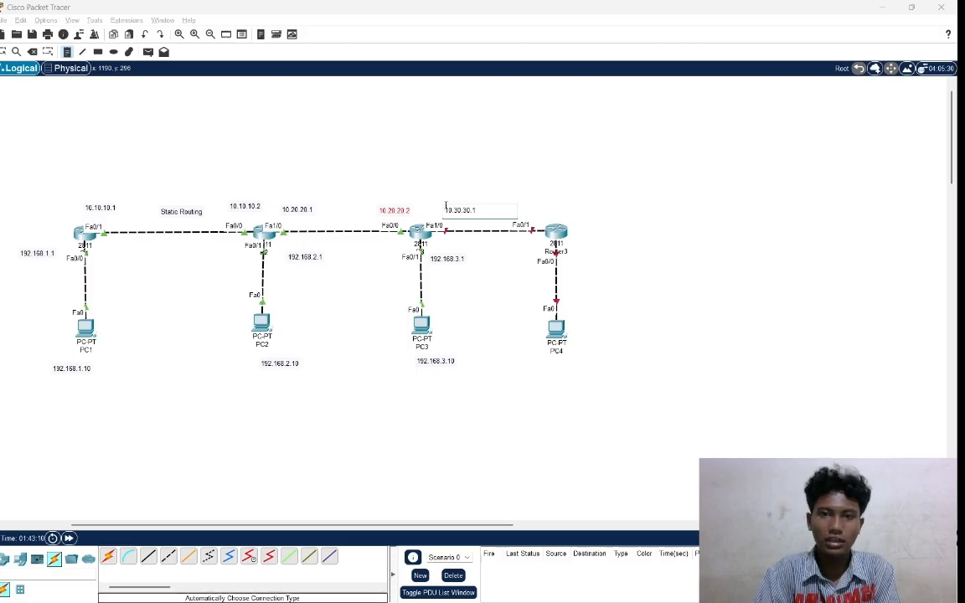
Add a 10.30.30.2 label beside Router3 for its end of the link to R3.
click(578, 217)
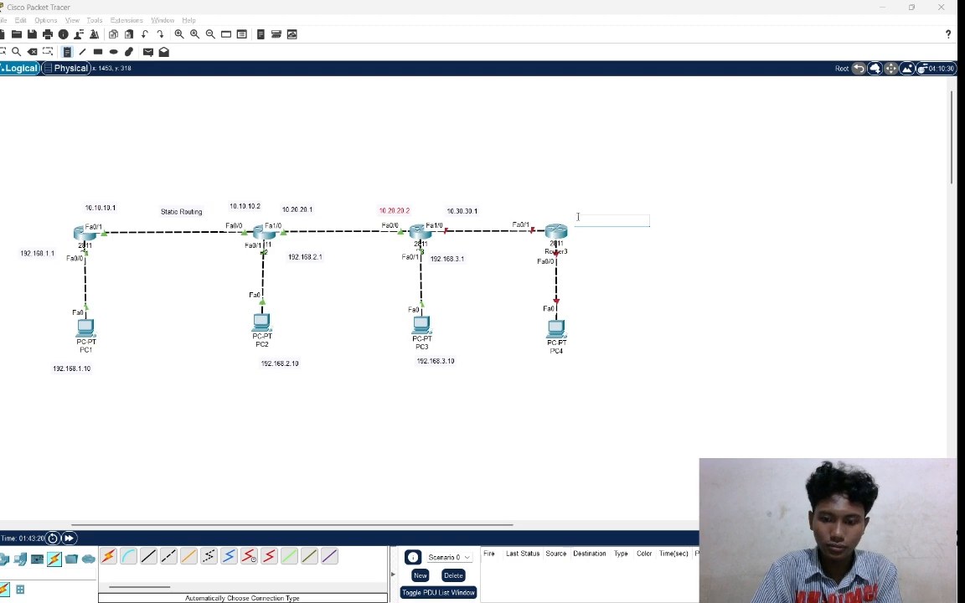
text(10)
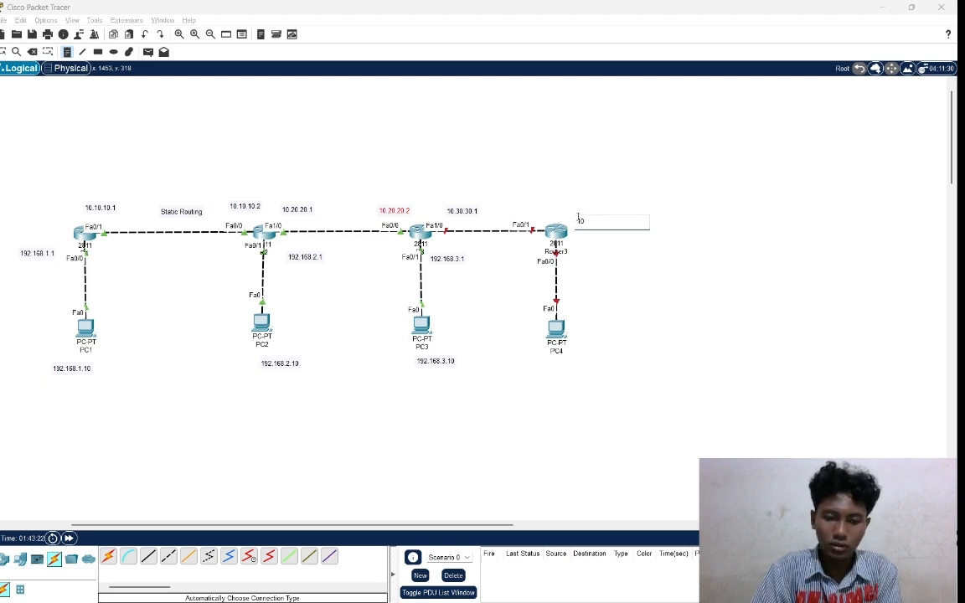
text(.30.30)
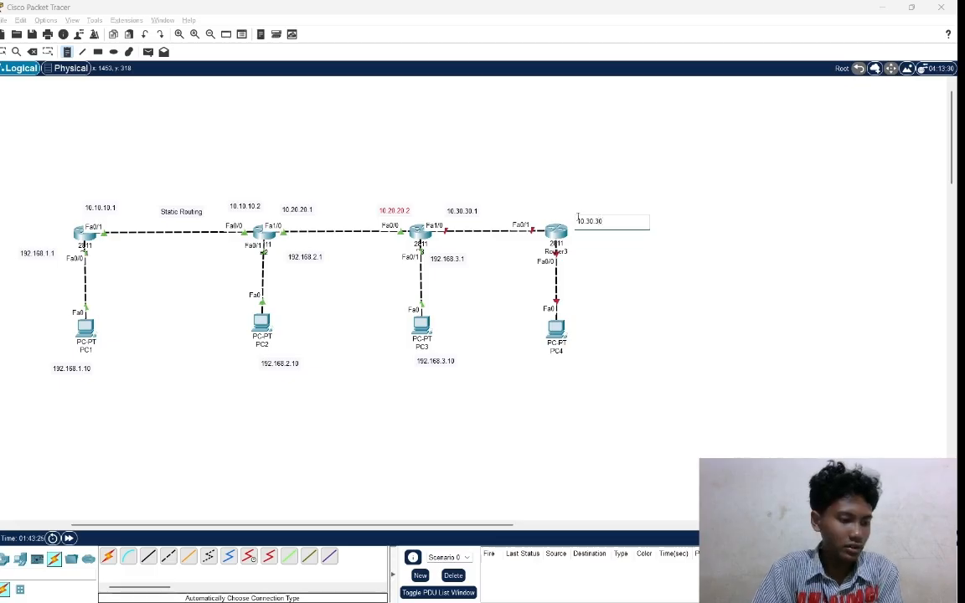
text(.2)
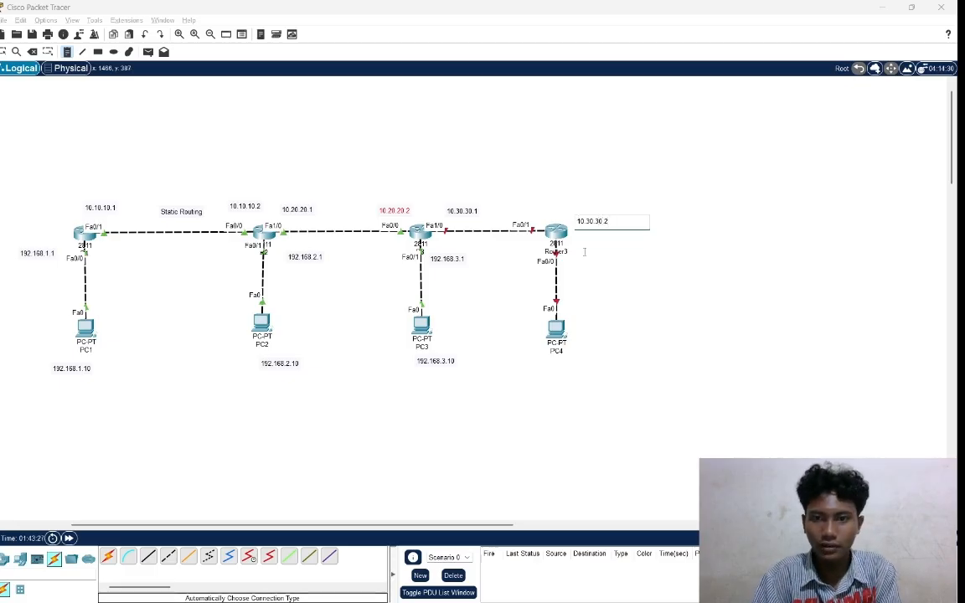
Add a 192.168.4.1 label next to the link between Router3 and PC4, on the router's side.
click(581, 269)
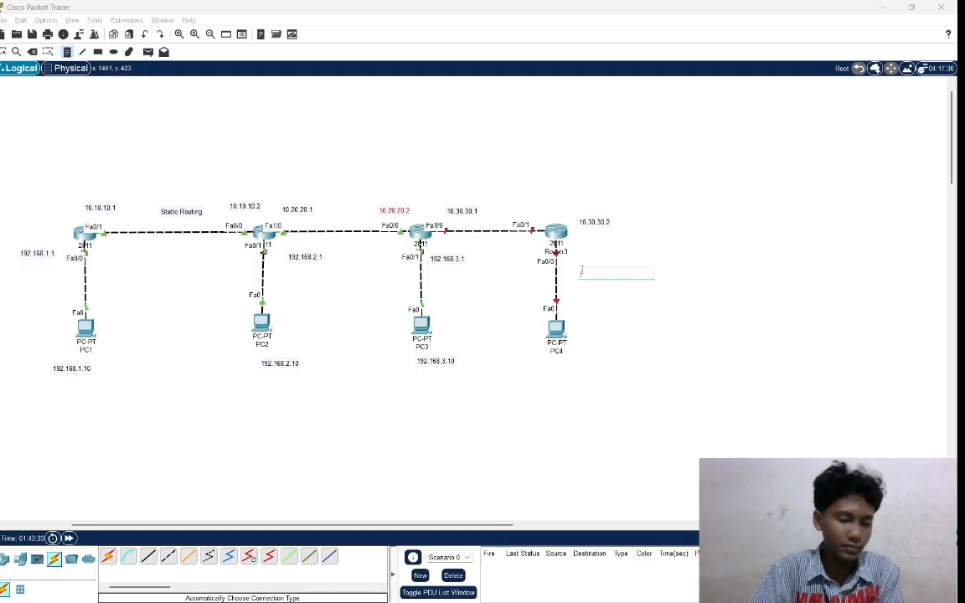
text(192)
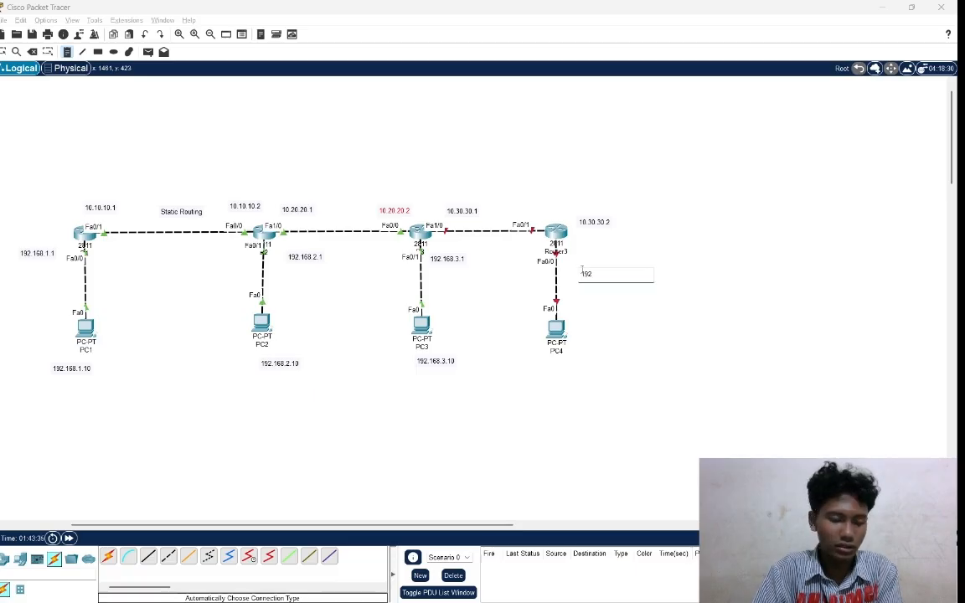
text(.16)
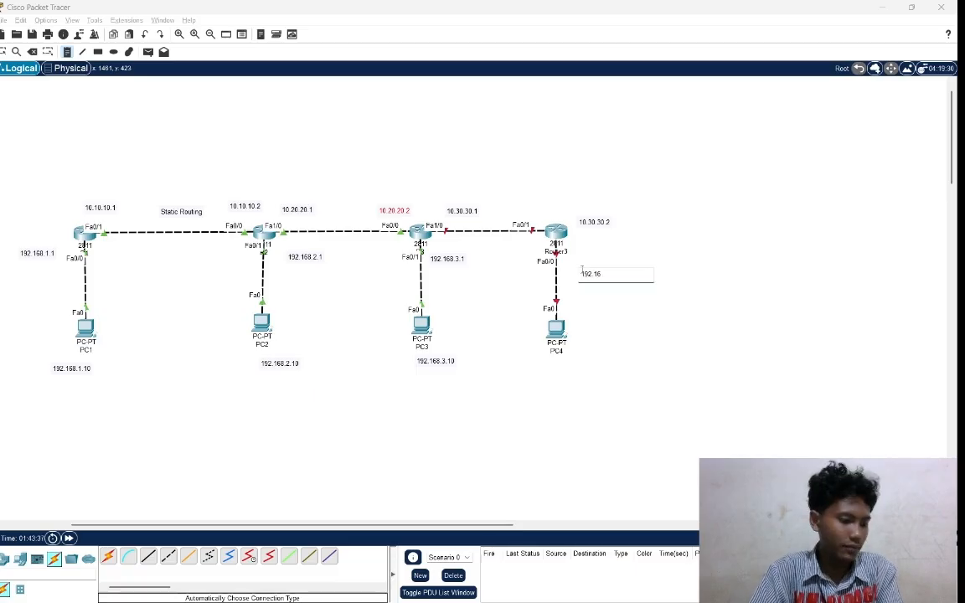
text(8.4.1)
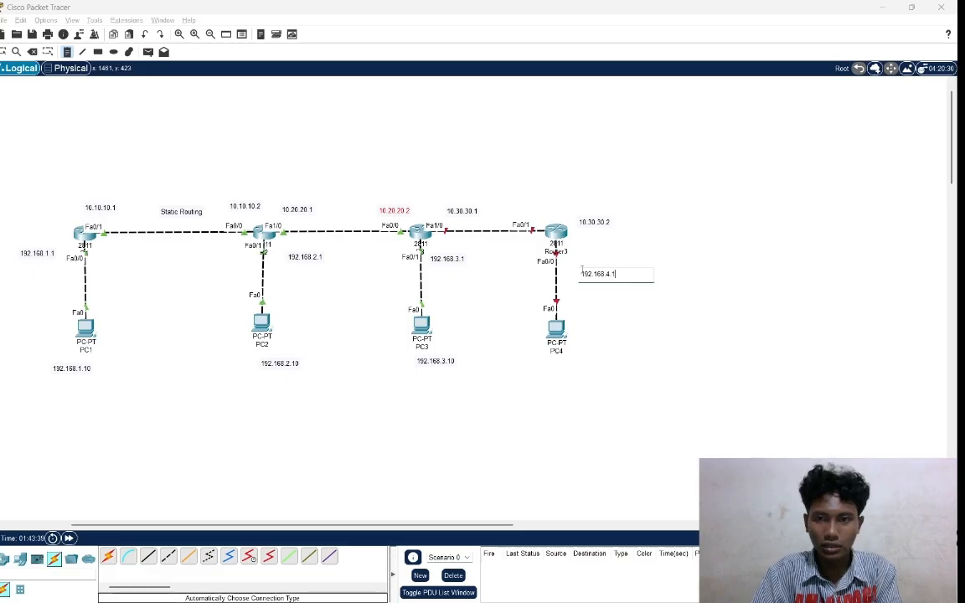
Add a 192.168.4.10 label beside PC4.
click(583, 336)
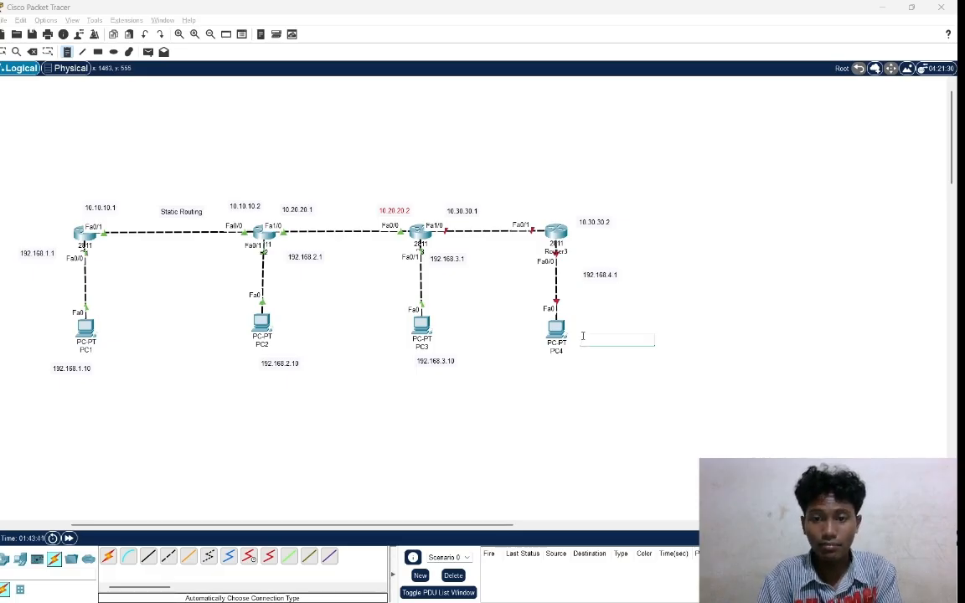
text(1)
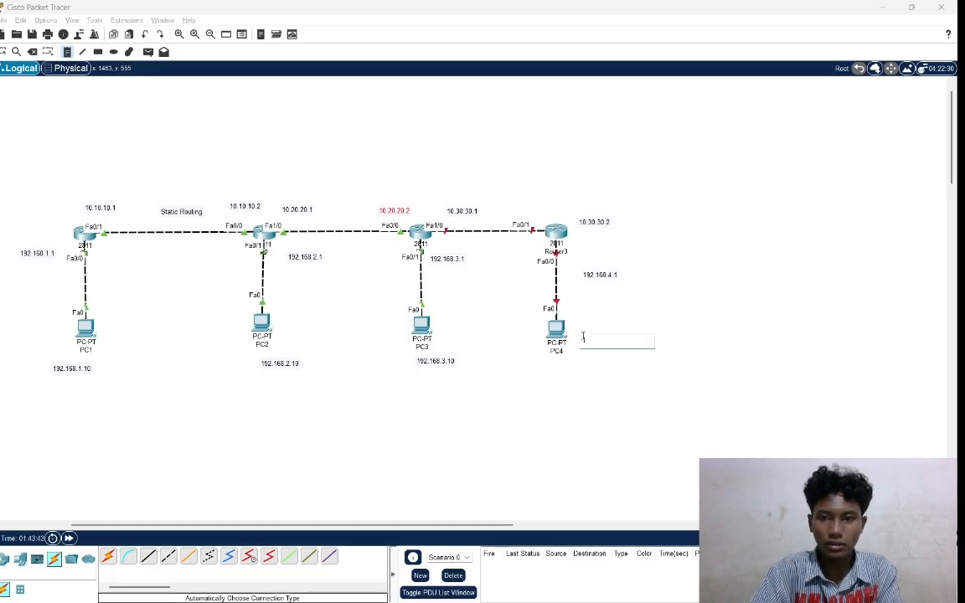
text(92.1)
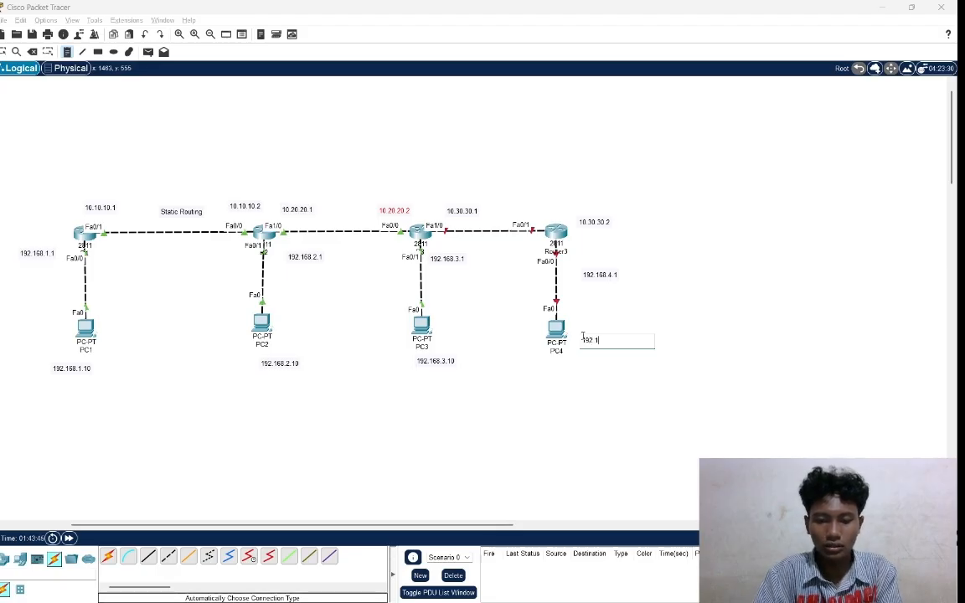
text(68)
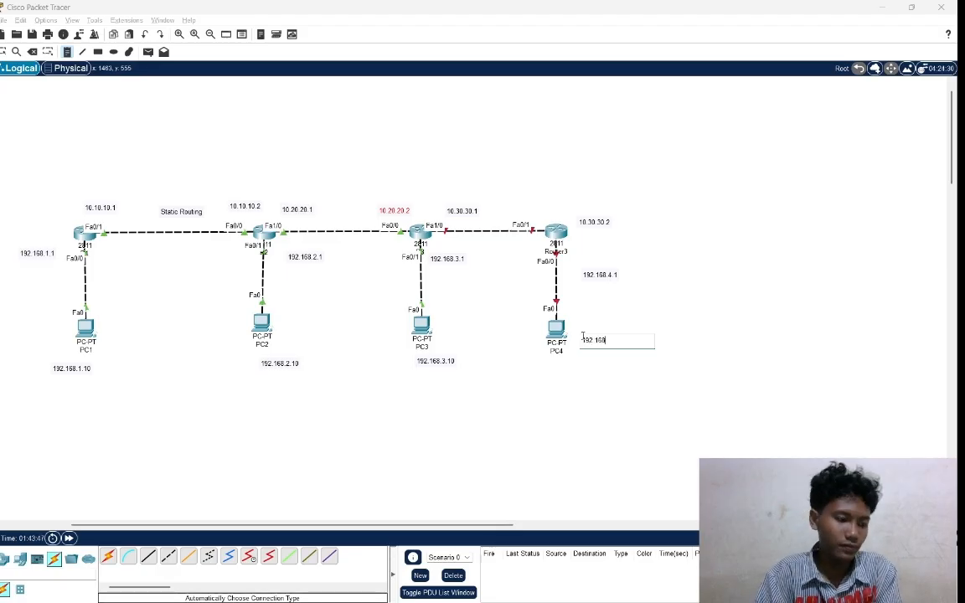
text(.4.10)
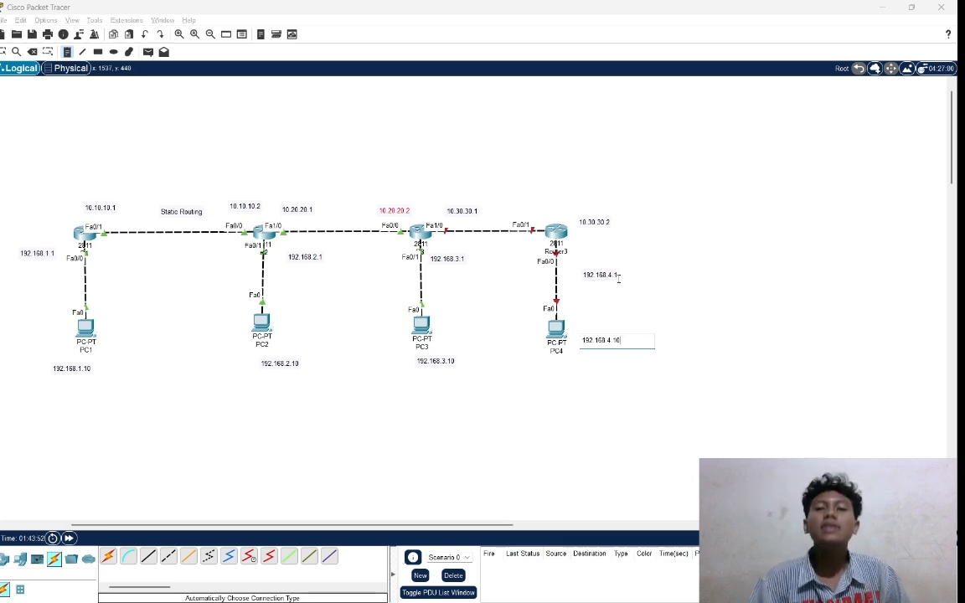
Move the four new address labels closer to their devices, placing 10.30.30.2 above Router3 and 192.168.4.10 below PC4.
click(3, 53)
drag(462, 210, 453, 208)
drag(594, 222, 576, 211)
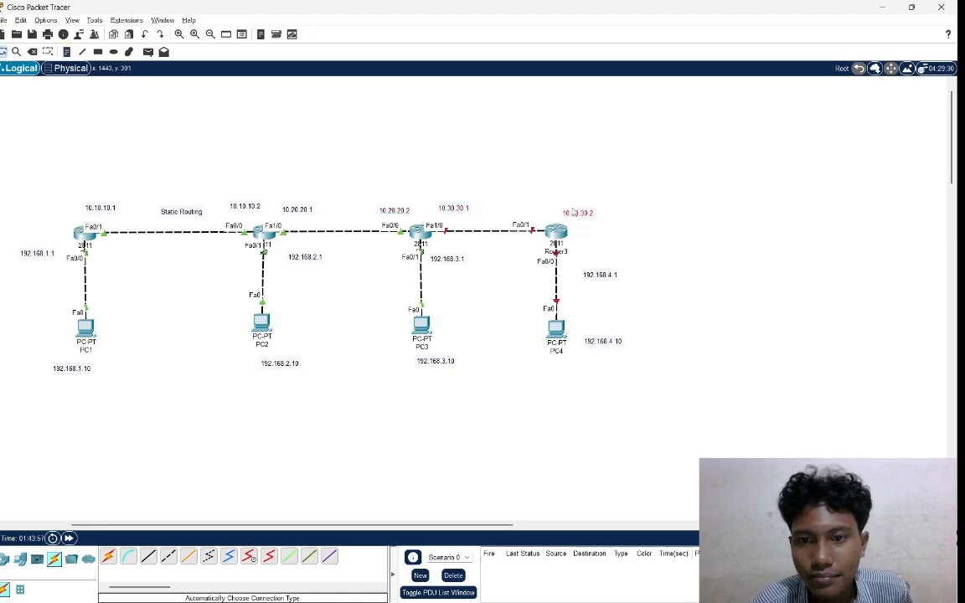
drag(605, 276, 592, 268)
drag(604, 339, 576, 369)
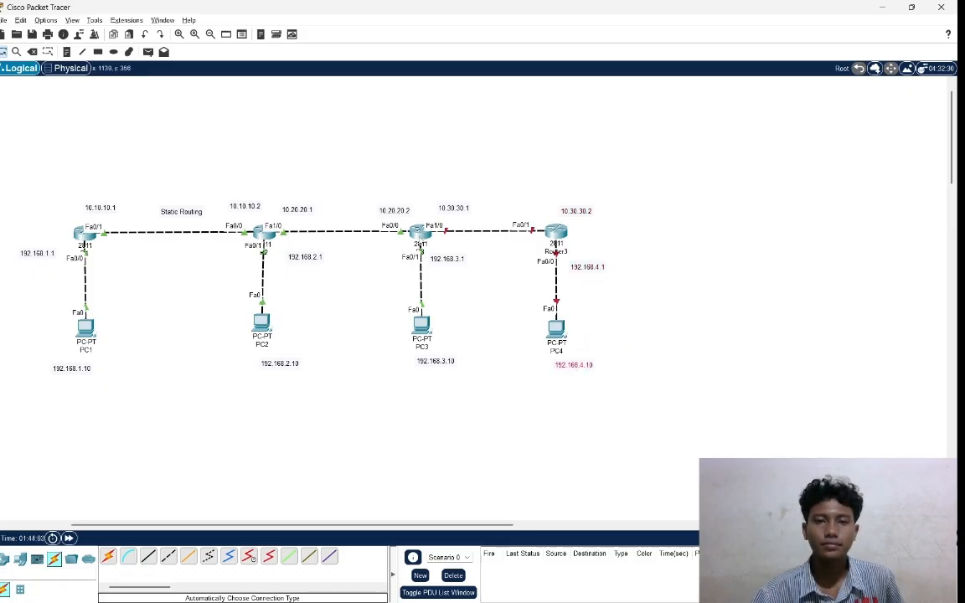
Open R3's command line and enter global configuration mode with en and conf t.
click(419, 232)
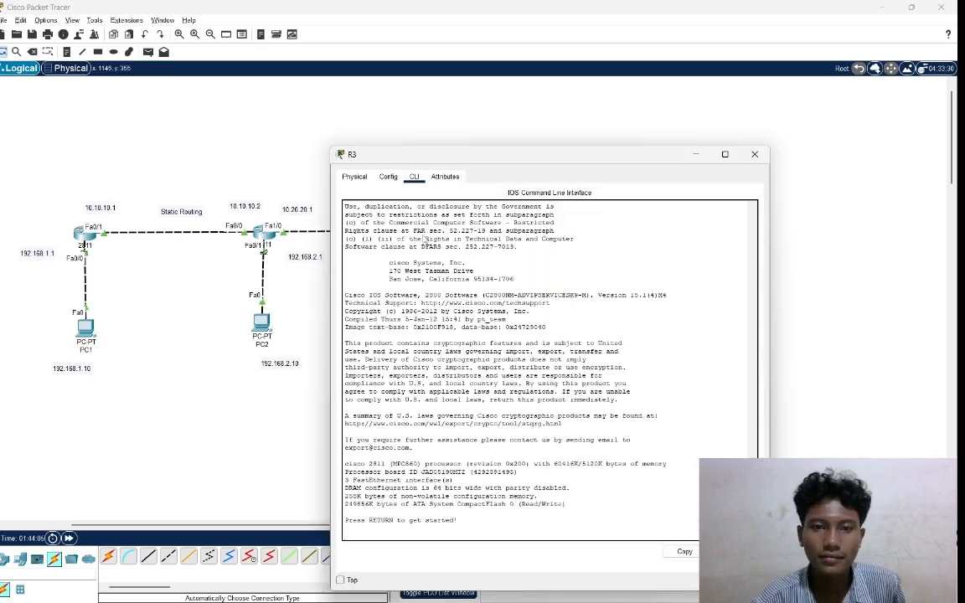
key(Return)
key(Return)
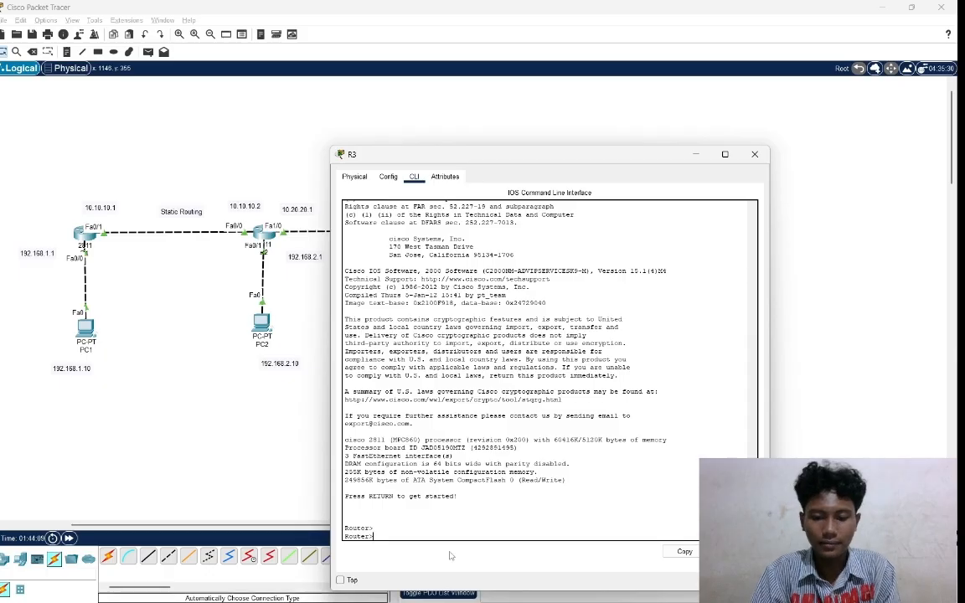
text(en)
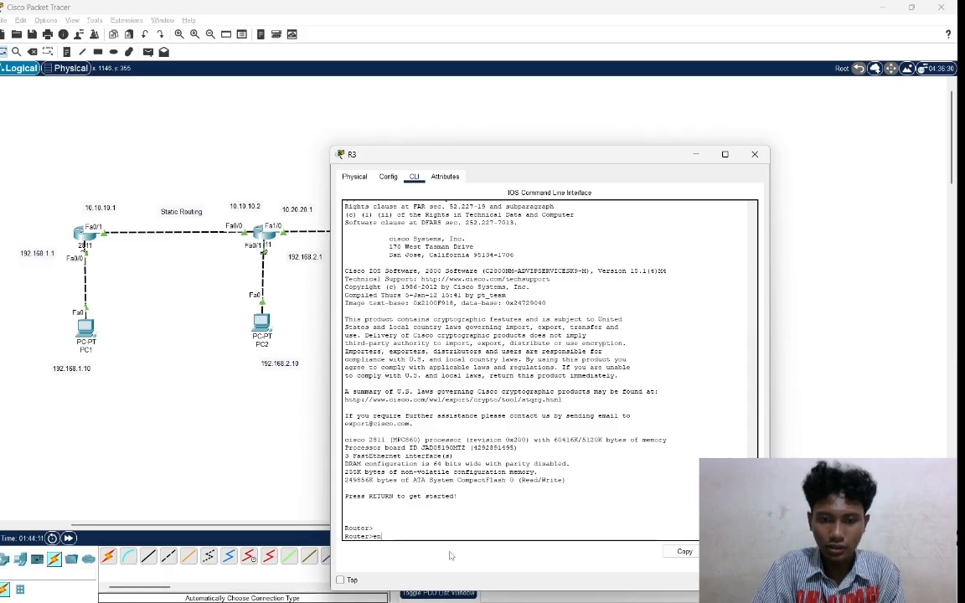
key(Return)
text(con)
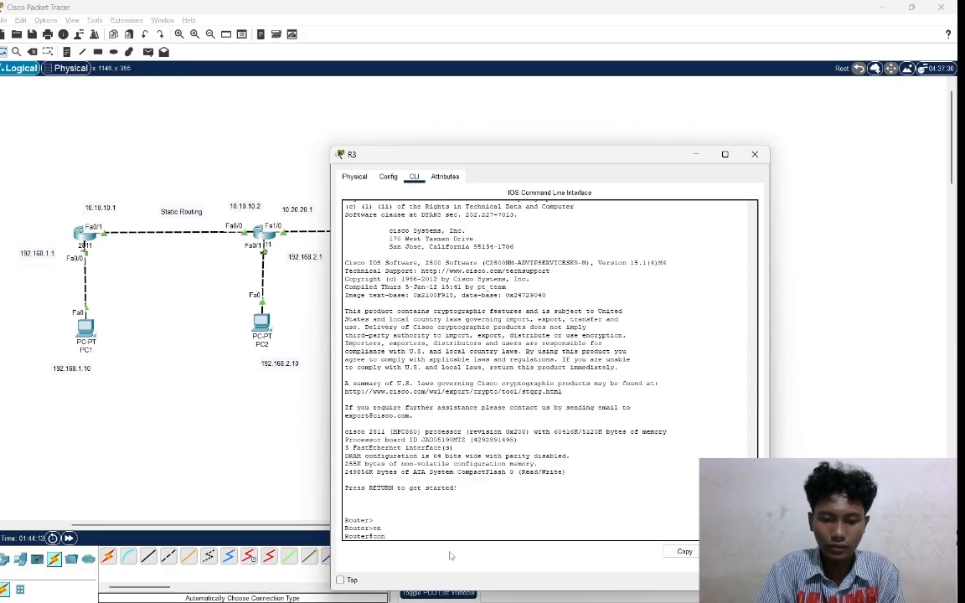
text(f)
text( t)
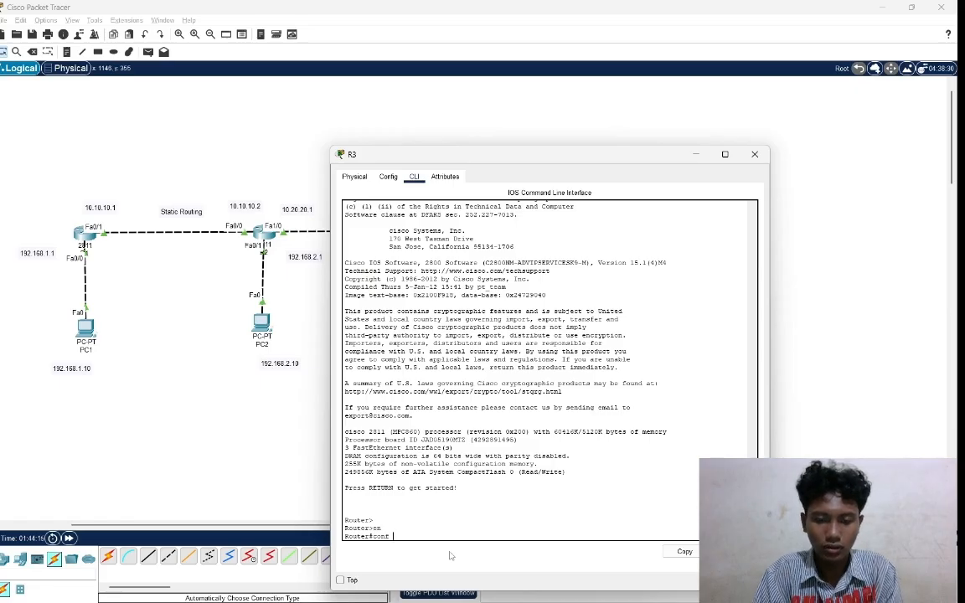
key(Return)
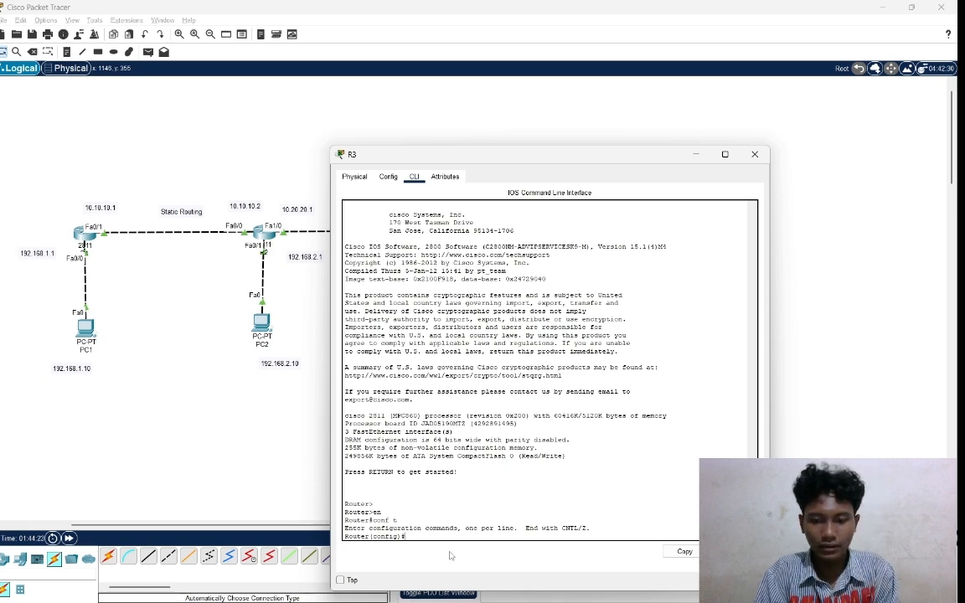
Enter interface configuration mode for fa1/0 on R3, its port toward Router3.
text(int)
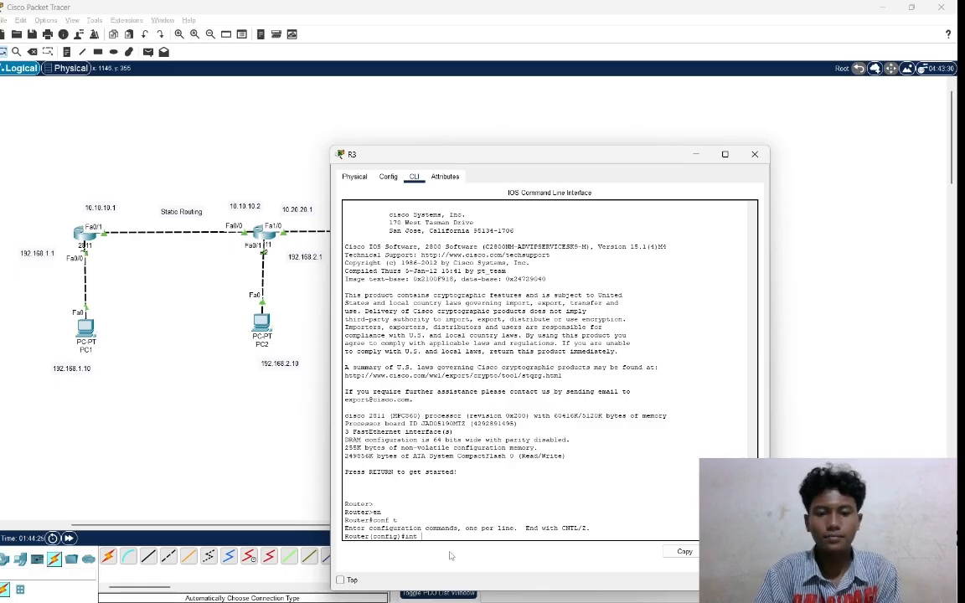
click(861, 359)
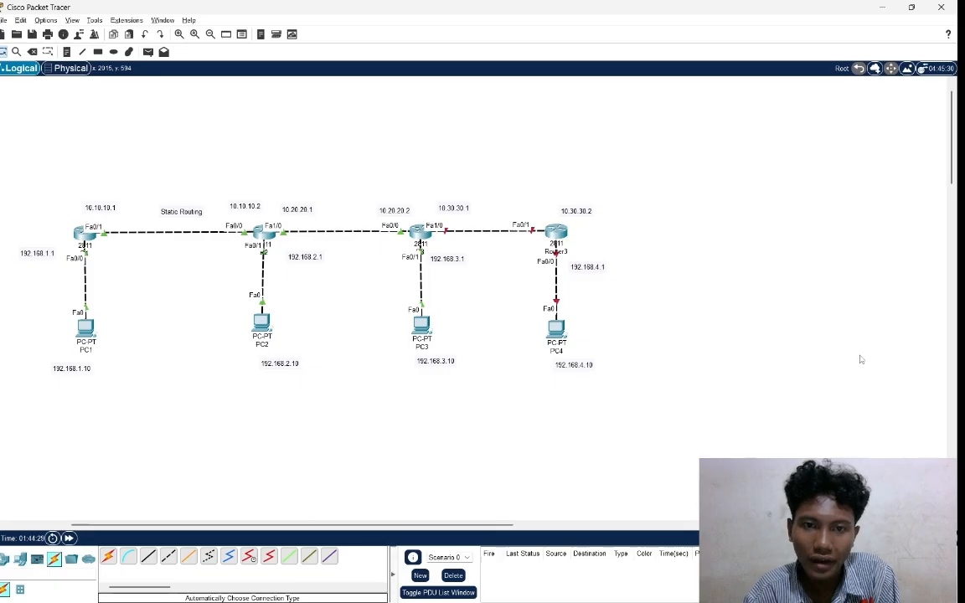
key(alt+Tab)
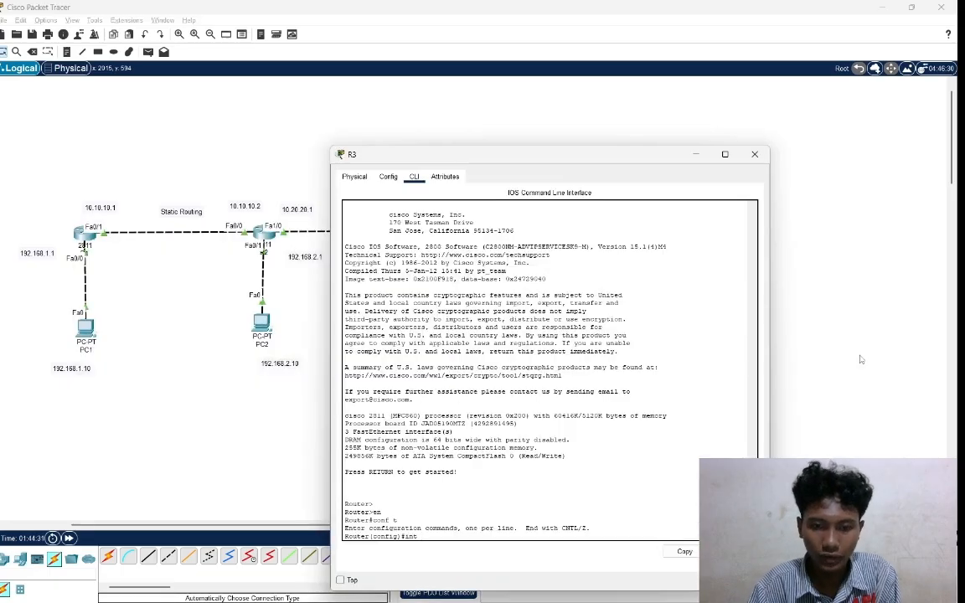
text(fa)
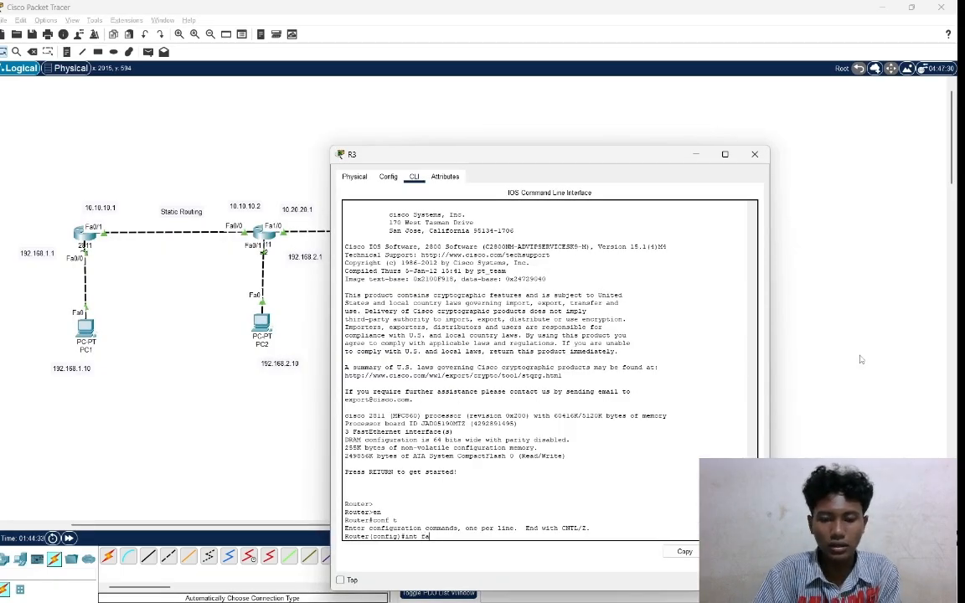
text(0/)
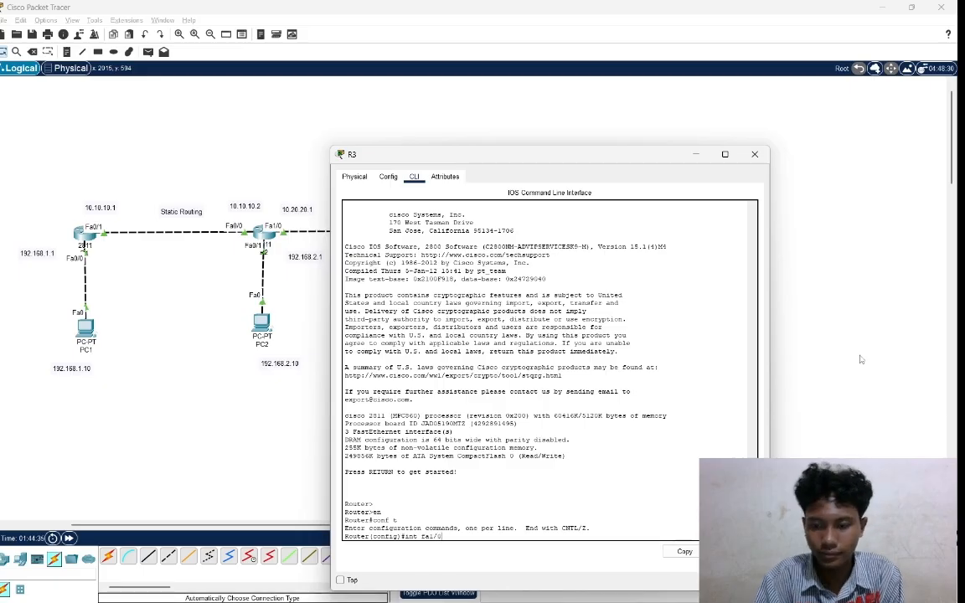
text(0)
key(Return)
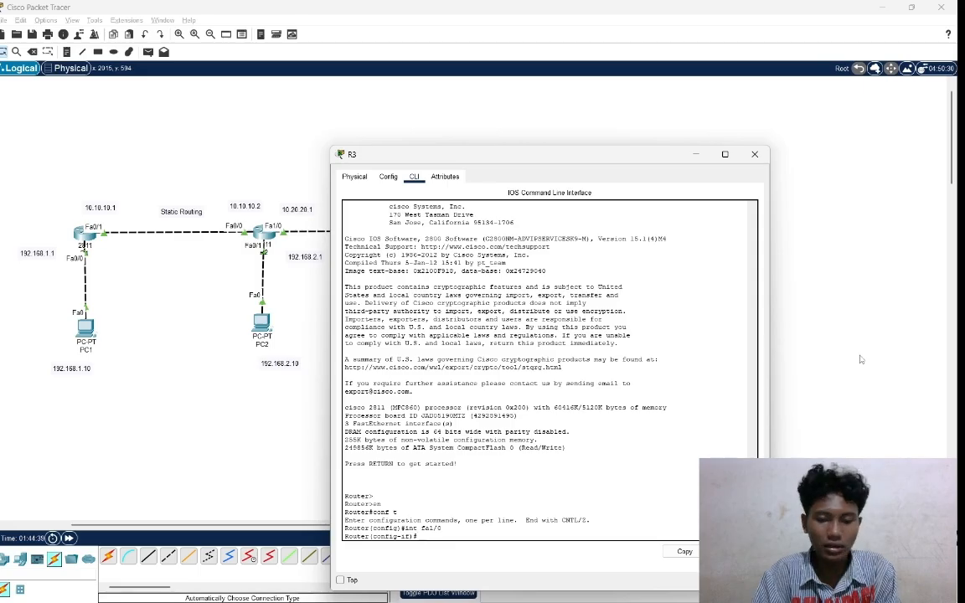
Try to assign 10.20.20.1 with mask 255.255.255.0 to R3's fa1/0 interface.
text(ip)
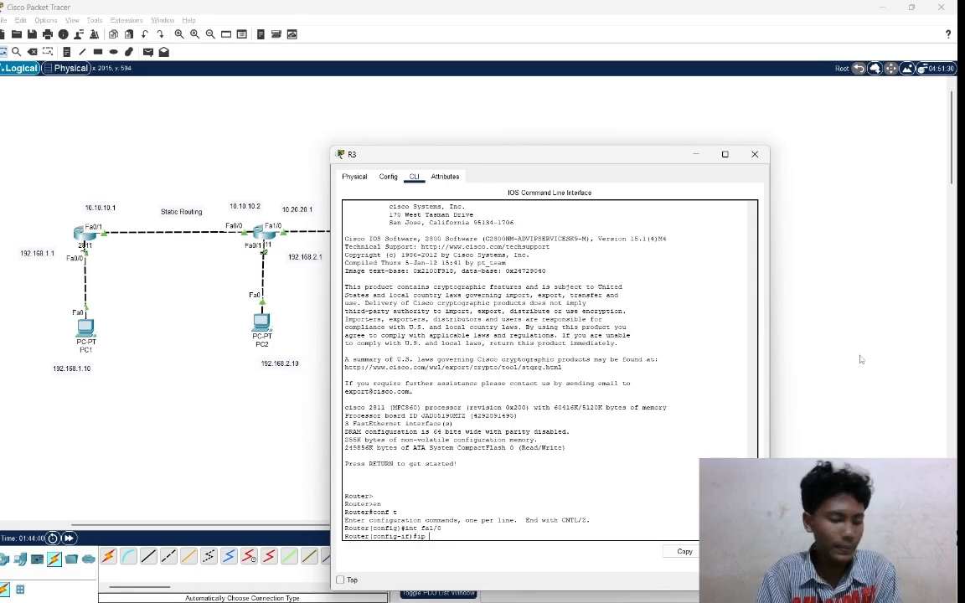
text( ad)
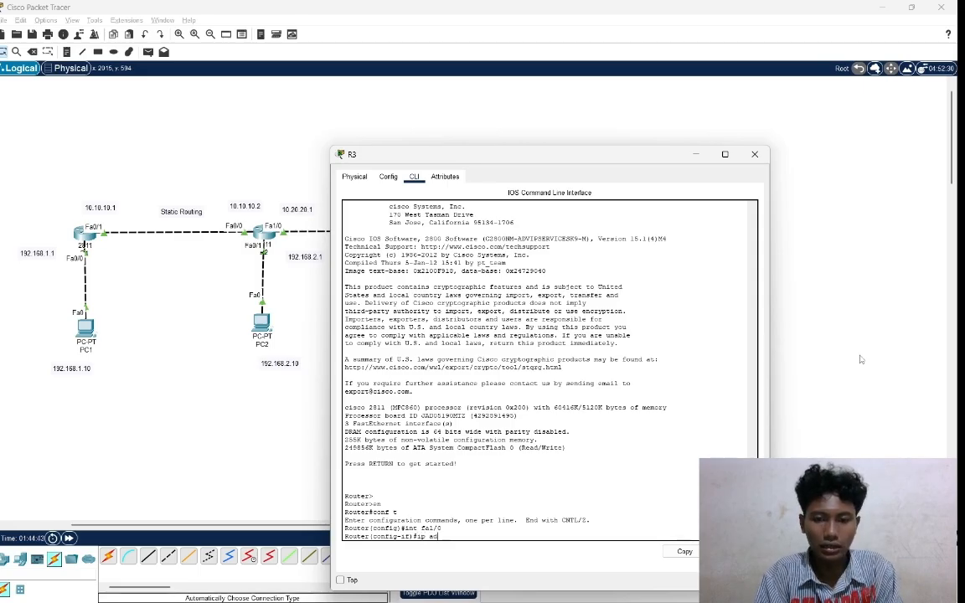
text(d 10)
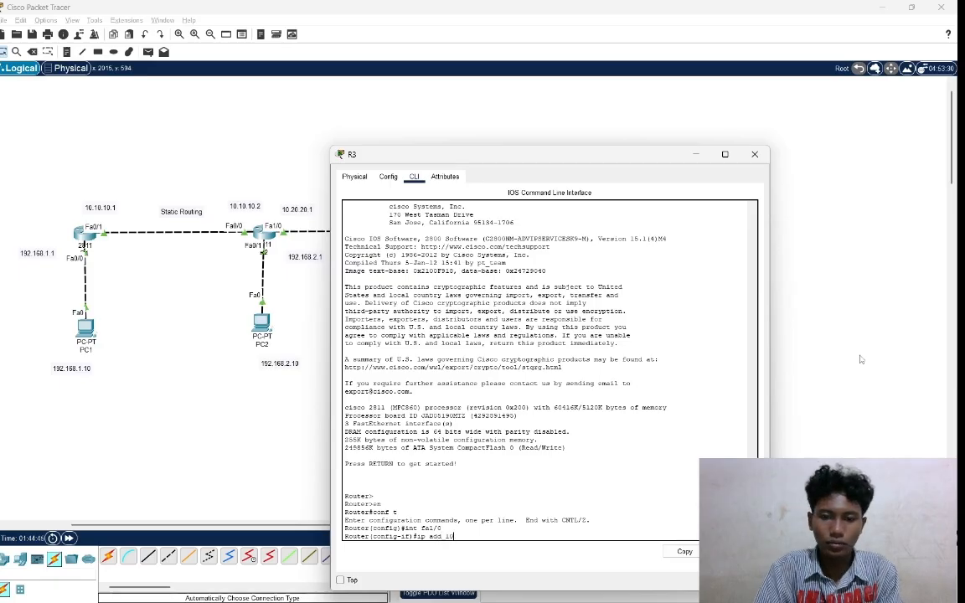
text(.)
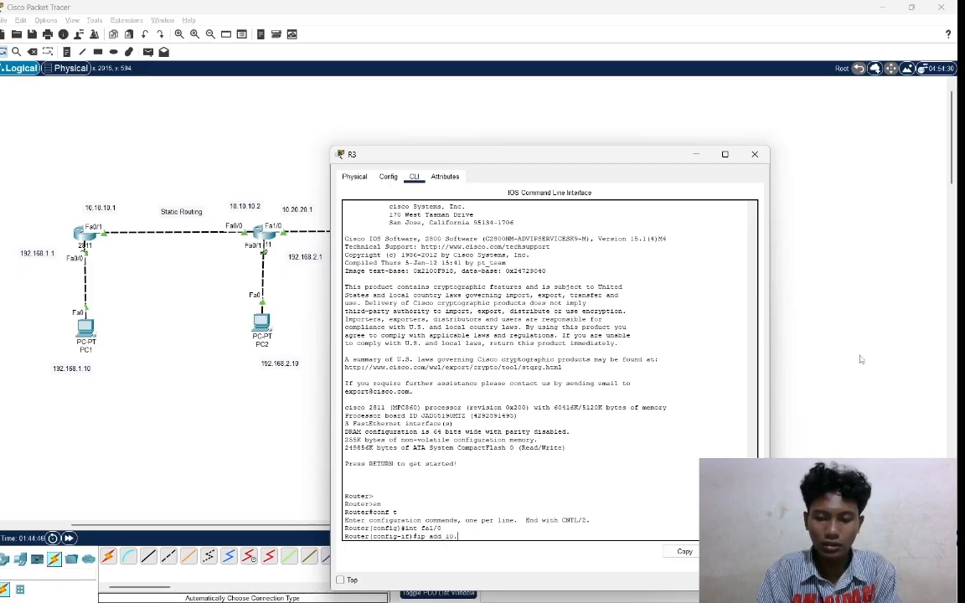
text(20.)
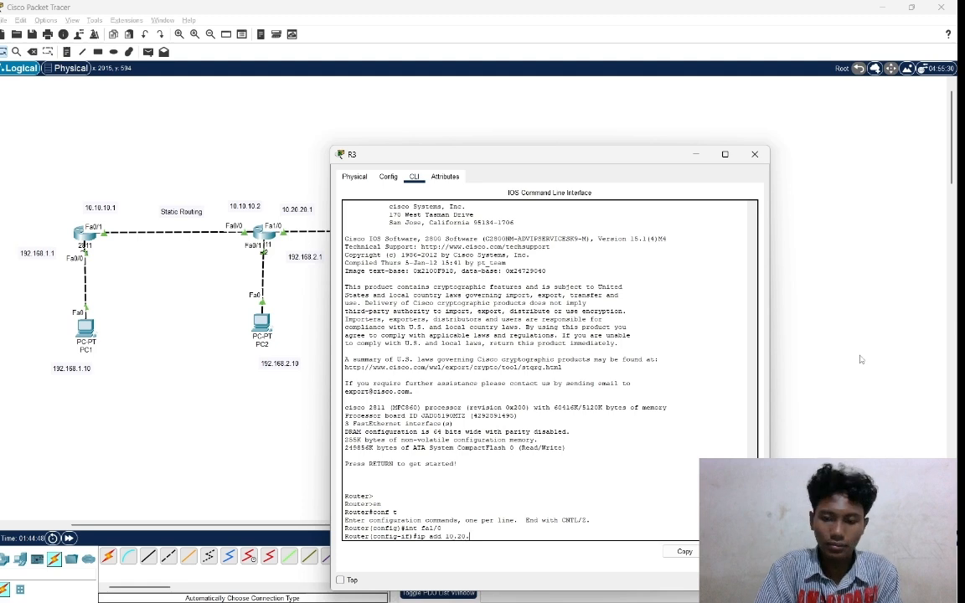
text(20.1)
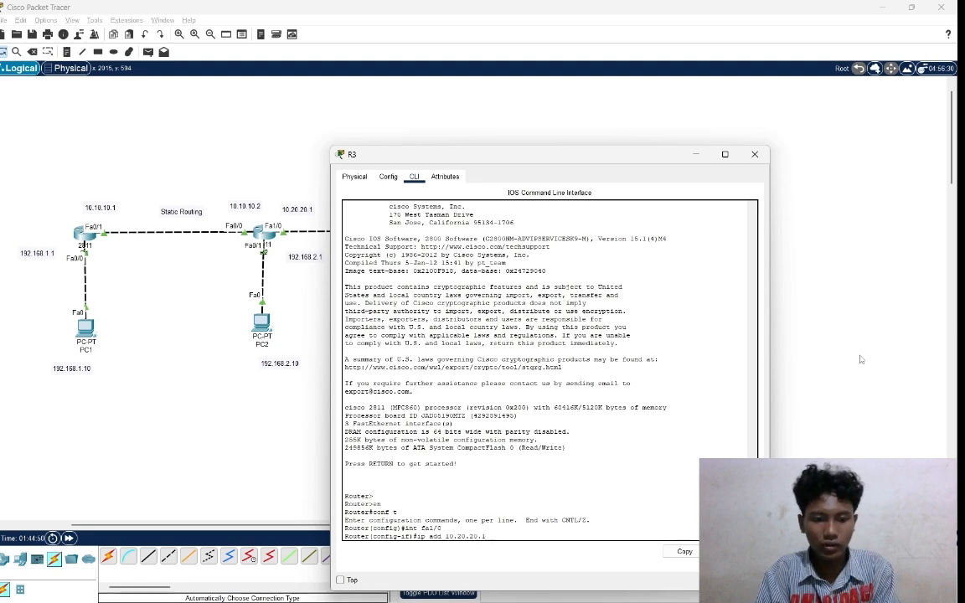
text( 255)
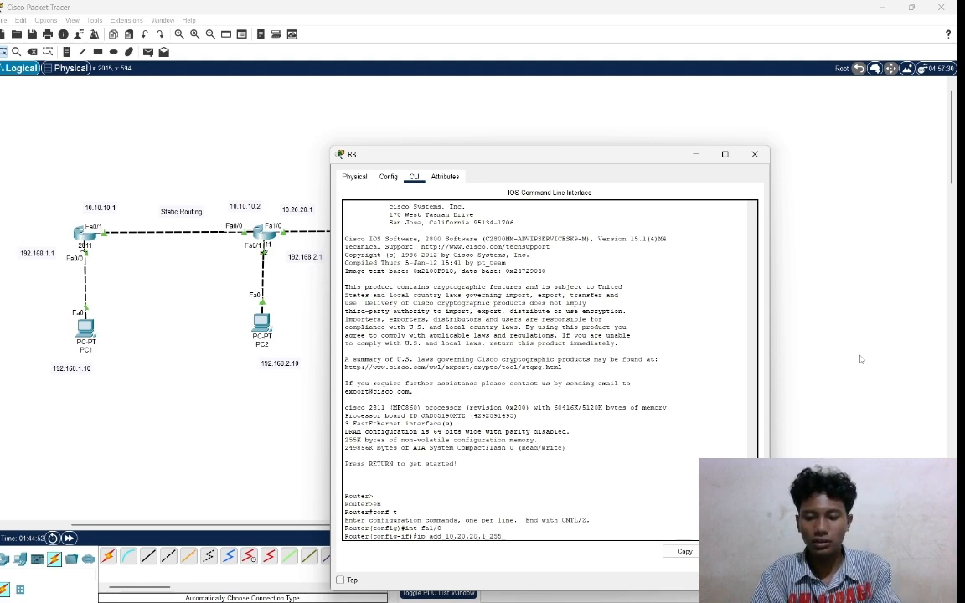
text(.255.2)
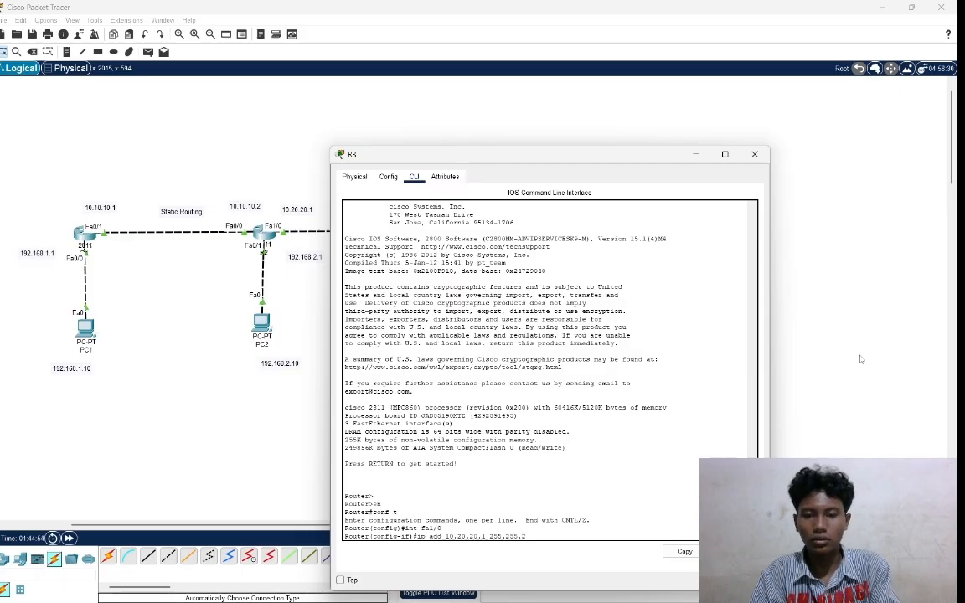
text(55.0)
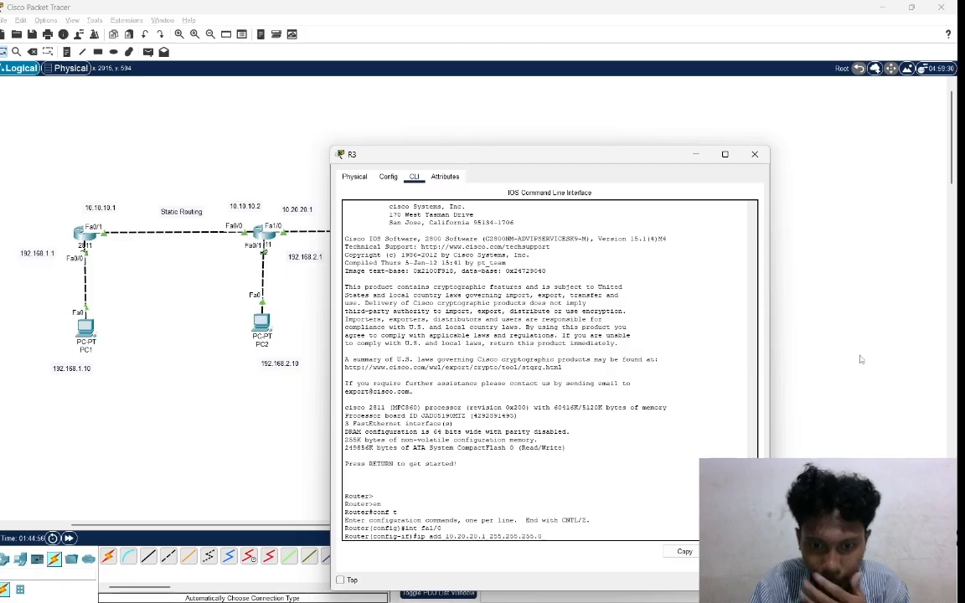
key(Return)
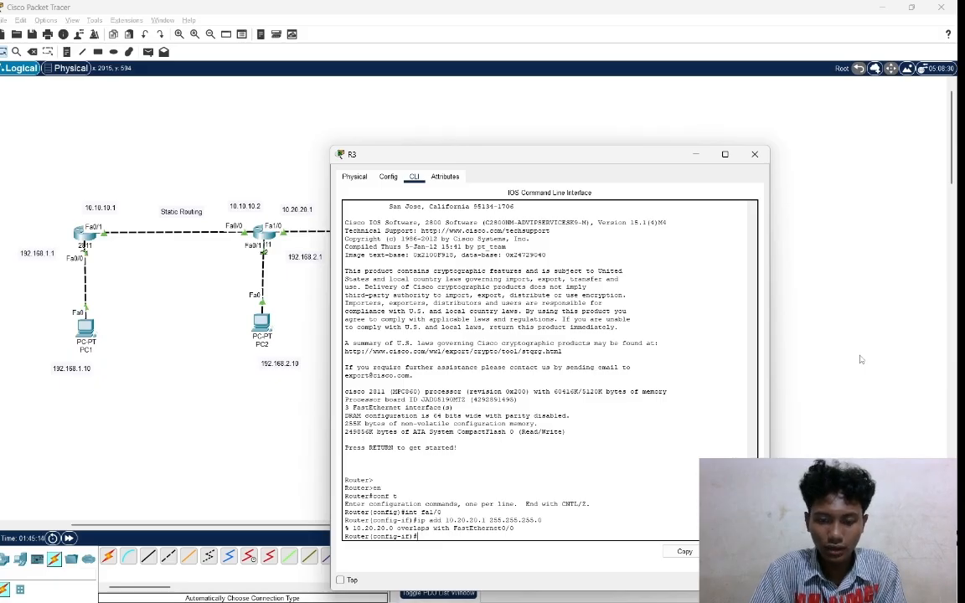
Select interface fa1/0 on R3 again and enable it with no shutdown.
text(i)
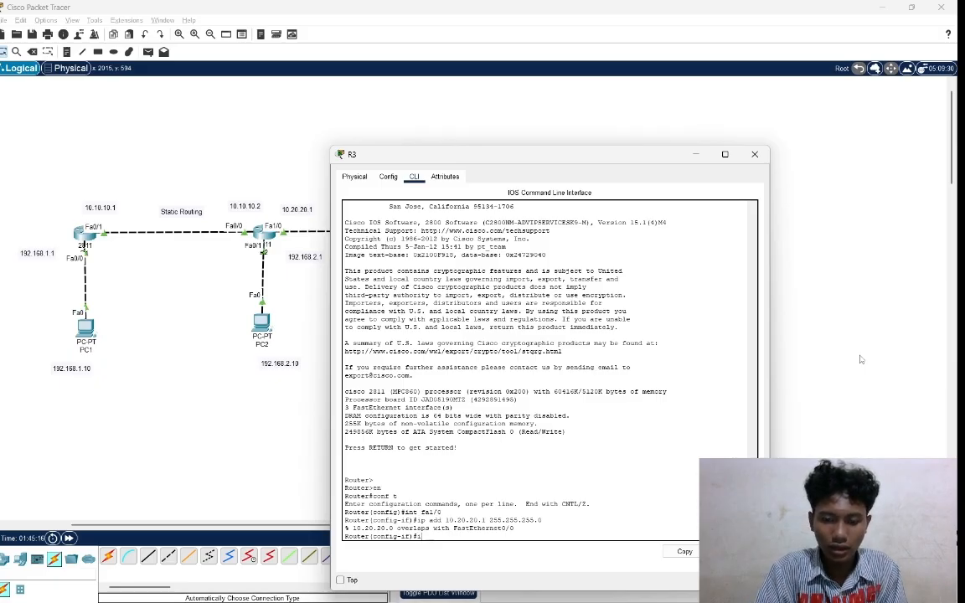
text(nt )
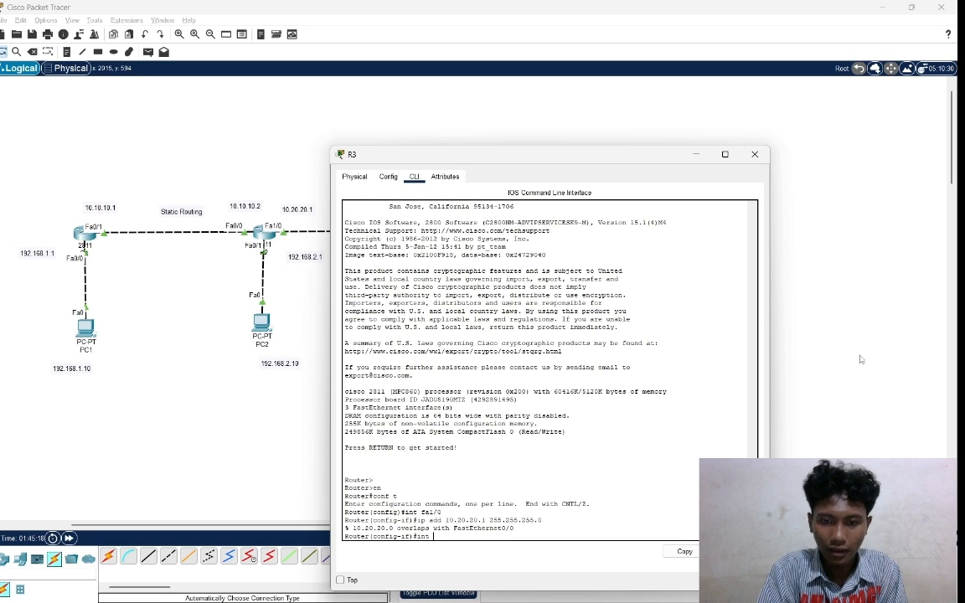
text(fa1)
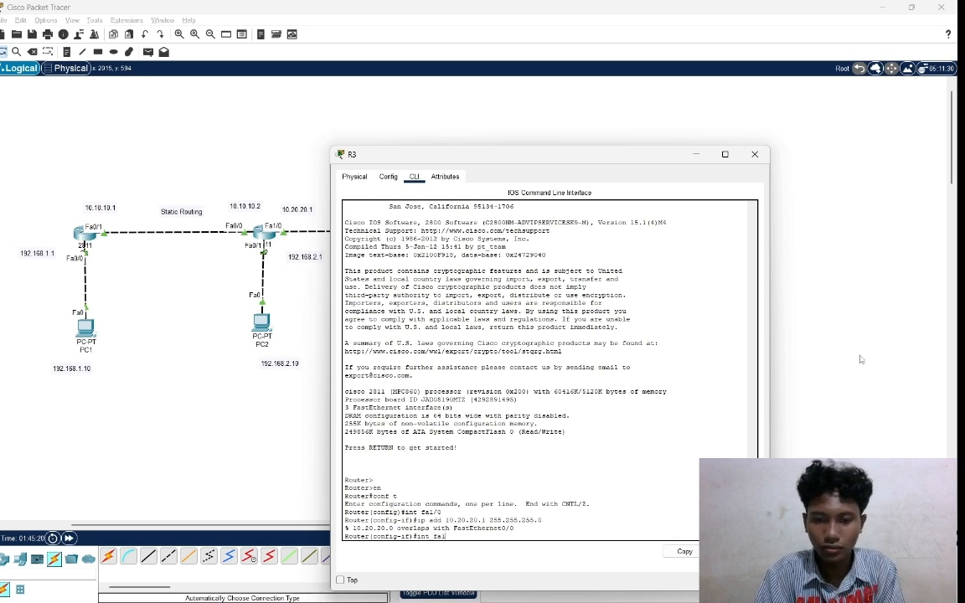
text(/0)
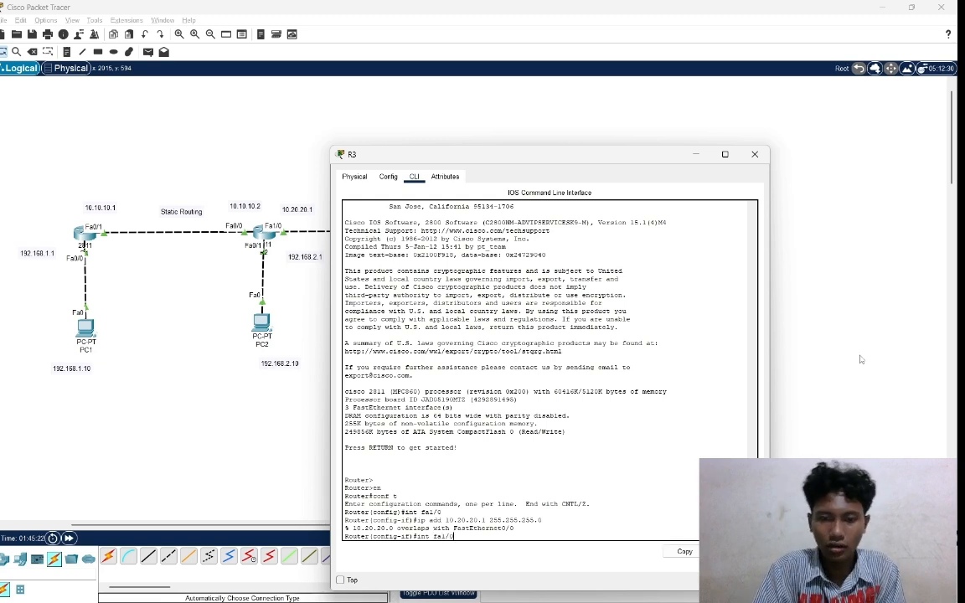
key(Return)
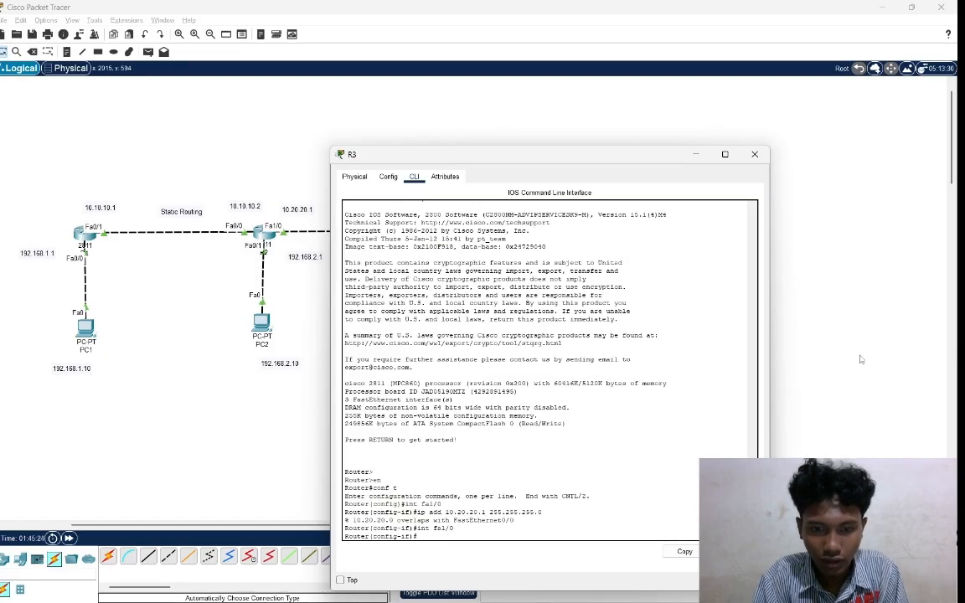
text(no )
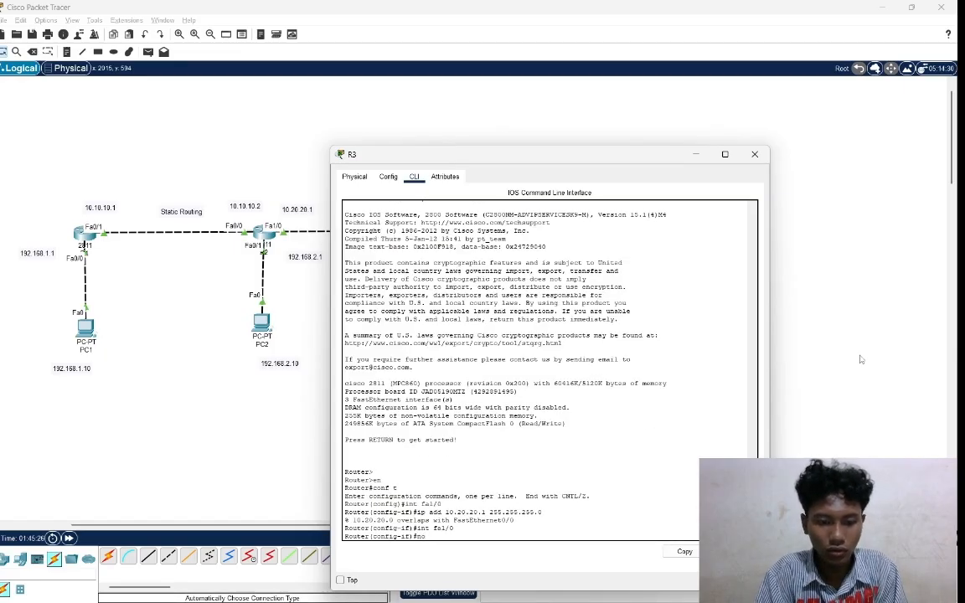
text(shut)
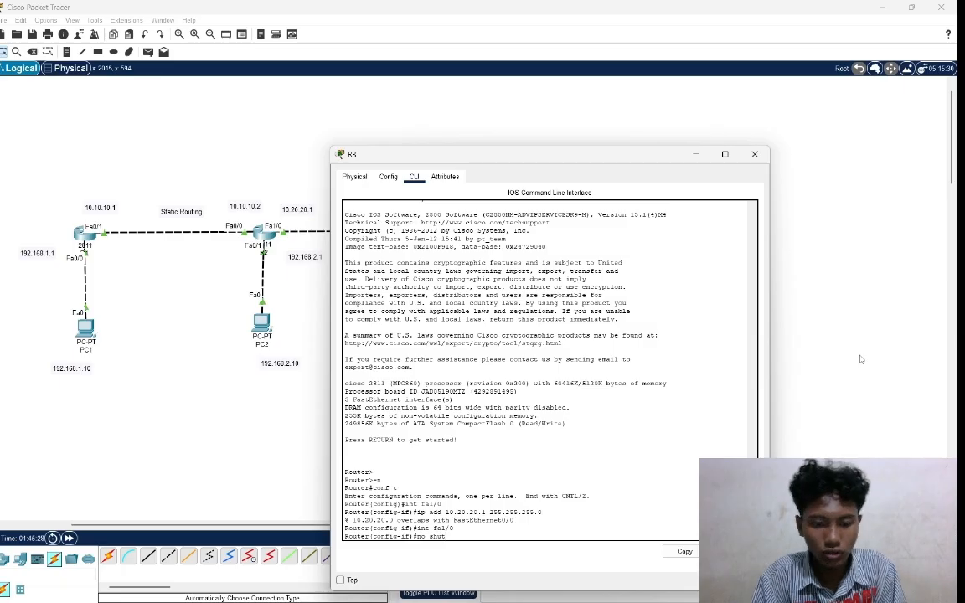
text(down)
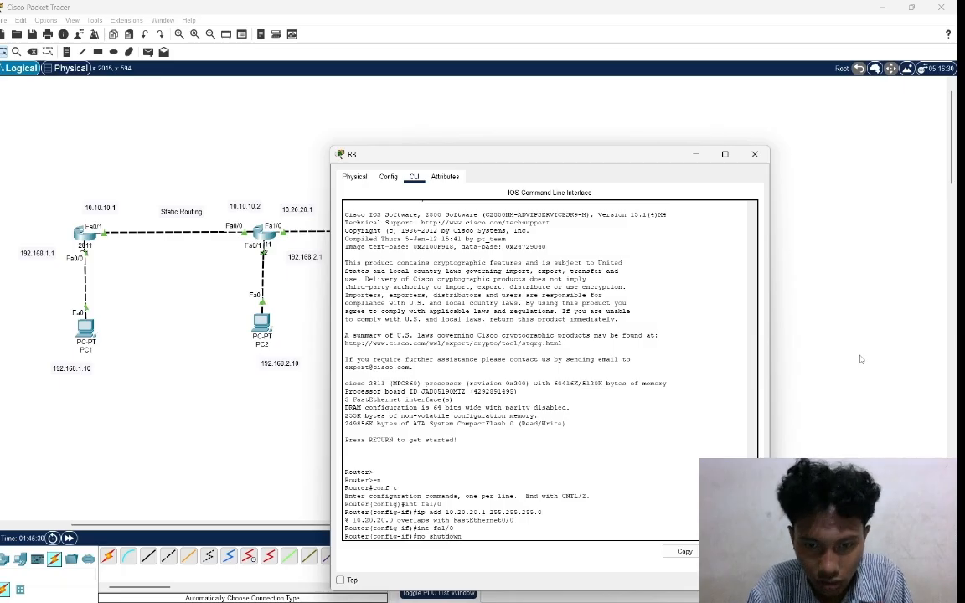
key(Return)
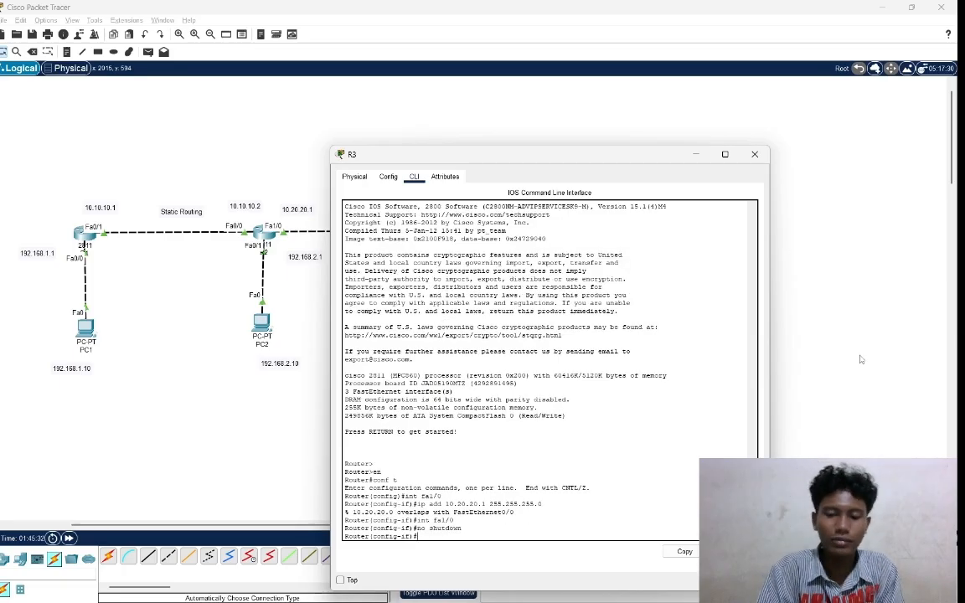
Assign IP address 10.30.30.1 with mask 255.255.255.0 to R3's fa1/0 interface and dismiss the low-battery notice.
text(ip)
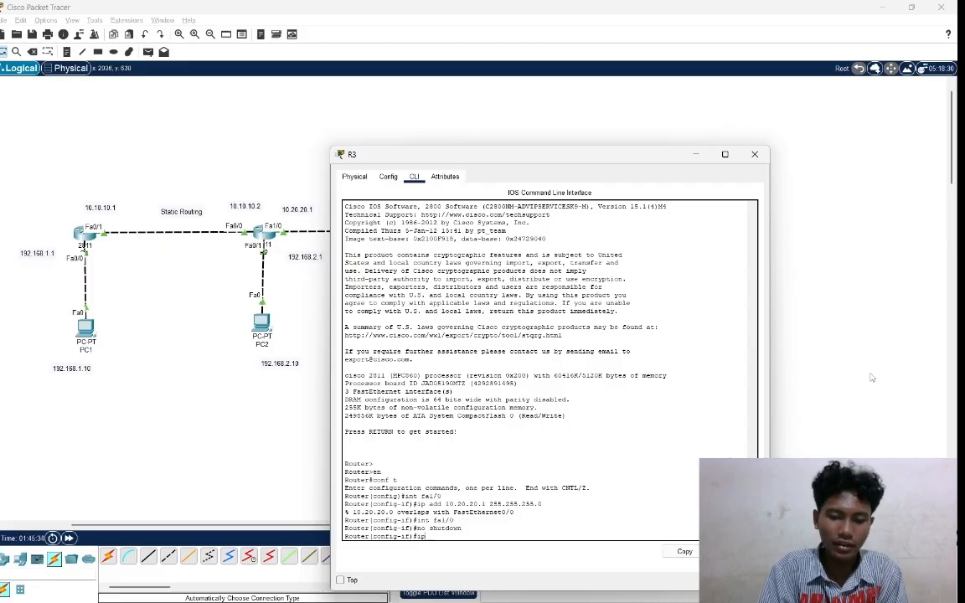
text( add)
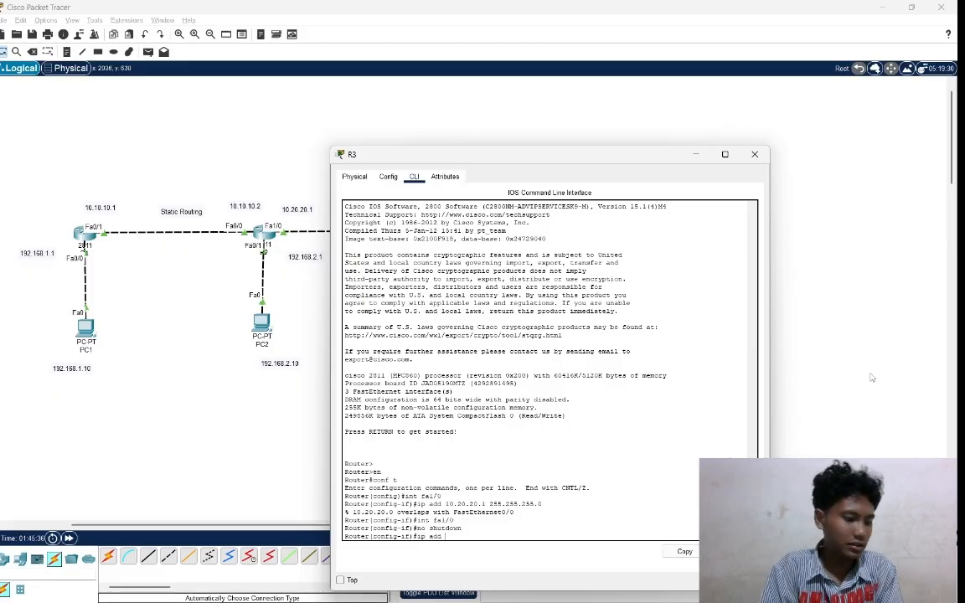
text( 10.)
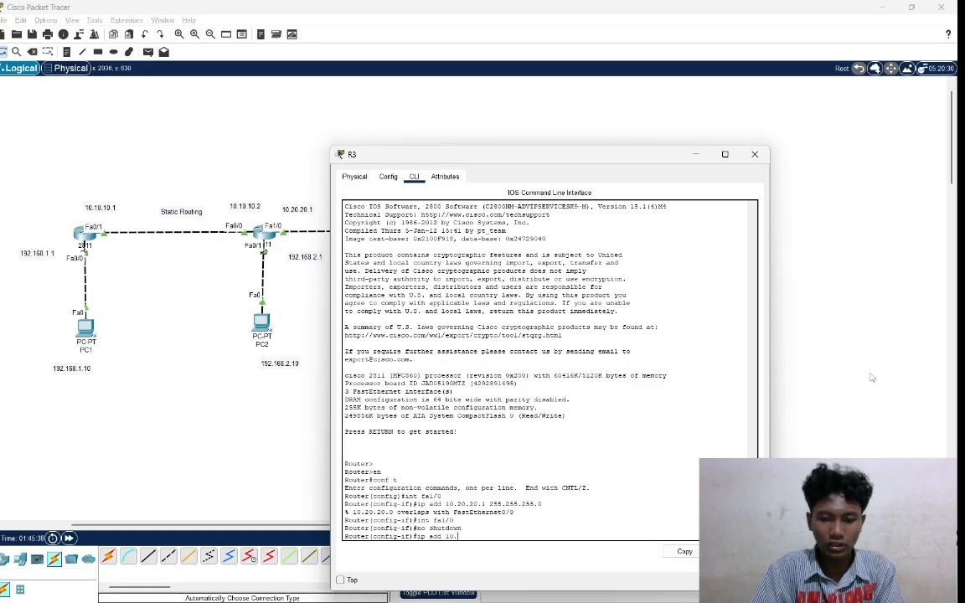
text(30.30)
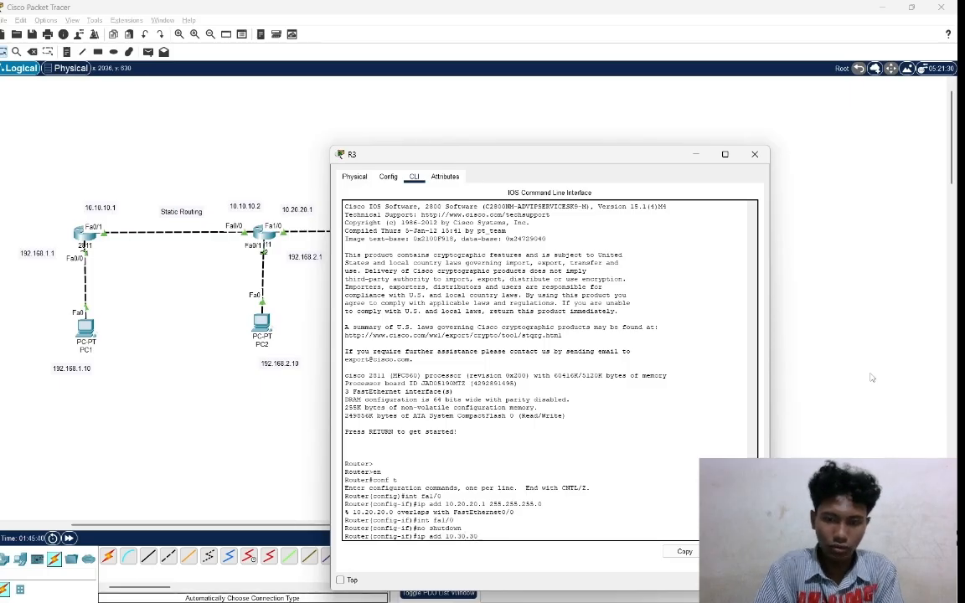
text(.1)
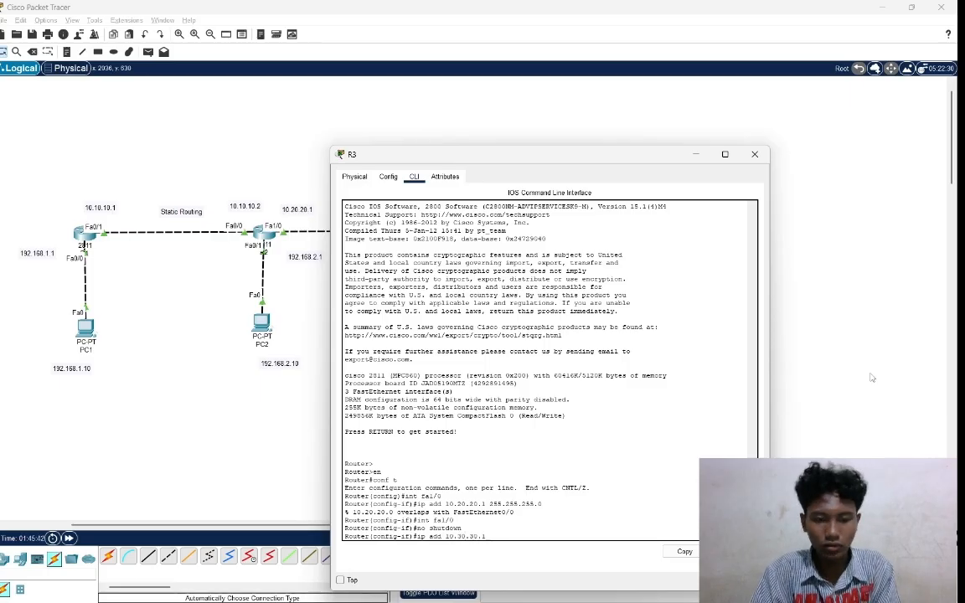
text( 255.2)
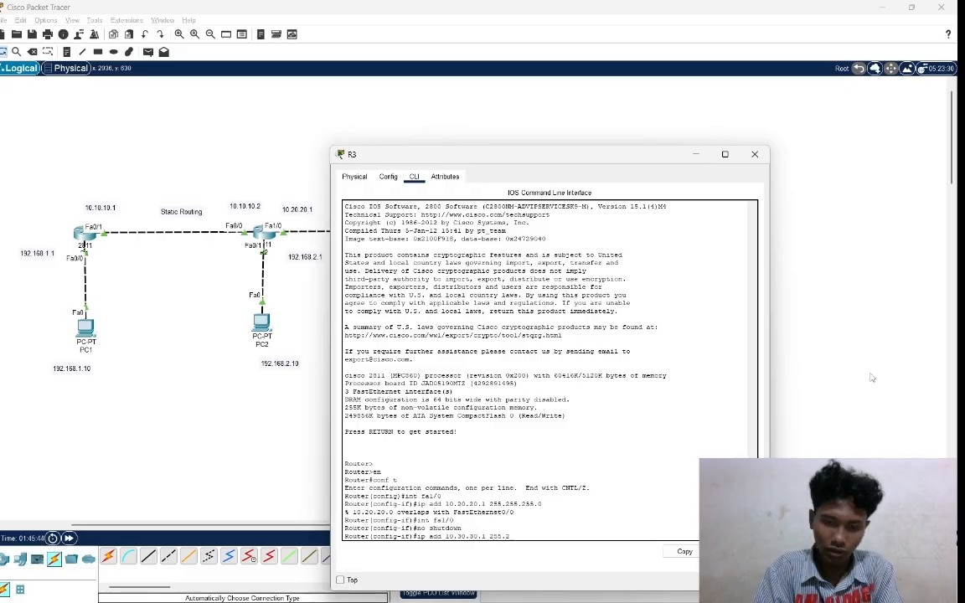
text(55.255.0)
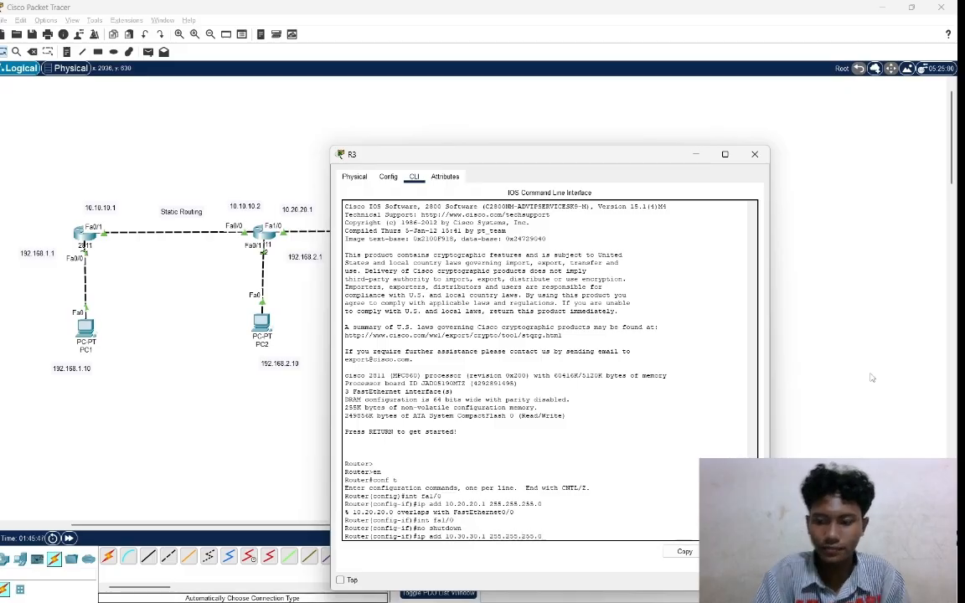
key(Return)
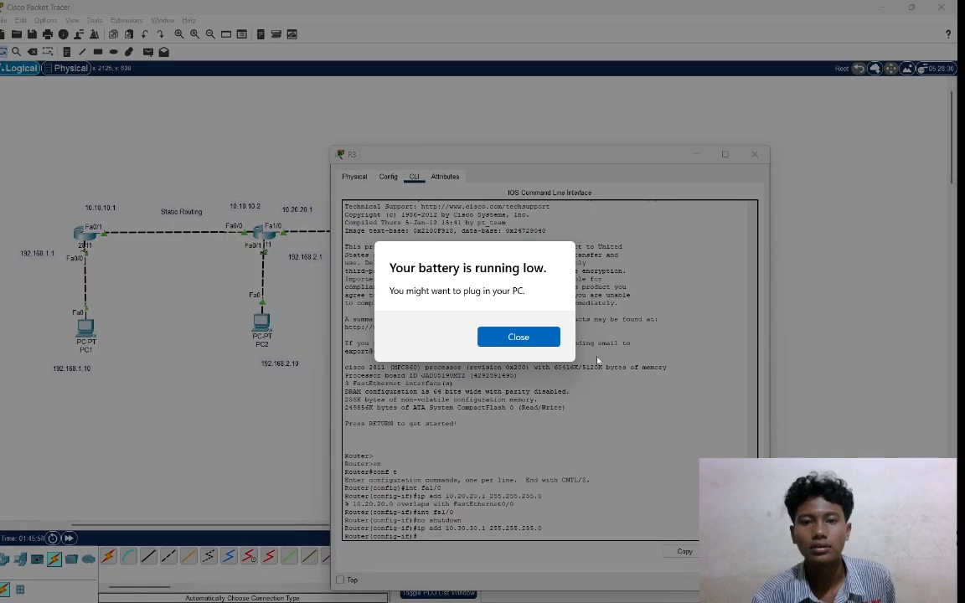
click(539, 340)
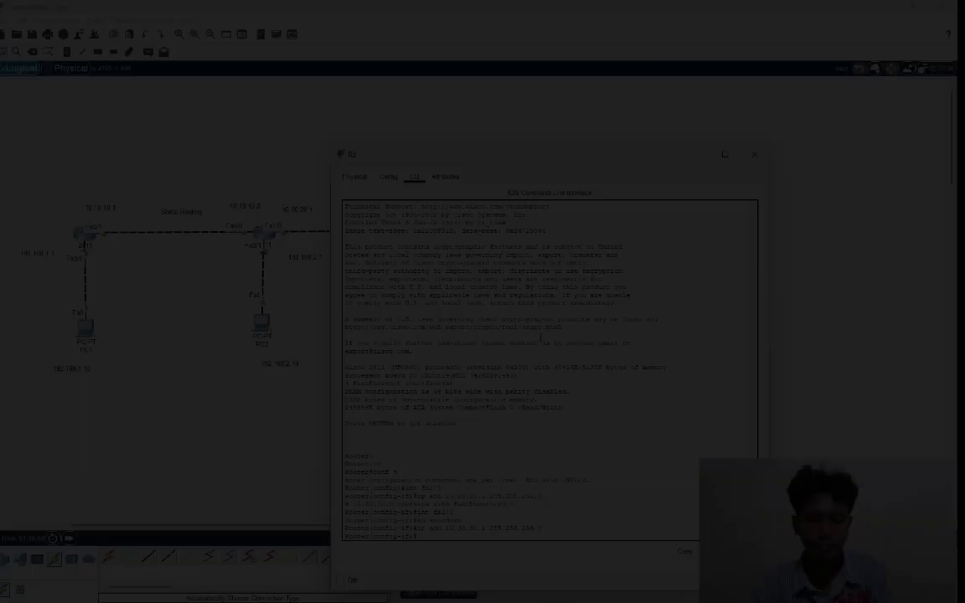
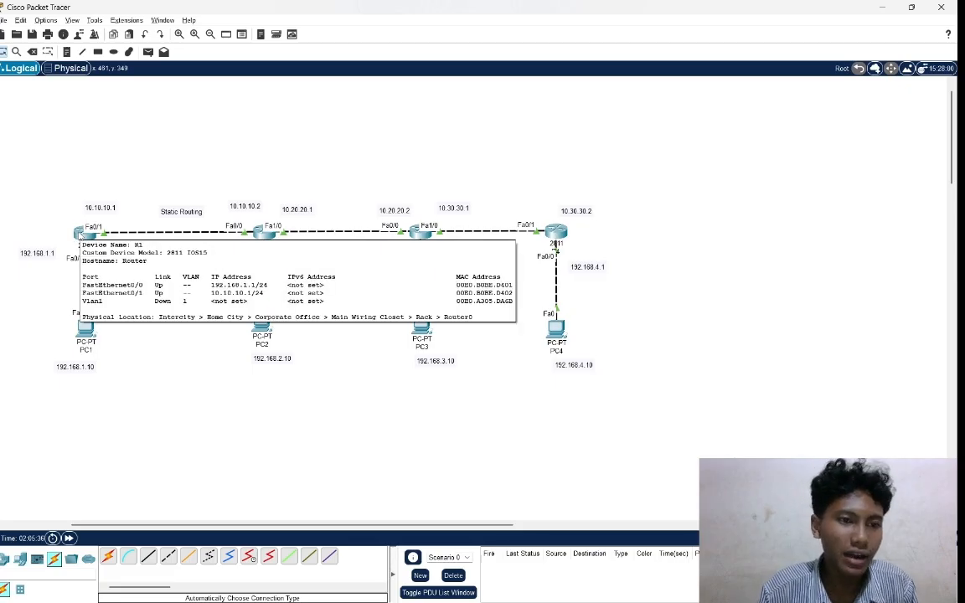
Open router R1's command line and enter global configuration mode.
click(80, 235)
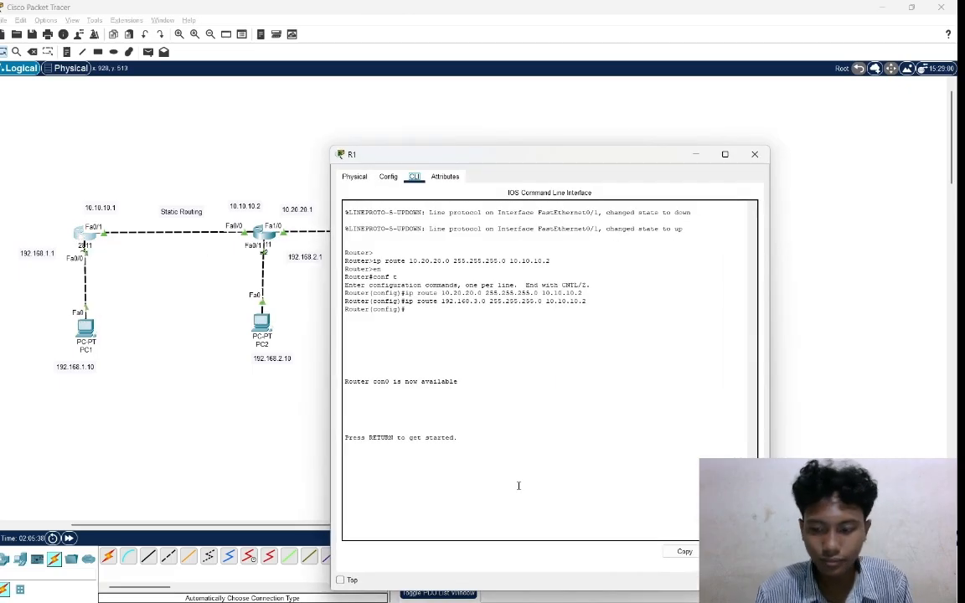
click(492, 509)
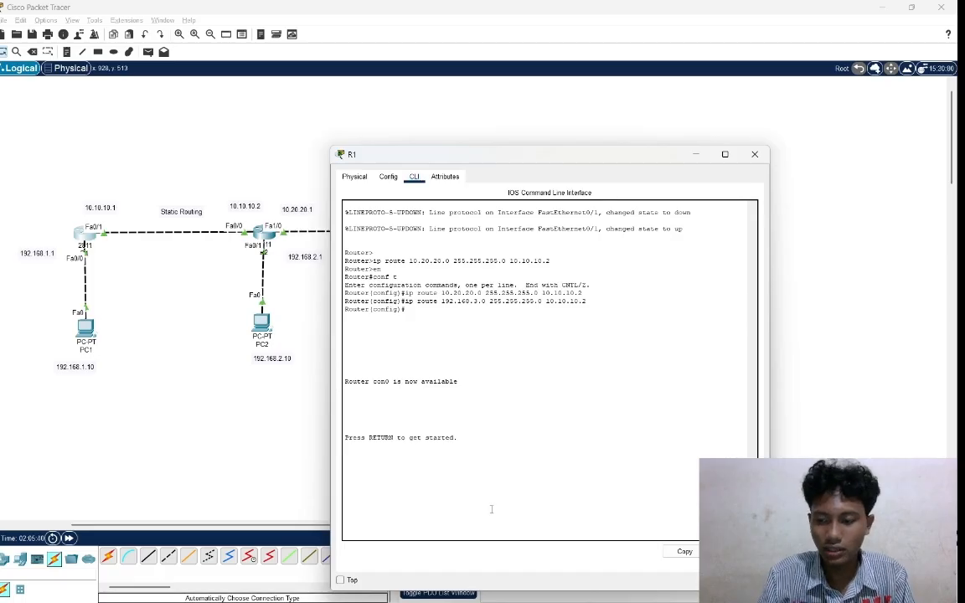
key(Return)
text(er>e)
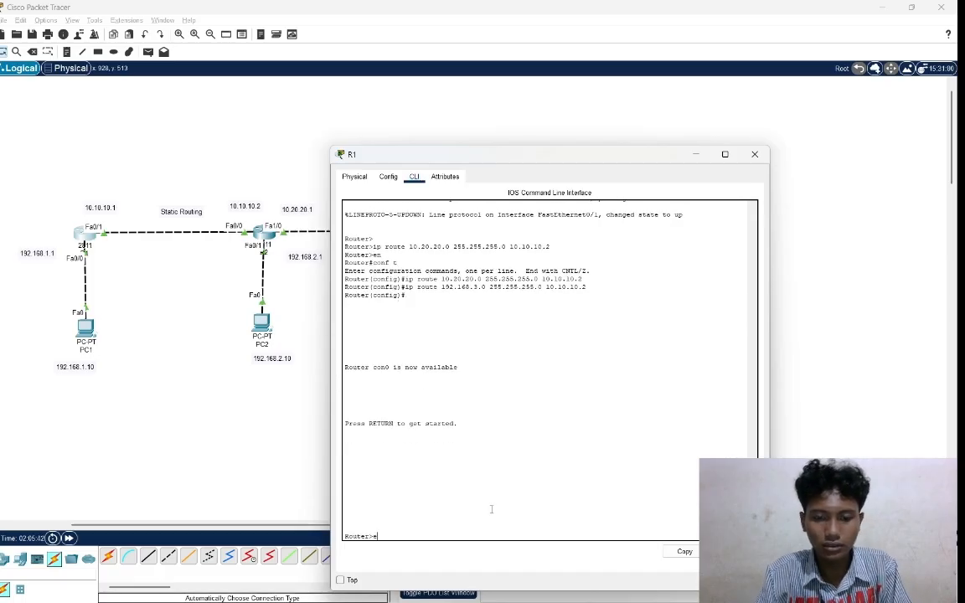
text(n)
key(Return)
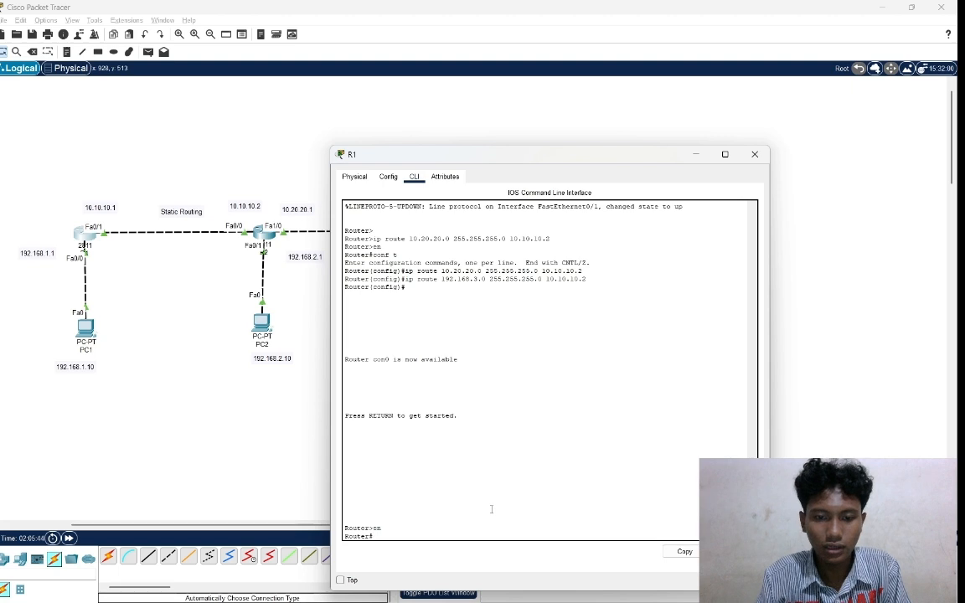
text(co)
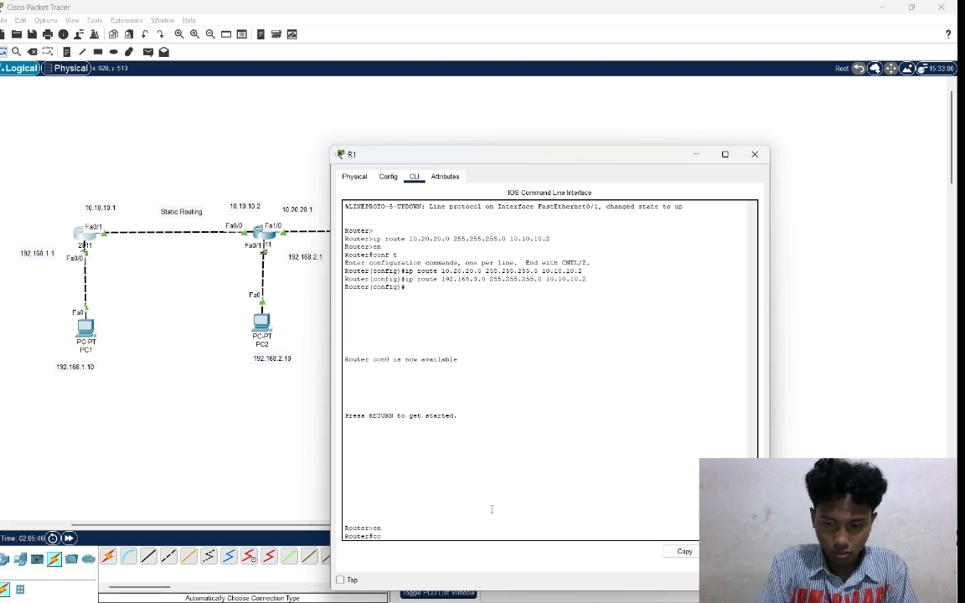
text(nf t)
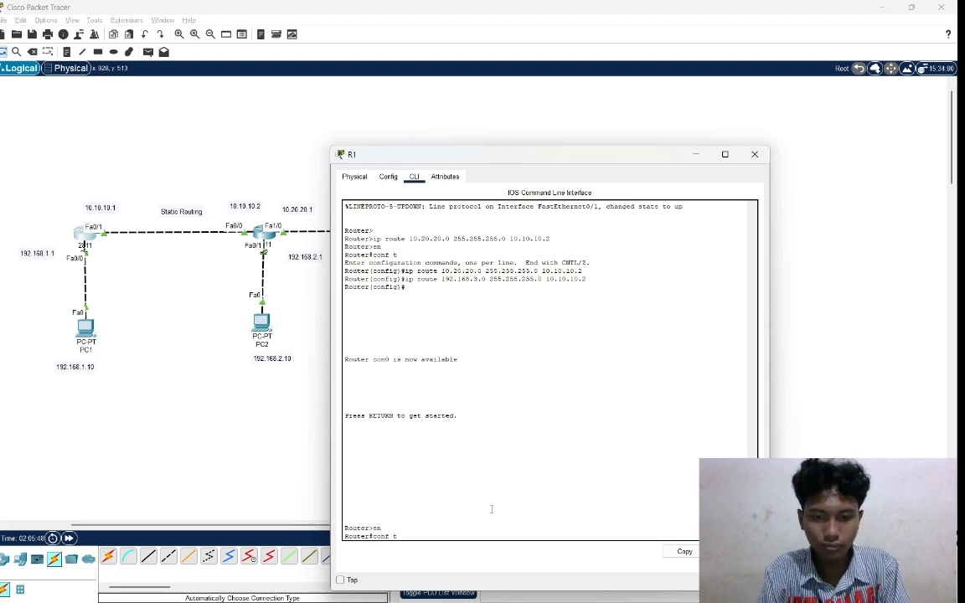
key(Return)
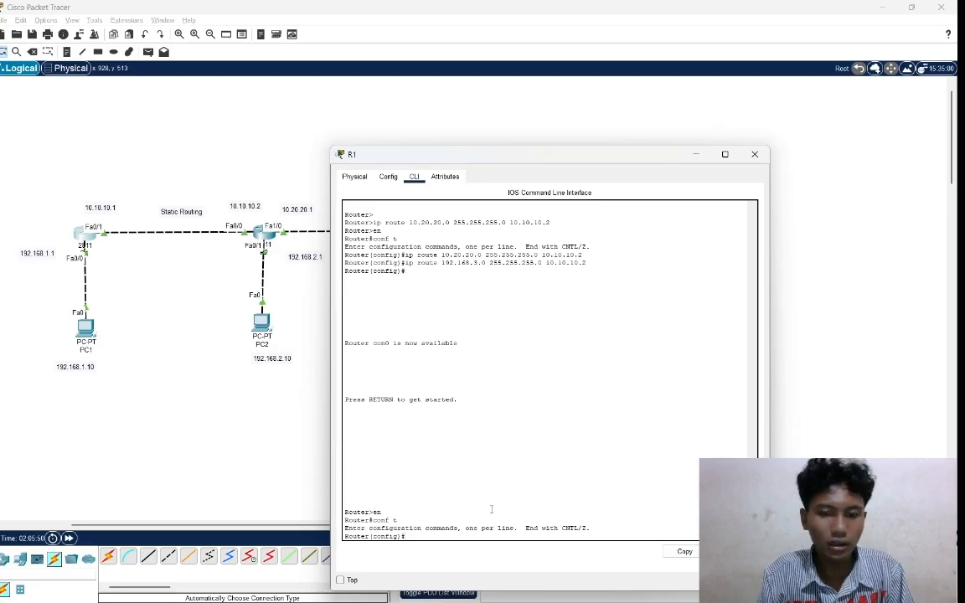
Add a static route on R1 to network 10.30.30.0 with mask 255.255.255.0 via next hop 10.10.10.2.
text(i)
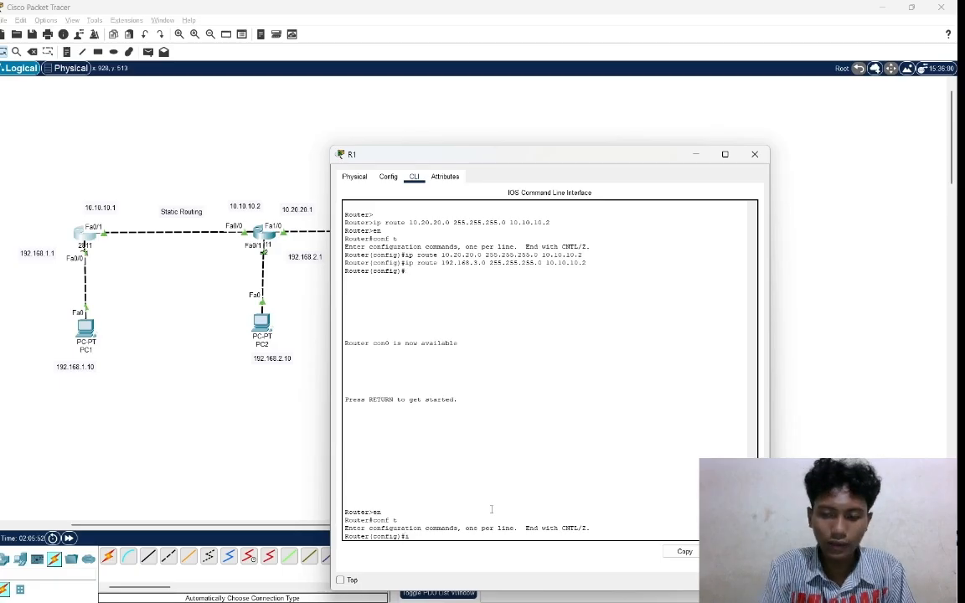
text(p r)
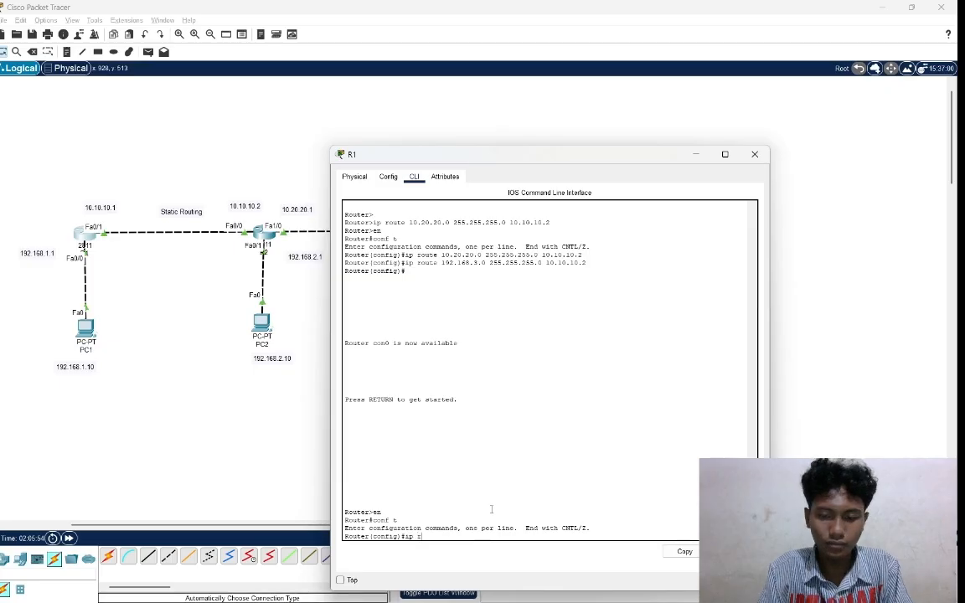
text(ou)
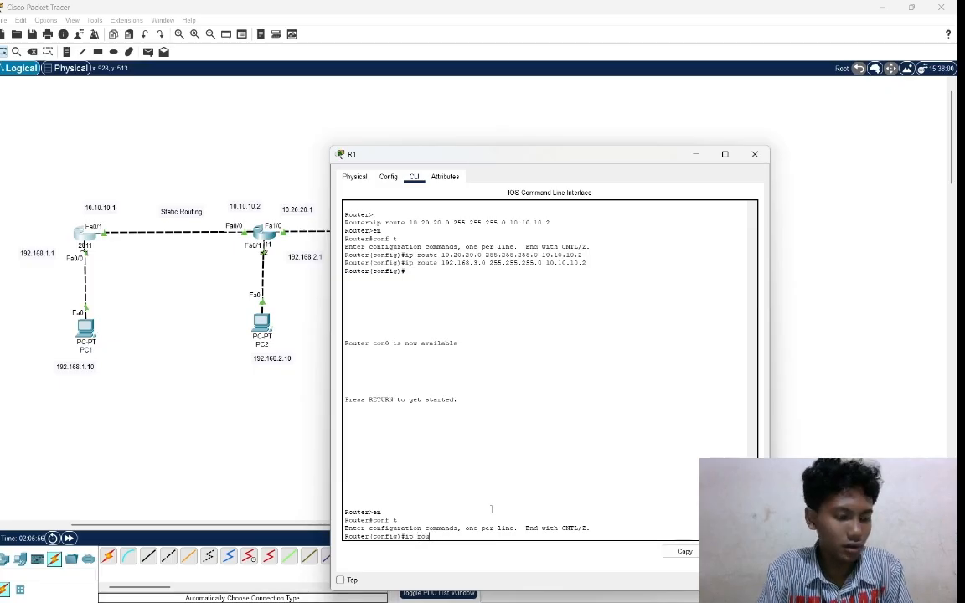
text(te)
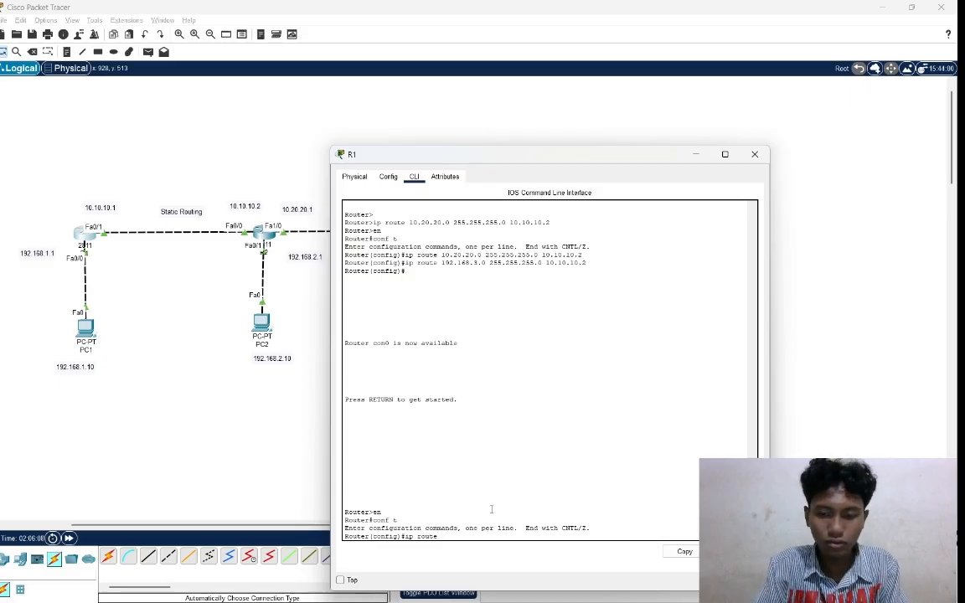
text(10.)
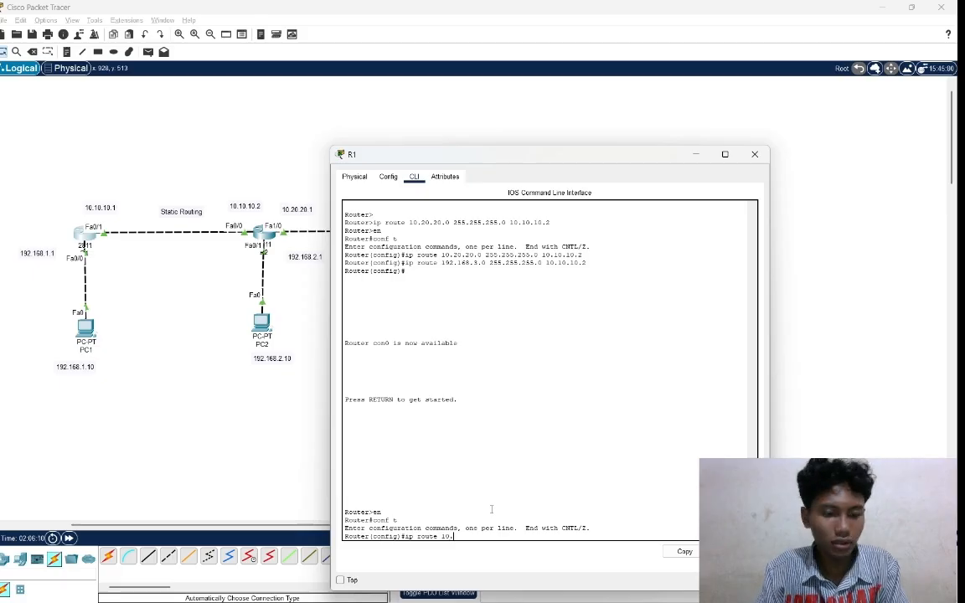
text(30.)
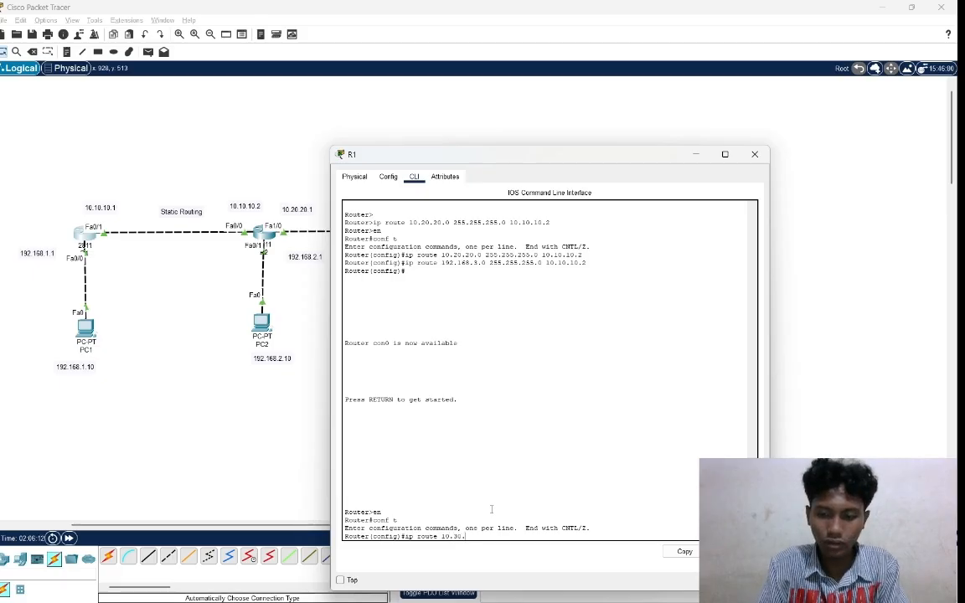
text(30.)
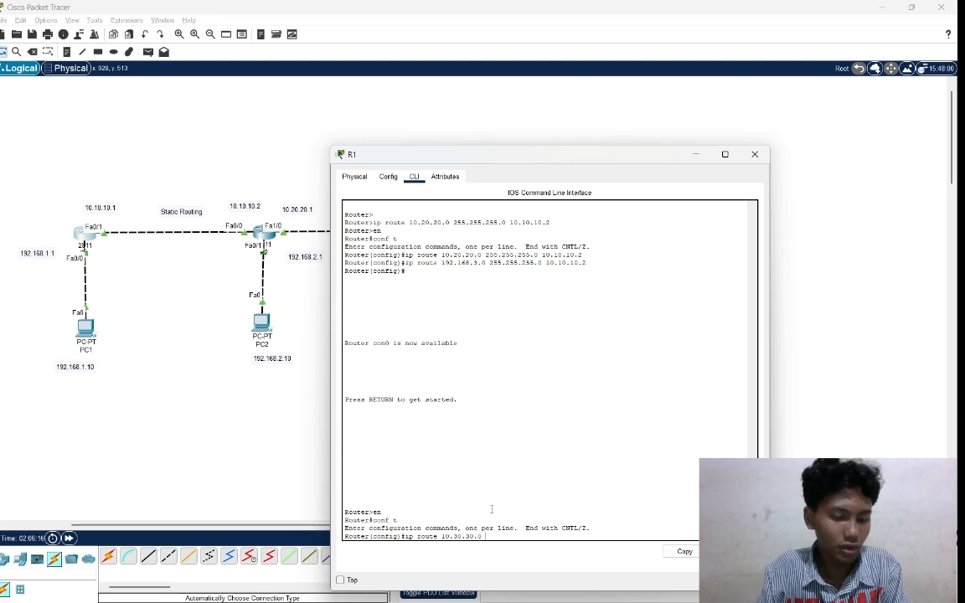
text(0 255.)
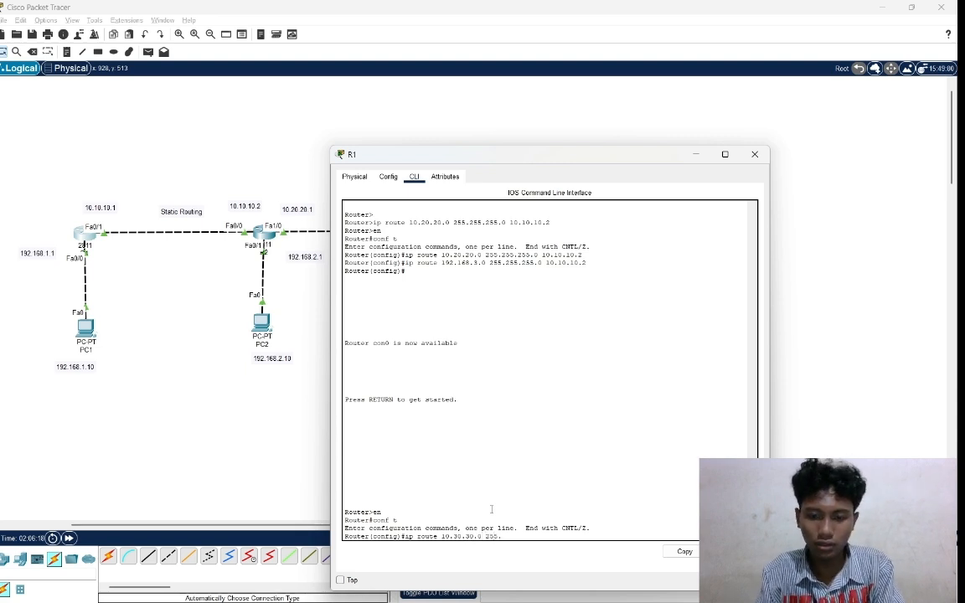
text(255.255)
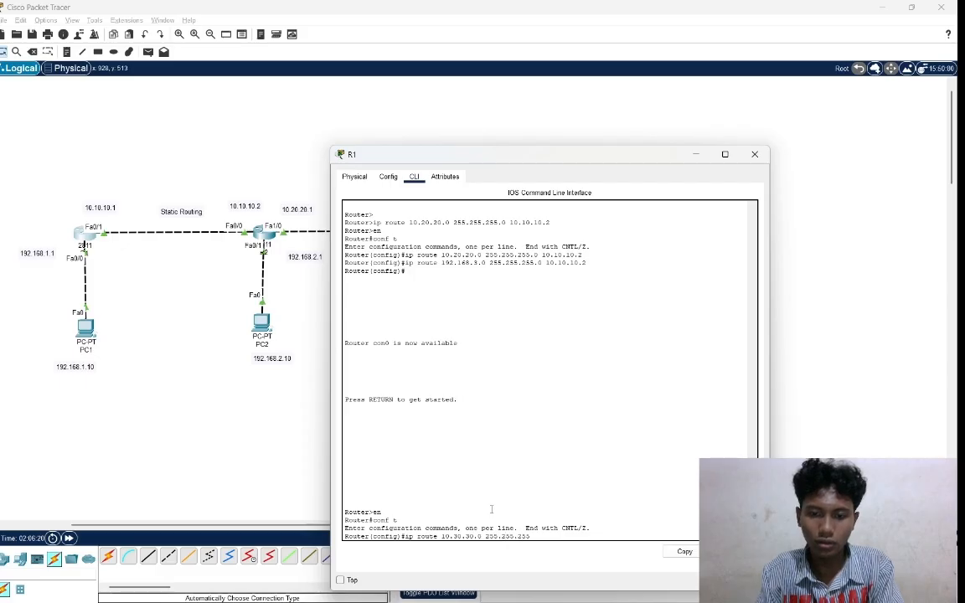
text(.)
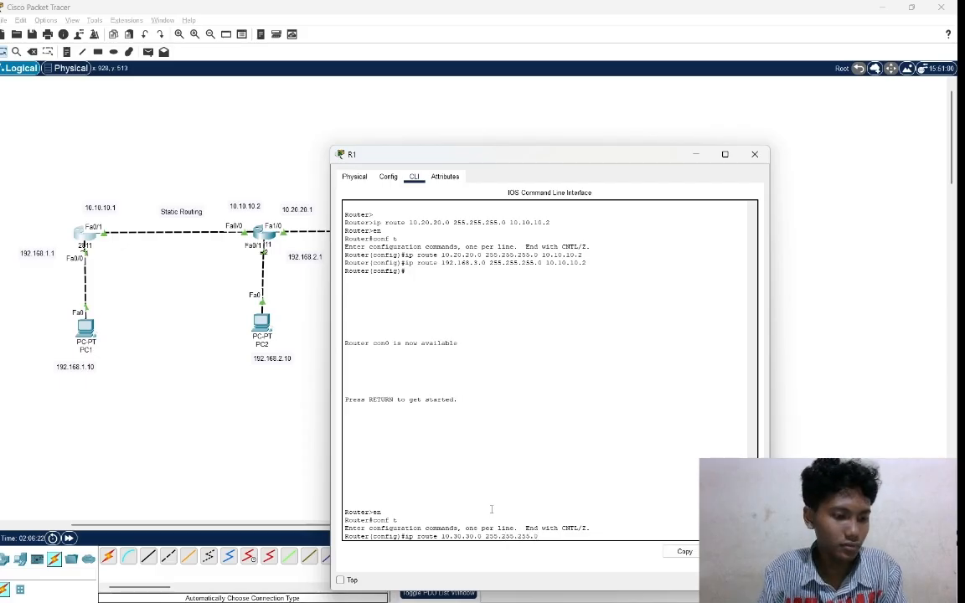
text(0 10)
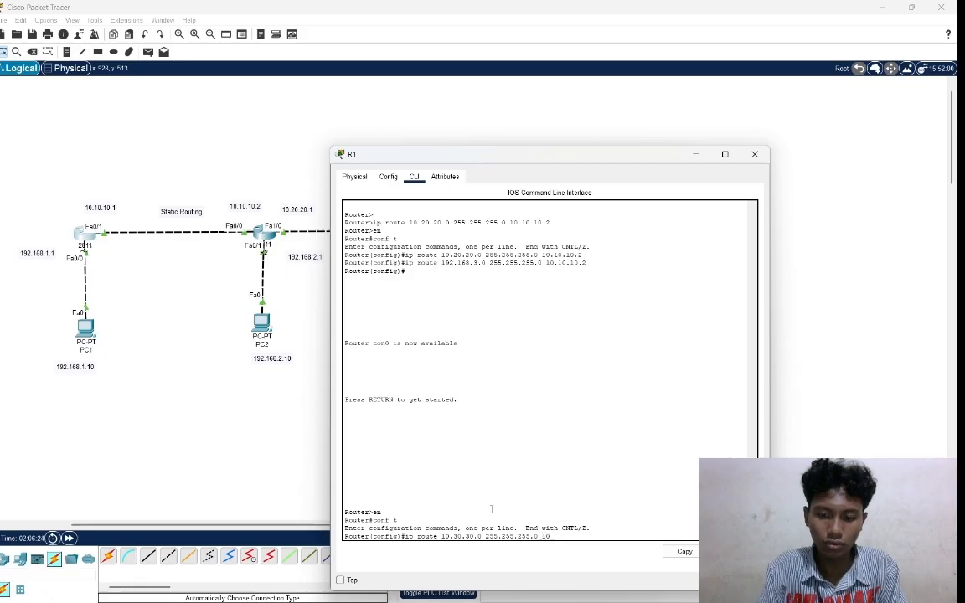
text(.10)
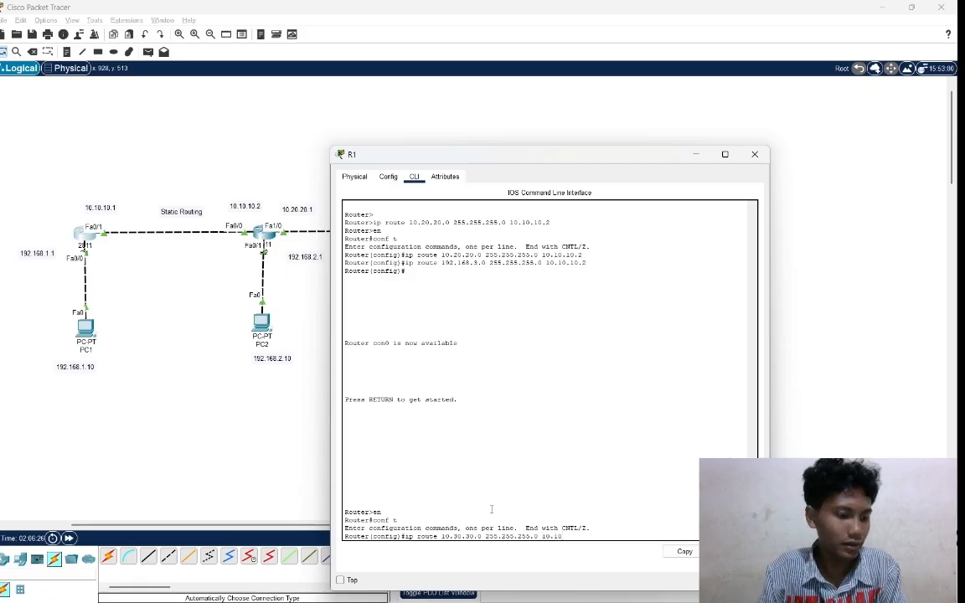
text(.10.)
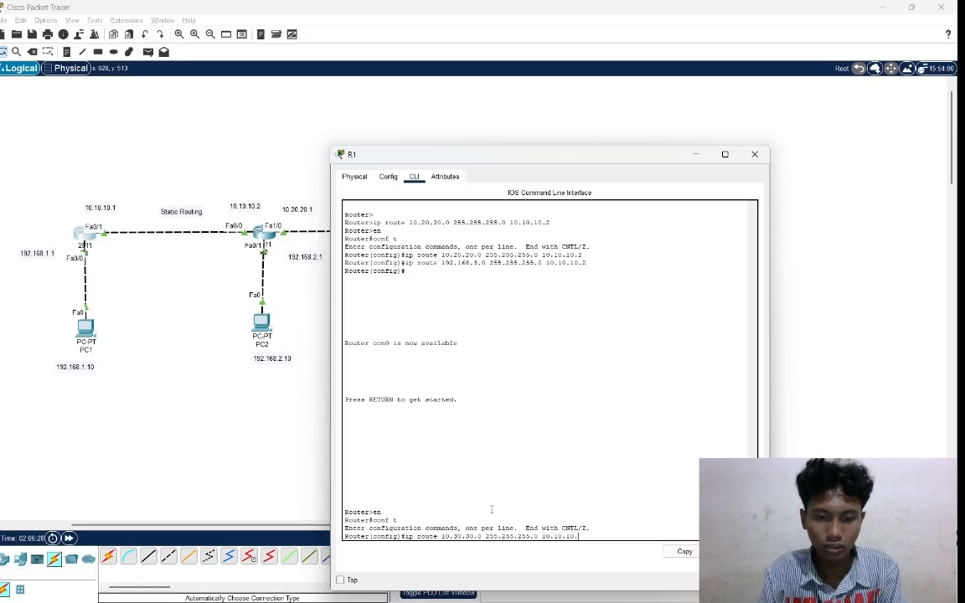
text(2)
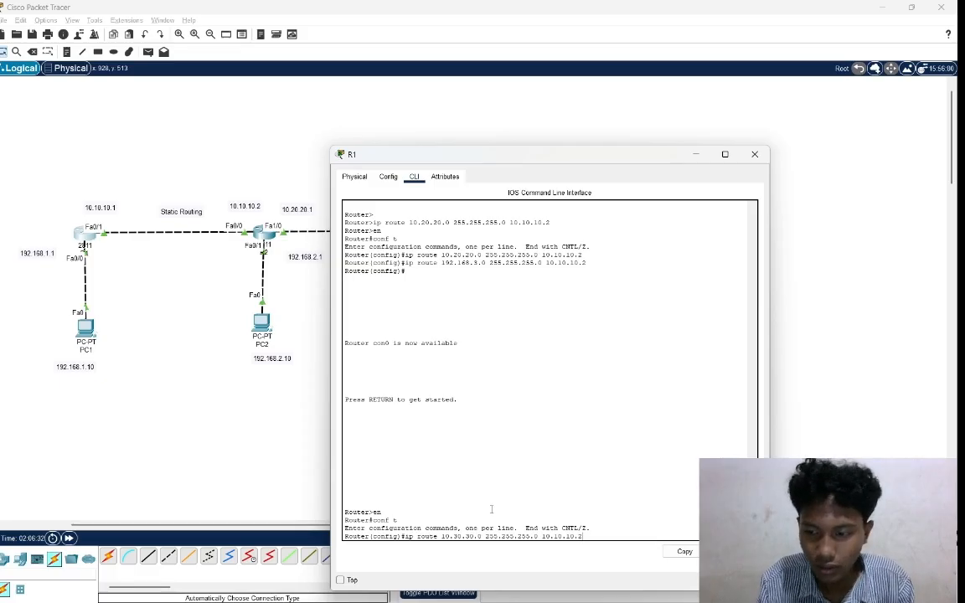
key(Return)
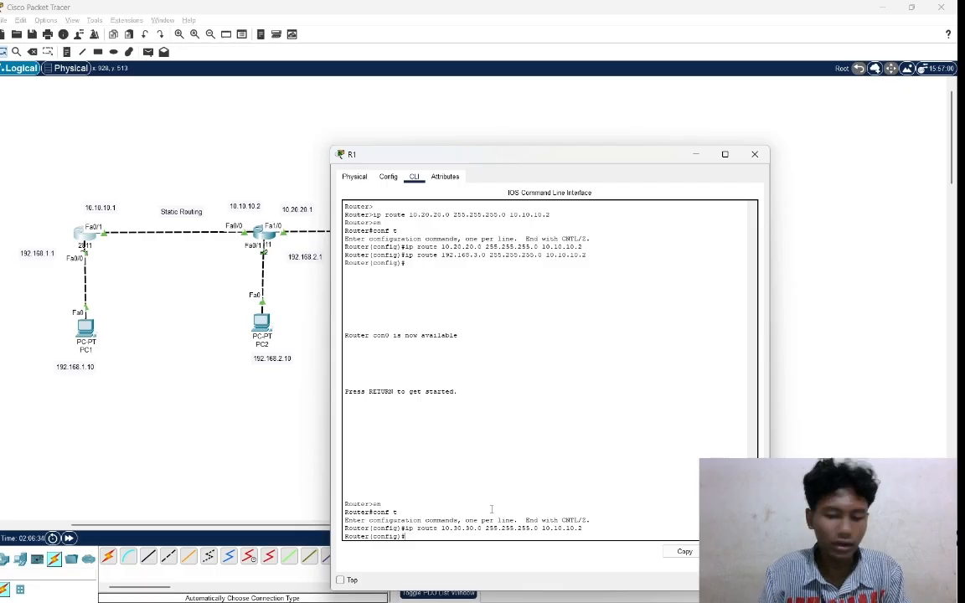
Add a static route on R1 to network 192.168.4.0 with mask 255.255.255.0 via next hop 10.10.10.2.
text(ip)
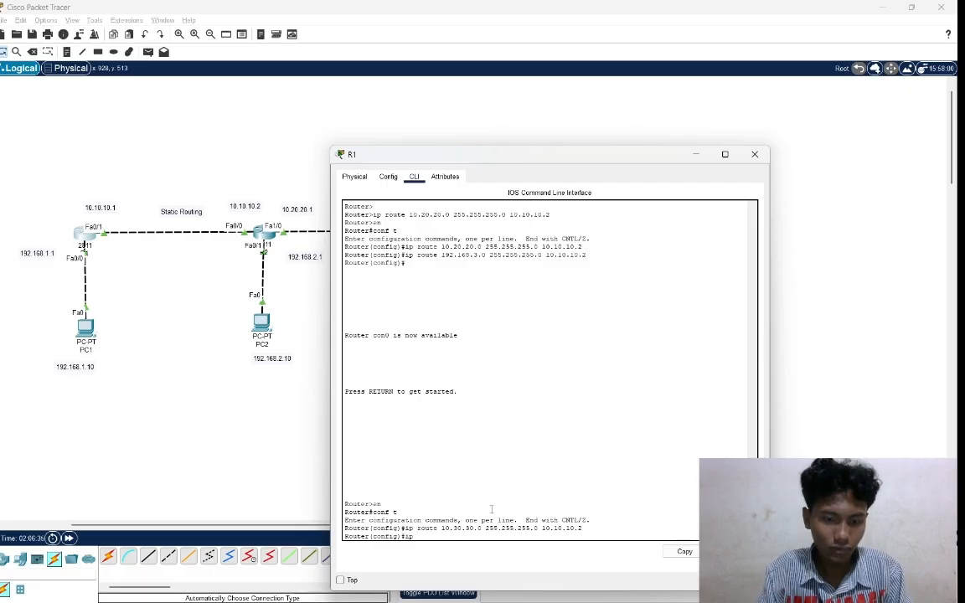
text( rou)
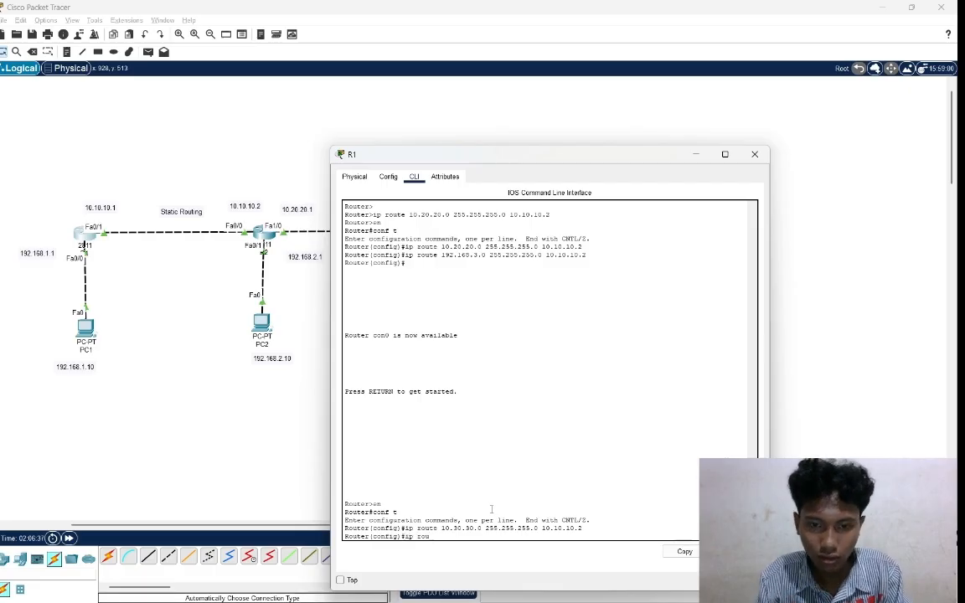
text(te)
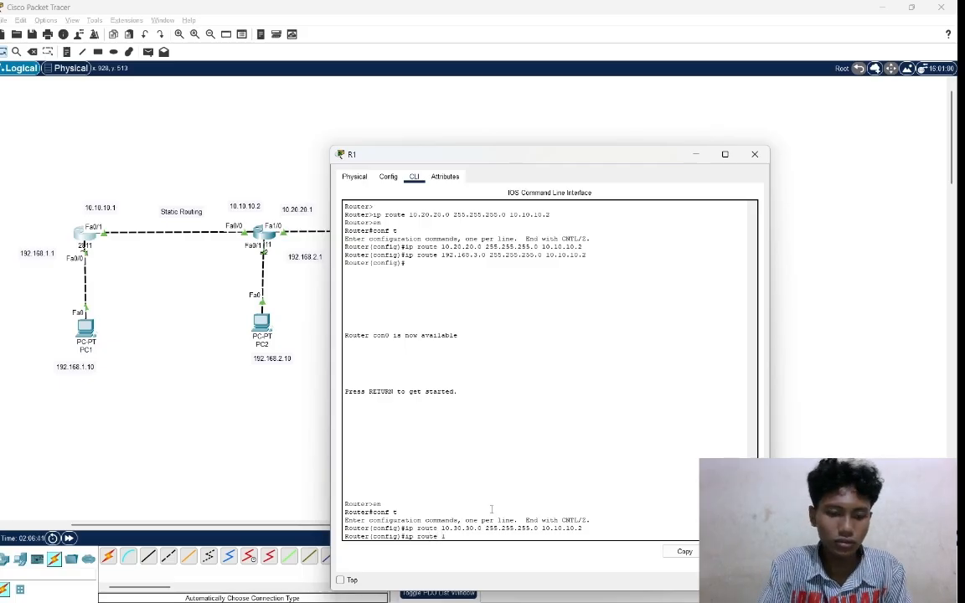
text( 192)
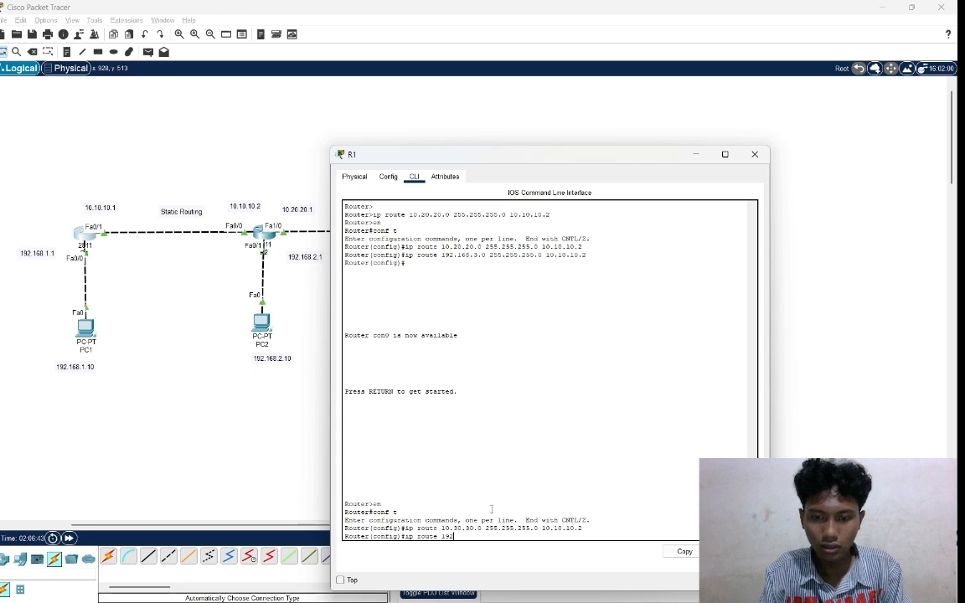
text(.168)
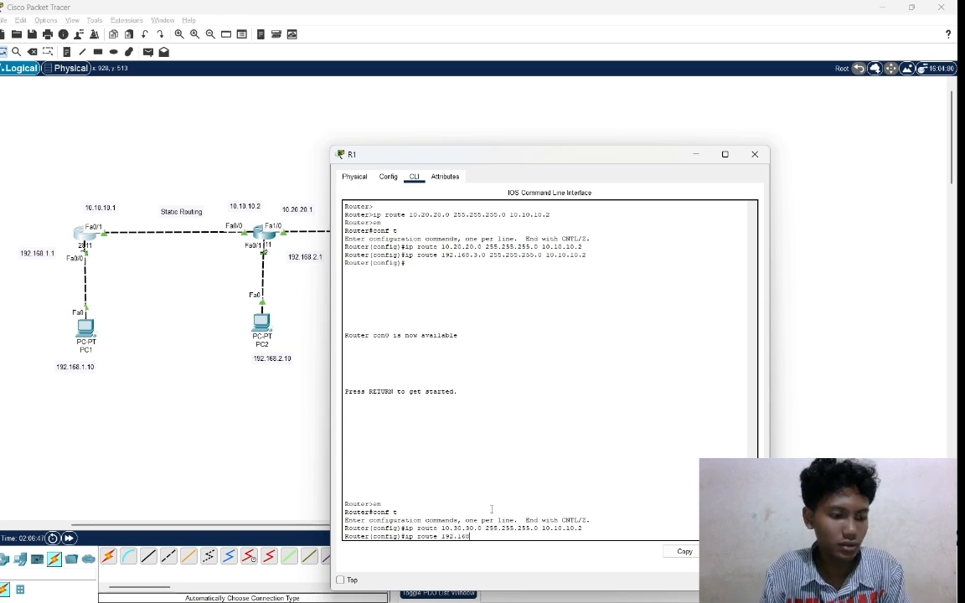
text(.4)
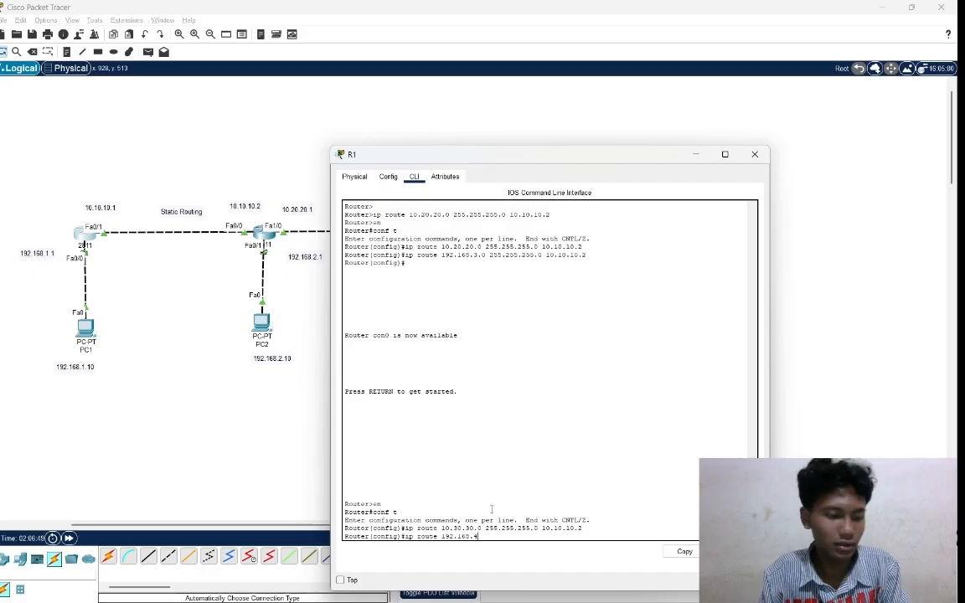
text(.0)
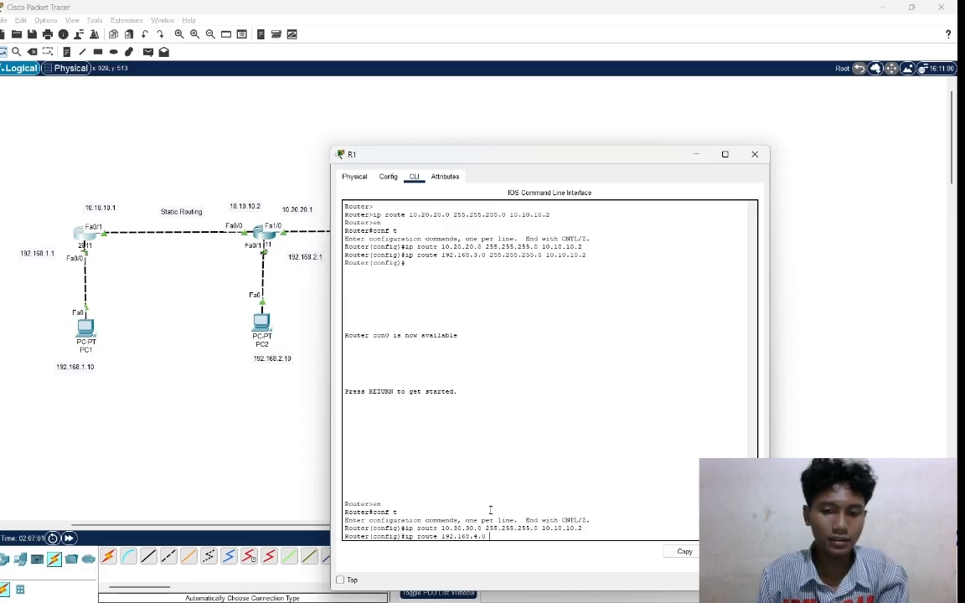
text(255)
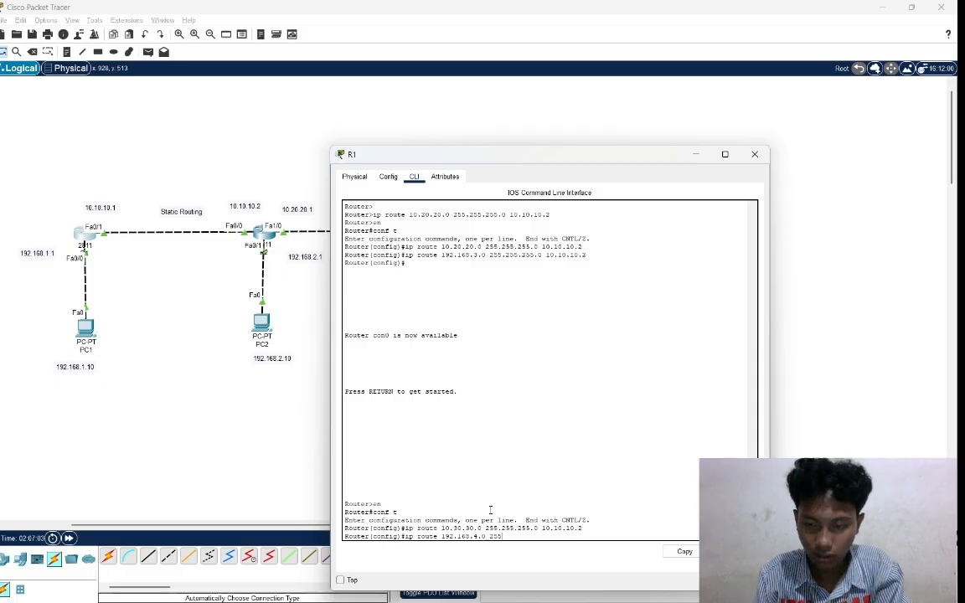
text(.255.)
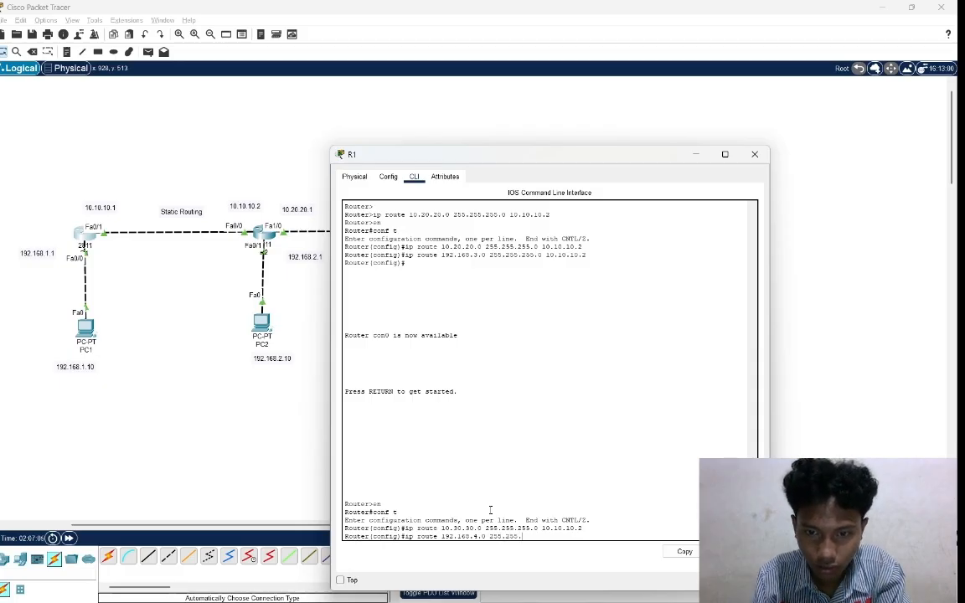
text(255.0 )
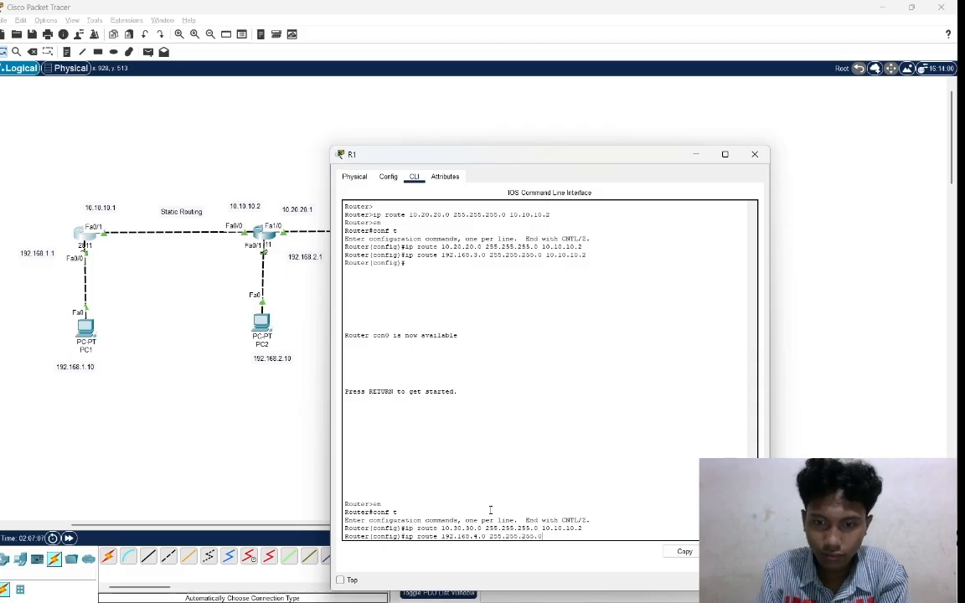
text(10)
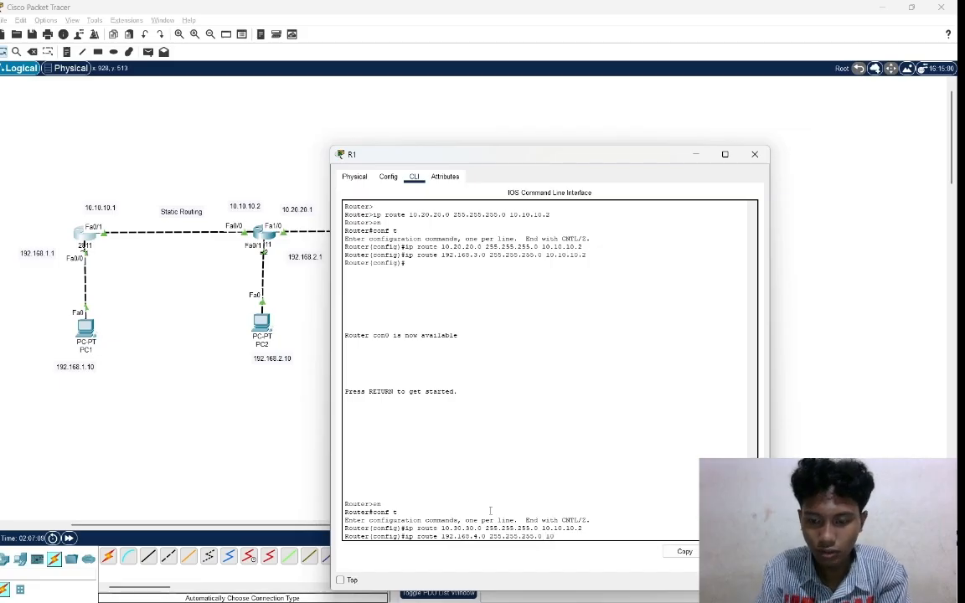
text(.10.10)
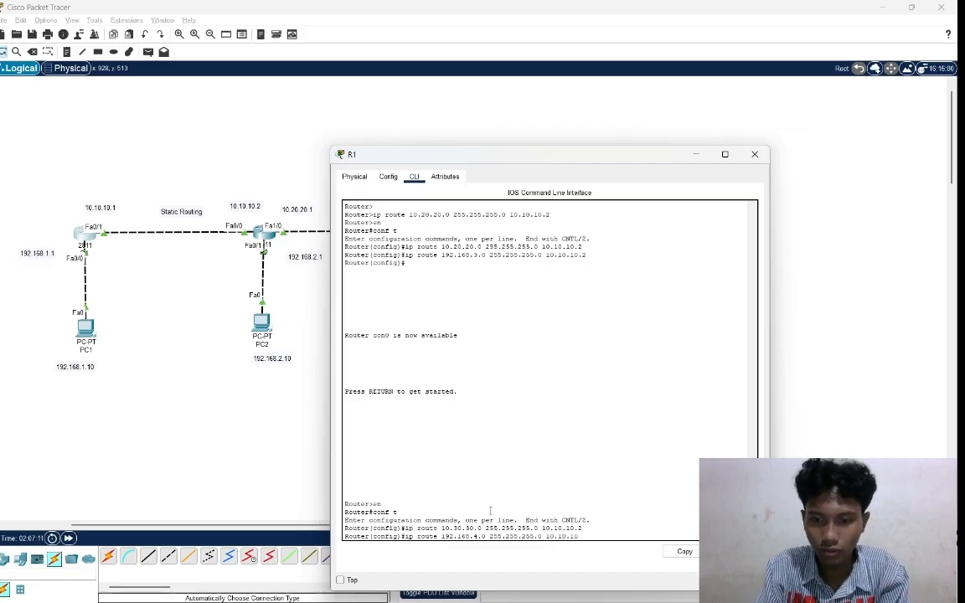
text(.2)
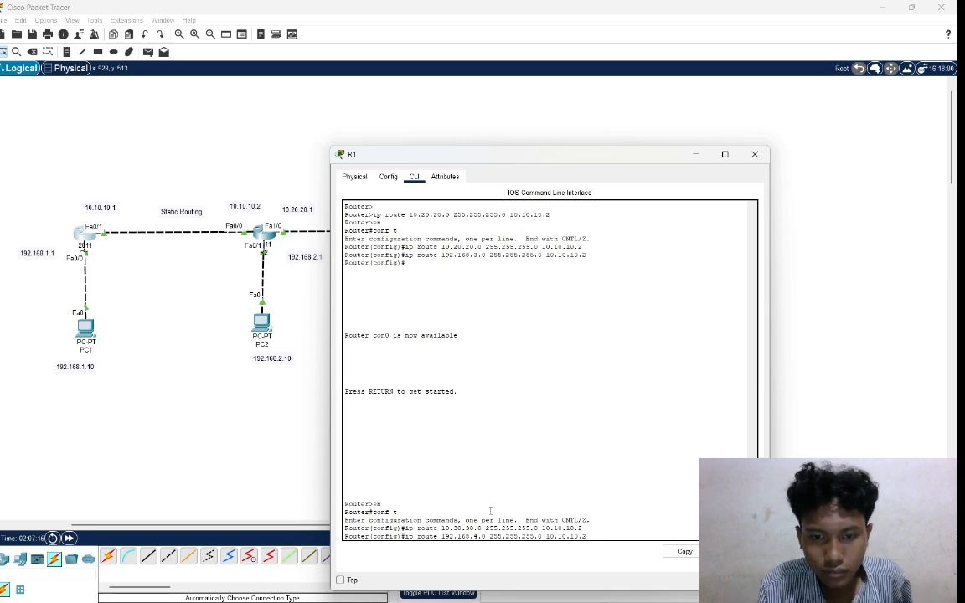
key(Return)
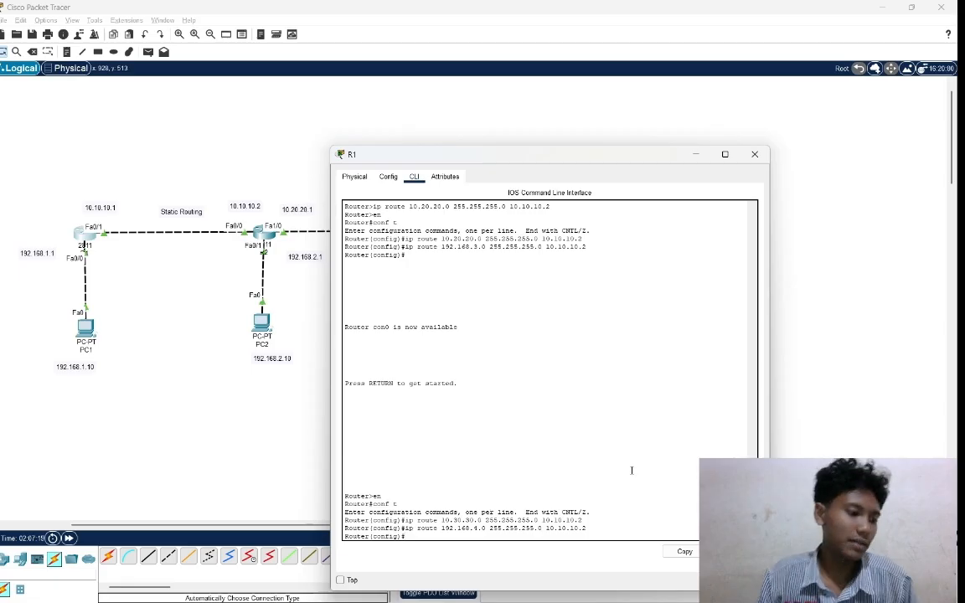
Open router R2's command line and enter global configuration mode.
click(819, 329)
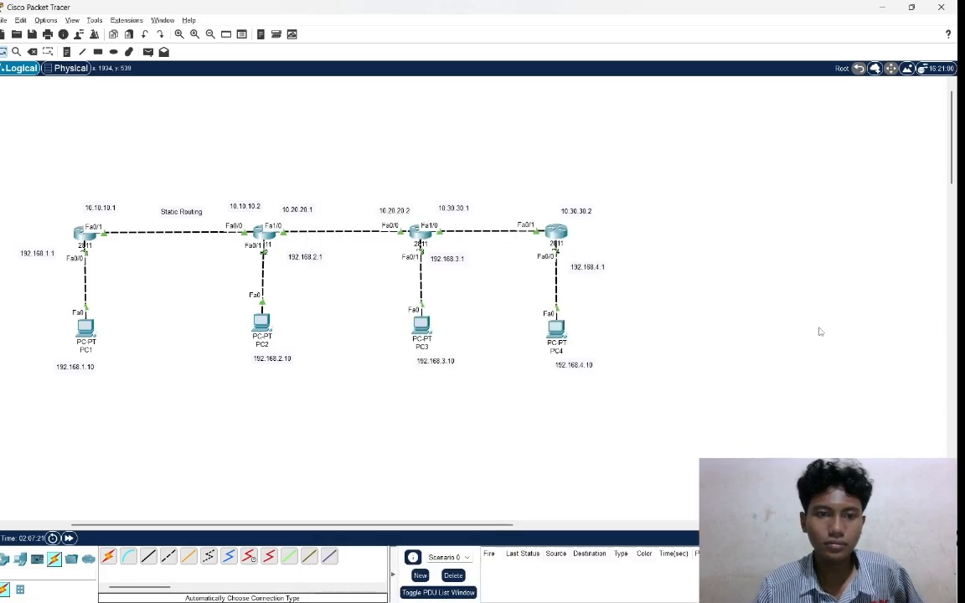
click(267, 235)
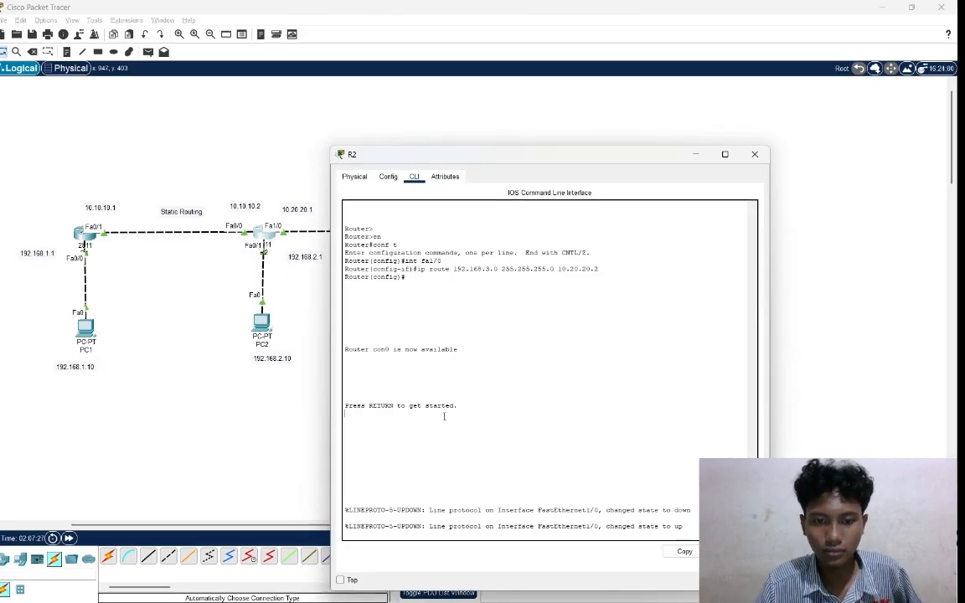
key(Return)
key(Return)
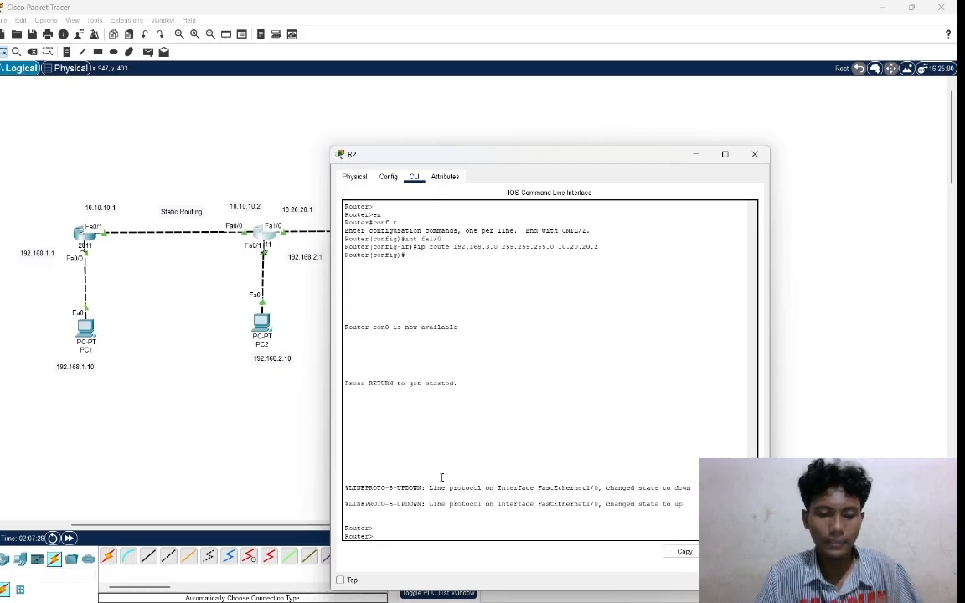
text(en)
key(Return)
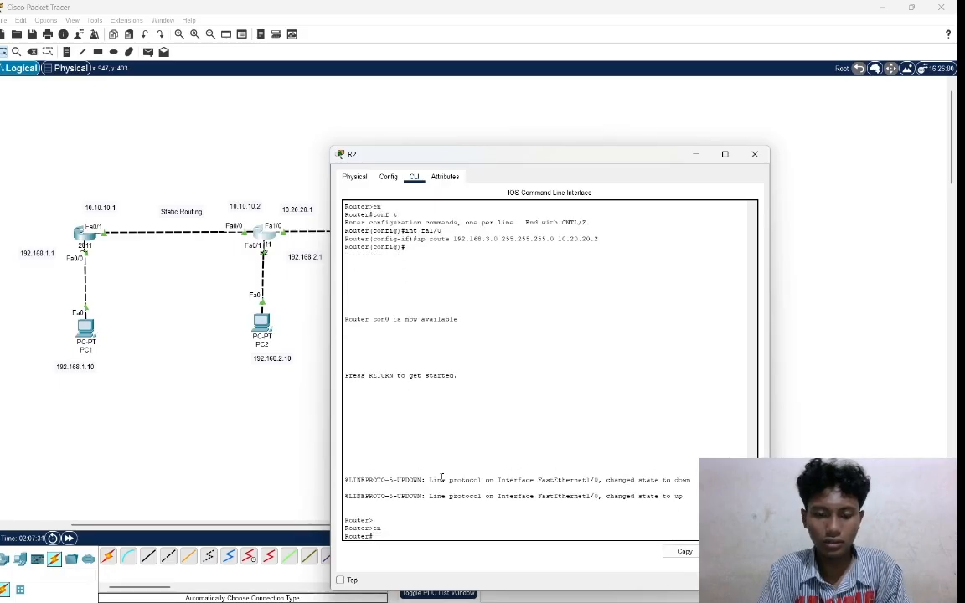
text(con)
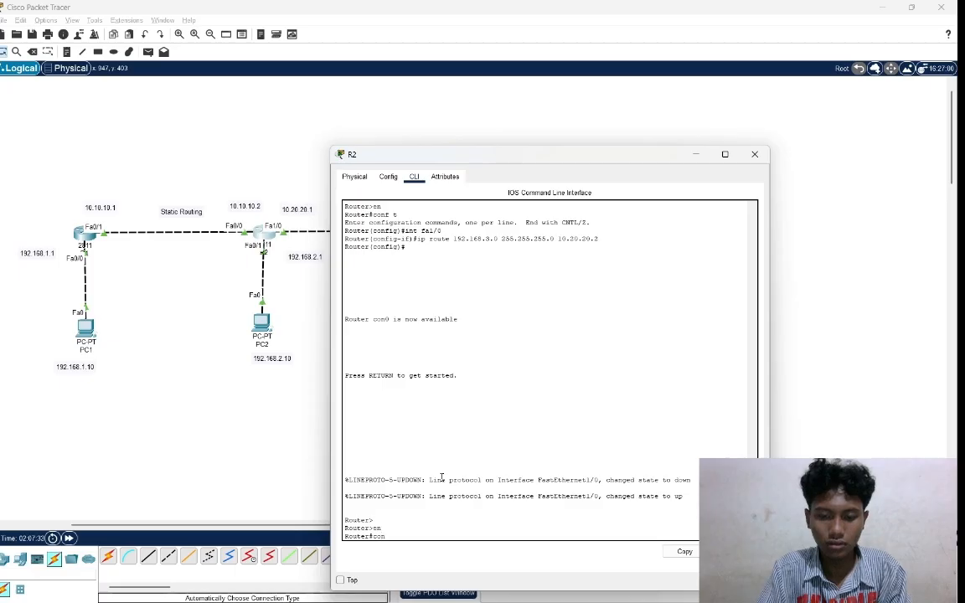
text(f t)
key(Return)
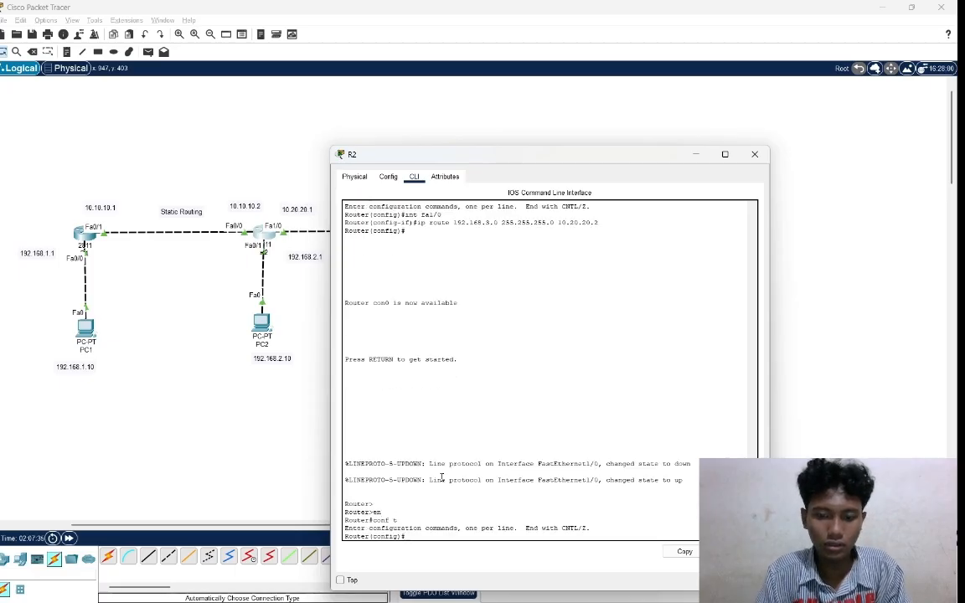
Add a static route on R2 to network 10.30.30.0 with mask 255.255.255.0 via next hop 10.20.20.2.
text(ip )
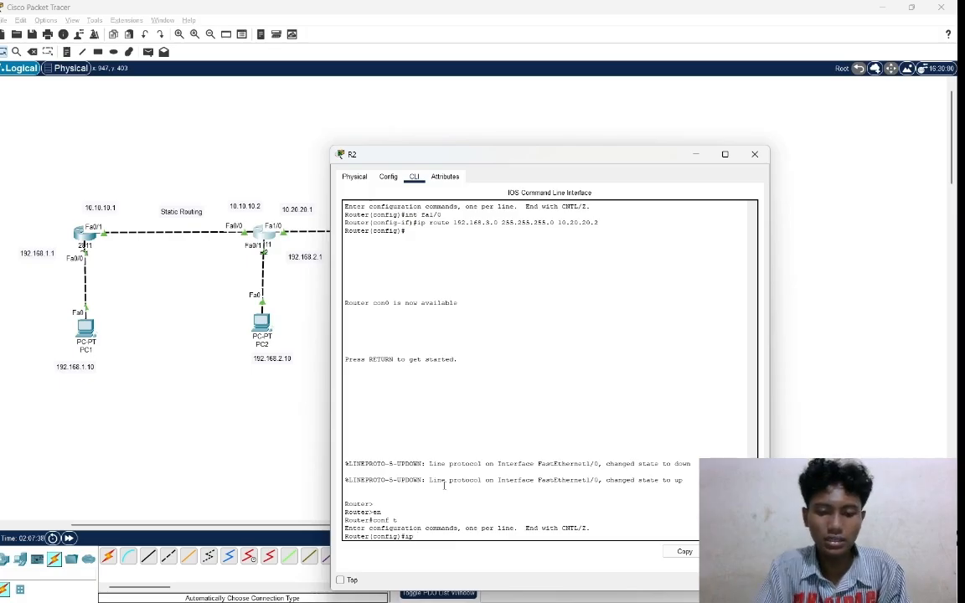
text(route)
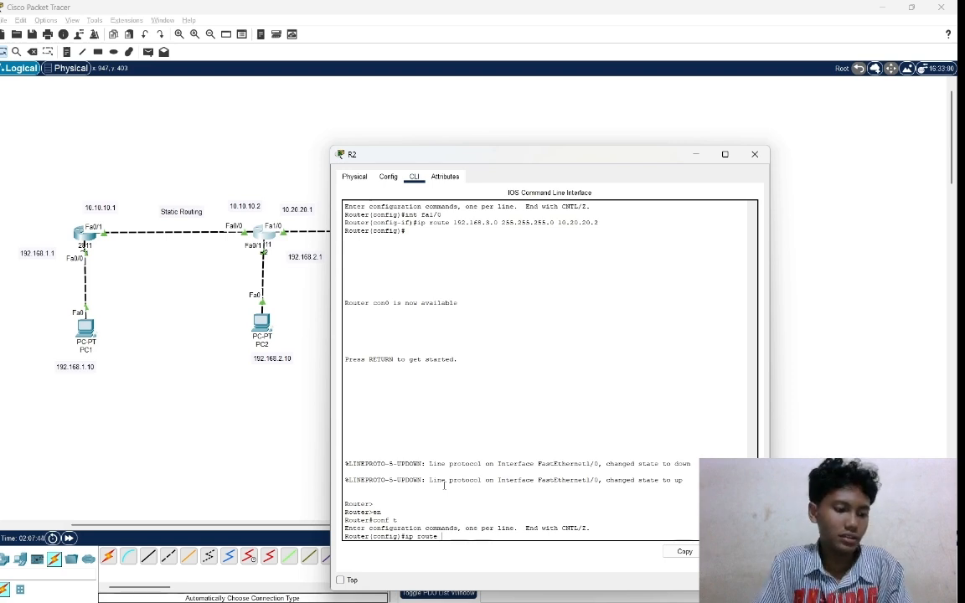
text(192.1)
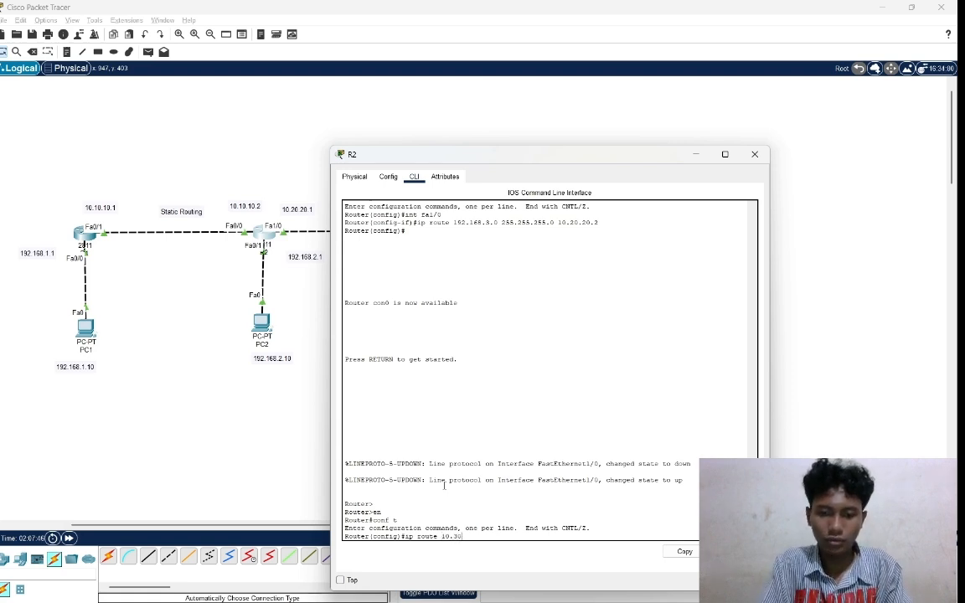
text(0)
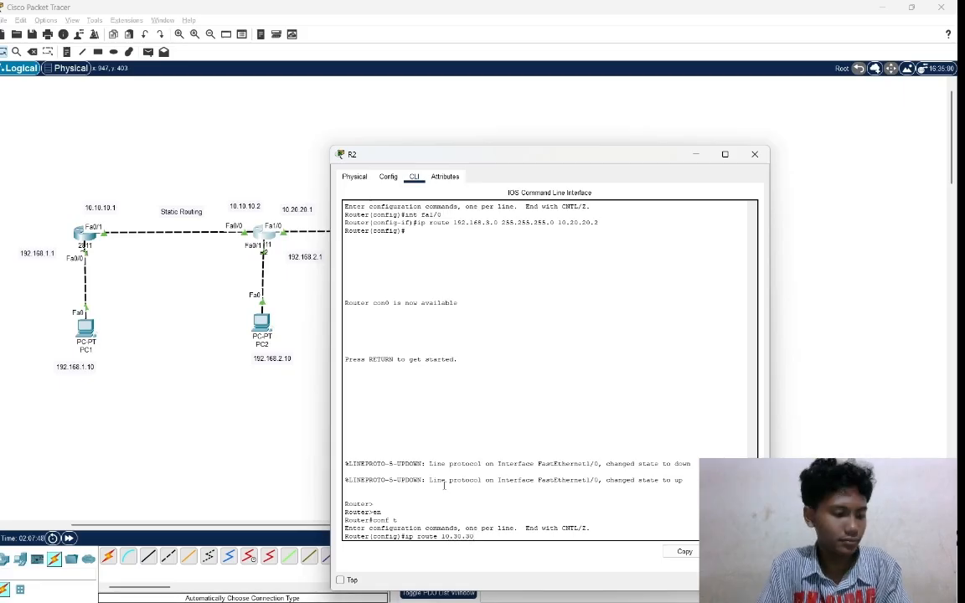
text(.30.0)
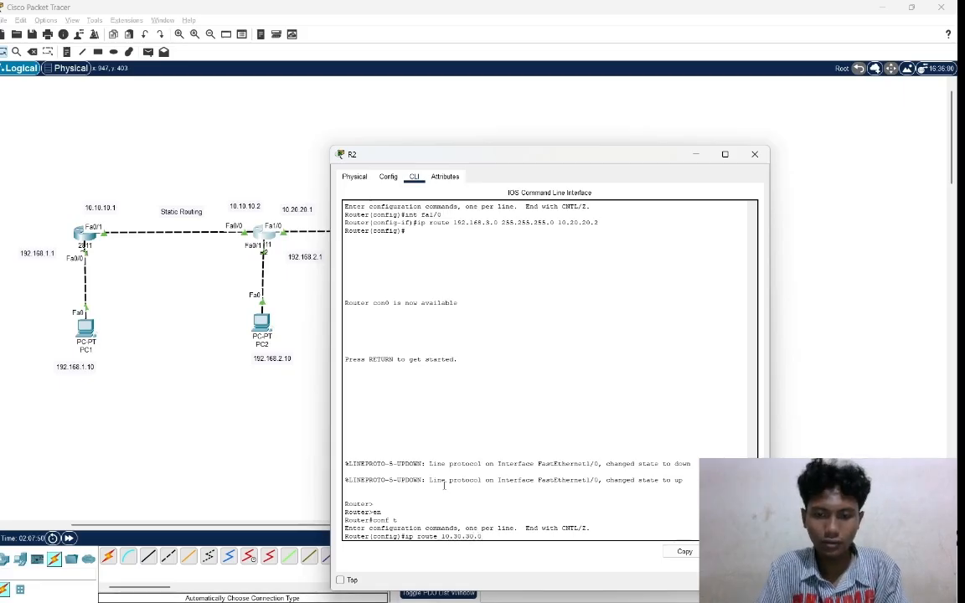
text( 255)
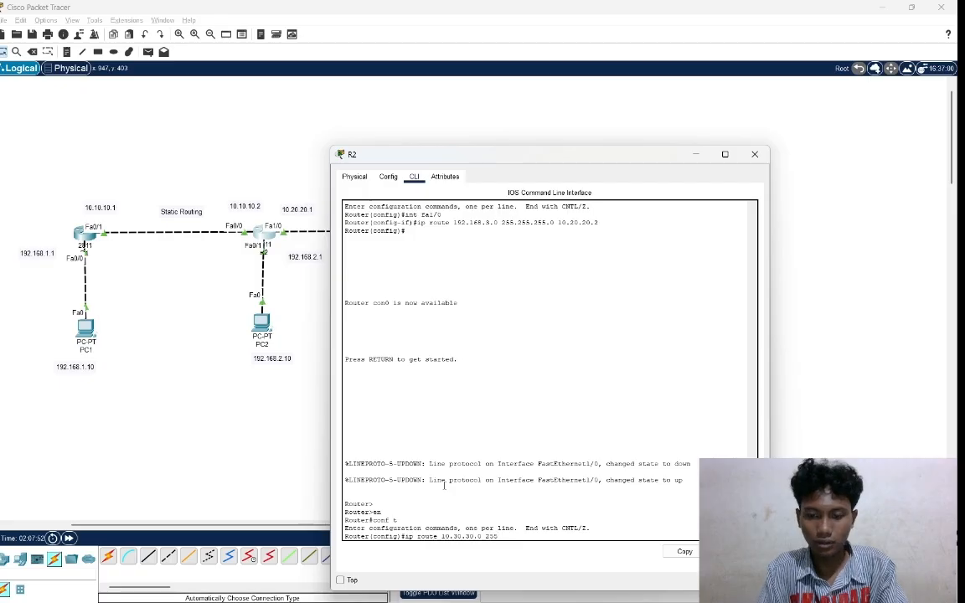
text(.255.2)
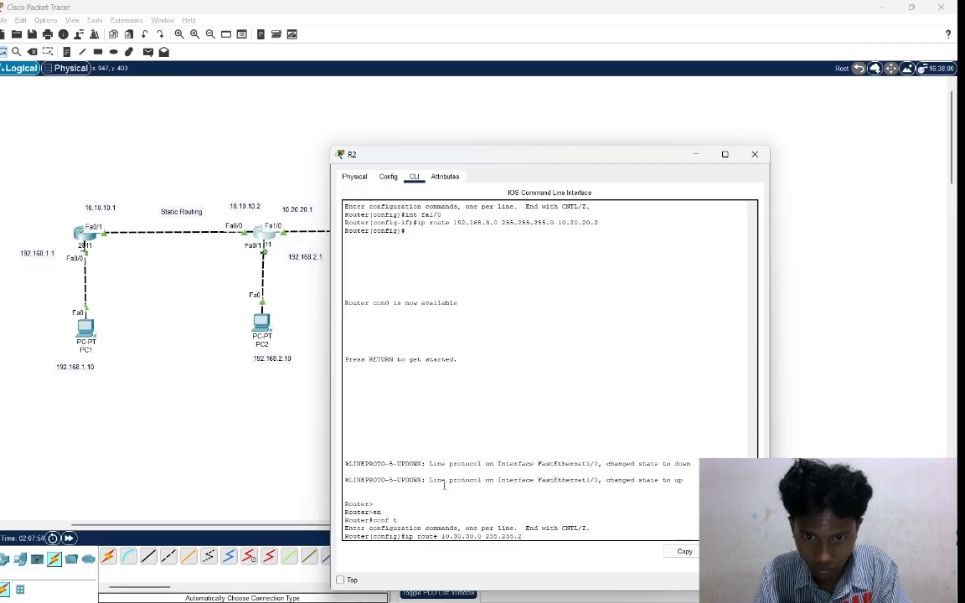
text(55.0)
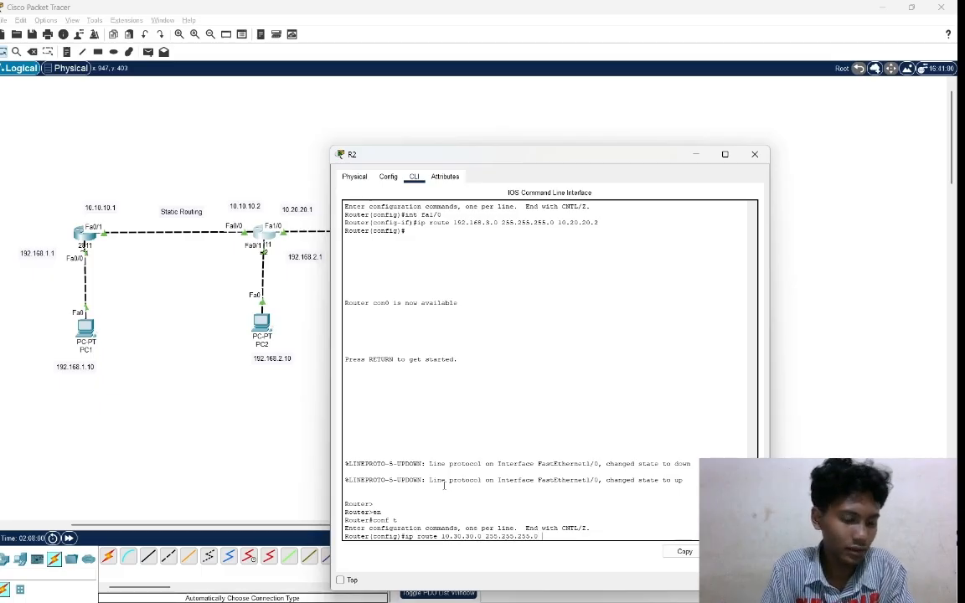
text( 10)
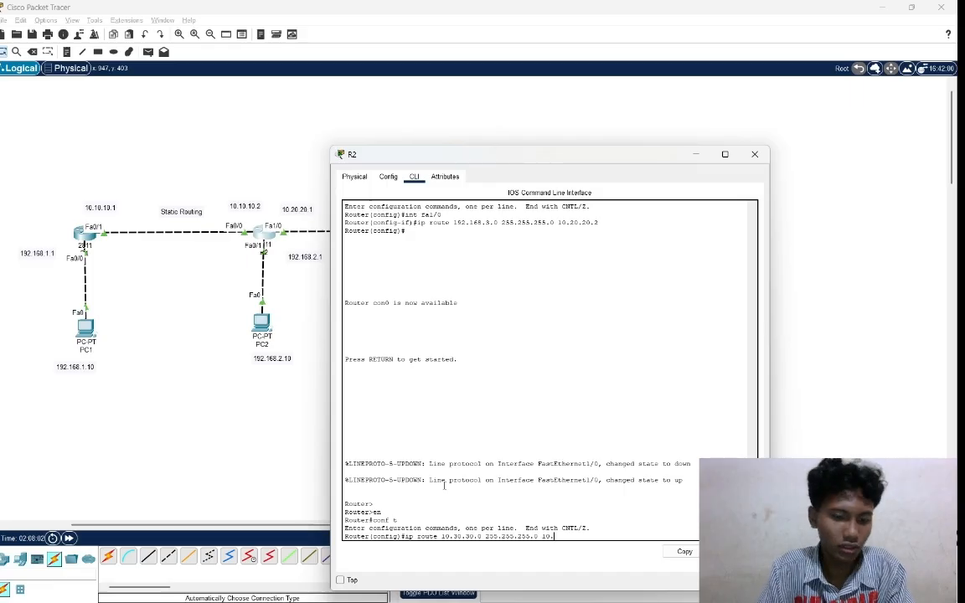
text(.20.)
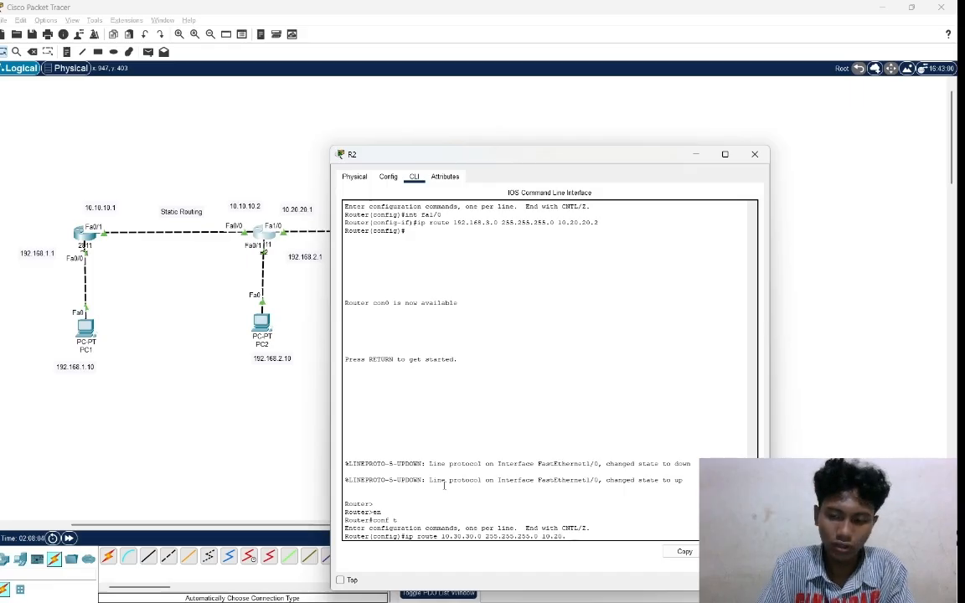
text(20.2)
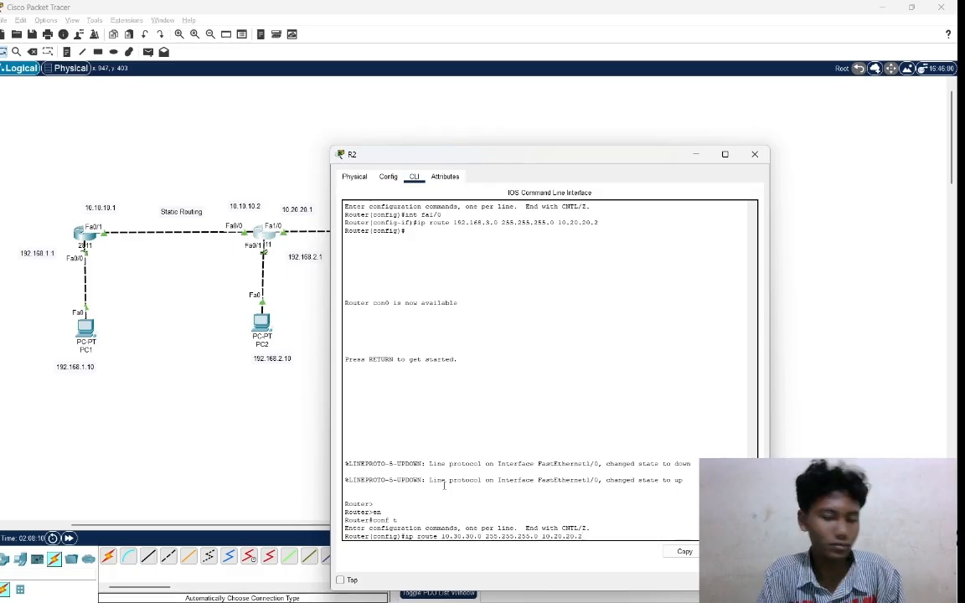
key(Return)
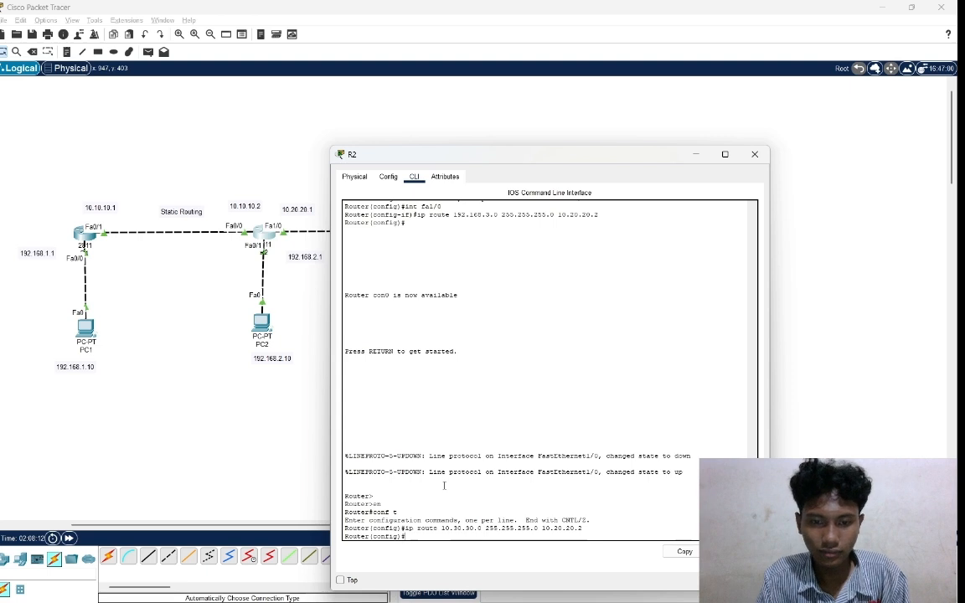
Add a static route on R2 to network 192.168.4.0 with mask 255.255.255.0 via next hop 10.20.20.2.
text(ip )
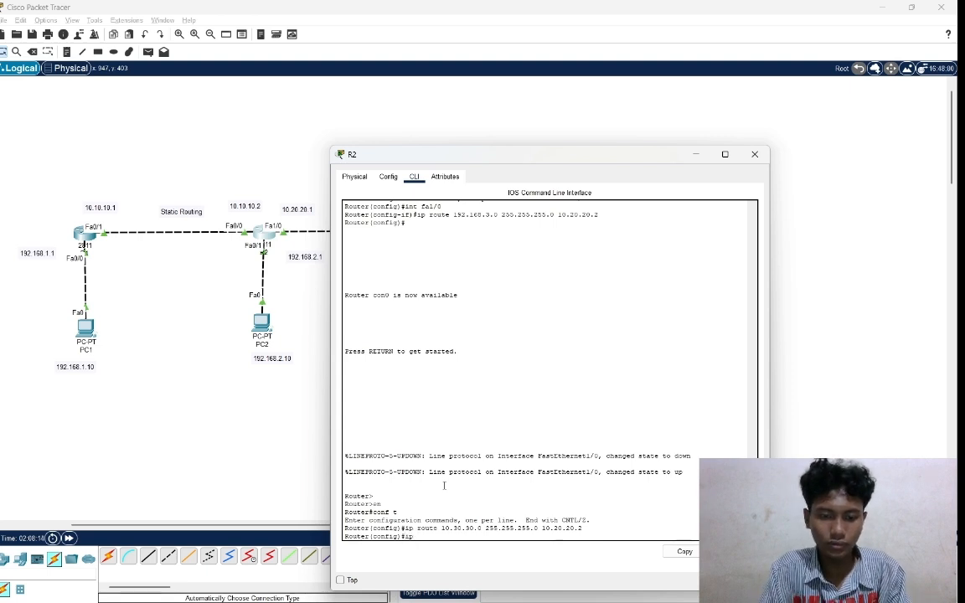
text(route )
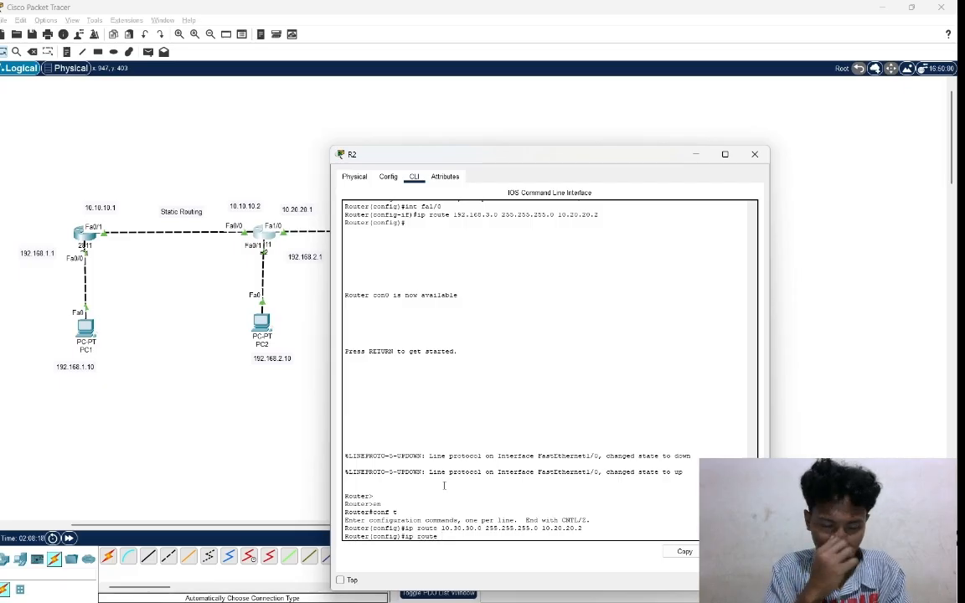
text(192)
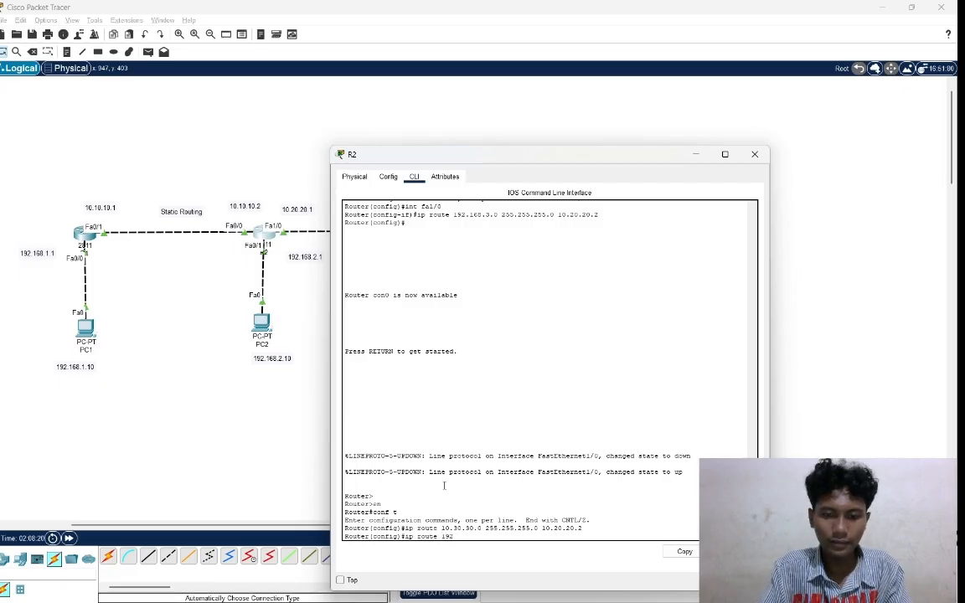
text(.168)
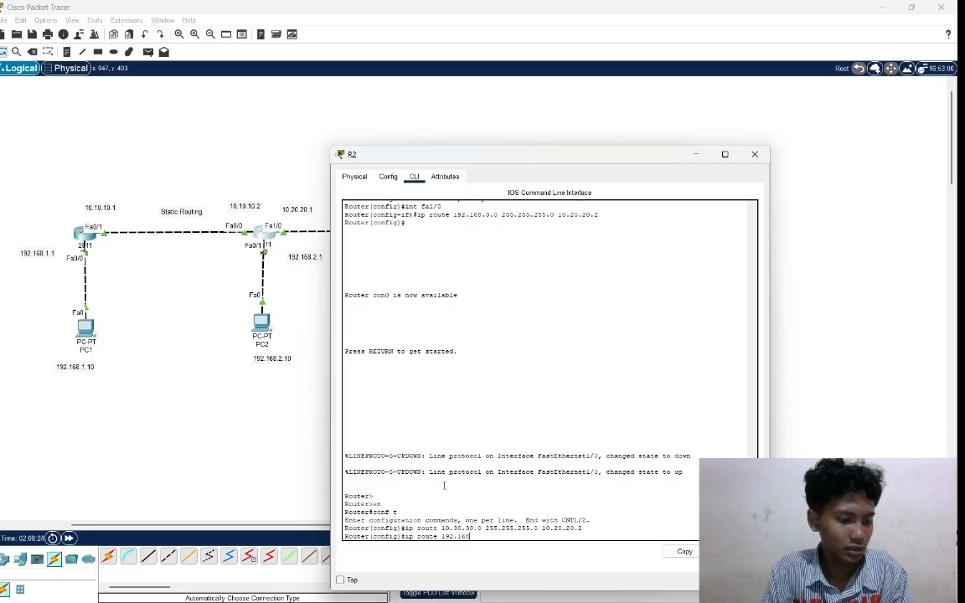
text(.)
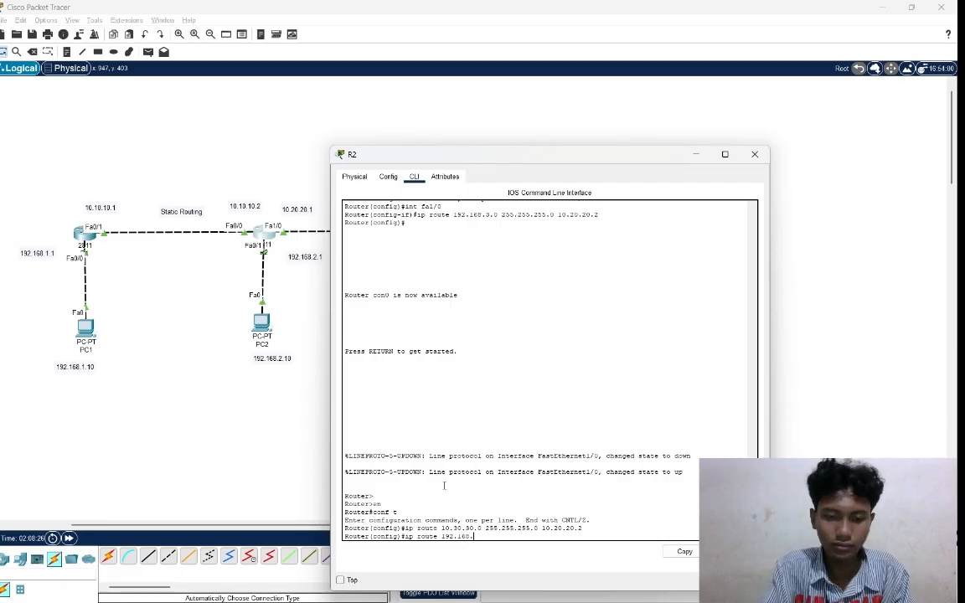
text(4.0)
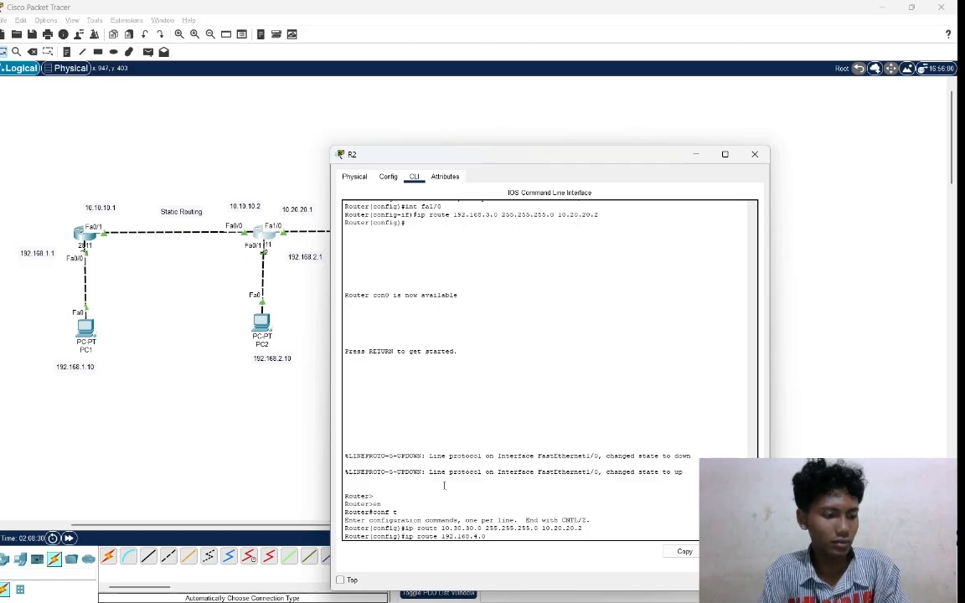
text( 255.255.)
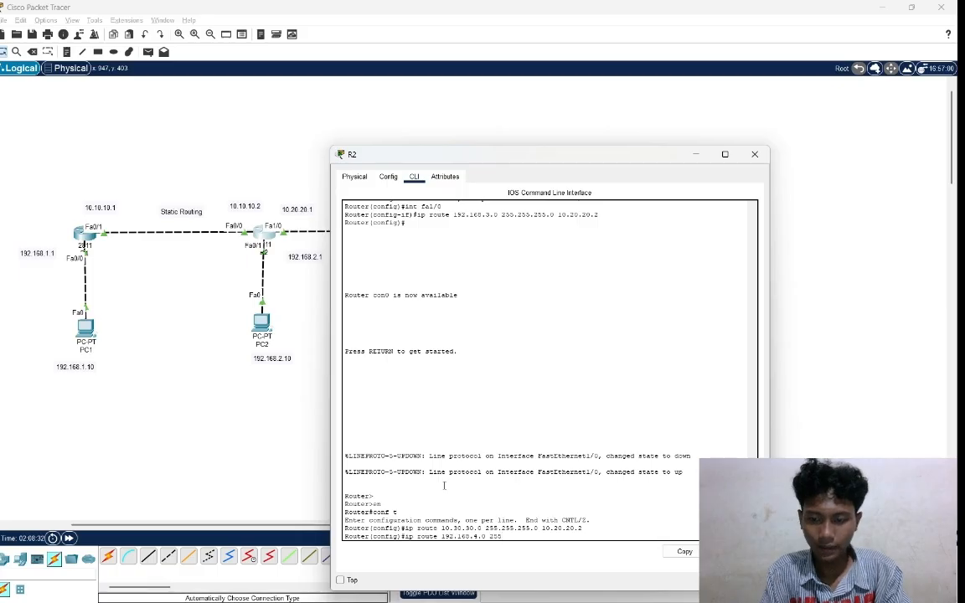
text(255.0)
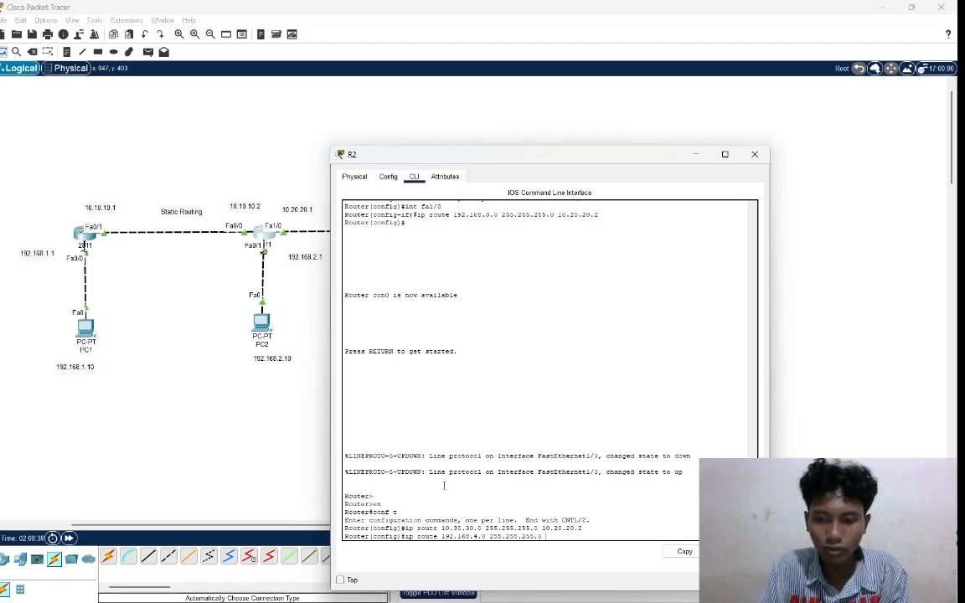
text( 10.)
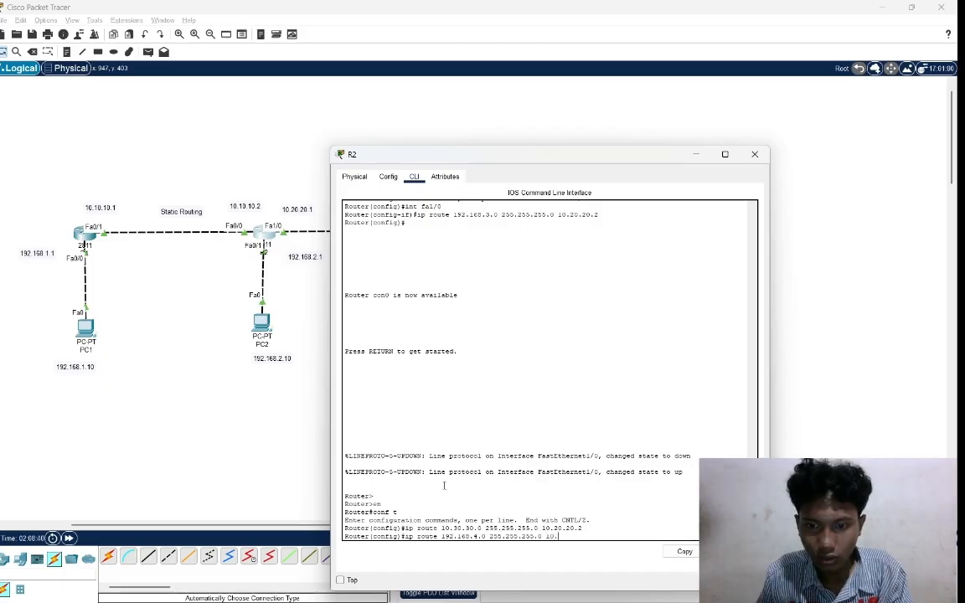
text(20.20.2)
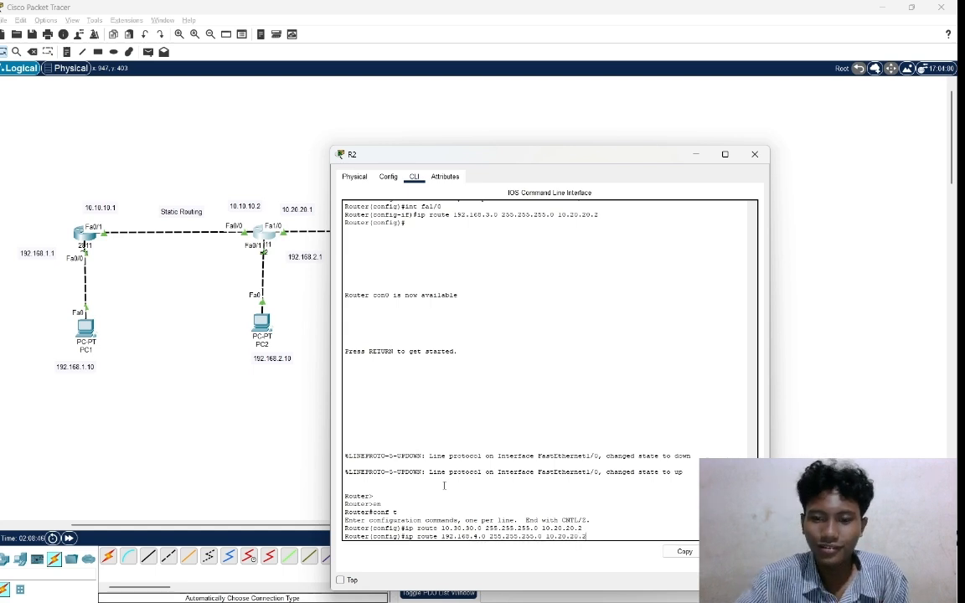
key(Return)
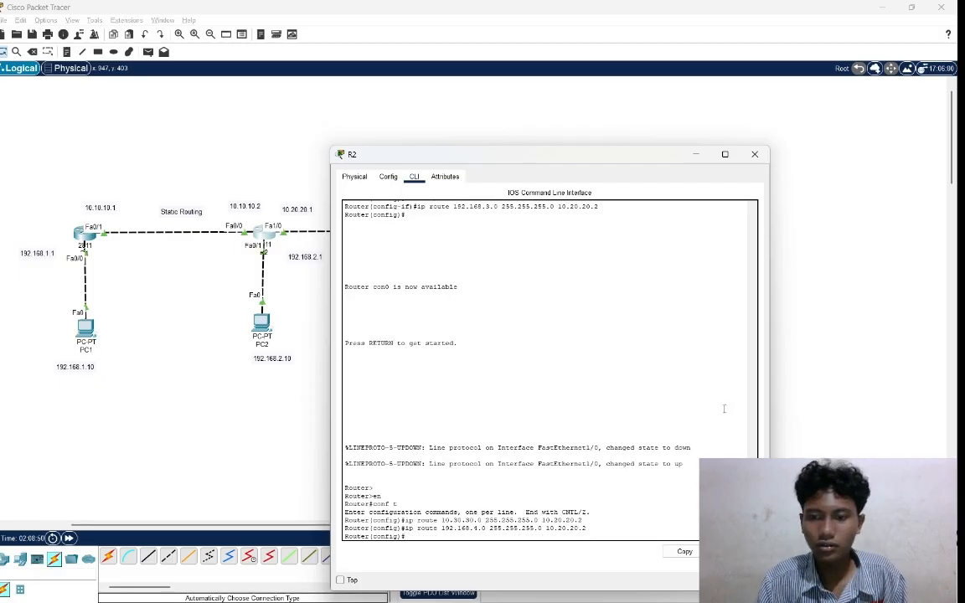
click(825, 397)
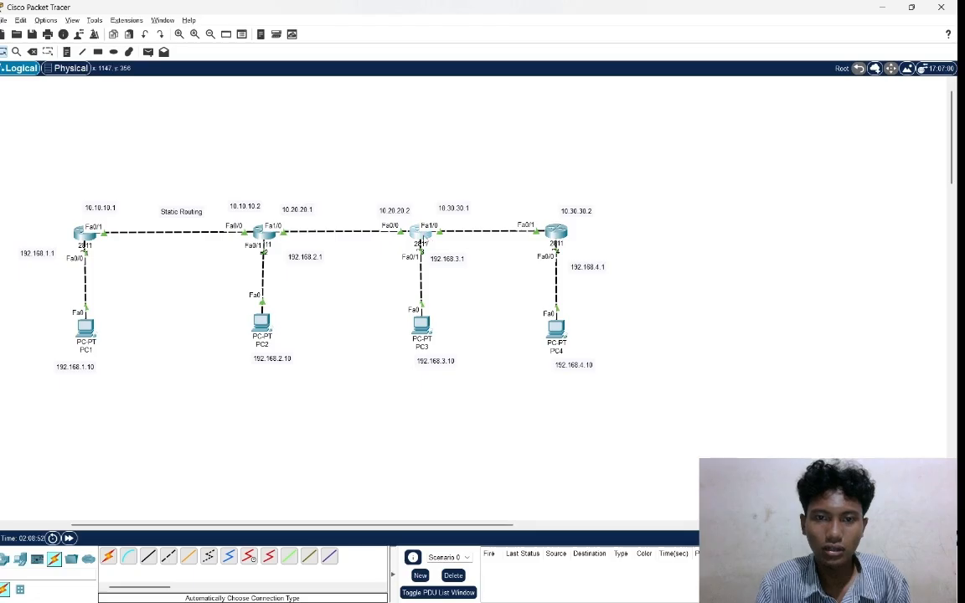
Open router R3's command line and enter global configuration mode.
click(425, 238)
key(Return)
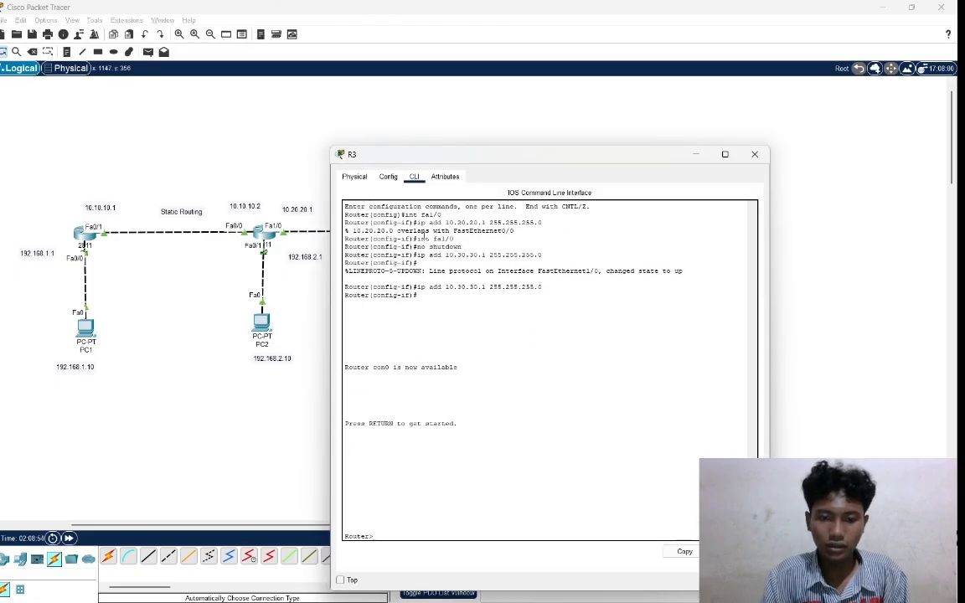
text(en)
key(Return)
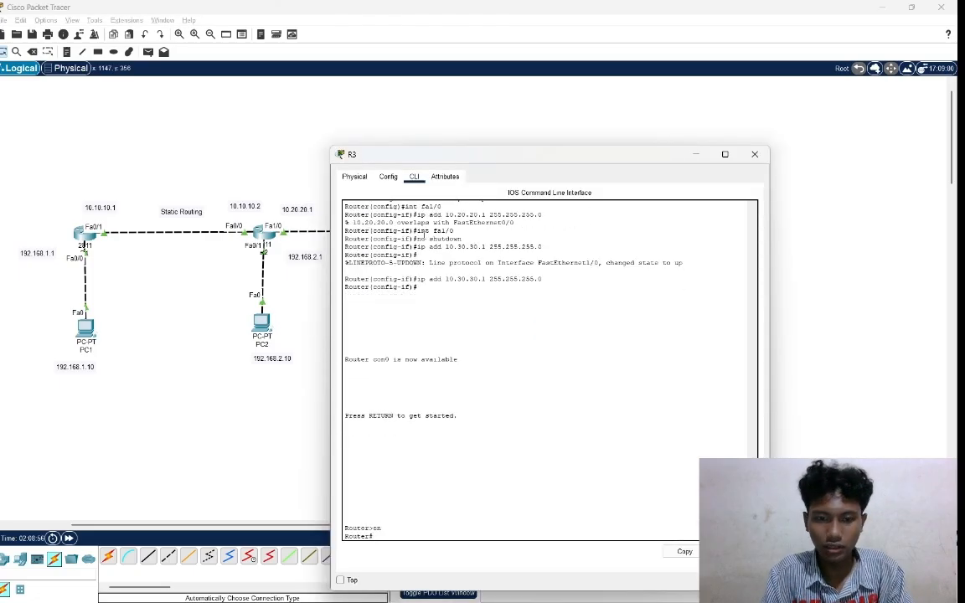
text(con)
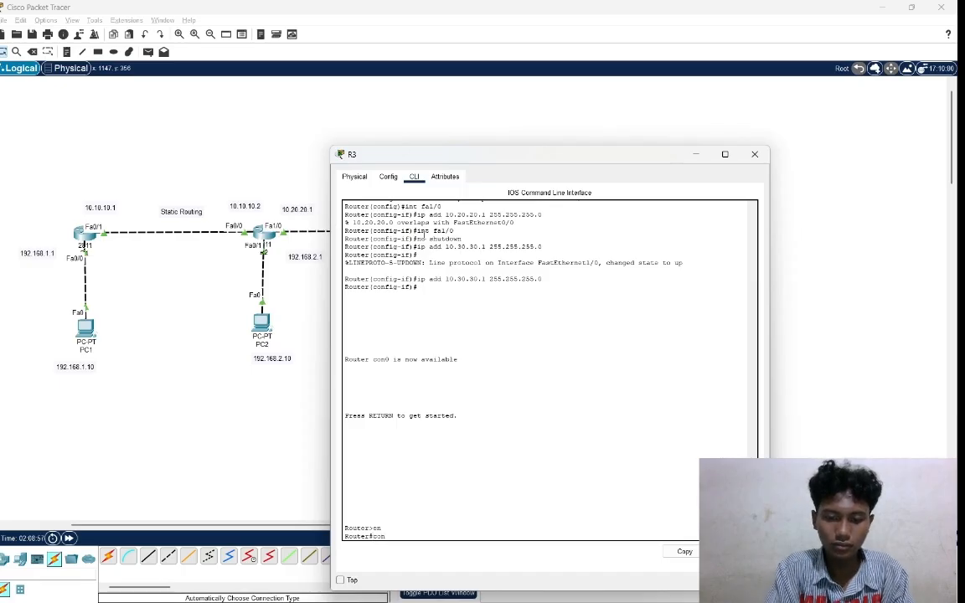
text(f t)
key(Return)
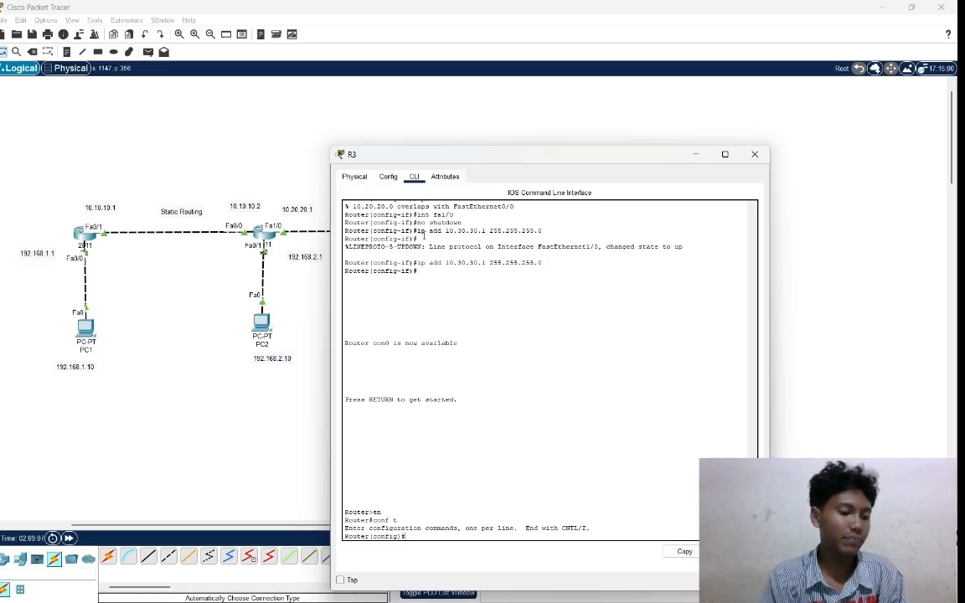
Add a static route on R3 to network 192.168.4.0 with mask 255.255.255.0 via next hop 10.30.30.2.
text(ip)
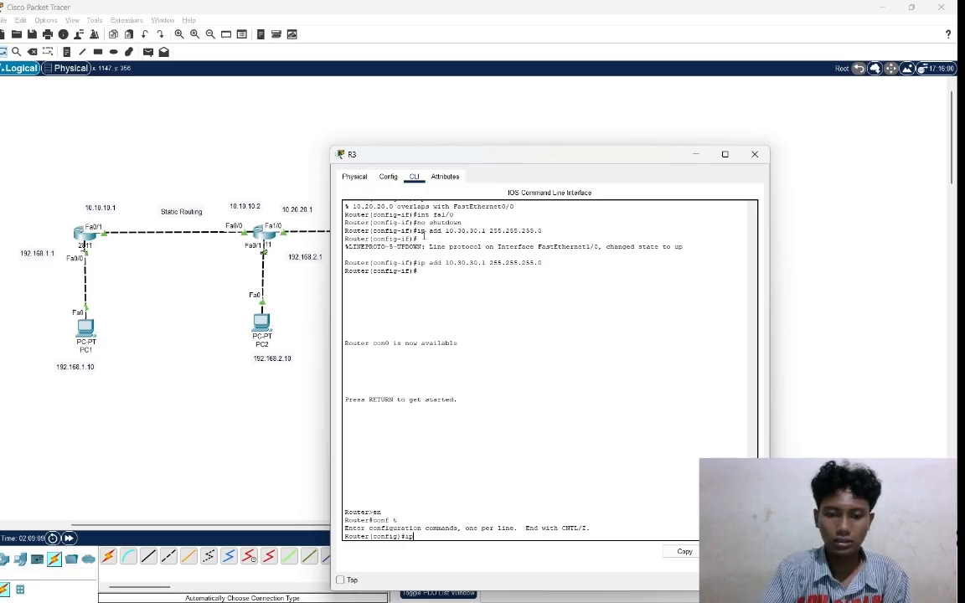
text( ro)
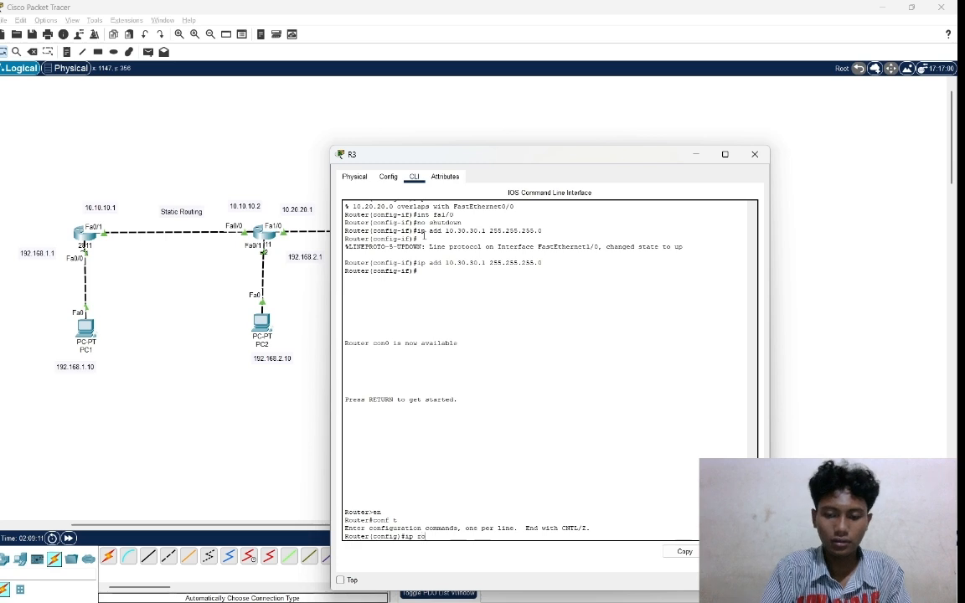
text(u)
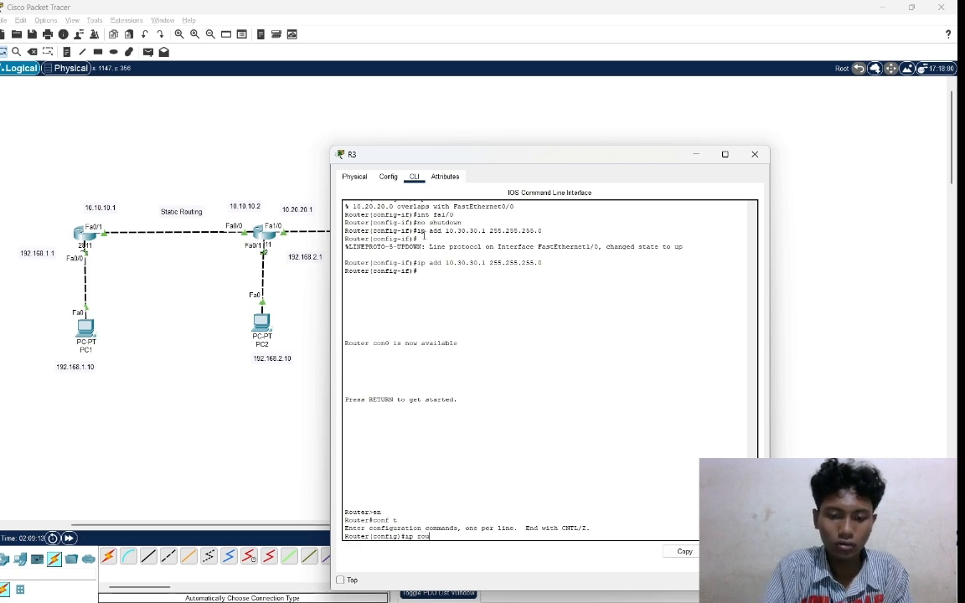
text(te)
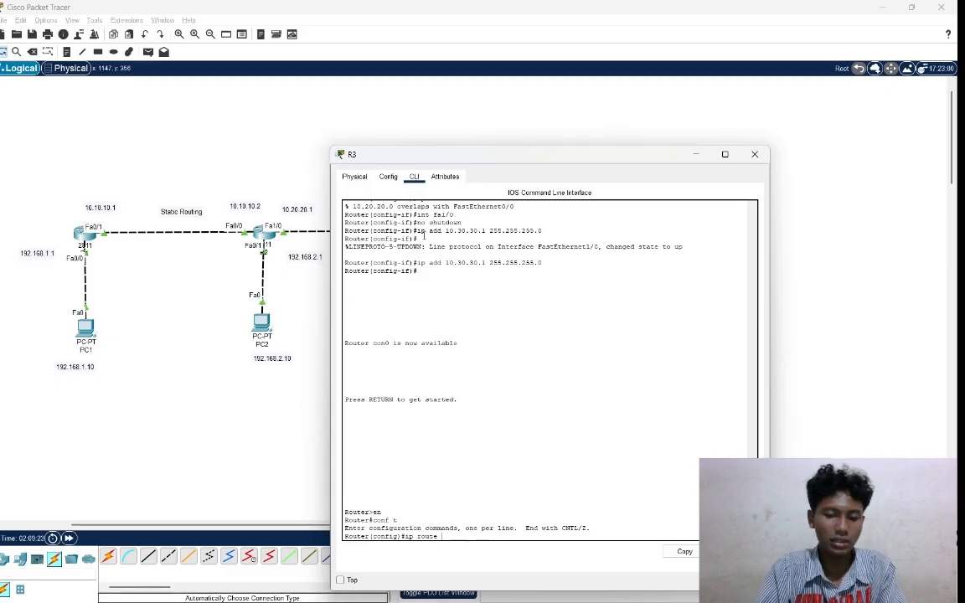
text(192.168)
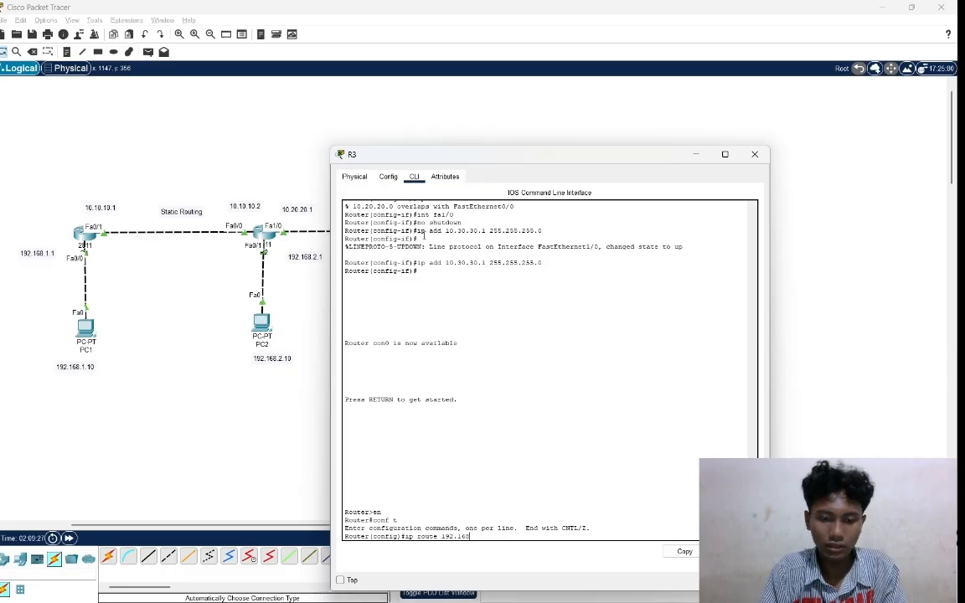
text(.4.)
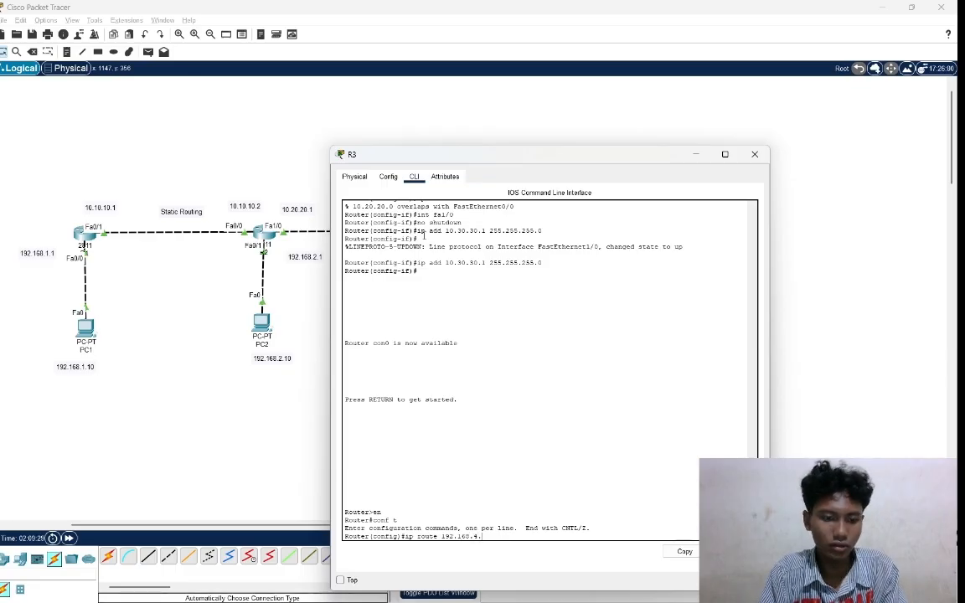
text(0)
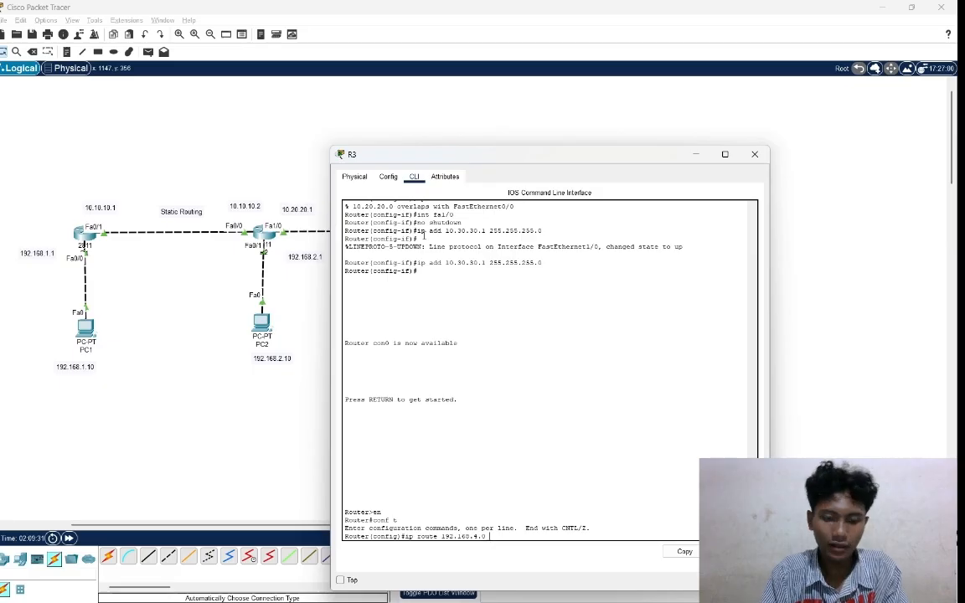
text( 255)
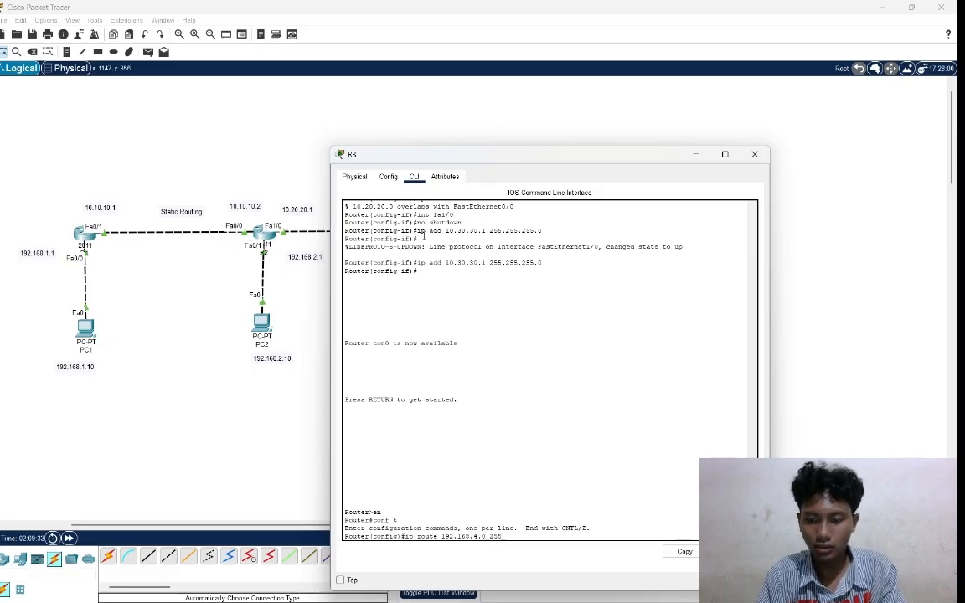
text(.255.255)
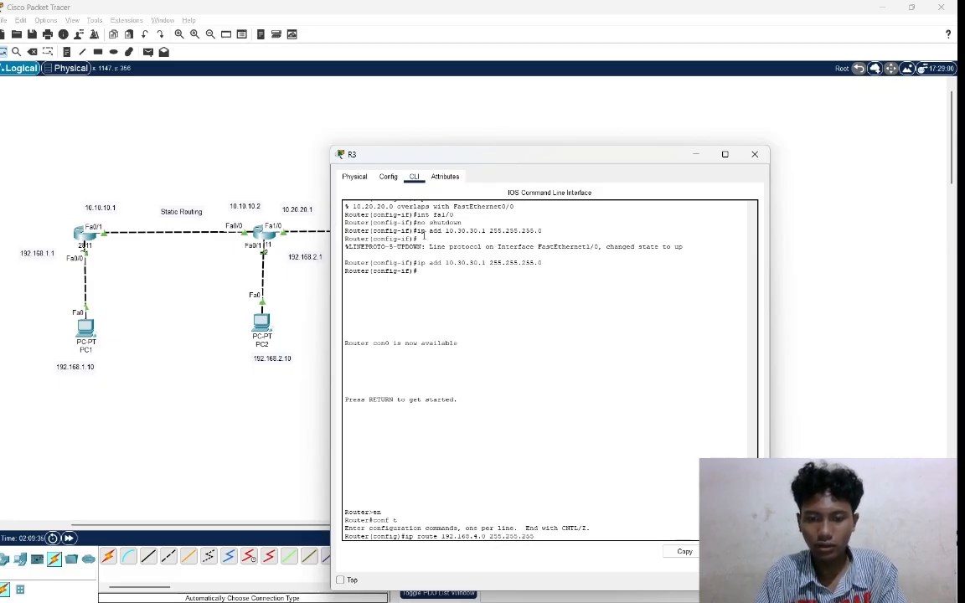
text(.)
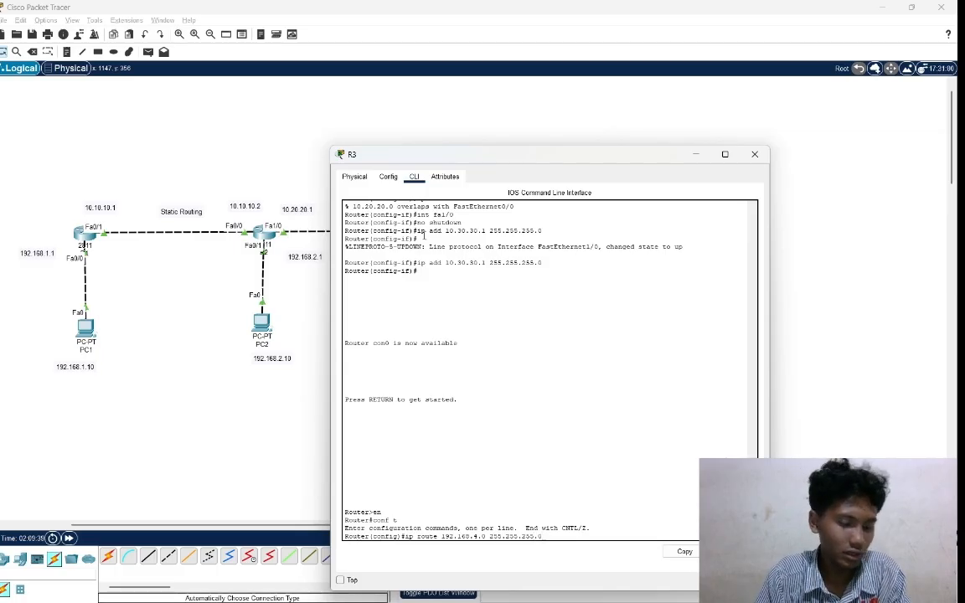
text(0 10)
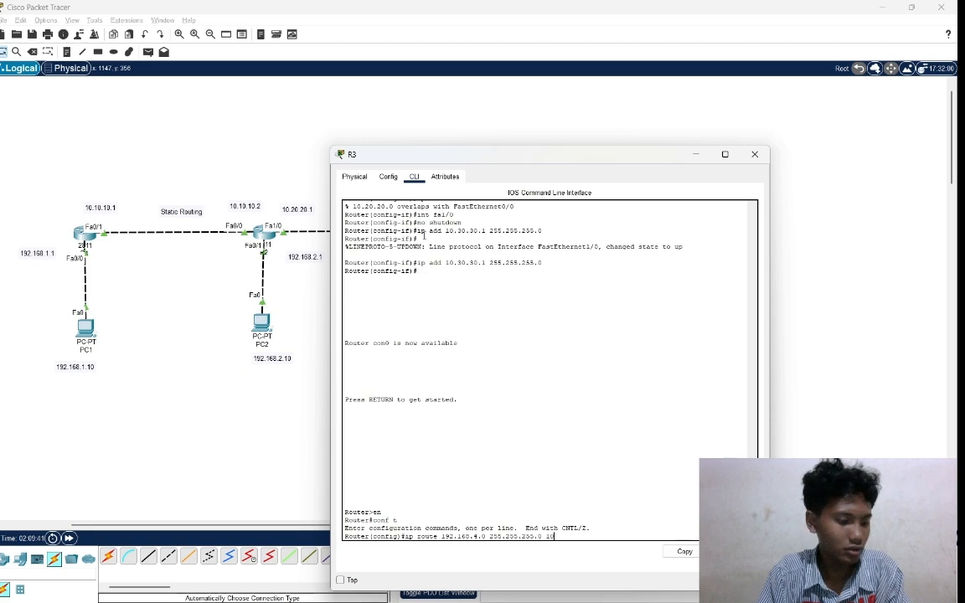
text(.30.30)
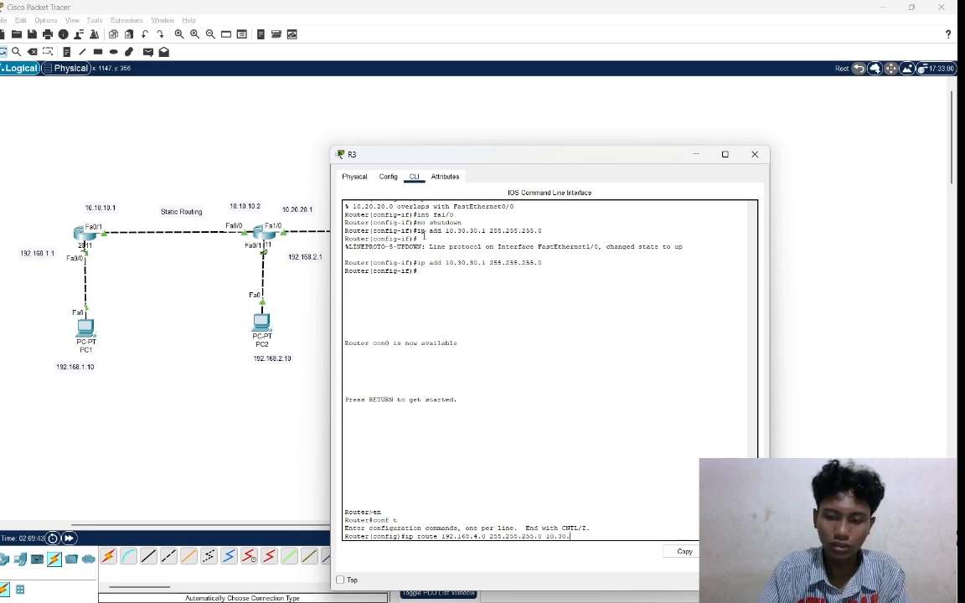
text(.)
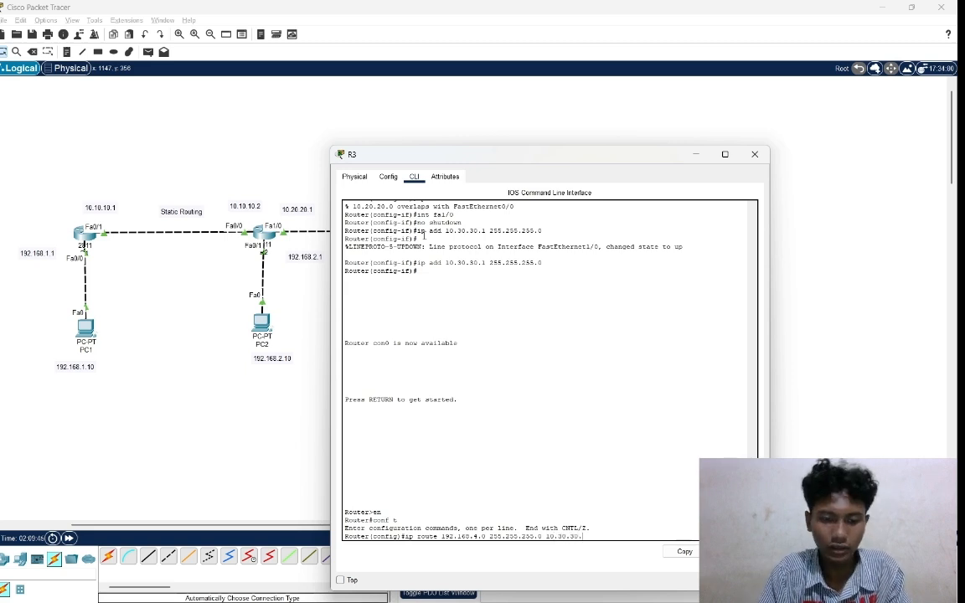
text(2)
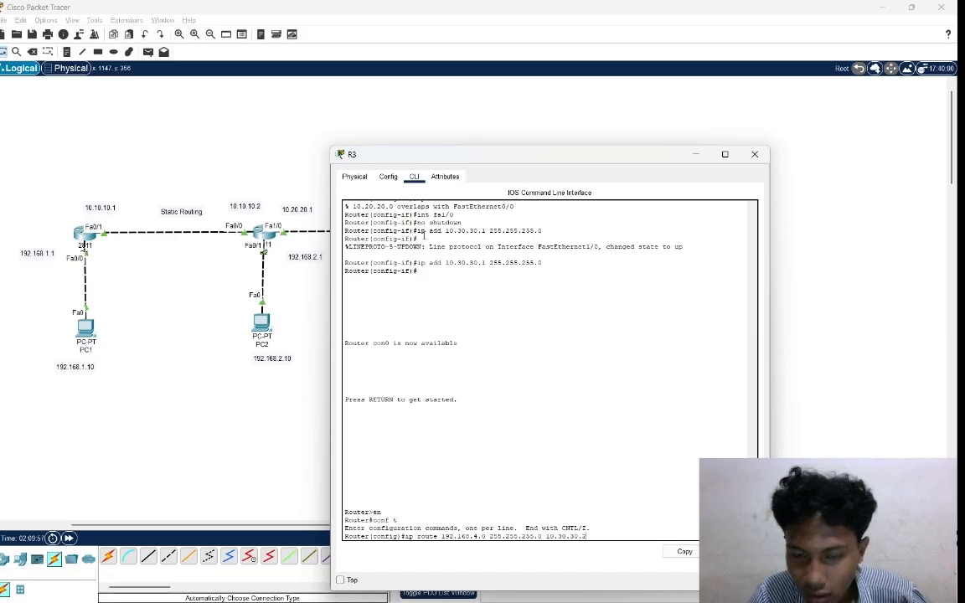
key(Return)
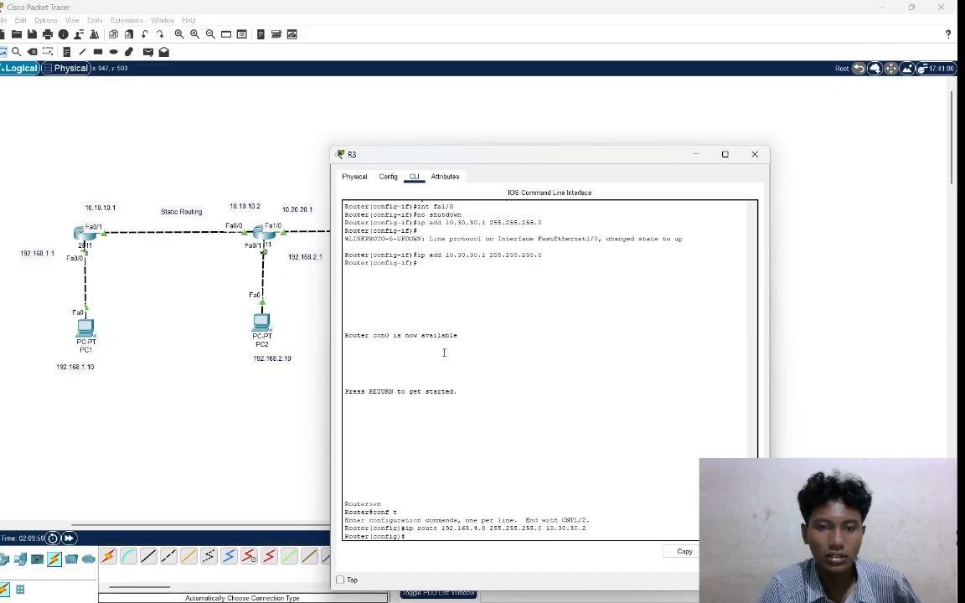
click(807, 355)
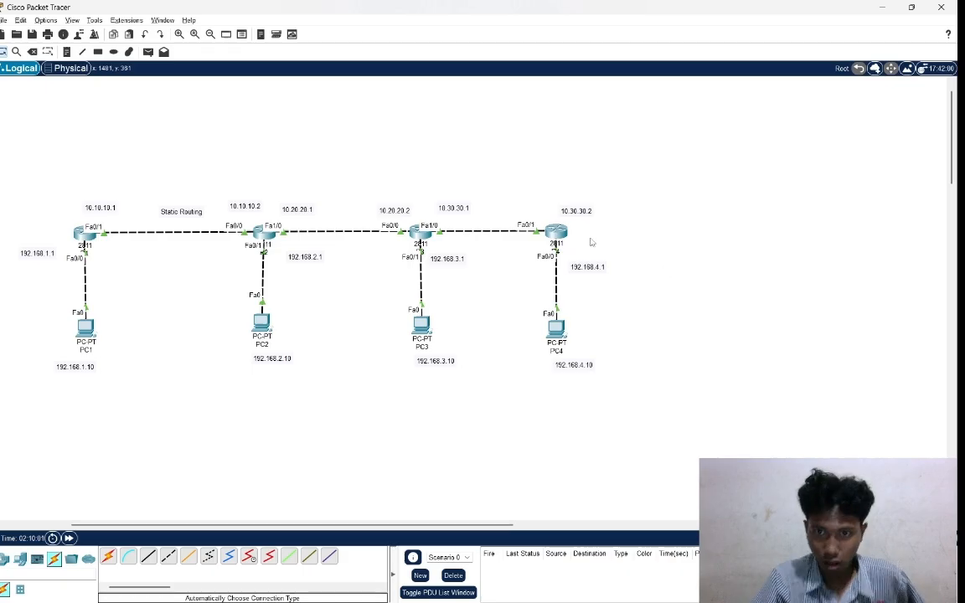
mouse_move(559, 241)
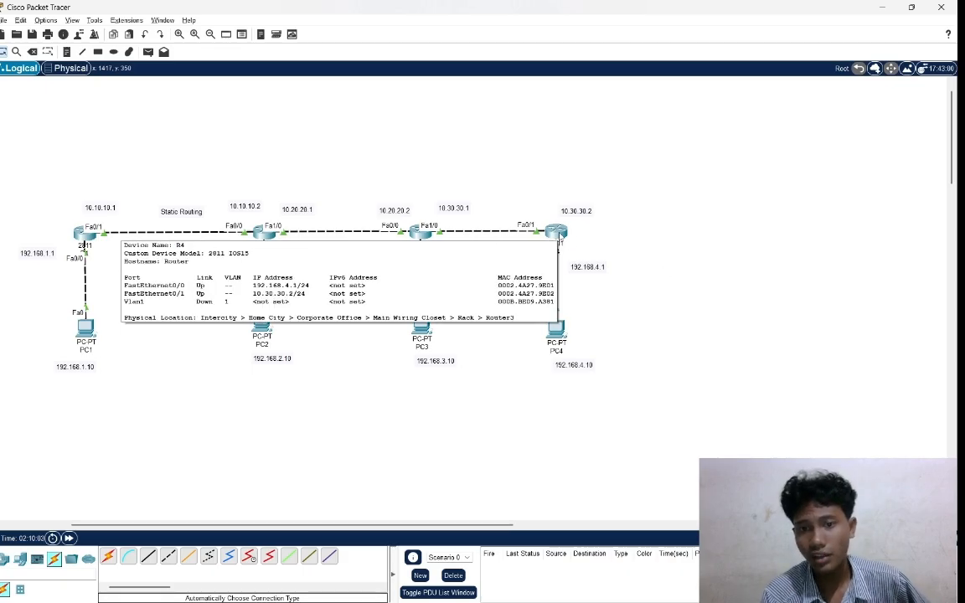
drag(529, 206, 586, 252)
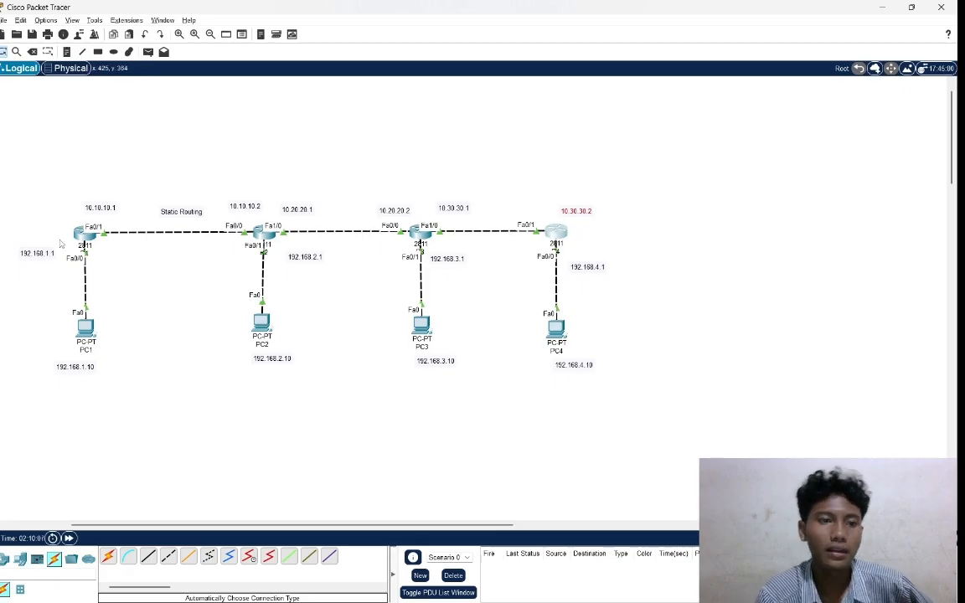
drag(32, 222, 144, 270)
drag(46, 325, 113, 359)
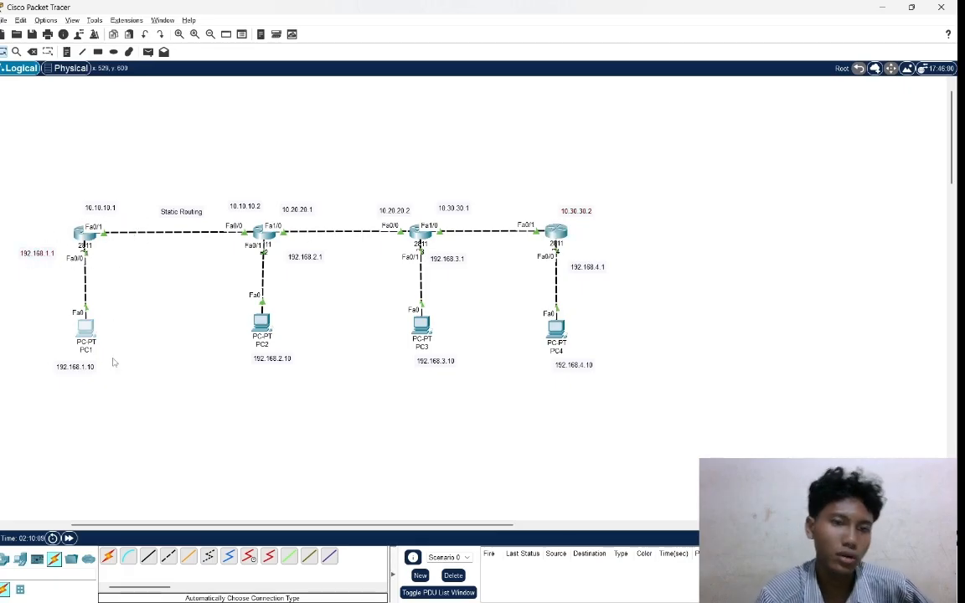
drag(226, 167, 276, 276)
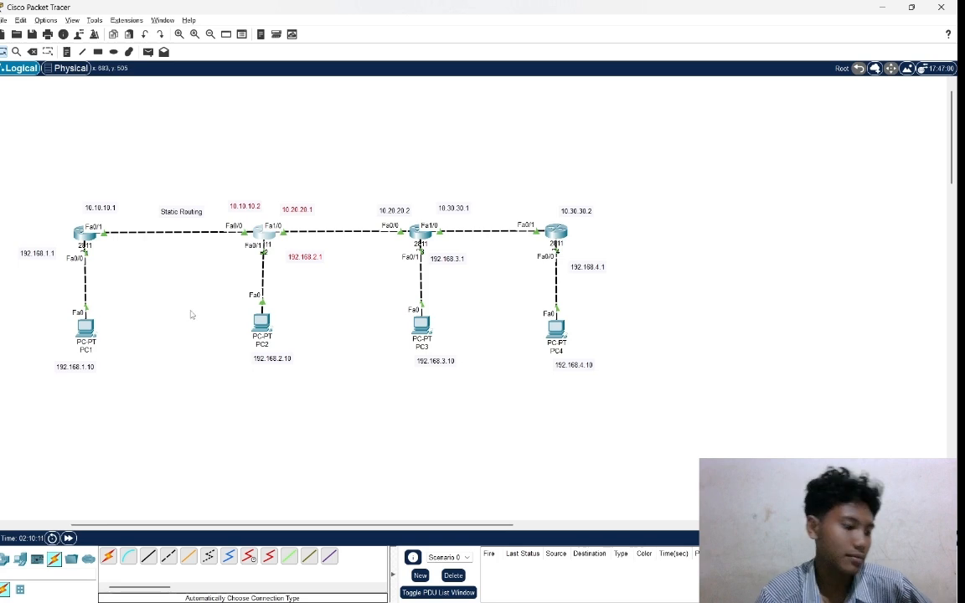
drag(169, 278, 298, 355)
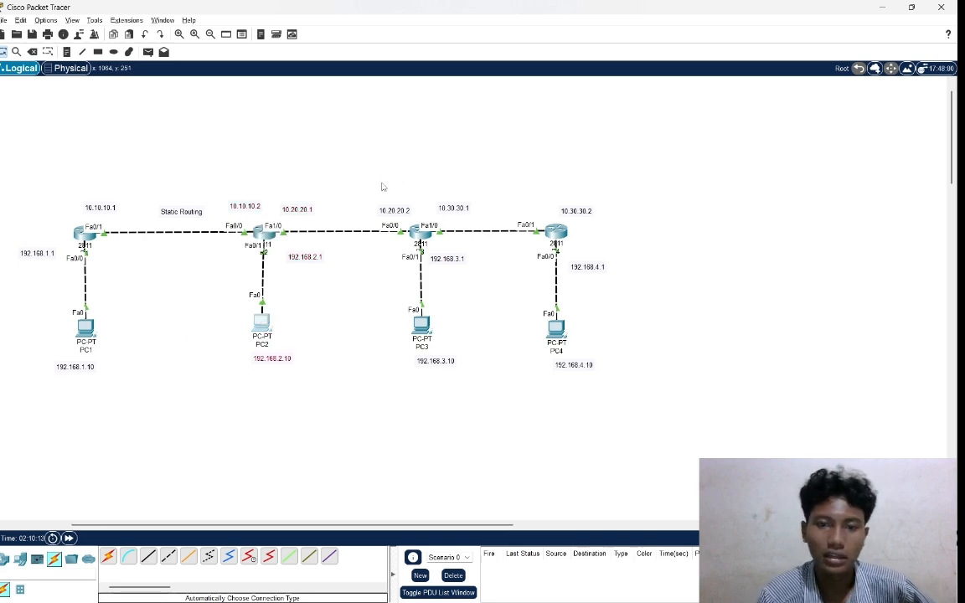
drag(343, 164, 431, 393)
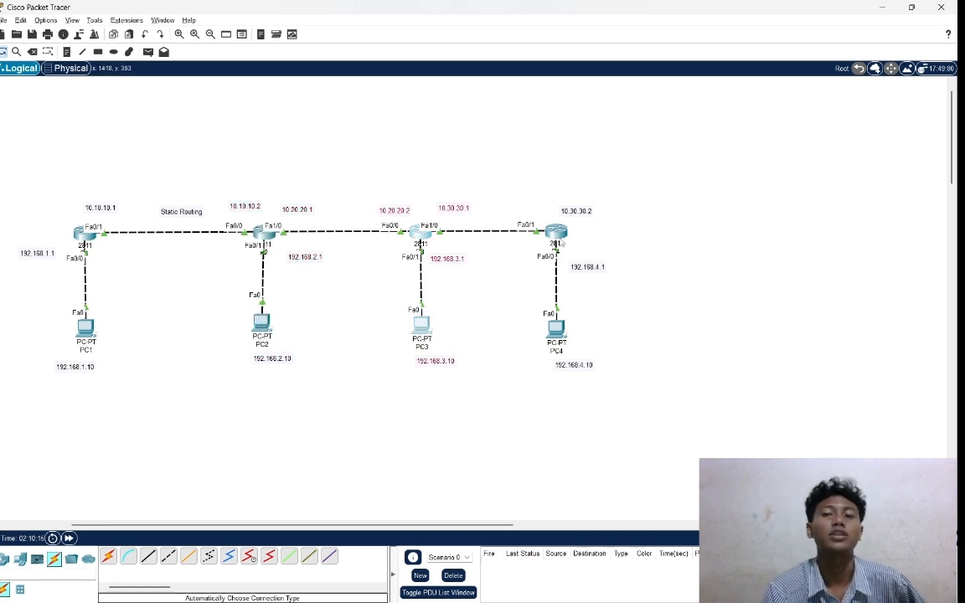
Open router R4's command line and enter global configuration mode.
click(556, 232)
key(Return)
key(Return)
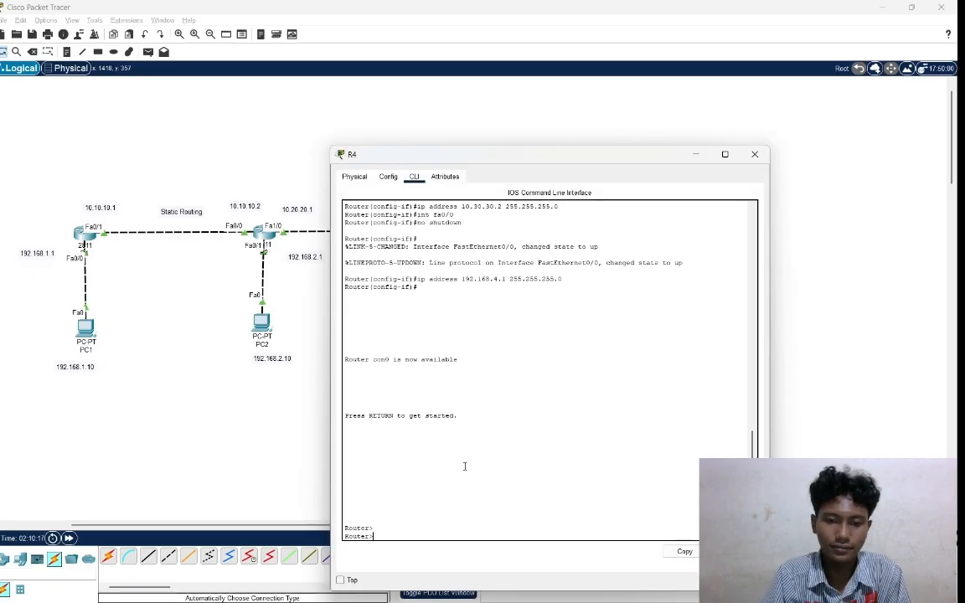
text(en)
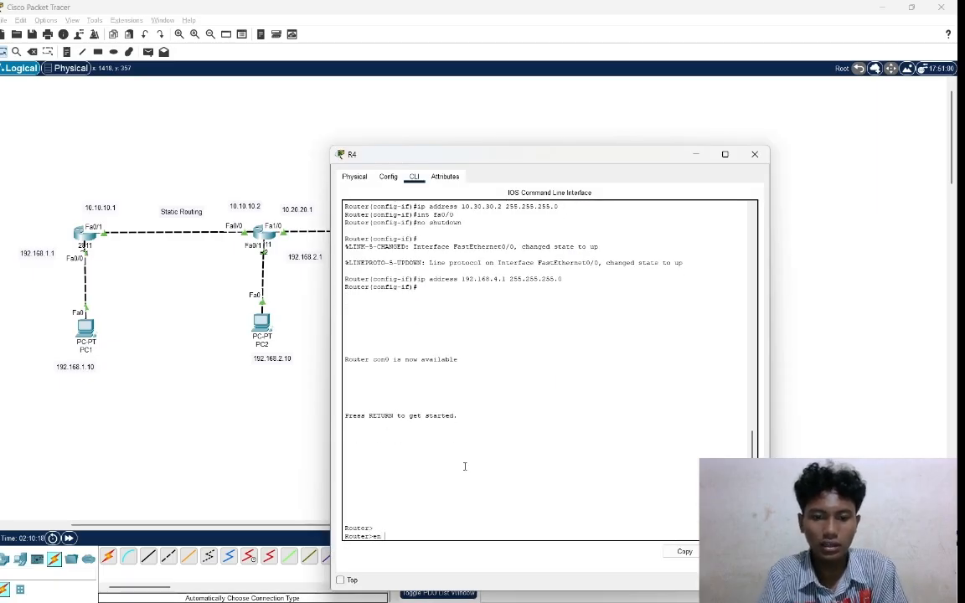
key(Return)
text(c)
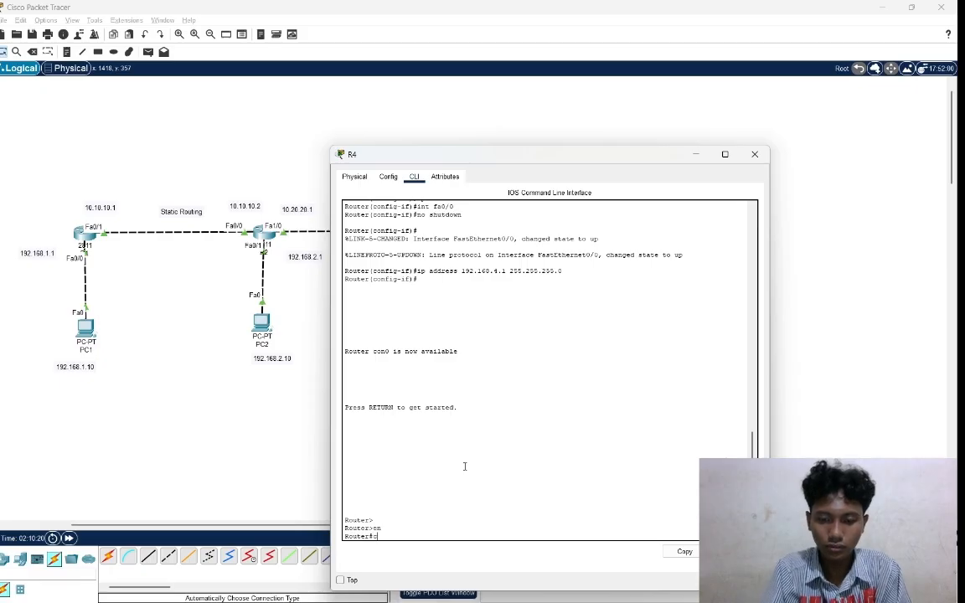
text(onf t)
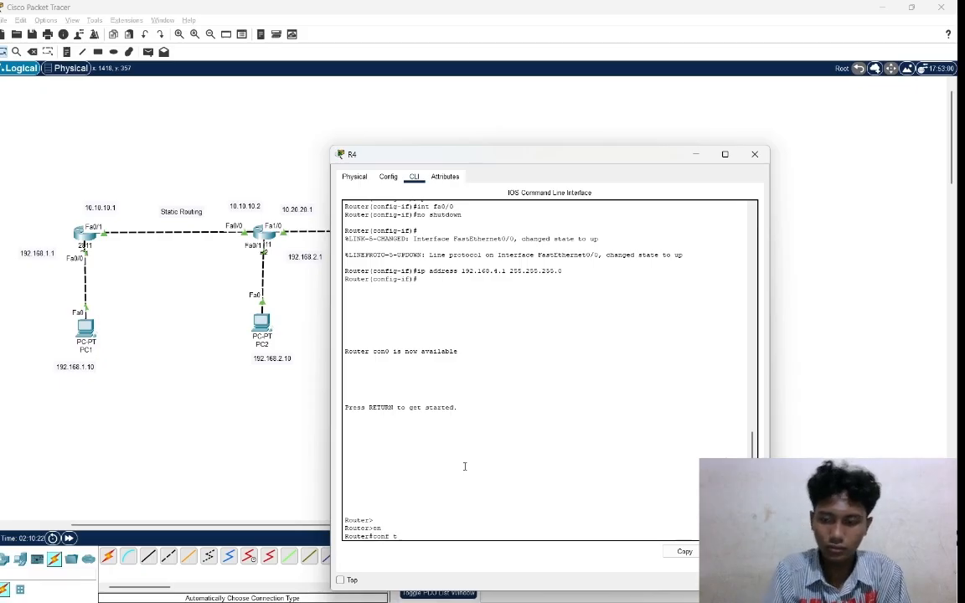
key(Return)
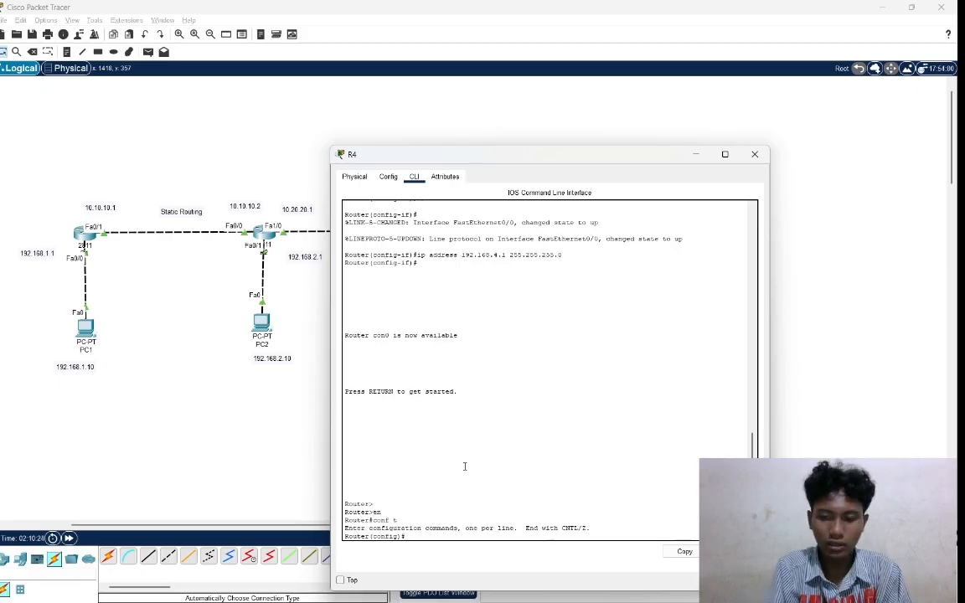
Add a static route on R4 to network 192.168.3.0 with mask 255.255.255.0 via next hop 10.30.30.1.
text(ip rou)
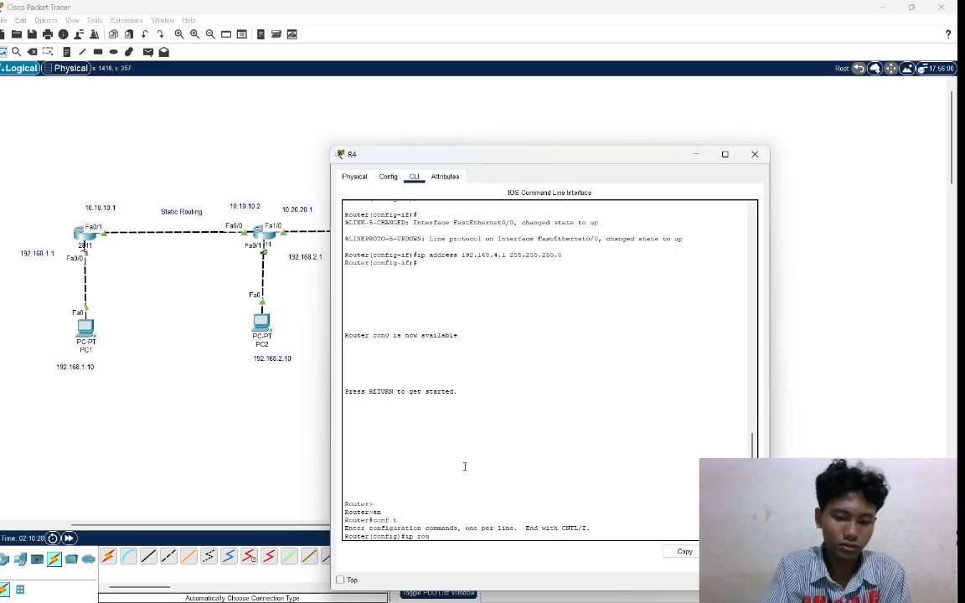
text(te)
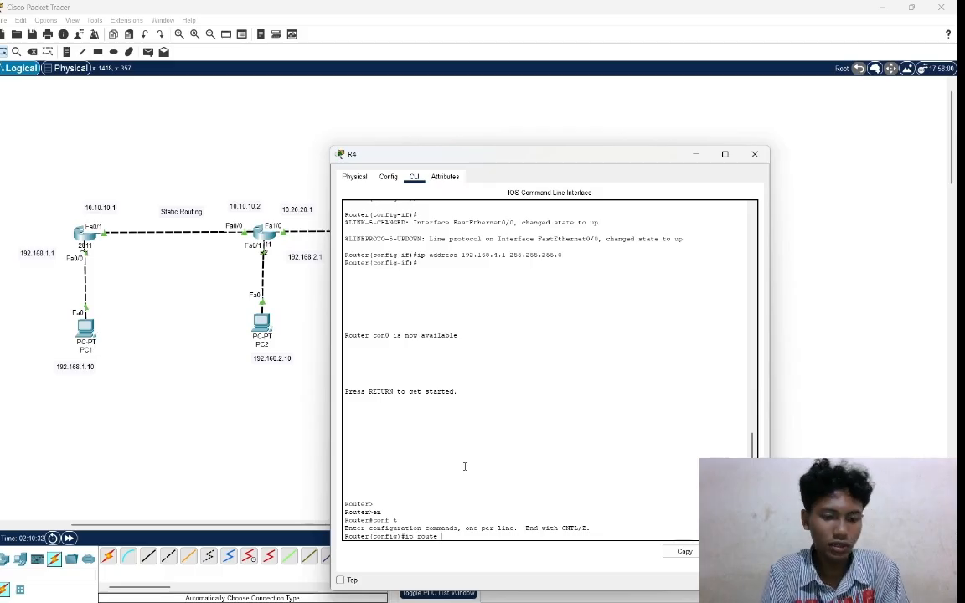
text( 19)
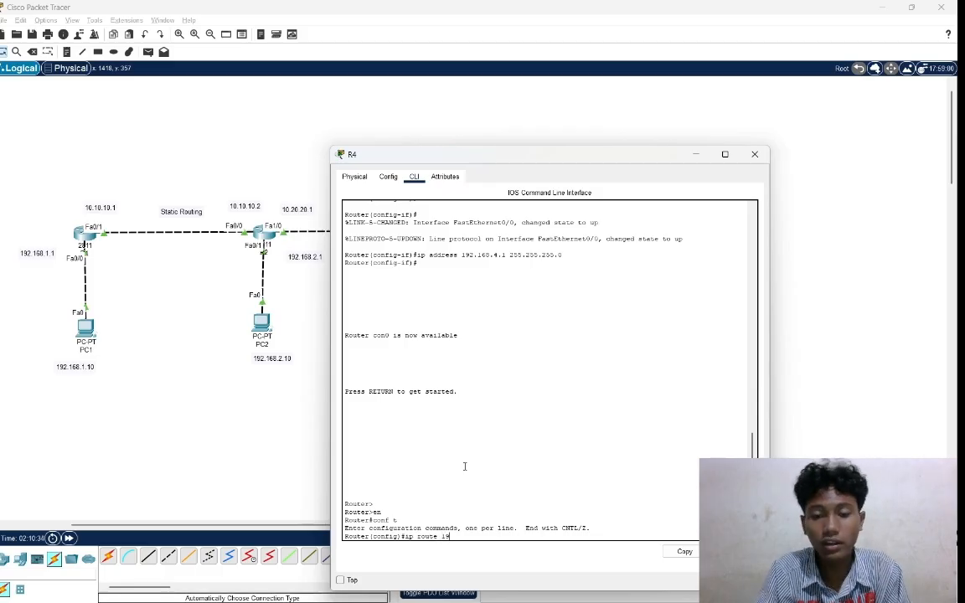
text(2)
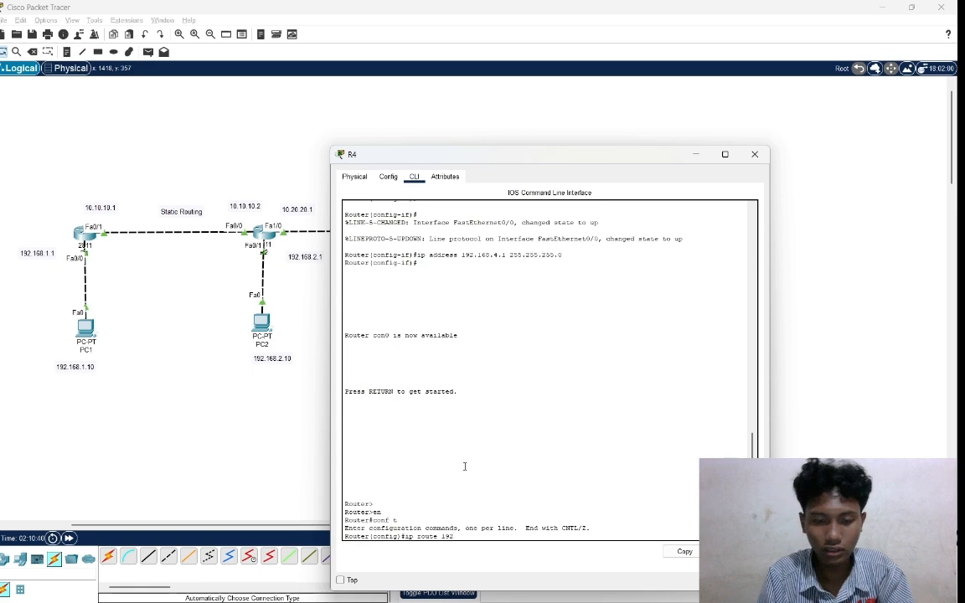
text(.168)
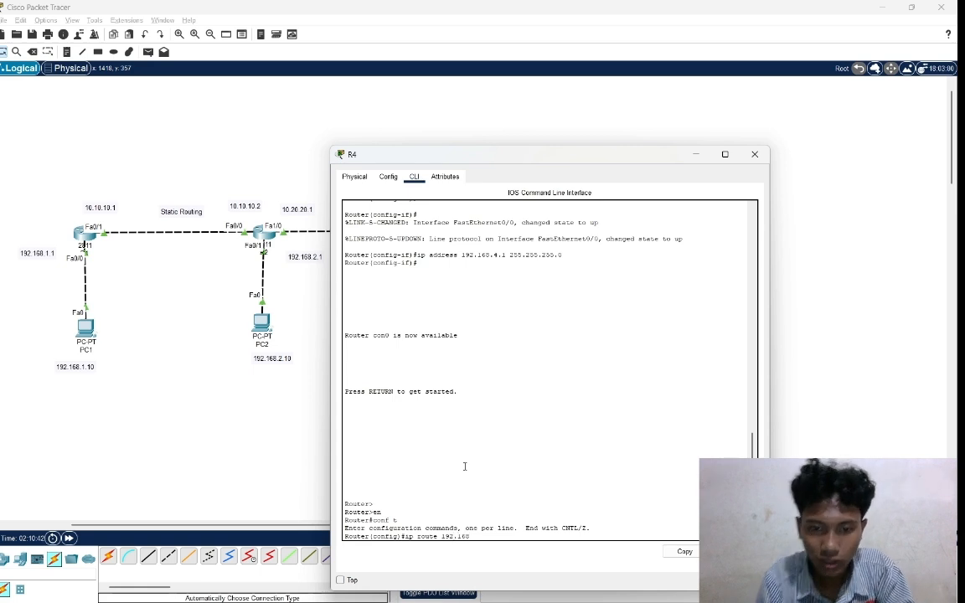
text(.)
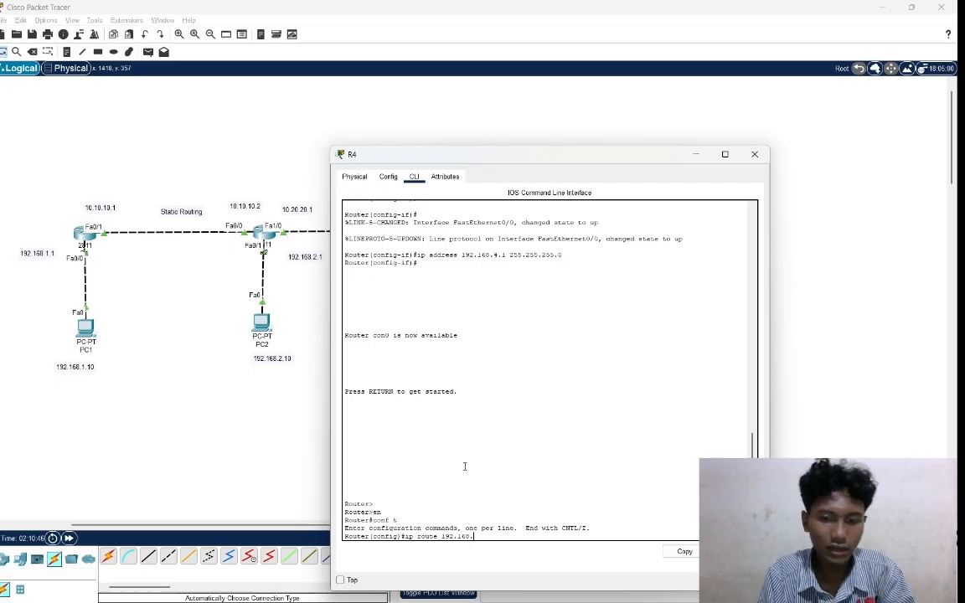
text(3.)
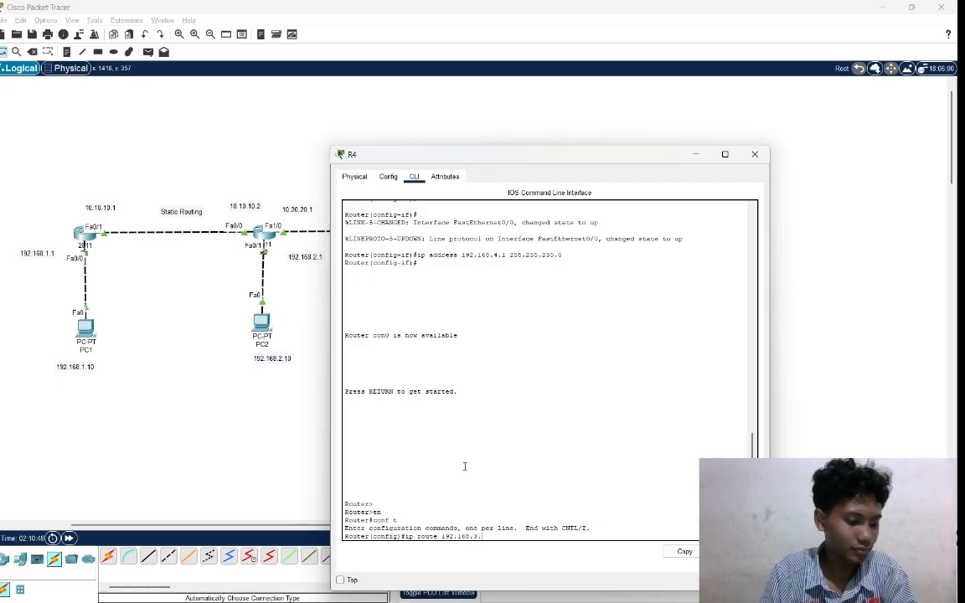
text(0)
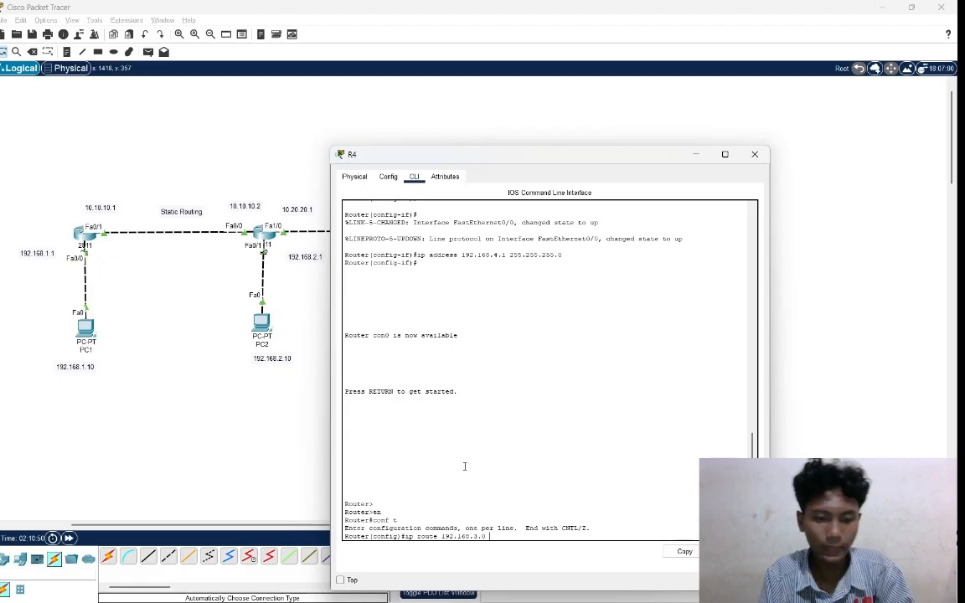
text( 255.)
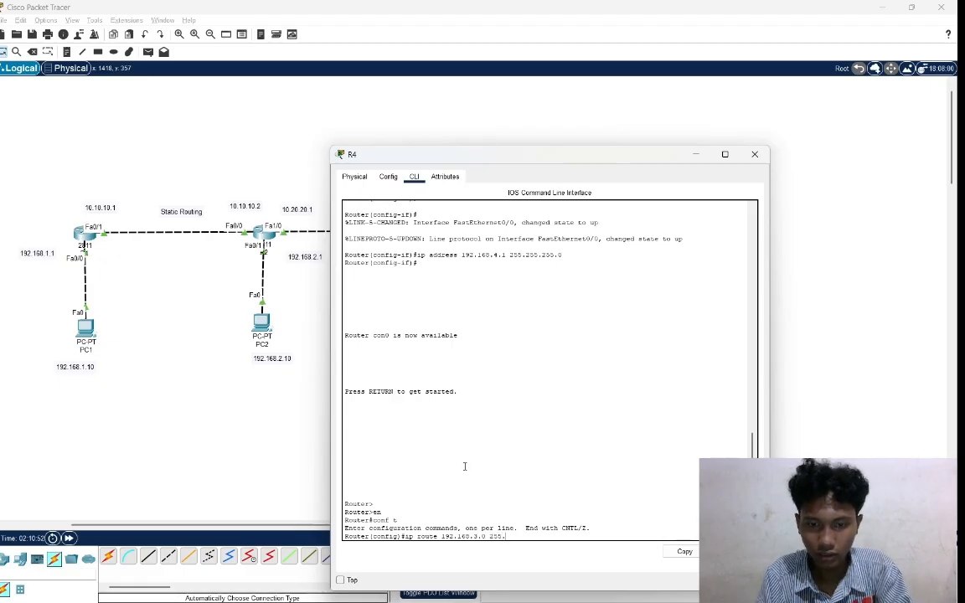
text(255.255.0)
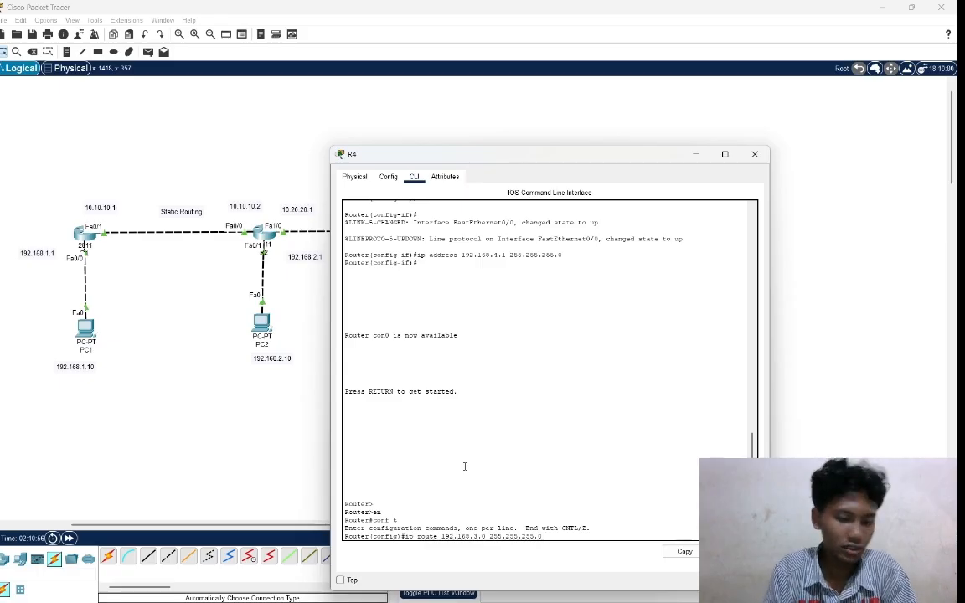
text( 10)
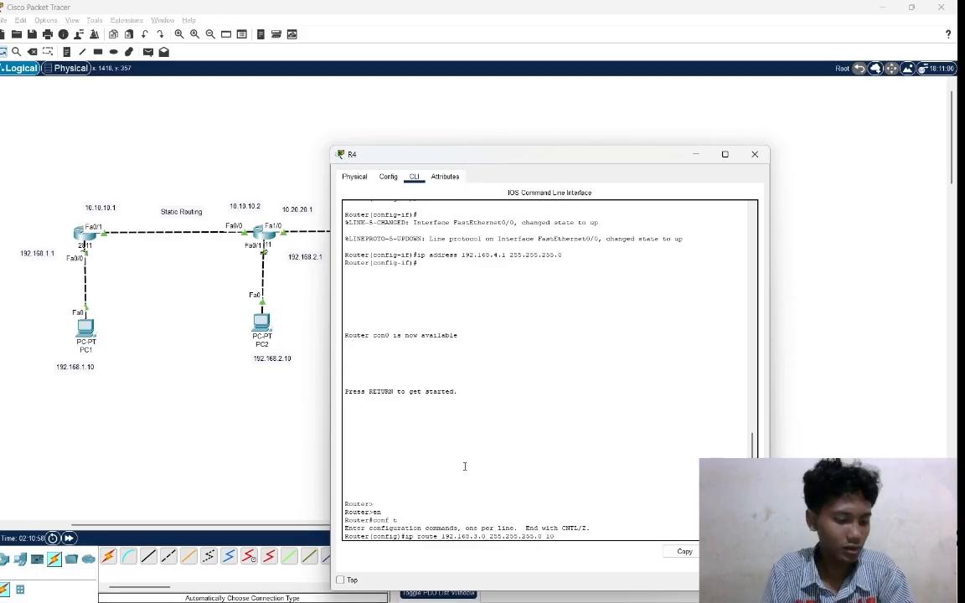
text(.30.3)
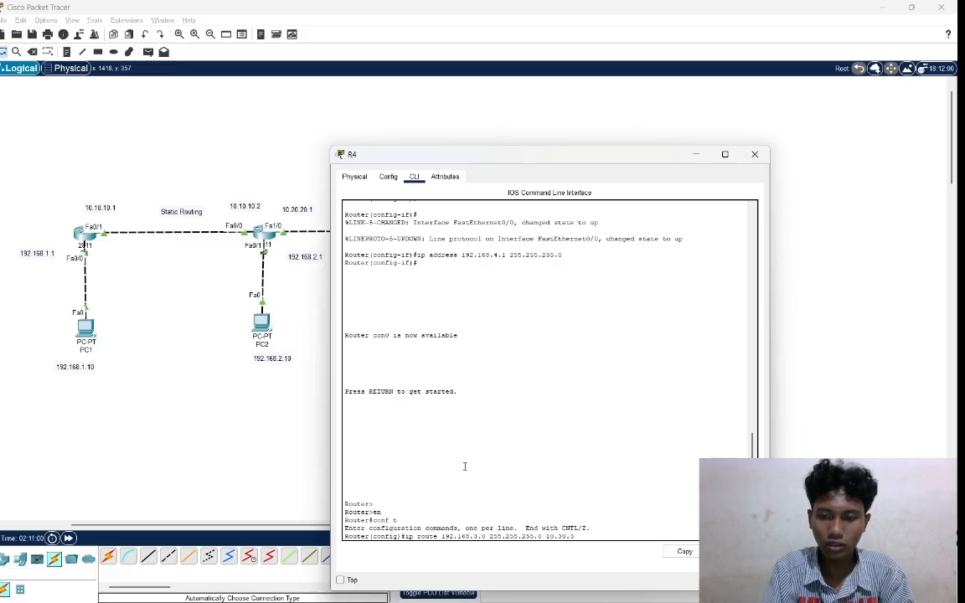
text(0.1)
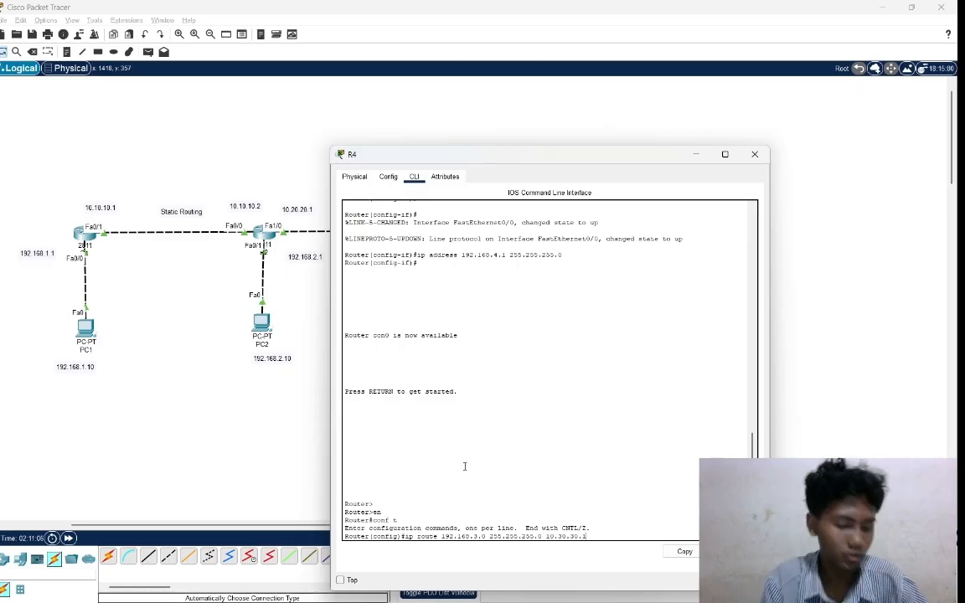
key(Return)
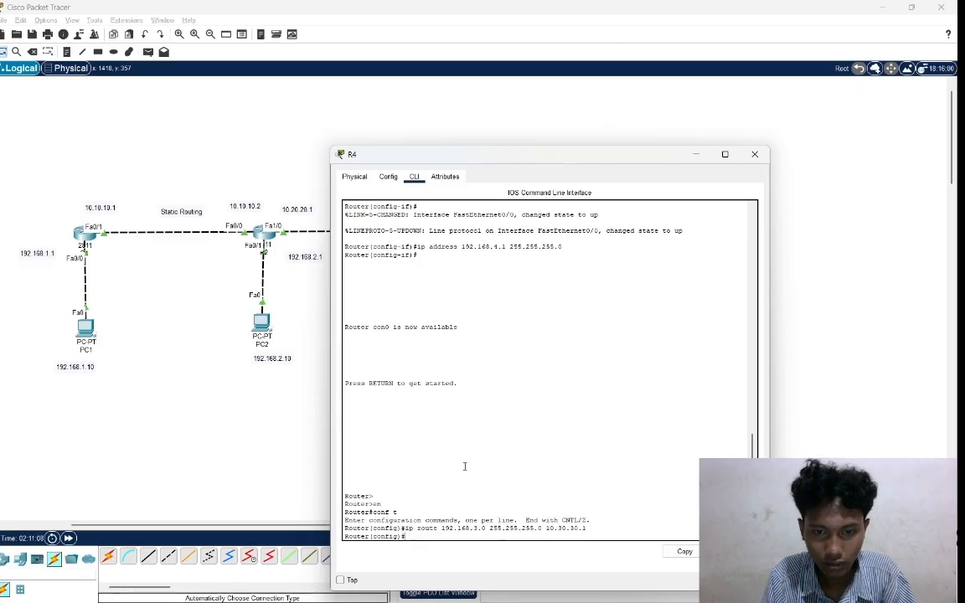
Add a static route on R4 to network 10.20.20.0 with mask 255.255.255.0 via next hop 10.30.30.1.
text(ip )
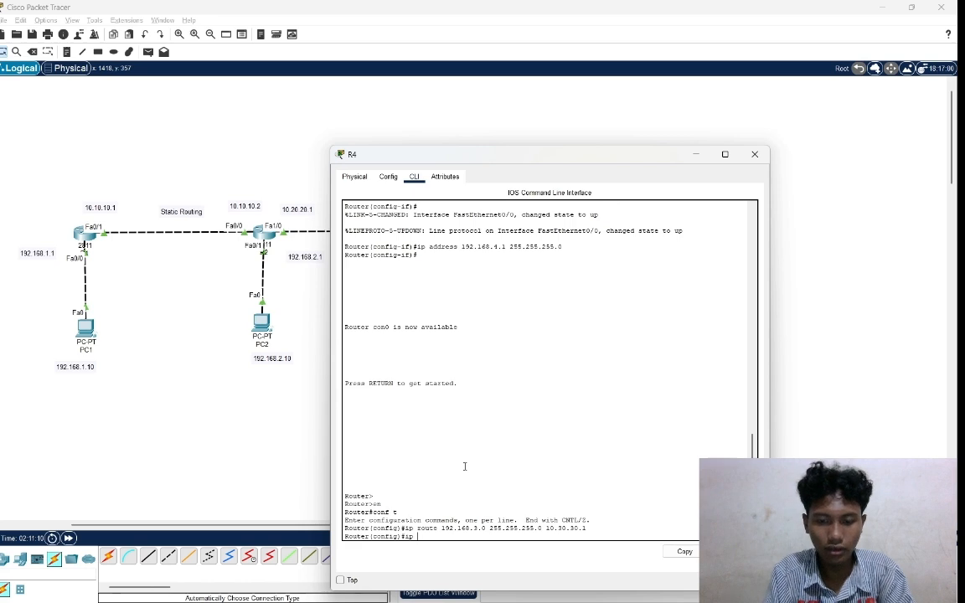
text(route)
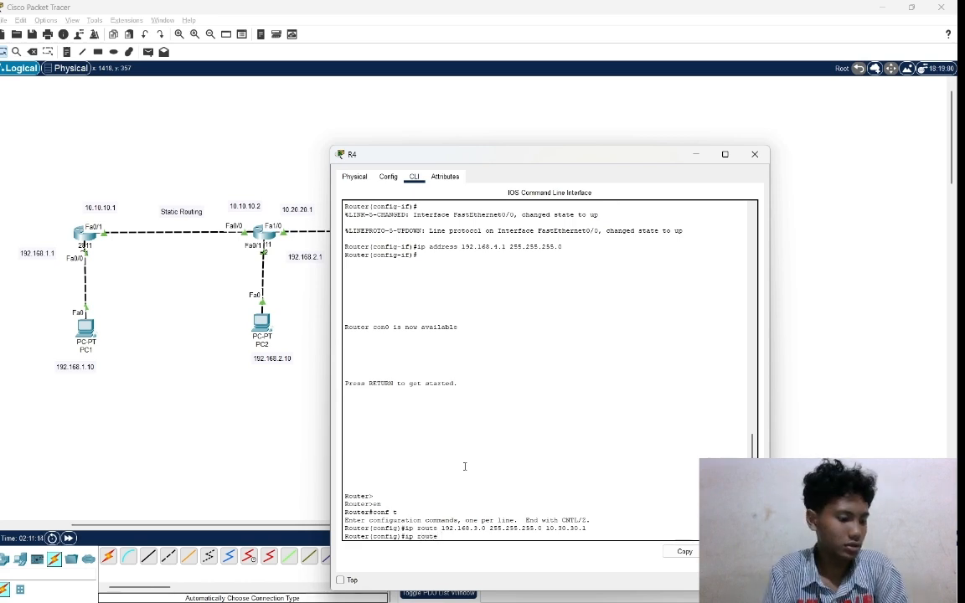
text( 19)
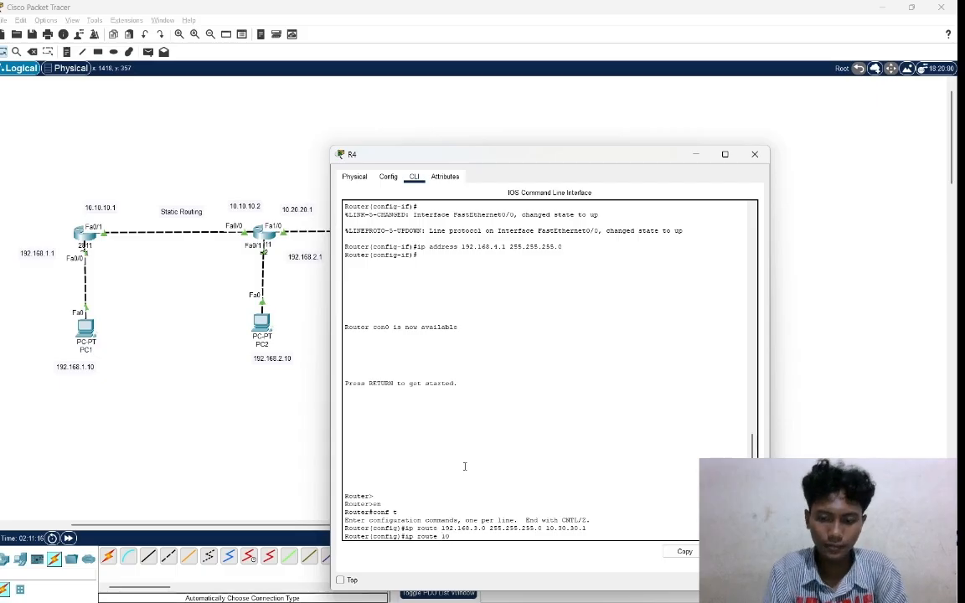
text(.20.20)
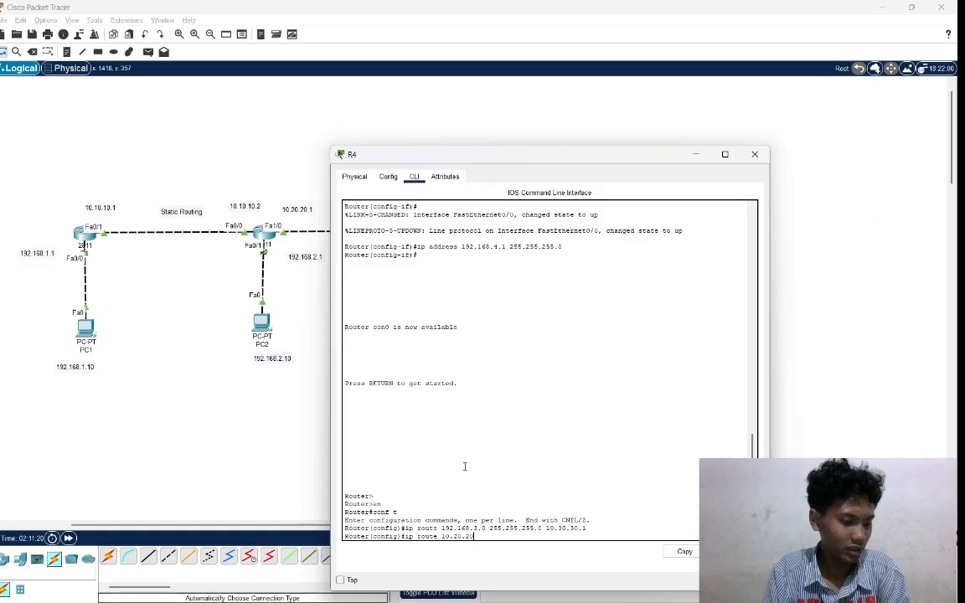
text(.0)
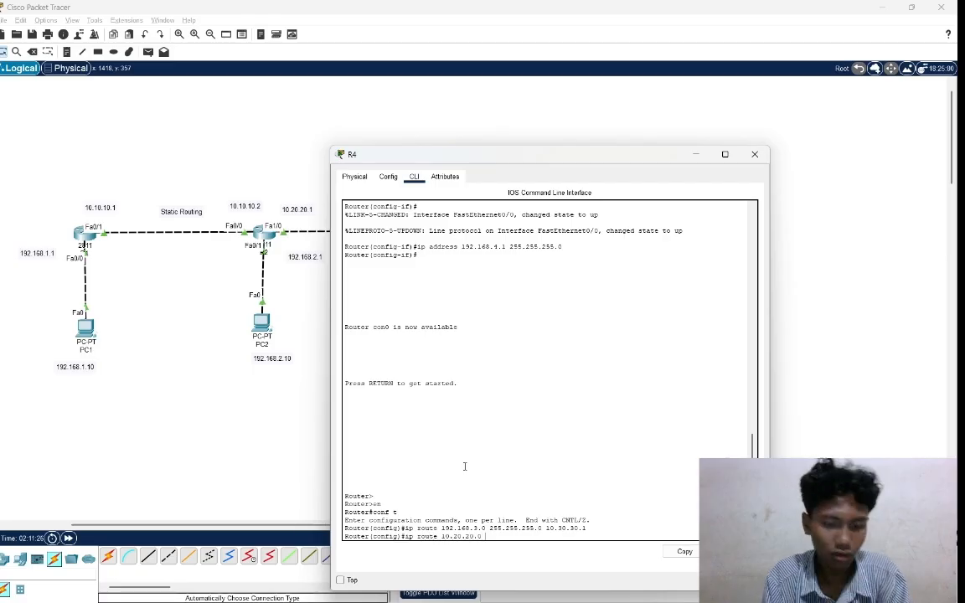
text( 255.25)
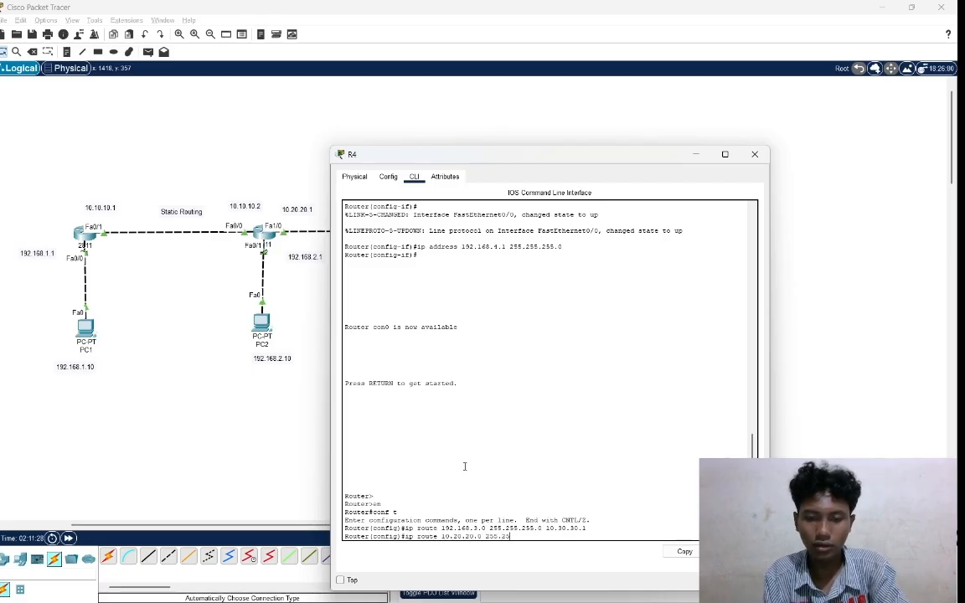
text(5.255.0)
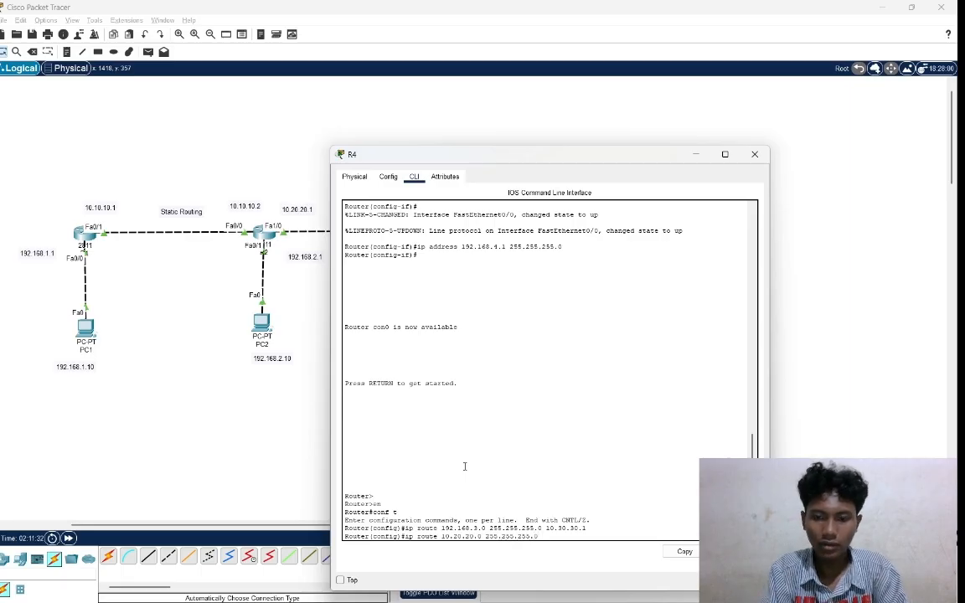
text( 10.)
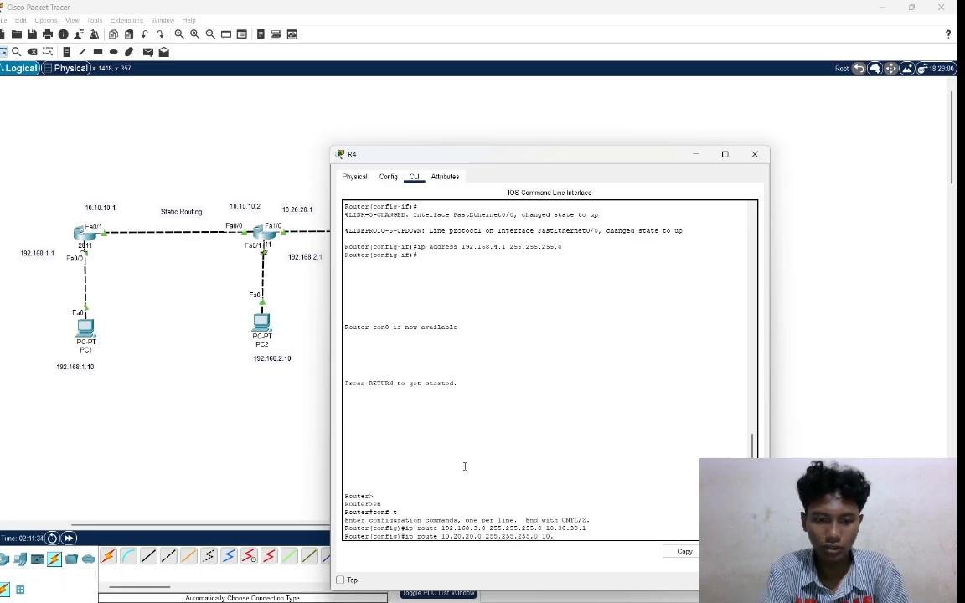
text(30.3)
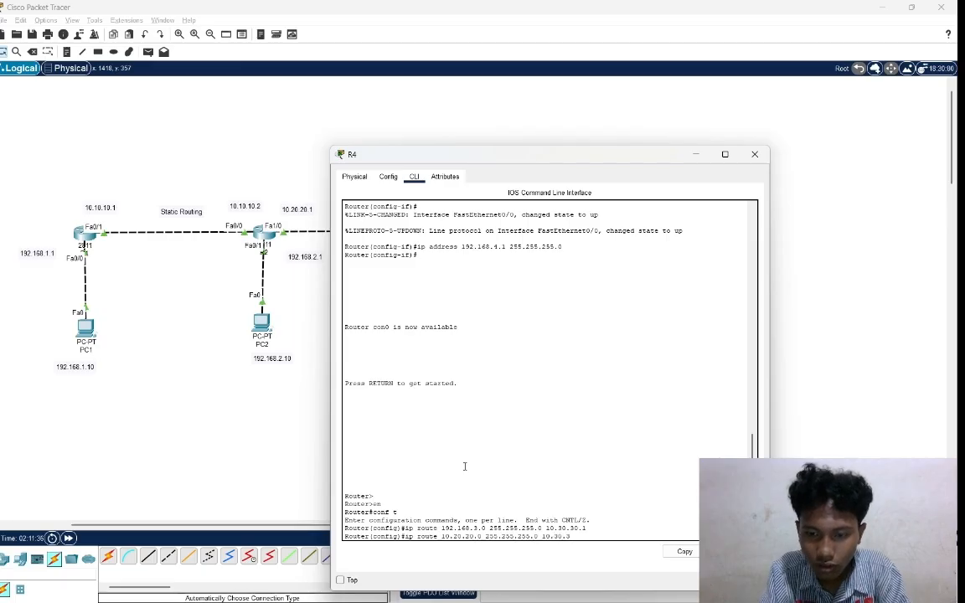
text(0.)
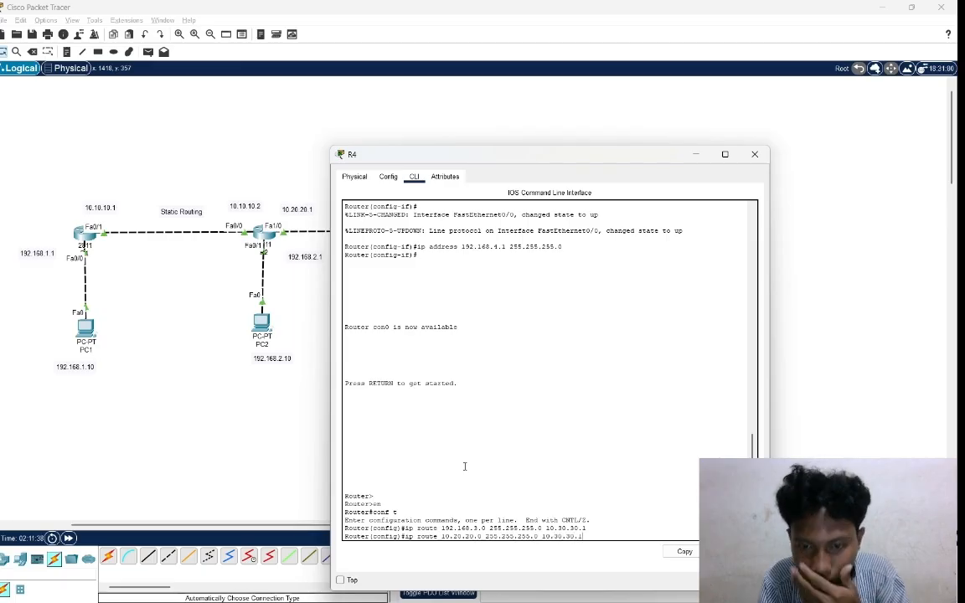
text(1)
key(Return)
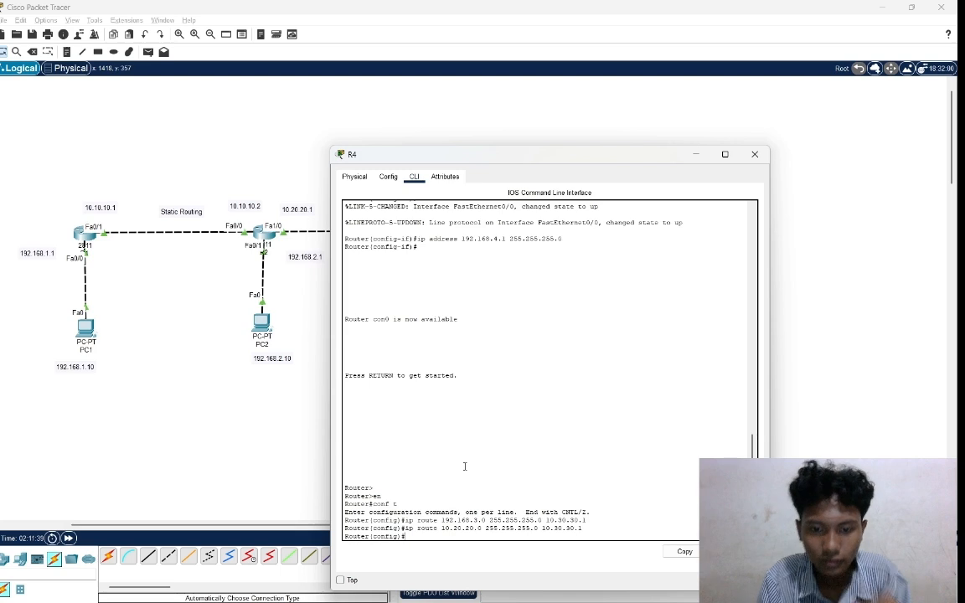
Add a static route on R4 to network 192.168.2.0 with mask 255.255.255.0 via next hop 10.30.30.1.
text(ip )
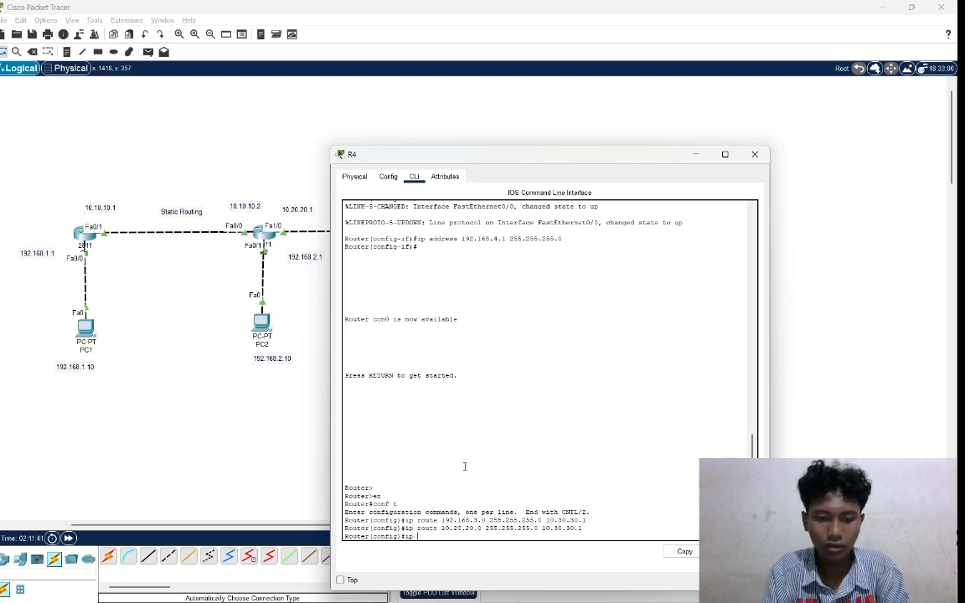
text(route)
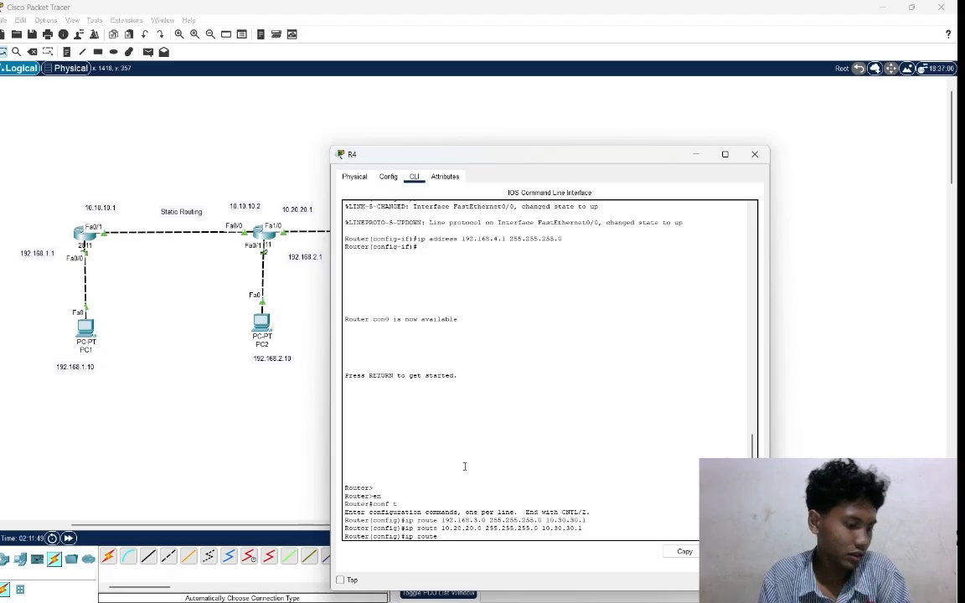
text(192)
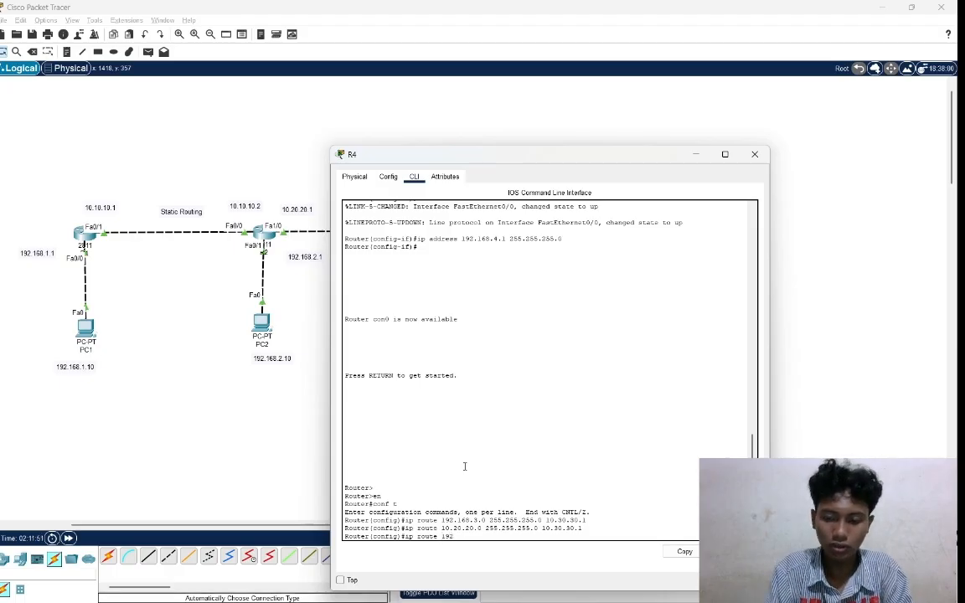
text(.168)
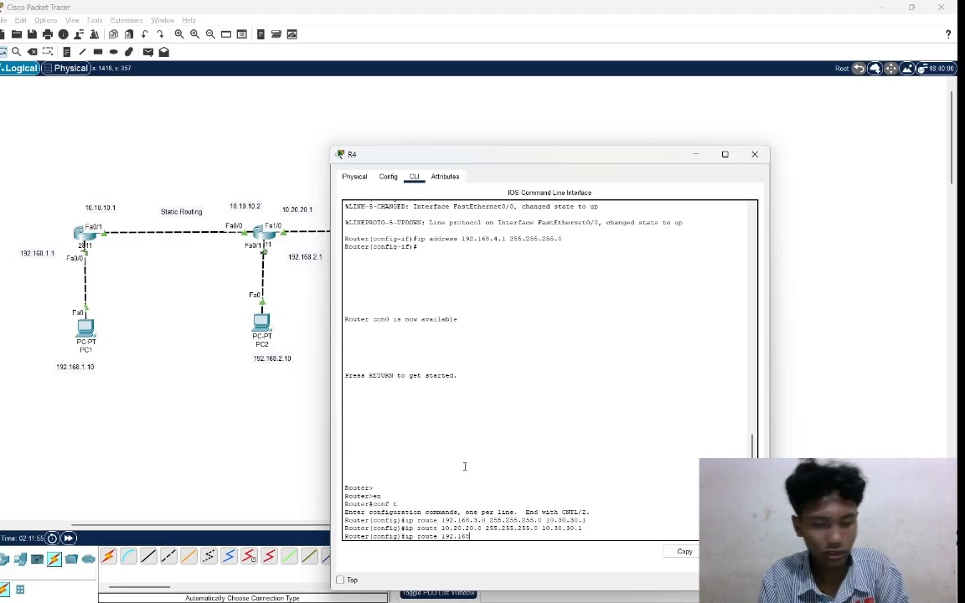
text(.2.0)
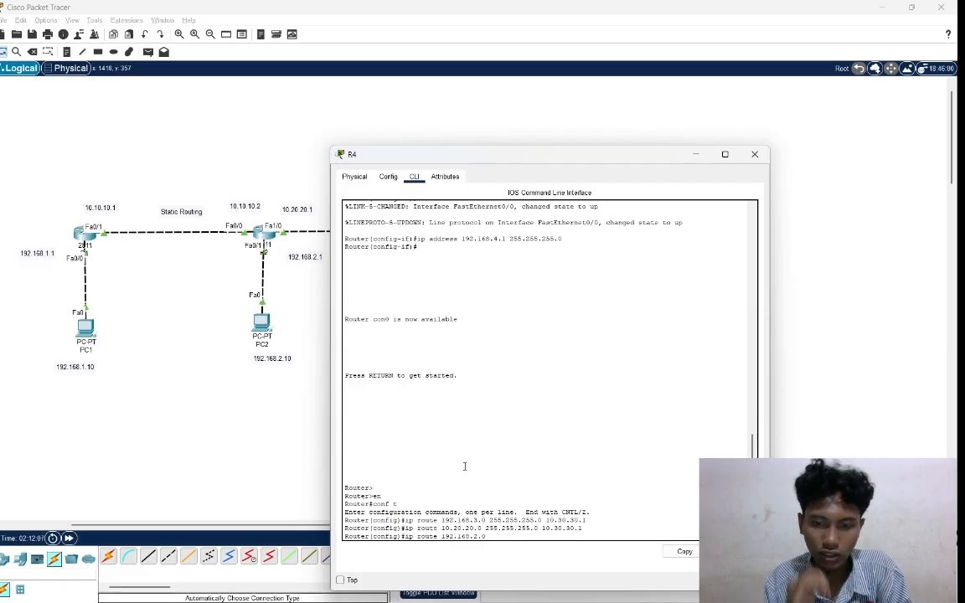
text(255)
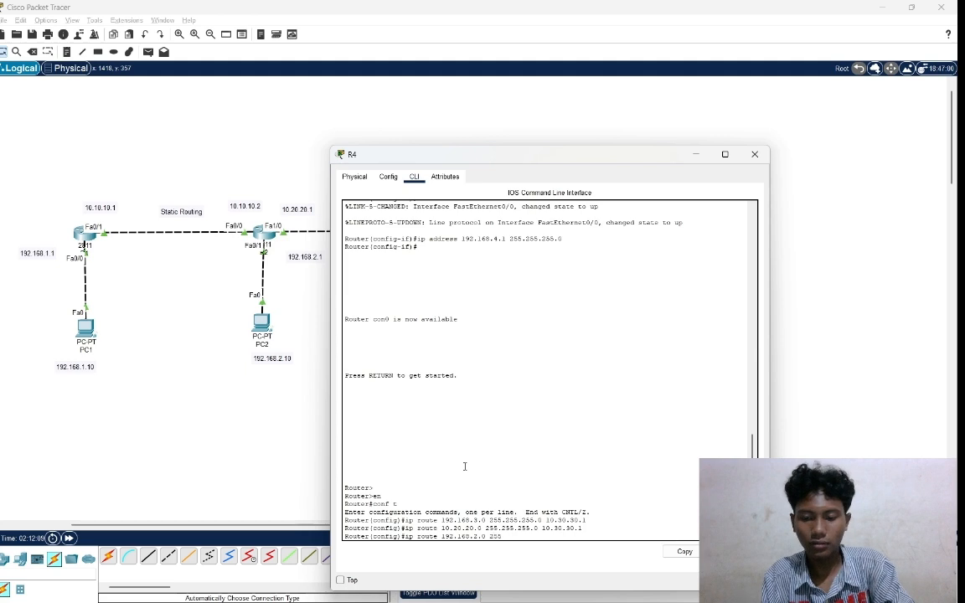
text(.255.255.25)
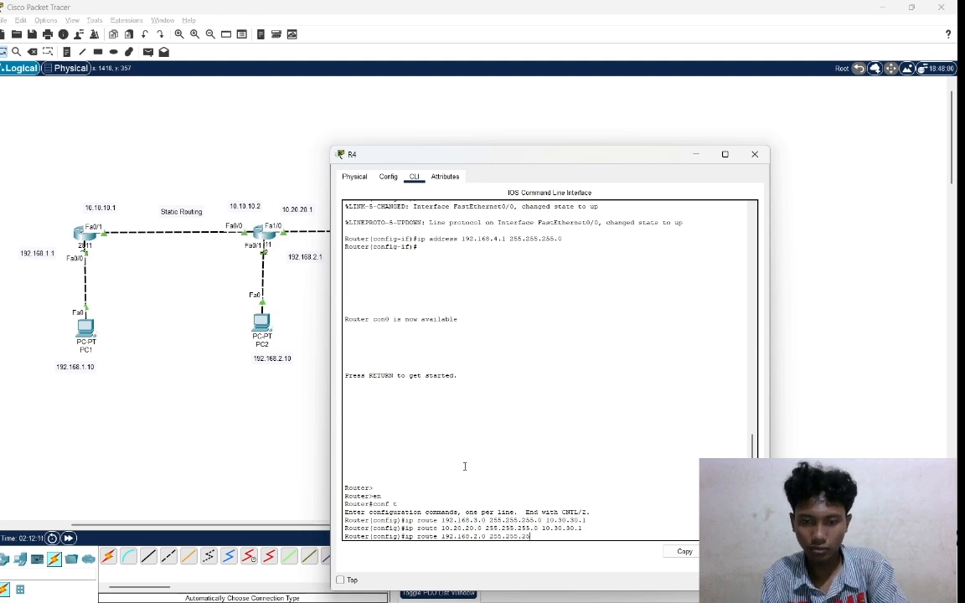
text(.0)
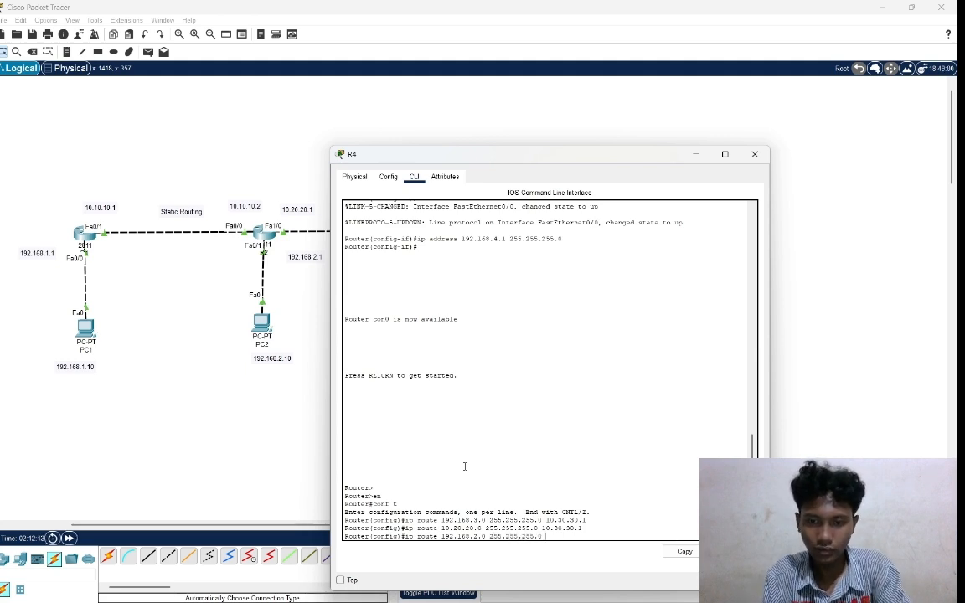
text( 10.)
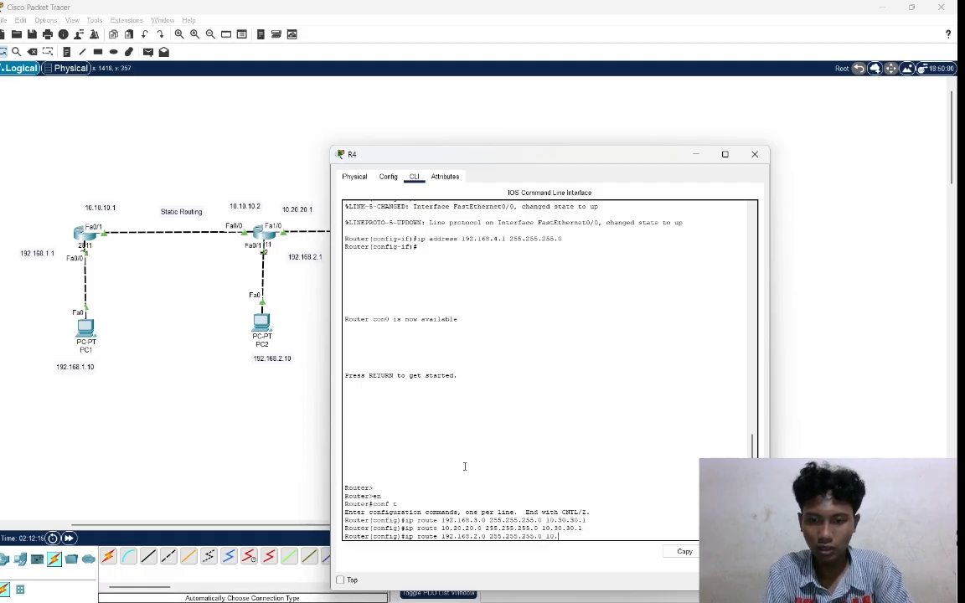
text(30.30.1)
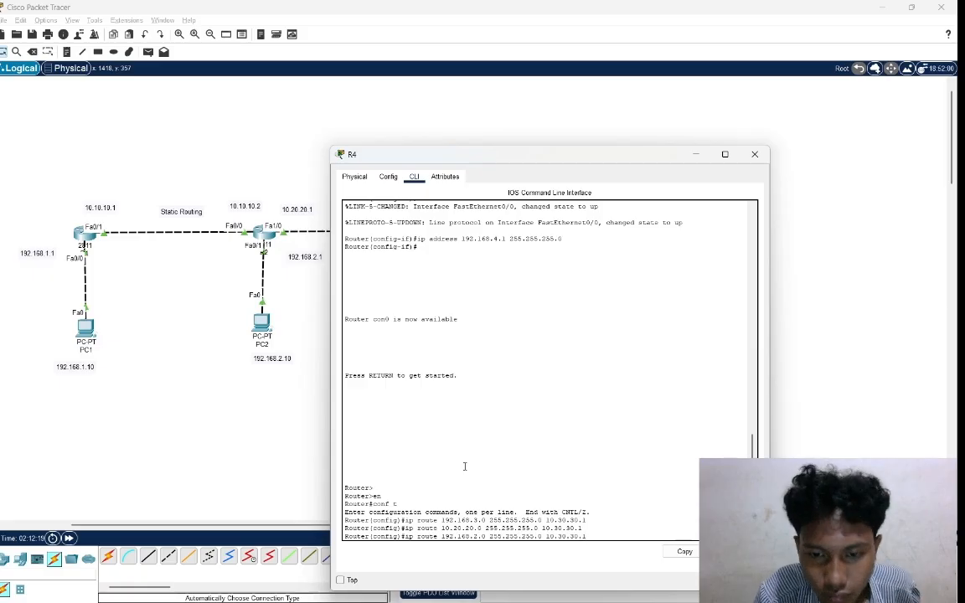
key(Return)
Add a static route on R4 to network 10.10.10.0 with mask 255.255.255.0 via next hop 10.30.30.1.
text(ip)
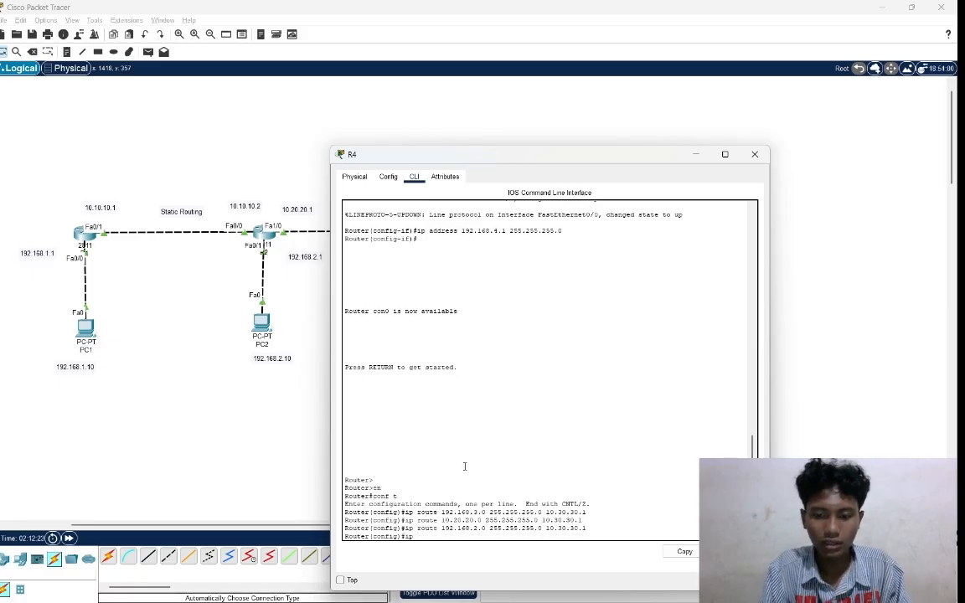
text( rou)
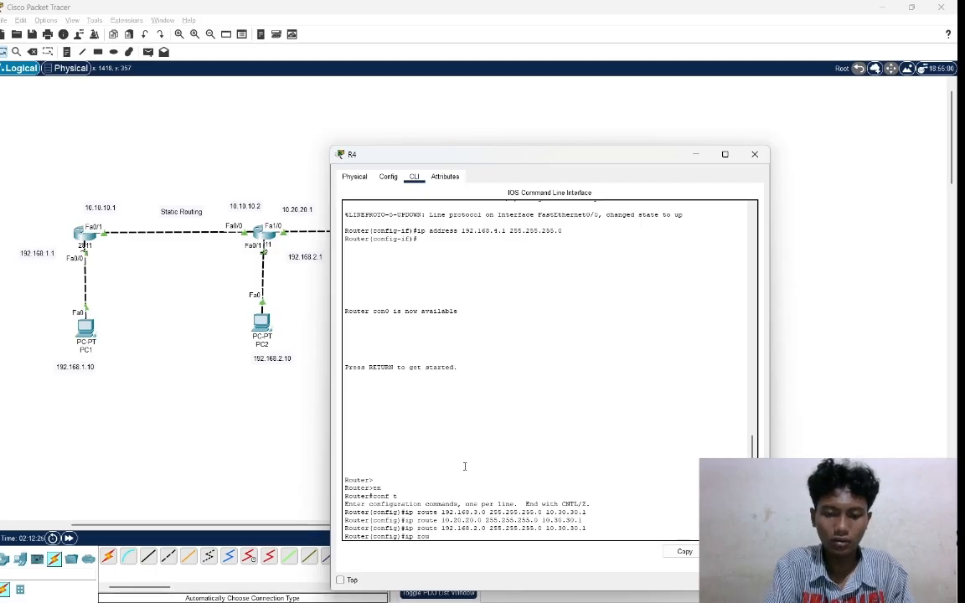
text(te)
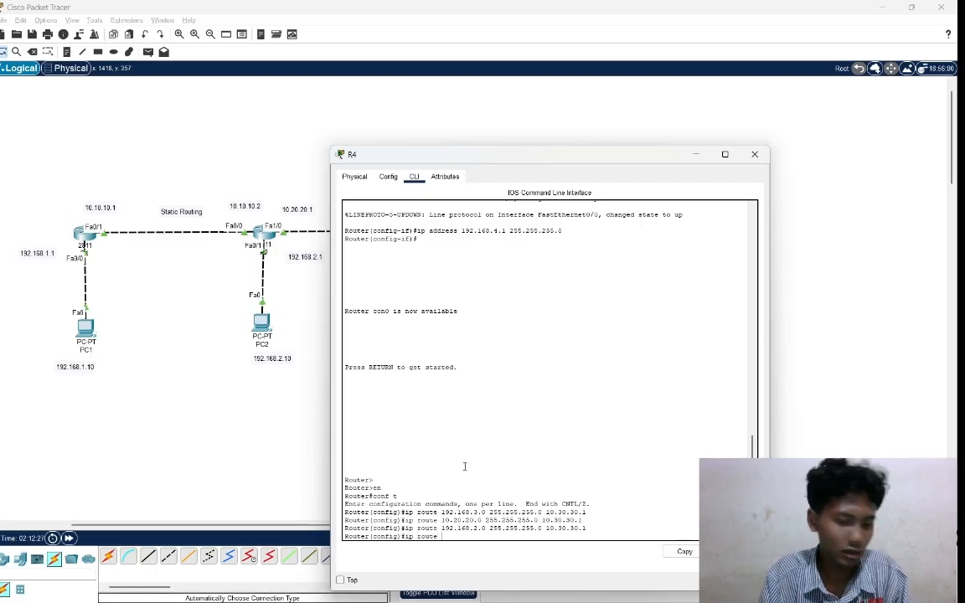
text( 10.10)
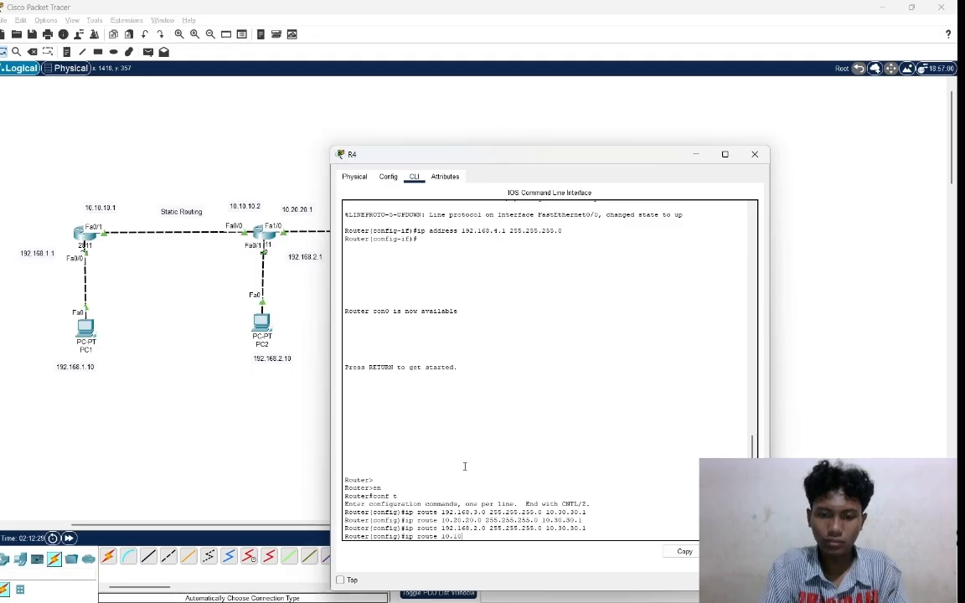
text(.10)
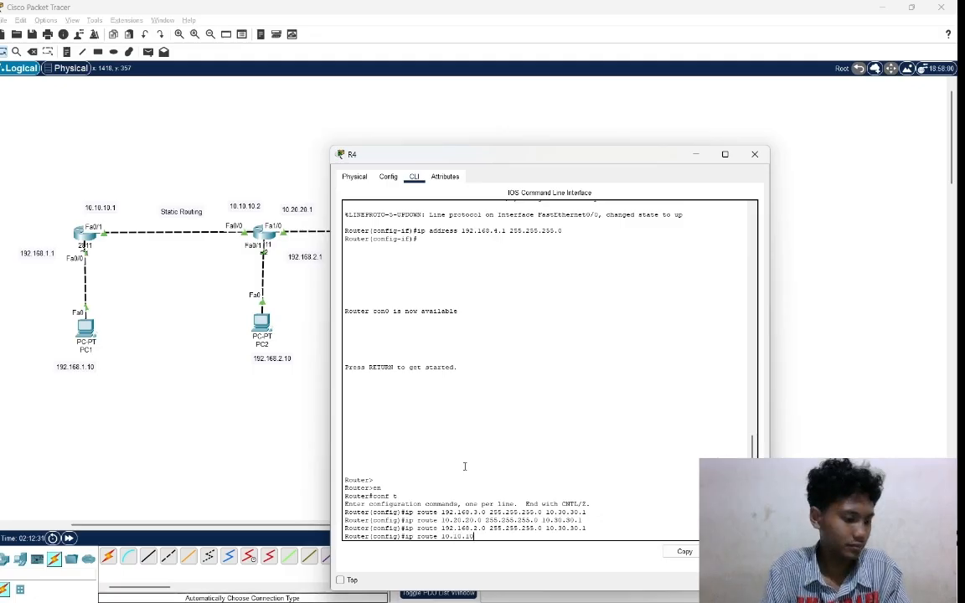
text(.0)
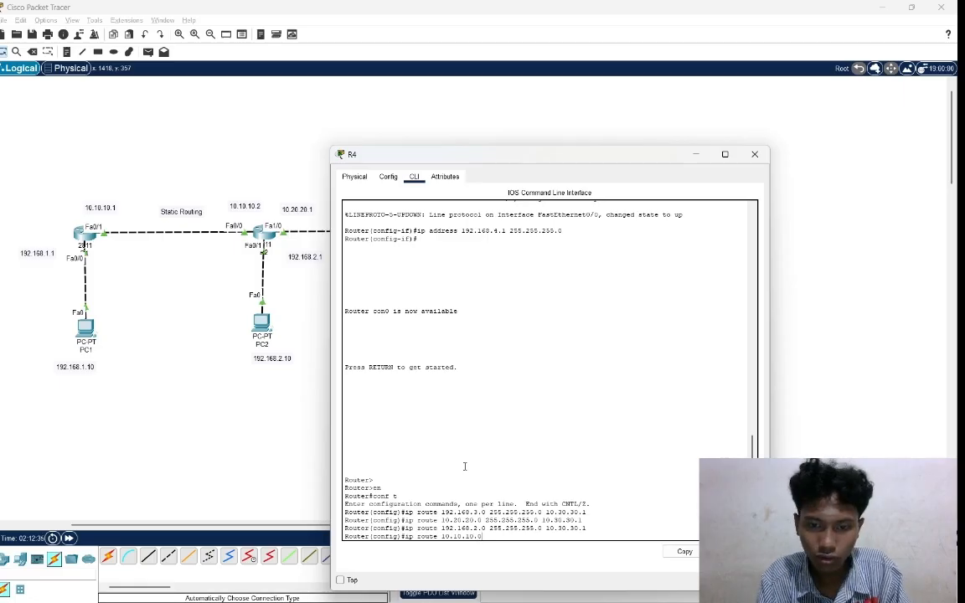
text( 255.255)
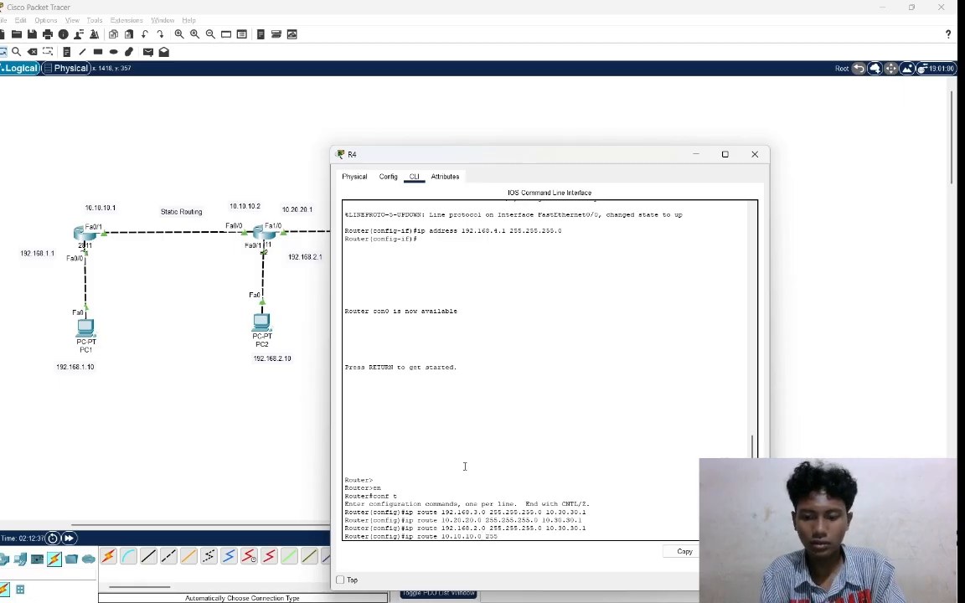
text(.255.0)
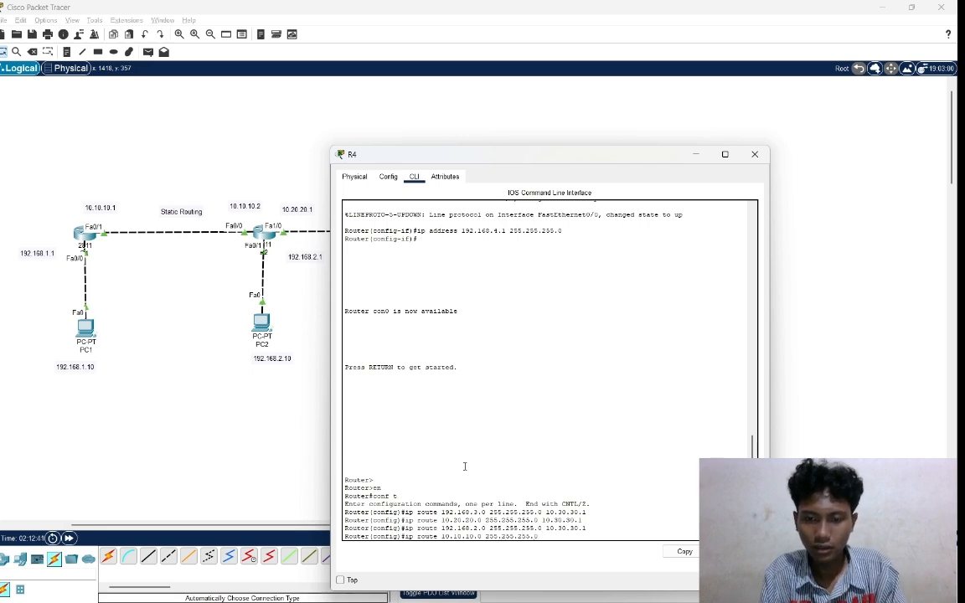
text( 10.)
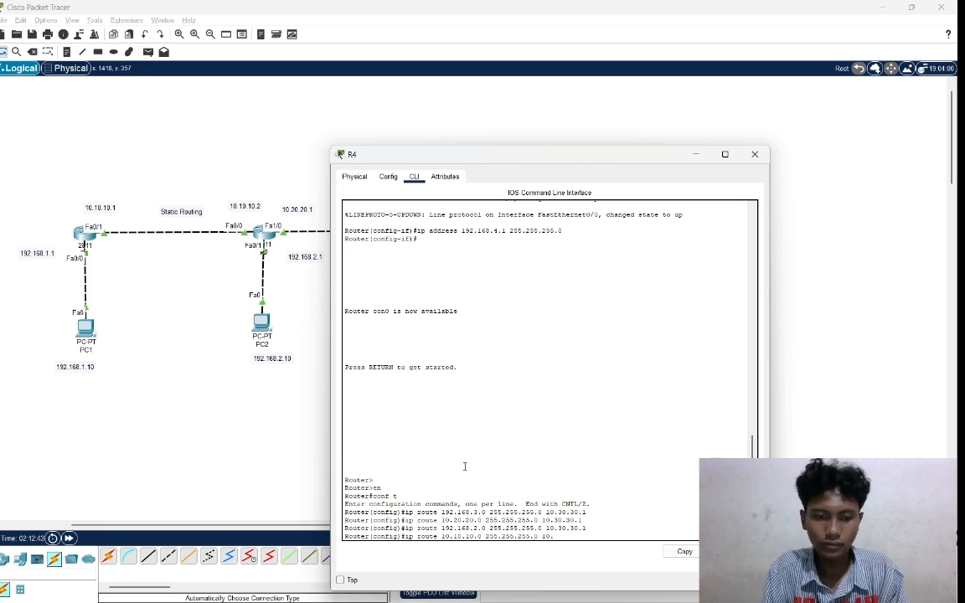
text(30.30.1)
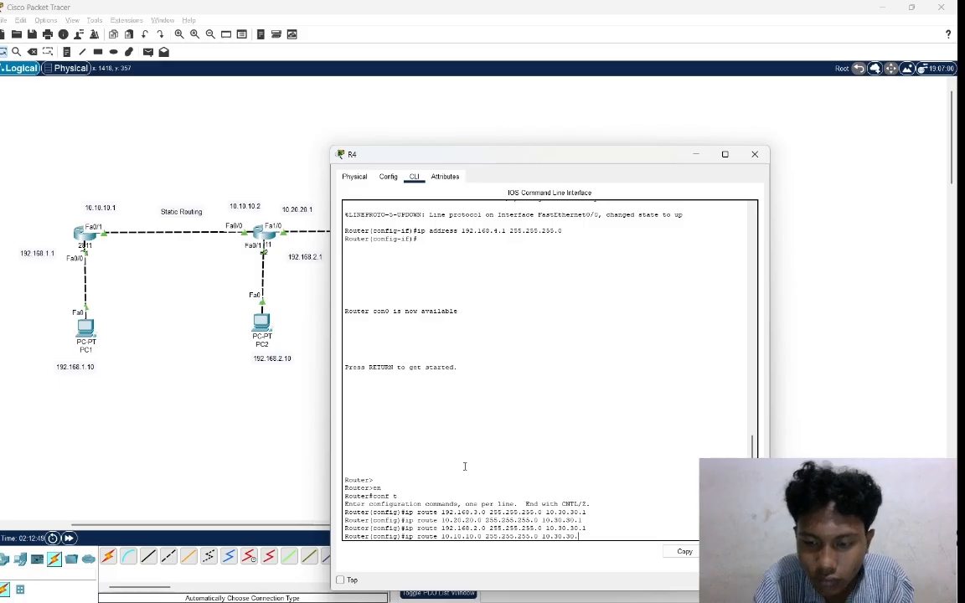
text(1)
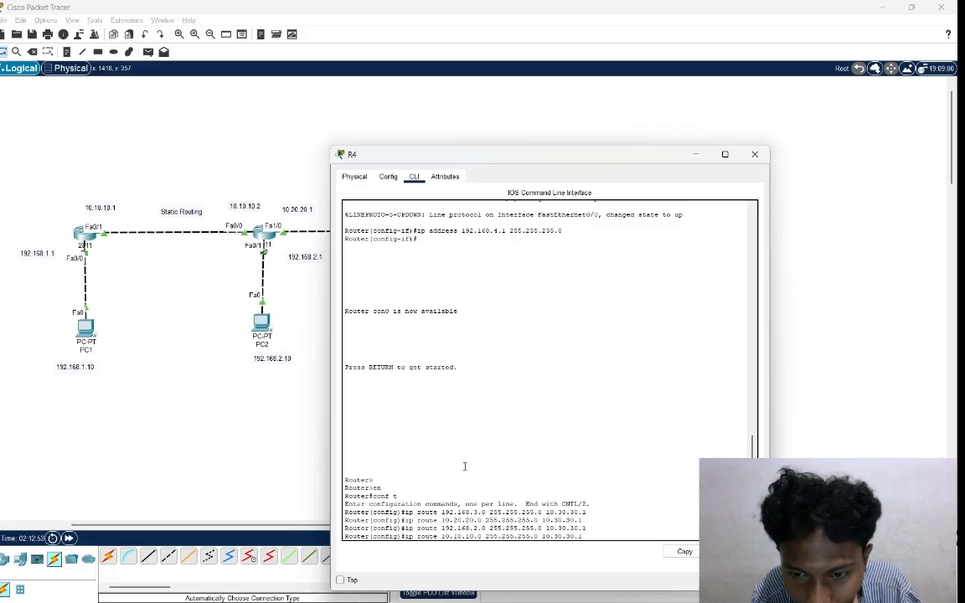
key(Return)
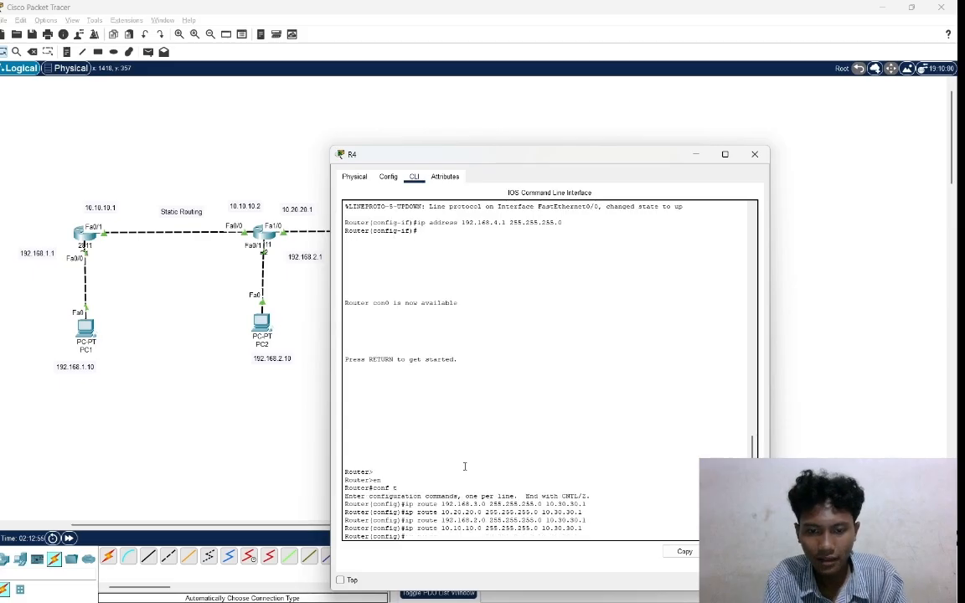
Try to add a static route on R4 to network 192.168.1.0 with mask 255.255.255.0, entering the next hop as "10.30.30 1".
text(ip ro)
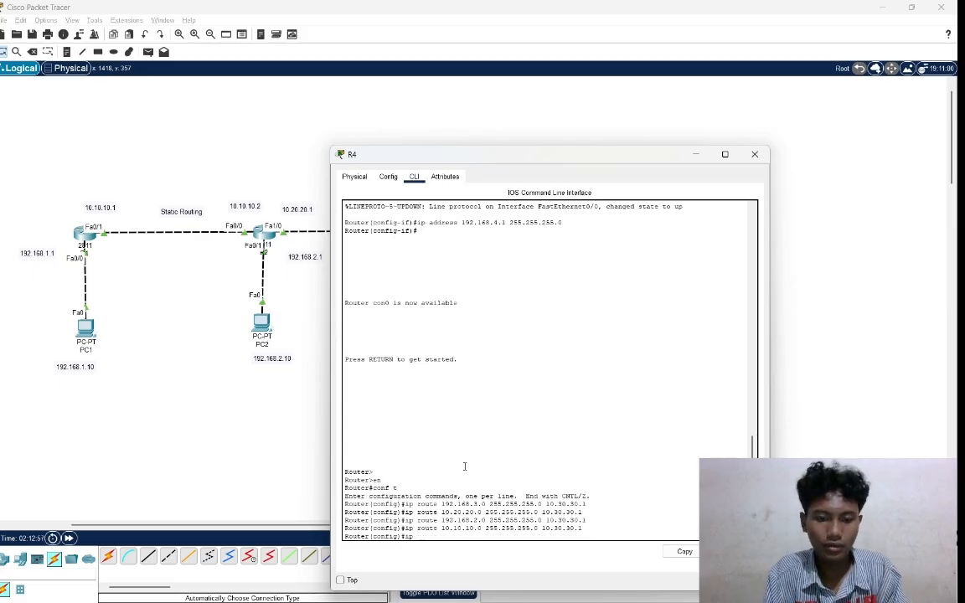
text(ute)
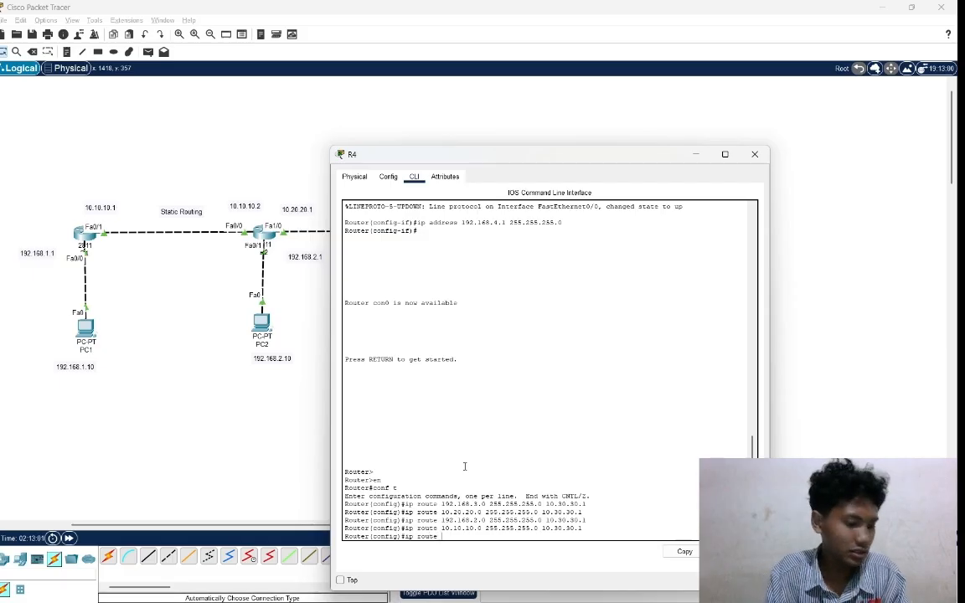
text( 192)
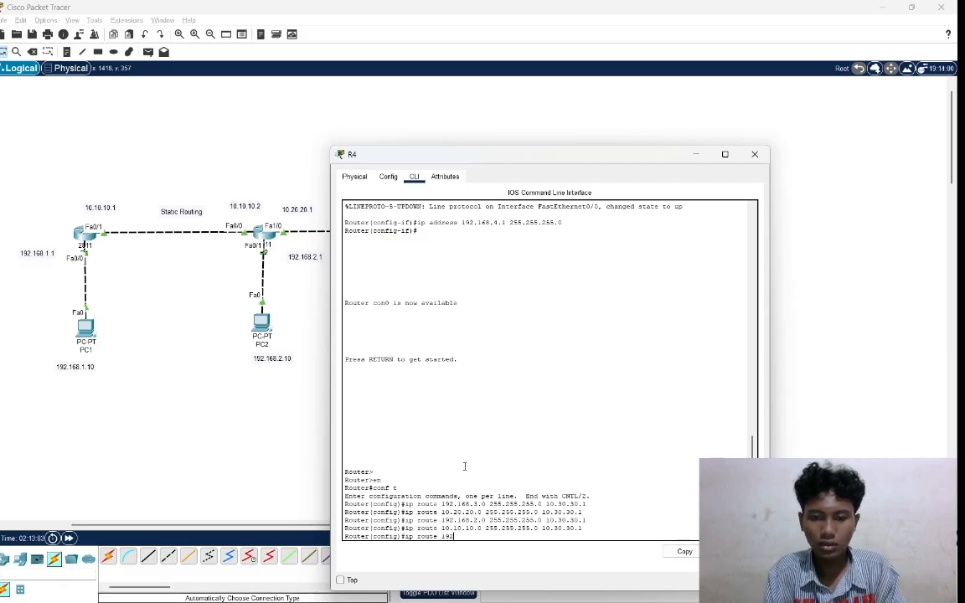
text(.168)
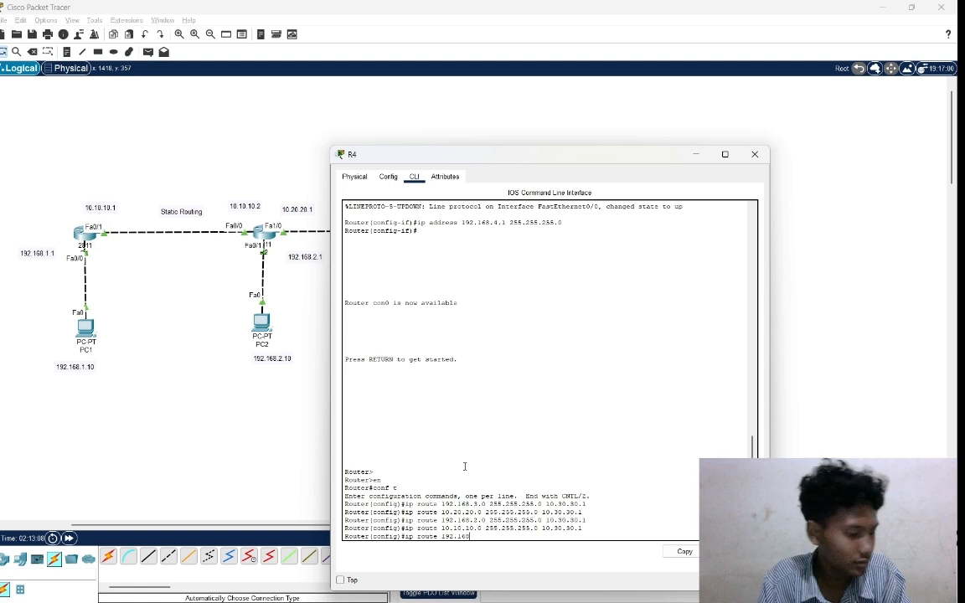
text(.1.0)
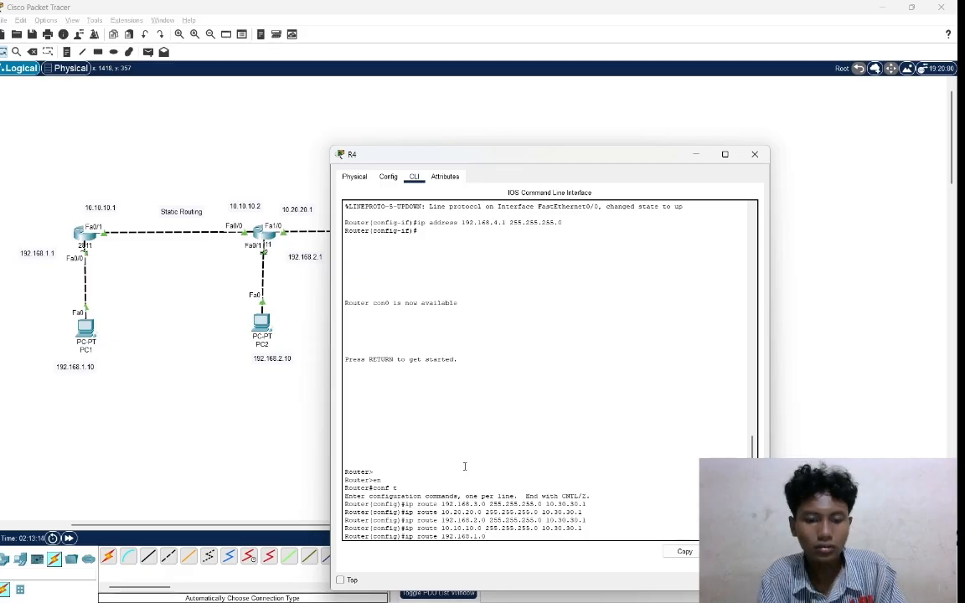
text( 255.25)
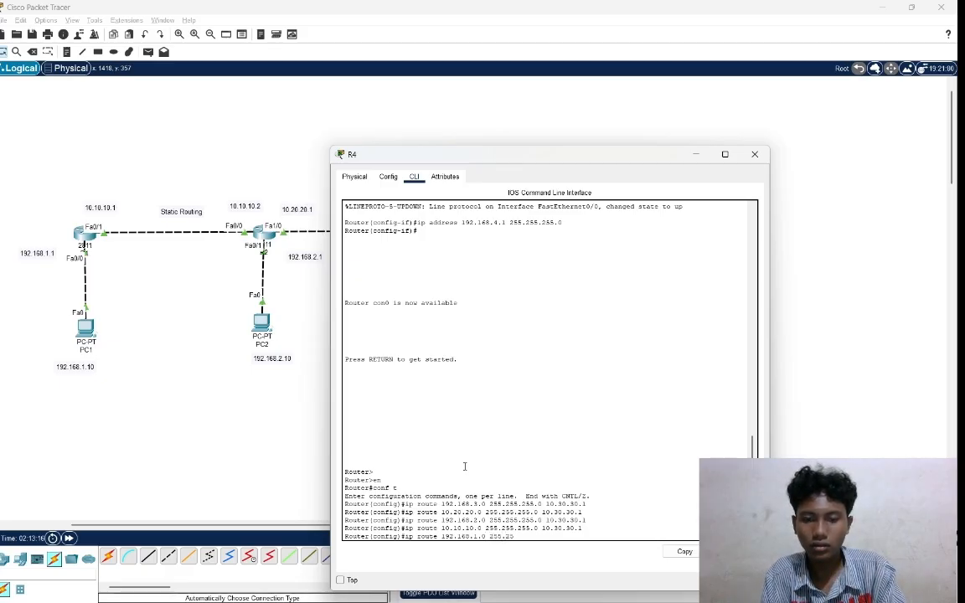
text(5.255.)
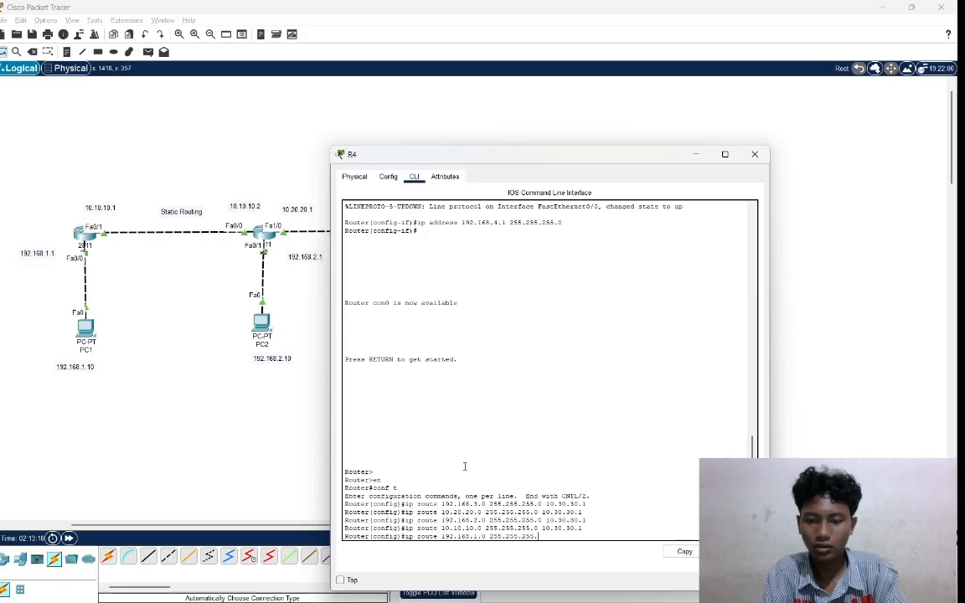
text(0 10.)
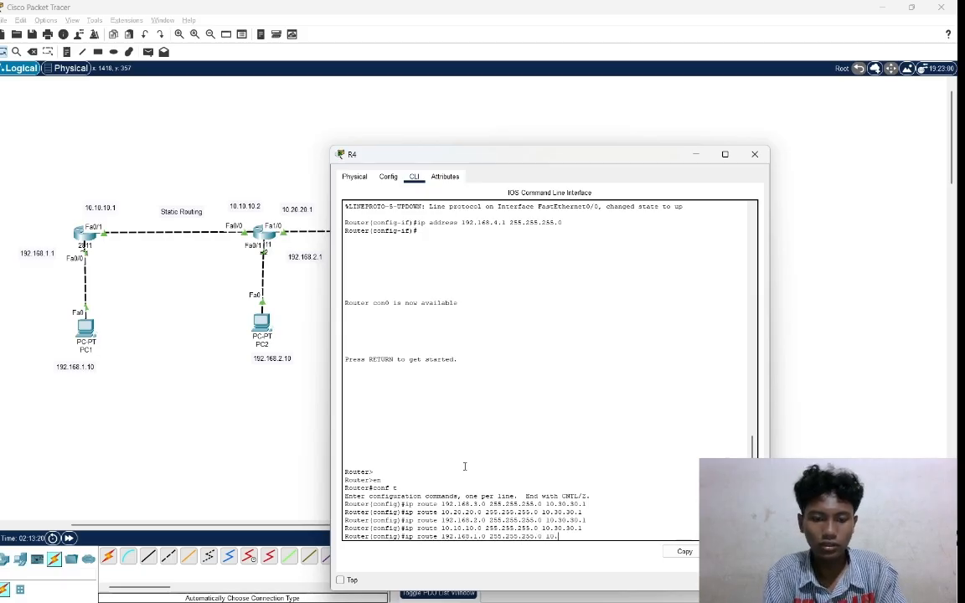
text(30.30)
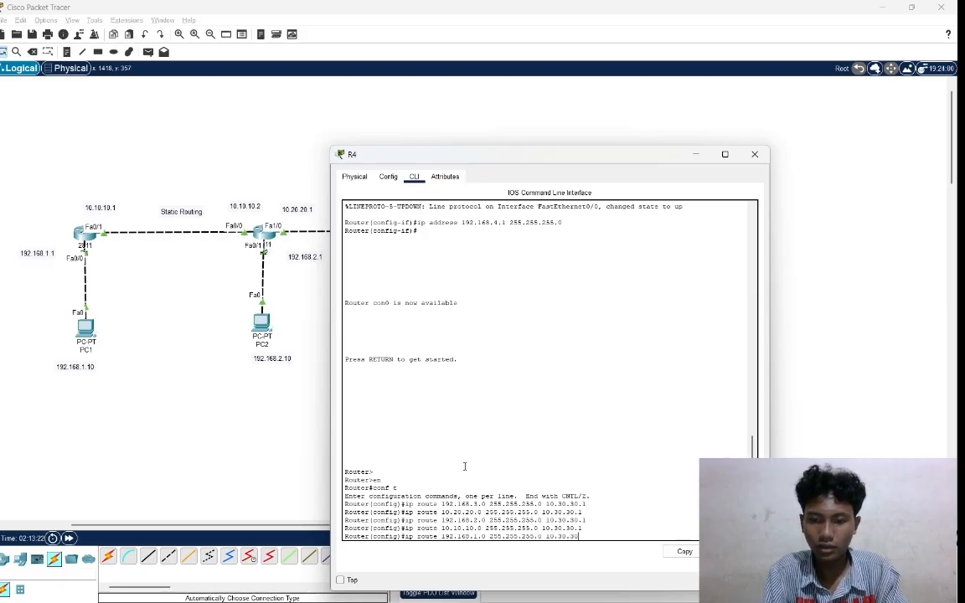
text(.1)
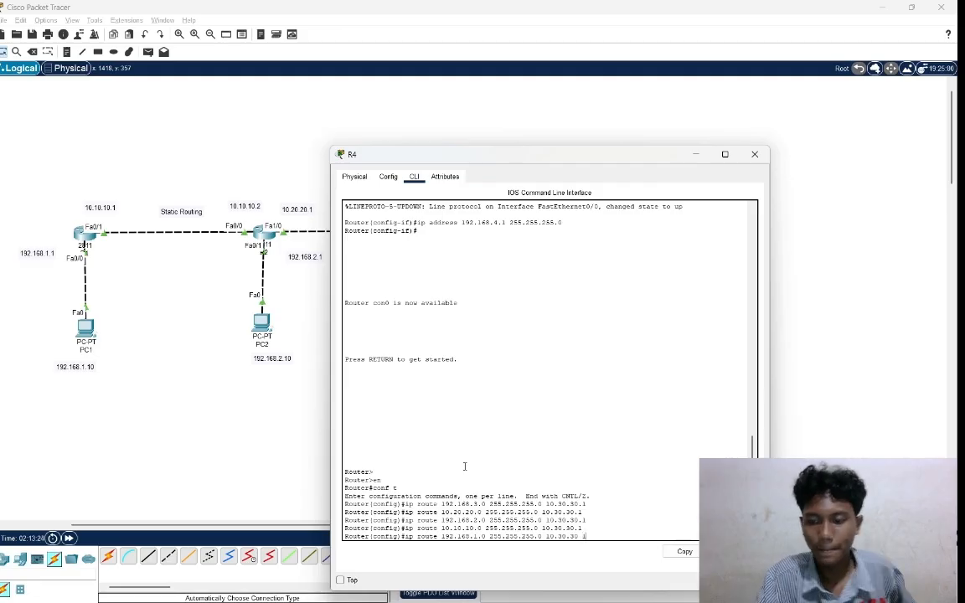
key(Return)
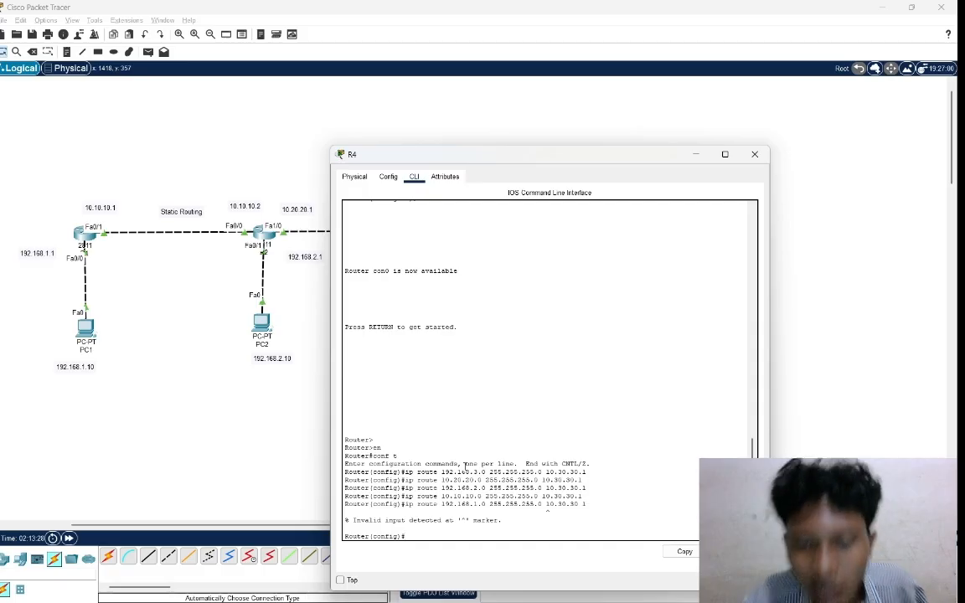
Try to add a static route on R4 to "192 168.1.0" with mask 255.255.255.0, entering the next hop as "10 30.30.1".
text(ip)
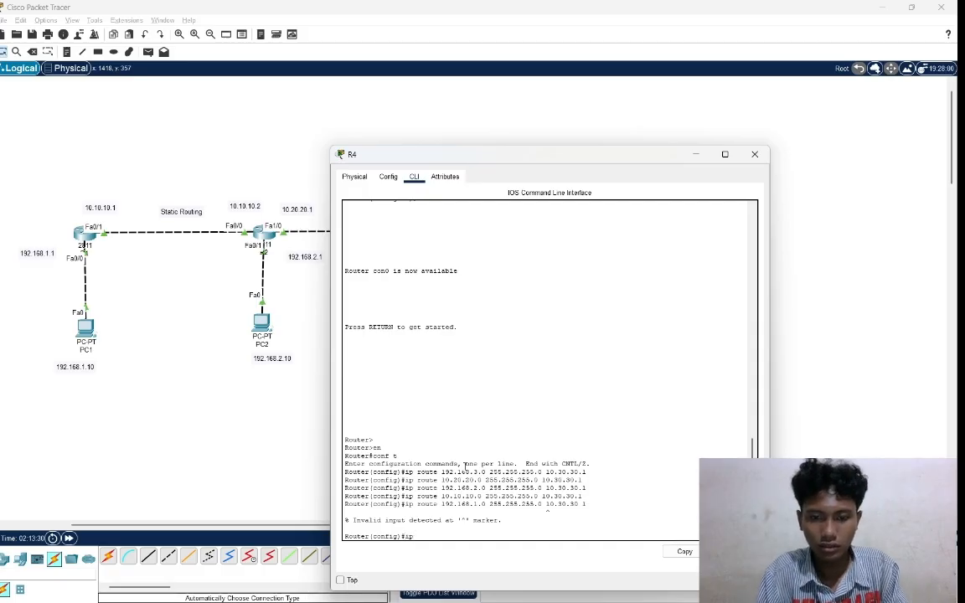
text( rou)
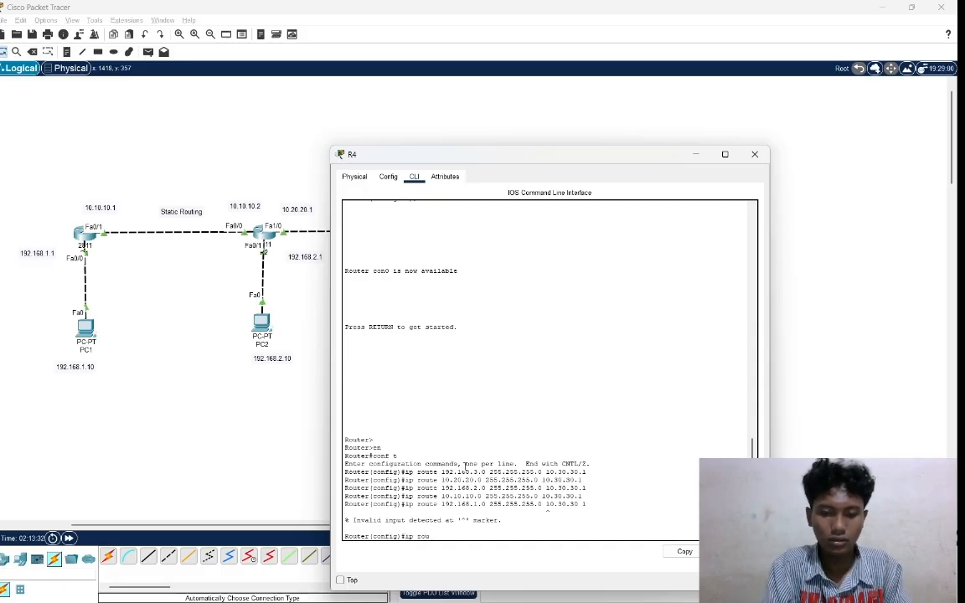
text(te )
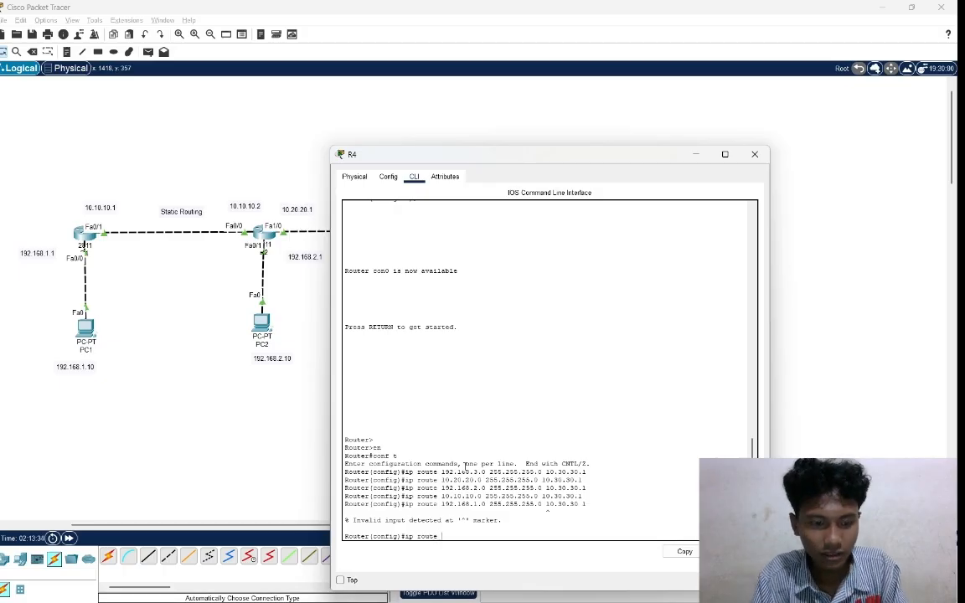
text(192 )
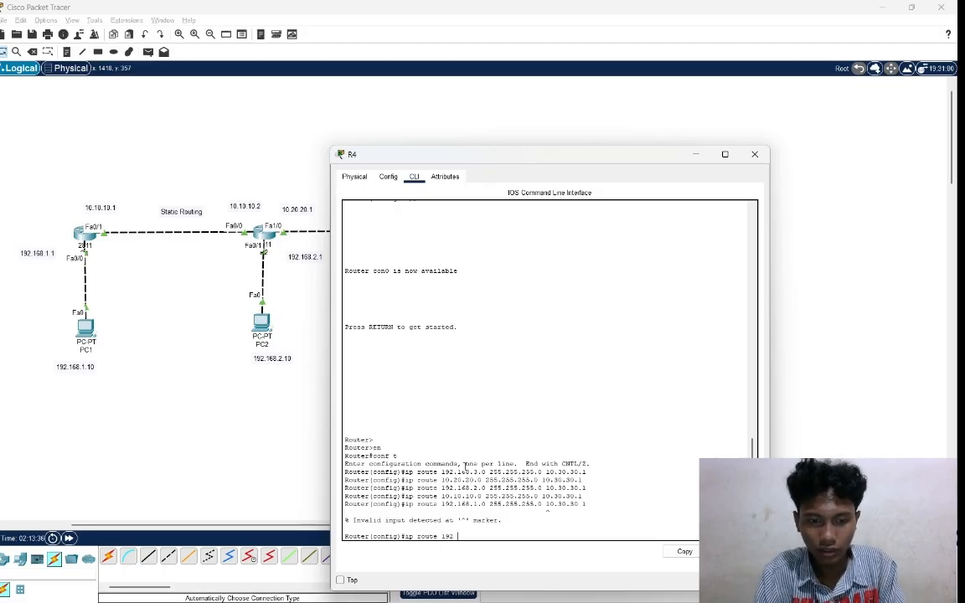
text(168)
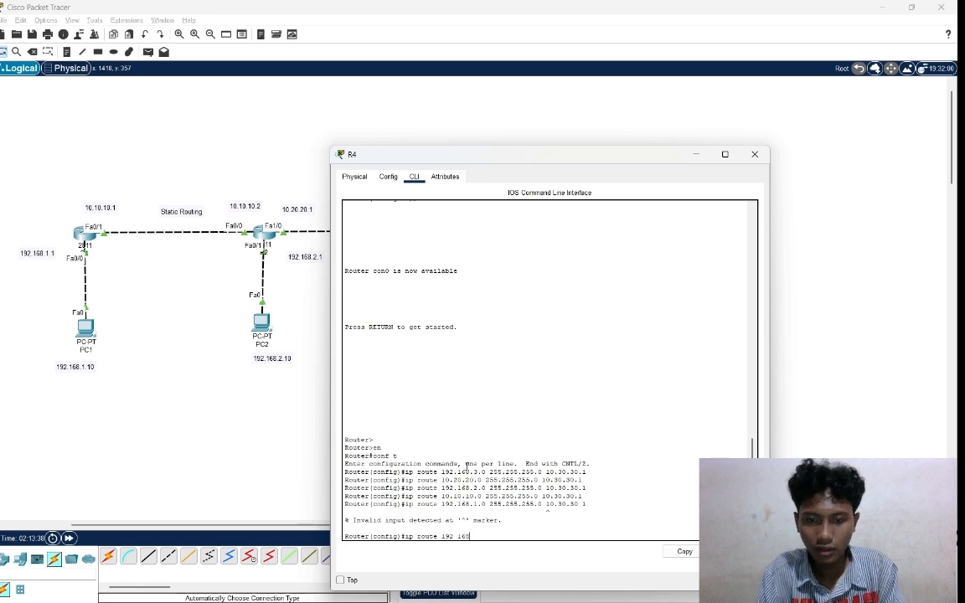
text(.1.0)
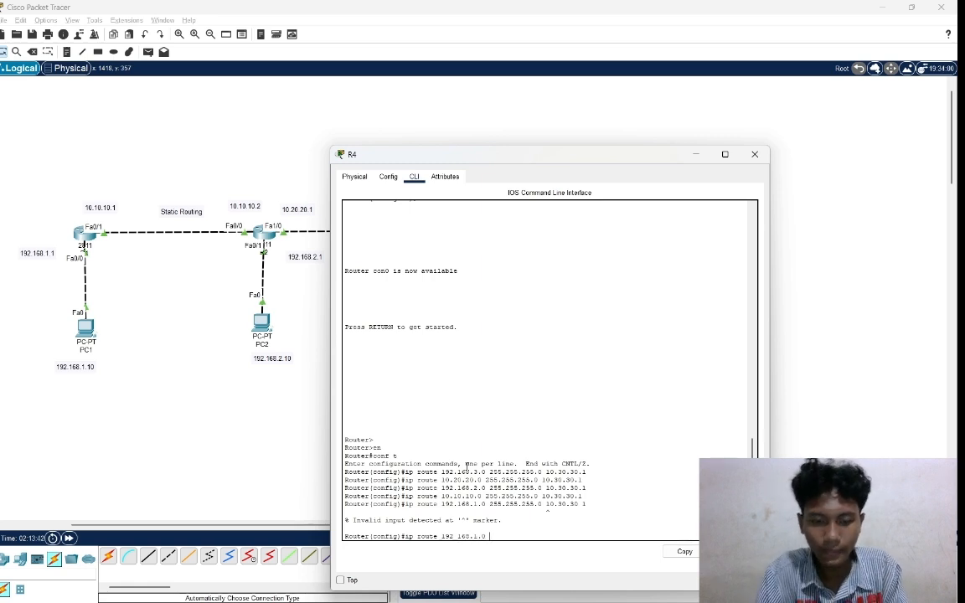
text( 255.2)
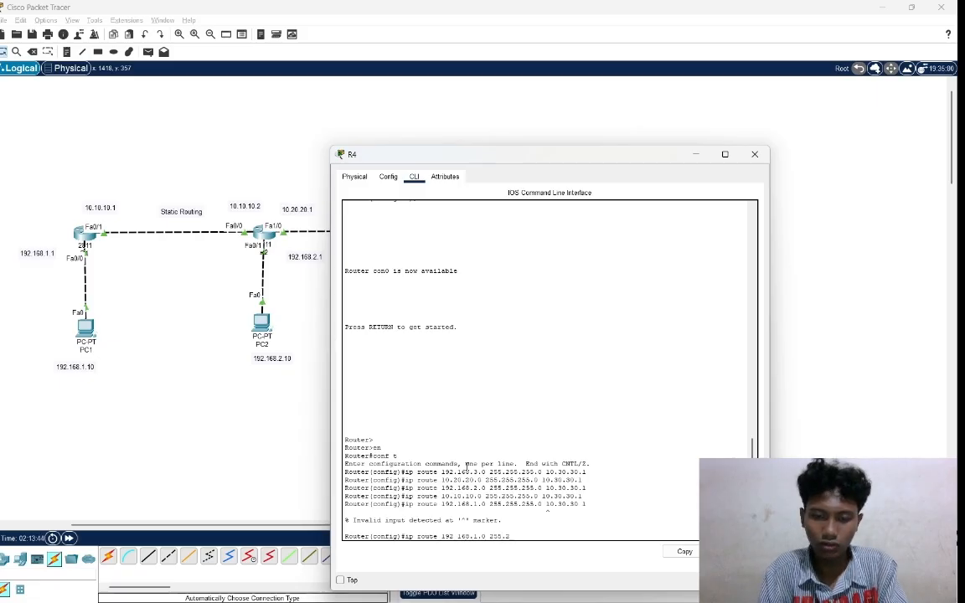
text(55.255.)
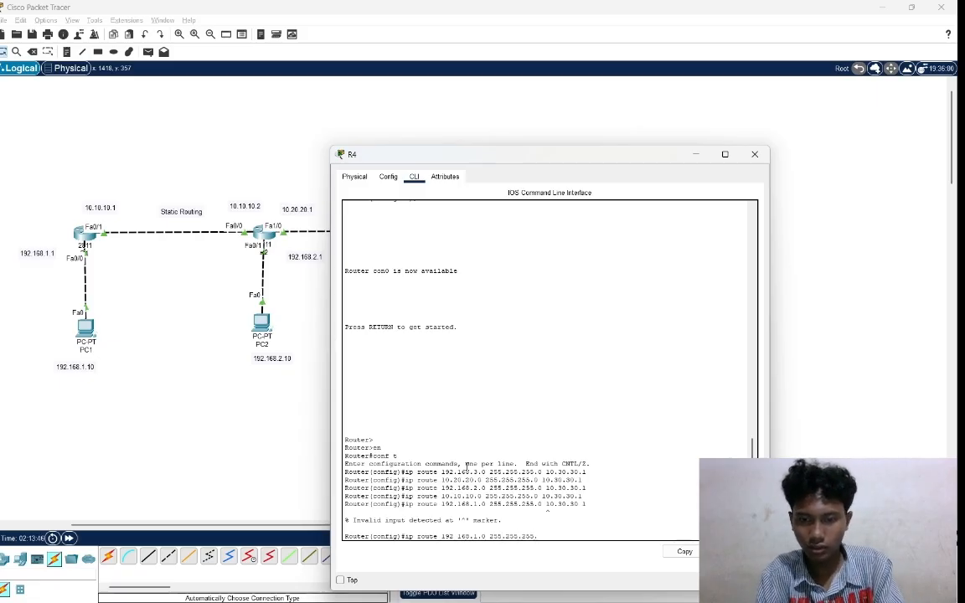
text(0 10)
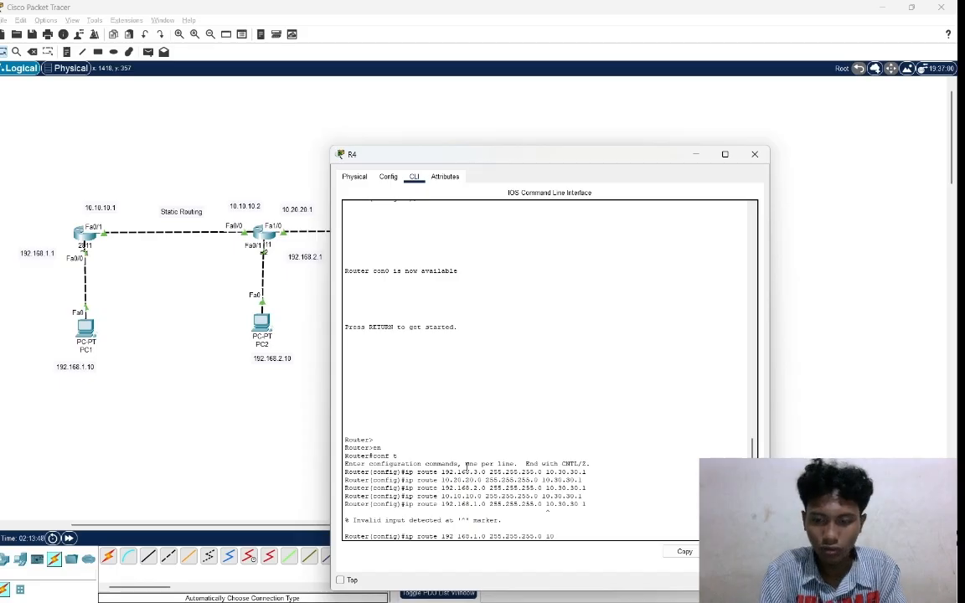
text(.30.30.1)
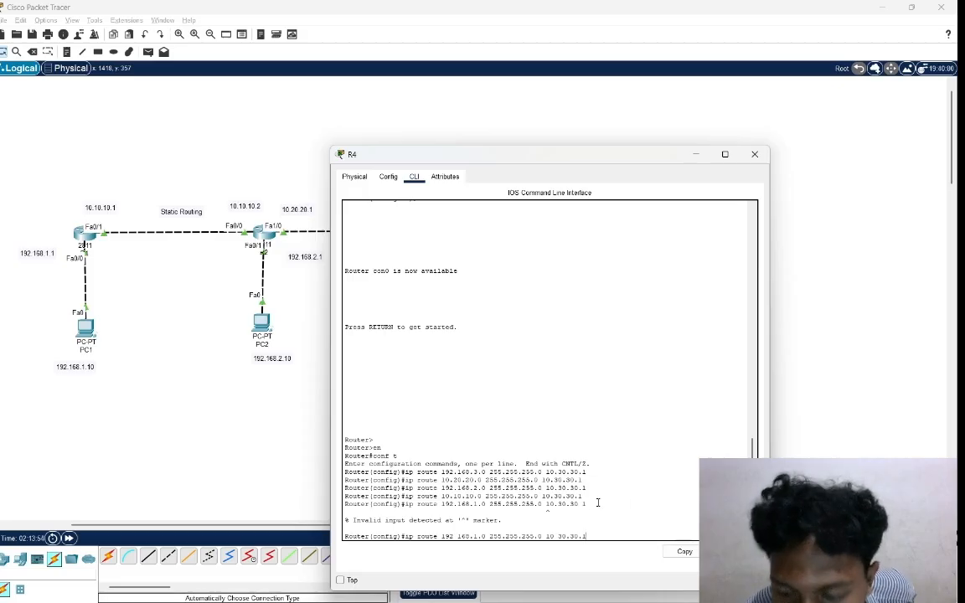
key(Return)
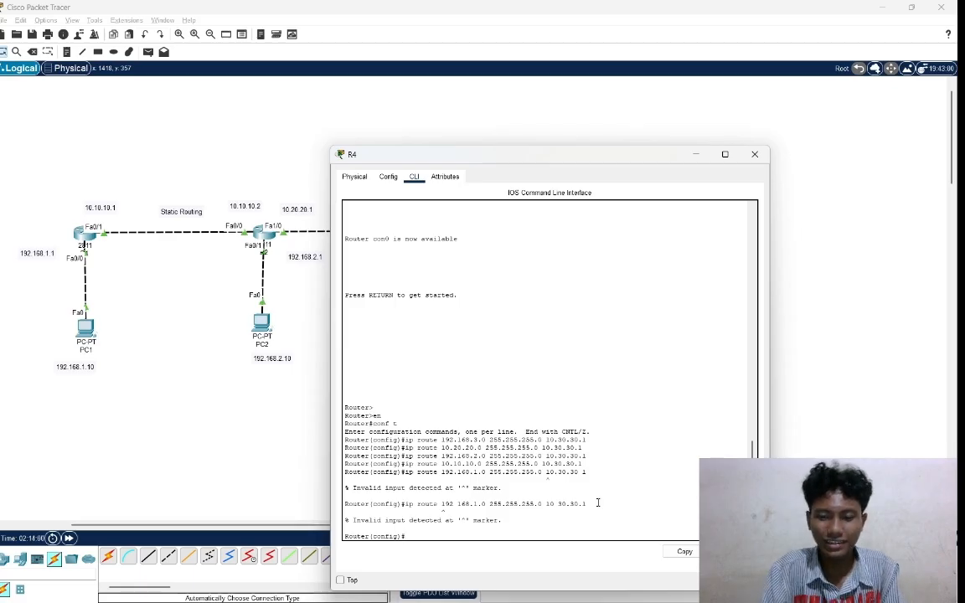
Add a static route on R4 to network 192.168.1.0 with mask 255.255.255.0 via next hop 10.30.30.1.
text(ip)
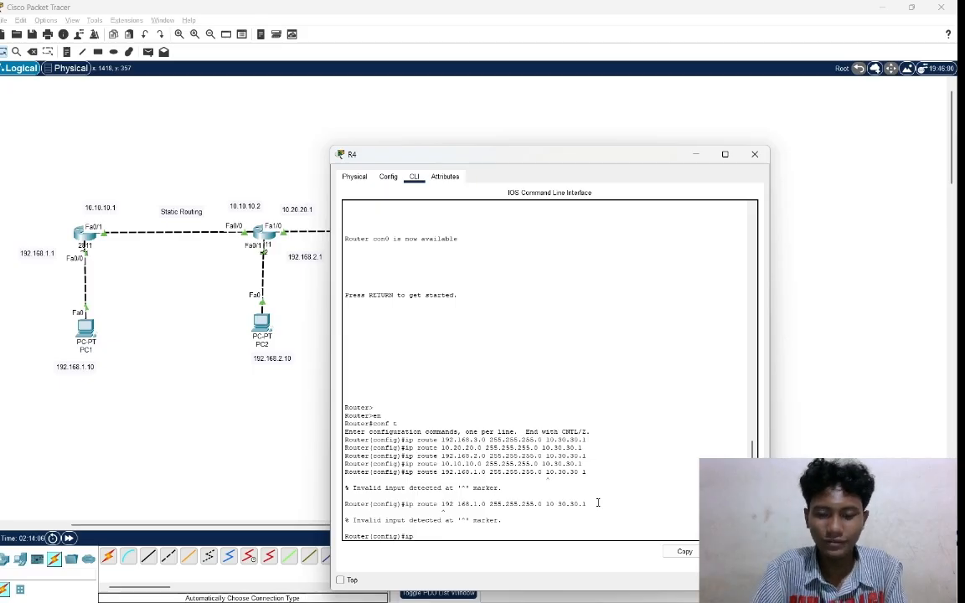
text( route)
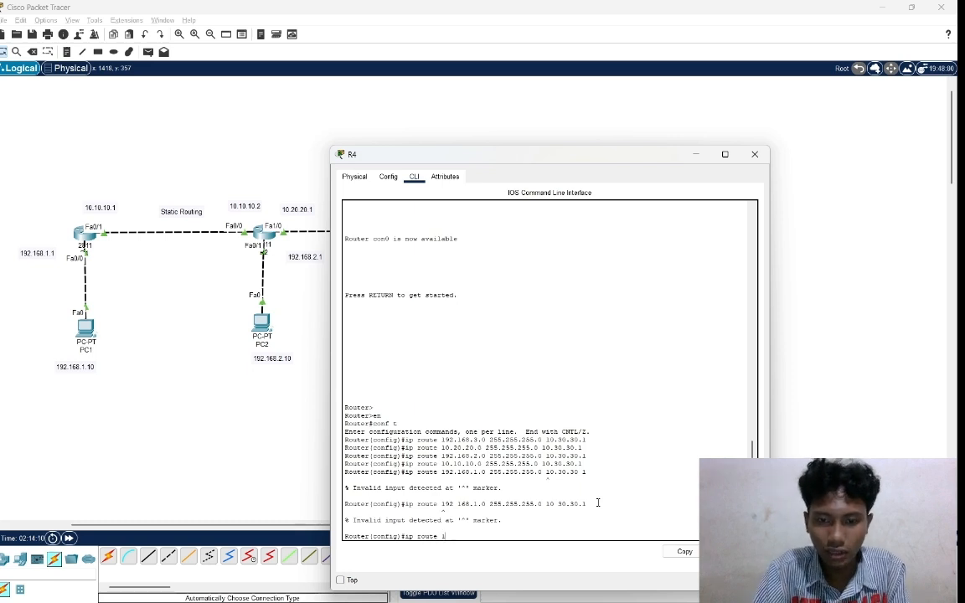
text( 19)
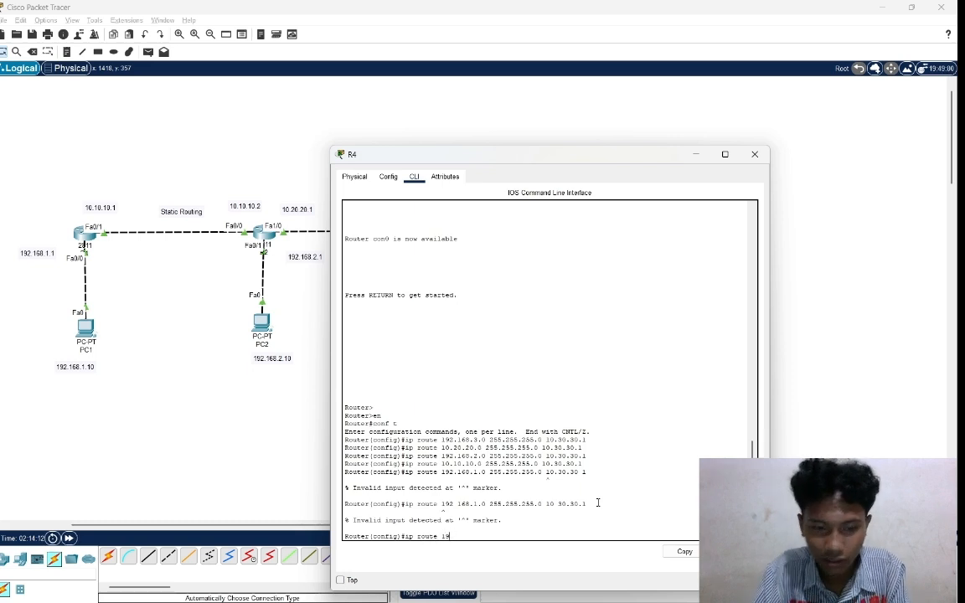
text(2.168)
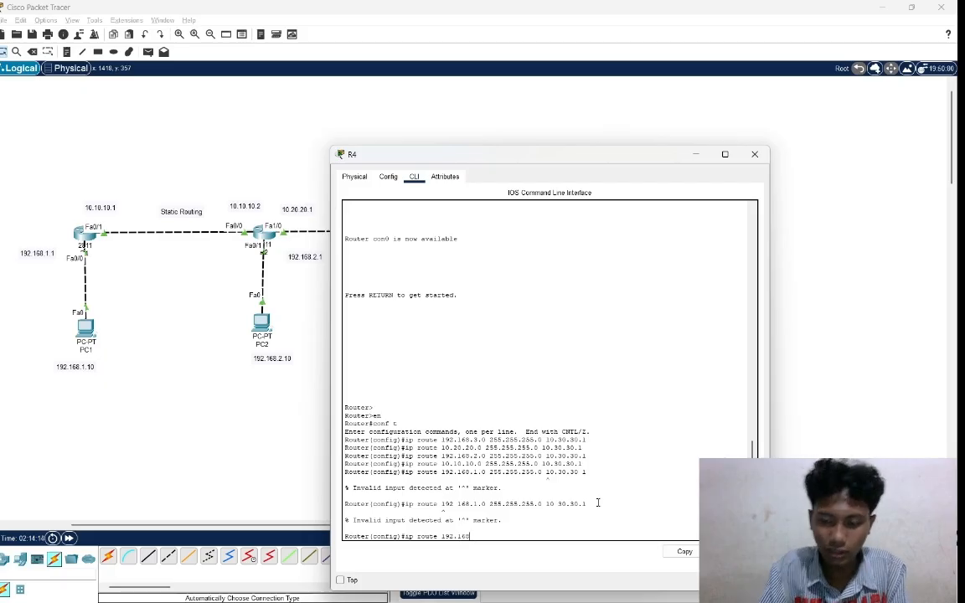
text(.1.)
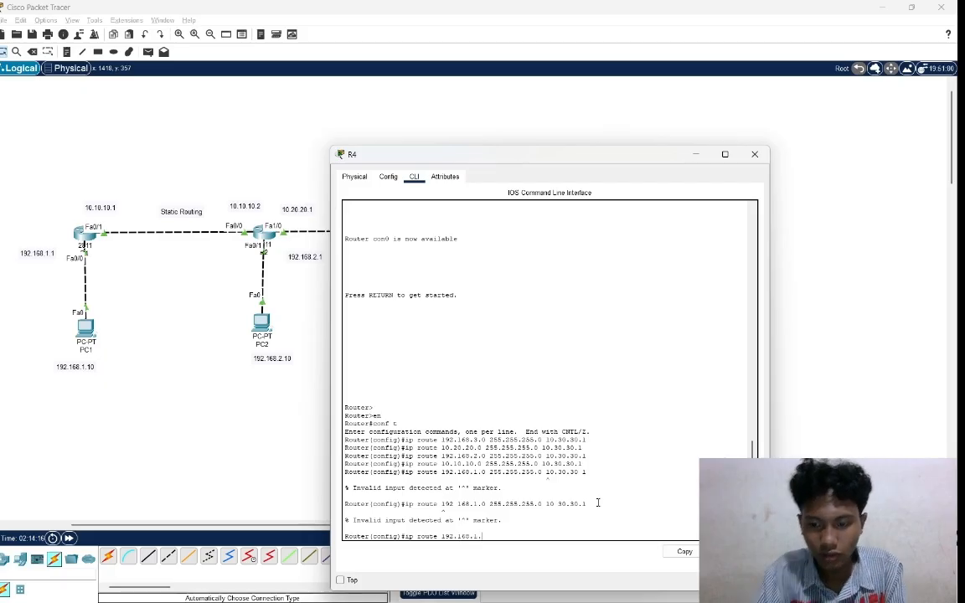
text(0)
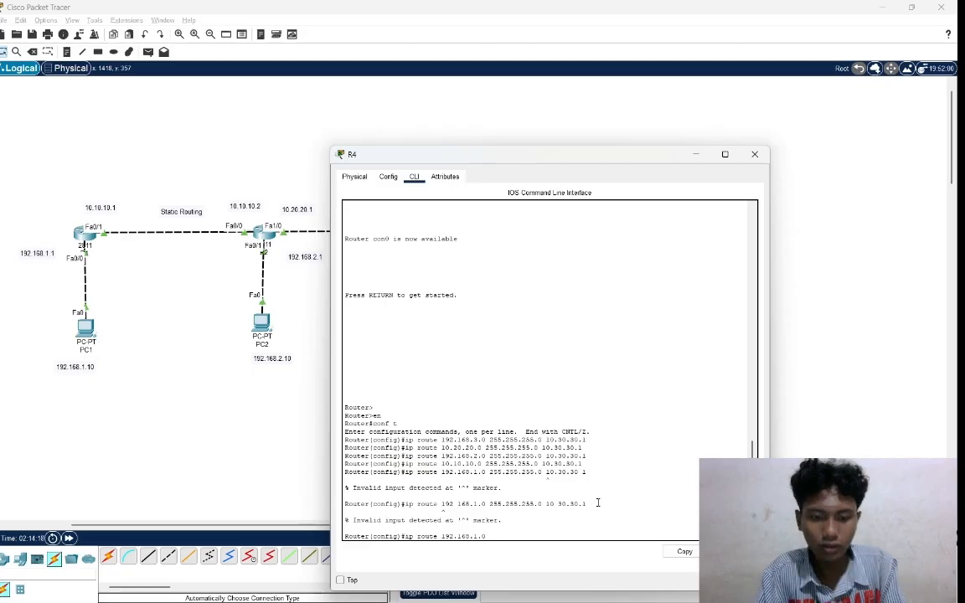
text(55.255.255.0 10)
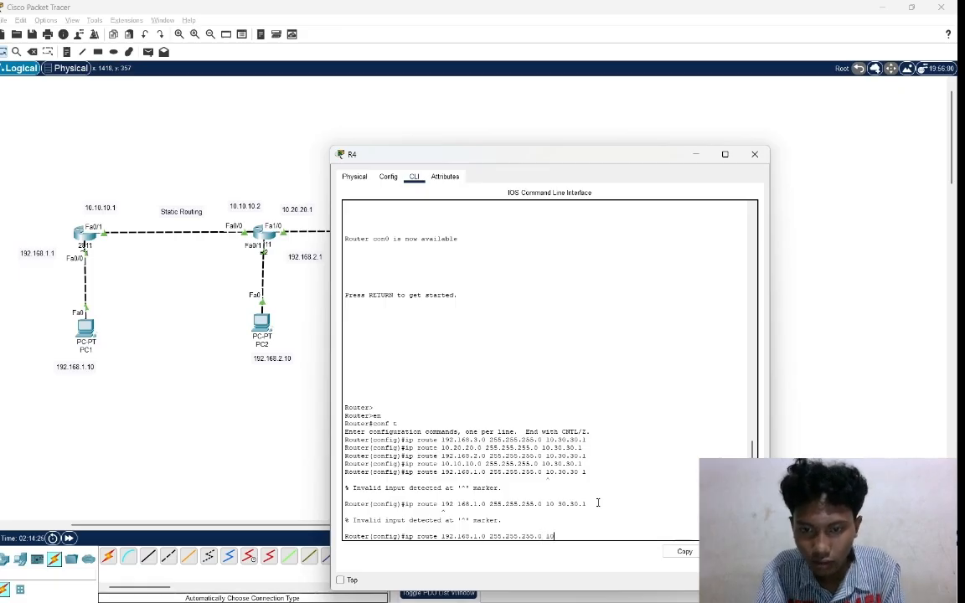
text(.)
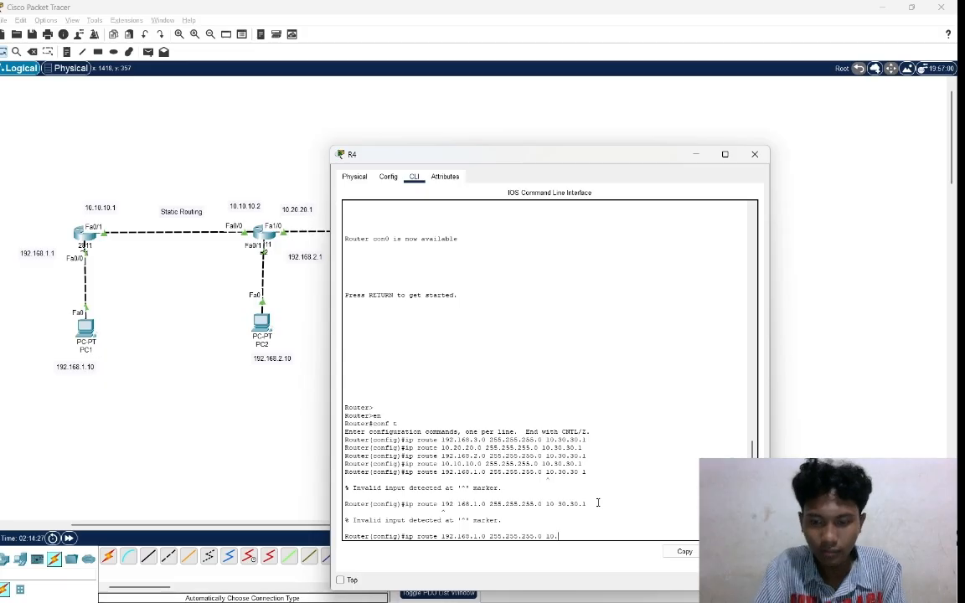
text(30.)
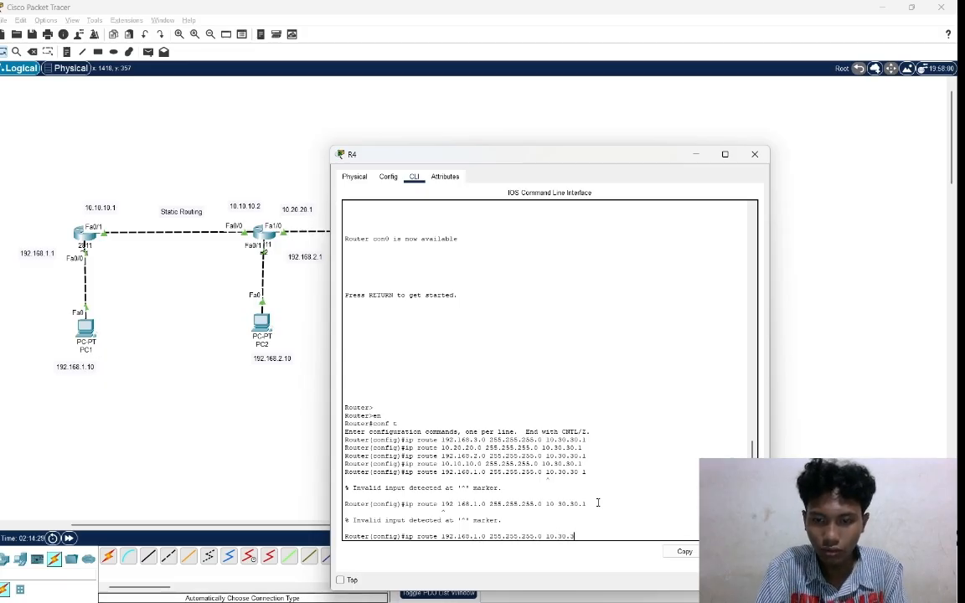
text(30.1)
key(Return)
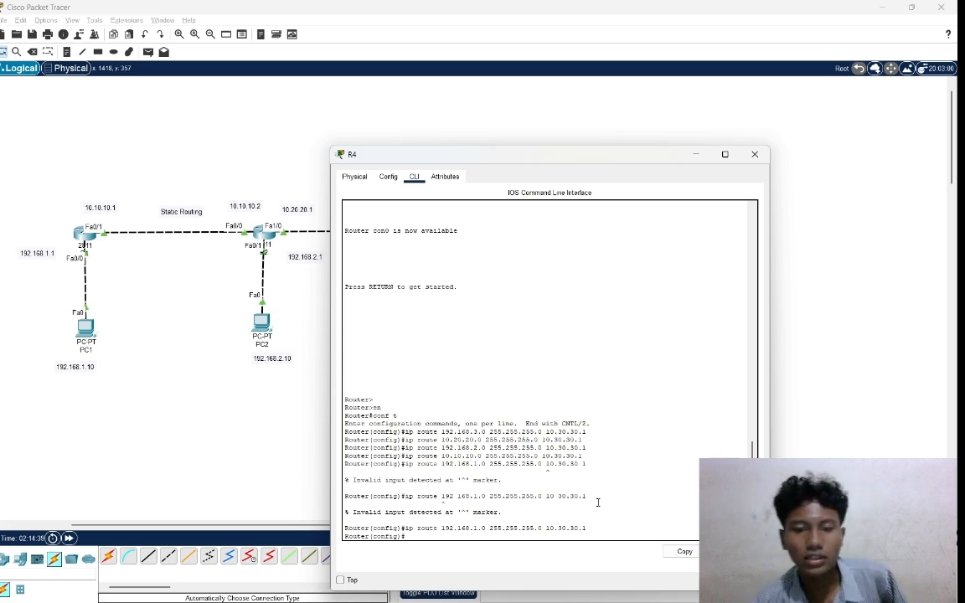
Return to the network topology and send a simple PDU from PC3 to PC4 to test connectivity.
click(842, 441)
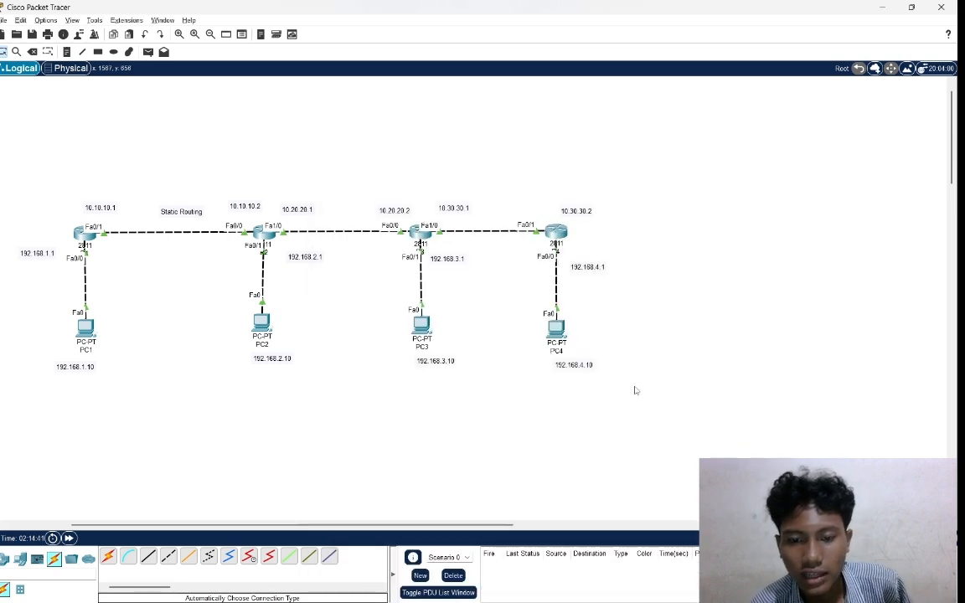
scroll(512, 414, left, 3)
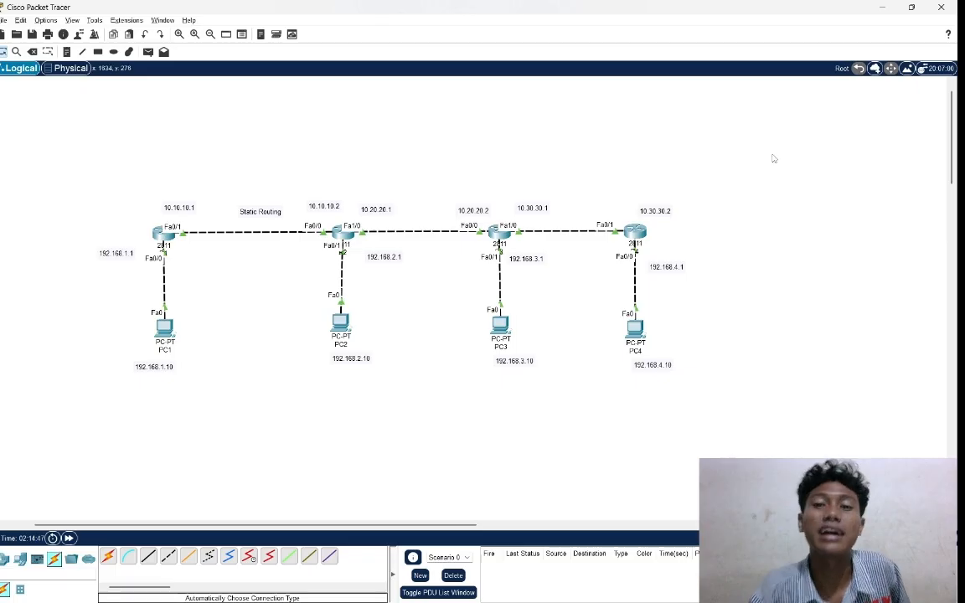
drag(105, 151, 404, 232)
drag(79, 332, 240, 361)
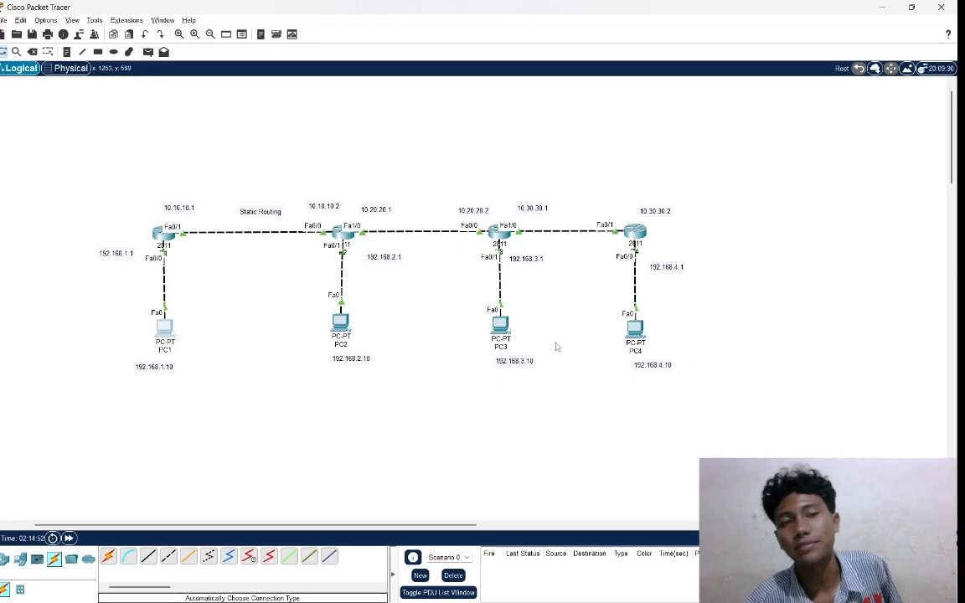
click(148, 51)
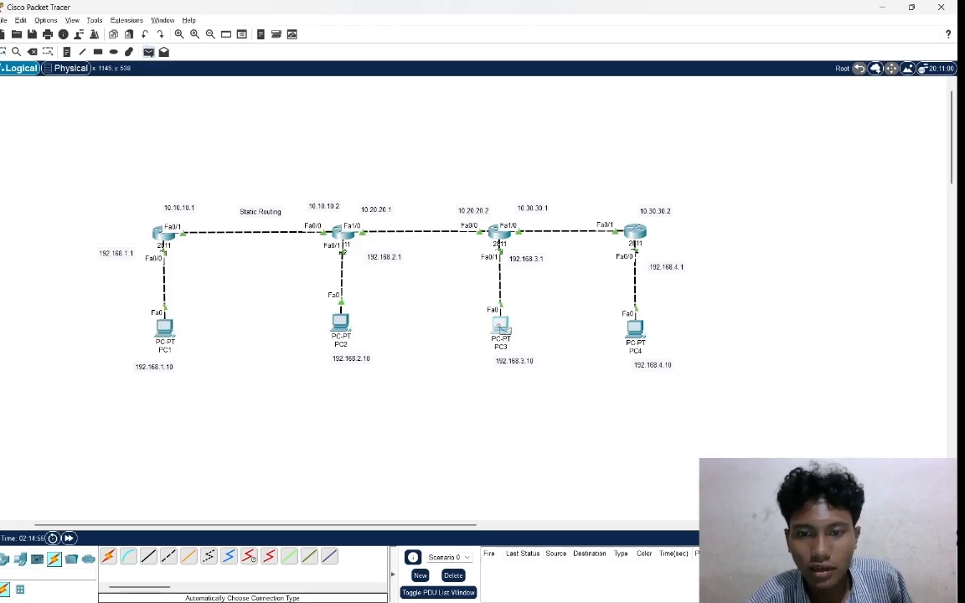
click(500, 324)
click(636, 333)
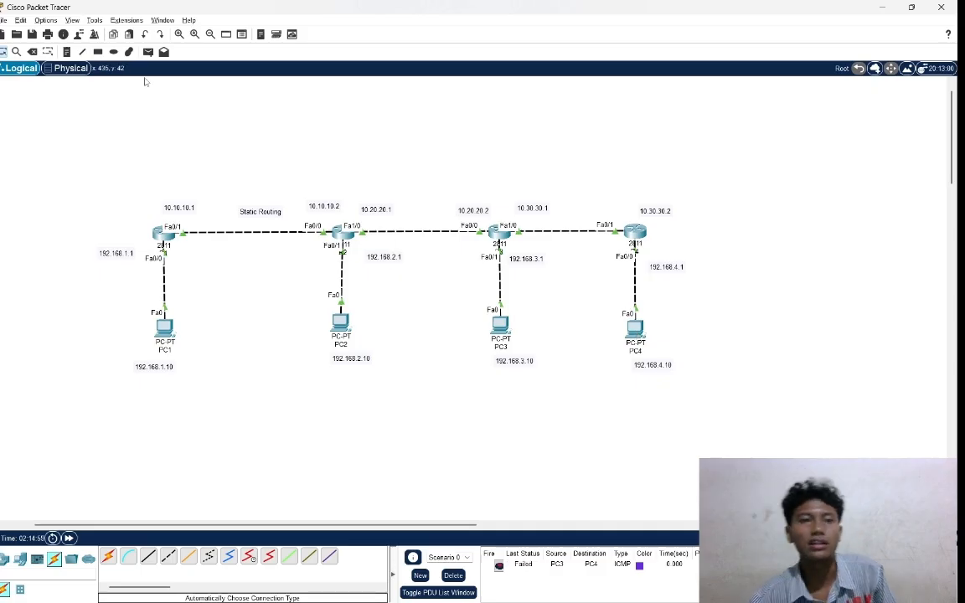
Repeat the simple PDU test from PC3 to PC4 two more times.
click(148, 52)
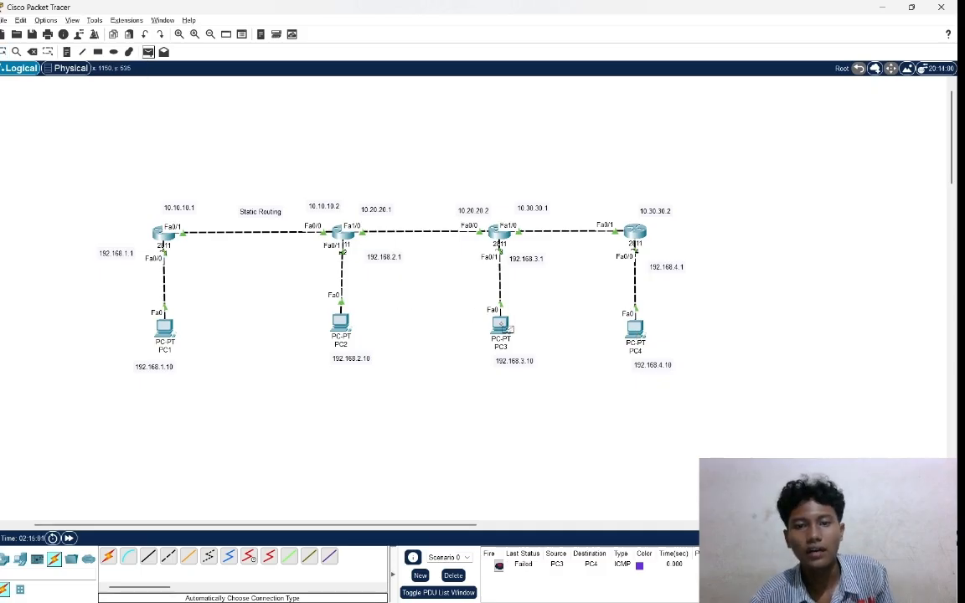
click(500, 324)
click(638, 335)
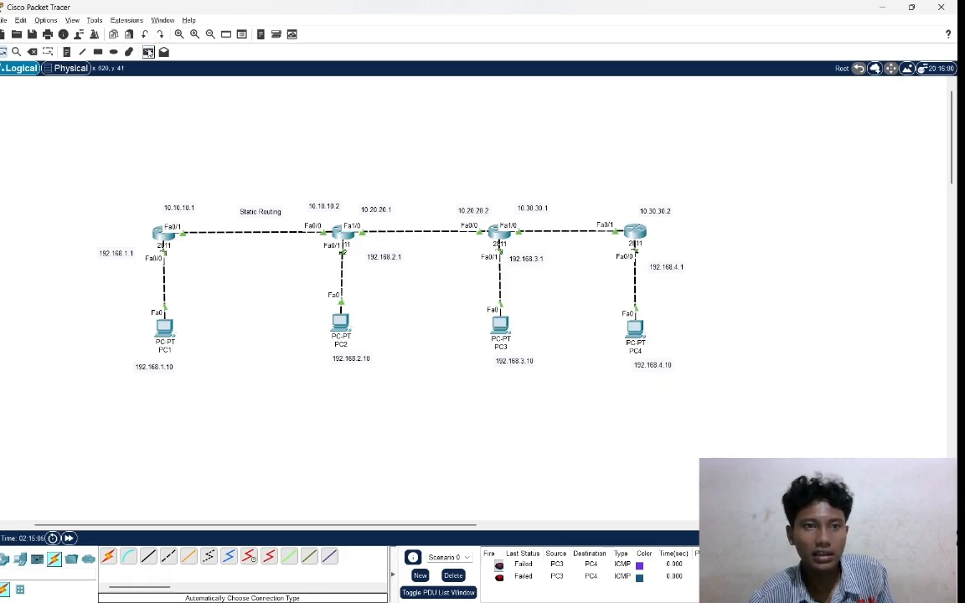
click(147, 51)
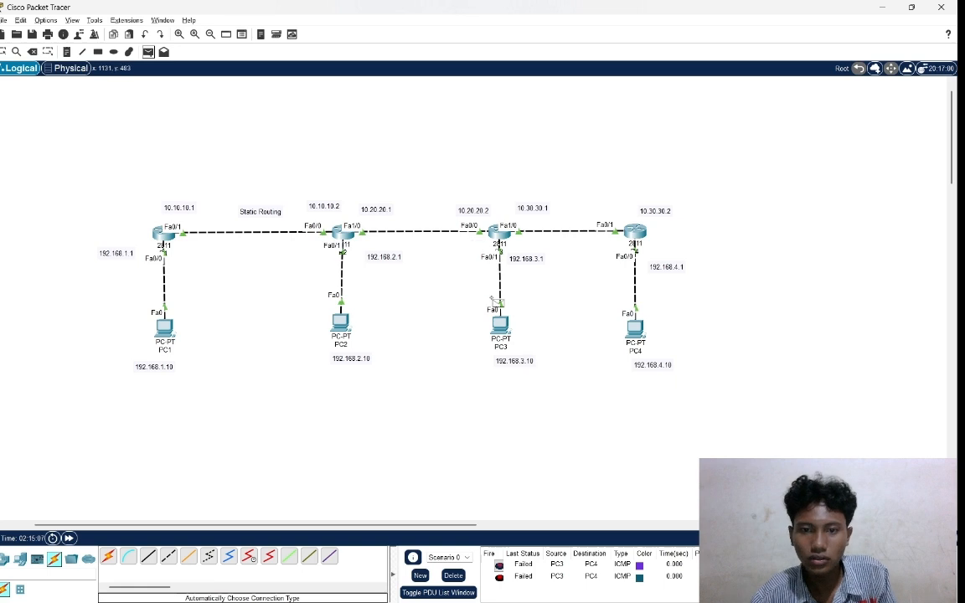
click(500, 325)
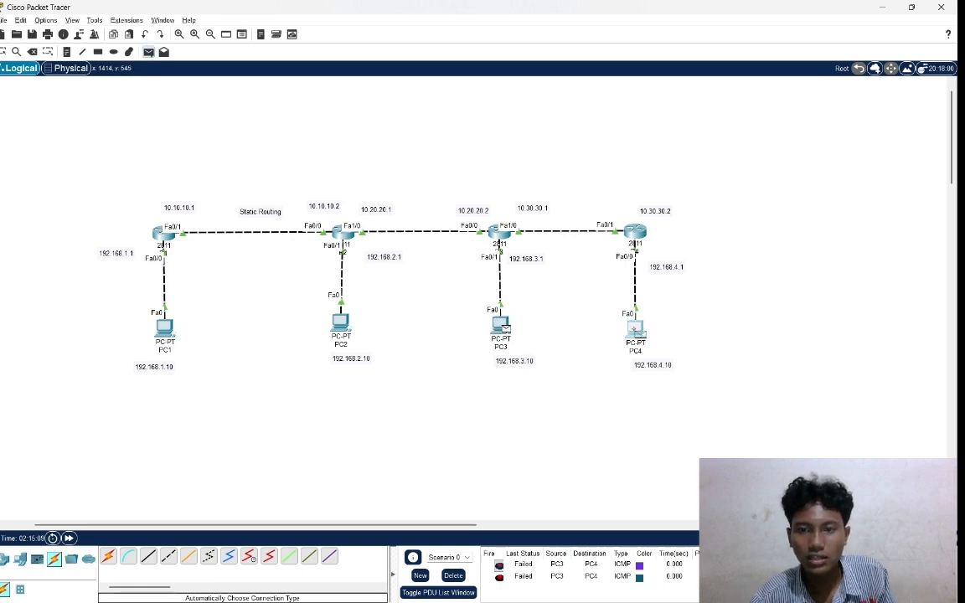
click(639, 333)
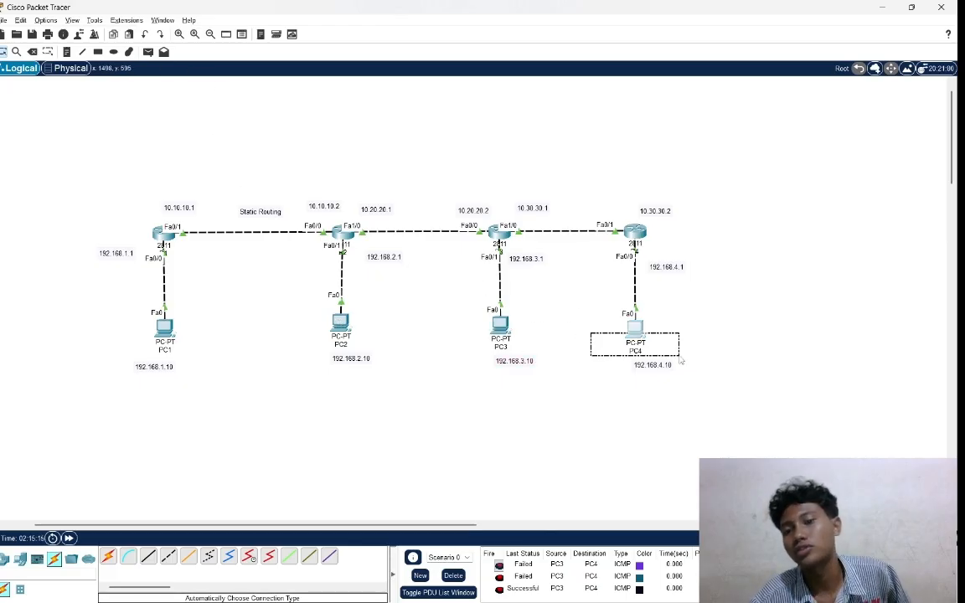
Send a simple PDU from PC2 to PC4 and check its status in the PDU list.
click(148, 51)
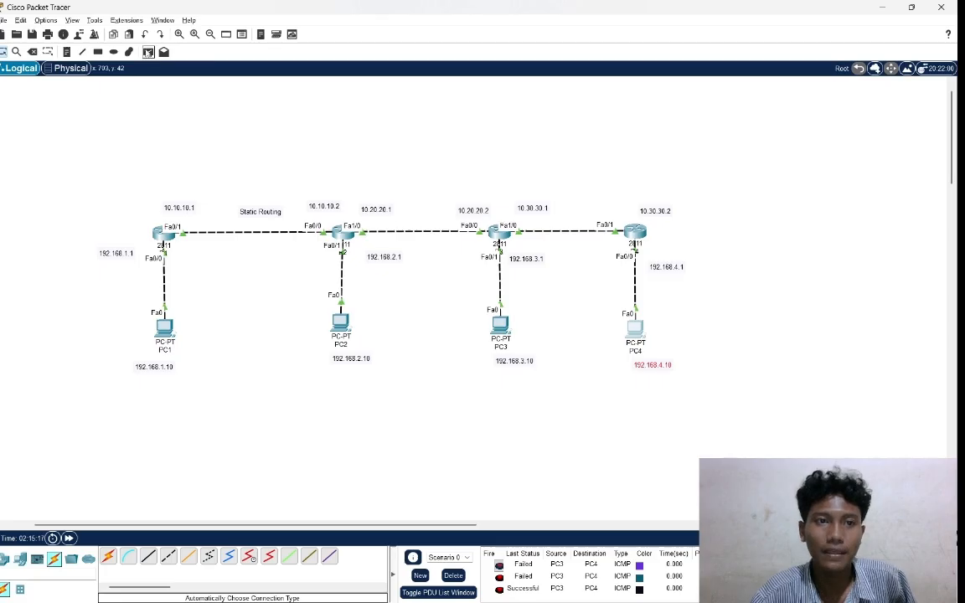
click(337, 319)
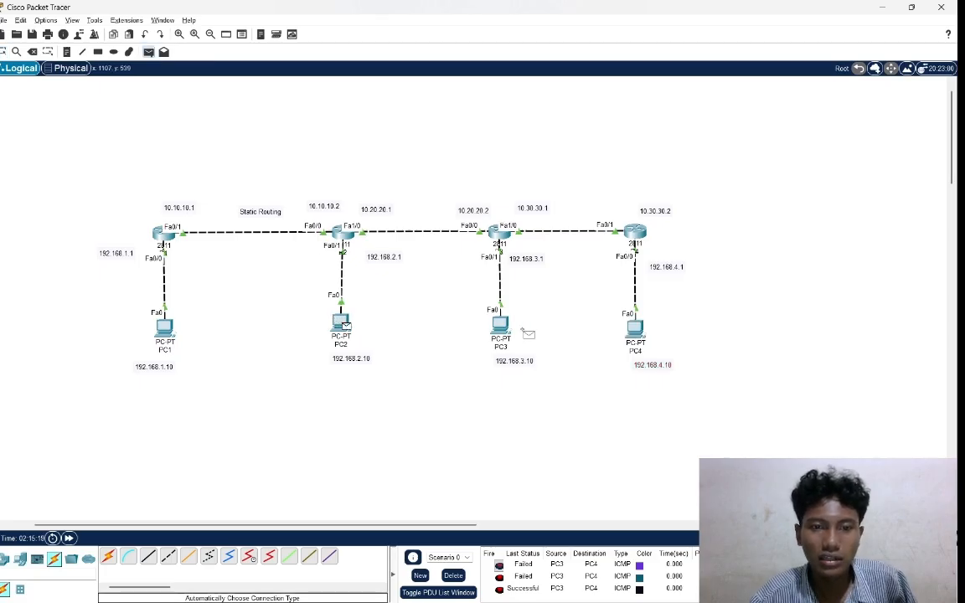
click(635, 328)
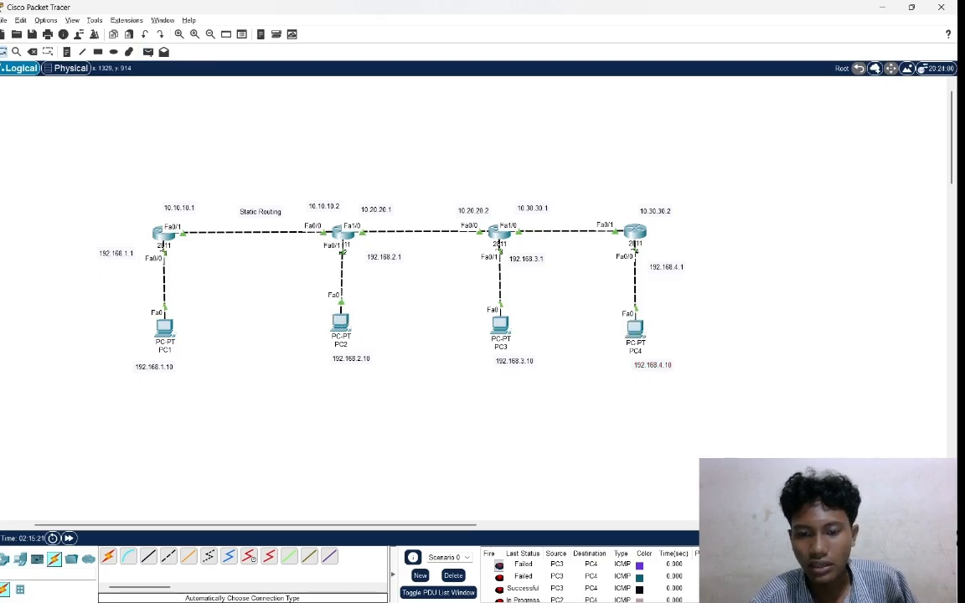
scroll(616, 568, down, 1)
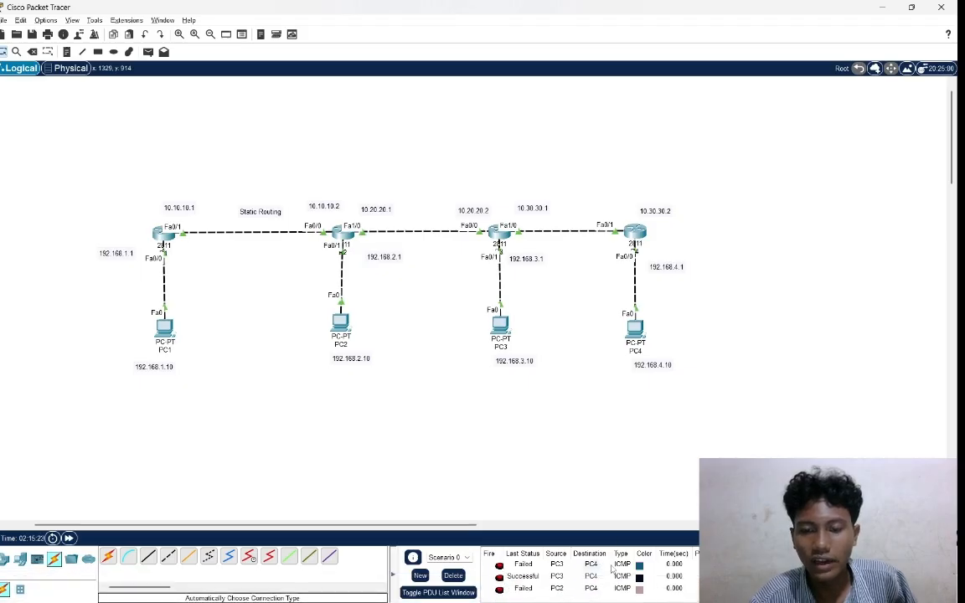
Clear the PDU list and retest connectivity by sending simple PDUs from PC2 to PC4 and from PC1 to PC4.
click(452, 576)
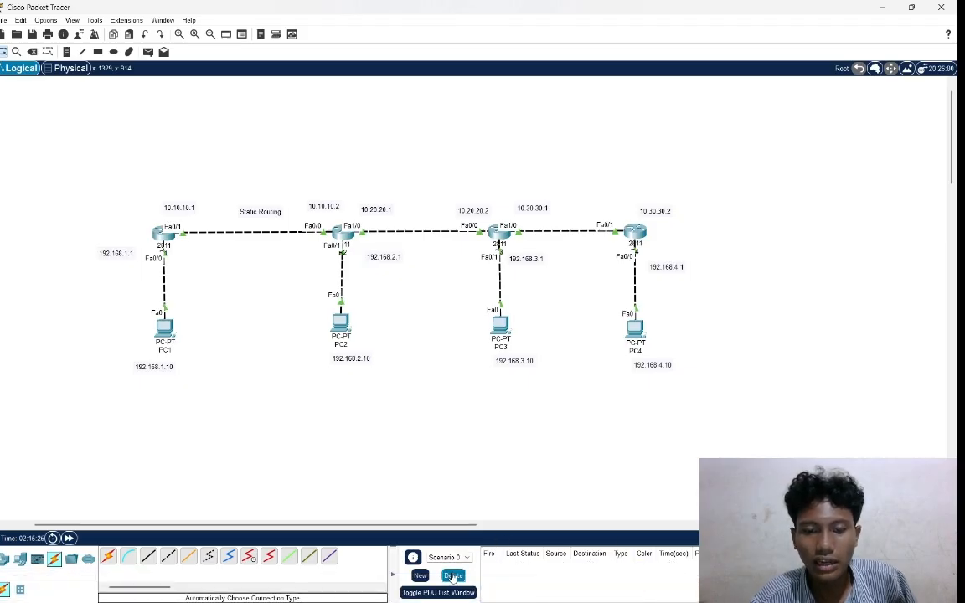
click(148, 52)
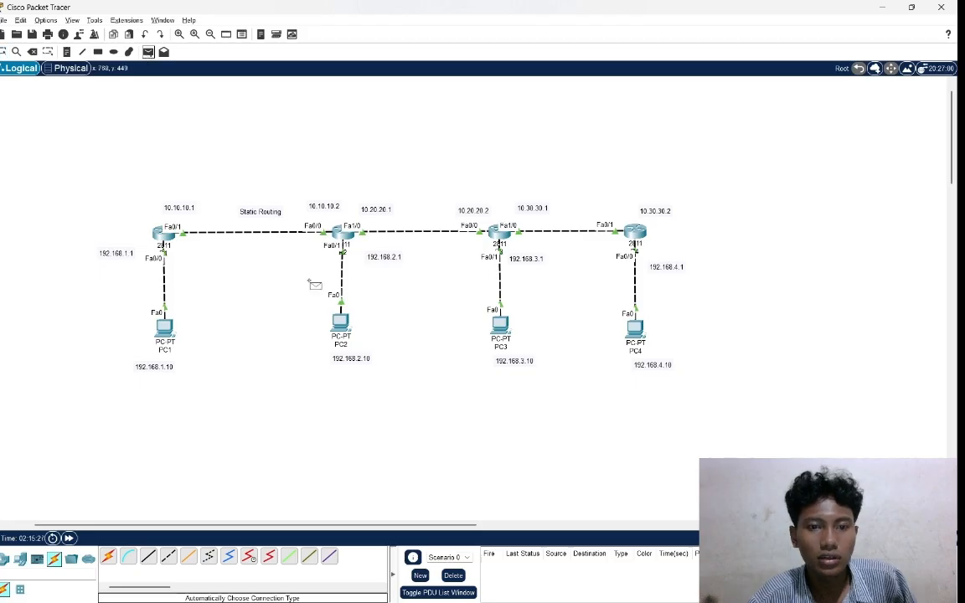
click(341, 324)
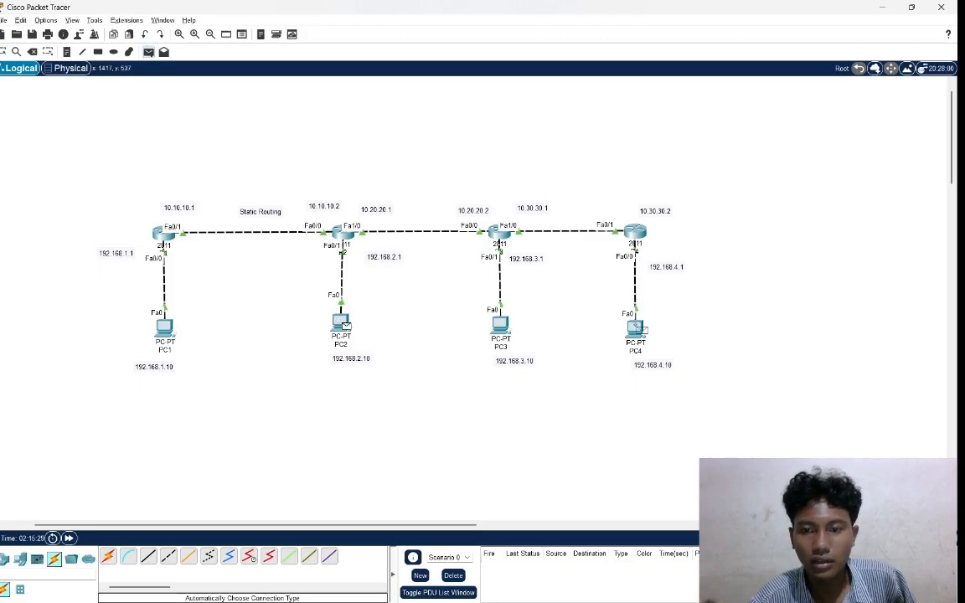
click(635, 328)
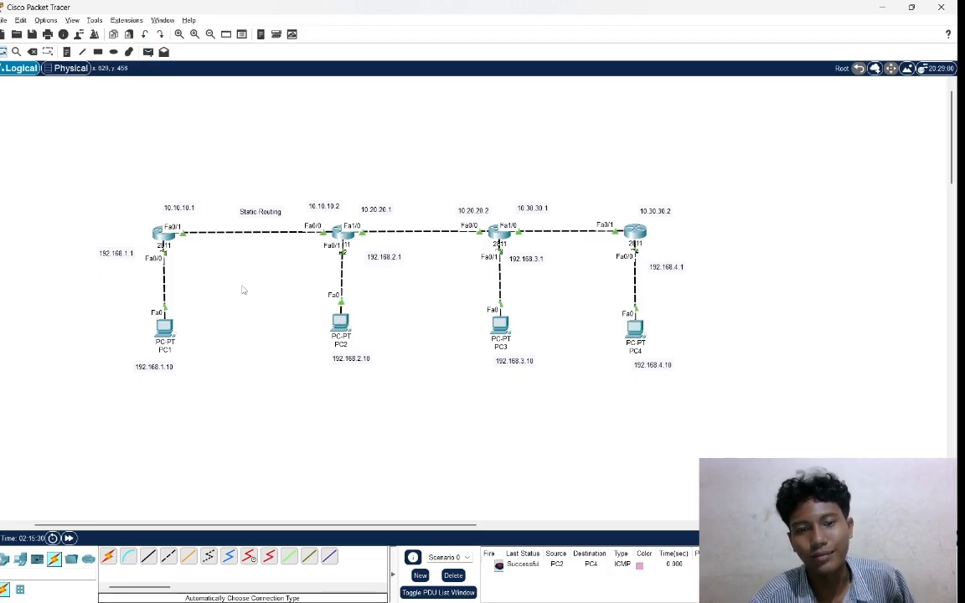
click(149, 52)
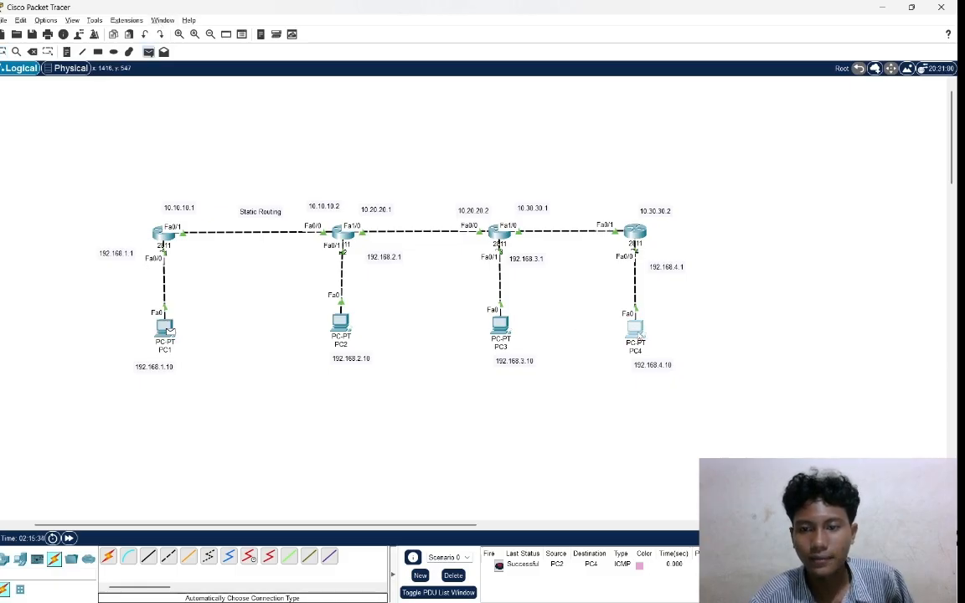
click(635, 328)
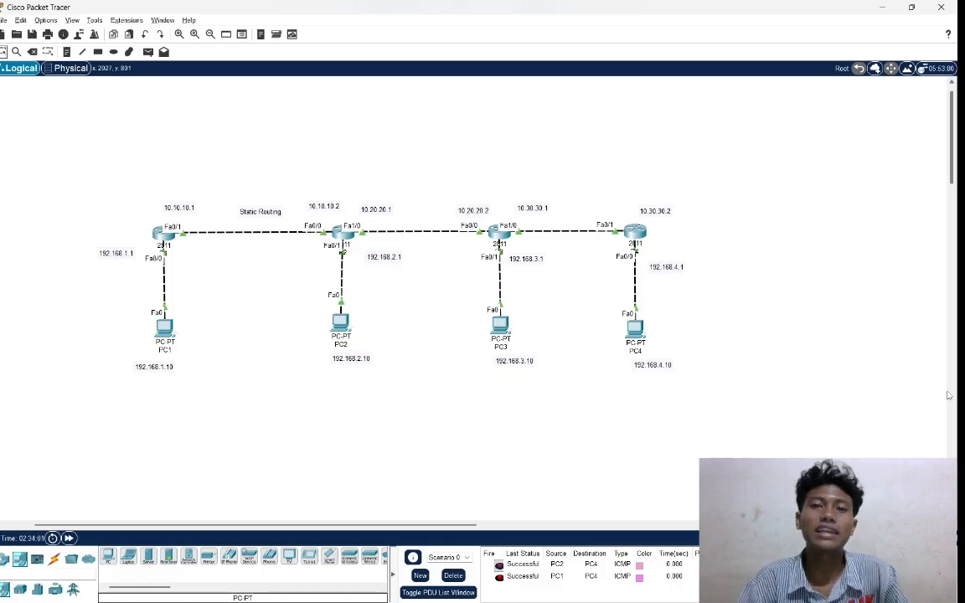
Add a 2960 switch to the empty workspace area beside the R4 and PC4 branch.
scroll(689, 269, right, 5)
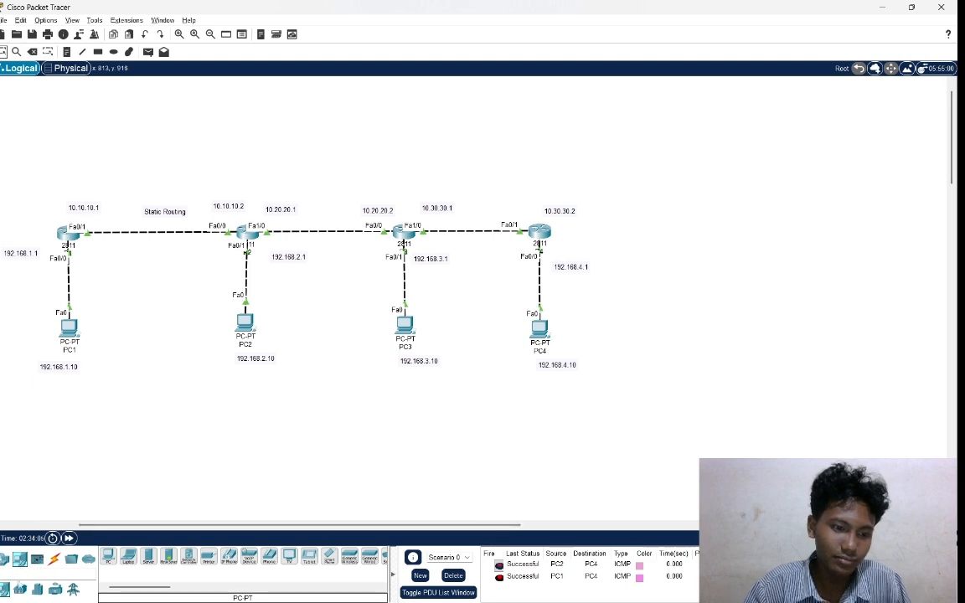
click(22, 591)
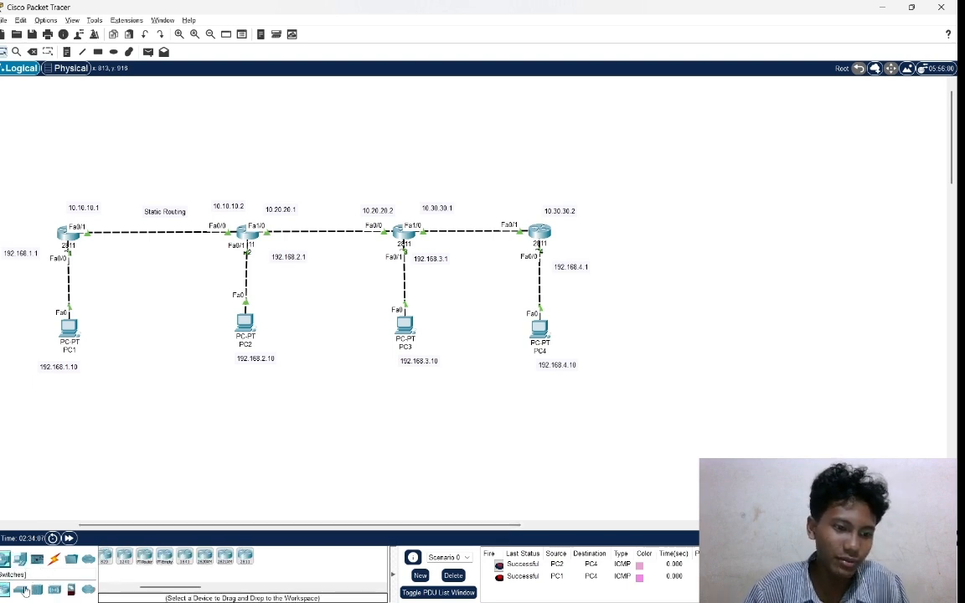
click(23, 591)
click(108, 556)
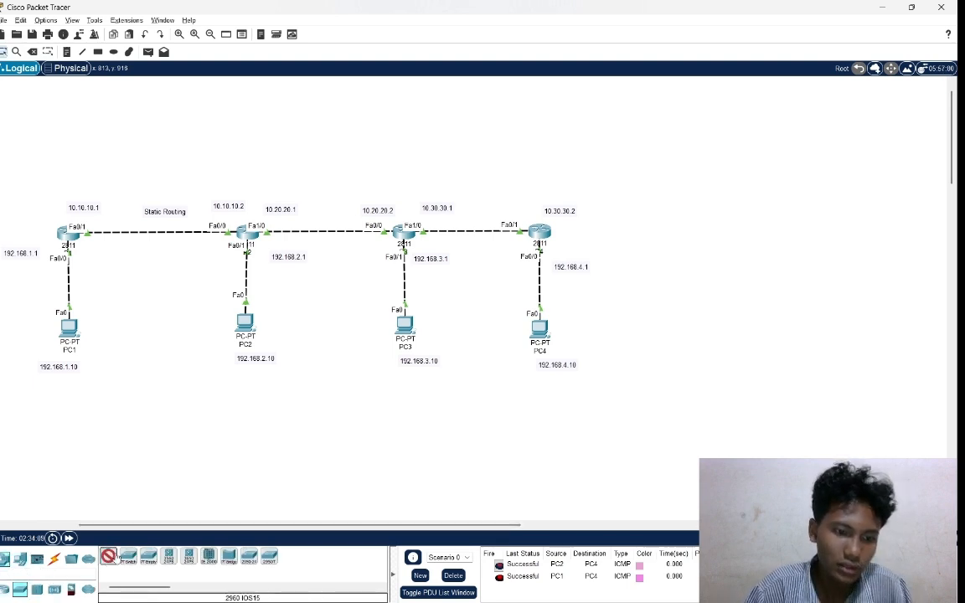
click(653, 286)
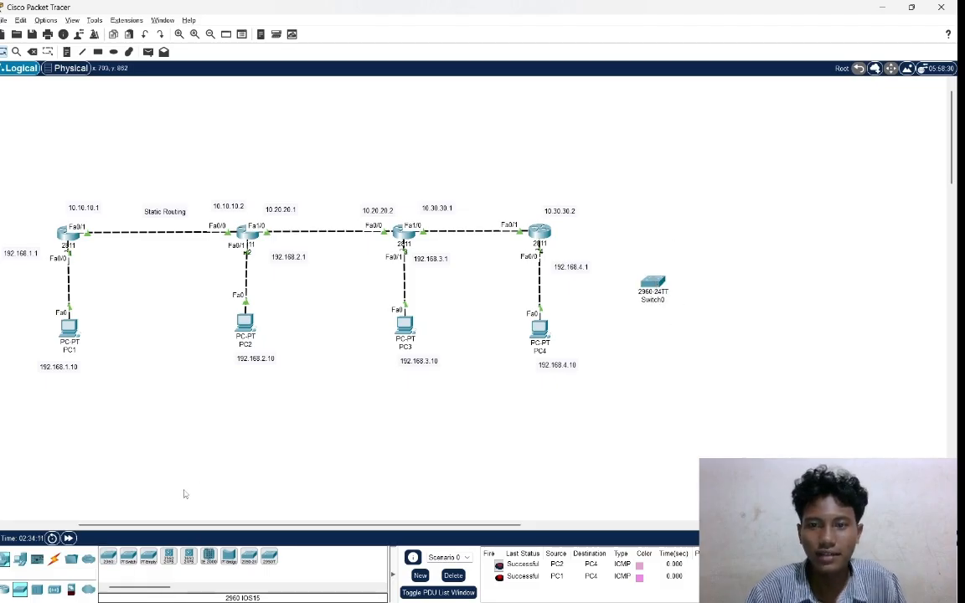
Place four PCs in an arc below and beside the new 2960 switch, adjusting the third one's position slightly.
click(20, 559)
click(108, 556)
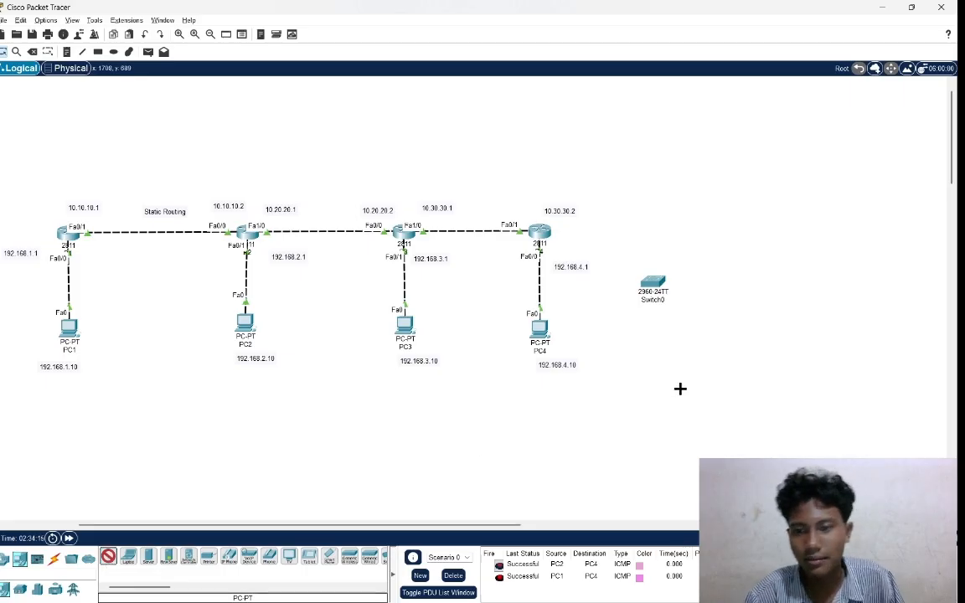
click(654, 360)
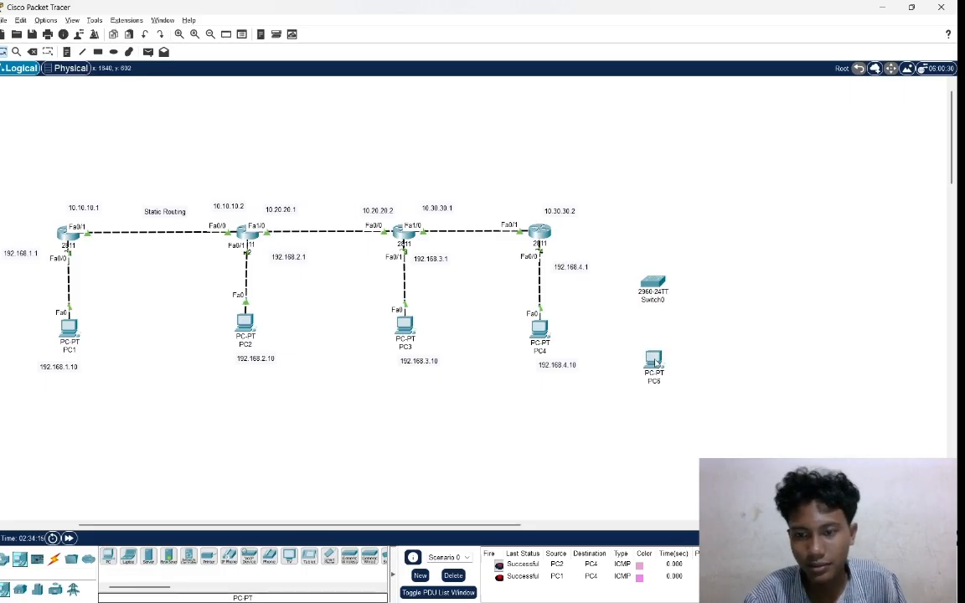
click(108, 556)
click(698, 352)
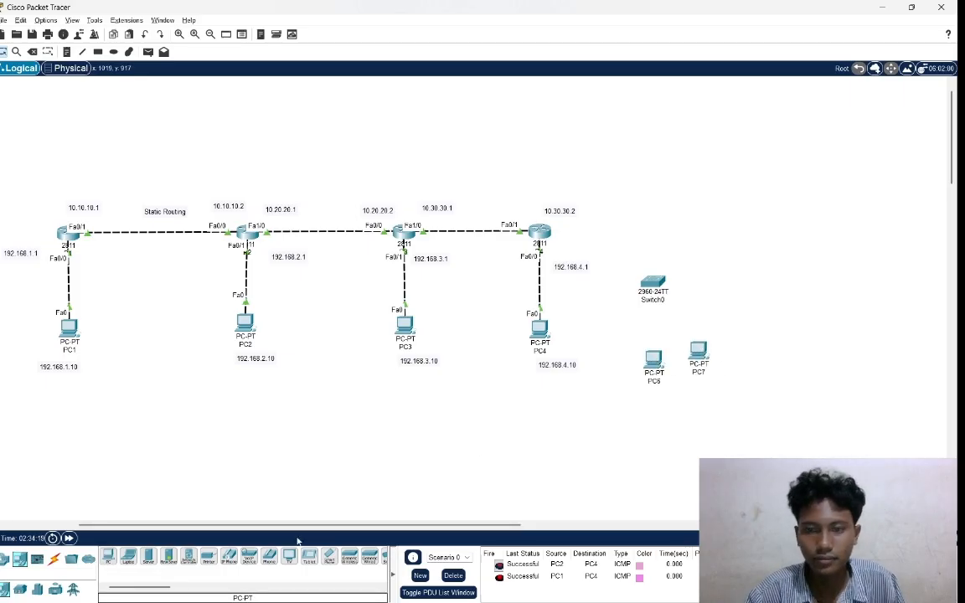
click(108, 556)
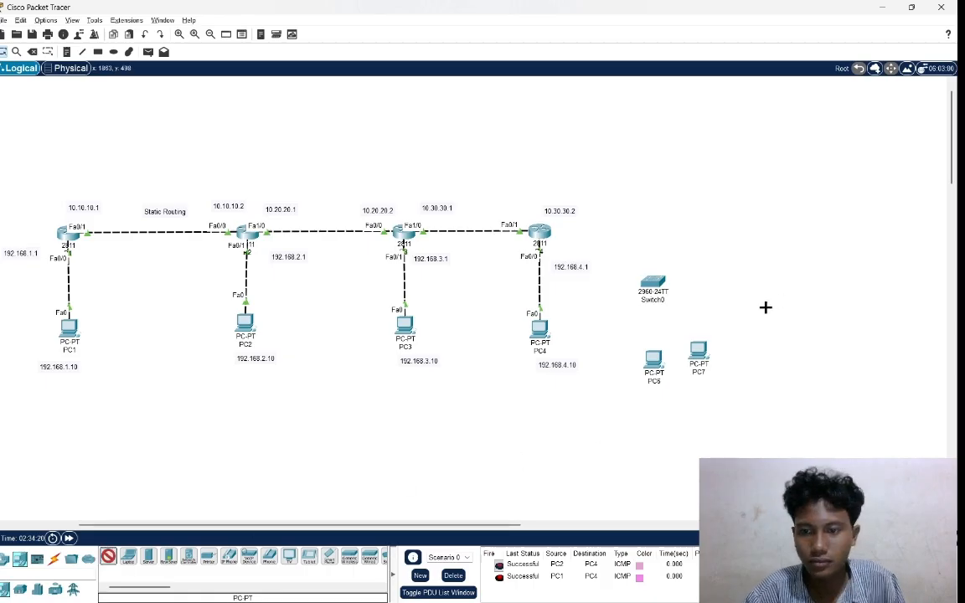
click(736, 333)
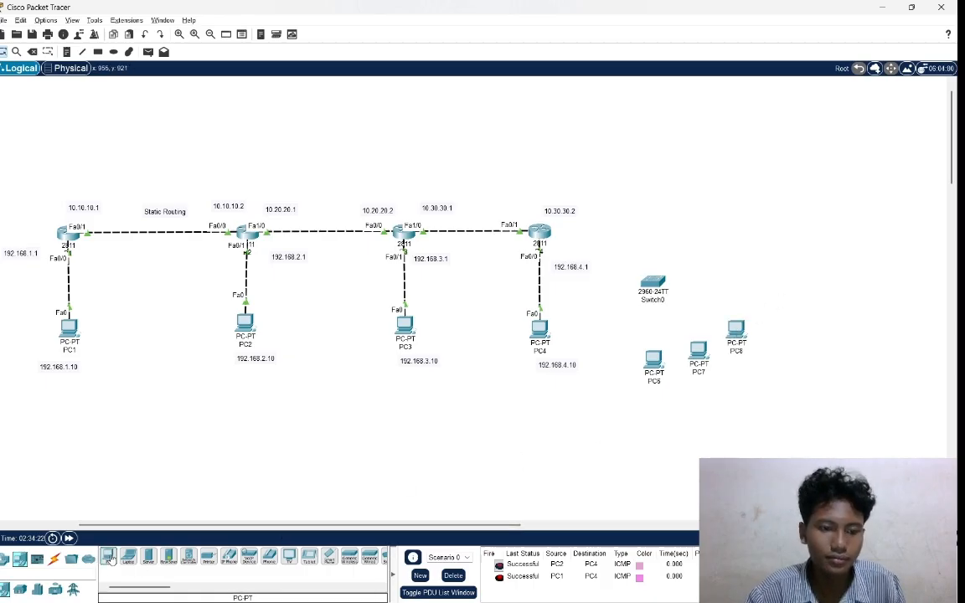
click(746, 296)
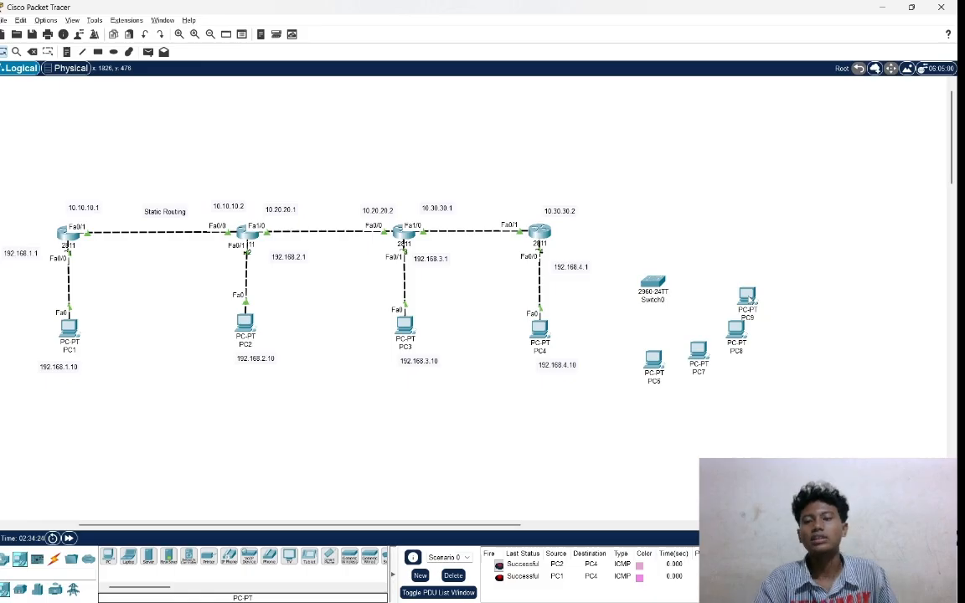
drag(730, 329, 726, 331)
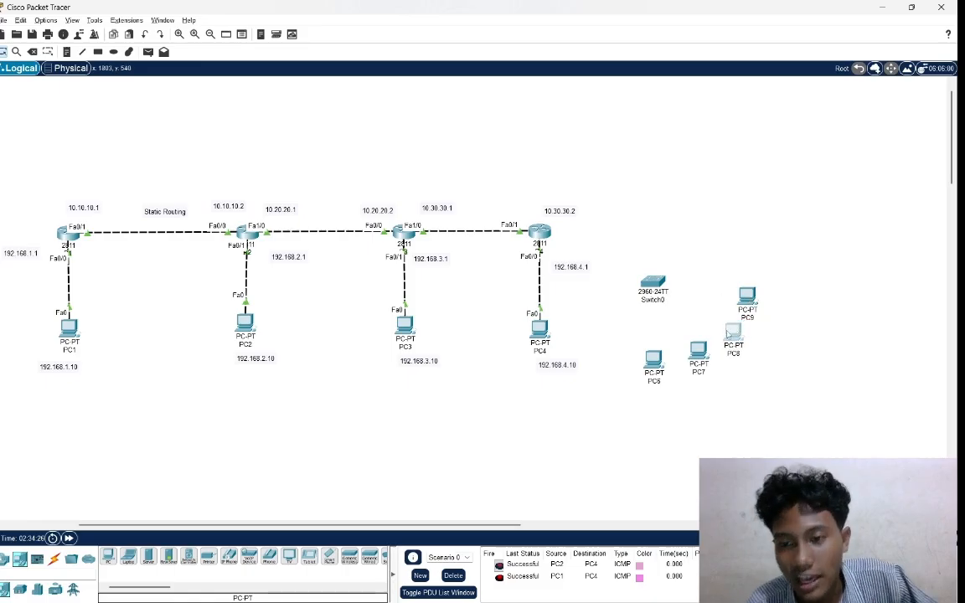
drag(633, 354, 802, 298)
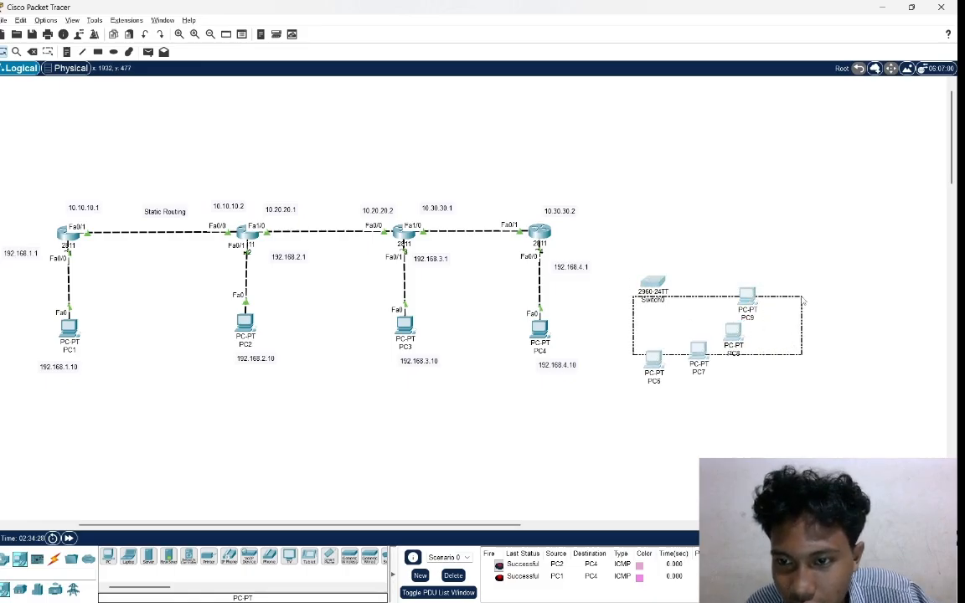
click(756, 385)
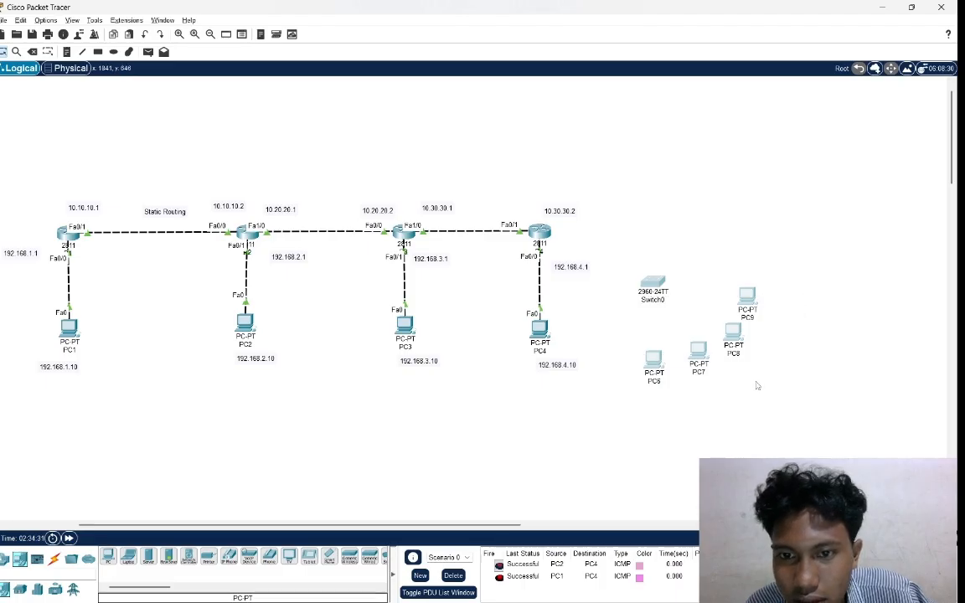
Rename the PC directly below the switch as PC5 and the next one along the arc as PC6.
click(662, 381)
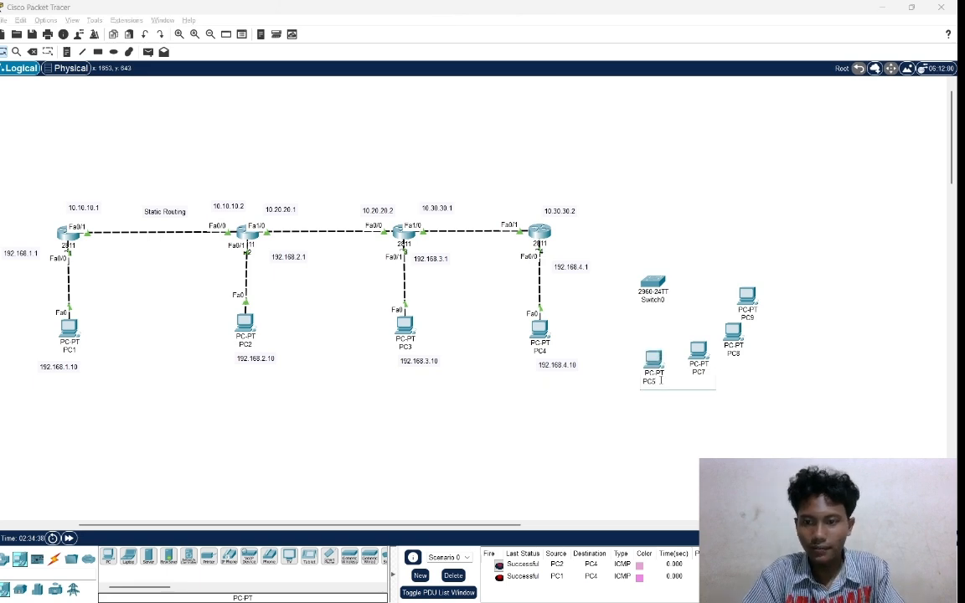
text(5)
key(Return)
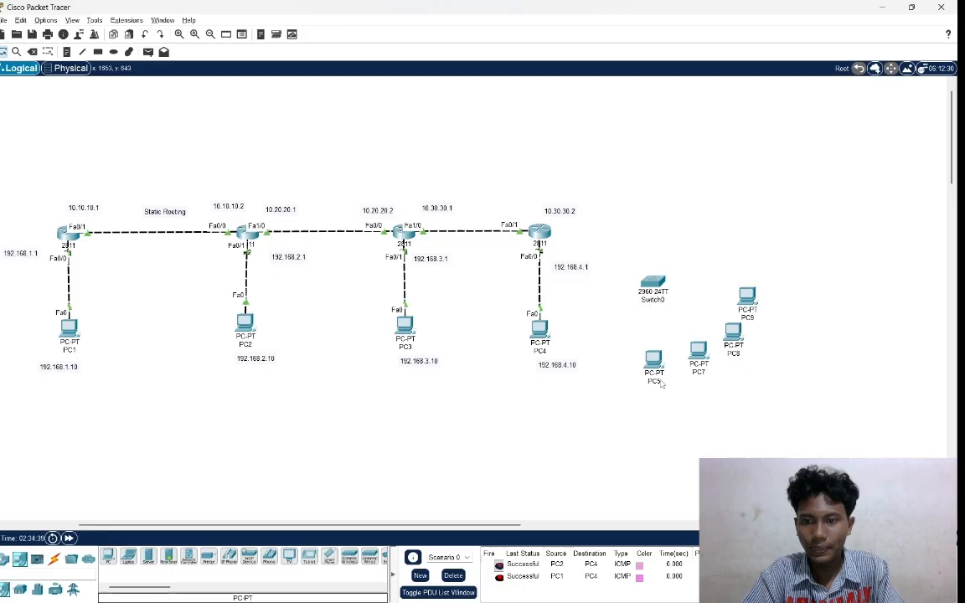
click(702, 373)
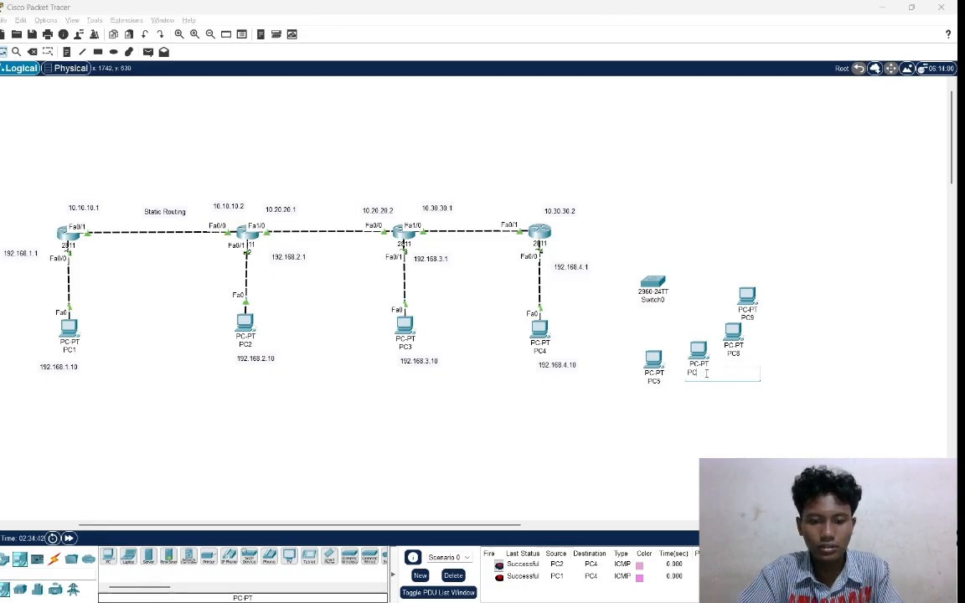
text(6)
key(Return)
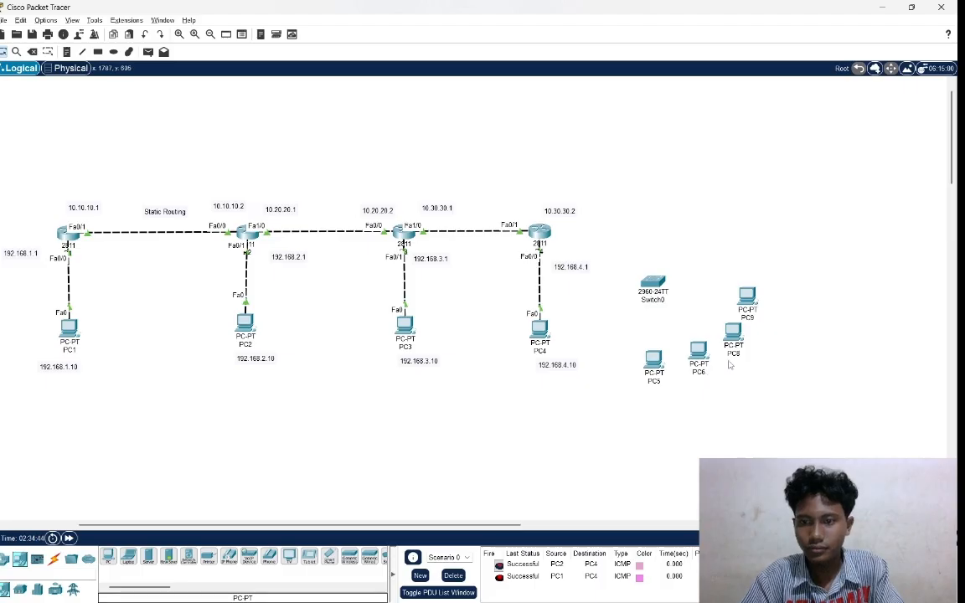
Rename the remaining two new PCs in the arc as PC7 and PC8.
click(740, 355)
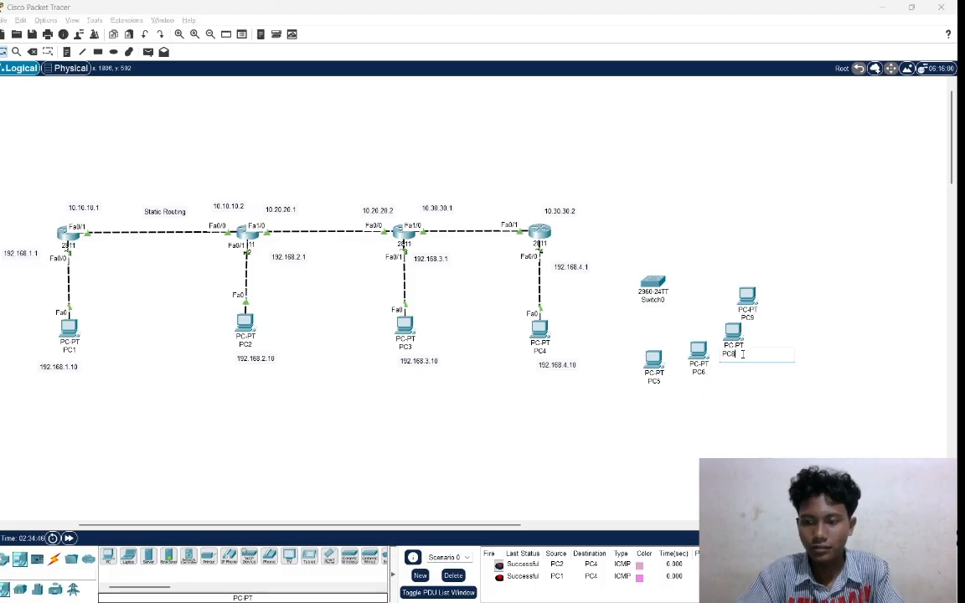
text(7)
key(Return)
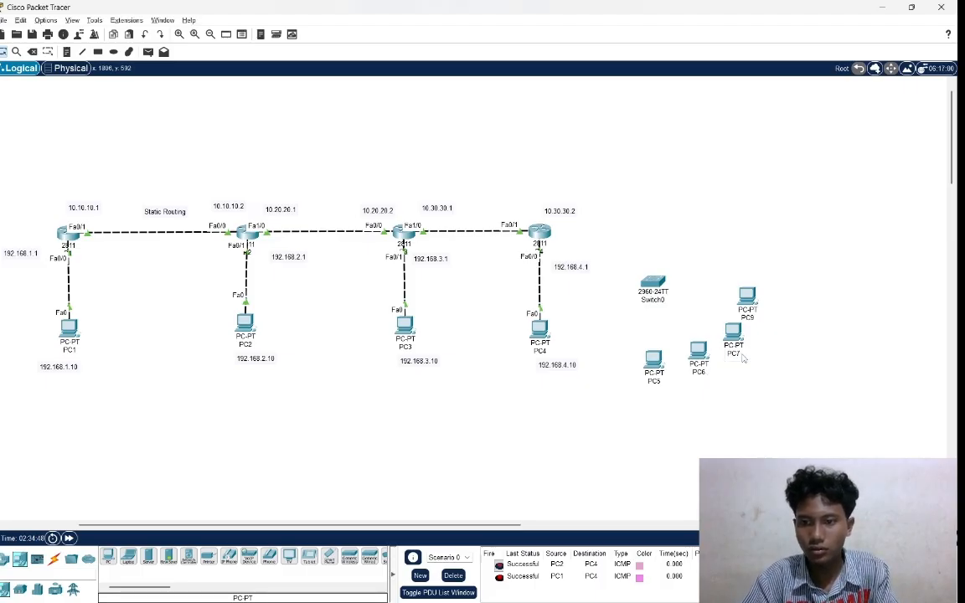
click(748, 317)
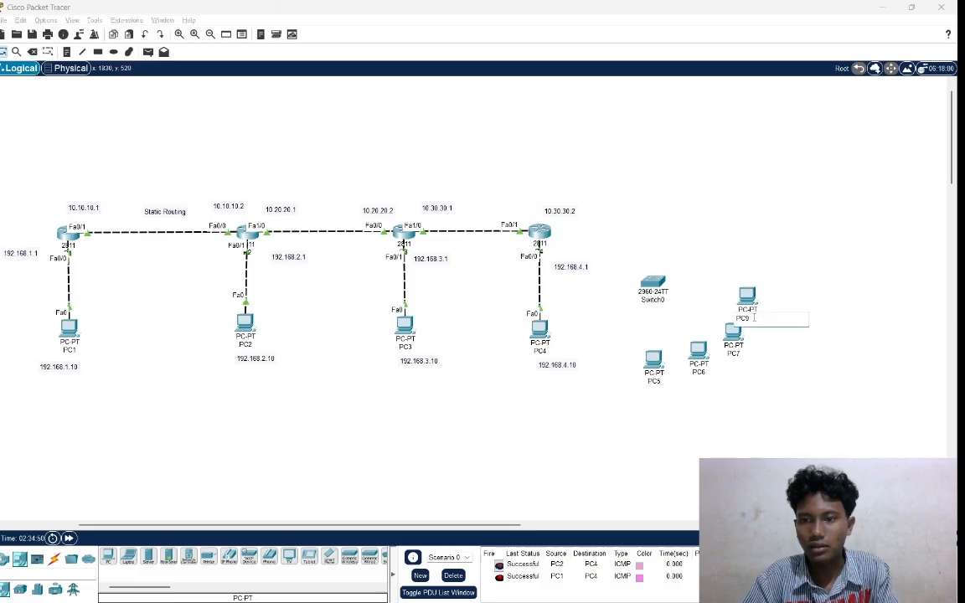
key(BackSpace)
text(8)
key(Return)
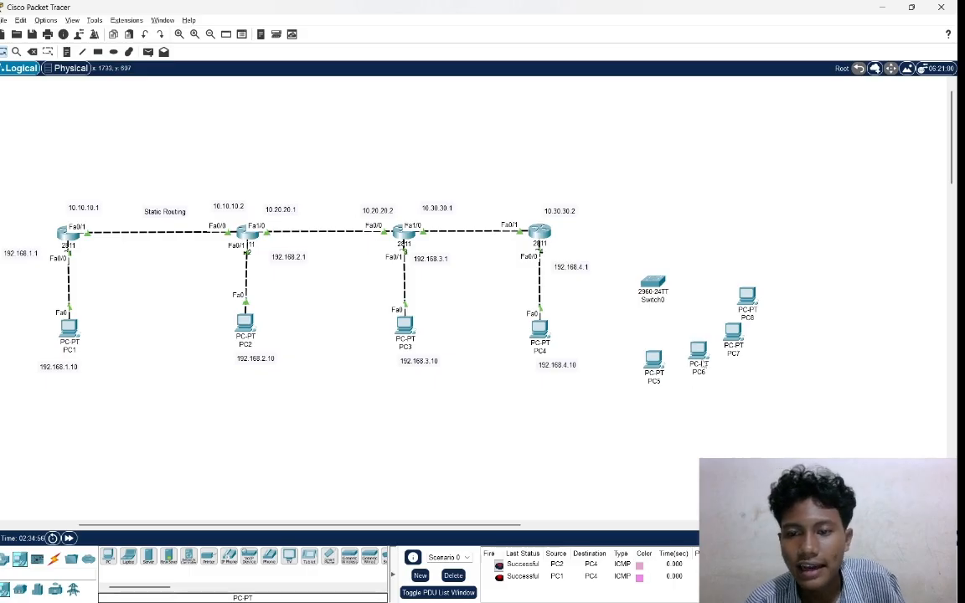
drag(615, 348, 777, 397)
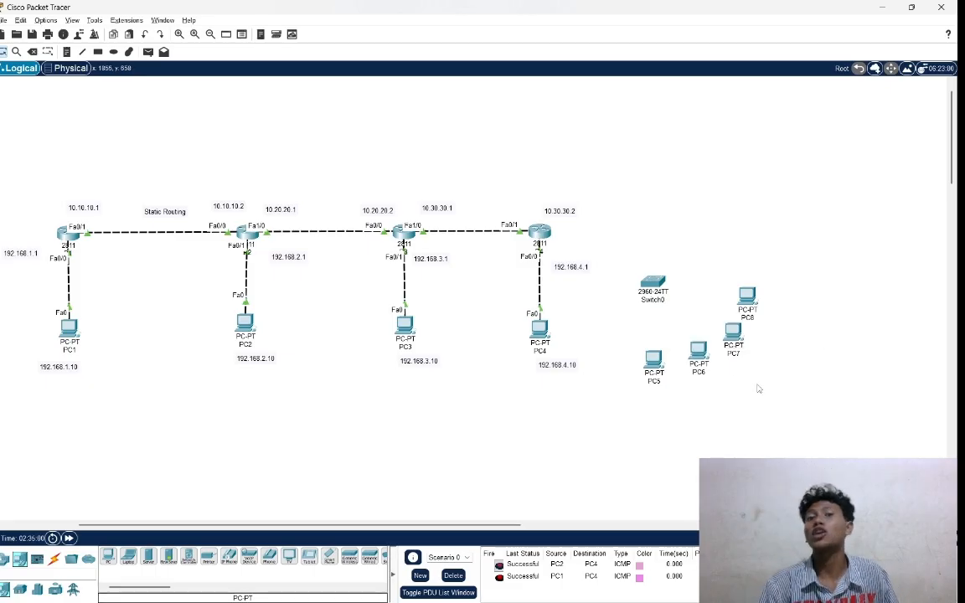
Connect PC5, PC6 and PC7 to Switch0, each with an automatically chosen connection type.
click(55, 559)
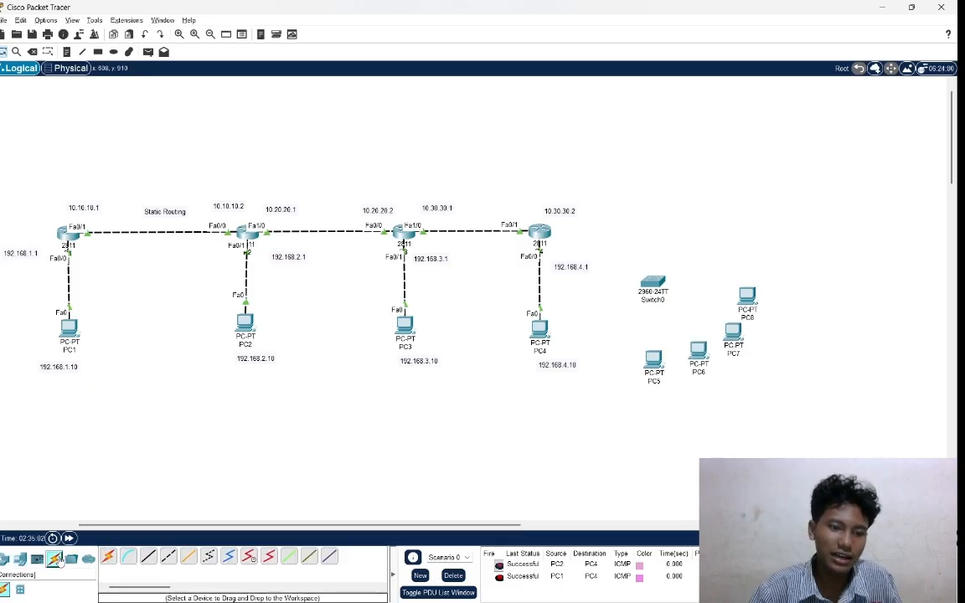
click(653, 358)
click(652, 283)
click(653, 284)
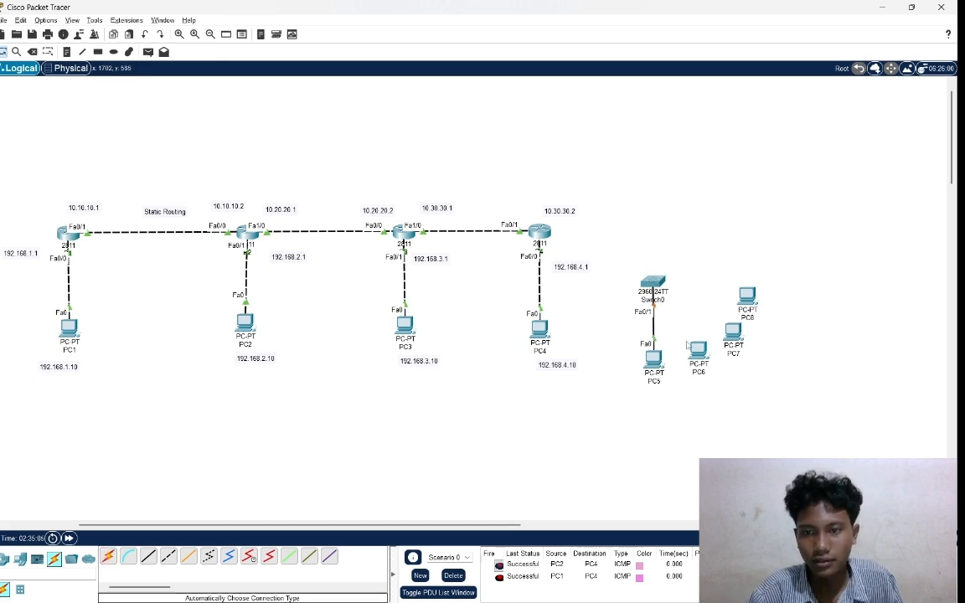
click(107, 558)
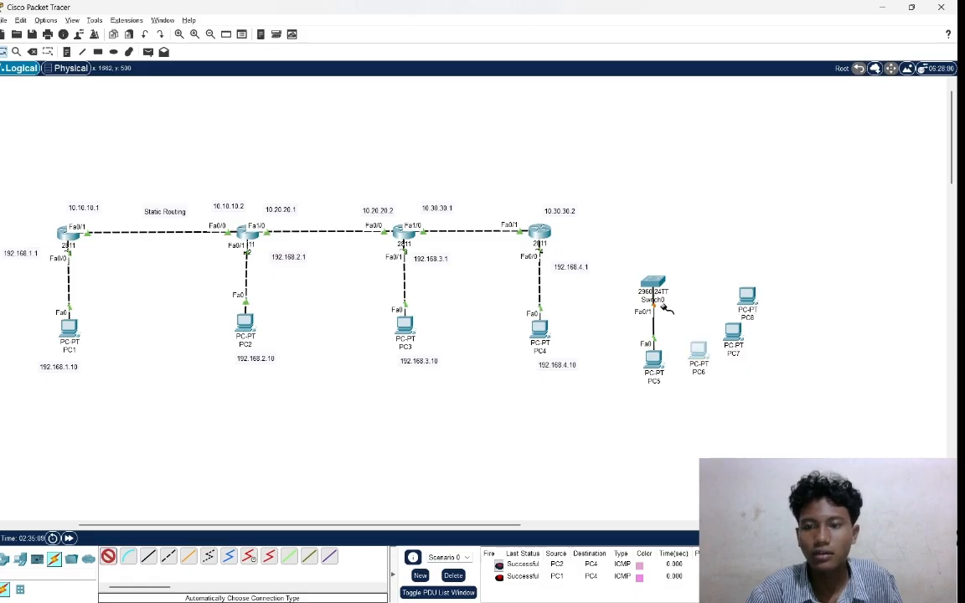
click(696, 346)
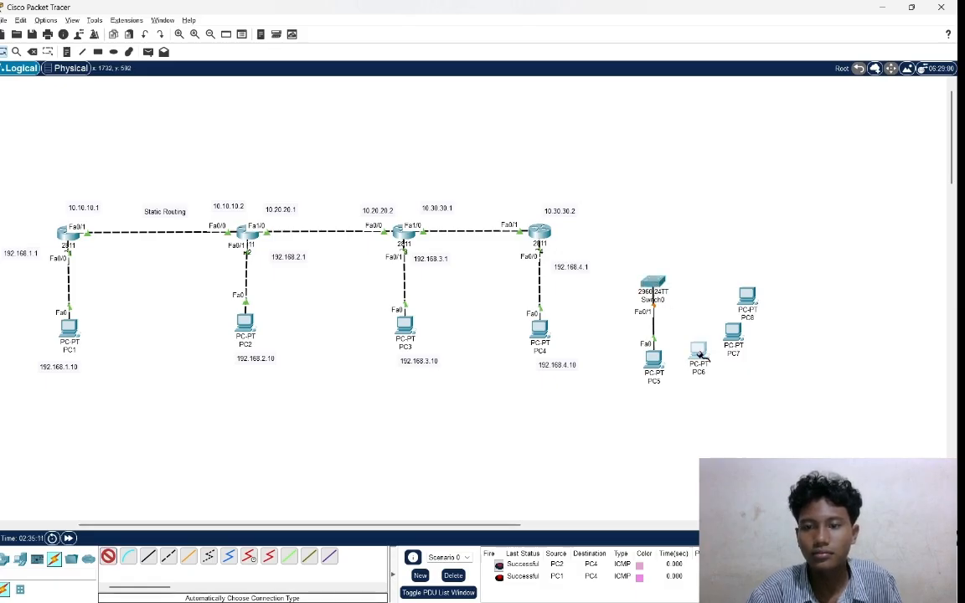
click(653, 284)
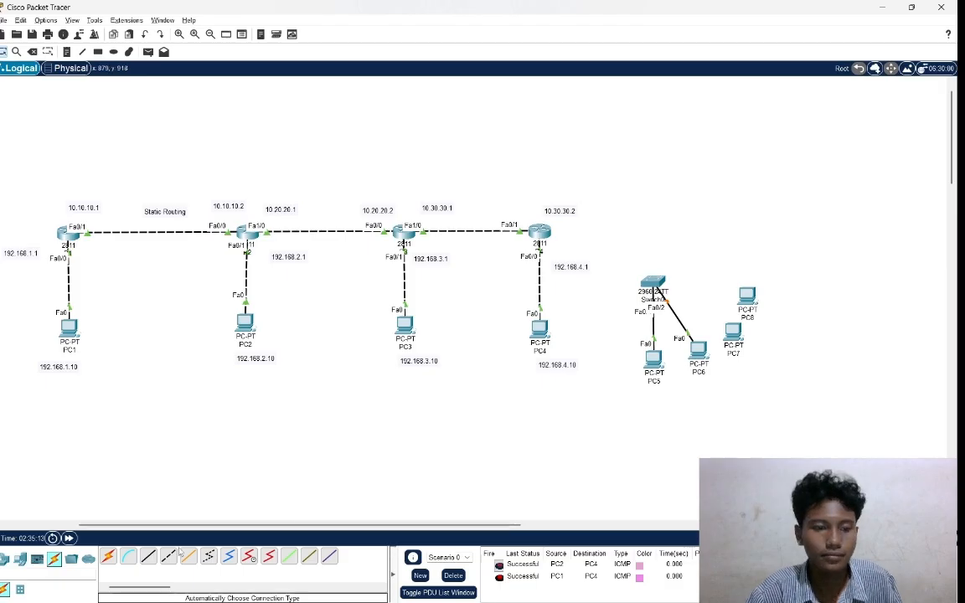
click(108, 559)
click(733, 333)
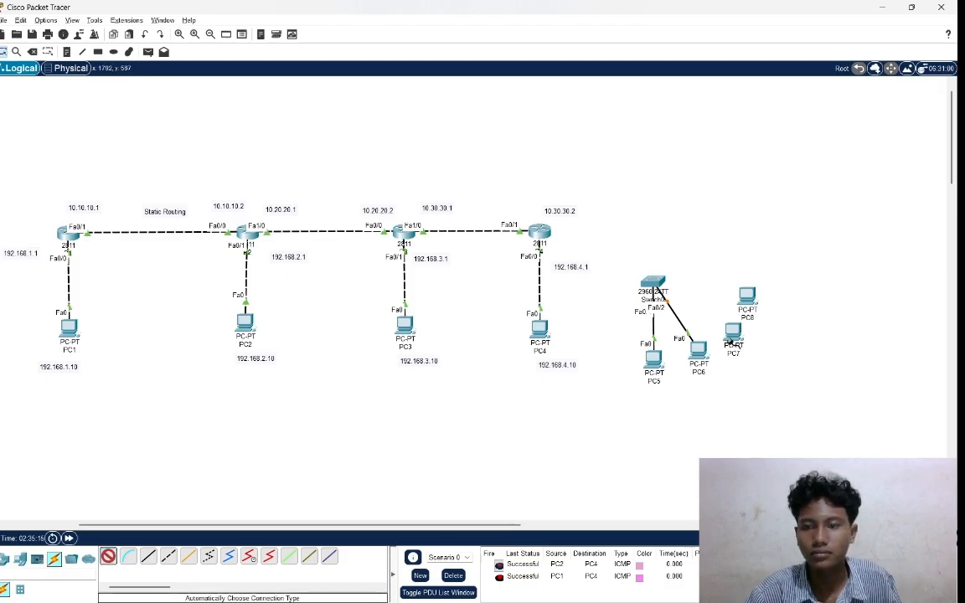
click(658, 285)
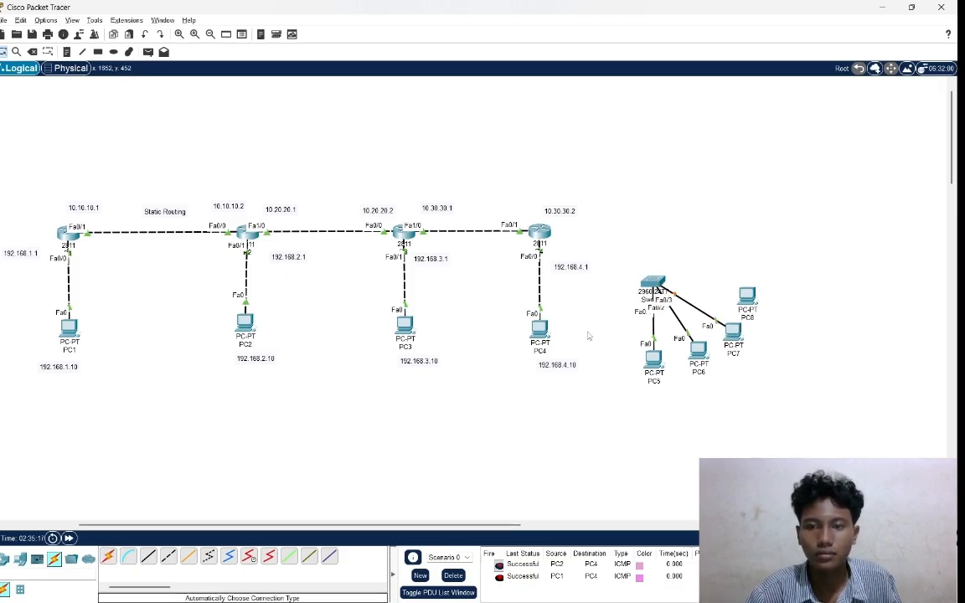
Connect PC8 to Switch0 with an automatically chosen connection type.
click(107, 559)
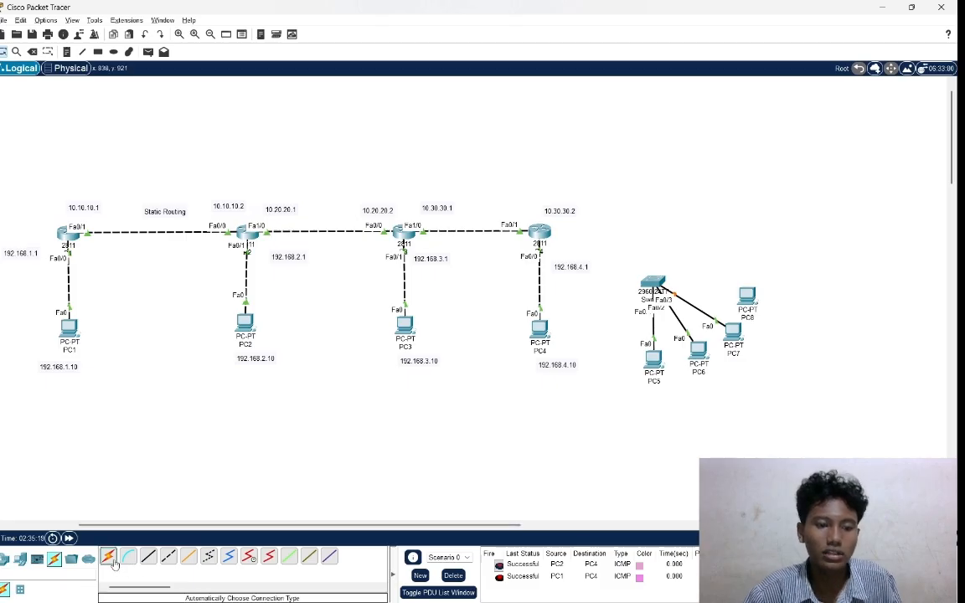
click(735, 295)
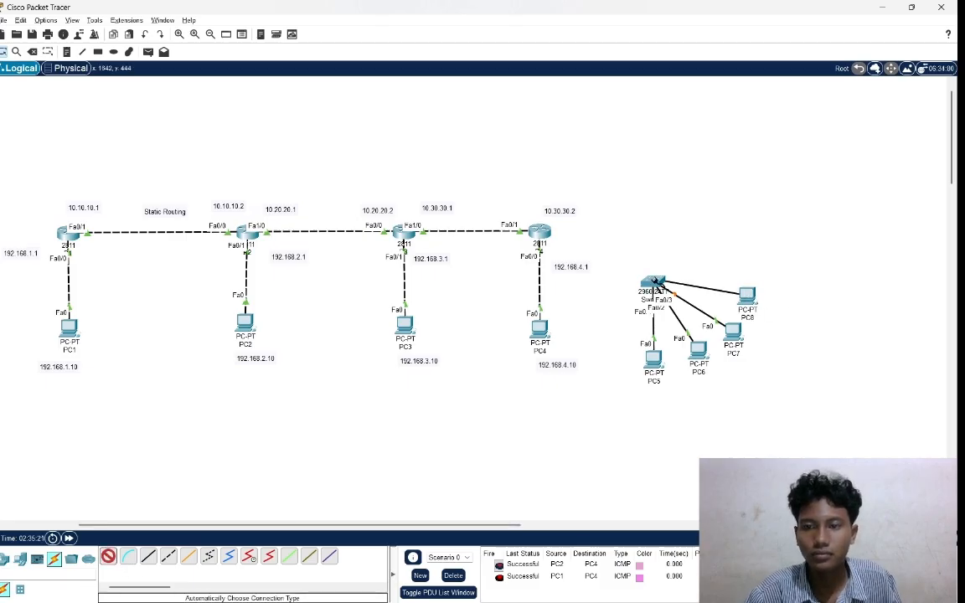
click(653, 283)
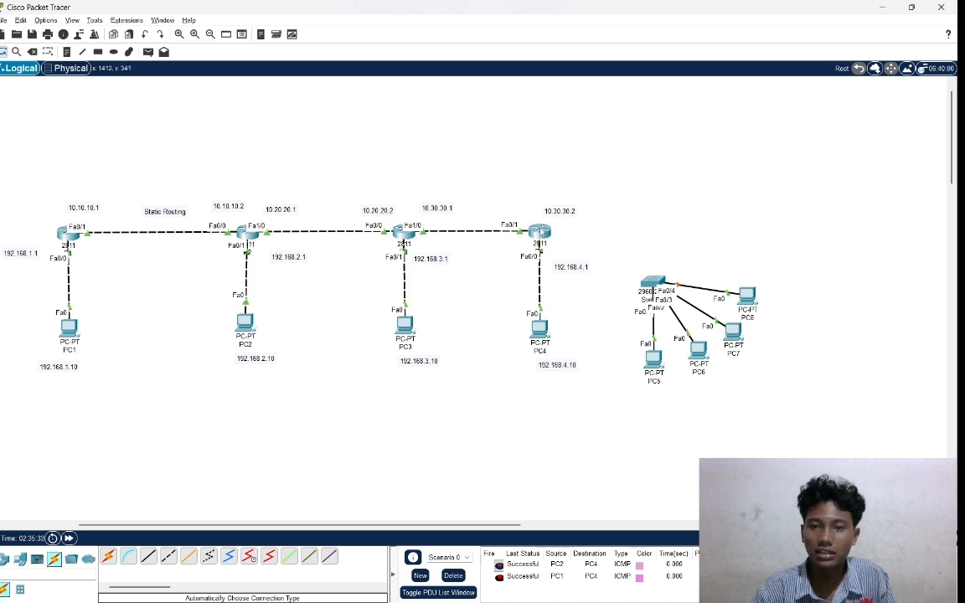
Open router R4's command line and enter global configuration mode with en and conf t.
mouse_move(542, 231)
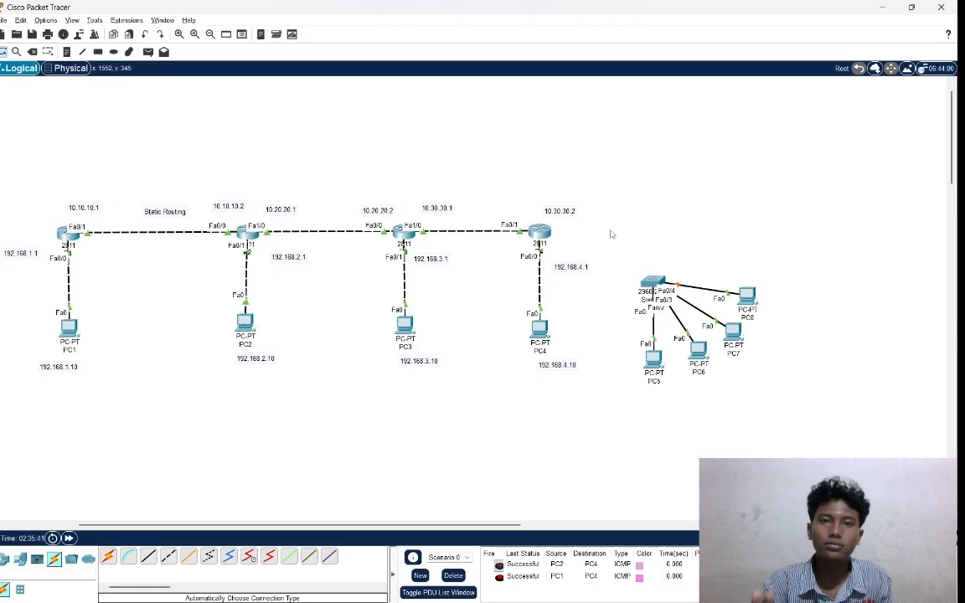
click(545, 236)
key(Return)
key(Return)
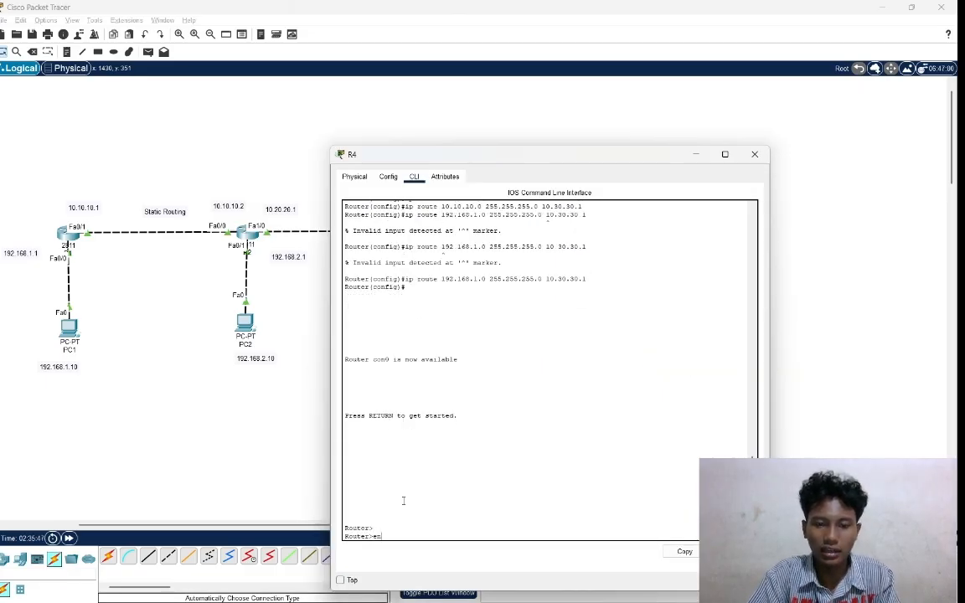
text(en)
key(Return)
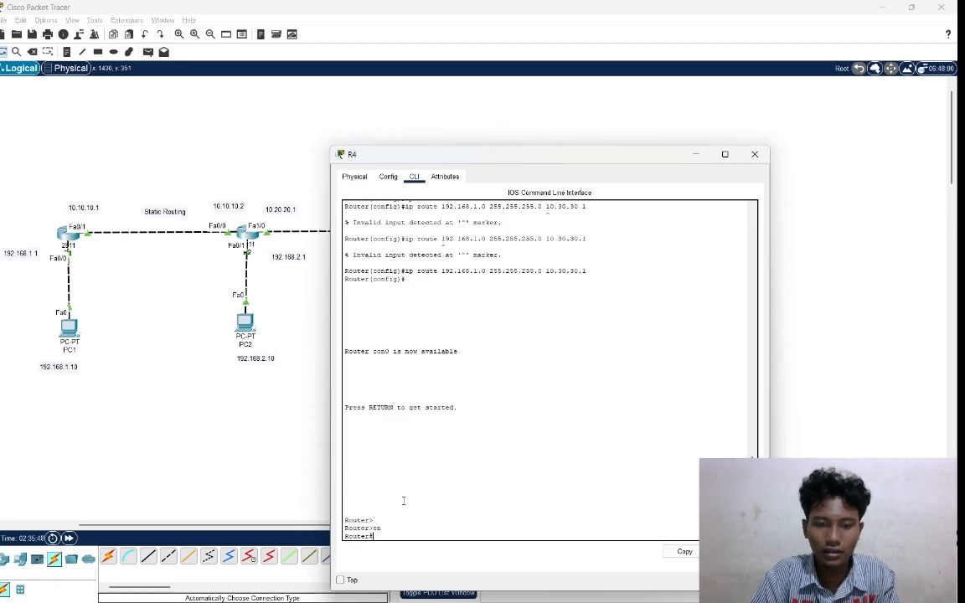
text(con)
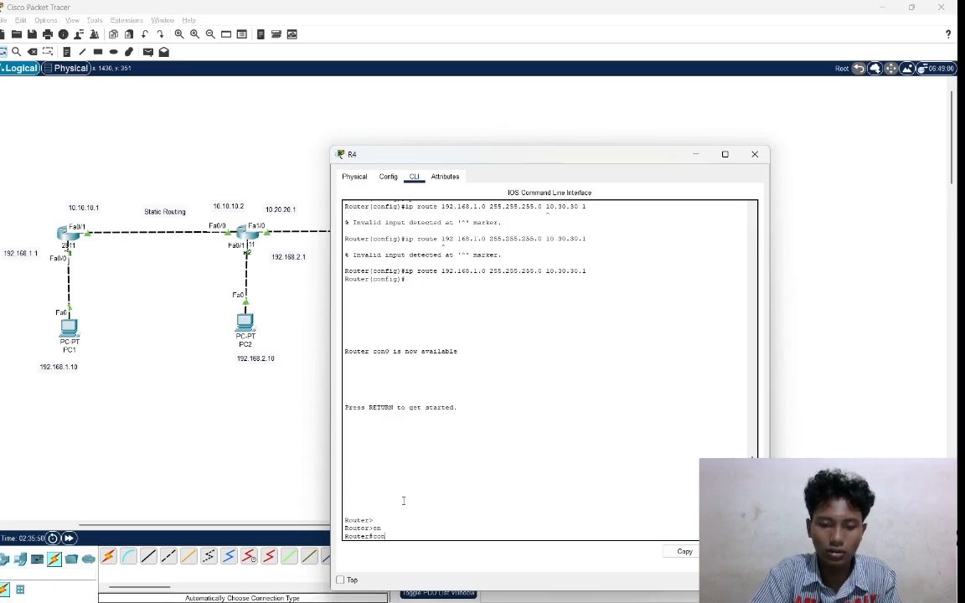
text(f t)
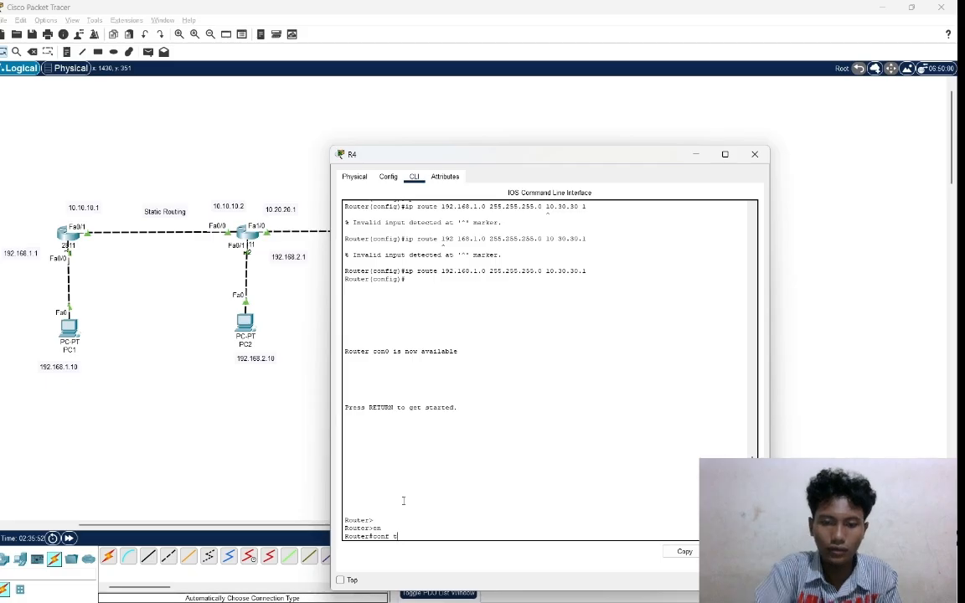
key(Return)
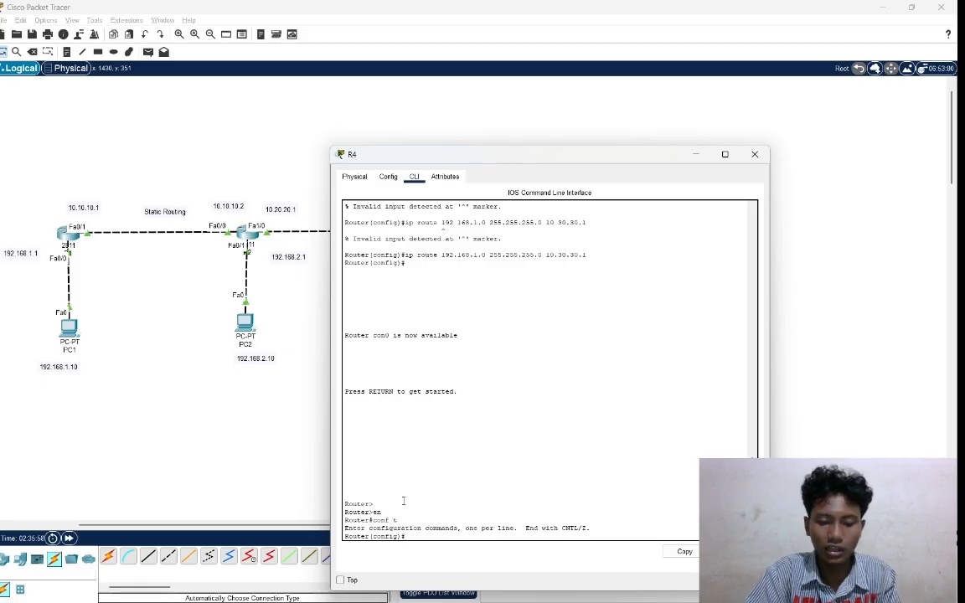
Save R4's running configuration with the do write command.
text(do)
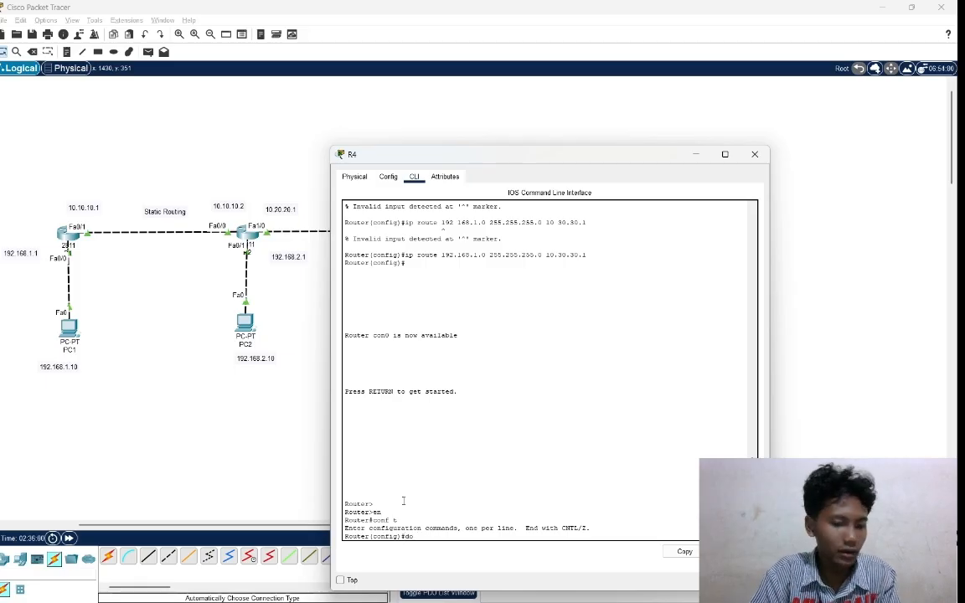
text( write)
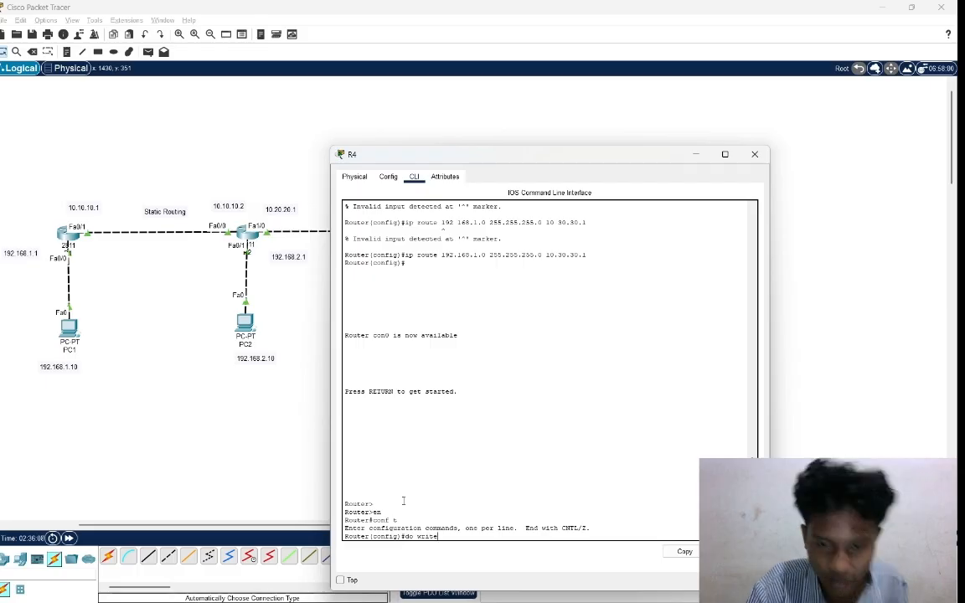
key(Return)
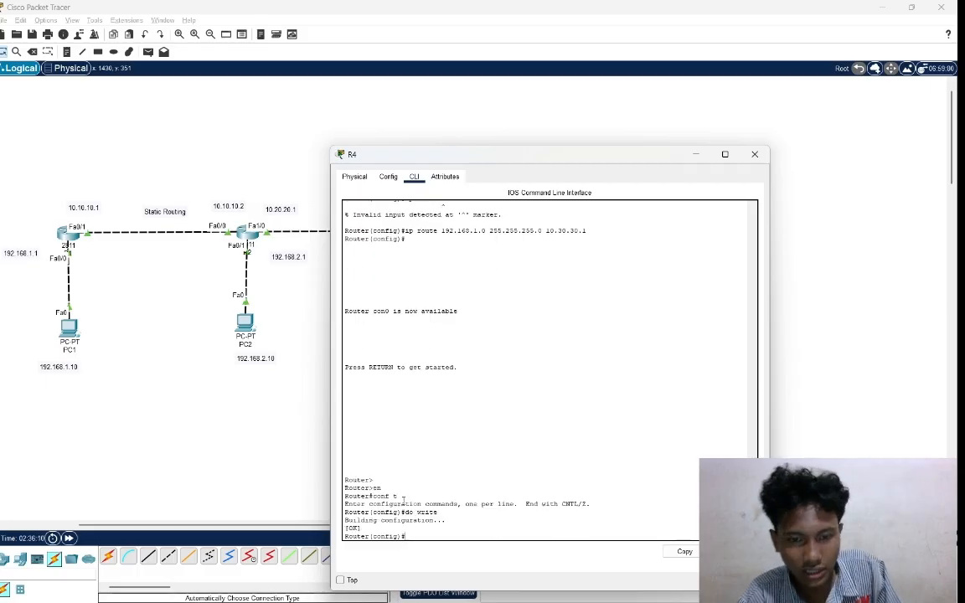
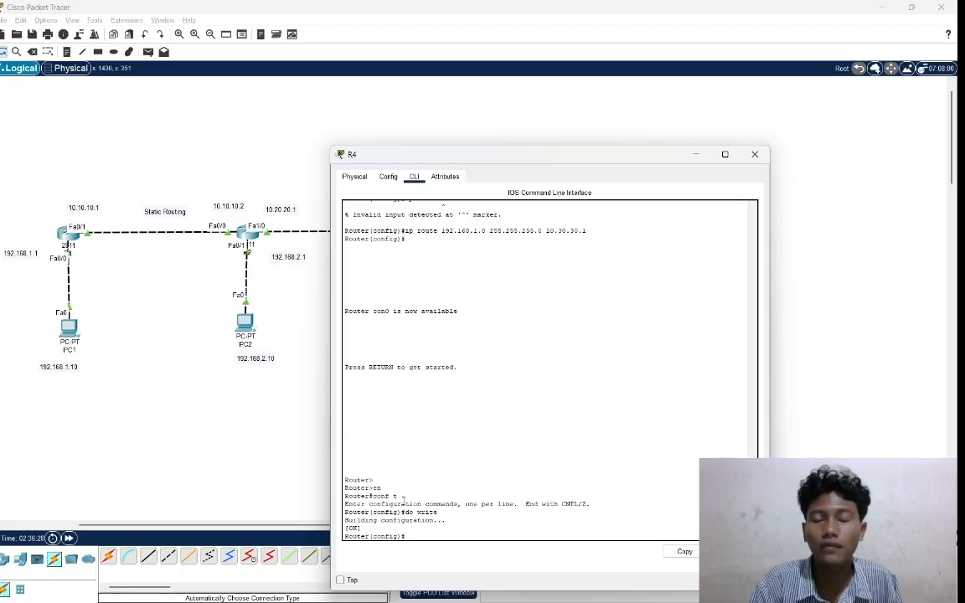
Try to connect router R4 to Switch0 with an automatically chosen connection type.
key(Return)
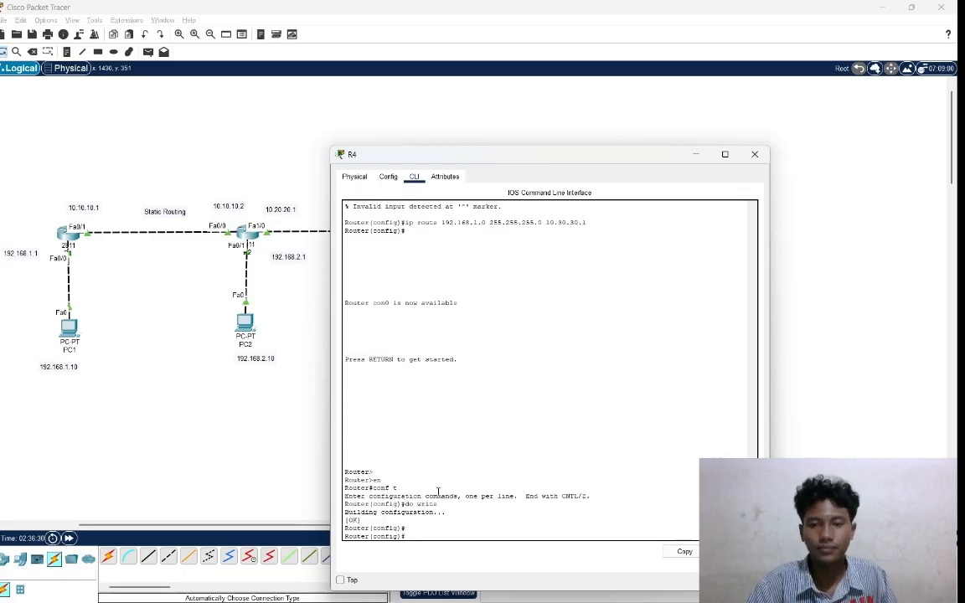
click(855, 335)
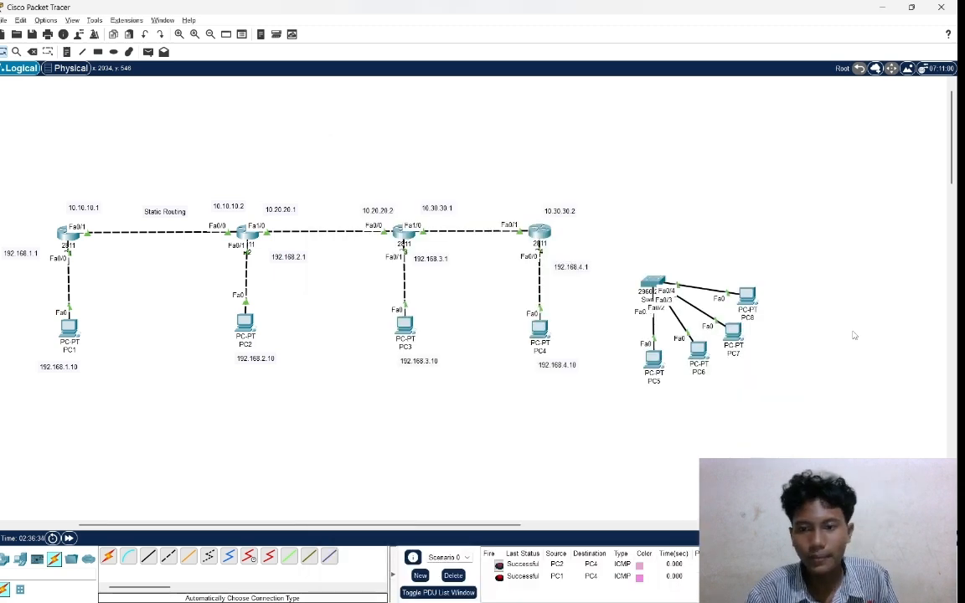
click(108, 556)
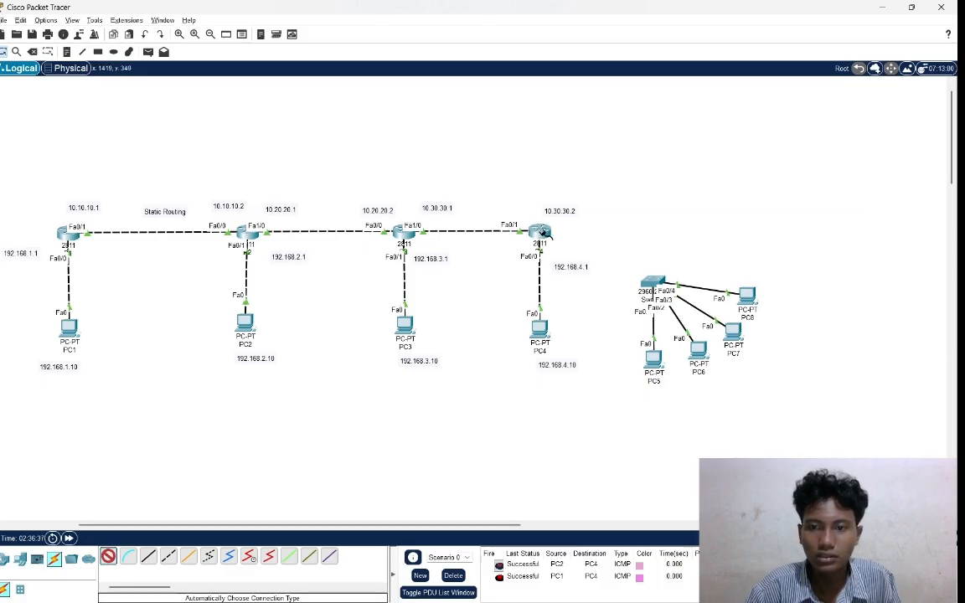
click(536, 230)
click(651, 282)
click(651, 283)
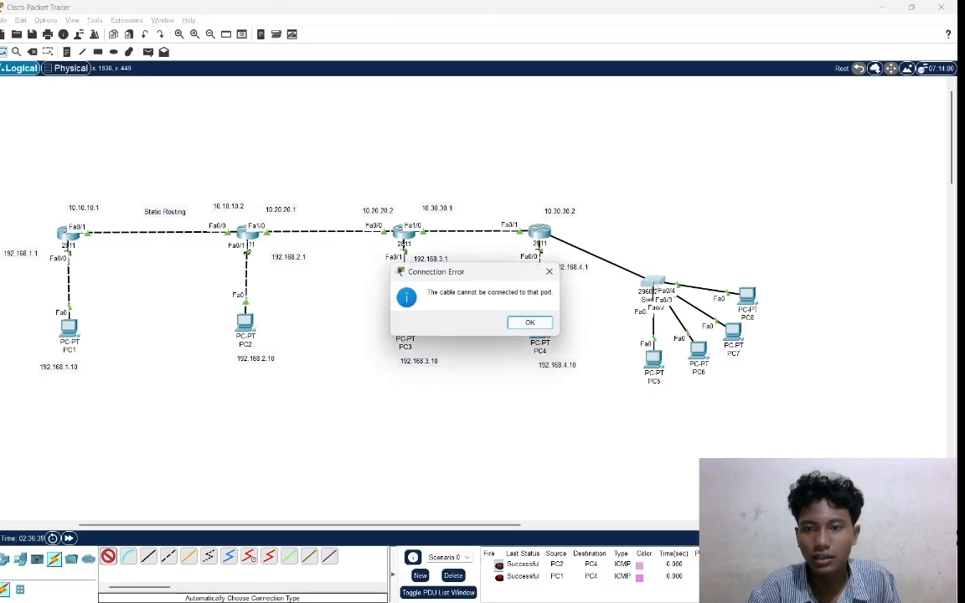
click(531, 323)
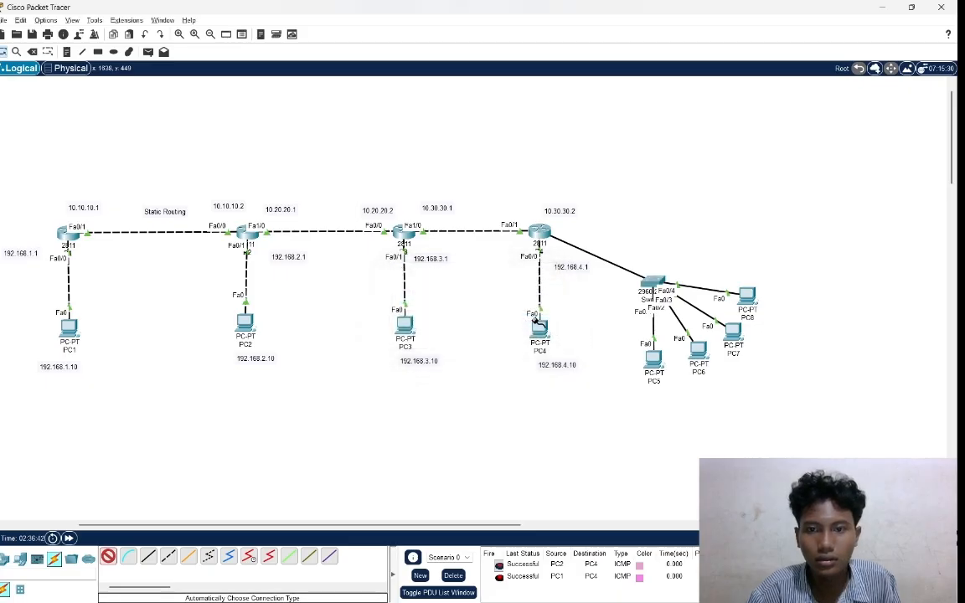
click(652, 283)
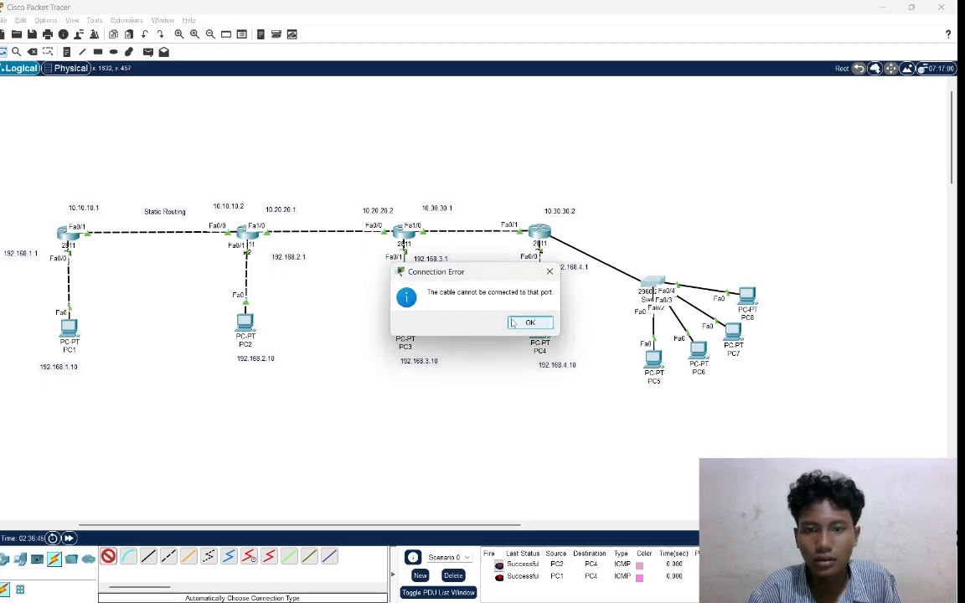
click(530, 322)
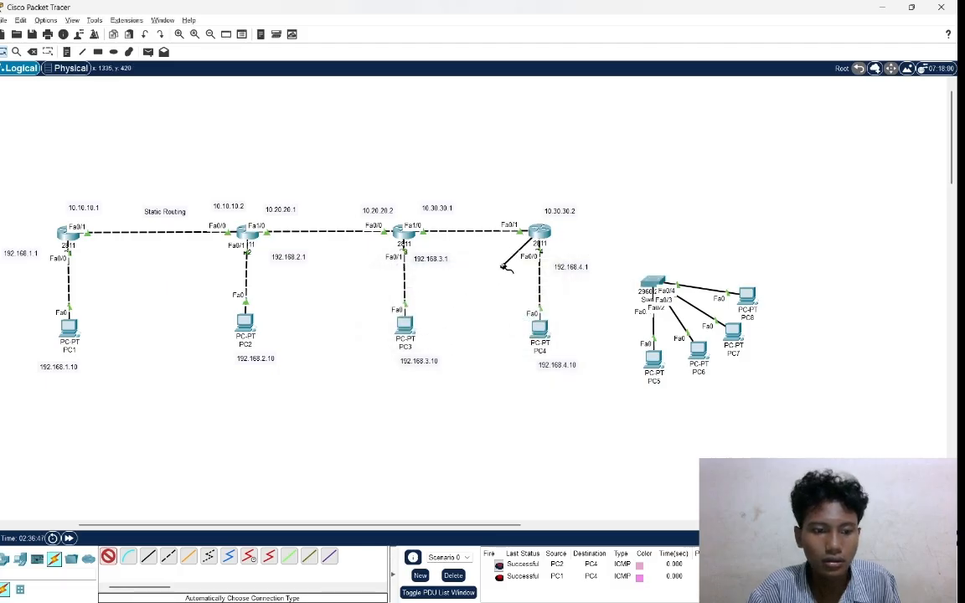
click(543, 236)
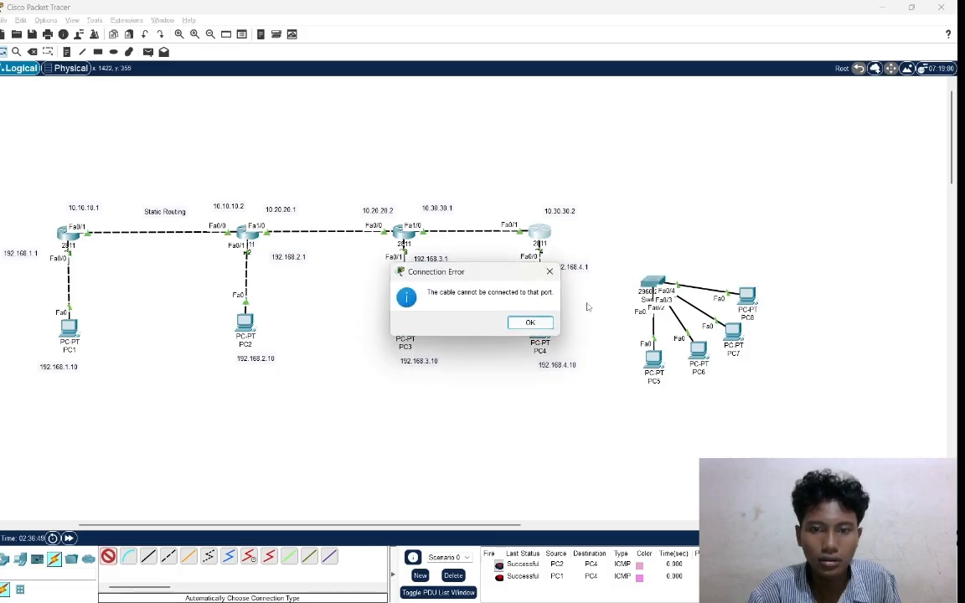
click(549, 272)
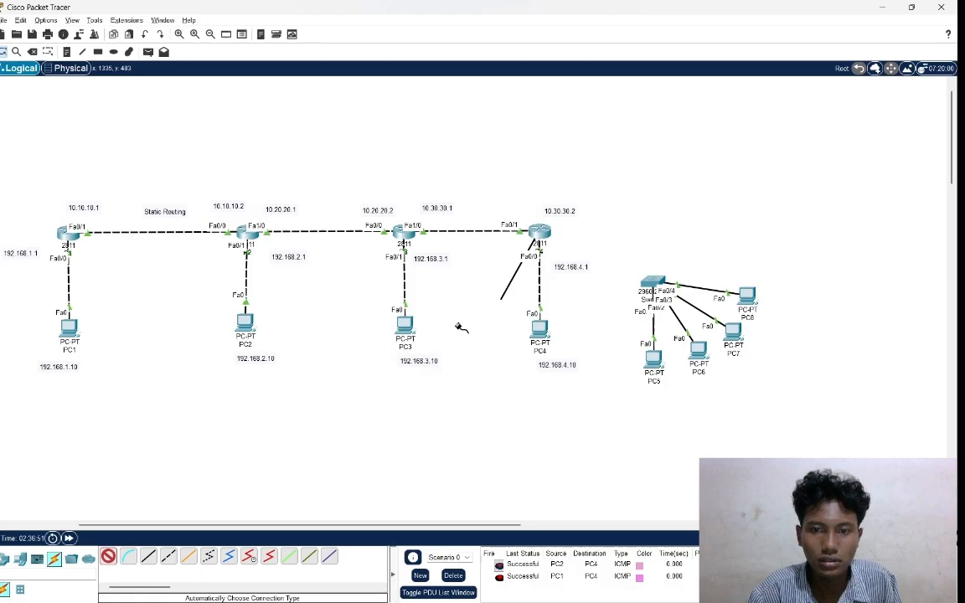
click(112, 562)
click(109, 559)
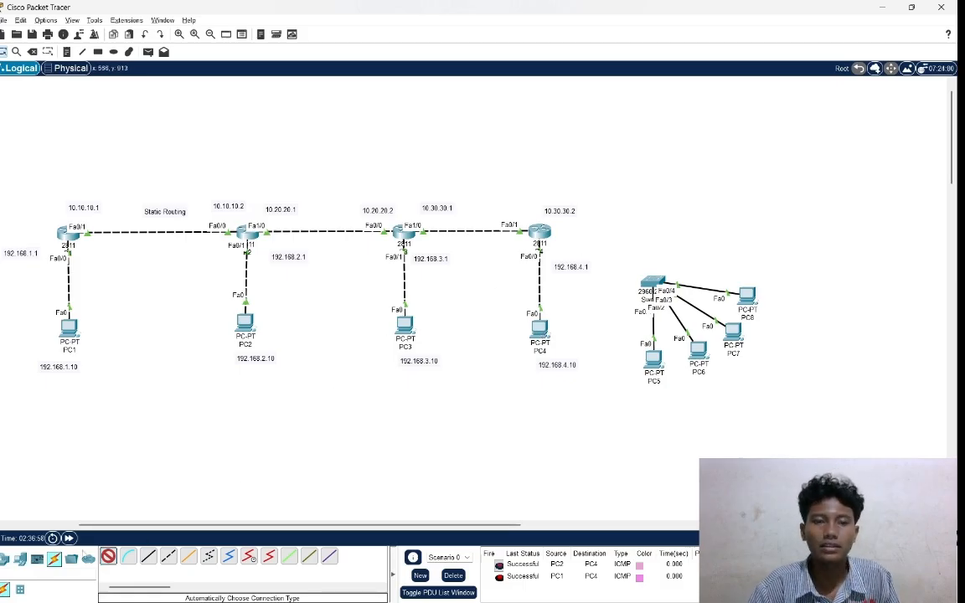
click(11, 556)
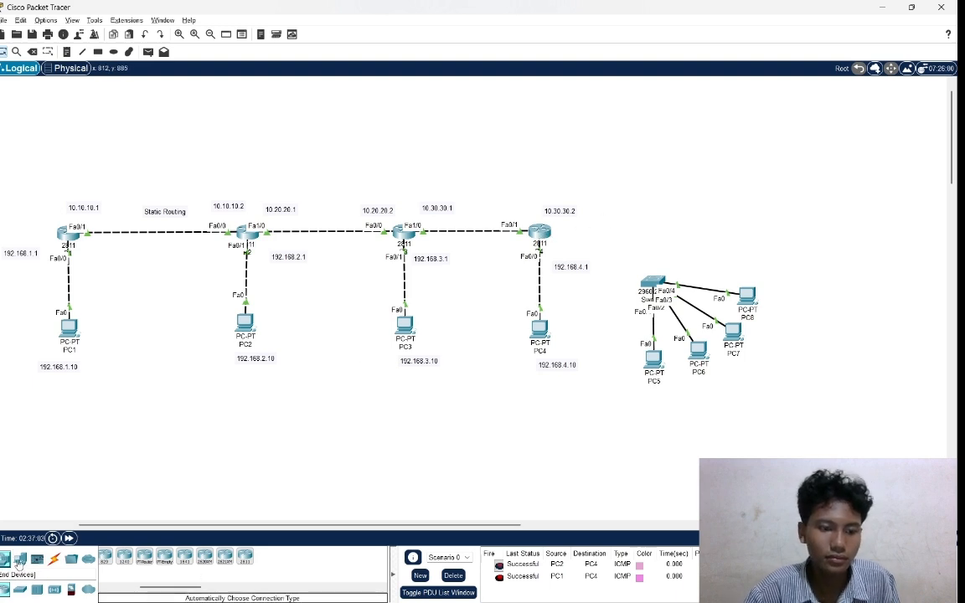
click(21, 559)
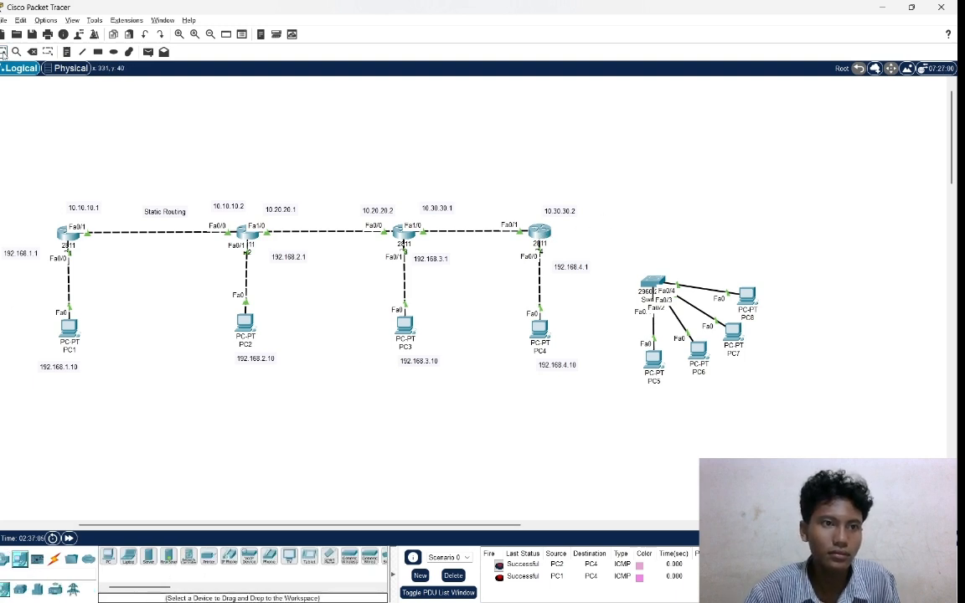
Install an NM-1FE-TX module in router R4's empty network module slot and power the router back on.
click(540, 236)
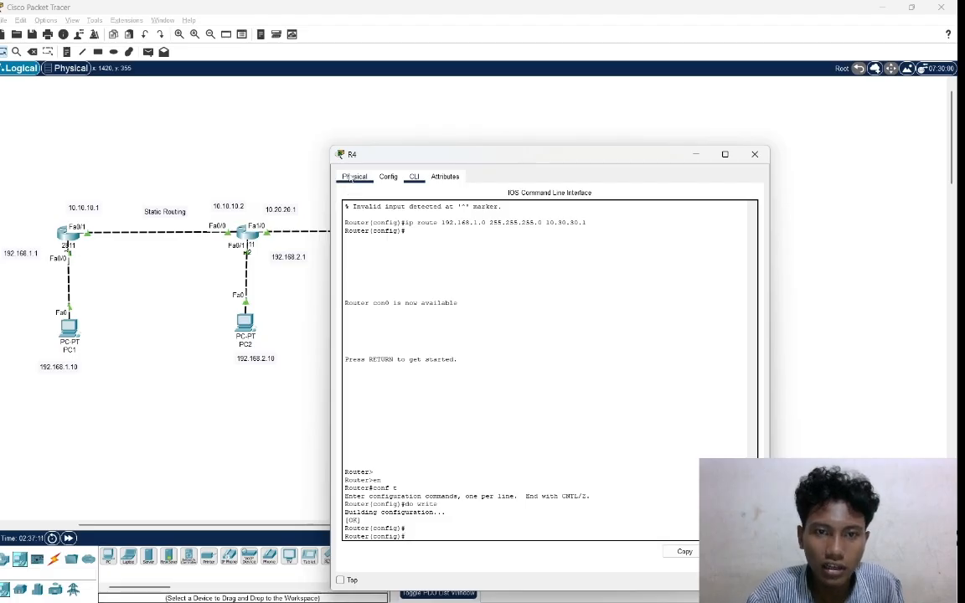
click(354, 177)
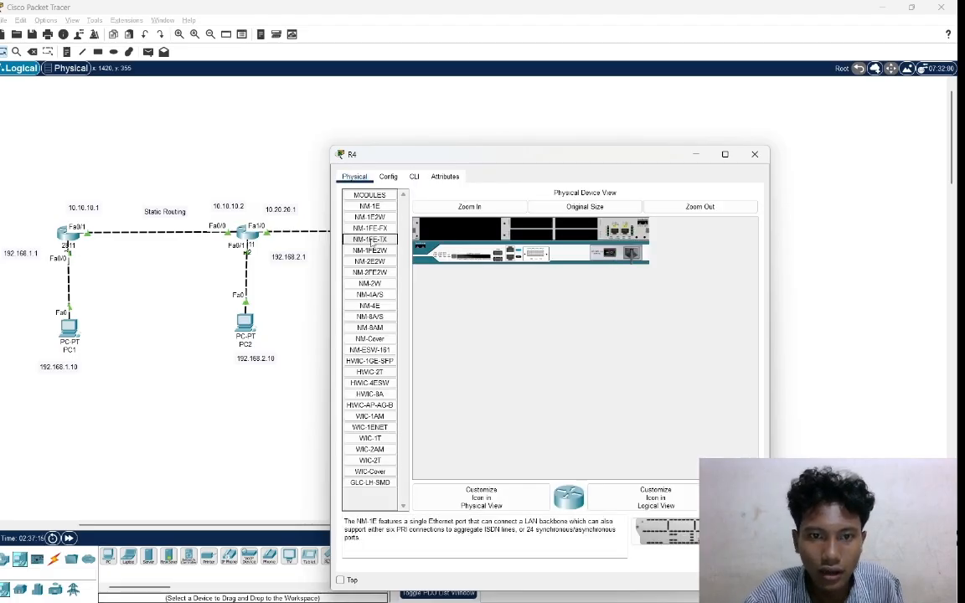
drag(378, 240, 458, 229)
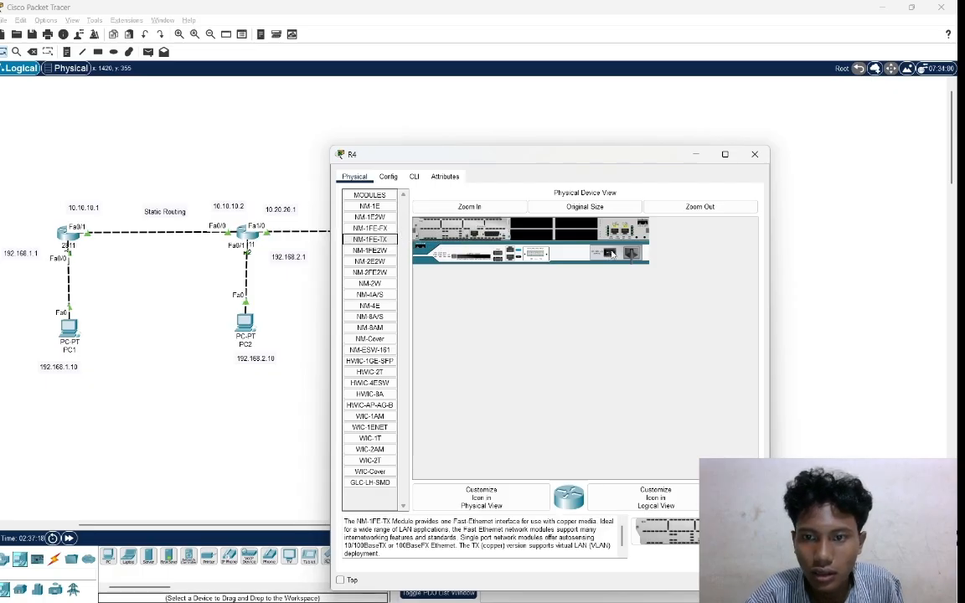
click(613, 254)
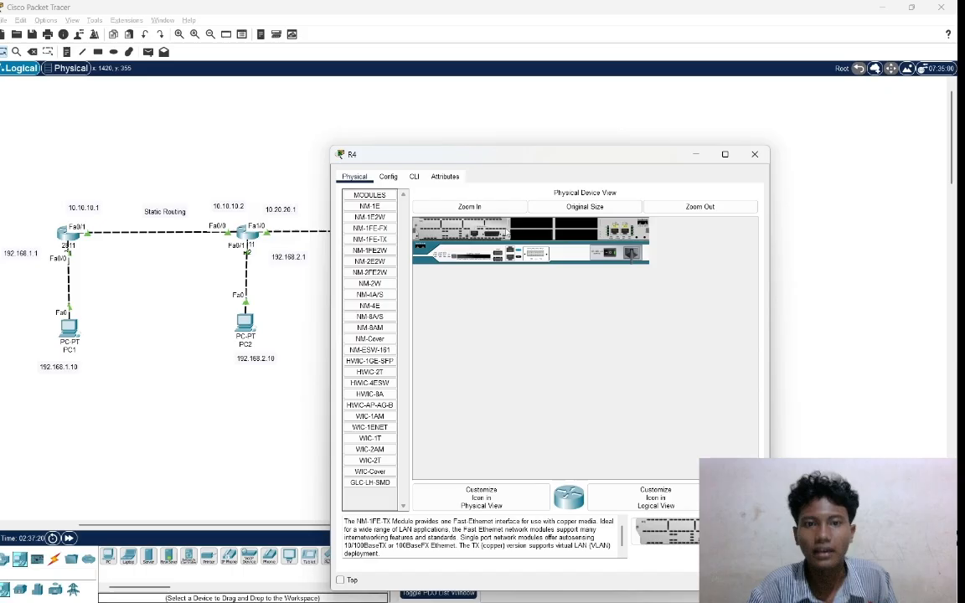
click(414, 176)
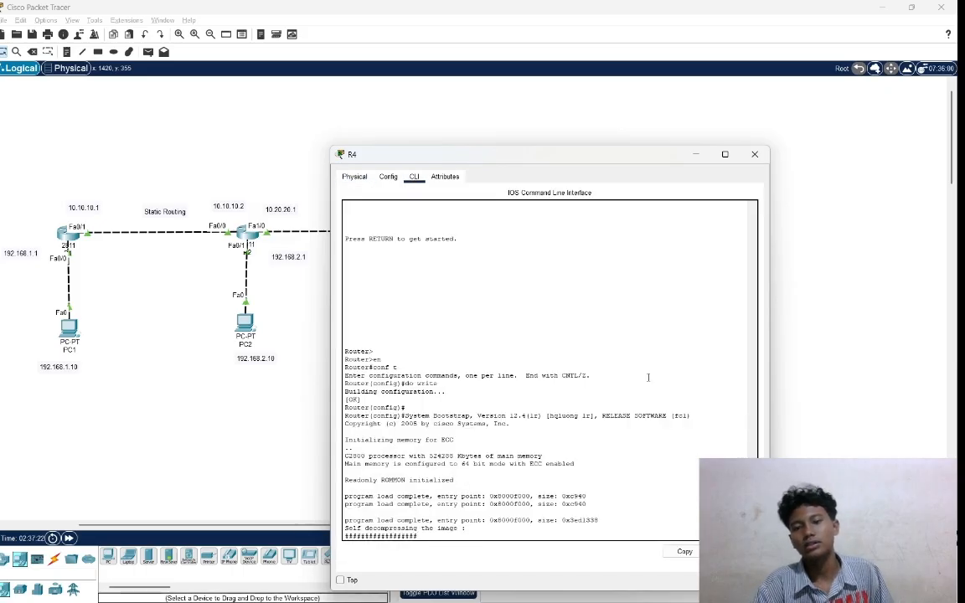
click(802, 360)
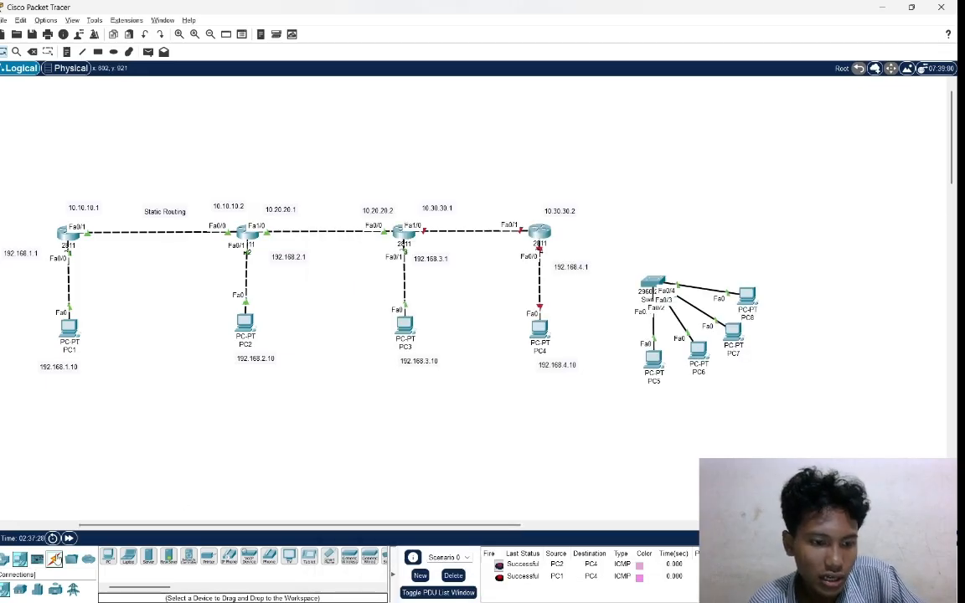
Connect router R4 to Switch0 with an automatically chosen connection type.
click(54, 559)
click(108, 558)
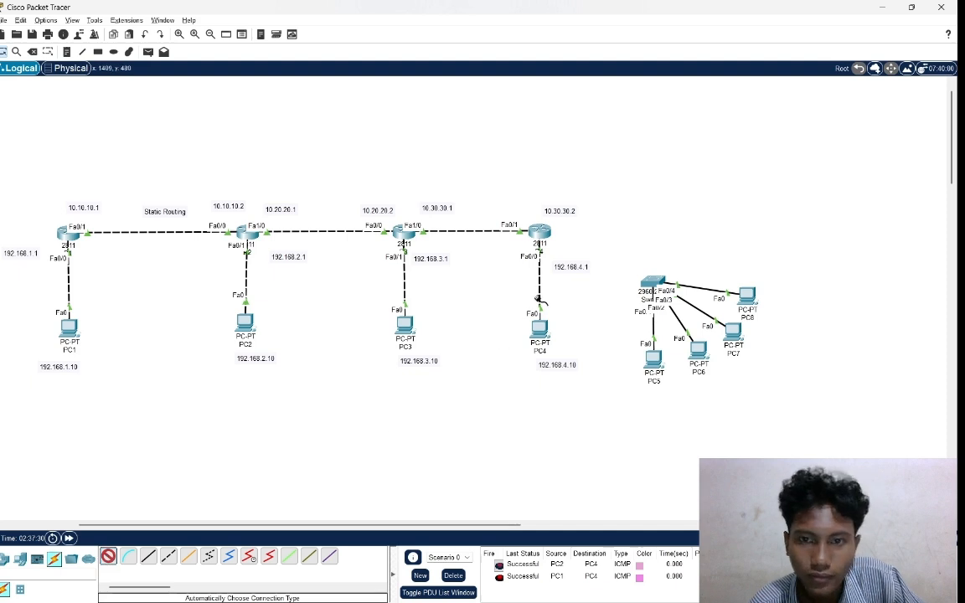
click(542, 234)
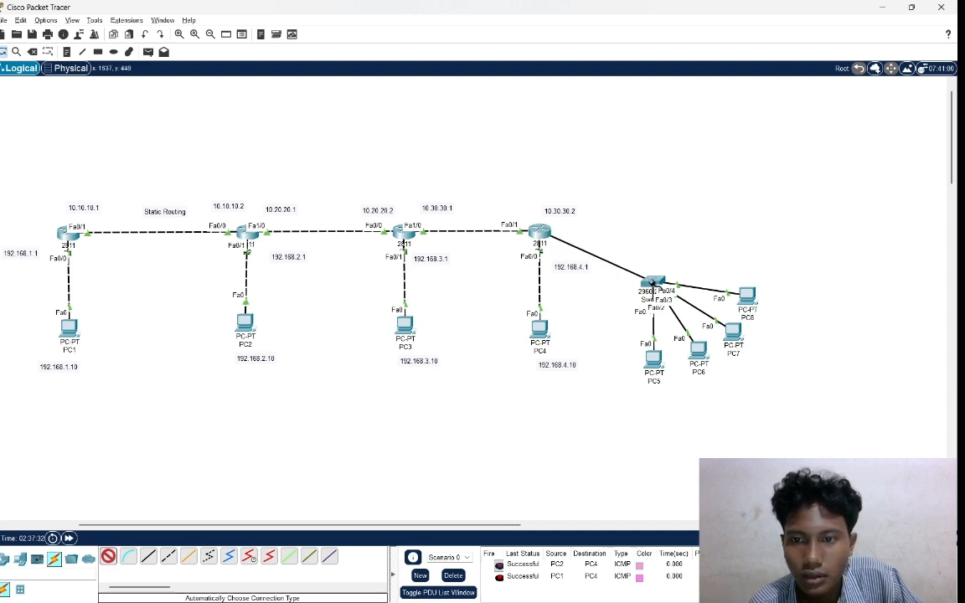
click(652, 284)
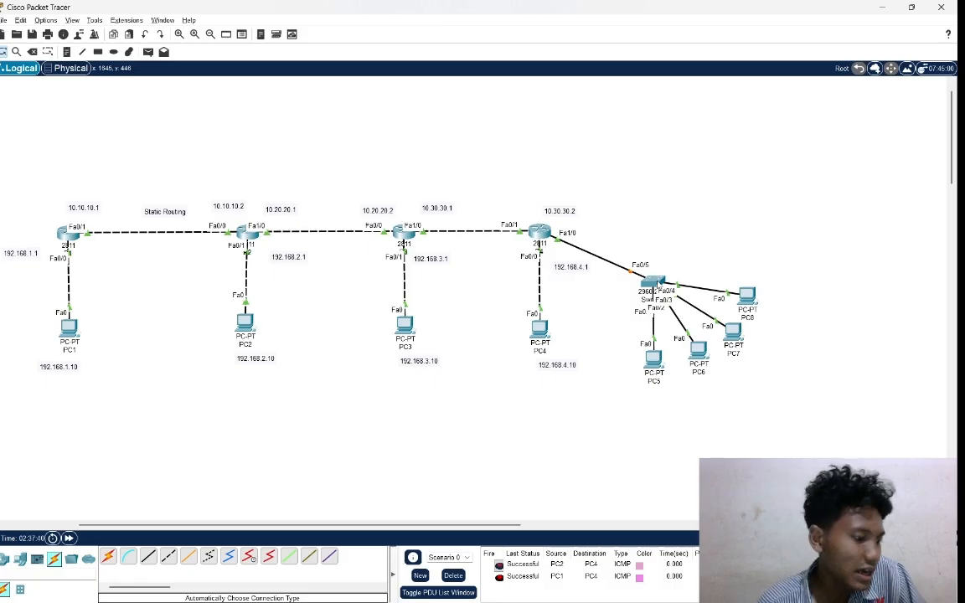
Open Switch0's command line and enter global configuration mode with en and conf t.
mouse_move(656, 285)
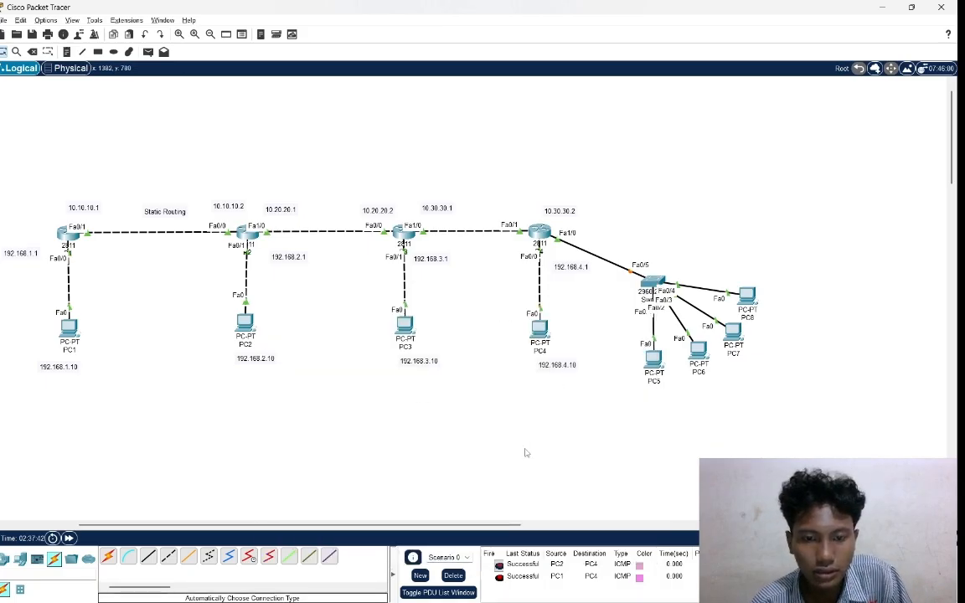
scroll(523, 452, down, 2)
scroll(528, 457, up, 1)
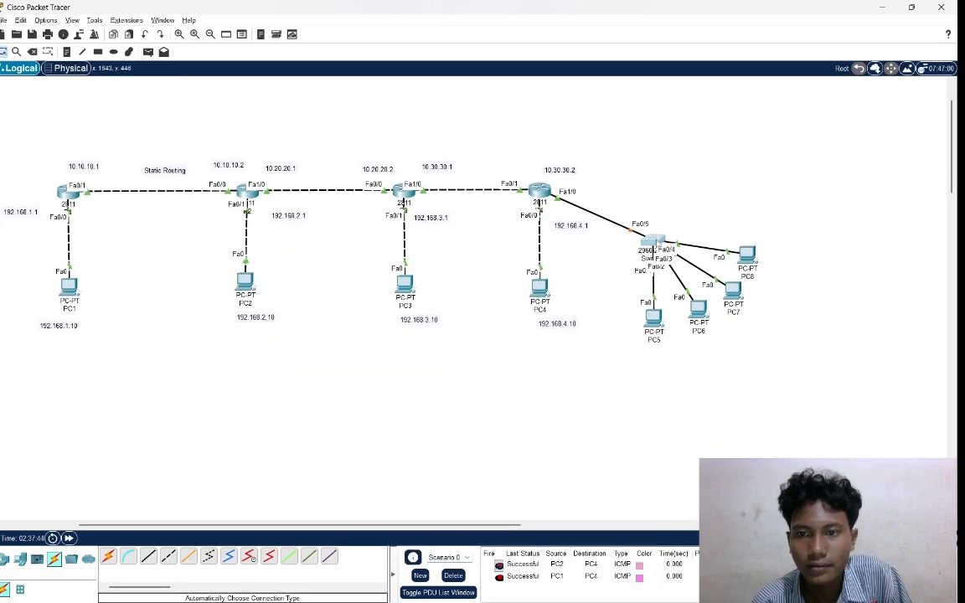
click(654, 242)
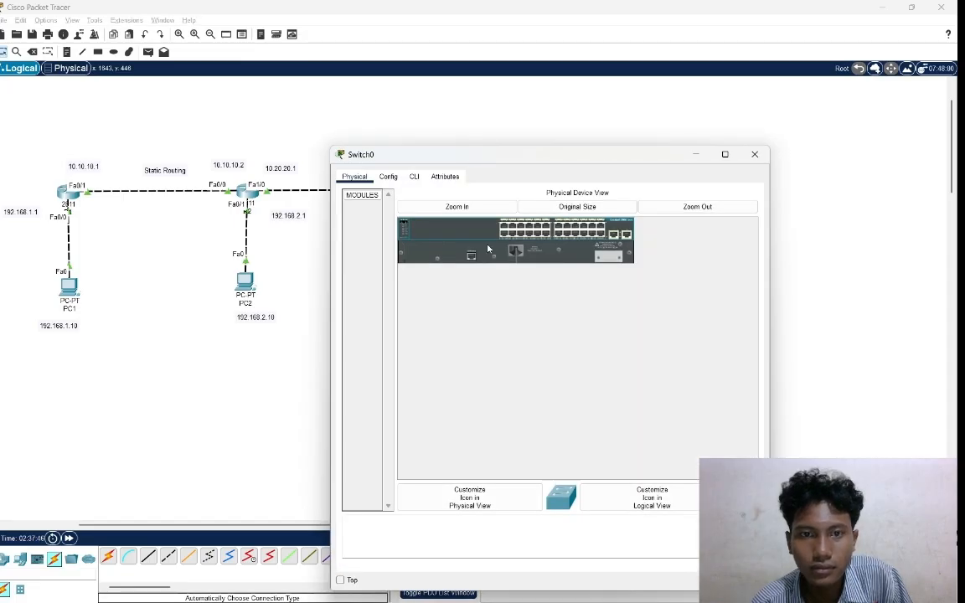
click(414, 176)
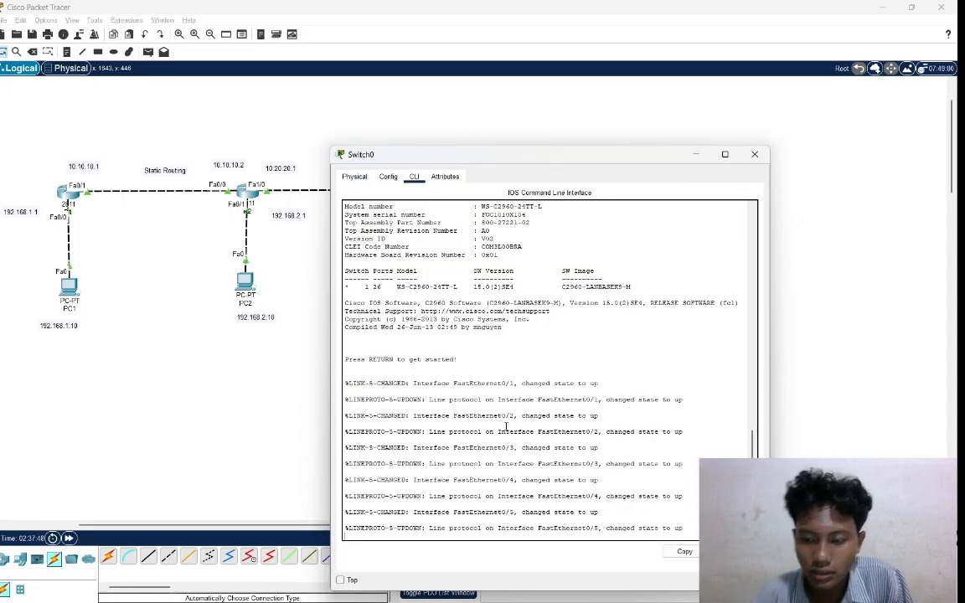
key(Return)
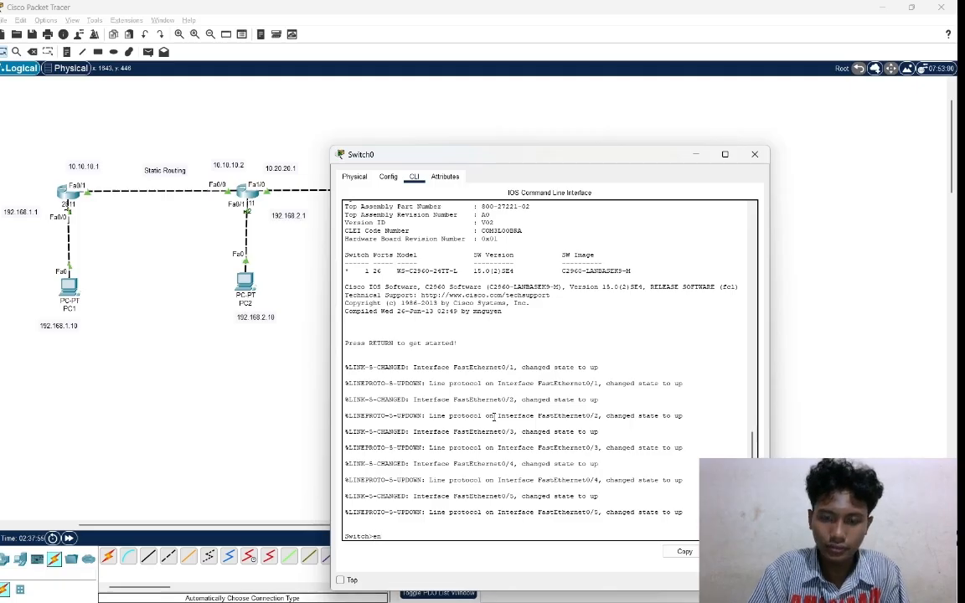
key(Return)
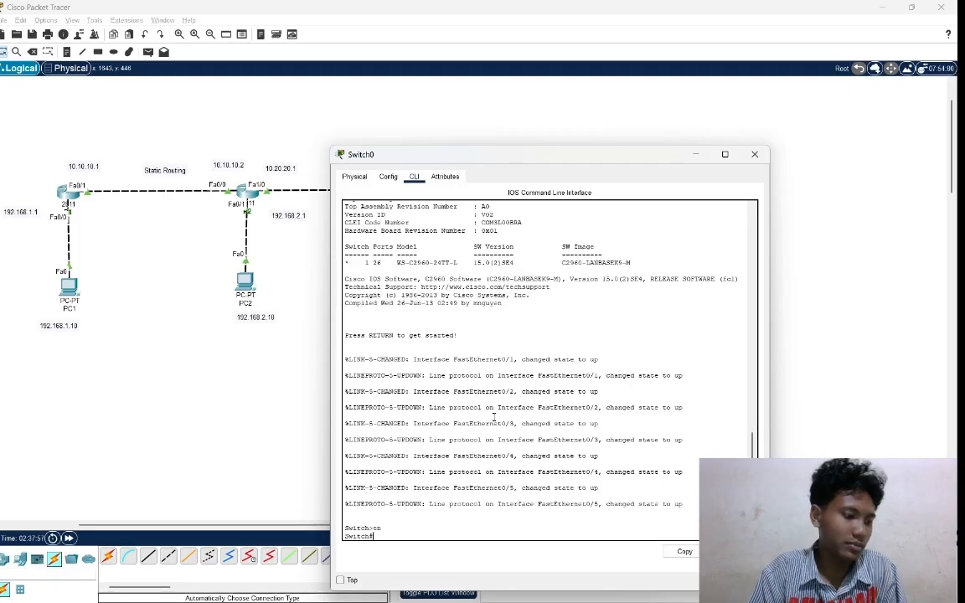
text(conf t)
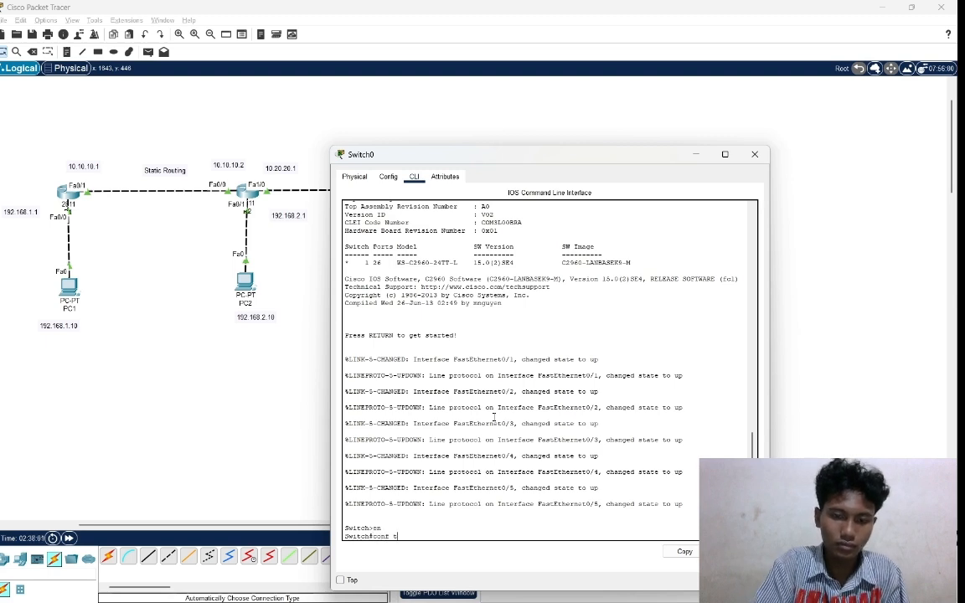
key(Return)
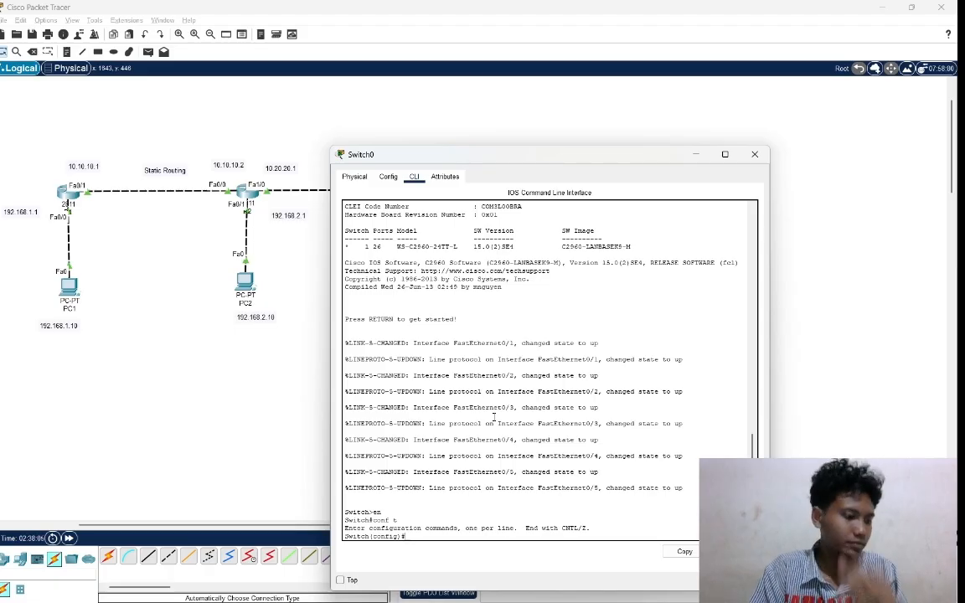
Create VLAN 40 on Switch0 and exit back to global configuration mode.
text(ig)#v)
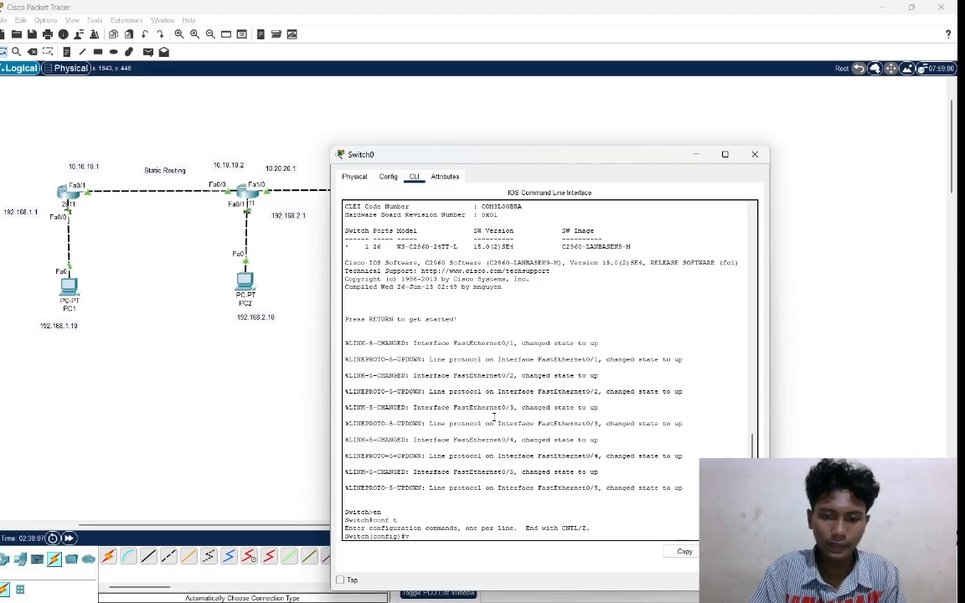
text(lan)
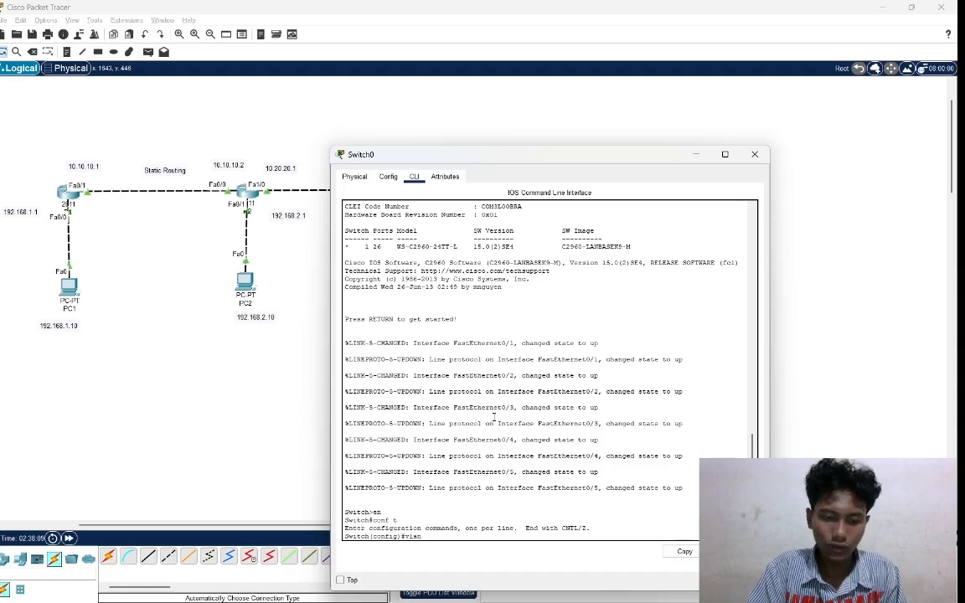
text( 40)
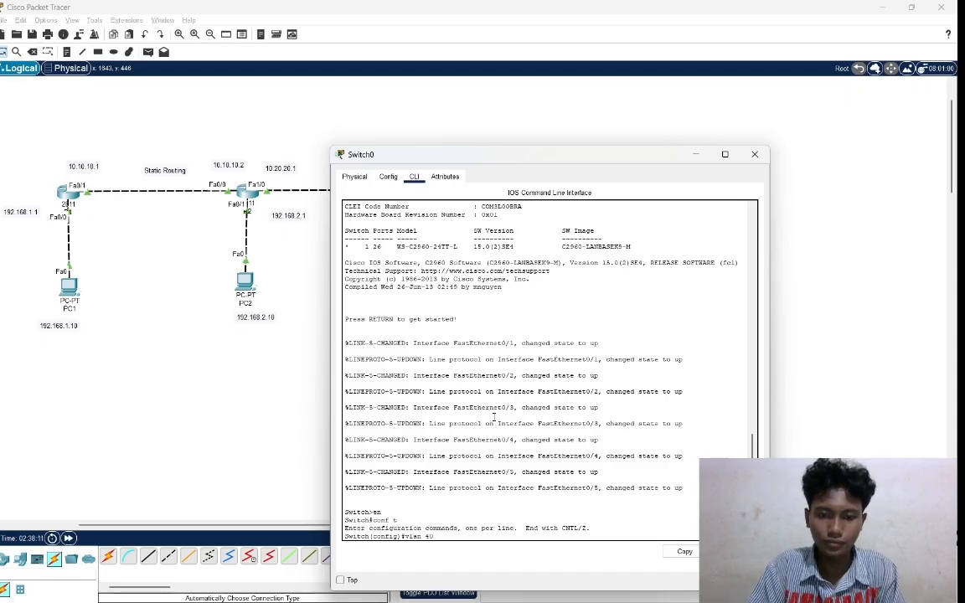
key(Return)
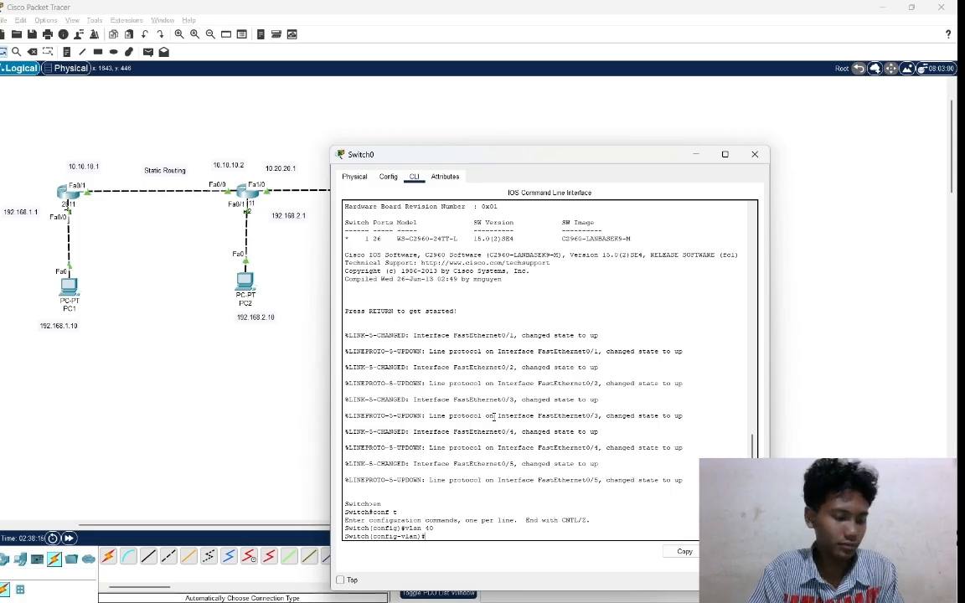
text(exit)
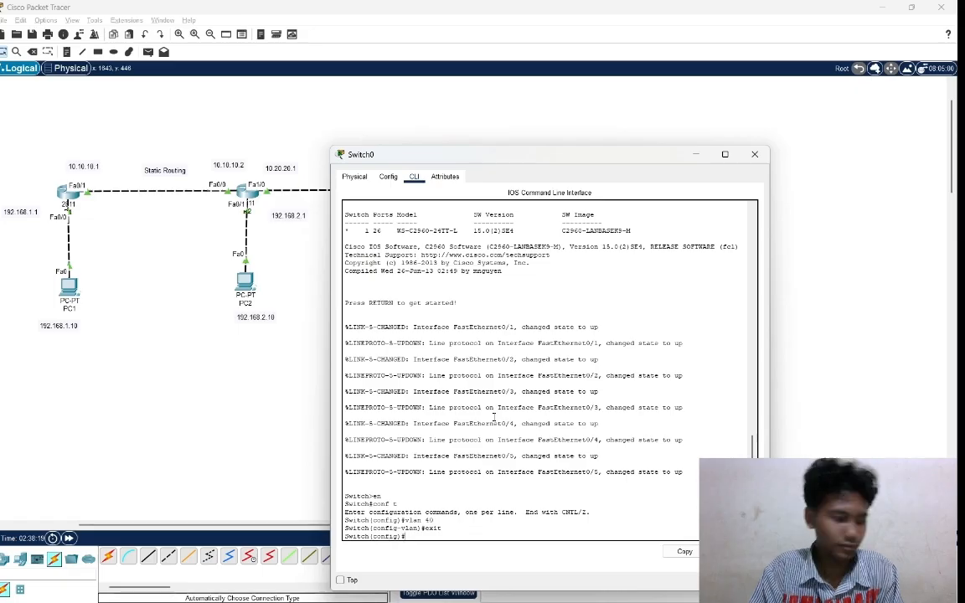
Enter interface range configuration for Switch0's ports fa0/1-2 with int range fa0/1-2.
text(int)
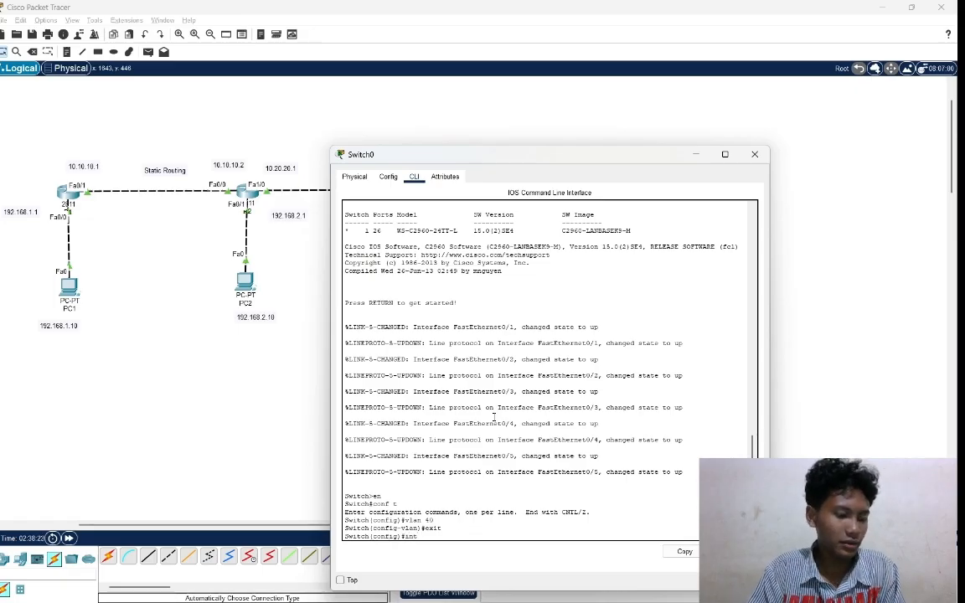
text( range)
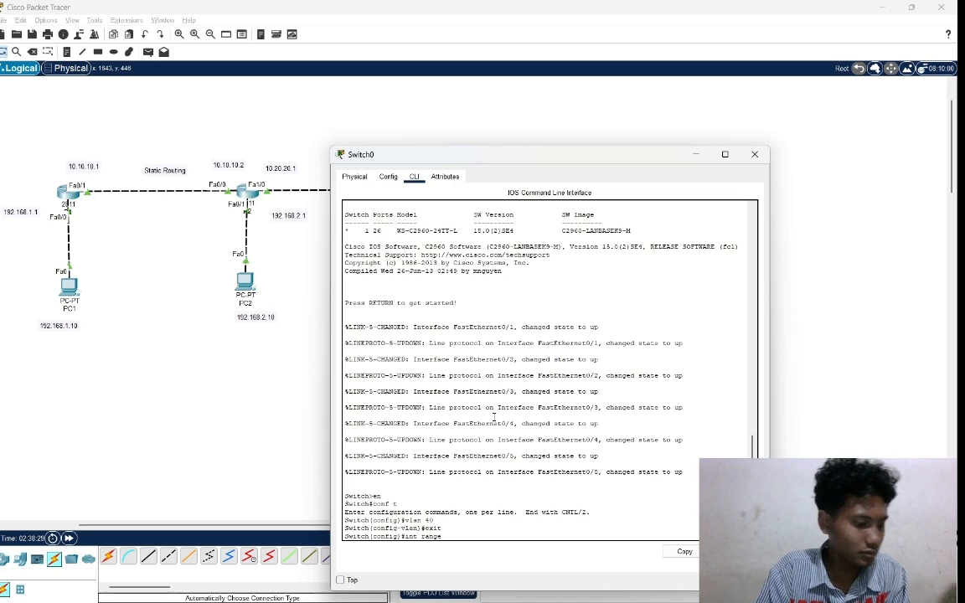
text(fa)
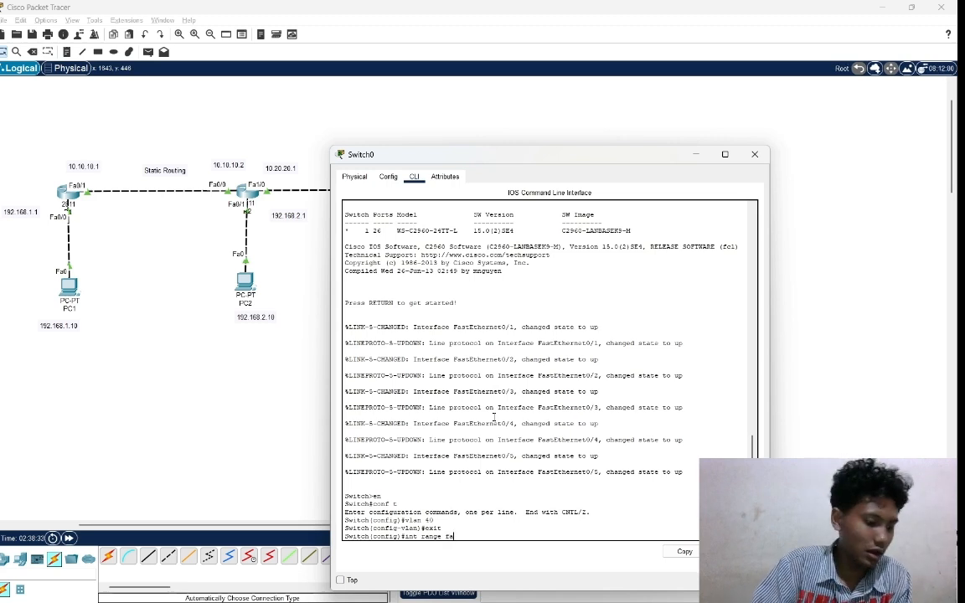
text(0)
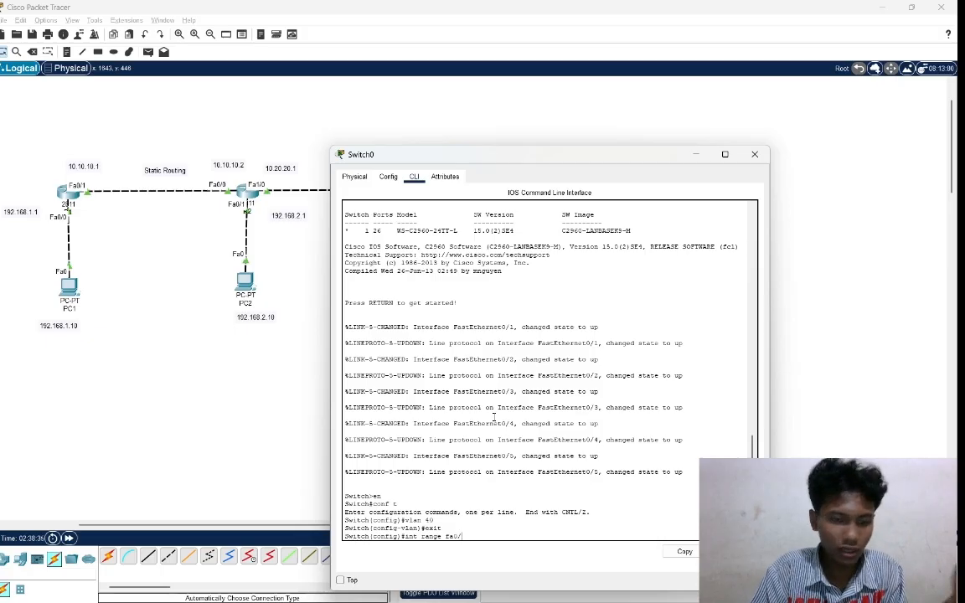
text(/1-)
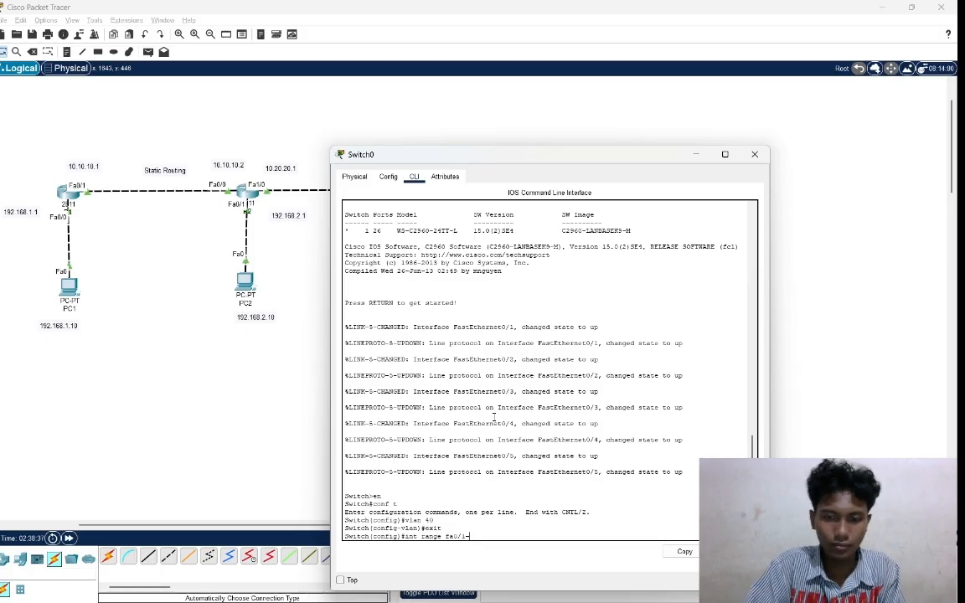
text(2)
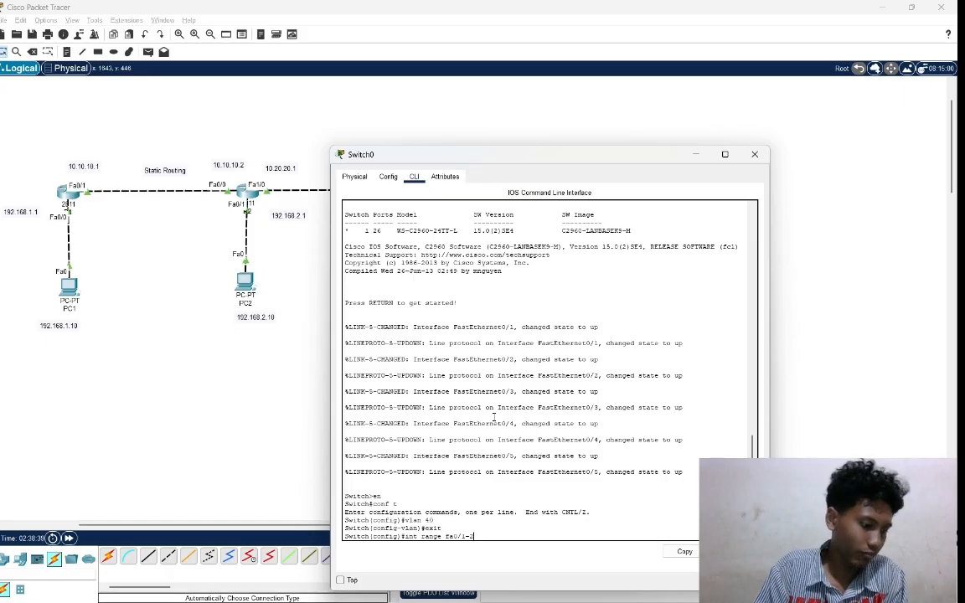
key(Return)
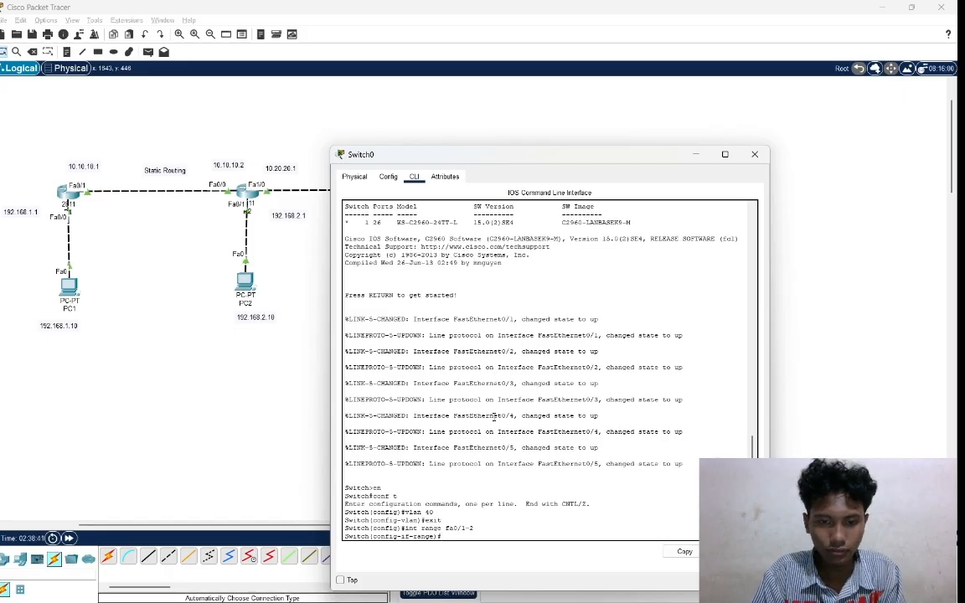
Try to put the fa0/1-2 port range into access mode with sw mood acc.
text(s)
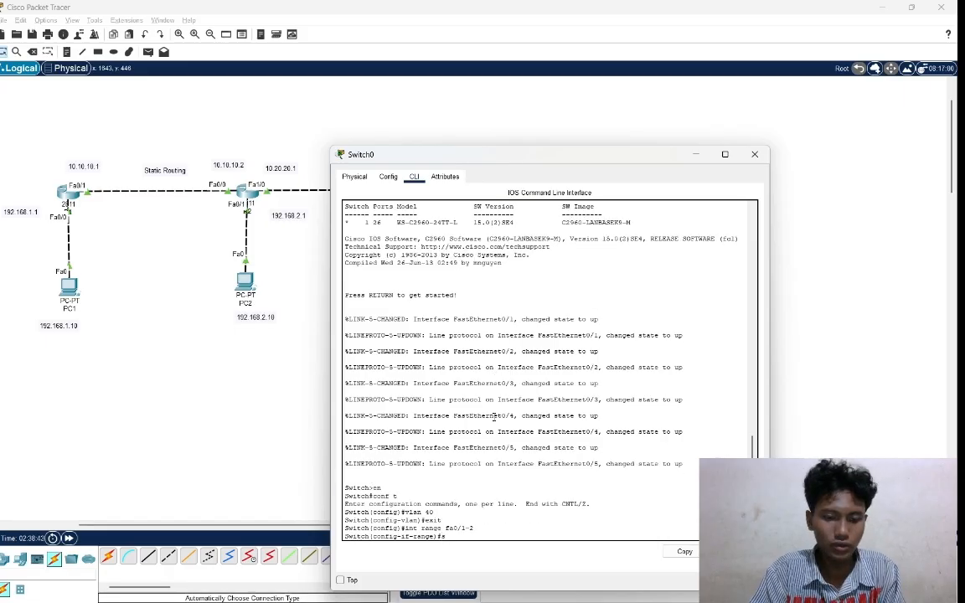
text(w mod)
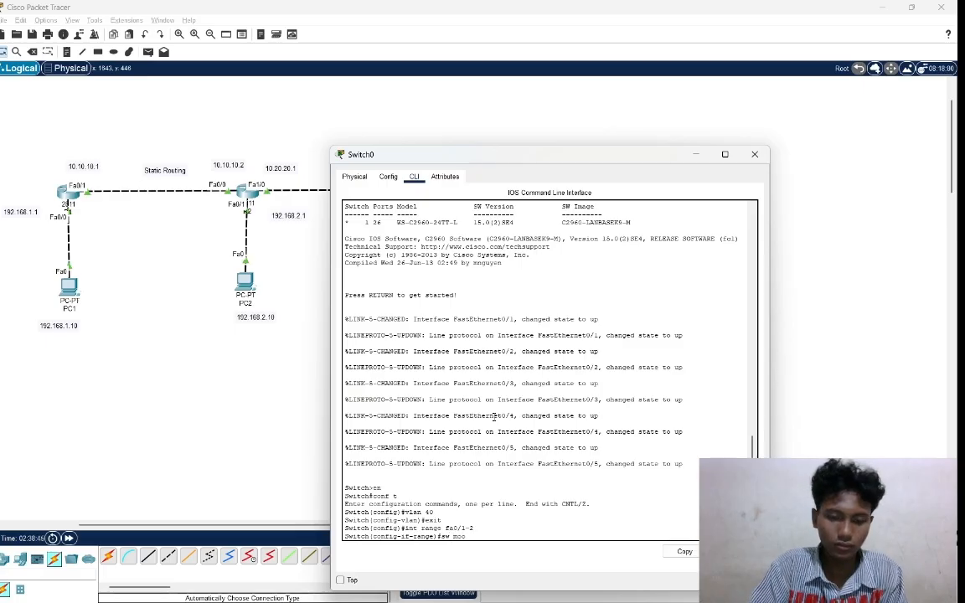
text(e acc)
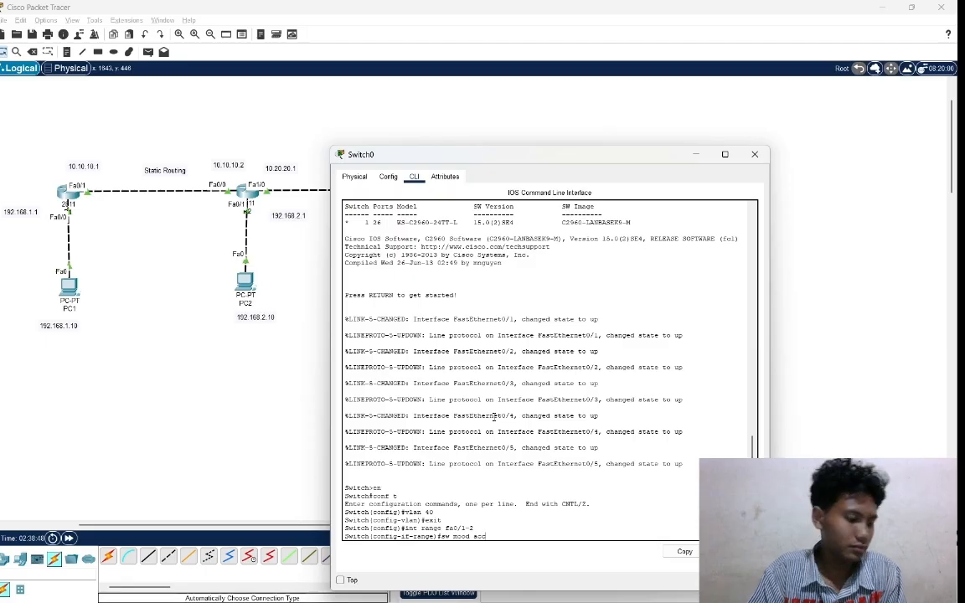
key(Return)
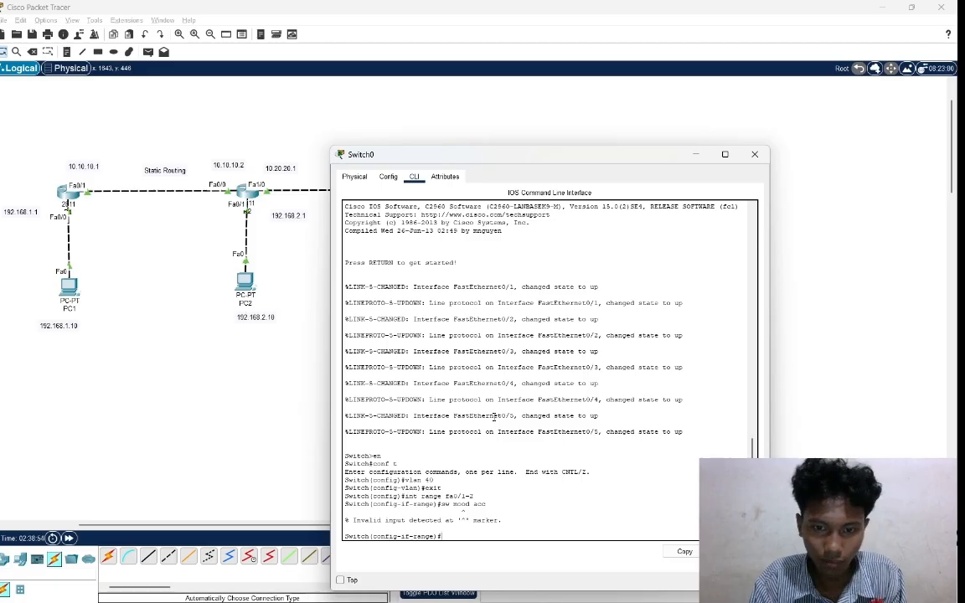
Set the switchport mode of ports fa0/1-2 to access with sw mod acc.
text(sw )
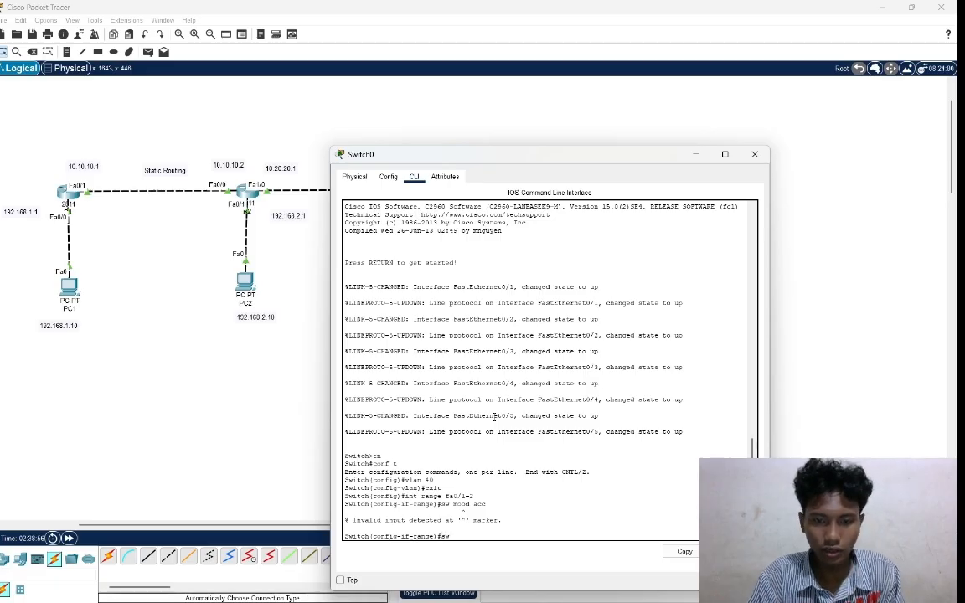
text(mod)
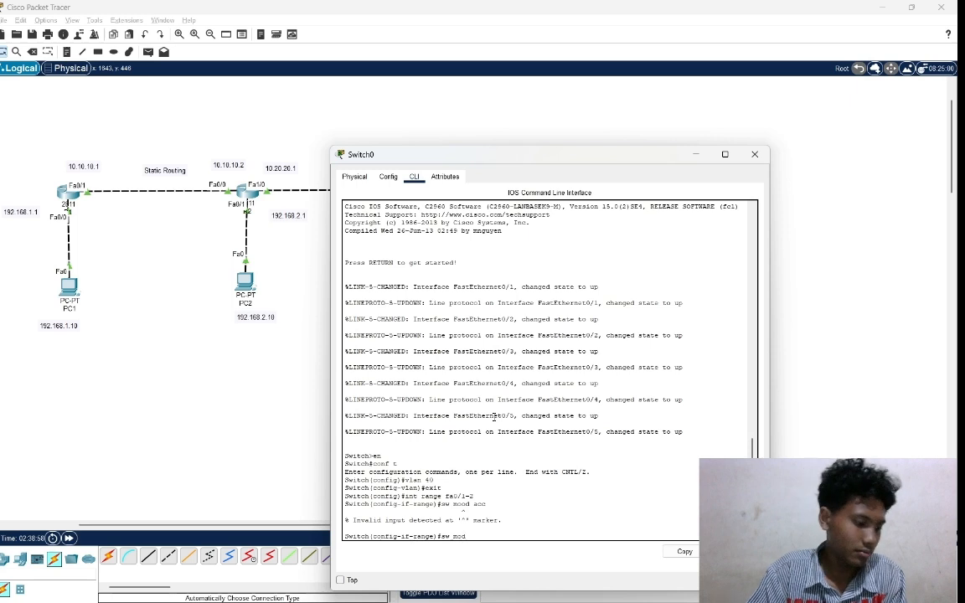
text( acc)
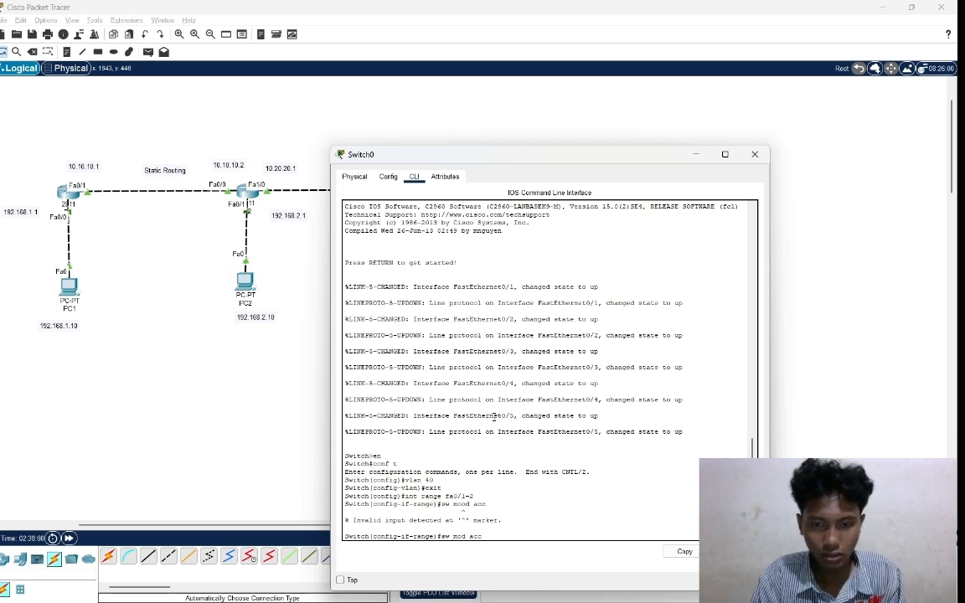
key(Return)
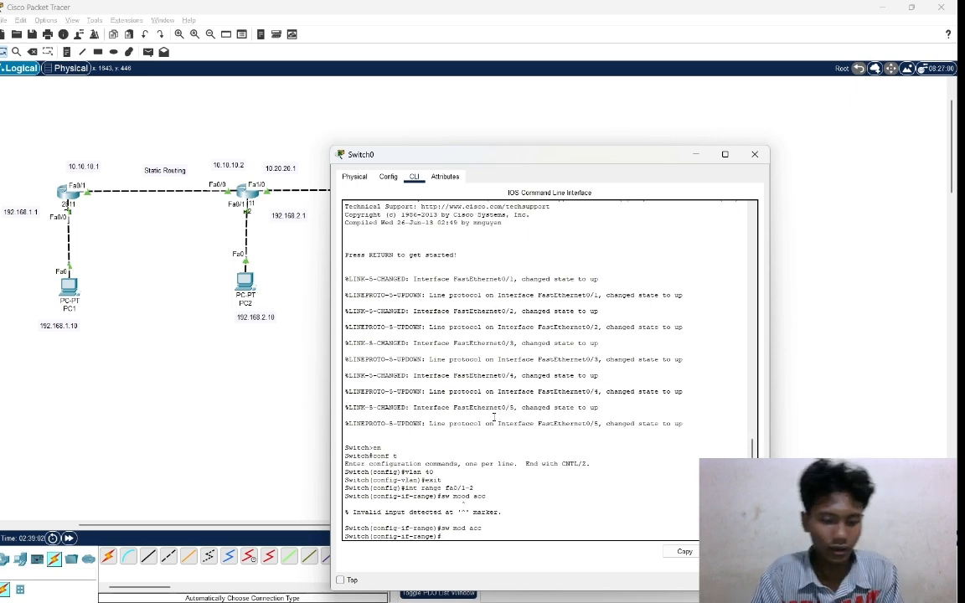
Assign ports fa0/1-2 to VLAN 40 with sw acc vlan 40 and exit to global configuration mode.
text(sw )
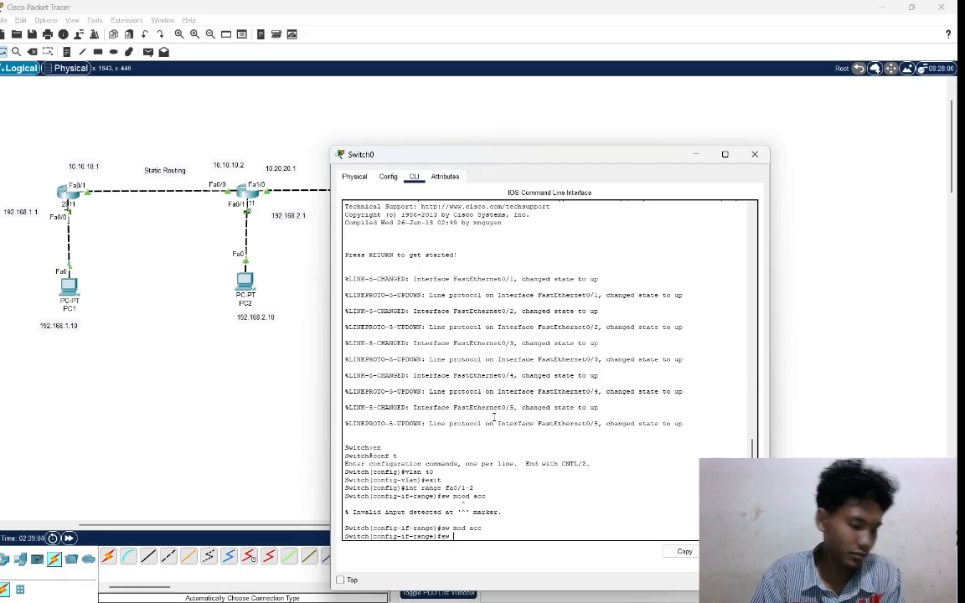
text(acc)
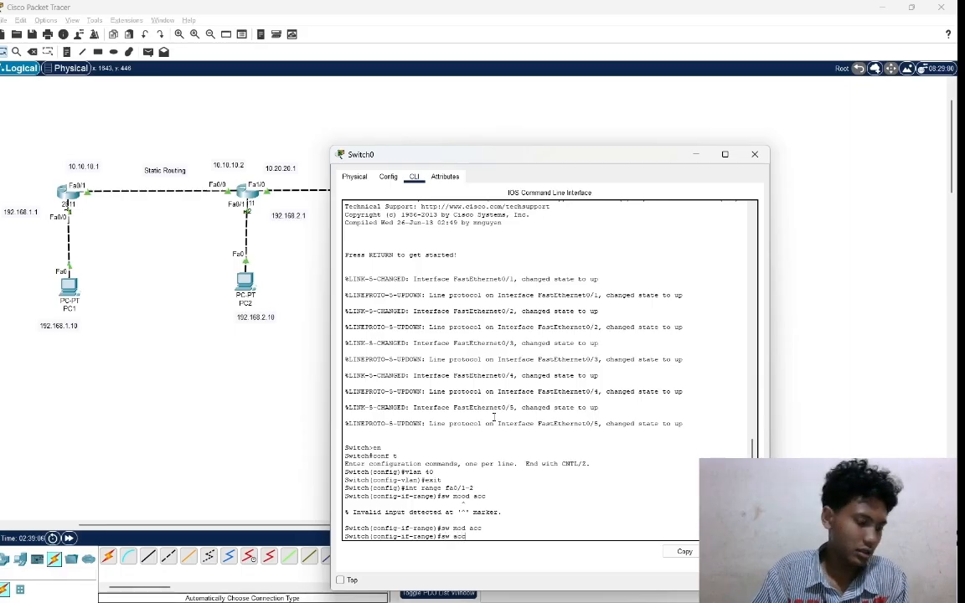
text( vlan)
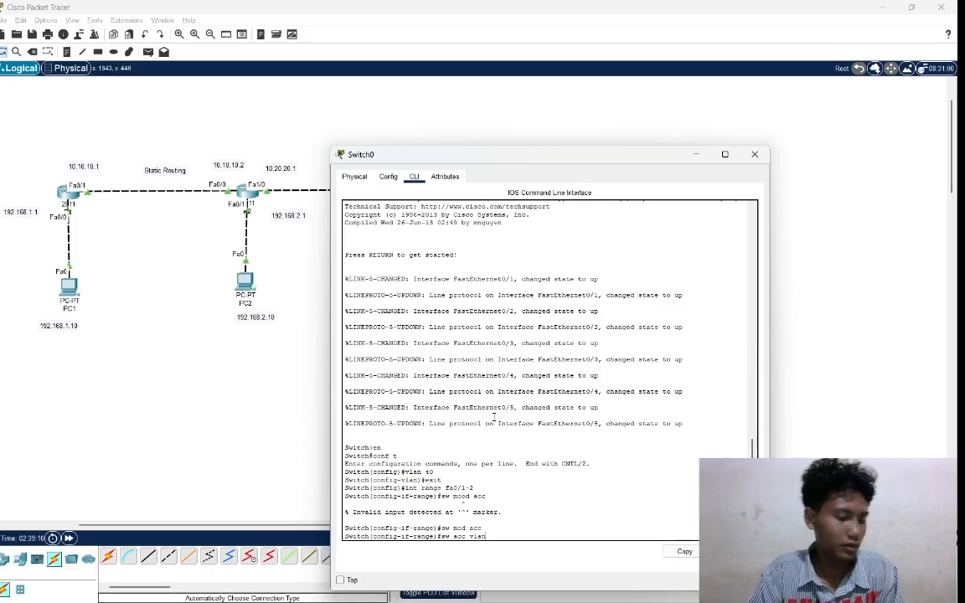
text( 40)
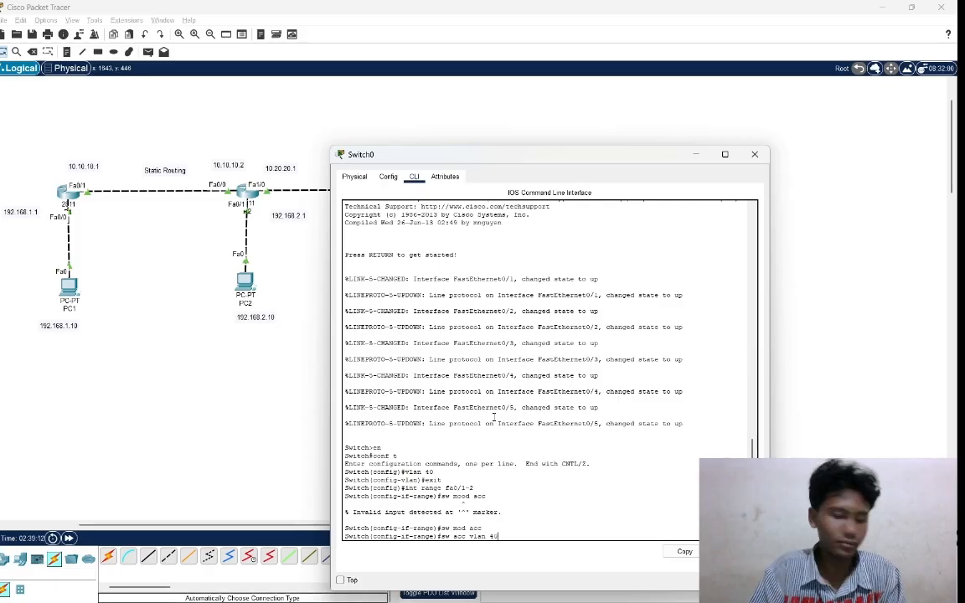
key(Return)
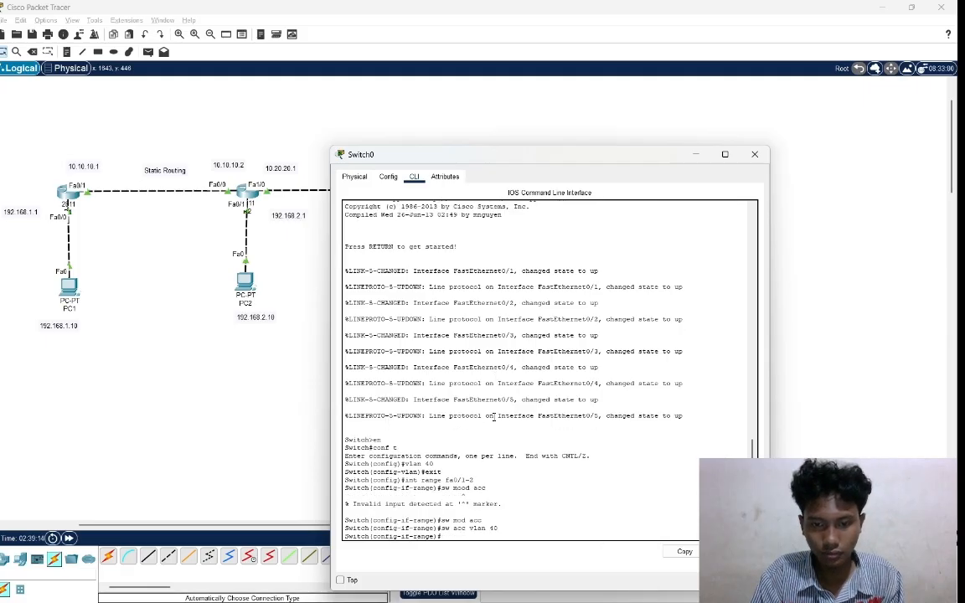
text(exit)
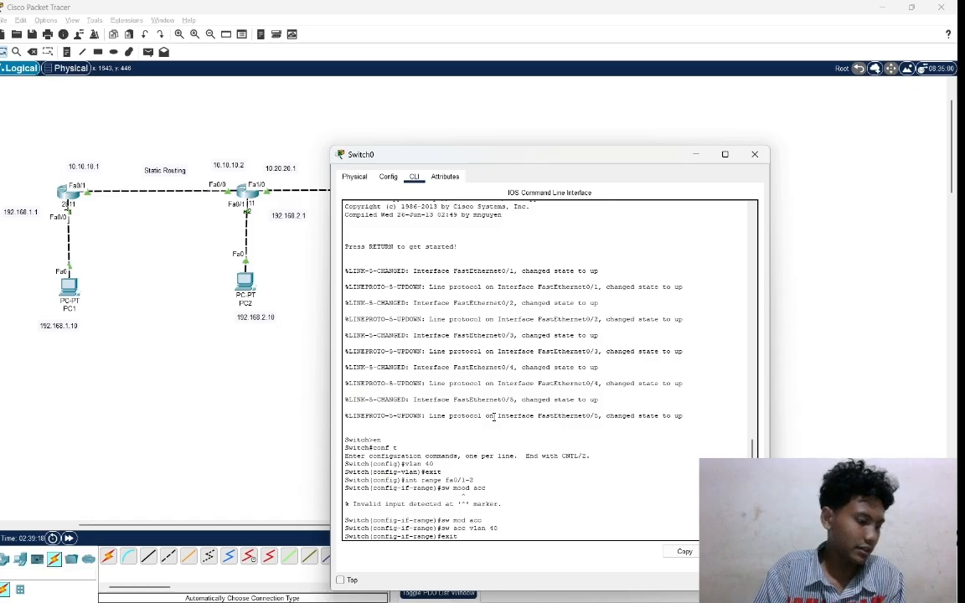
key(Return)
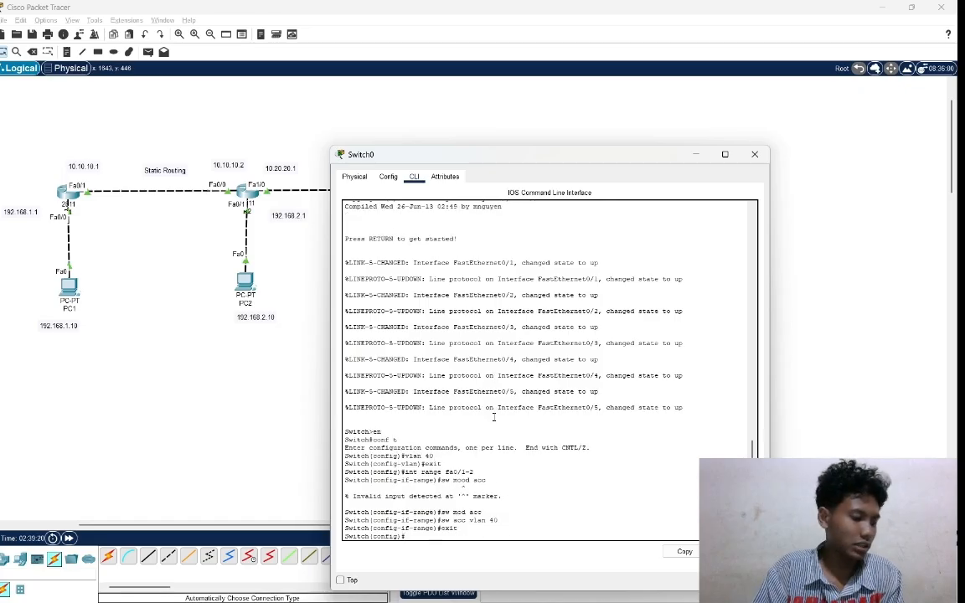
Enter interface range configuration for Switch0's ports fa0/3-4 with int range fa0/3-4.
text(int)
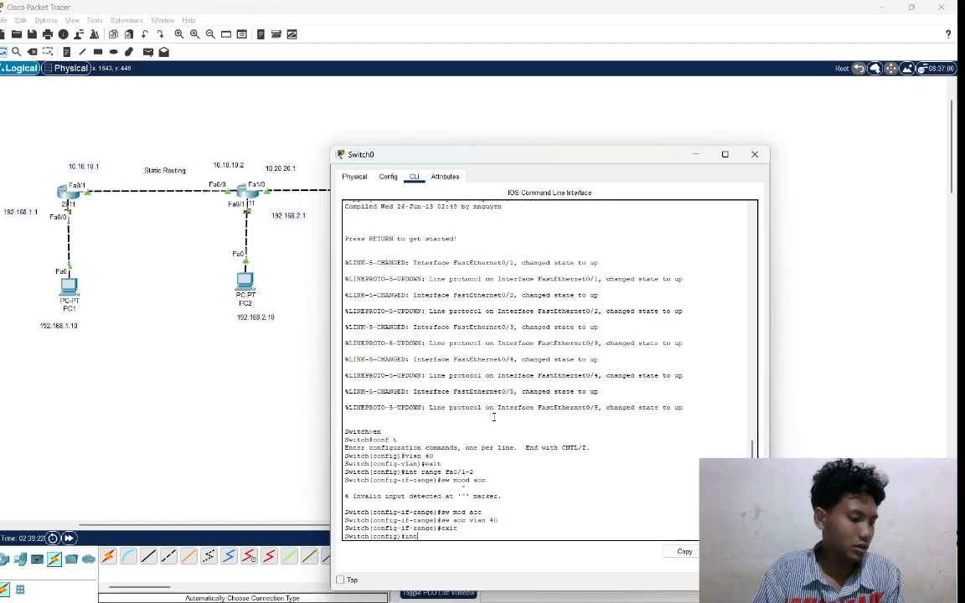
text( range)
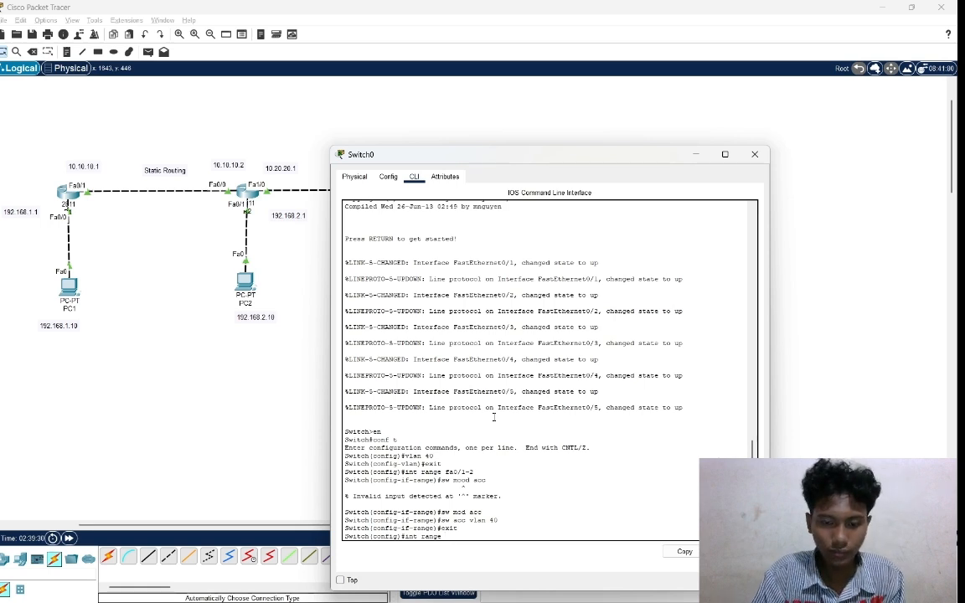
text(fa)
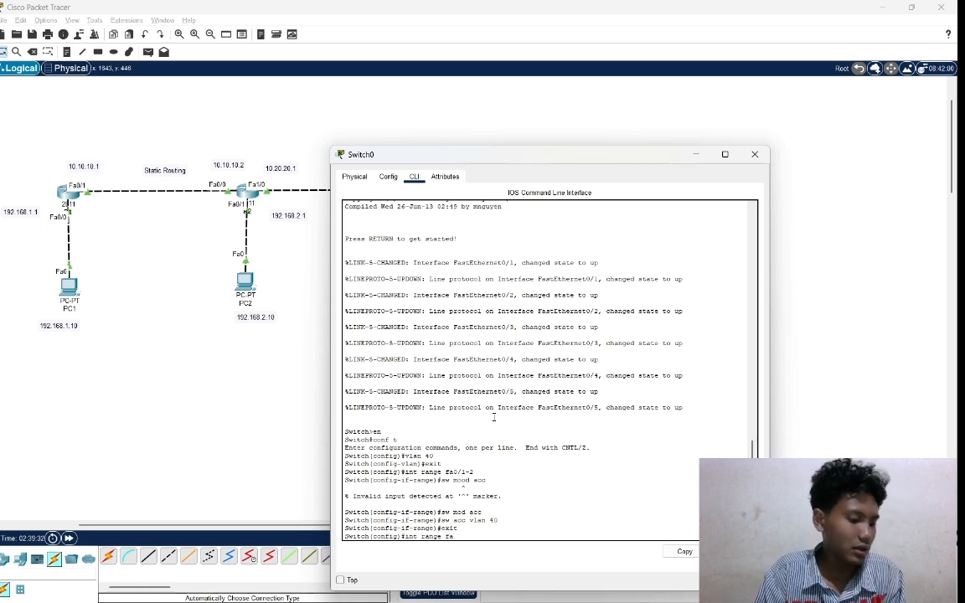
text(0)
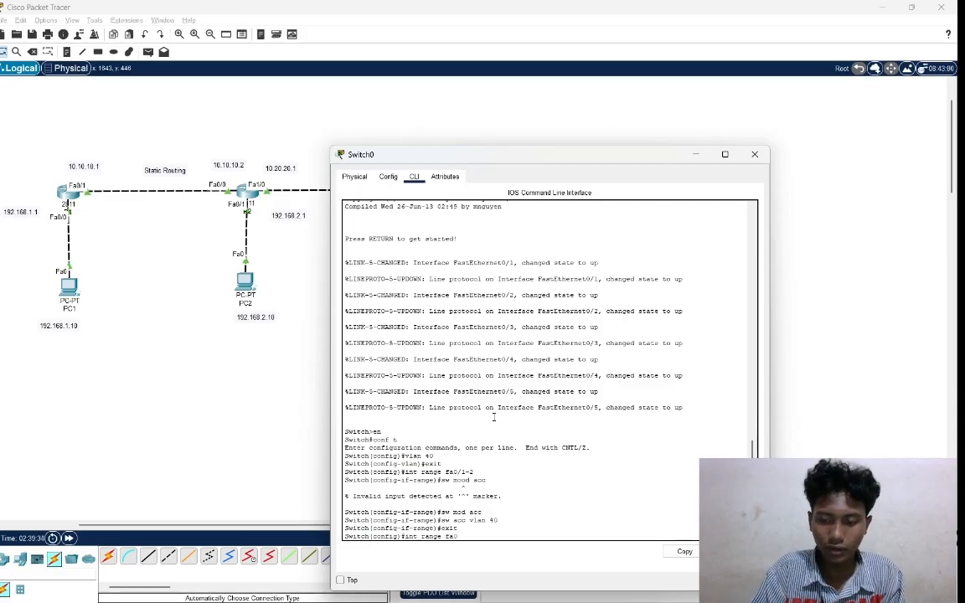
text(/)
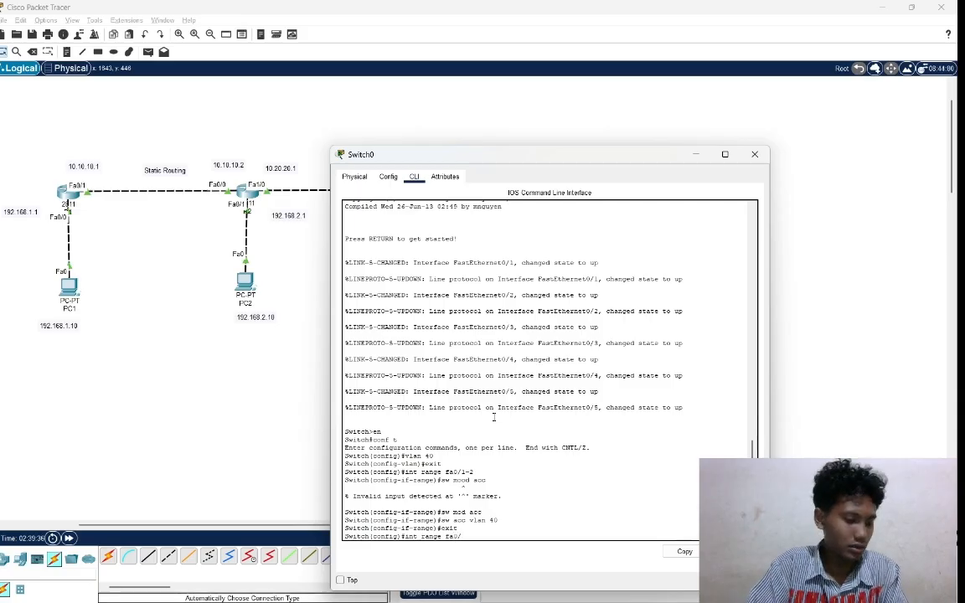
text(3-4)
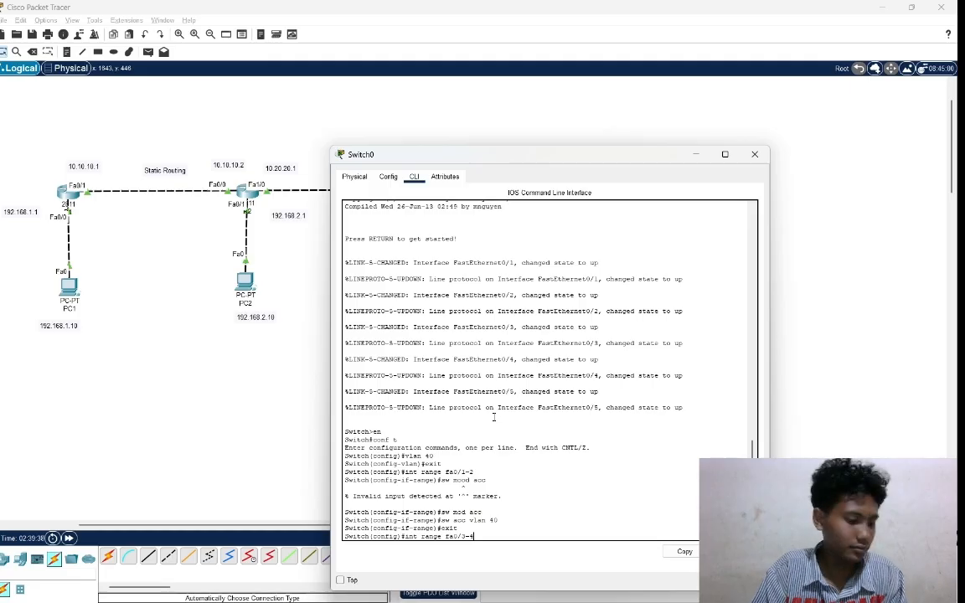
key(Return)
Set the switchport mode of ports fa0/3-4 to access with sw mod acc.
text(s)
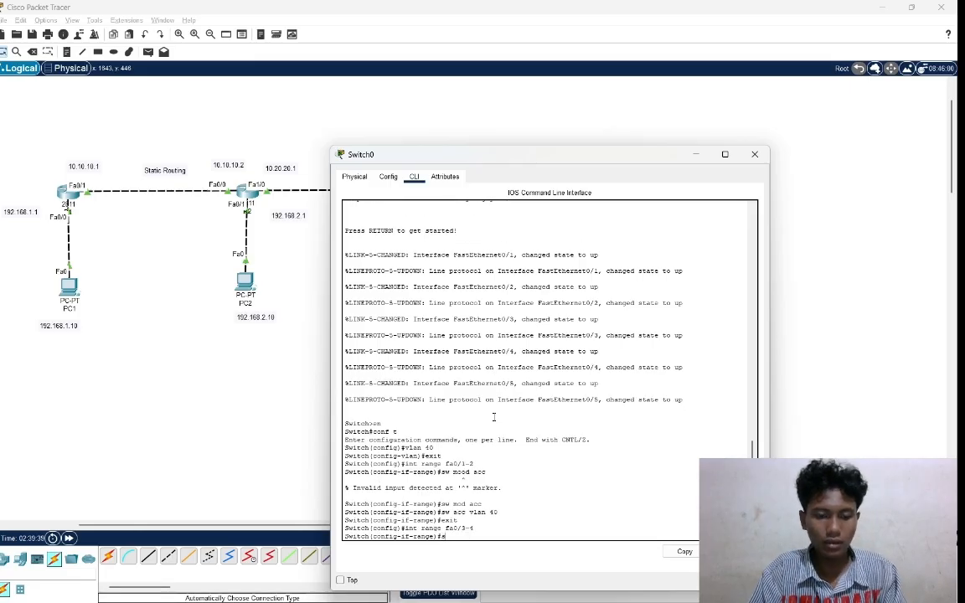
text(w mod)
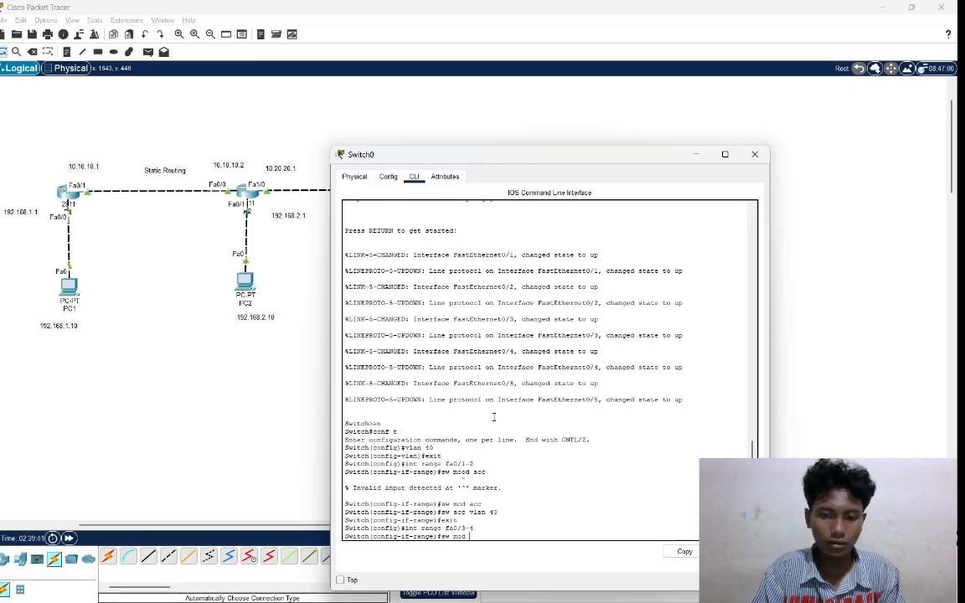
text( ac)
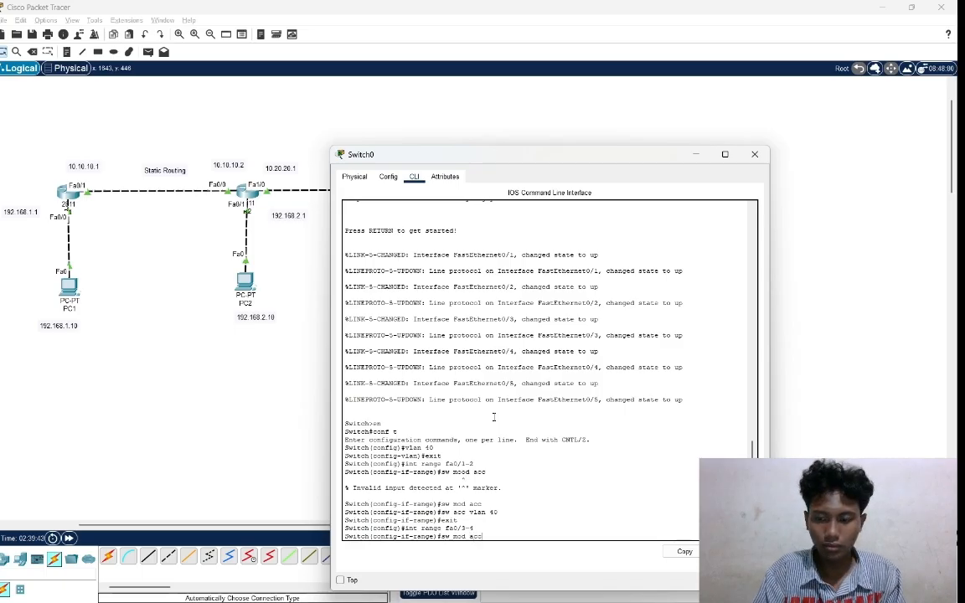
text(c)
key(Return)
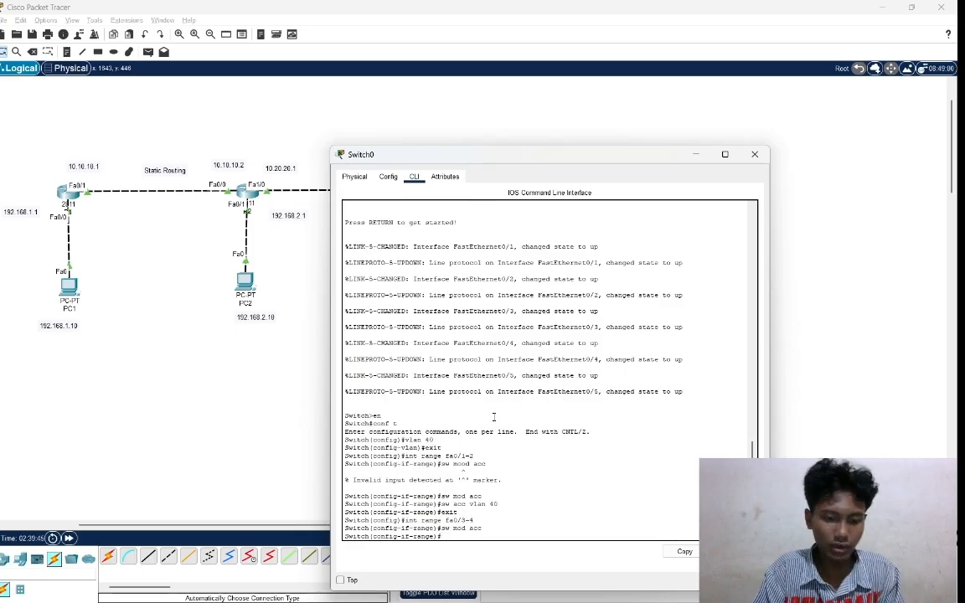
Assign ports fa0/3-4 to VLAN 50 with sw ac vl 50.
text(sw)
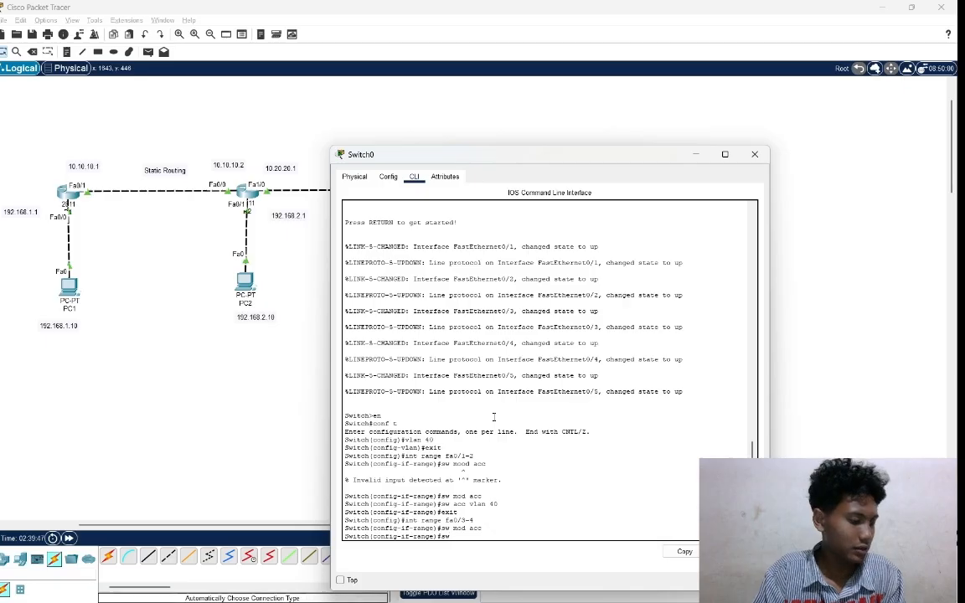
text( a)
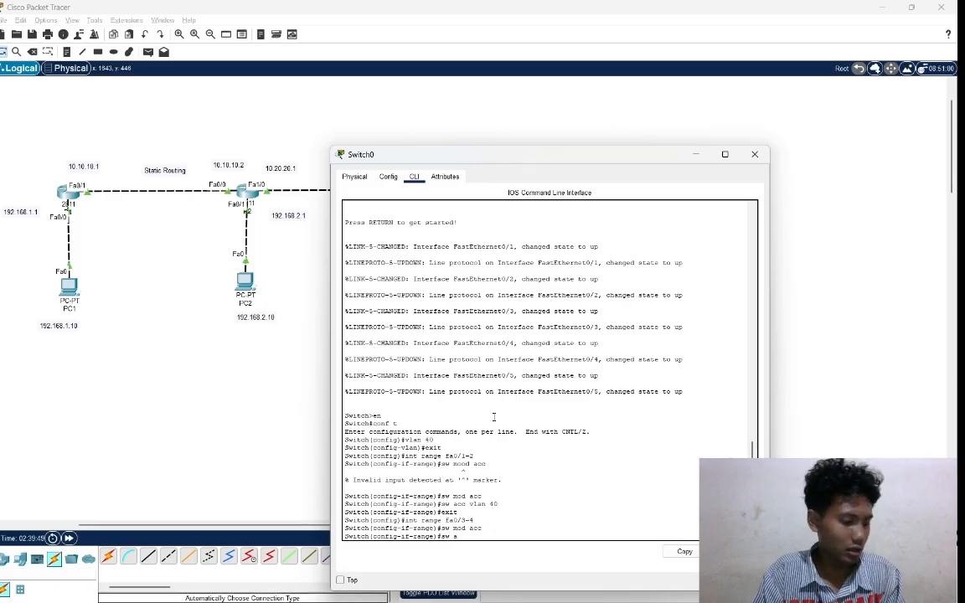
text(c v)
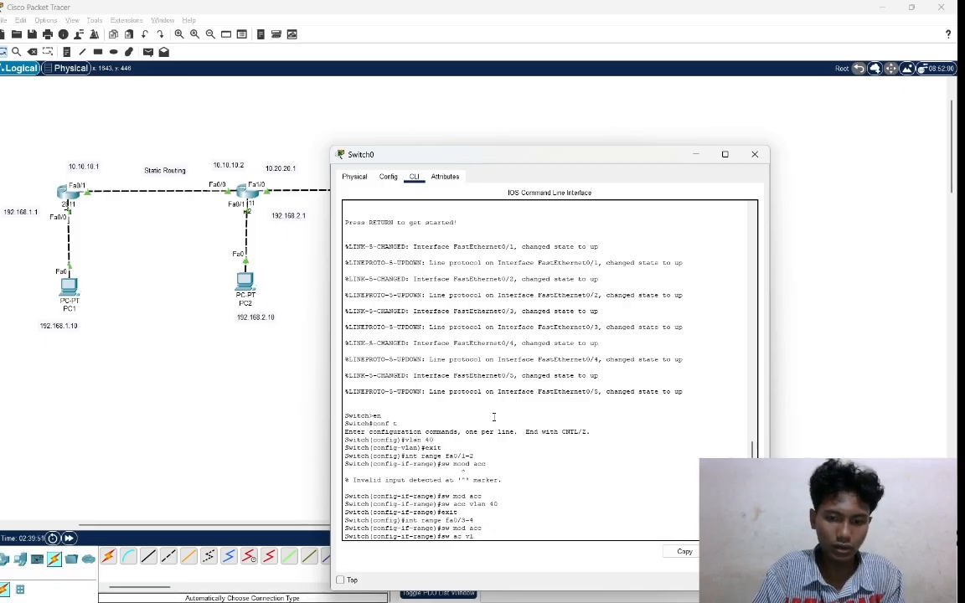
text(l)
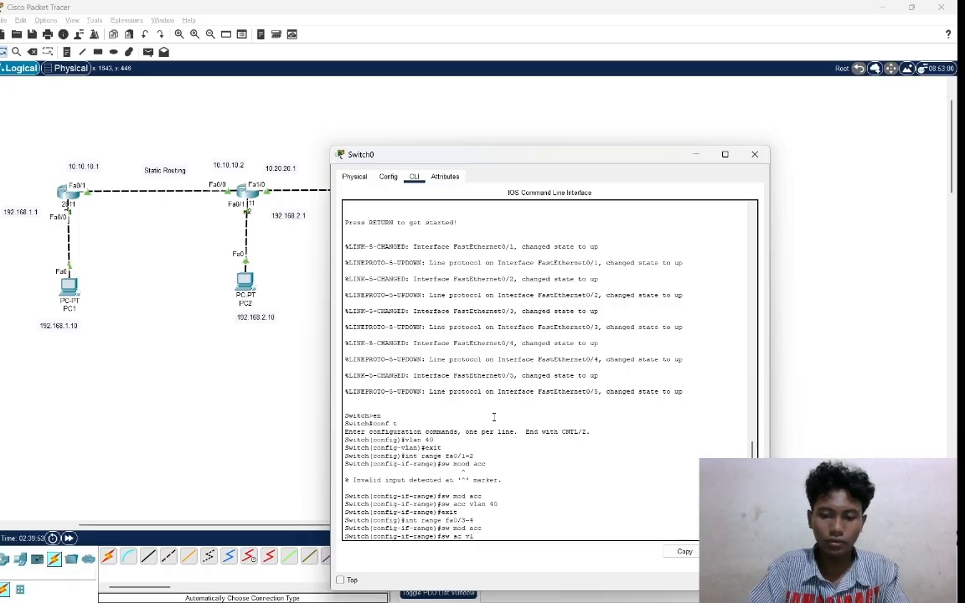
text( 50)
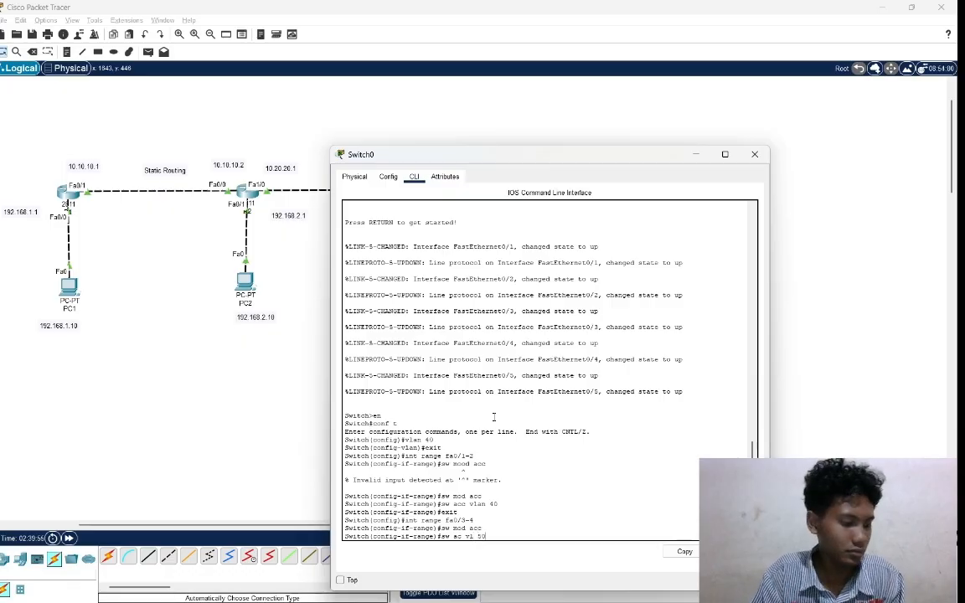
key(Return)
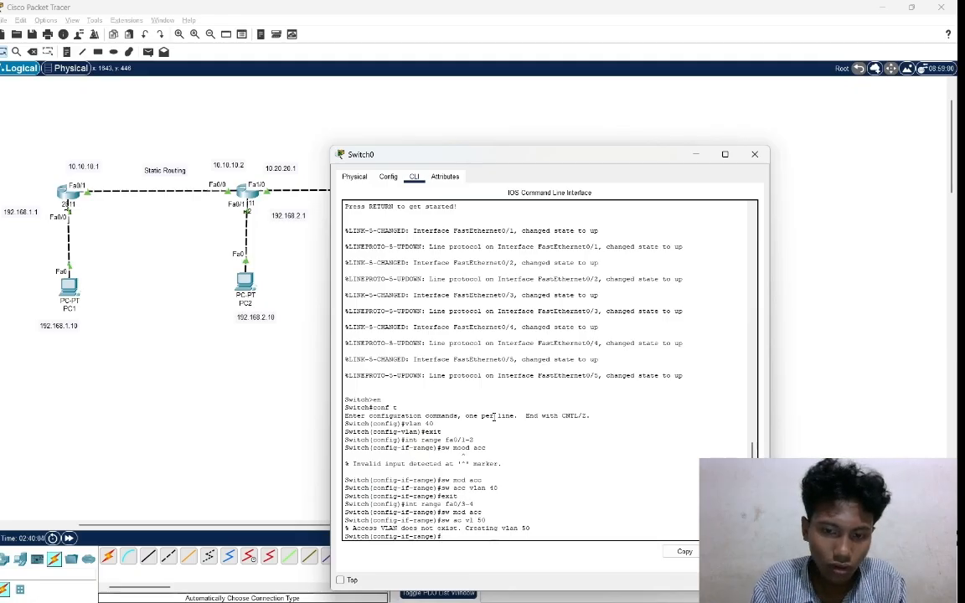
Enter interface configuration for Switch0's port fa0/5 with int fa0/5.
text(in)
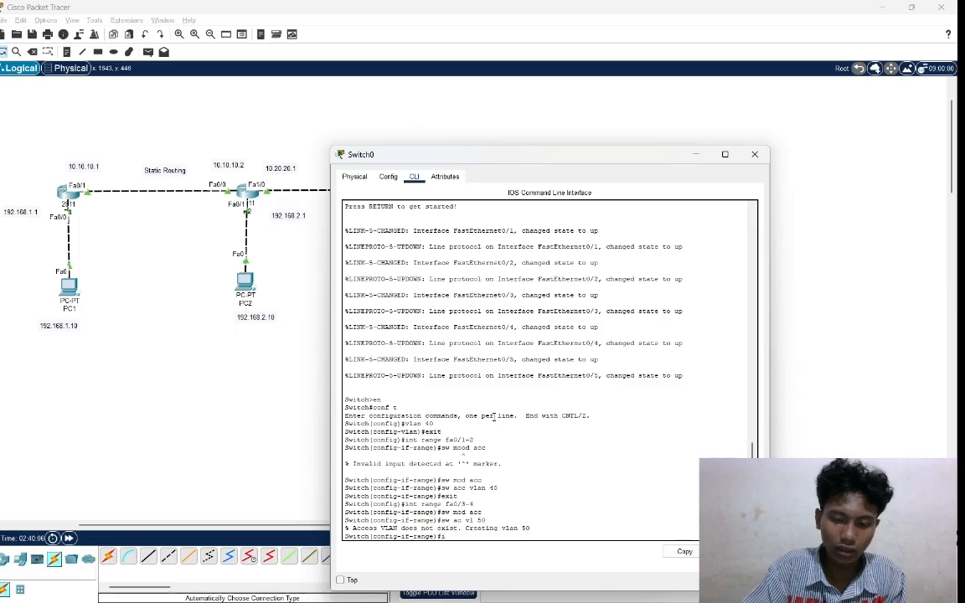
text(t)
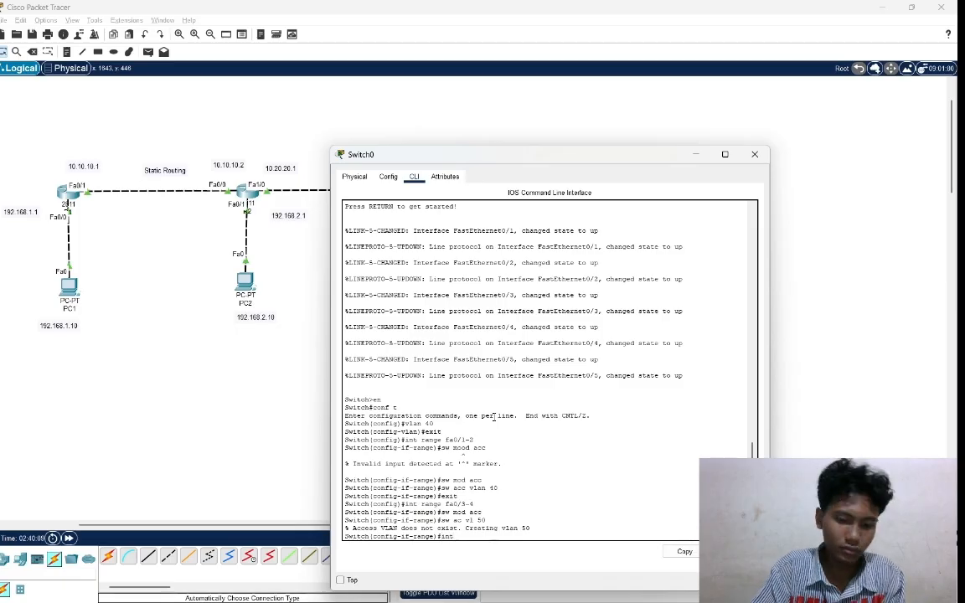
text( fa0)
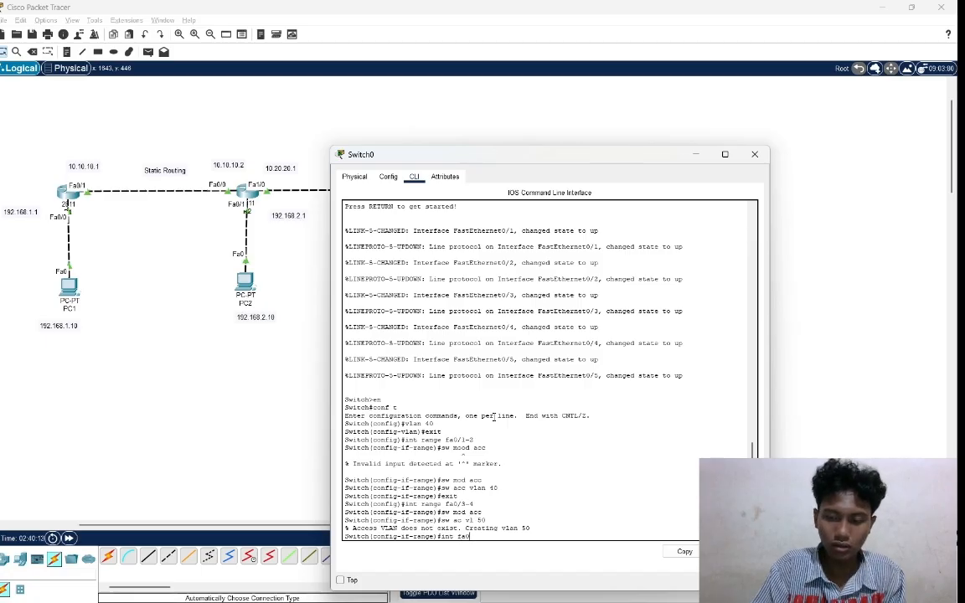
text(/)
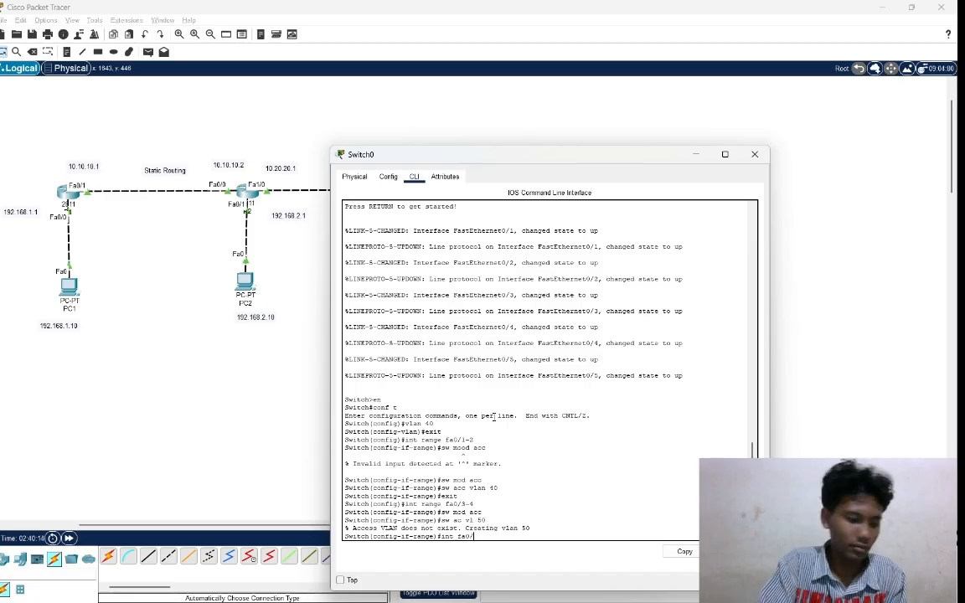
text(5)
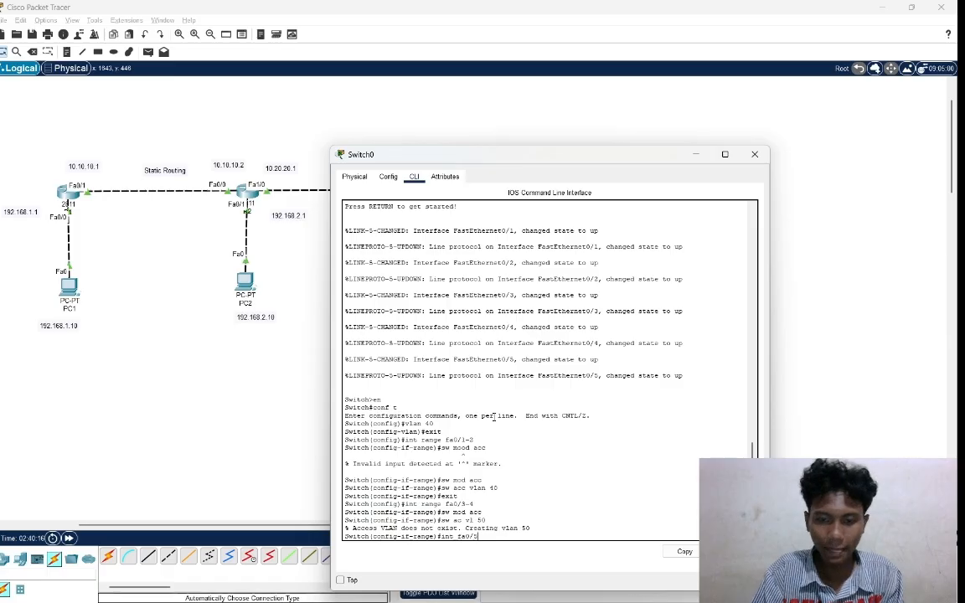
key(Return)
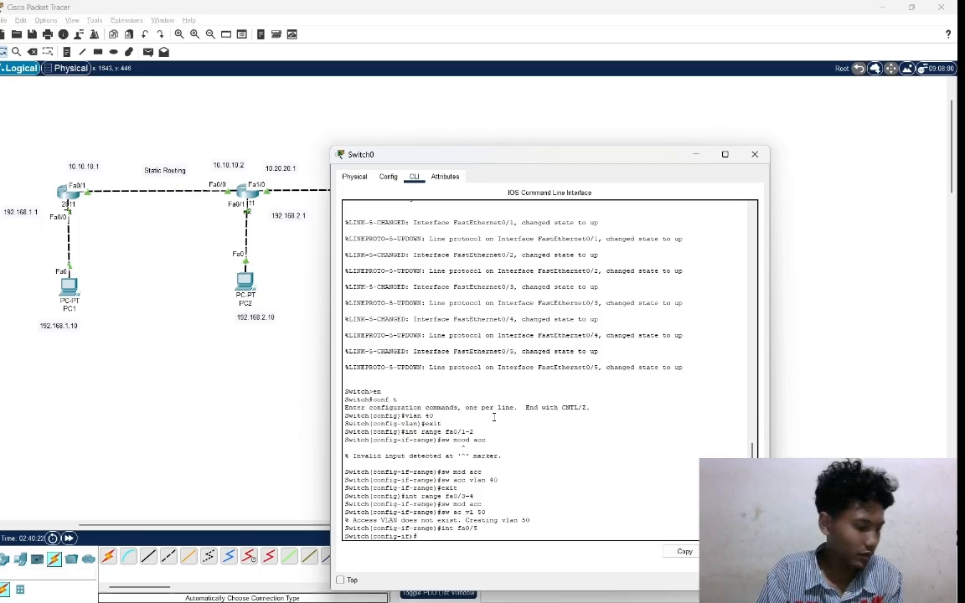
Set the switchport mode of port fa0/5 to trunk with sw mod trunk and return to the network topology.
text(sw)
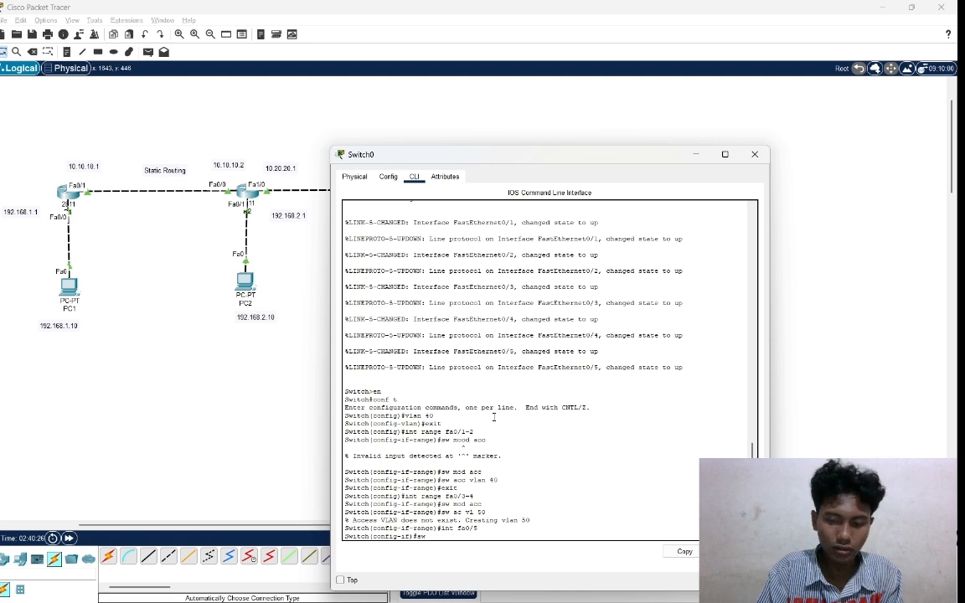
text( mod)
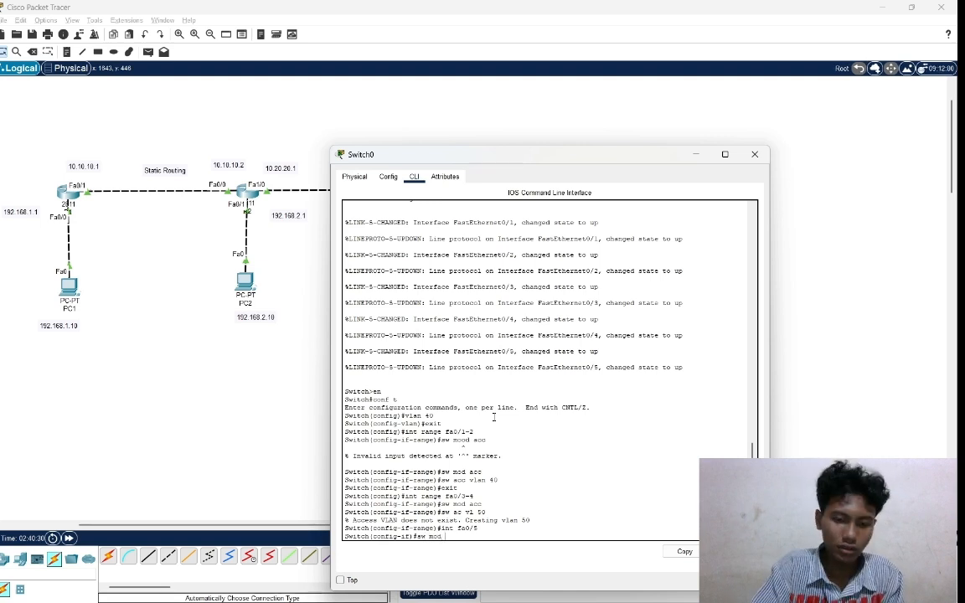
text( tru)
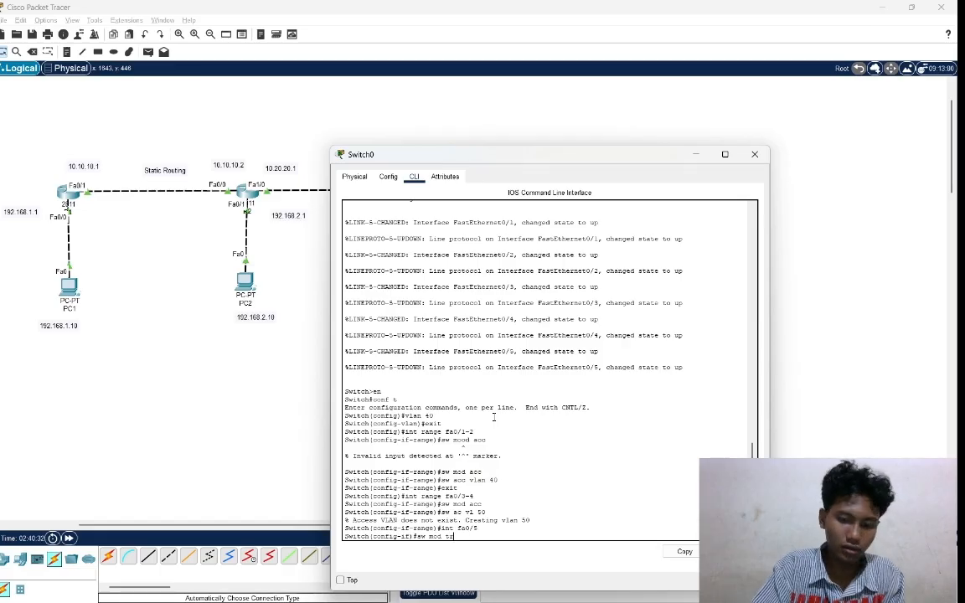
text(nk)
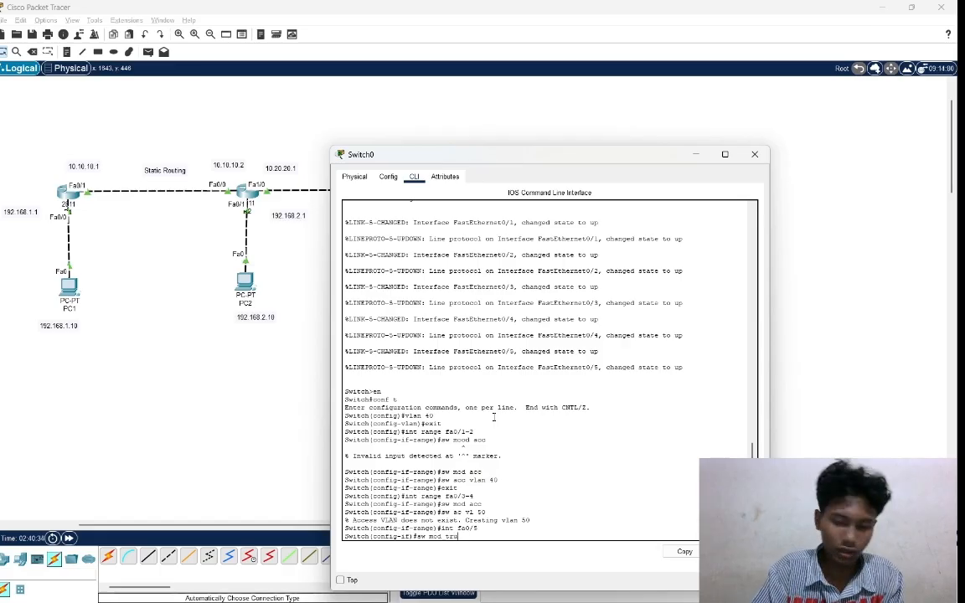
key(Return)
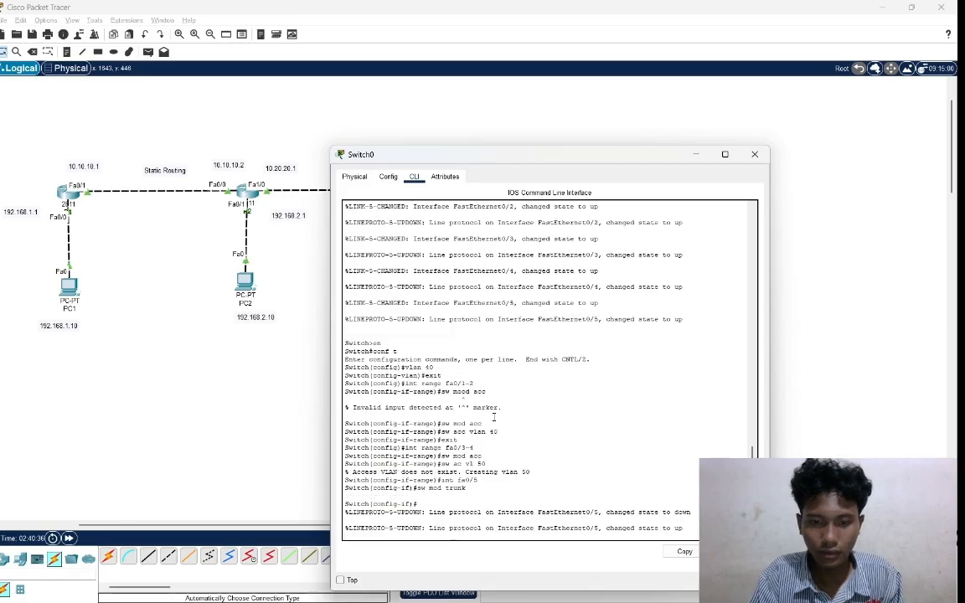
key(Return)
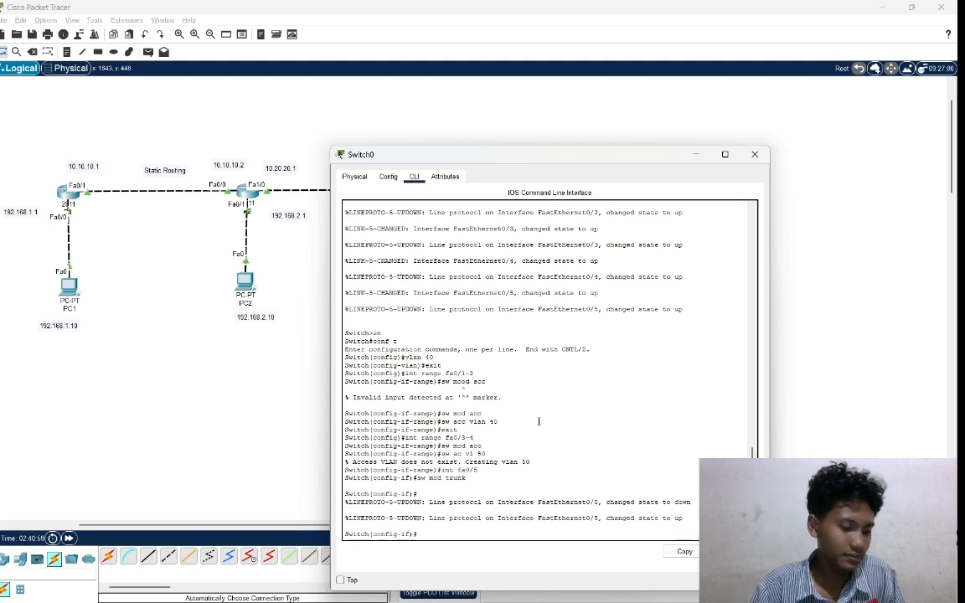
click(241, 391)
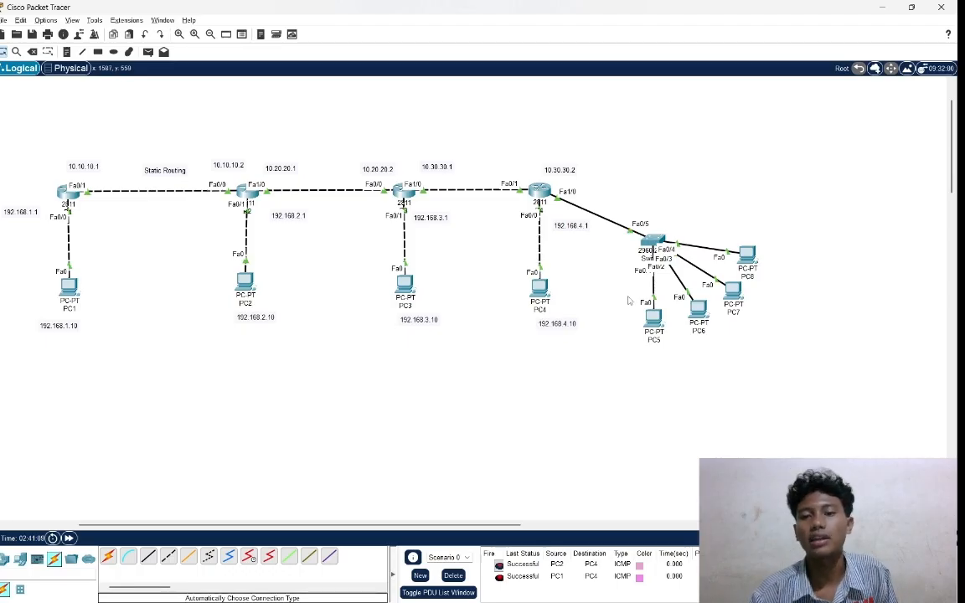
drag(627, 296, 769, 217)
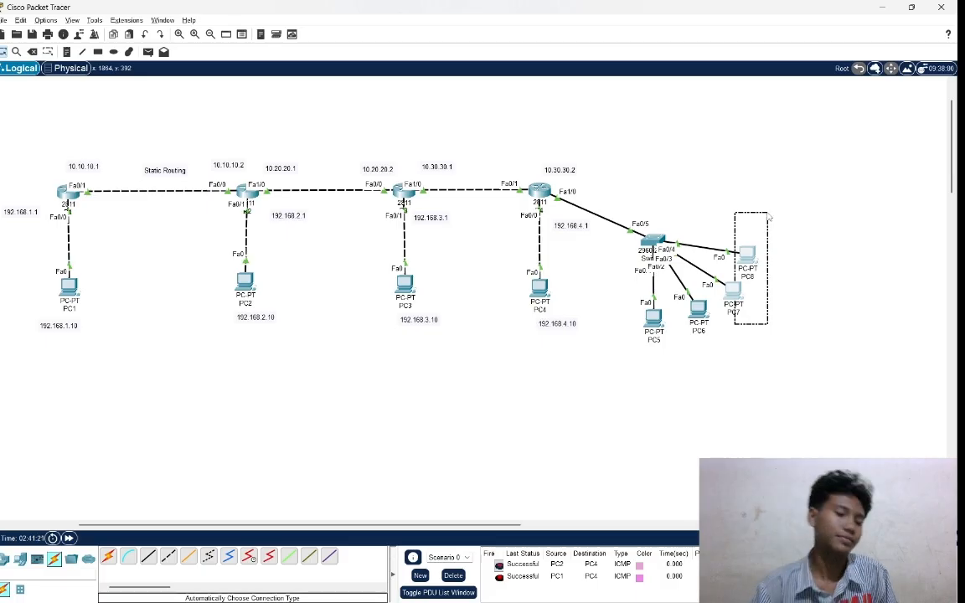
click(768, 217)
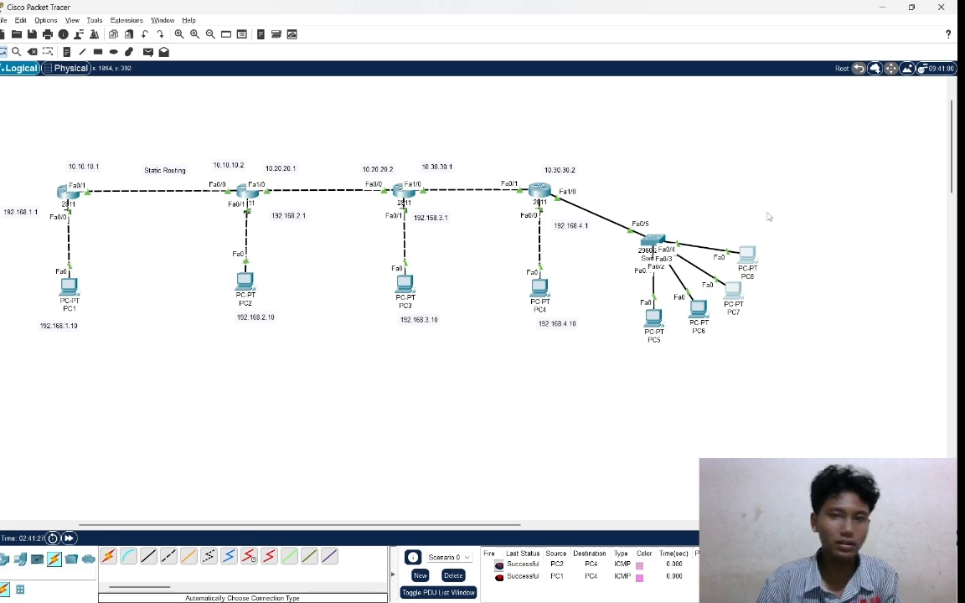
Open router R4's command line and enter global configuration mode with en and conf t.
click(541, 191)
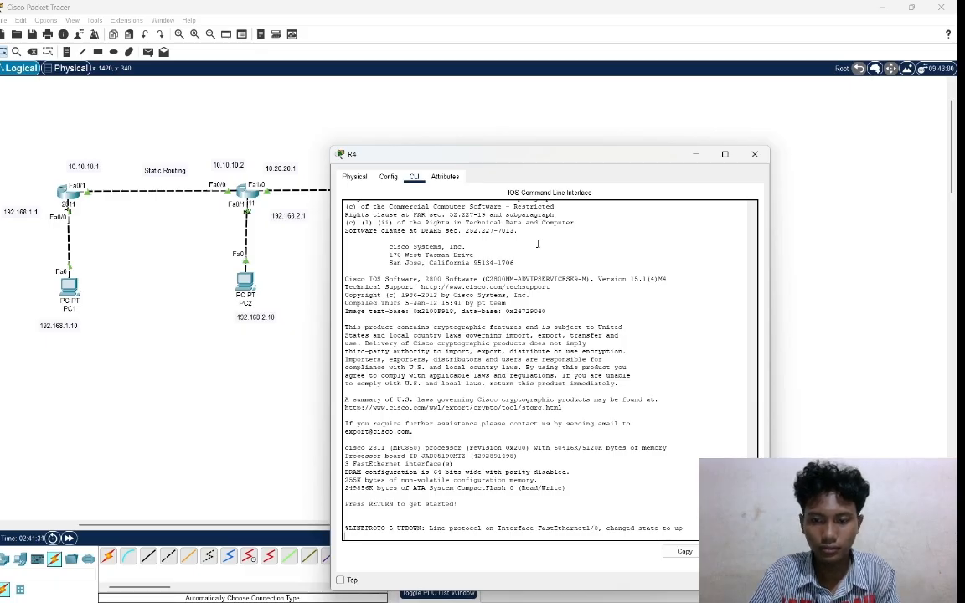
key(Return)
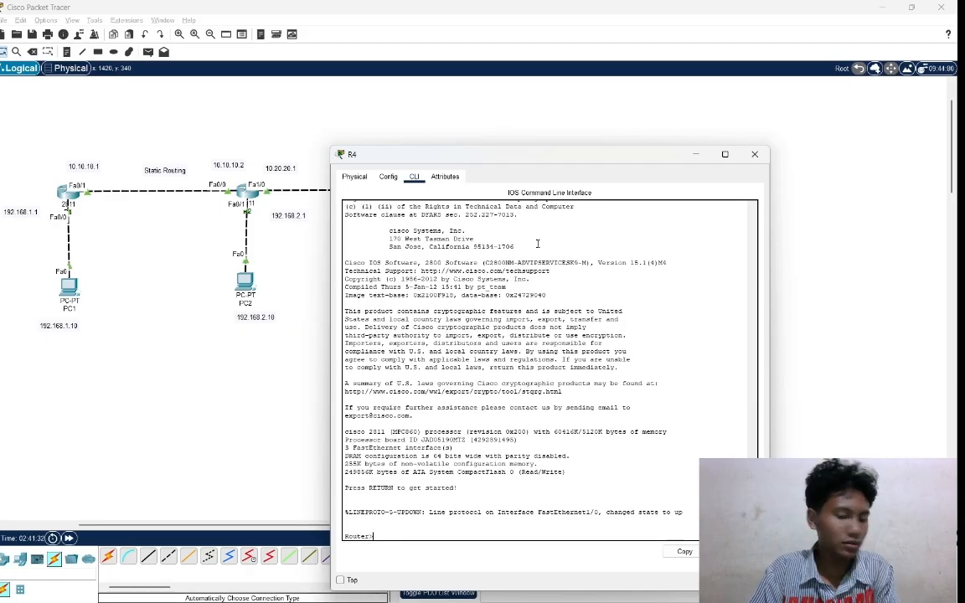
text(en)
key(Return)
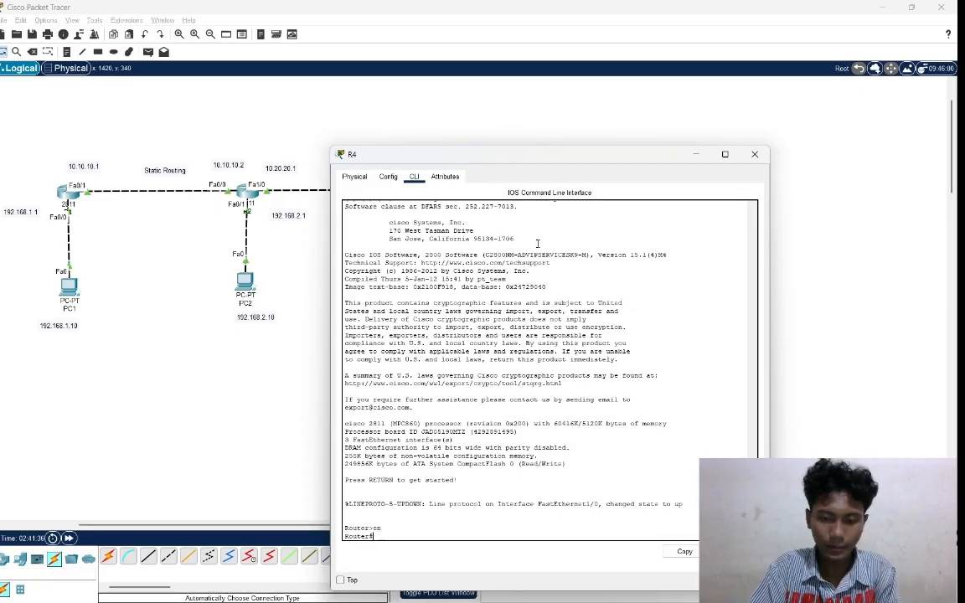
text(con)
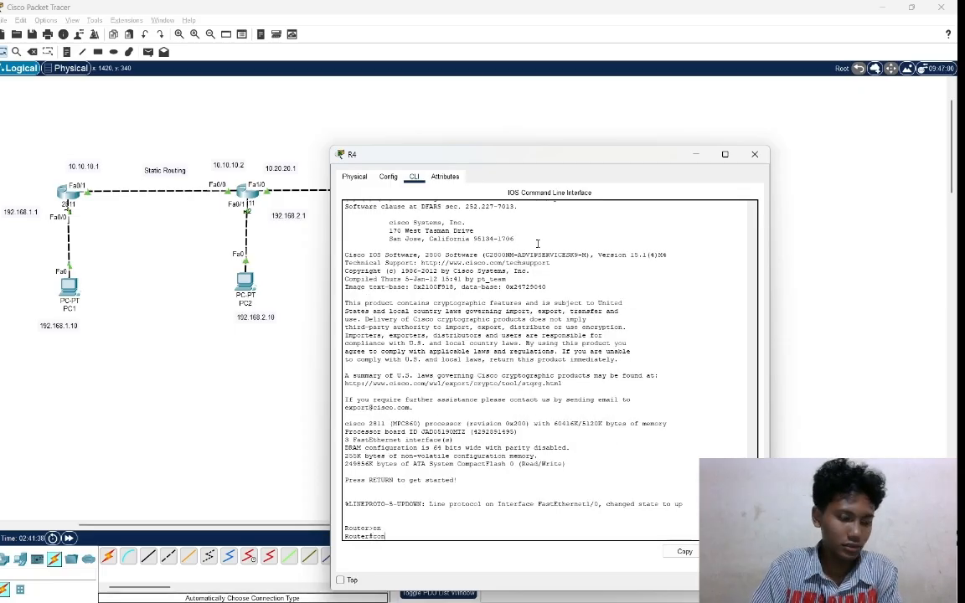
text(f t)
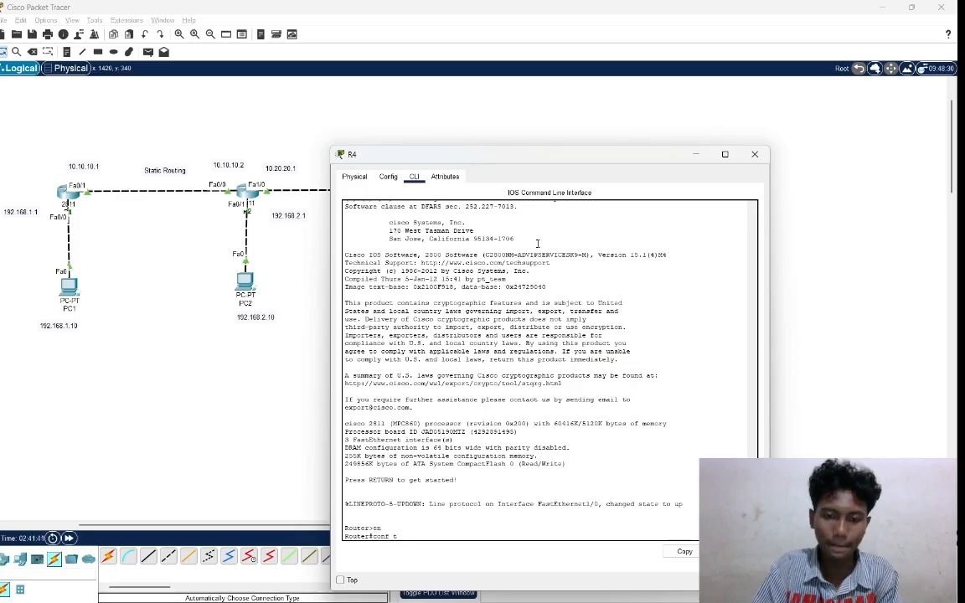
key(Return)
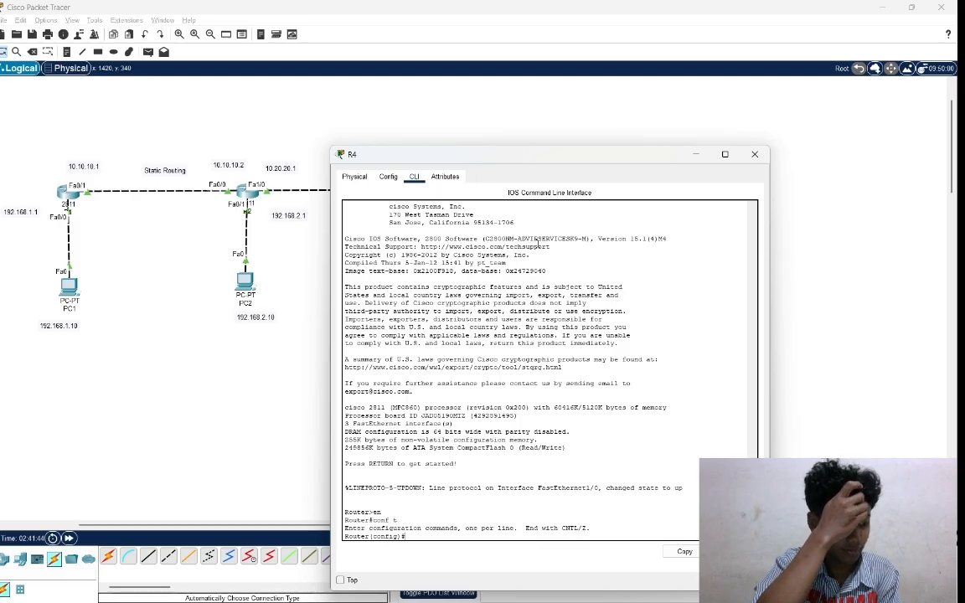
Enable R4's interface fa1/0 with int fa1/0 and no shutdown.
text(int)
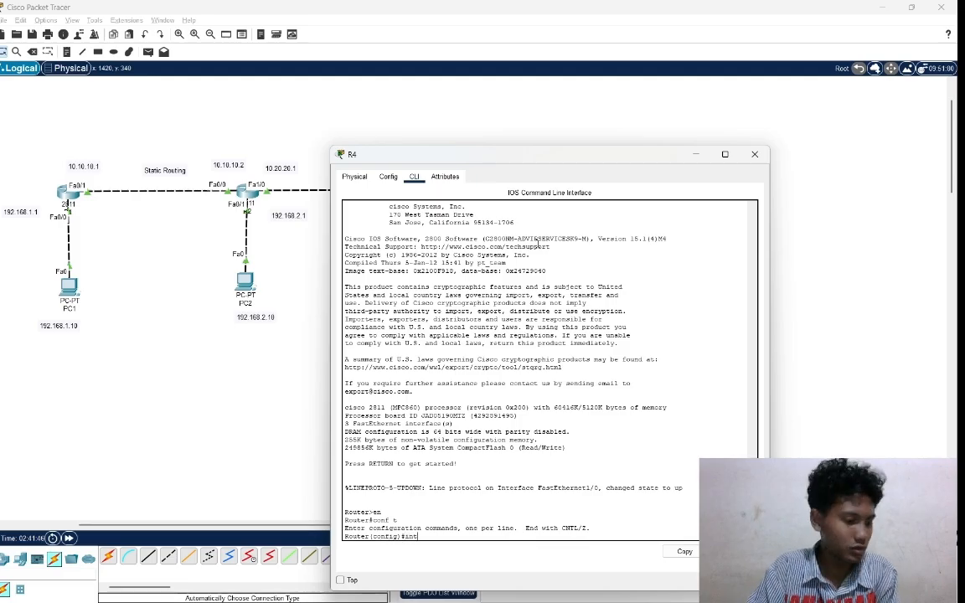
text( fa)
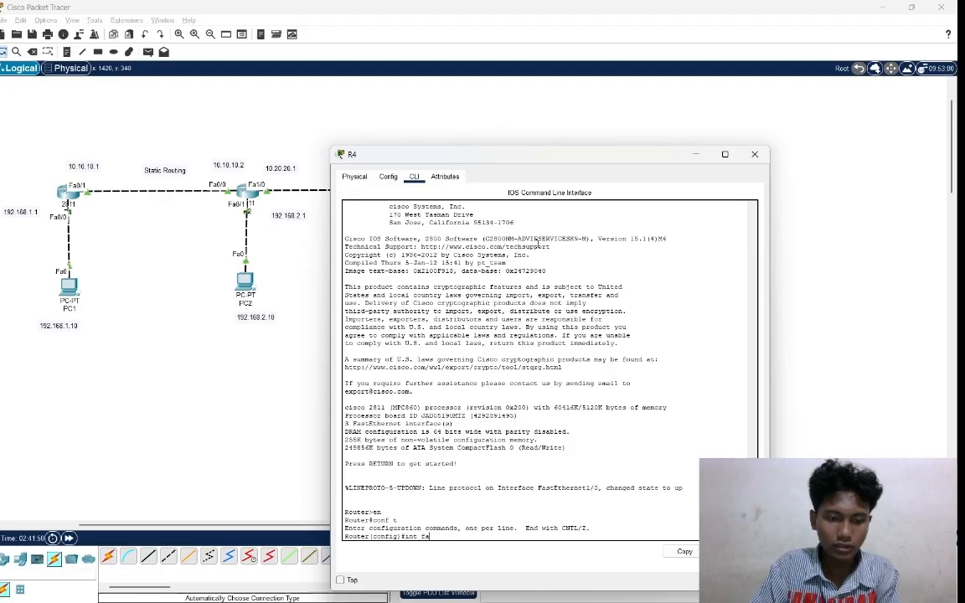
text(1/0)
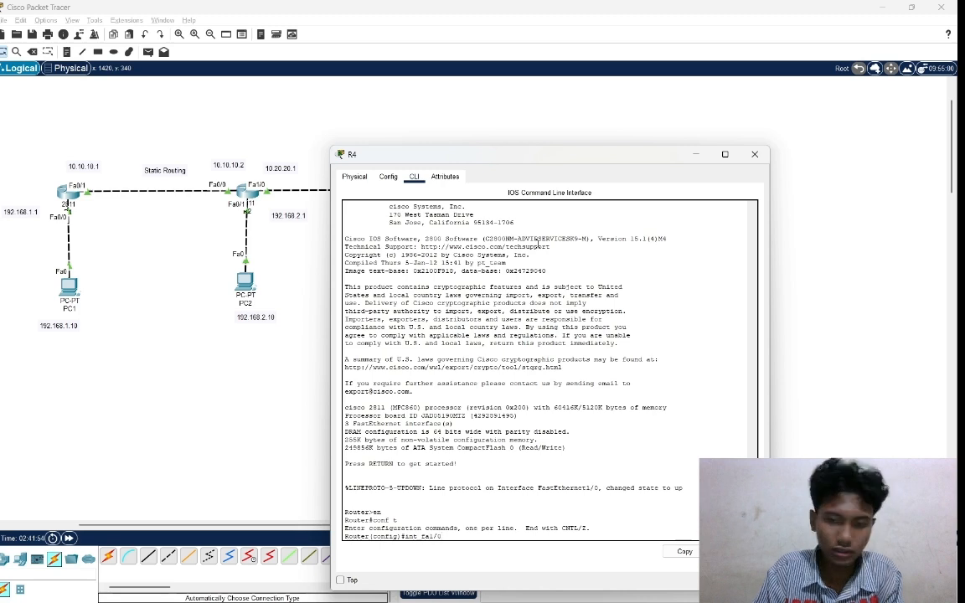
key(Return)
text(no)
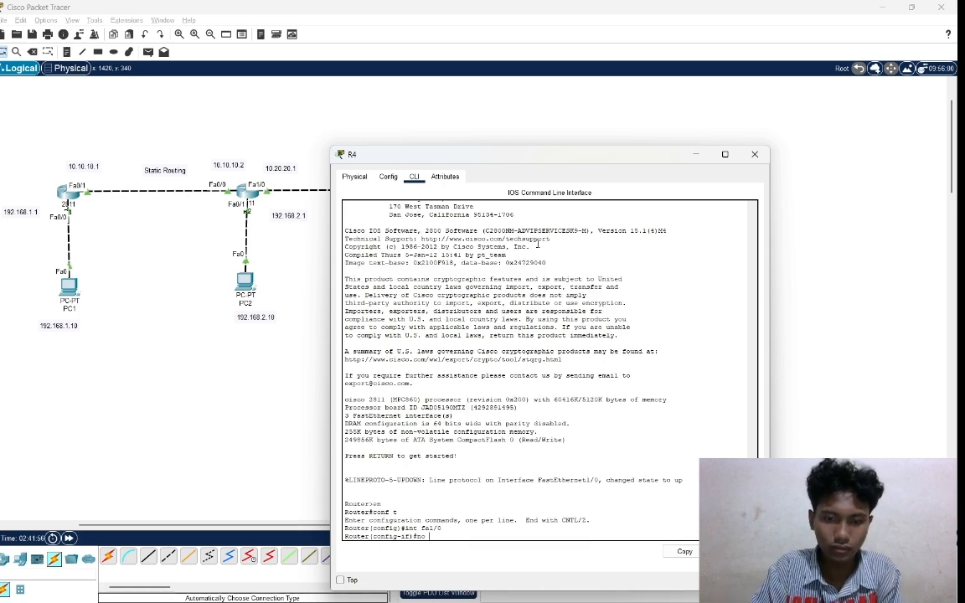
text( shutdo)
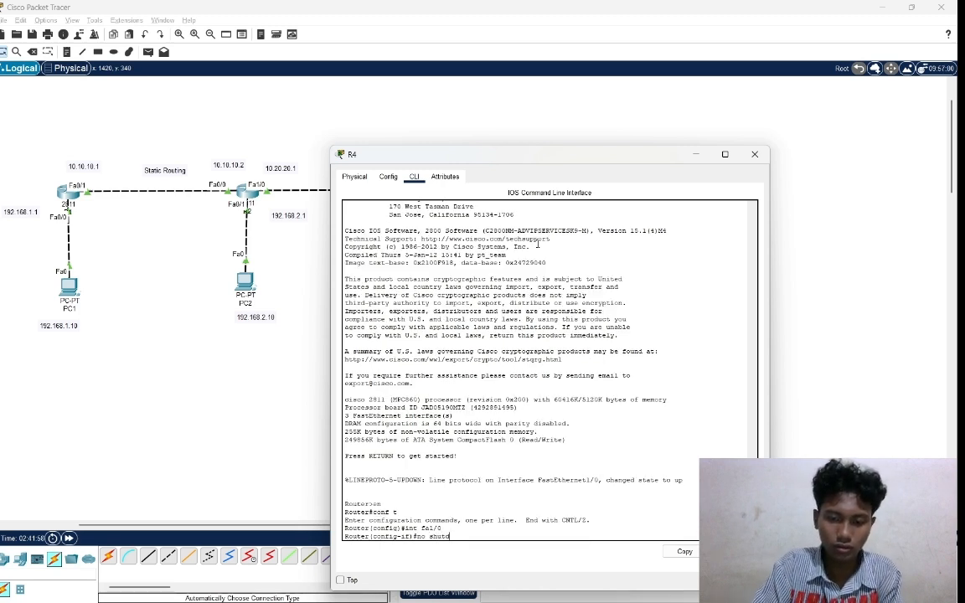
text(wn)
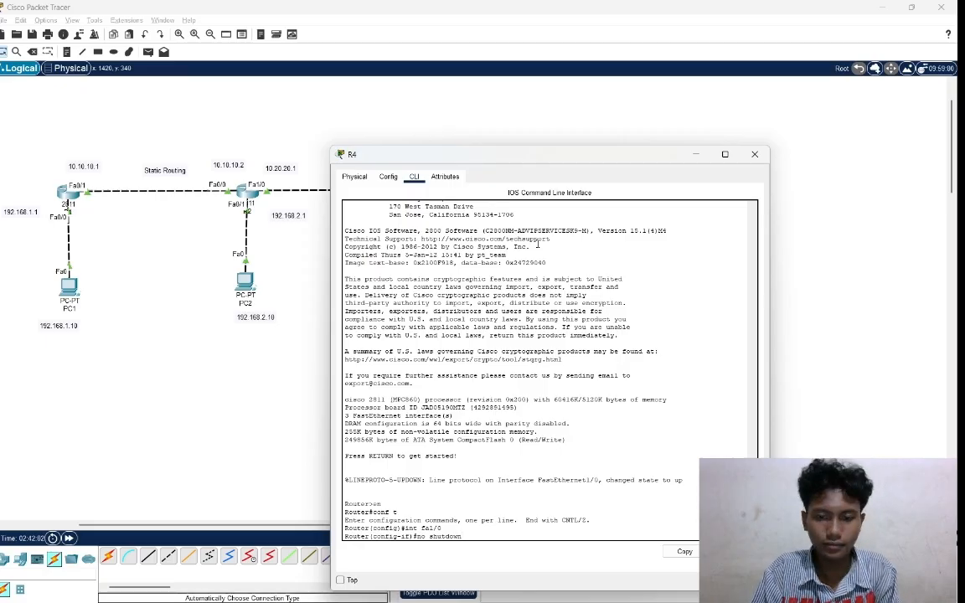
key(Return)
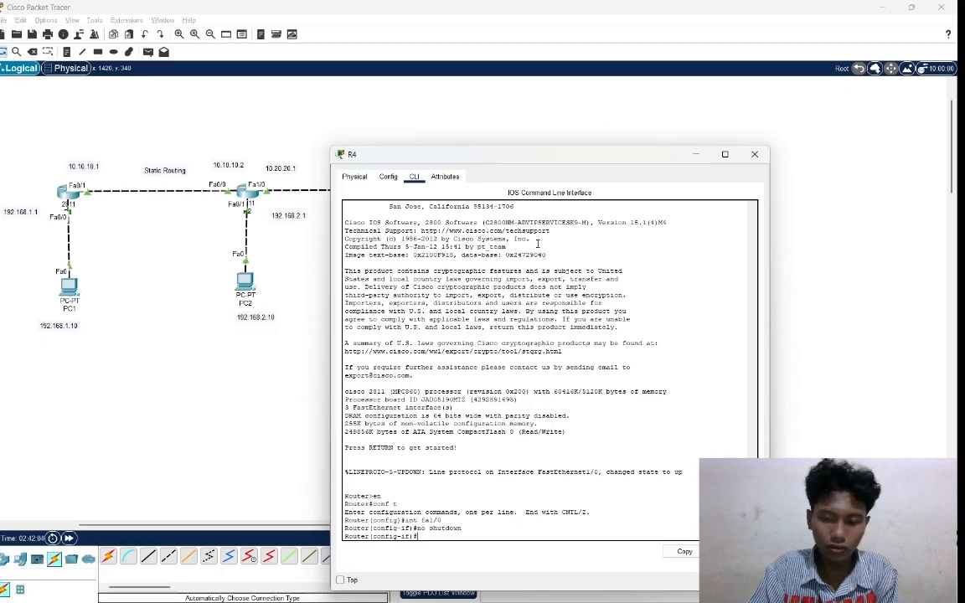
Create subinterface fa1/0.40 on router R4 with int fa1/0.40.
text(int)
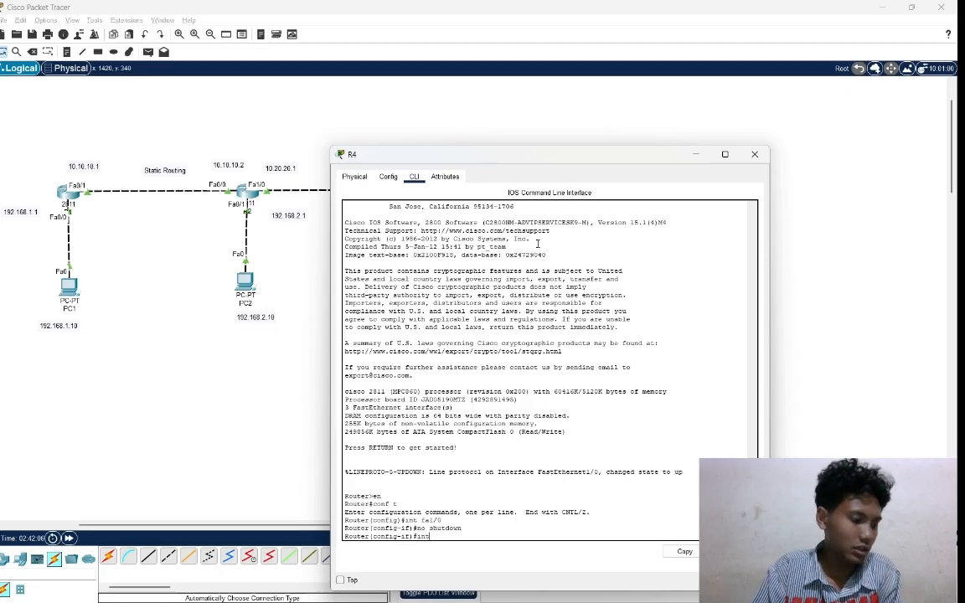
text( fa)
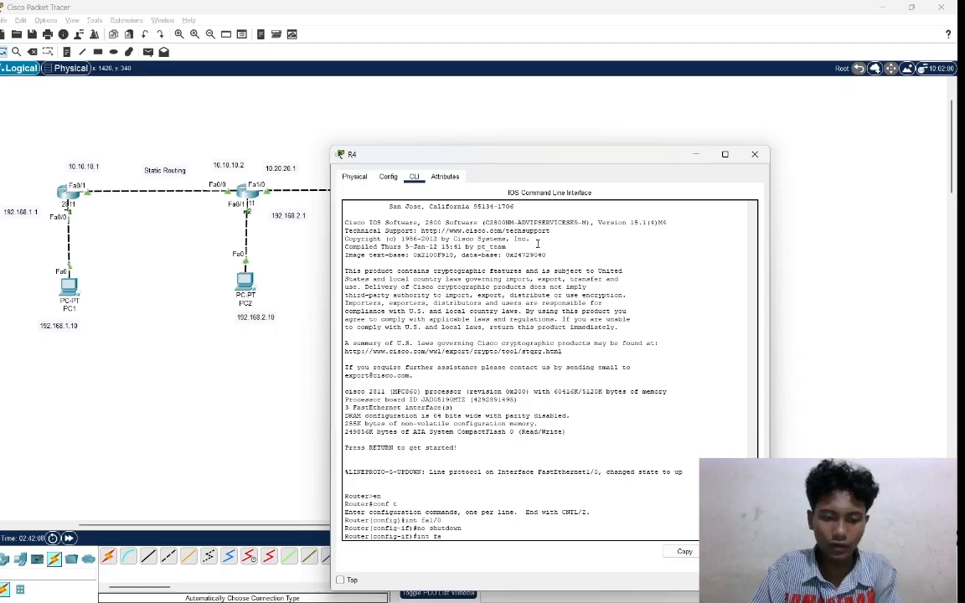
text(1/)
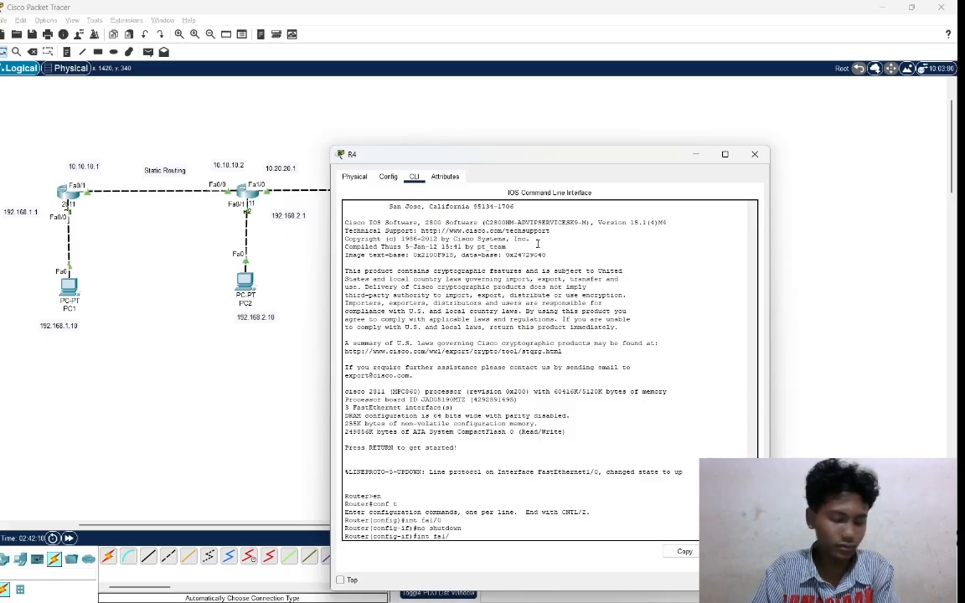
text(0.4)
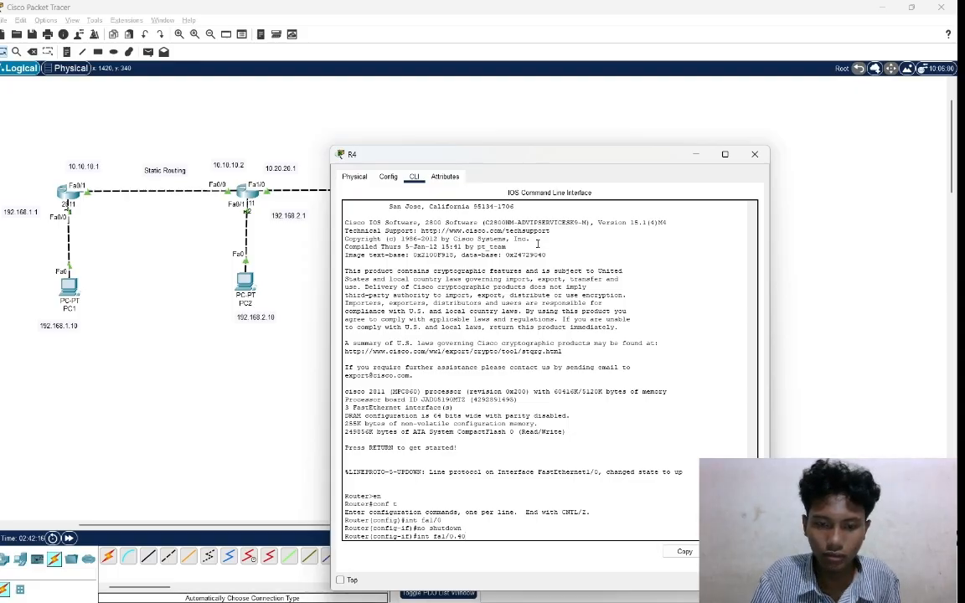
key(Return)
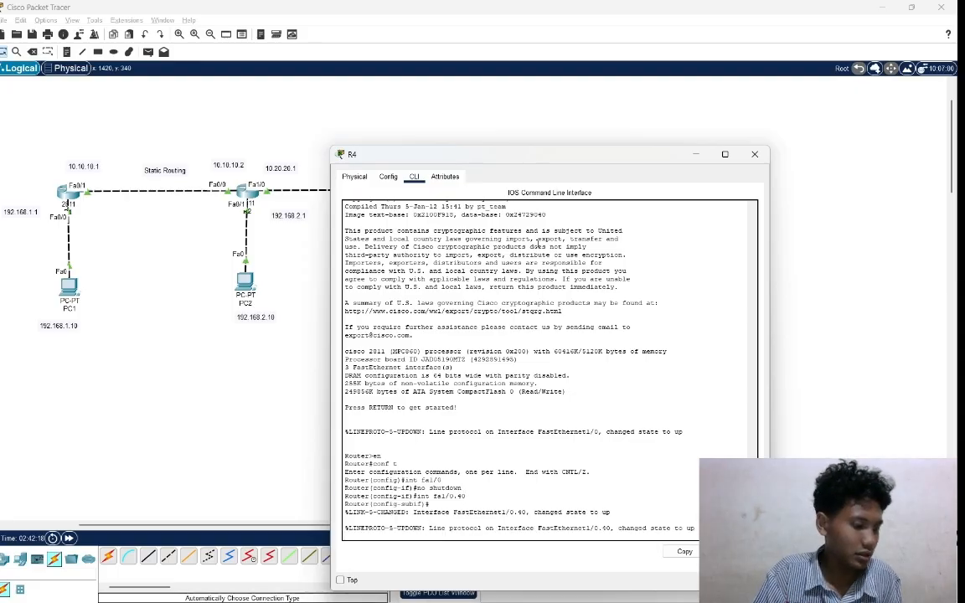
key(Return)
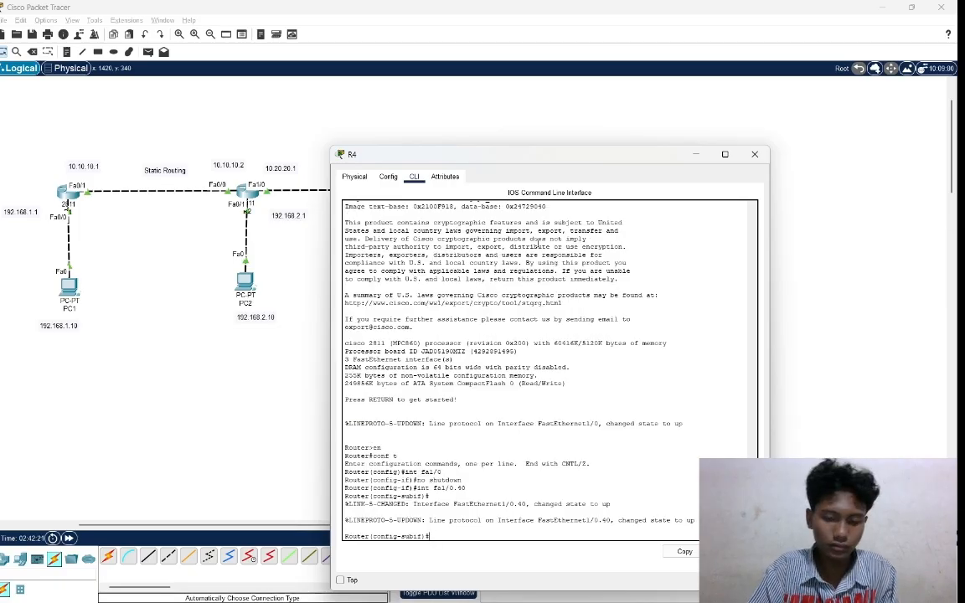
Try to set the encapsulation on subinterface fa1/0.40 with the commands encap and encapsulation do.
text(e)
text(ncap)
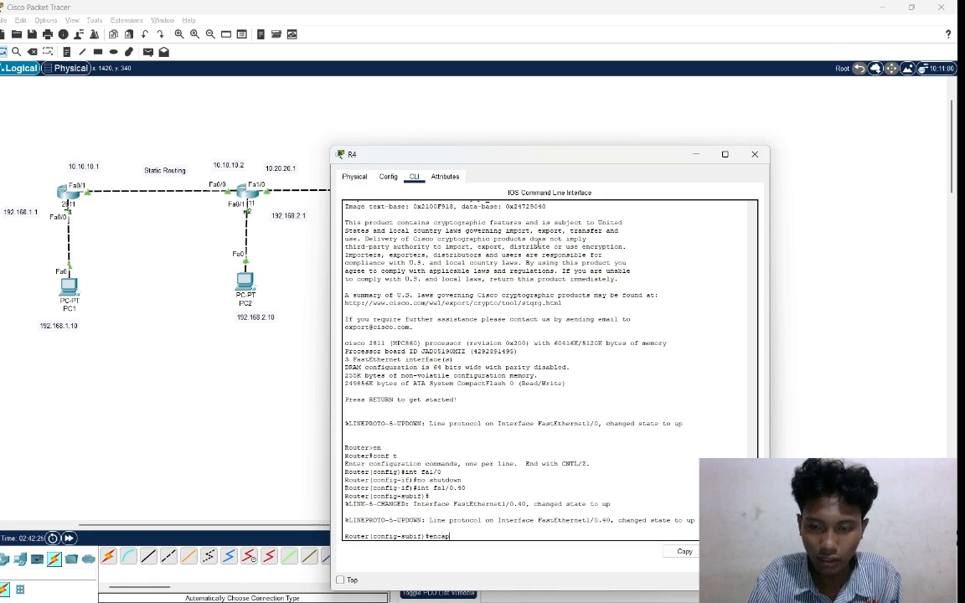
key(Return)
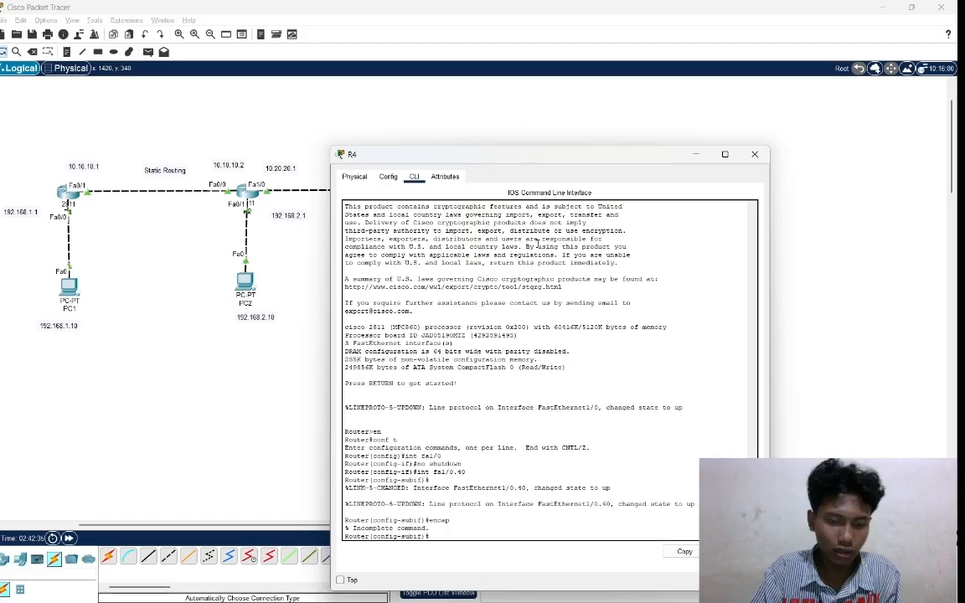
text(e)
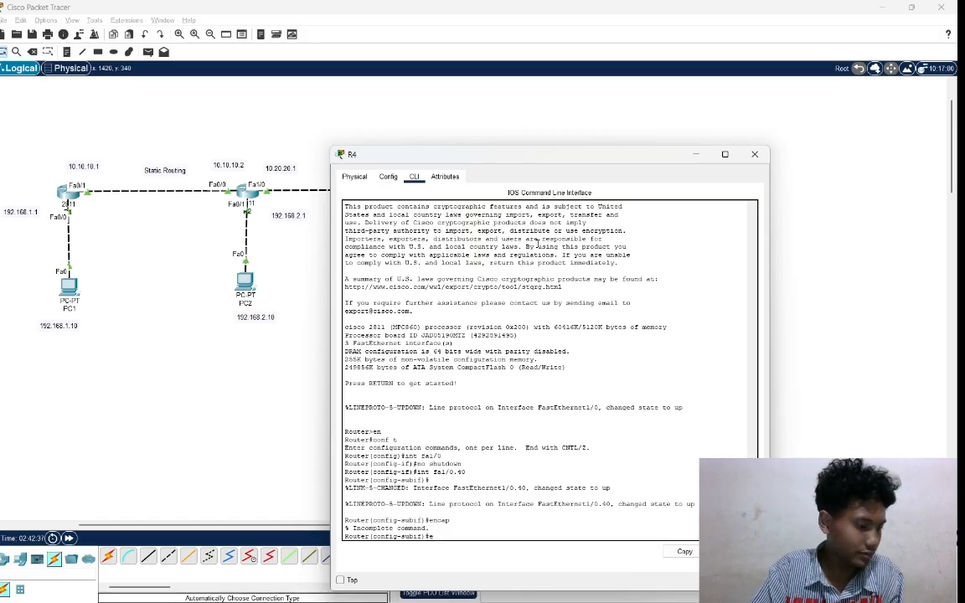
text(n)
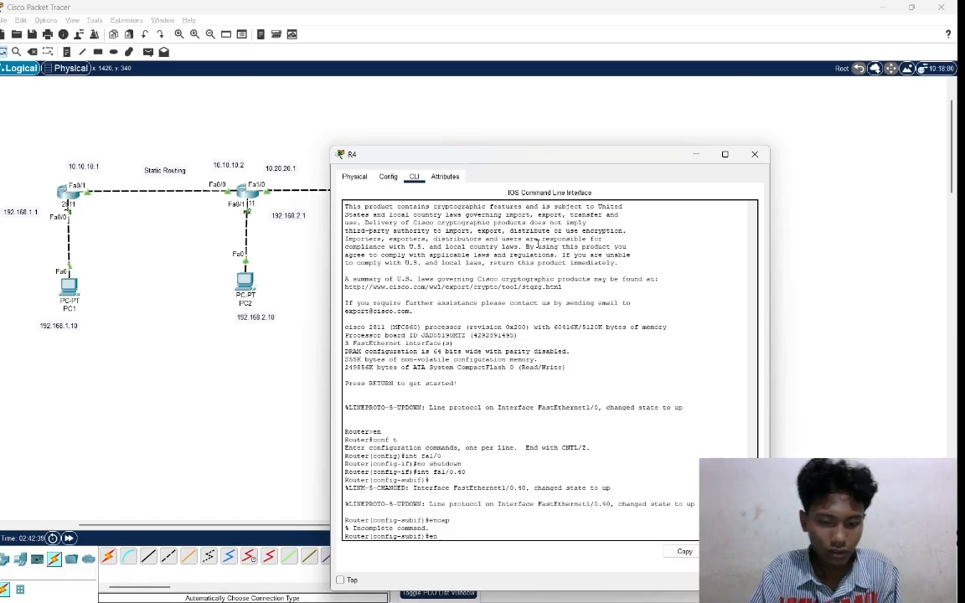
text(cap)
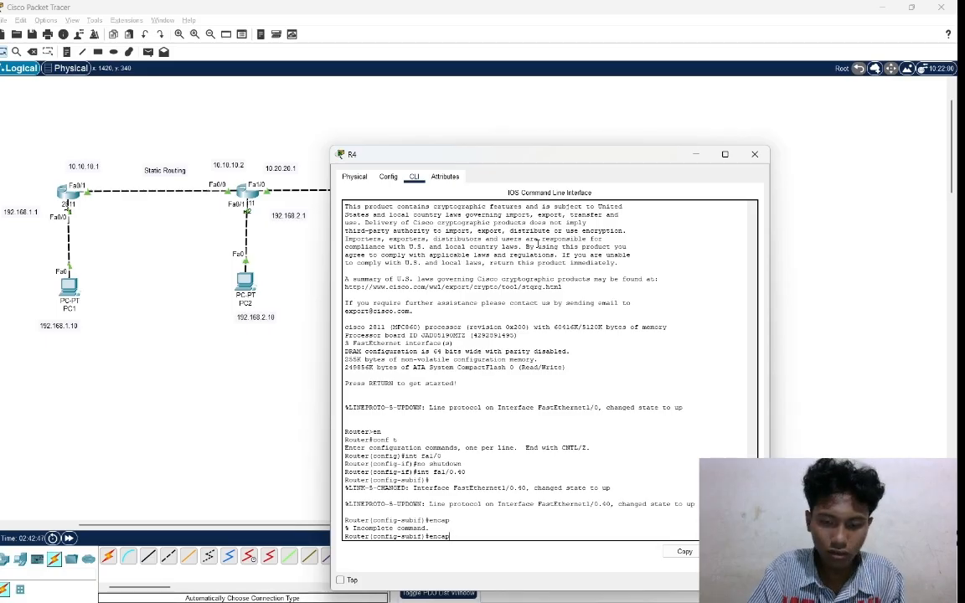
text(sulati)
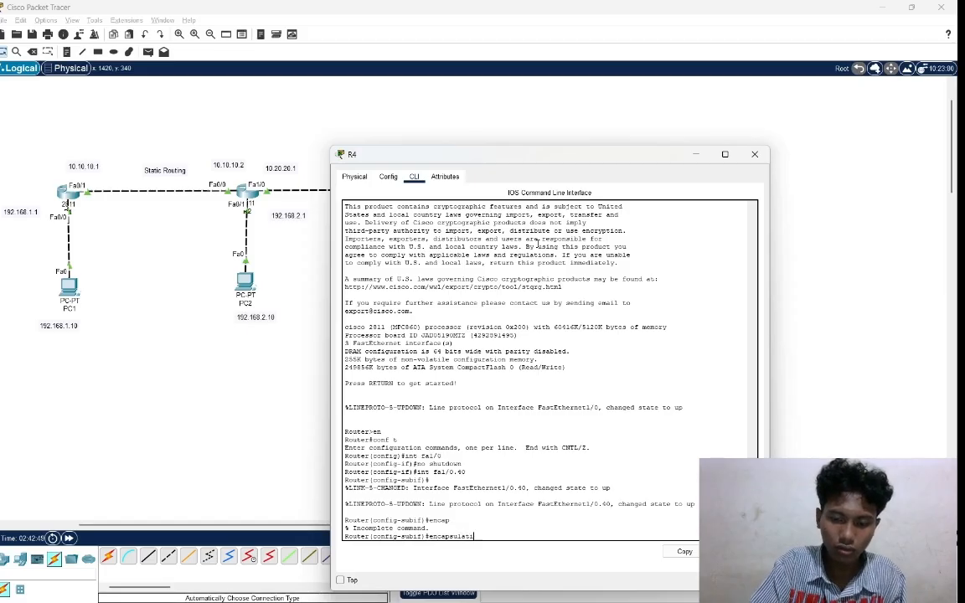
text(on)
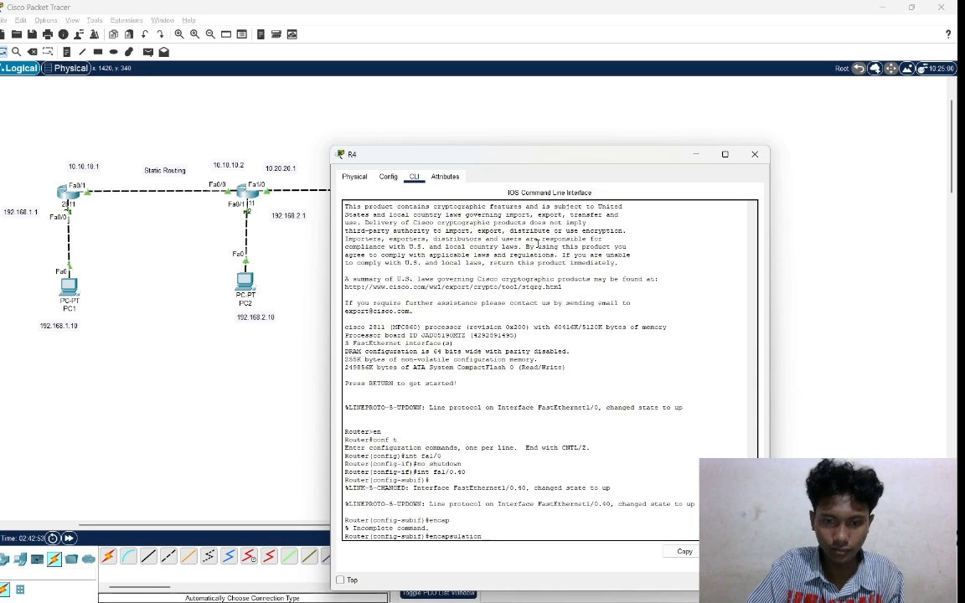
text( do)
key(Return)
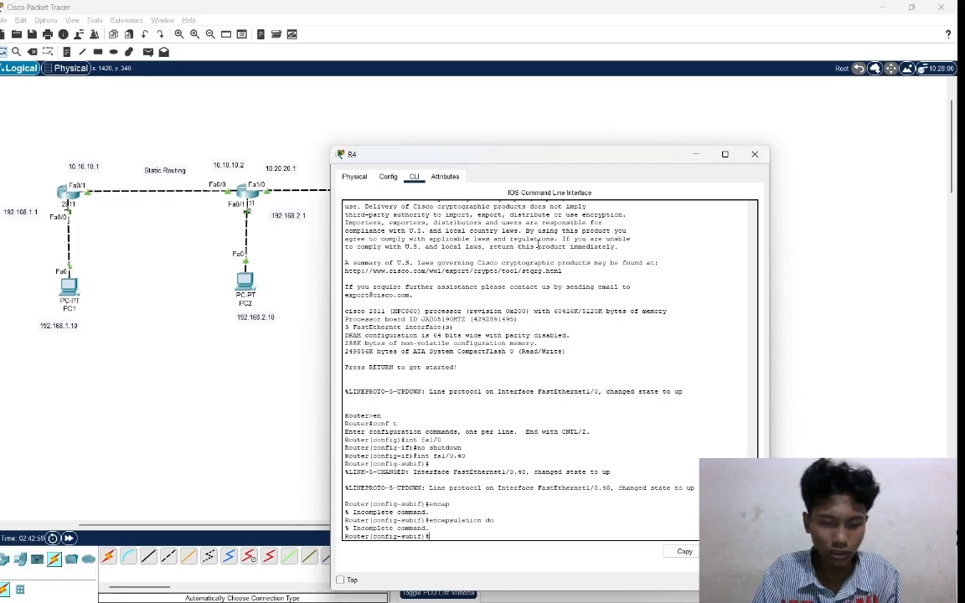
Try to assign VLAN 40 encapsulation to subinterface fa1/0.40 with encapsulation do1Q 40.
text(enca)
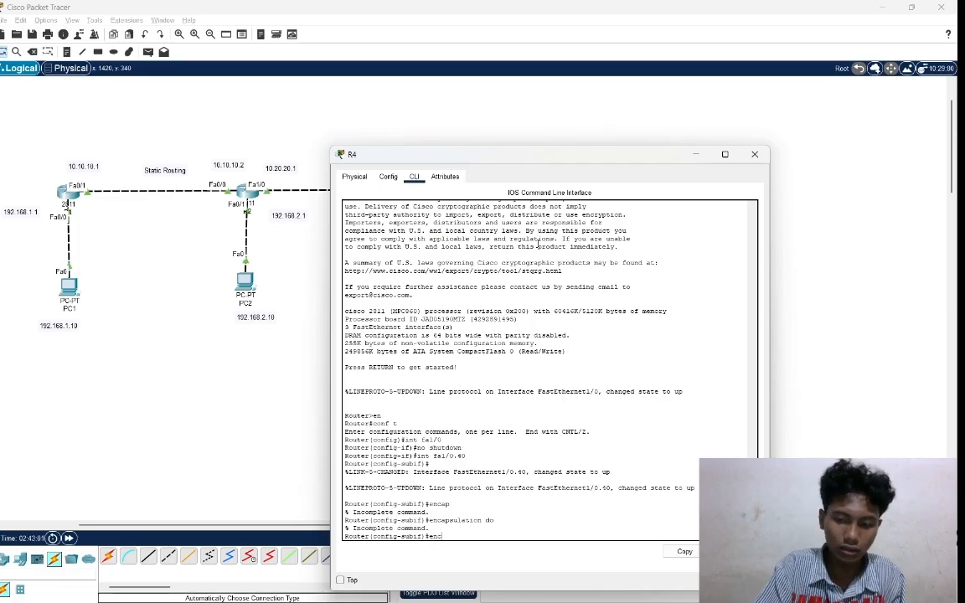
text(psu)
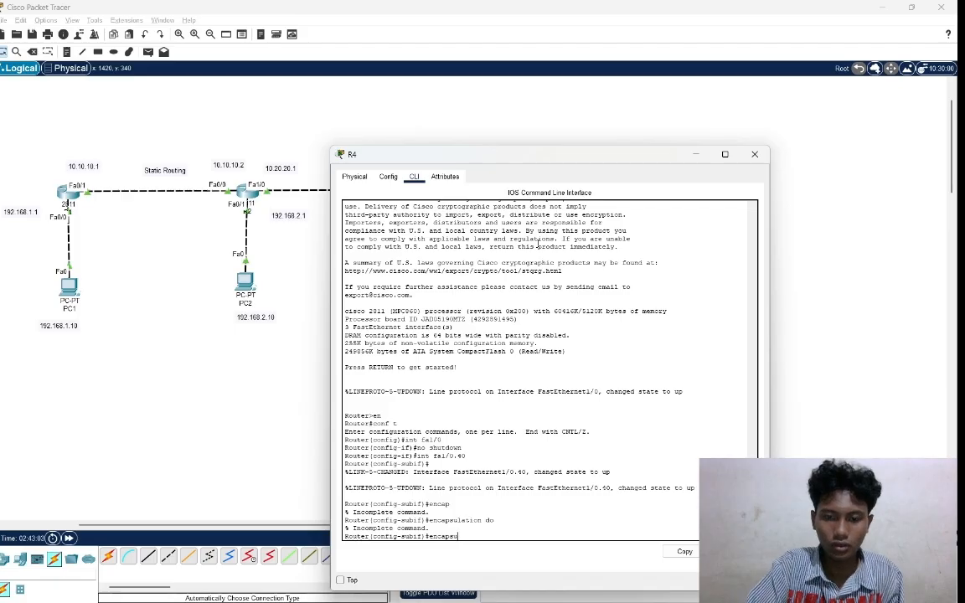
text(lati)
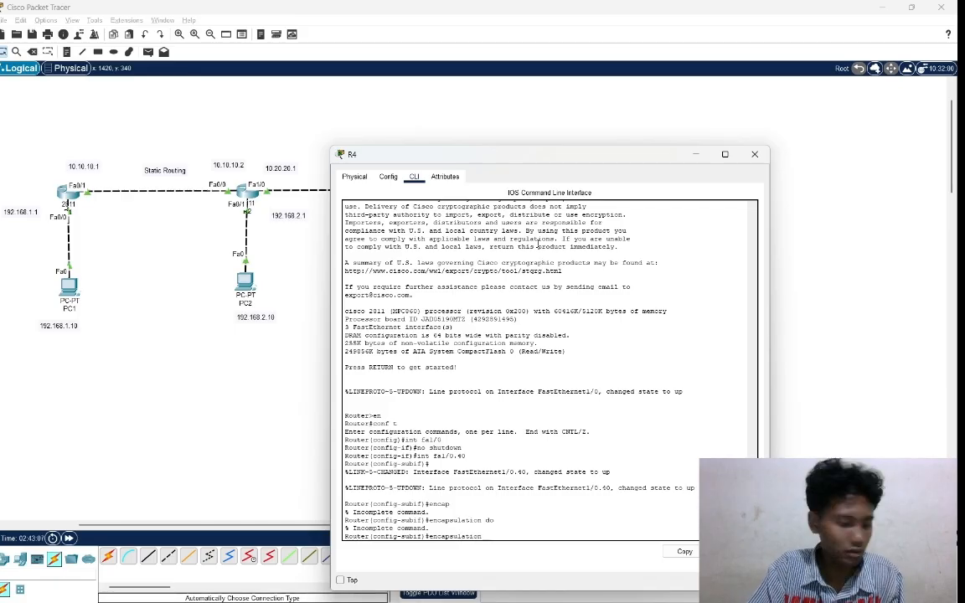
text(on)
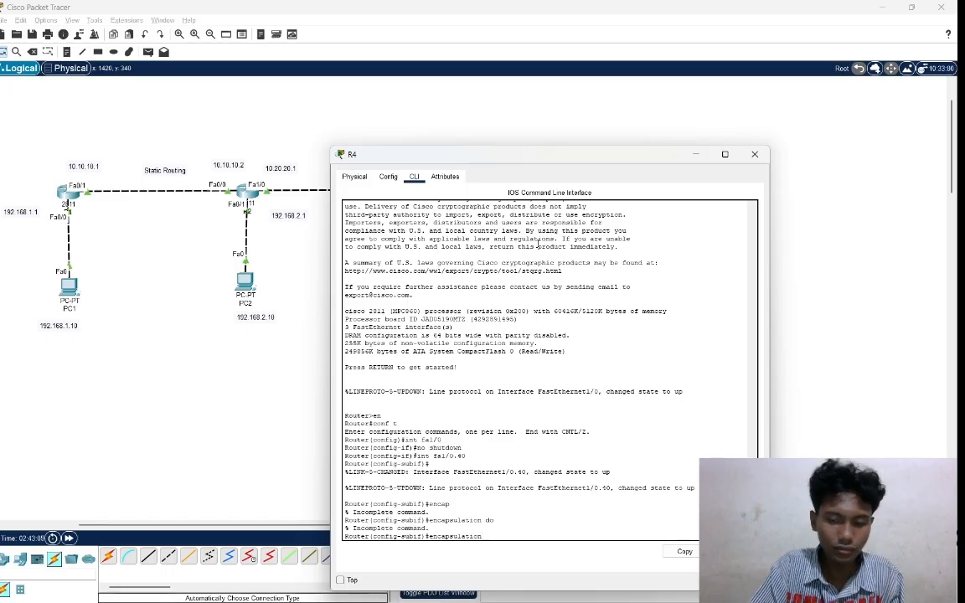
text( dot)
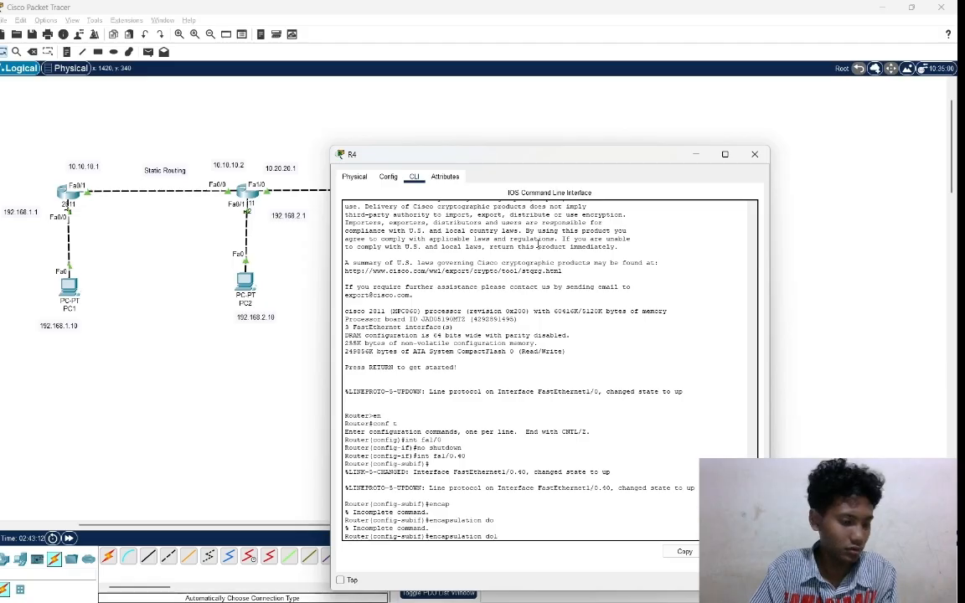
key(Caps_Lock)
text(1Q)
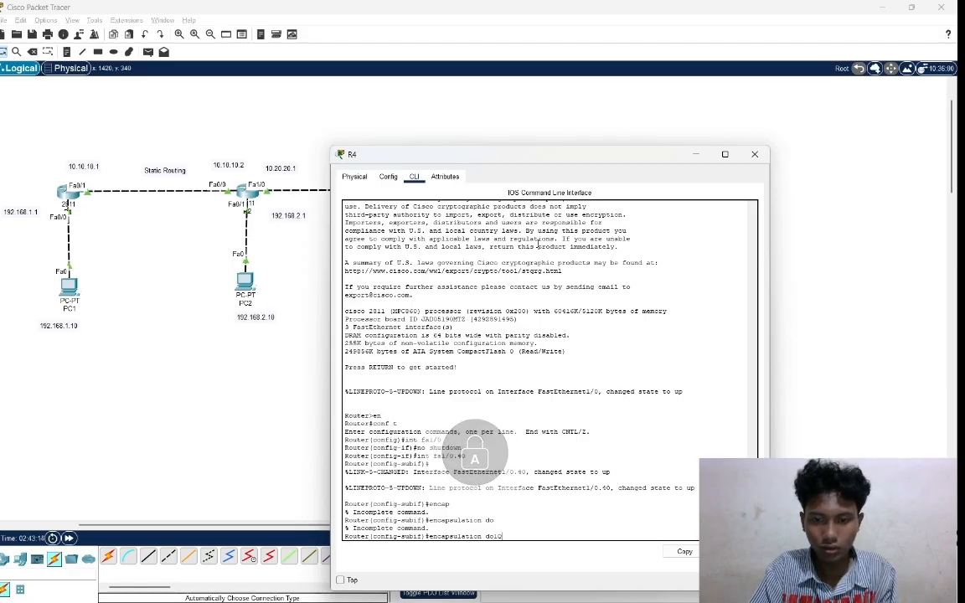
key(Caps_Lock)
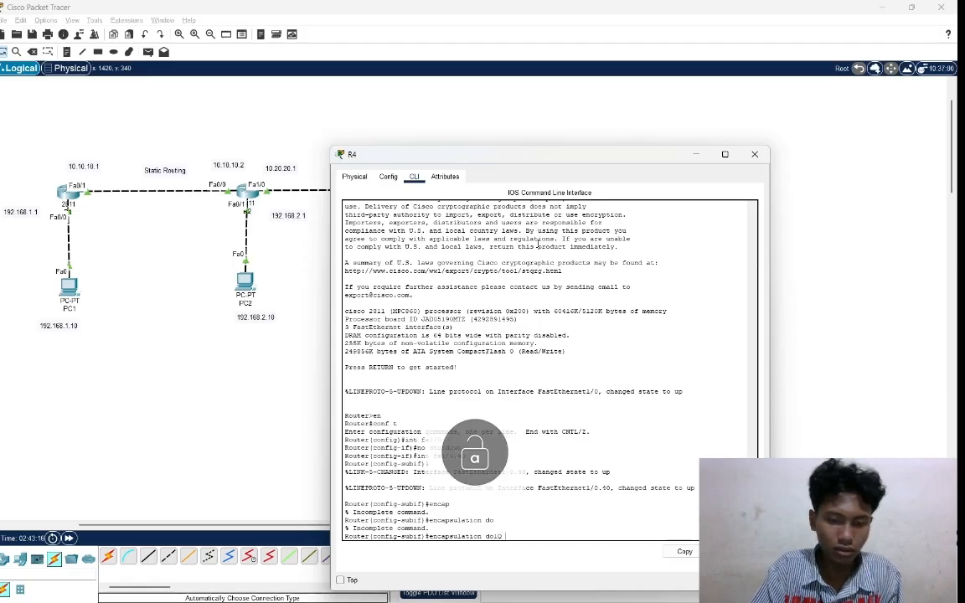
text(40)
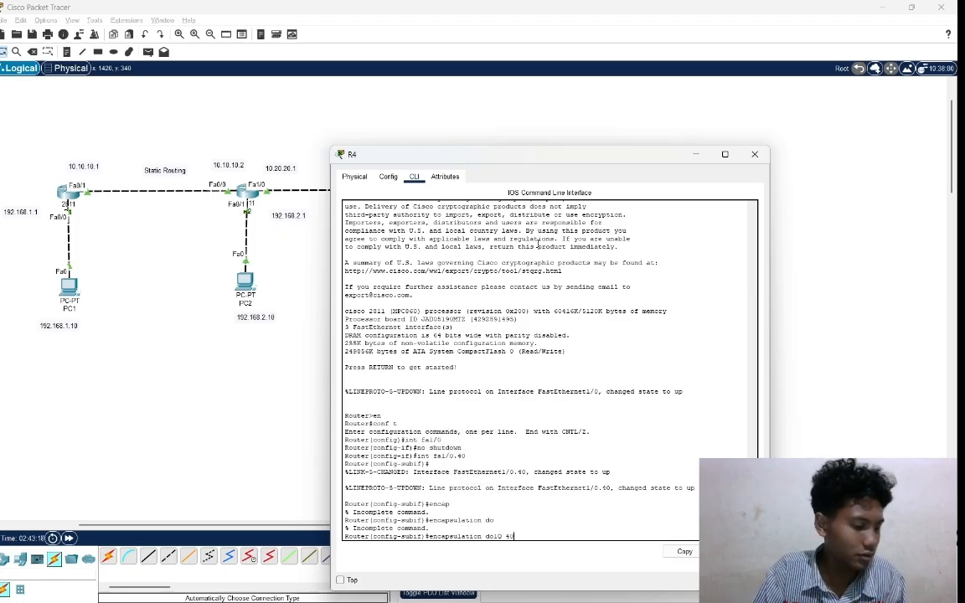
key(Return)
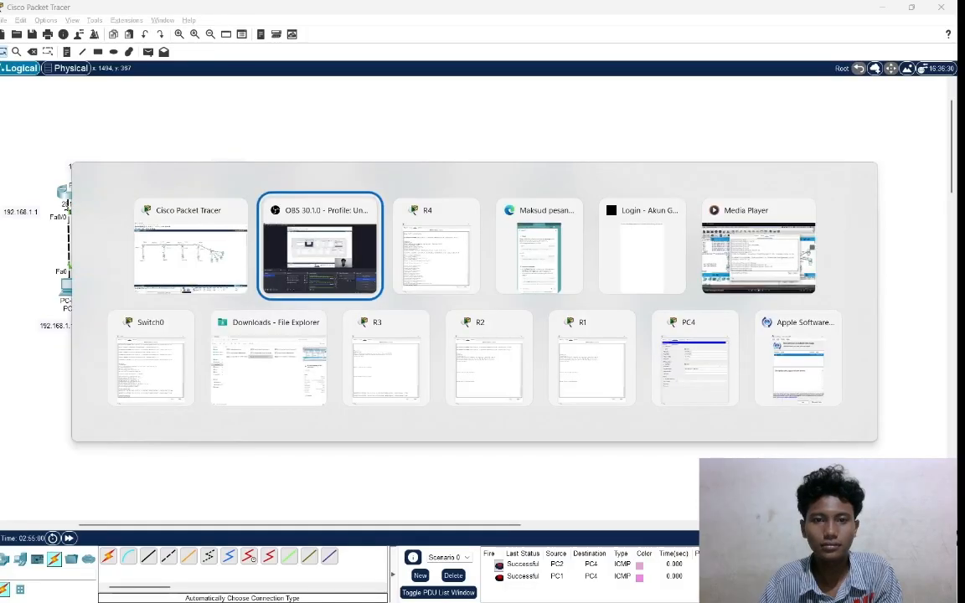
Assign subinterface fa1/0.40 the address 192.168.40.1 with mask 255.255.255.0 using the ip address command.
key(alt+Tab)
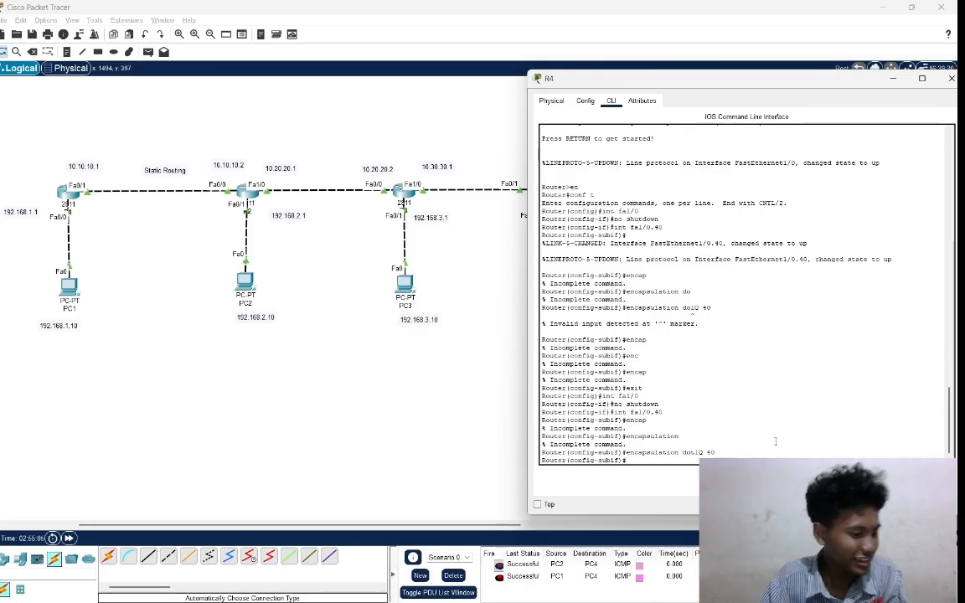
text(ip)
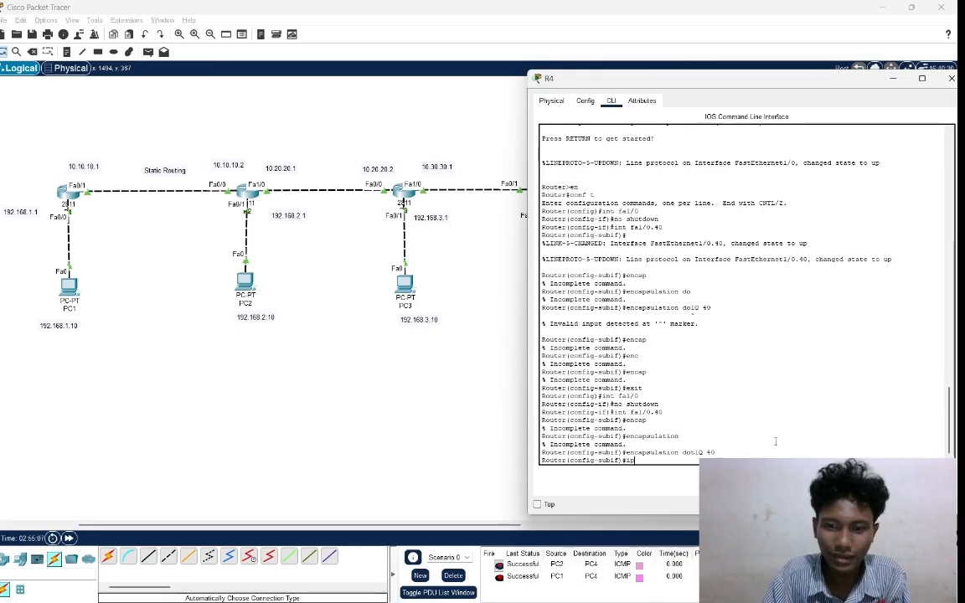
text( ad)
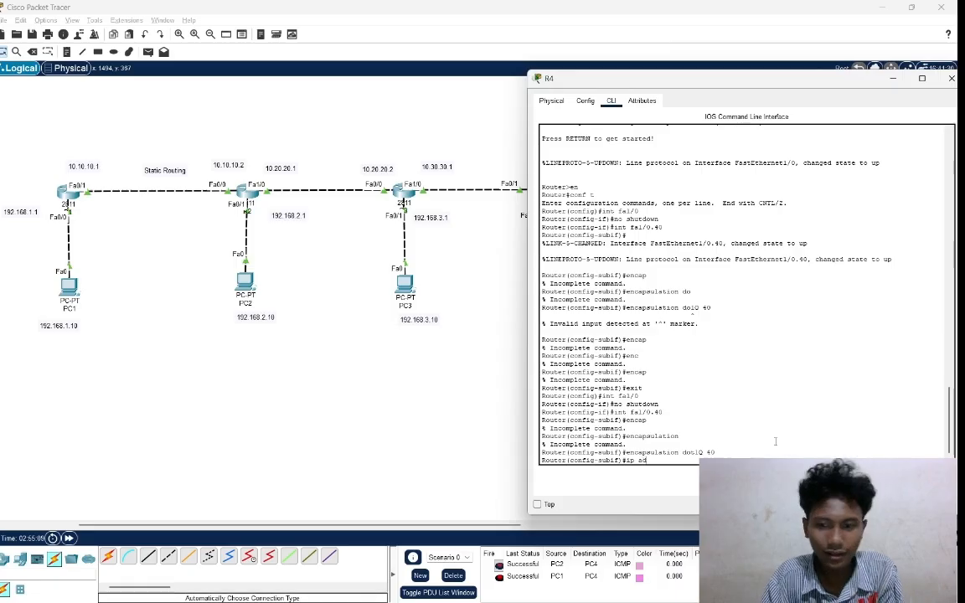
text(dress)
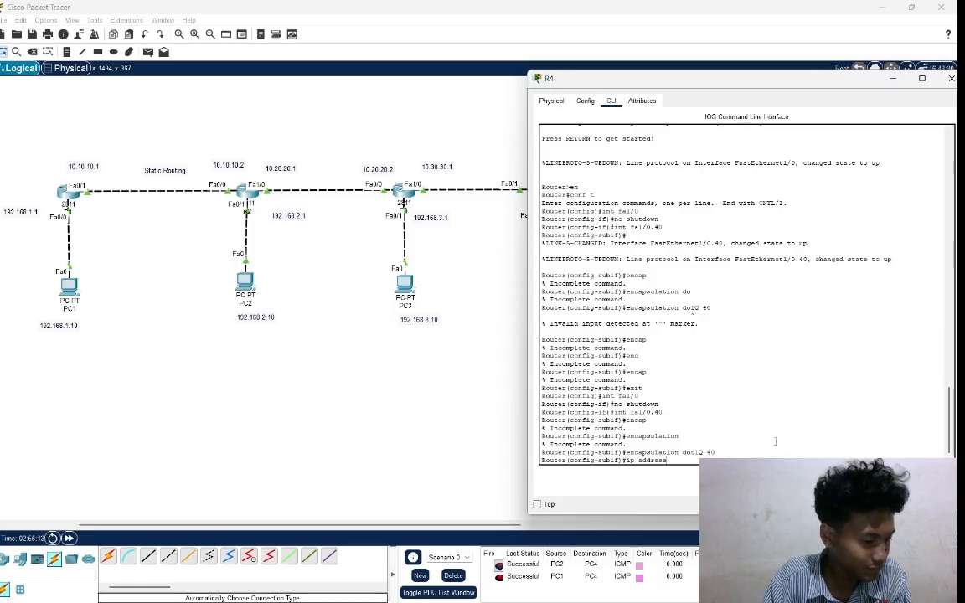
text( 192.1)
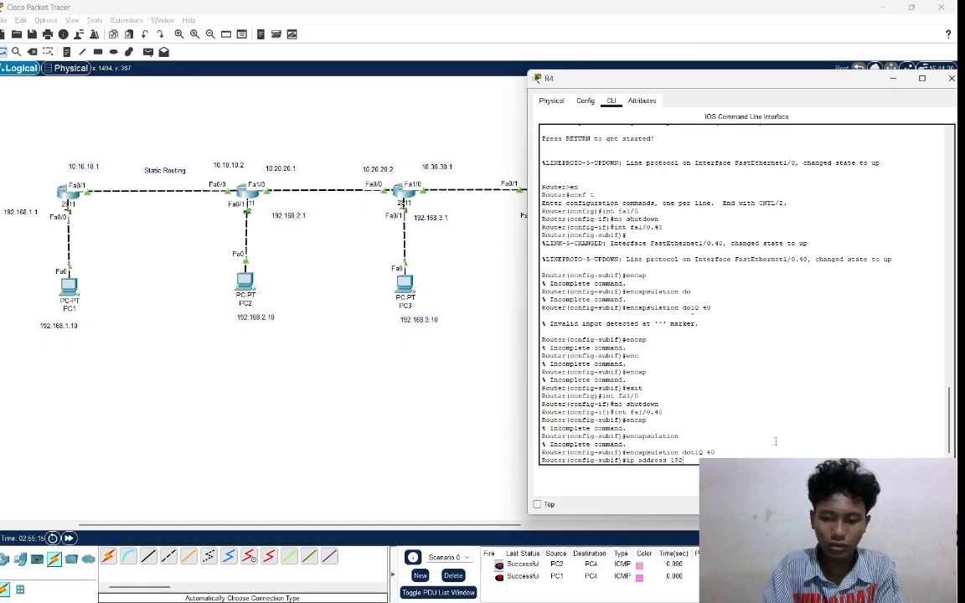
text(68)
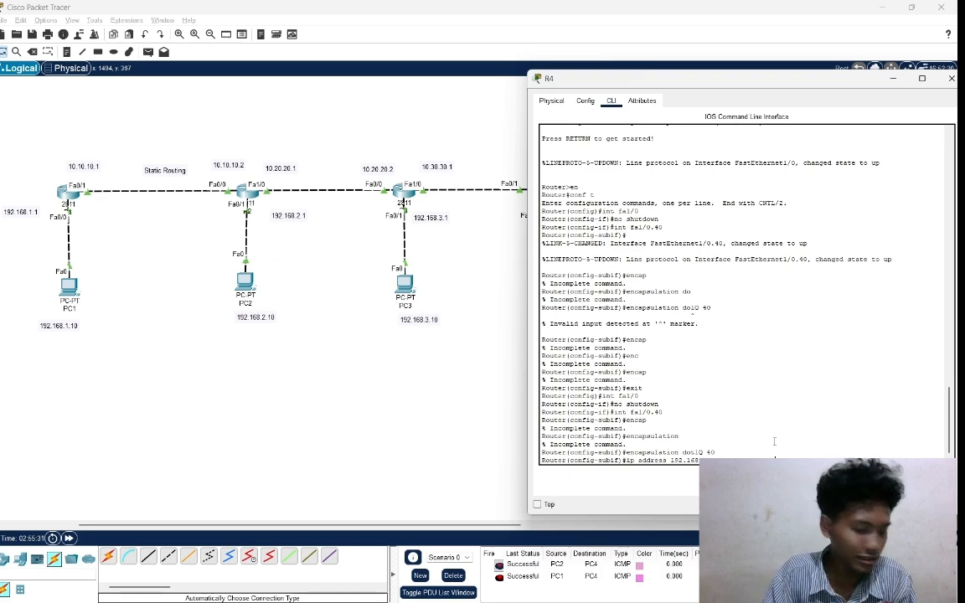
key(Return)
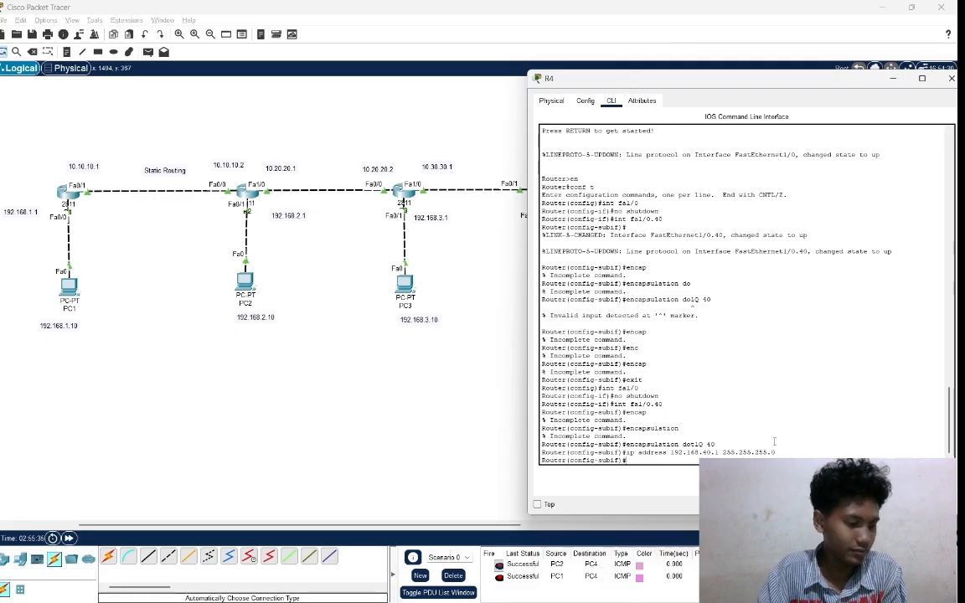
Create subinterface fa1/0.50 on router R4 with int fa1/0.50.
text(int)
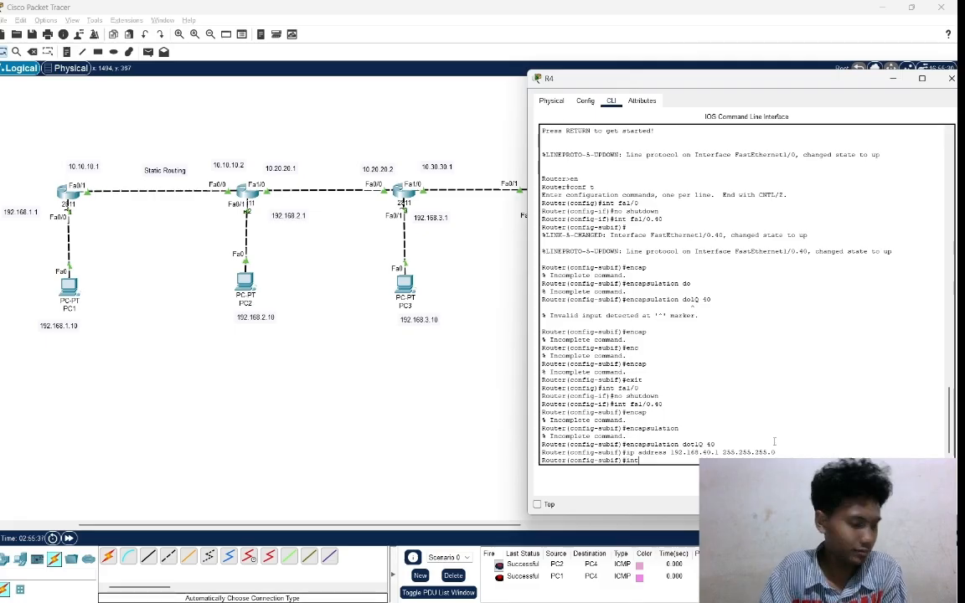
text( fa)
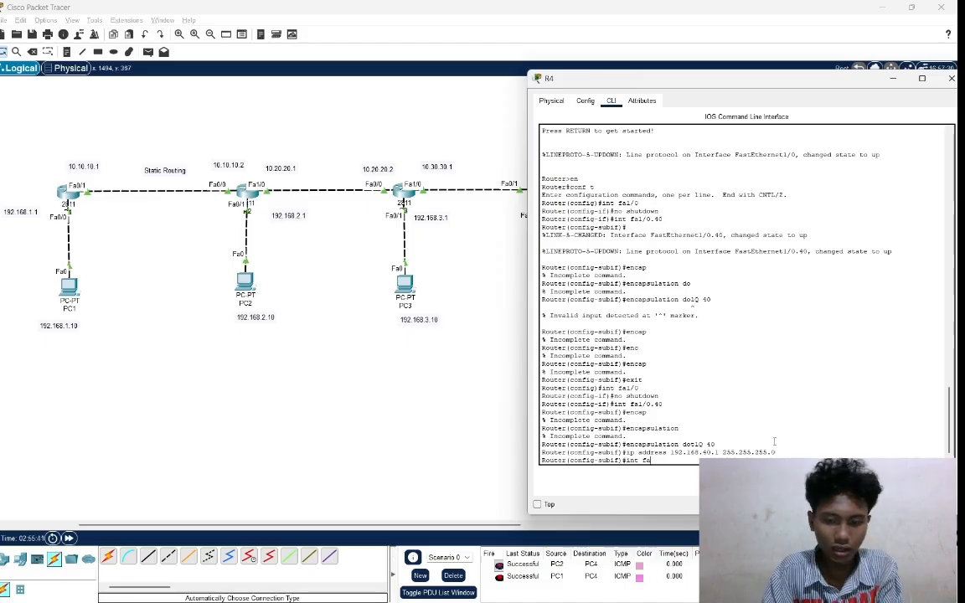
text(1/0)
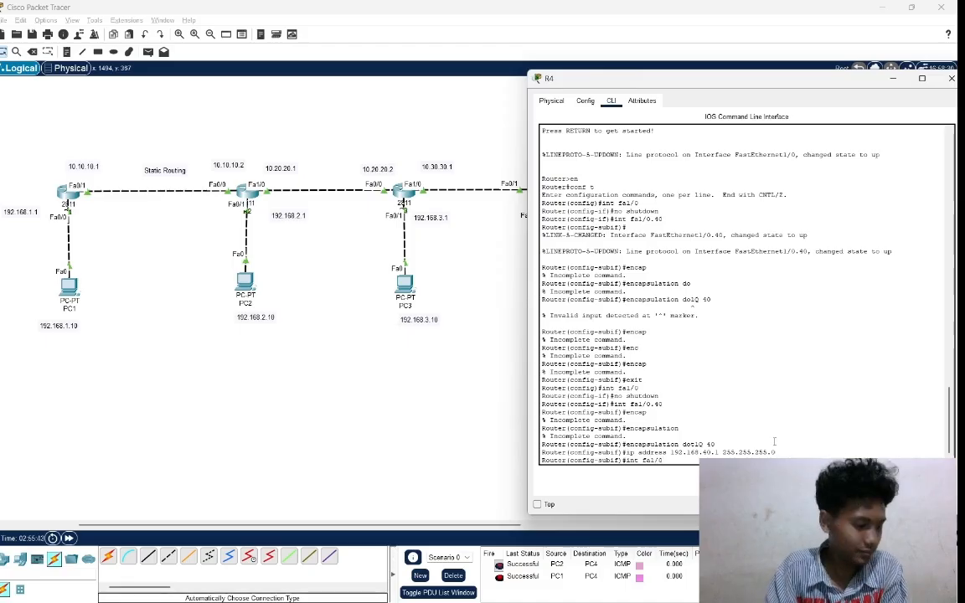
text(.)
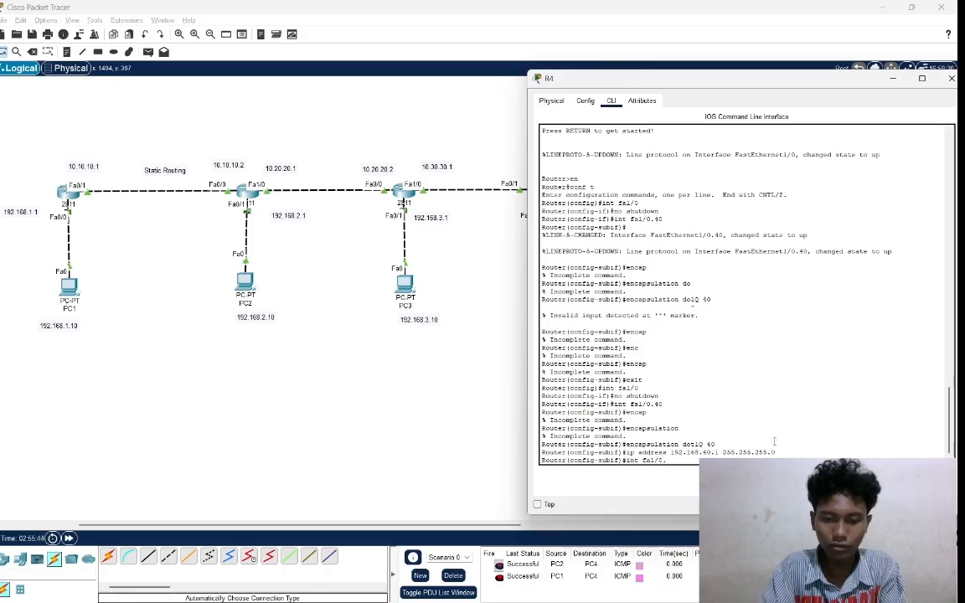
text(50)
key(Return)
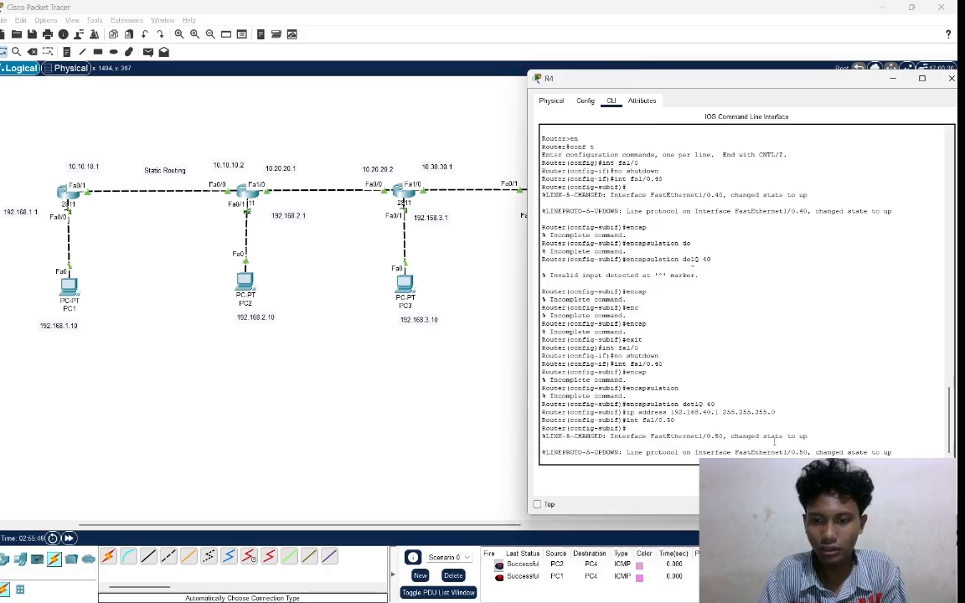
Try to set the encapsulation on subinterface fa1/0.50 with the command enc do.
key(Return)
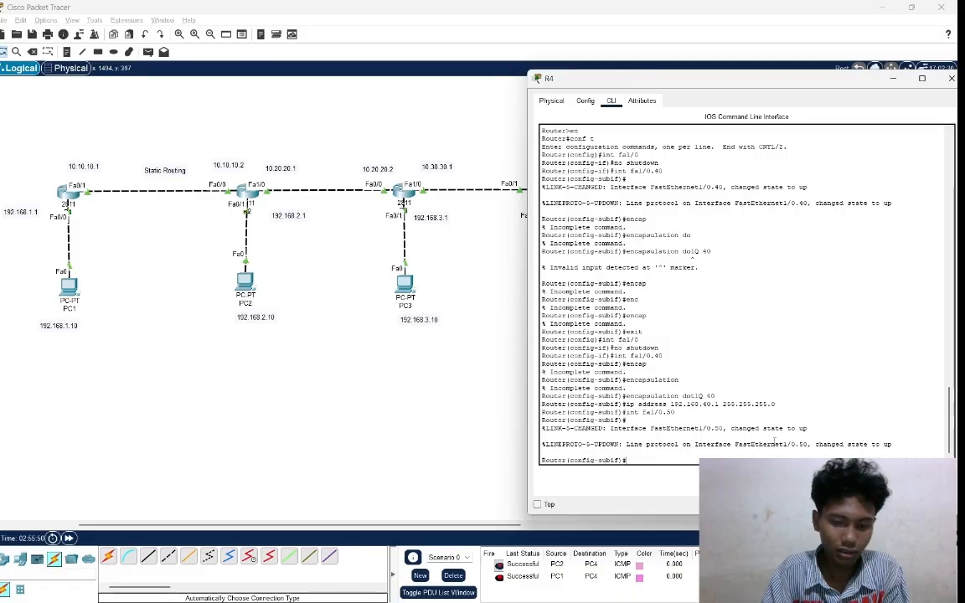
text(enc)
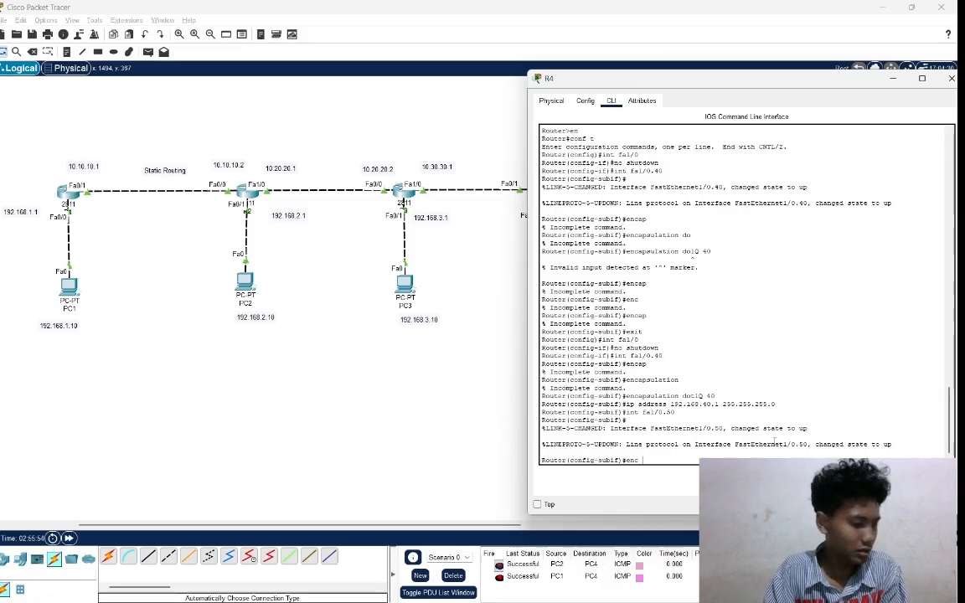
text( do)
key(Return)
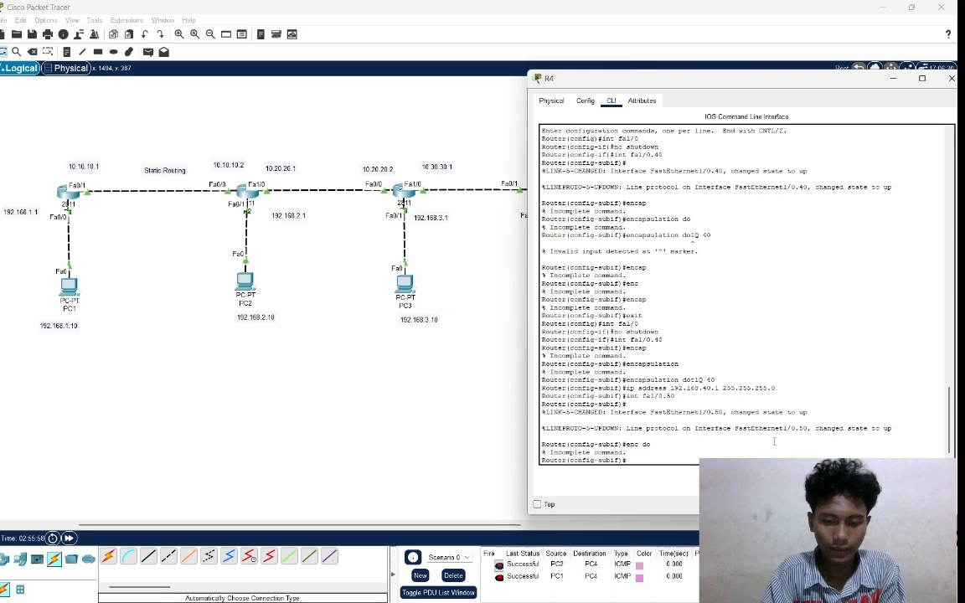
Assign VLAN 50 encapsulation to subinterface fa1/0.50 with the command enc dot1Q 50.
text(enc)
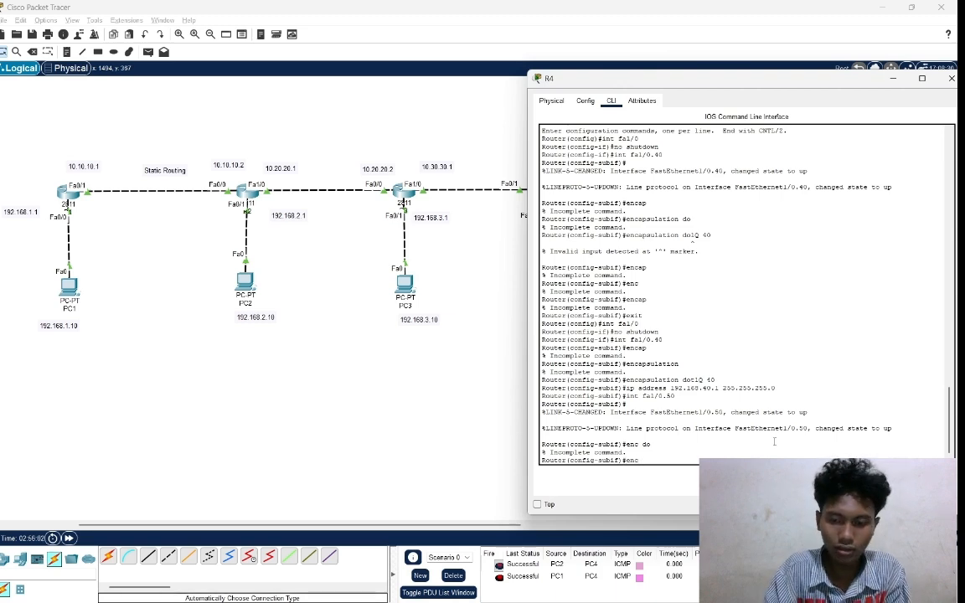
text( dot)
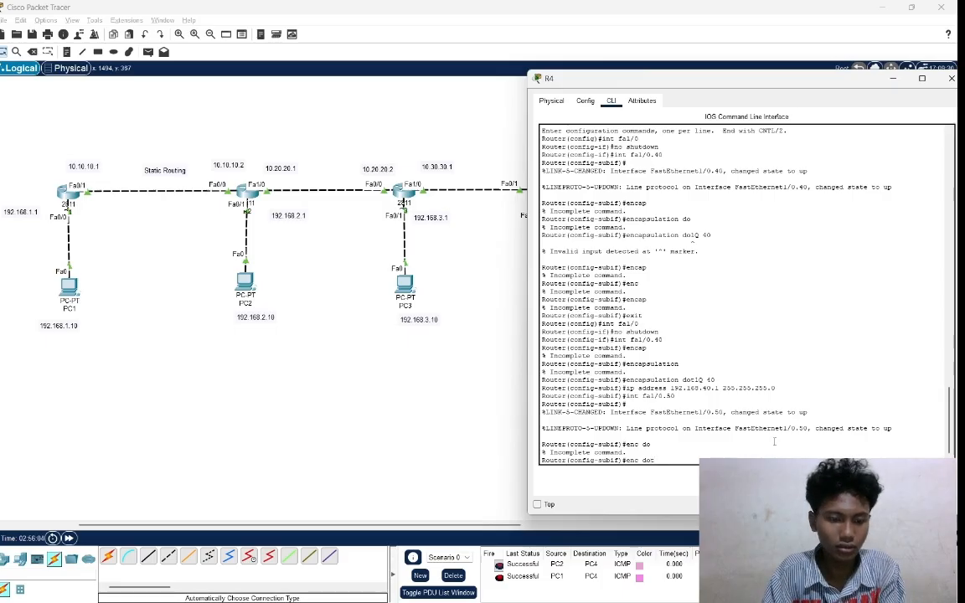
text(1)
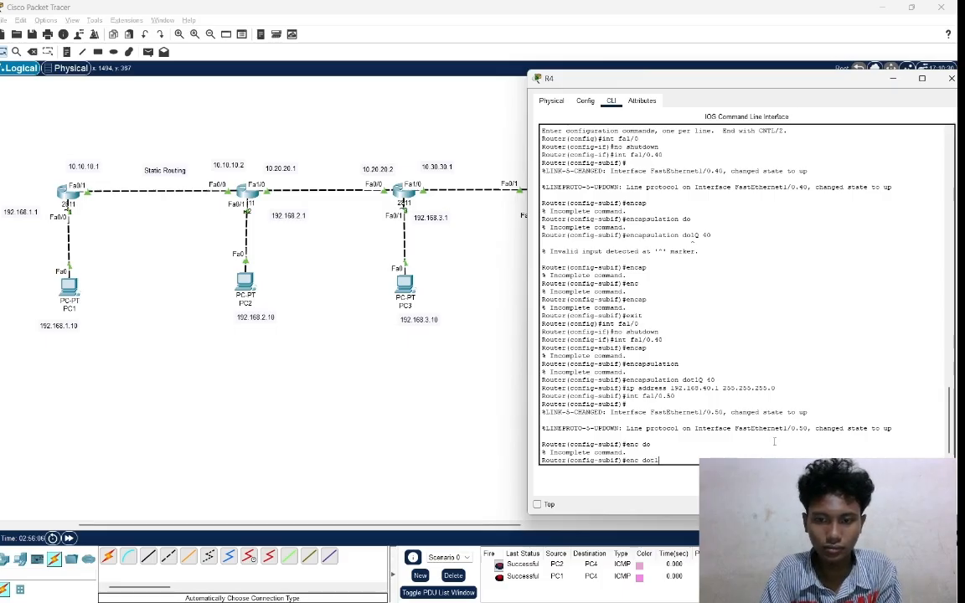
key(Caps_Lock)
text(Q)
key(Caps_Lock)
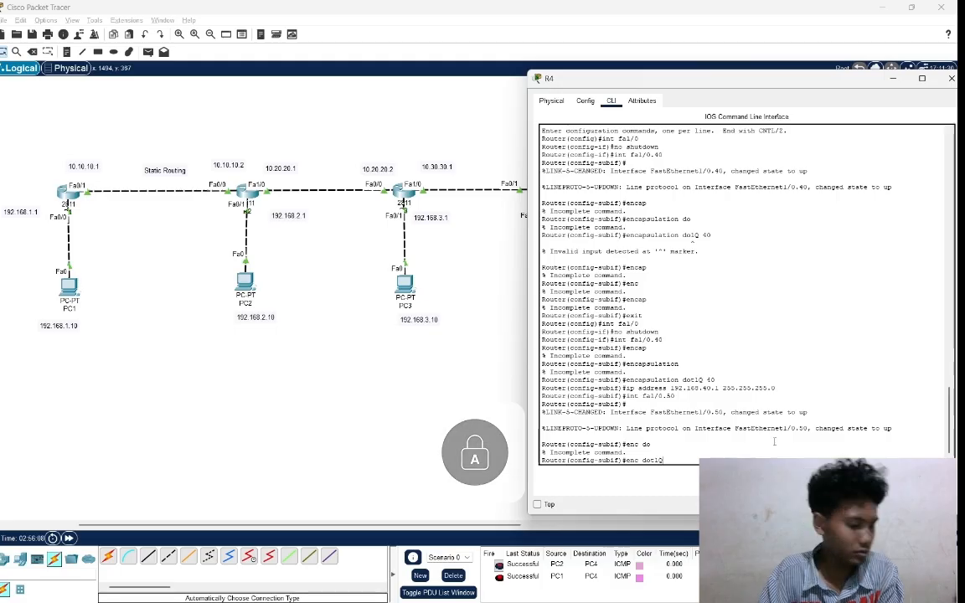
text(50)
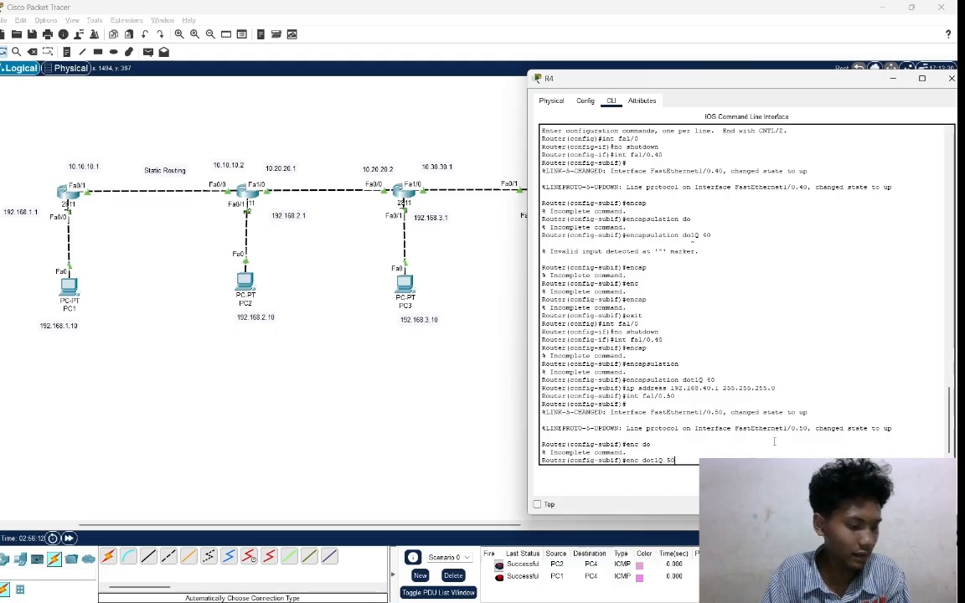
key(Return)
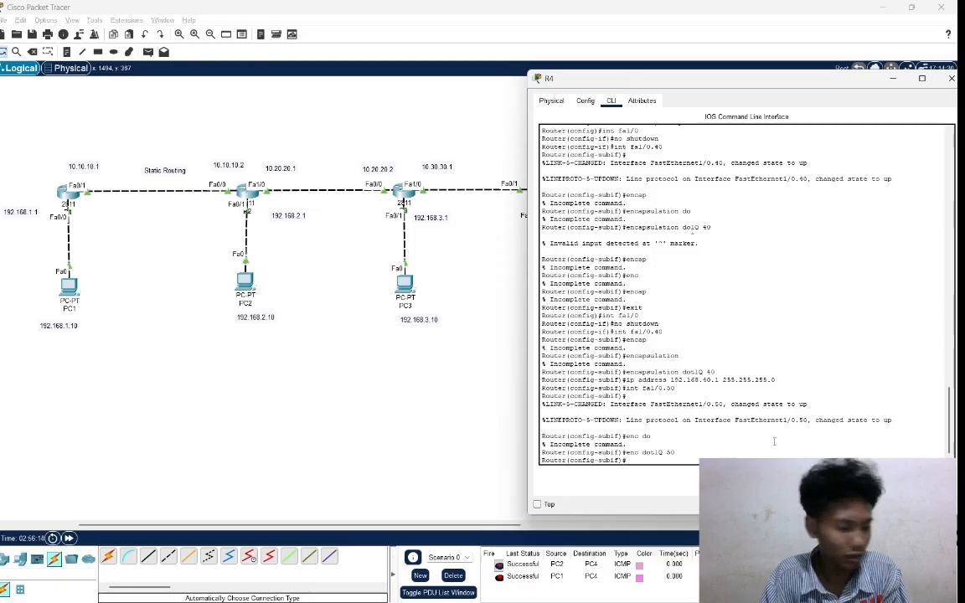
Assign subinterface fa1/0.50 the address 192.168.50.1 with mask 255.255.255.0 and exit to global configuration mode.
key(Caps_Lock)
text(ip)
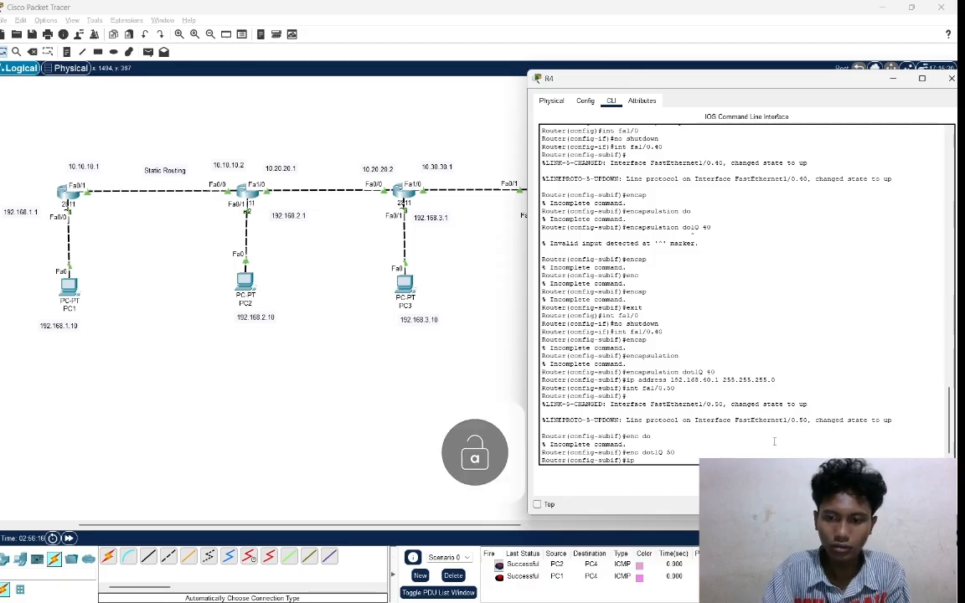
text( add)
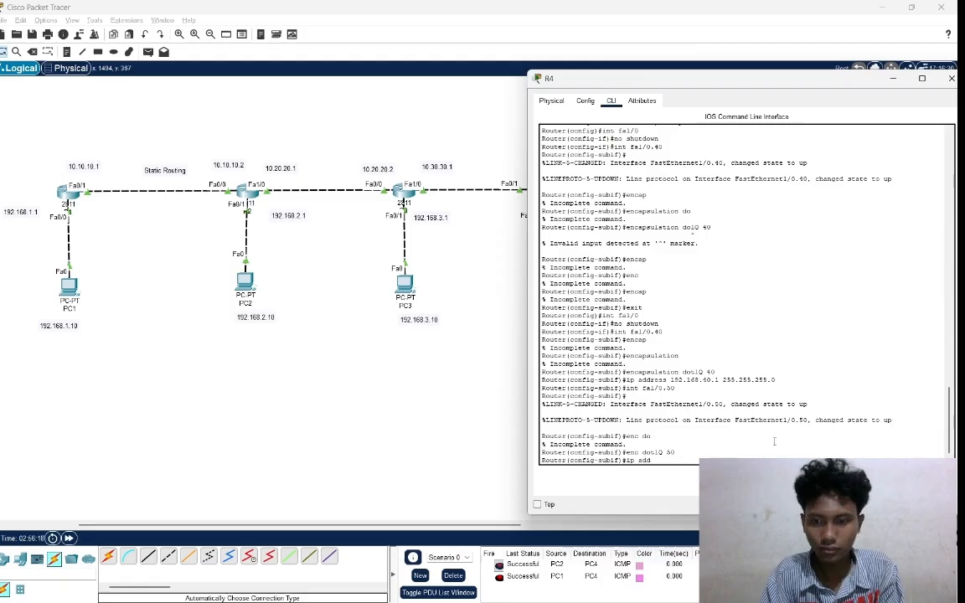
text(ress)
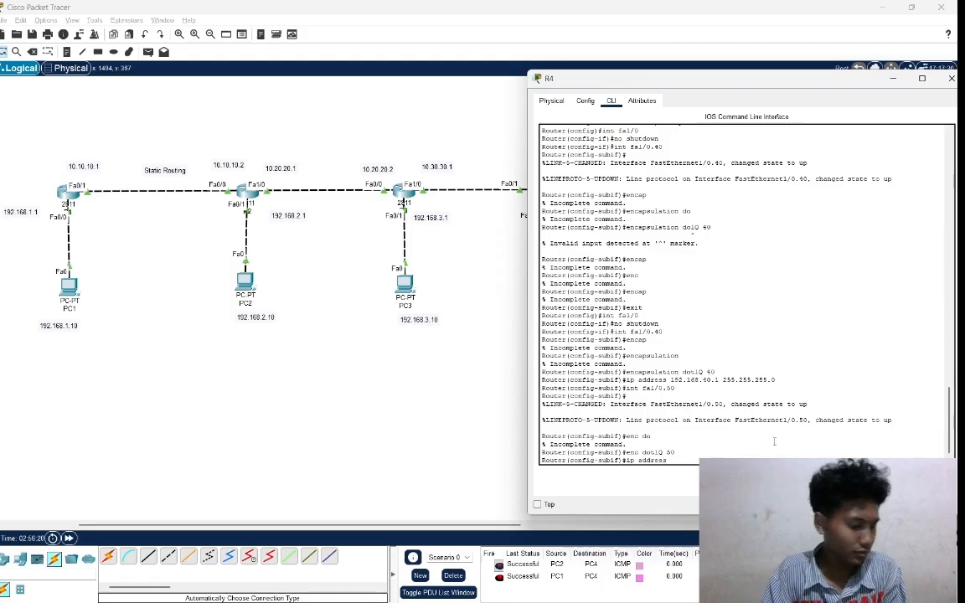
text( 192.1)
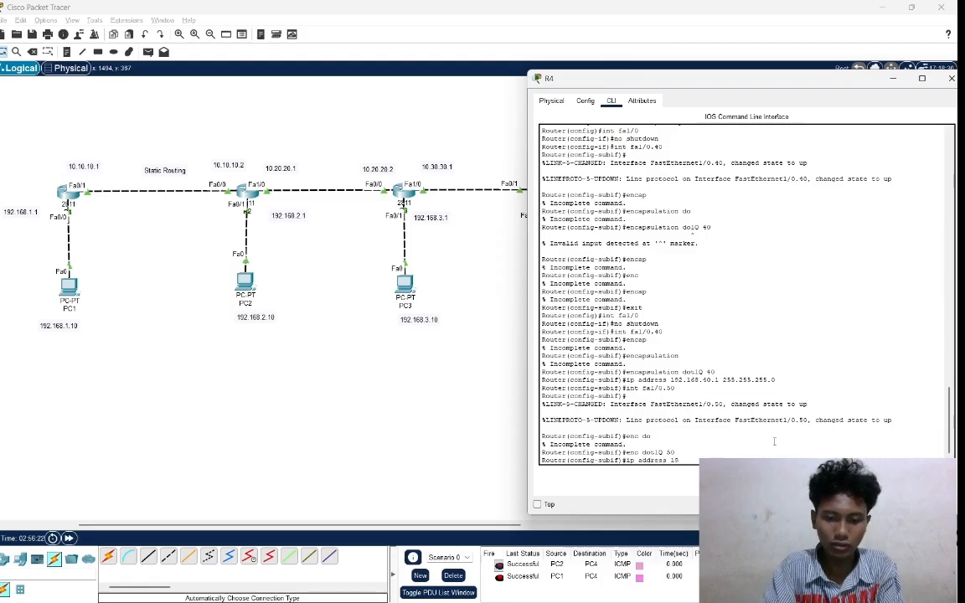
text(68)
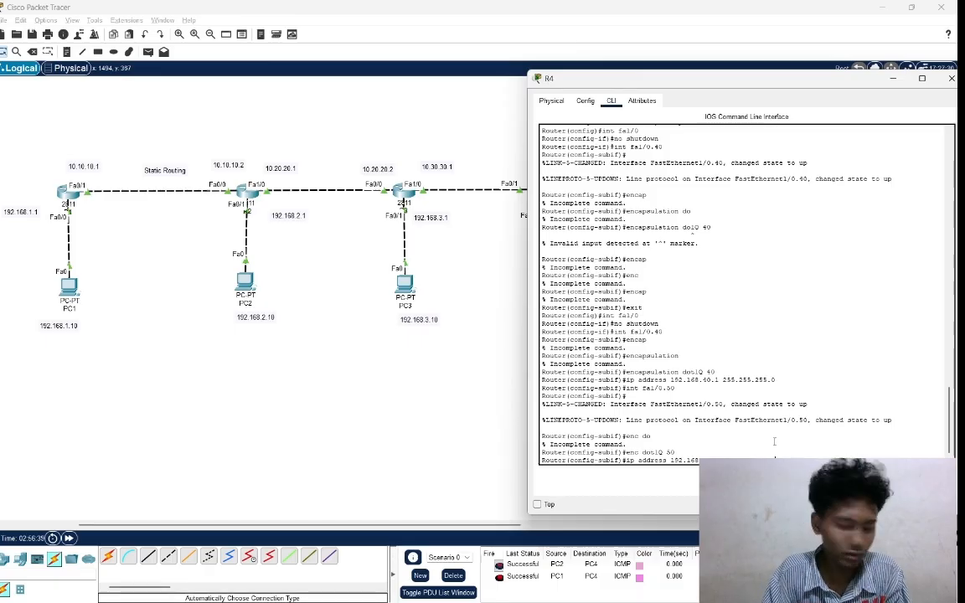
key(Return)
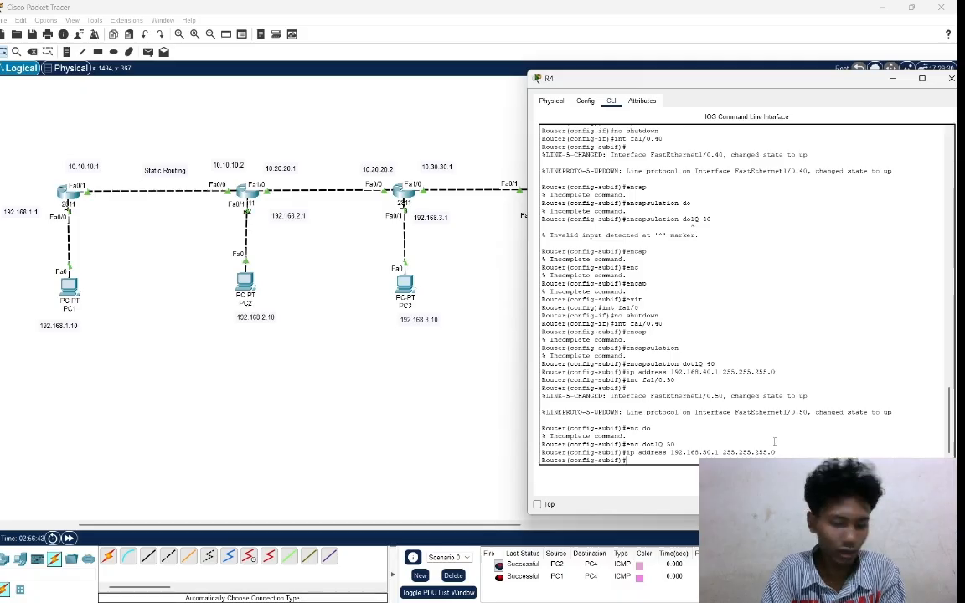
text(exit)
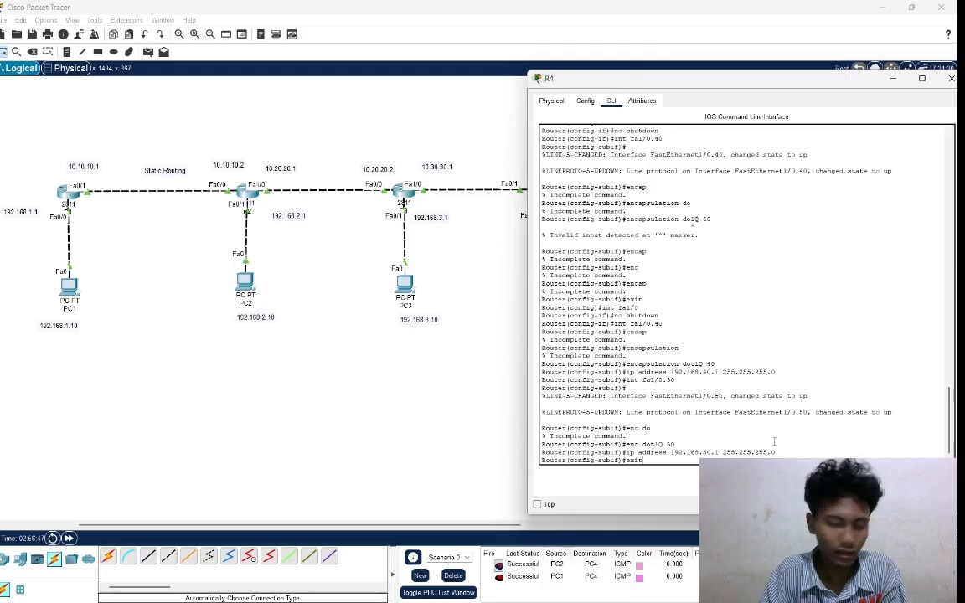
key(Return)
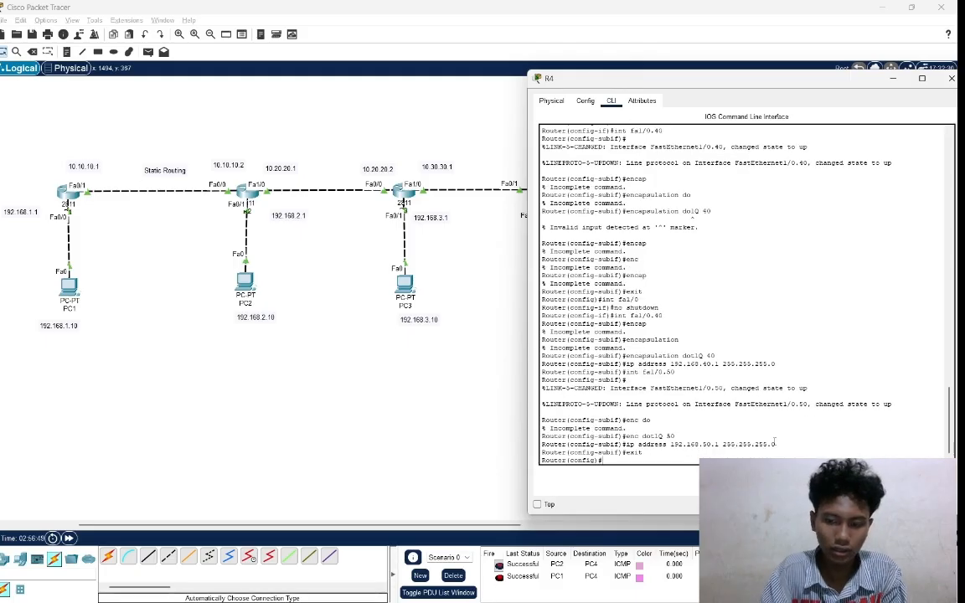
Create a DHCP pool named VLAN40 on router R4 with the ip dhcp pool command.
text(ip)
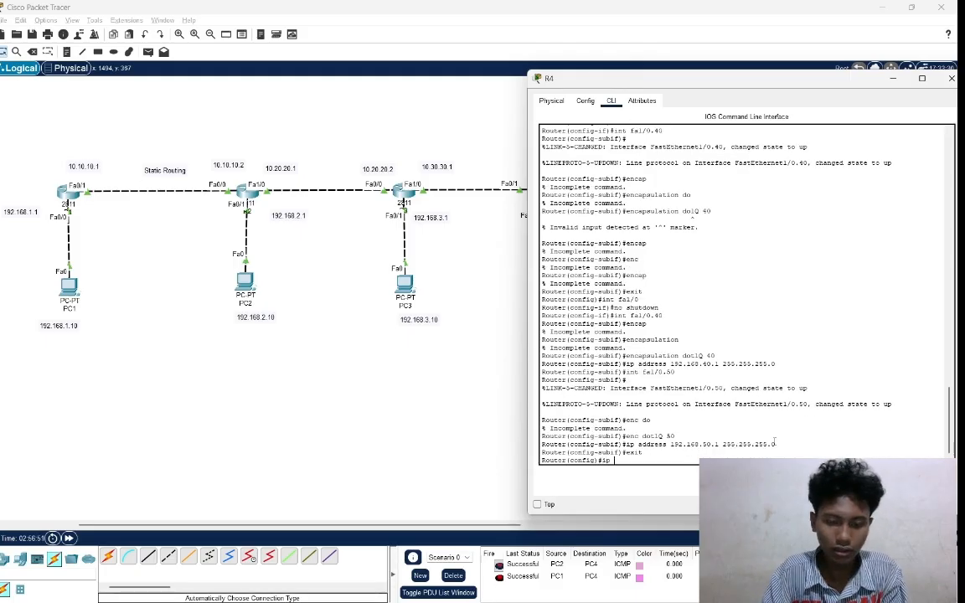
text( dh)
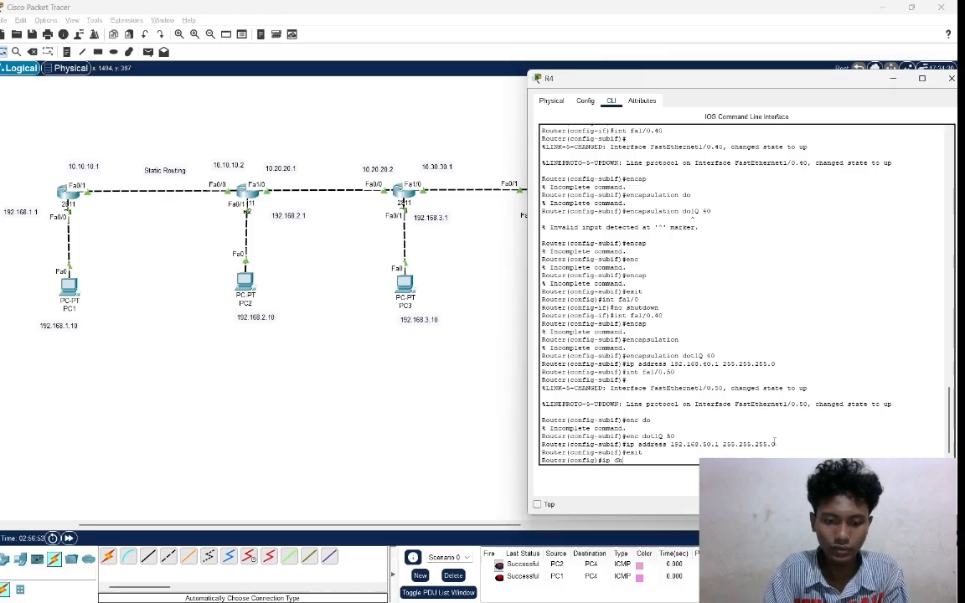
text(cp )
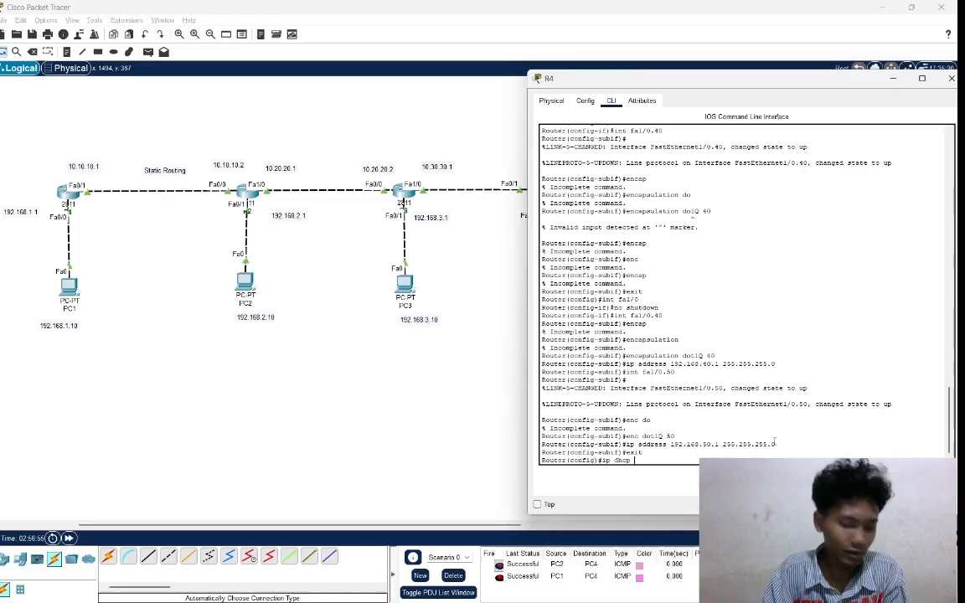
text(pool)
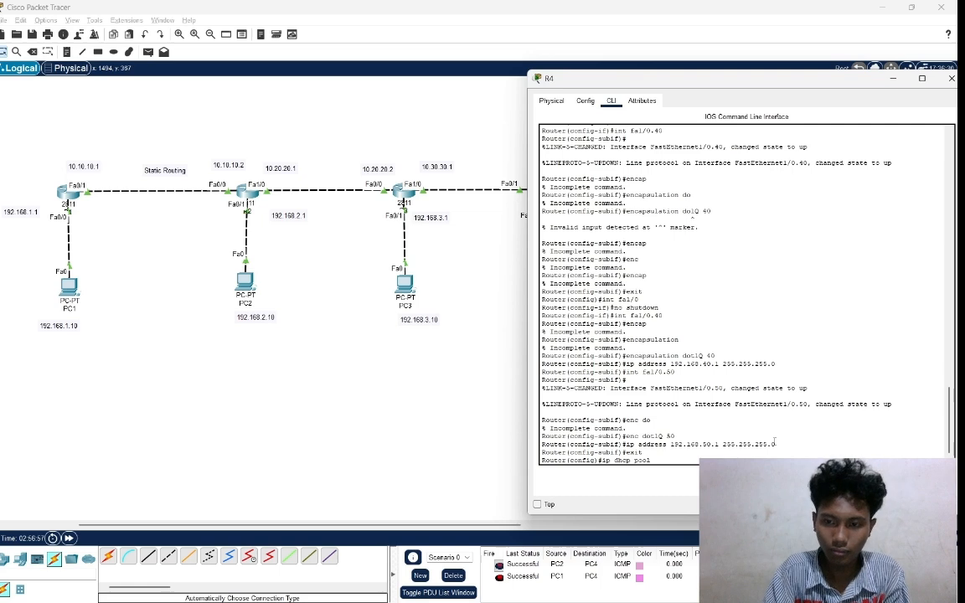
text( VL)
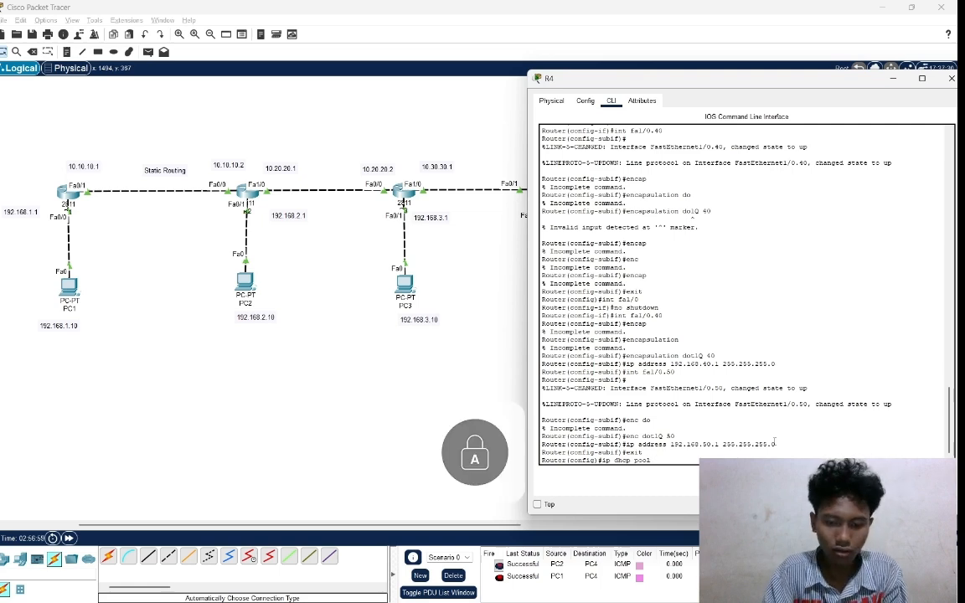
text(AN)
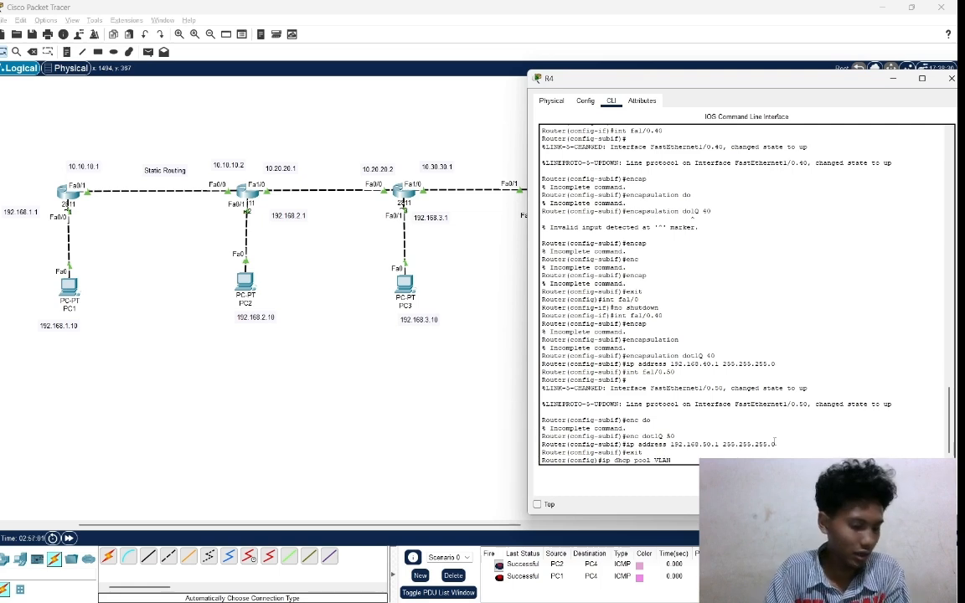
text(40)
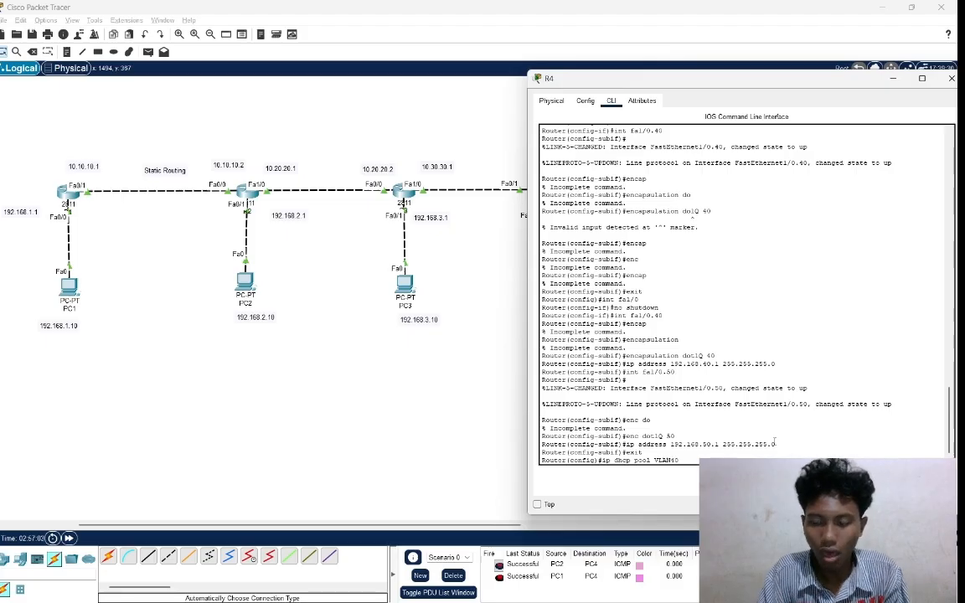
key(Return)
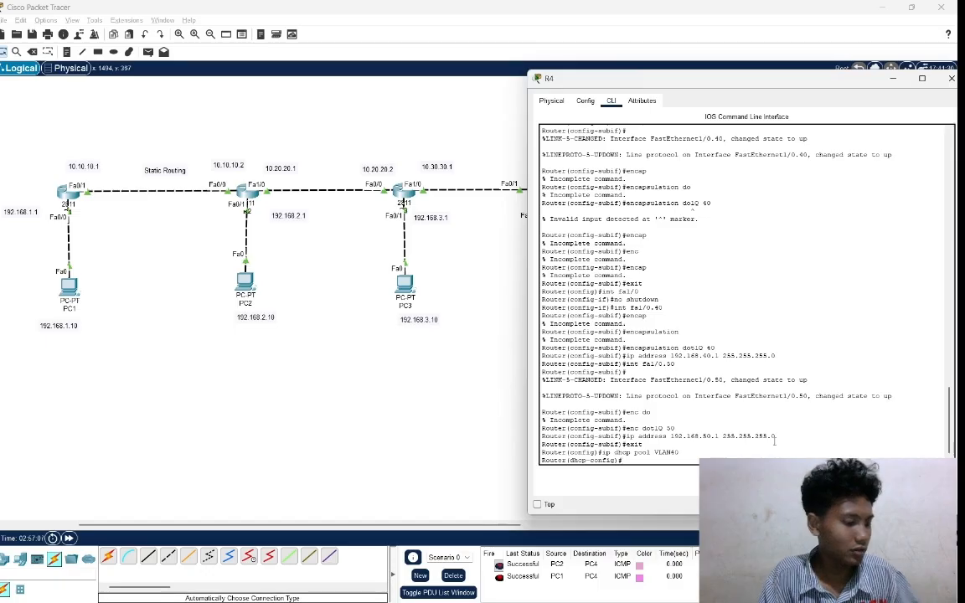
Set the VLAN40 DHCP pool's network to 192.168.40.0 with mask 255.255.255.0.
text(ne)
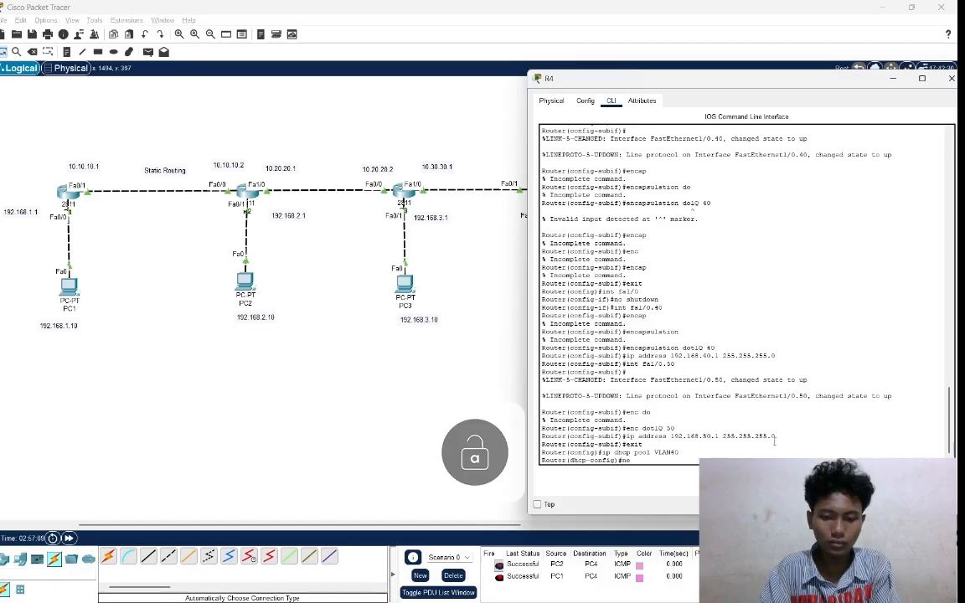
text(twork)
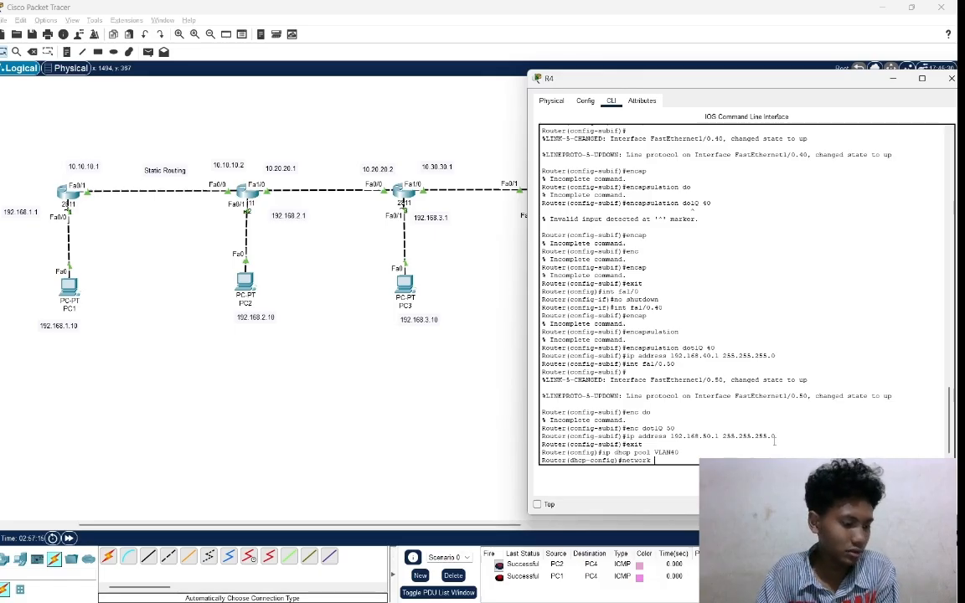
text( 192.)
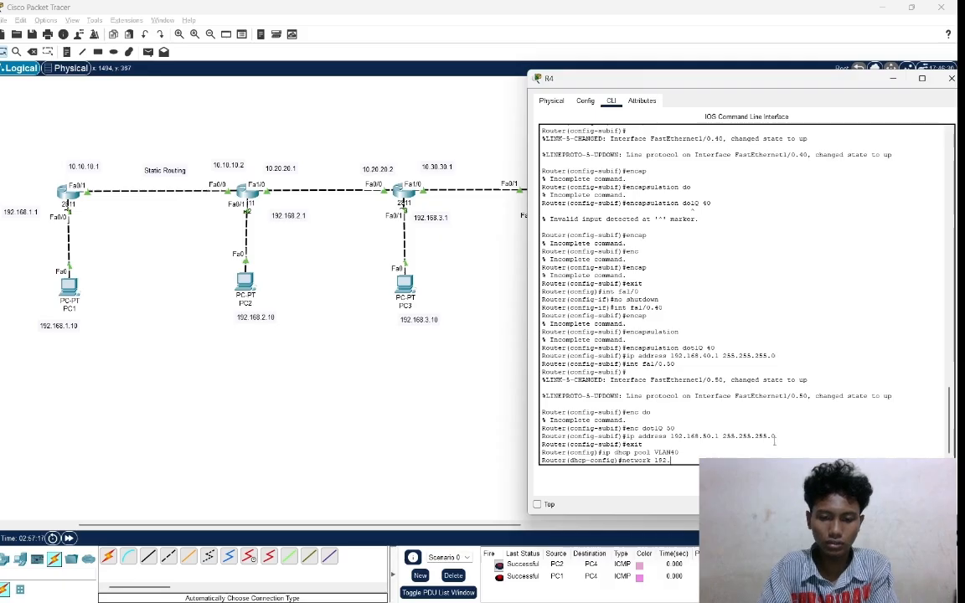
text(168)
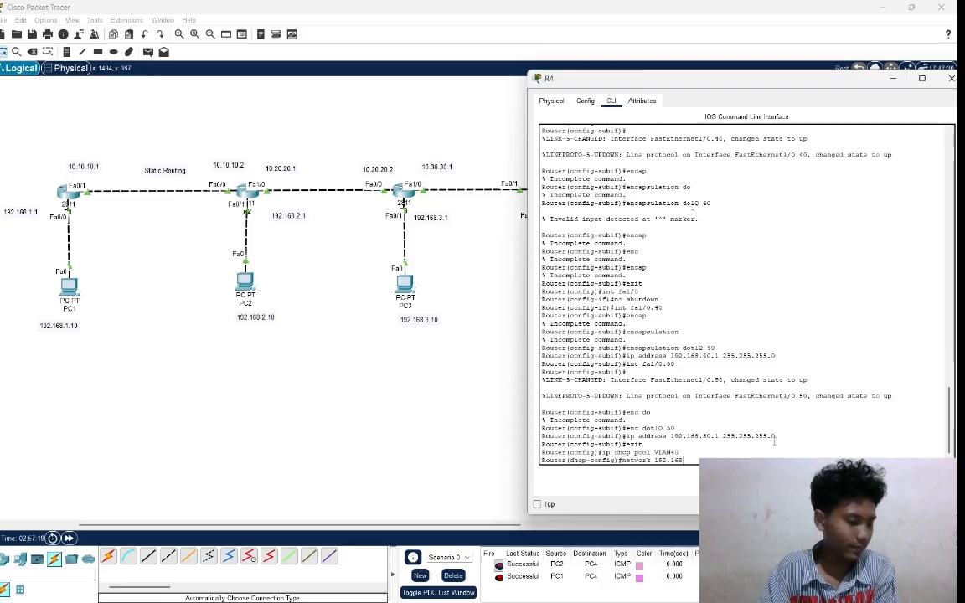
text(.)
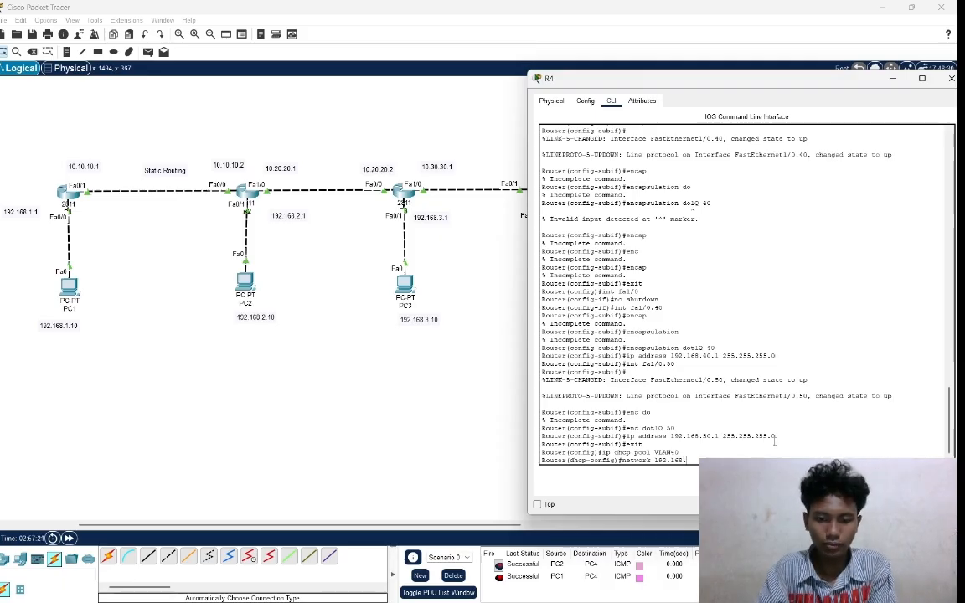
text(40.)
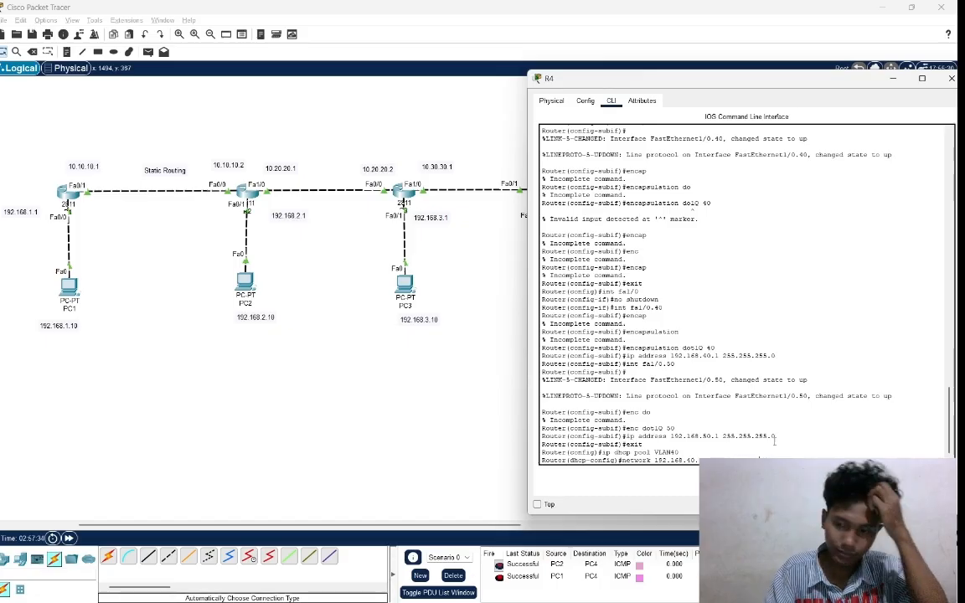
key(Return)
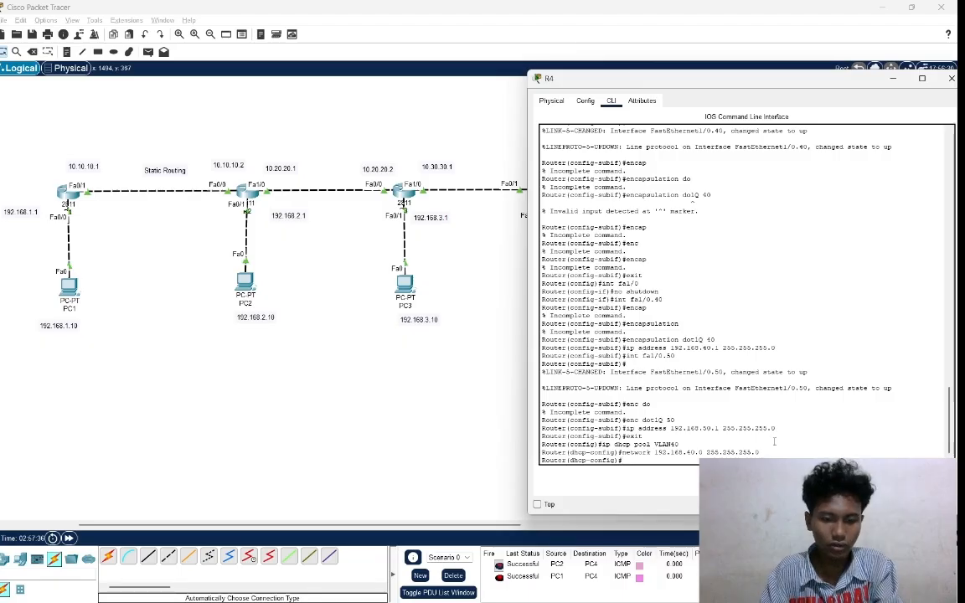
Set the VLAN40 DHCP pool's default router to 192.168.40.1 and exit to global configuration mode.
text(de)
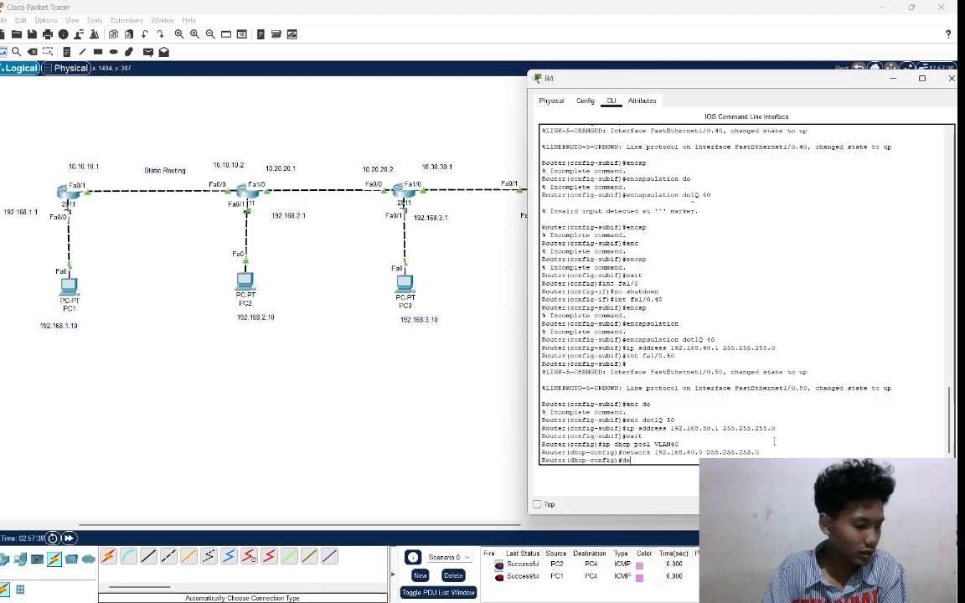
text(fau)
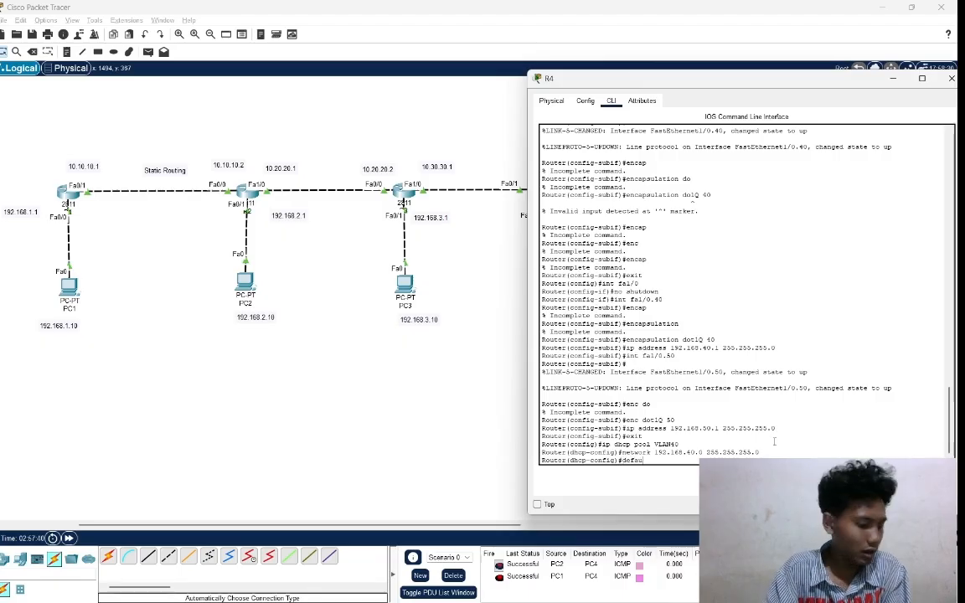
text(lt)
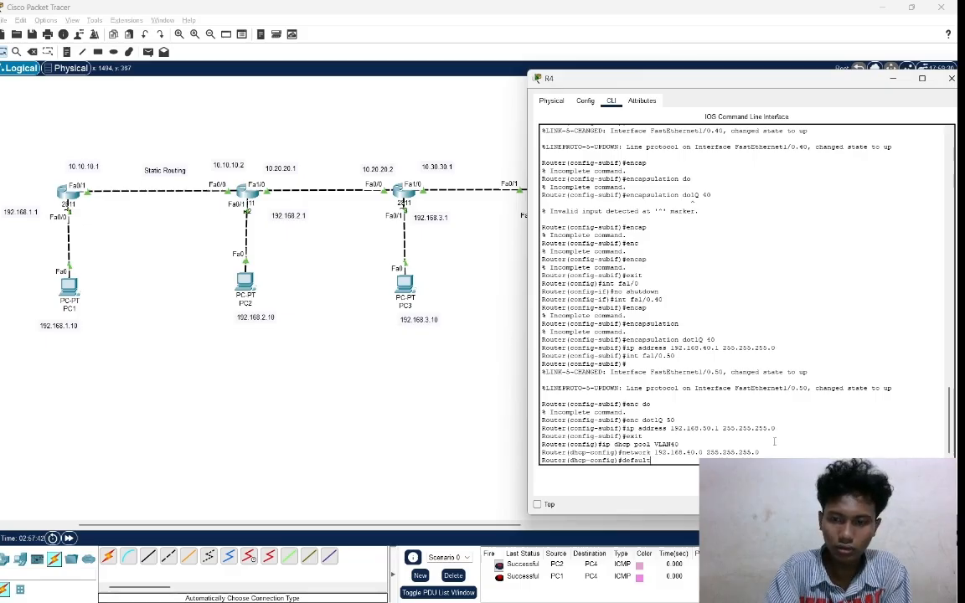
text(-)
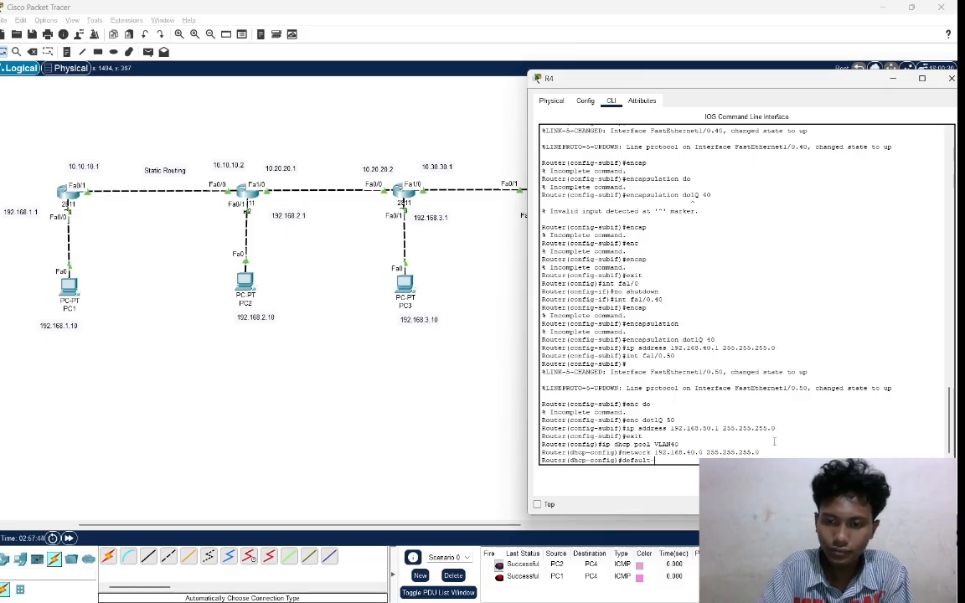
text(ro)
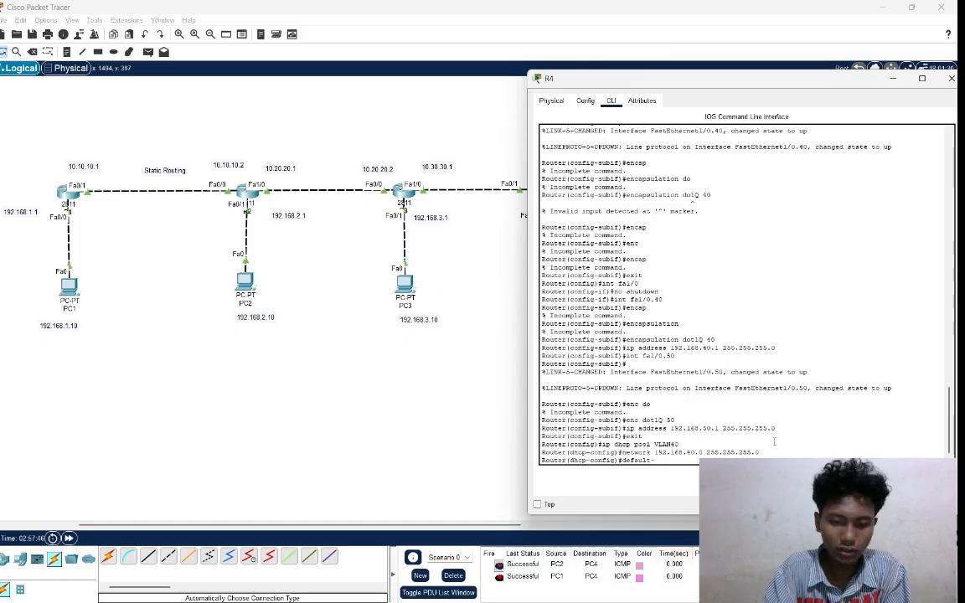
text(ut)
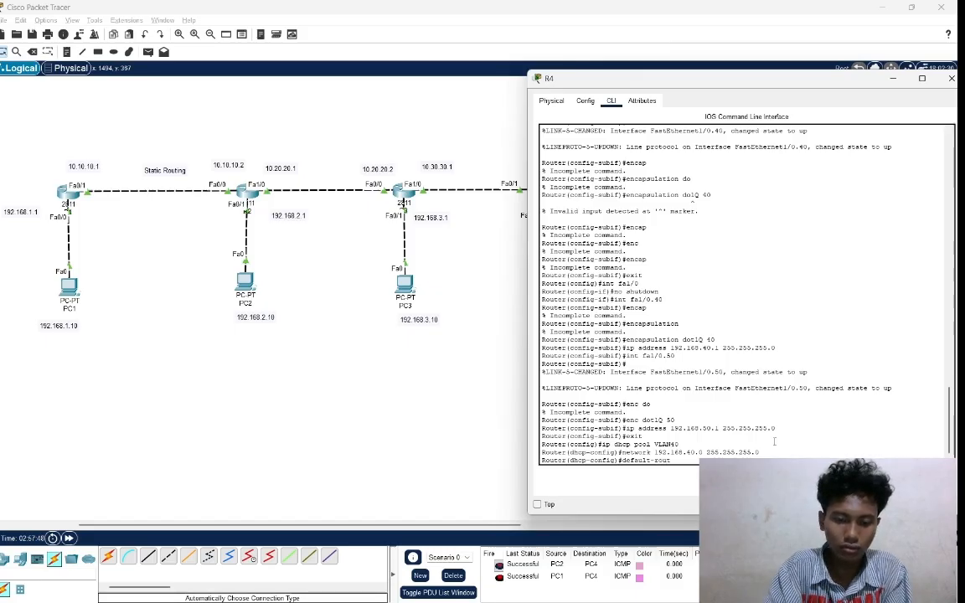
text(er)
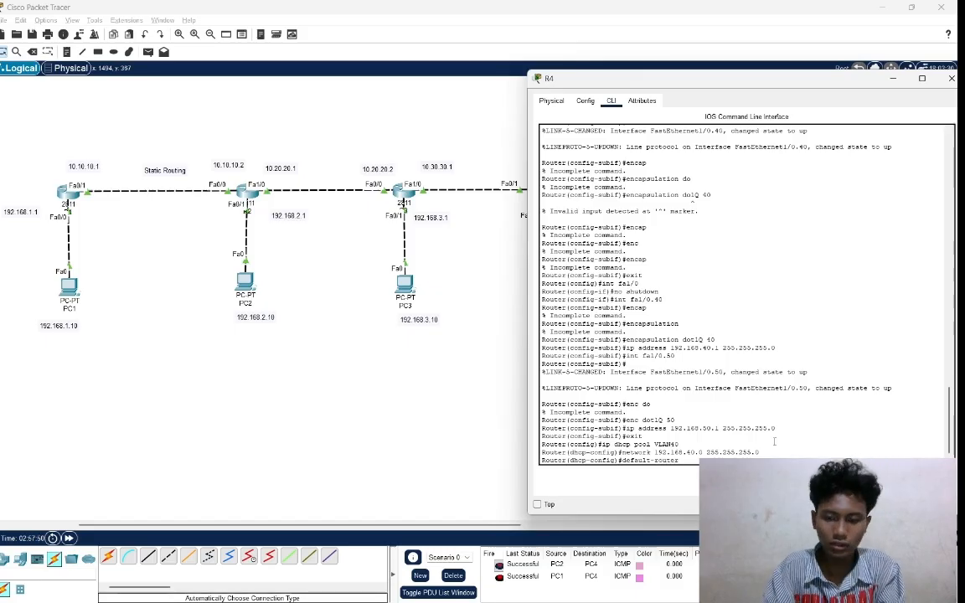
text( 192.)
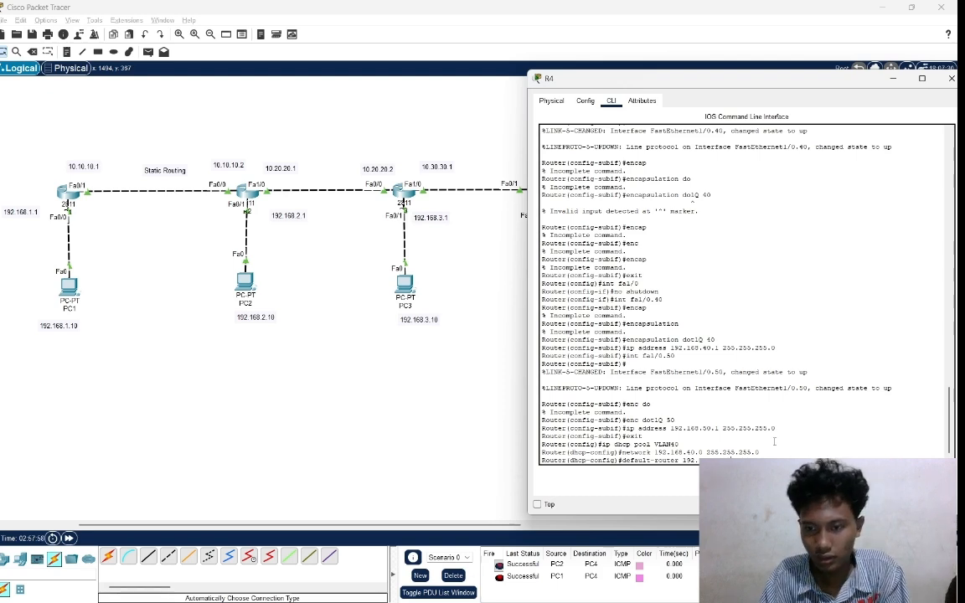
key(Return)
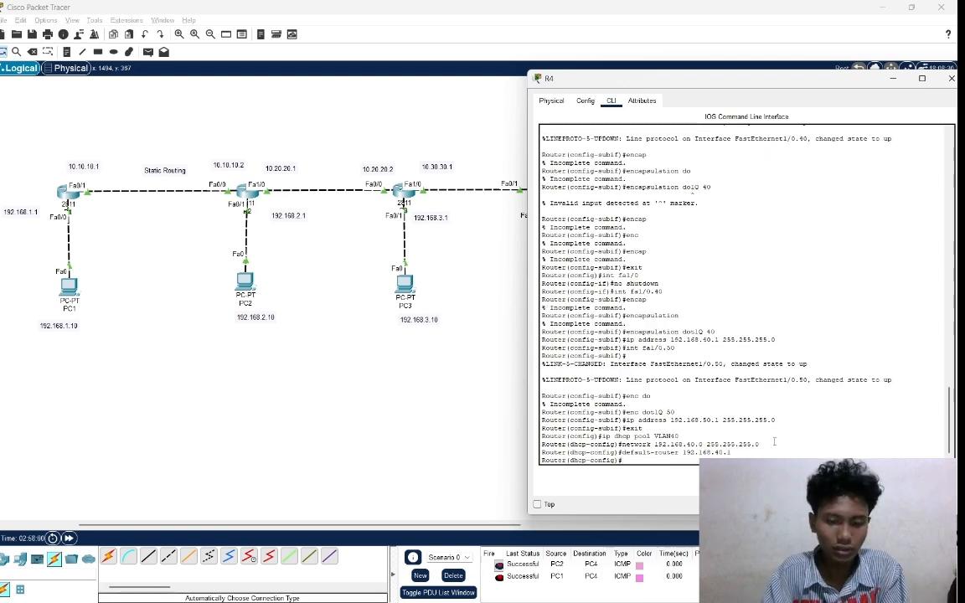
text(exit)
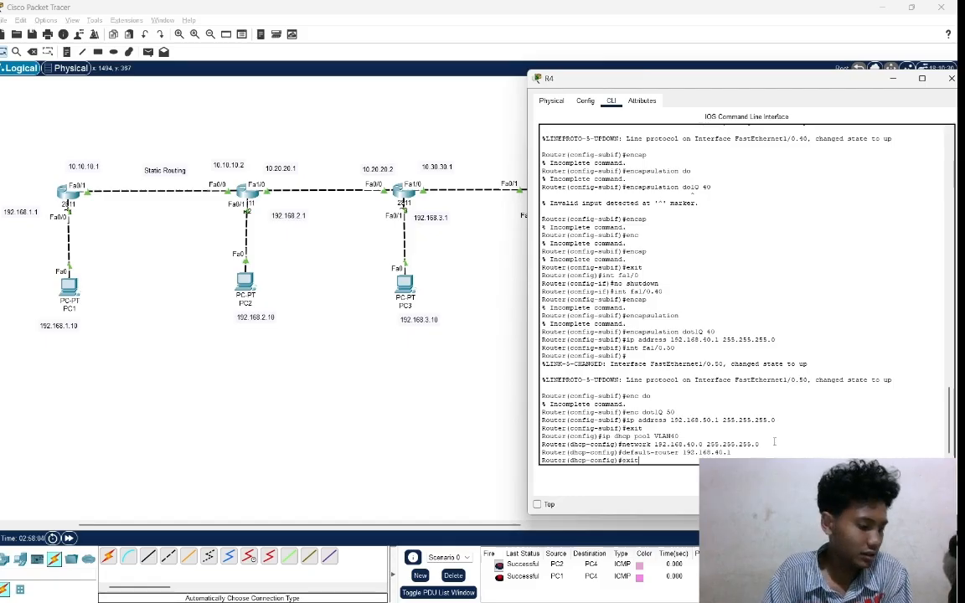
key(Return)
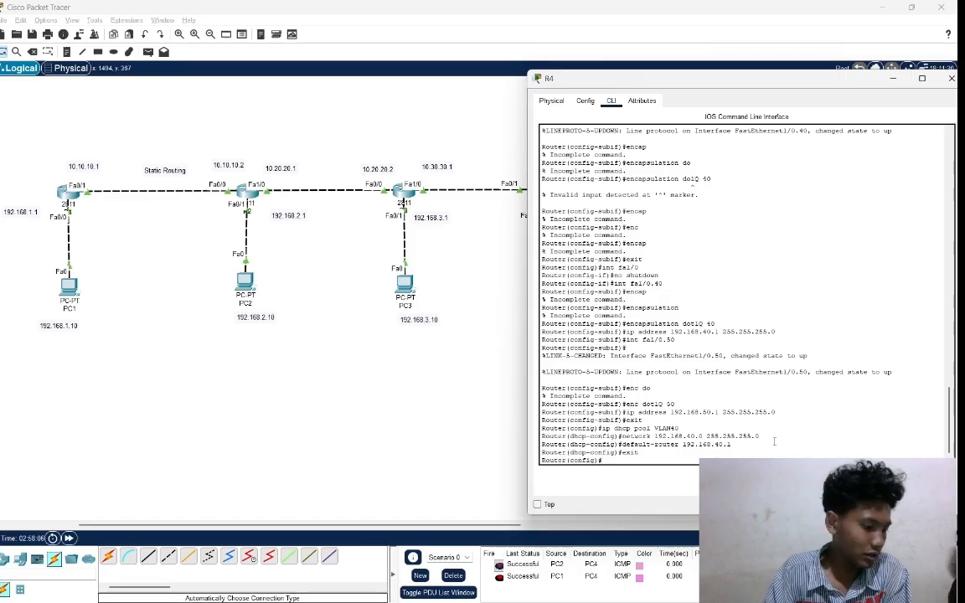
Create a second DHCP pool named VLAN50 on router R4 with the ip dhcp pool command.
text(ip dhc)
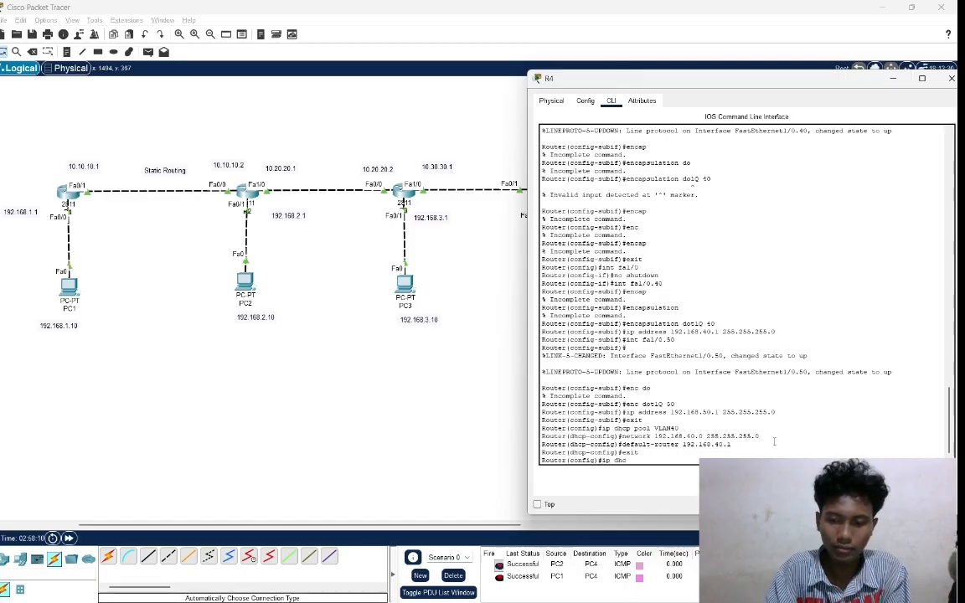
text(p po)
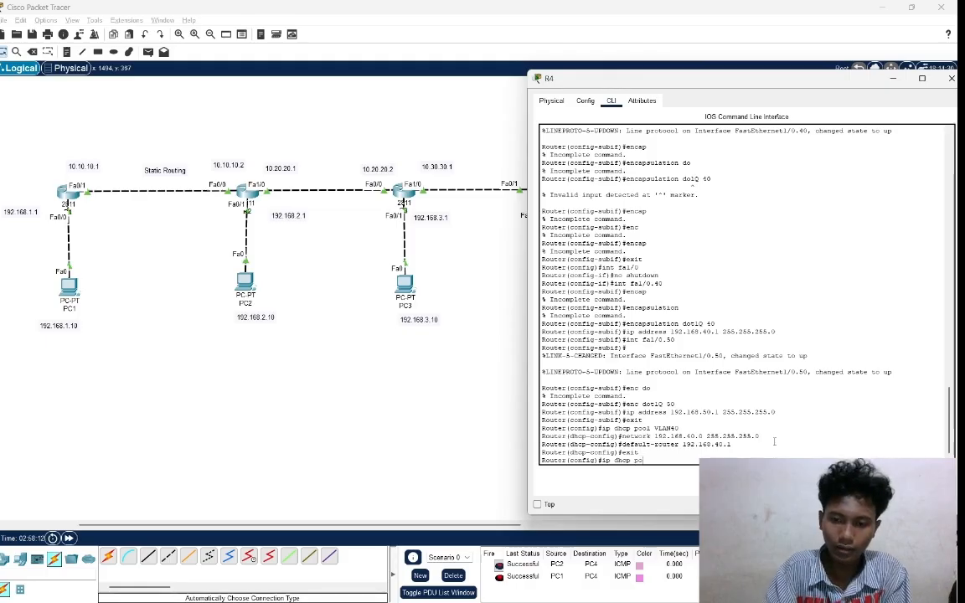
text(ol)
key(Caps_Lock)
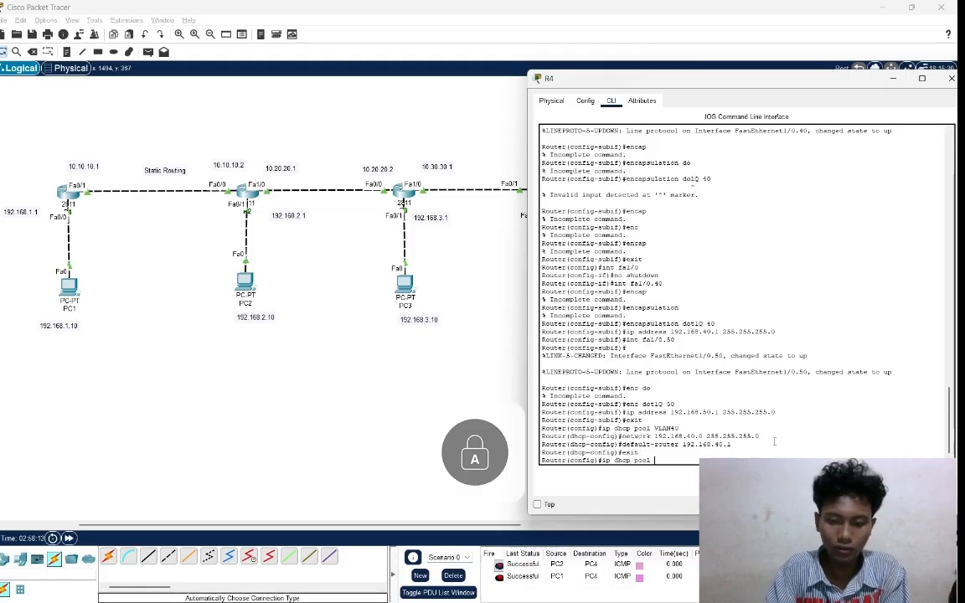
text(VLAN50)
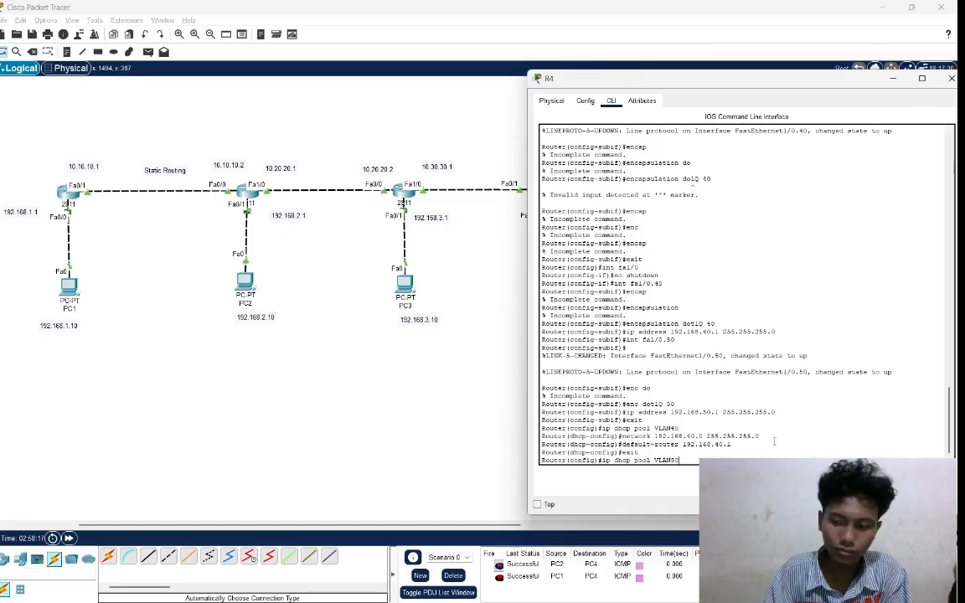
key(Return)
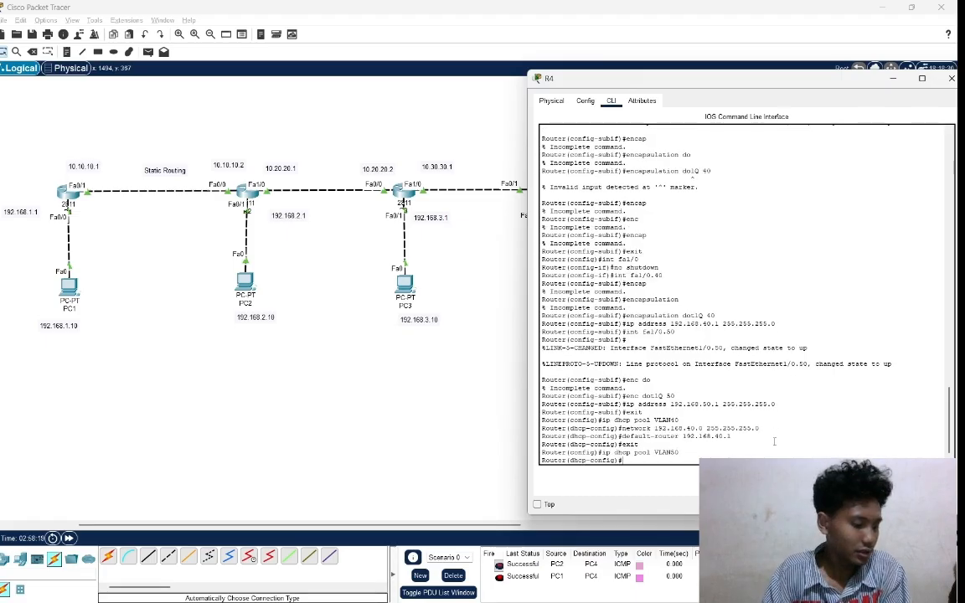
Set the VLAN50 DHCP pool's network to 192.168.50.0 with mask 255.255.255.0.
key(Caps_Lock)
text(ne)
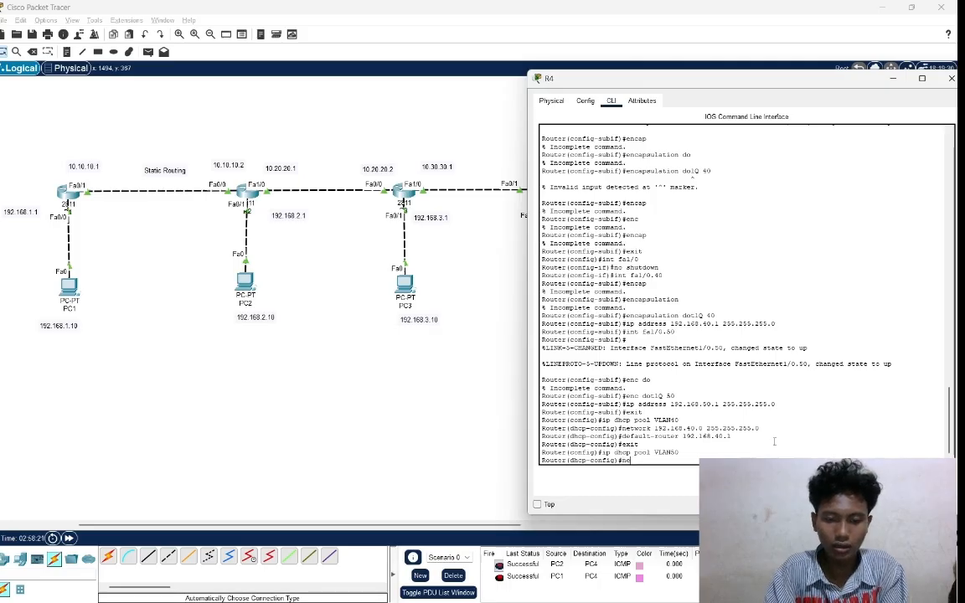
text(twork)
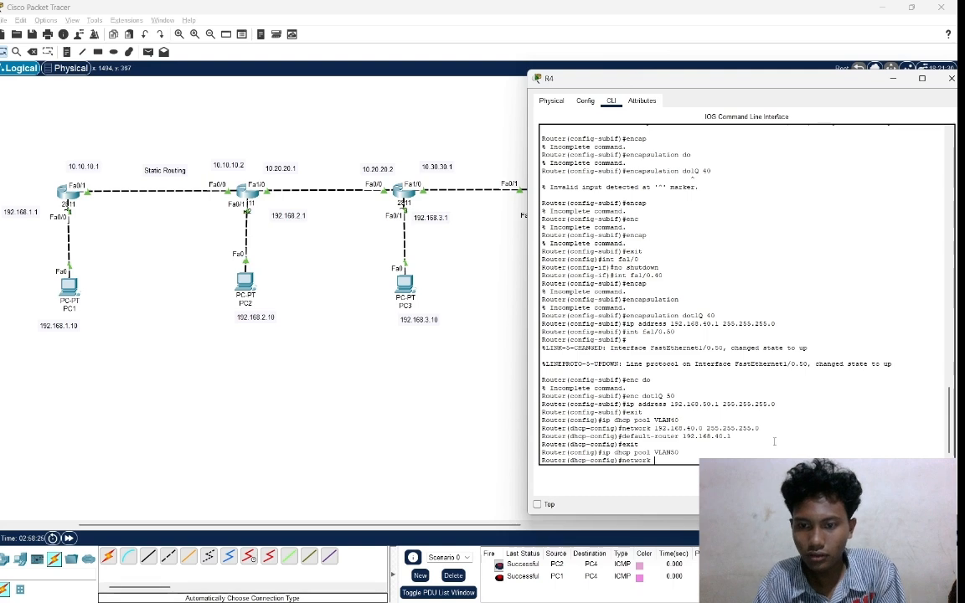
text( 1)
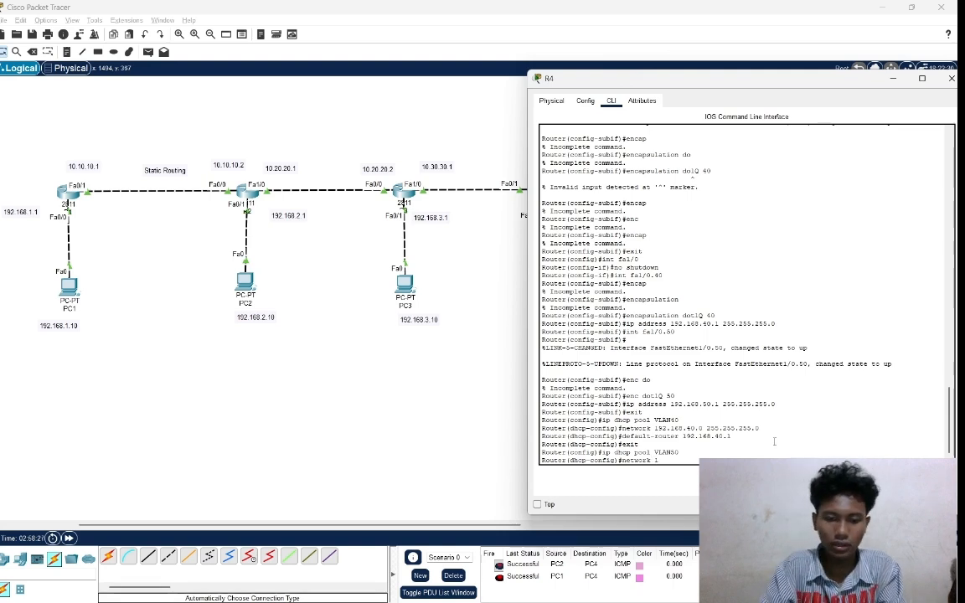
text(92)
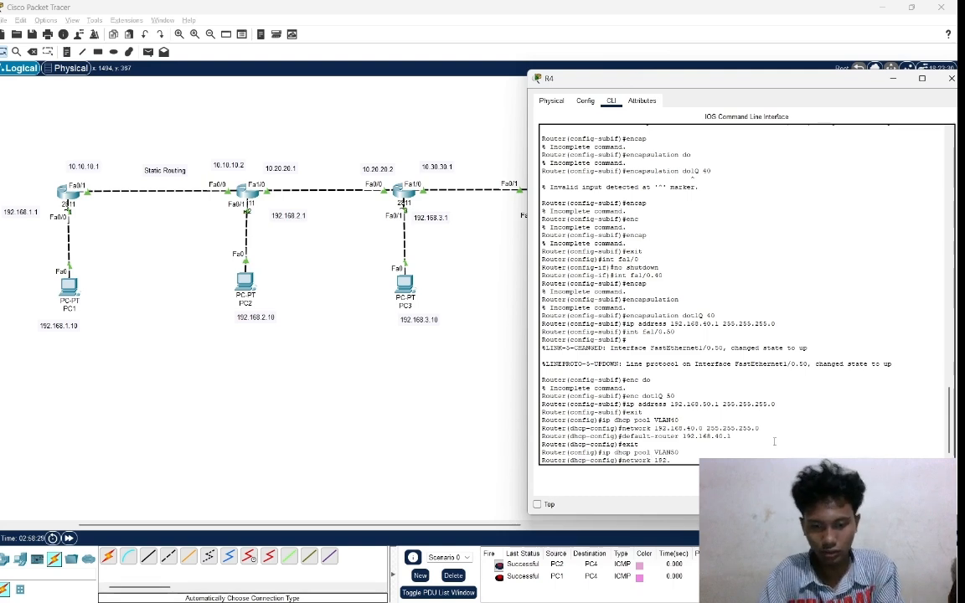
text(.1)
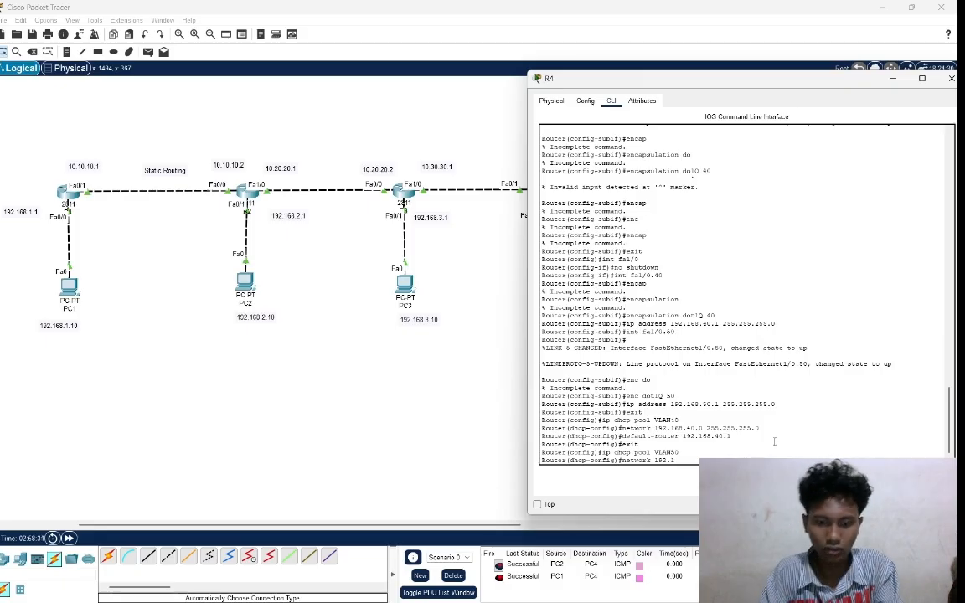
text(68.)
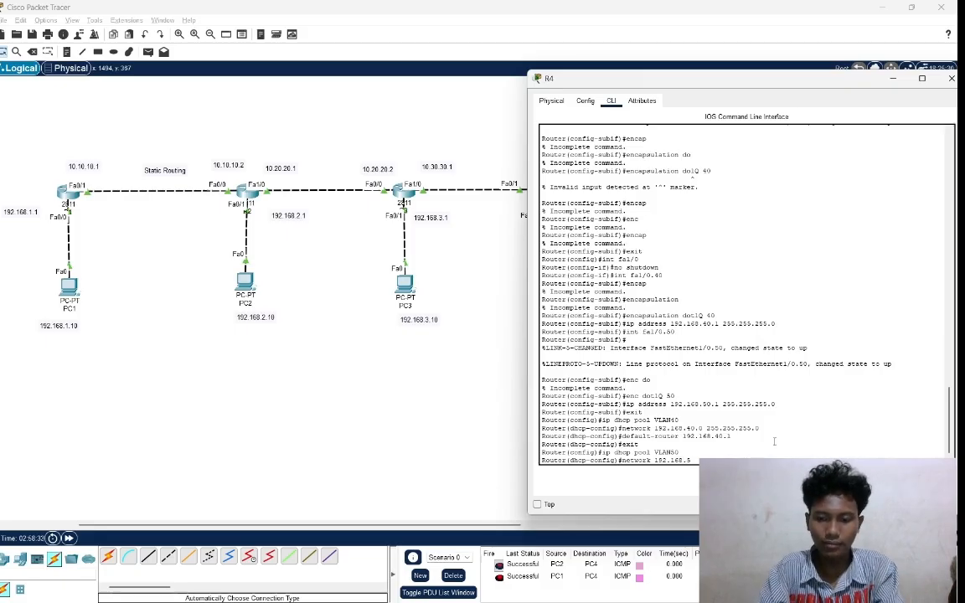
text(50.)
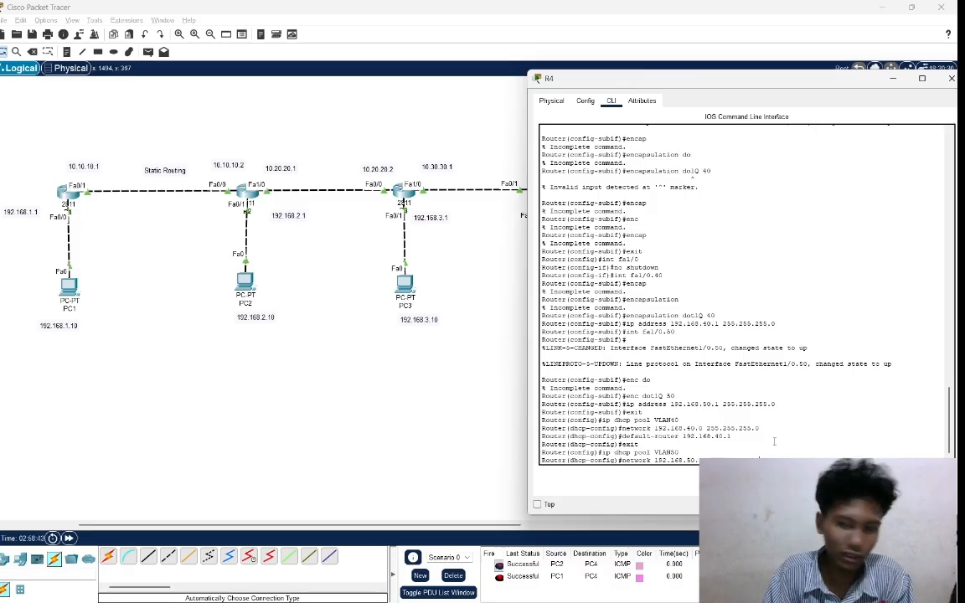
key(Return)
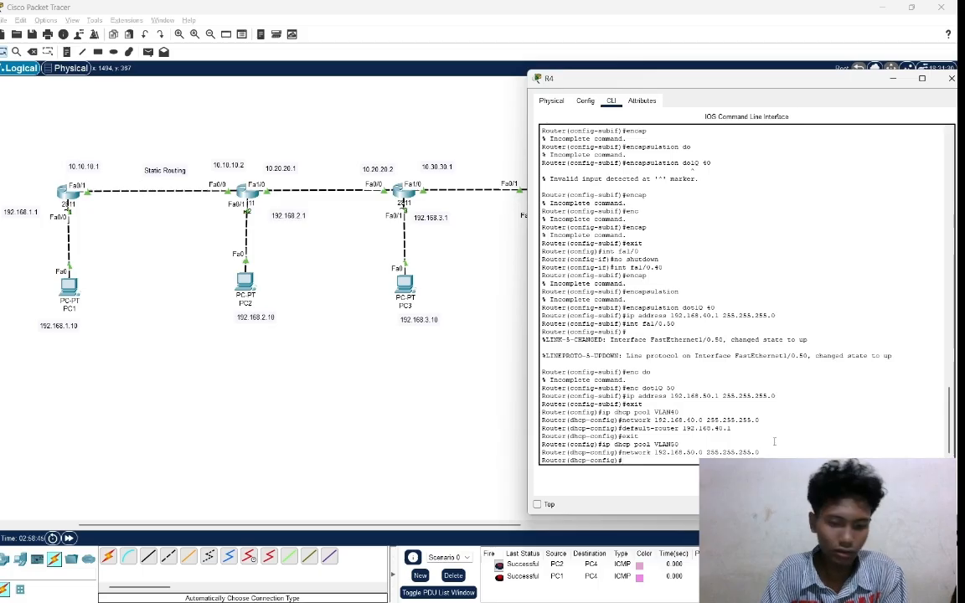
Set the VLAN50 DHCP pool's default router to 192.168.50.1.
text(def)
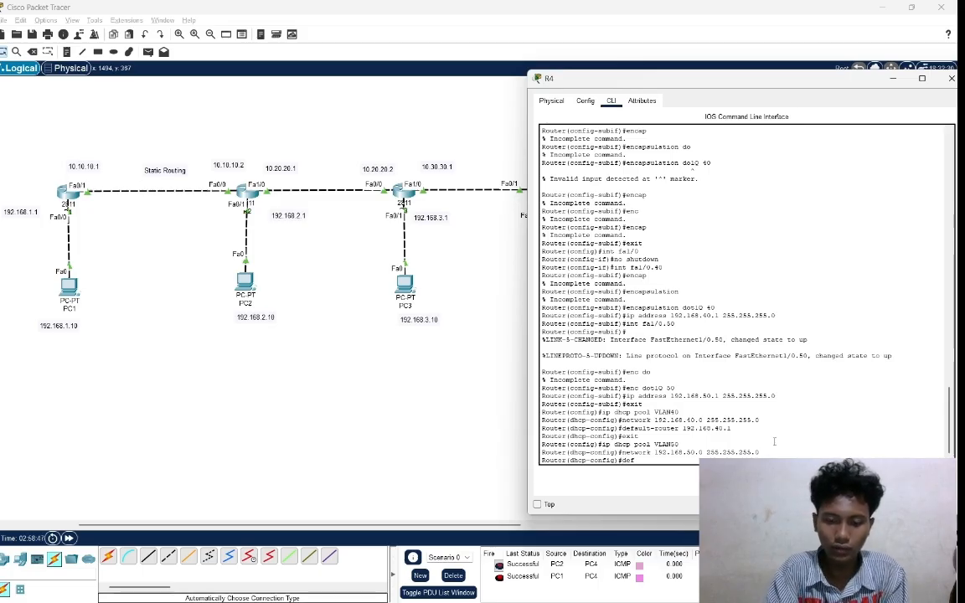
text(ault-)
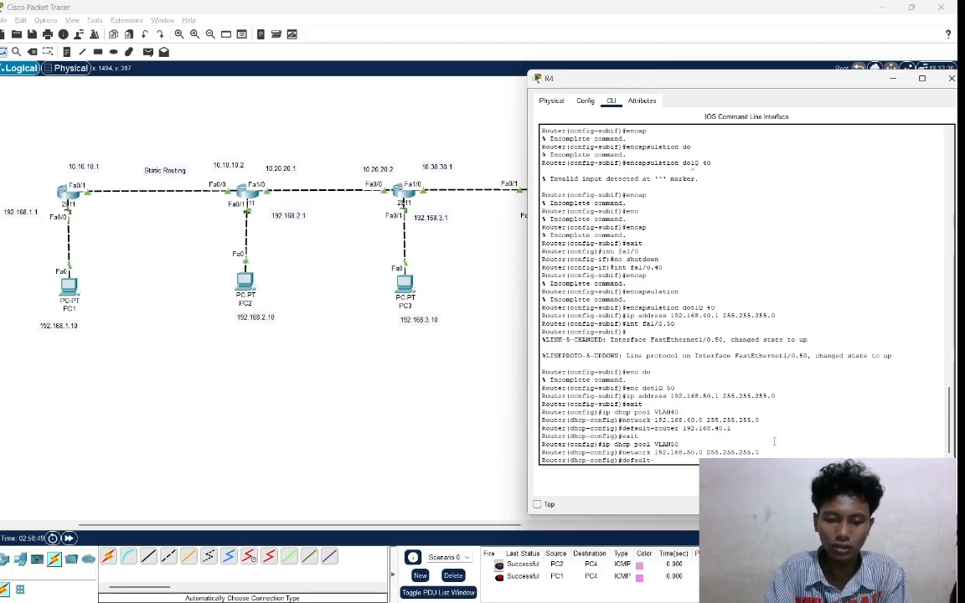
text(route)
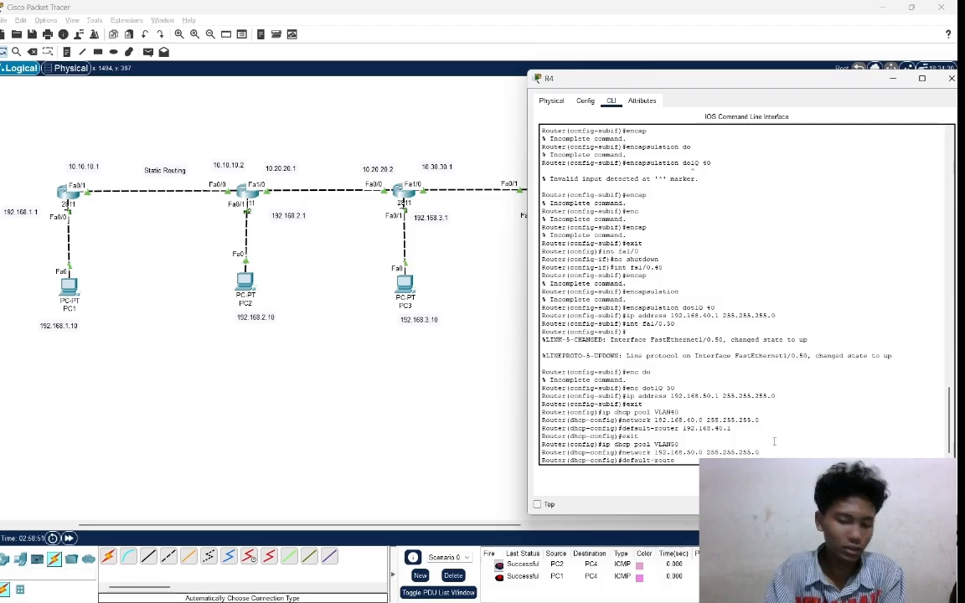
text(r 1)
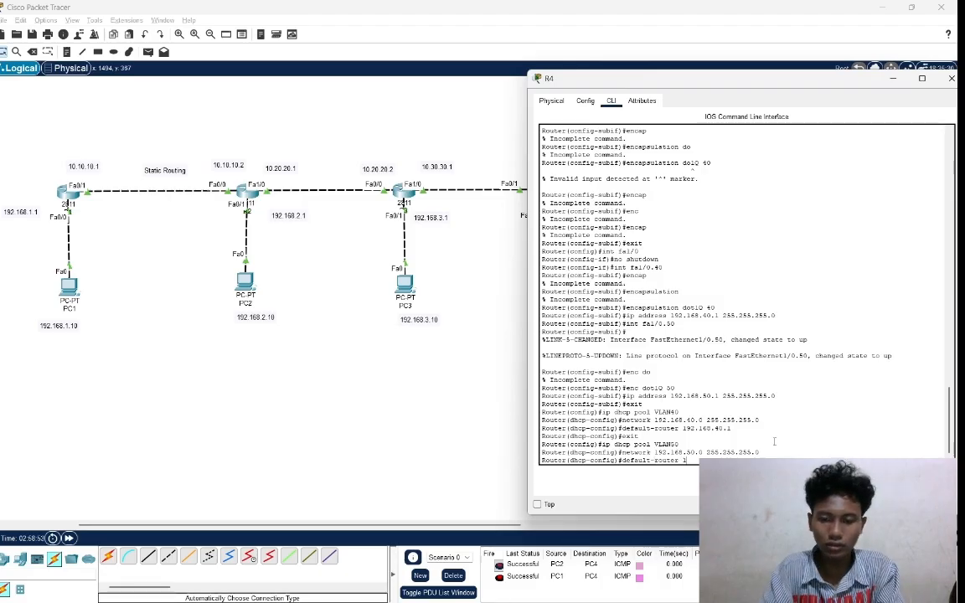
text(92.)
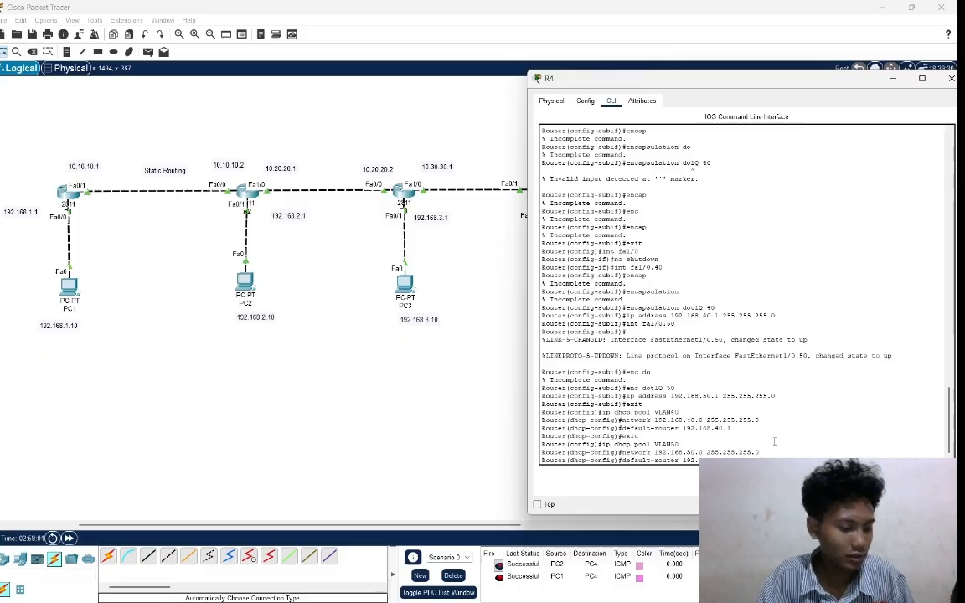
key(Return)
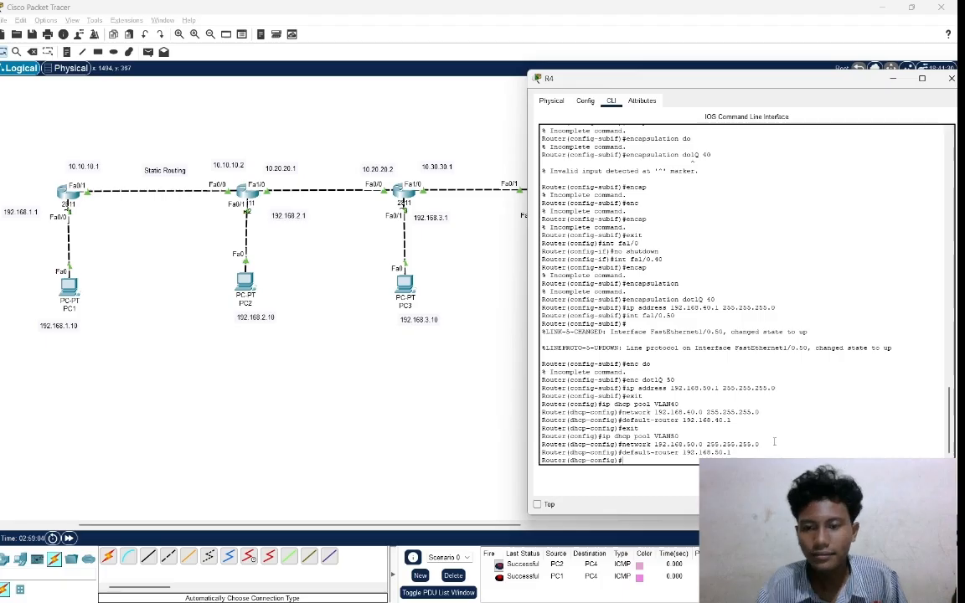
Switch PC5's IPv4 configuration on FastEthernet0 from static to DHCP.
click(491, 435)
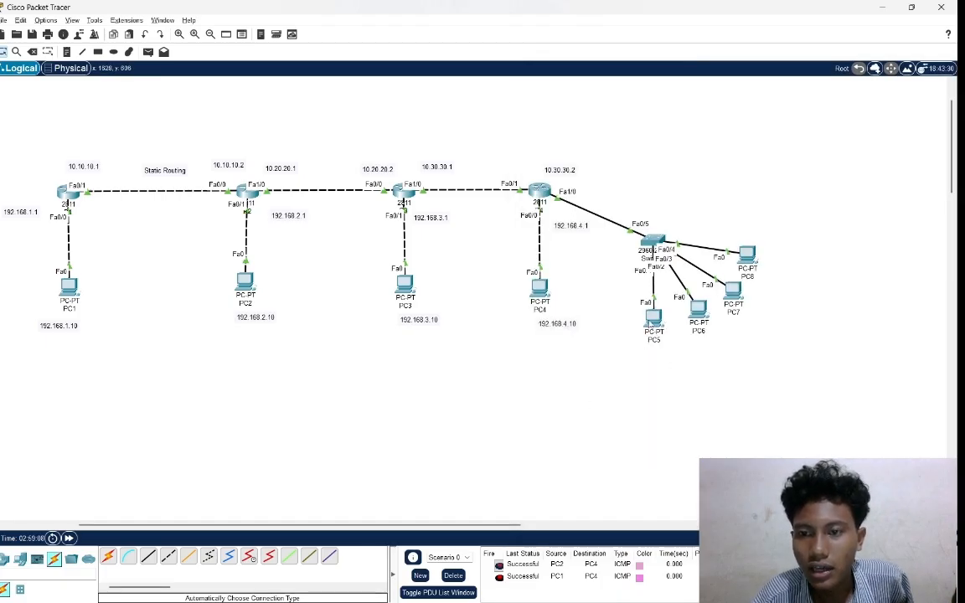
click(652, 316)
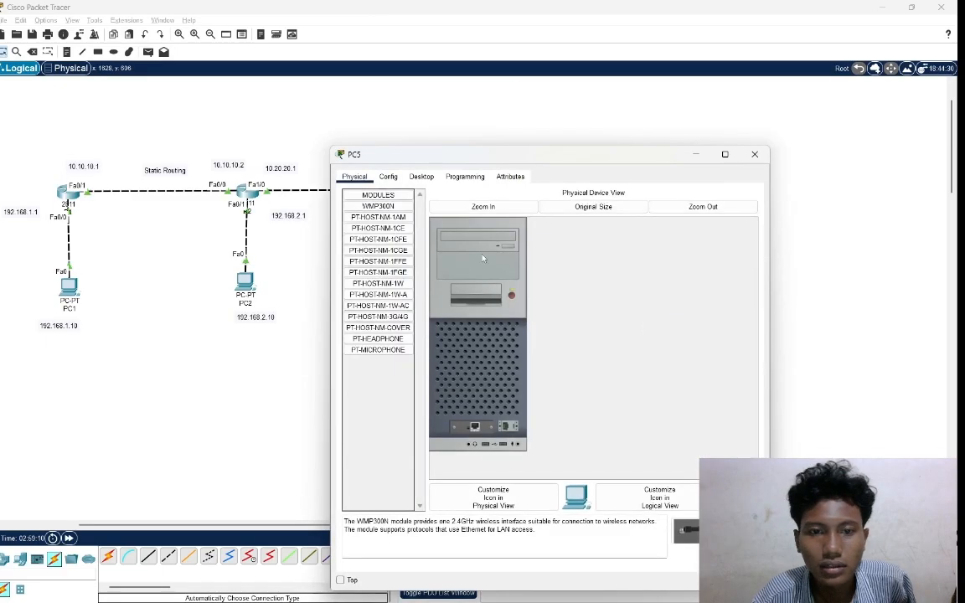
click(422, 176)
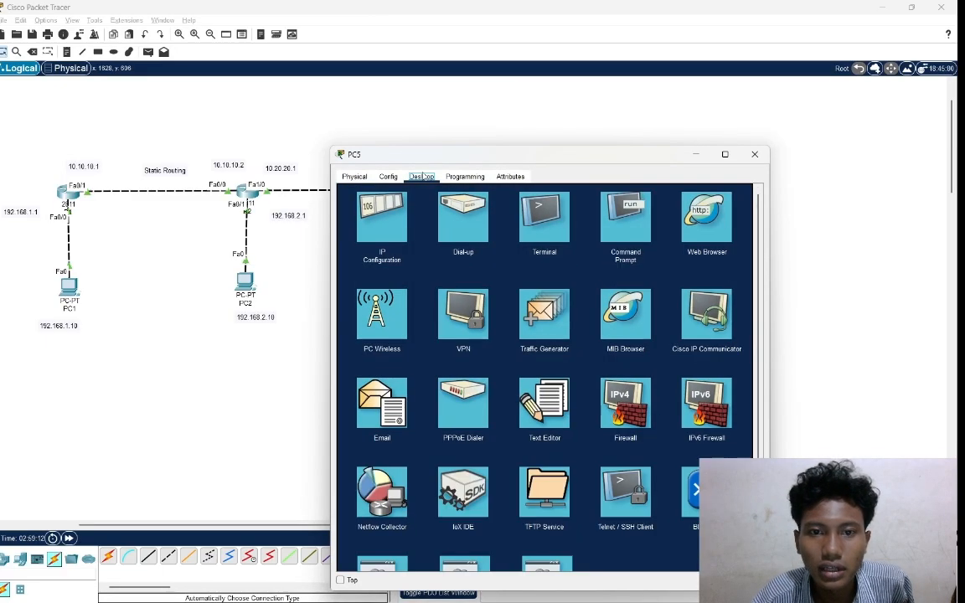
click(382, 219)
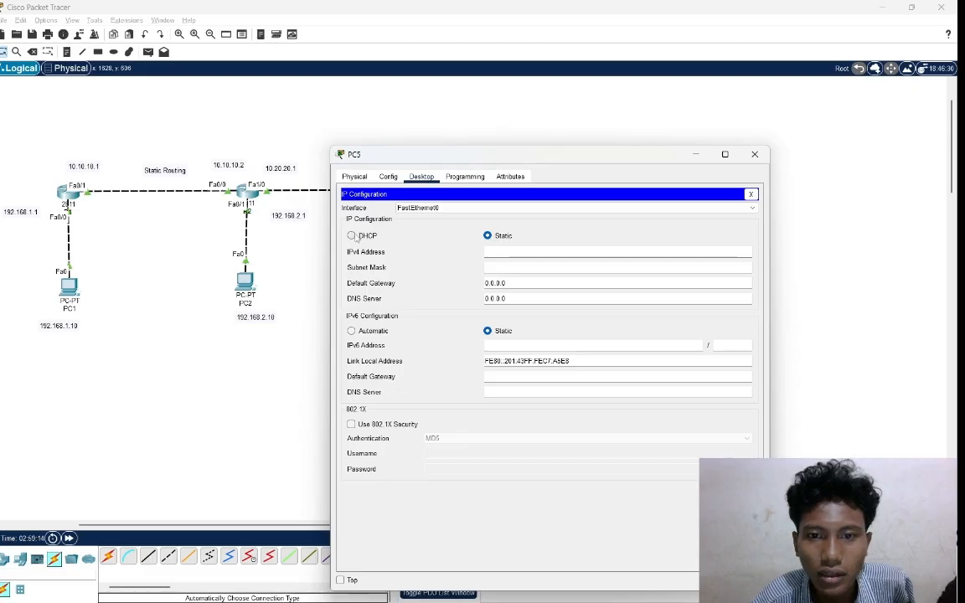
click(355, 237)
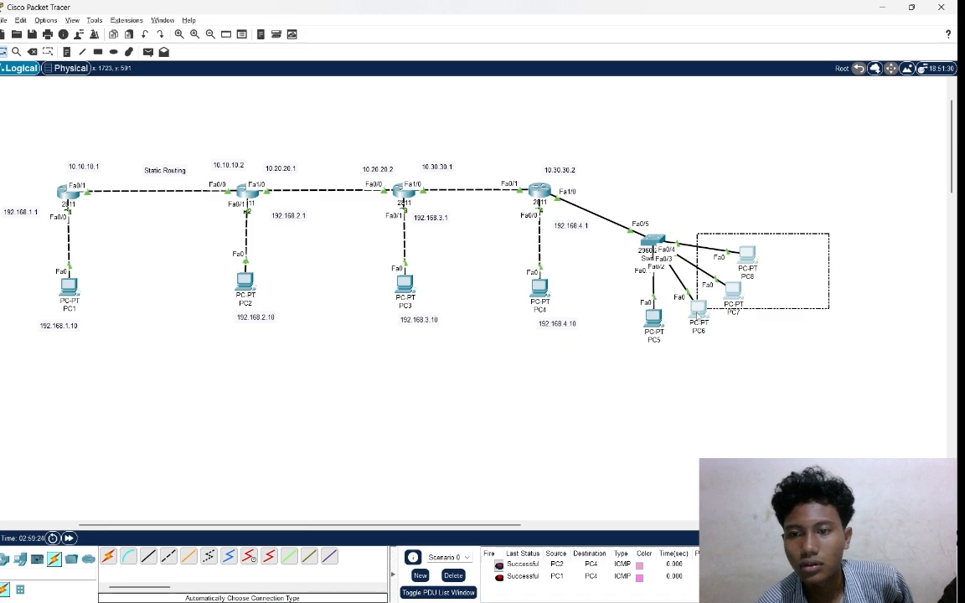
Switch PC6's IPv4 configuration on FastEthernet0 from static to DHCP.
click(697, 310)
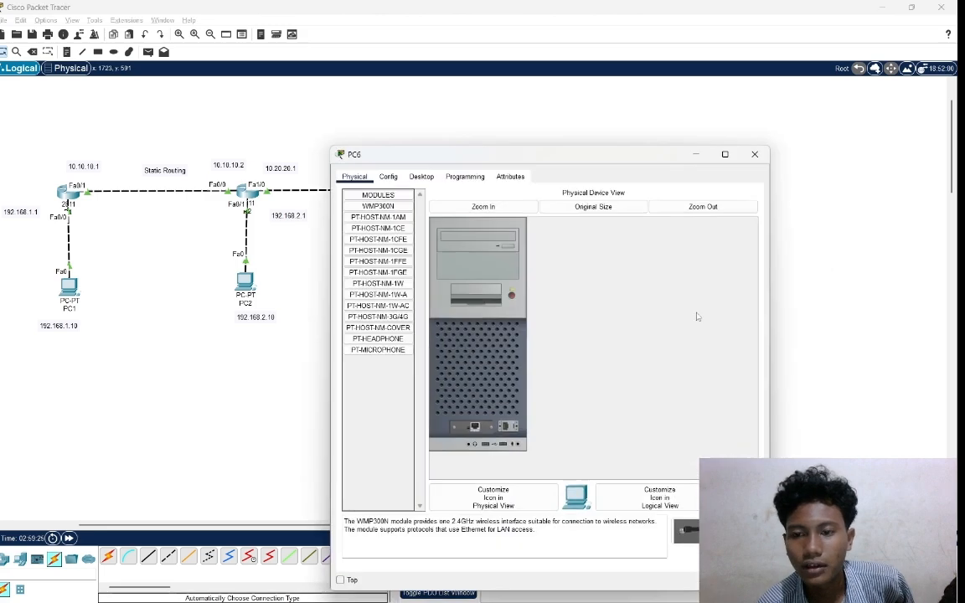
click(422, 176)
click(385, 213)
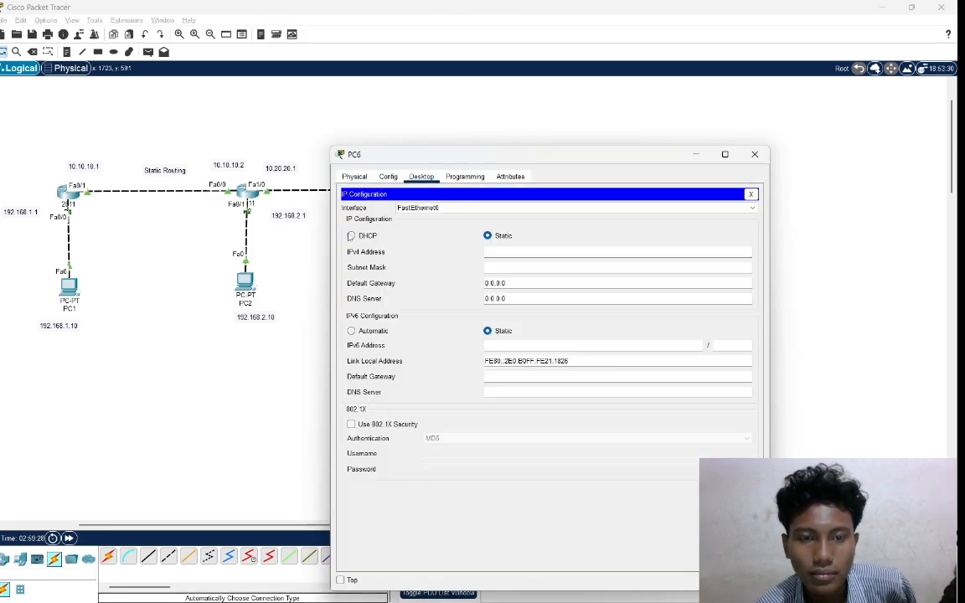
click(351, 235)
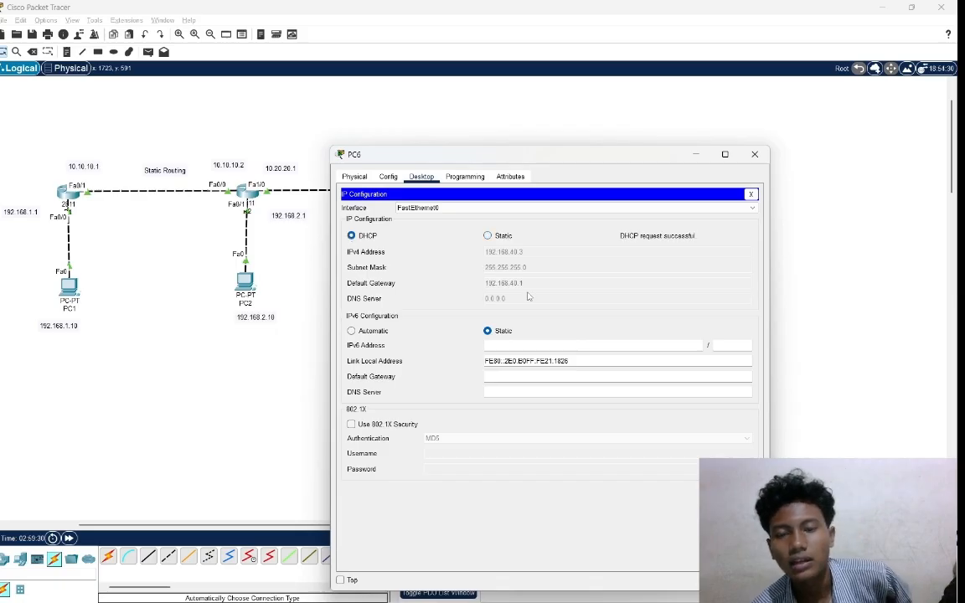
click(809, 300)
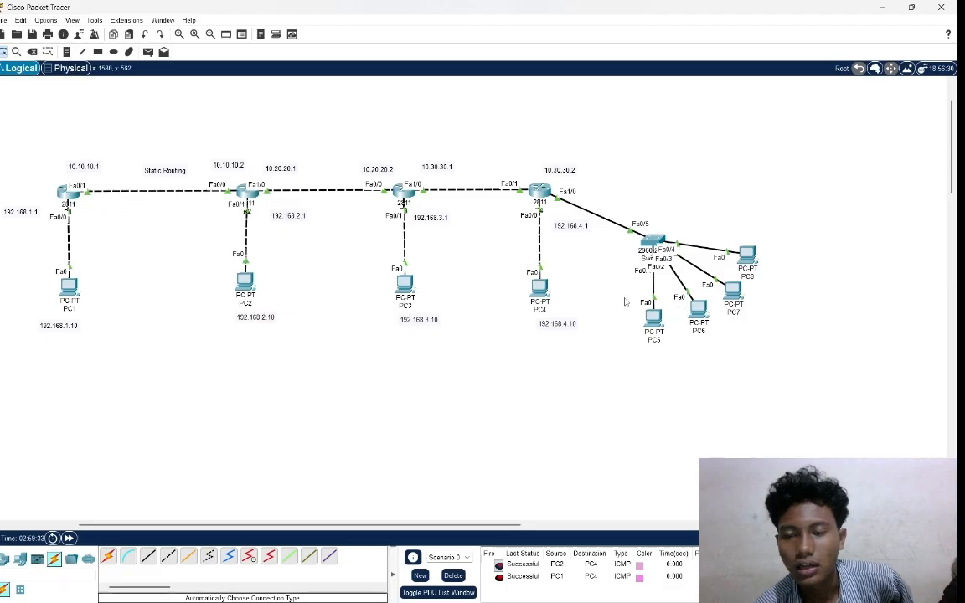
Switch PC7's IPv4 configuration on FastEthernet0 from static to DHCP.
drag(624, 297, 724, 325)
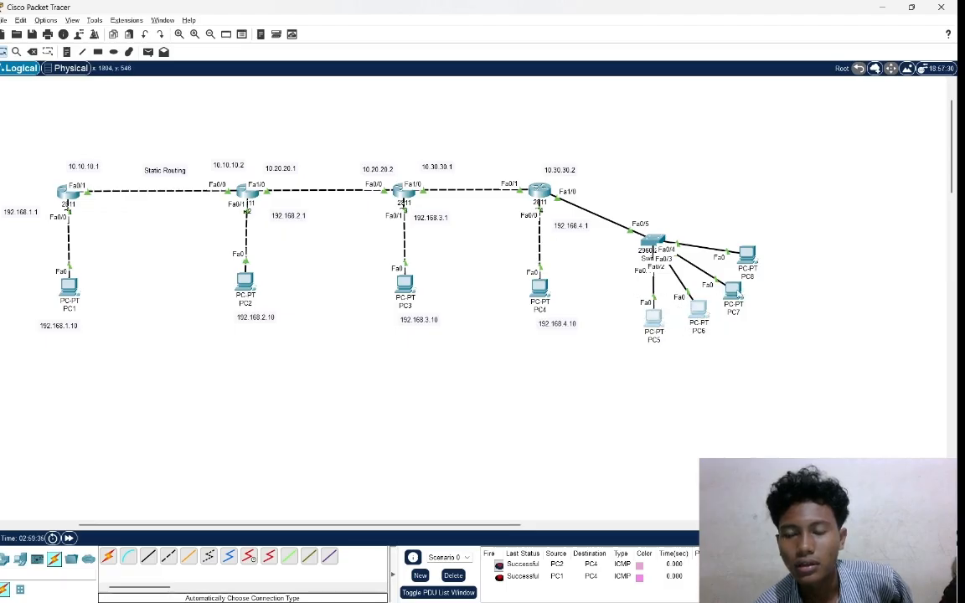
click(735, 292)
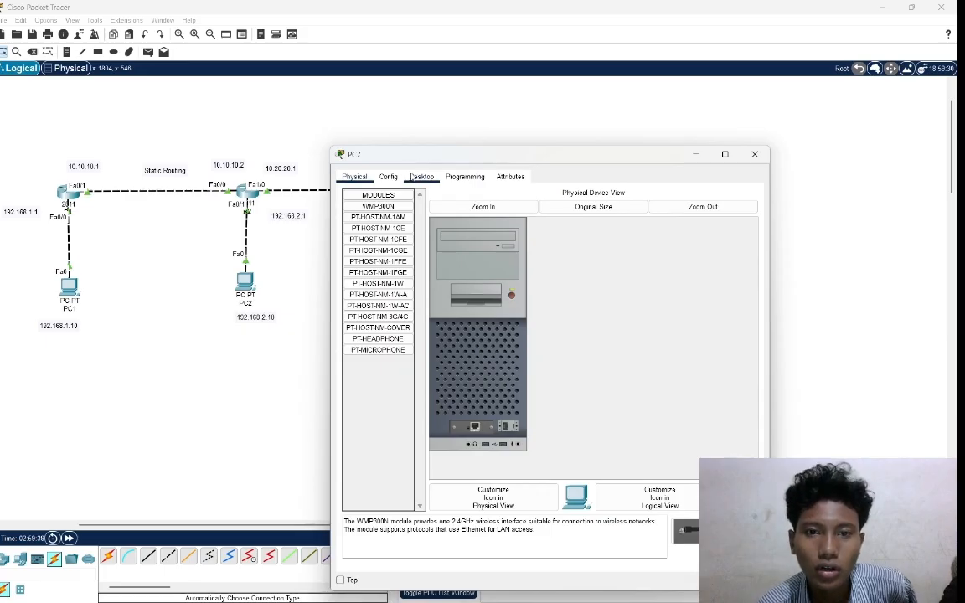
click(416, 177)
click(362, 208)
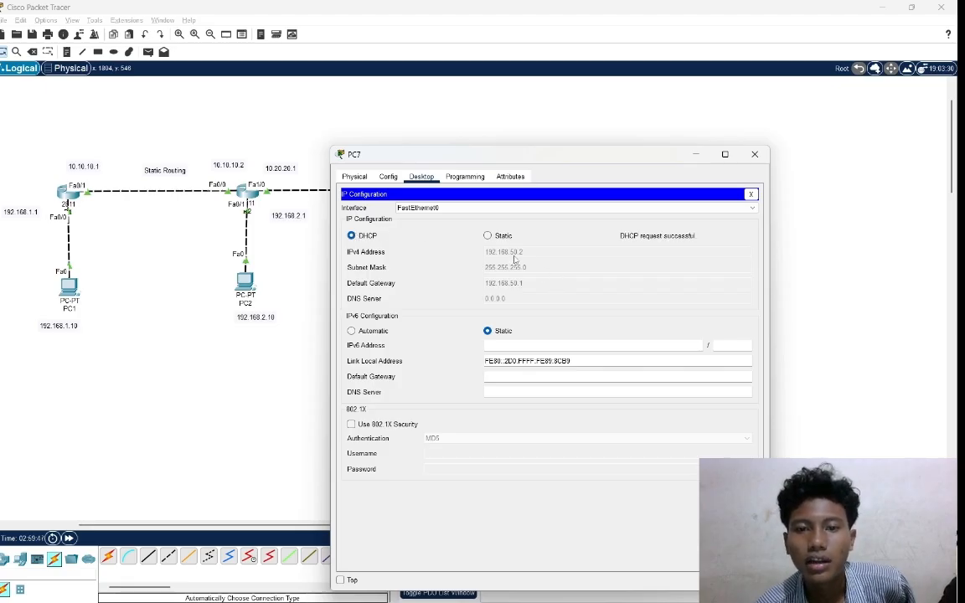
click(836, 245)
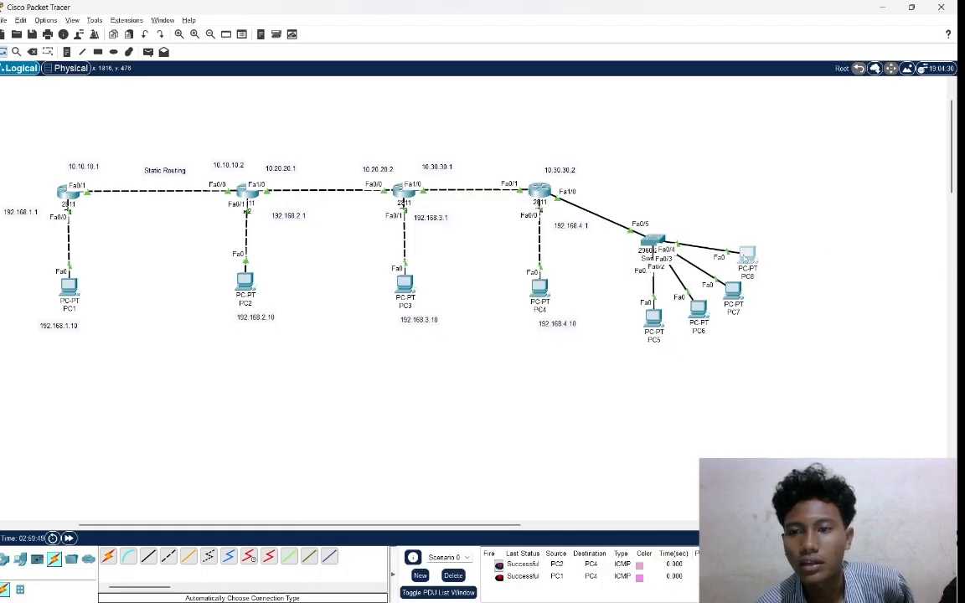
Switch PC8's IPv4 configuration on FastEthernet0 from static to DHCP.
click(747, 255)
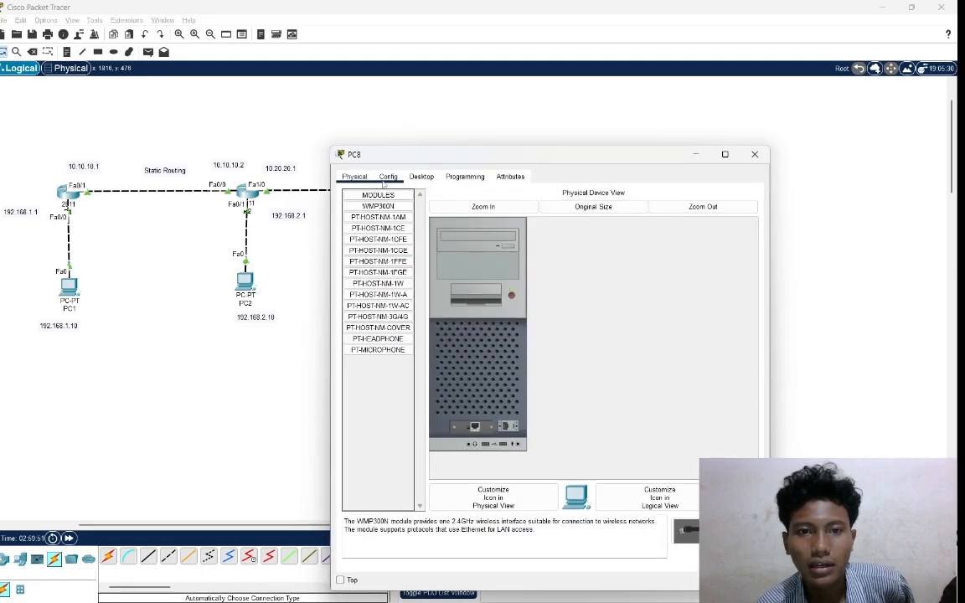
click(423, 177)
click(368, 209)
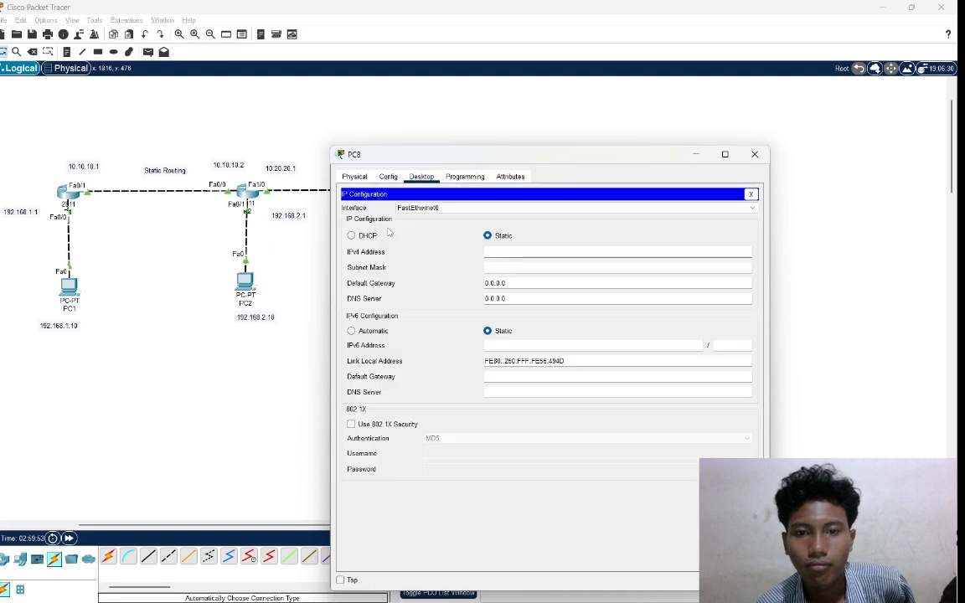
click(365, 238)
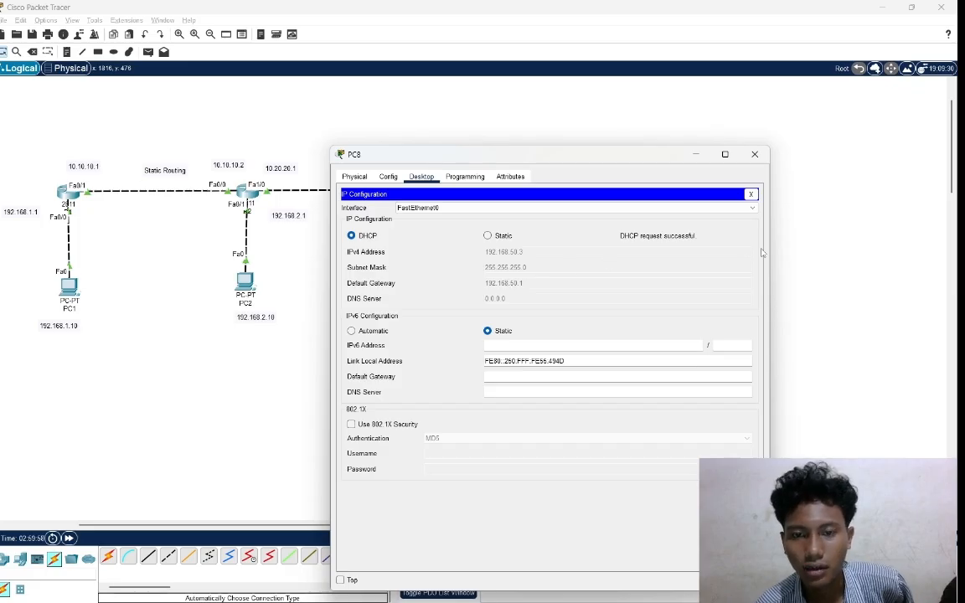
click(788, 259)
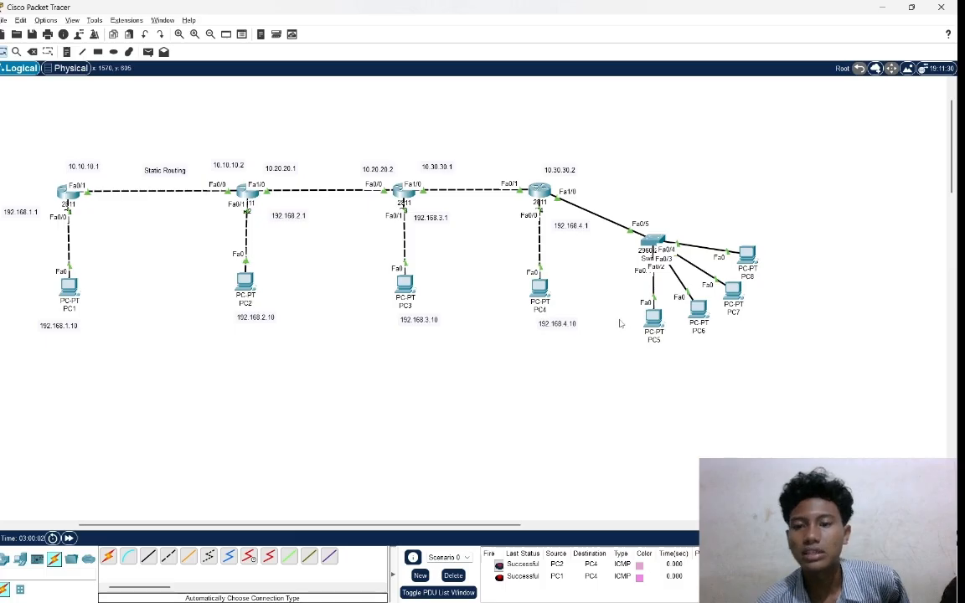
drag(620, 323, 734, 362)
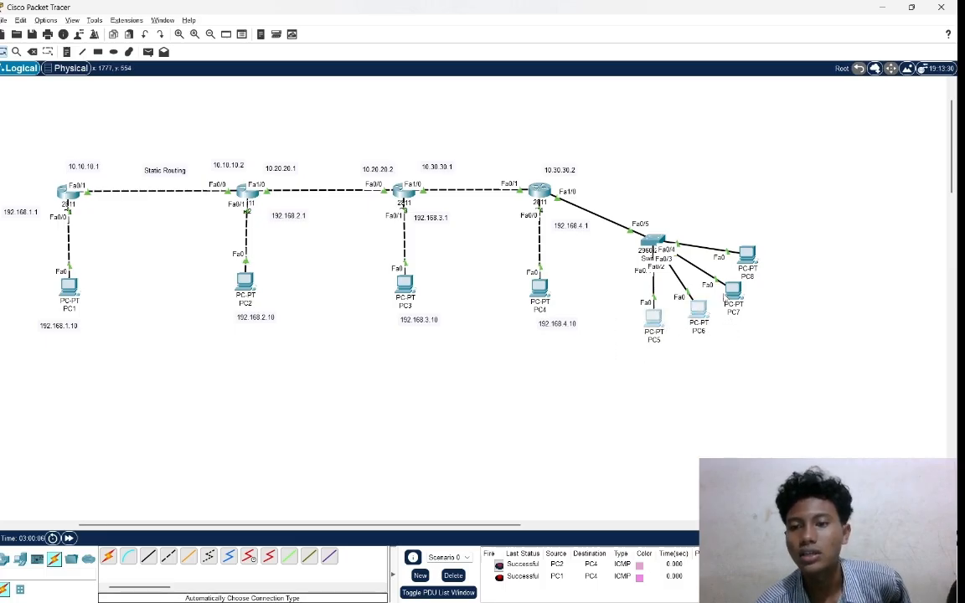
drag(723, 295, 807, 254)
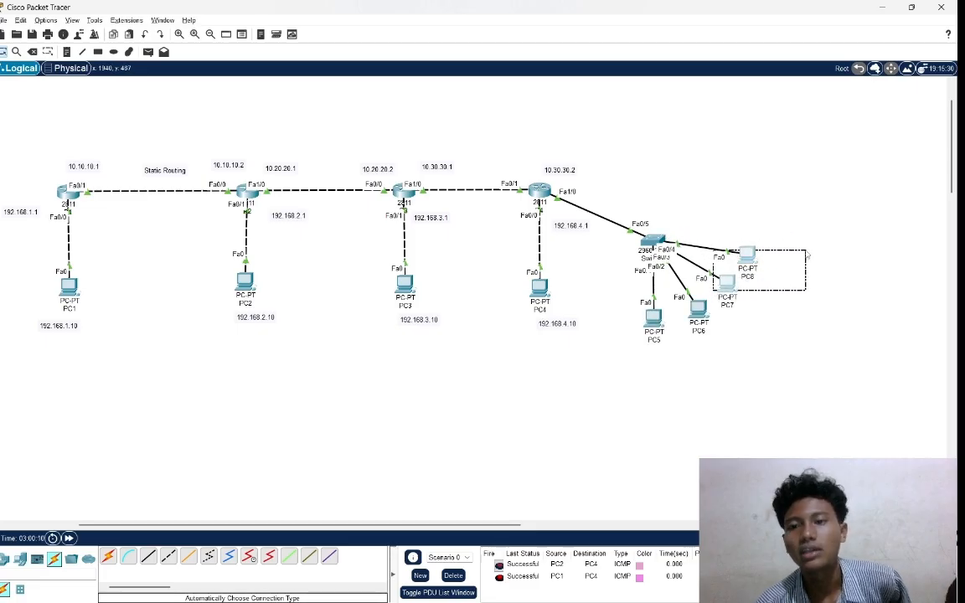
click(792, 320)
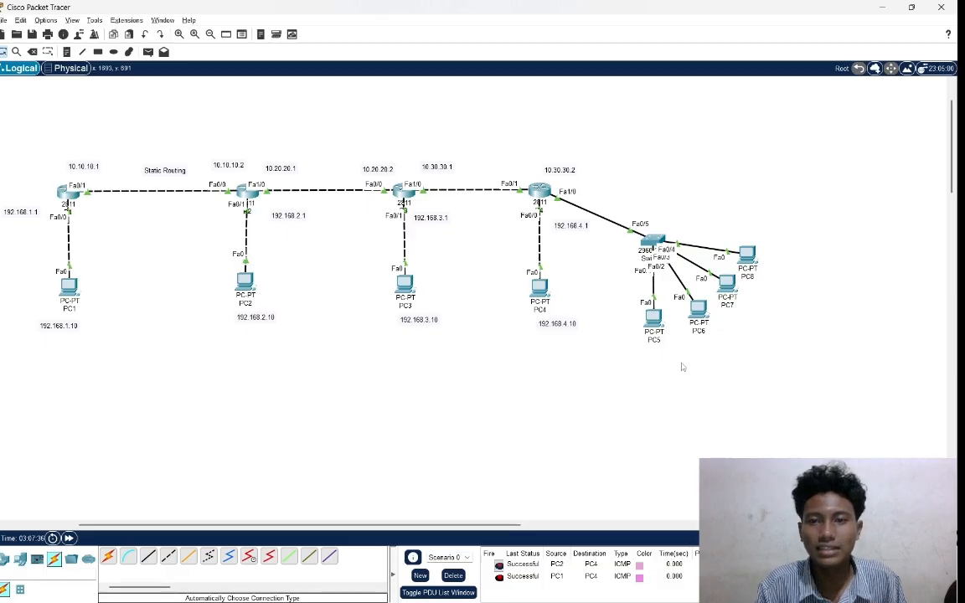
drag(507, 137, 610, 300)
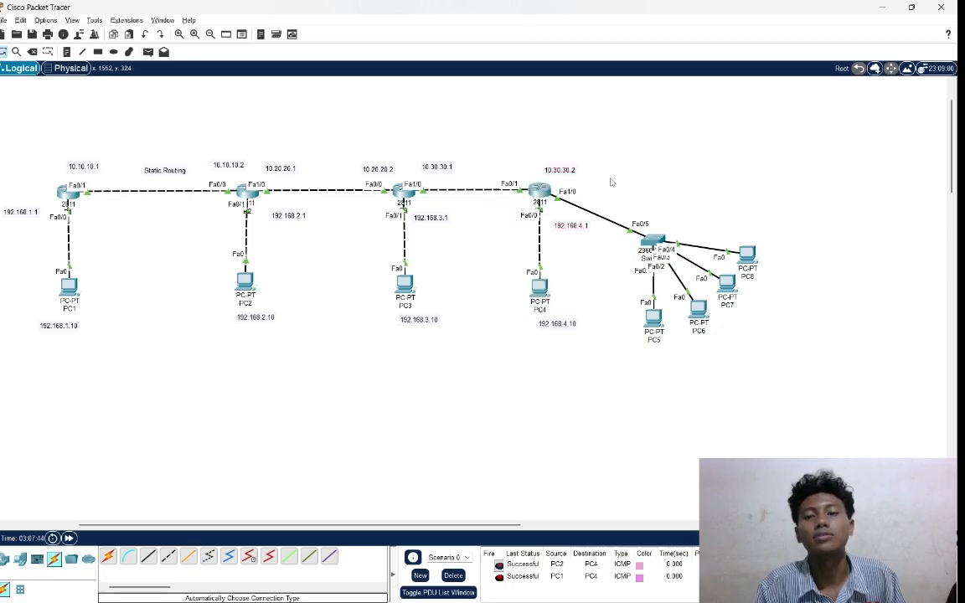
drag(610, 179, 780, 389)
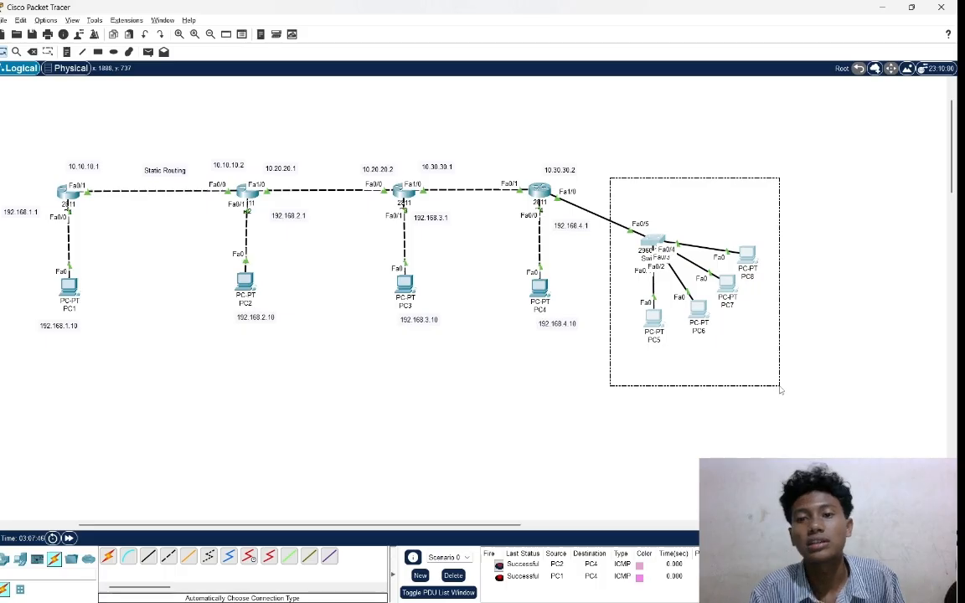
click(779, 389)
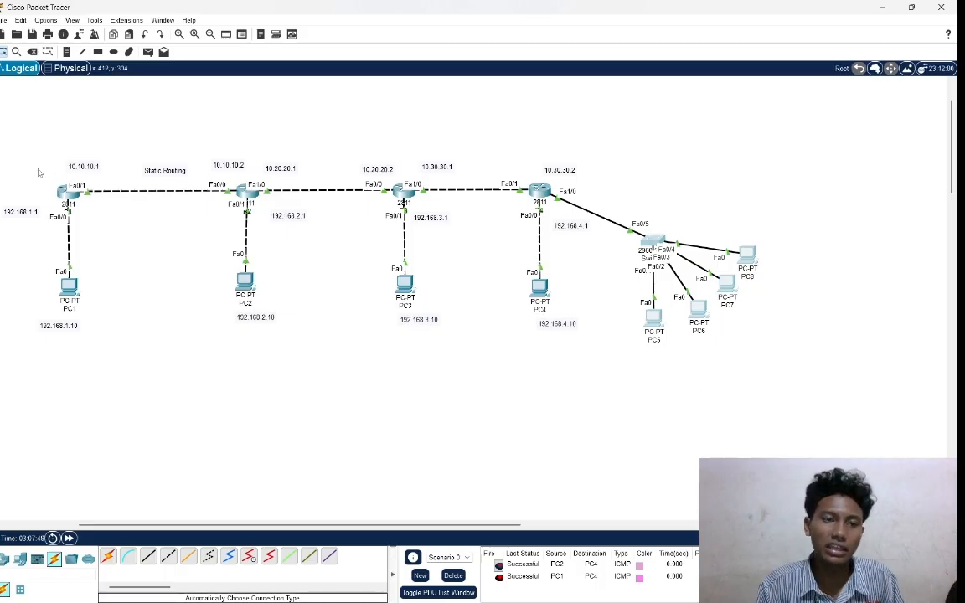
drag(33, 158, 142, 224)
drag(189, 125, 230, 162)
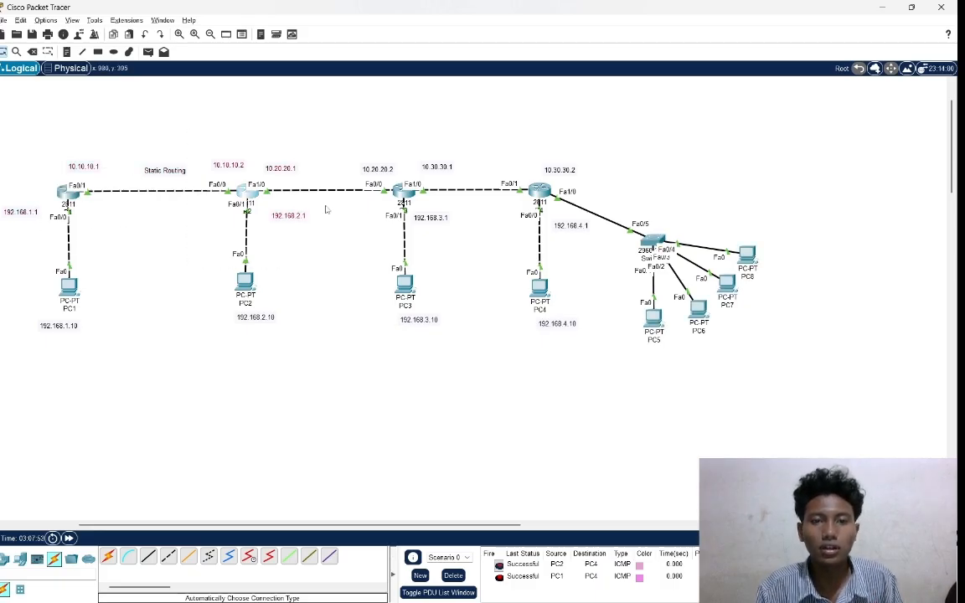
drag(333, 125, 474, 263)
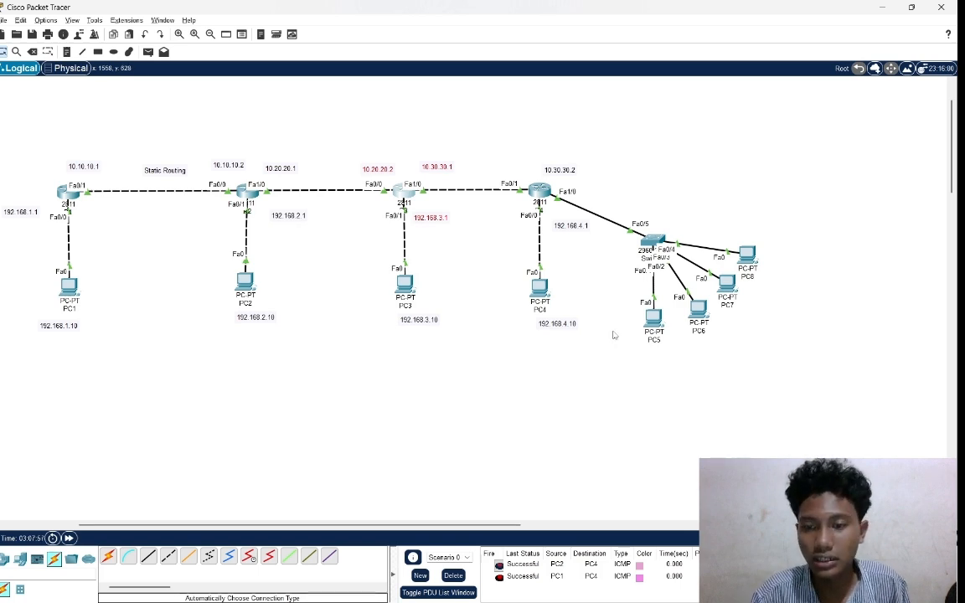
drag(607, 328, 884, 216)
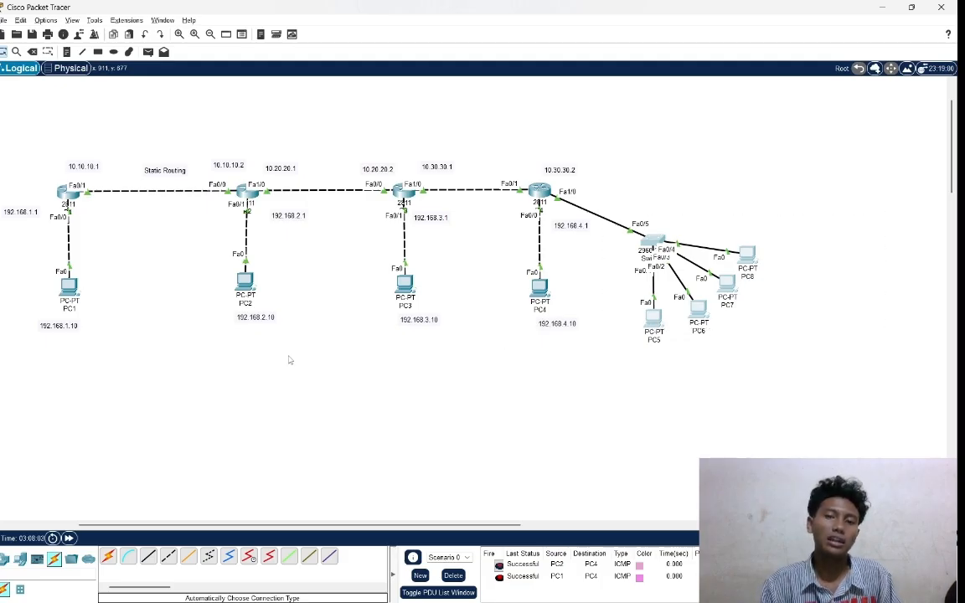
Open router R3's command line and enter global configuration mode with en and conf t.
click(403, 194)
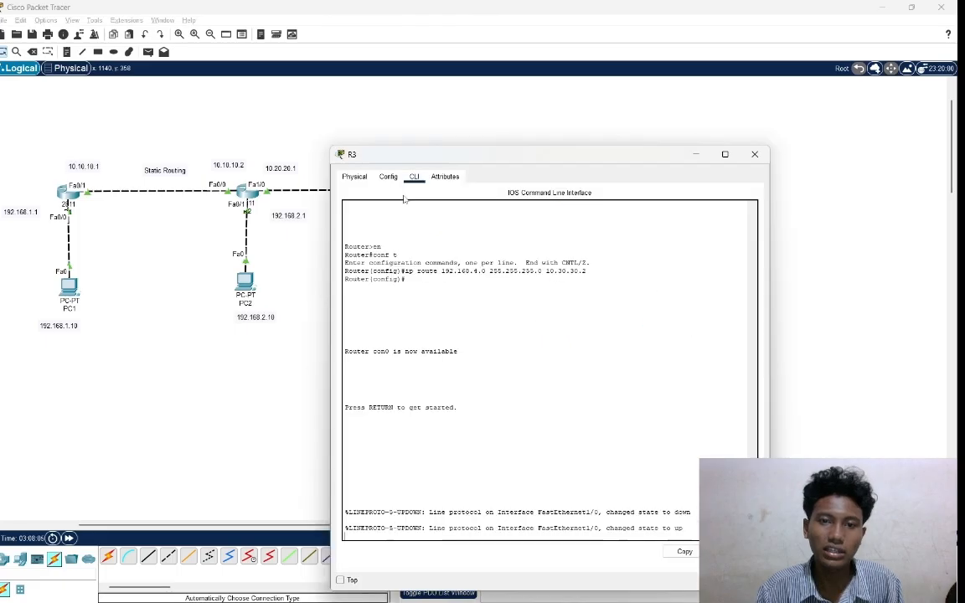
key(Return)
key(Return)
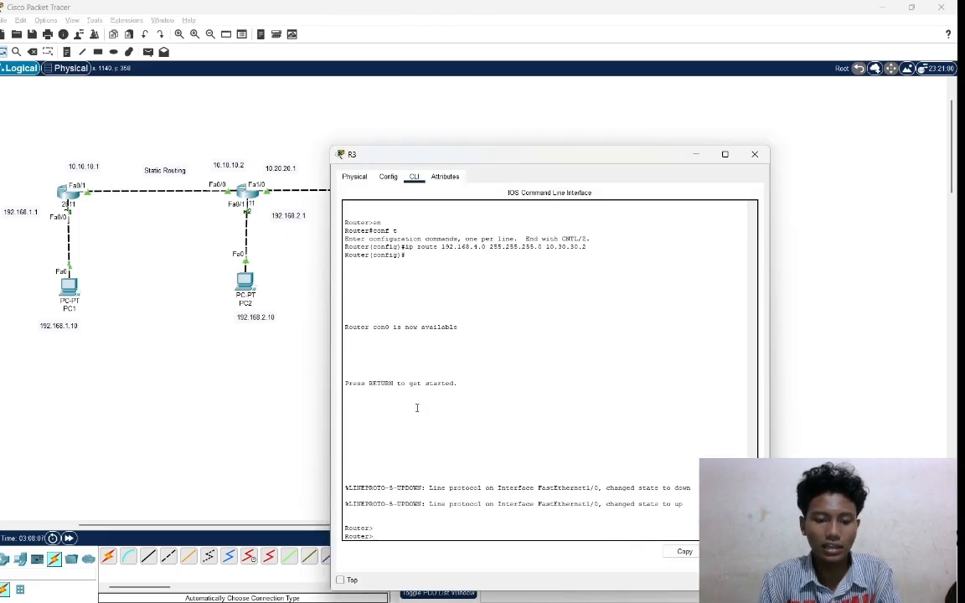
text(en)
key(Return)
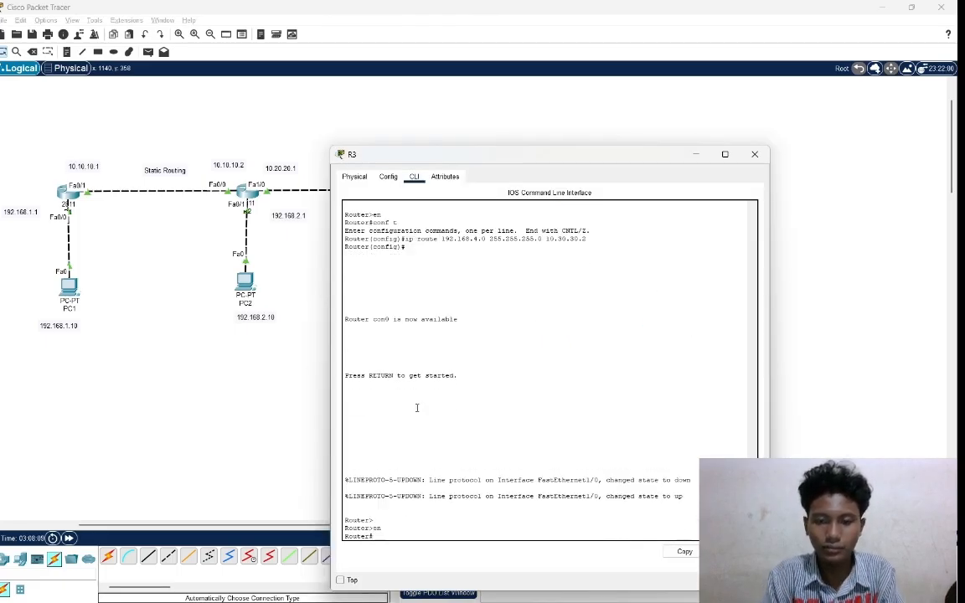
text(conf t)
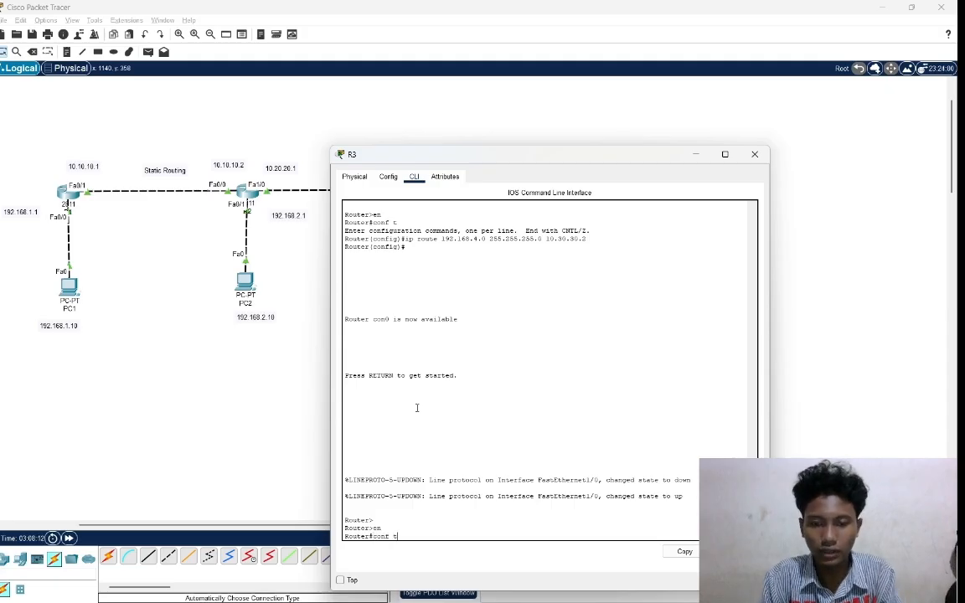
key(Return)
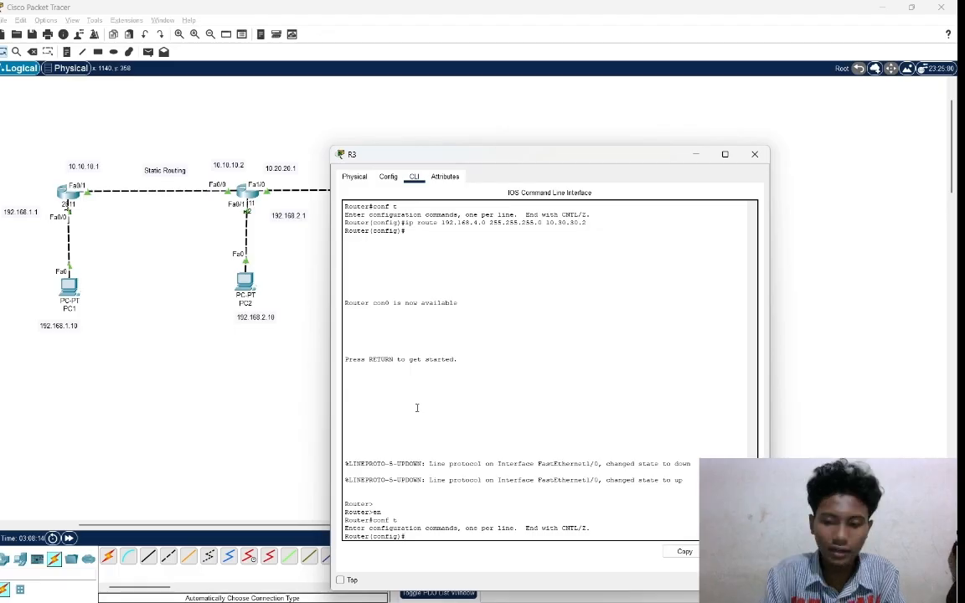
Add a static route on R3 to network 192.168.40.0 with mask 255.255.255.0 via next hop 10.30.30.2.
text(ip)
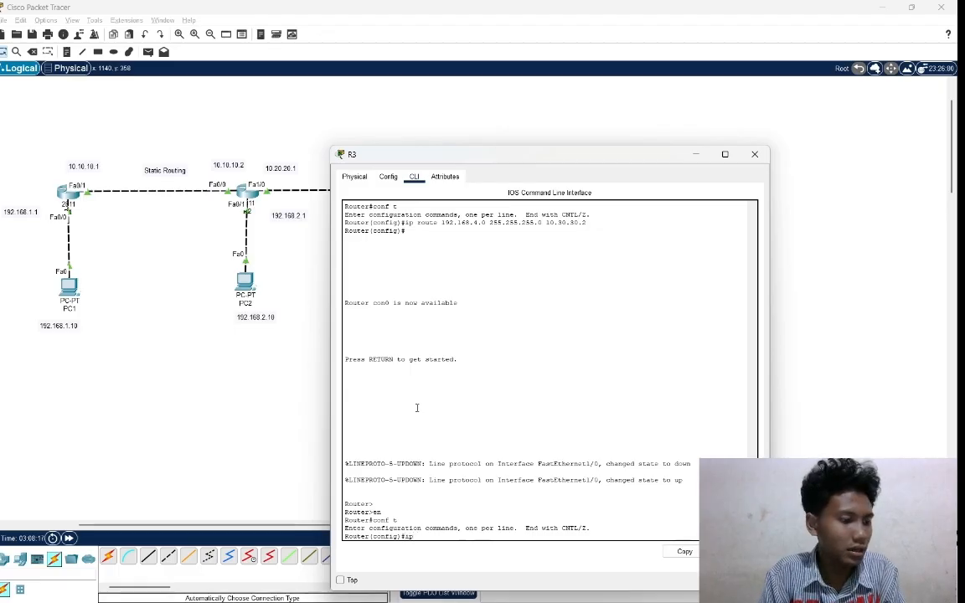
text( rou)
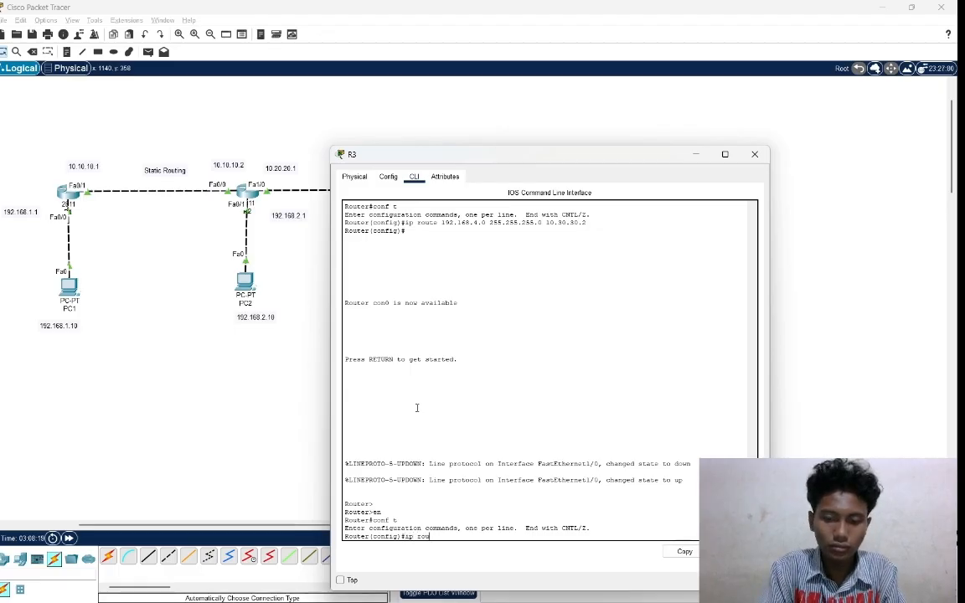
text(te)
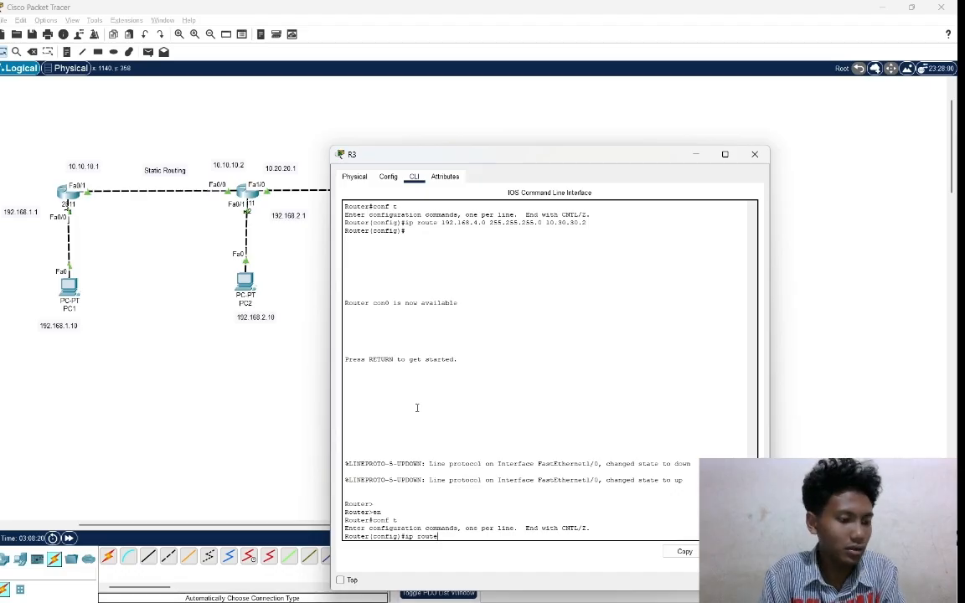
text( 192)
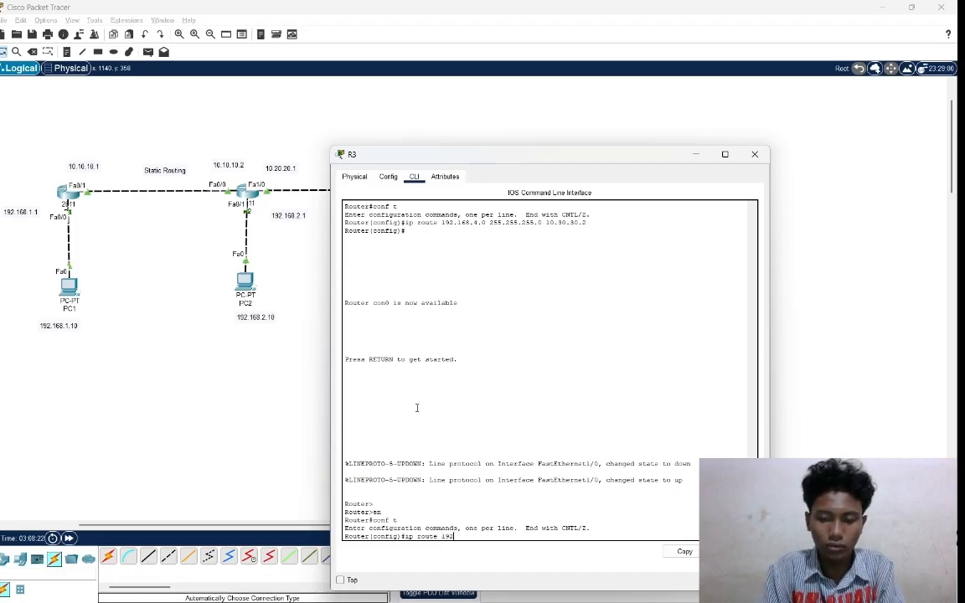
text(.1)
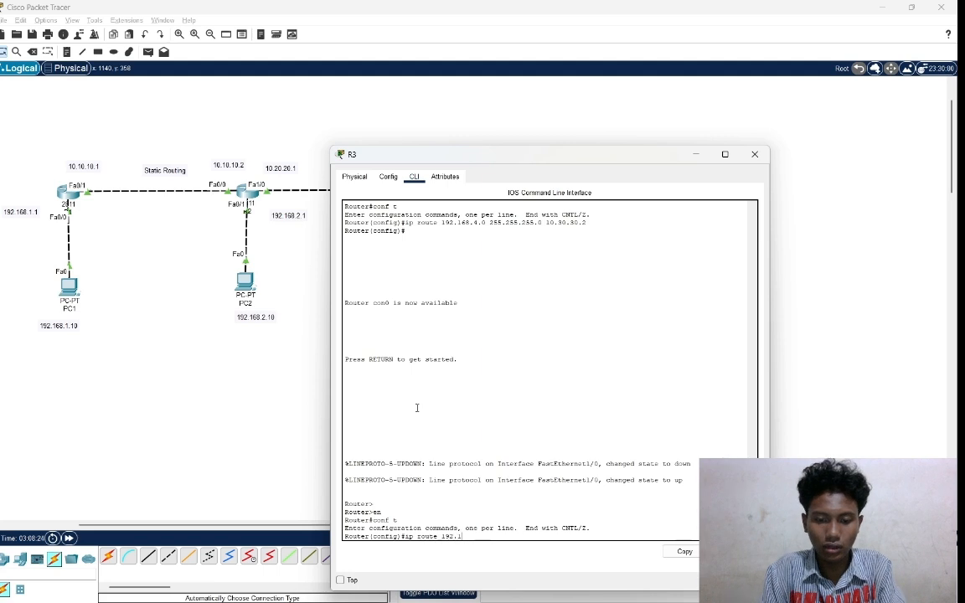
text(68)
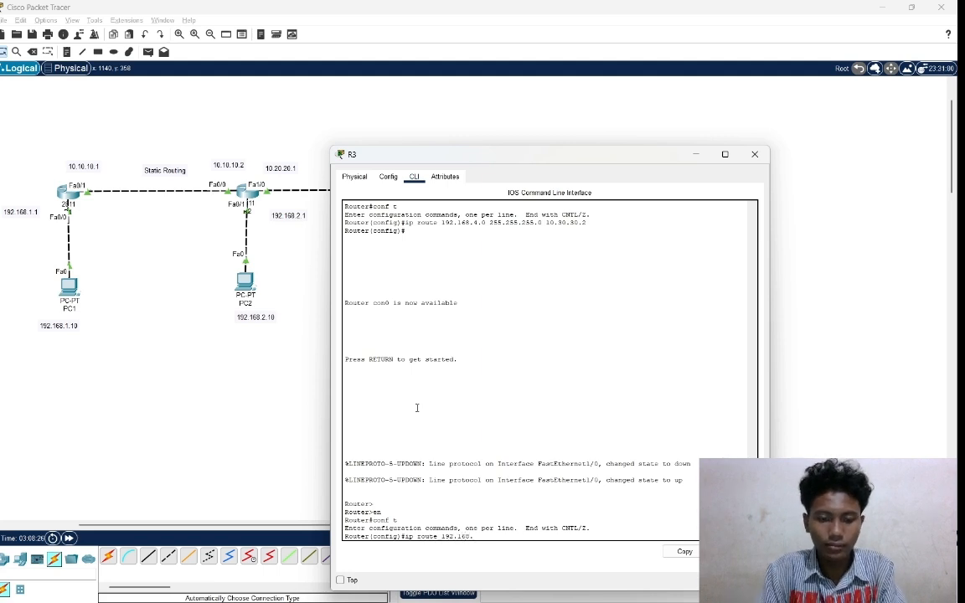
text(.40.0)
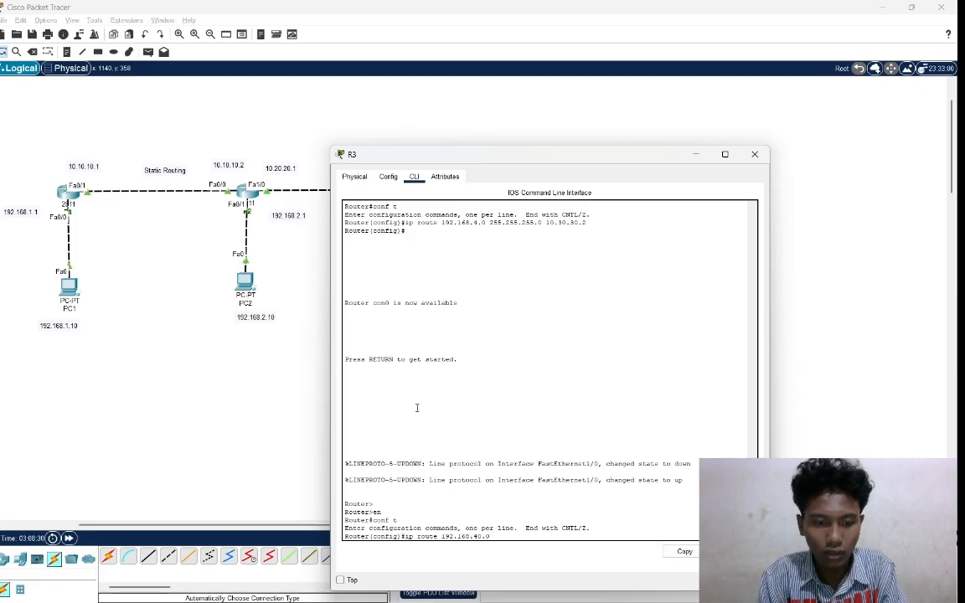
text( 255.2)
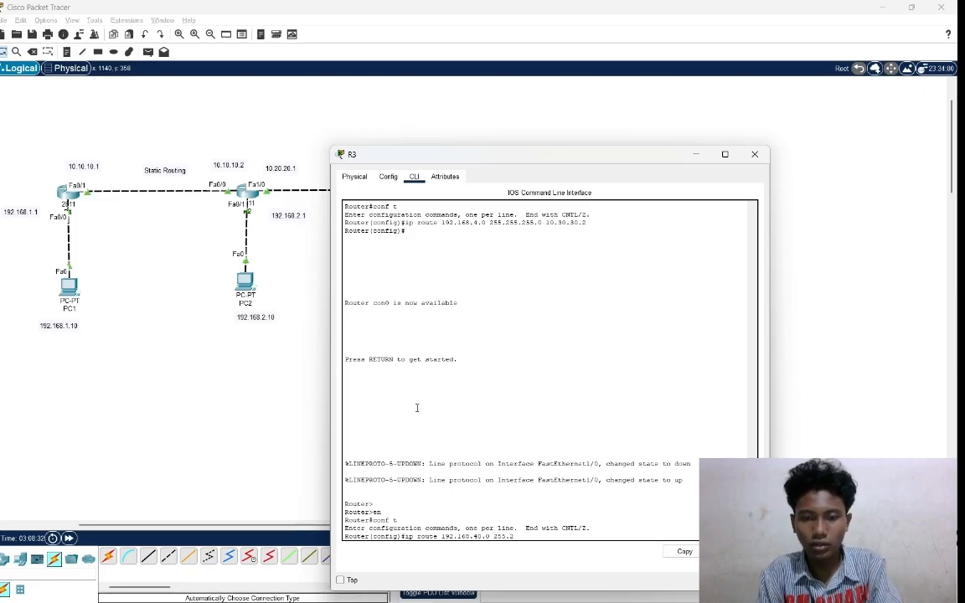
text(55.255.)
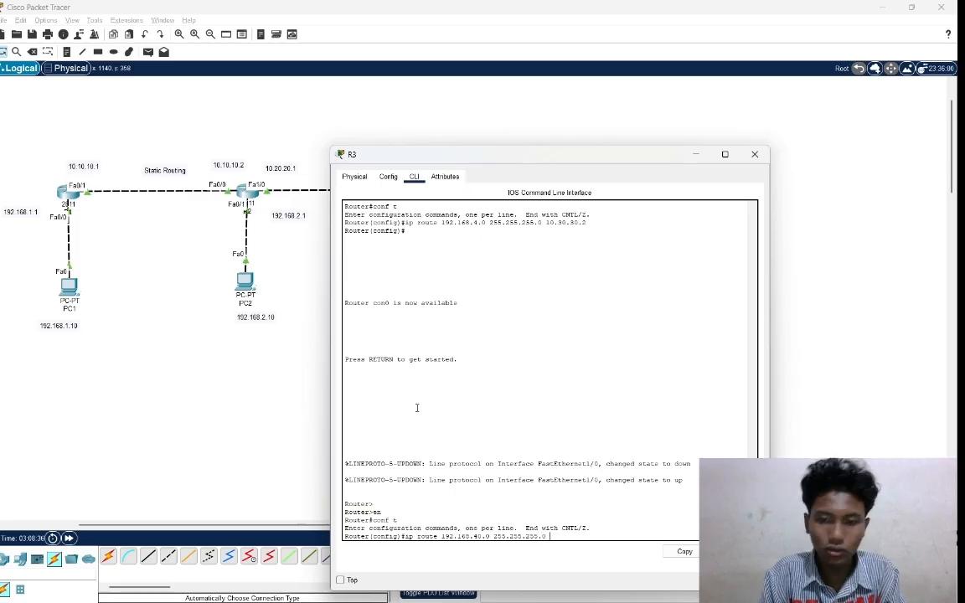
text(0 )
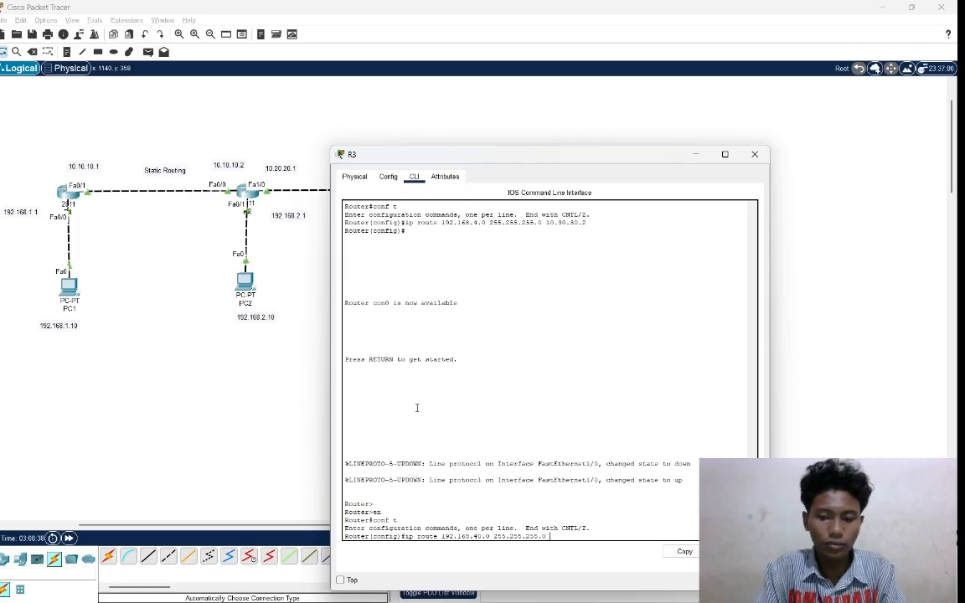
text(10)
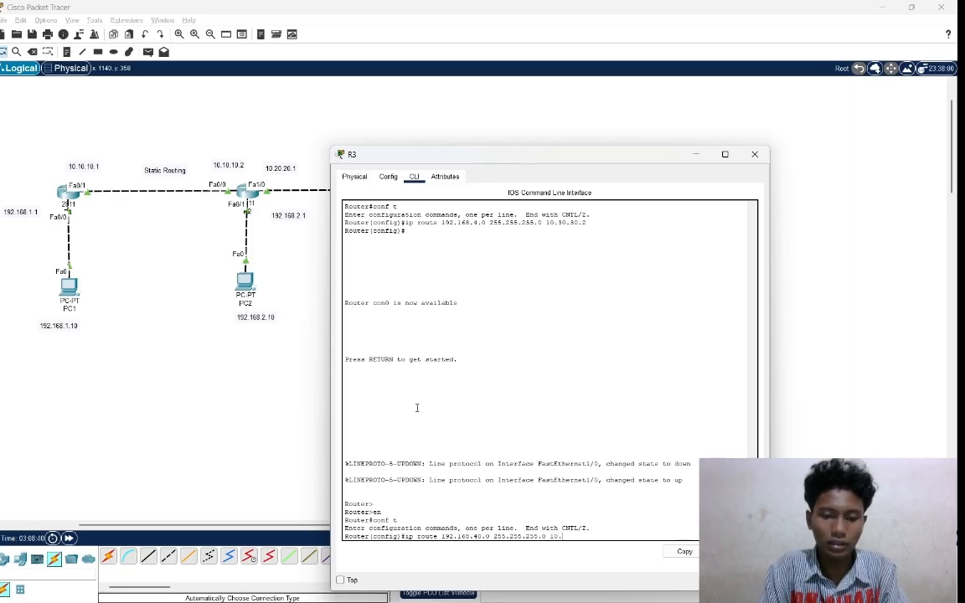
text(.30.30)
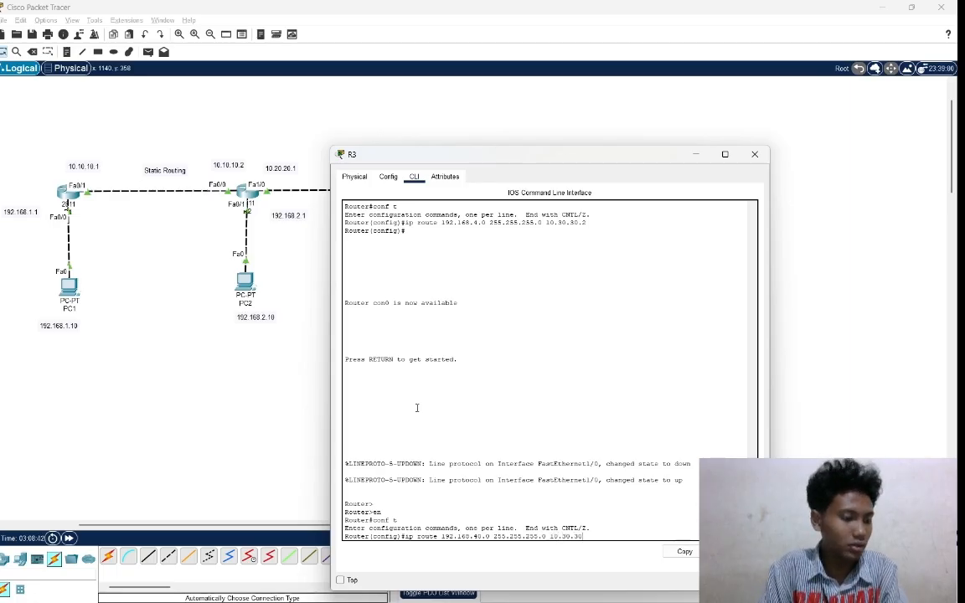
text(.2)
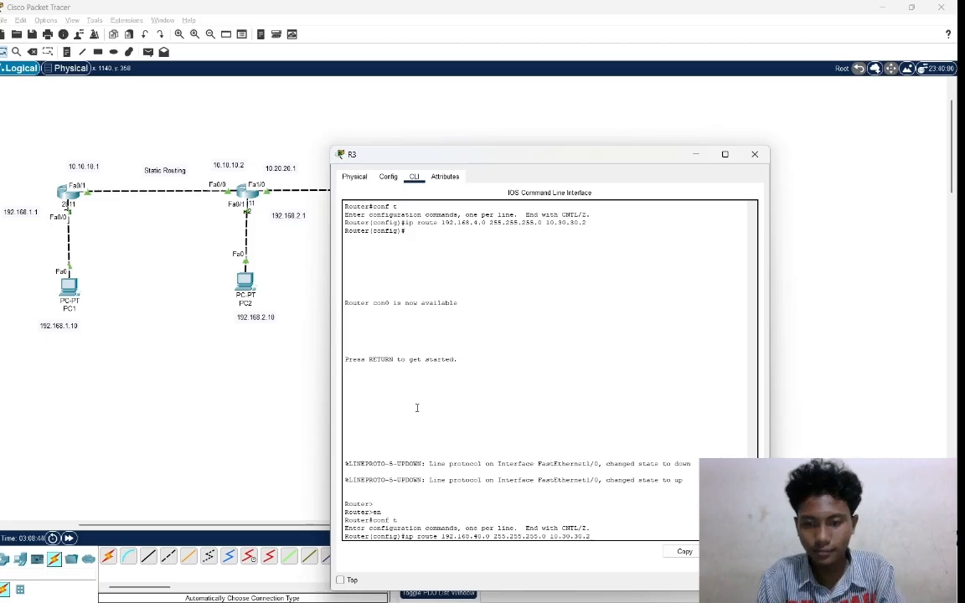
key(Return)
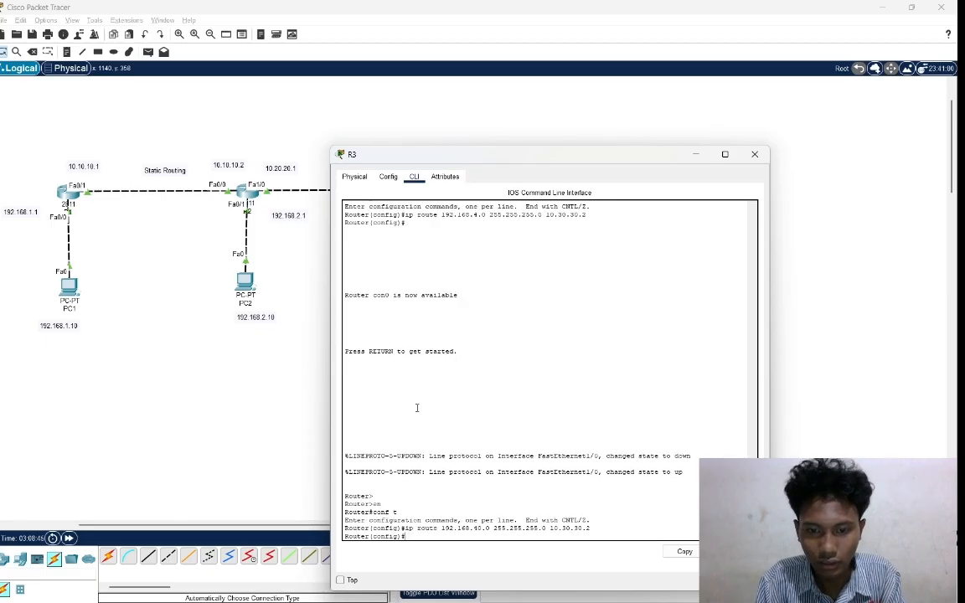
Add a static route on R3 to network 192.168.50.0 with mask 255.255.255.0 via next hop 10.30.30.2.
text(ip )
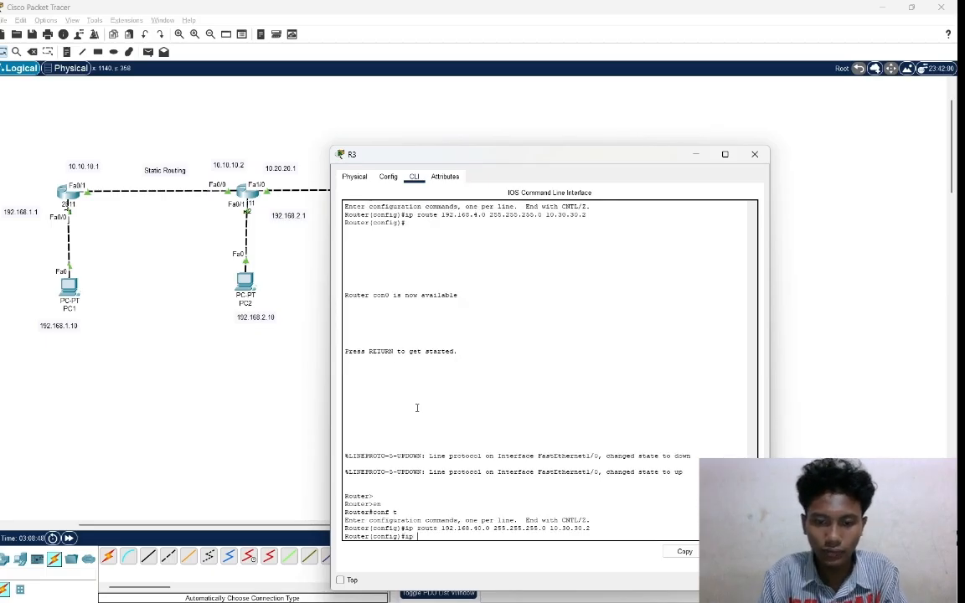
text(route)
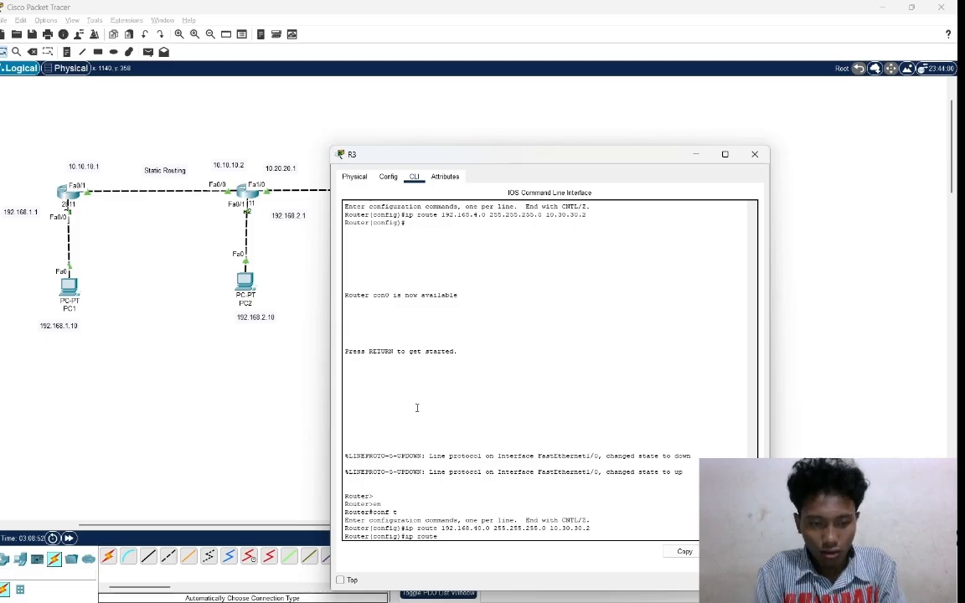
text( 192)
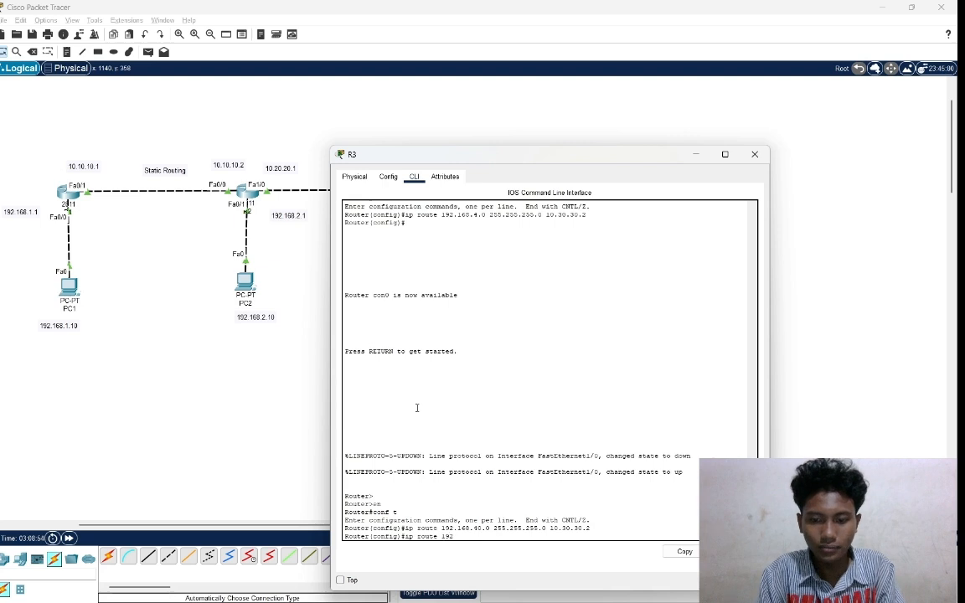
text(.168)
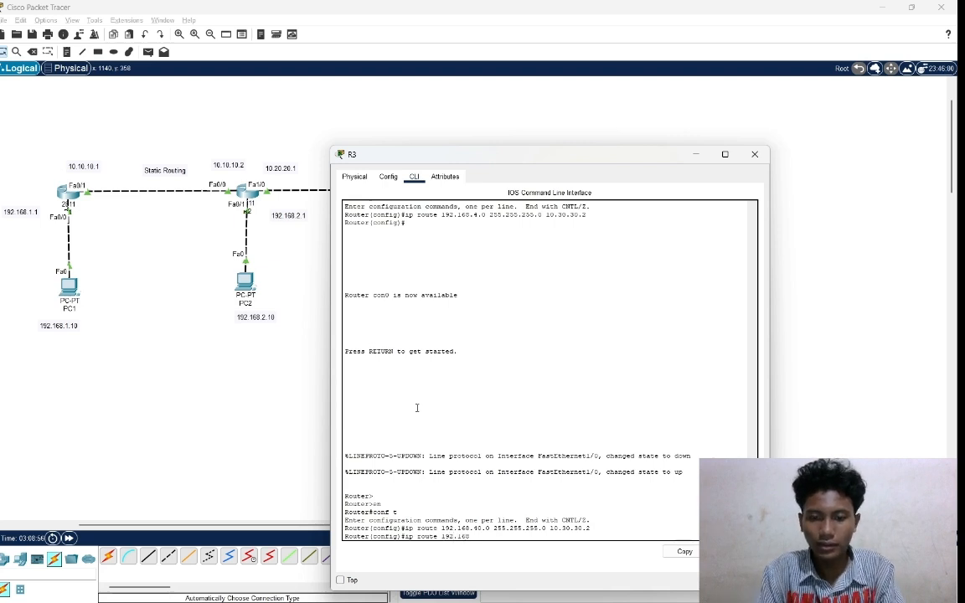
text(.)
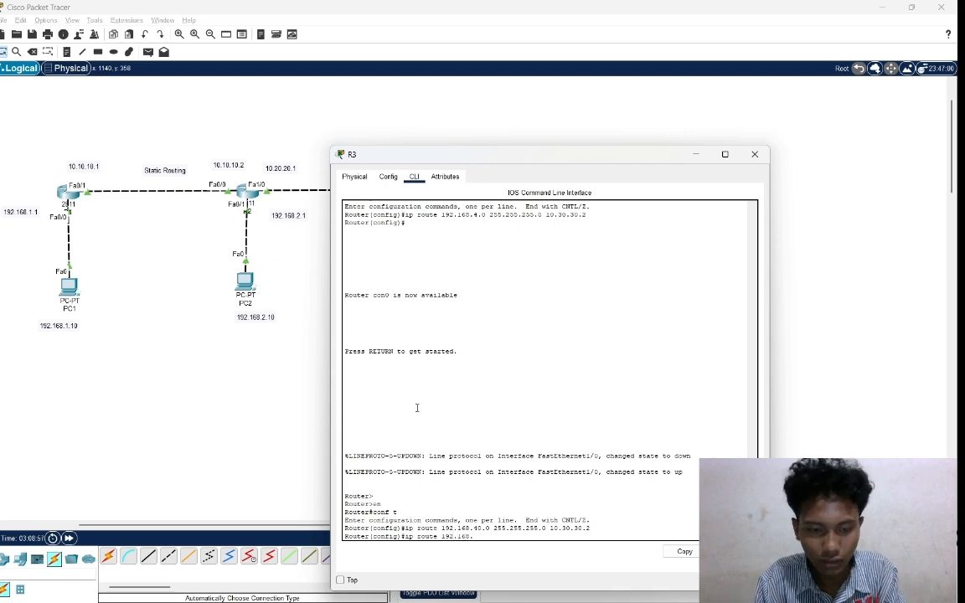
text(50)
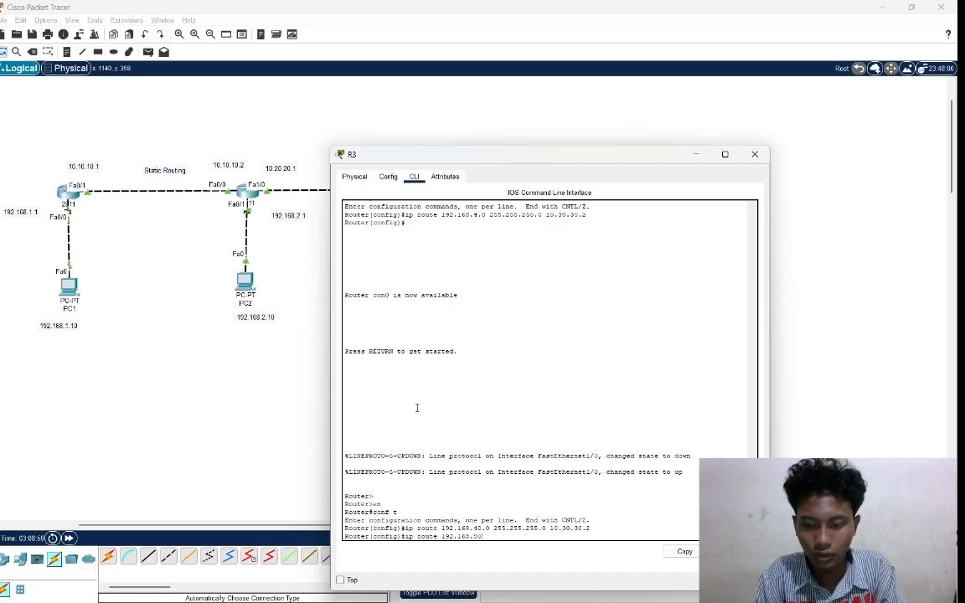
text(.0 )
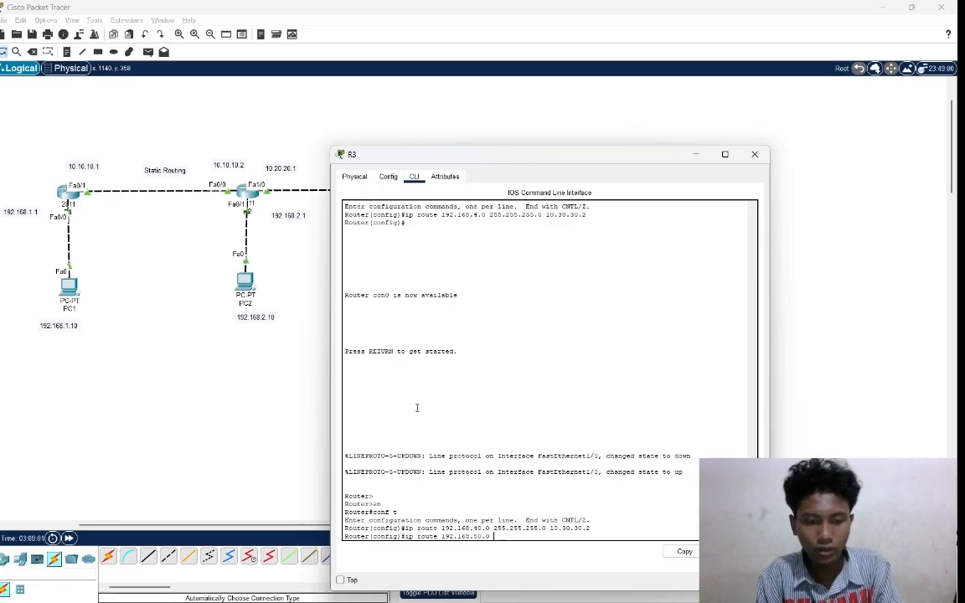
text(255.255.)
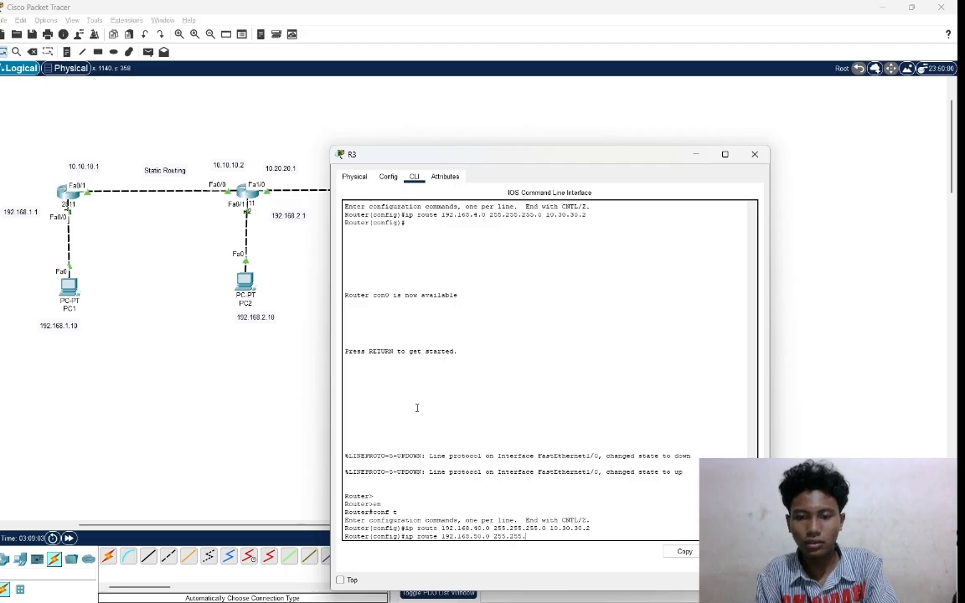
text(255.0)
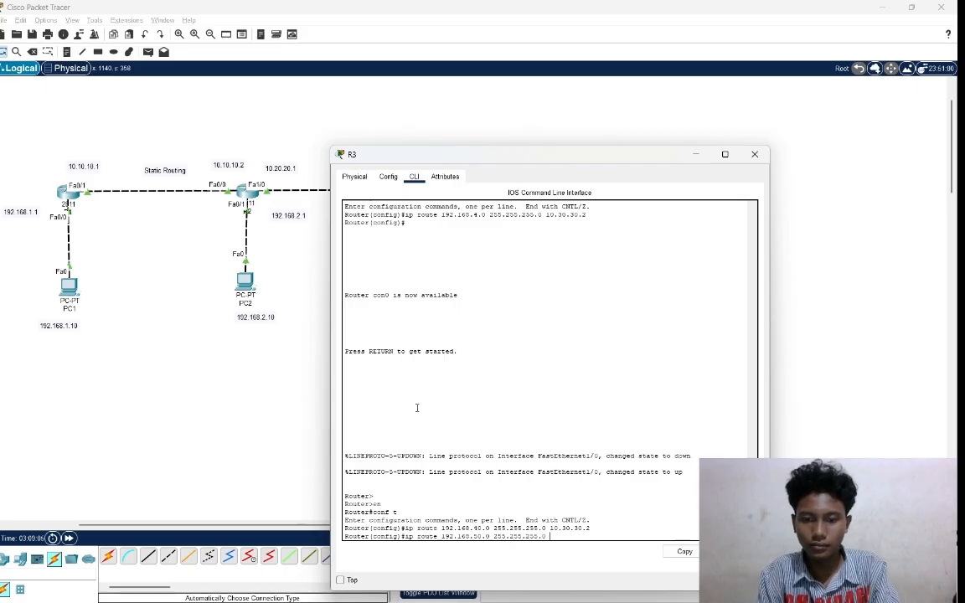
text( 10.)
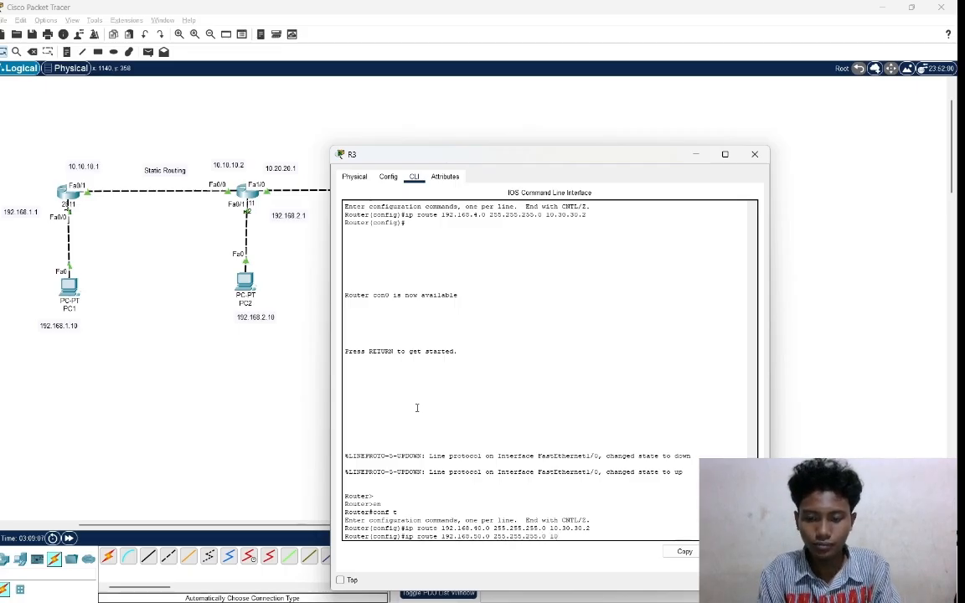
text(30)
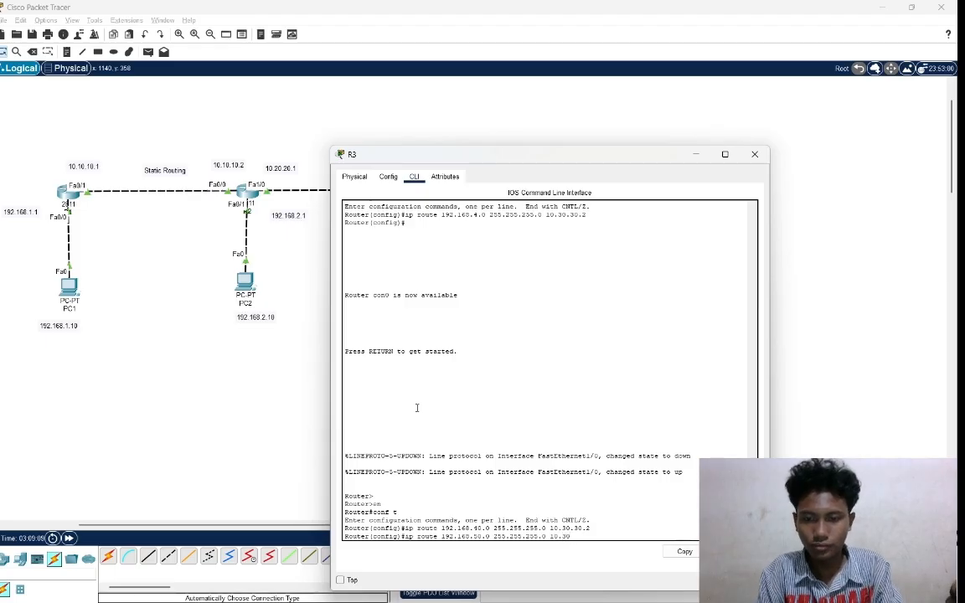
text(.30)
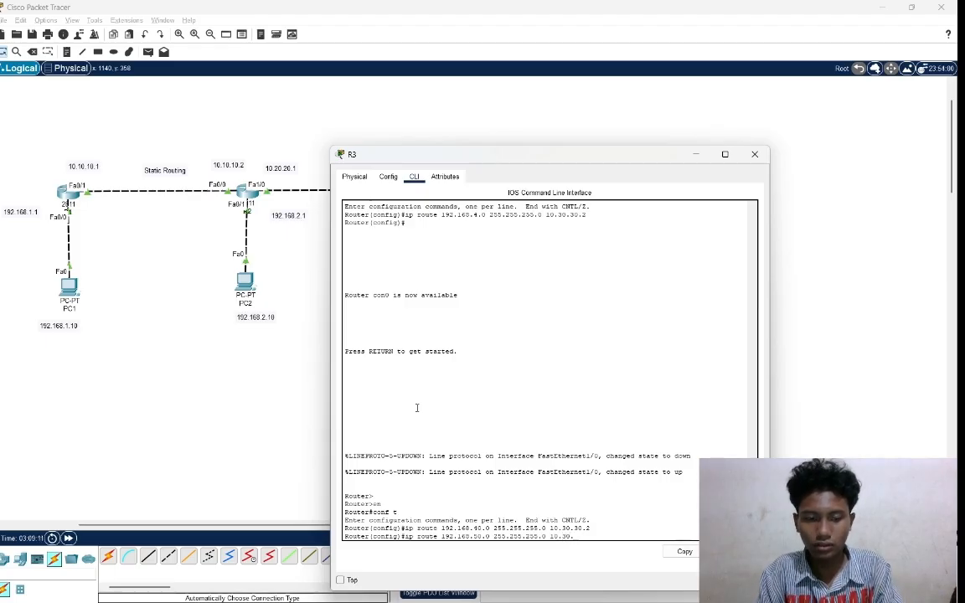
text(.2)
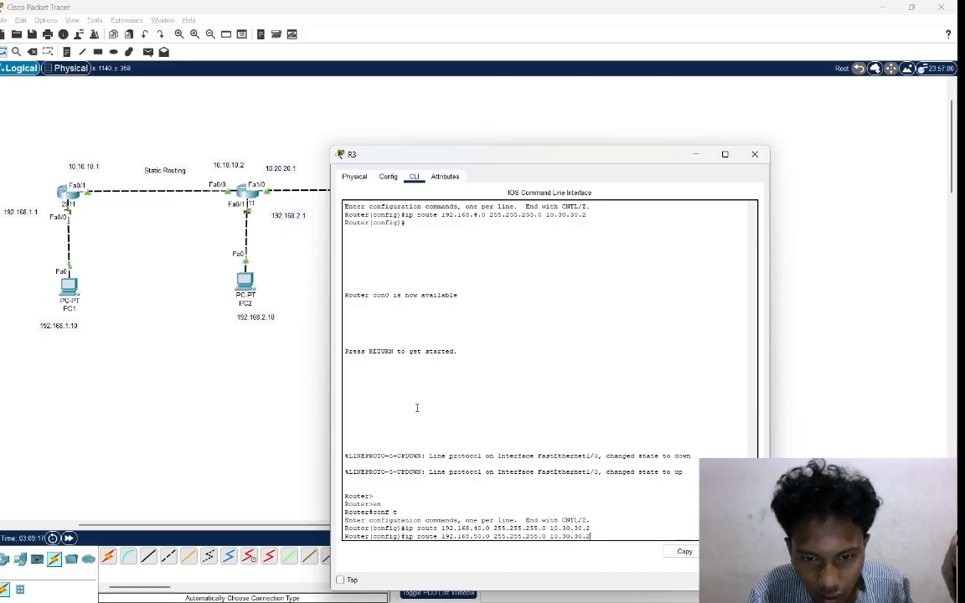
key(Return)
key(Return)
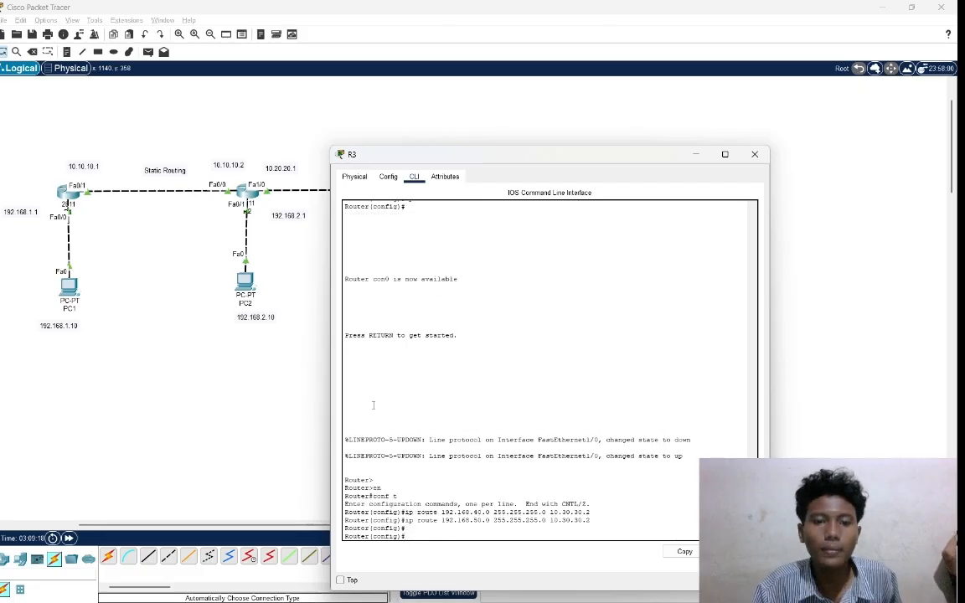
Leave R3's configuration window and open router R2's command line.
click(287, 394)
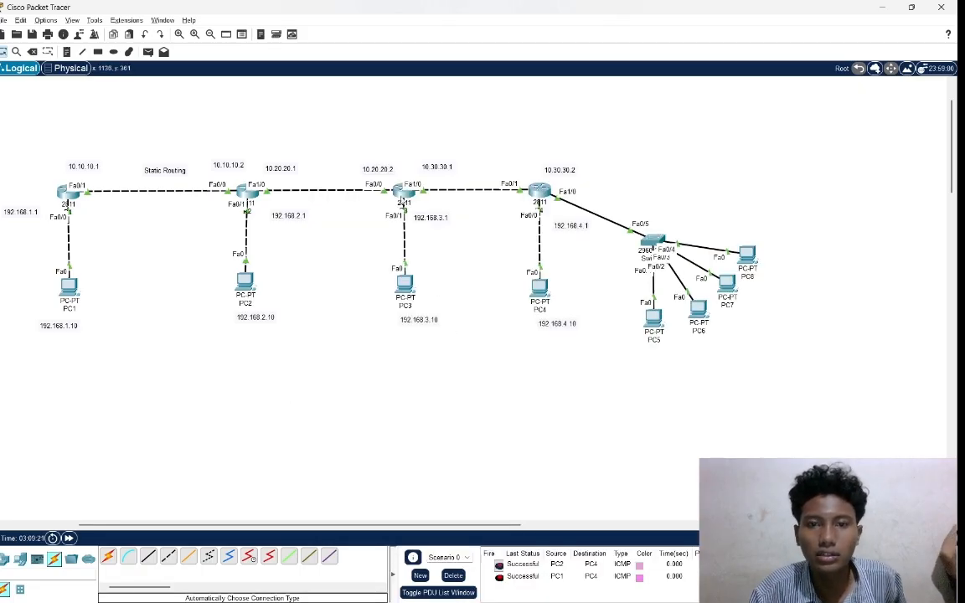
click(248, 198)
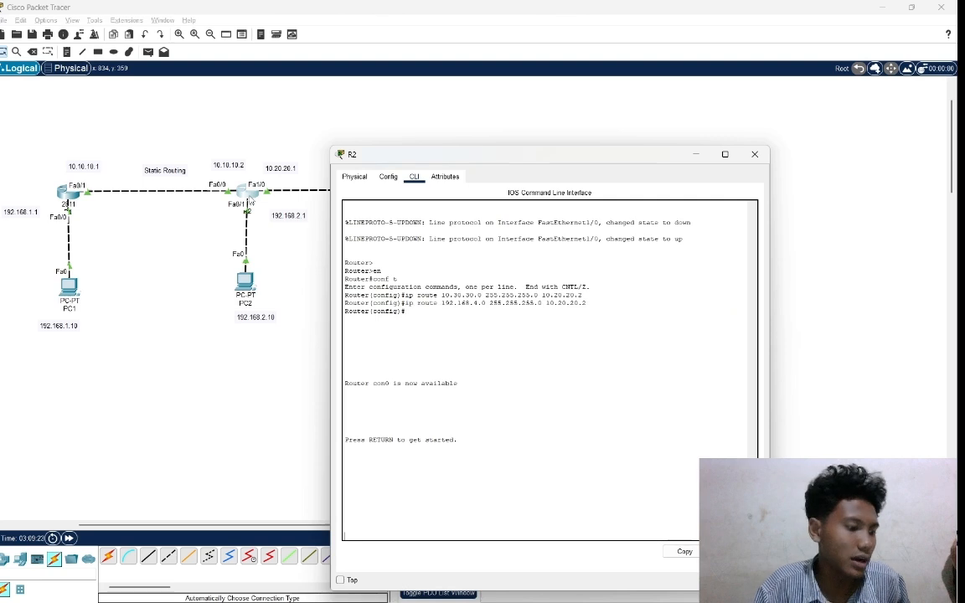
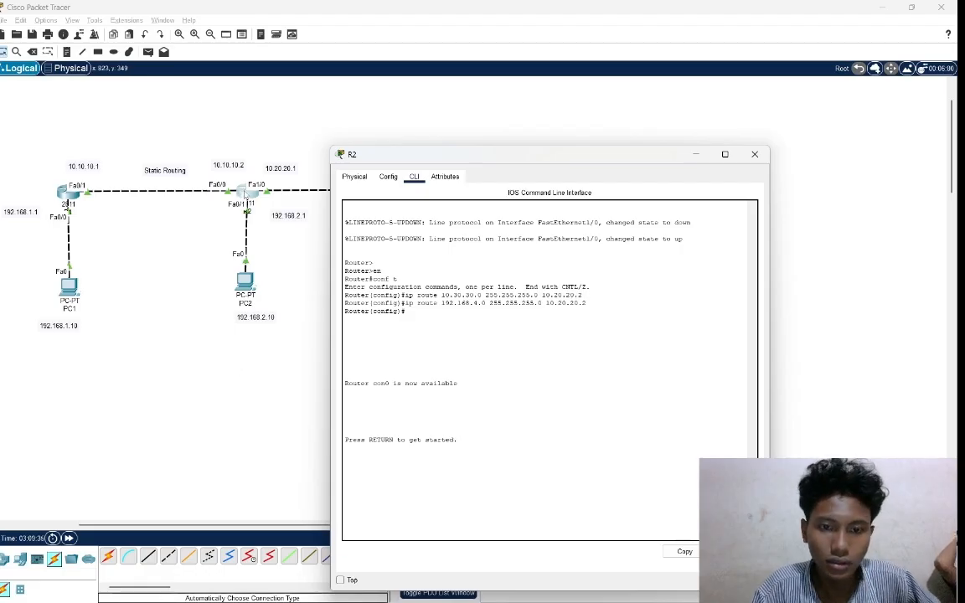
Enter global configuration mode on R2 with en and conf t.
key(Return)
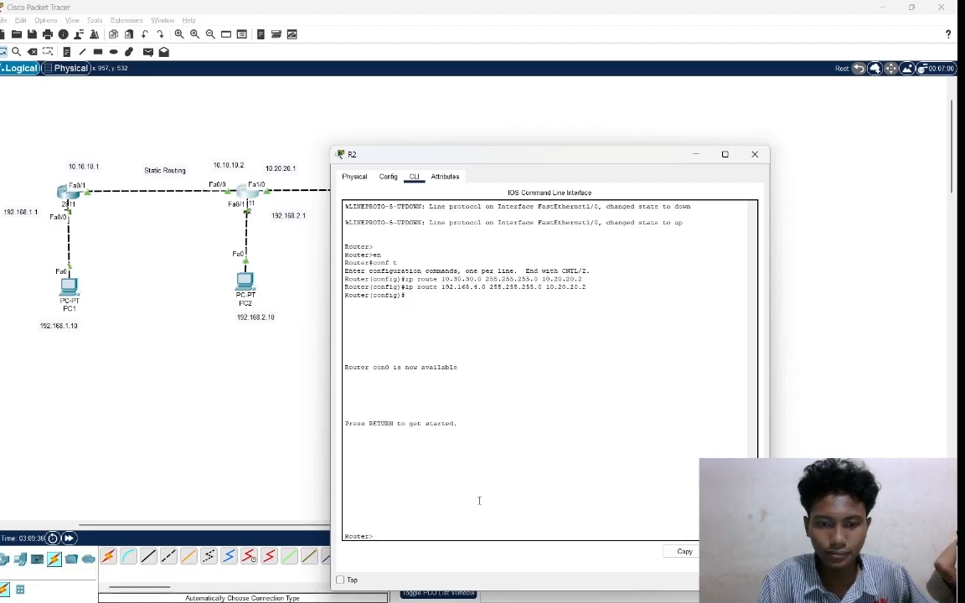
text(en)
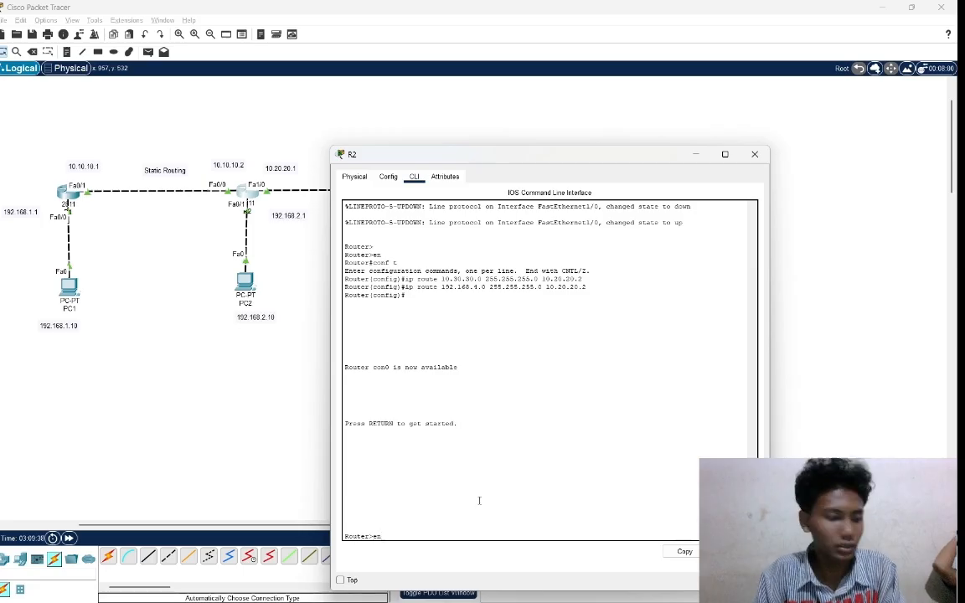
key(Return)
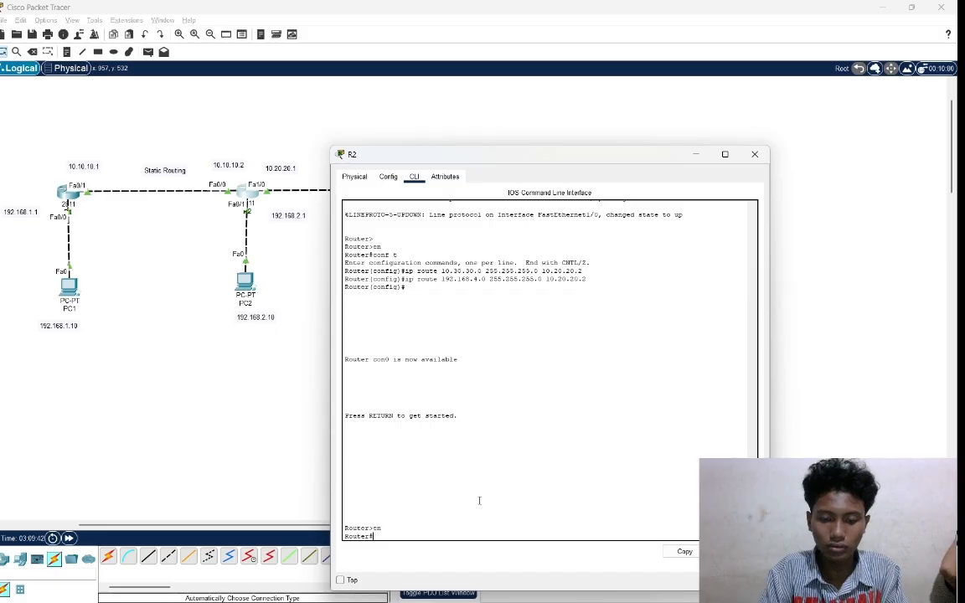
text(conf t)
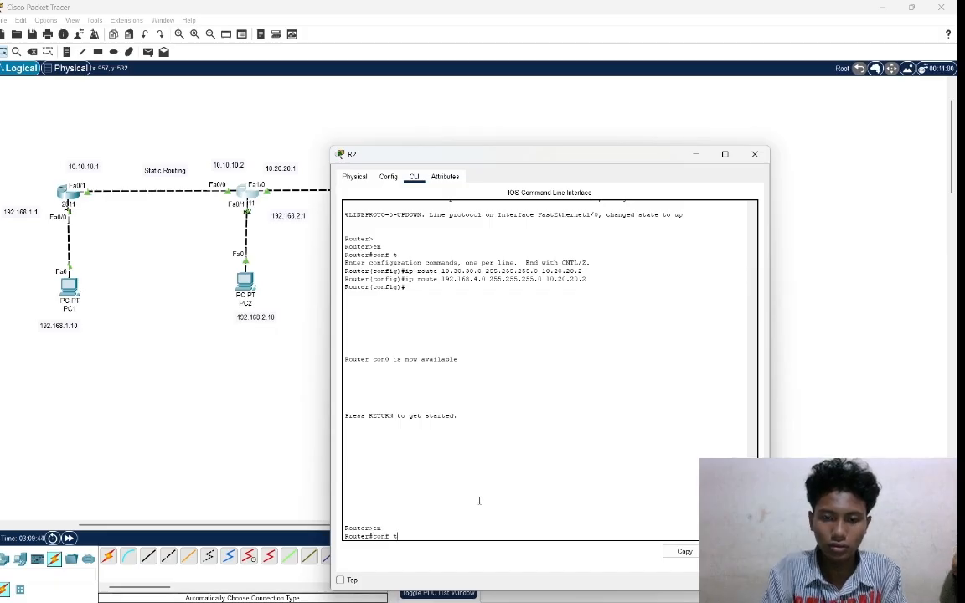
key(Return)
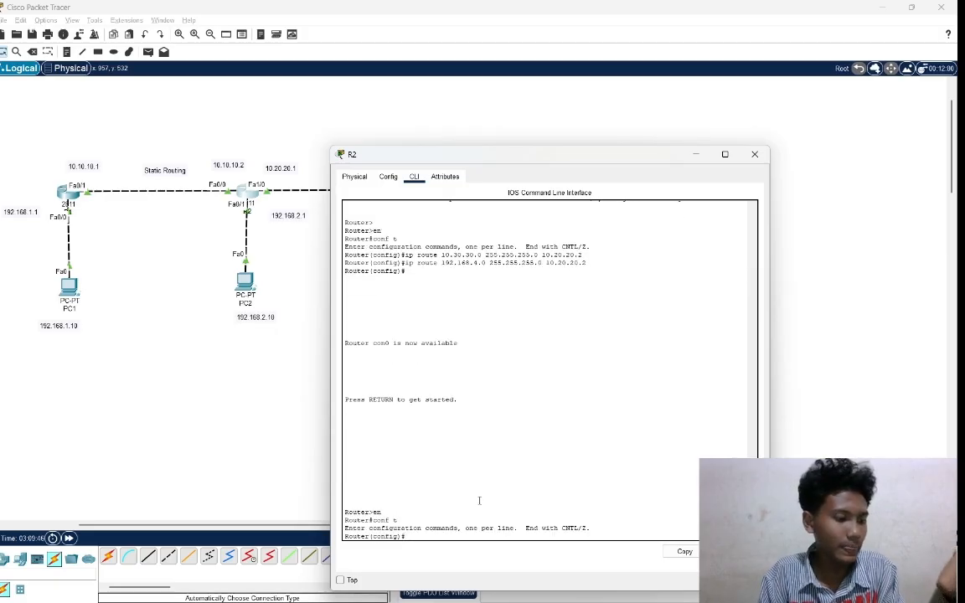
Add a static route on R2 to network 192.168.40.0 with mask 255.255.255.0 via next hop 10.20.20.2.
text(ip)
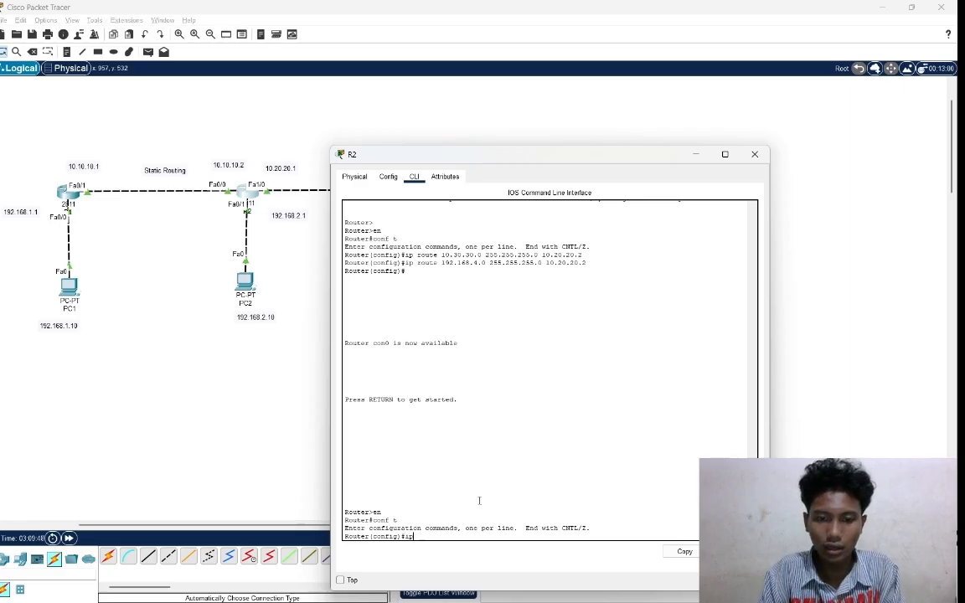
text( rou)
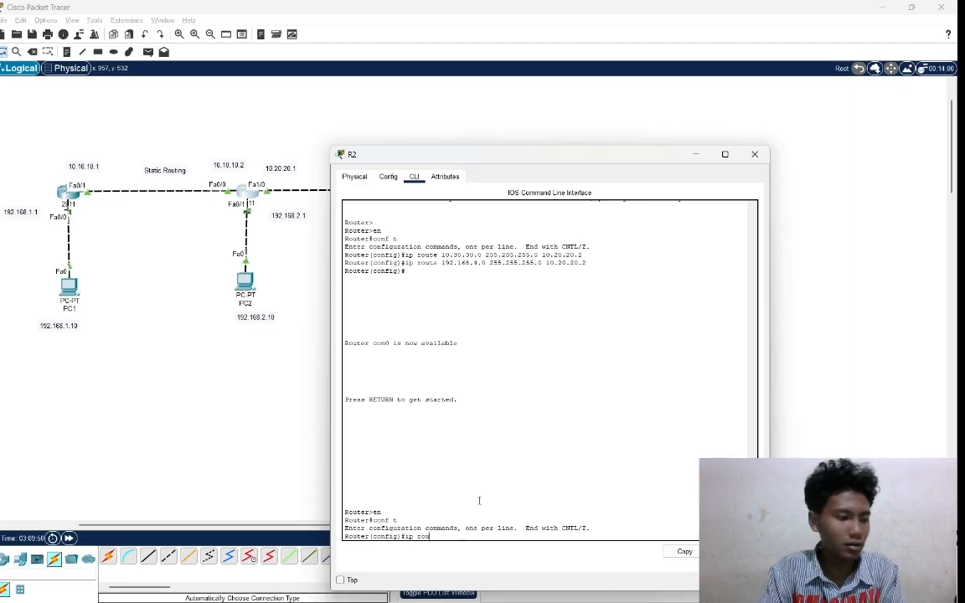
text(te)
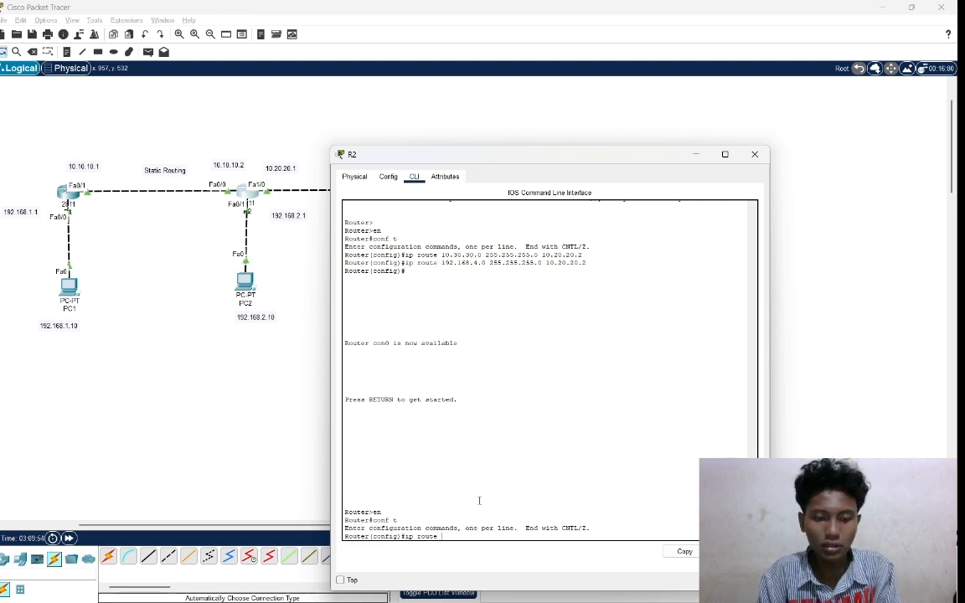
text( 19)
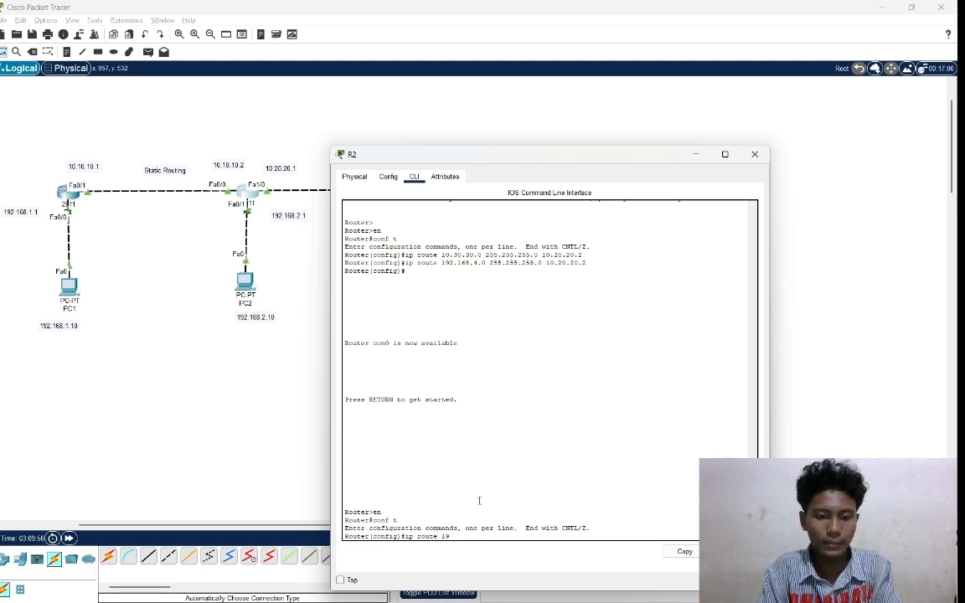
text(2.168)
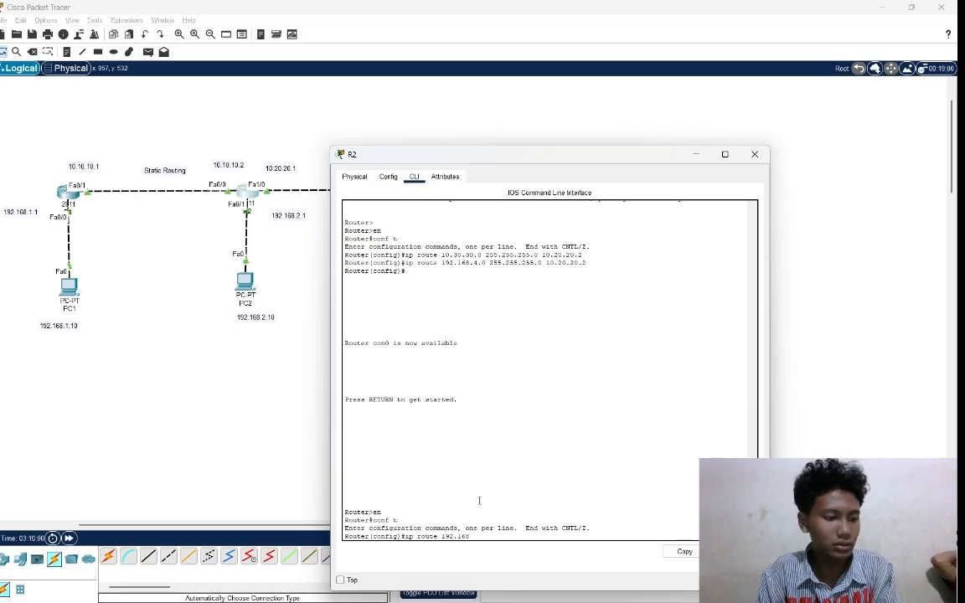
text(.)
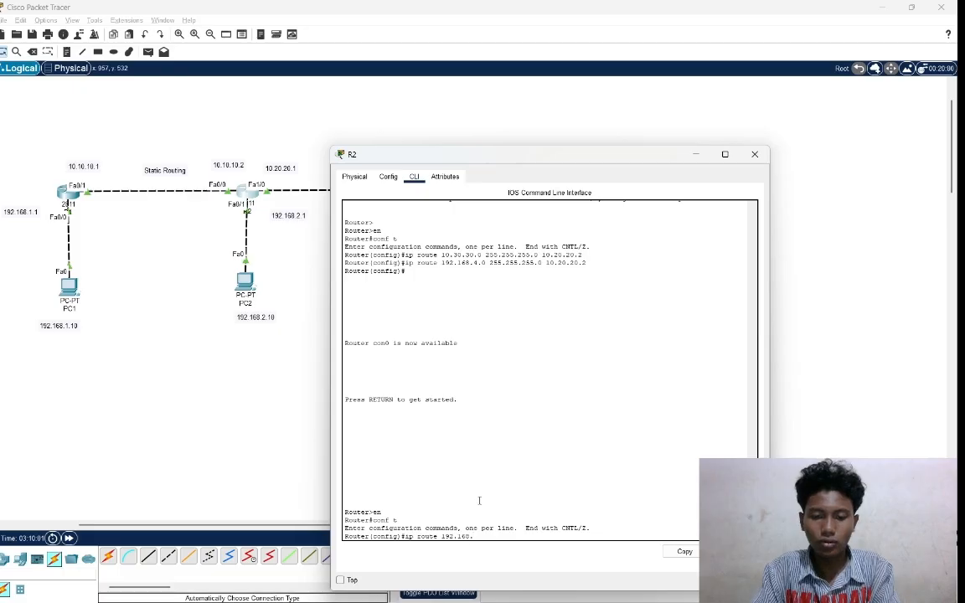
text(40.0)
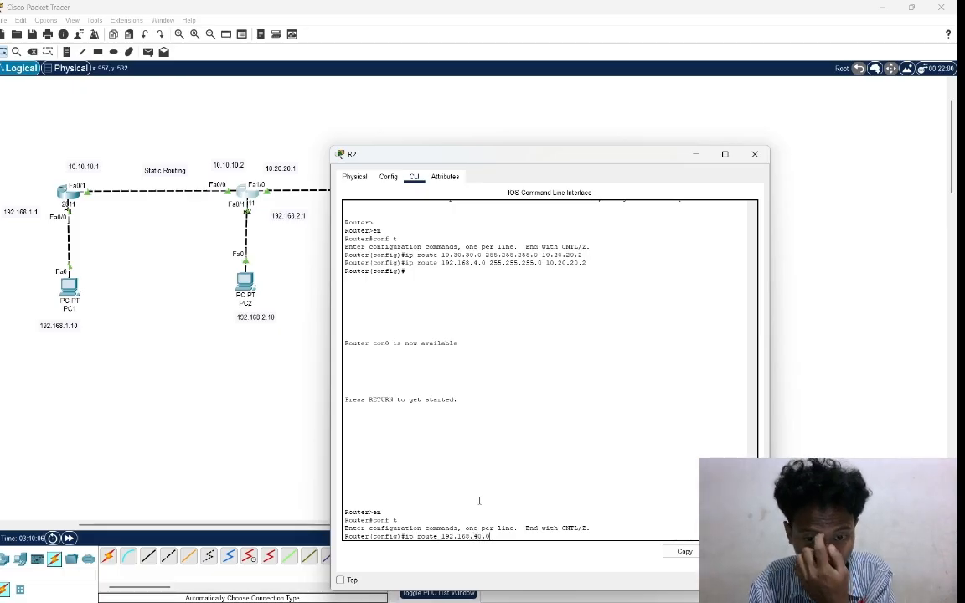
text( 2)
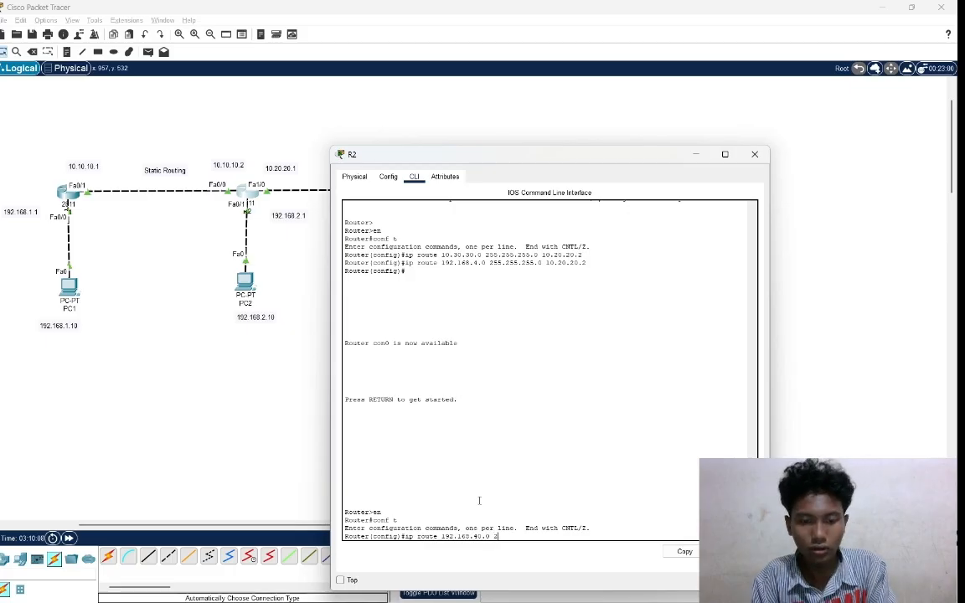
text(55.255.255.)
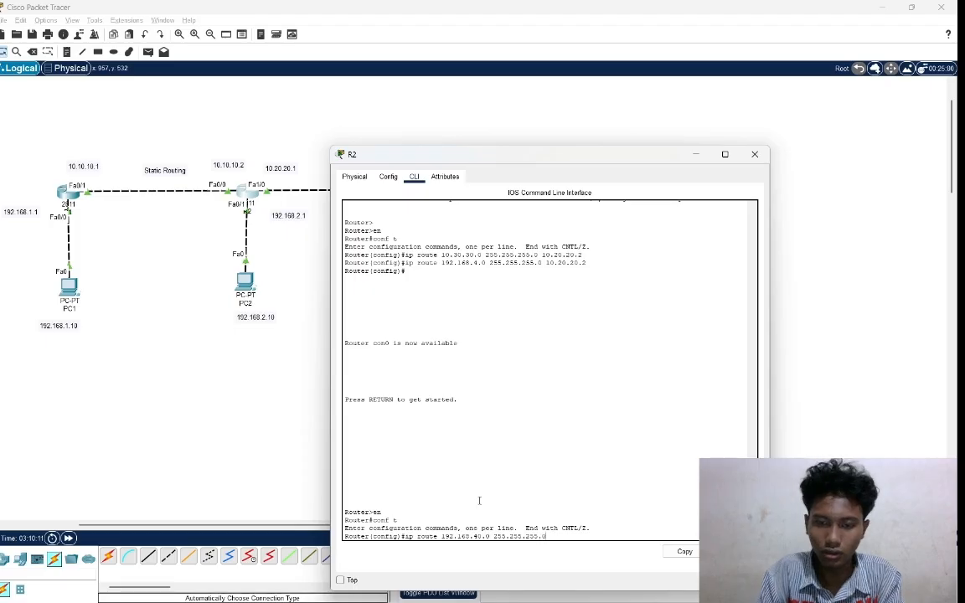
text(0 )
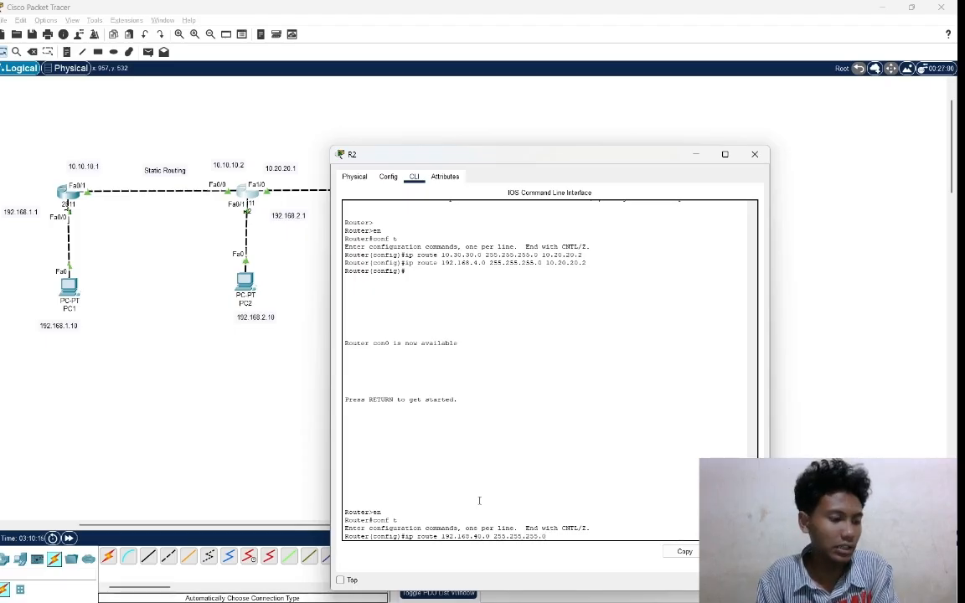
text(10)
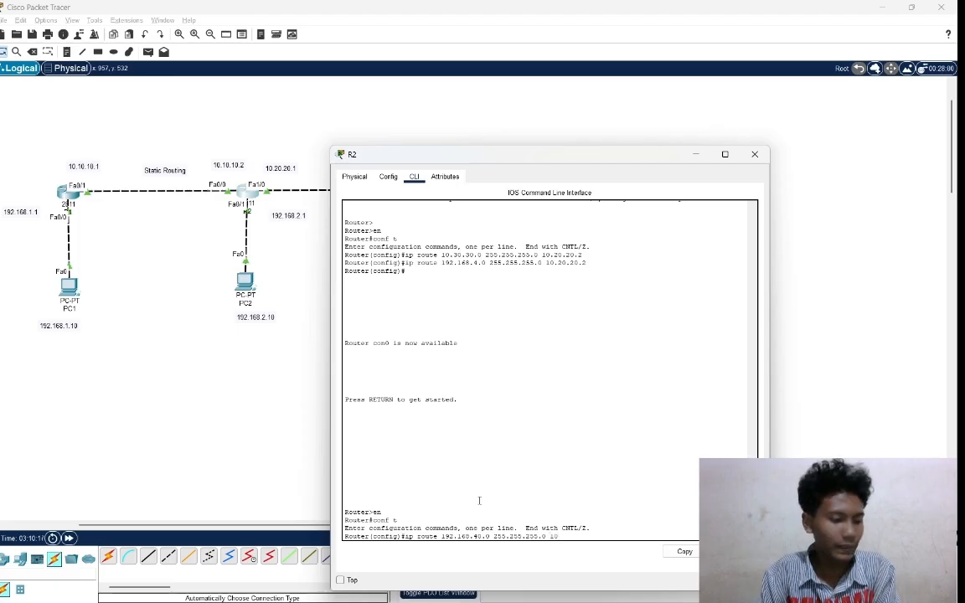
text(.20.20)
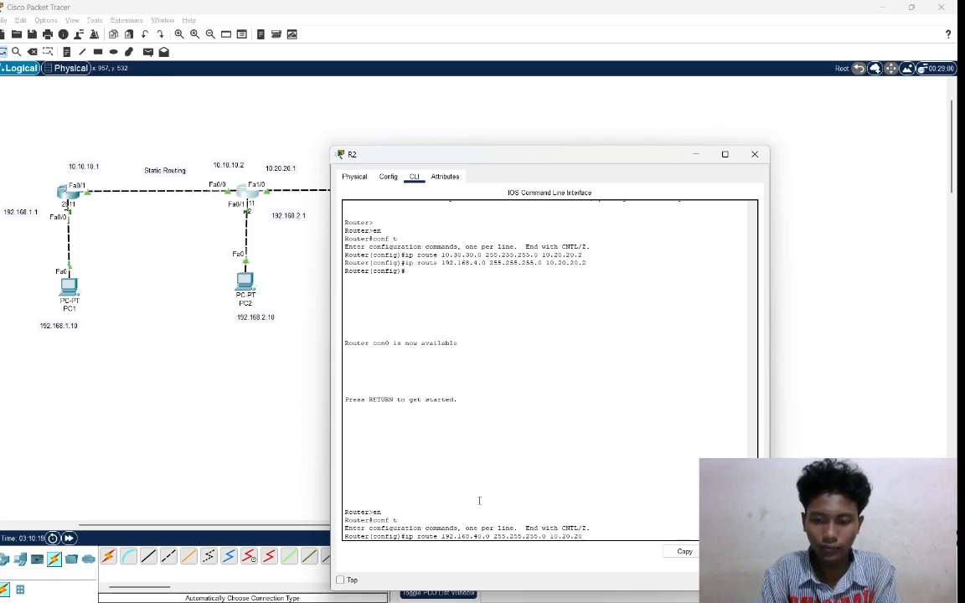
text(.2)
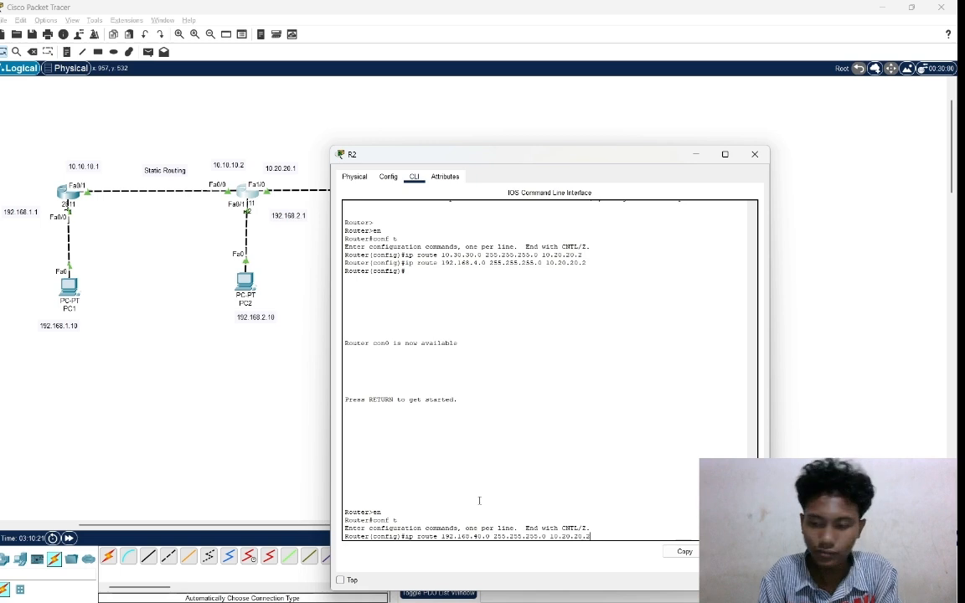
key(Return)
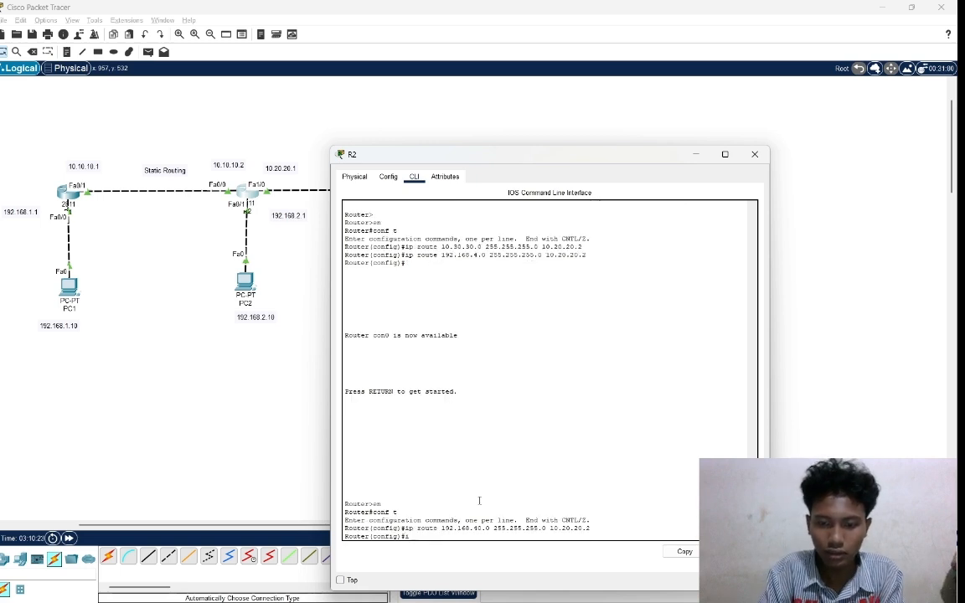
Add a static route on R2 to network 192.168.50.0 with mask 255.255.255.0 via next hop 10.20.20.2.
text(ip )
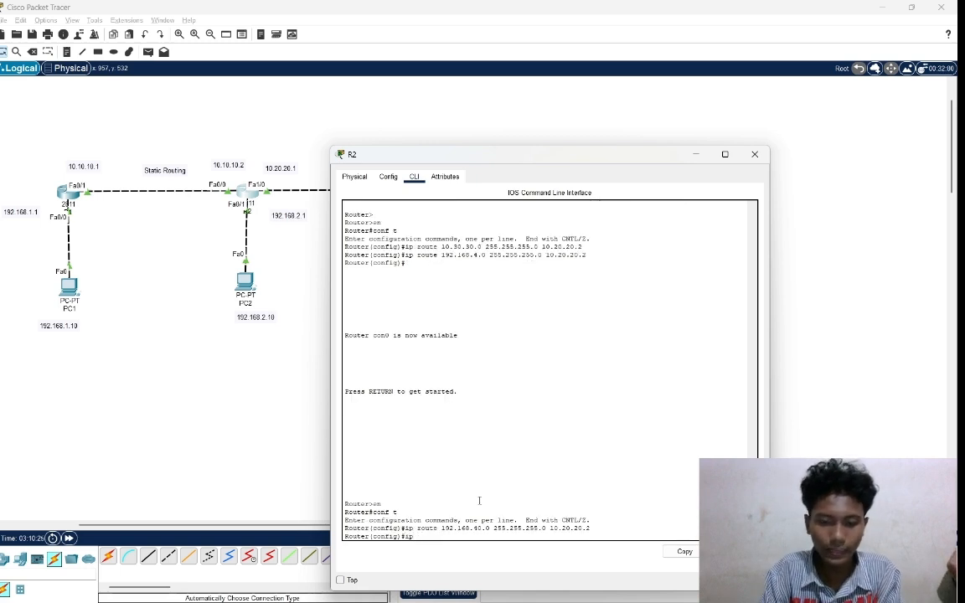
text(route)
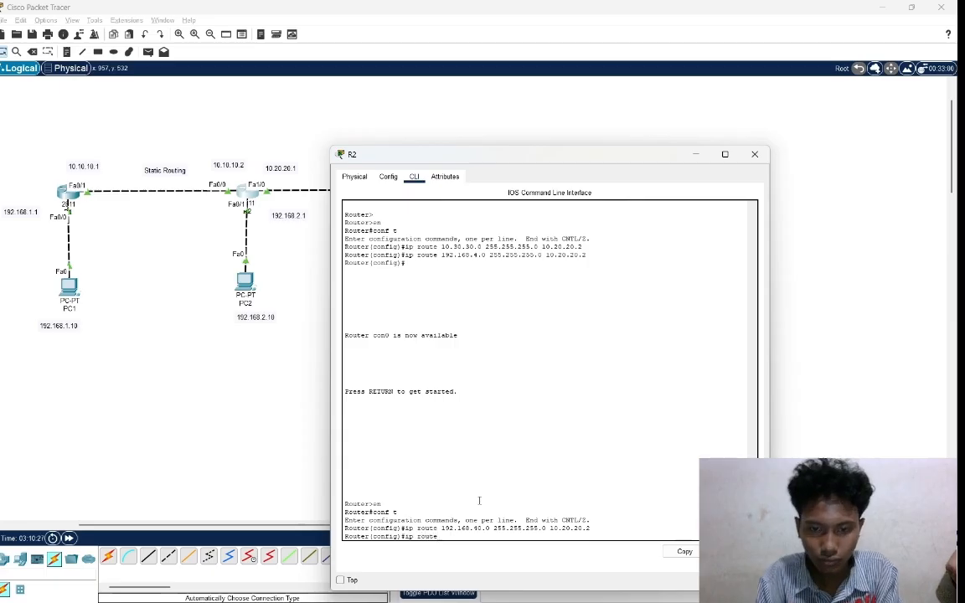
text( 192.168)
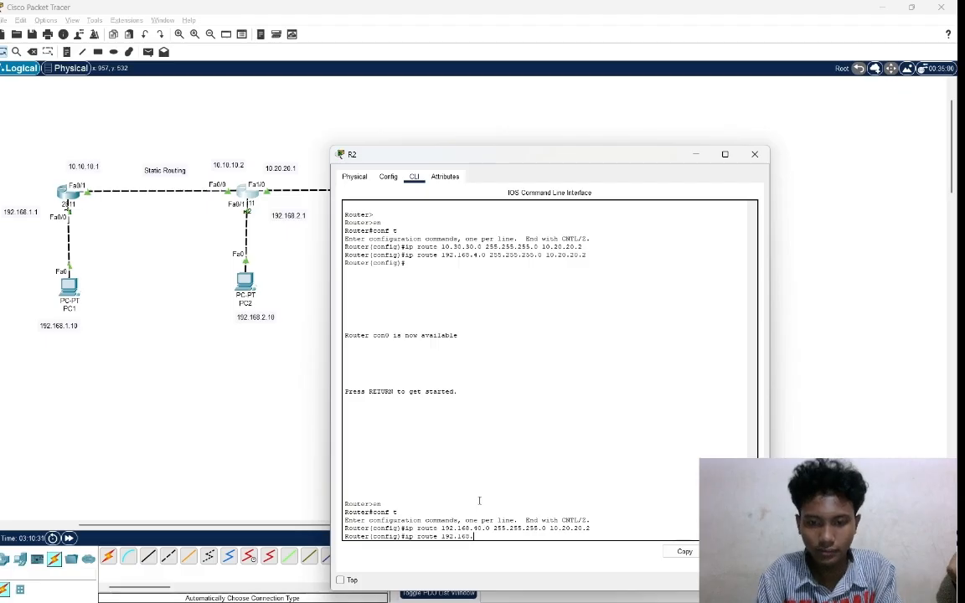
text(.50.)
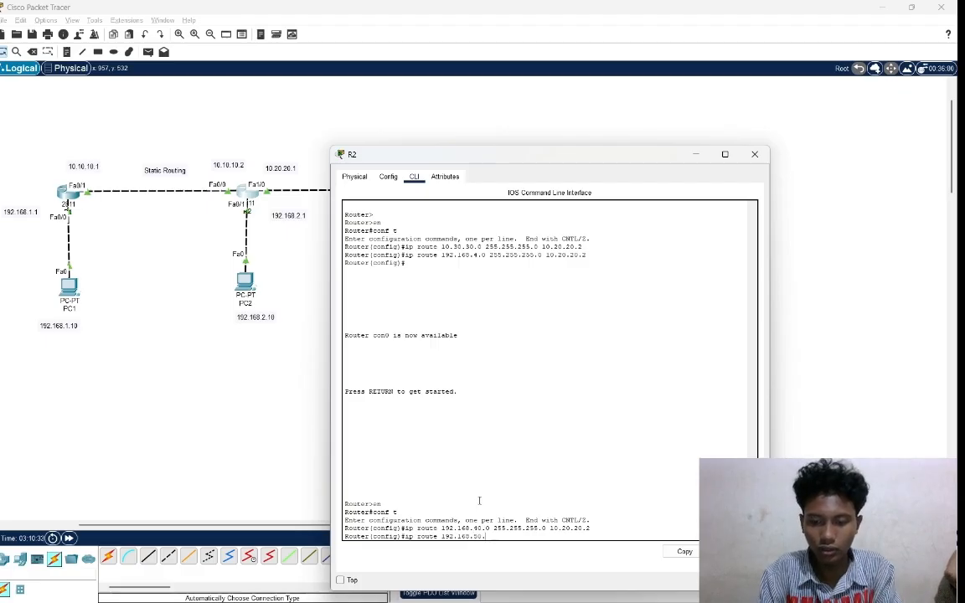
text(0)
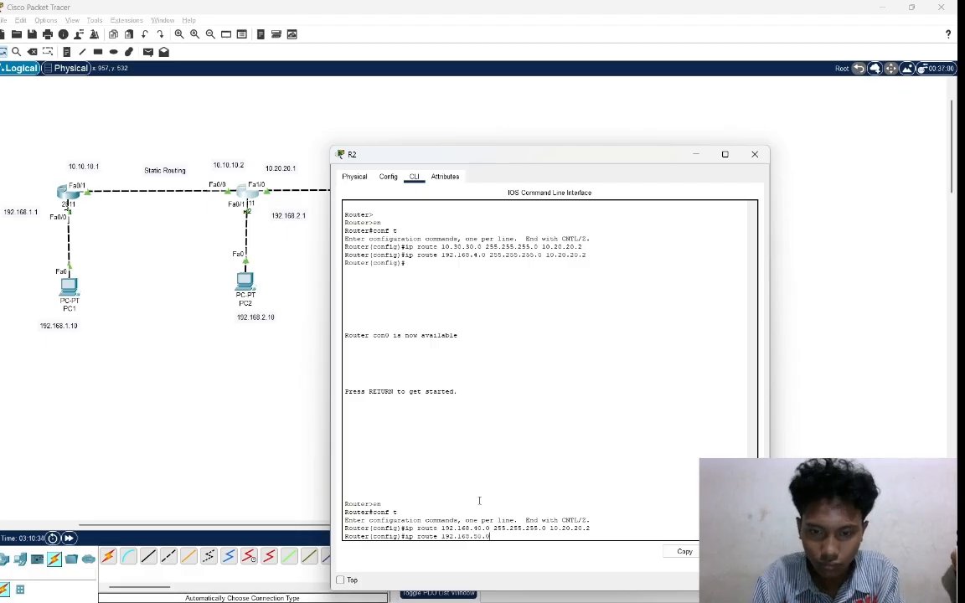
text( 255.)
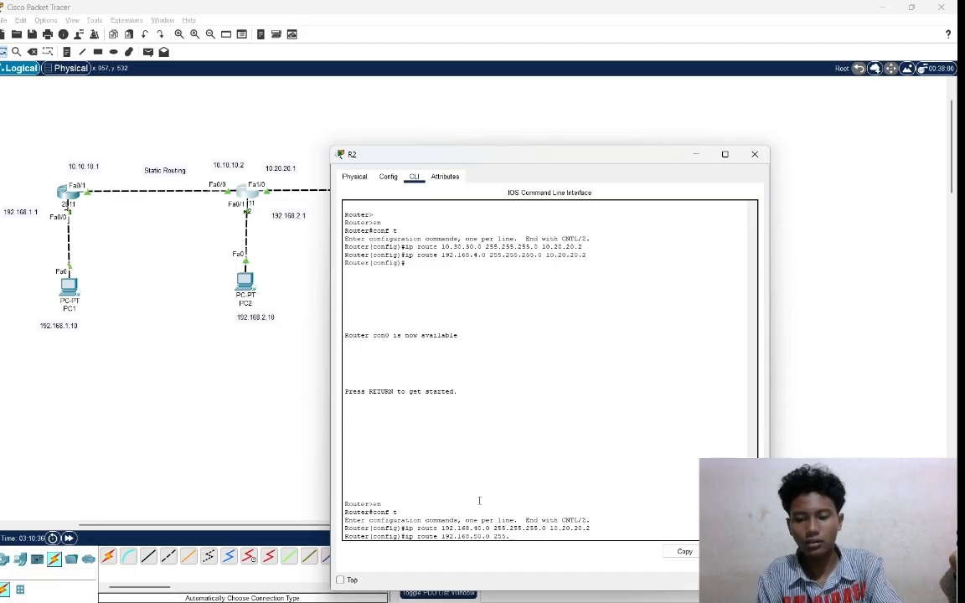
text(255.255.)
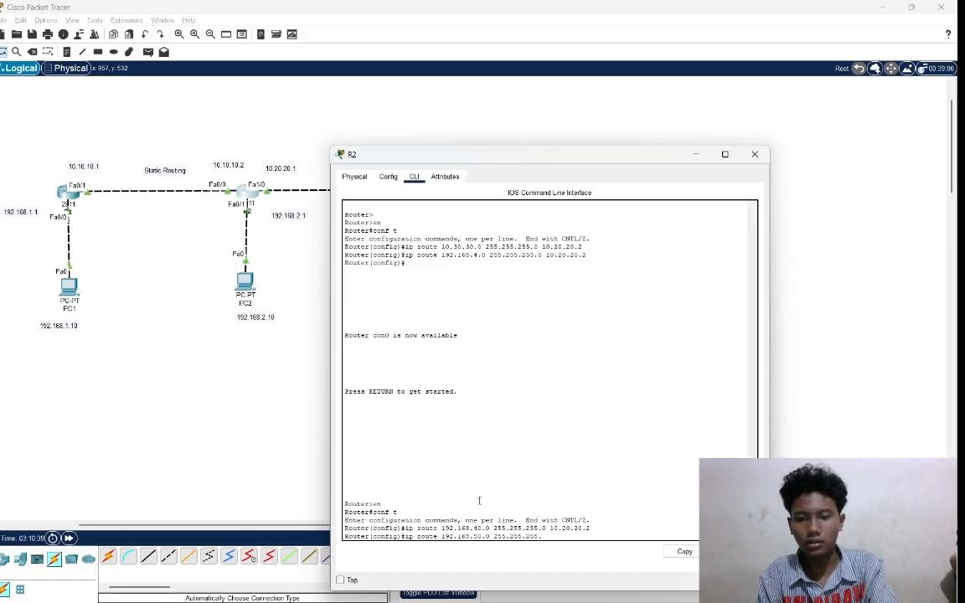
text(0)
text( 10)
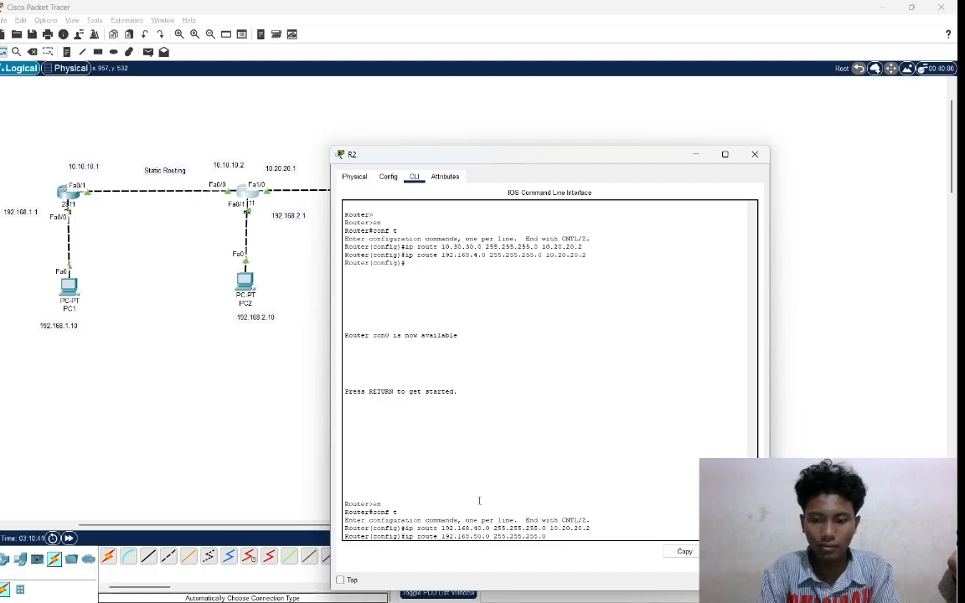
text(.)
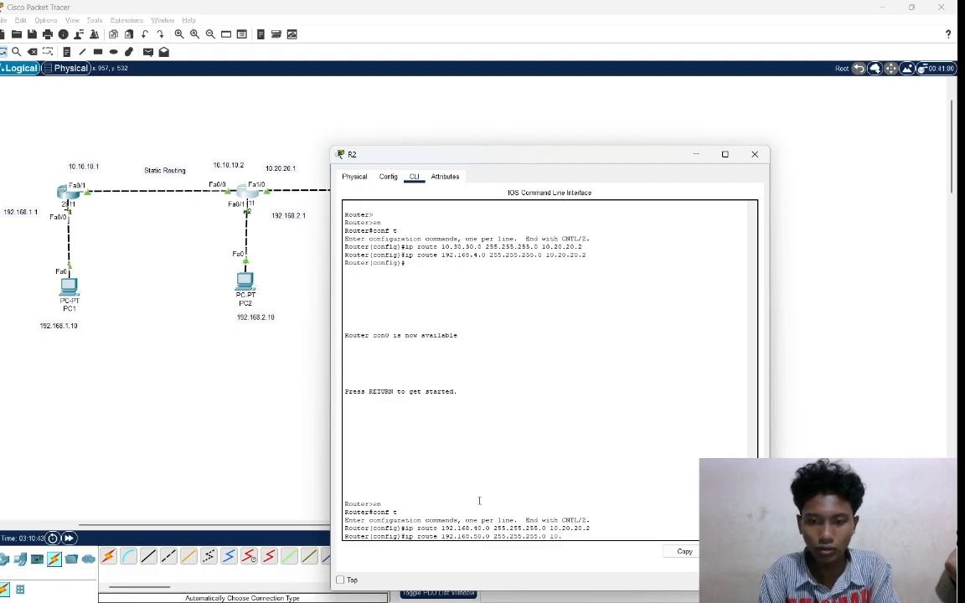
text(20.20)
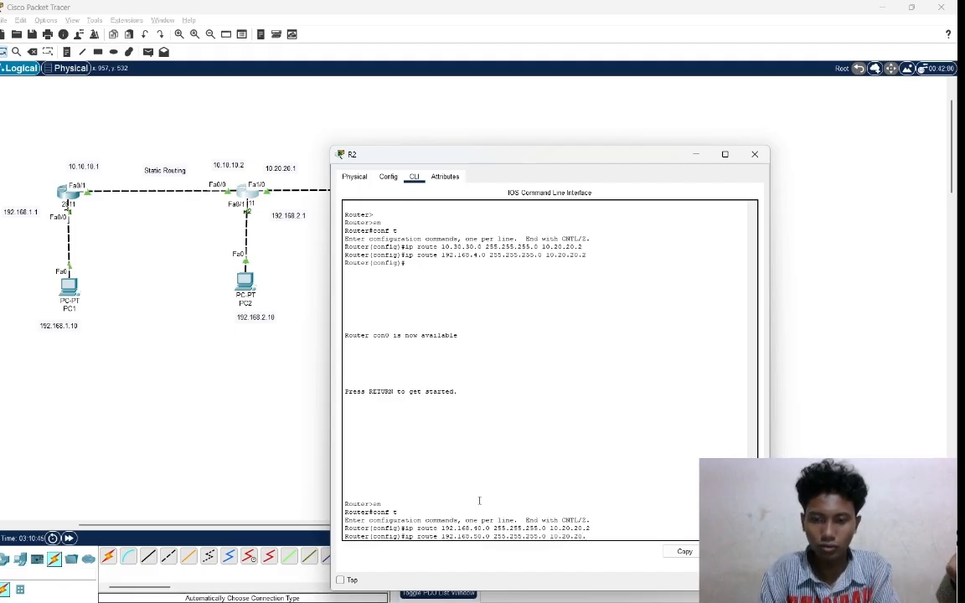
text(.2)
key(Return)
key(Return)
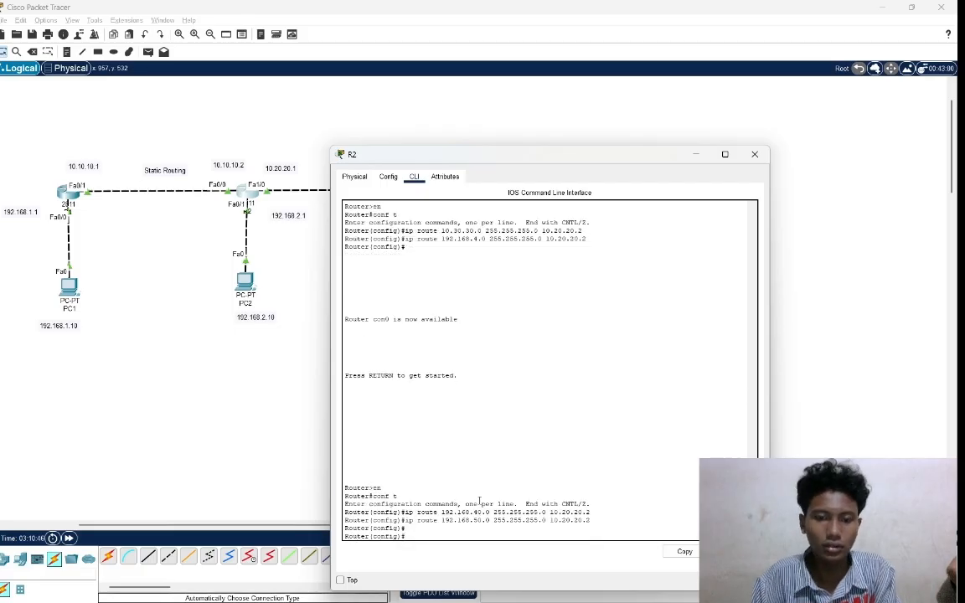
Leave R2's configuration window, open router R1's command line and enter global configuration mode with en and conf t.
click(73, 203)
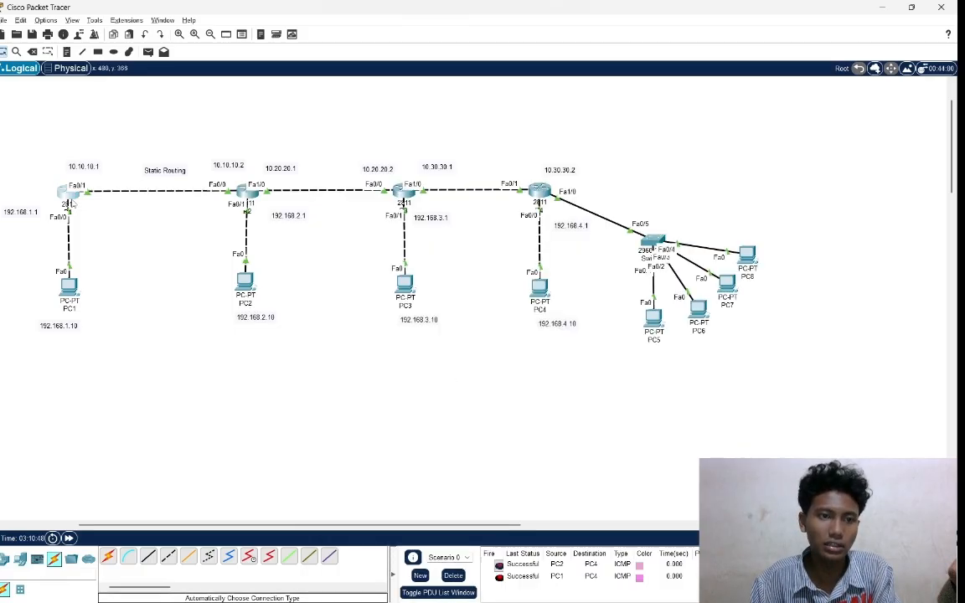
click(73, 203)
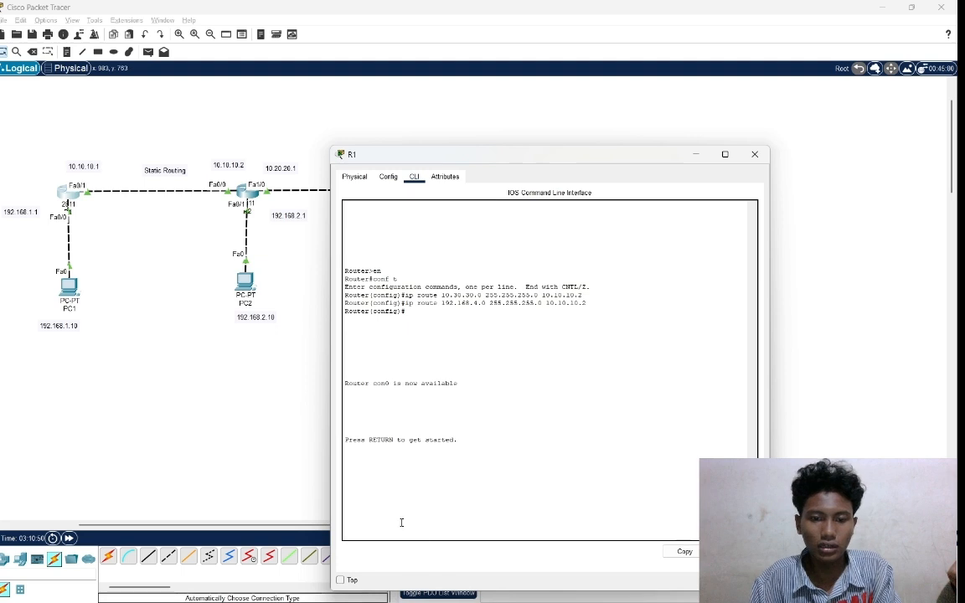
key(Return)
key(Return)
text(en)
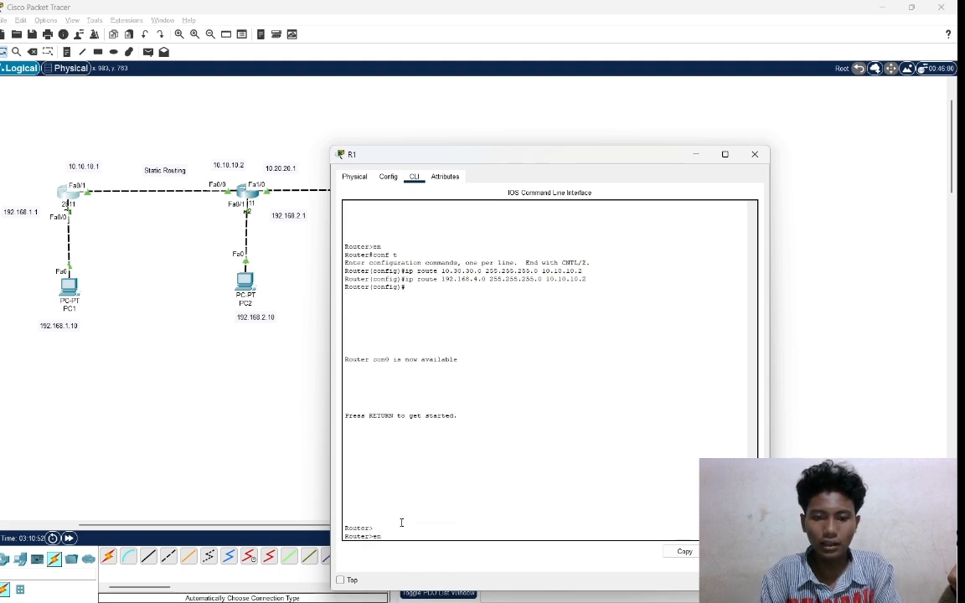
key(Return)
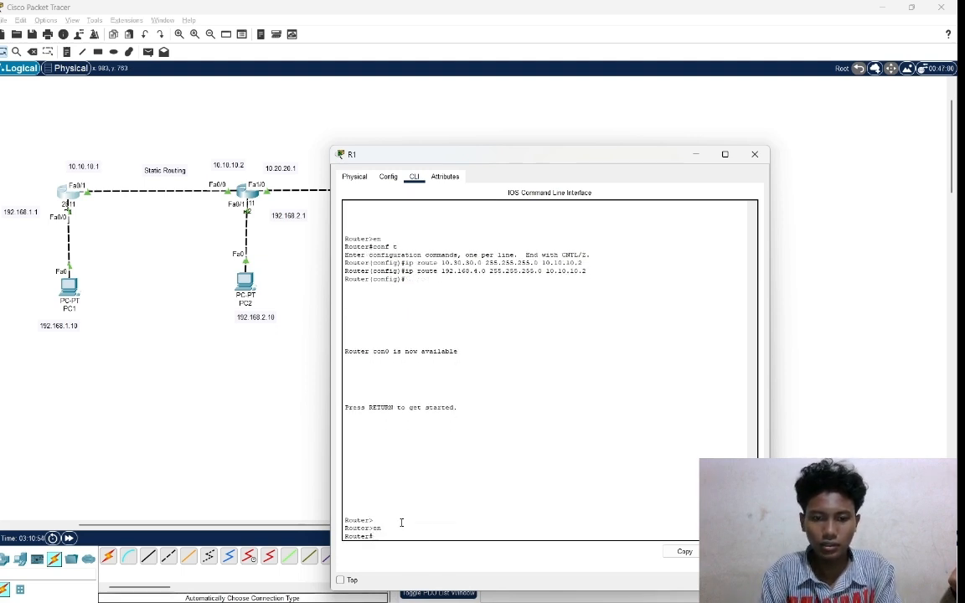
text(conf t)
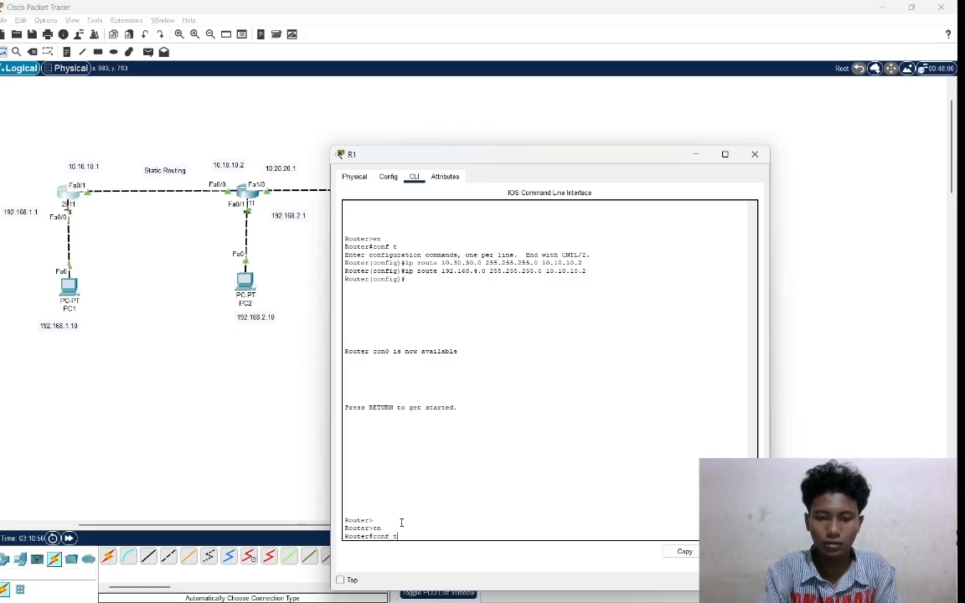
key(Return)
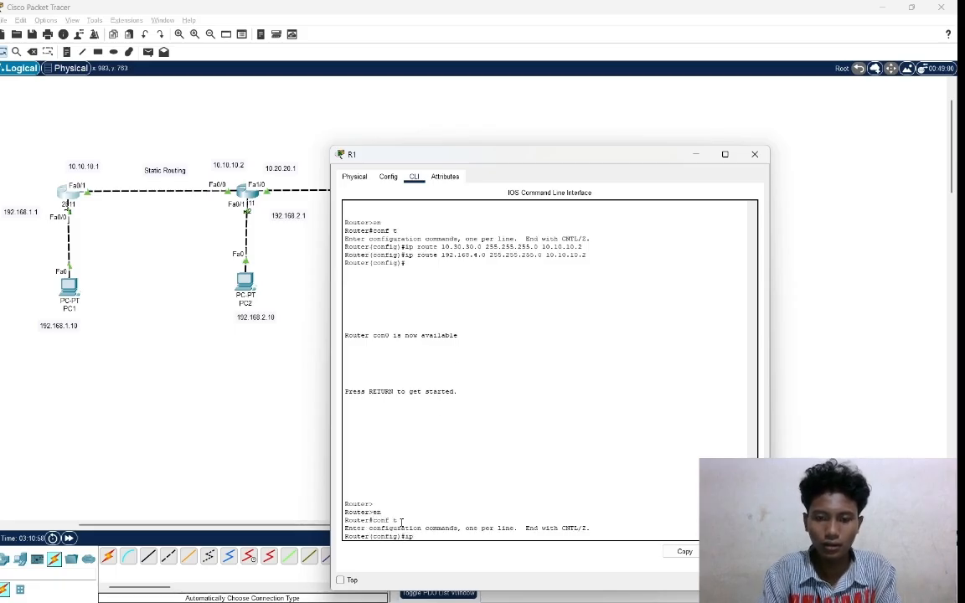
Add a static route on R1 to network 192.168.40.0 with mask 255.255.255.0 via next hop 10.10.10.2.
text(ip route)
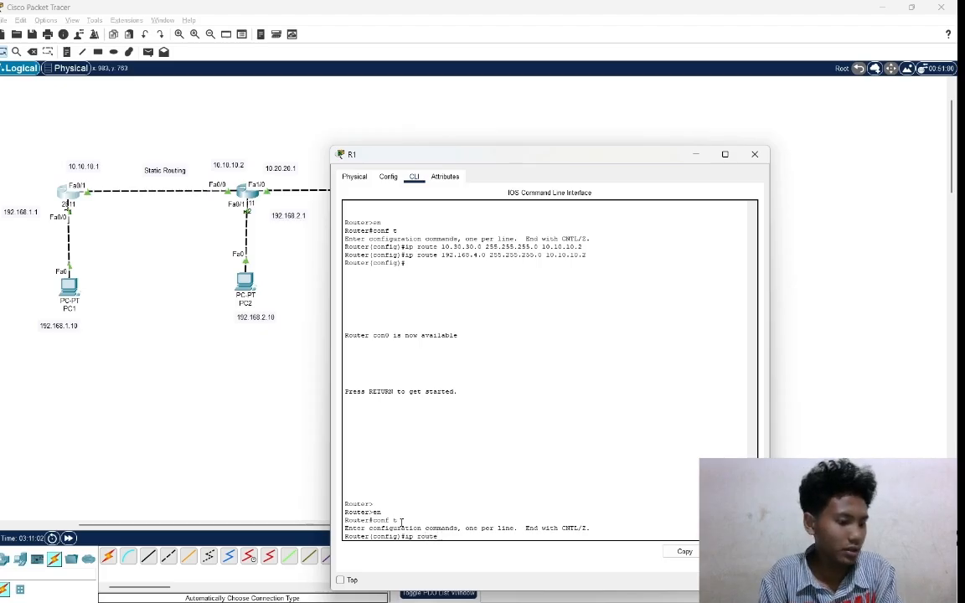
text( 19)
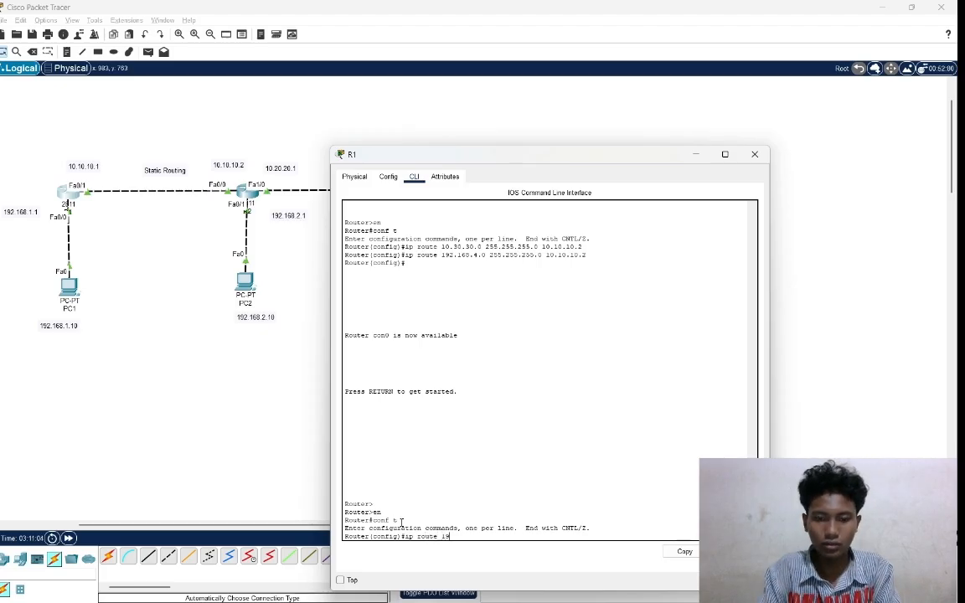
text(2.168.)
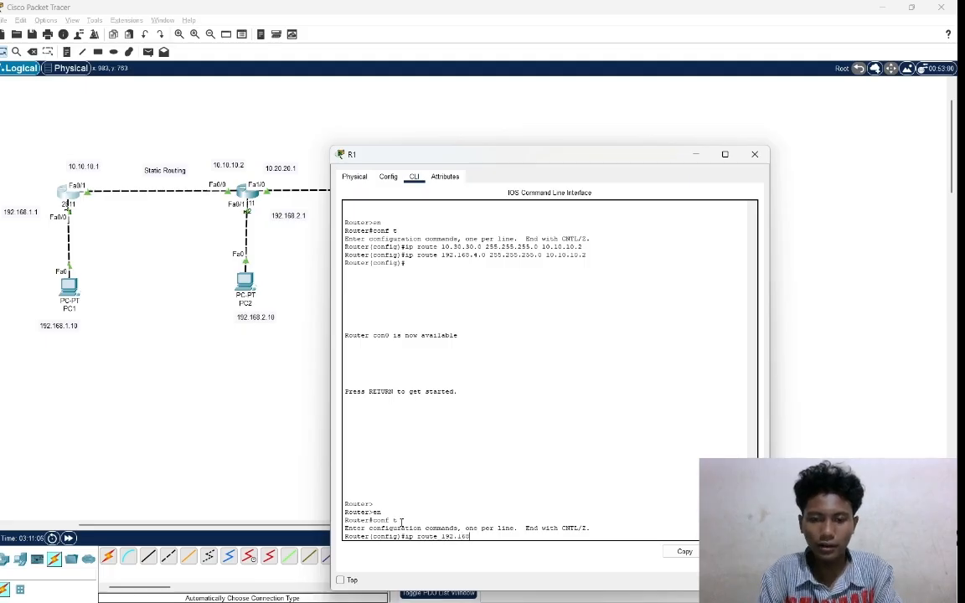
text(4.)
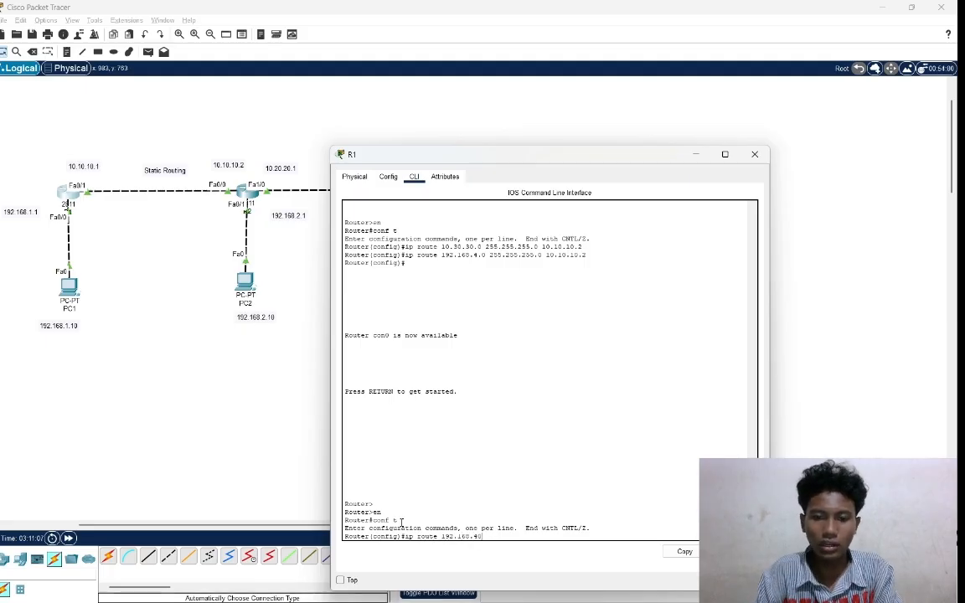
text(0 2)
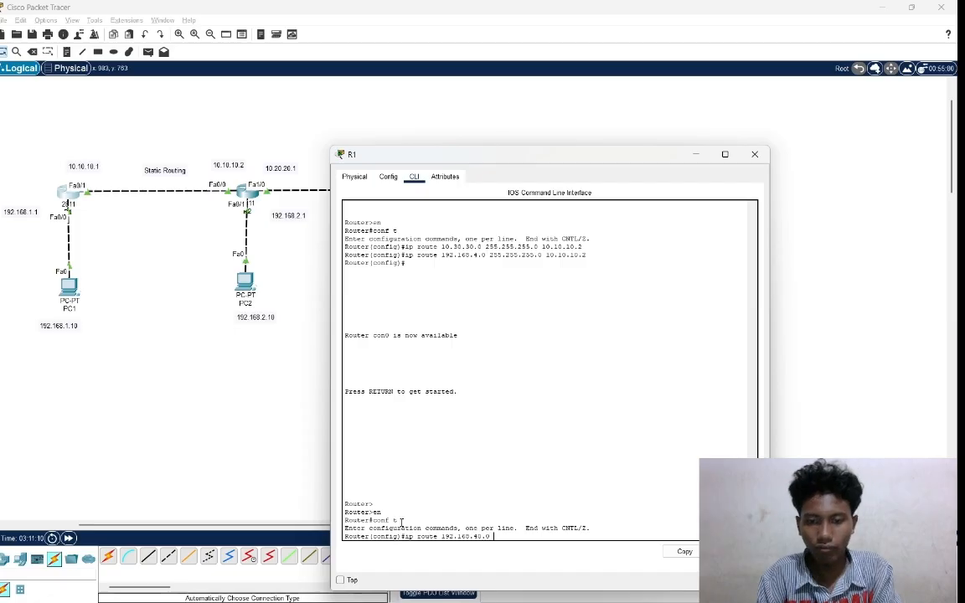
text(55.2)
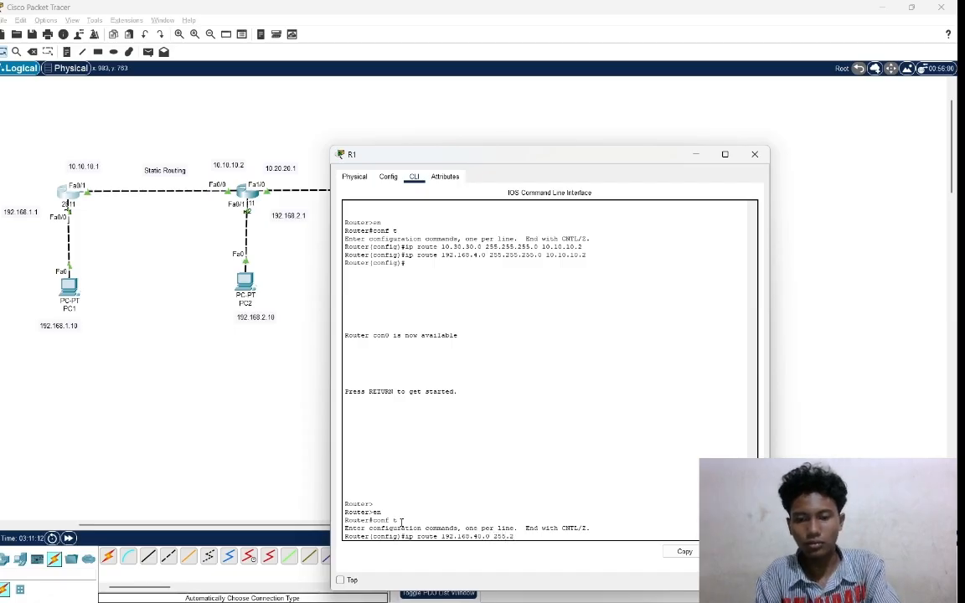
text(55.255.0)
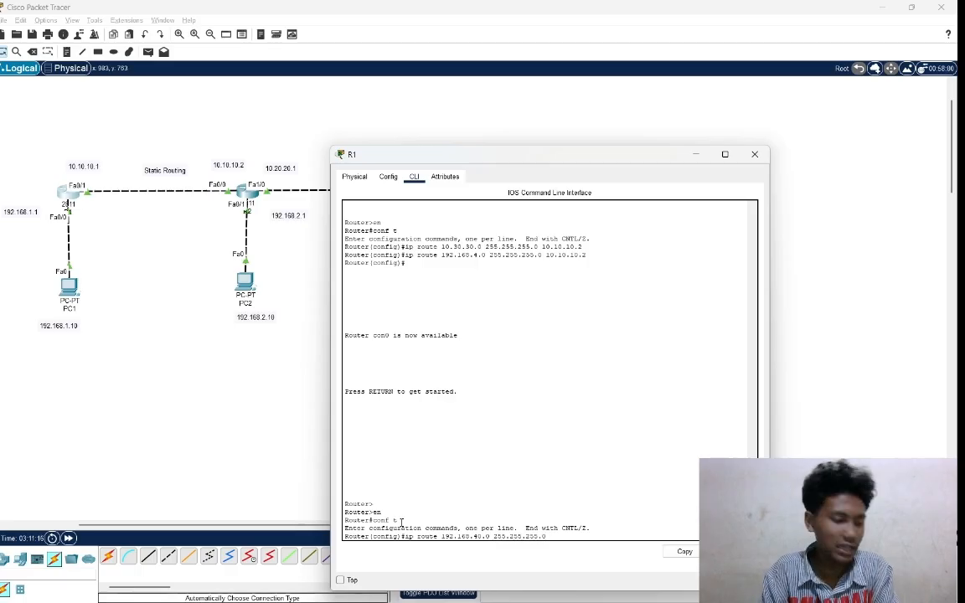
text( 10.)
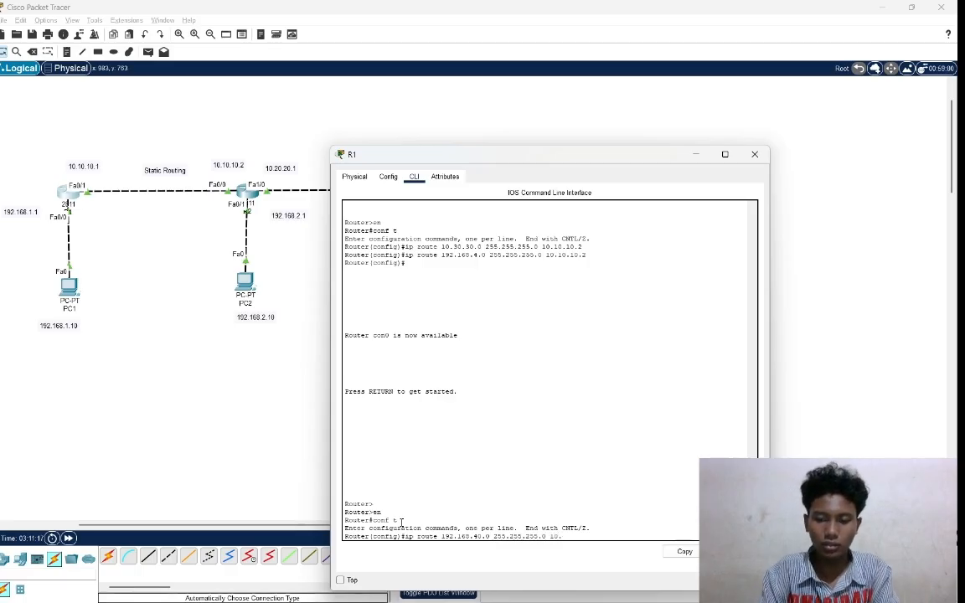
text(10.10.2)
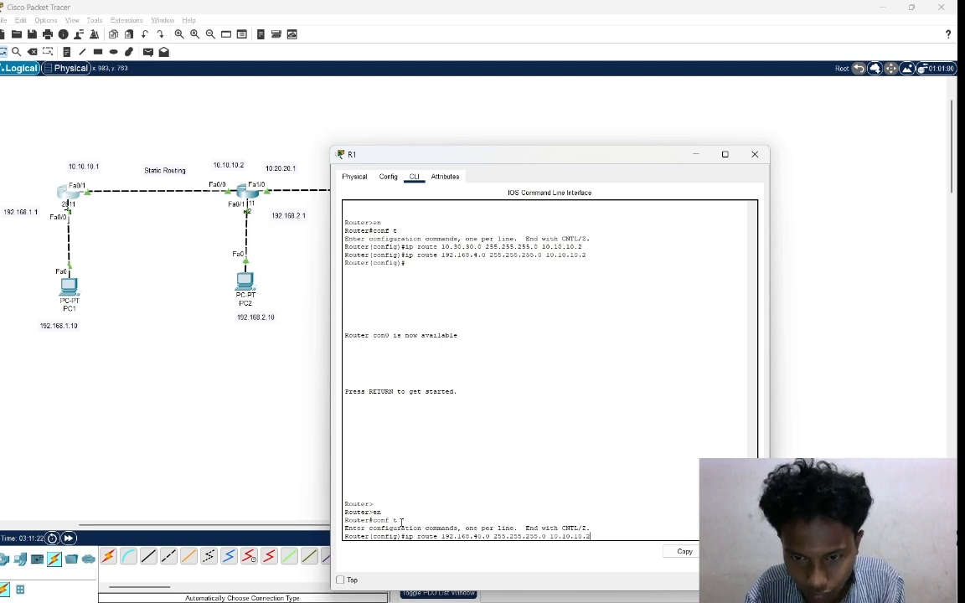
key(Return)
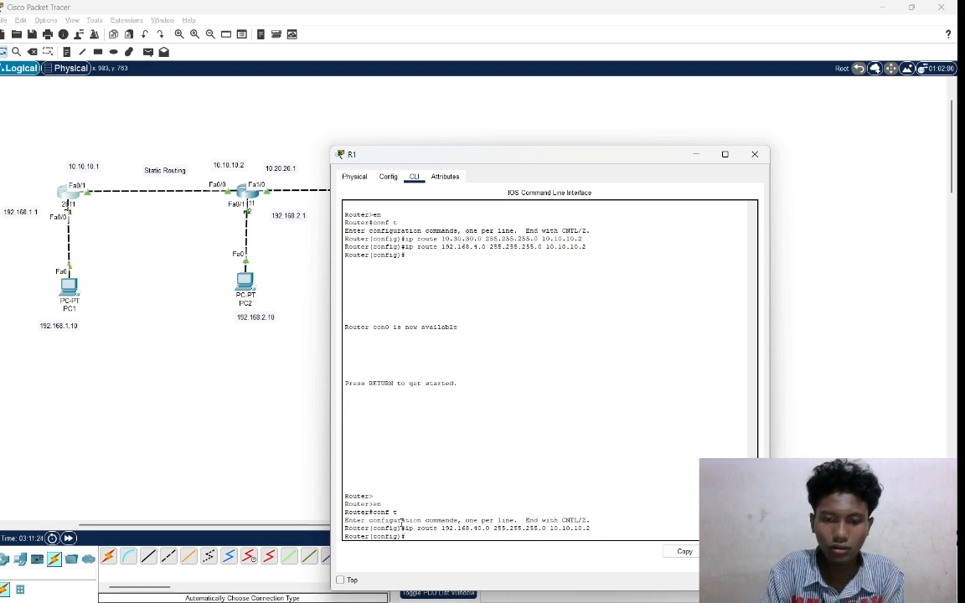
Add a static route on R1 to network 192.168.50.0 with mask 255.255.255.0 via next hop 10.10.10.2, and leave R1's configuration window.
text(ip)
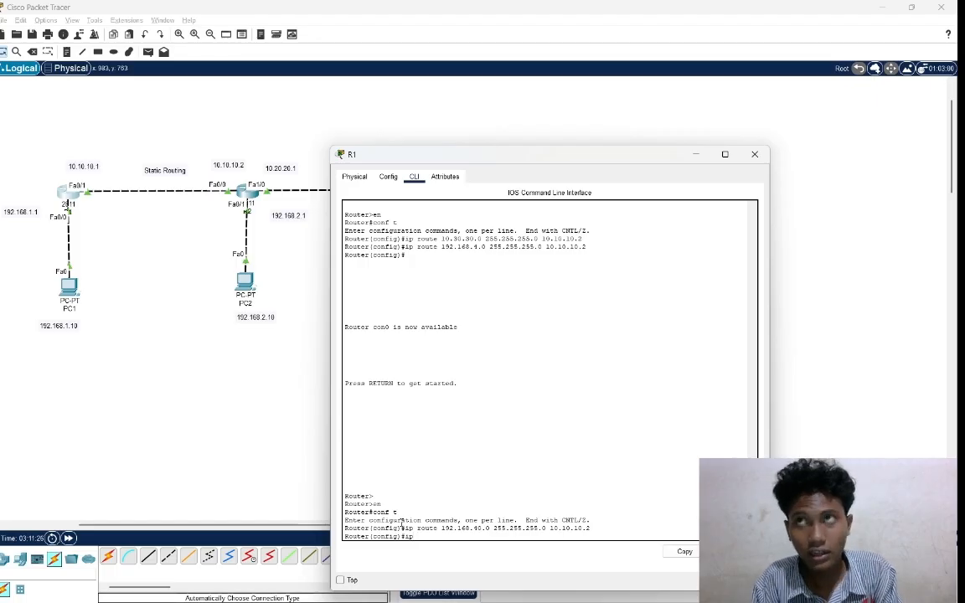
text( rou)
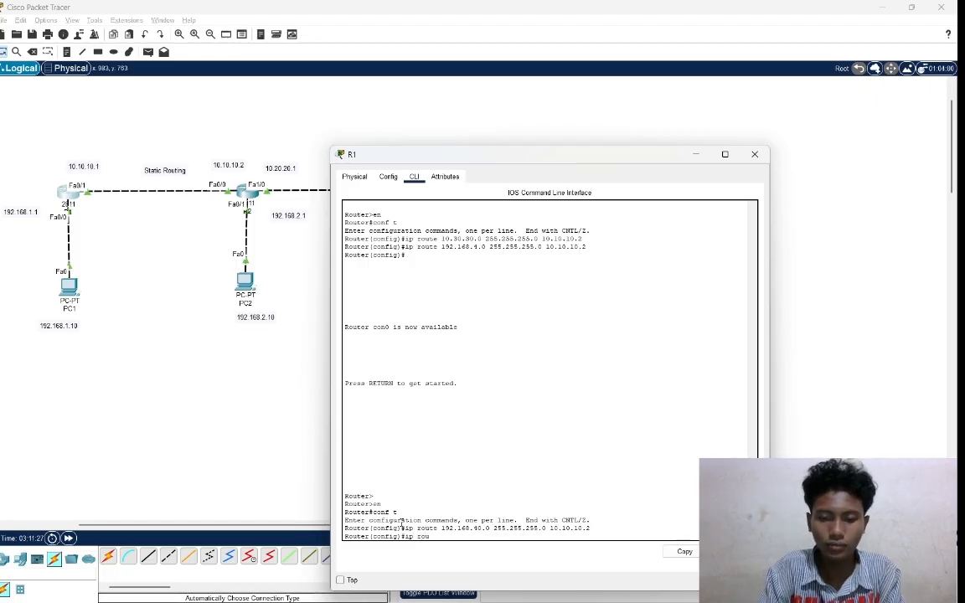
text(te)
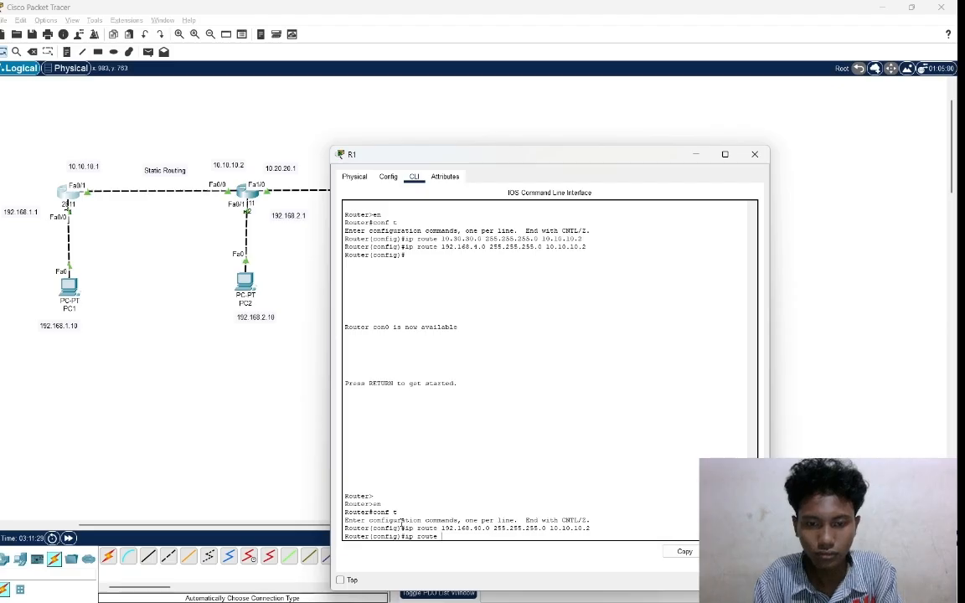
text( 192)
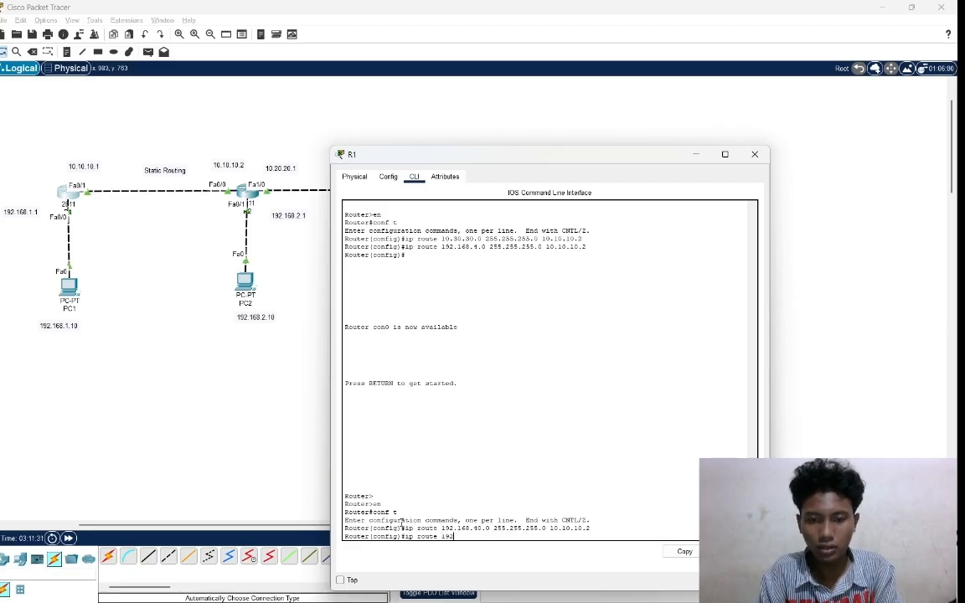
text(.168)
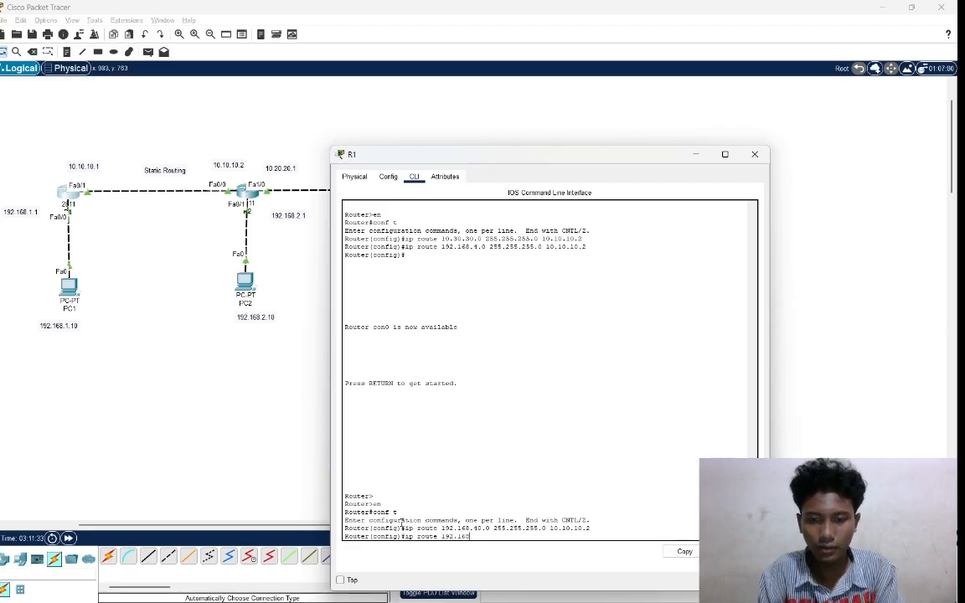
text(.50)
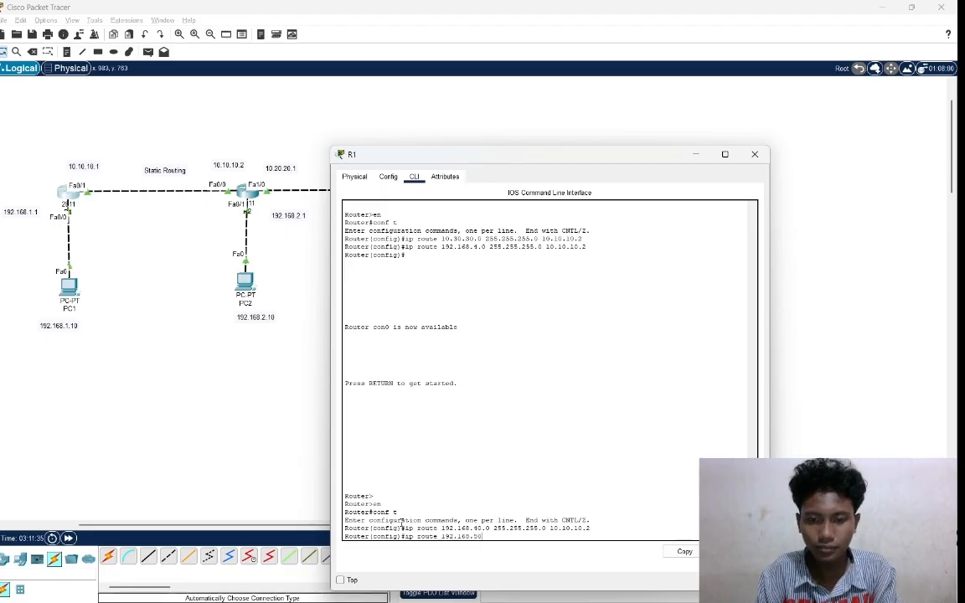
text(.0)
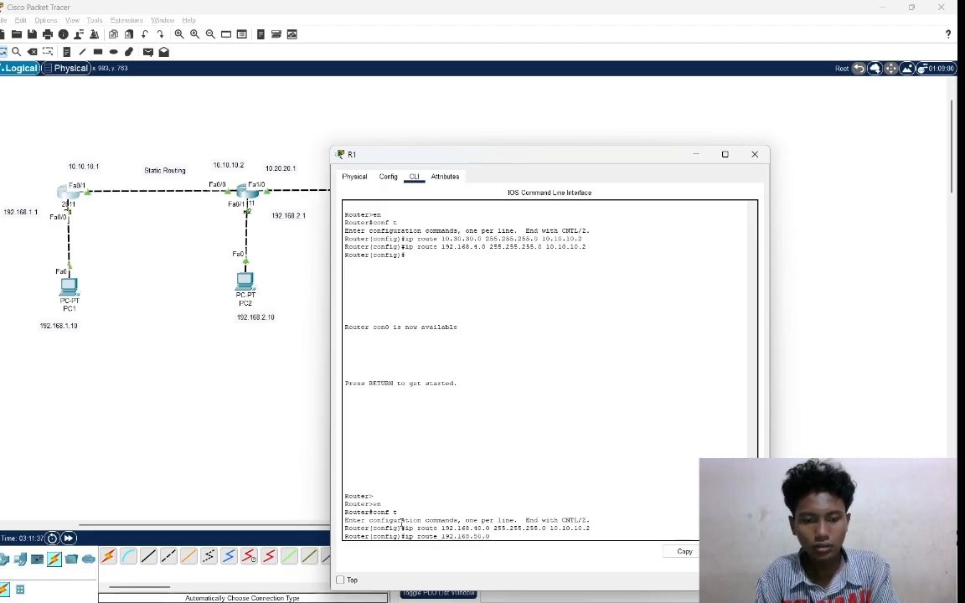
text( 255.255)
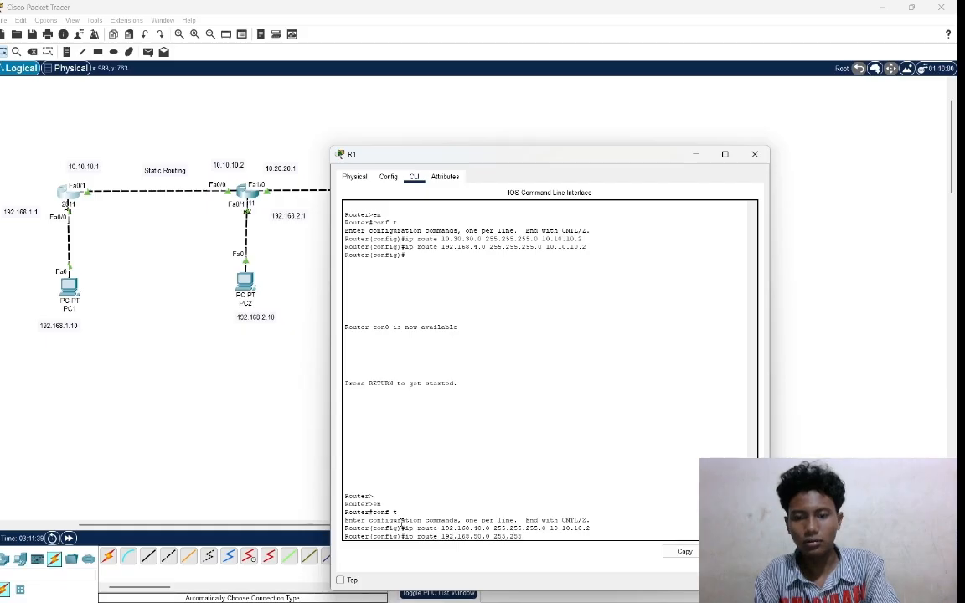
text(.255.0)
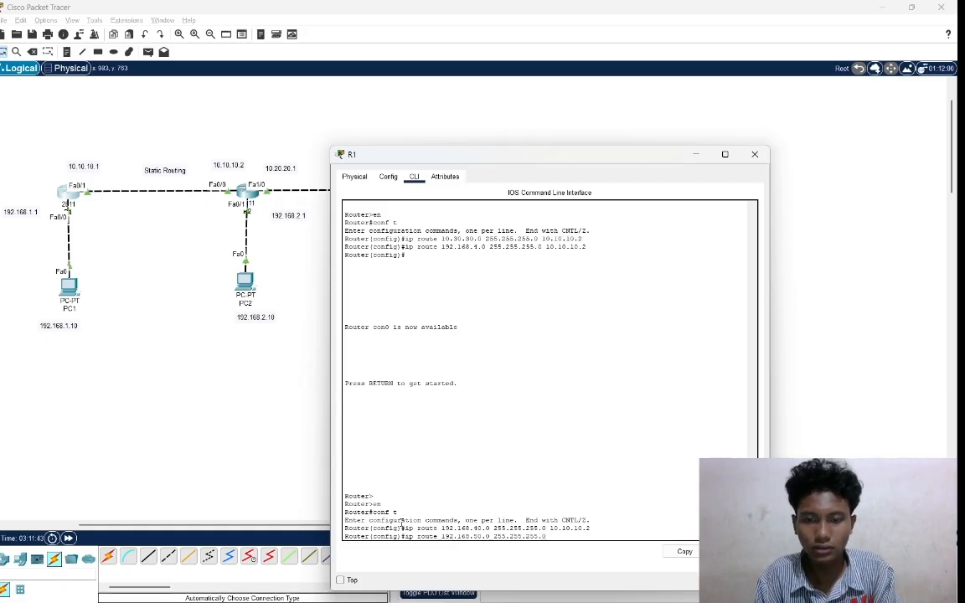
text( 1)
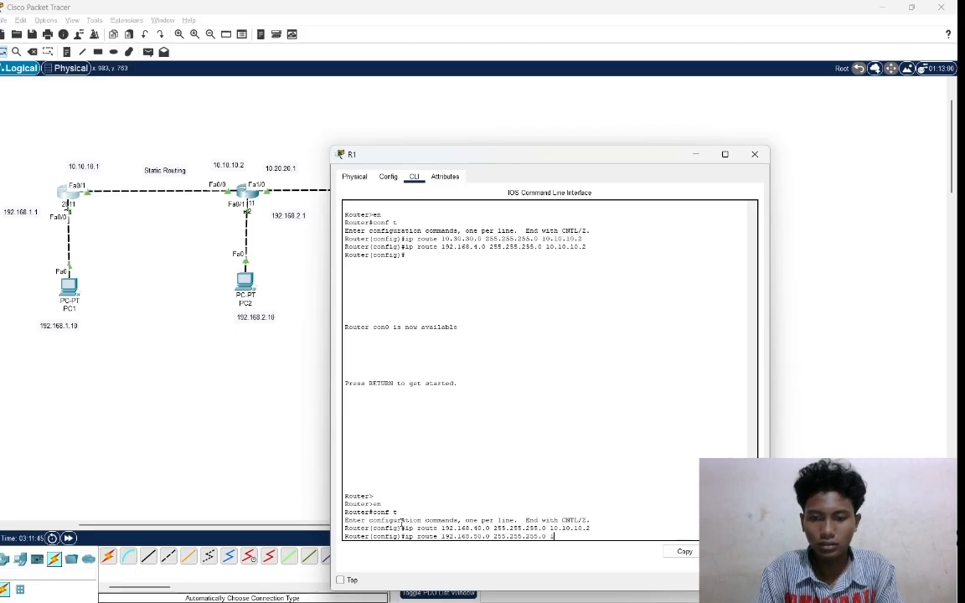
text(0.10.)
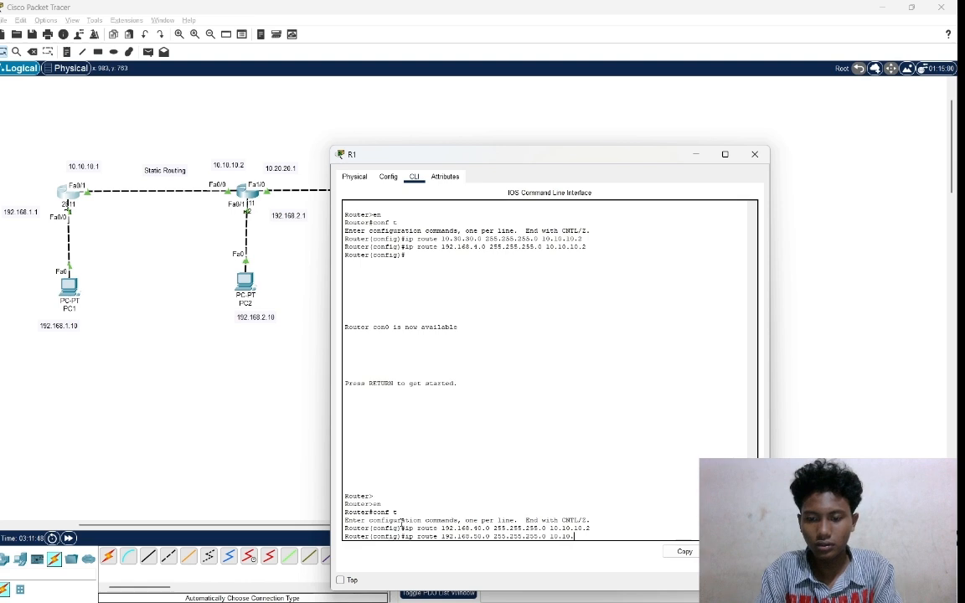
text(10)
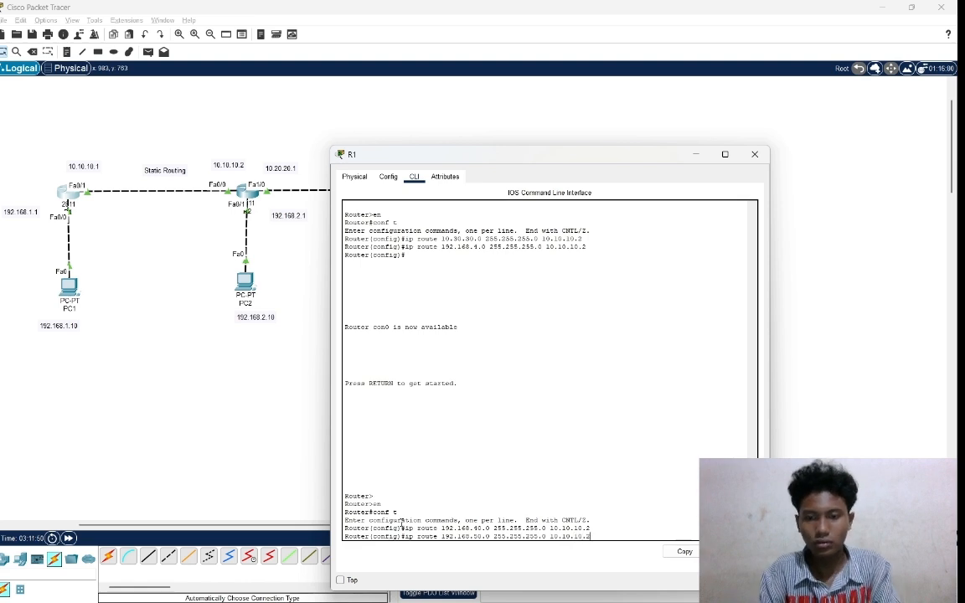
text(.2)
key(Return)
key(Return)
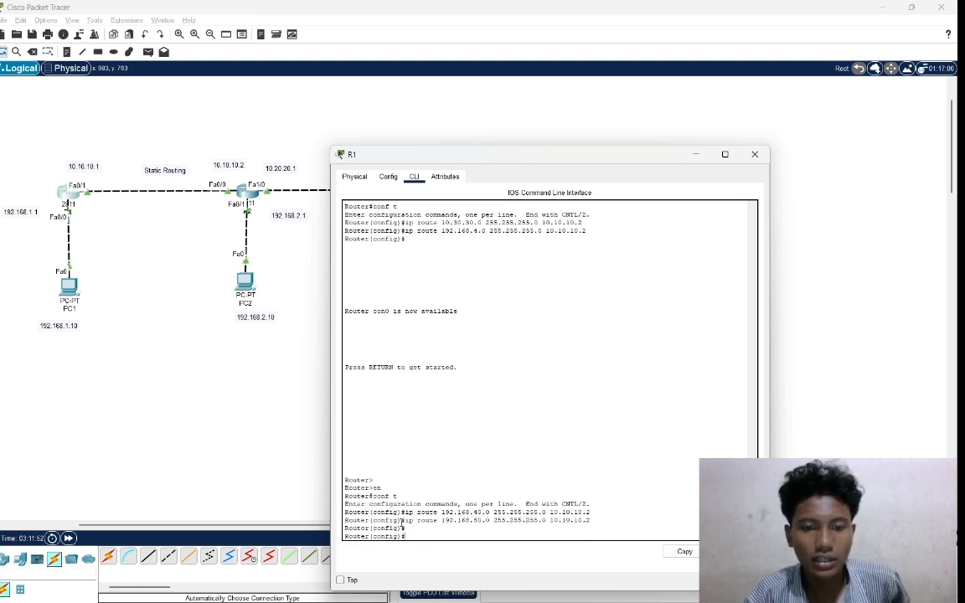
click(244, 406)
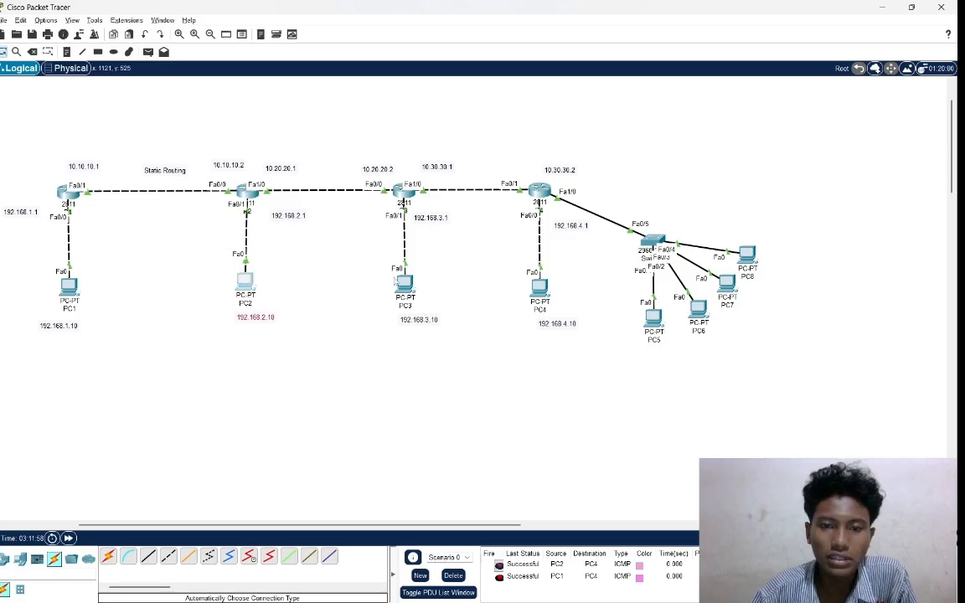
drag(382, 266, 466, 327)
drag(511, 260, 802, 235)
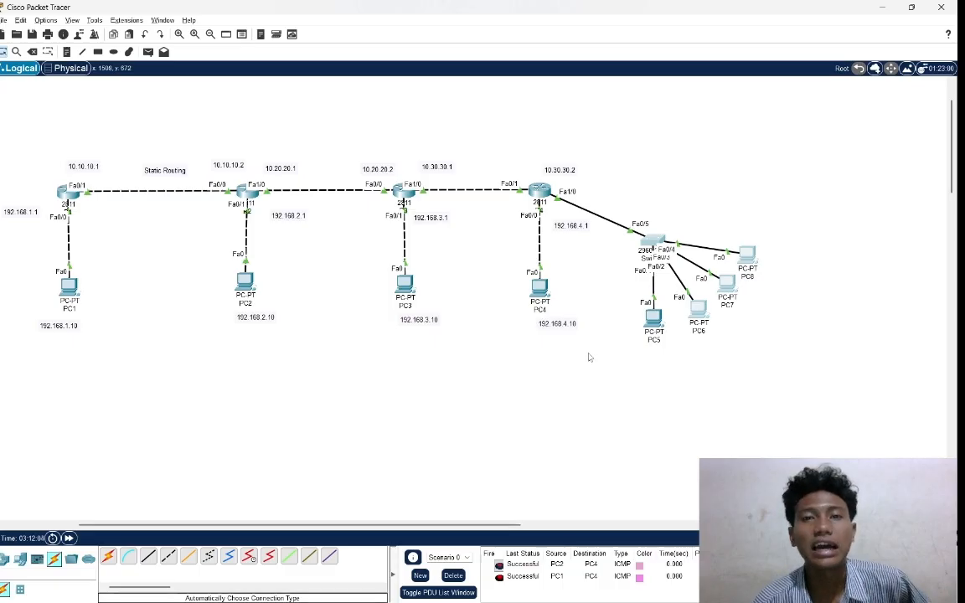
drag(24, 180, 136, 237)
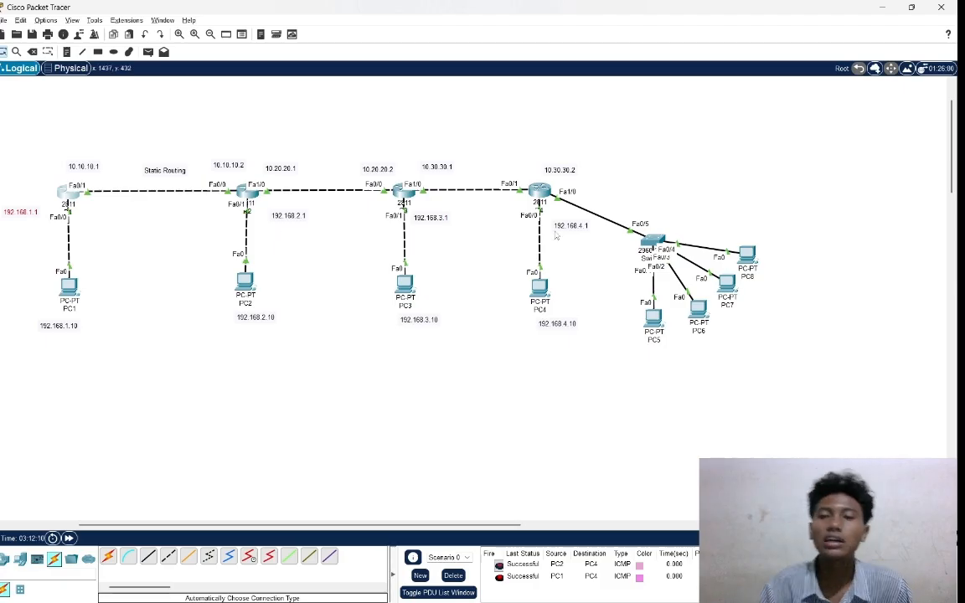
drag(610, 179, 705, 286)
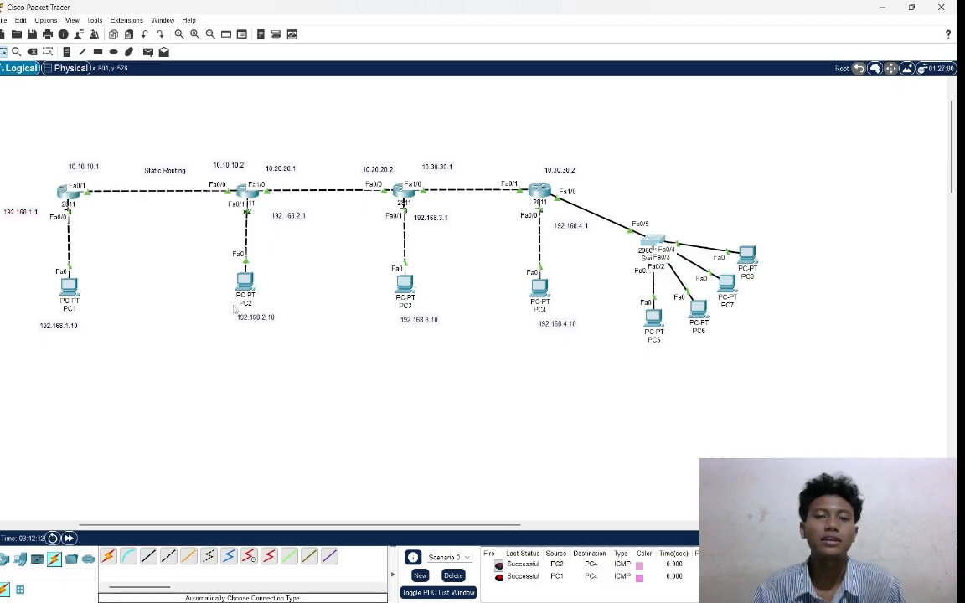
Clear the scenario's existing PDU tests and send a simple PDU from PC1 to PC5.
click(453, 575)
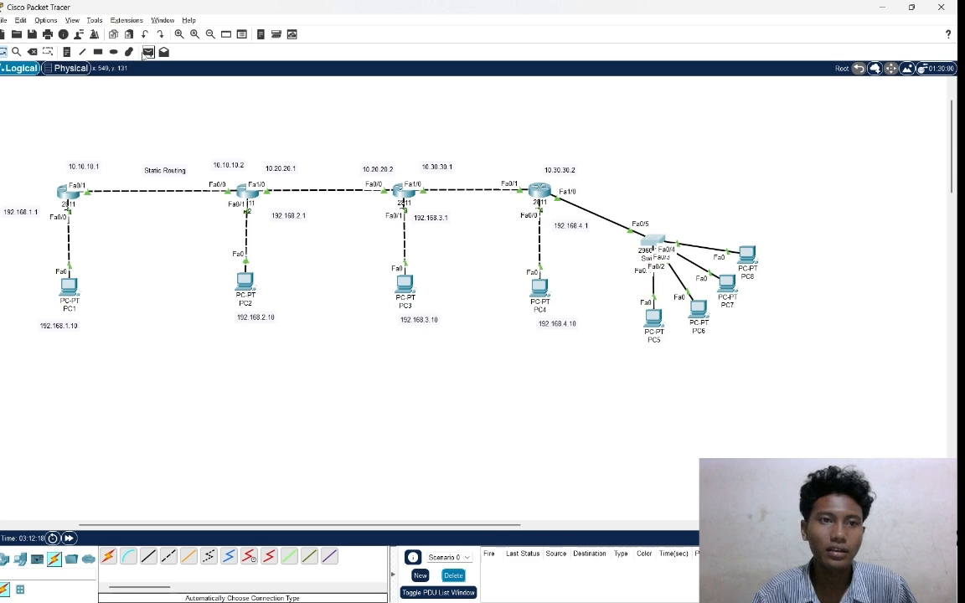
click(147, 52)
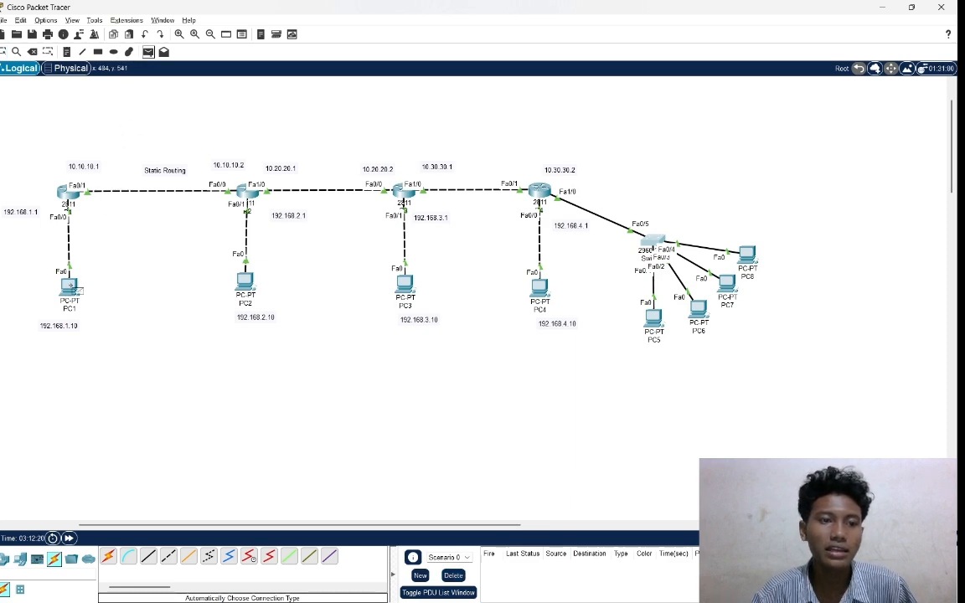
click(656, 320)
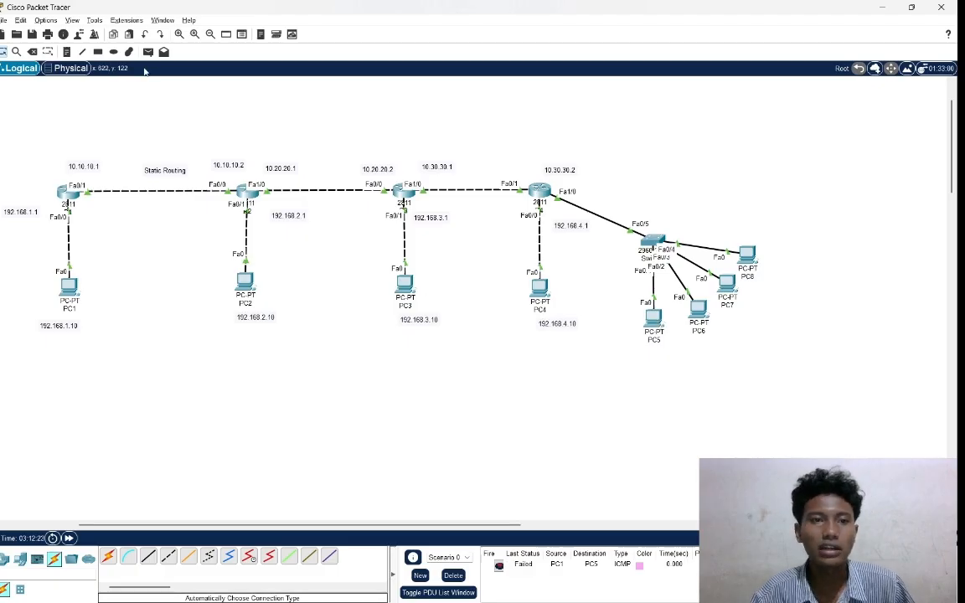
Repeat the simple PDU test from PC1 to PC5 three more times and check the results.
click(148, 52)
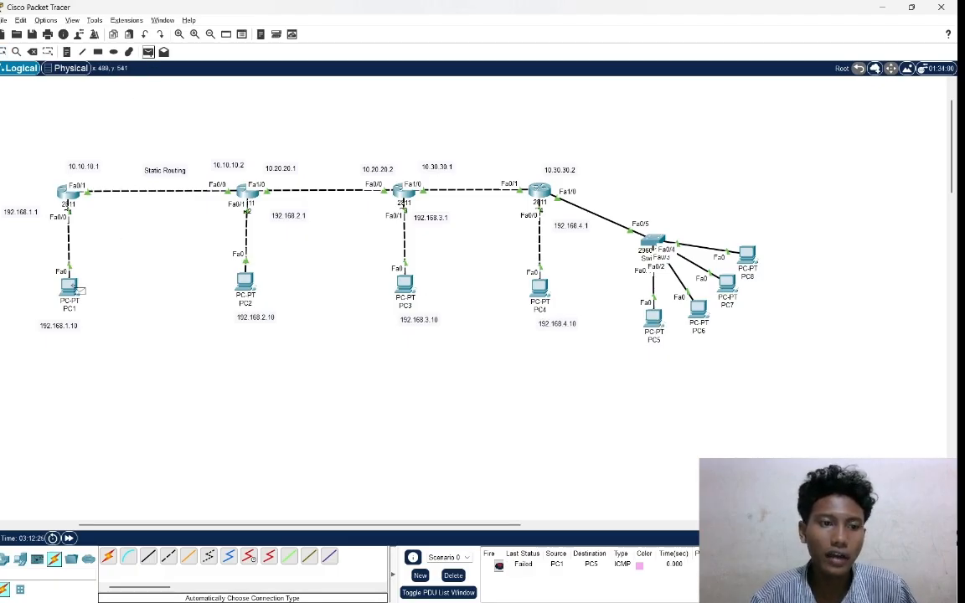
click(69, 284)
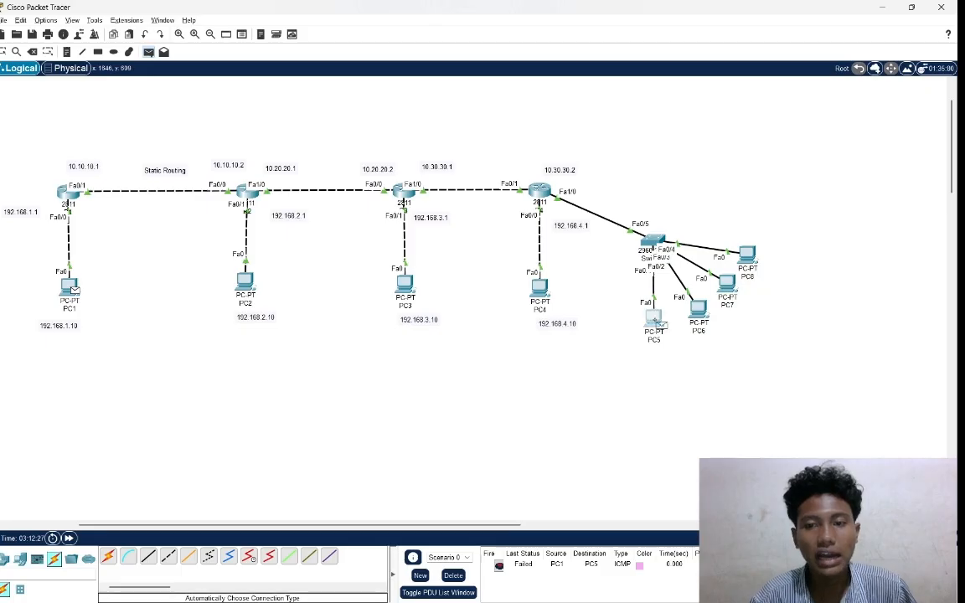
click(655, 318)
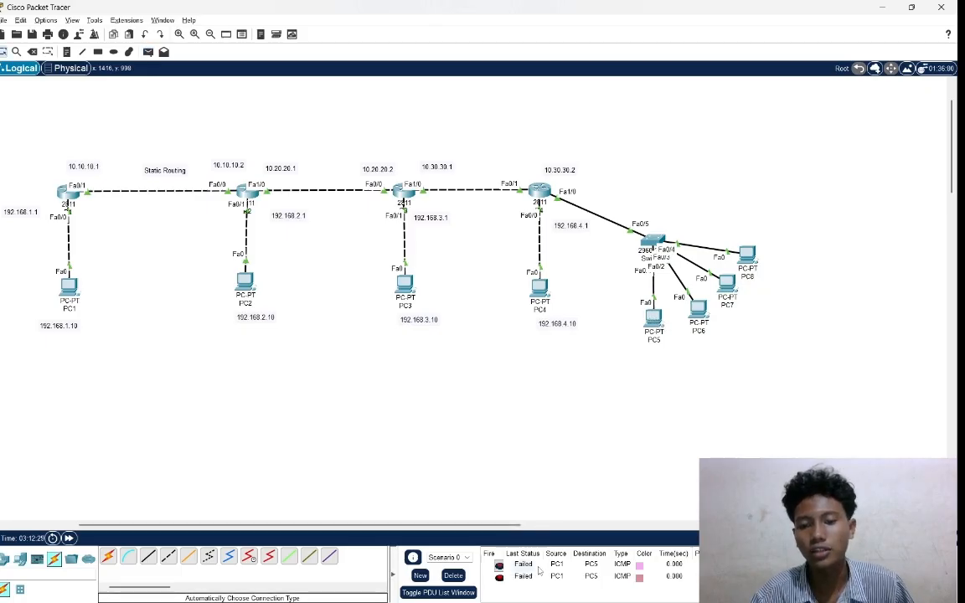
click(148, 52)
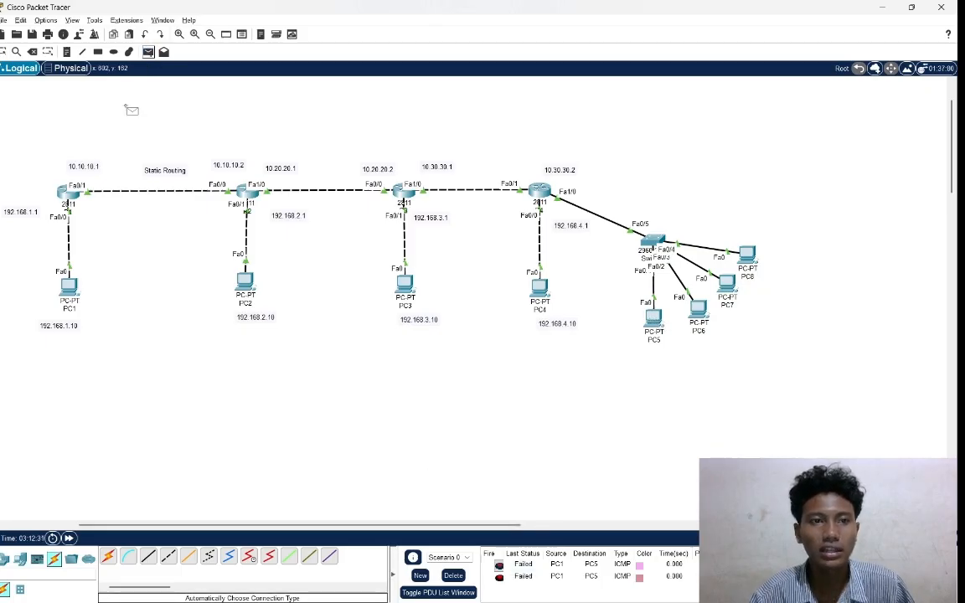
click(70, 284)
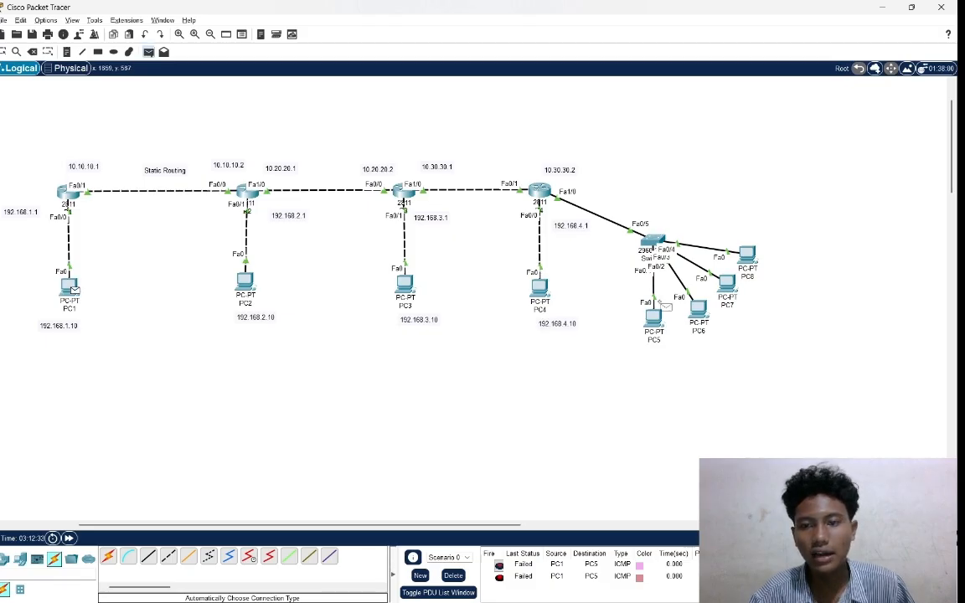
click(653, 319)
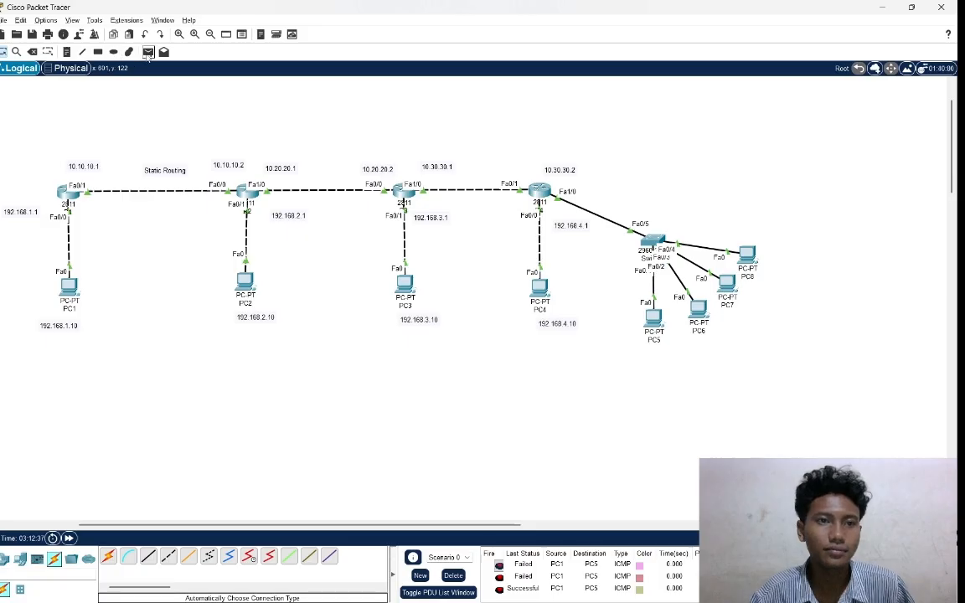
click(147, 52)
click(68, 285)
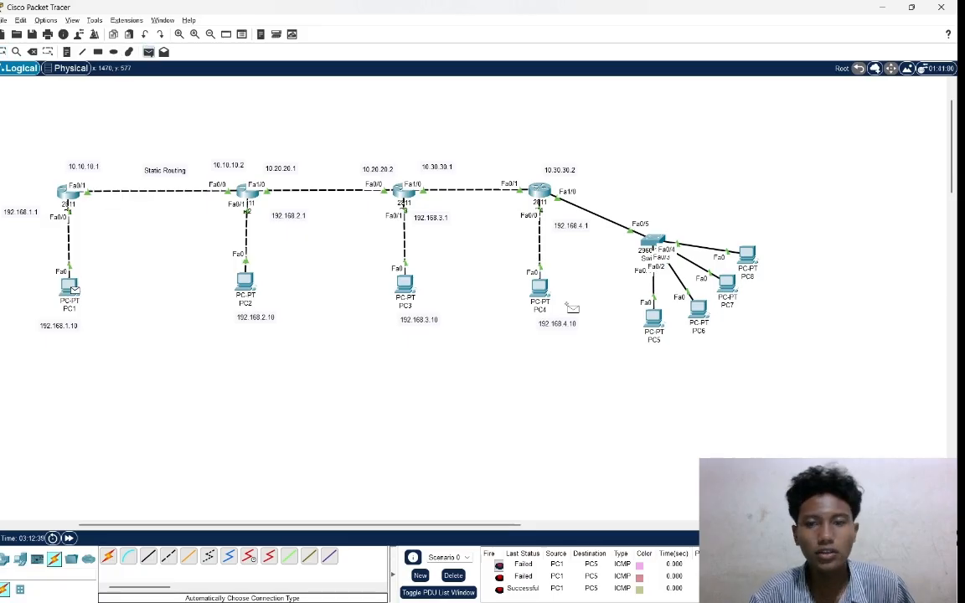
click(657, 325)
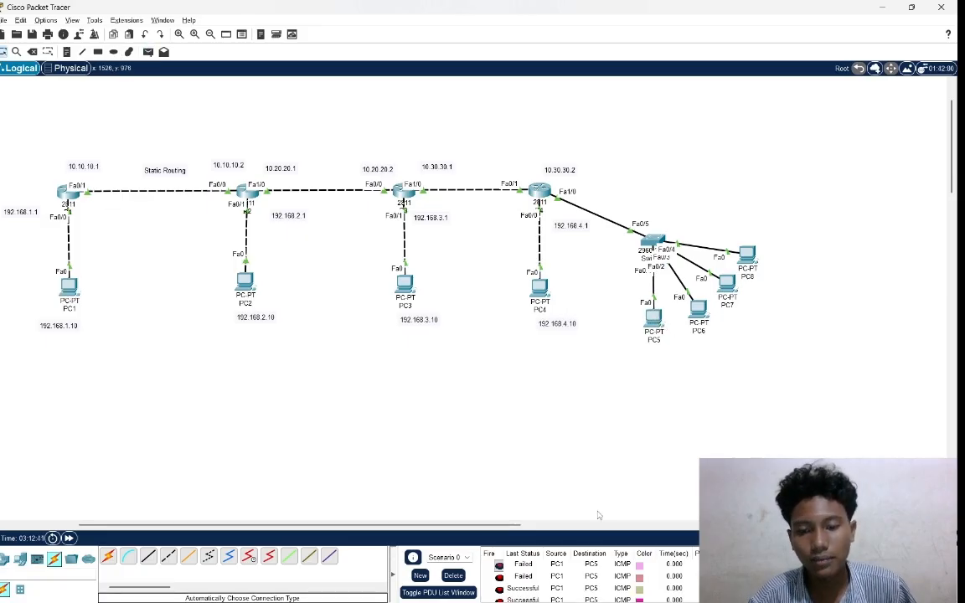
mouse_move(587, 599)
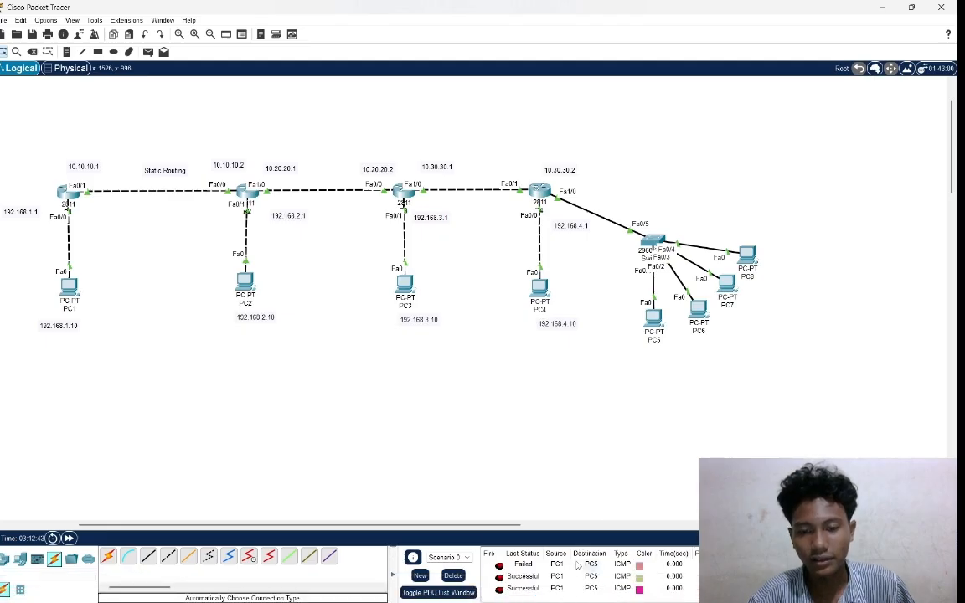
Clear the scenario's PDU tests and send simple PDUs to PC5 from PC2, PC3 and PC4.
click(454, 575)
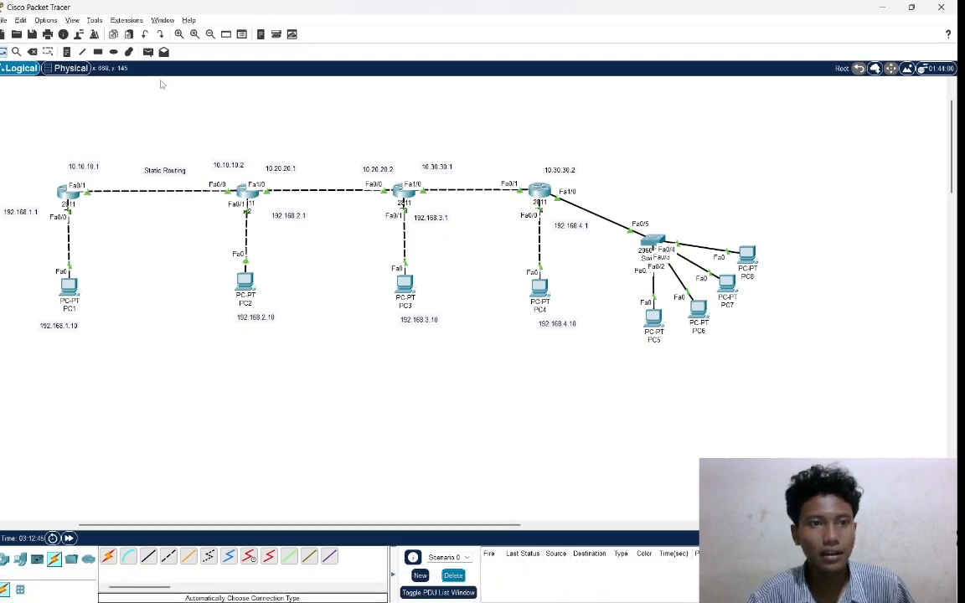
click(148, 51)
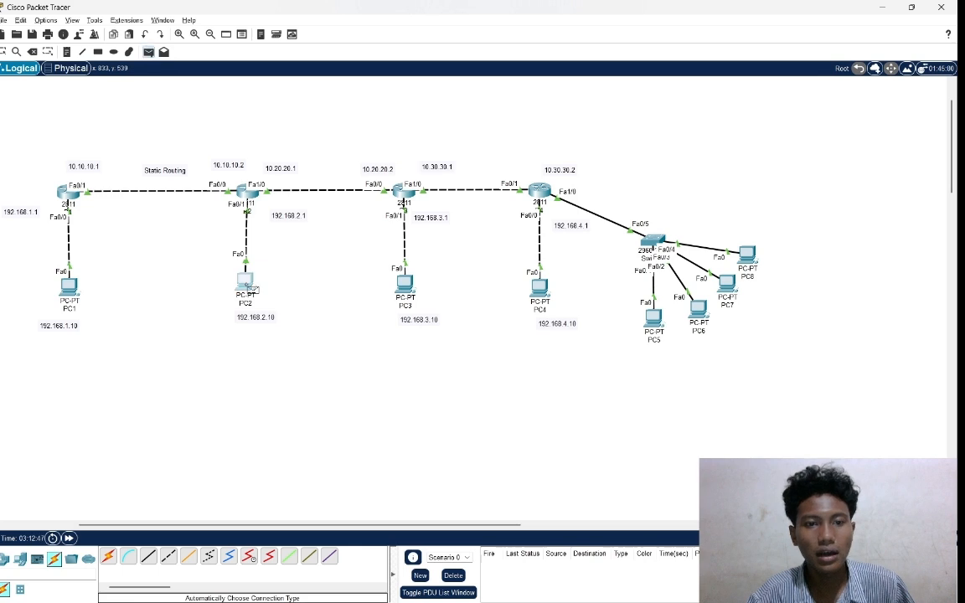
click(654, 318)
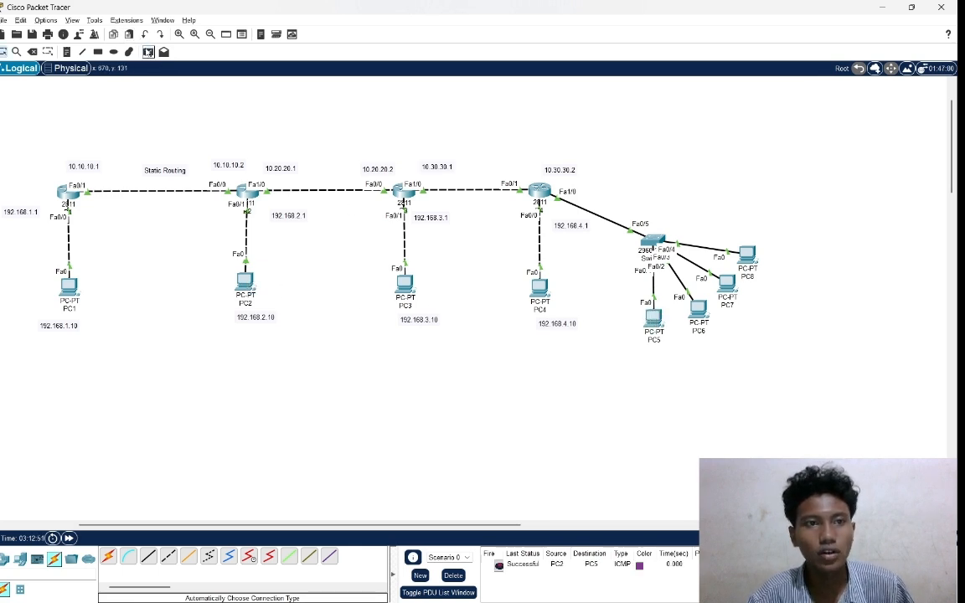
click(148, 52)
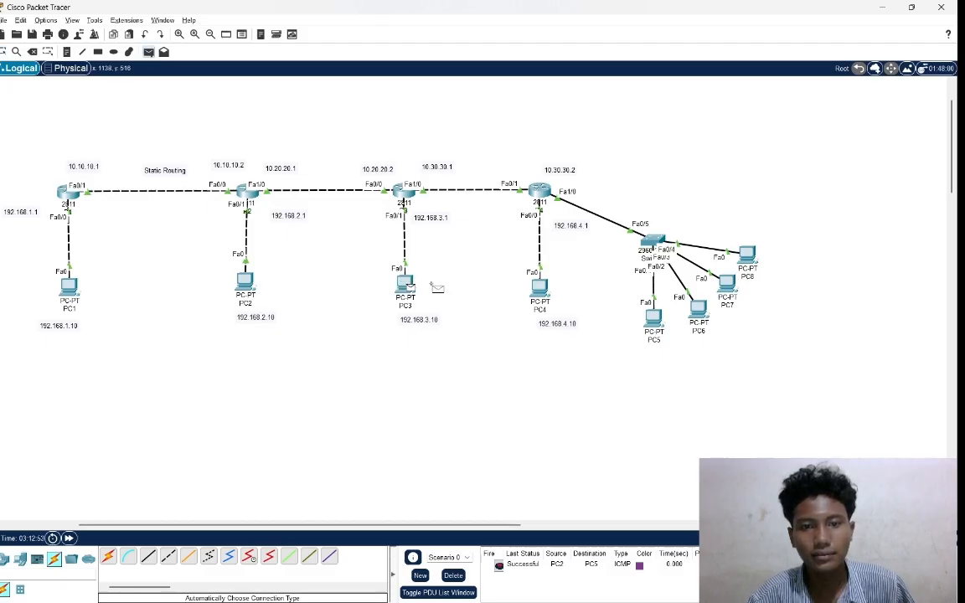
click(653, 317)
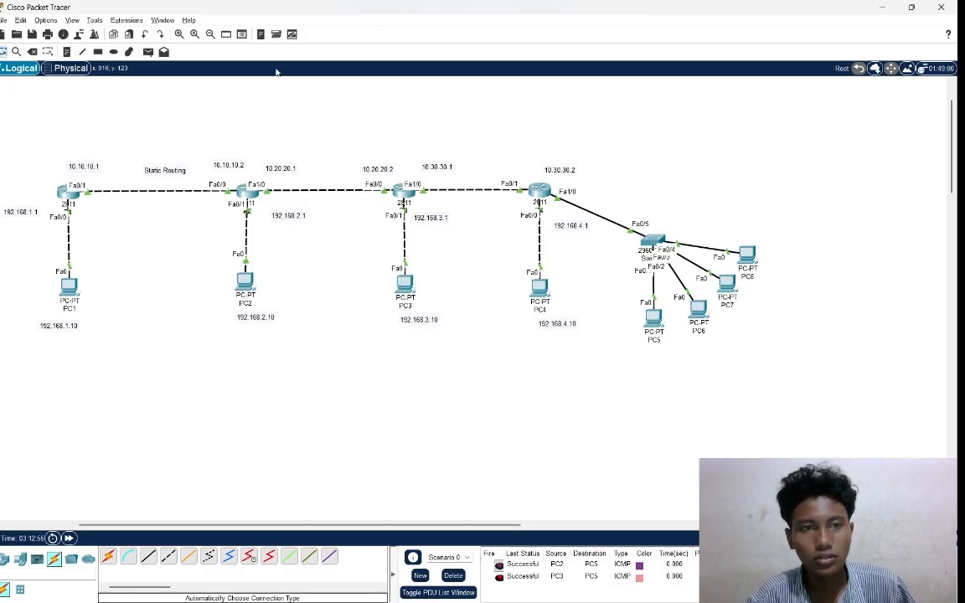
click(147, 52)
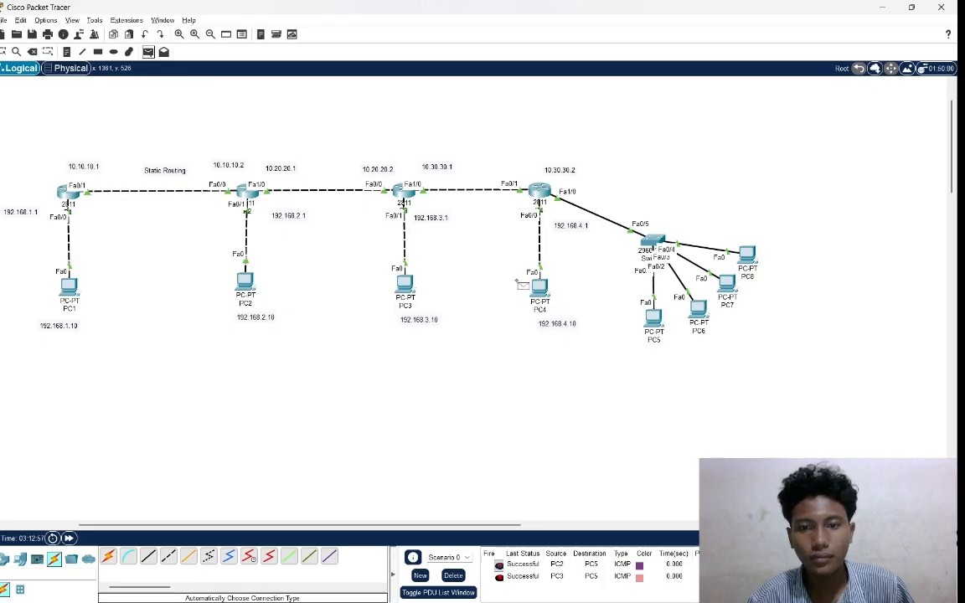
click(536, 286)
click(653, 318)
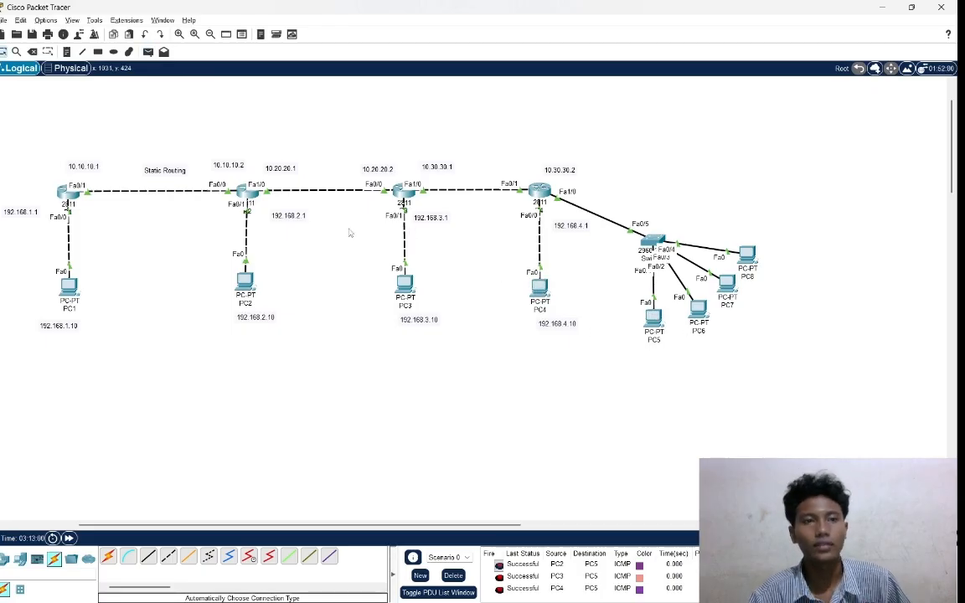
Send a simple PDU from PC1 to PC6 twice and check the results.
click(148, 52)
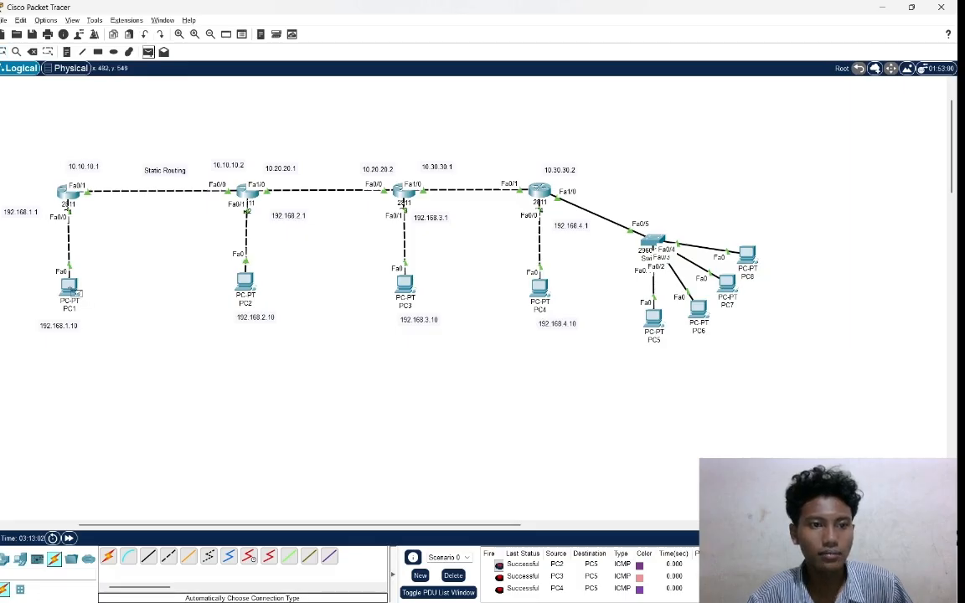
click(68, 286)
click(698, 310)
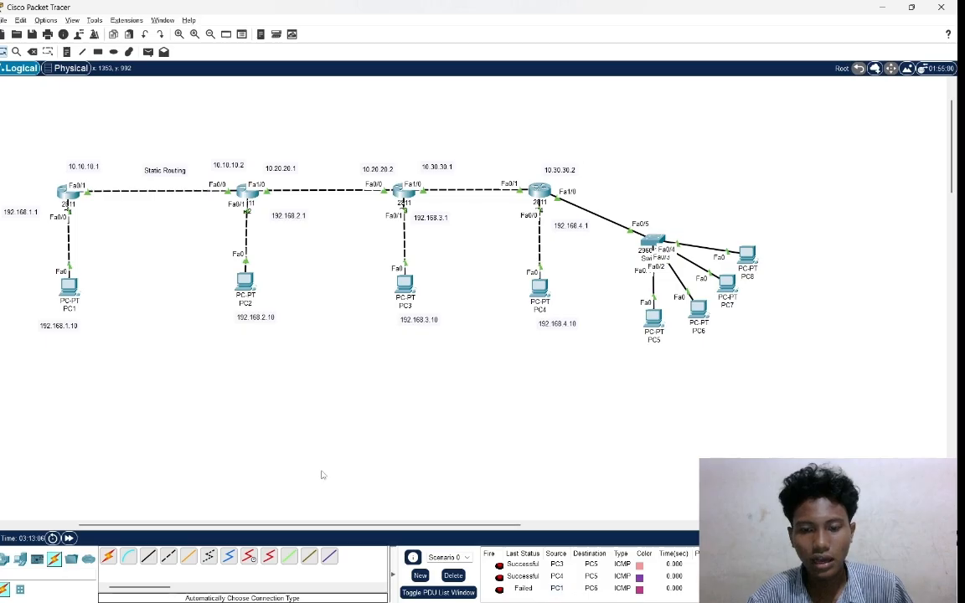
click(148, 52)
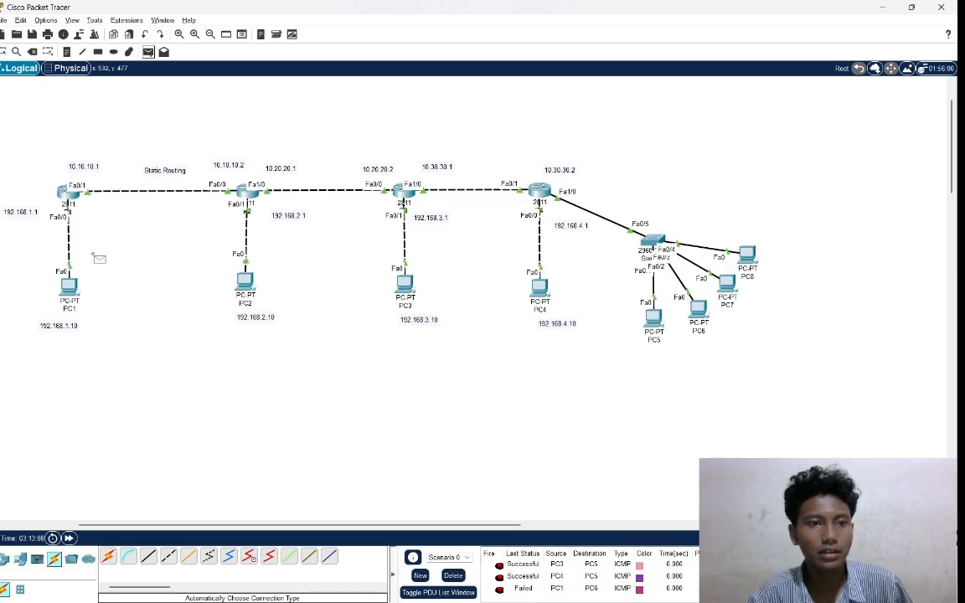
click(73, 291)
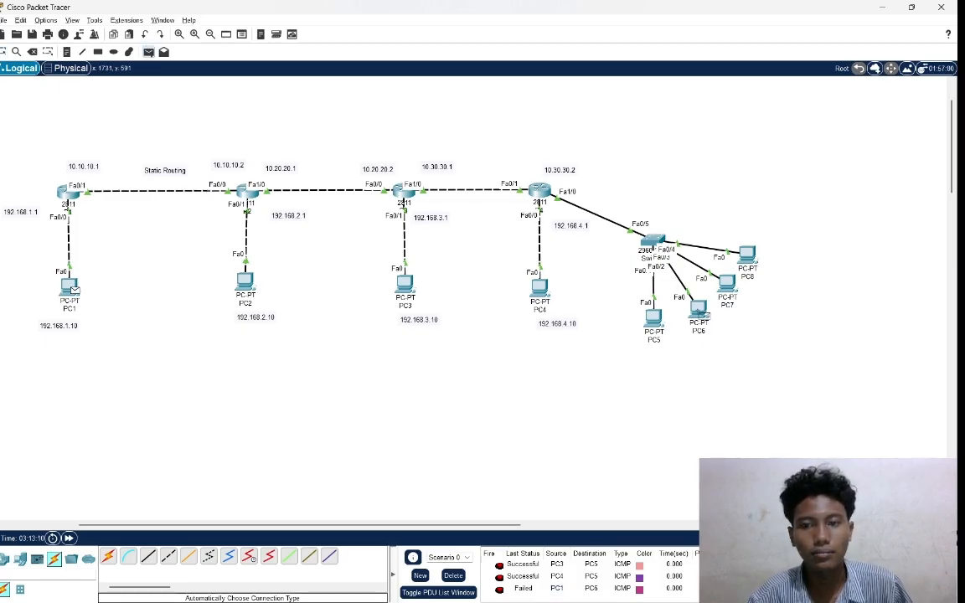
click(701, 313)
scroll(579, 576, down, 2)
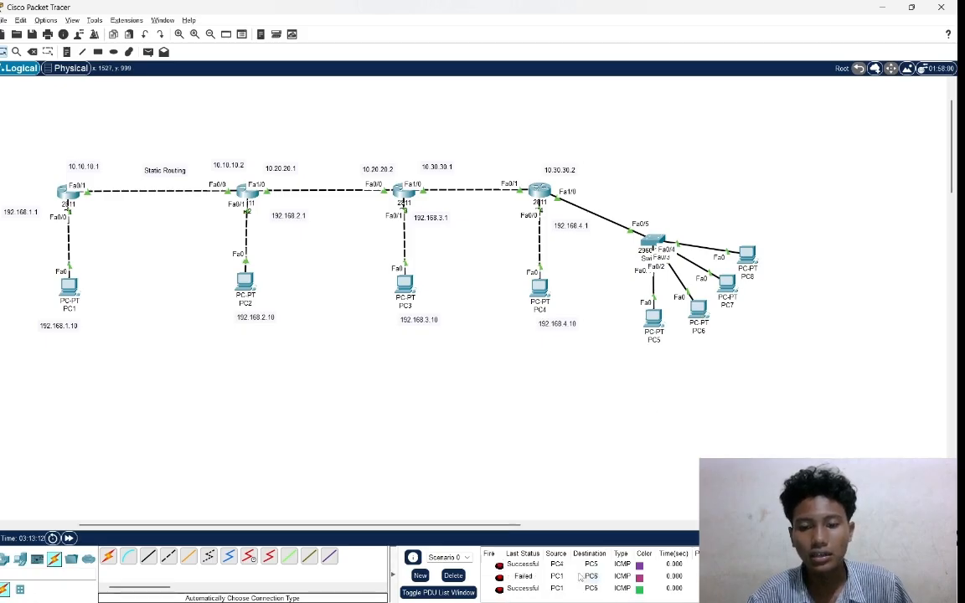